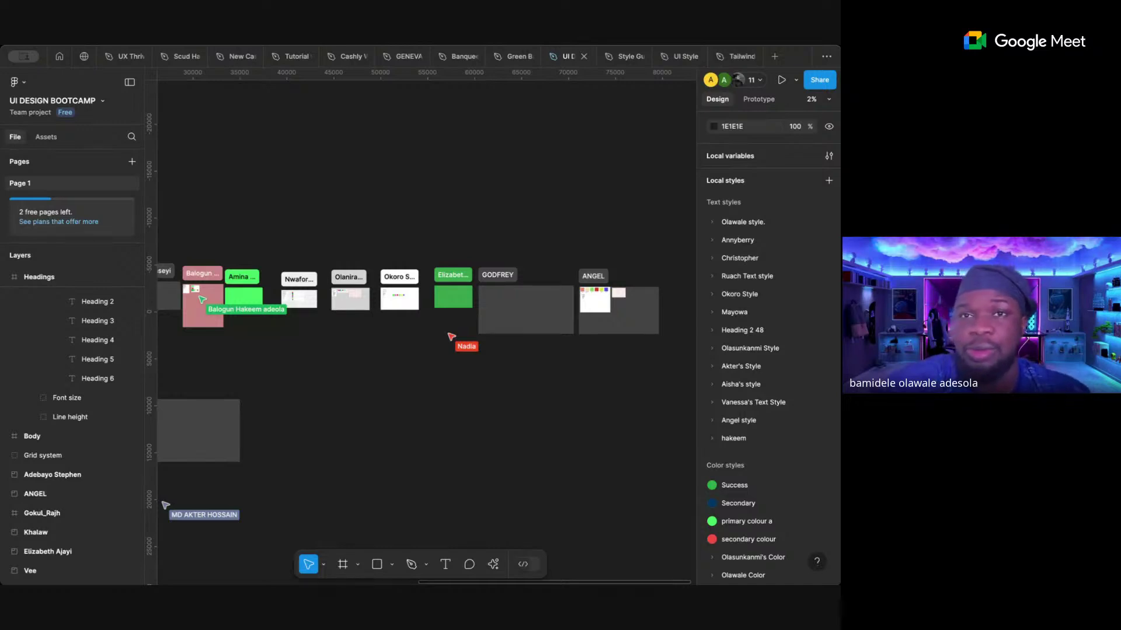
# - Move the canvas from the file overview to the Introduction to UI Design and Style guide slides
pyautogui.hscroll(-10, 395, 293)
pyautogui.scroll(-4, 395, 293)
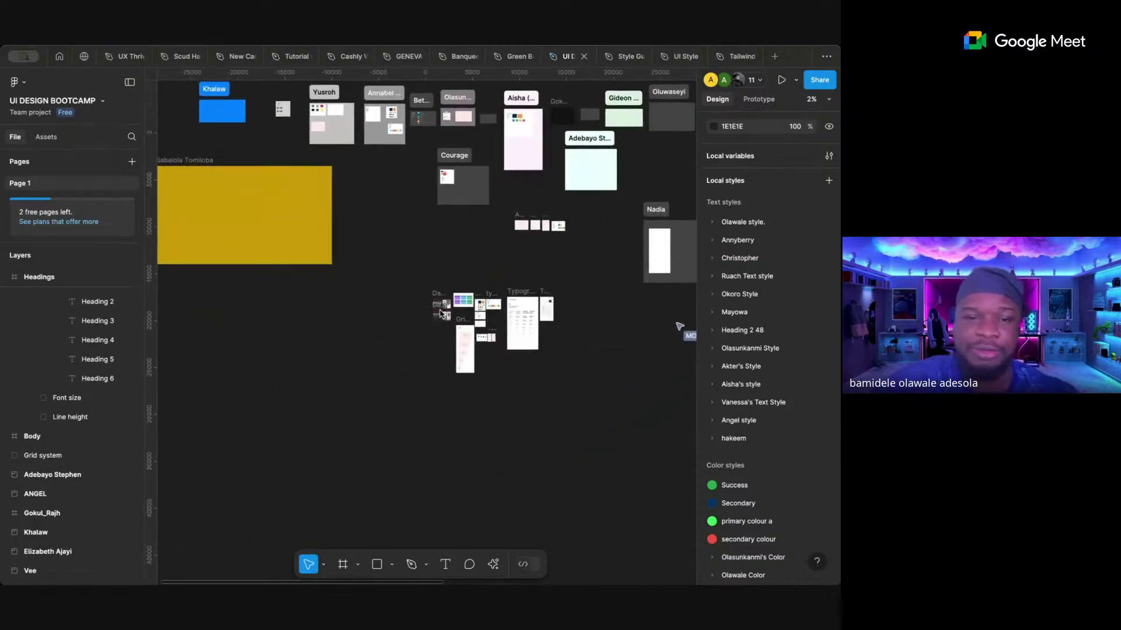
pyautogui.scroll(10, 439, 313)
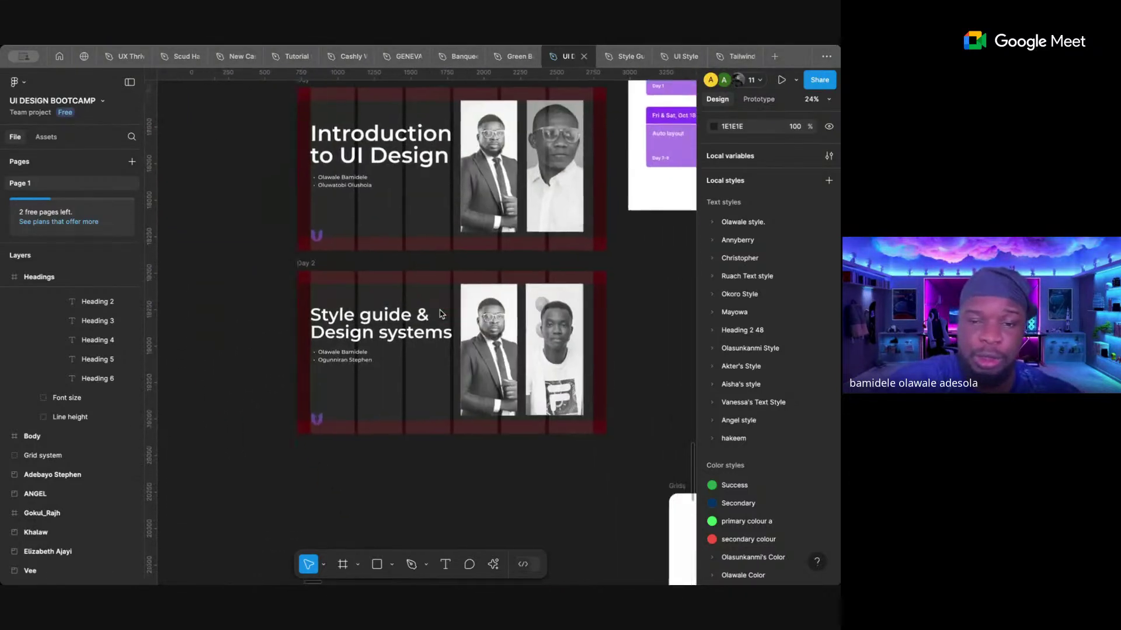
pyautogui.scroll(1, 440, 314)
pyautogui.scroll(-5, 440, 313)
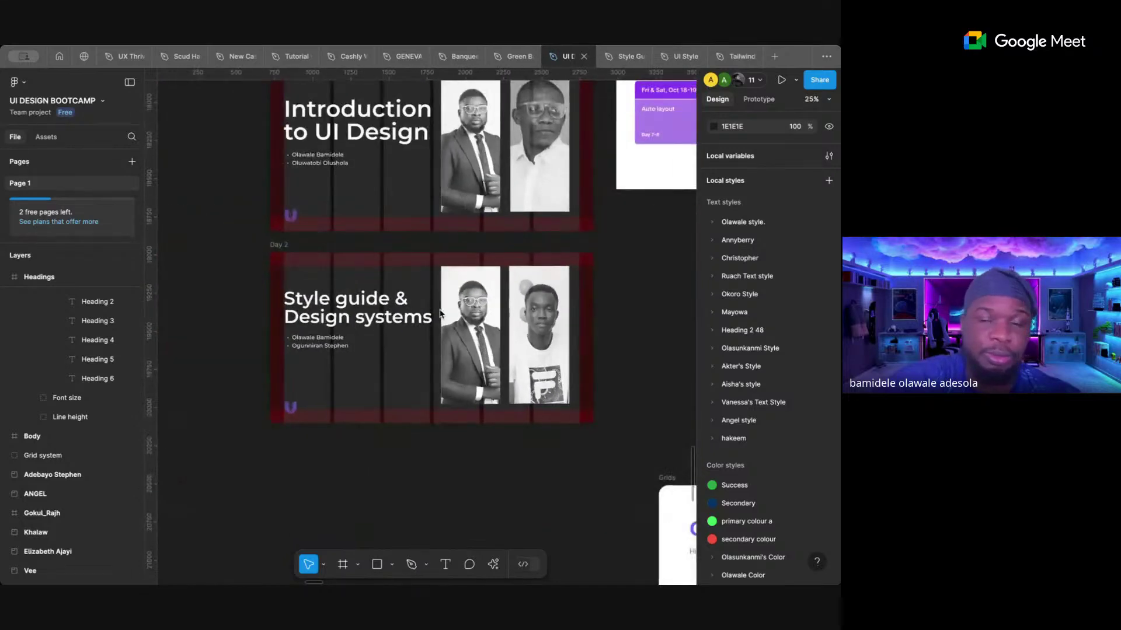
# - Hide the layout grids and Alt-drag a copy of the Day 2 slide below it as Day 3
pyautogui.click(542, 319)
pyautogui.scroll(-4, 538, 316)
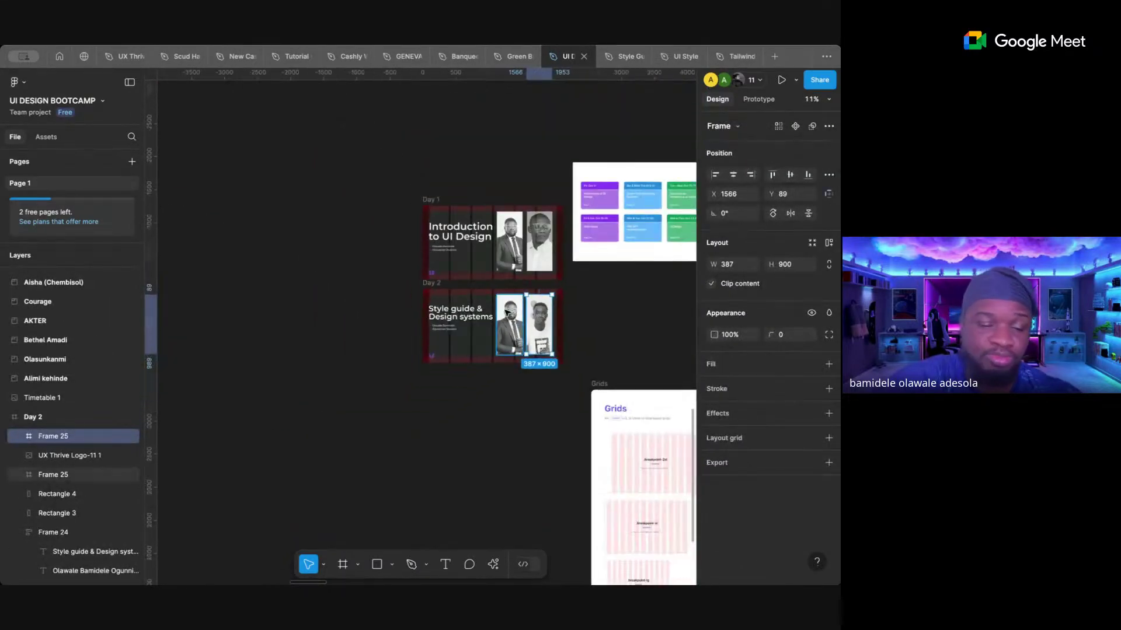
pyautogui.hotkey('ctrl', 'shift', '4')
pyautogui.click(430, 283)
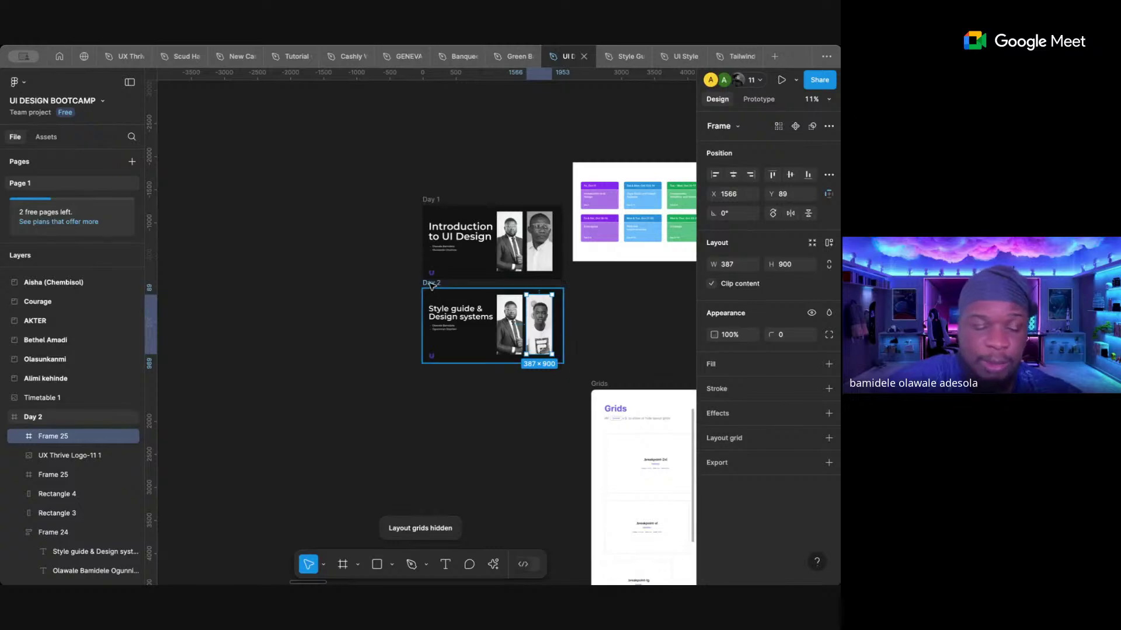
pyautogui.moveTo(430, 284); pyautogui.dragTo(431, 367)
# - In Day 3, delete the second portrait and grey Rectangle 4, then shift the remaining portrait left
pyautogui.scroll(-3, 431, 371)
pyautogui.hscroll(3, 431, 371)
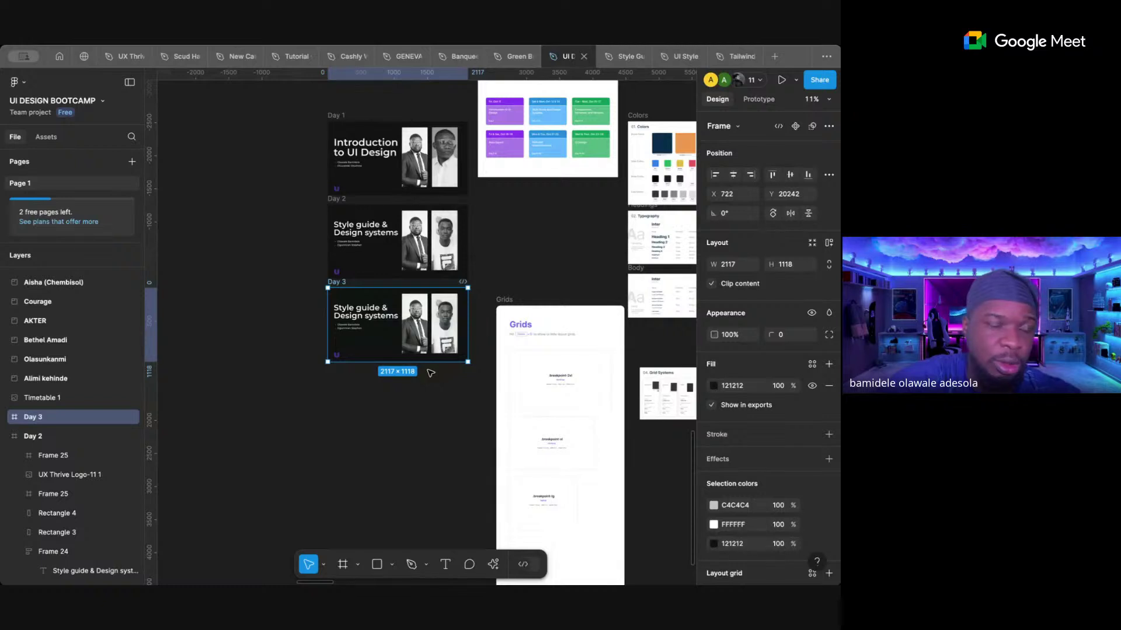
pyautogui.click(510, 251)
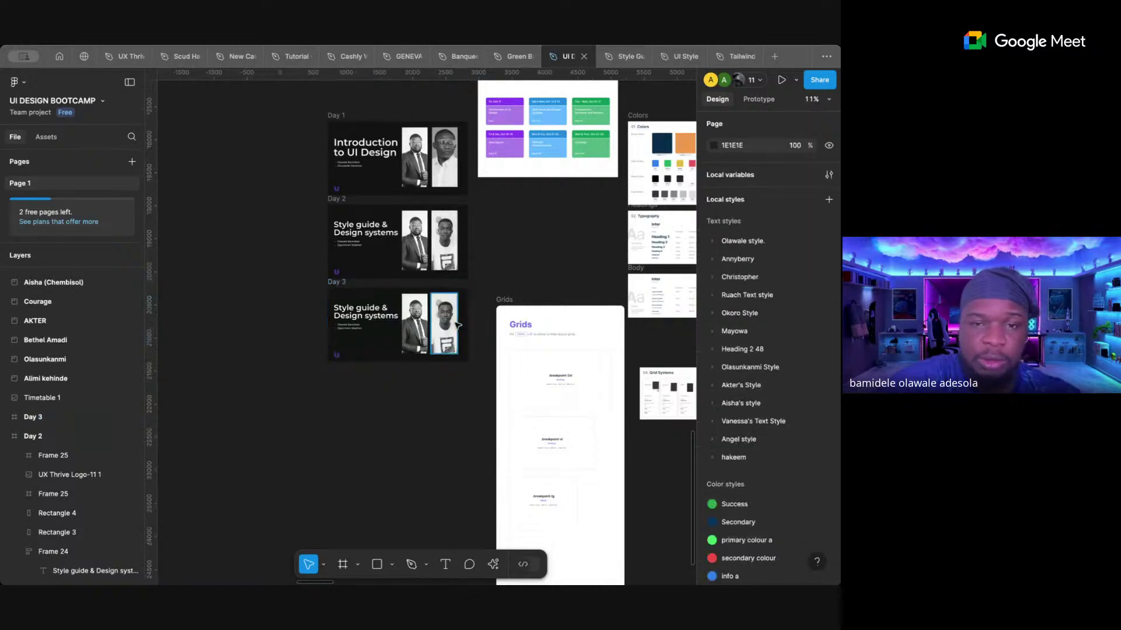
pyautogui.click(457, 324)
pyautogui.press('Delete')
pyautogui.click(452, 324)
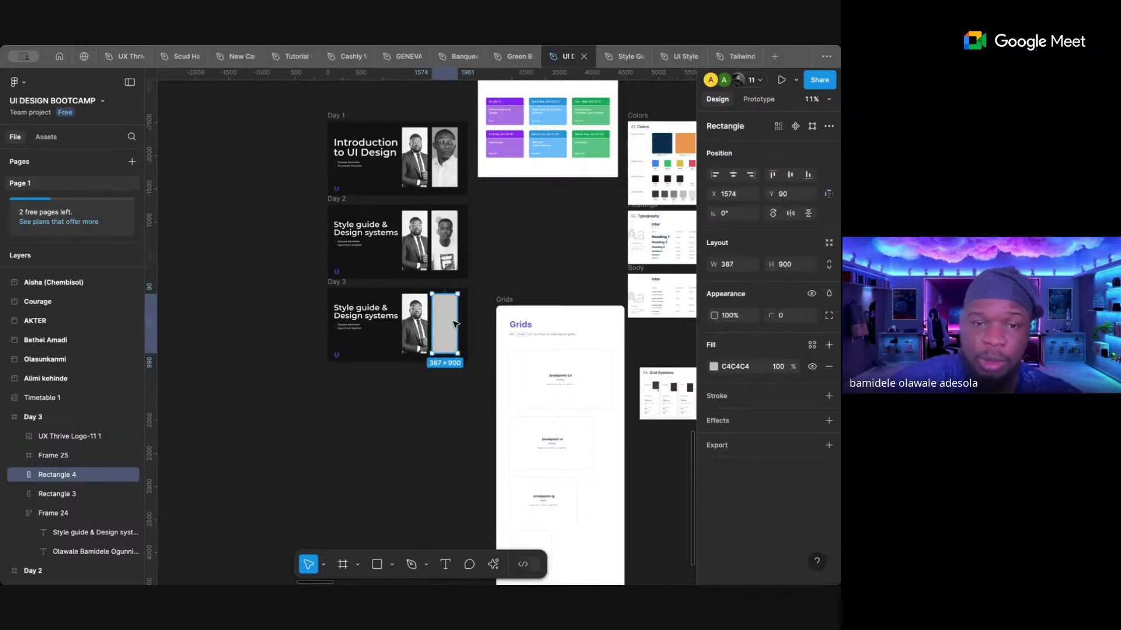
pyautogui.press('Delete')
pyautogui.click(427, 322)
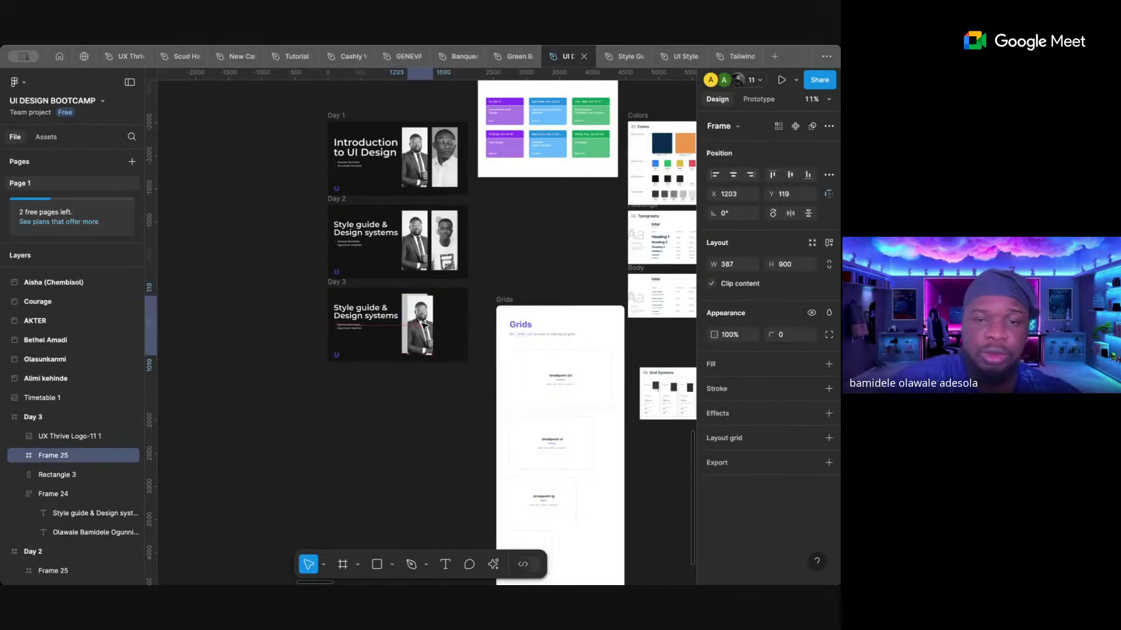
pyautogui.moveTo(426, 323); pyautogui.dragTo(419, 323)
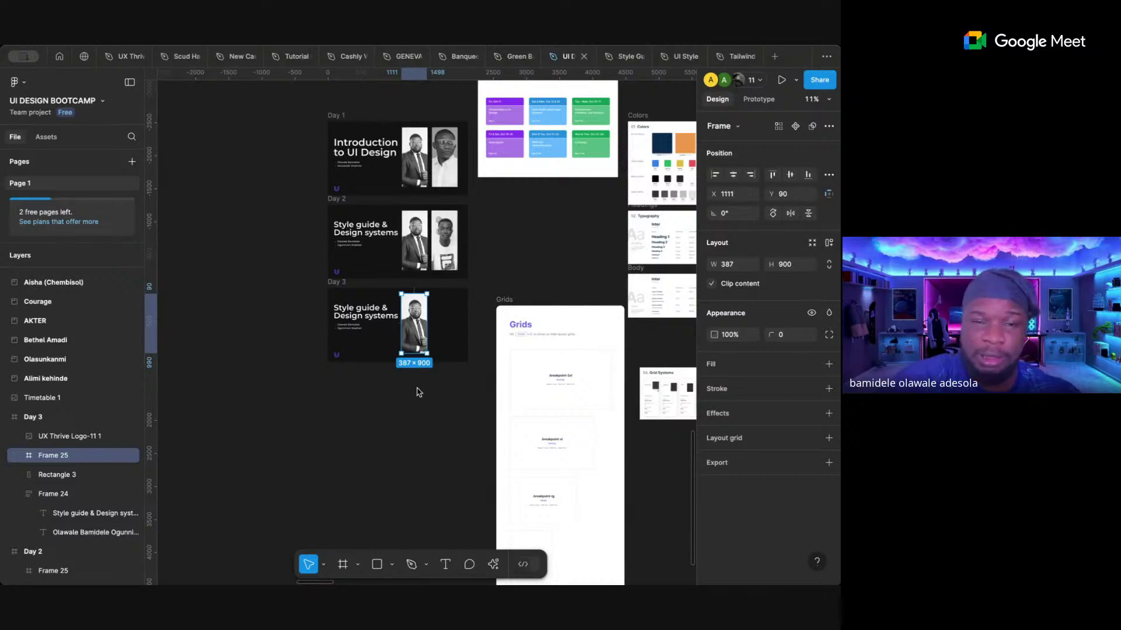
# - Move the Day 3 portrait to the right of the slide and delete the grey Rectangle 3 block
pyautogui.scroll(5, 418, 324)
pyautogui.scroll(-3, 418, 324)
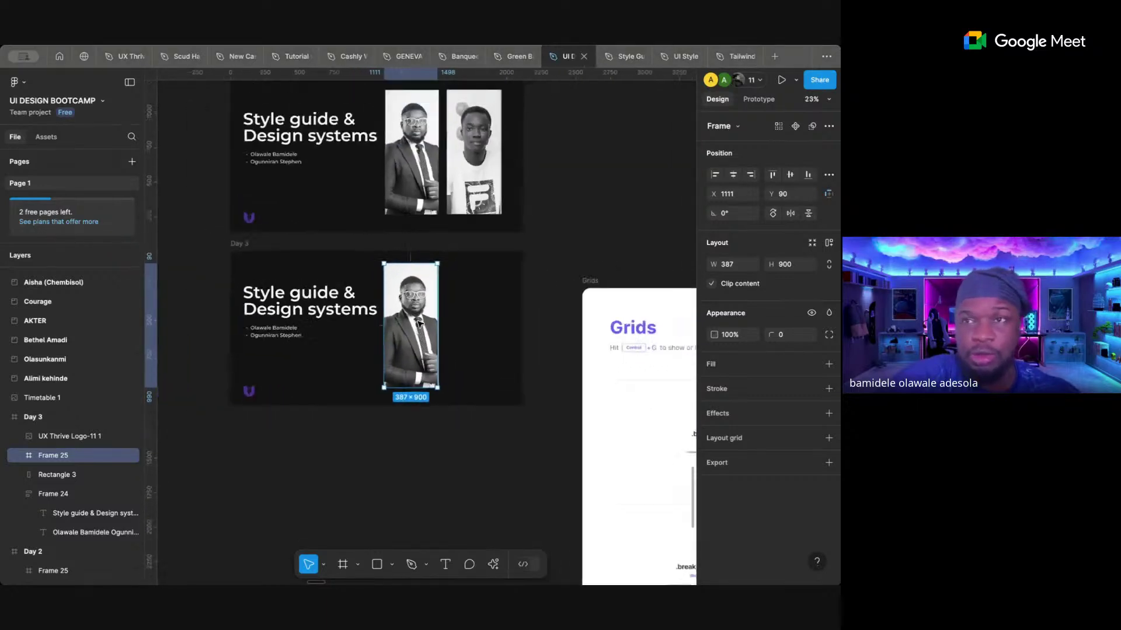
pyautogui.moveTo(425, 323); pyautogui.dragTo(471, 323)
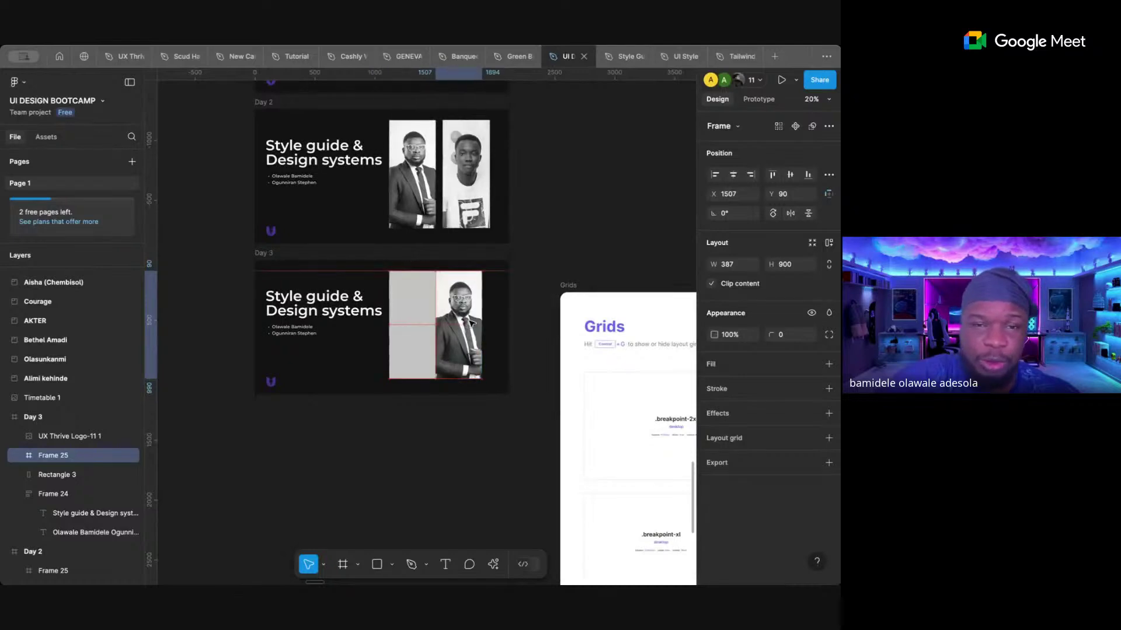
pyautogui.click(422, 321)
pyautogui.press('Delete')
# - Enlarge the portrait frame from its corners and open and close the photo's image fill editor
pyautogui.click(462, 319)
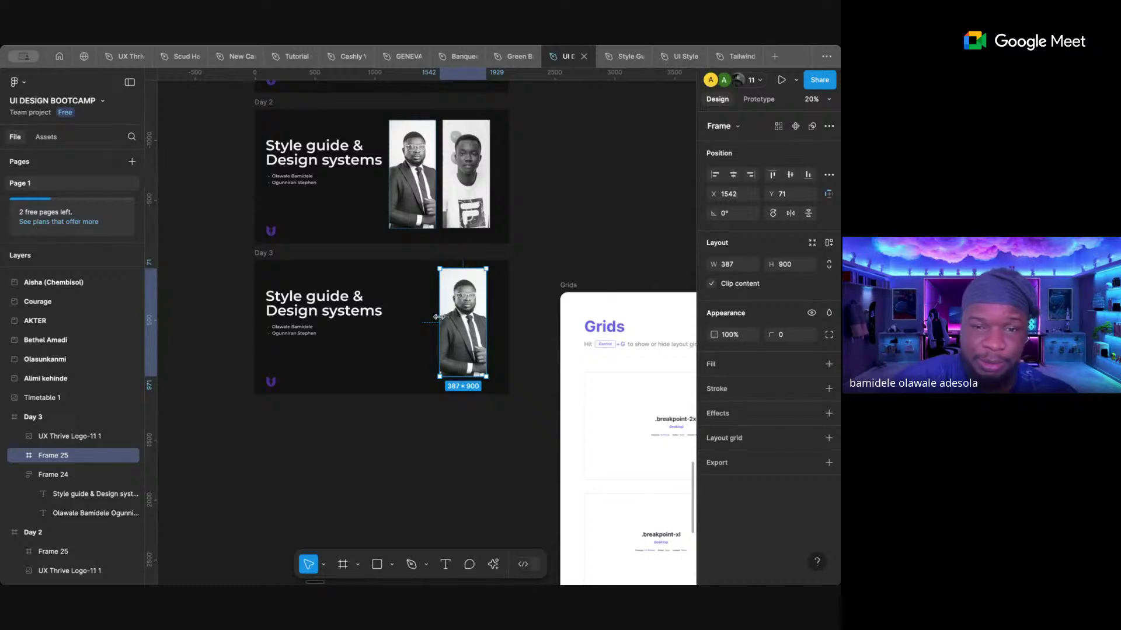
pyautogui.moveTo(439, 317)
pyautogui.mouseDown()
pyautogui.moveTo(422, 316)
pyautogui.moveTo(439, 319)
pyautogui.mouseUp()
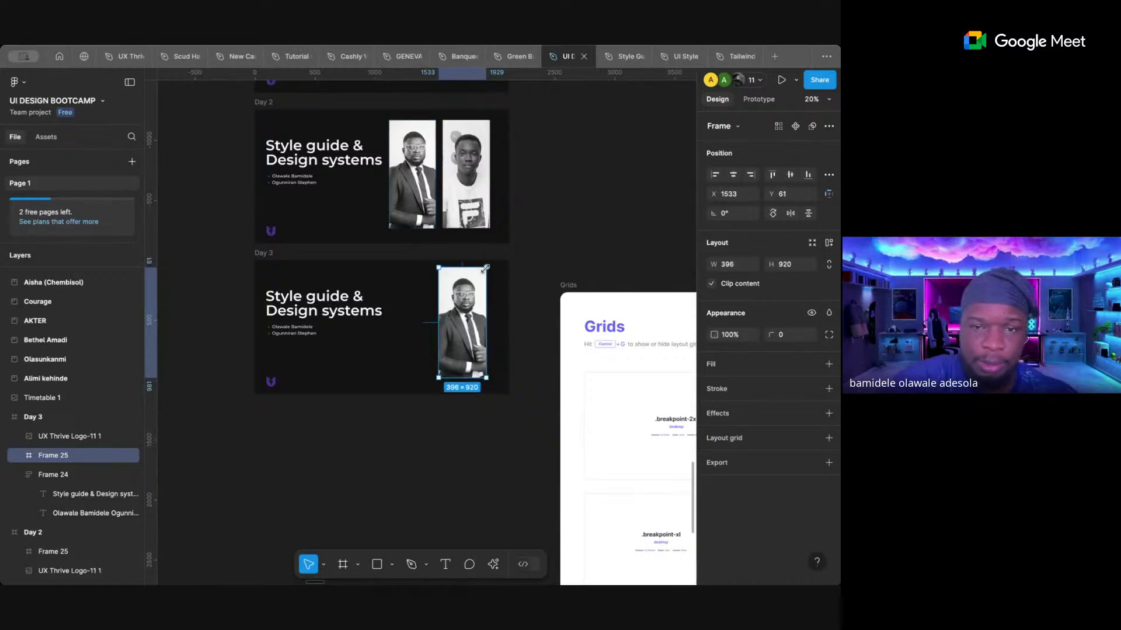
pyautogui.moveTo(485, 268); pyautogui.dragTo(456, 295)
pyautogui.doubleClick(466, 310)
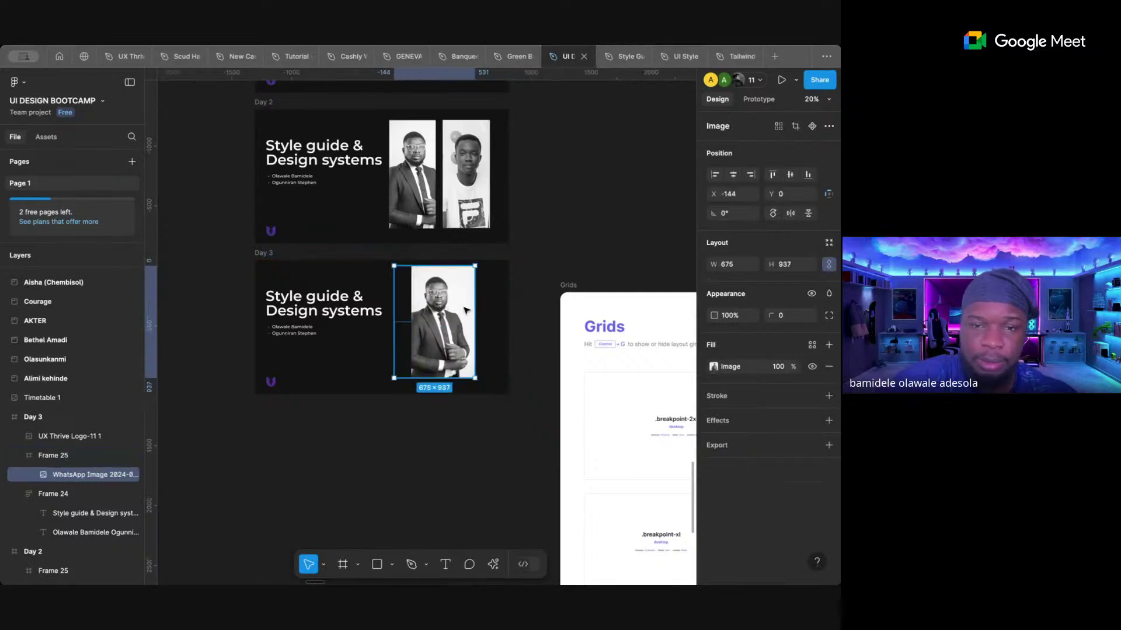
pyautogui.doubleClick(420, 321)
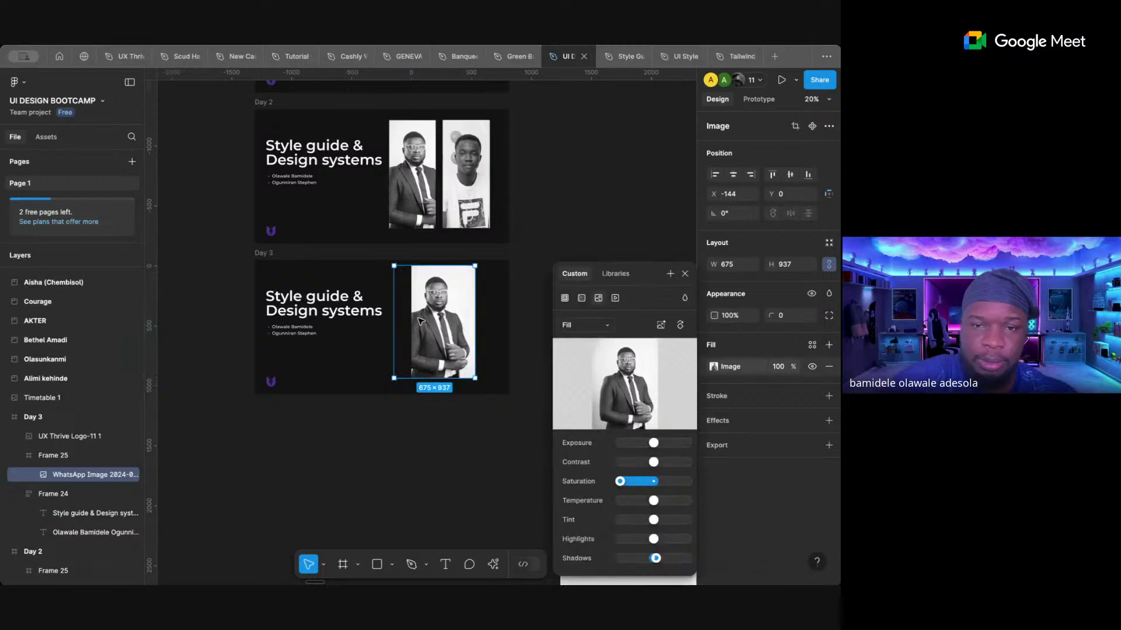
pyautogui.click(685, 274)
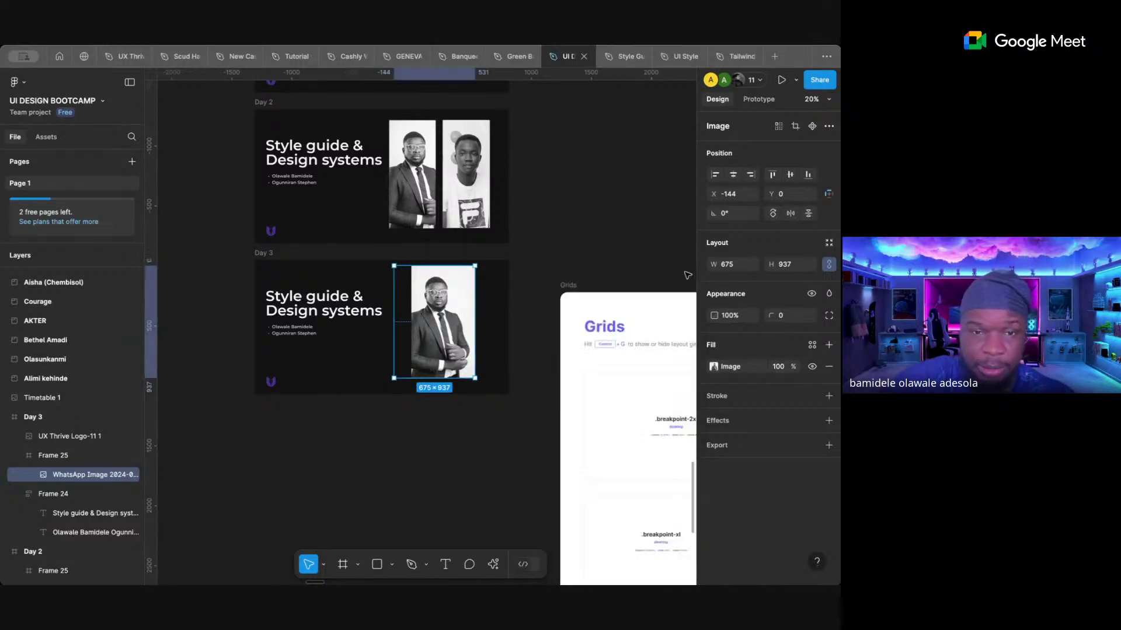
# - Resize Frame 25 to exactly 531×937 and nudge it slightly down
pyautogui.click(405, 330)
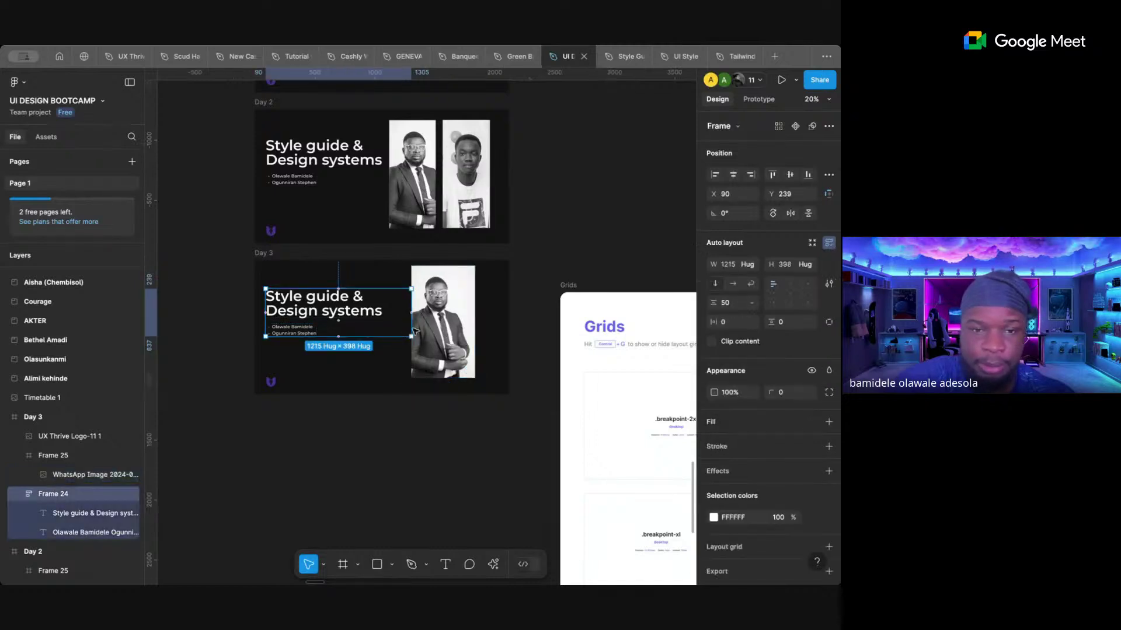
pyautogui.click(414, 332)
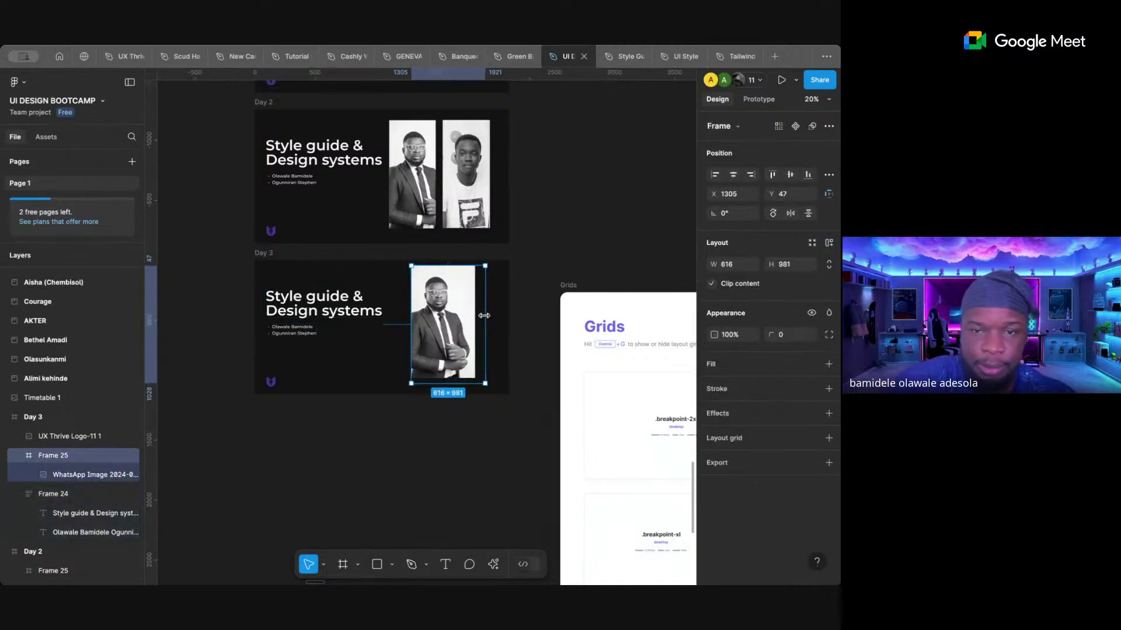
pyautogui.moveTo(483, 316); pyautogui.dragTo(477, 315)
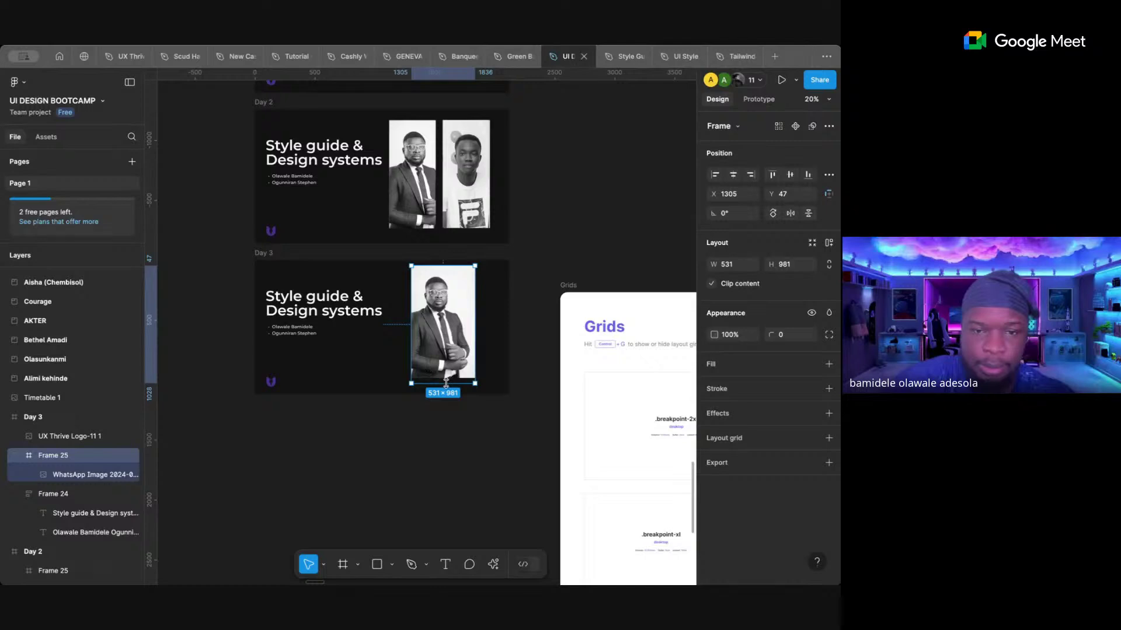
pyautogui.moveTo(446, 383); pyautogui.dragTo(446, 378)
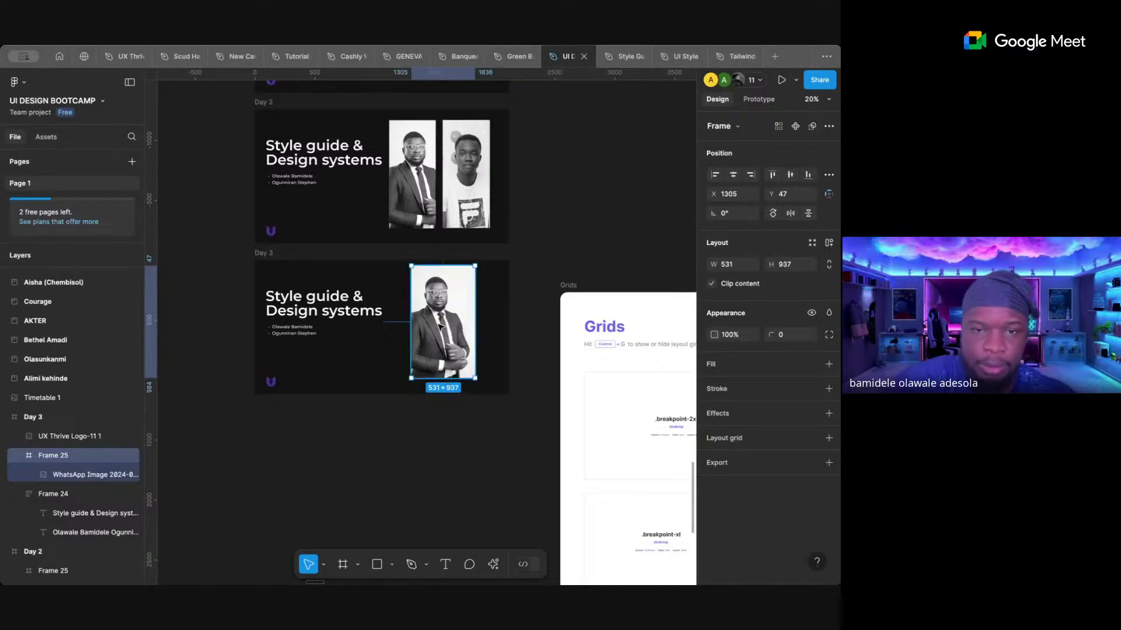
pyautogui.moveTo(442, 328); pyautogui.dragTo(442, 332)
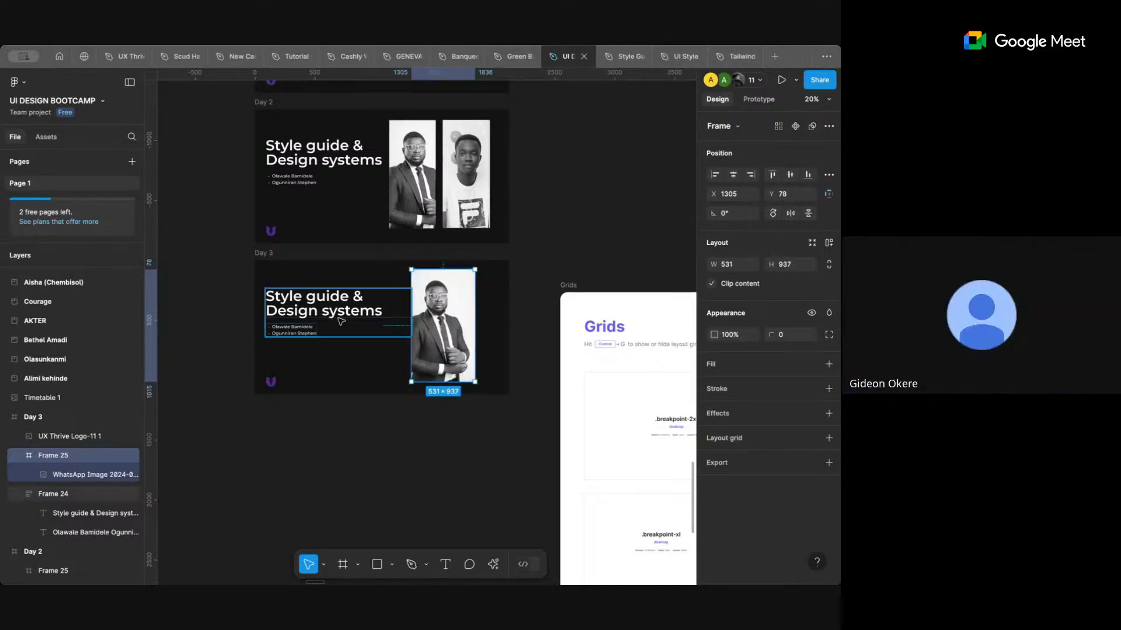
# - Rename the Day 3 heading to 'Autolayout' and narrow its text box
pyautogui.doubleClick(318, 306)
pyautogui.doubleClick(316, 303)
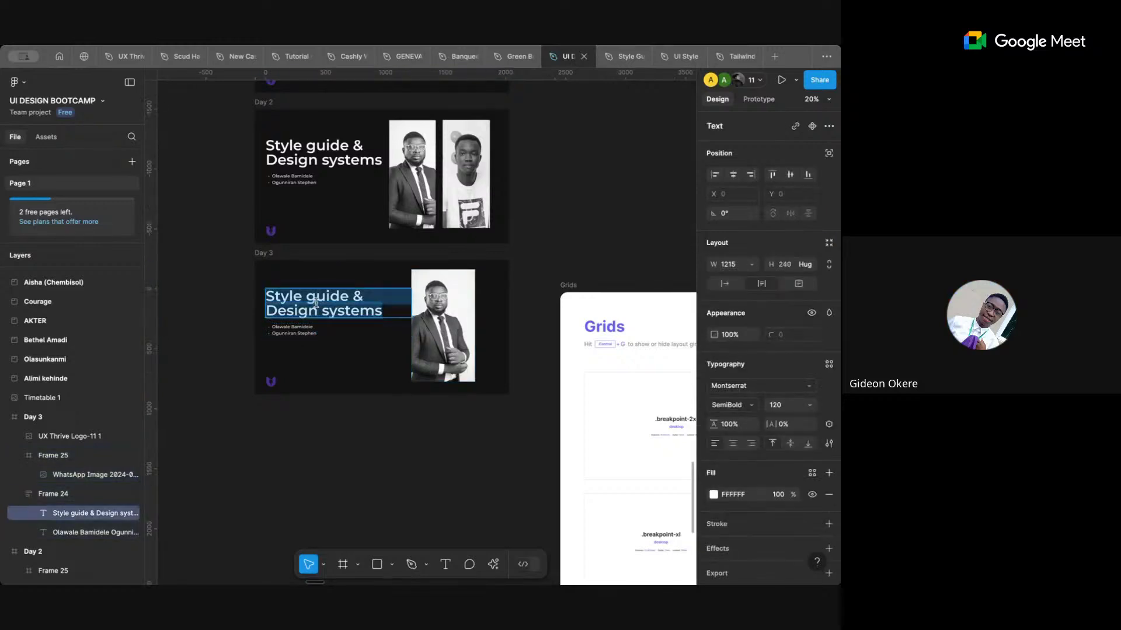
pyautogui.write('A')
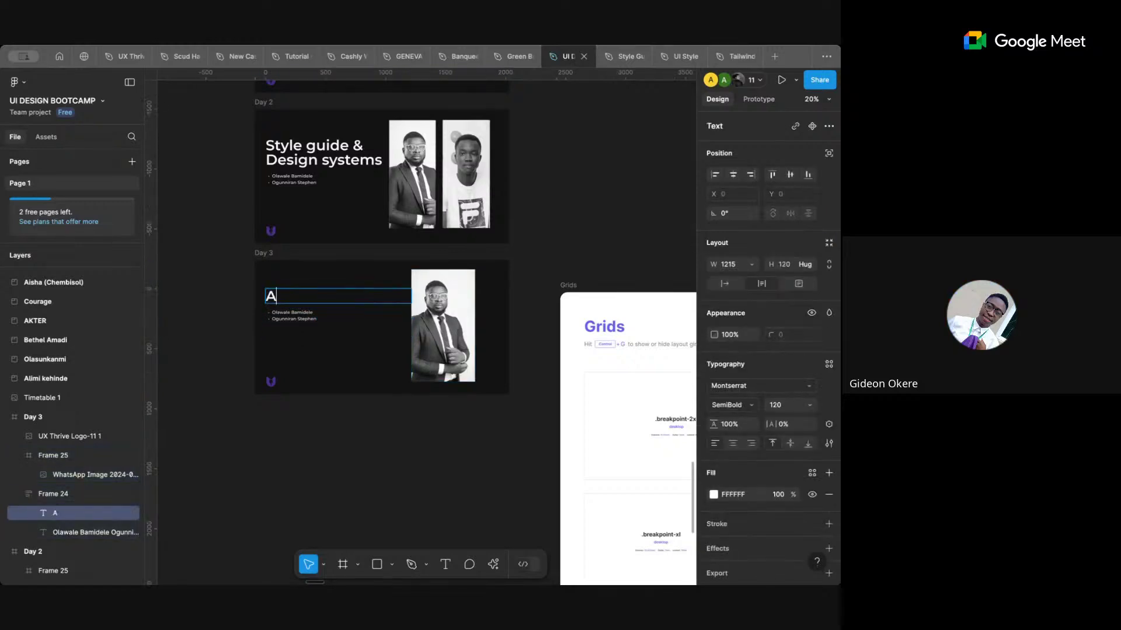
pyautogui.write('utolayout')
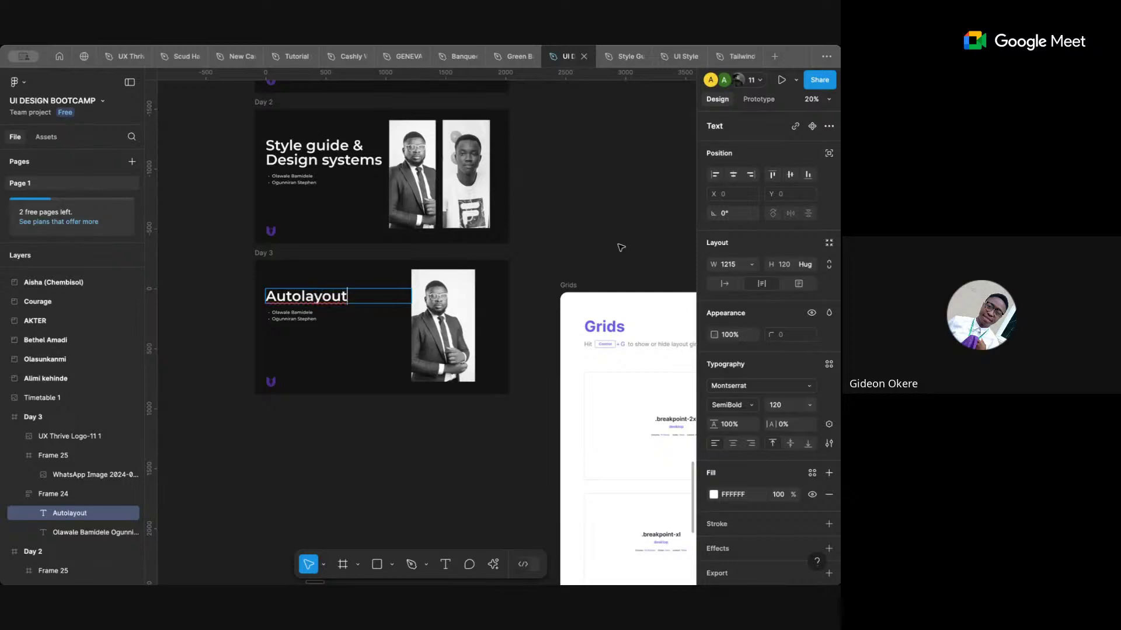
pyautogui.press('Escape')
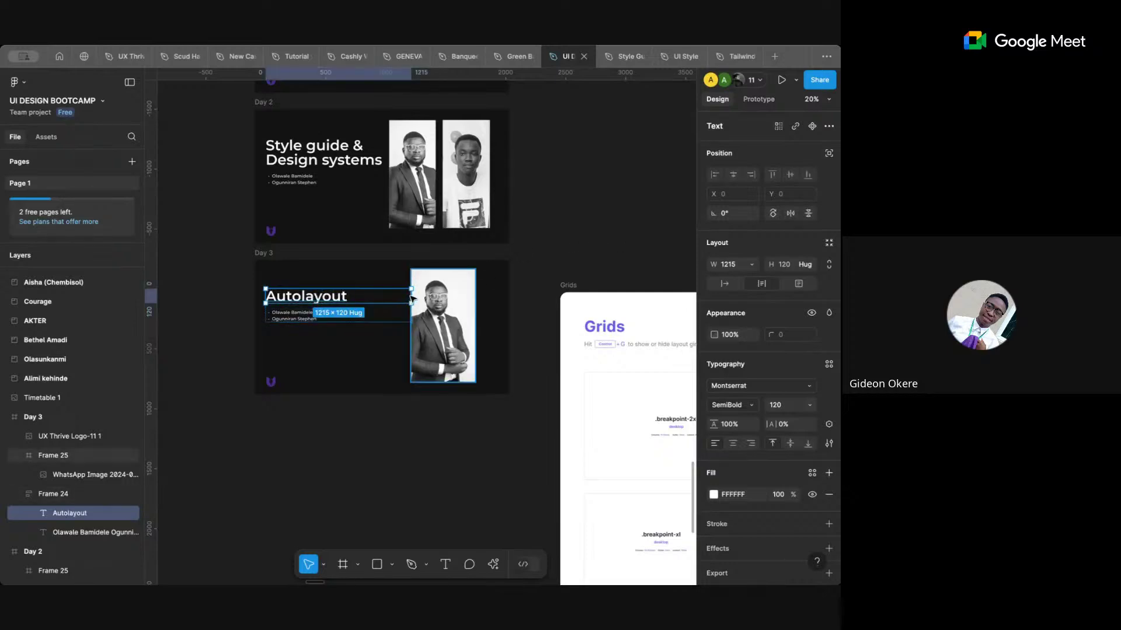
pyautogui.moveTo(412, 296); pyautogui.dragTo(360, 296)
# - Delete the second presenter's name from the bulleted list, leaving one name
pyautogui.click(204, 347)
pyautogui.click(291, 320)
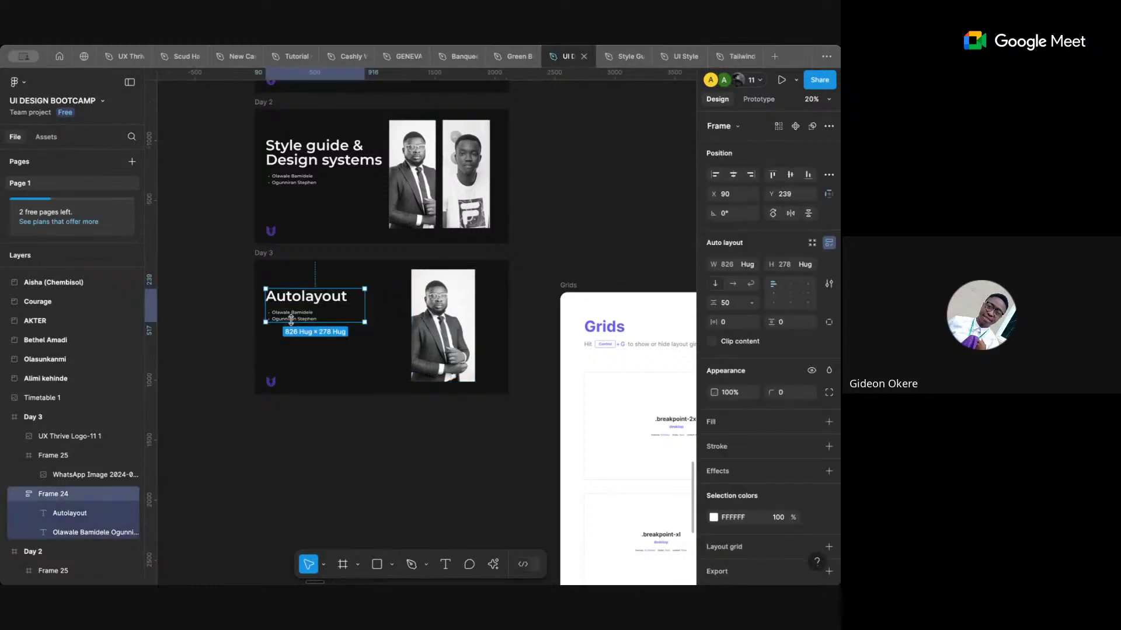
pyautogui.doubleClick(290, 320)
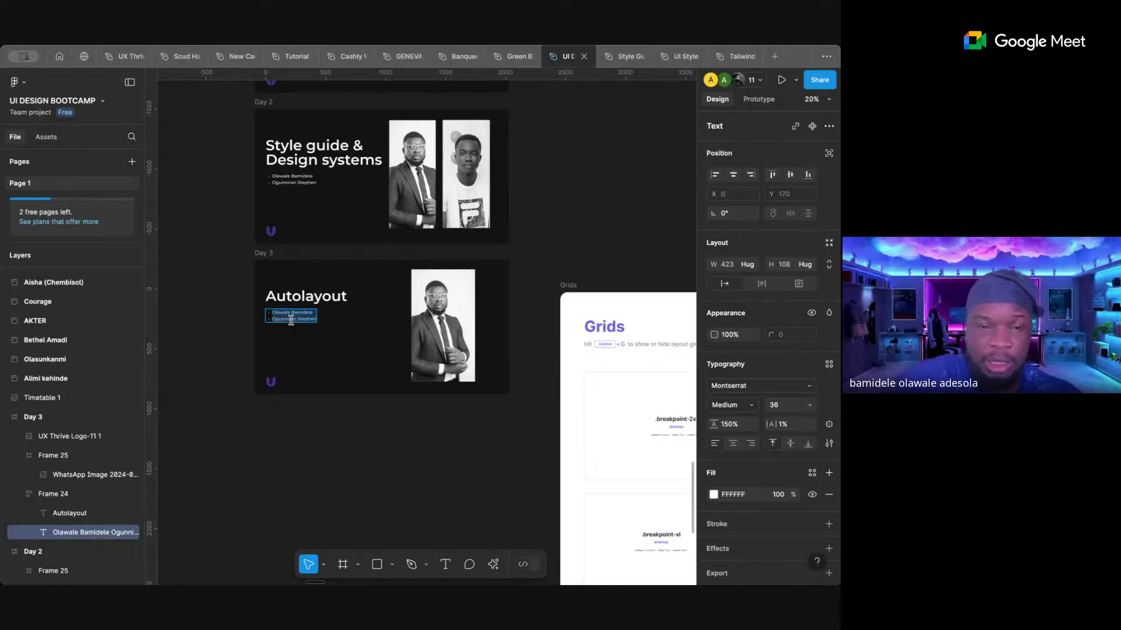
pyautogui.tripleClick(295, 320)
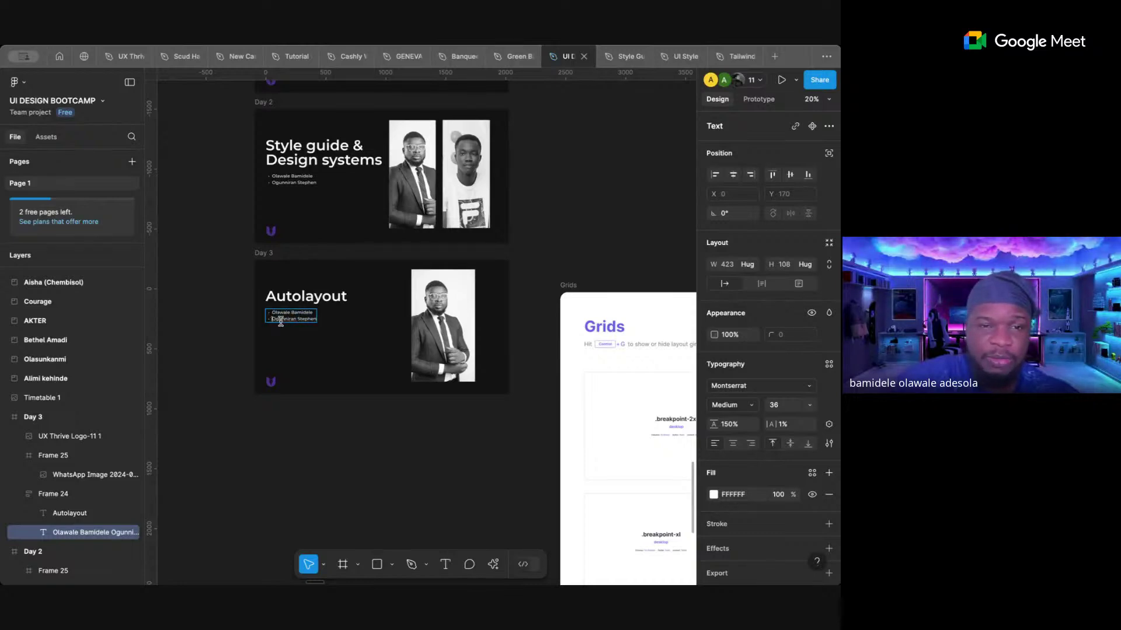
pyautogui.press('BackSpace')
pyautogui.press('BackSpace')
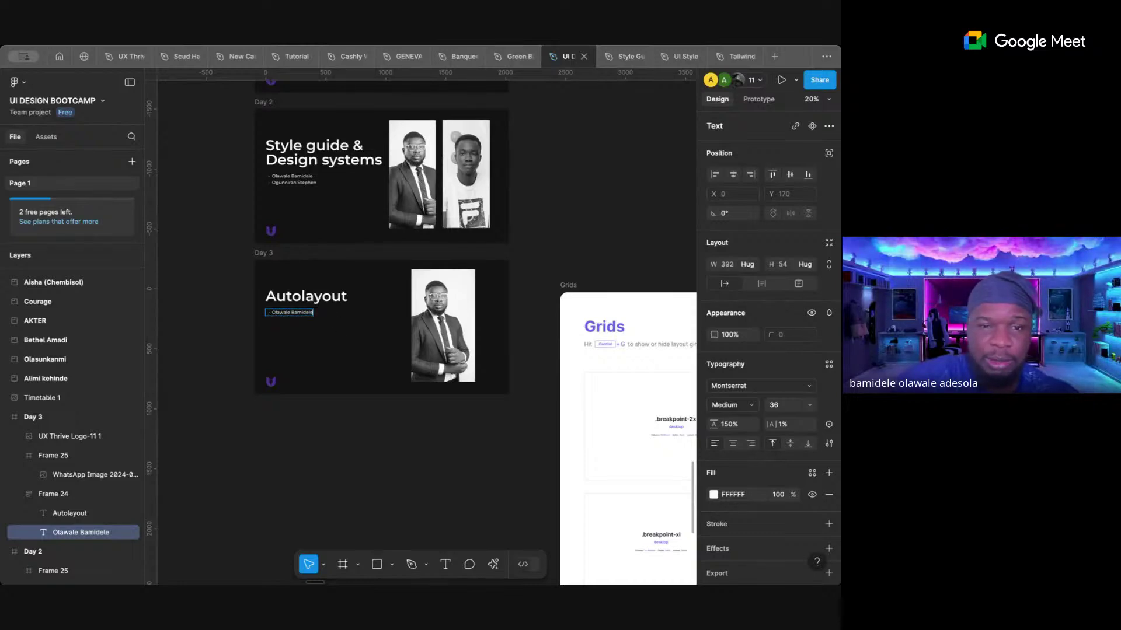
pyautogui.press('Escape')
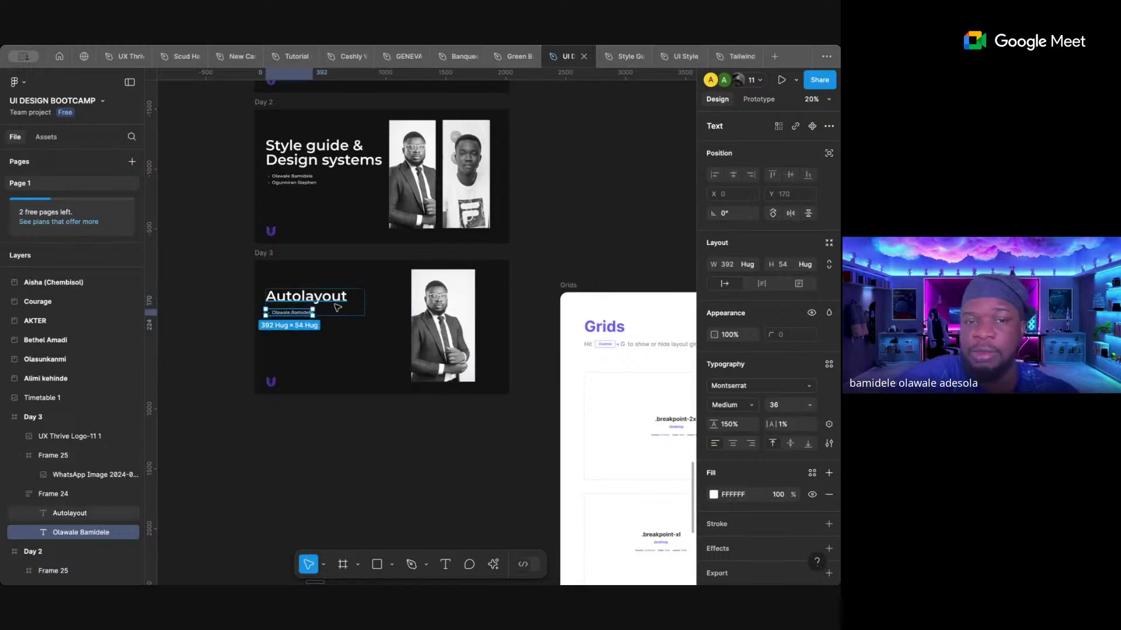
# - Drag the Autolayout title block down until it lines up with the photo's centre
pyautogui.click(544, 234)
pyautogui.click(305, 298)
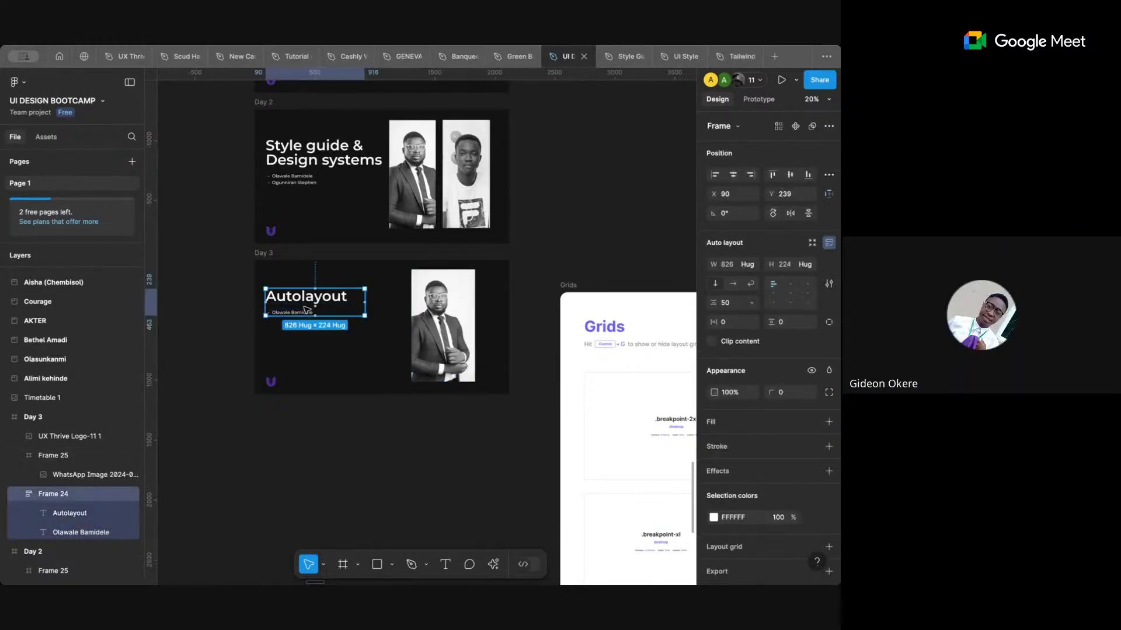
pyautogui.moveTo(304, 300); pyautogui.dragTo(306, 330)
pyautogui.click(566, 243)
pyautogui.scroll(3, 425, 315)
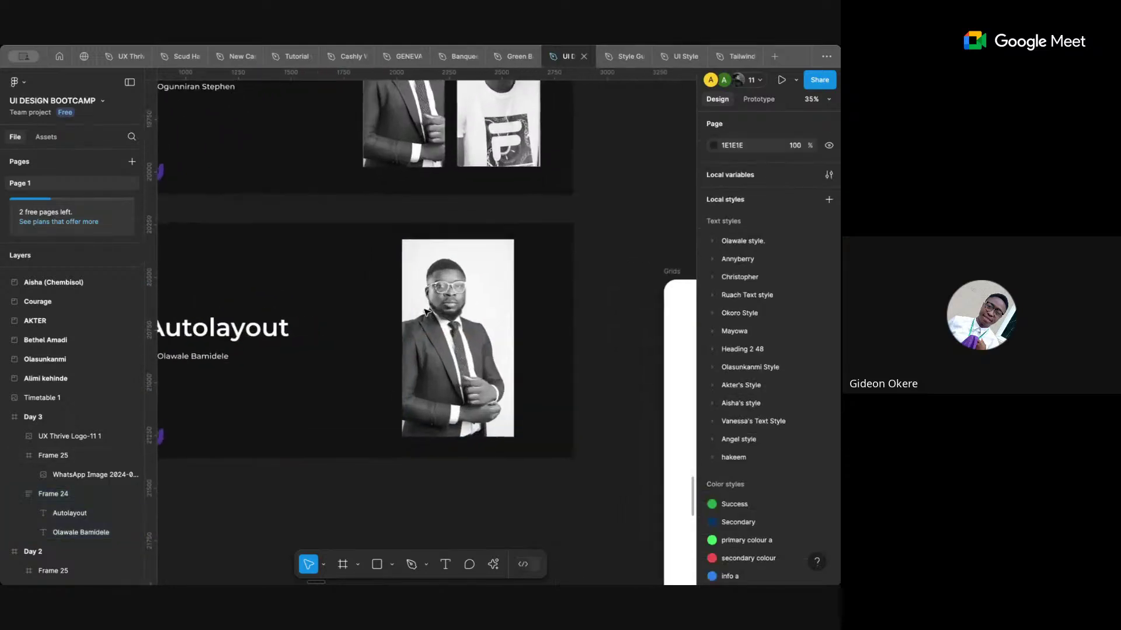
pyautogui.hscroll(-3, 426, 312)
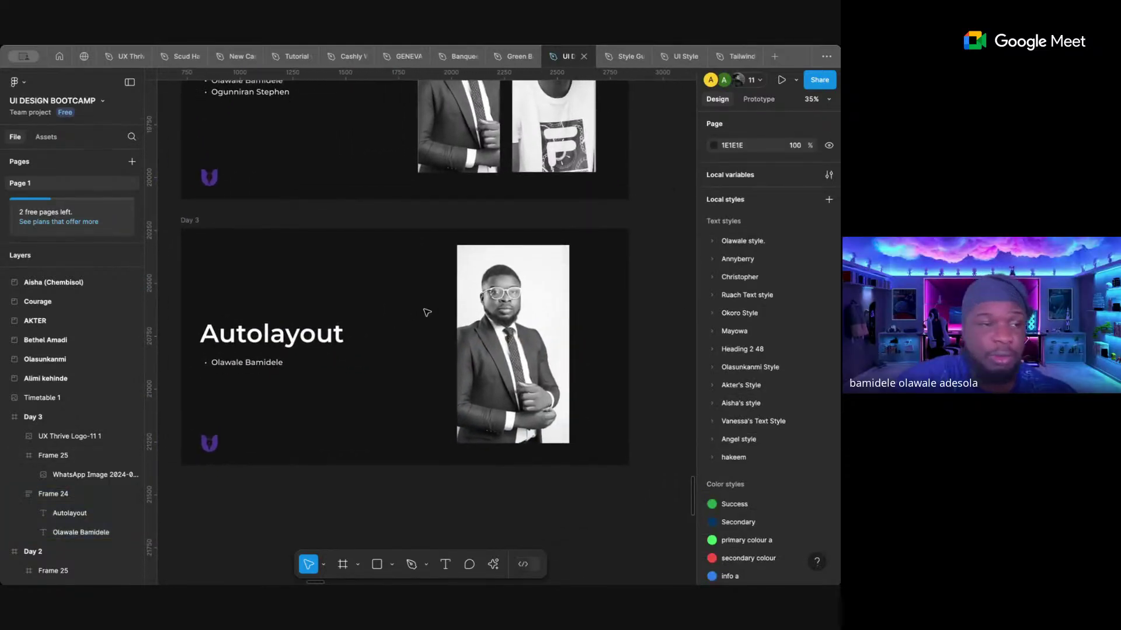
pyautogui.hscroll(-1, 427, 312)
pyautogui.scroll(1, 427, 312)
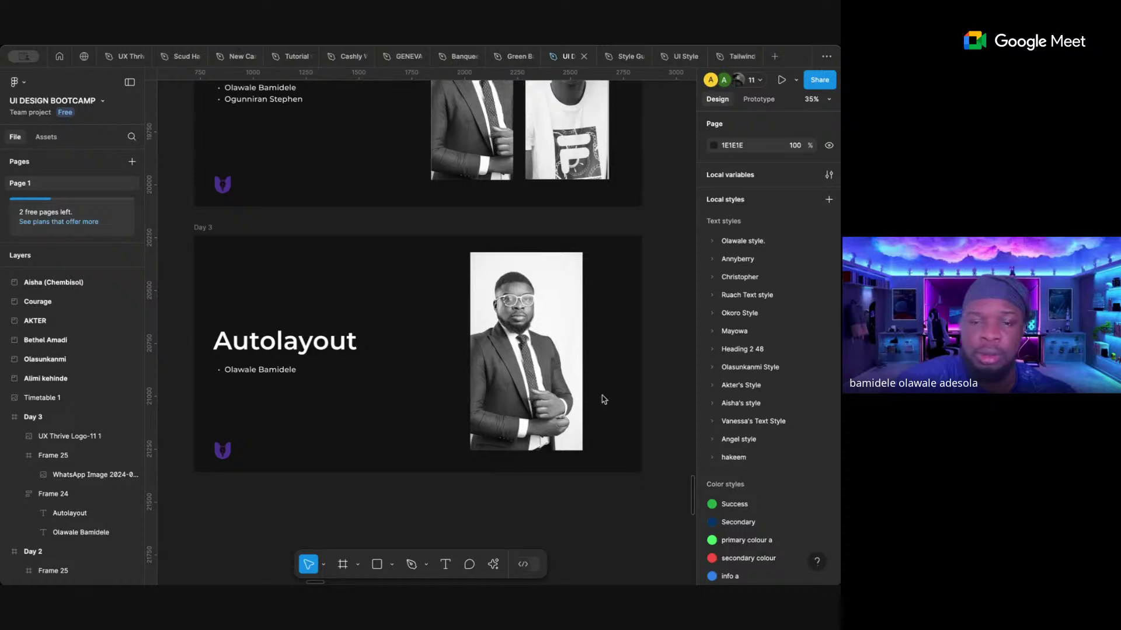
pyautogui.hscroll(10, 601, 397)
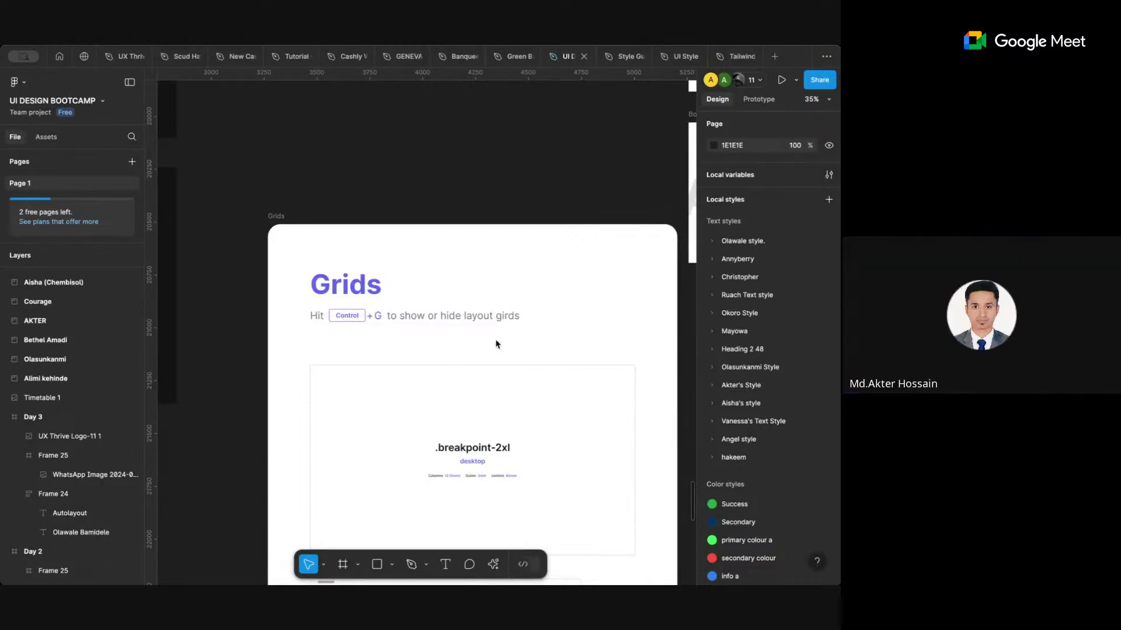
pyautogui.scroll(-10, 497, 345)
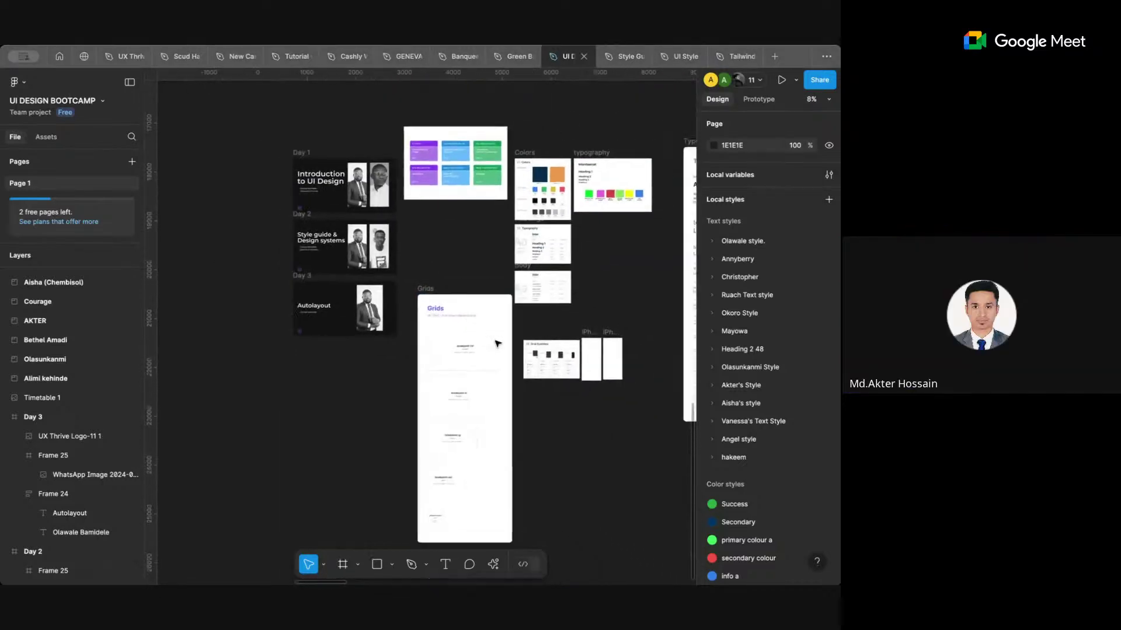
pyautogui.hscroll(3, 497, 345)
pyautogui.scroll(5, 497, 344)
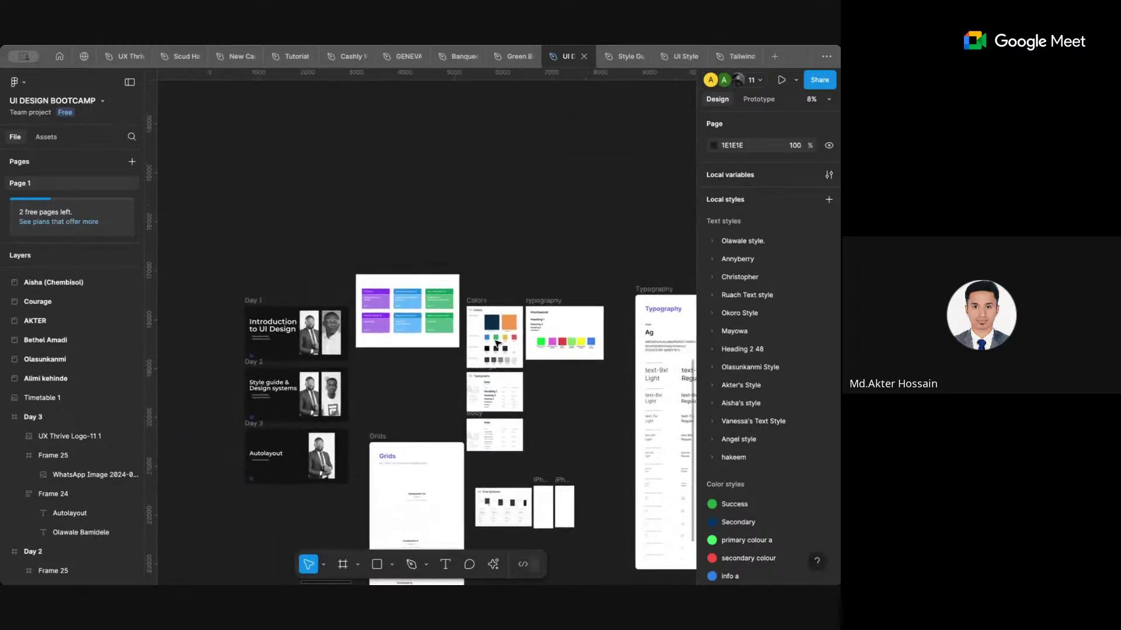
pyautogui.scroll(-5, 497, 344)
pyautogui.scroll(6, 495, 346)
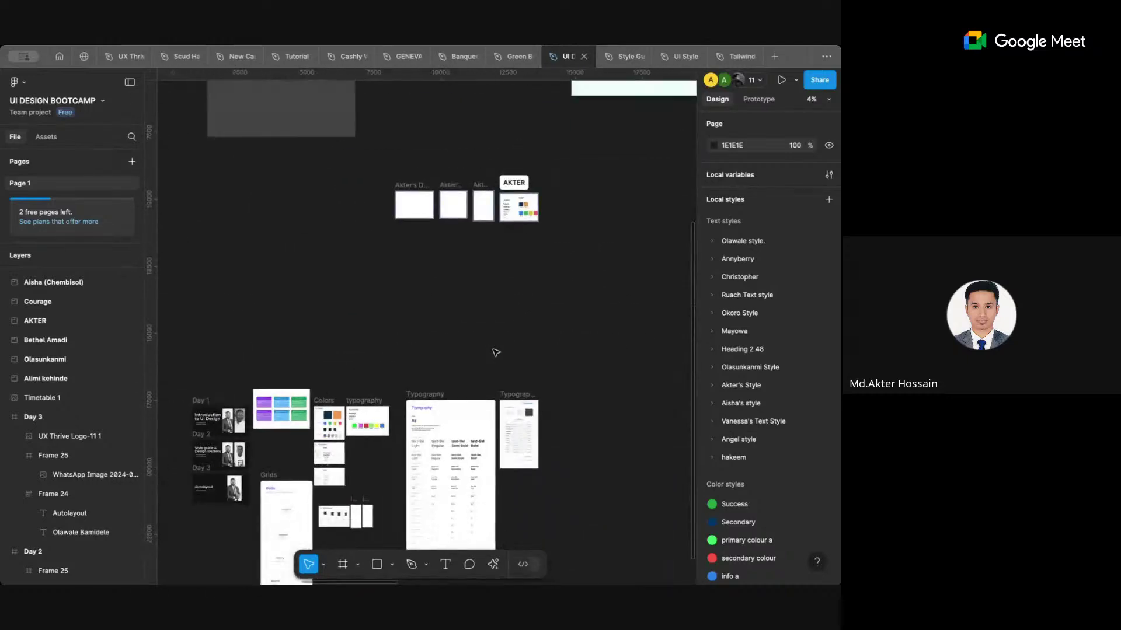
pyautogui.scroll(5, 495, 352)
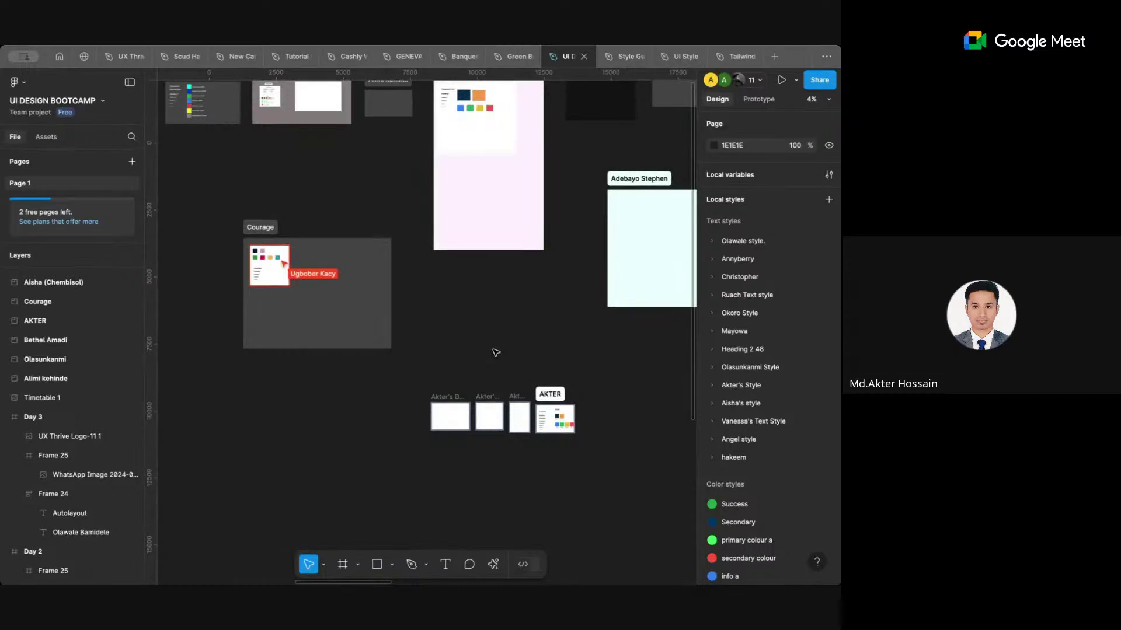
pyautogui.hscroll(2, 495, 353)
pyautogui.hscroll(6, 496, 352)
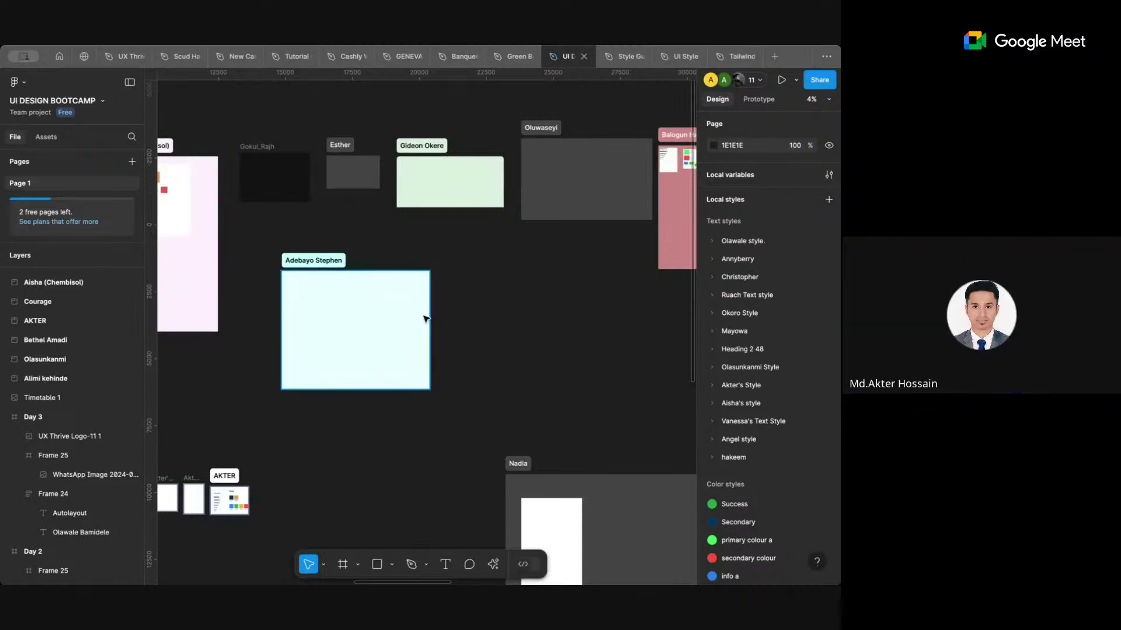
pyautogui.hscroll(4, 546, 292)
pyautogui.scroll(-2, 545, 292)
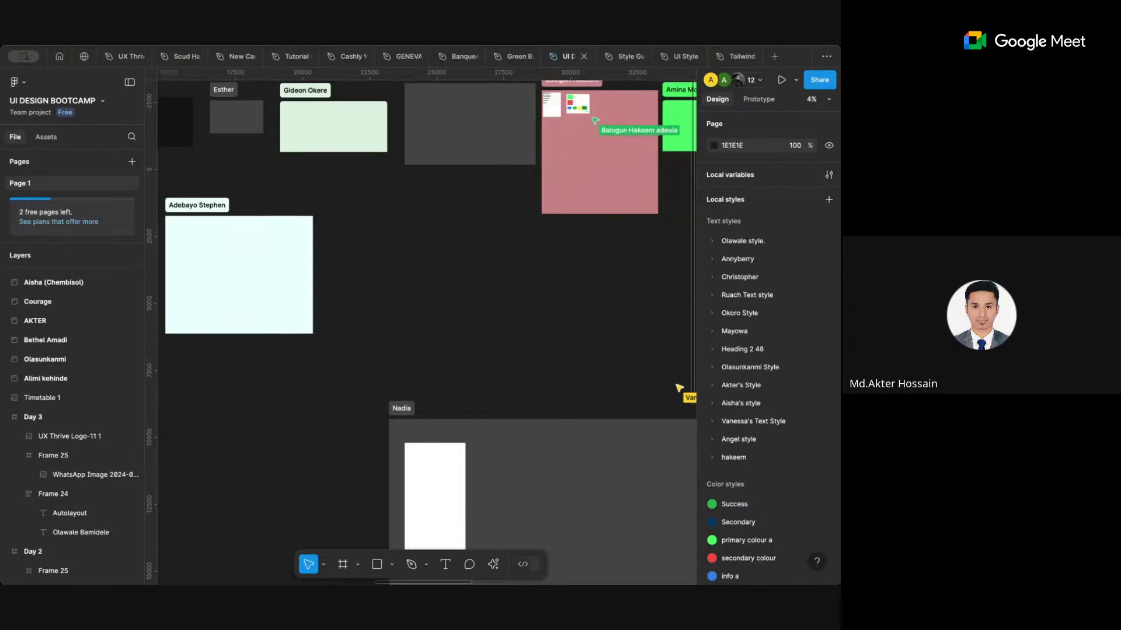
pyautogui.hscroll(6, 463, 295)
pyautogui.scroll(3, 463, 296)
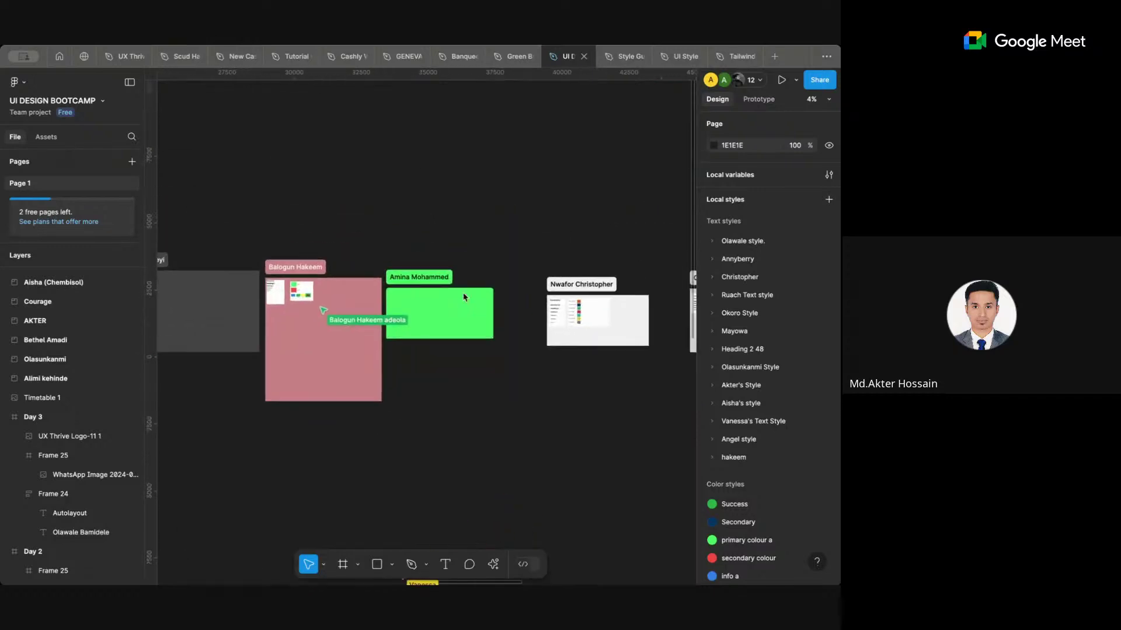
pyautogui.hscroll(3, 463, 296)
pyautogui.scroll(-3, 463, 296)
pyautogui.hscroll(-4, 463, 296)
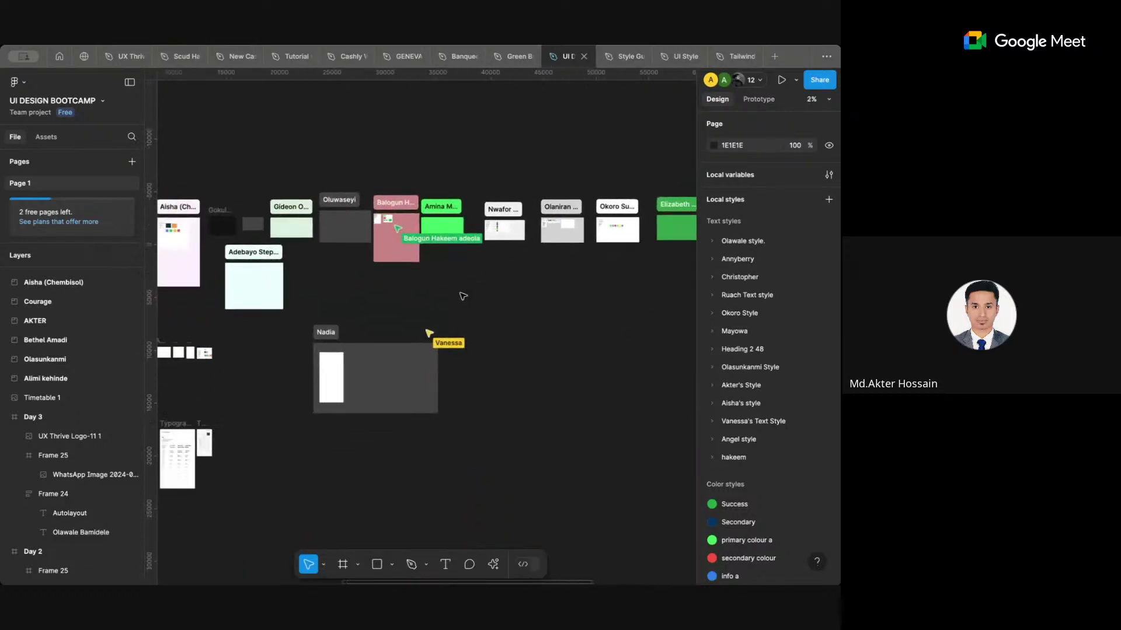
pyautogui.hscroll(-2, 463, 296)
pyautogui.scroll(1, 463, 296)
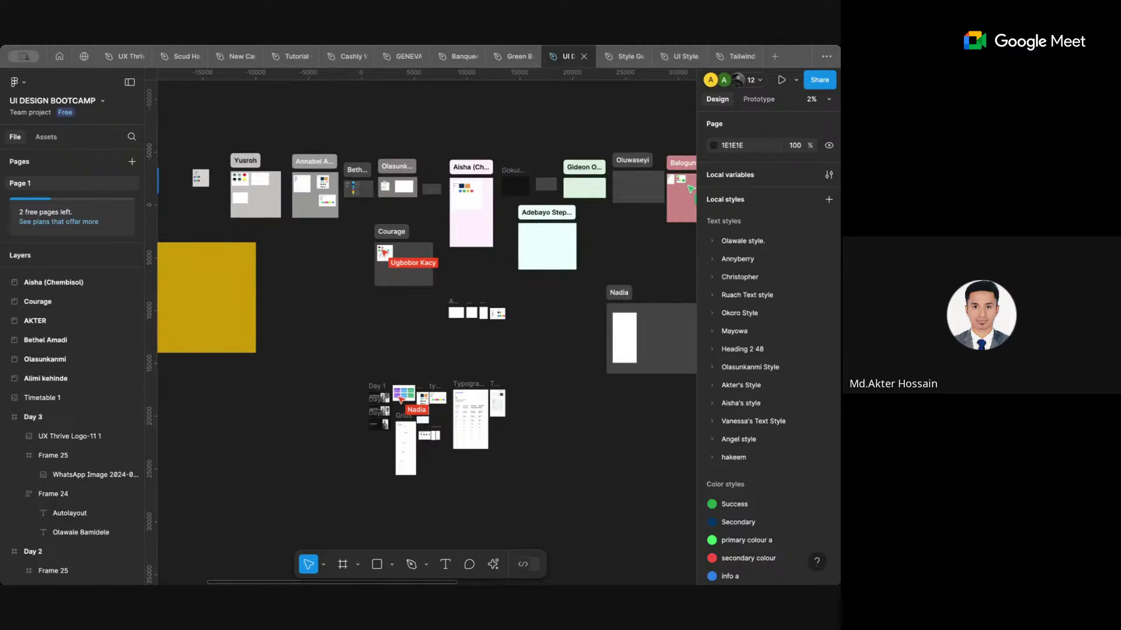
pyautogui.scroll(5, 423, 406)
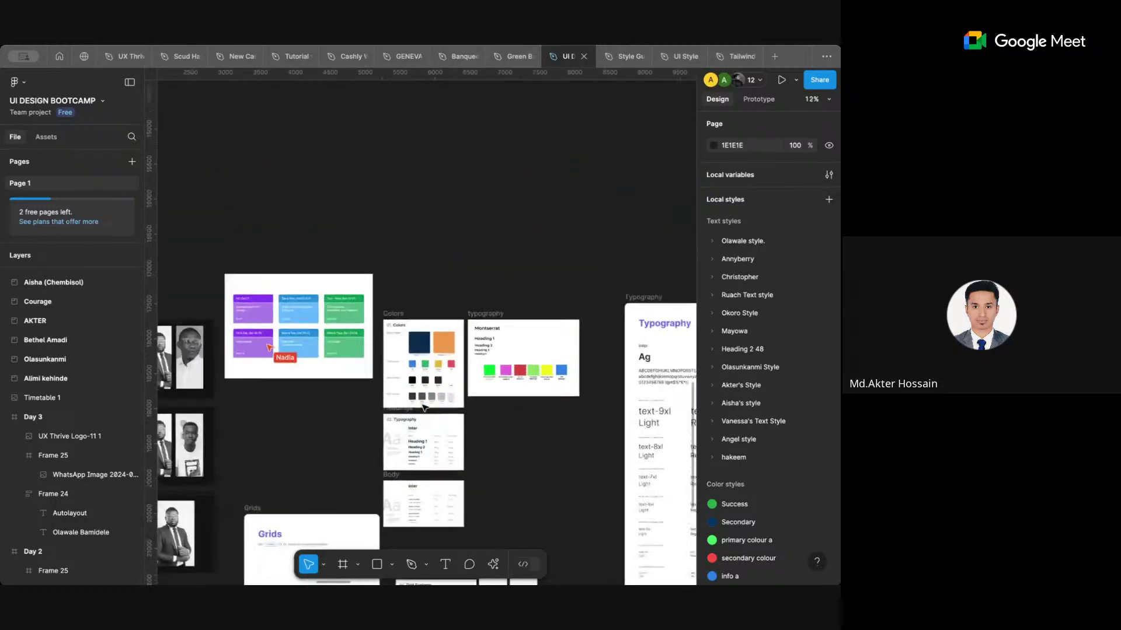
pyautogui.scroll(-3, 423, 407)
pyautogui.hscroll(-2, 423, 407)
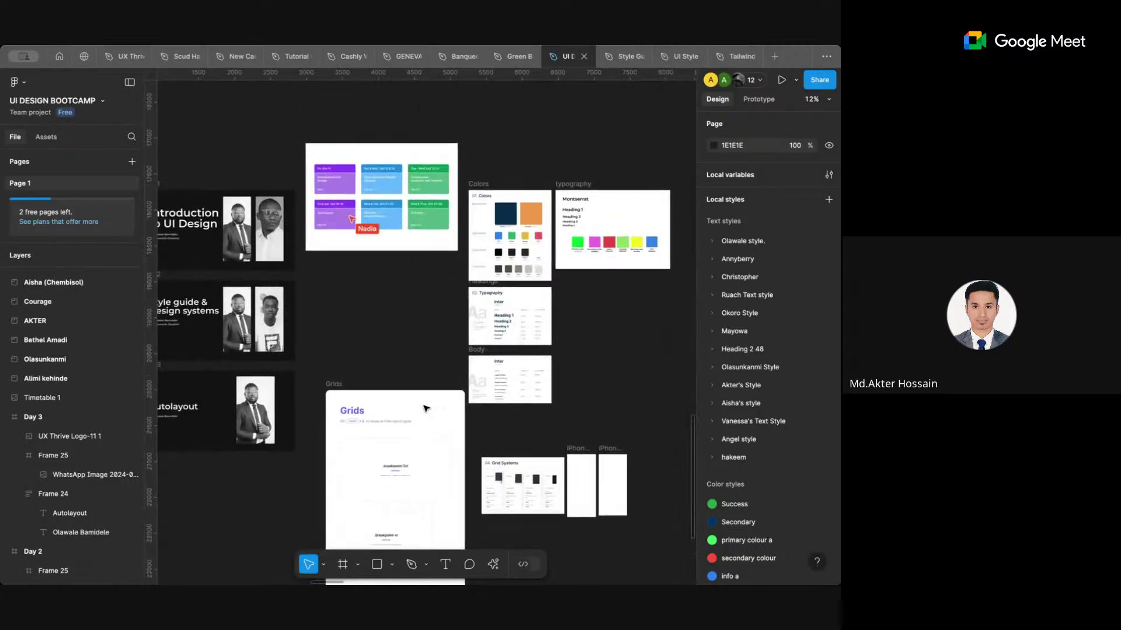
pyautogui.scroll(5, 356, 190)
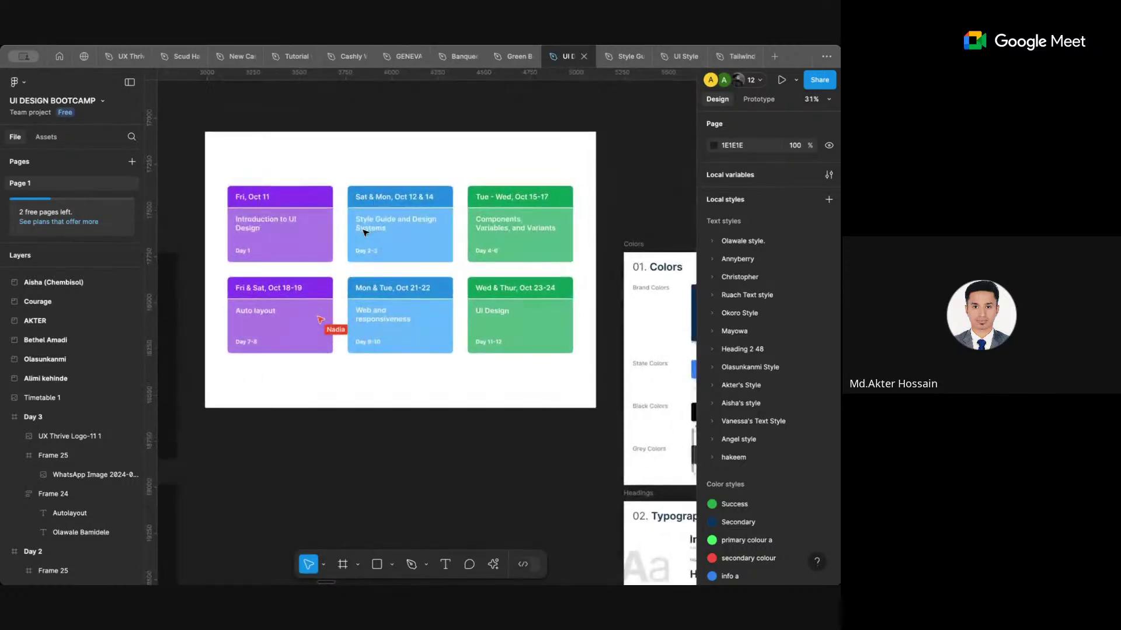
pyautogui.scroll(-1, 364, 232)
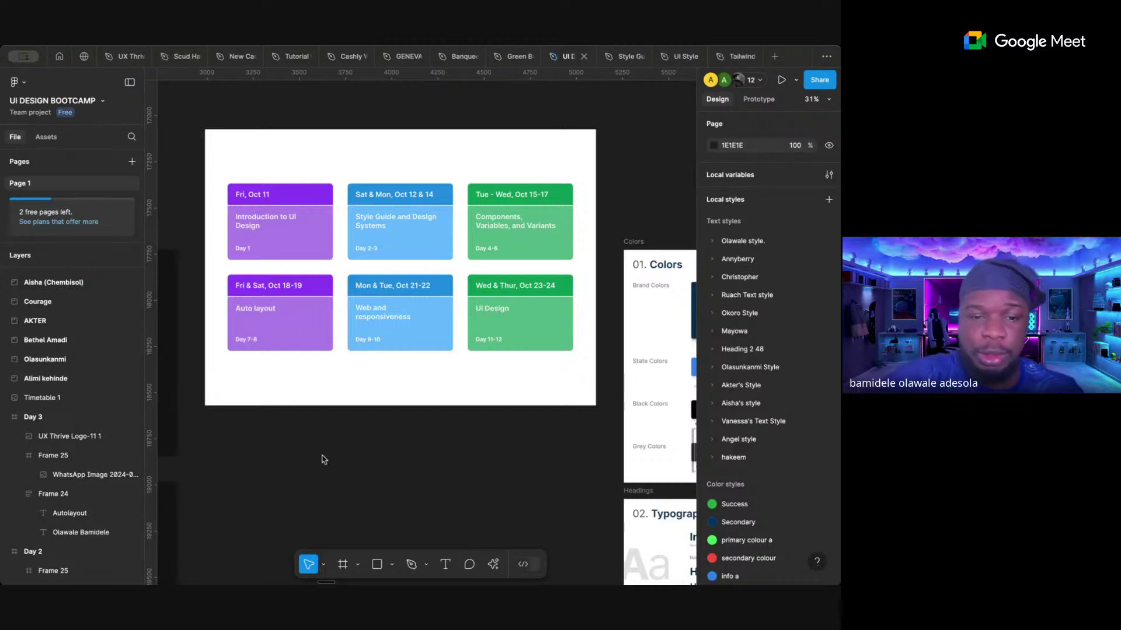
pyautogui.scroll(-5, 364, 471)
pyautogui.scroll(-3, 366, 473)
pyautogui.hscroll(3, 366, 473)
pyautogui.scroll(-2, 366, 472)
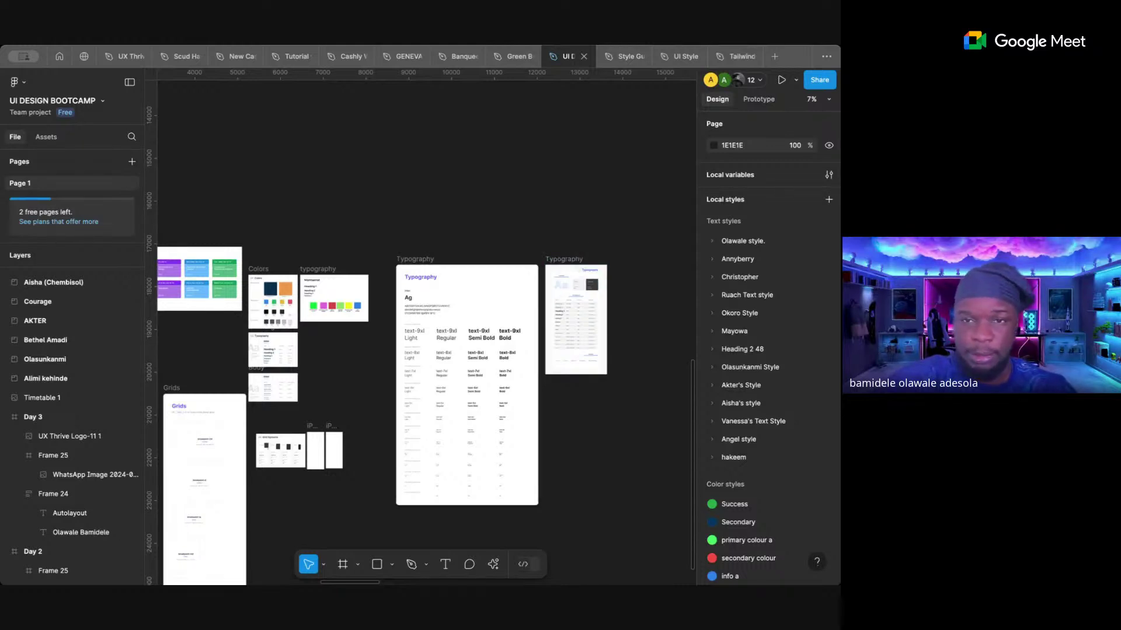
# - Select the Grids frame and show the layout grids on the frames
pyautogui.scroll(-2, 408, 306)
pyautogui.hscroll(-2, 408, 306)
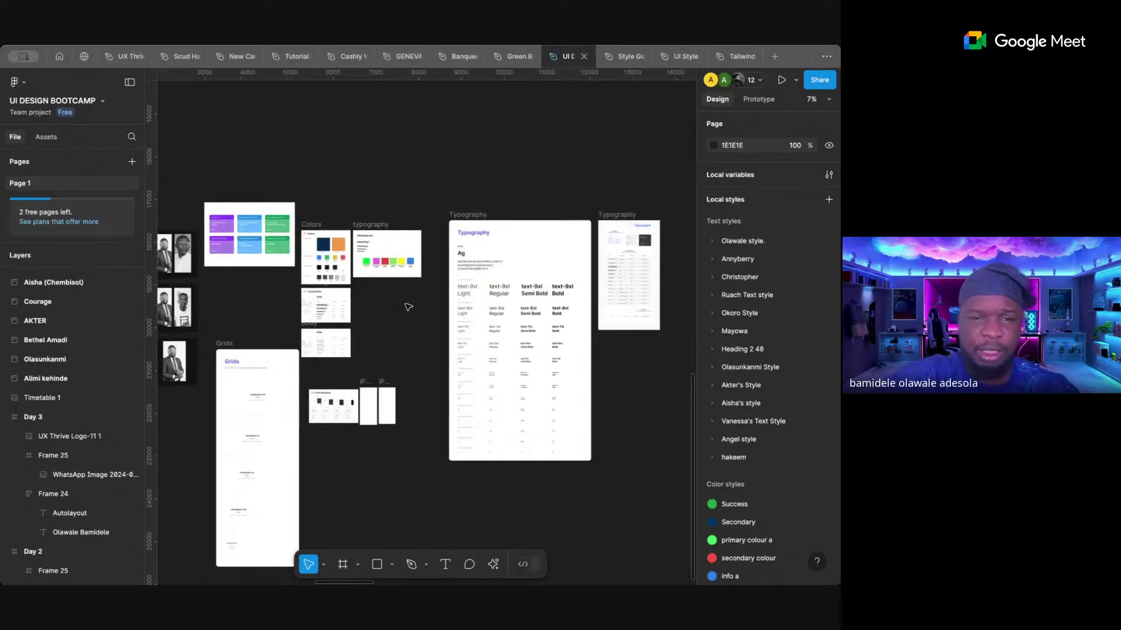
pyautogui.scroll(-5, 408, 306)
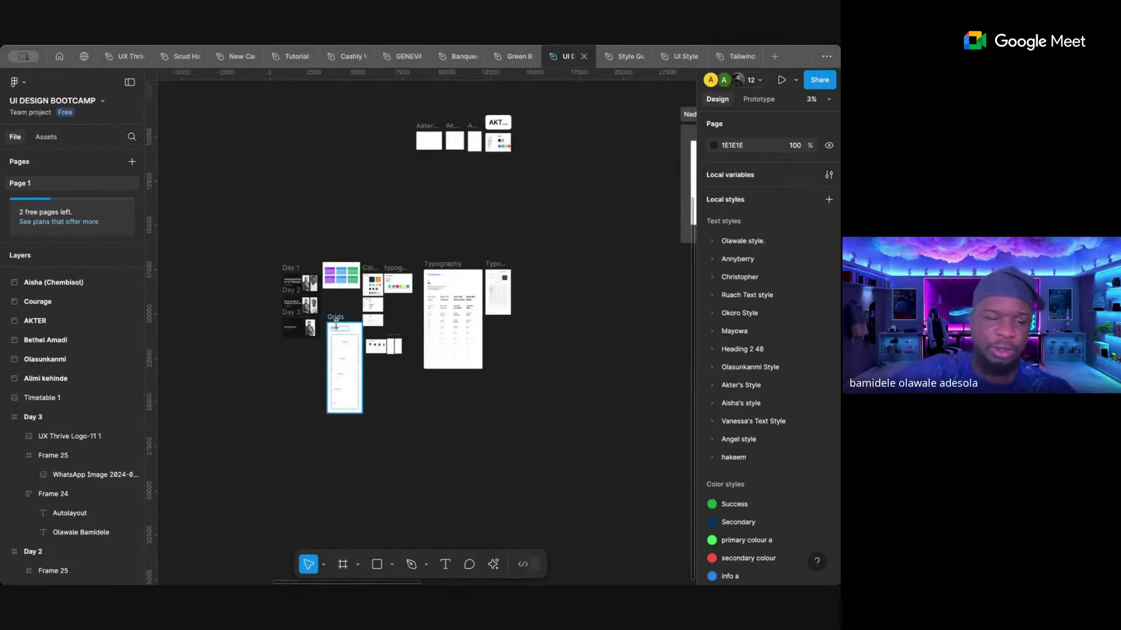
pyautogui.click(336, 323)
pyautogui.hotkey('ctrl', 'shift', '4')
pyautogui.hscroll(1, 537, 378)
pyautogui.click(538, 378)
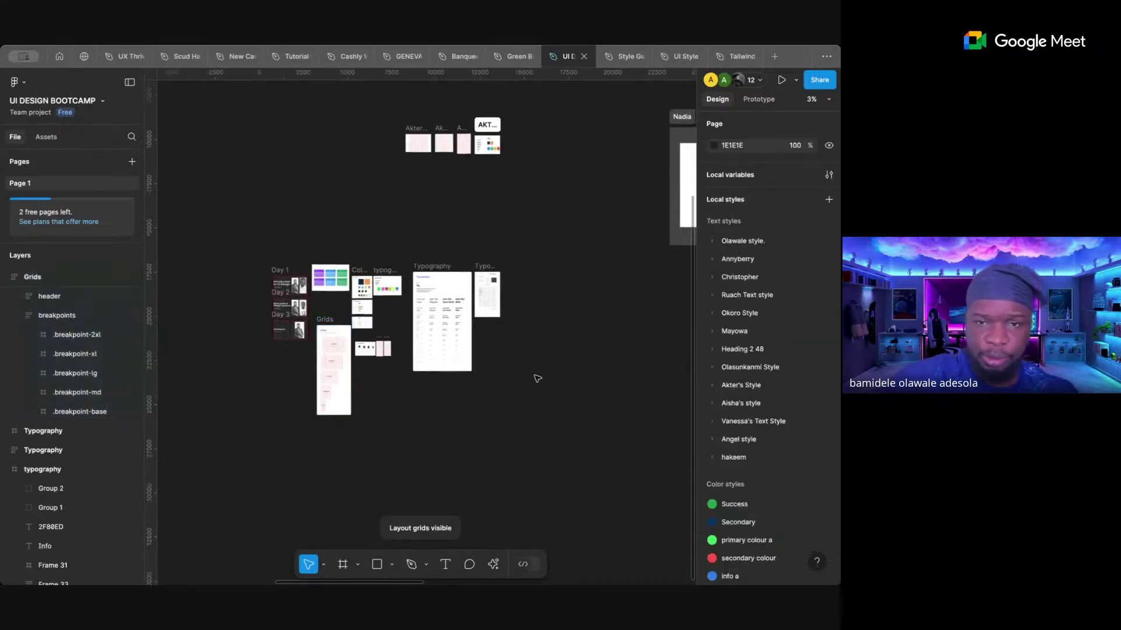
# - Move the grey section with the tall white frame up toward the participants' row
pyautogui.scroll(1, 538, 379)
pyautogui.hscroll(2, 538, 378)
pyautogui.scroll(-3, 538, 378)
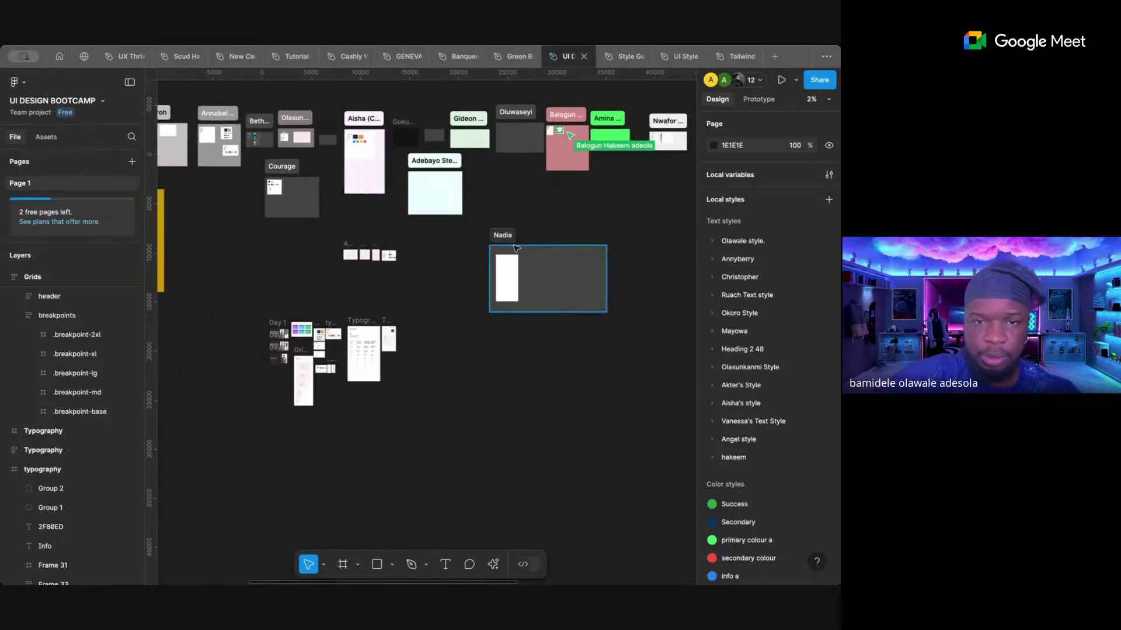
pyautogui.click(515, 250)
pyautogui.moveTo(516, 250); pyautogui.dragTo(520, 212)
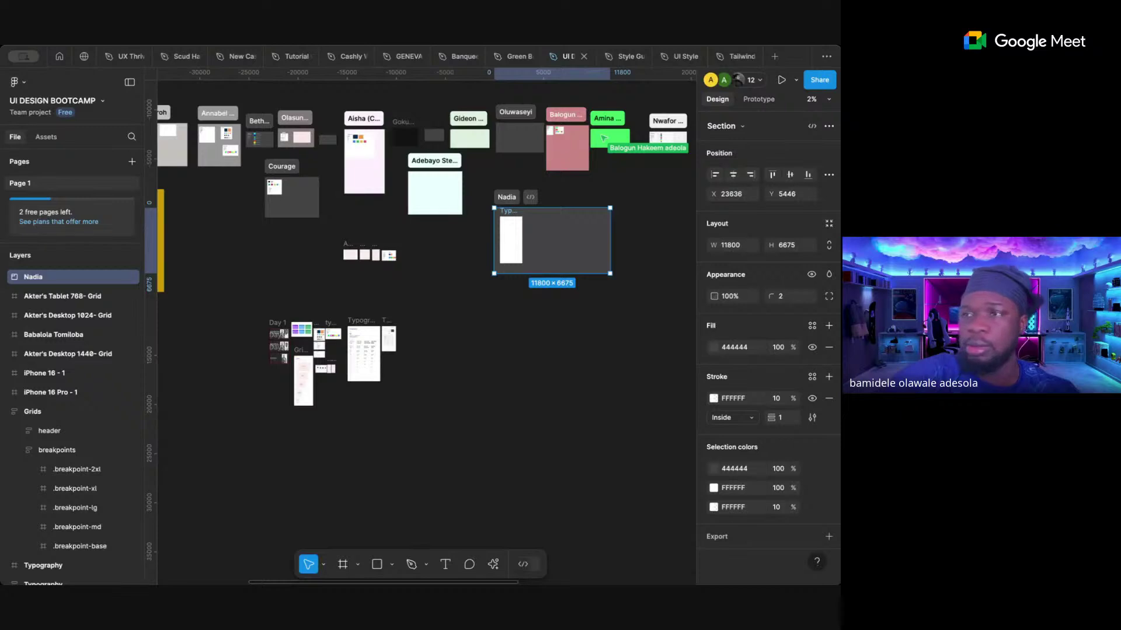
pyautogui.click(473, 366)
pyautogui.hscroll(3, 473, 366)
pyautogui.scroll(-1, 474, 366)
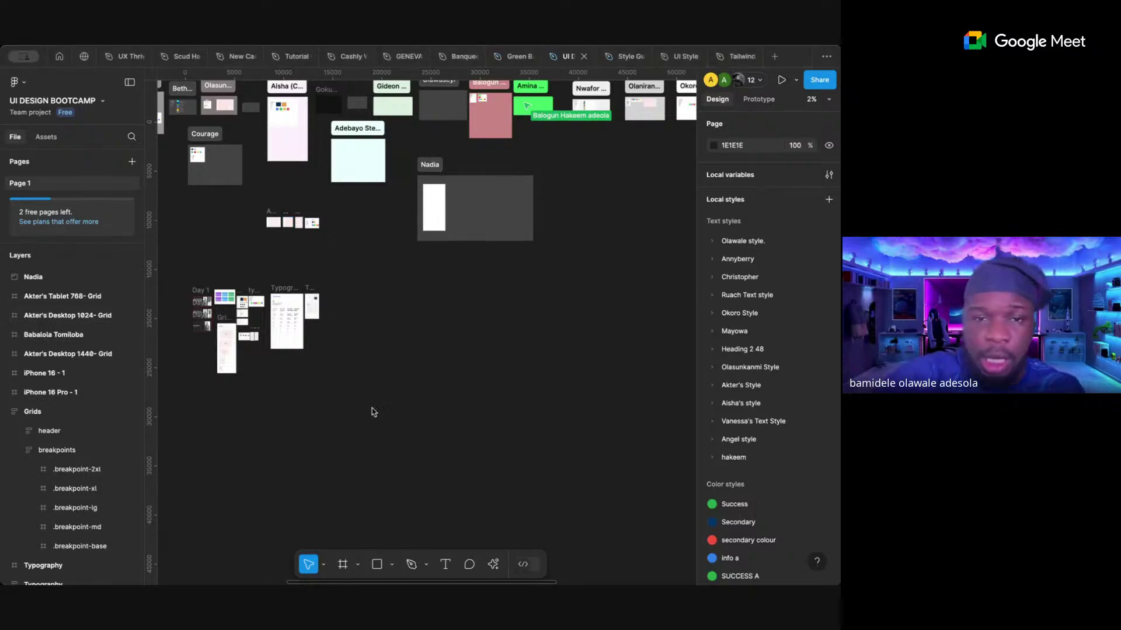
pyautogui.click(459, 374)
pyautogui.scroll(-1, 453, 382)
pyautogui.scroll(1, 455, 384)
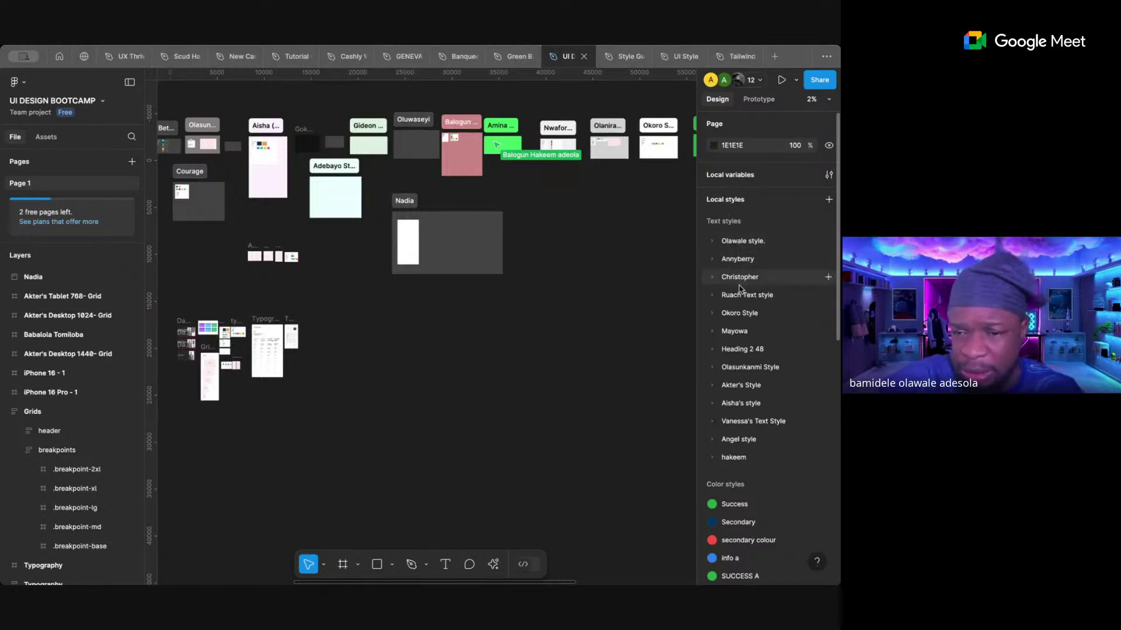
pyautogui.scroll(-5, 740, 450)
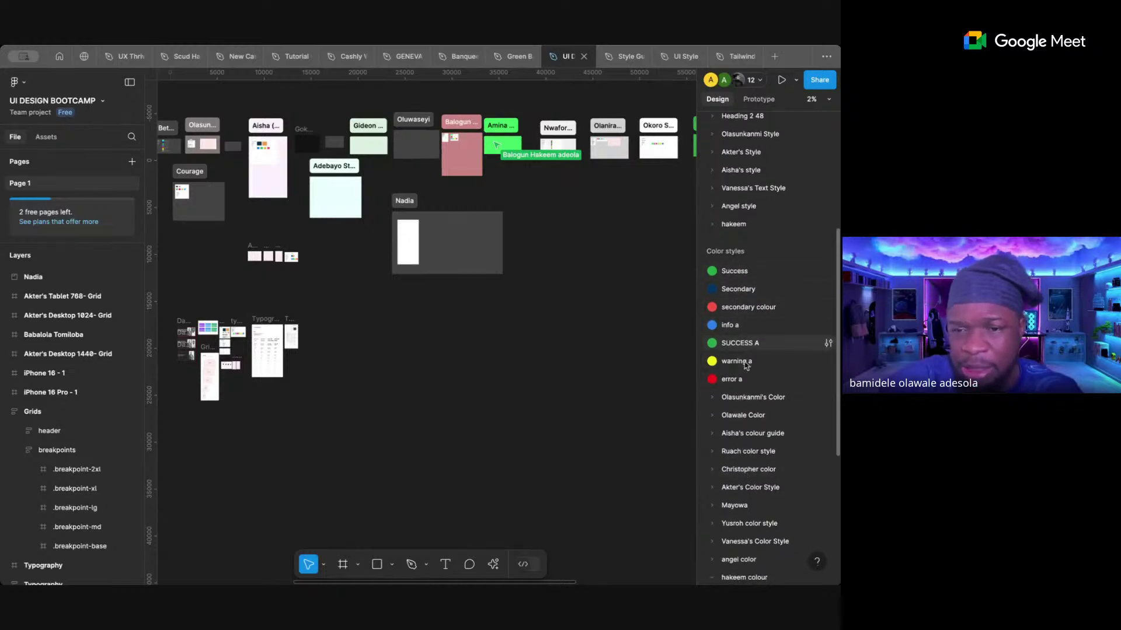
pyautogui.scroll(-3, 753, 439)
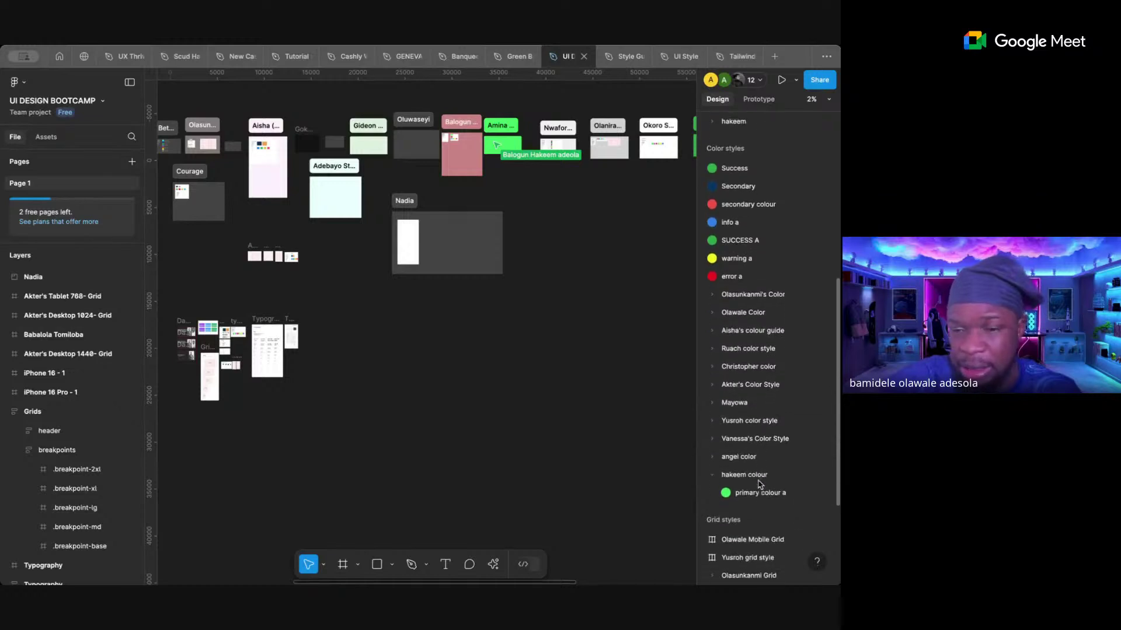
pyautogui.scroll(-2, 757, 467)
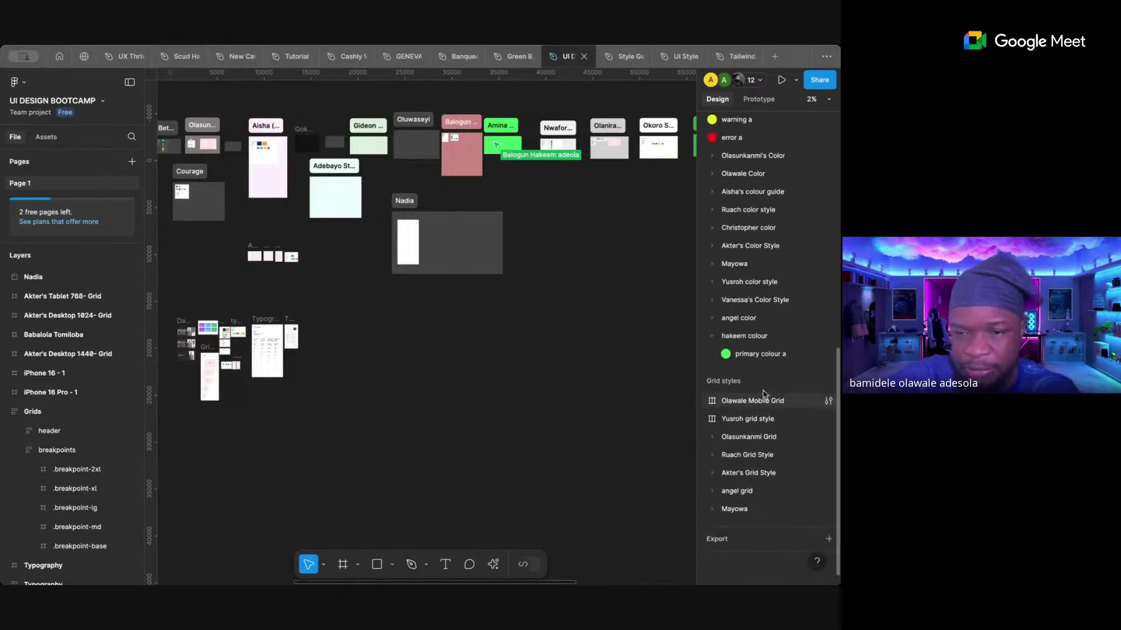
pyautogui.hscroll(-4, 626, 363)
pyautogui.scroll(1, 625, 363)
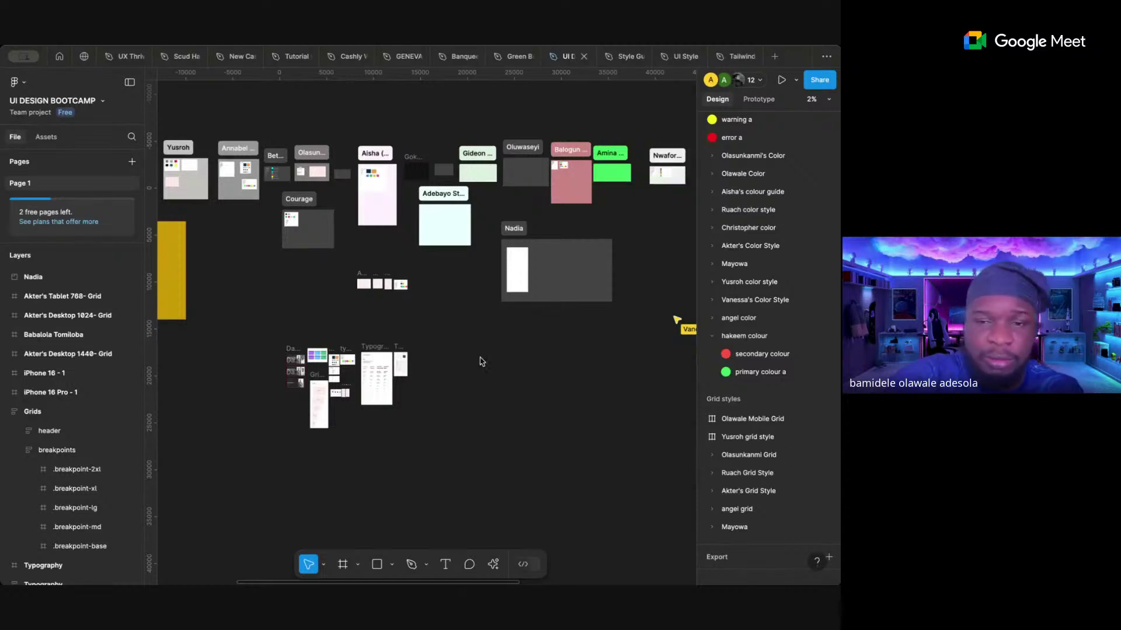
pyautogui.hscroll(3, 487, 372)
pyautogui.scroll(-2, 486, 372)
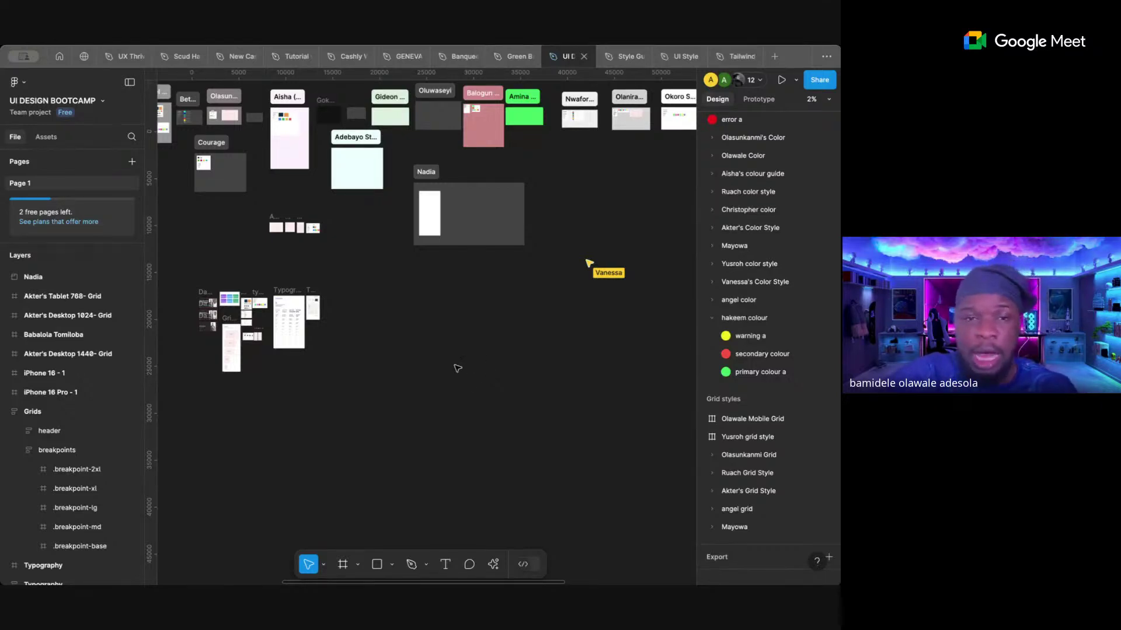
pyautogui.hscroll(-6, 384, 312)
pyautogui.scroll(3, 384, 313)
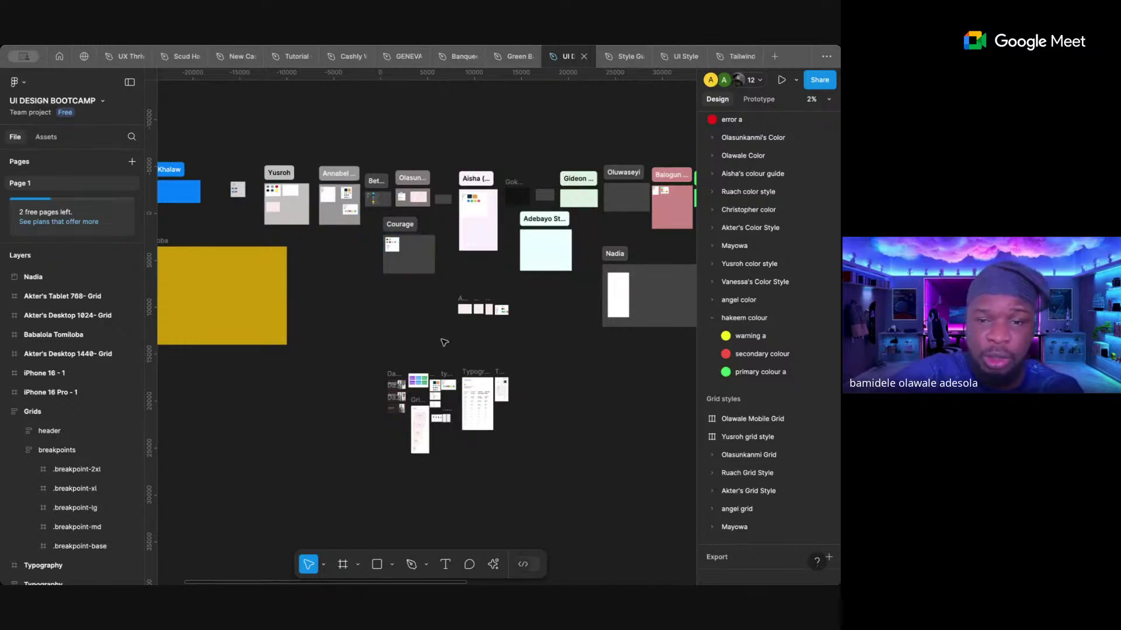
pyautogui.scroll(-2, 435, 348)
pyautogui.hscroll(1, 435, 347)
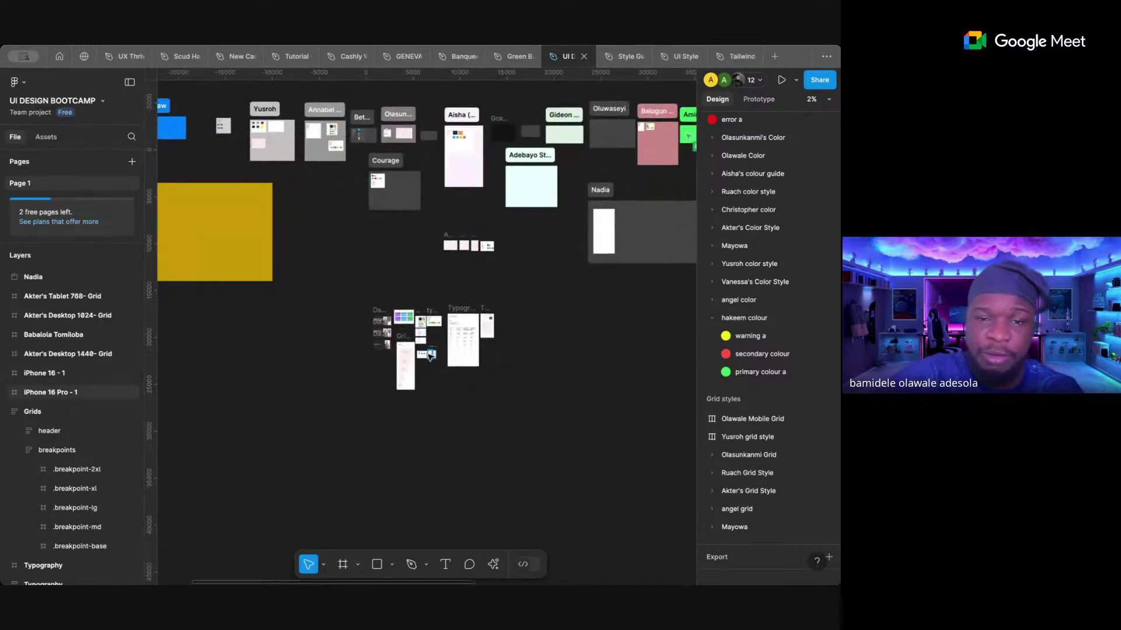
pyautogui.scroll(5, 429, 348)
pyautogui.hscroll(6, 436, 348)
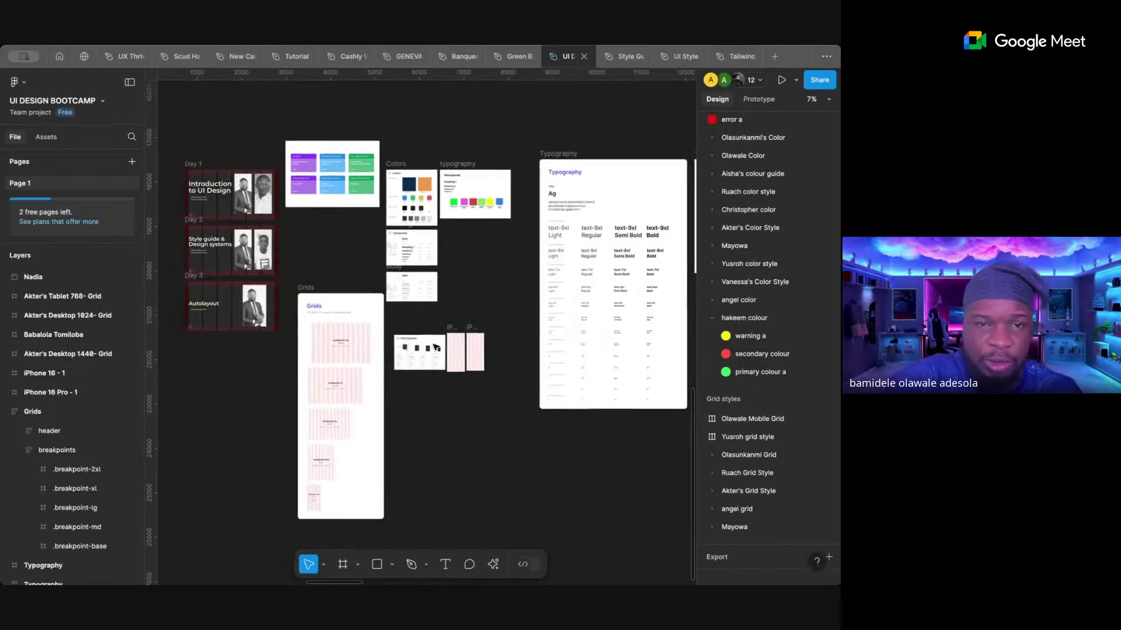
pyautogui.hscroll(5, 435, 347)
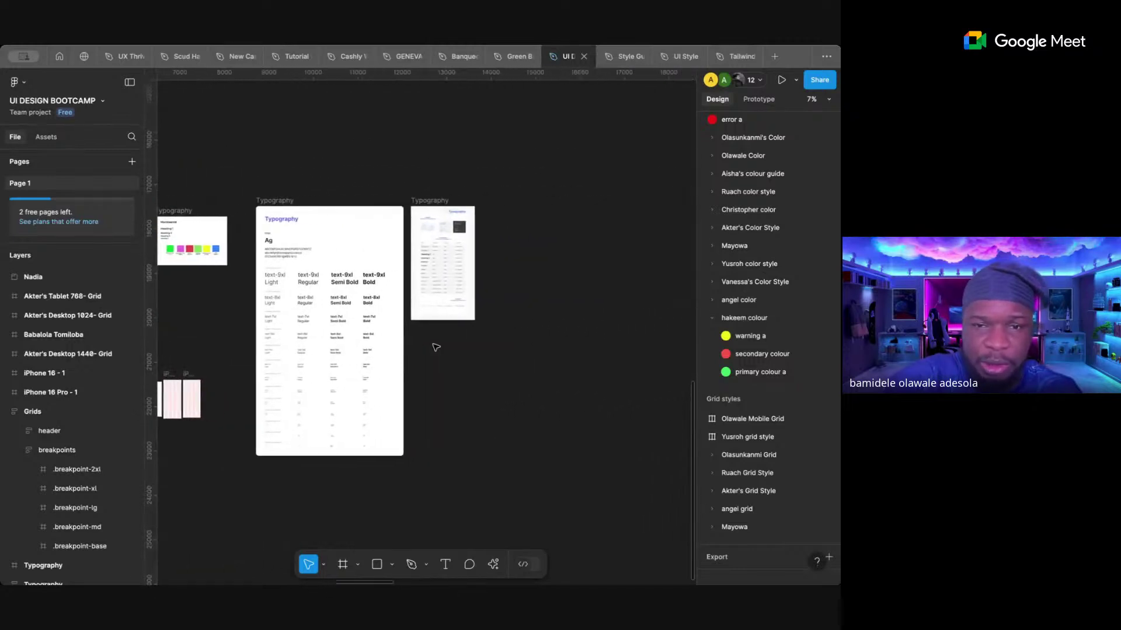
pyautogui.hscroll(-20, 436, 348)
pyautogui.hscroll(13, 436, 347)
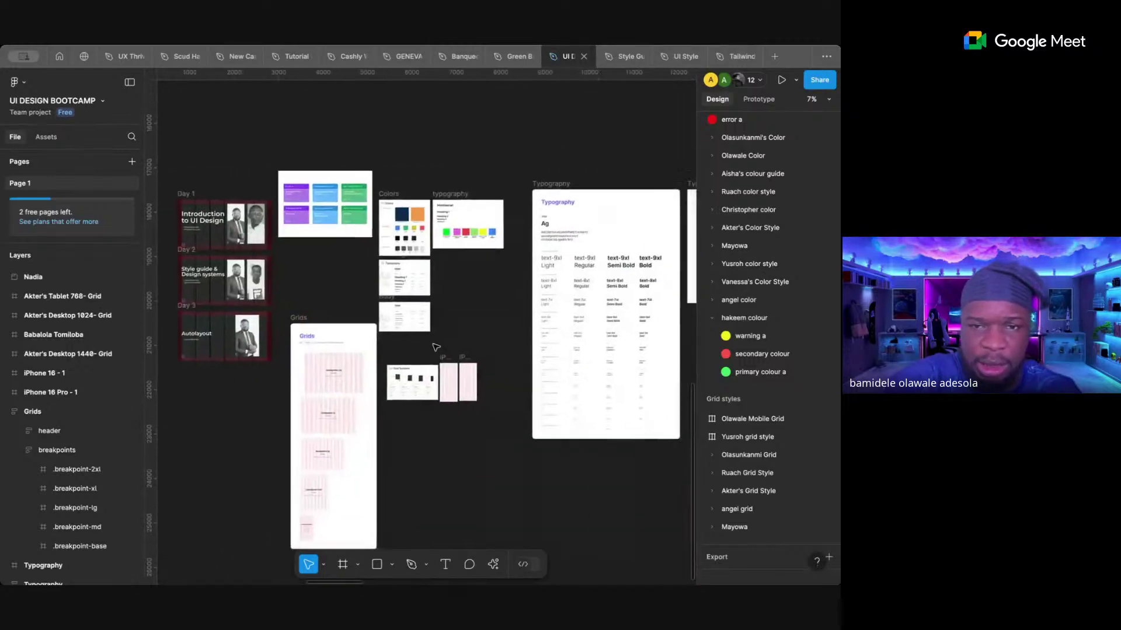
pyautogui.scroll(-10, 435, 347)
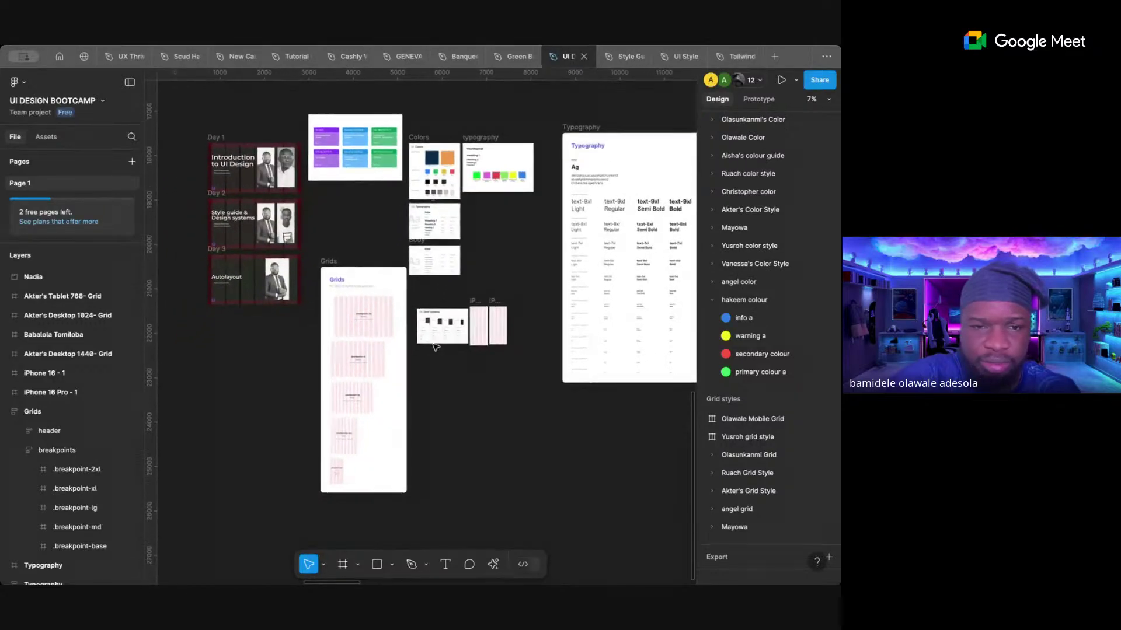
pyautogui.scroll(-2, 435, 348)
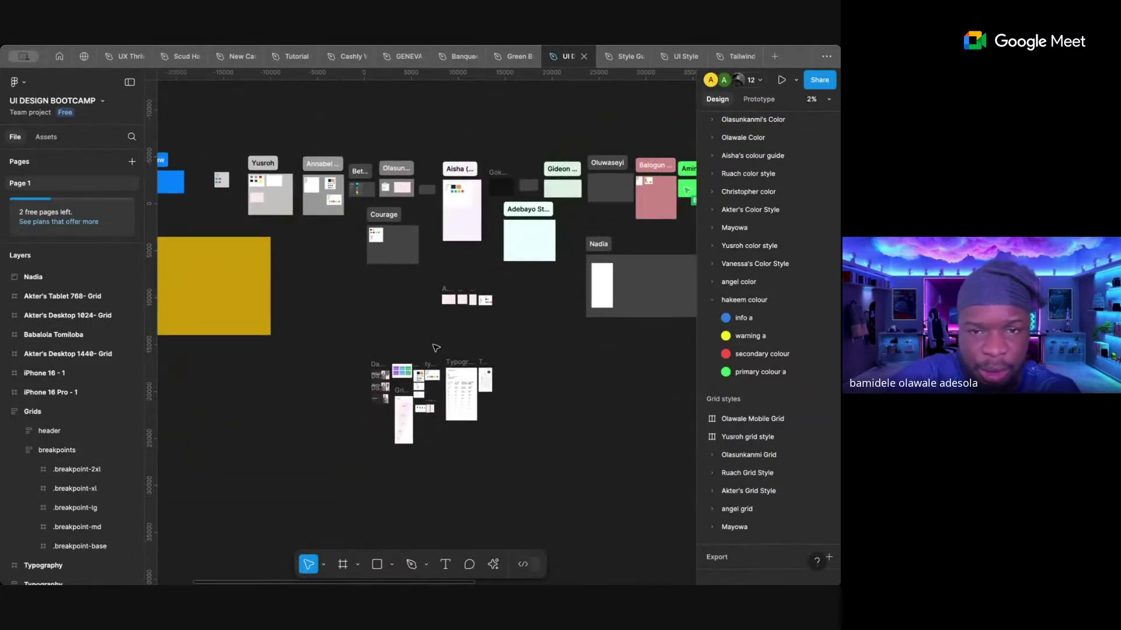
pyautogui.hscroll(5, 435, 348)
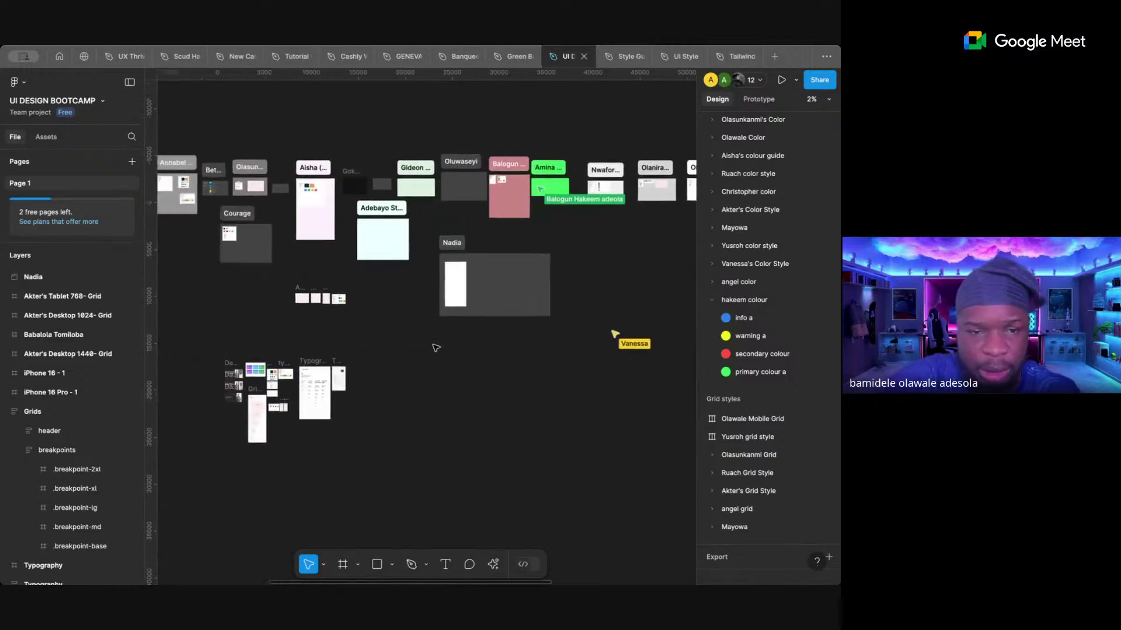
pyautogui.scroll(5, 436, 348)
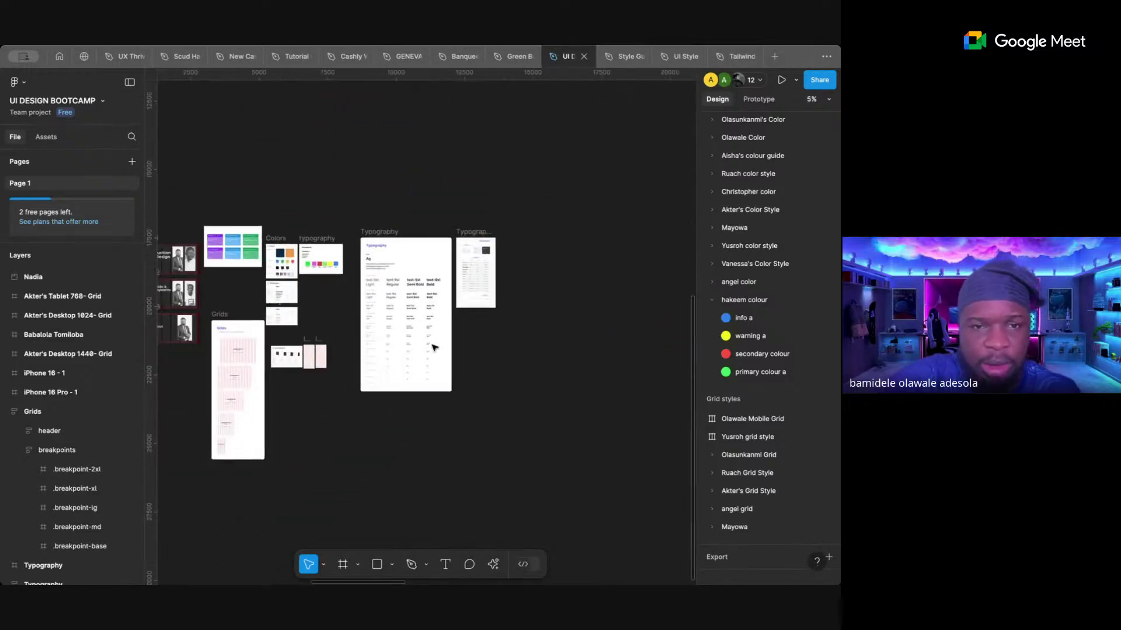
# - Switch via the UI Style tab to the Tailwind CSS Design System file and zoom into its Colors palette
pyautogui.click(684, 57)
pyautogui.click(738, 56)
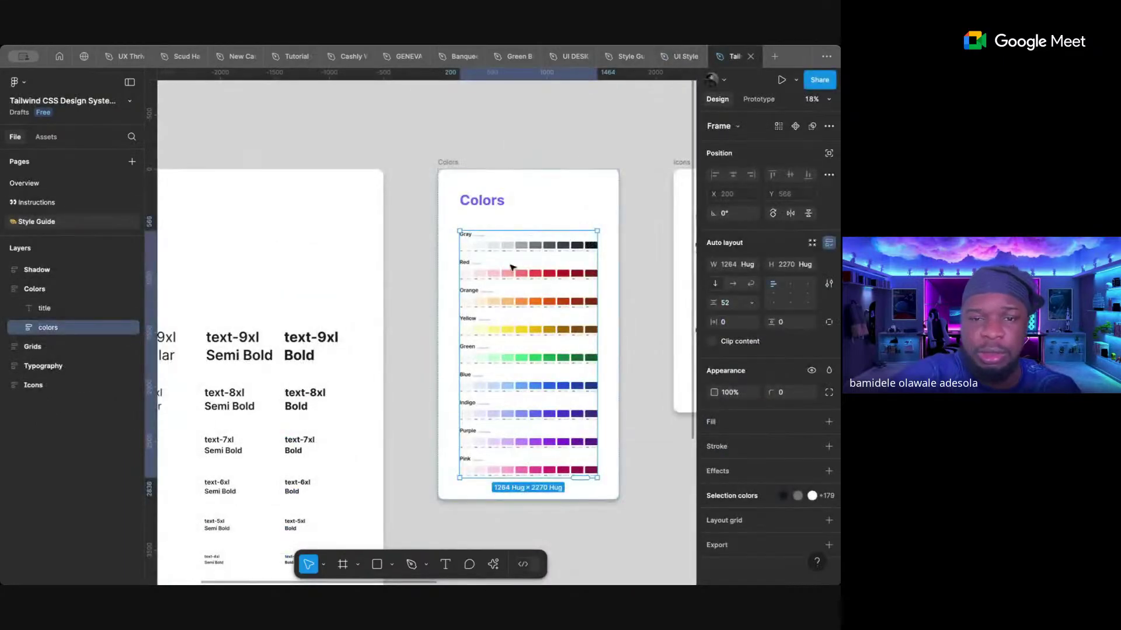
pyautogui.scroll(5, 512, 267)
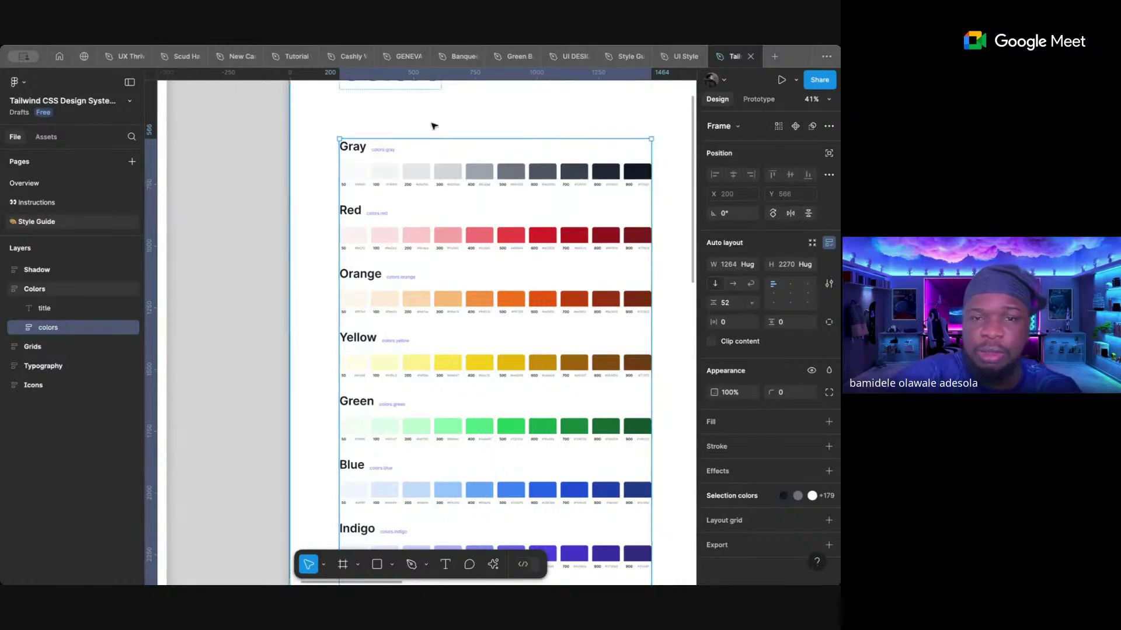
pyautogui.scroll(-3, 474, 288)
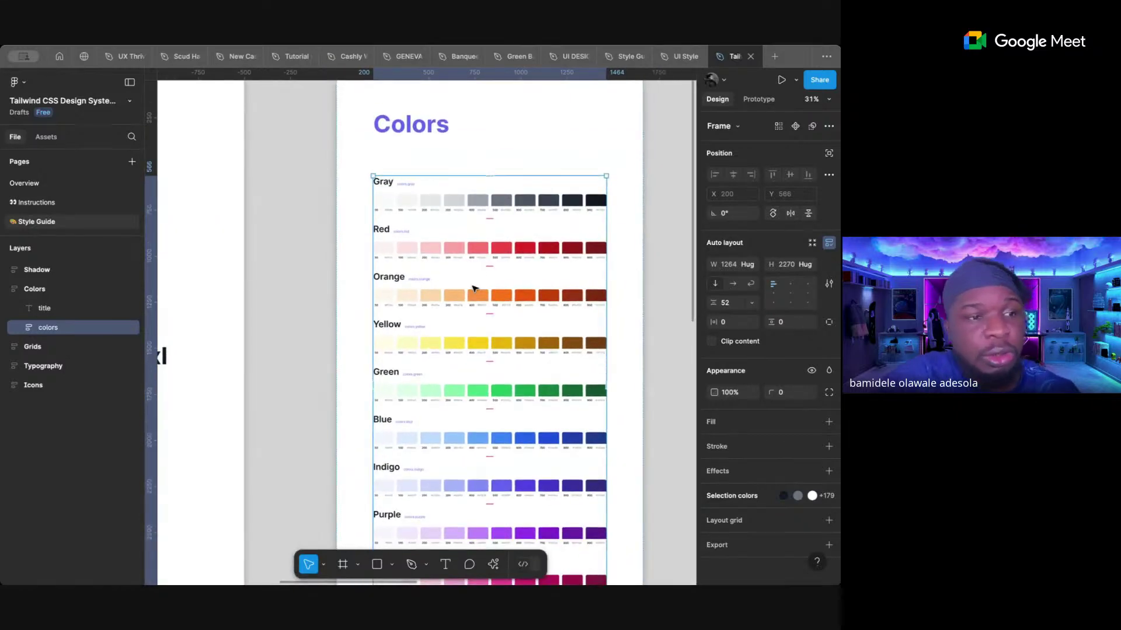
pyautogui.scroll(-3, 474, 288)
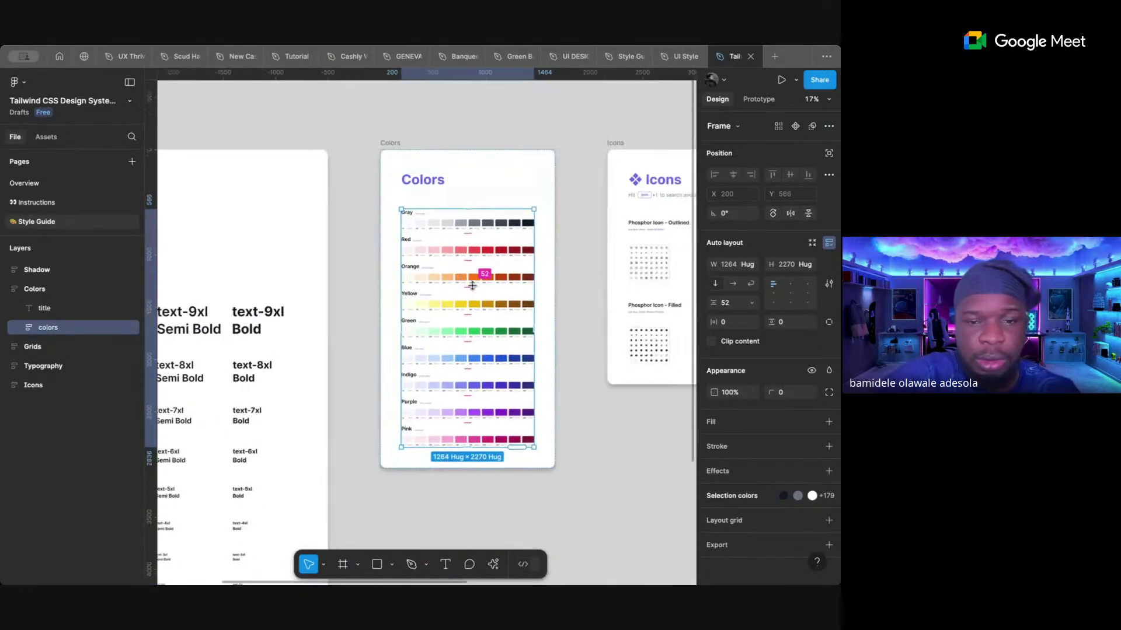
pyautogui.scroll(3, 440, 320)
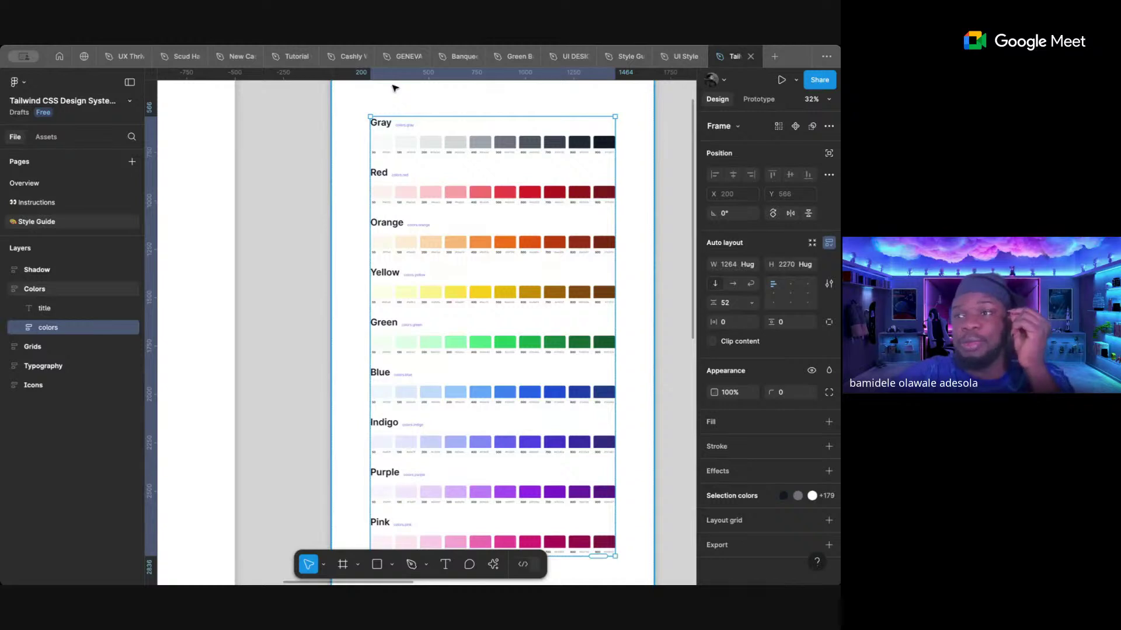
# - Switch to the GENEVA WEB REDESIGN file and select the purple Sign up and get started card
pyautogui.click(399, 57)
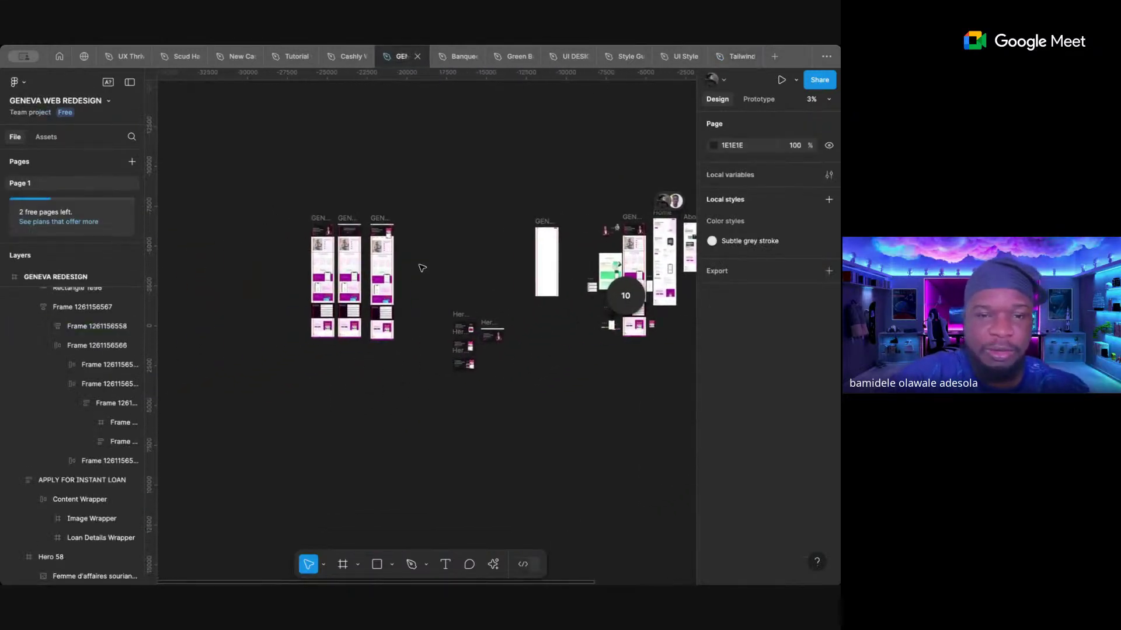
pyautogui.scroll(5, 374, 285)
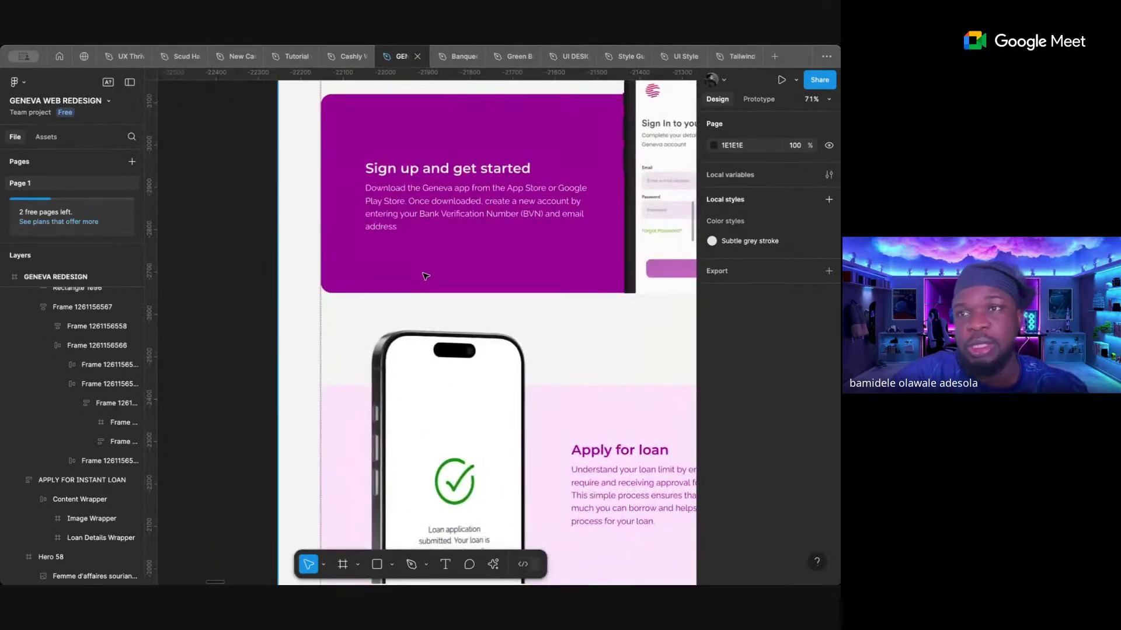
pyautogui.click(426, 276)
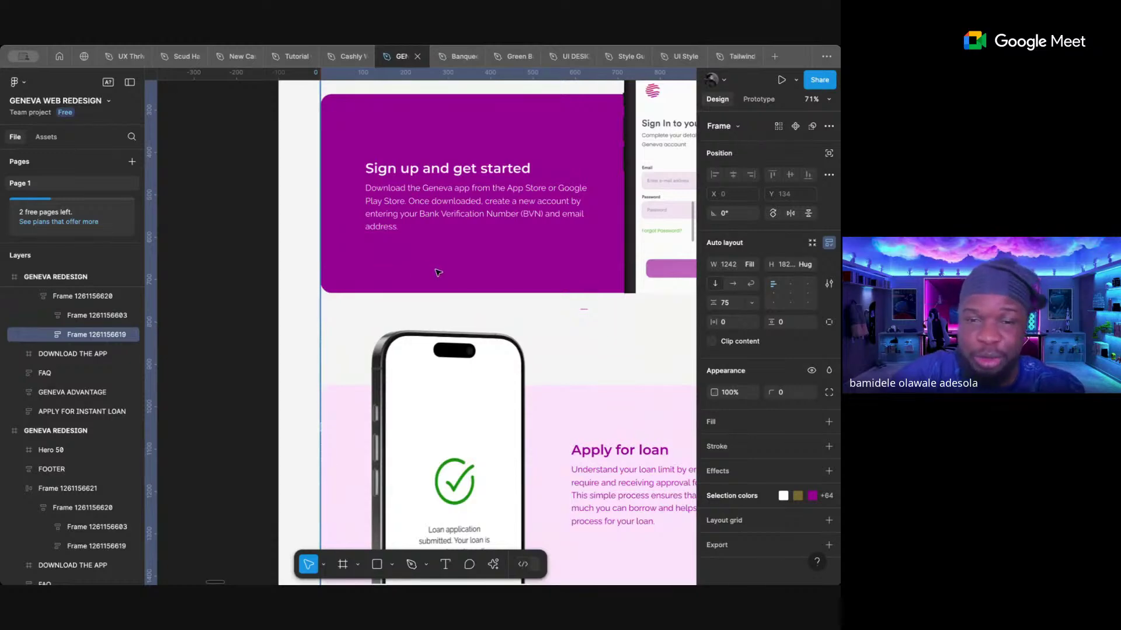
pyautogui.scroll(-3, 437, 273)
pyautogui.hscroll(2, 437, 273)
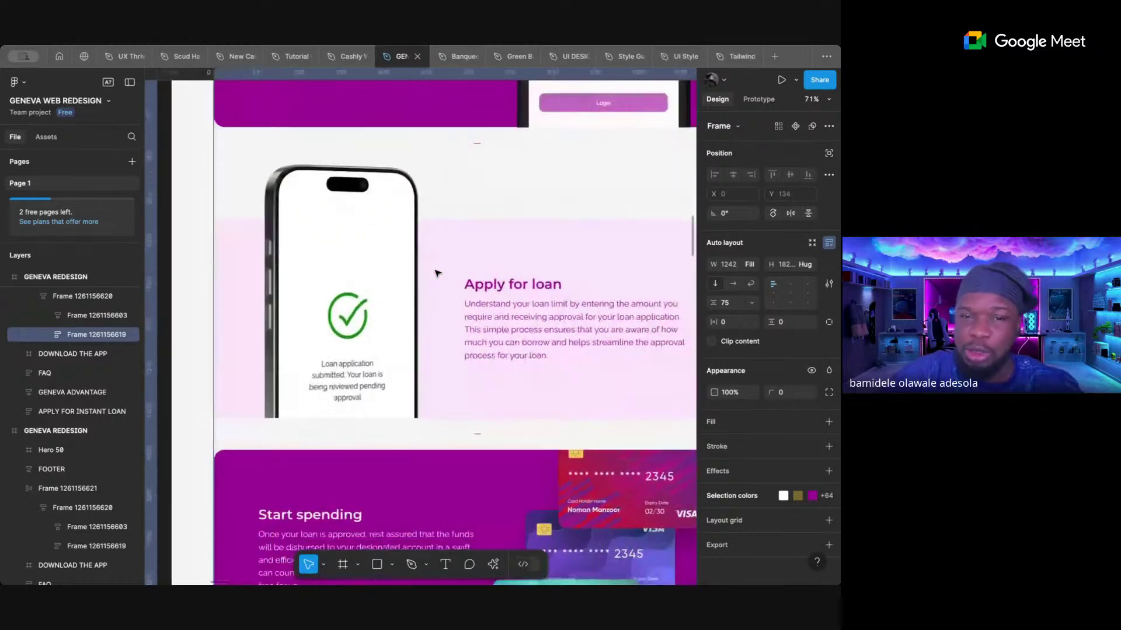
# - Select the Apply for loan pink background frame, then zoom out to see all three landing pages
pyautogui.click(509, 237)
pyautogui.click(509, 237)
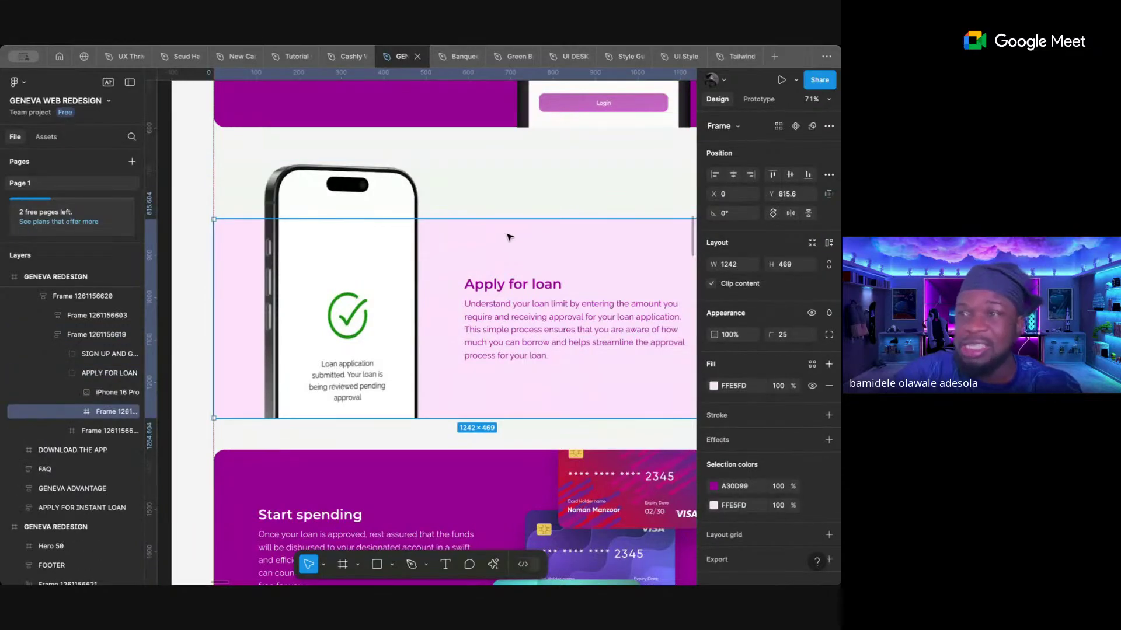
pyautogui.scroll(-6, 509, 237)
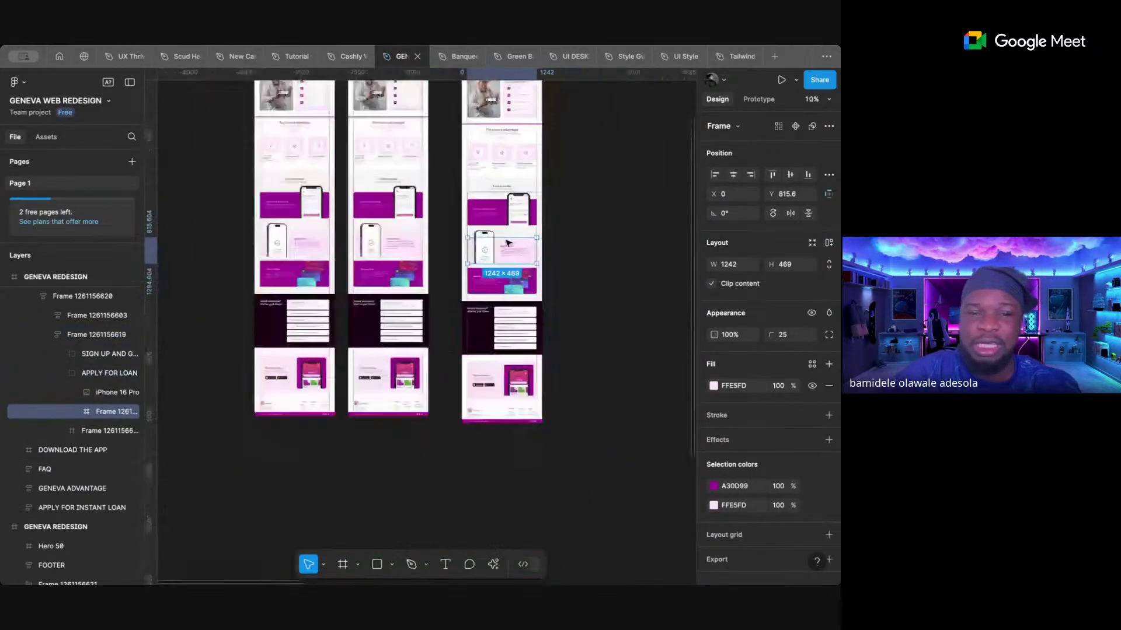
pyautogui.scroll(-3, 509, 243)
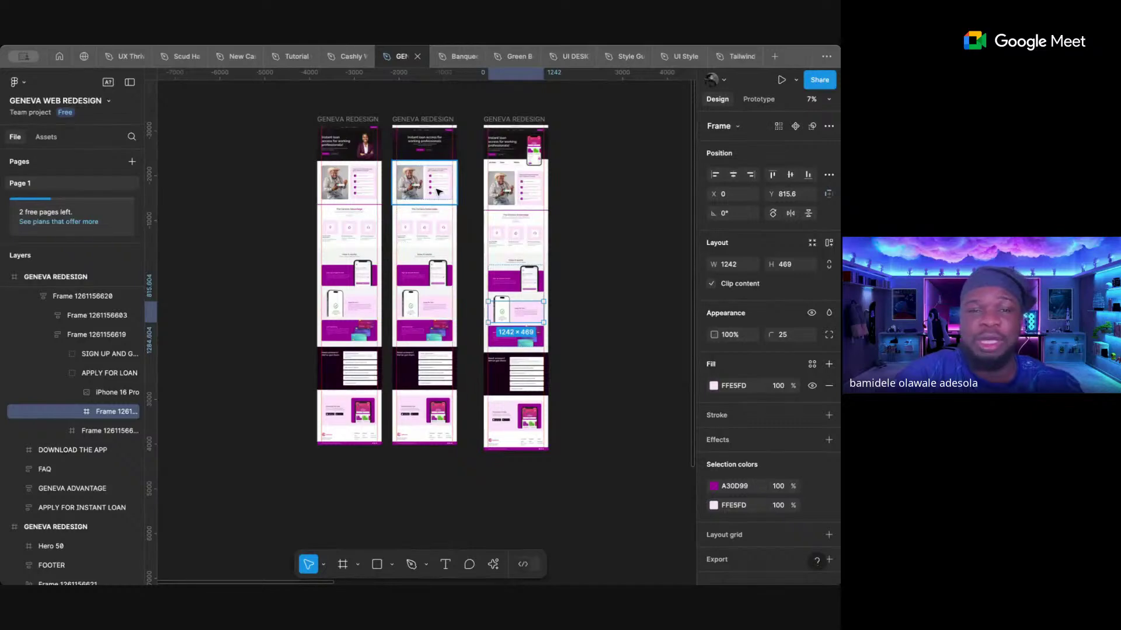
pyautogui.scroll(8, 438, 192)
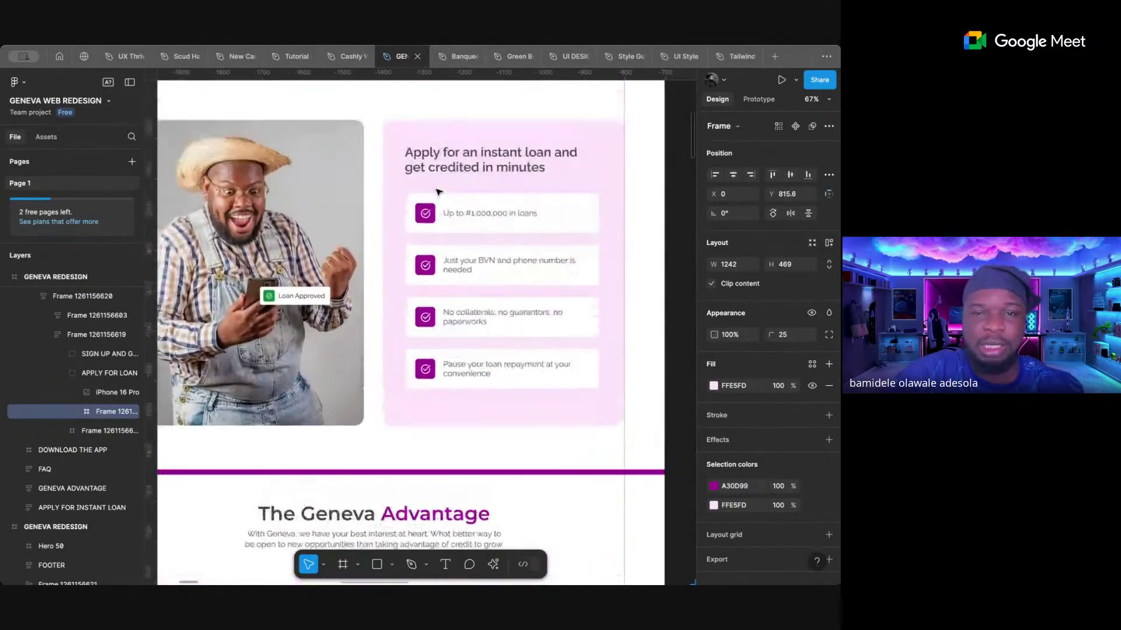
pyautogui.scroll(-5, 429, 227)
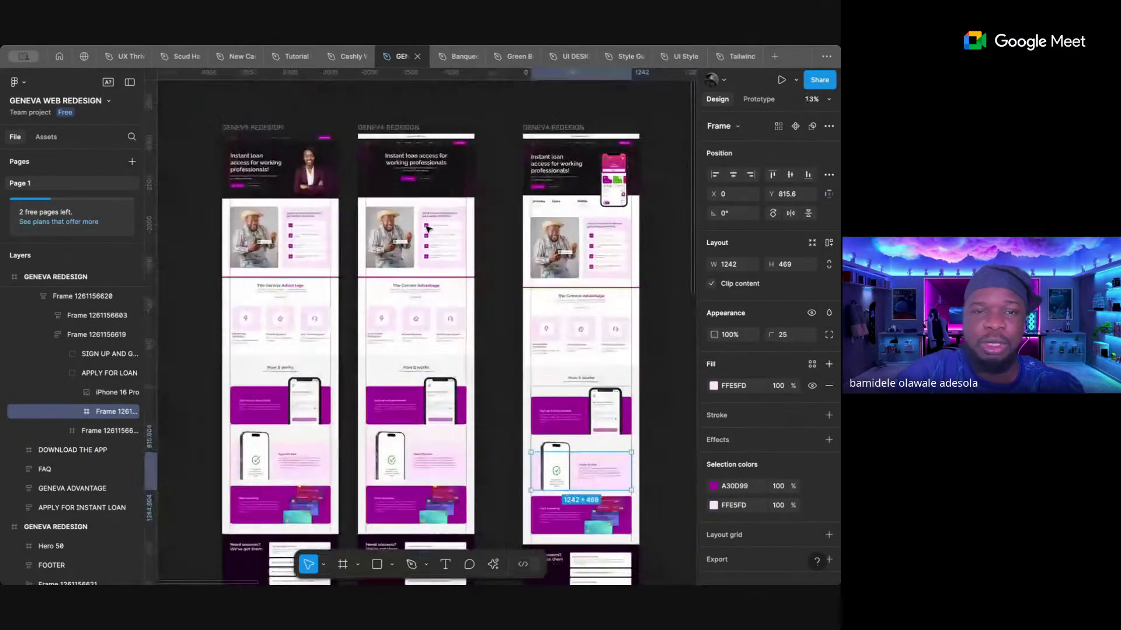
pyautogui.scroll(-3, 429, 228)
# - Open the Scud Hailing file and inspect the Withdrawal Request screen's first account row
pyautogui.click(178, 57)
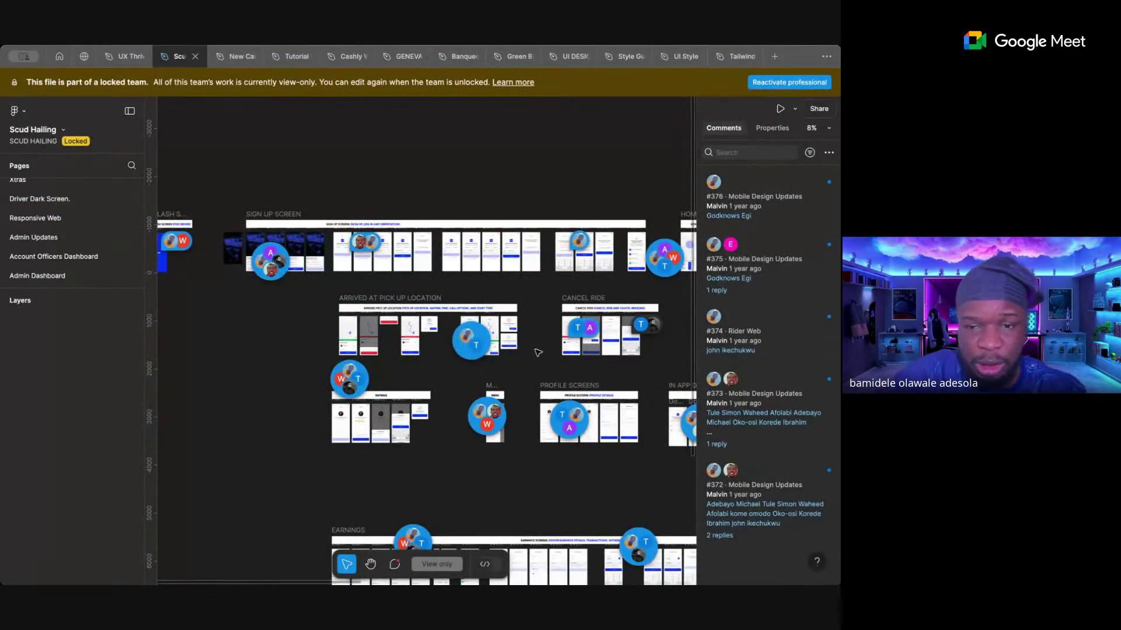
pyautogui.scroll(-5, 538, 353)
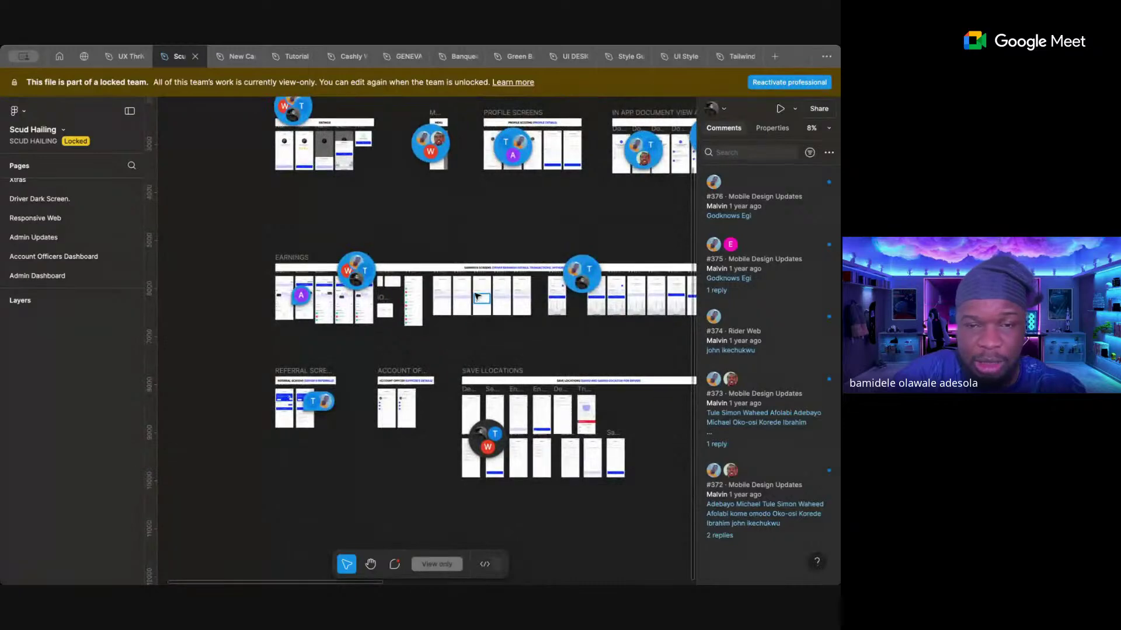
pyautogui.scroll(10, 477, 297)
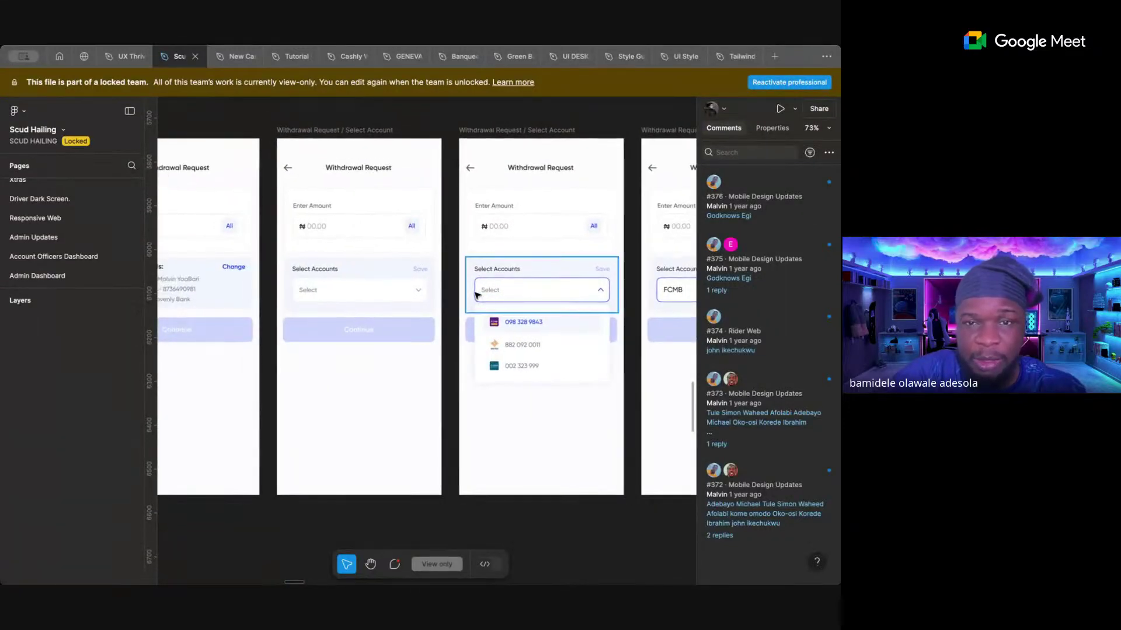
pyautogui.click(517, 132)
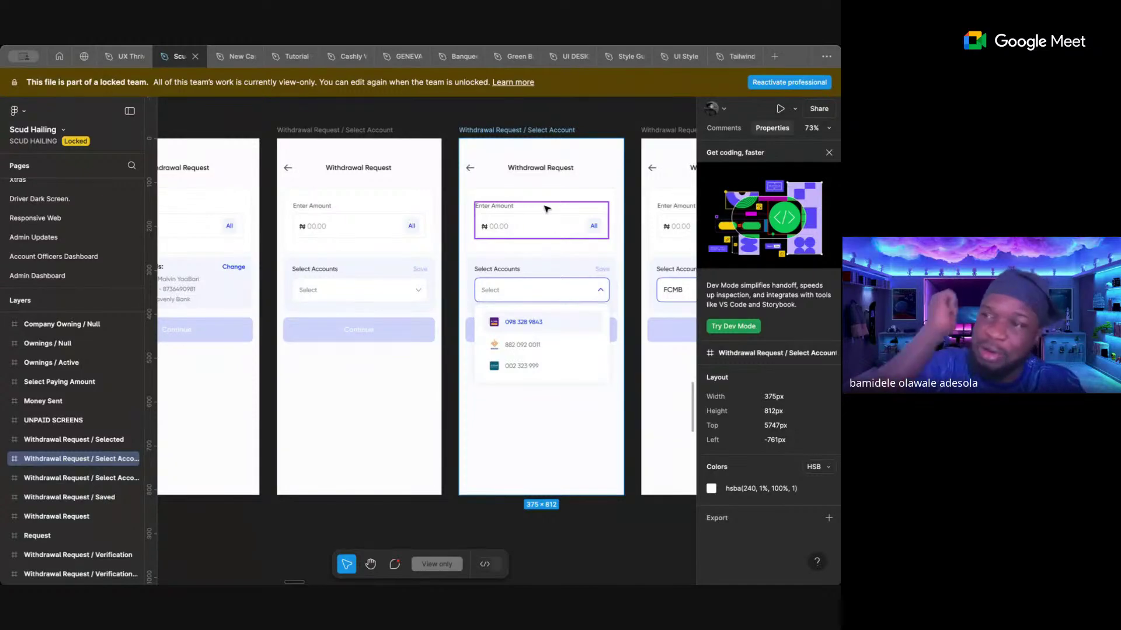
pyautogui.scroll(3, 546, 208)
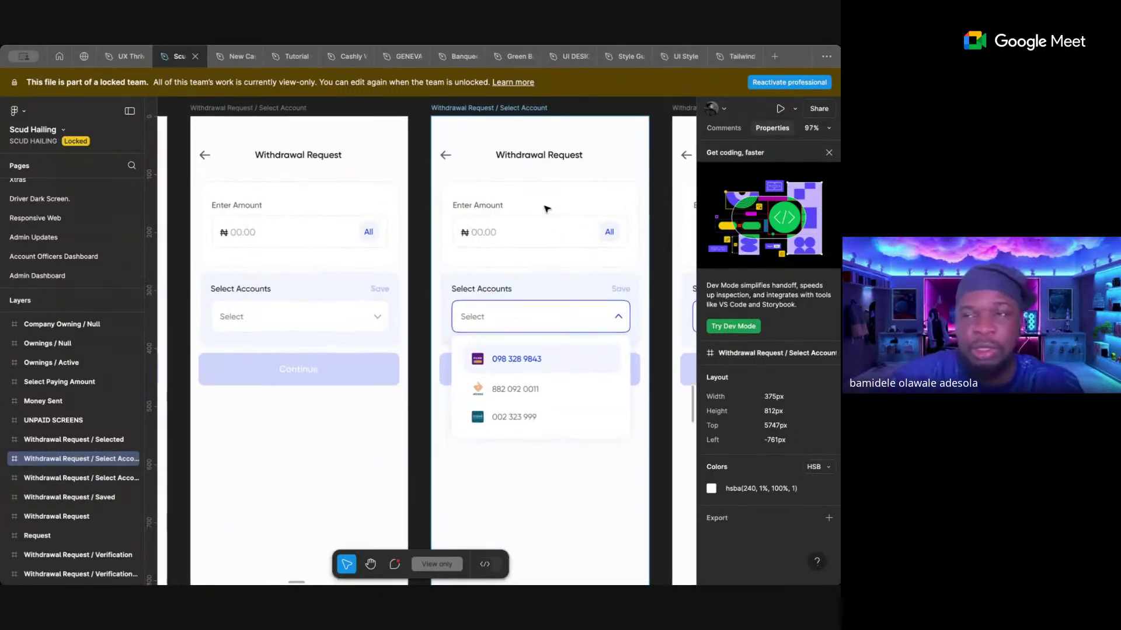
pyautogui.scroll(5, 542, 364)
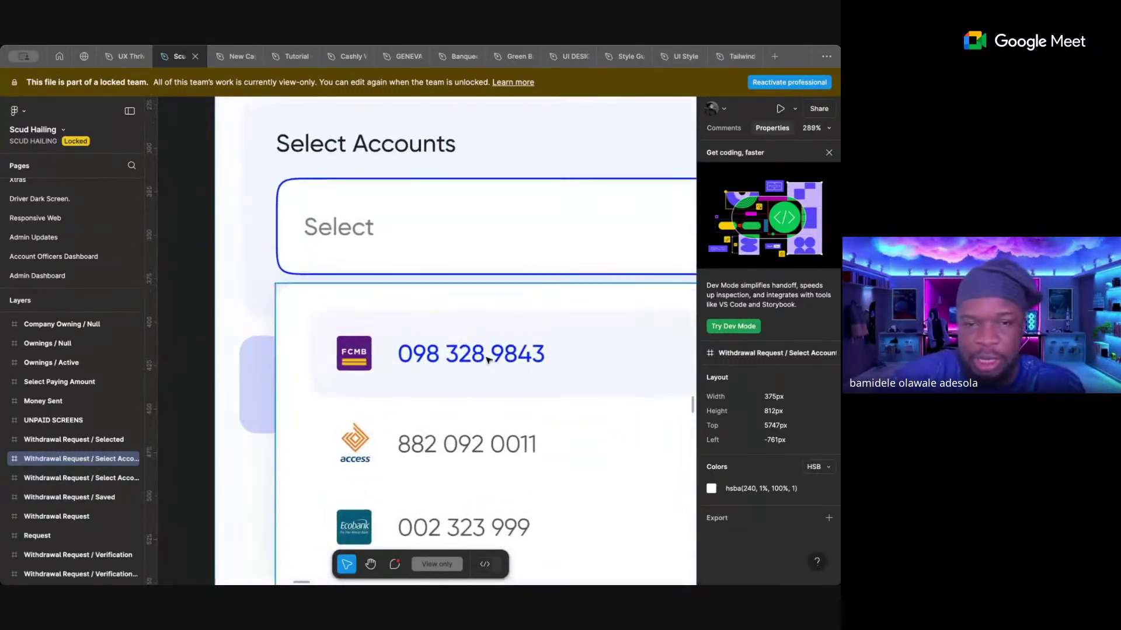
pyautogui.click(461, 355)
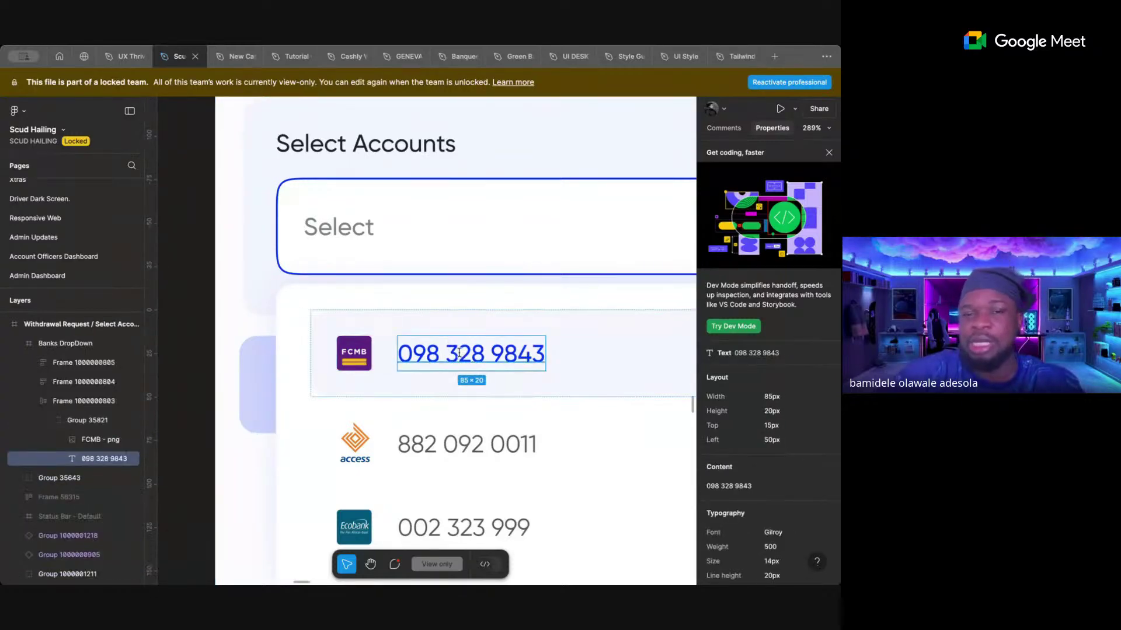
pyautogui.click(465, 322)
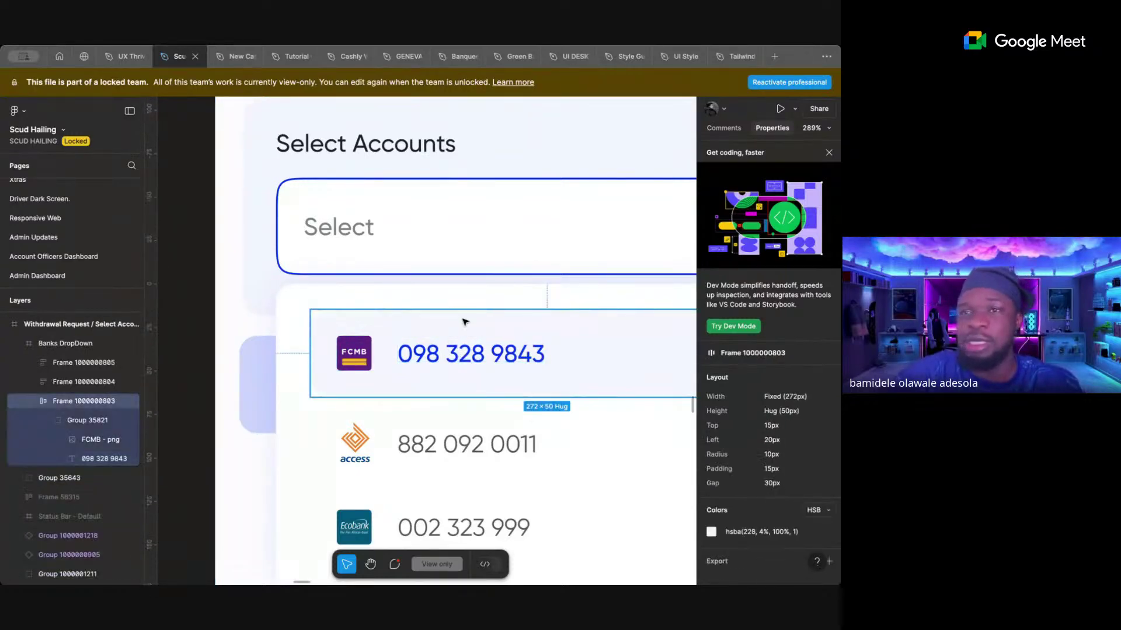
pyautogui.scroll(-10, 465, 322)
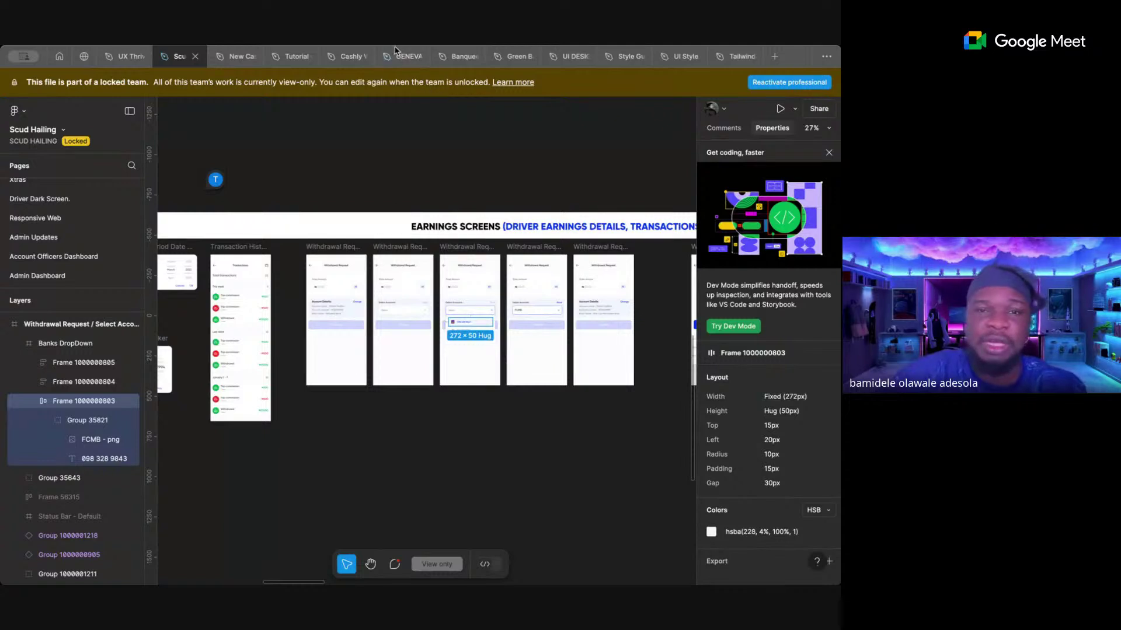
# - Return to the UI DESIGN BOOTCAMP file showing its day, colour, grid and typography frames
pyautogui.click(566, 58)
pyautogui.scroll(-3, 459, 390)
pyautogui.hscroll(-3, 458, 391)
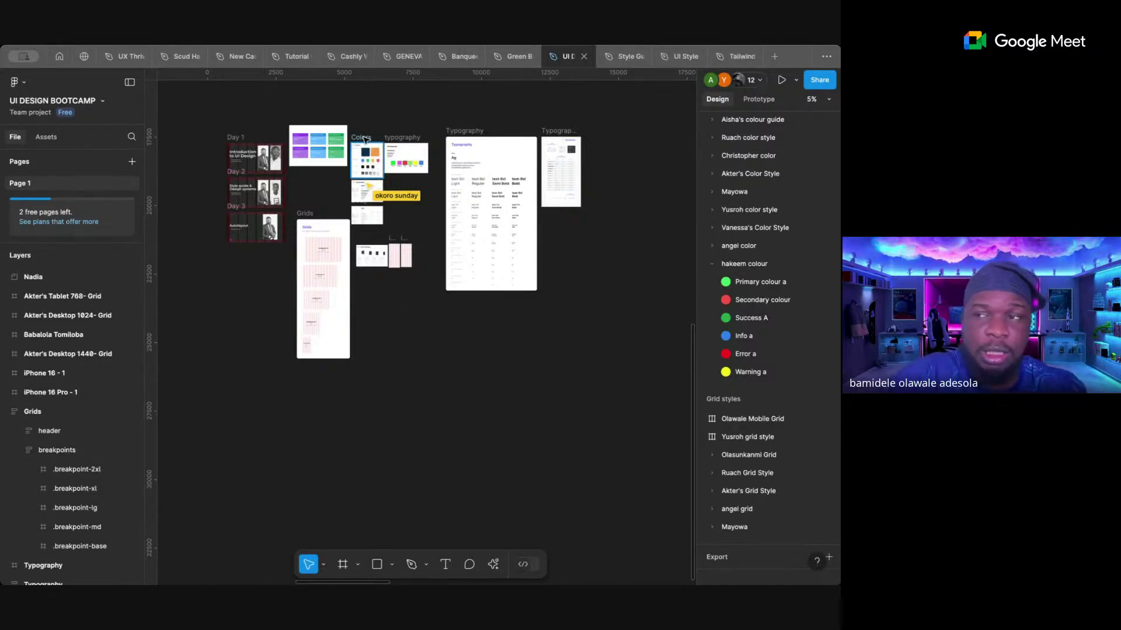
# - Zoom to the Colors frame with Shift+2 and drill into the navy 092C4C Primary Box color rectangle
pyautogui.moveTo(364, 140); pyautogui.dragTo(442, 333)
pyautogui.hotkey('shift', '2')
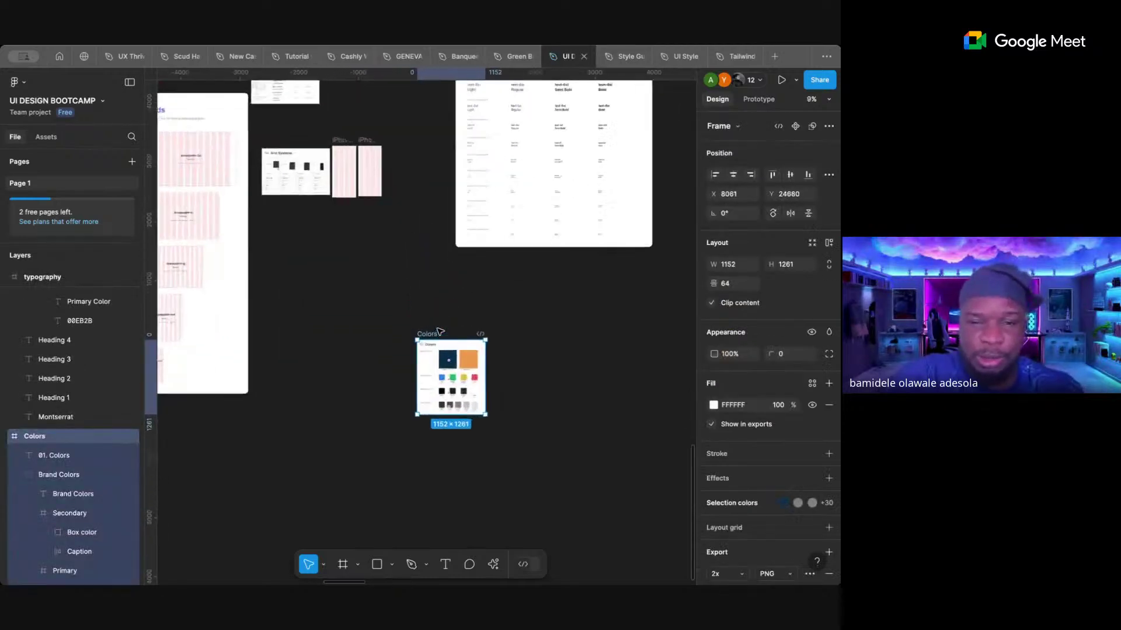
pyautogui.scroll(-5, 442, 334)
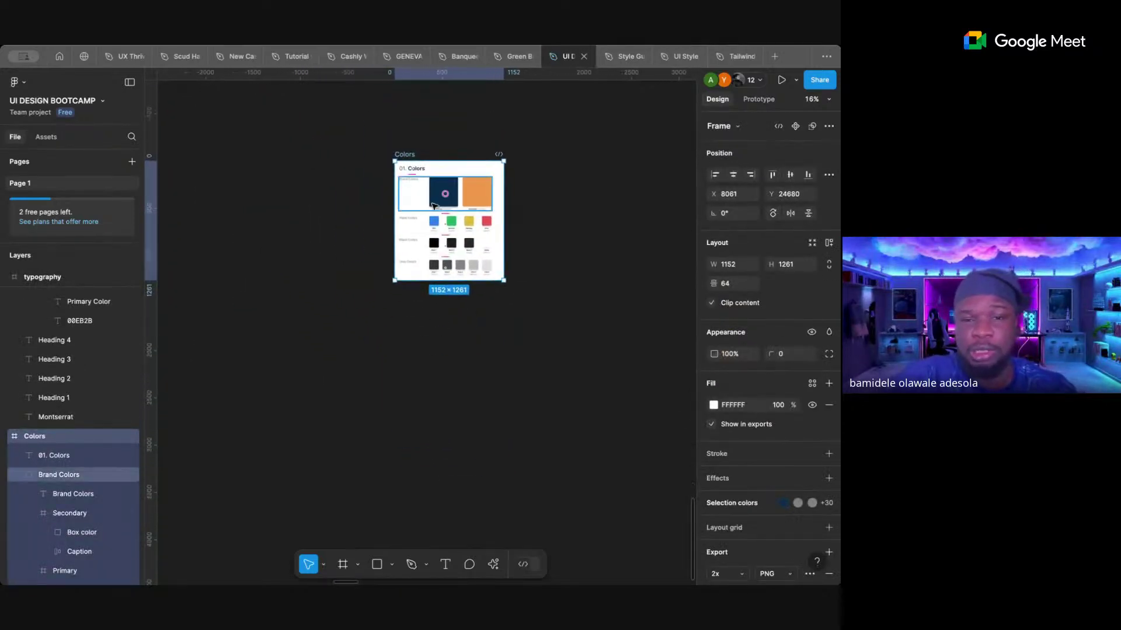
pyautogui.scroll(5, 445, 194)
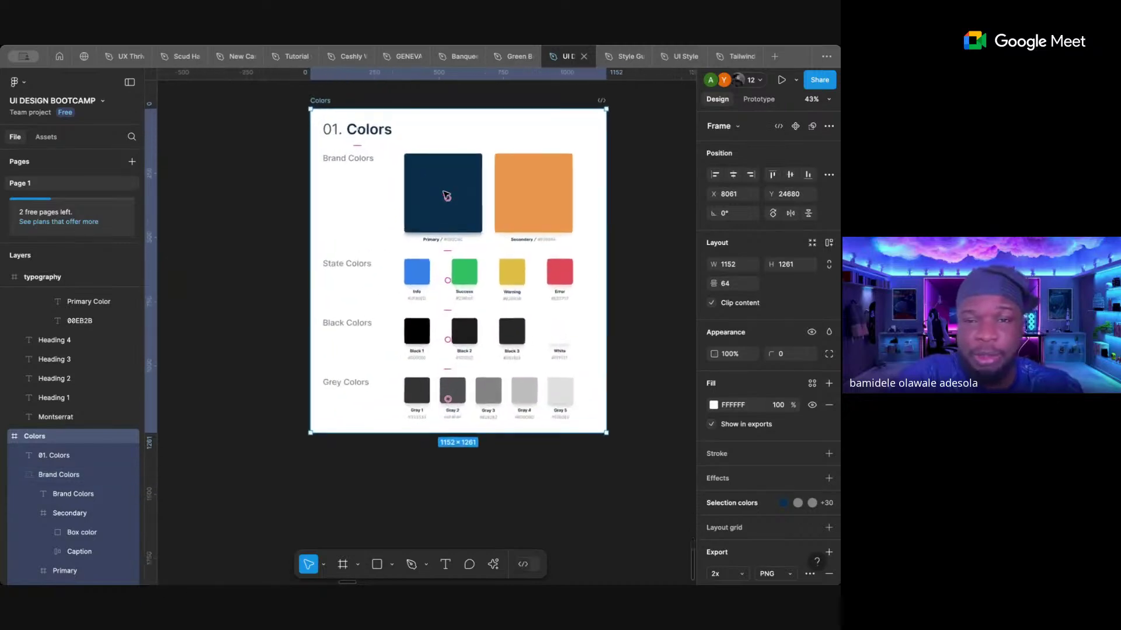
pyautogui.scroll(-2, 446, 194)
pyautogui.hscroll(2, 445, 193)
pyautogui.scroll(-2, 445, 194)
pyautogui.scroll(-2, 445, 193)
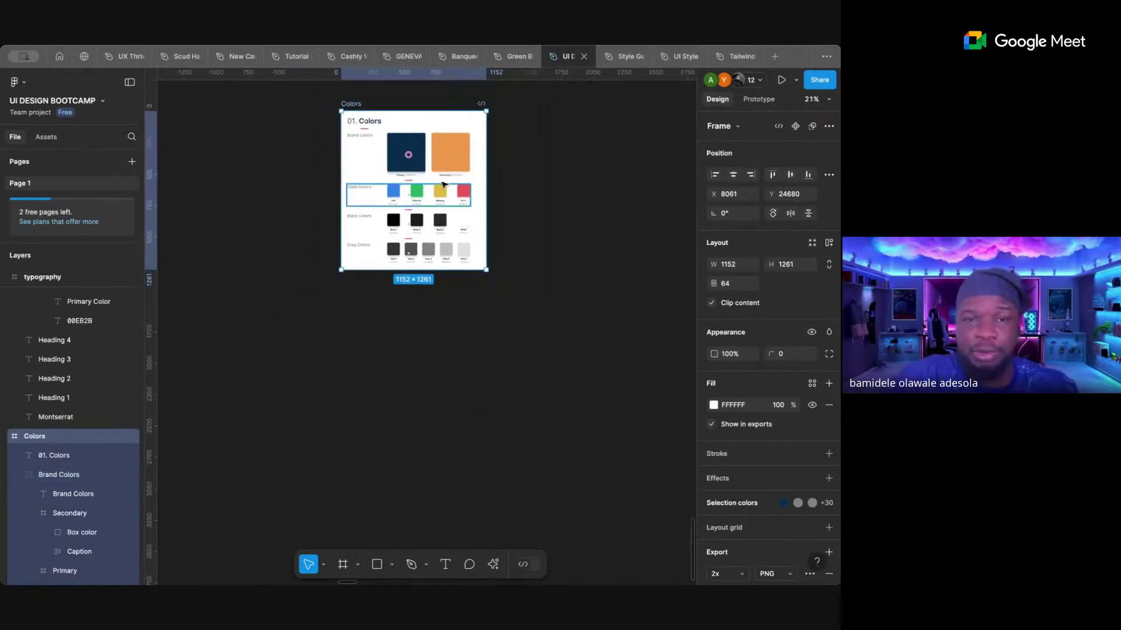
pyautogui.doubleClick(403, 150)
pyautogui.doubleClick(403, 150)
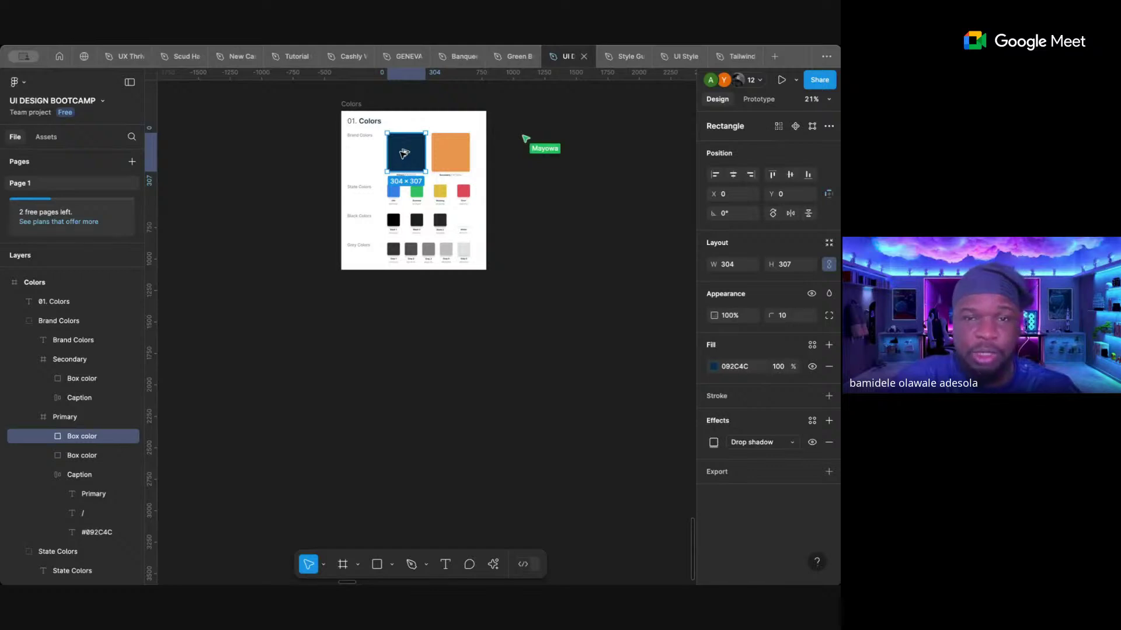
# - Drag the navy Box color rectangle out of the Colors frame onto the canvas below
pyautogui.moveTo(404, 153); pyautogui.dragTo(416, 388)
pyautogui.scroll(-3, 416, 388)
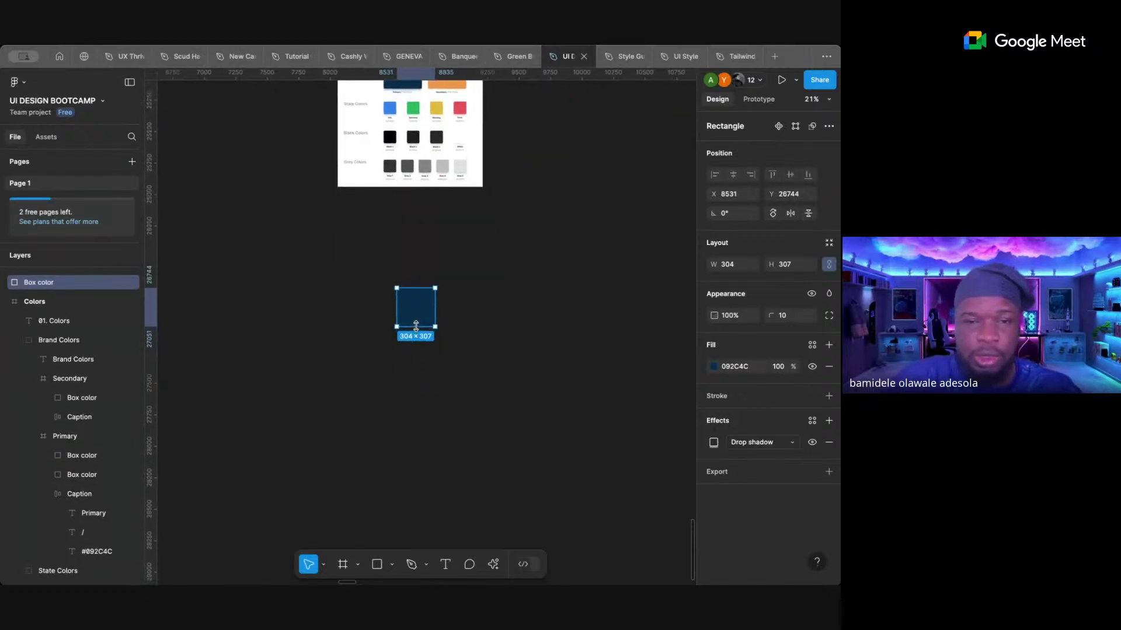
pyautogui.scroll(-3, 416, 326)
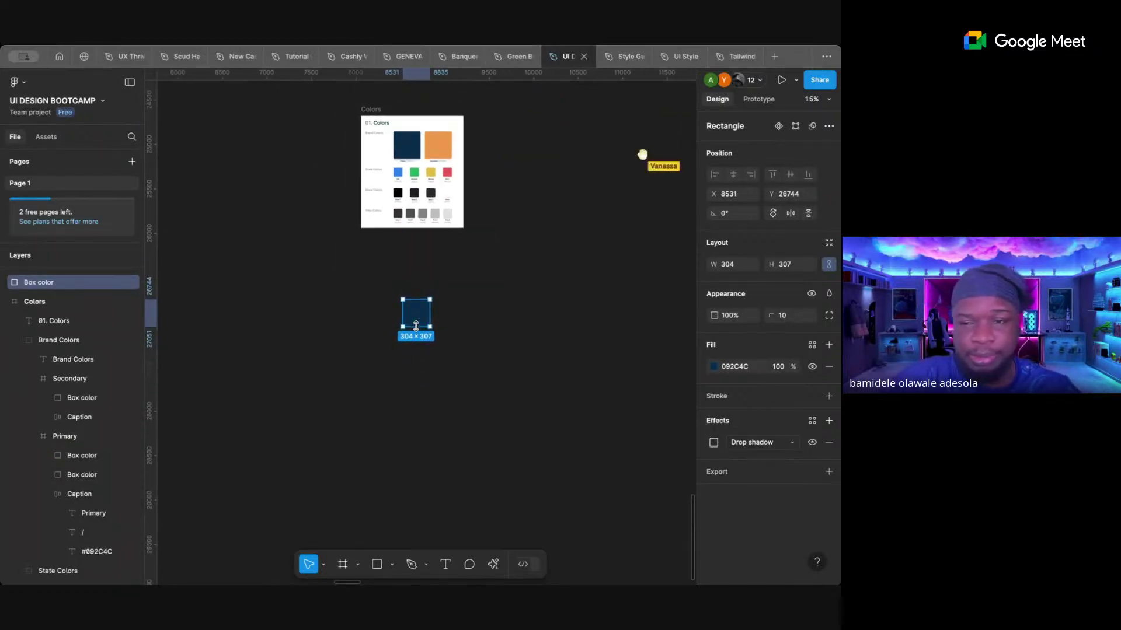
pyautogui.click(466, 320)
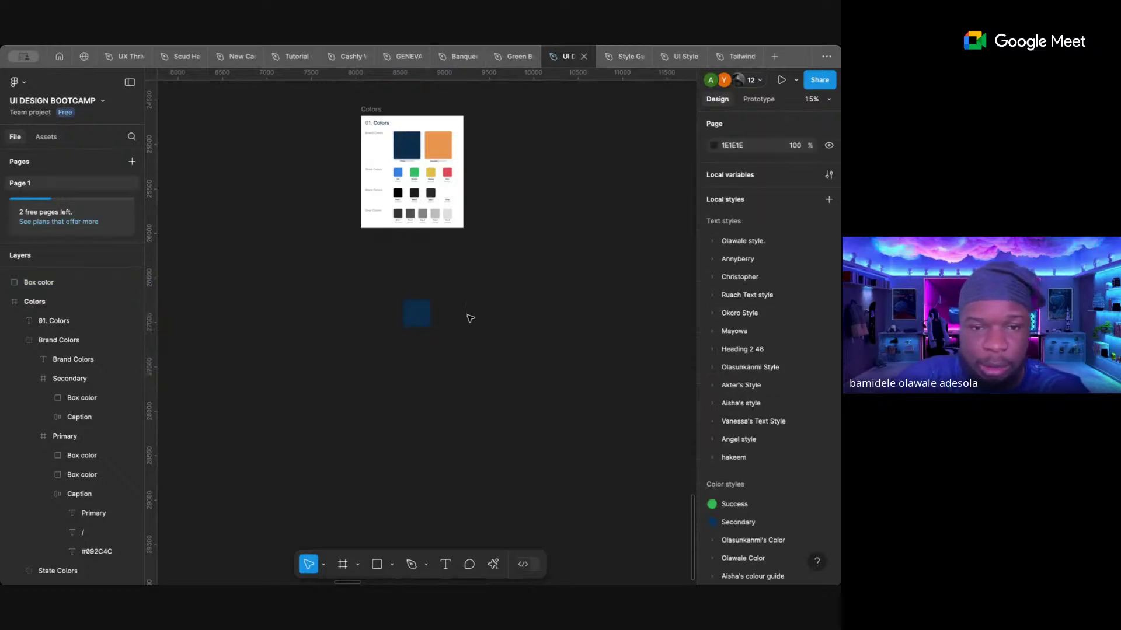
pyautogui.click(417, 312)
pyautogui.scroll(1, 421, 314)
pyautogui.scroll(2, 420, 314)
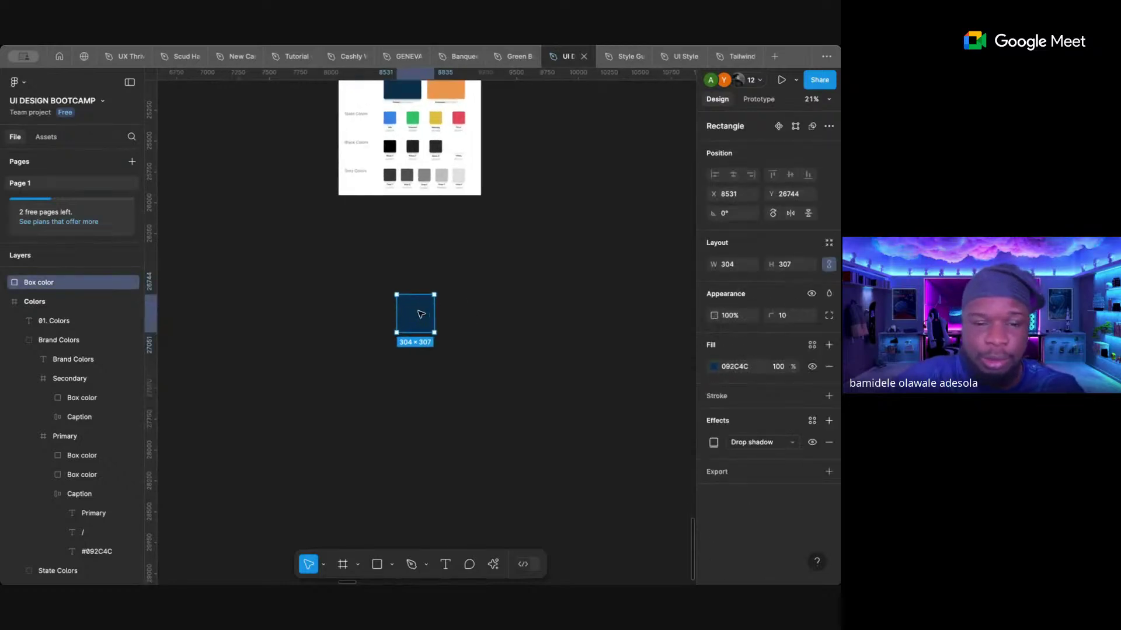
pyautogui.scroll(-2, 421, 314)
# - Alt-drag copies into a row of nine 304×307 navy boxes and select them to check
pyautogui.moveTo(416, 284); pyautogui.dragTo(660, 280)
pyautogui.click(590, 280)
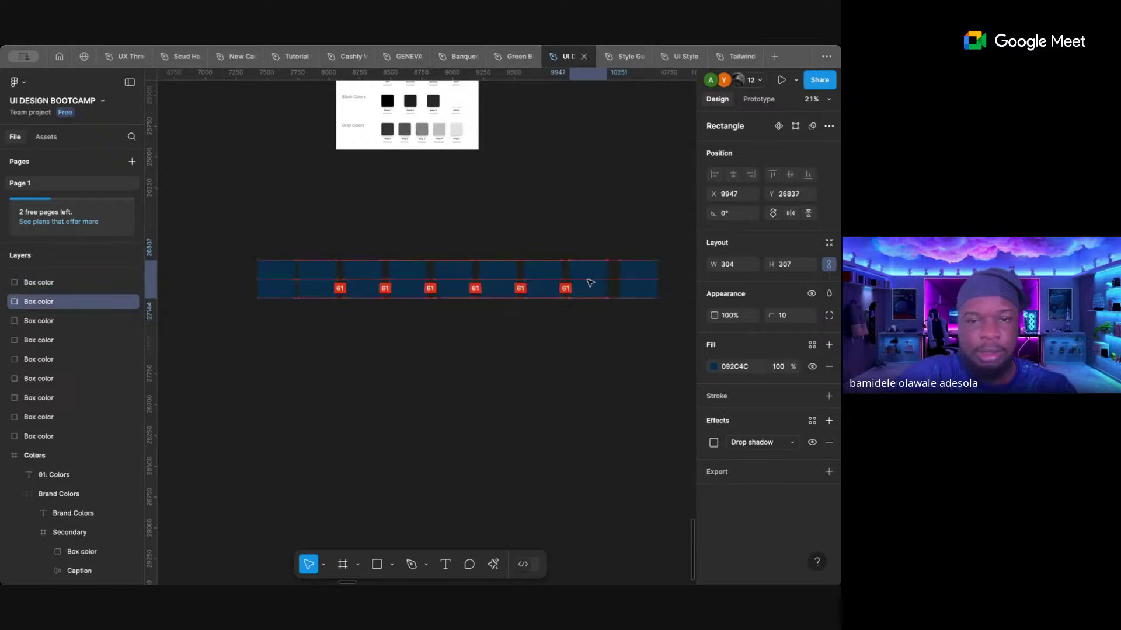
pyautogui.moveTo(216, 238); pyautogui.dragTo(680, 338)
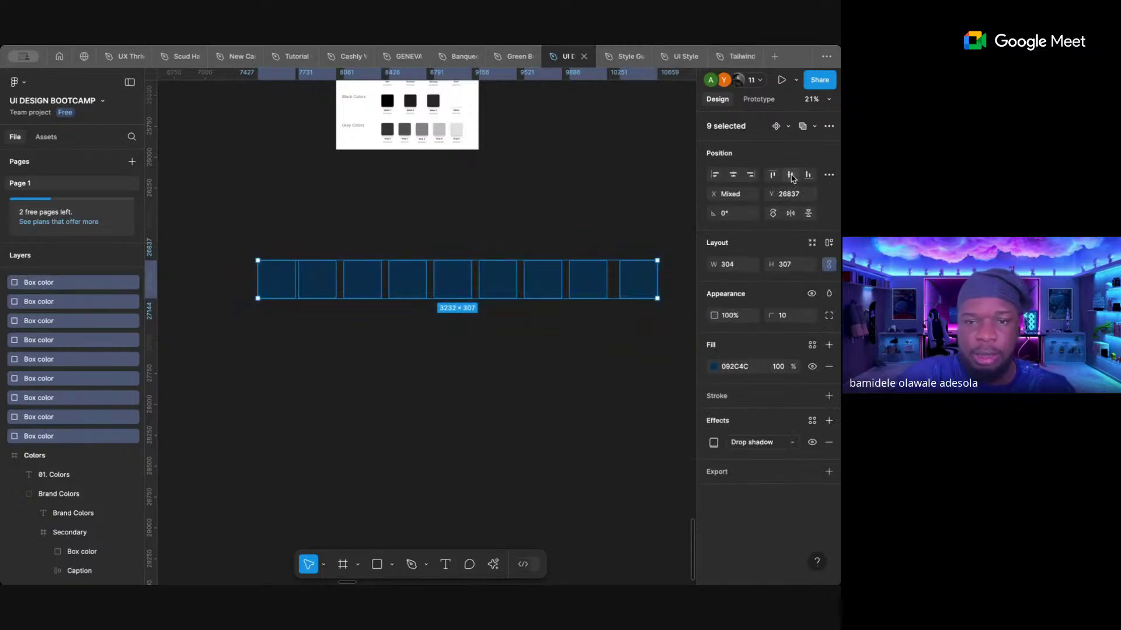
pyautogui.click(631, 205)
pyautogui.hscroll(2, 575, 268)
pyautogui.scroll(1, 575, 268)
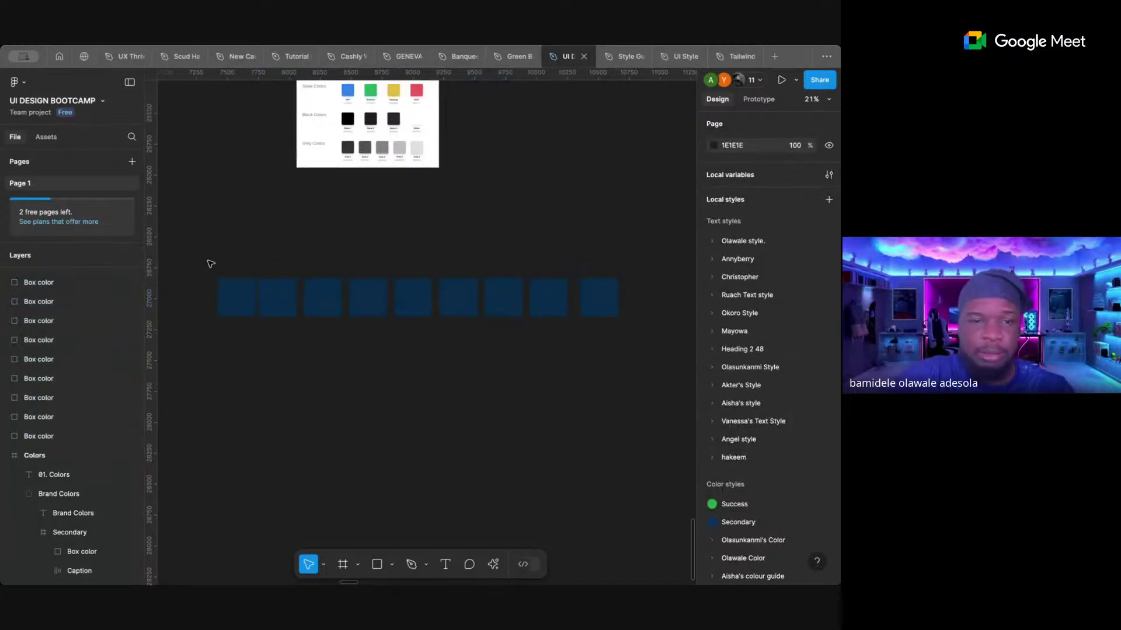
# - Space the nine navy boxes evenly with auto layout (Shift+A), then ungroup to drop the frame
pyautogui.moveTo(211, 264); pyautogui.dragTo(643, 345)
pyautogui.hotkey('shift', 'a')
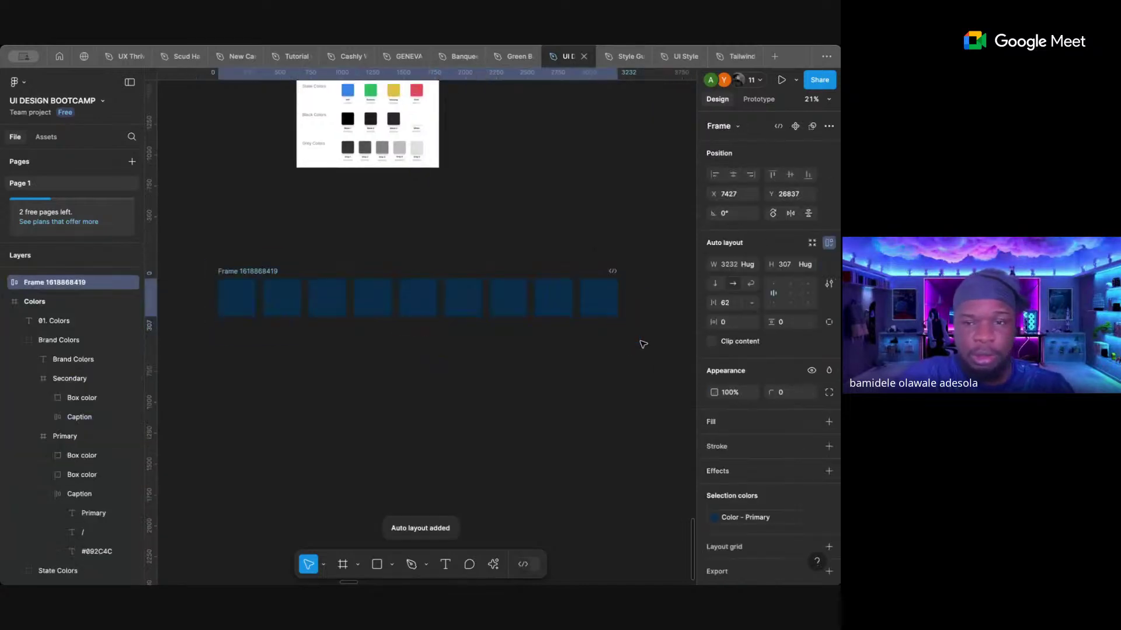
pyautogui.click(588, 240)
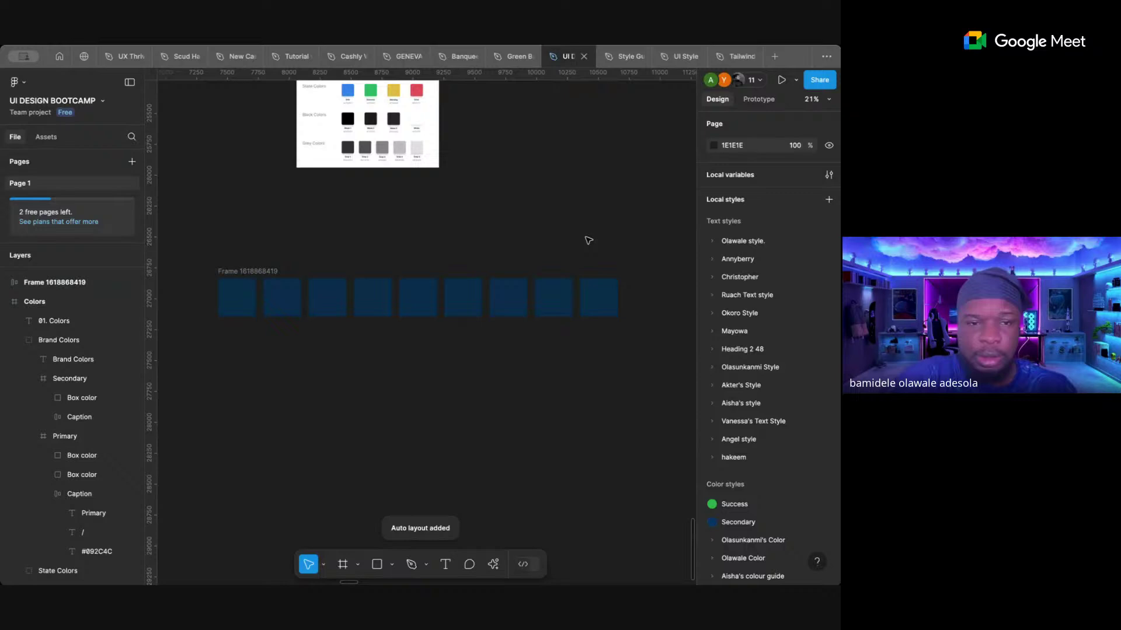
pyautogui.click(263, 272)
pyautogui.rightClick(265, 272)
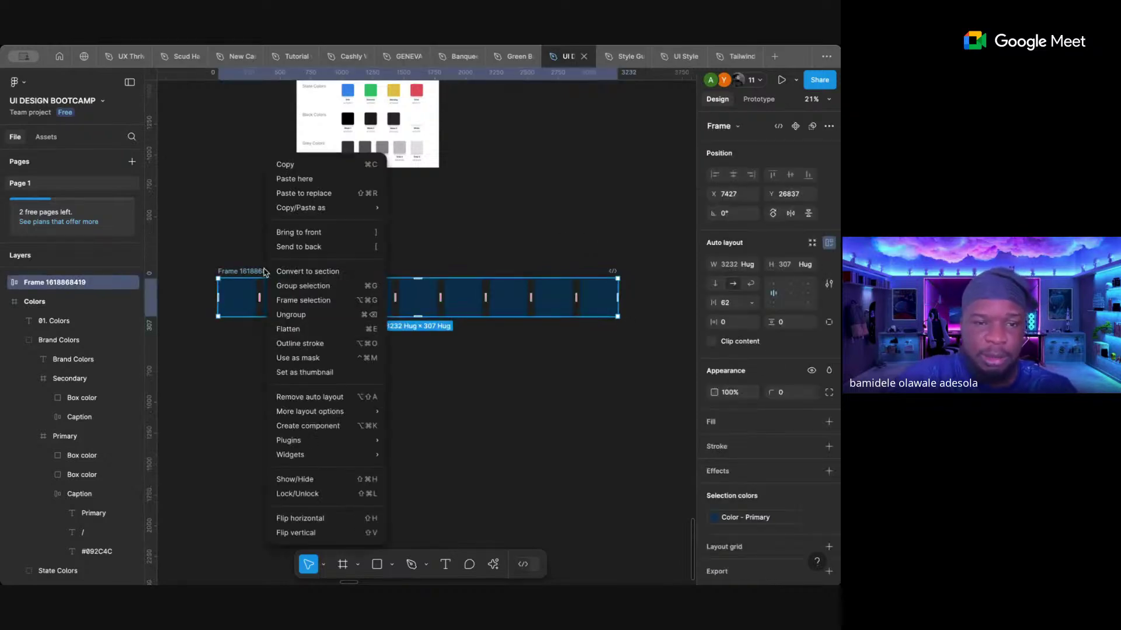
pyautogui.click(290, 314)
pyautogui.click(400, 215)
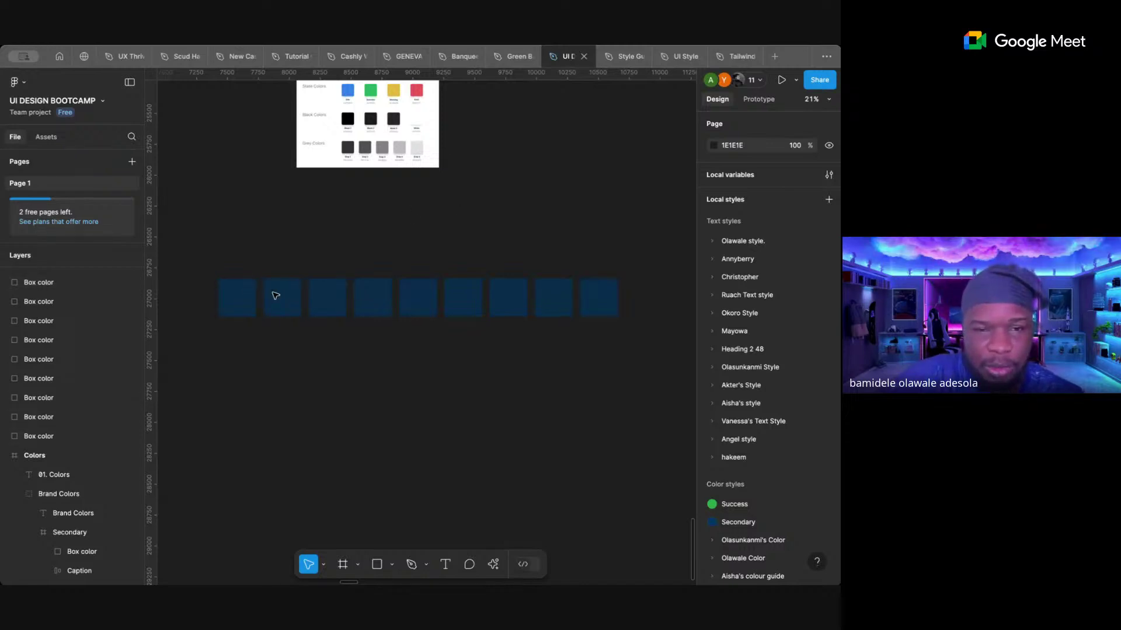
pyautogui.click(407, 298)
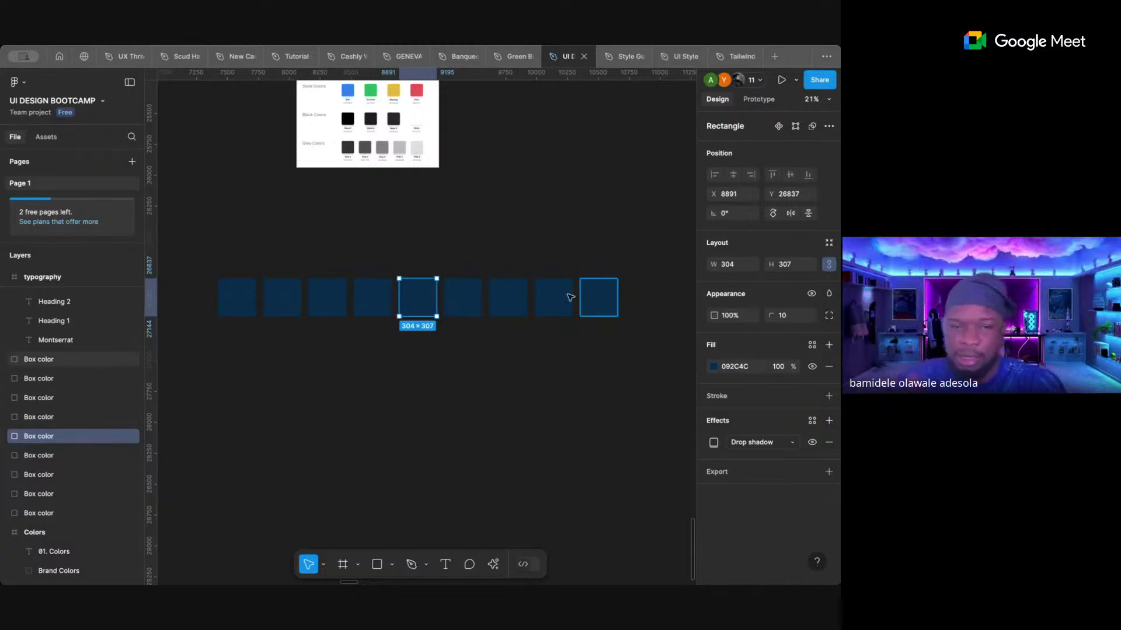
pyautogui.click(228, 312)
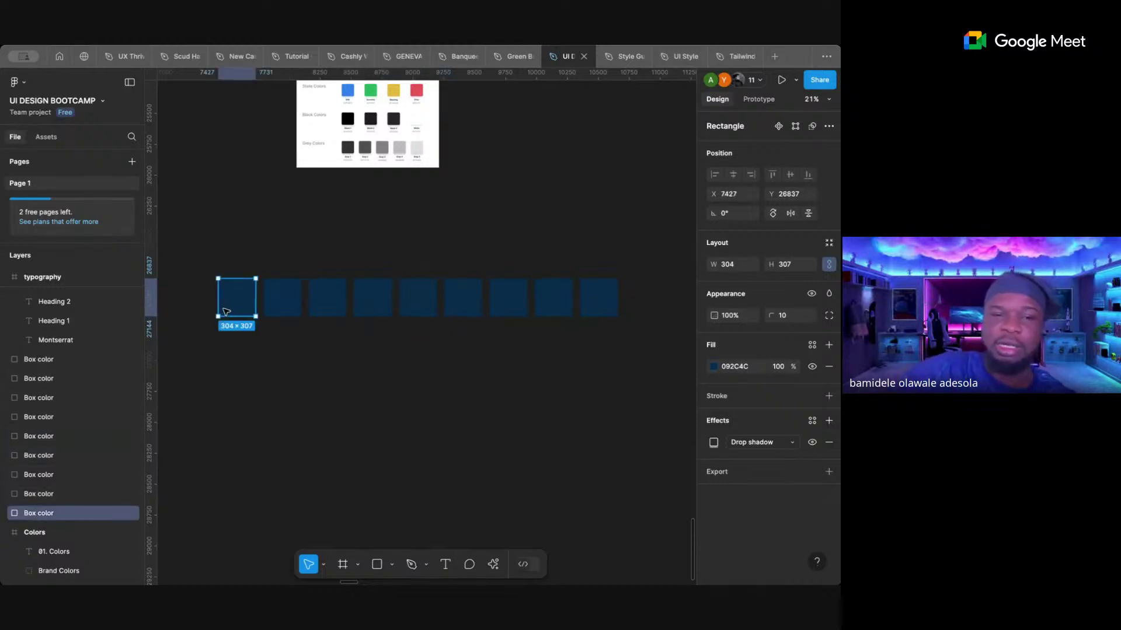
pyautogui.scroll(2, 273, 322)
pyautogui.scroll(-2, 273, 323)
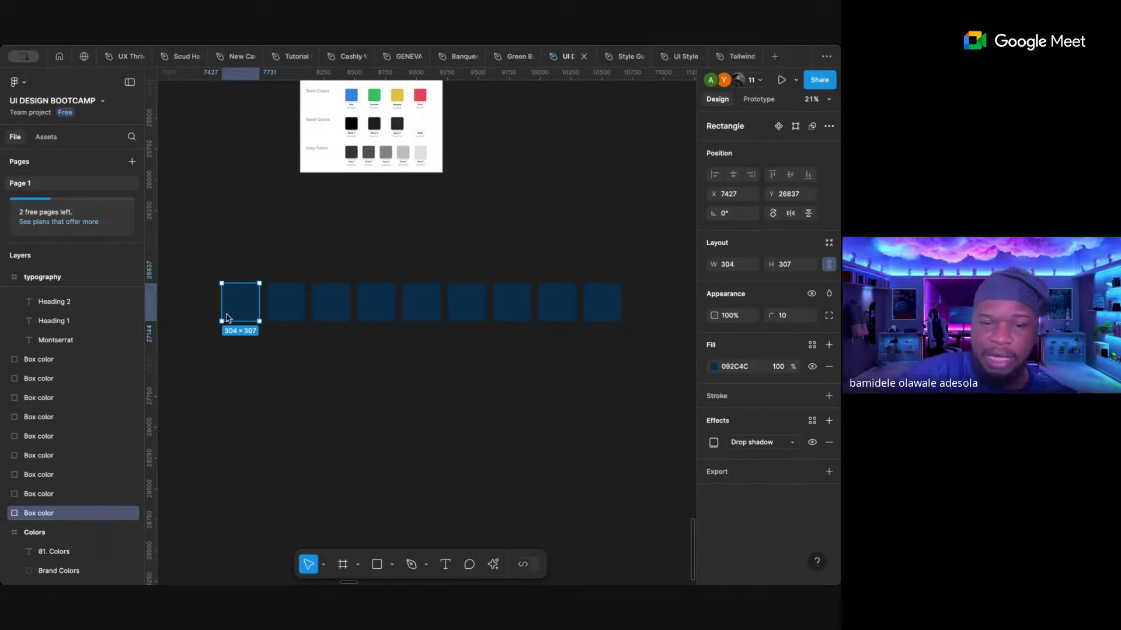
pyautogui.click(424, 300)
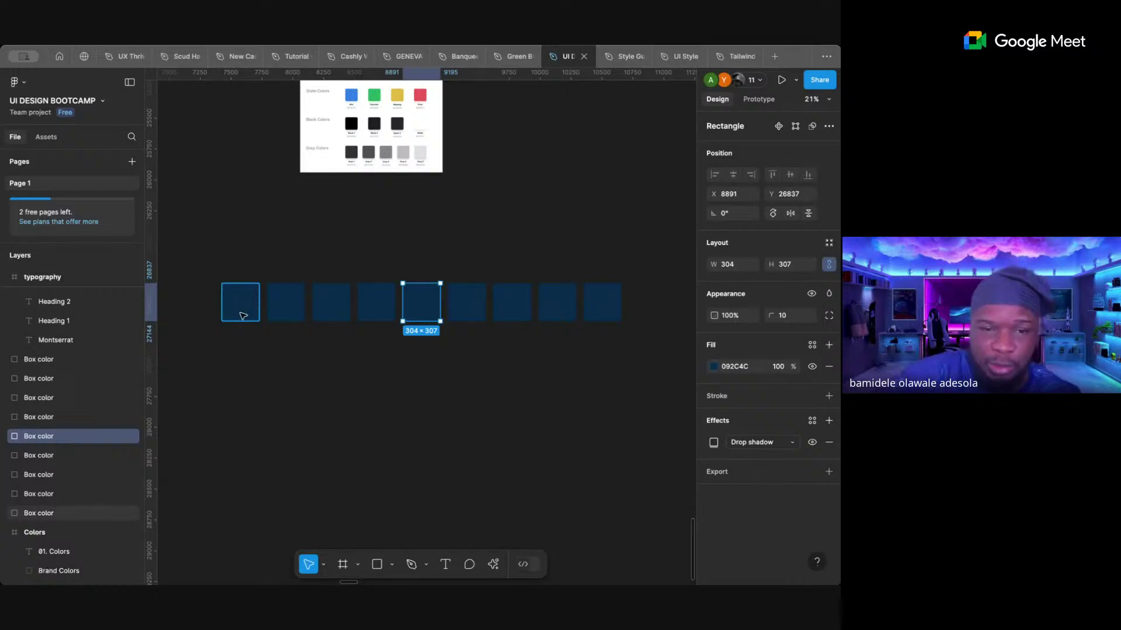
pyautogui.click(388, 310)
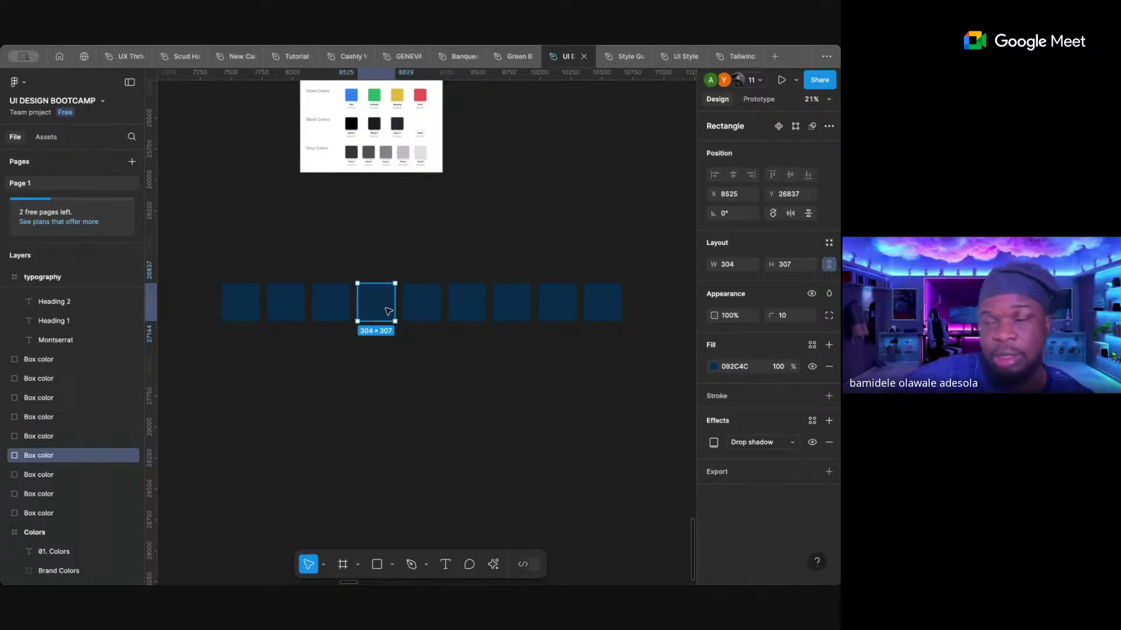
# - Check the fourth box's fill as RGB, then return to HSB values
pyautogui.click(714, 368)
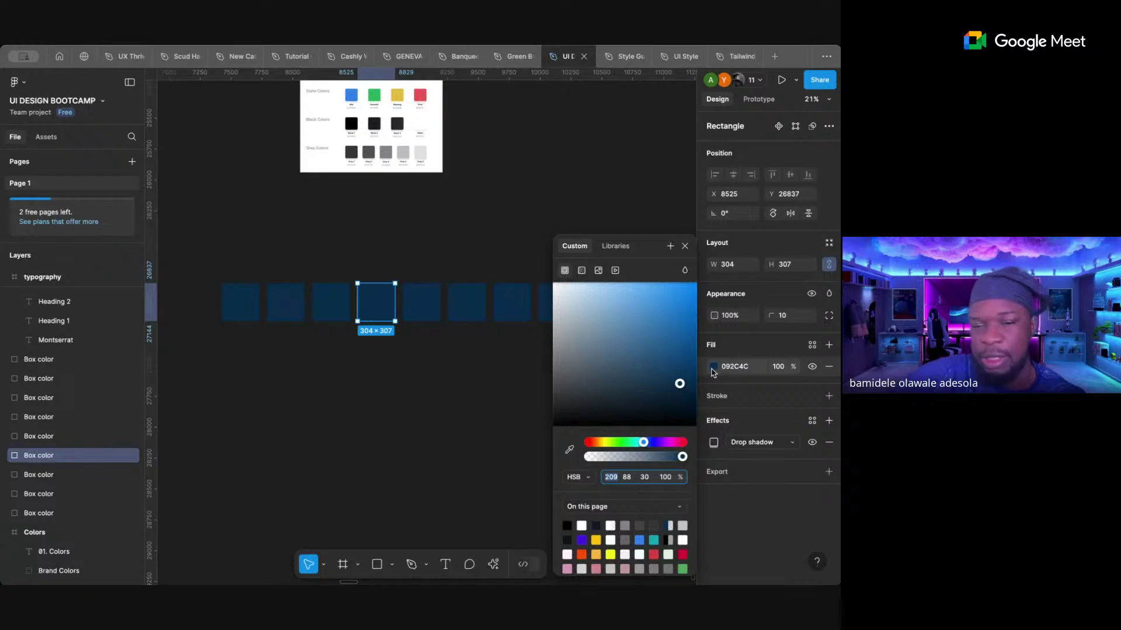
pyautogui.click(588, 478)
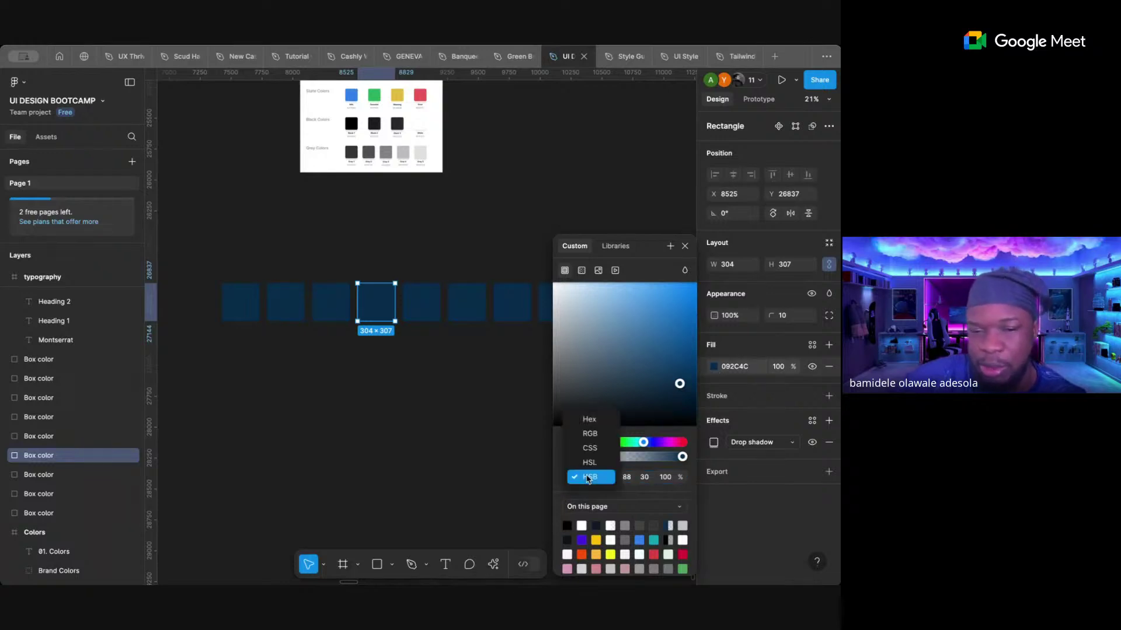
pyautogui.click(589, 435)
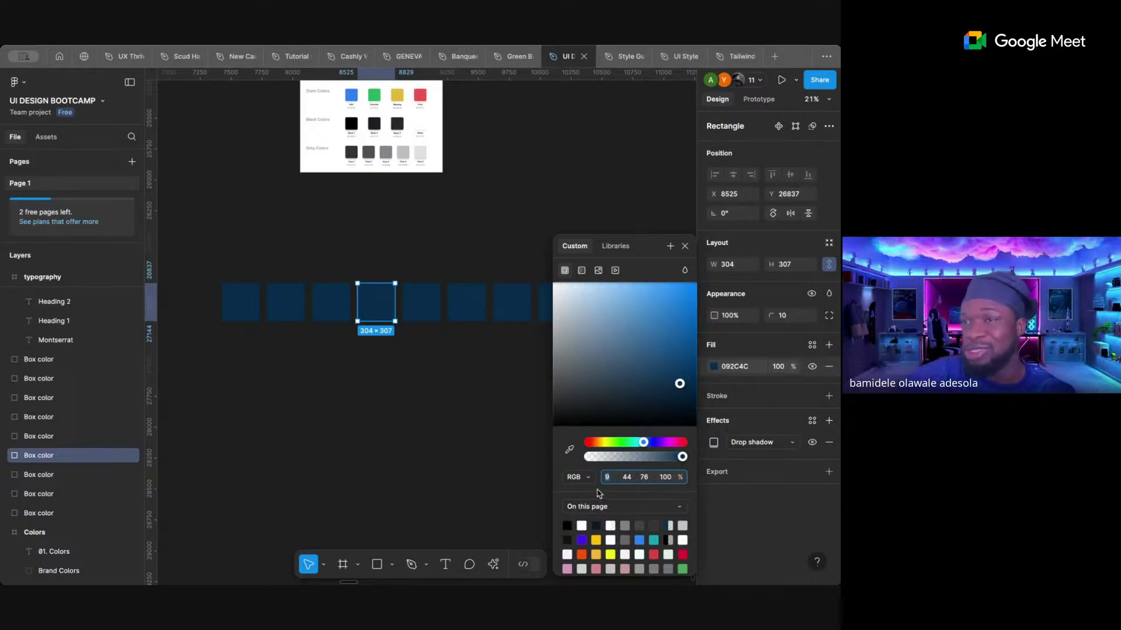
pyautogui.click(585, 478)
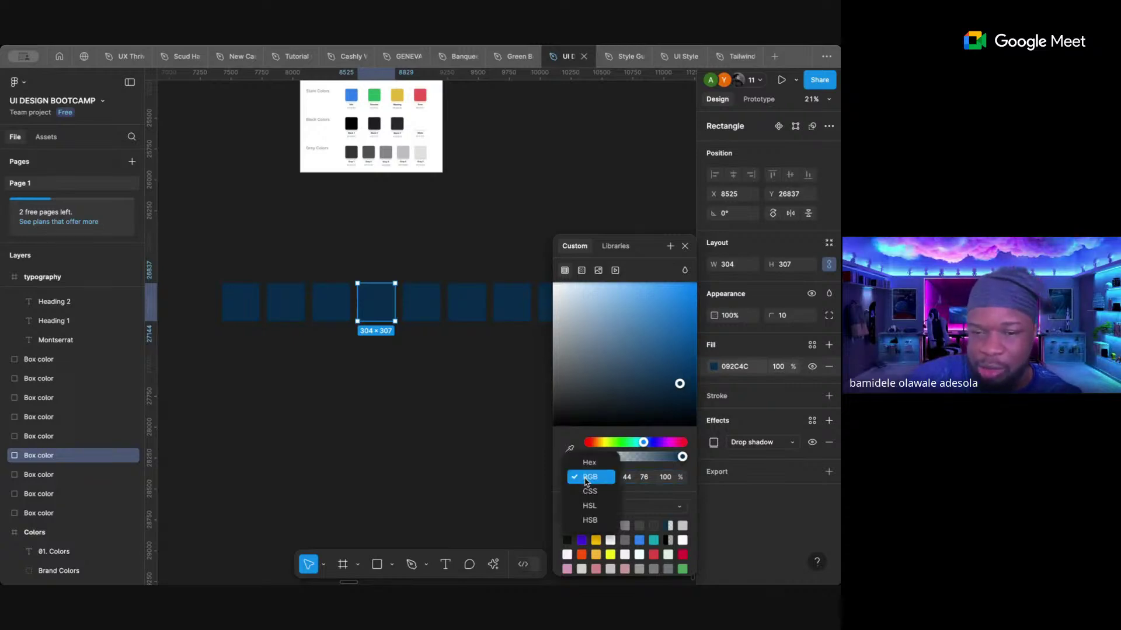
pyautogui.click(594, 522)
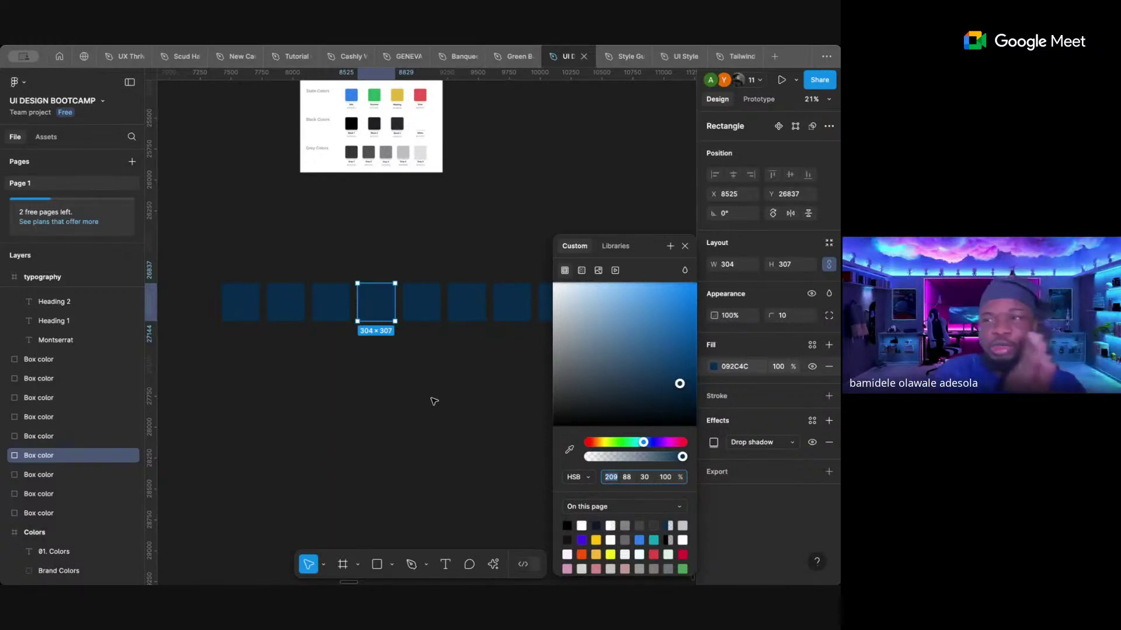
# - Lower the fourth box's HSB saturation by 20, from 88 to 68
pyautogui.click(628, 480)
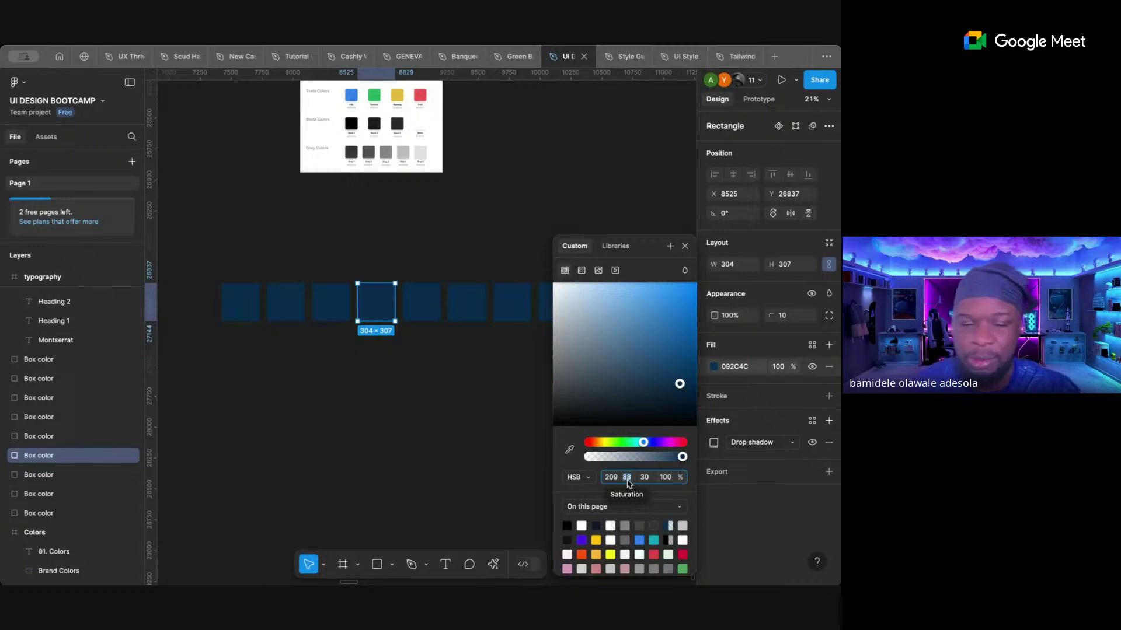
pyautogui.click(627, 478)
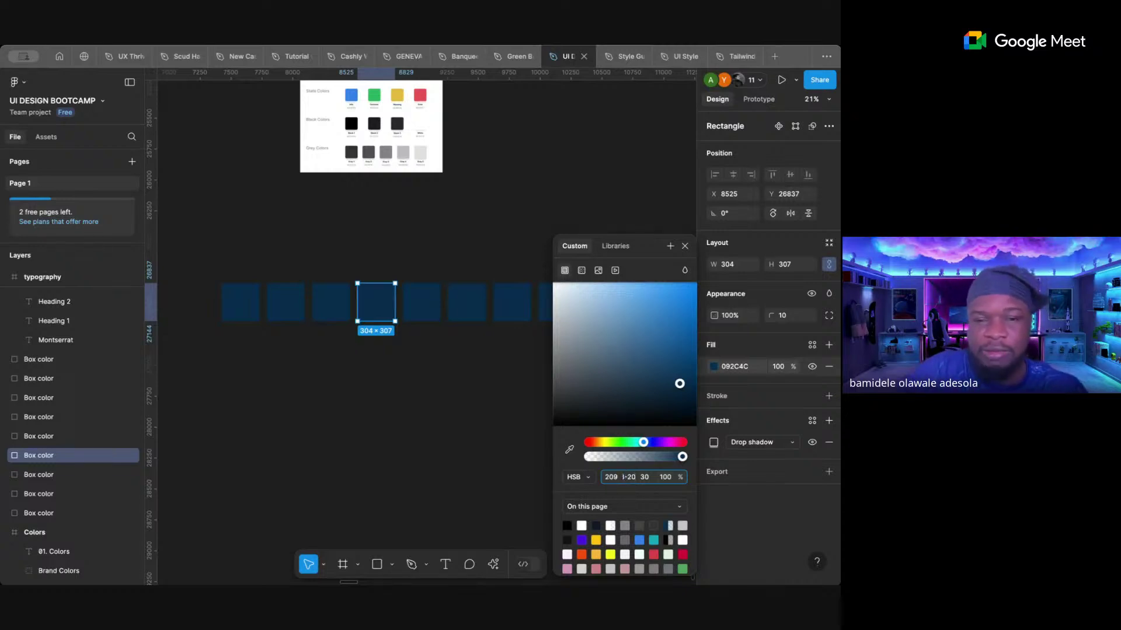
pyautogui.write('-20')
pyautogui.press('Return')
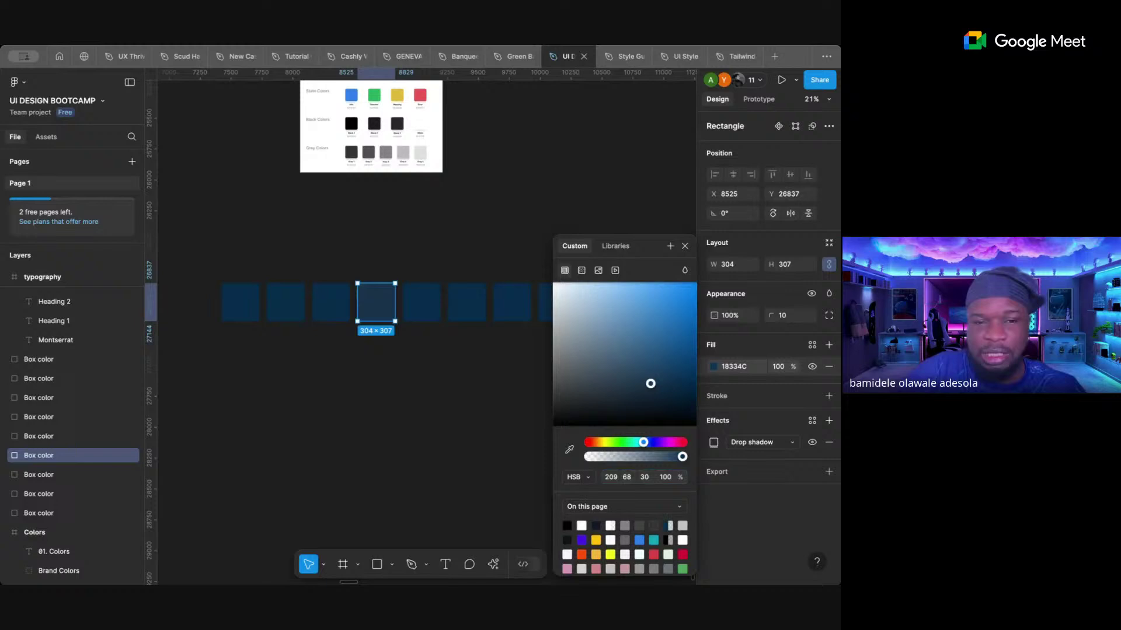
# - Zoom out and wrap the nine blue Box color squares in a new section
pyautogui.click(388, 344)
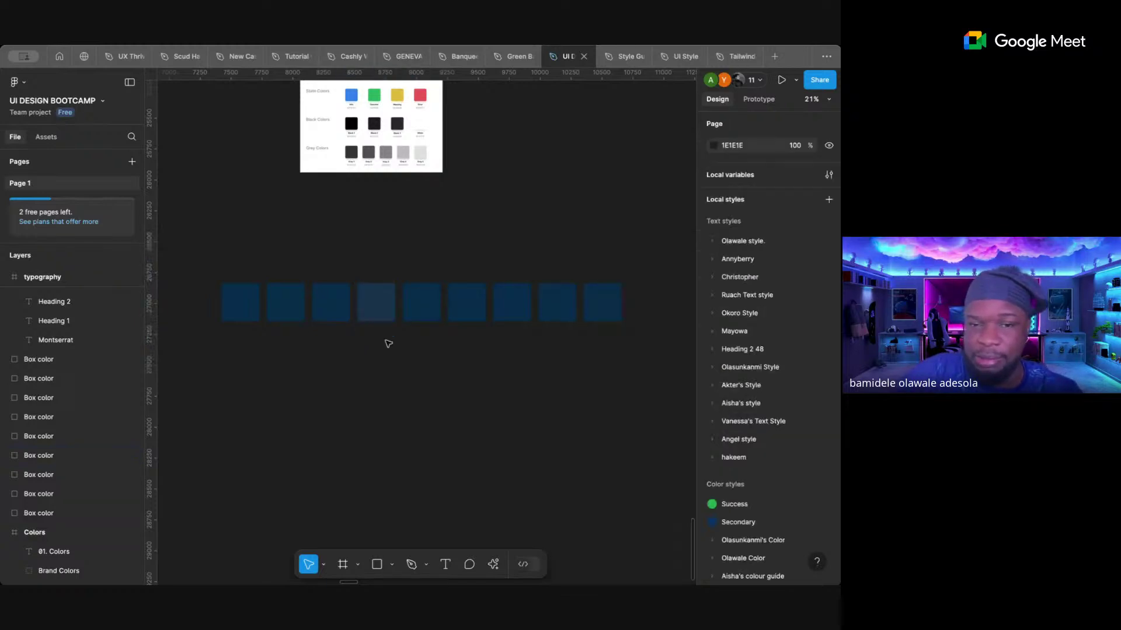
pyautogui.scroll(-5, 377, 322)
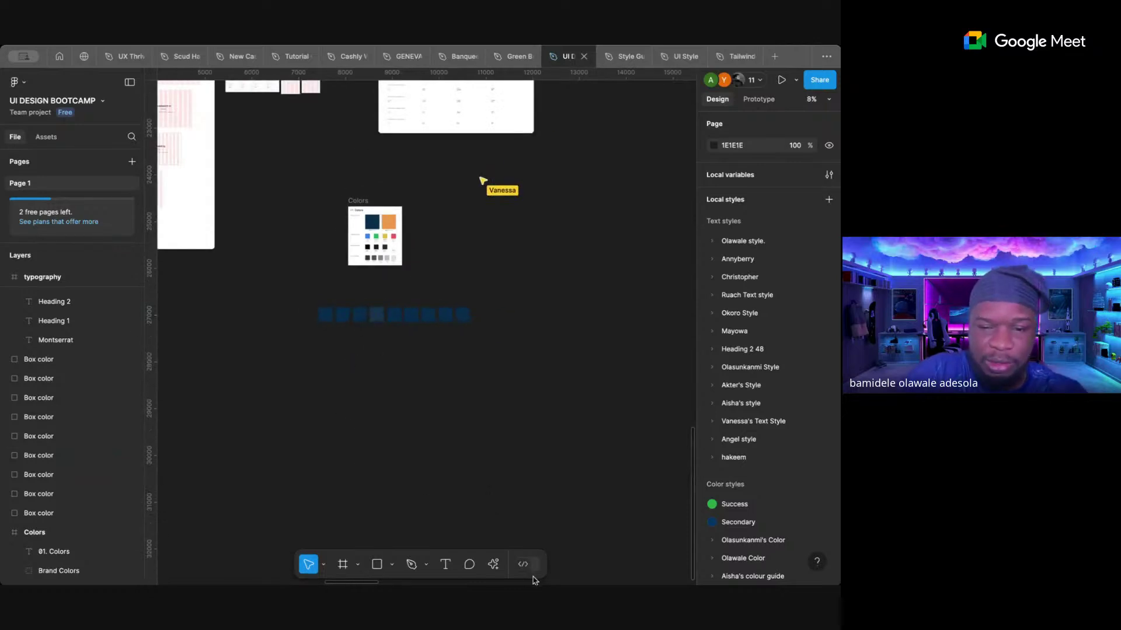
pyautogui.click(357, 564)
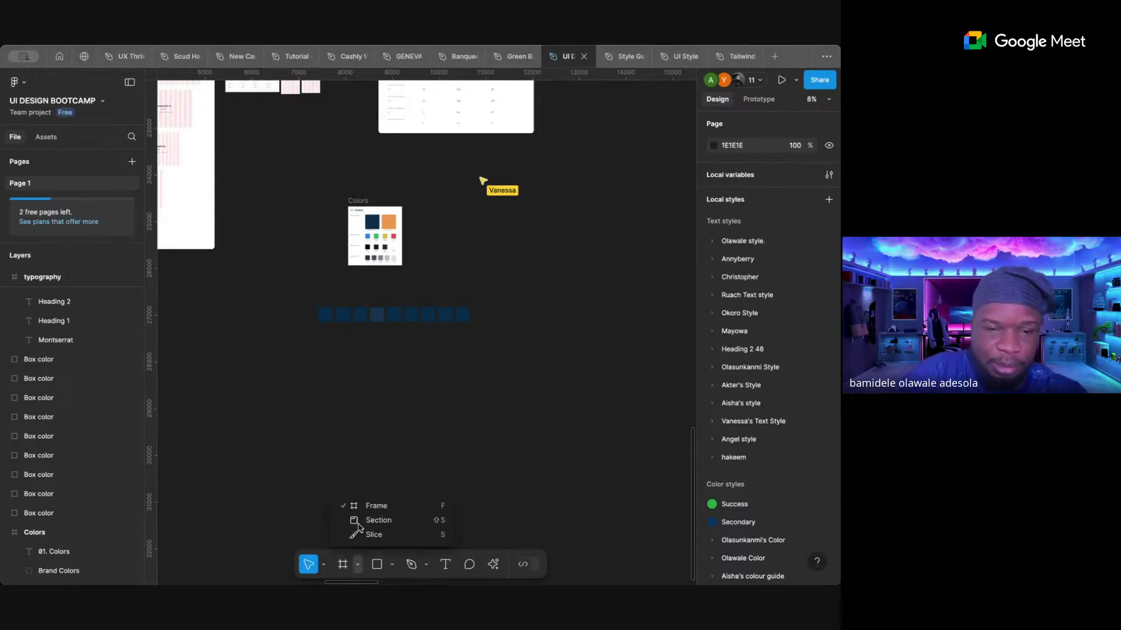
pyautogui.click(327, 380)
pyautogui.moveTo(296, 302); pyautogui.dragTo(543, 355)
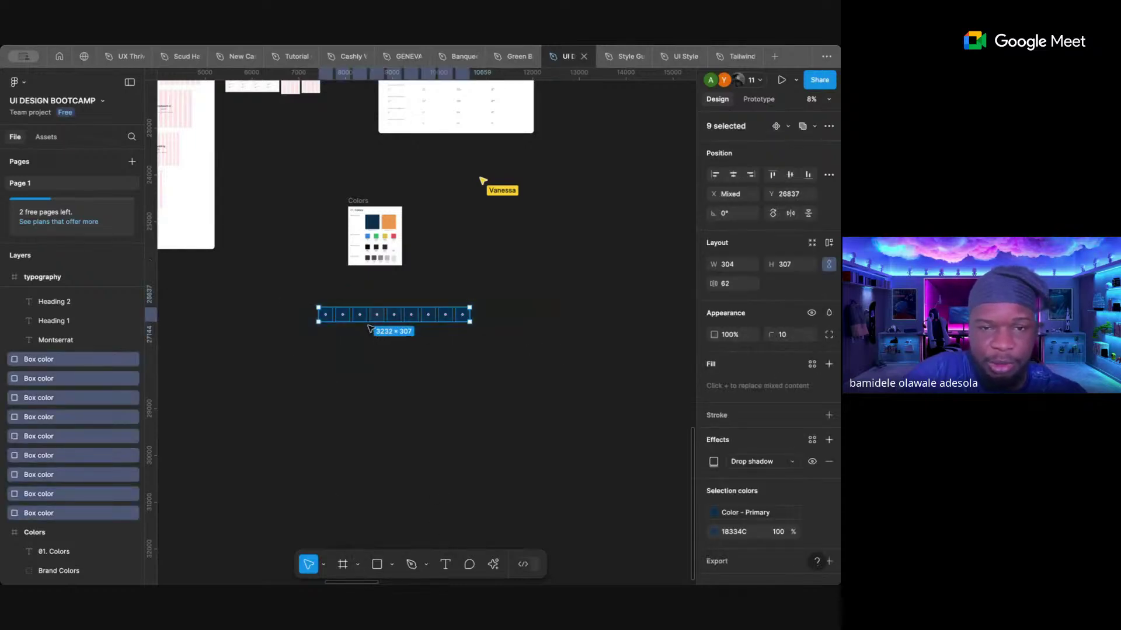
pyautogui.rightClick(363, 316)
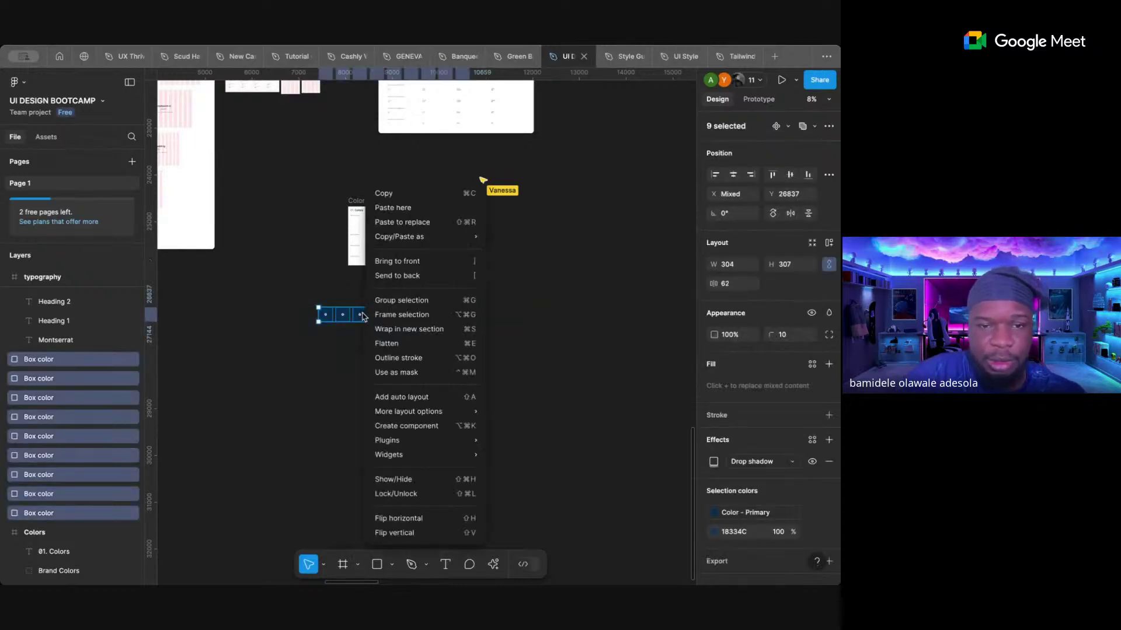
pyautogui.click(410, 328)
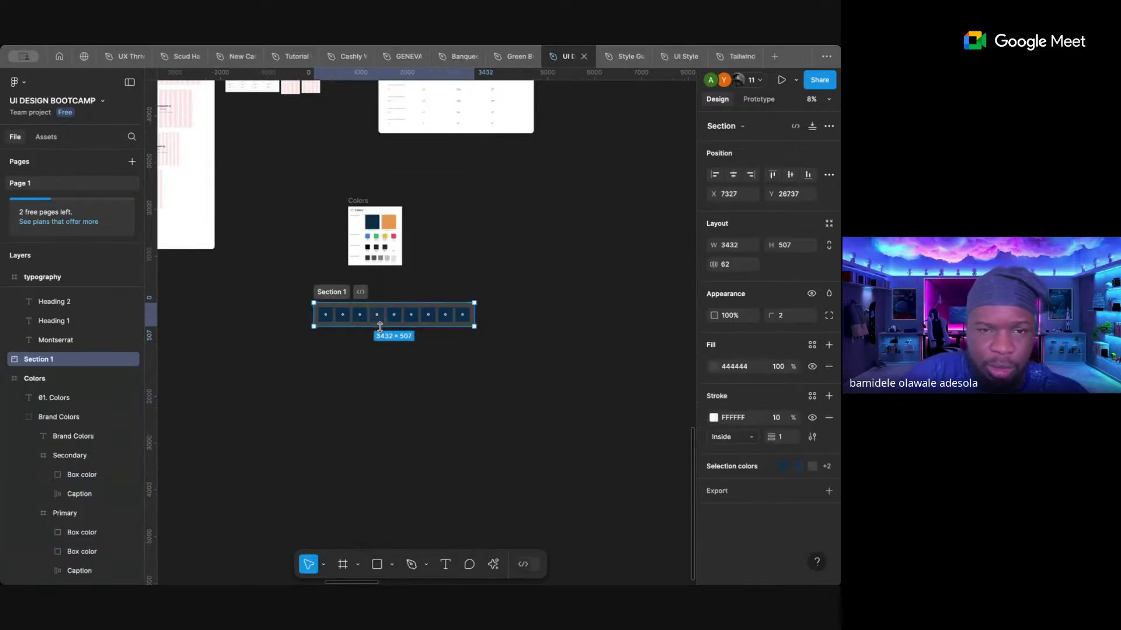
# - Resize Section 1 to 4288 × 3919 and change its fill from grey 444444 to white FFFFFF
pyautogui.moveTo(380, 327); pyautogui.dragTo(412, 486)
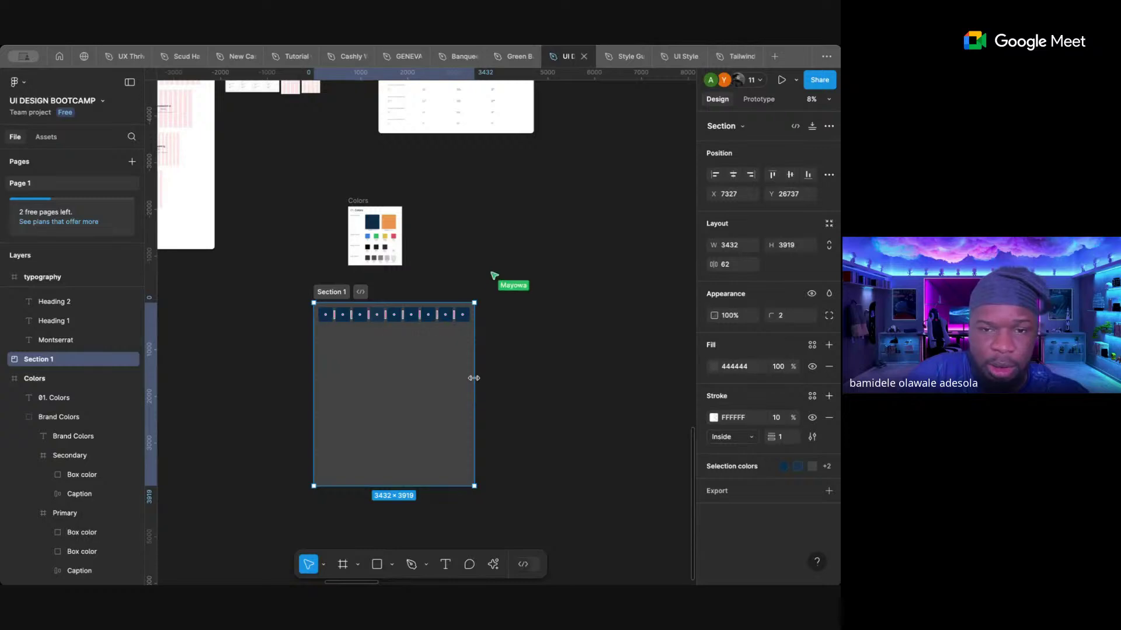
pyautogui.moveTo(473, 378); pyautogui.dragTo(514, 378)
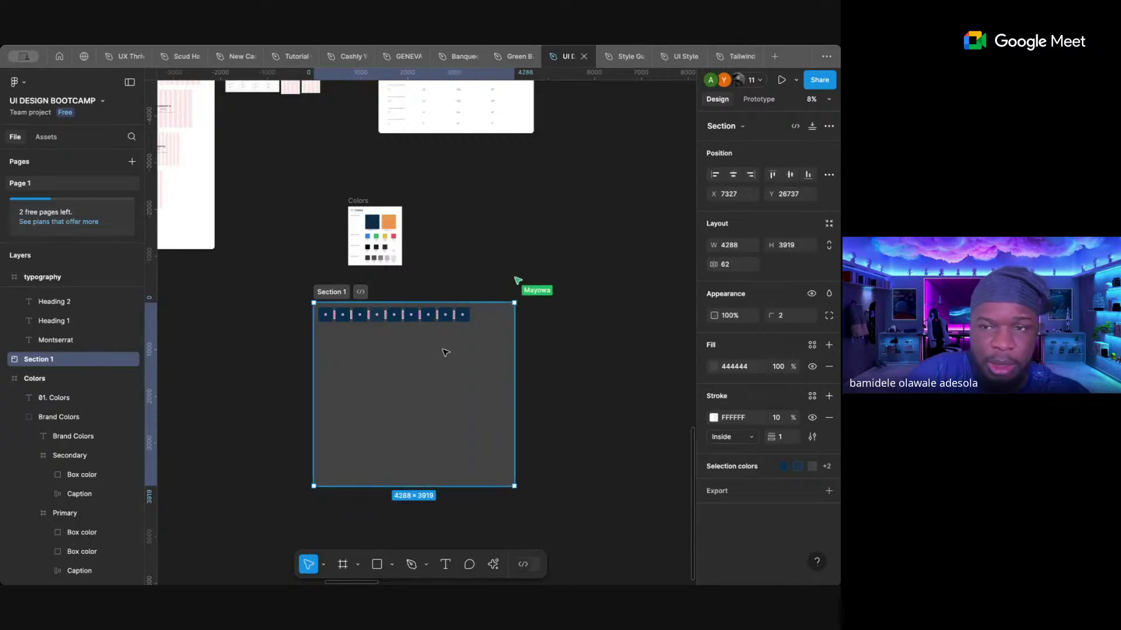
pyautogui.click(713, 366)
pyautogui.click(573, 324)
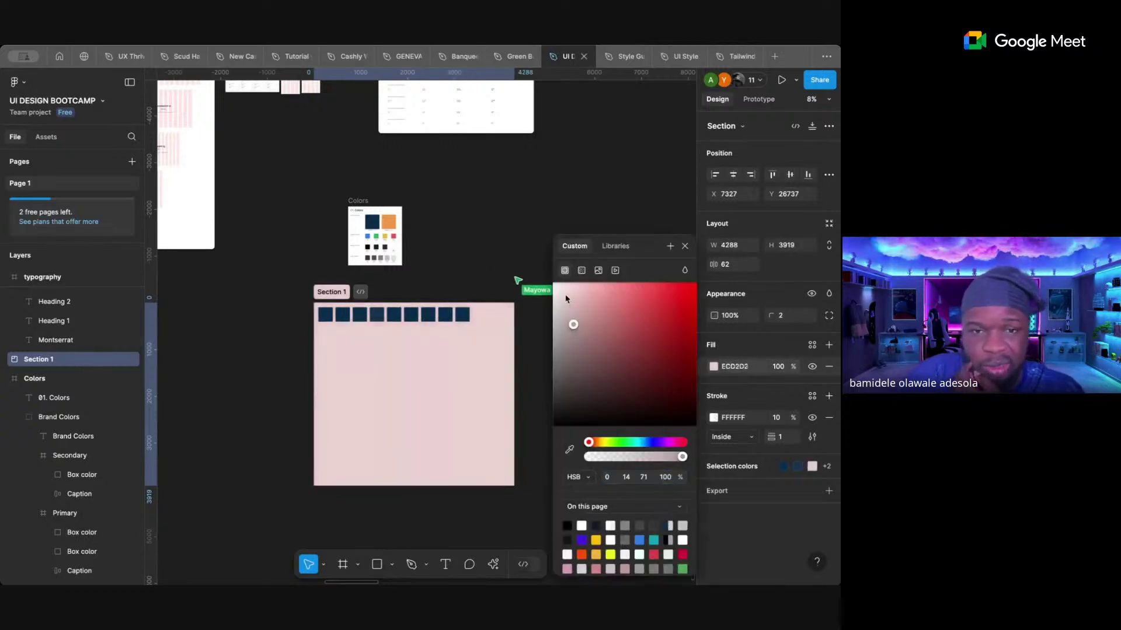
pyautogui.moveTo(566, 299); pyautogui.dragTo(552, 283)
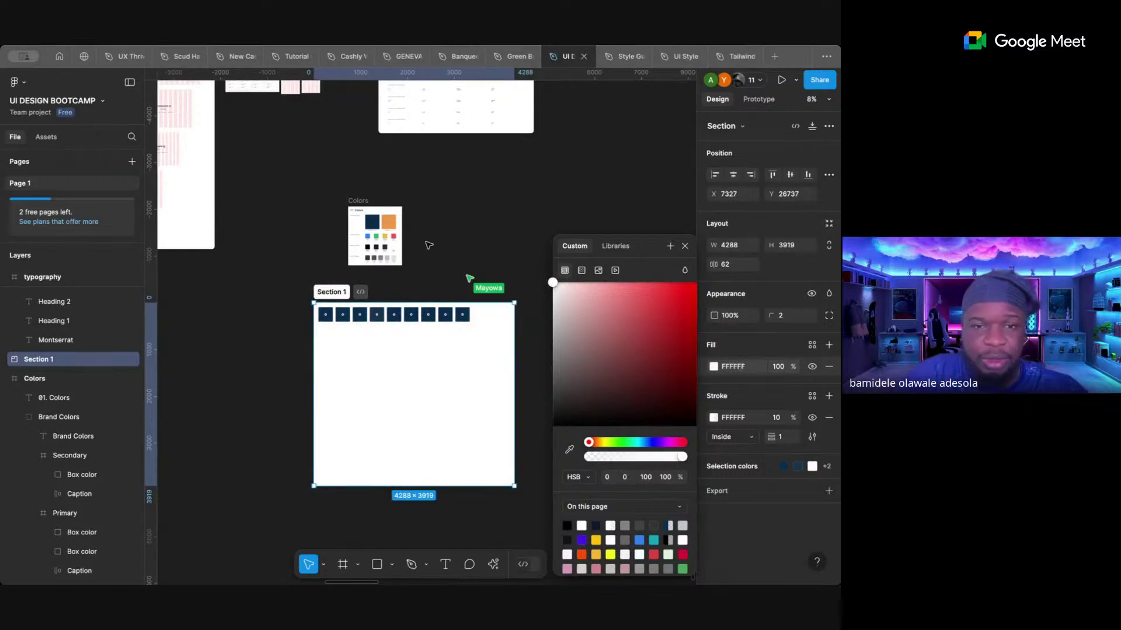
pyautogui.click(429, 245)
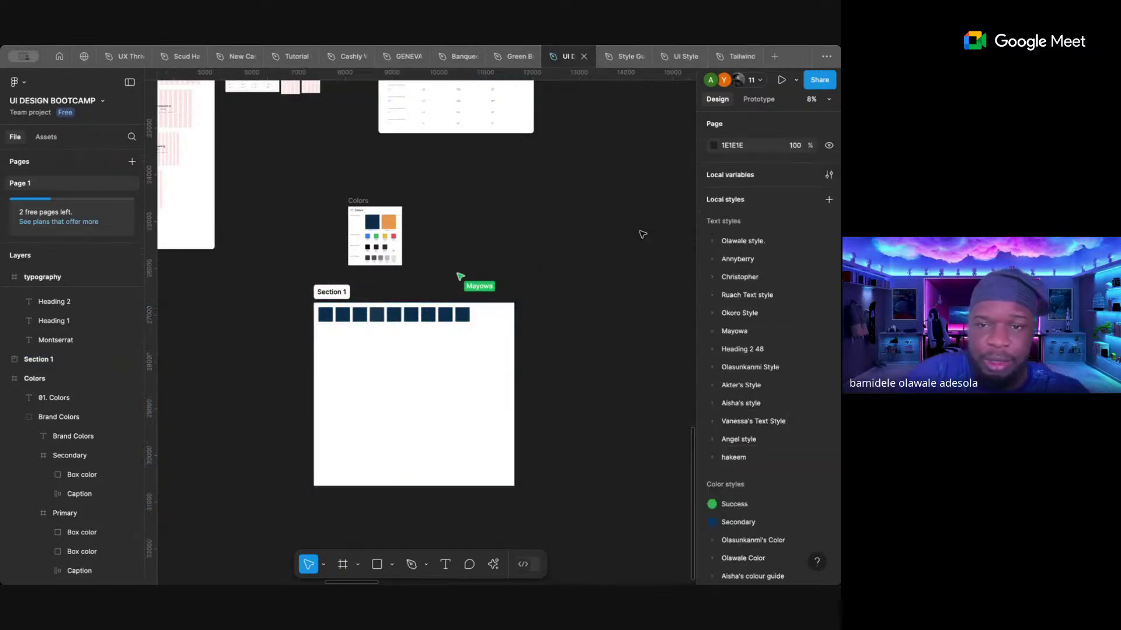
pyautogui.click(337, 294)
pyautogui.scroll(4, 392, 327)
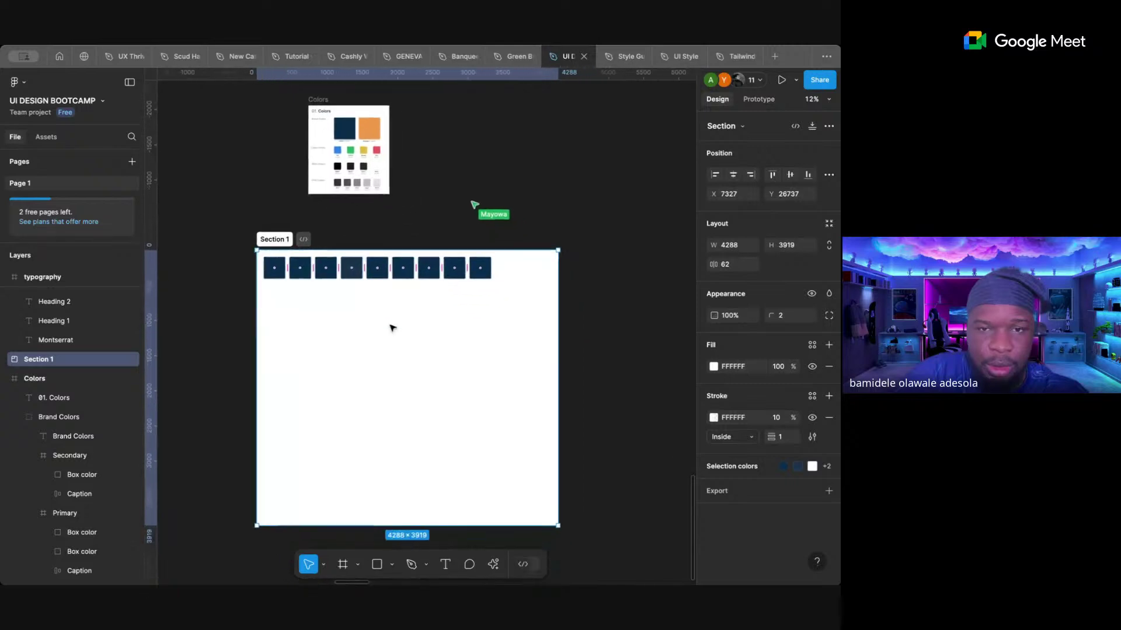
pyautogui.scroll(3, 345, 277)
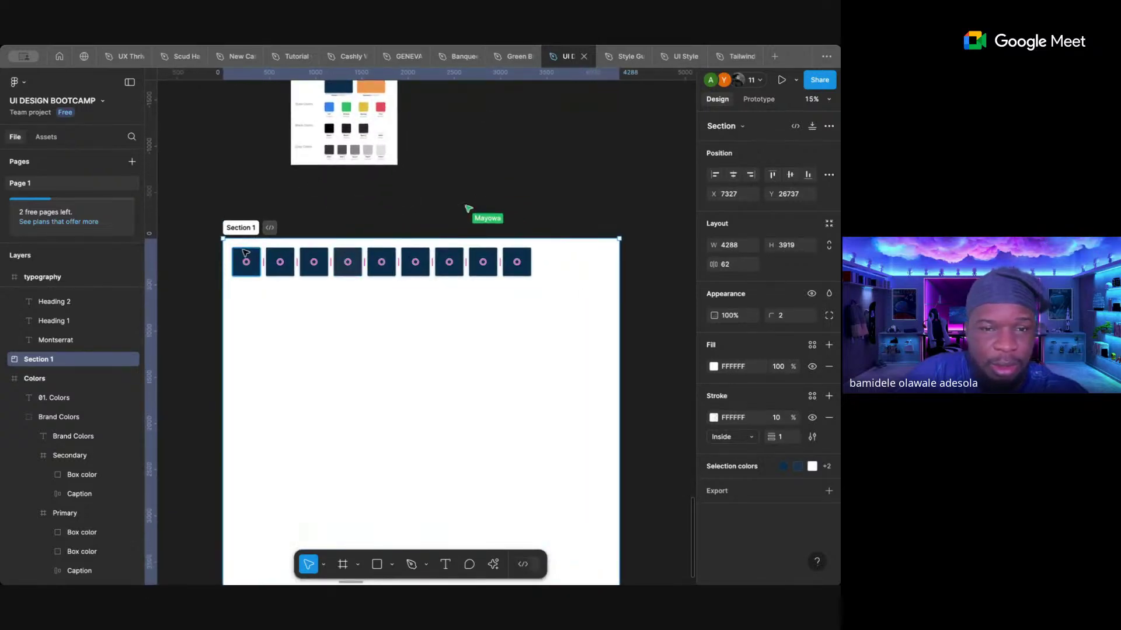
pyautogui.click(424, 198)
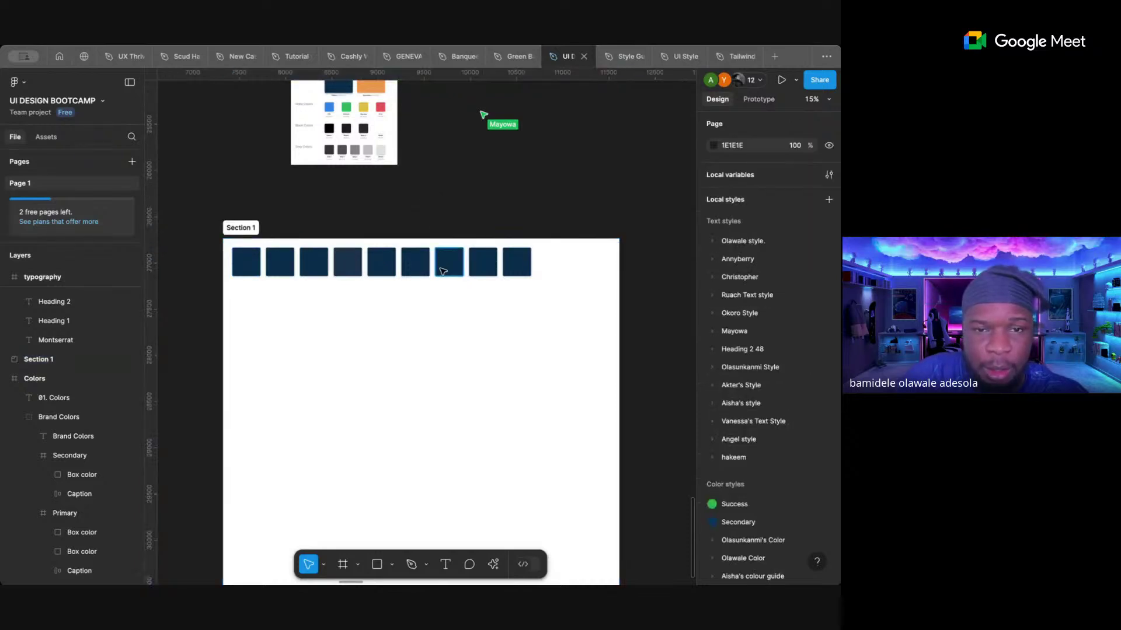
# - Lower the third box's saturation from 68 to 48 by typing 68-20
pyautogui.click(352, 270)
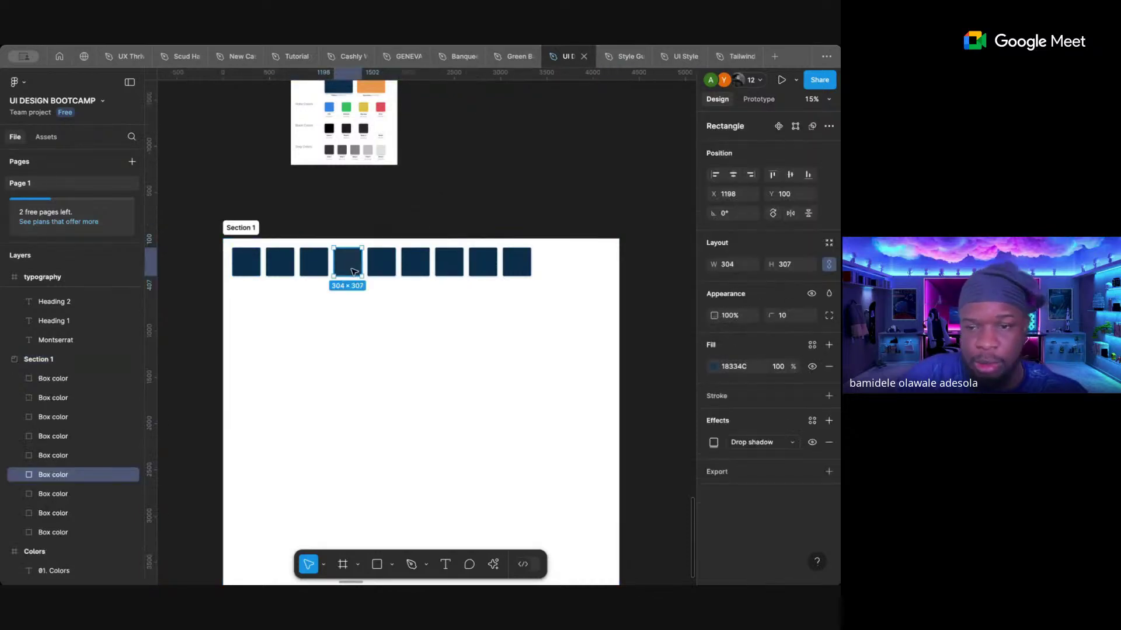
pyautogui.click(714, 368)
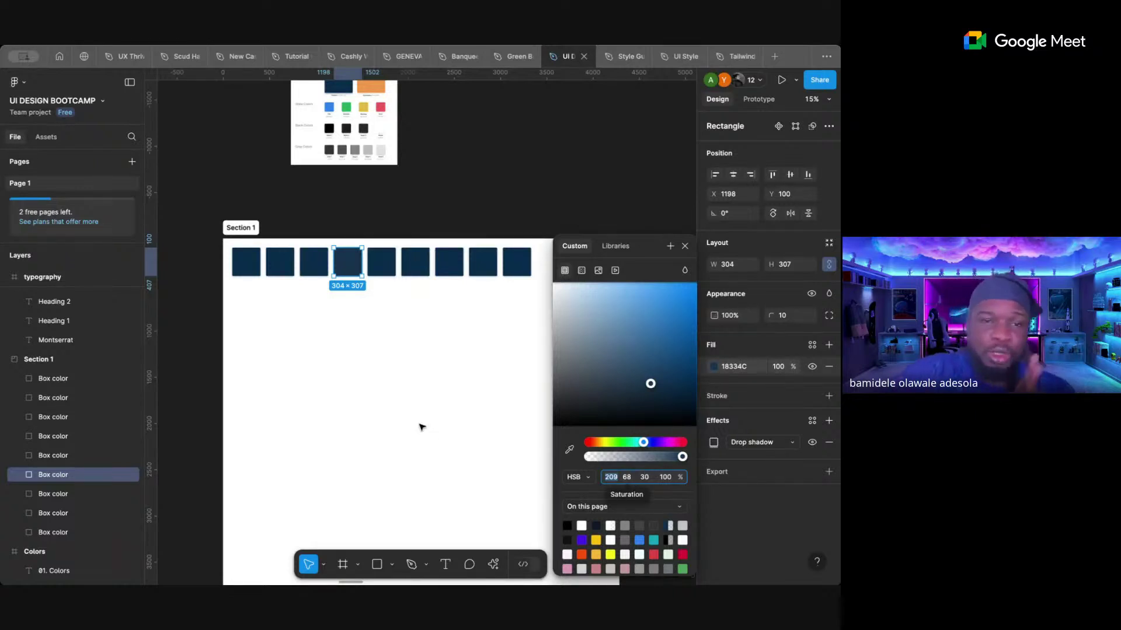
pyautogui.click(314, 262)
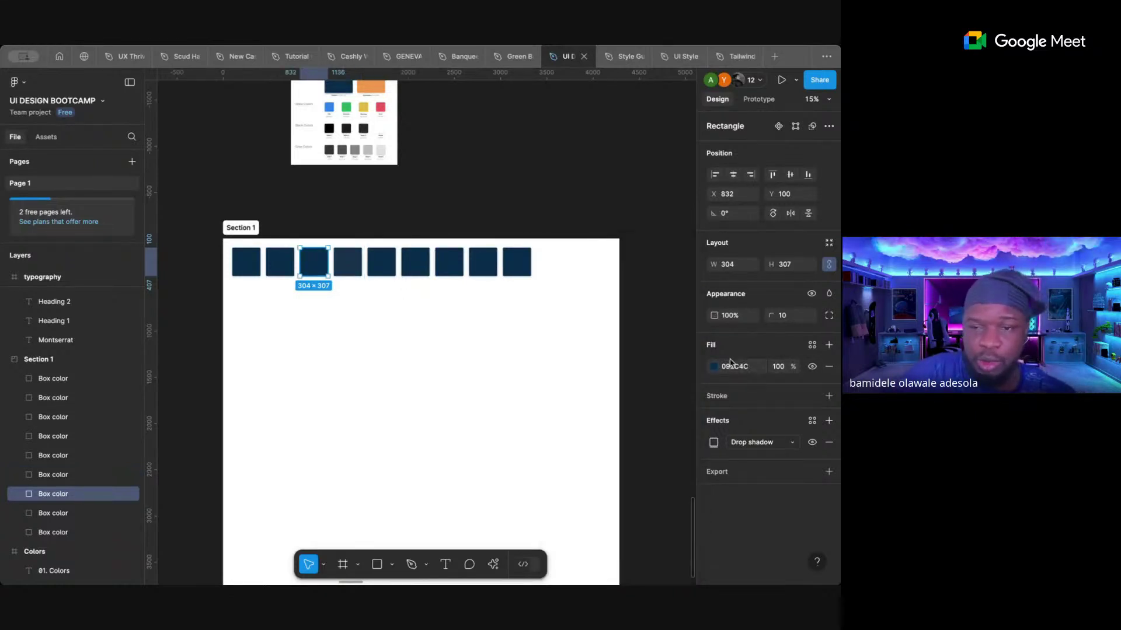
pyautogui.click(715, 367)
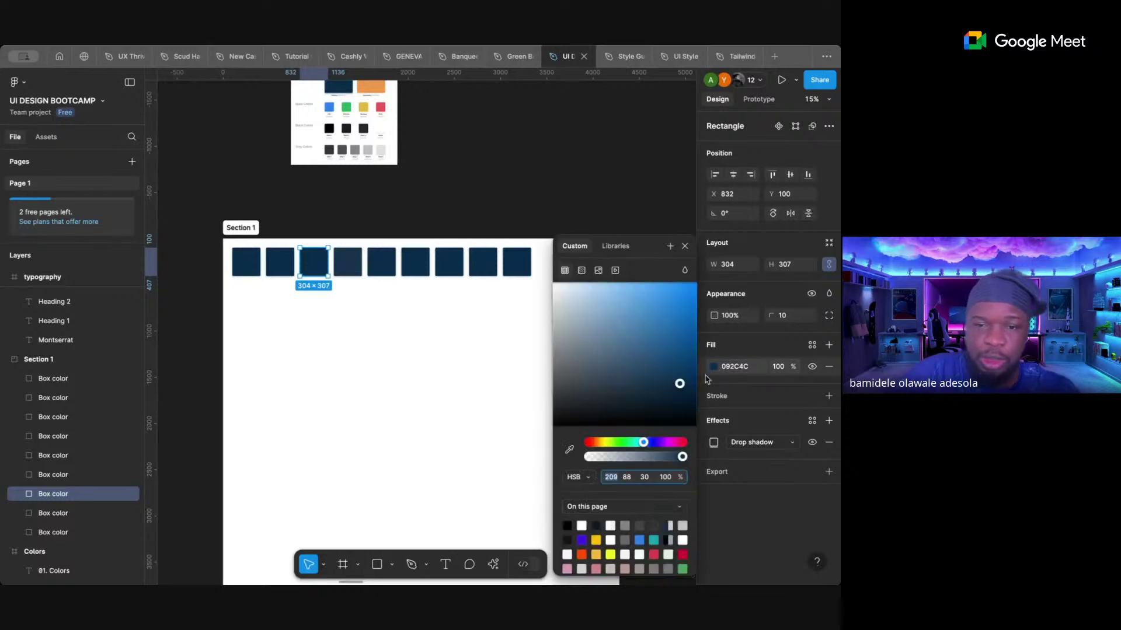
pyautogui.click(627, 479)
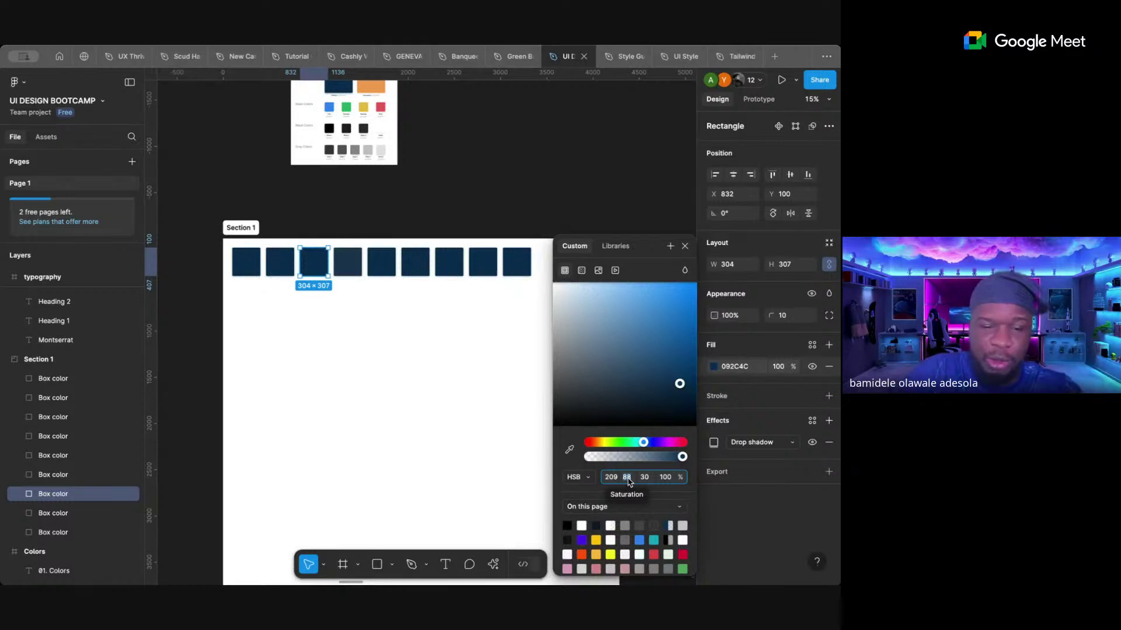
pyautogui.write('68')
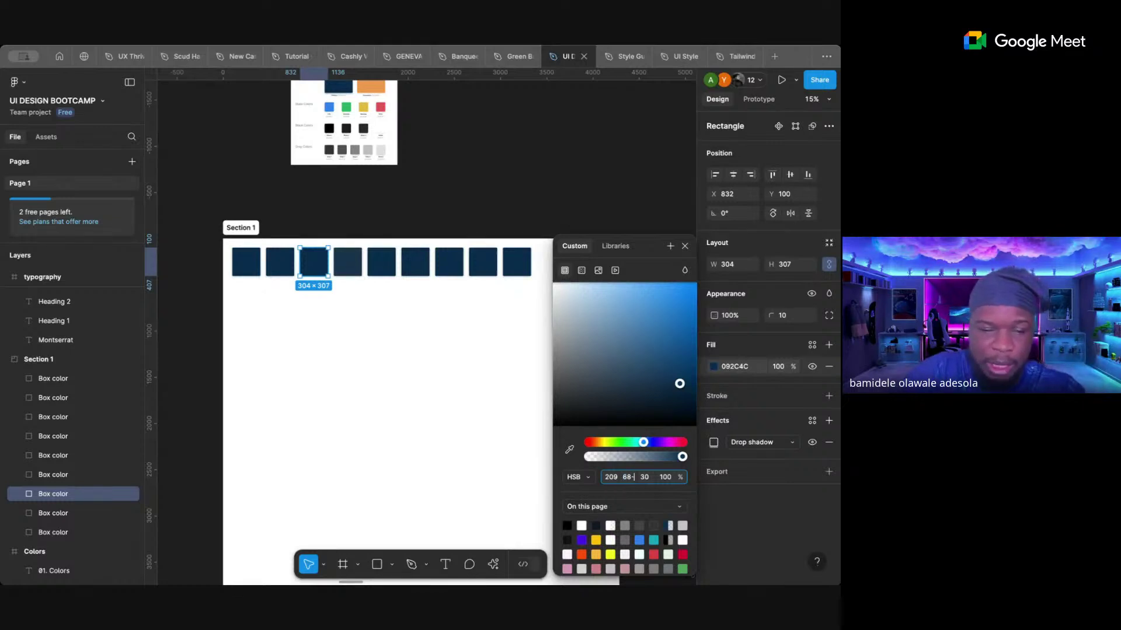
pyautogui.write('-2')
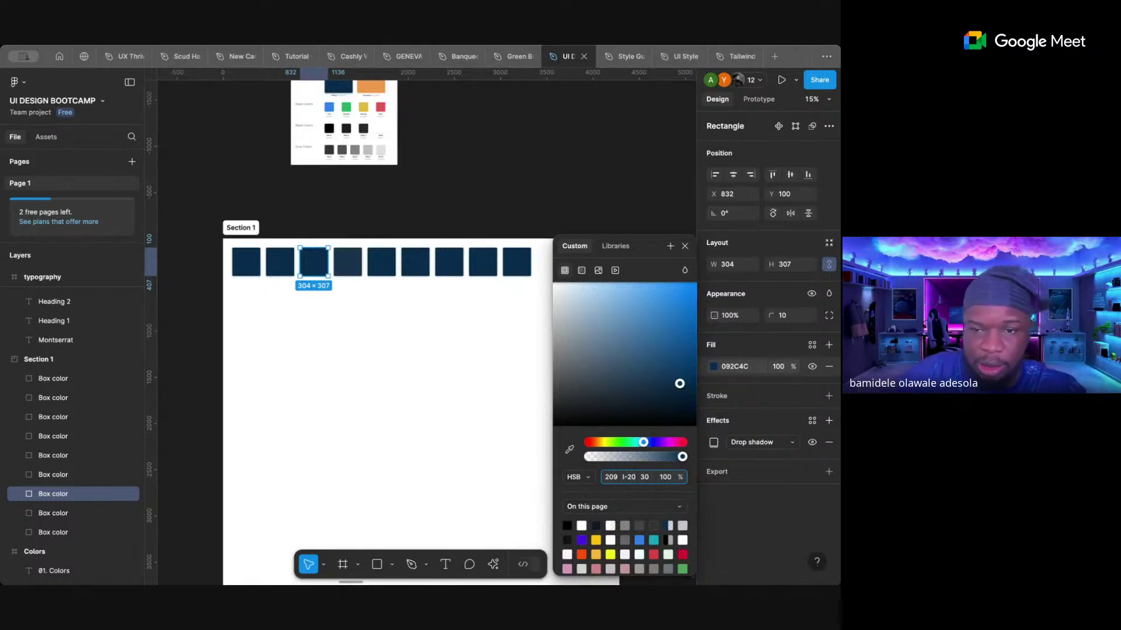
pyautogui.write('0')
pyautogui.press('Return')
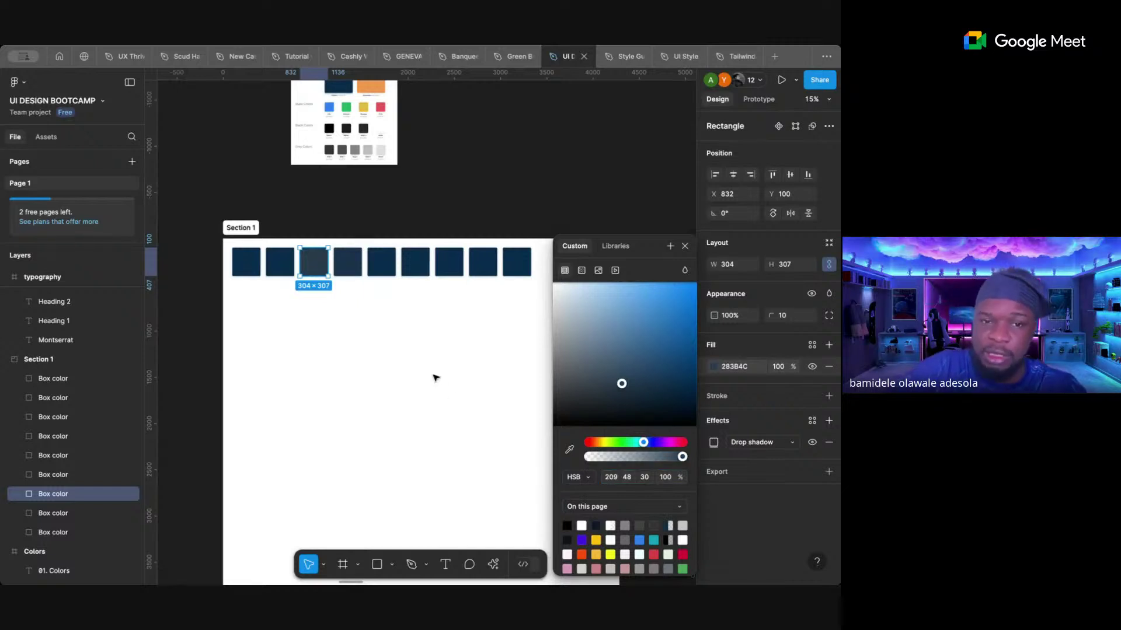
# - Lower the second box's saturation from 48 to 28, giving greyer 37424C
pyautogui.click(280, 269)
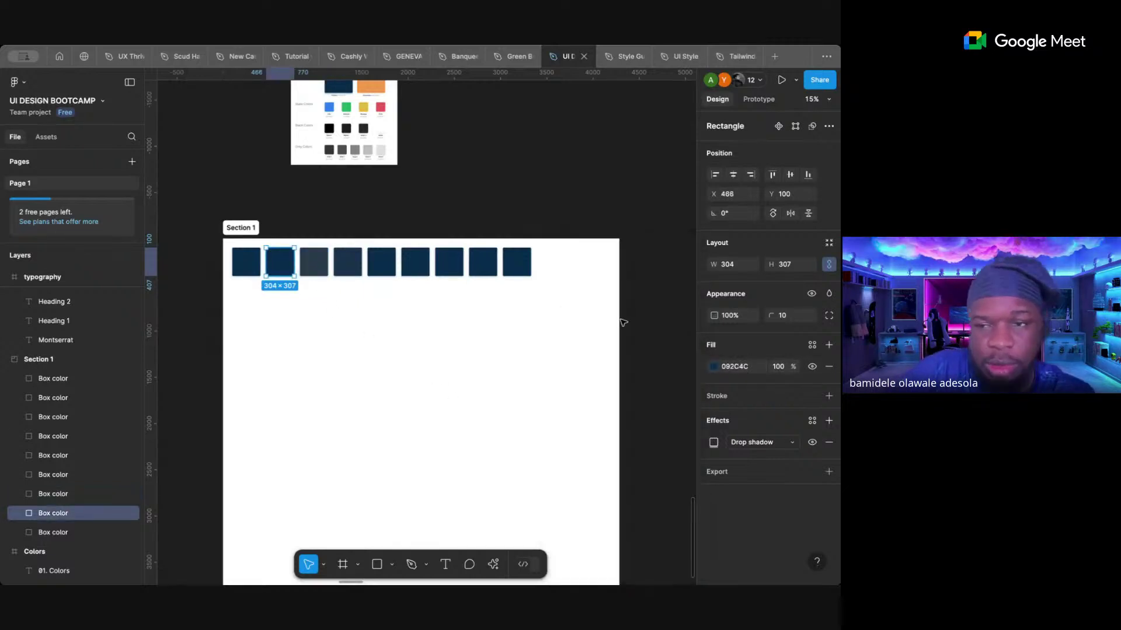
pyautogui.click(715, 368)
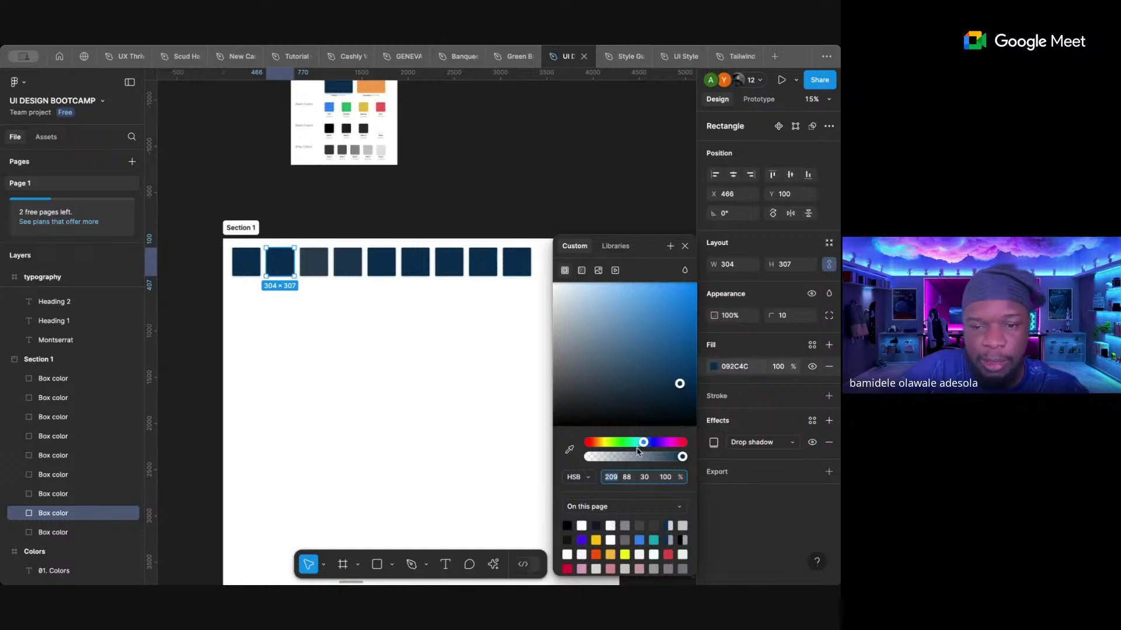
pyautogui.click(628, 477)
pyautogui.write('48')
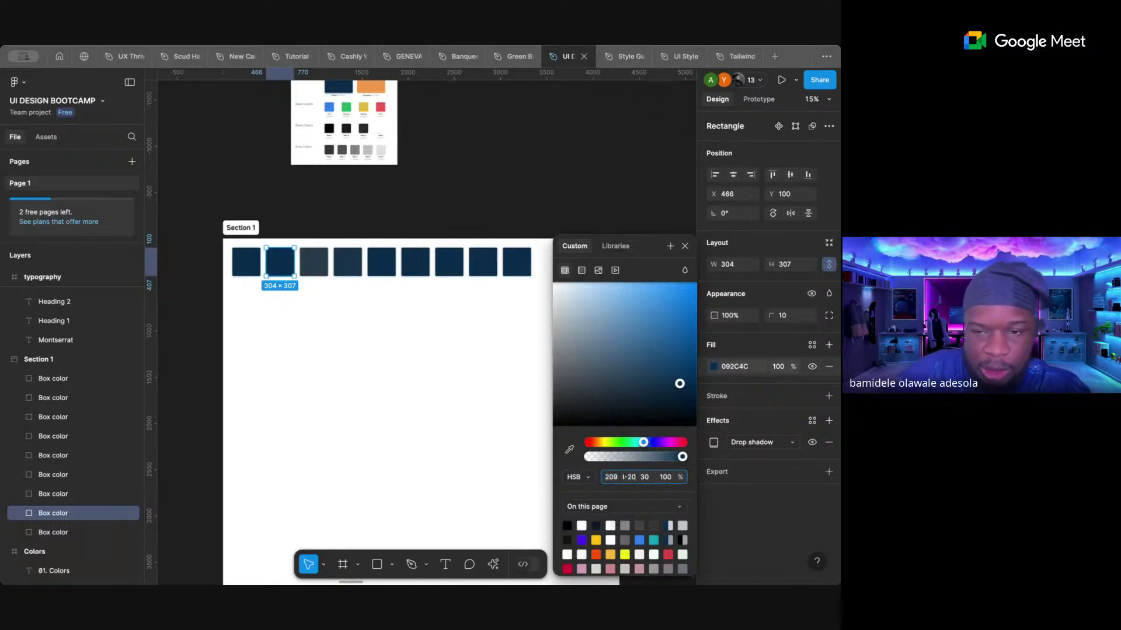
pyautogui.write('-20')
pyautogui.press('Return')
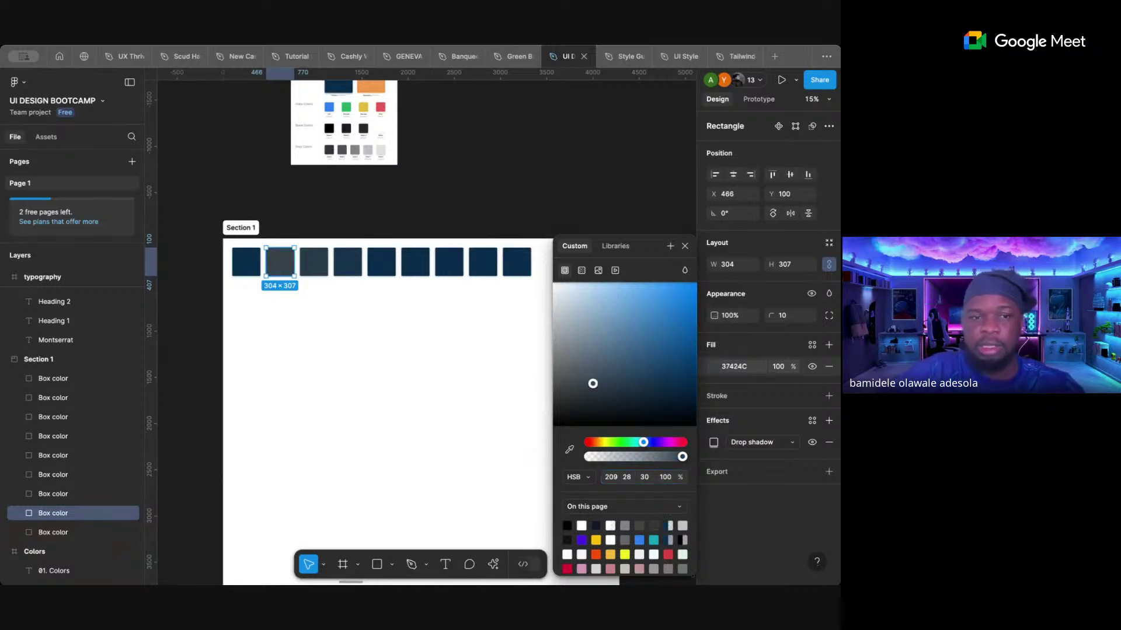
pyautogui.click(249, 268)
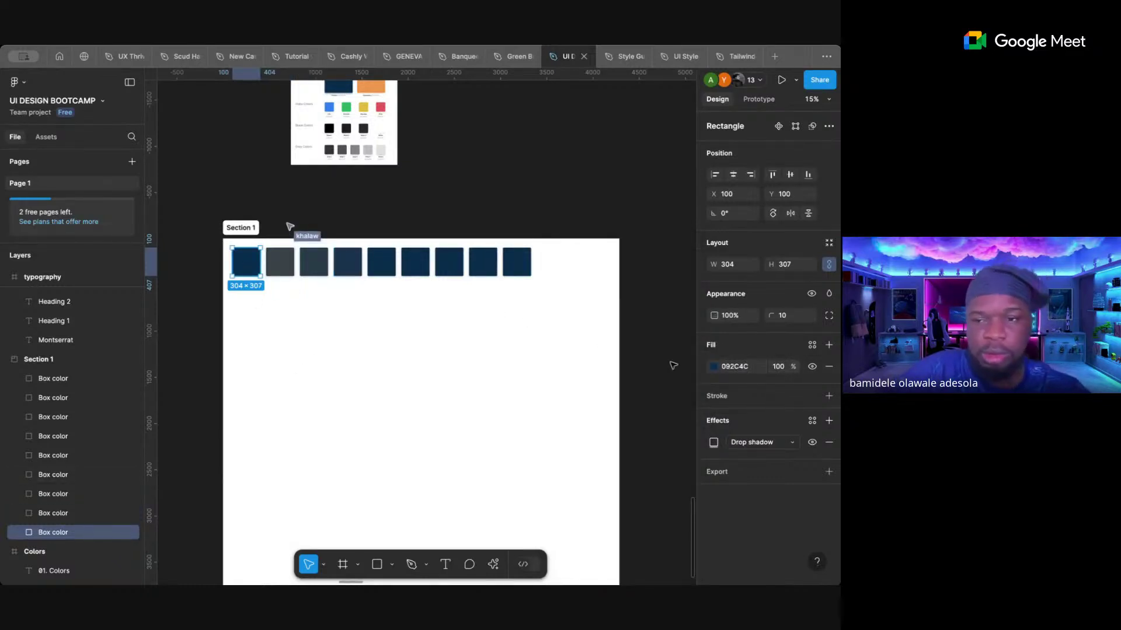
# - Compare the fill colour values of the first, second and third boxes
pyautogui.click(777, 366)
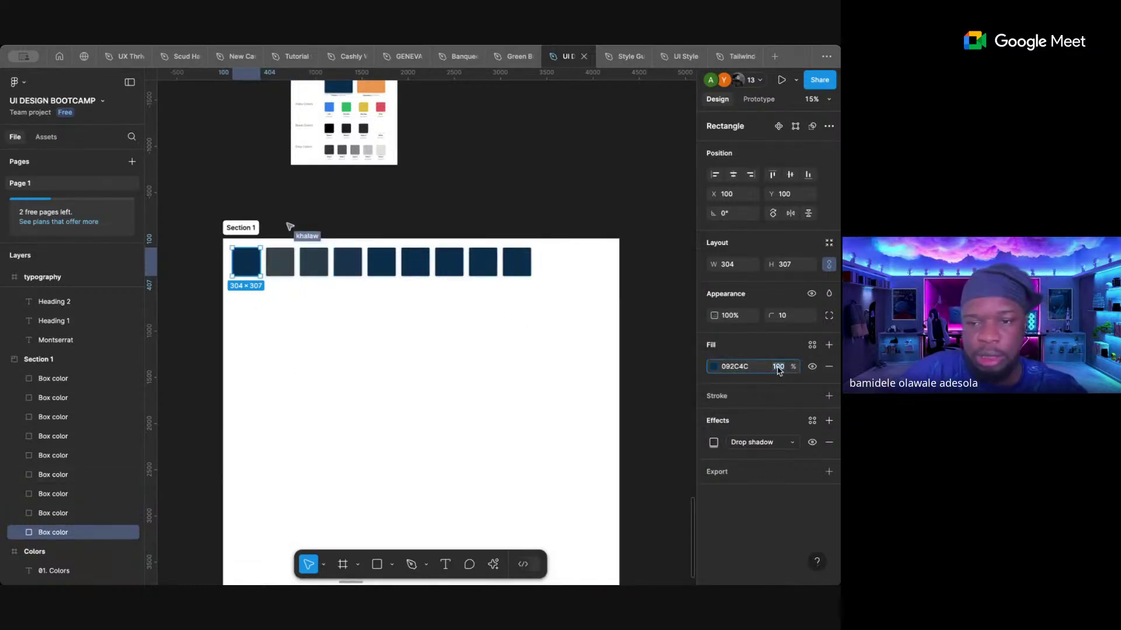
pyautogui.click(718, 372)
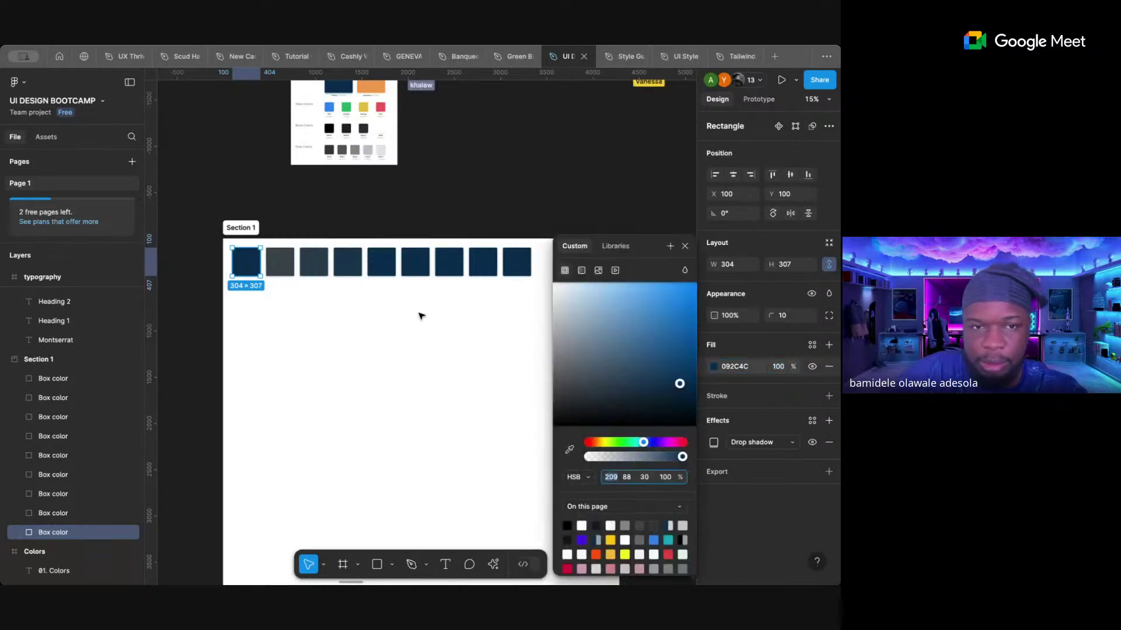
pyautogui.click(290, 268)
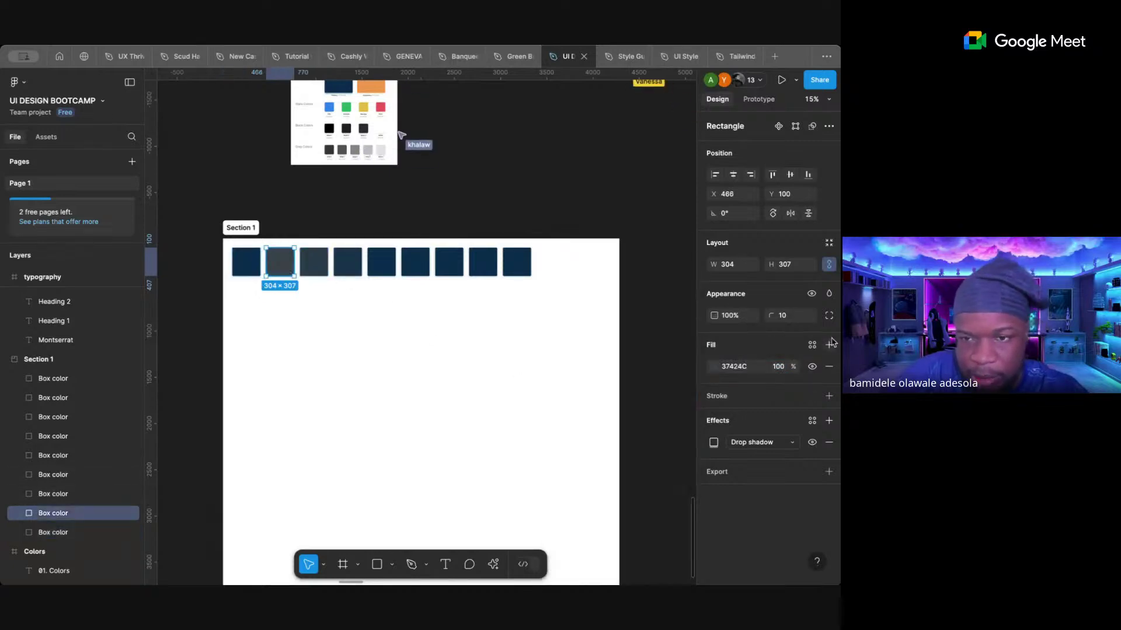
pyautogui.click(714, 369)
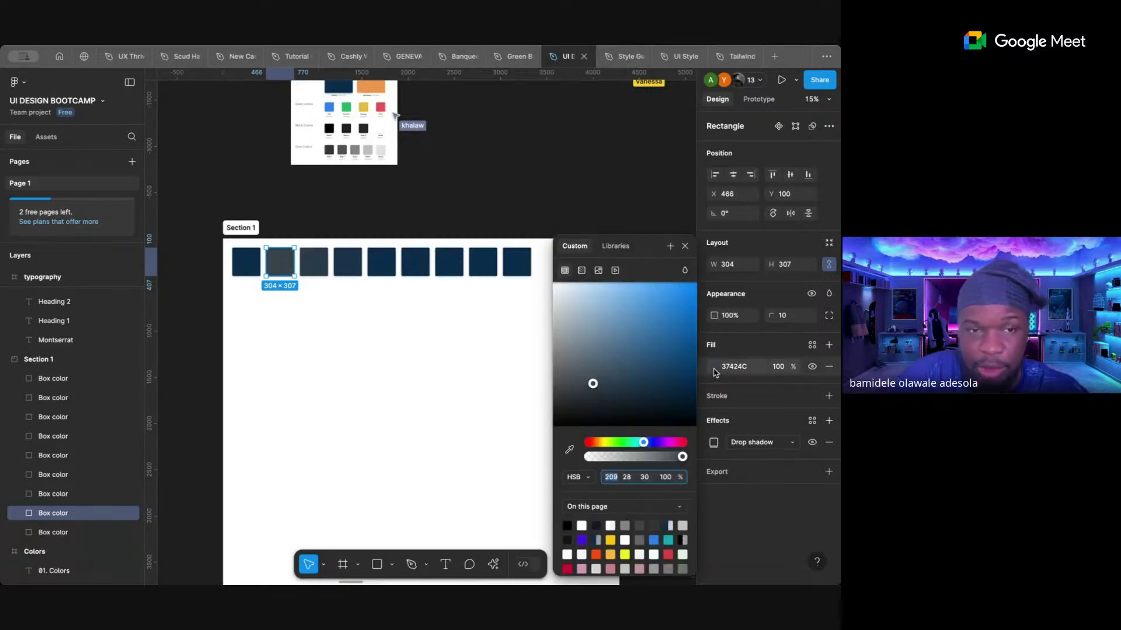
pyautogui.click(323, 267)
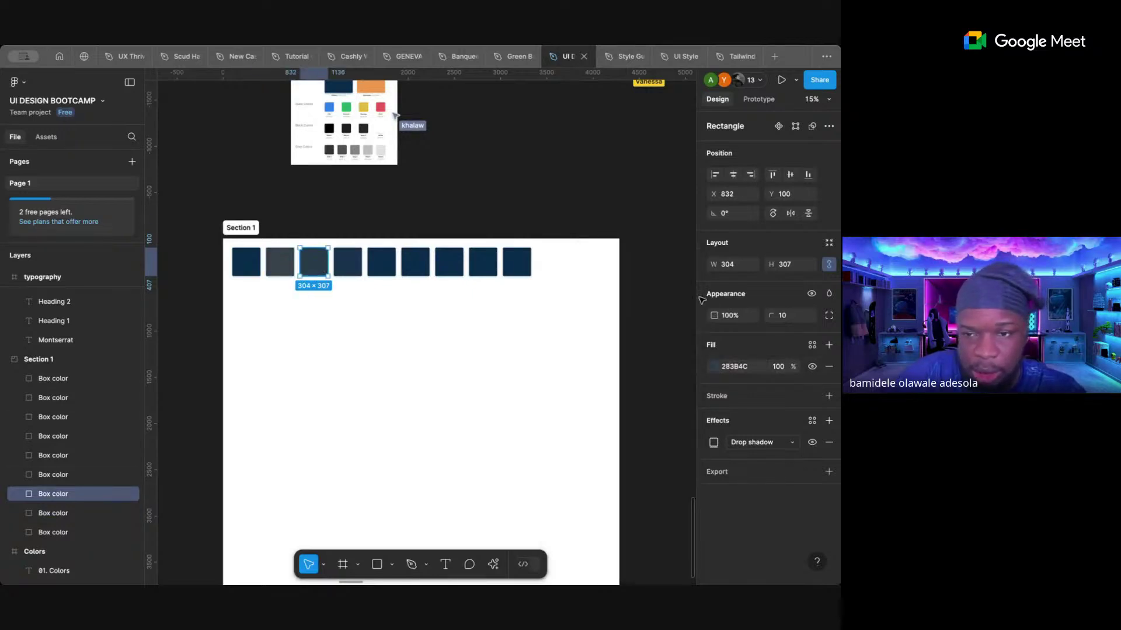
pyautogui.click(713, 369)
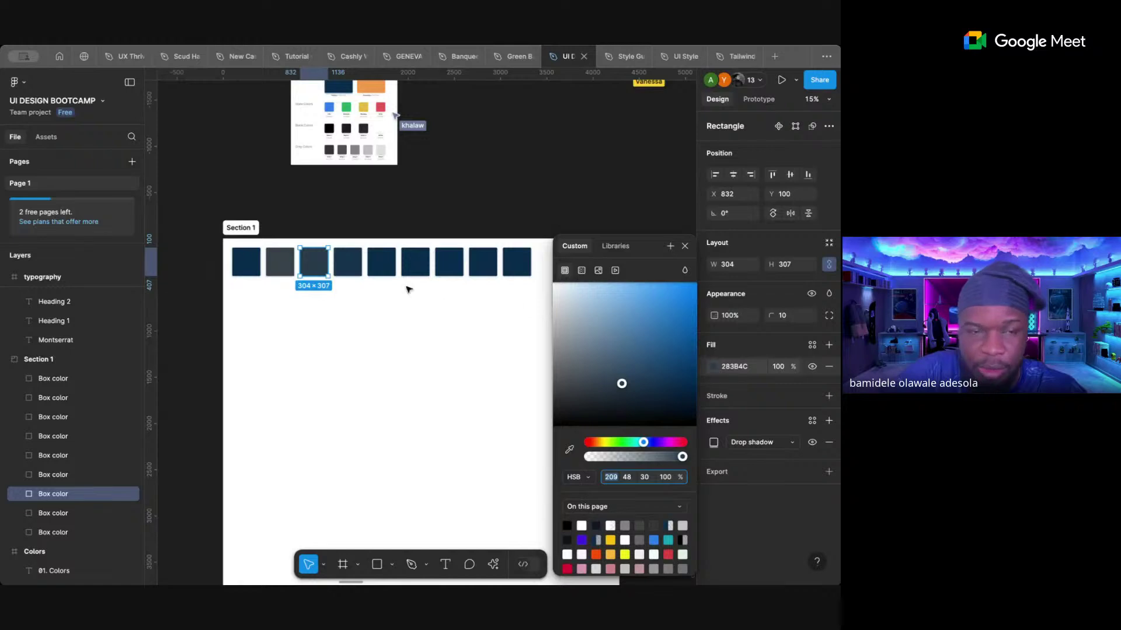
# - Set the first box's saturation to 8 and brightness to 100, giving pale EBF5FF
pyautogui.click(256, 263)
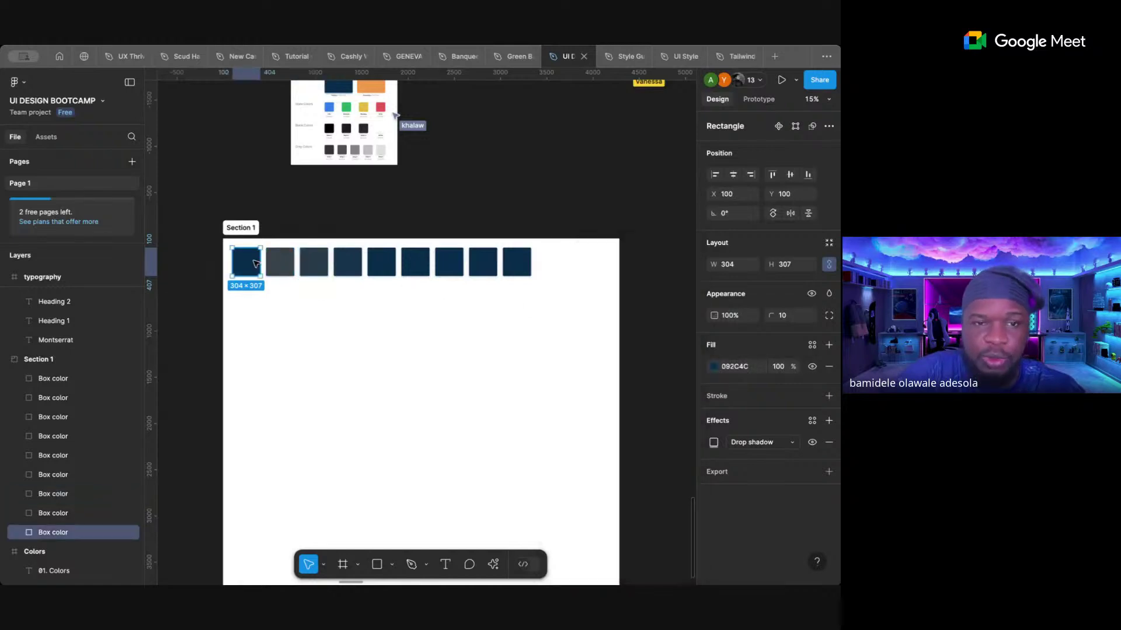
pyautogui.click(714, 366)
pyautogui.click(626, 478)
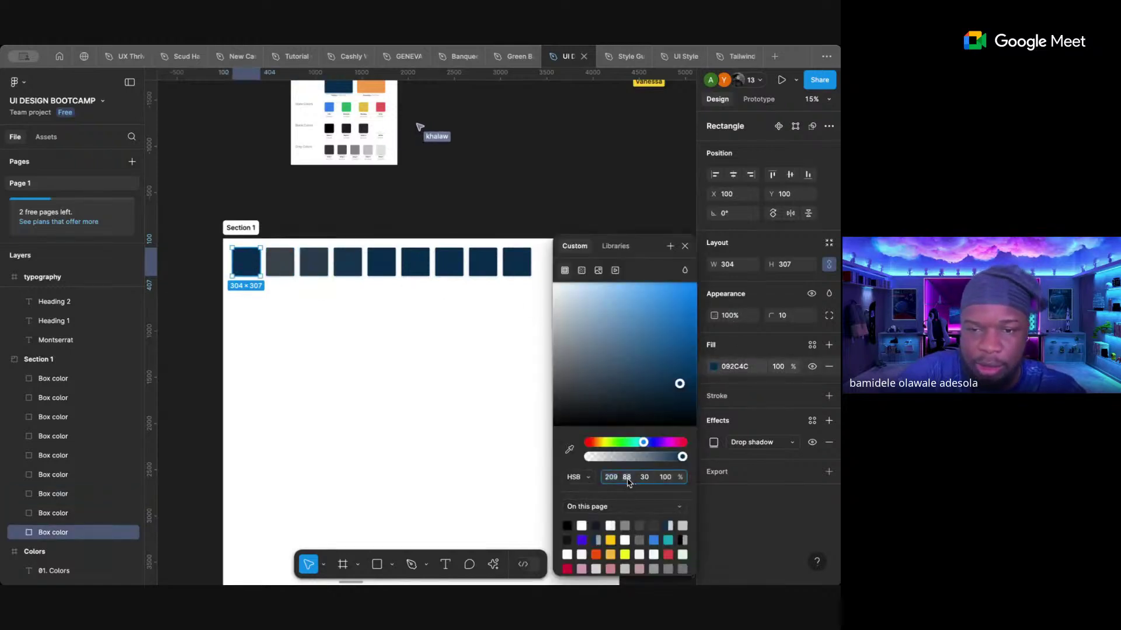
pyautogui.write('28')
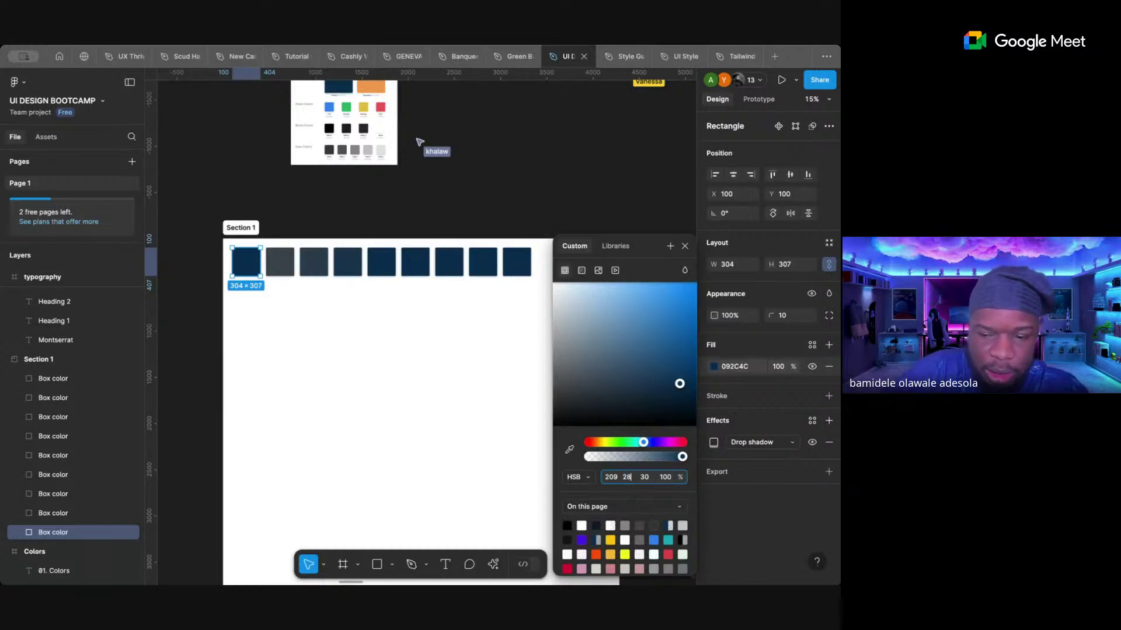
pyautogui.write('-20')
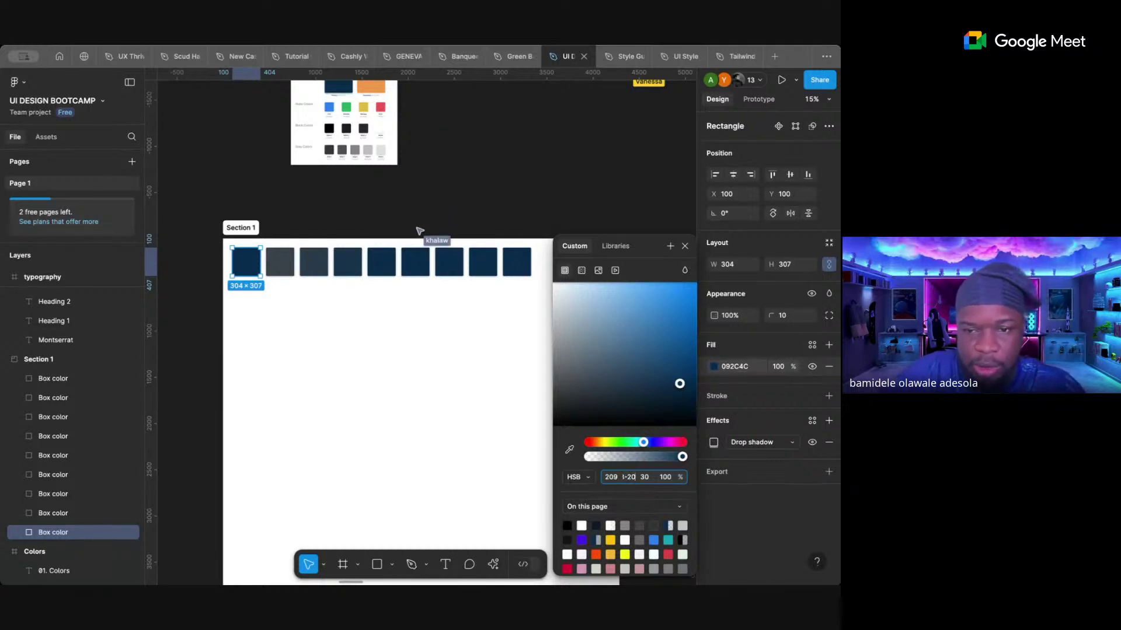
pyautogui.press('Return')
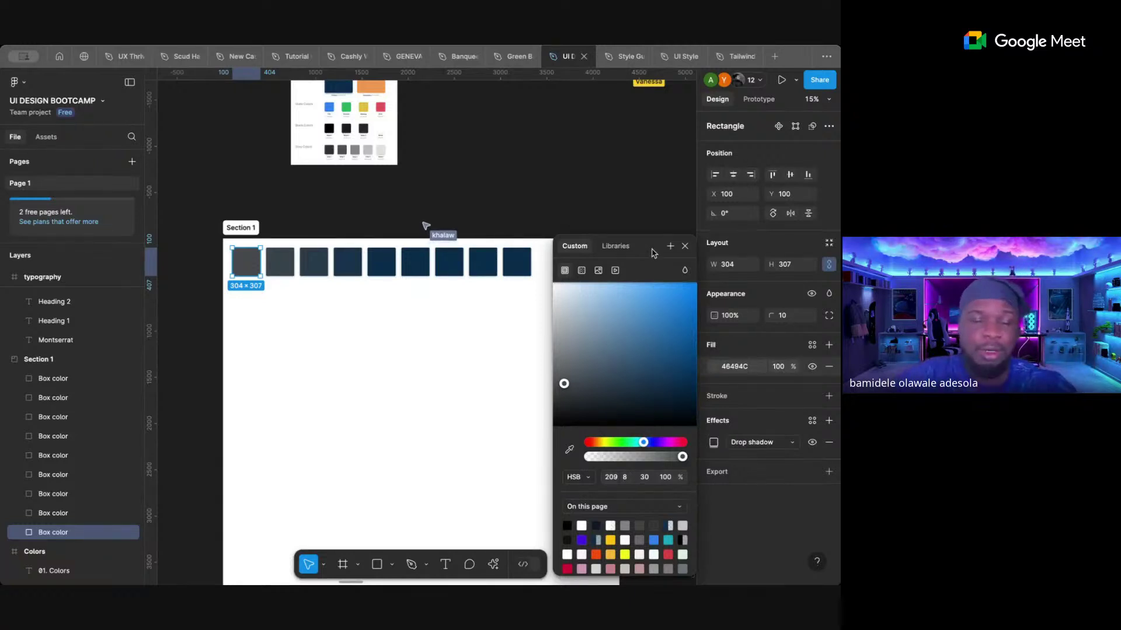
pyautogui.click(646, 478)
pyautogui.write('10')
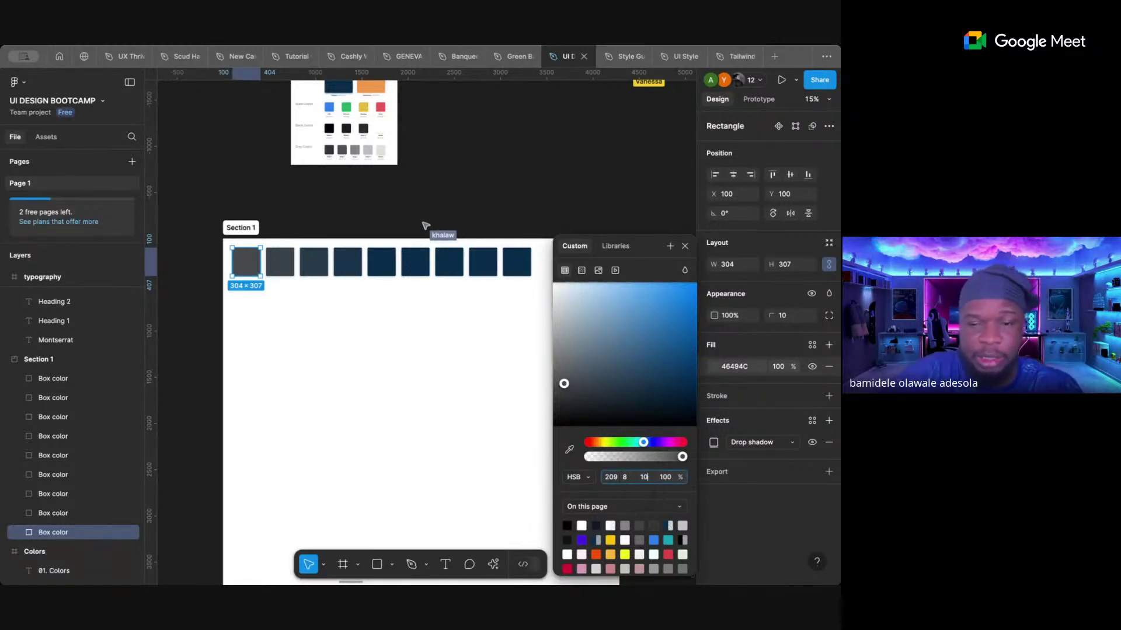
pyautogui.write('0')
pyautogui.press('Return')
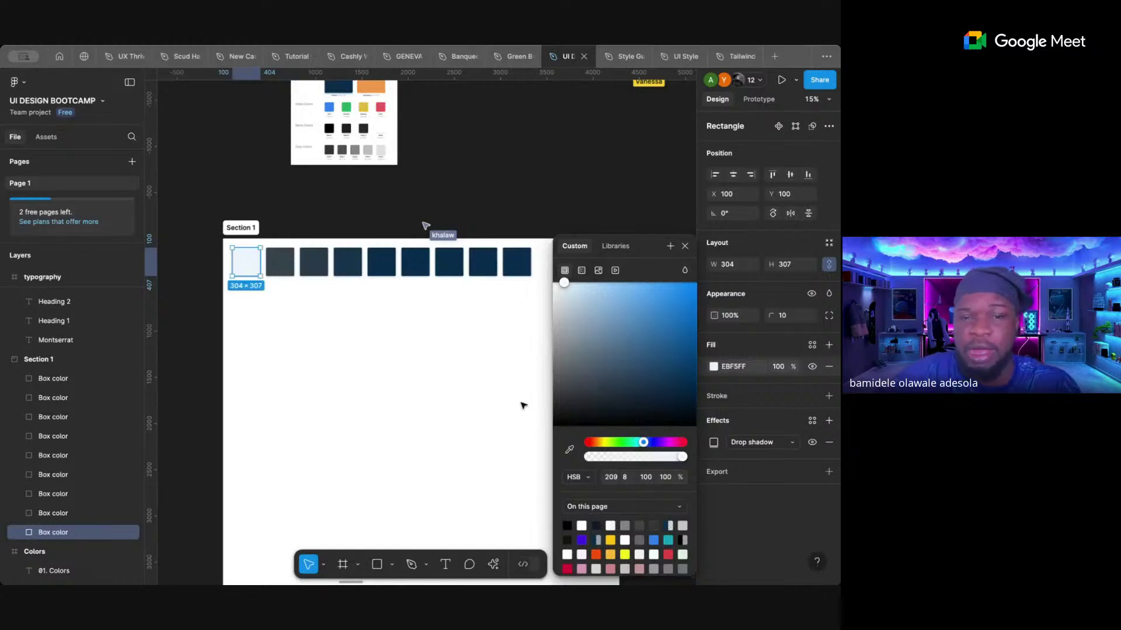
pyautogui.click(601, 163)
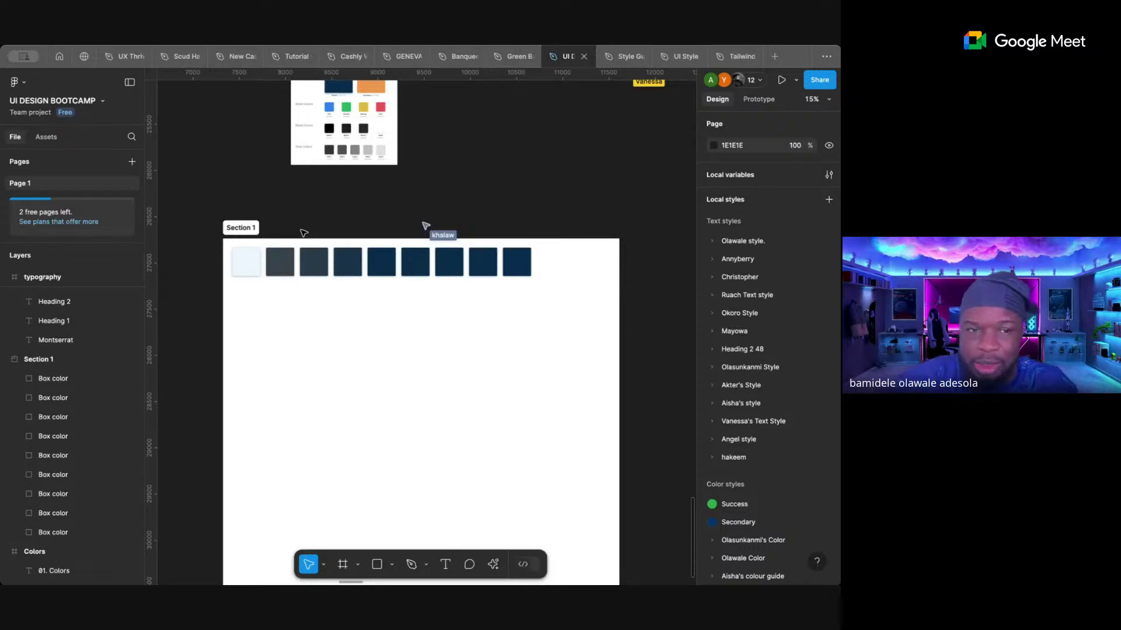
pyautogui.scroll(5, 260, 261)
pyautogui.click(257, 260)
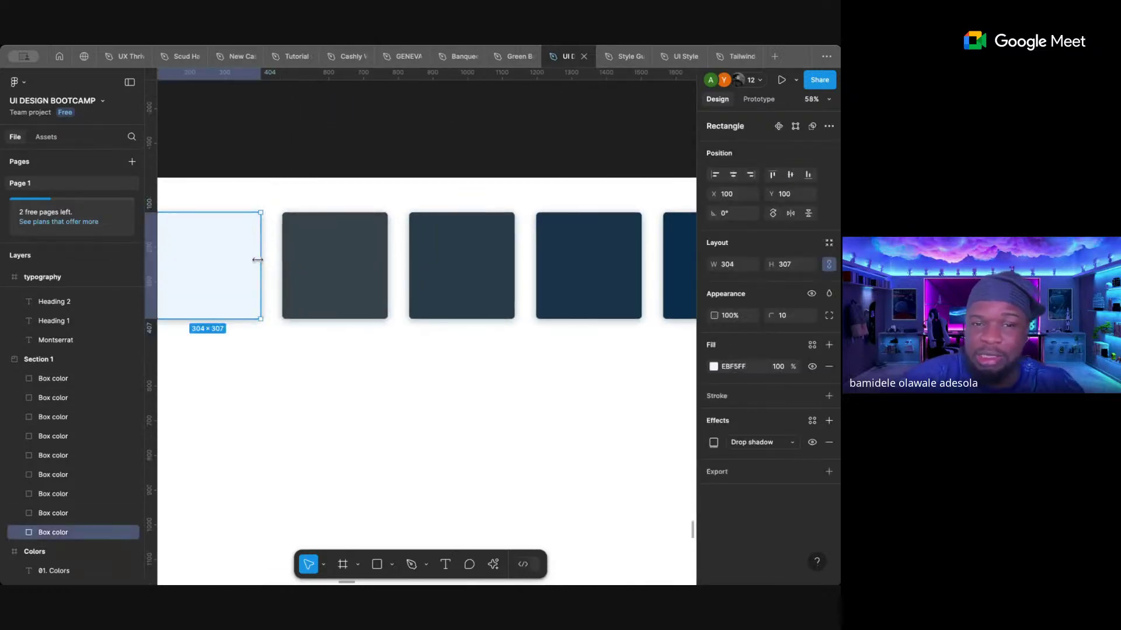
pyautogui.scroll(-4, 257, 259)
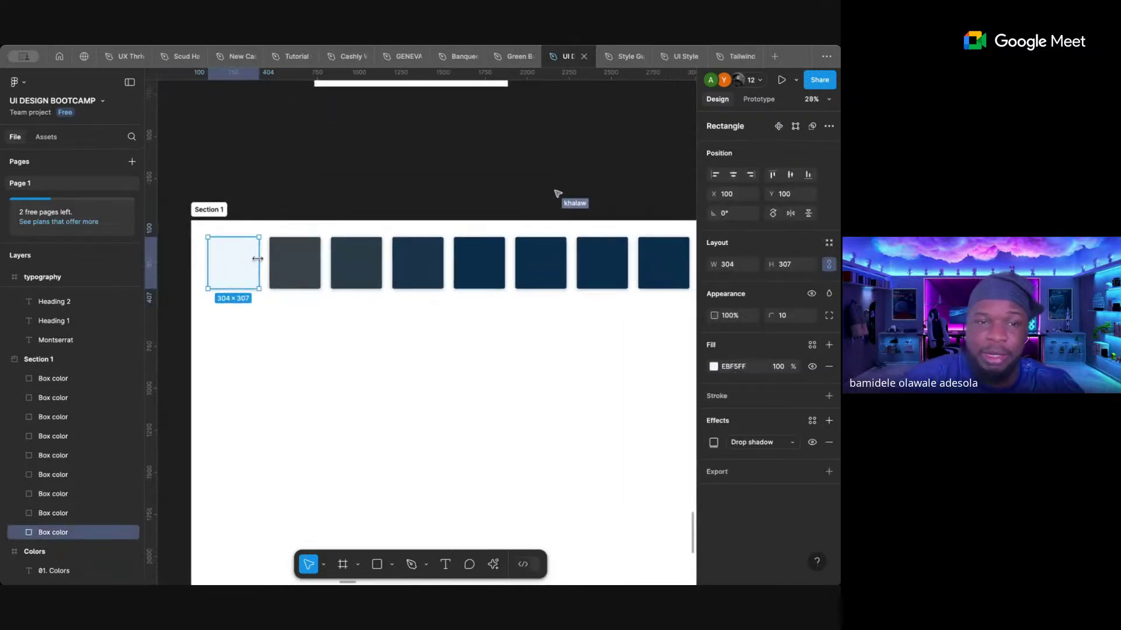
pyautogui.click(279, 207)
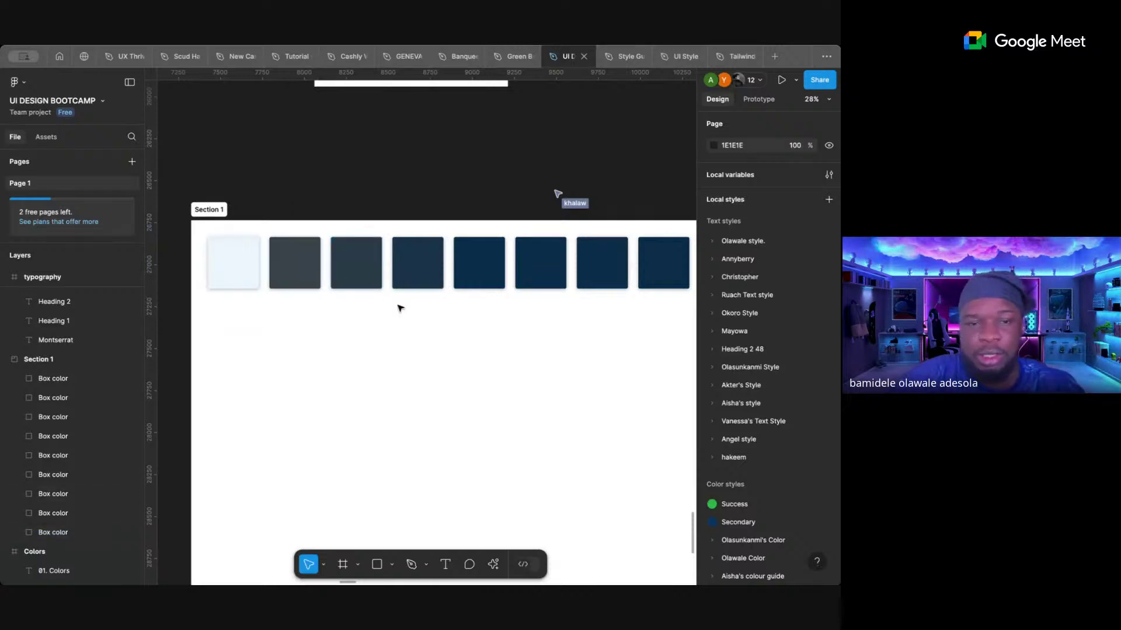
pyautogui.scroll(-1, 396, 304)
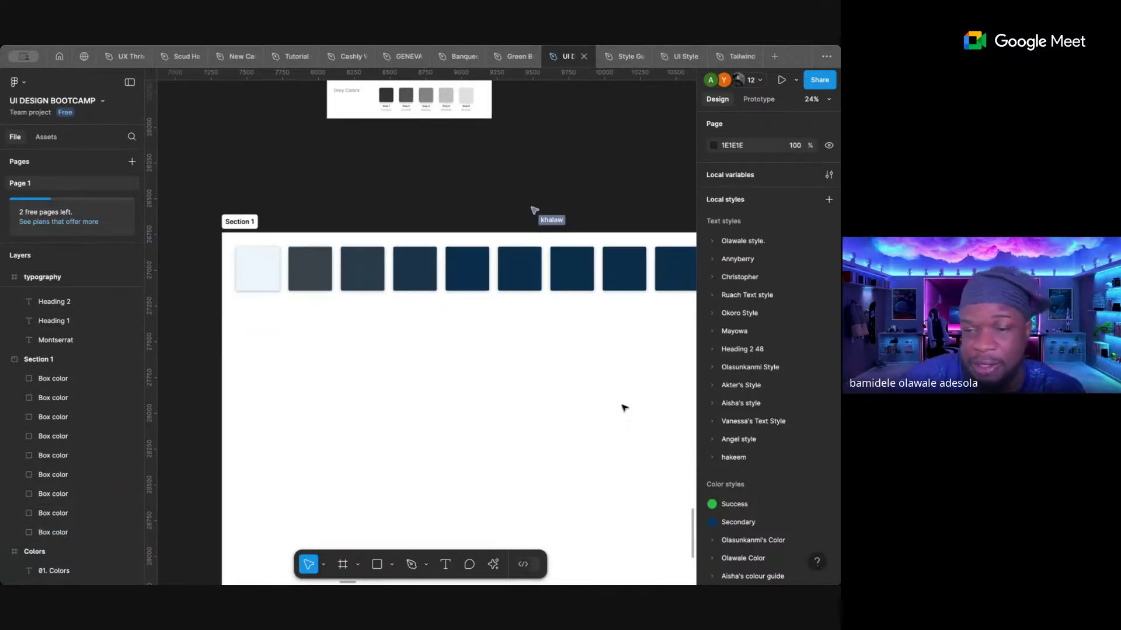
pyautogui.hscroll(3, 545, 359)
pyautogui.scroll(-1, 545, 359)
pyautogui.click(393, 265)
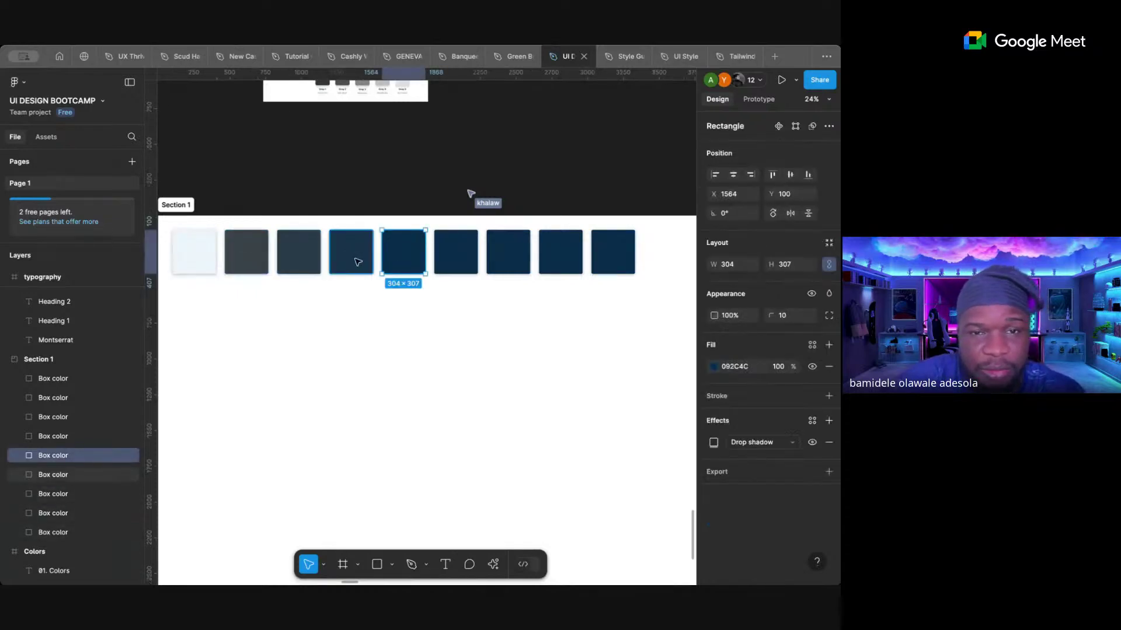
# - Darken the sixth box's brightness to a near-black navy 030F1A
pyautogui.click(456, 253)
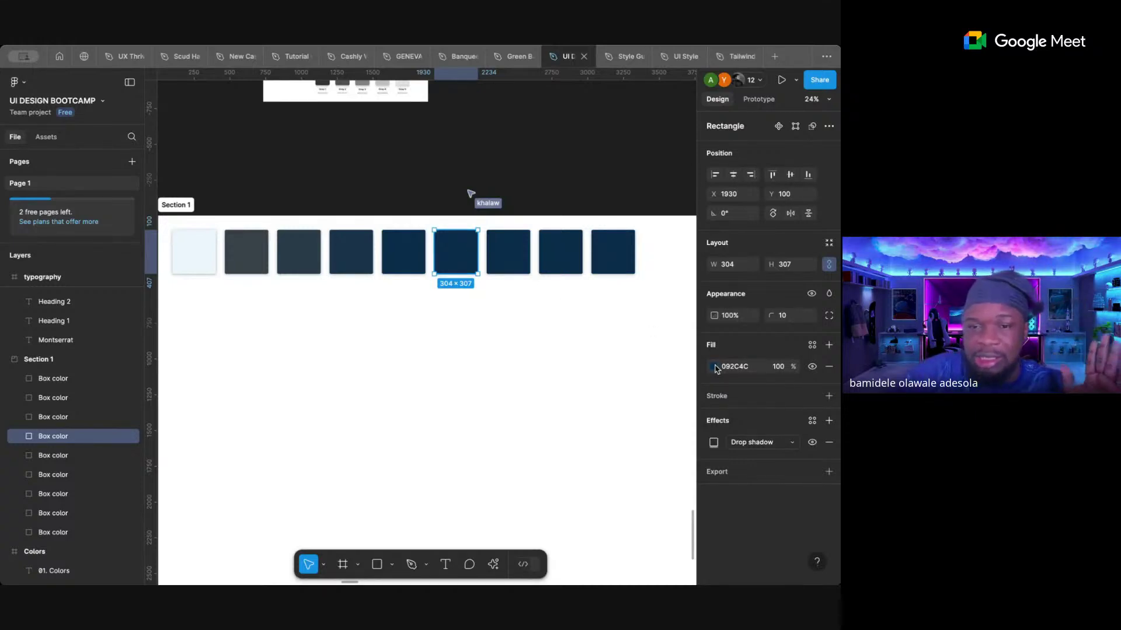
pyautogui.click(714, 366)
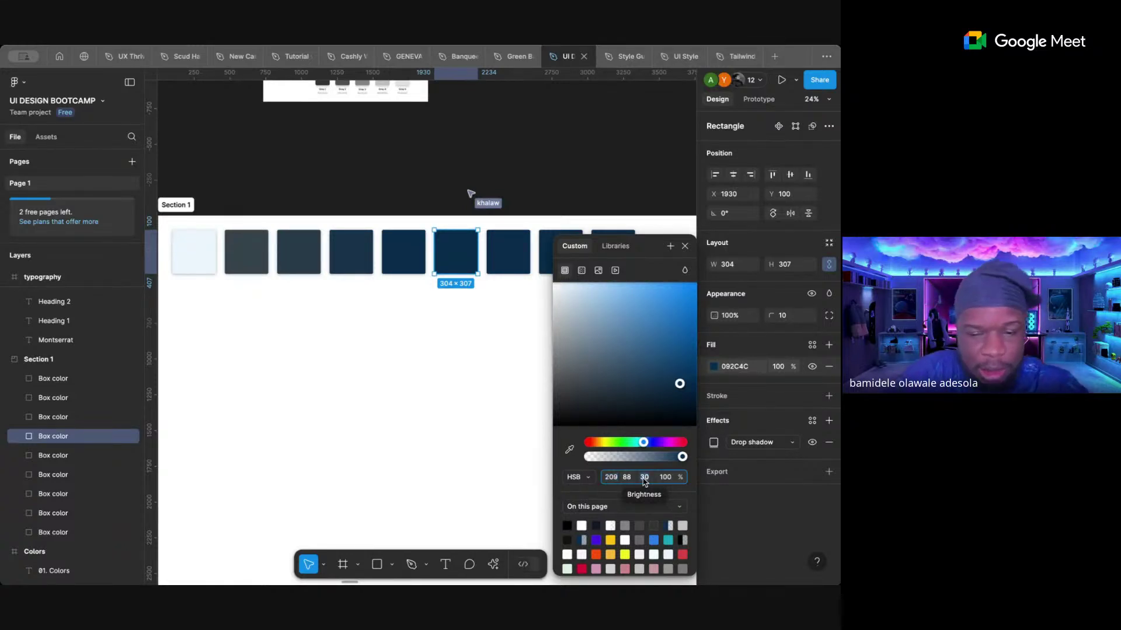
pyautogui.write('30')
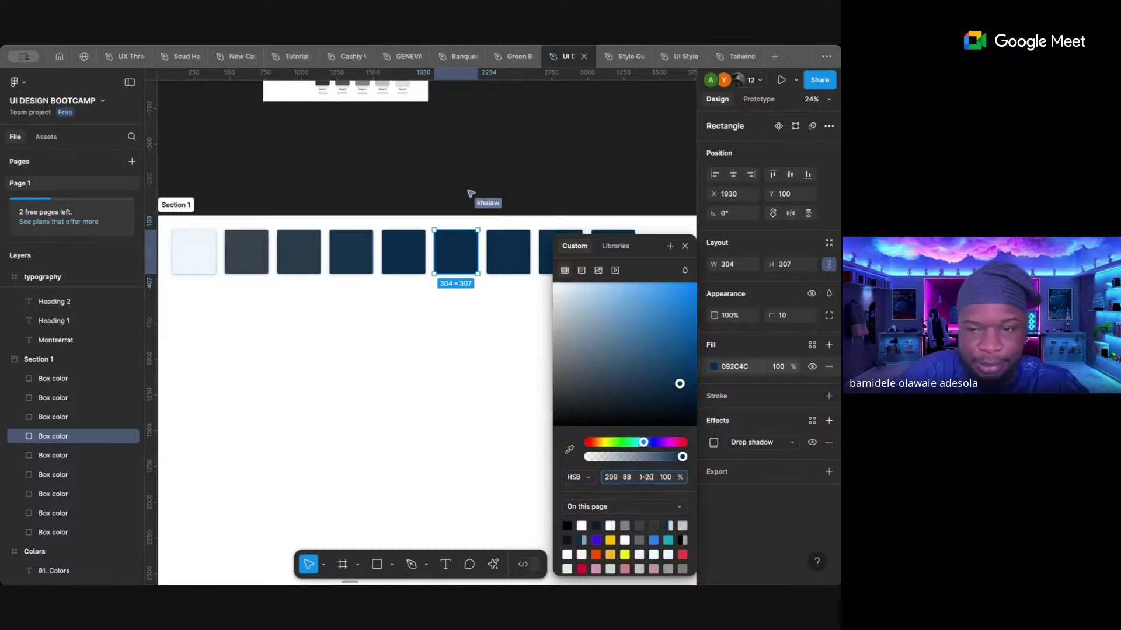
pyautogui.press('Return')
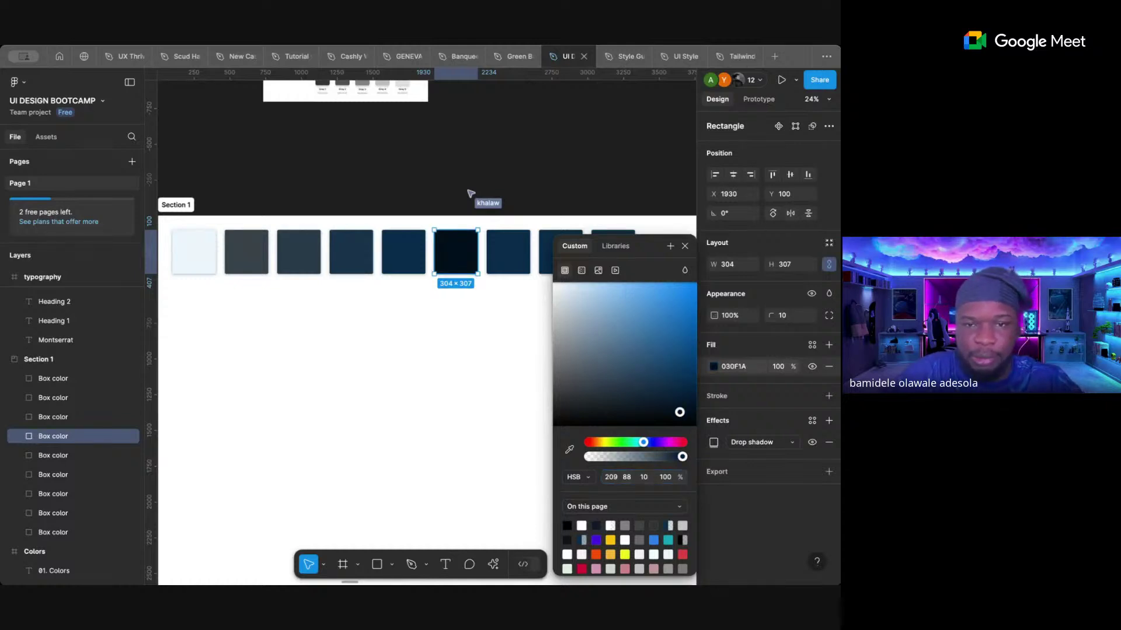
# - Turn the seventh and eighth boxes black by setting HSB brightness to 0
pyautogui.click(510, 258)
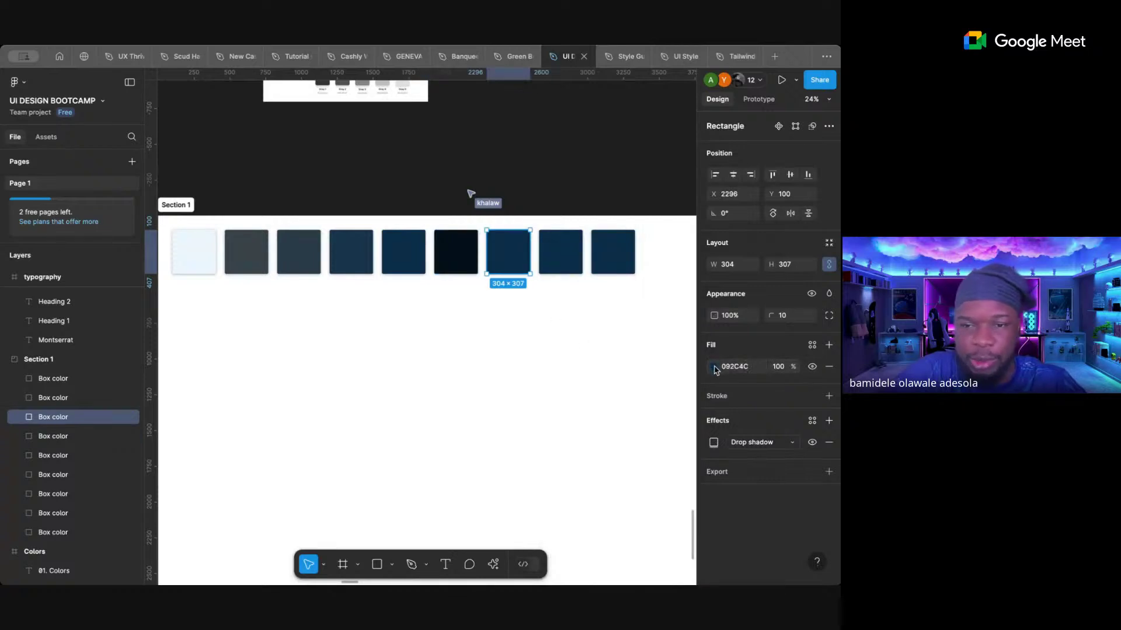
pyautogui.click(714, 367)
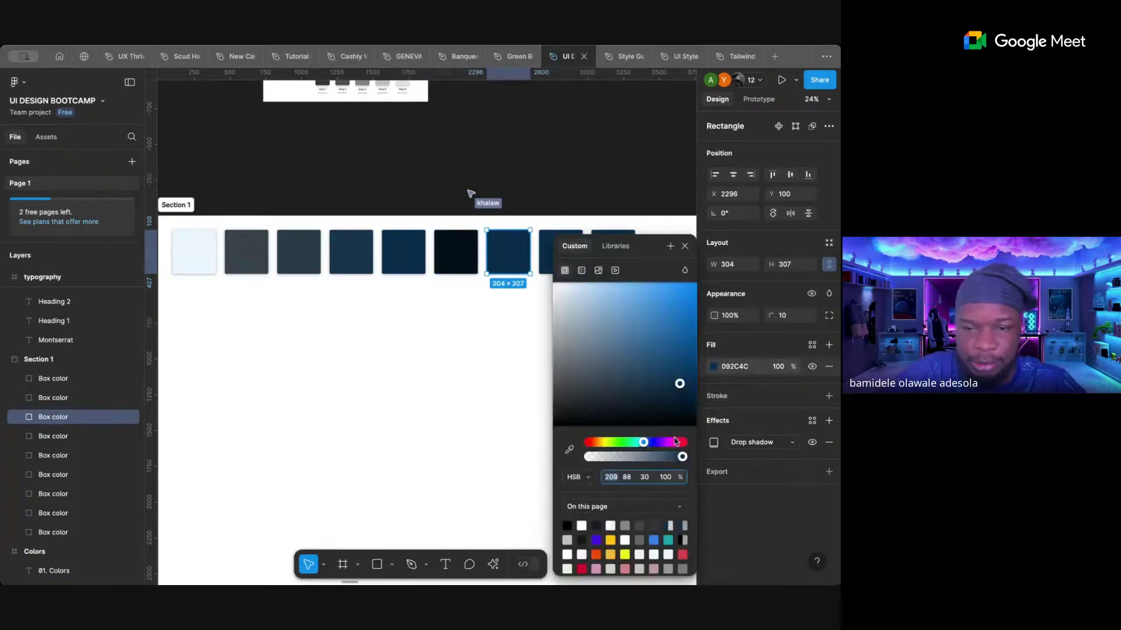
pyautogui.click(645, 478)
pyautogui.write('-20')
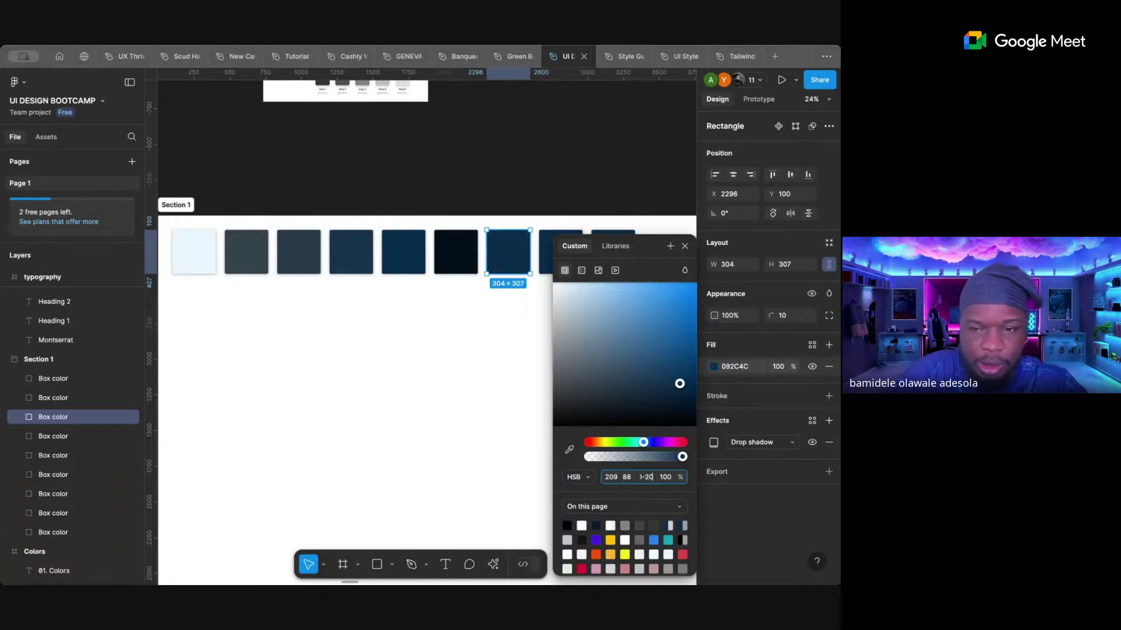
pyautogui.press('Return')
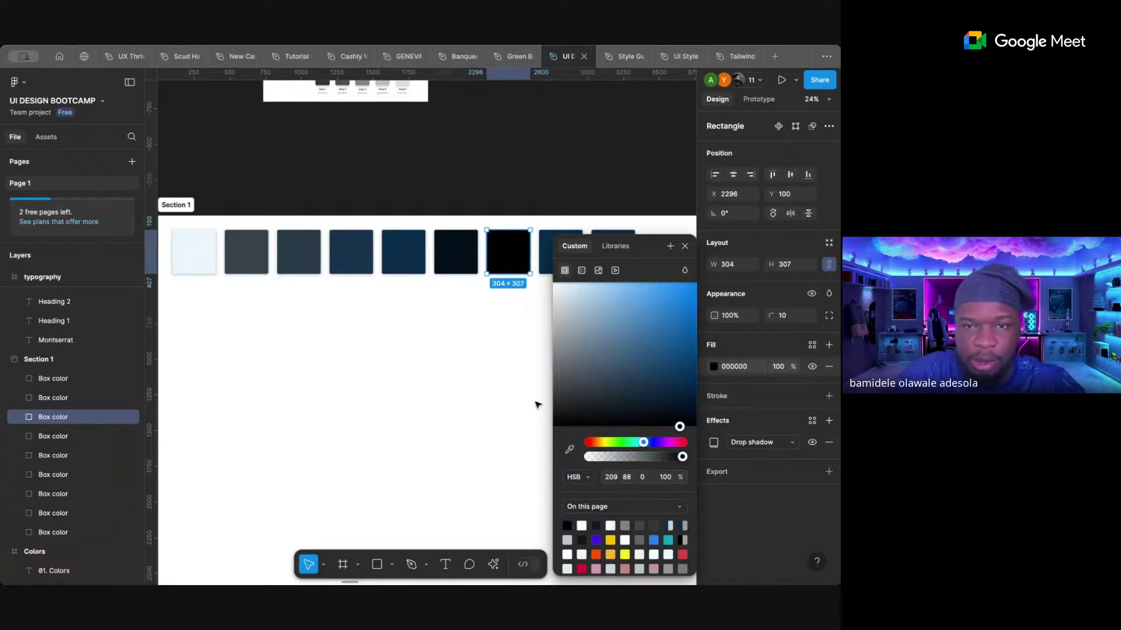
pyautogui.click(545, 267)
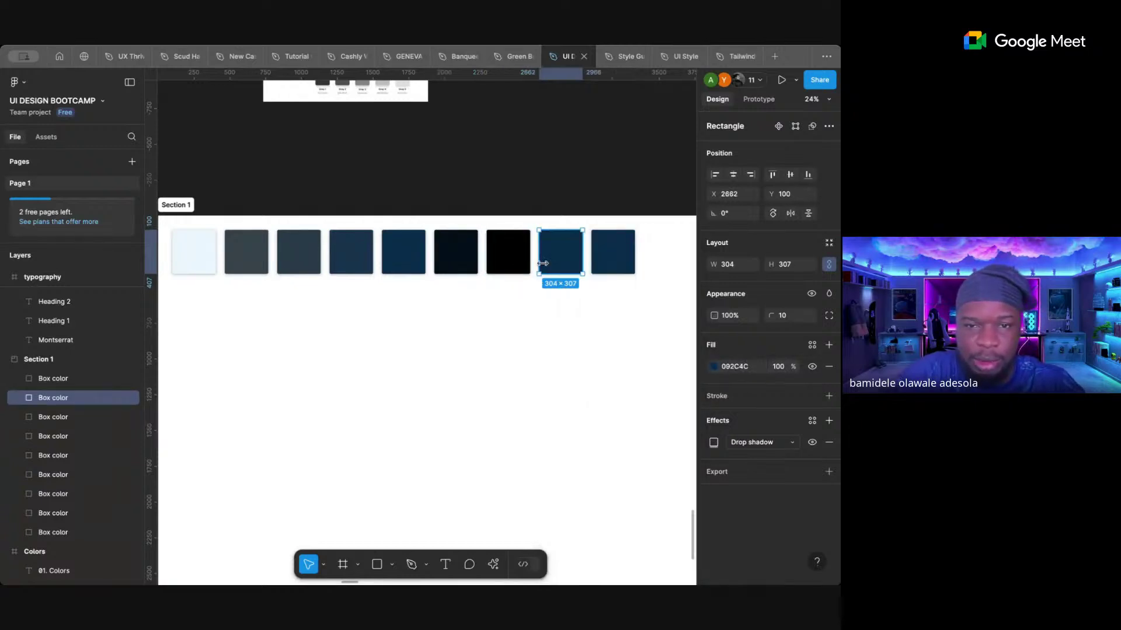
pyautogui.click(714, 368)
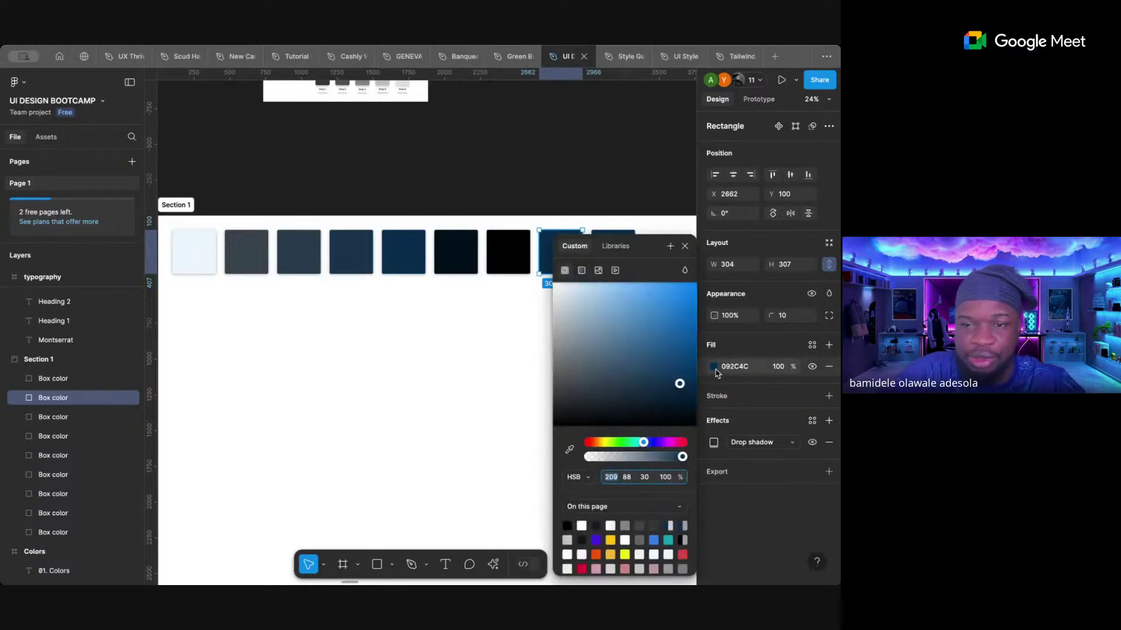
pyautogui.click(644, 477)
pyautogui.write('0')
pyautogui.press('Return')
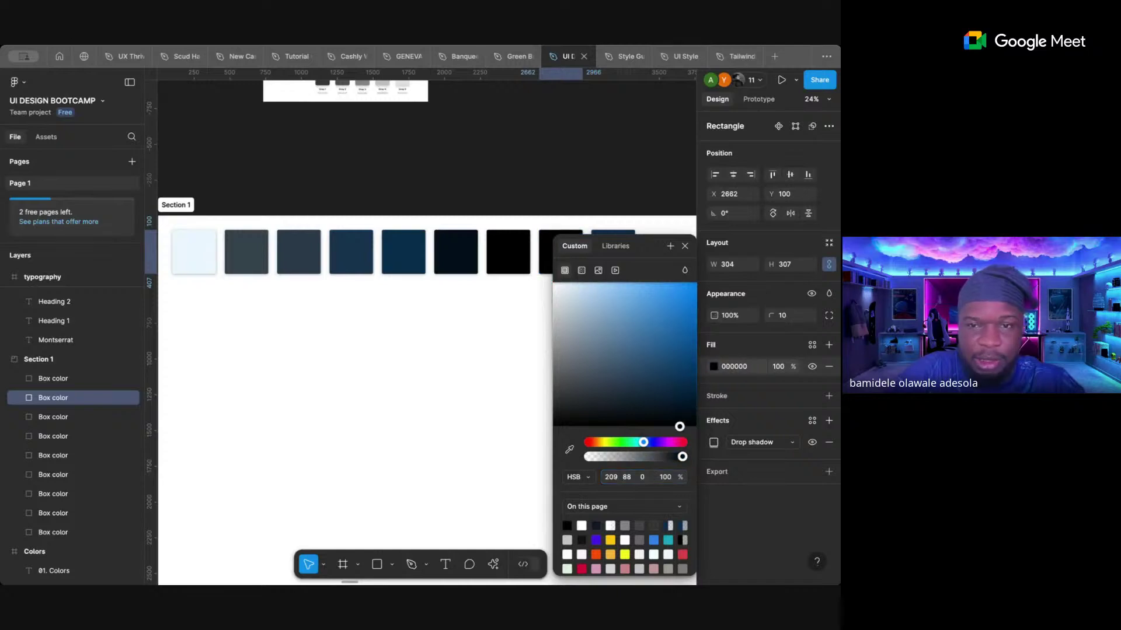
pyautogui.click(537, 346)
# - Set the ninth box's brightness to 0, filling it black 000000
pyautogui.click(613, 251)
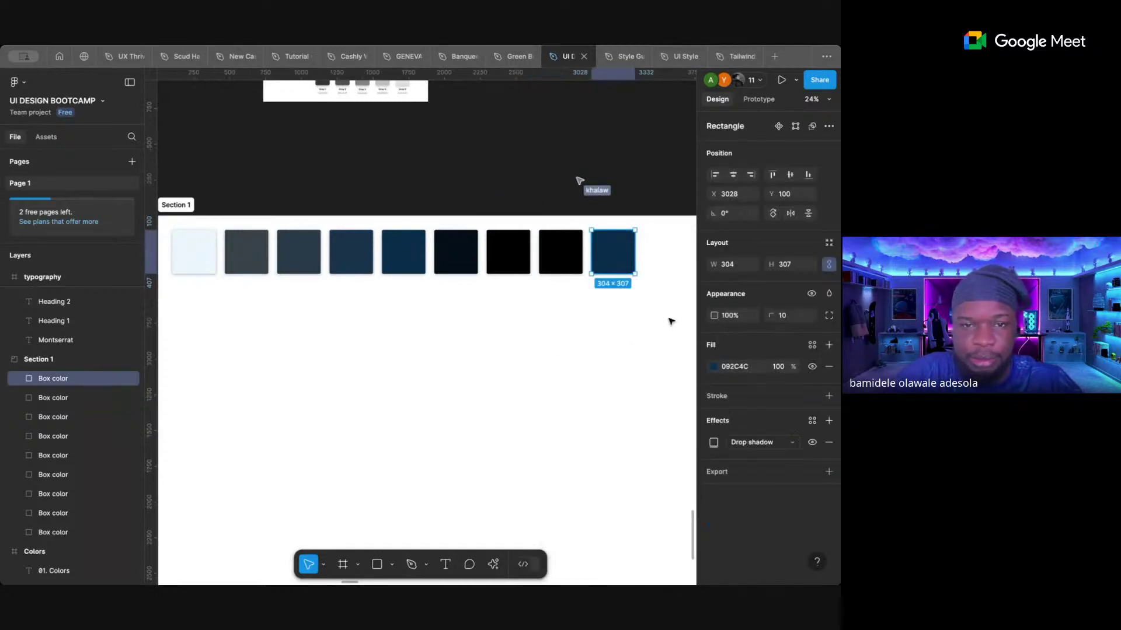
pyautogui.click(714, 366)
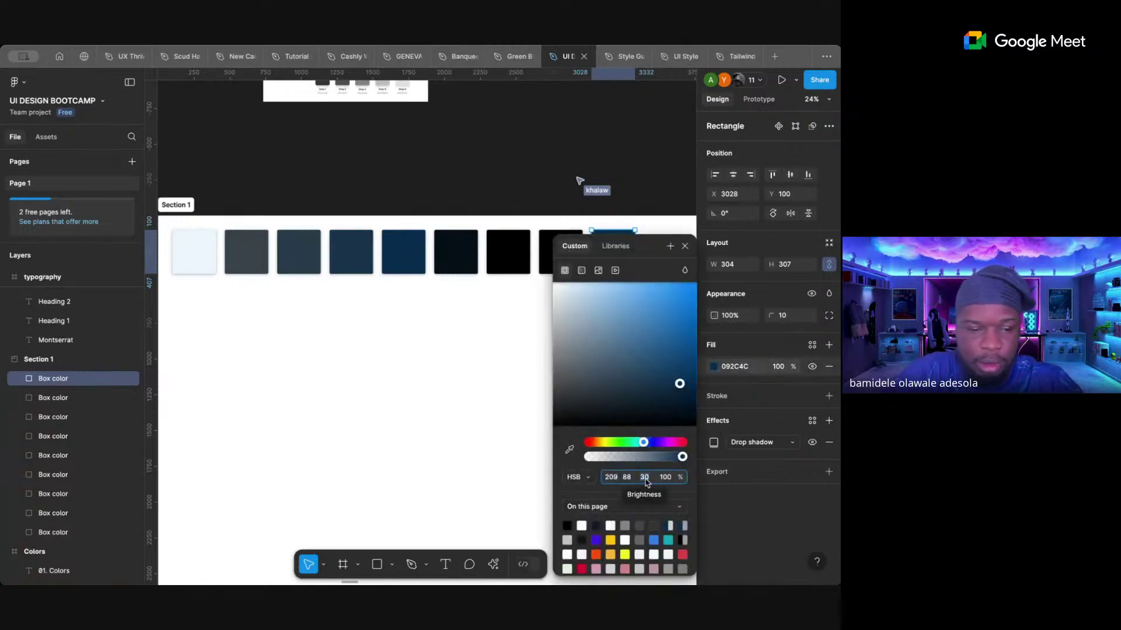
pyautogui.click(645, 477)
pyautogui.write('0')
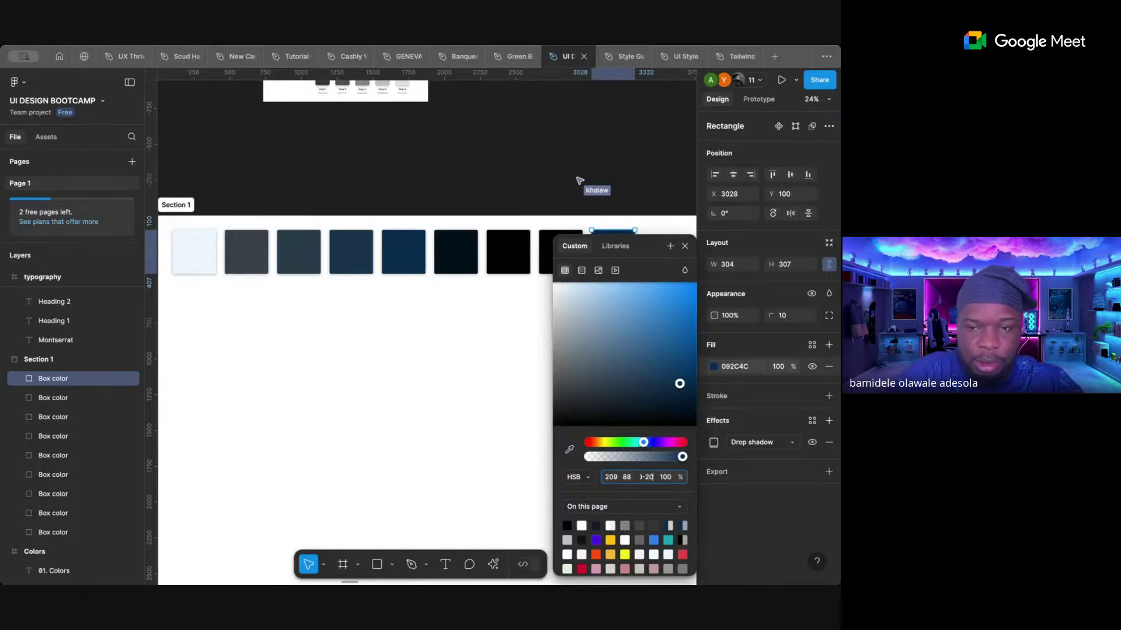
pyautogui.press('Return')
pyautogui.click(685, 245)
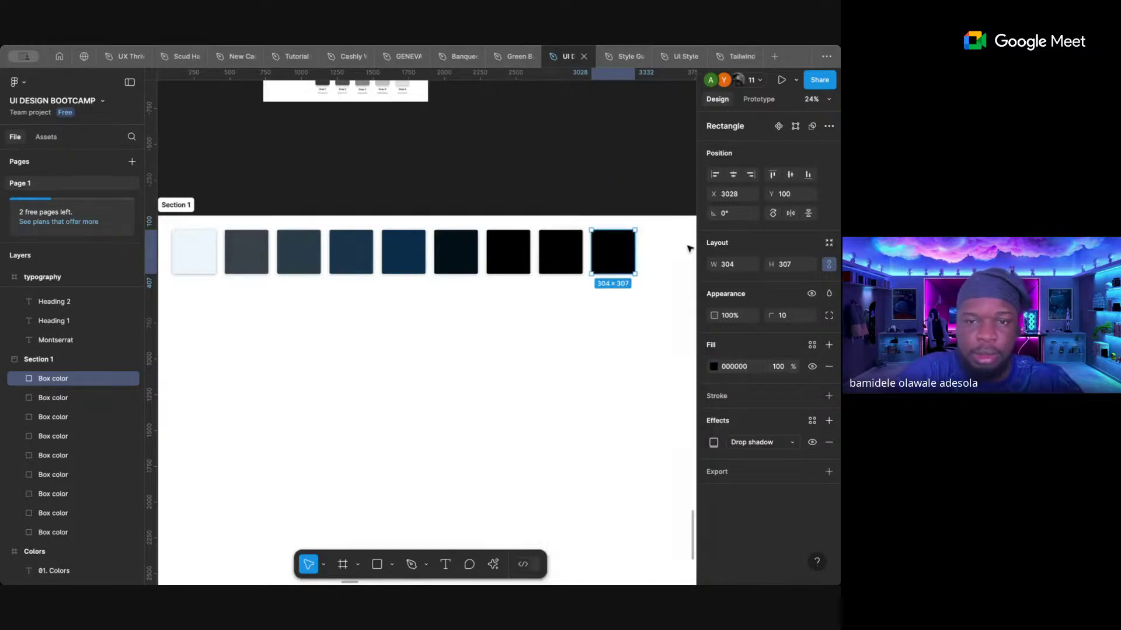
pyautogui.click(606, 168)
pyautogui.scroll(-3, 552, 288)
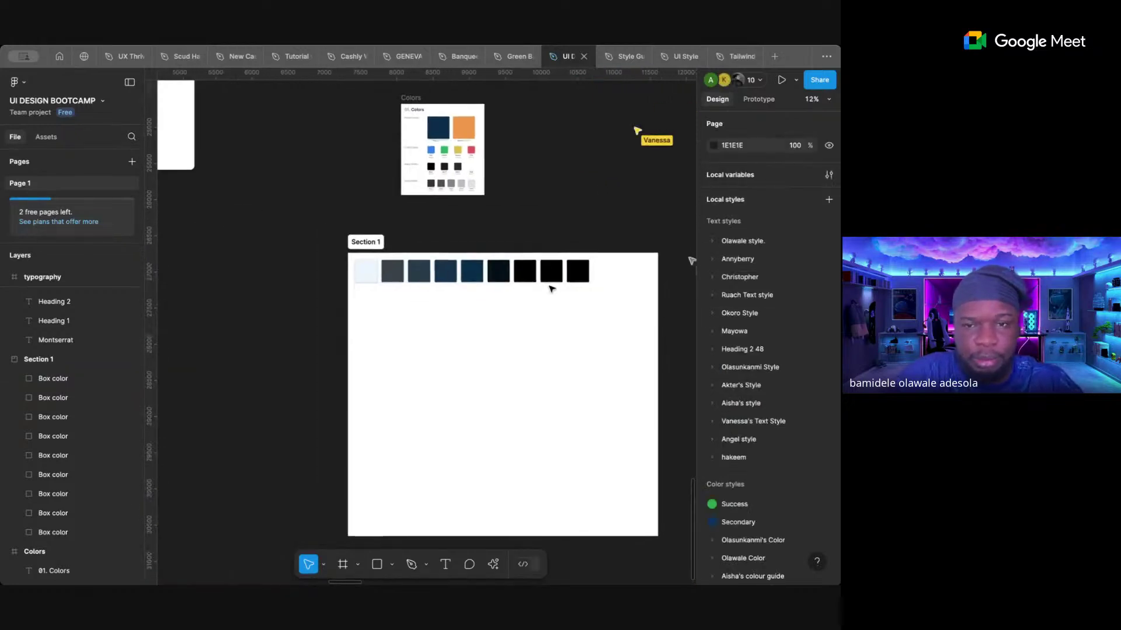
# - Copy the orange Secondary swatch from the Colors board into Section 1 below the blue row
pyautogui.scroll(2, 552, 287)
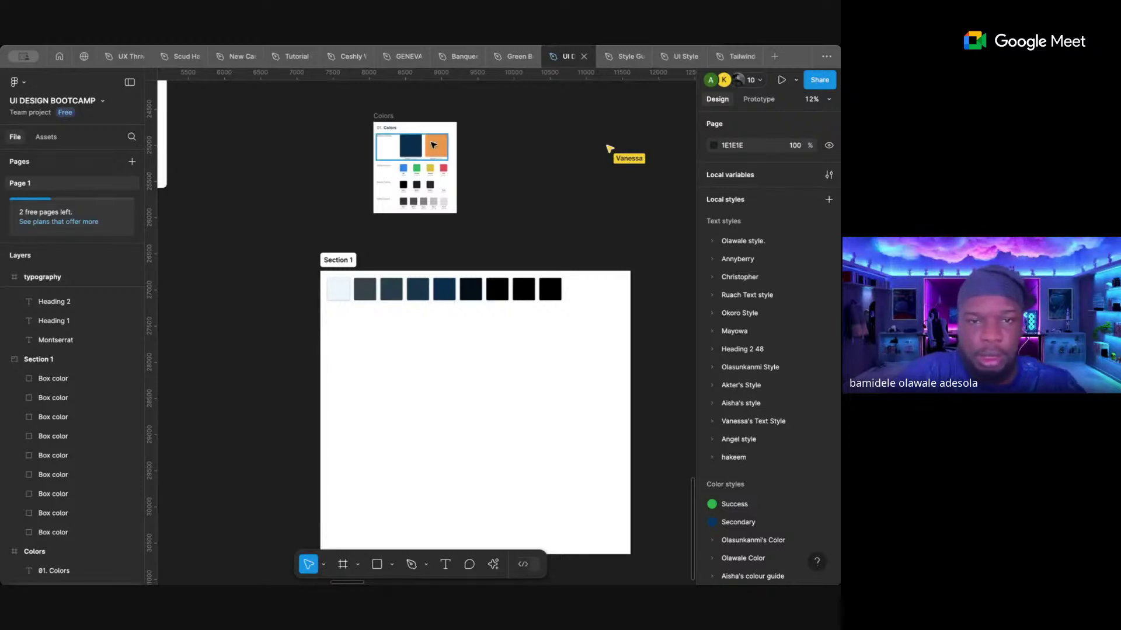
pyautogui.click(433, 145)
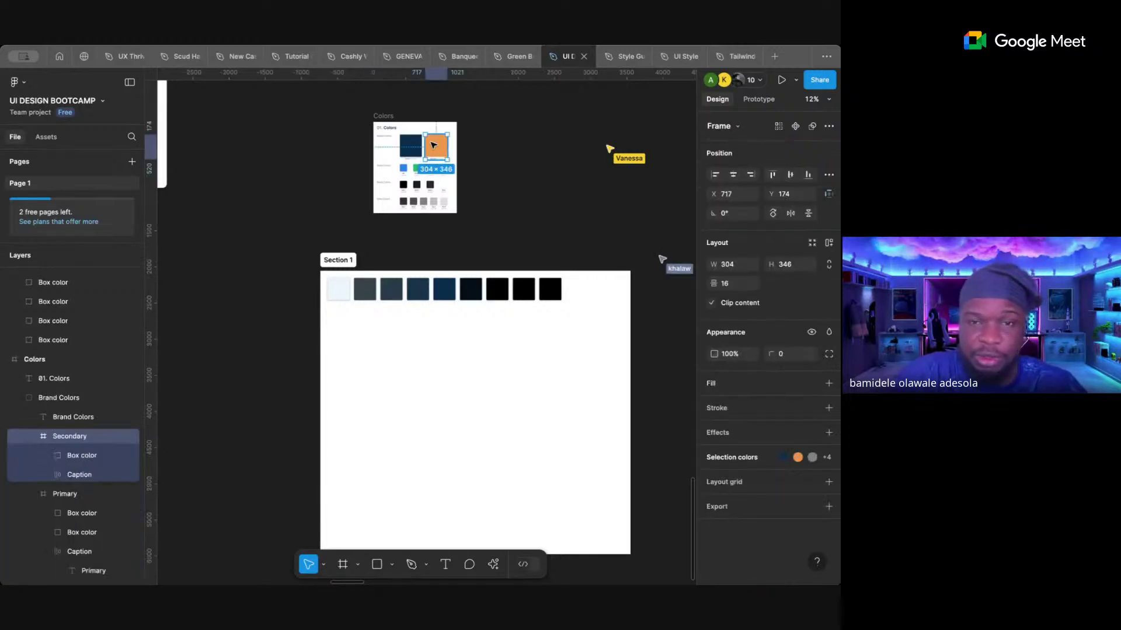
pyautogui.moveTo(433, 145); pyautogui.dragTo(422, 352)
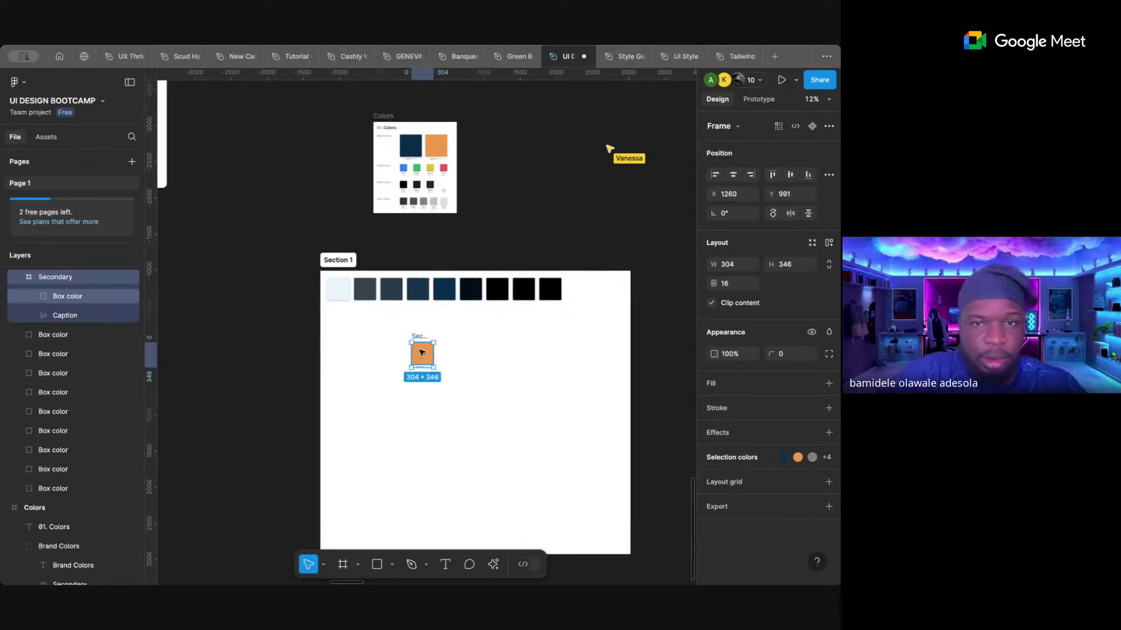
pyautogui.scroll(5, 422, 352)
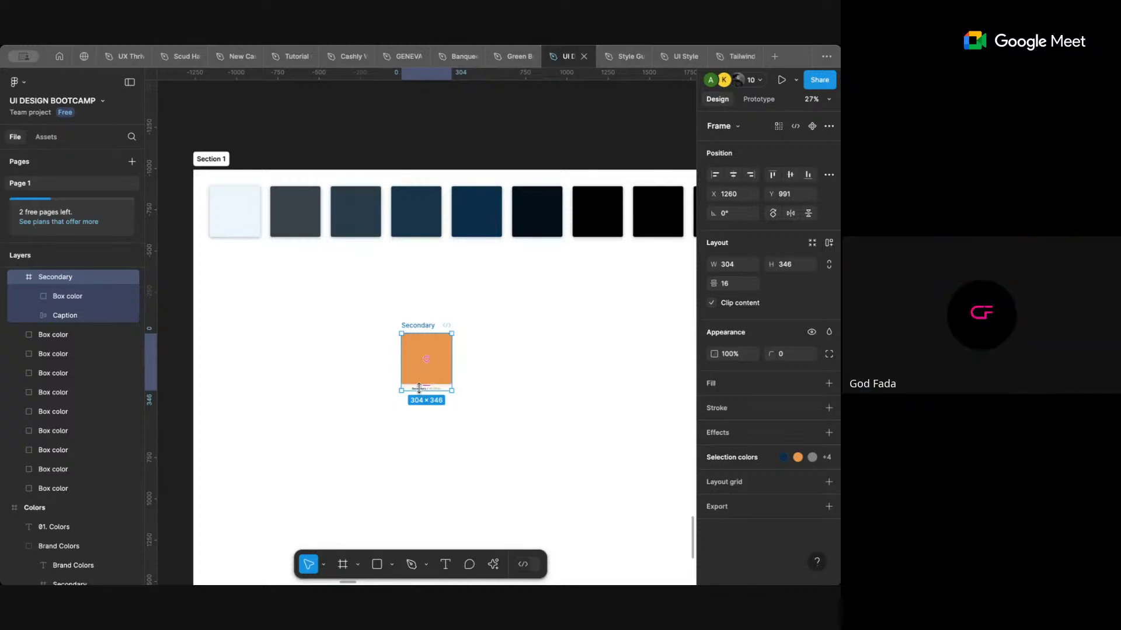
pyautogui.click(485, 325)
pyautogui.click(428, 325)
# - Ungroup the swatch copy, move the orange box up and delete its caption
pyautogui.rightClick(419, 366)
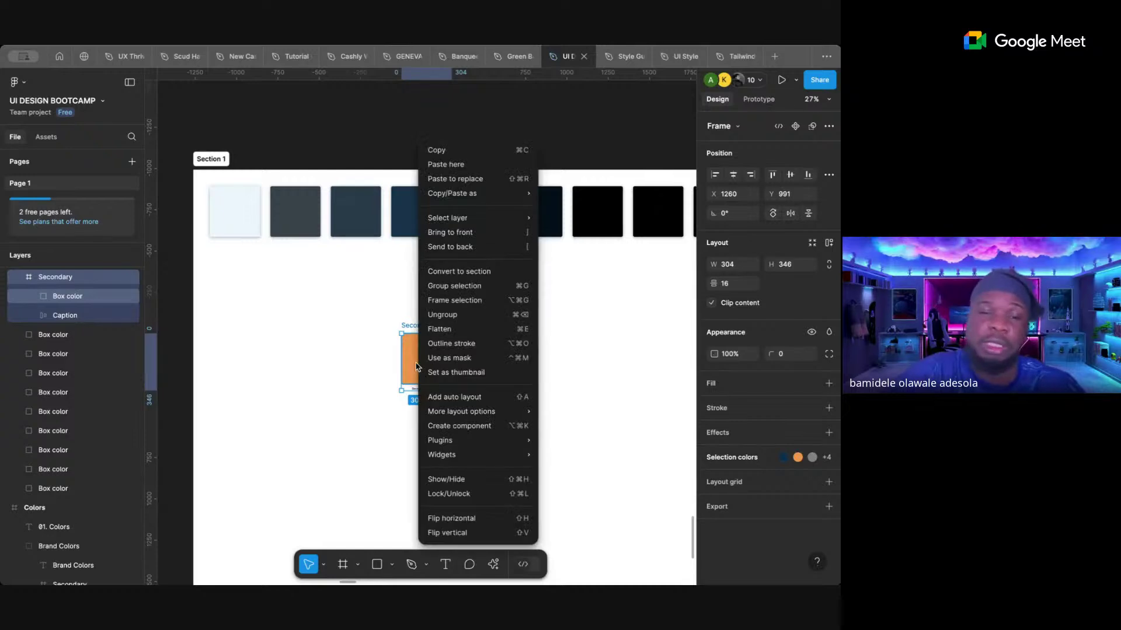
pyautogui.click(451, 316)
pyautogui.click(492, 355)
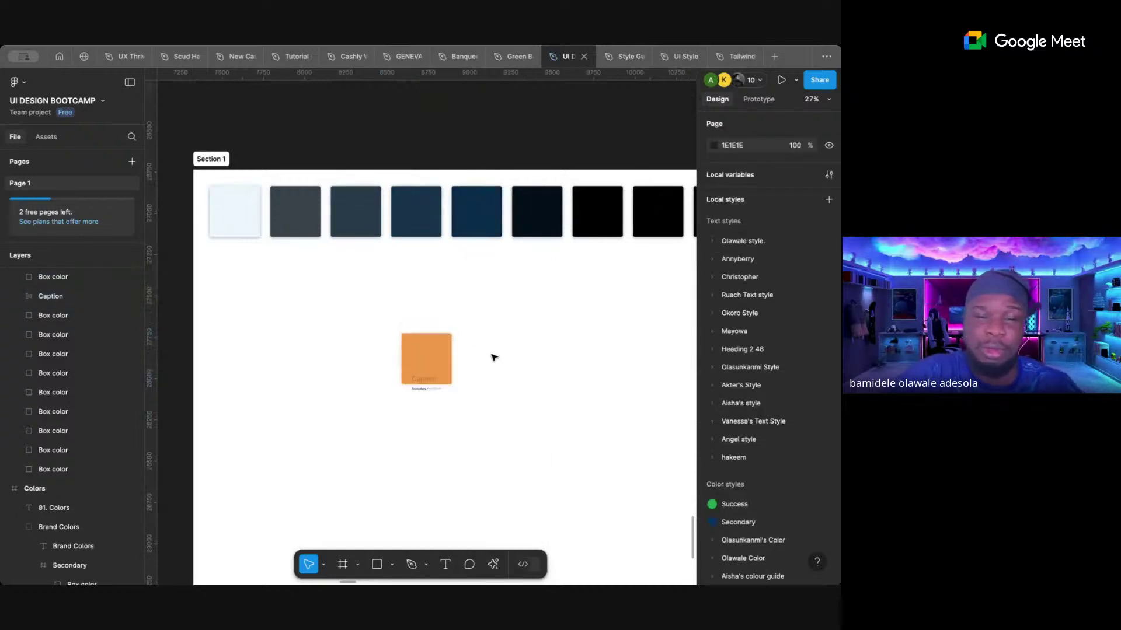
pyautogui.click(434, 391)
pyautogui.click(450, 393)
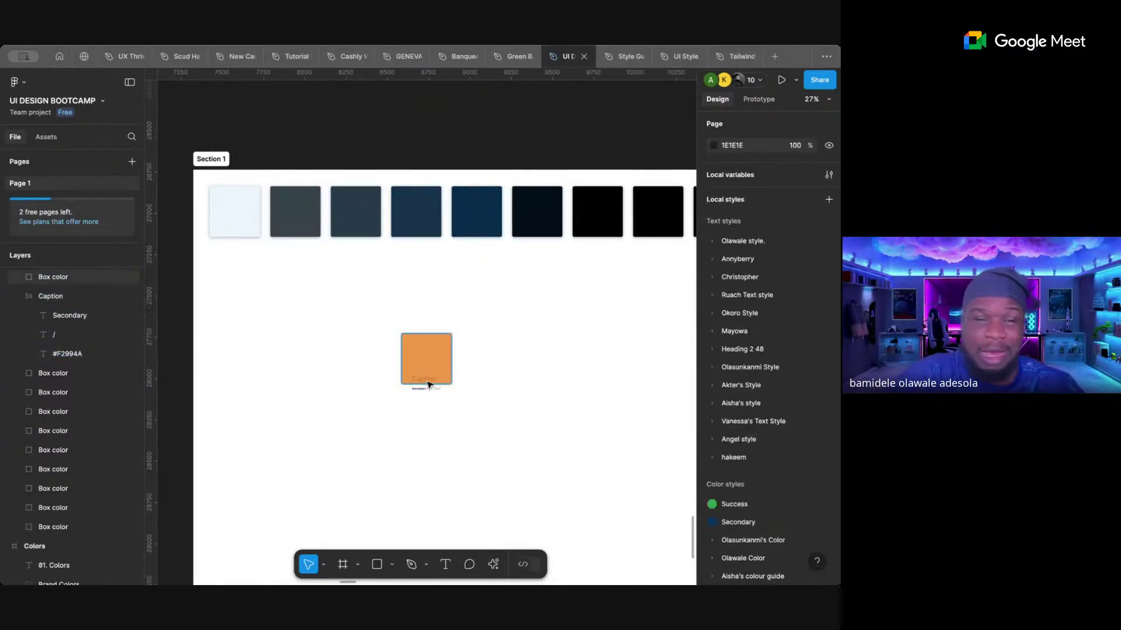
pyautogui.moveTo(427, 354); pyautogui.dragTo(429, 320)
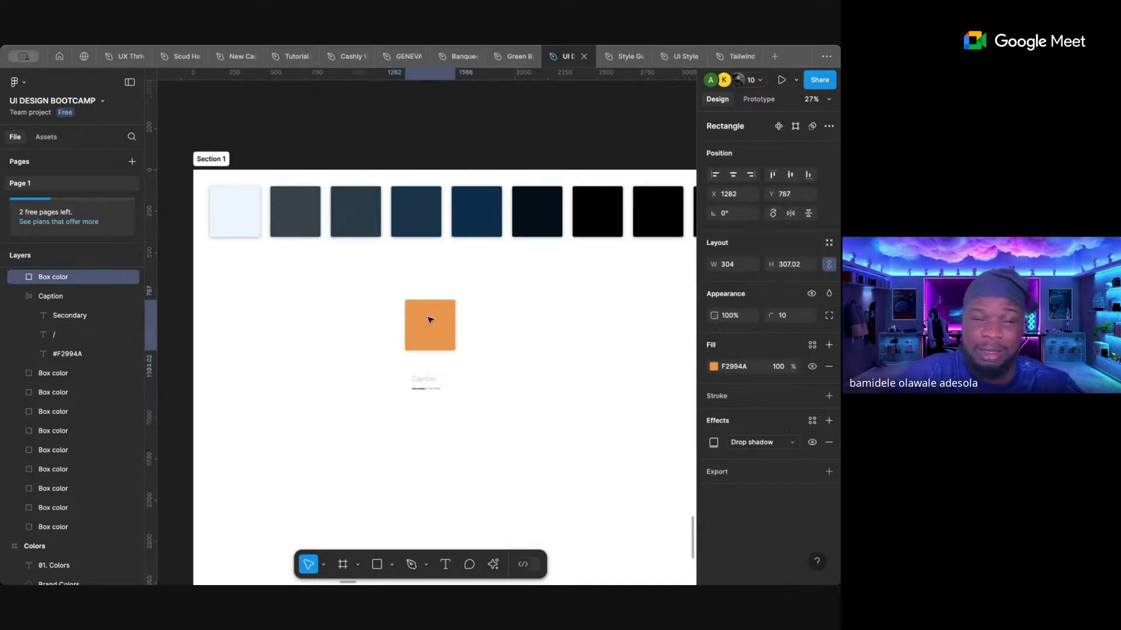
pyautogui.click(428, 380)
pyautogui.press('Delete')
pyautogui.scroll(-5, 516, 327)
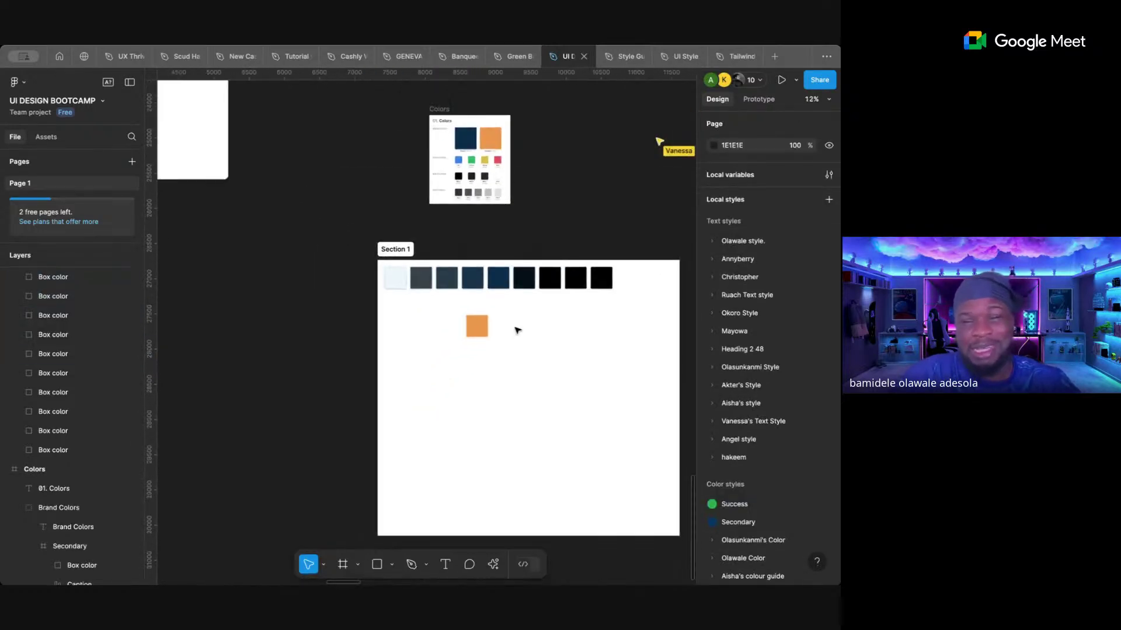
pyautogui.hscroll(2, 516, 328)
pyautogui.hscroll(1, 517, 331)
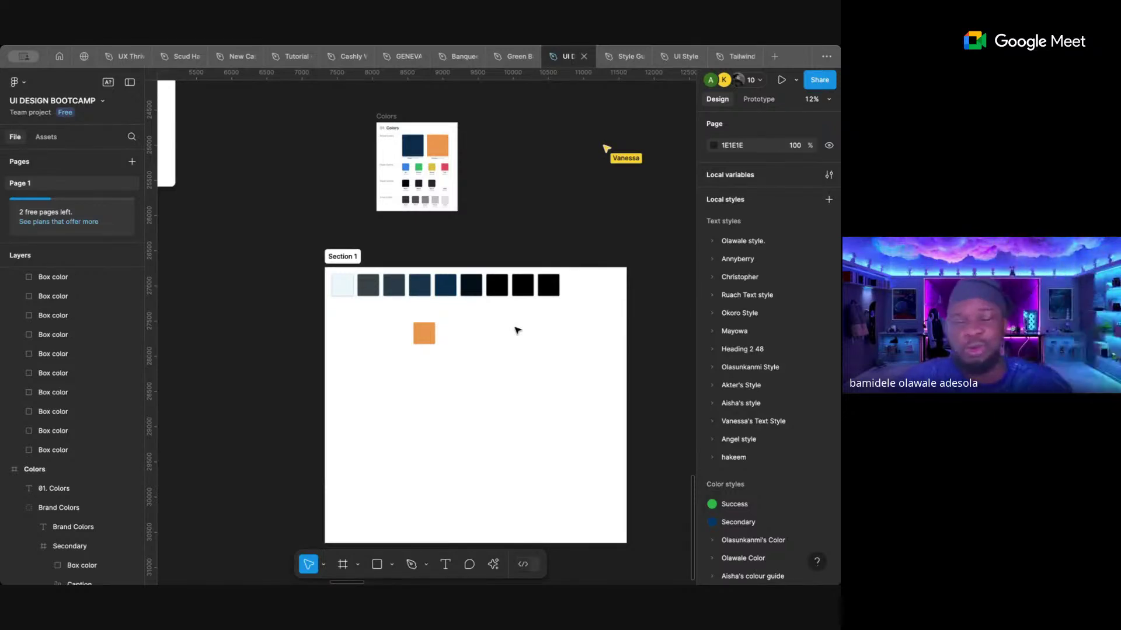
# - Position the orange square in Section 1's second row
pyautogui.click(418, 339)
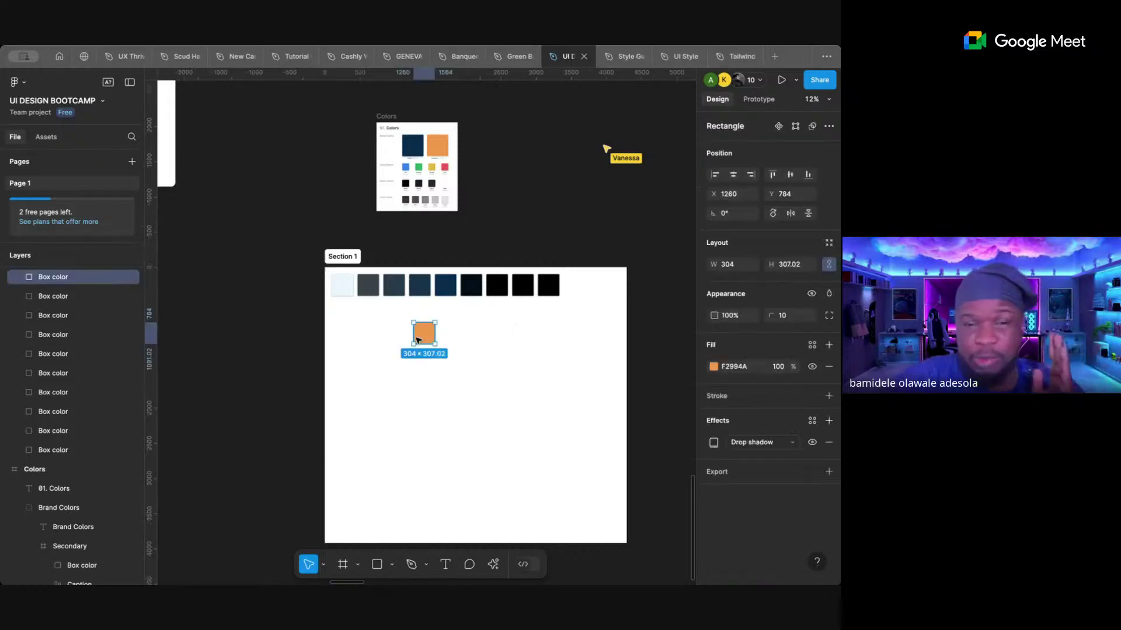
pyautogui.scroll(3, 418, 340)
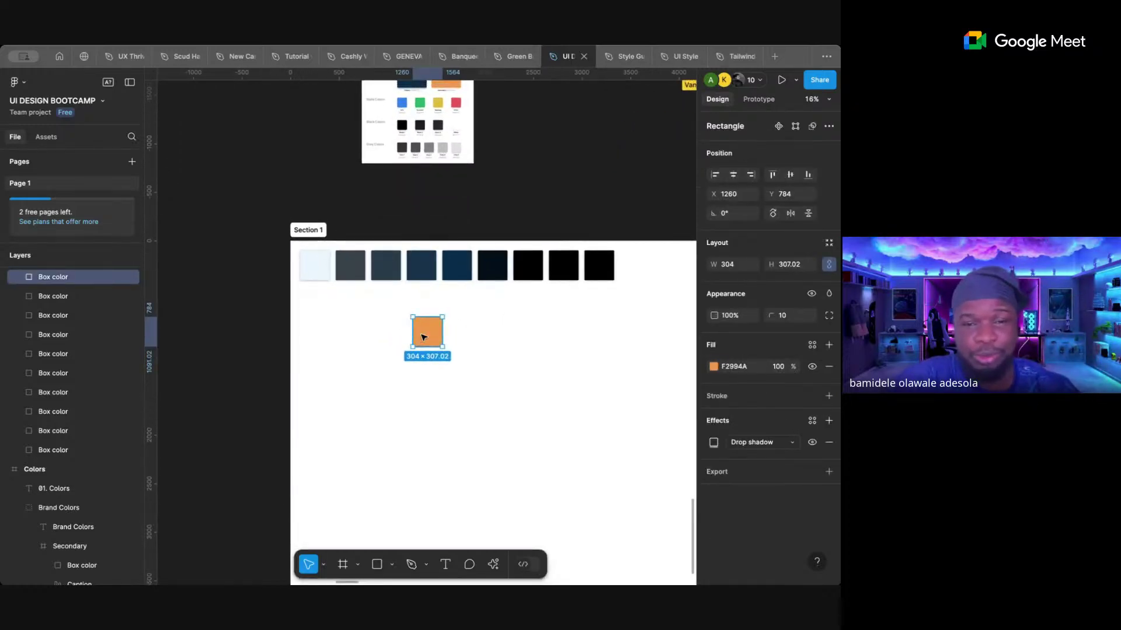
pyautogui.moveTo(422, 333); pyautogui.dragTo(617, 318)
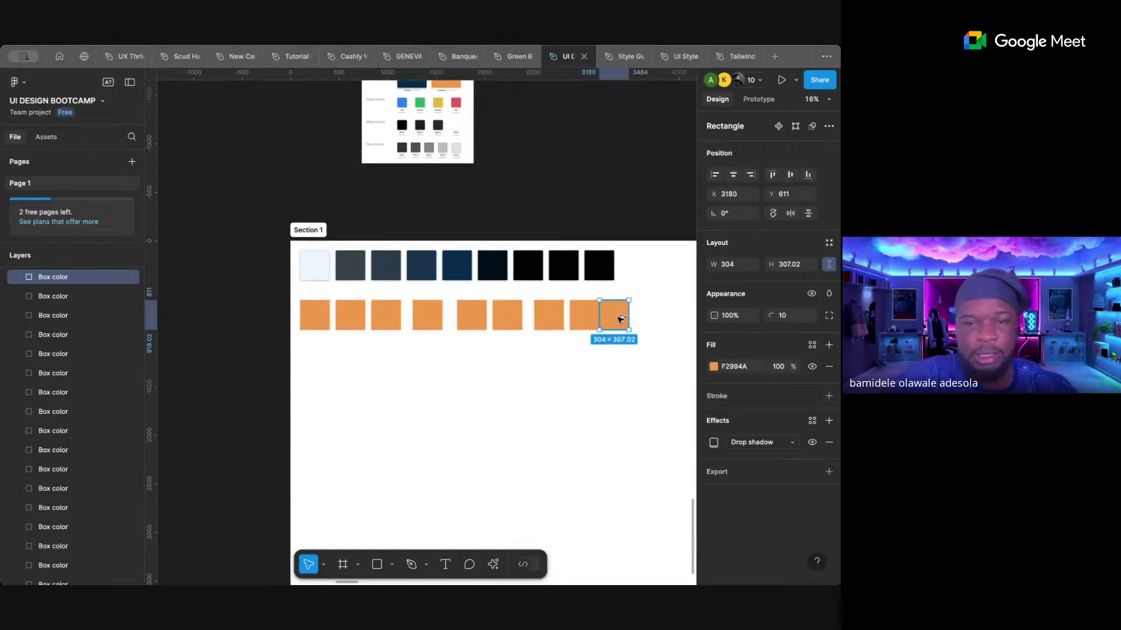
# - Select all nine orange squares, space them evenly with auto layout, then ungroup the frame
pyautogui.keyDown('shift'); pyautogui.click(579, 322); pyautogui.keyUp('shift')
pyautogui.keyDown('shift'); pyautogui.click(546, 319); pyautogui.keyUp('shift')
pyautogui.keyDown('shift'); pyautogui.click(508, 318); pyautogui.keyUp('shift')
pyautogui.keyDown('shift'); pyautogui.click(467, 320); pyautogui.keyUp('shift')
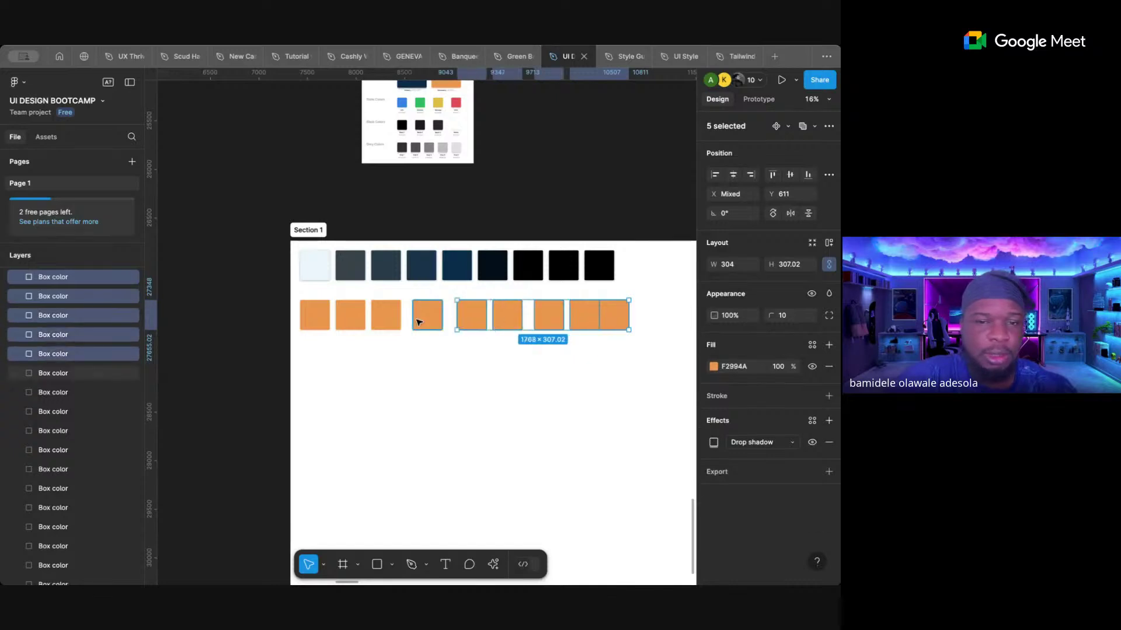
pyautogui.keyDown('shift'); pyautogui.click(426, 320); pyautogui.keyUp('shift')
pyautogui.keyDown('shift'); pyautogui.click(382, 321); pyautogui.keyUp('shift')
pyautogui.keyDown('shift'); pyautogui.click(347, 320); pyautogui.keyUp('shift')
pyautogui.keyDown('shift'); pyautogui.click(315, 323); pyautogui.keyUp('shift')
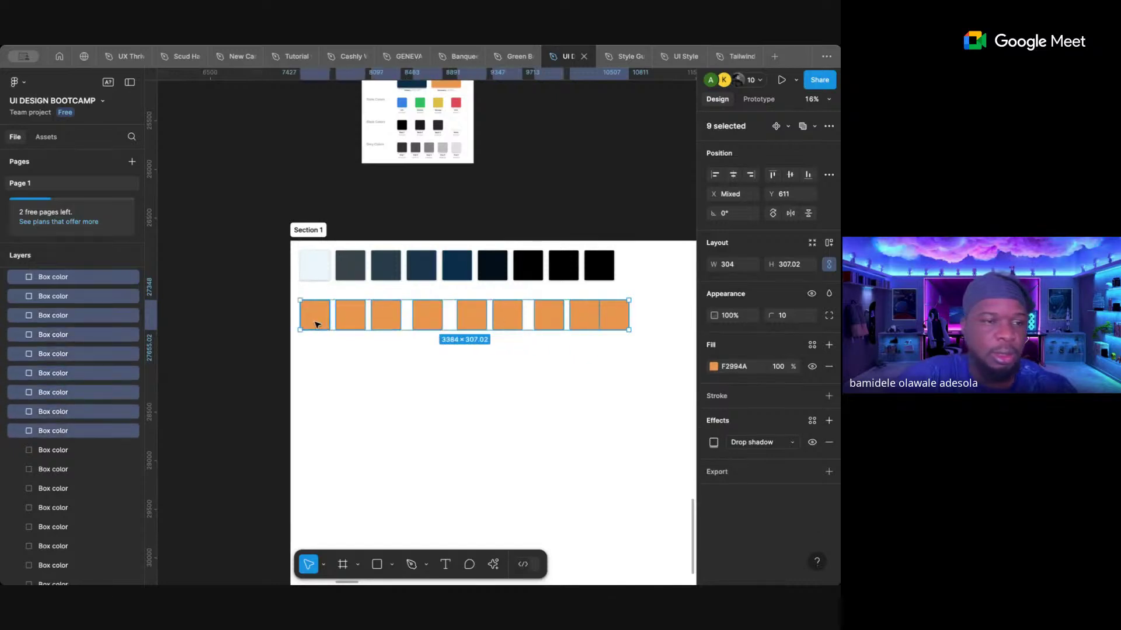
pyautogui.hotkey('shift', 'a')
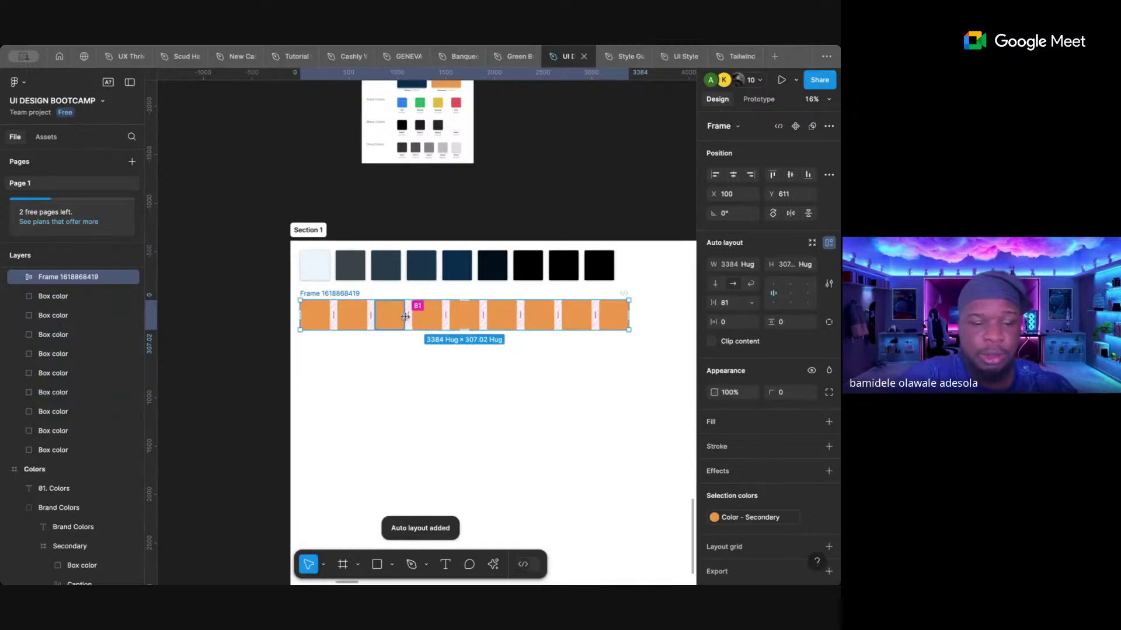
pyautogui.rightClick(334, 297)
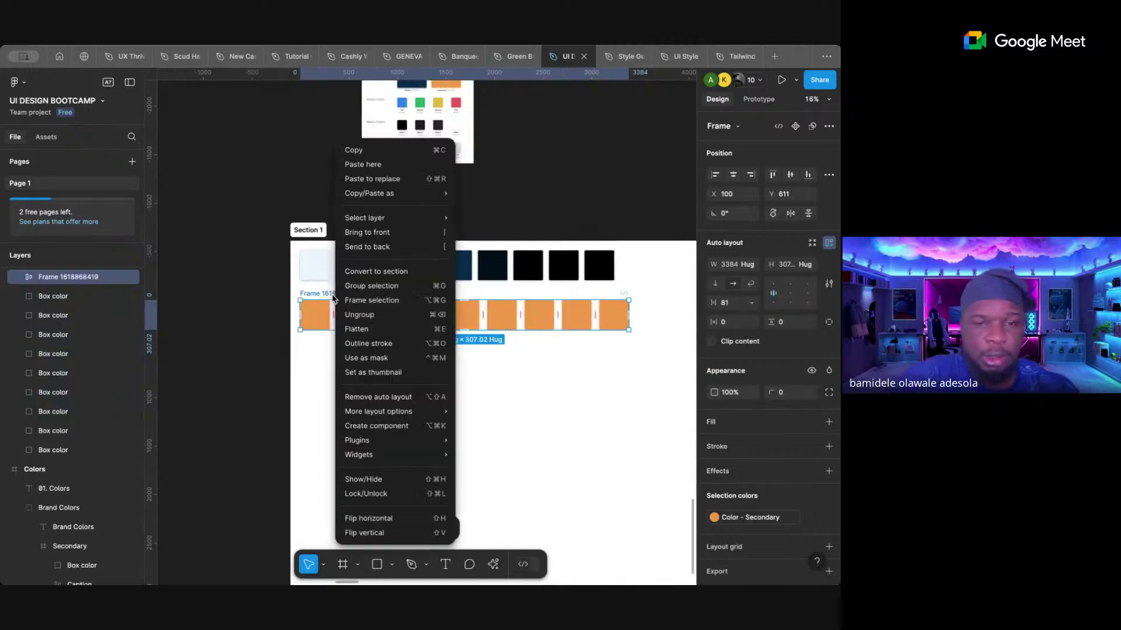
pyautogui.click(374, 314)
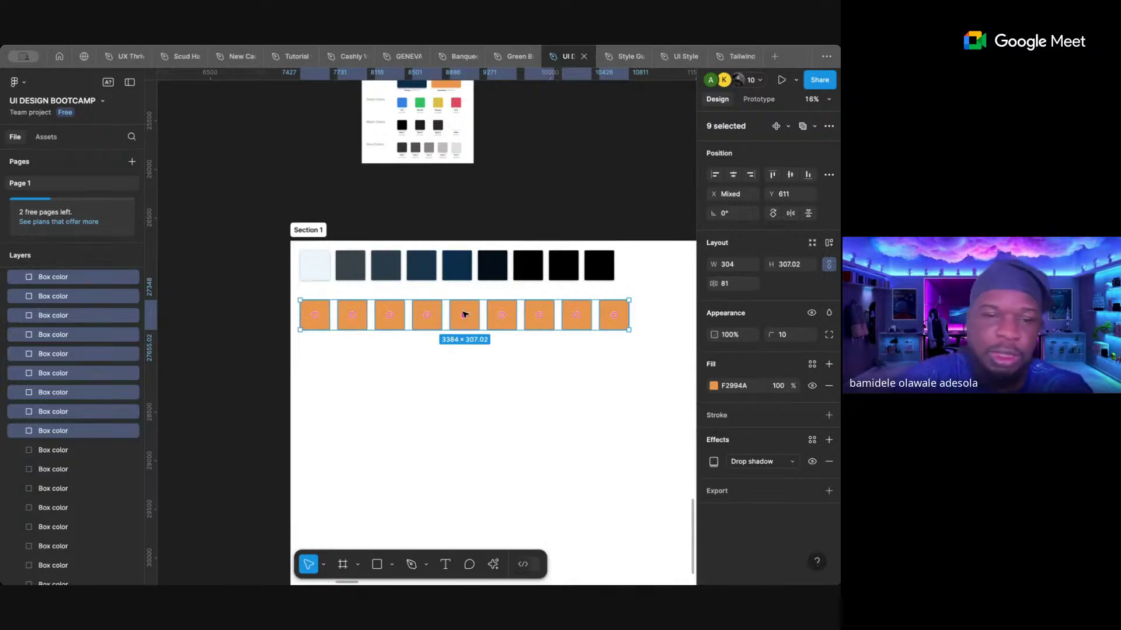
# - Darken the sixth and seventh orange boxes to HSB brightness 75 and 55
pyautogui.click(437, 380)
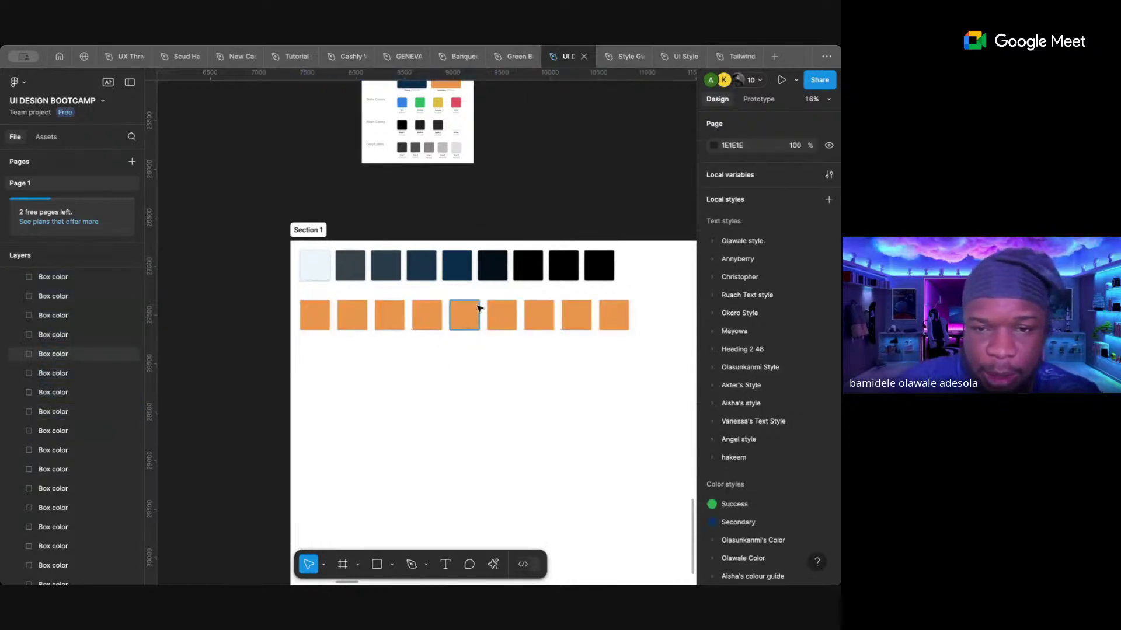
pyautogui.click(477, 305)
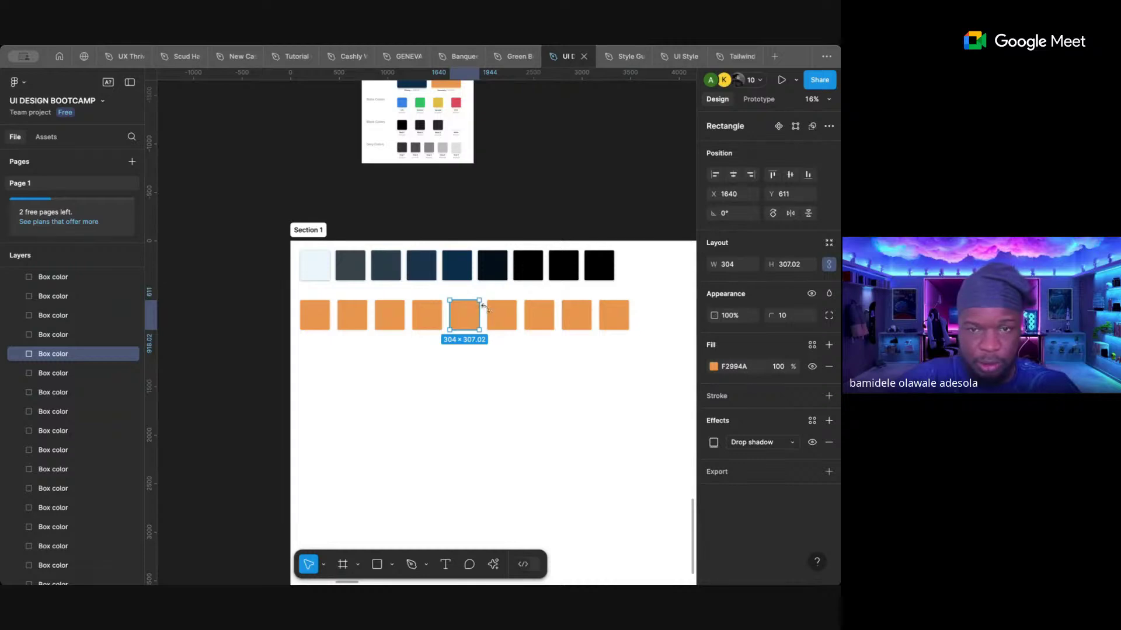
pyautogui.click(503, 314)
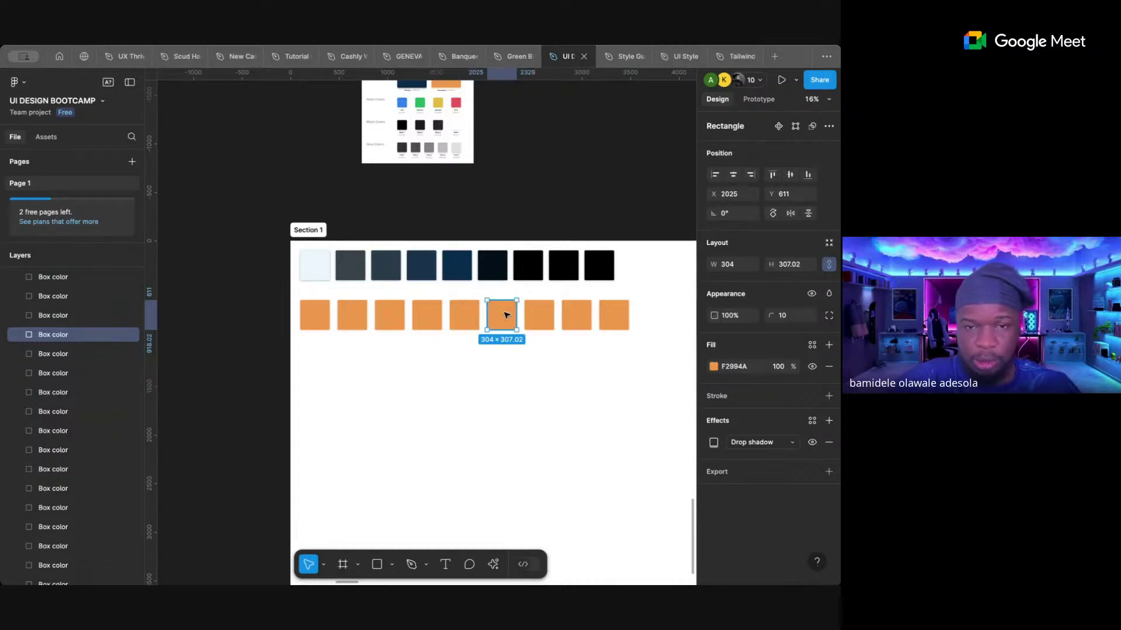
pyautogui.click(713, 367)
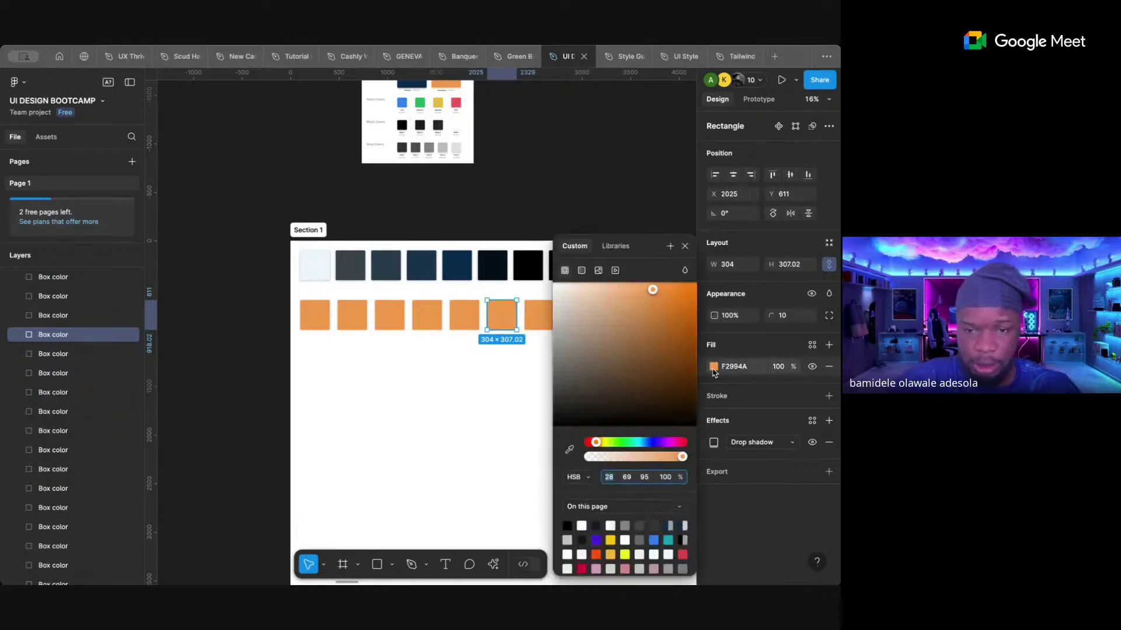
pyautogui.click(645, 477)
pyautogui.write('95-')
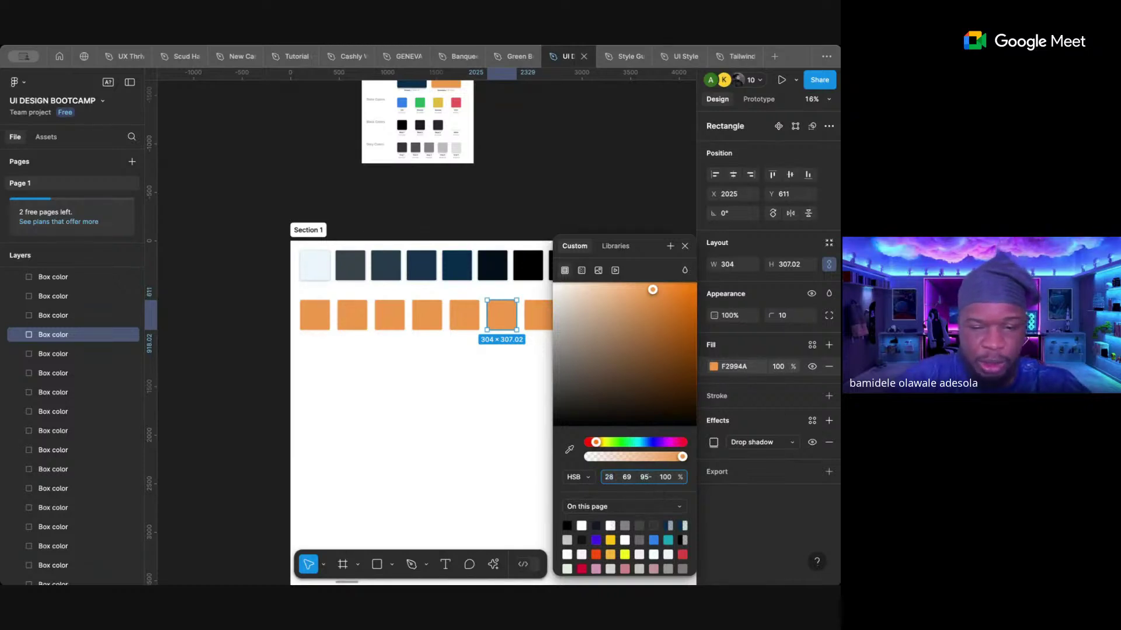
pyautogui.write('20')
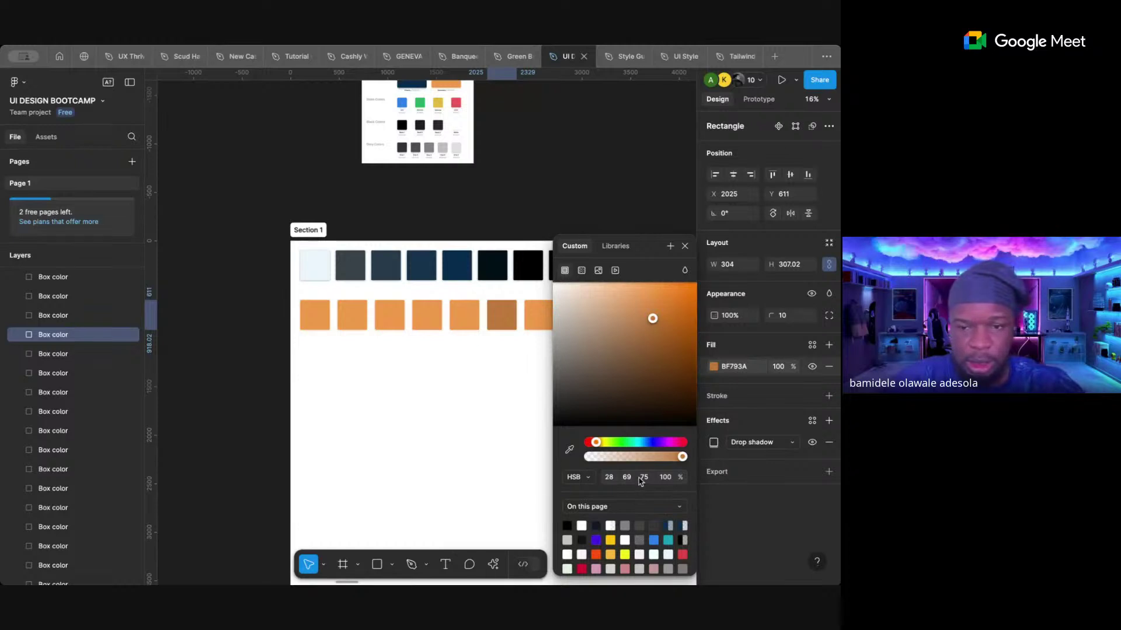
pyautogui.press('Return')
pyautogui.click(533, 318)
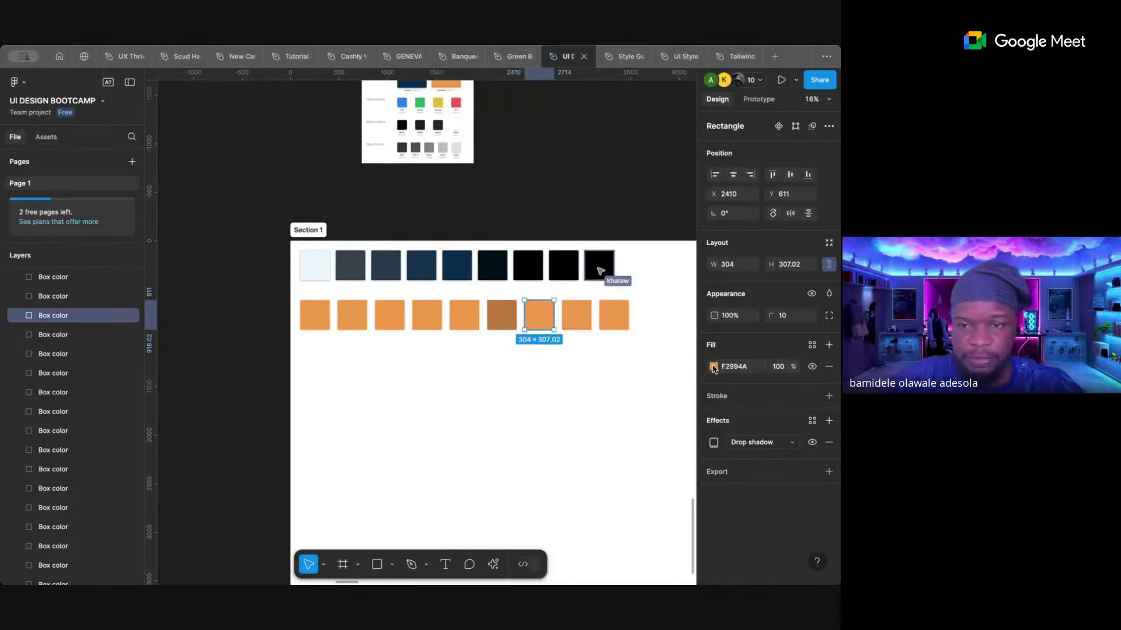
pyautogui.click(713, 367)
pyautogui.click(644, 477)
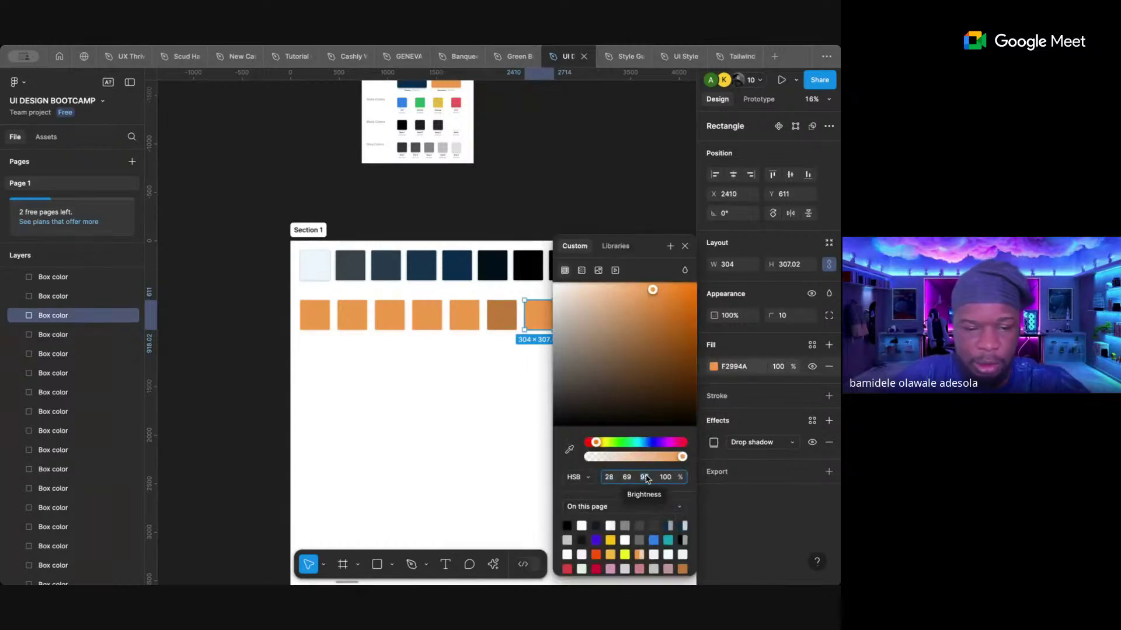
pyautogui.write('75-20')
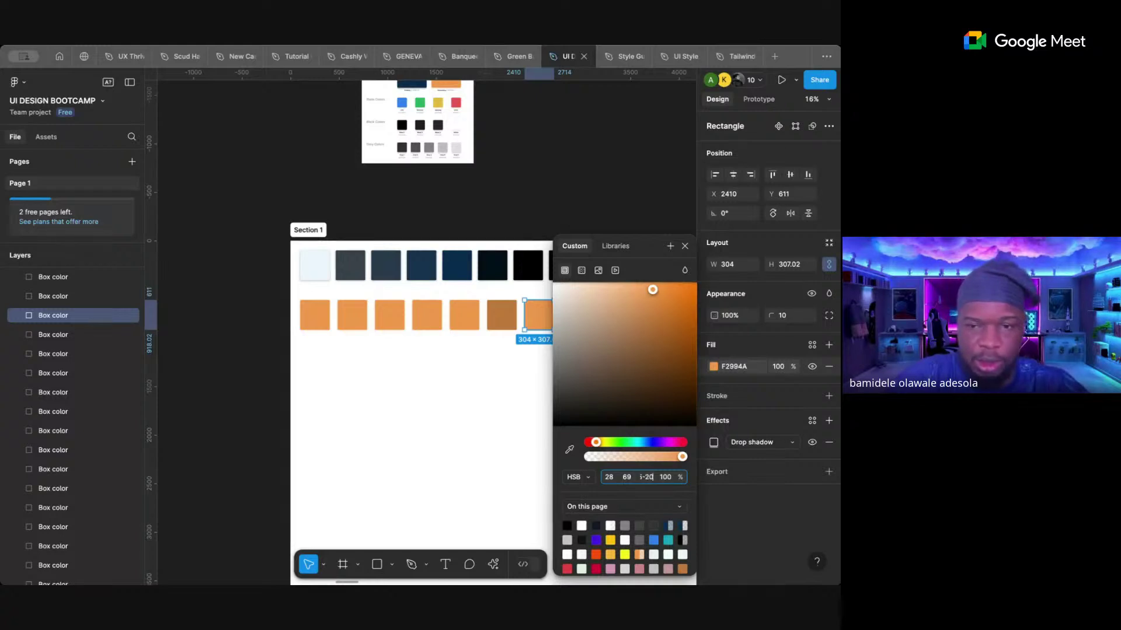
pyautogui.press('Return')
# - Lower the eighth orange box's brightness by 20 to 35, making it brown 59381B
pyautogui.hscroll(3, 447, 366)
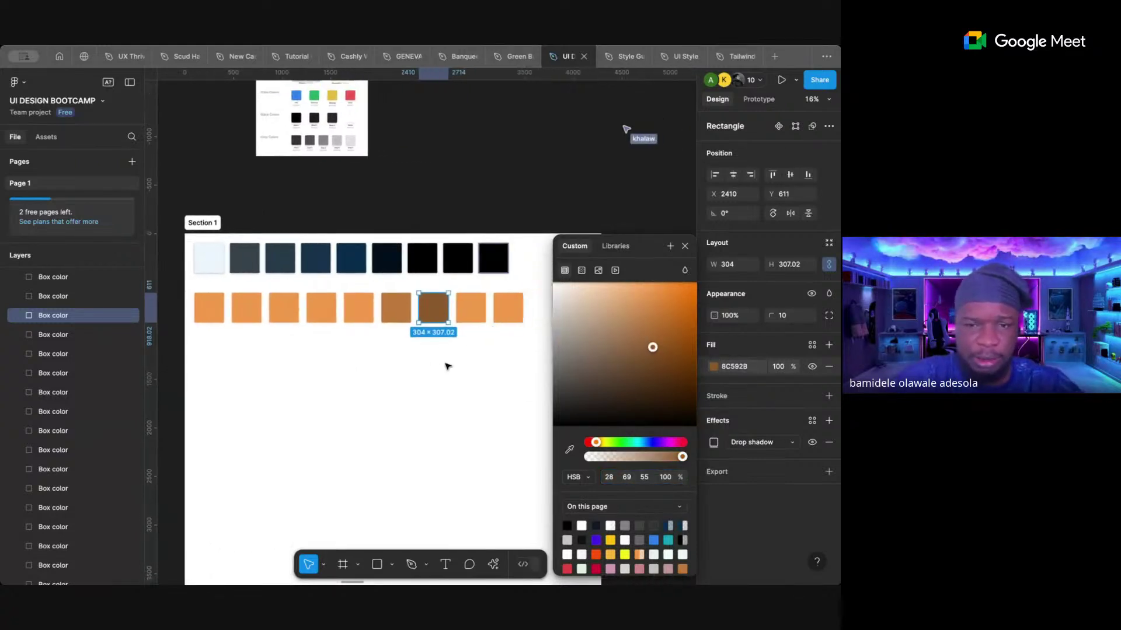
pyautogui.click(470, 319)
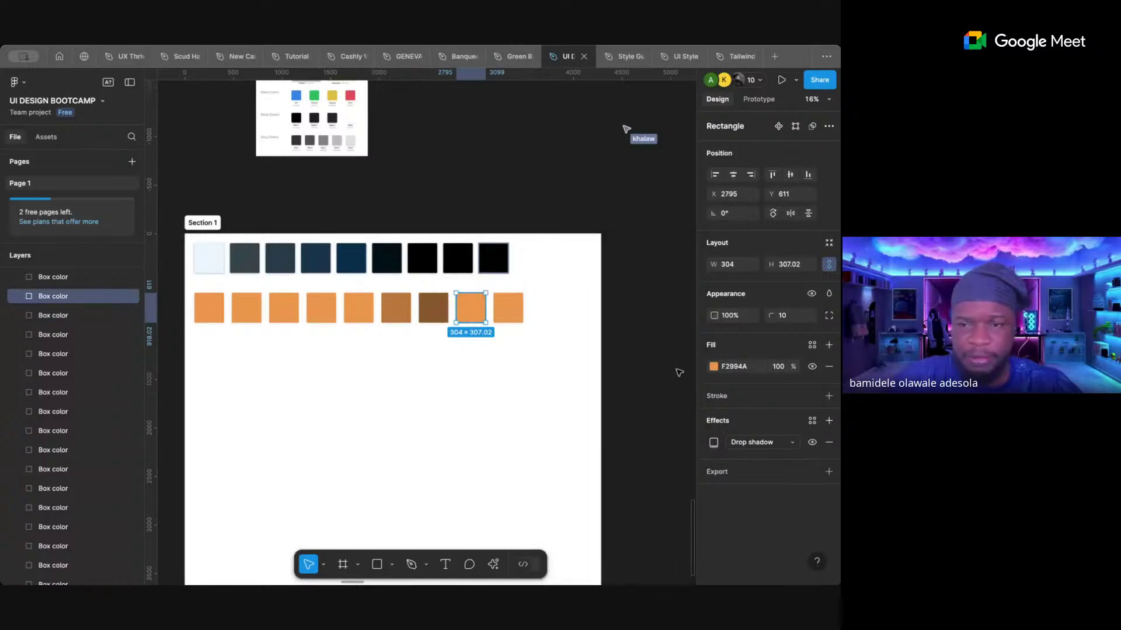
pyautogui.click(713, 368)
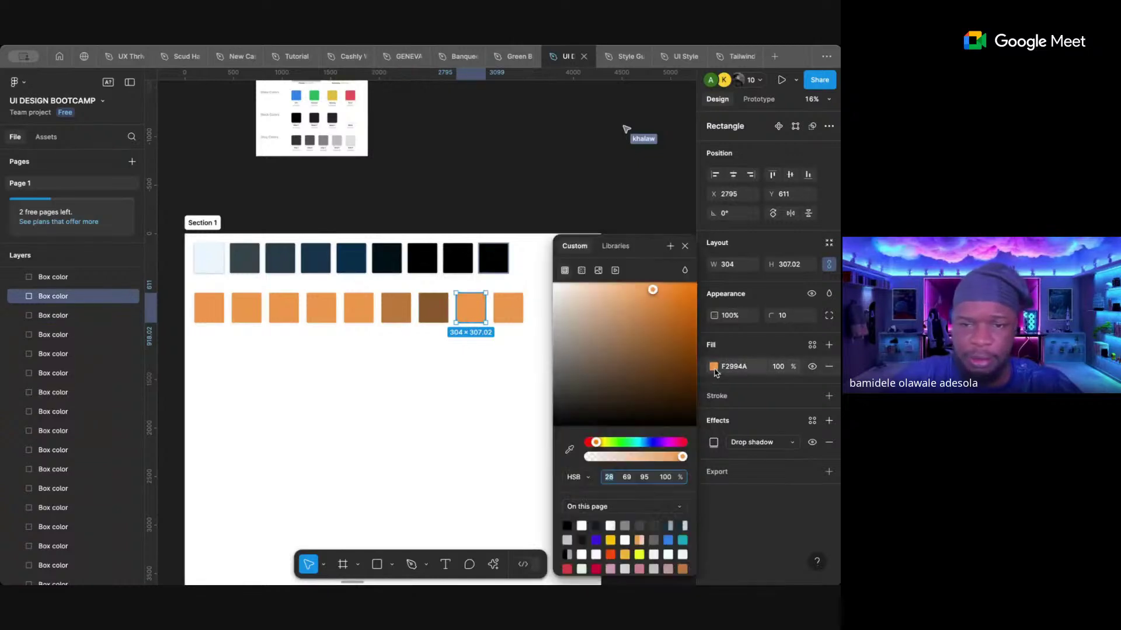
pyautogui.click(644, 477)
pyautogui.write('55')
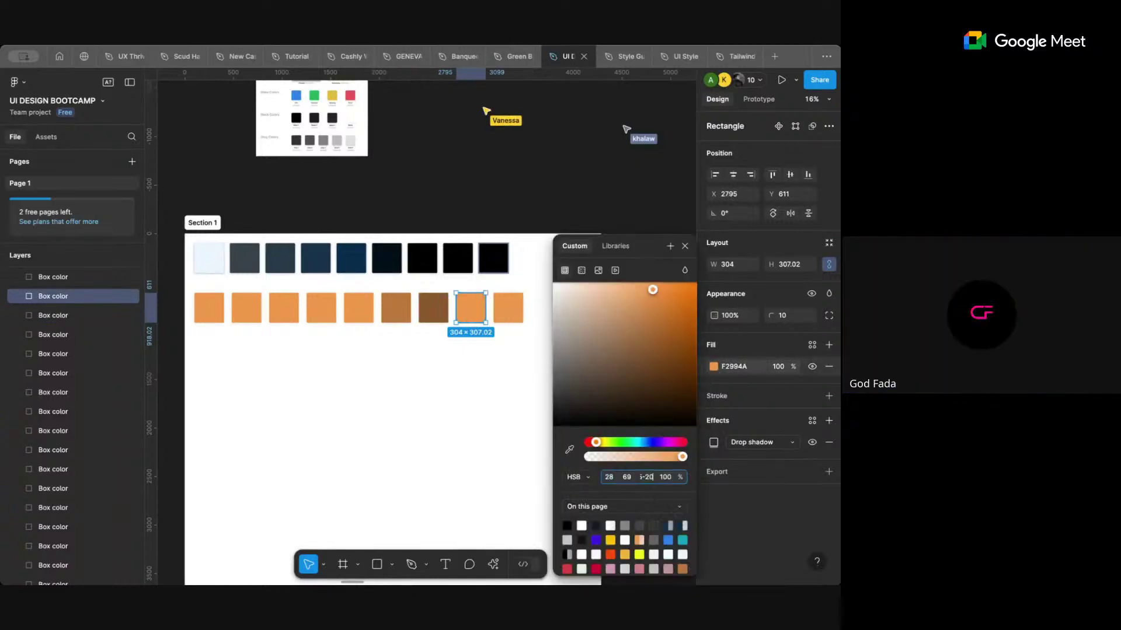
pyautogui.write('-20')
pyautogui.press('Return')
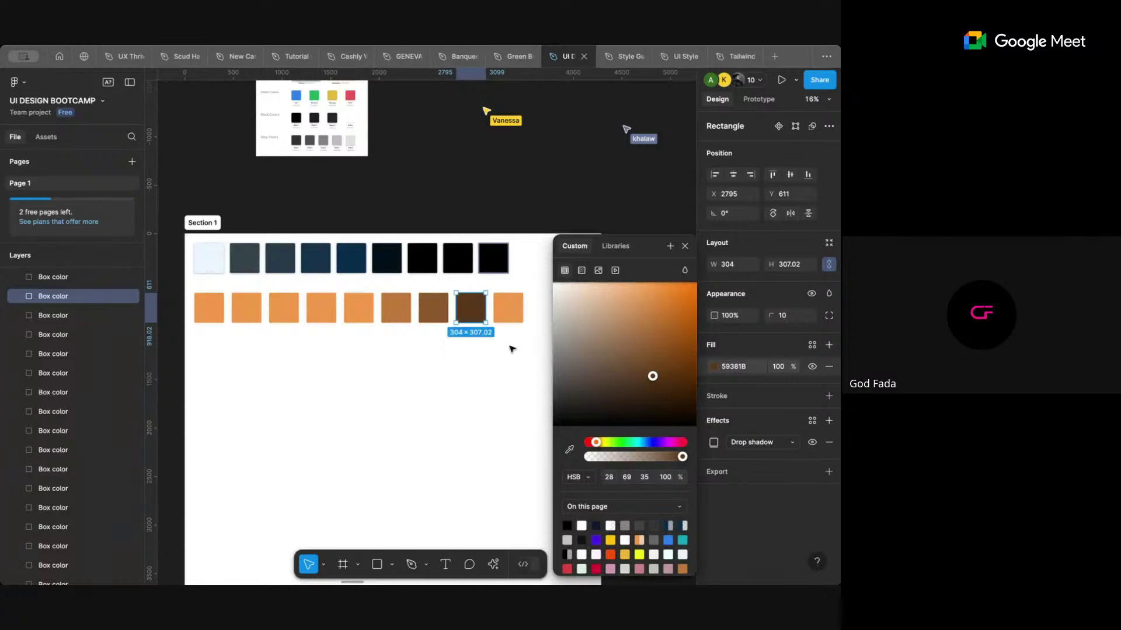
# - Drop the rightmost orange box's brightness to 15, giving near-black brown 26180C
pyautogui.click(508, 306)
pyautogui.click(713, 367)
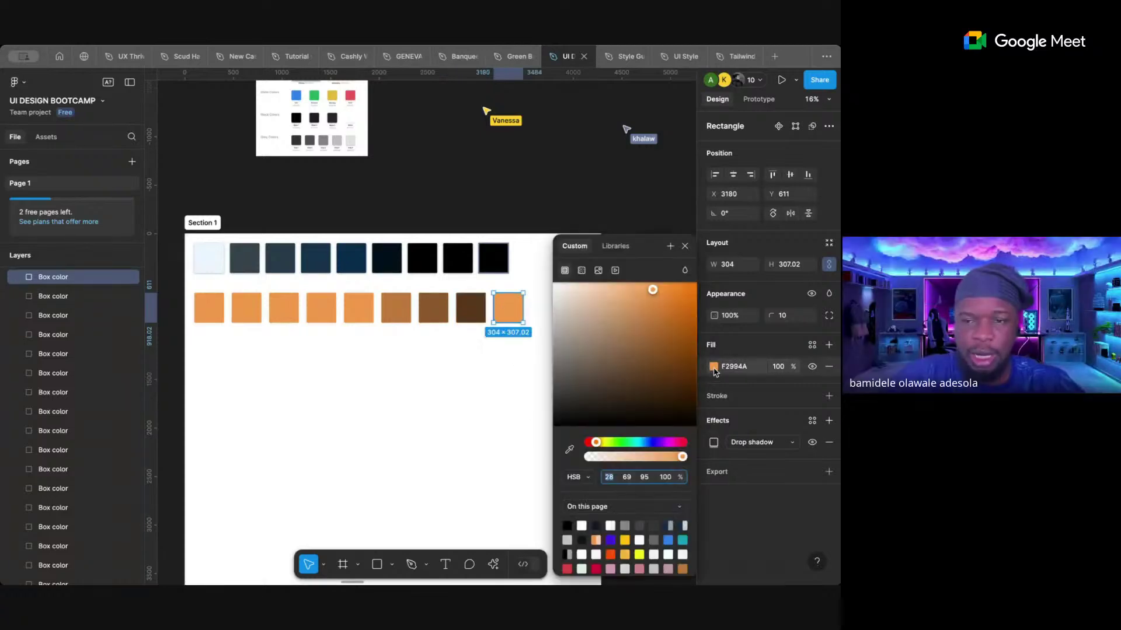
pyautogui.click(473, 310)
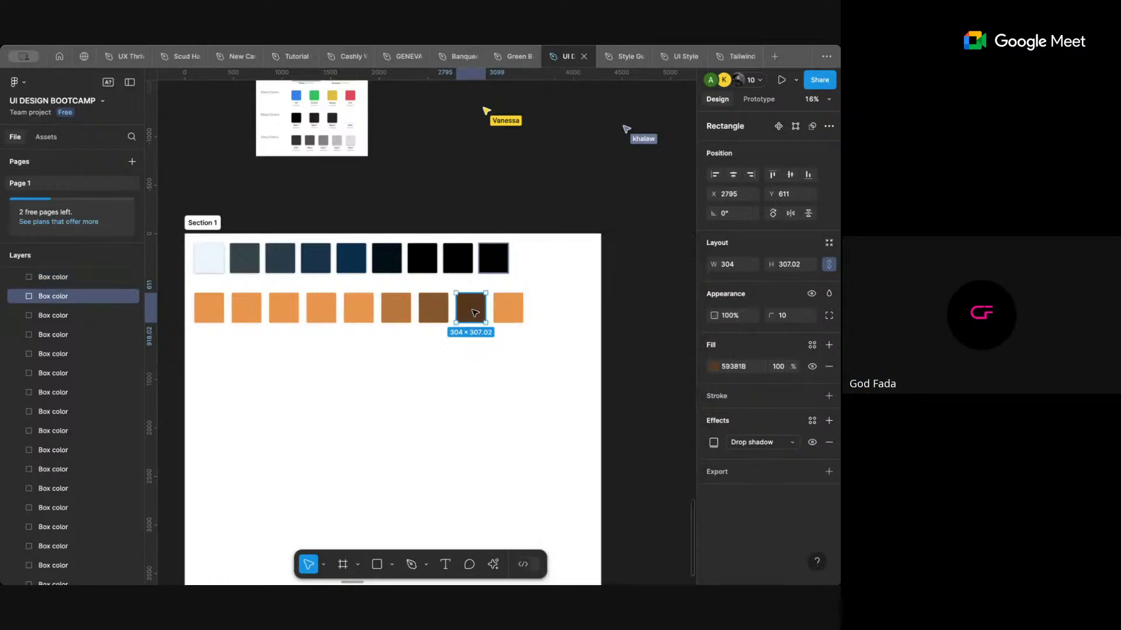
pyautogui.click(714, 368)
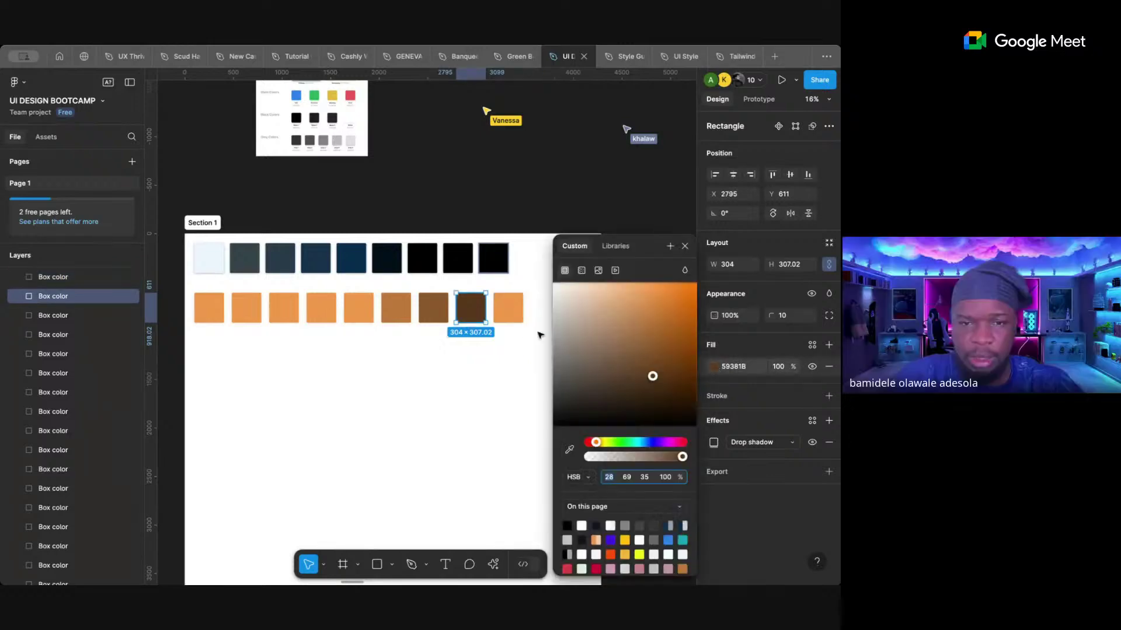
pyautogui.click(514, 314)
pyautogui.click(713, 368)
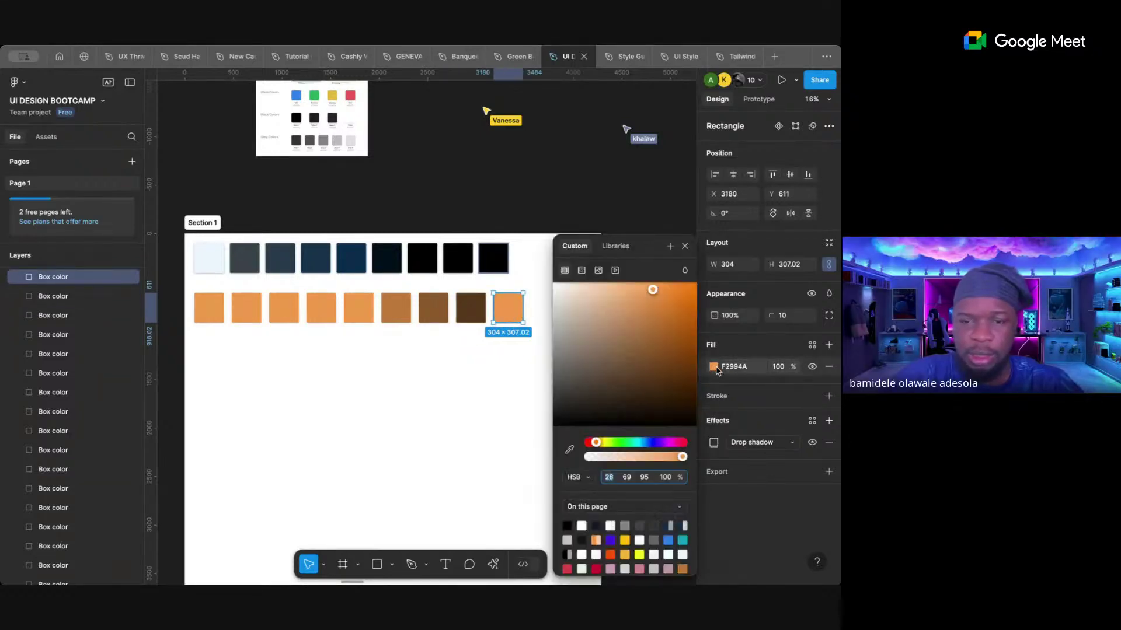
pyautogui.click(637, 478)
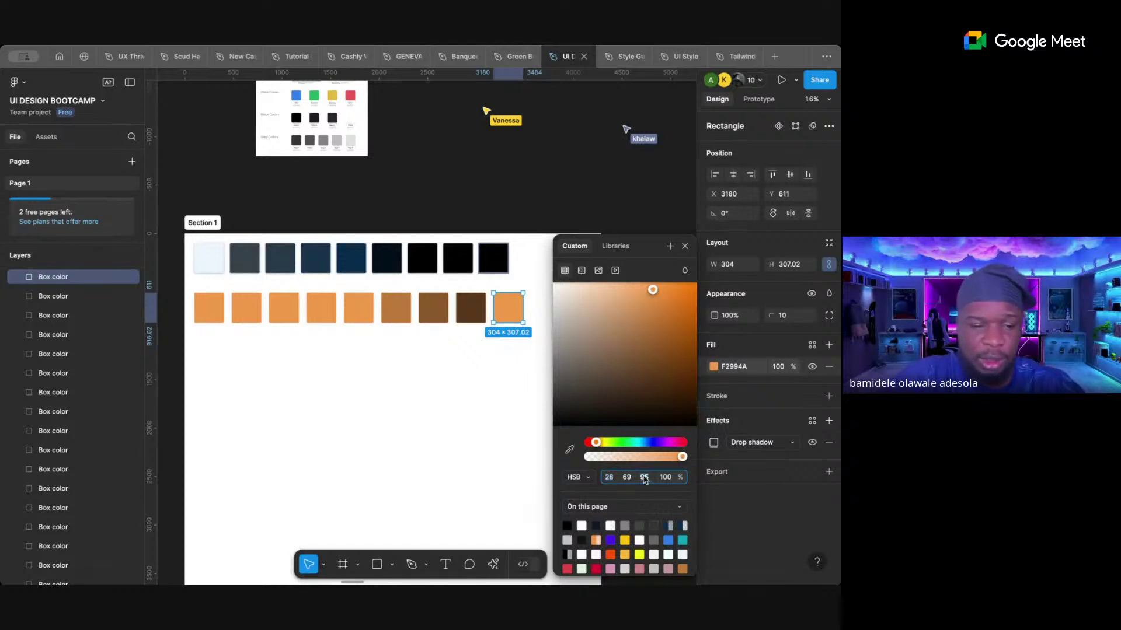
pyautogui.write('35-')
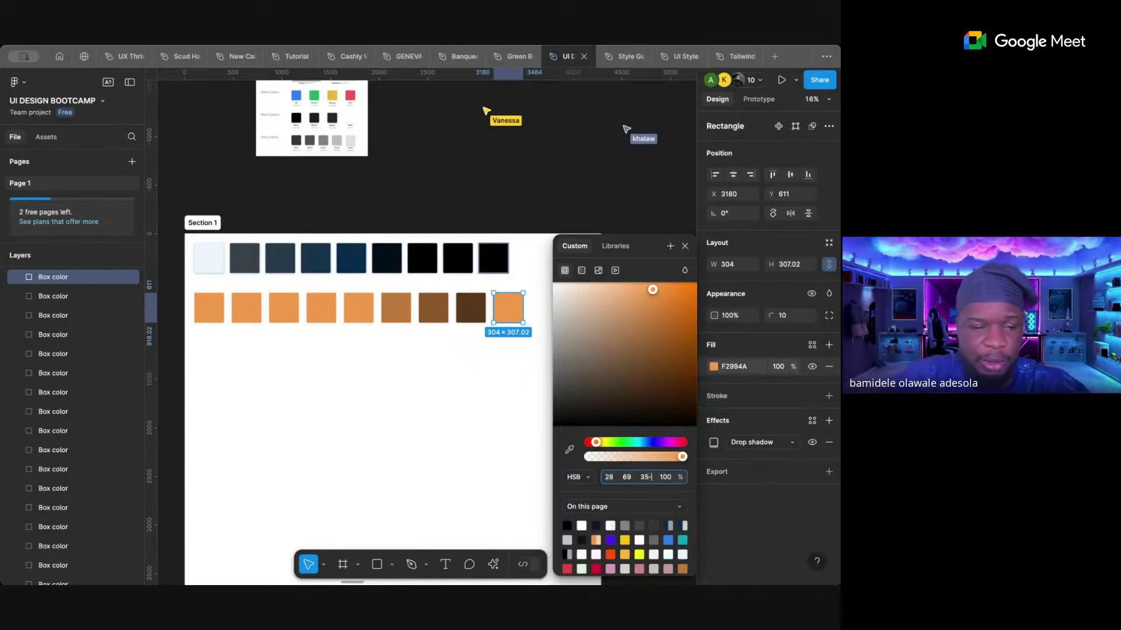
pyautogui.write('20')
pyautogui.press('Return')
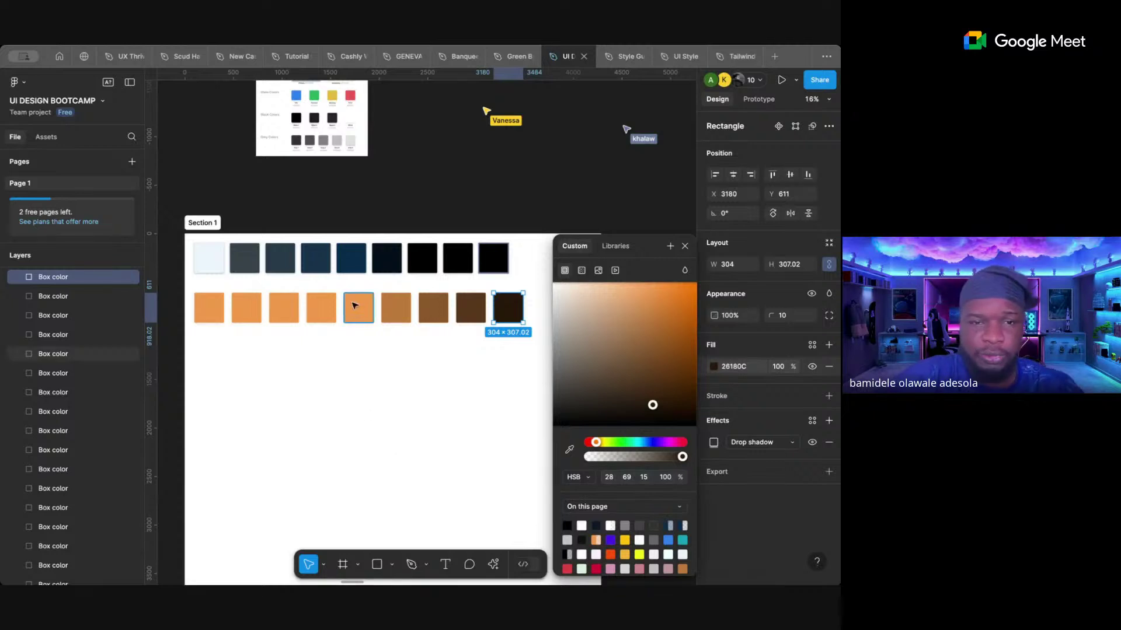
pyautogui.click(330, 311)
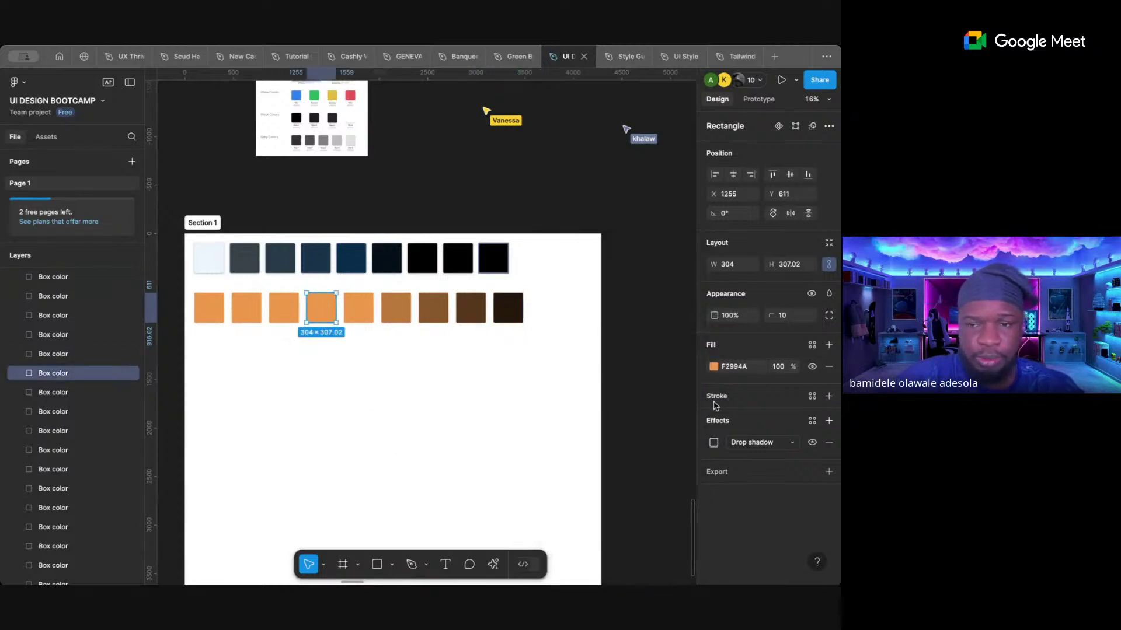
# - Lower the fourth and third orange boxes' saturation to 49 and 29, making lighter peach tints
pyautogui.click(713, 366)
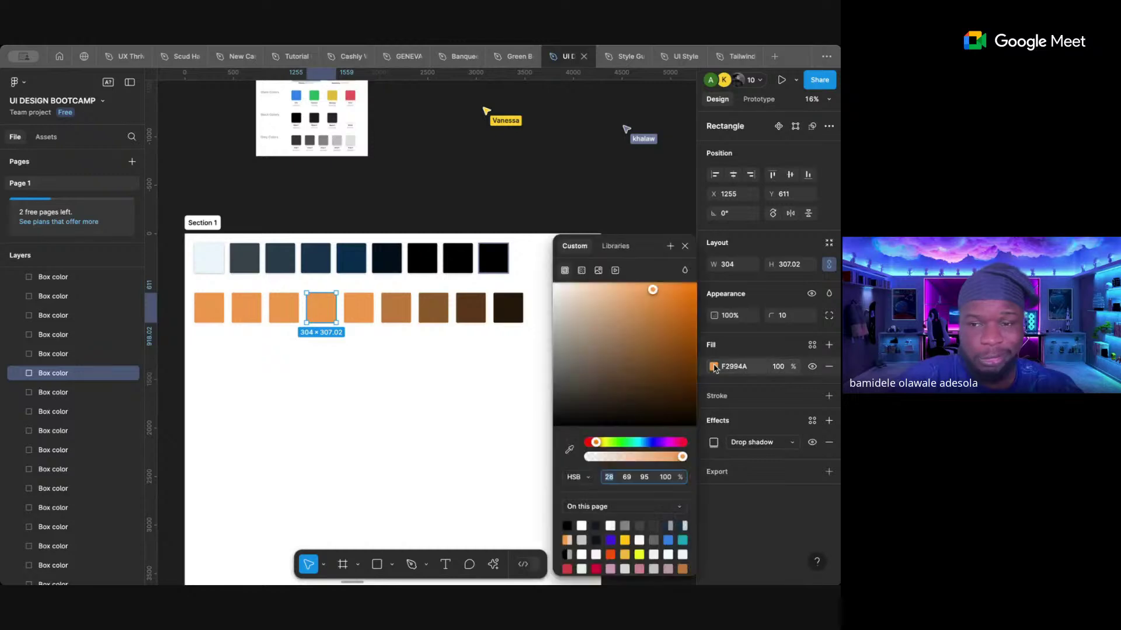
pyautogui.click(626, 478)
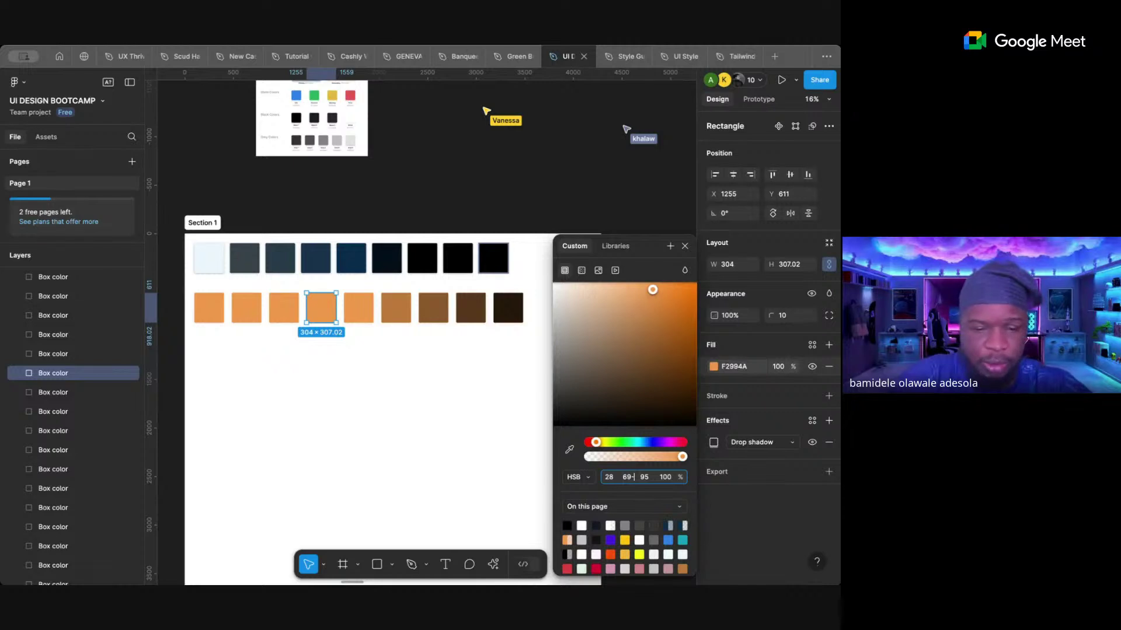
pyautogui.write('-20')
pyautogui.press('Return')
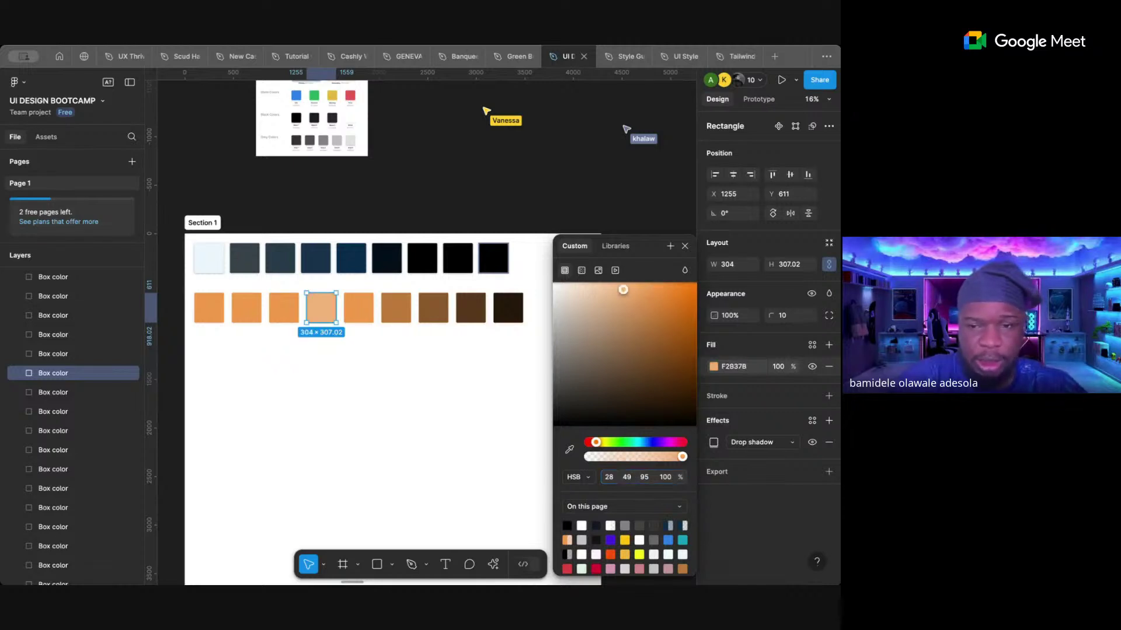
pyautogui.click(281, 323)
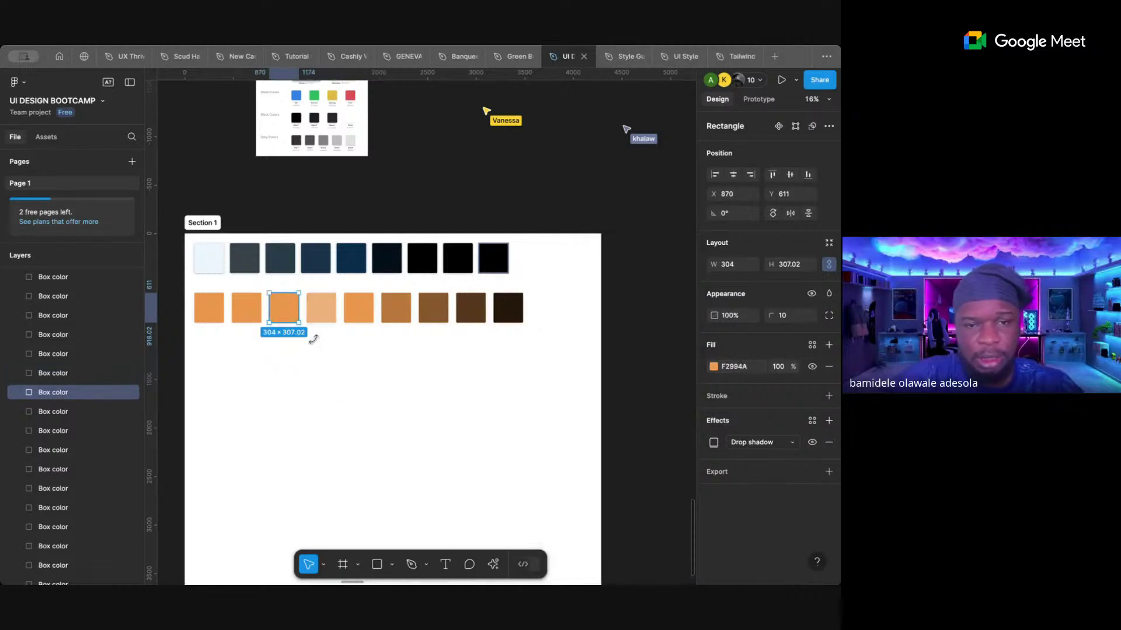
pyautogui.click(714, 367)
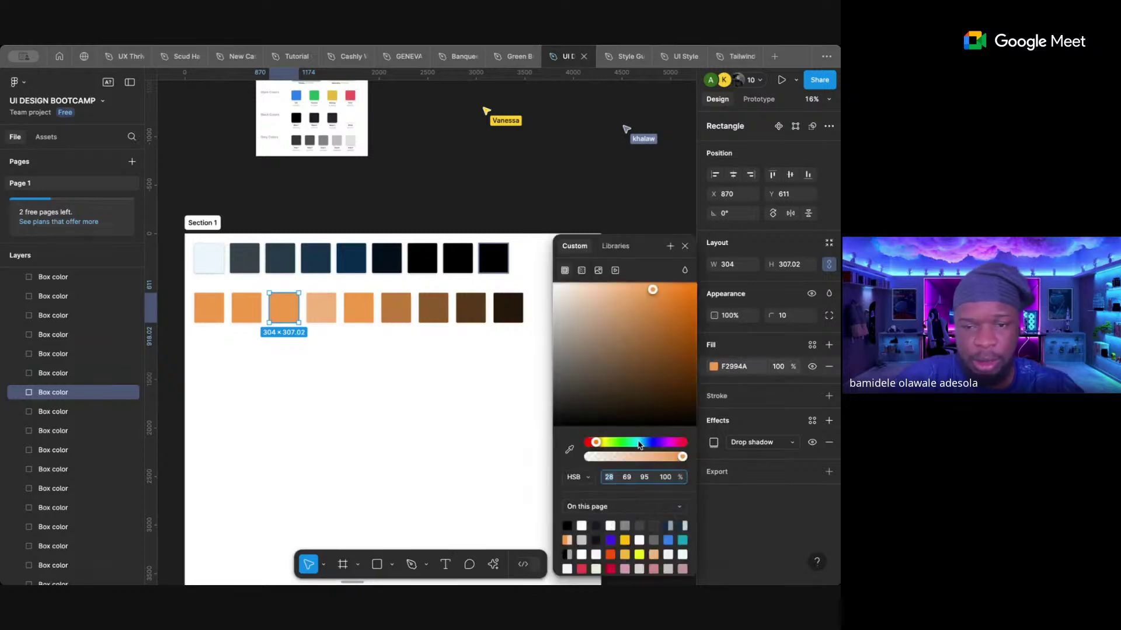
pyautogui.click(630, 477)
pyautogui.write('49')
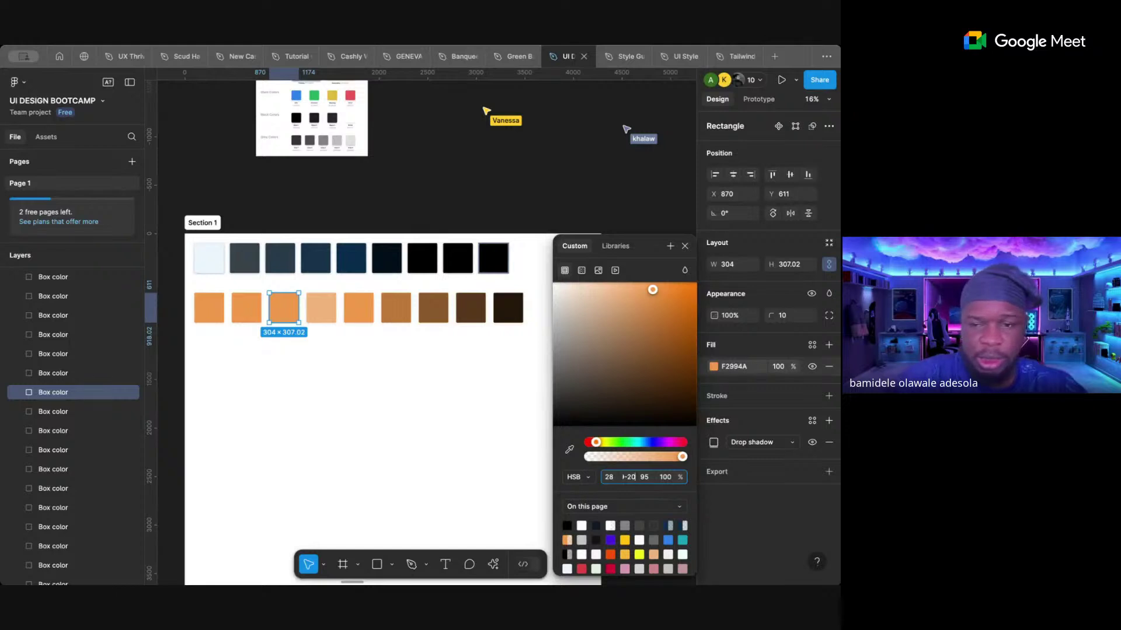
pyautogui.press('Return')
# - Reduce the second orange box's saturation to 9 for a pale cream tint
pyautogui.click(245, 313)
pyautogui.press('Escape')
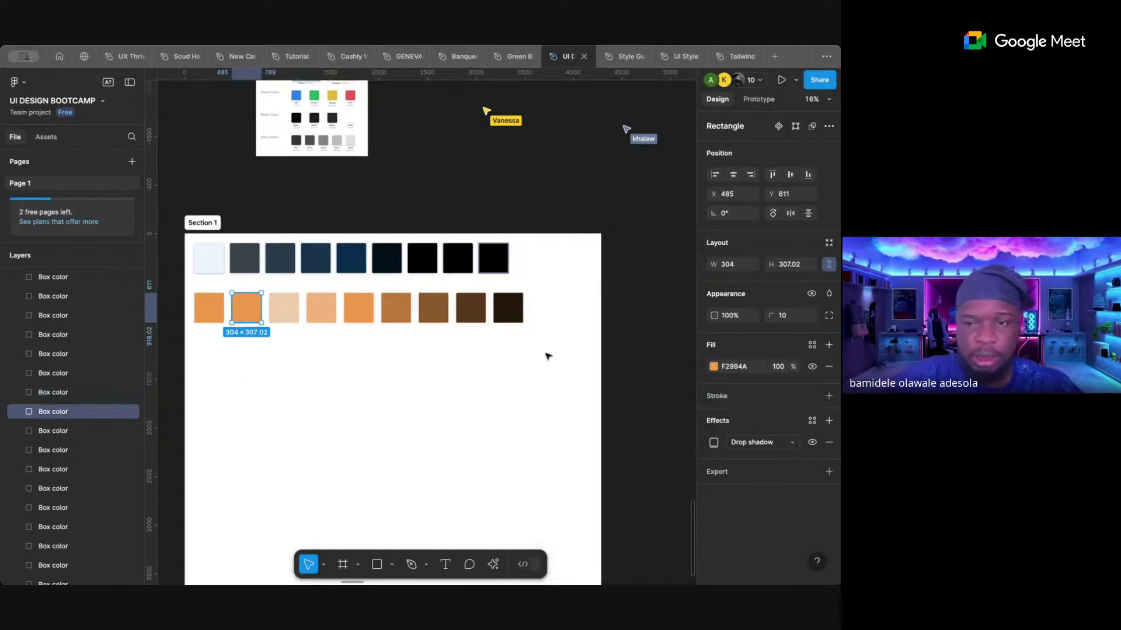
pyautogui.click(713, 368)
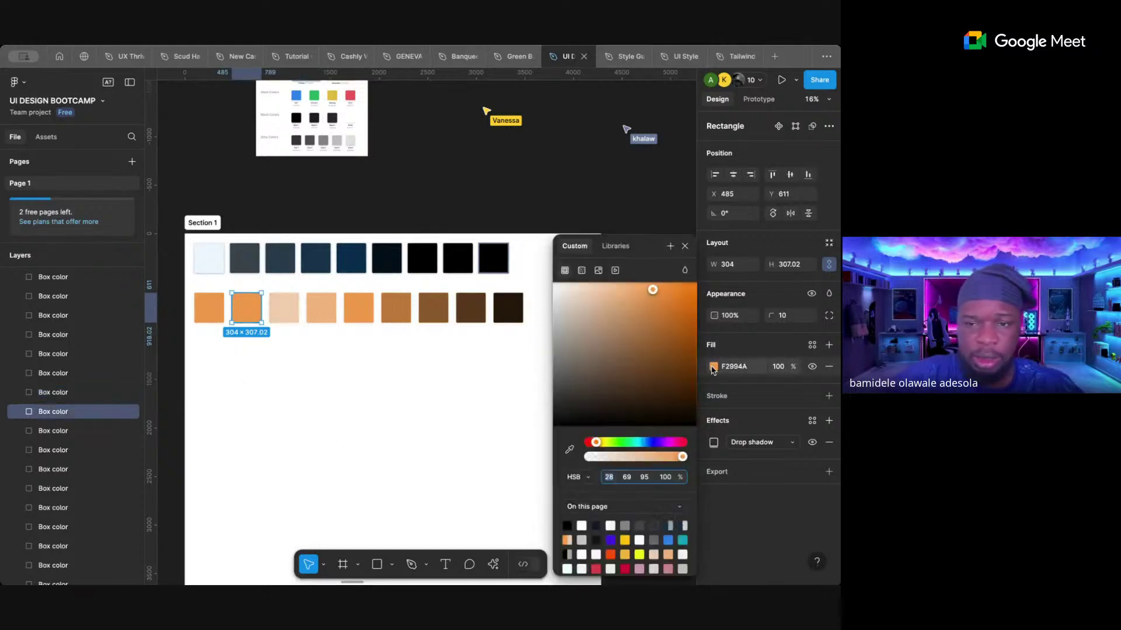
pyautogui.click(629, 477)
pyautogui.write('29')
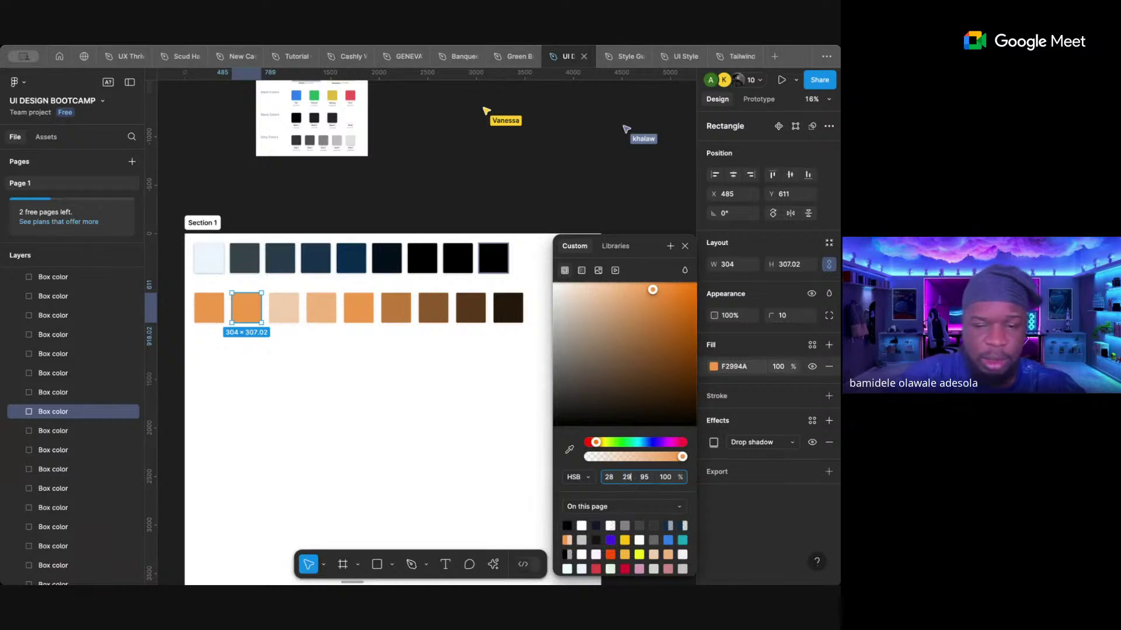
pyautogui.press('BackSpace')
pyautogui.press('BackSpace')
pyautogui.write('9')
pyautogui.press('Return')
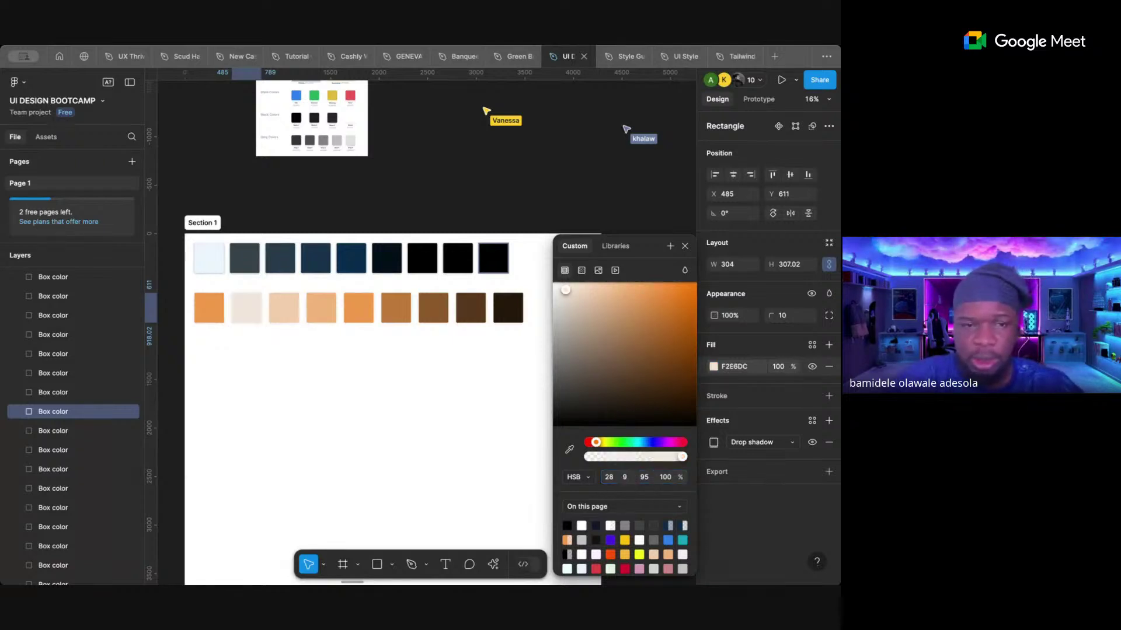
# - Make the first orange box white FFFFFF with saturation 0 and brightness 100
pyautogui.click(217, 314)
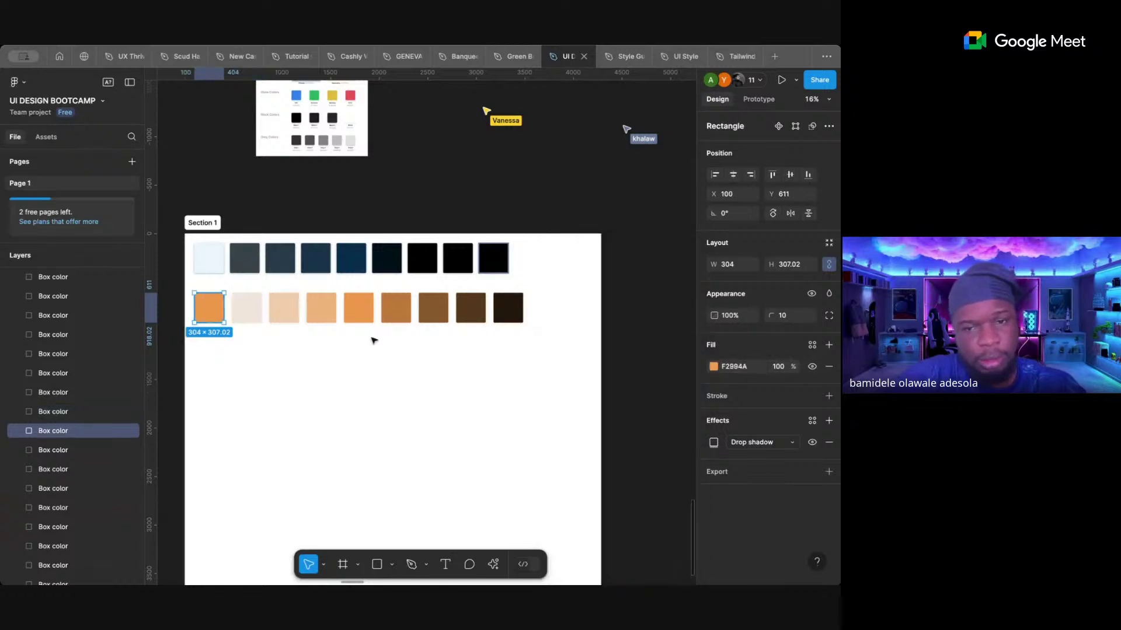
pyautogui.click(714, 368)
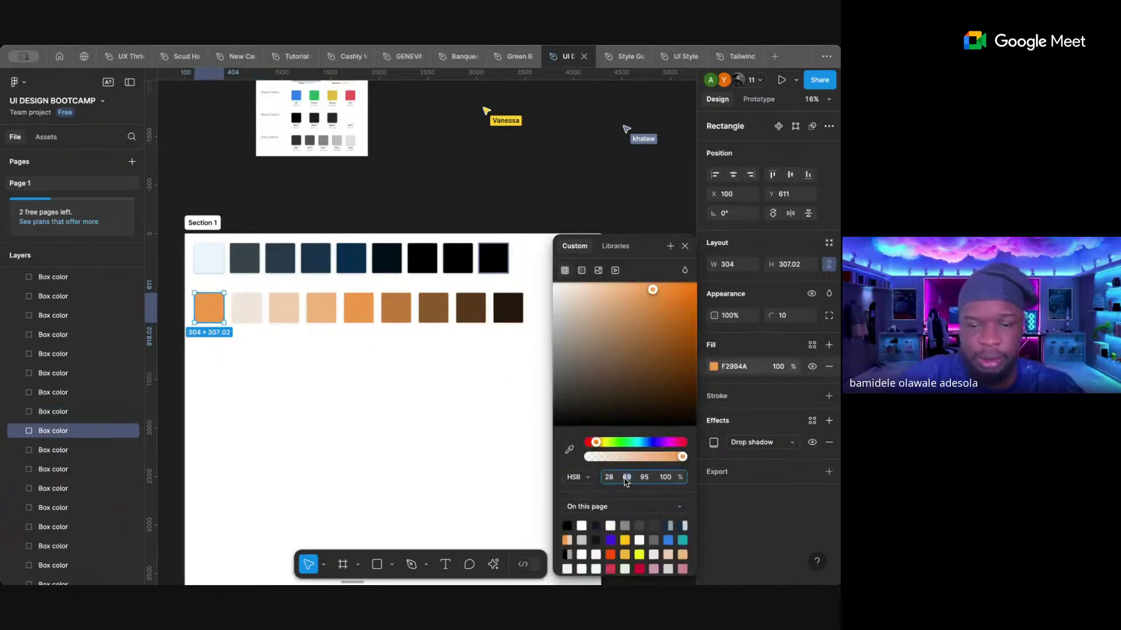
pyautogui.write('9-9')
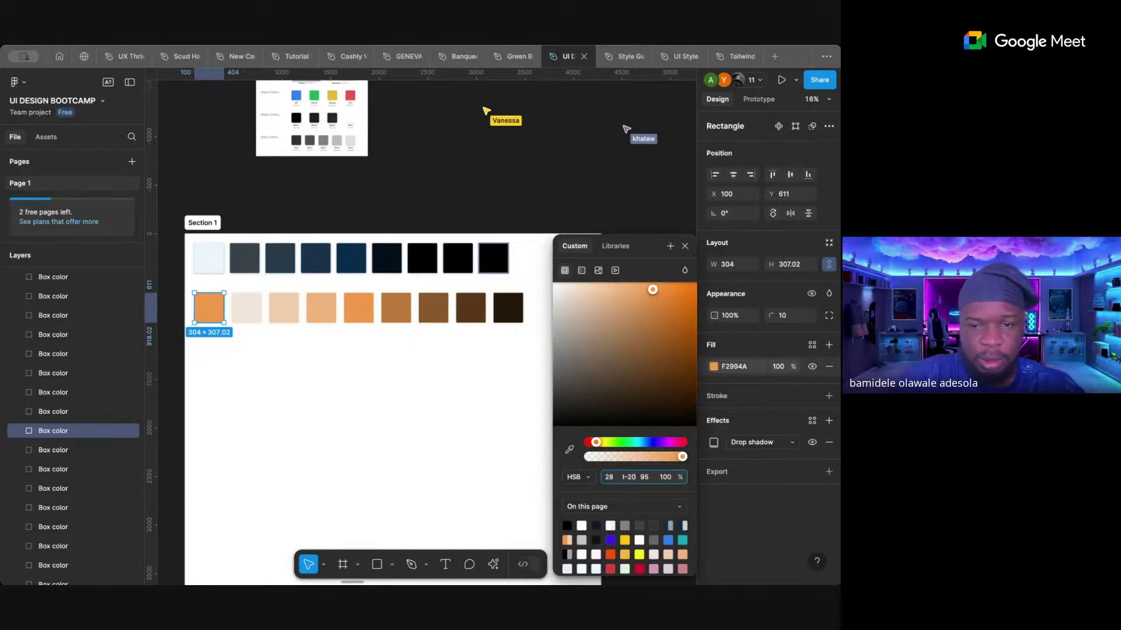
pyautogui.press('Return')
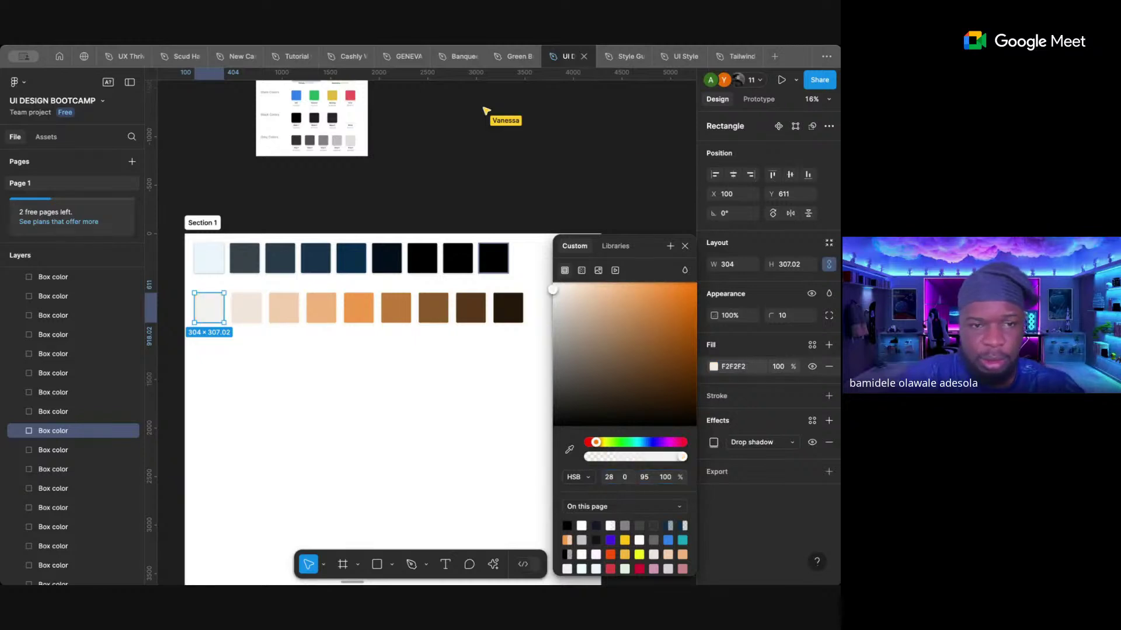
pyautogui.click(646, 480)
pyautogui.write('100')
pyautogui.press('Return')
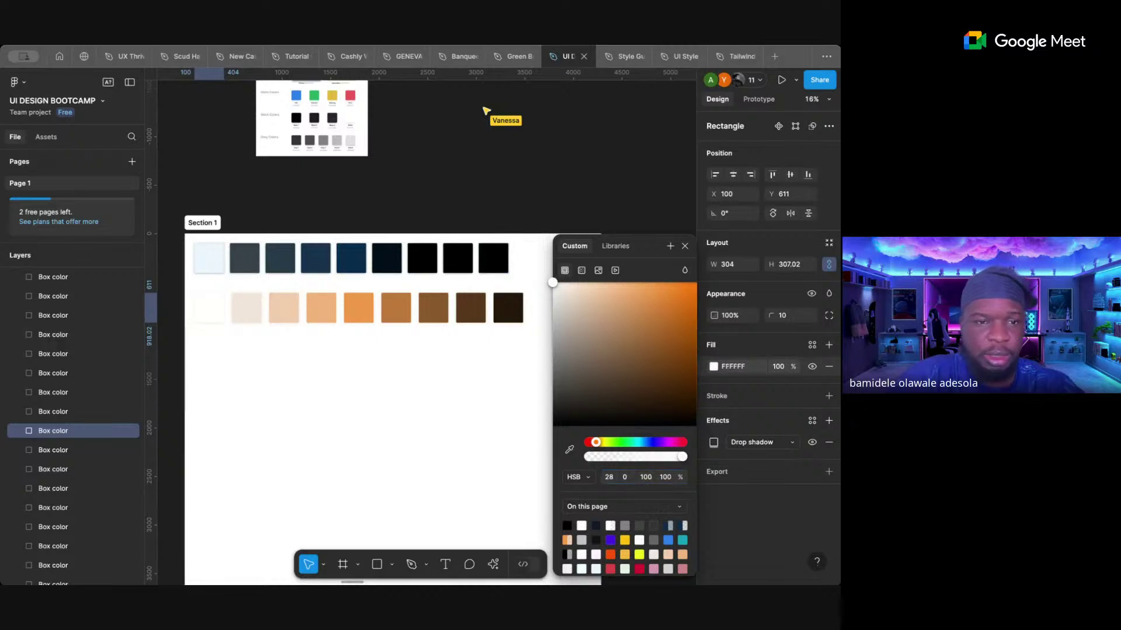
pyautogui.click(684, 246)
# - Switch to the Tailwind CSS Design System file and scroll its Gray-to-Pink 50–900 palettes
pyautogui.click(548, 186)
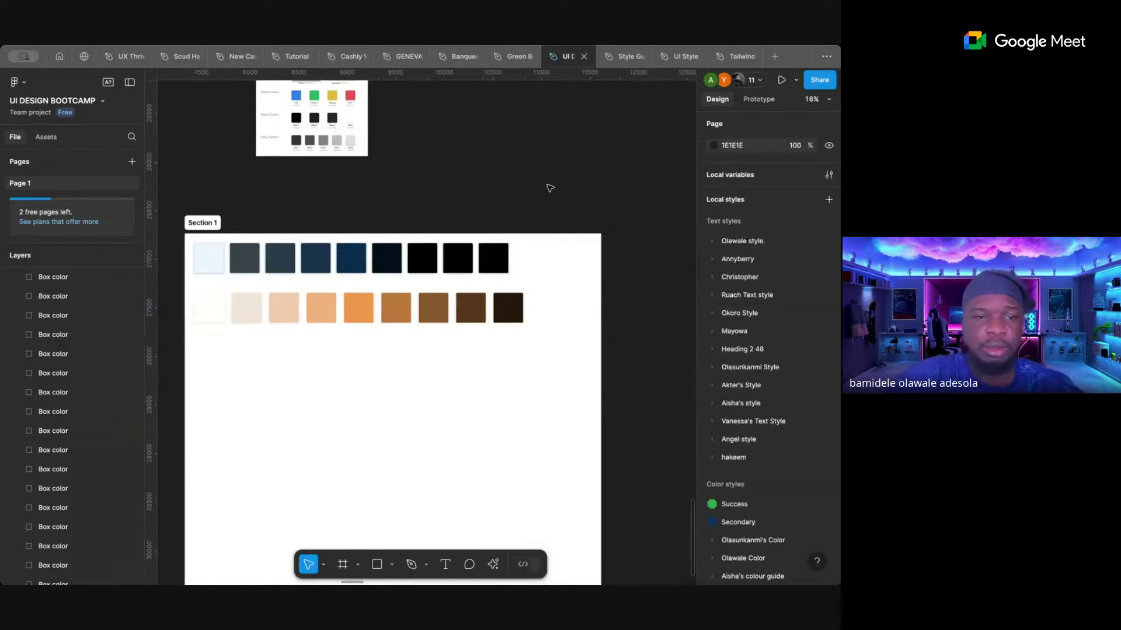
pyautogui.hscroll(-2, 472, 316)
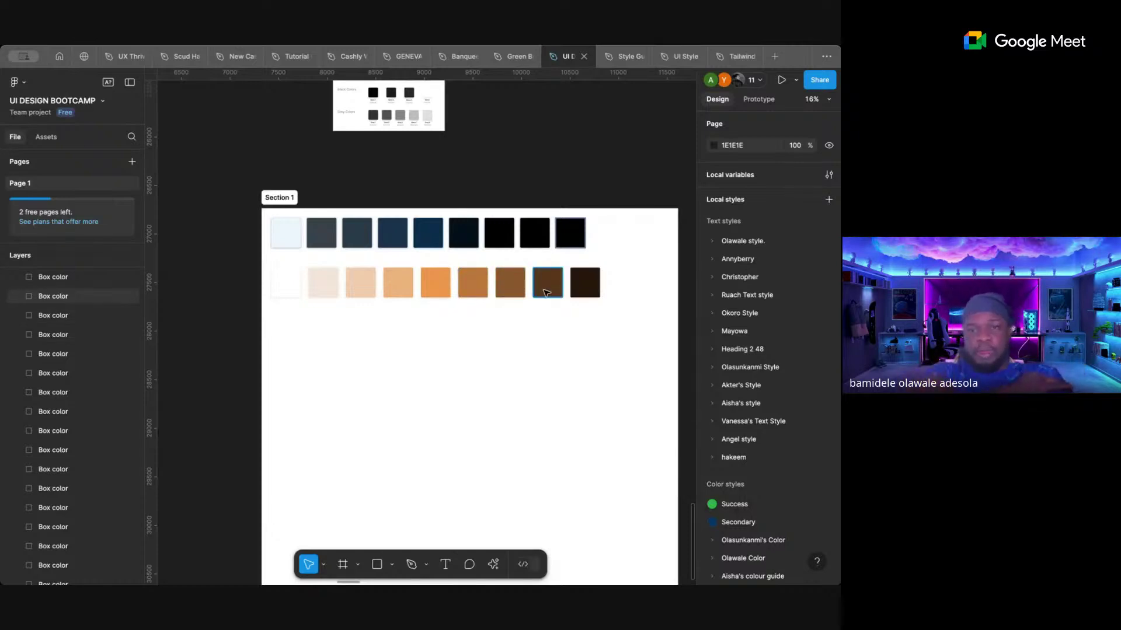
pyautogui.scroll(-5, 546, 292)
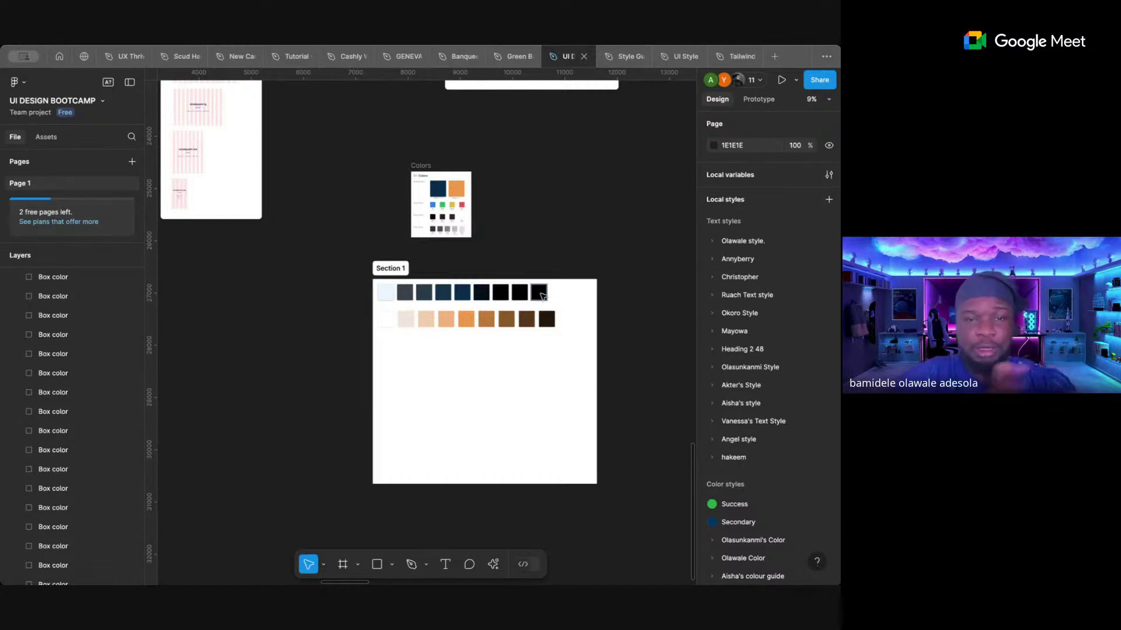
pyautogui.click(717, 55)
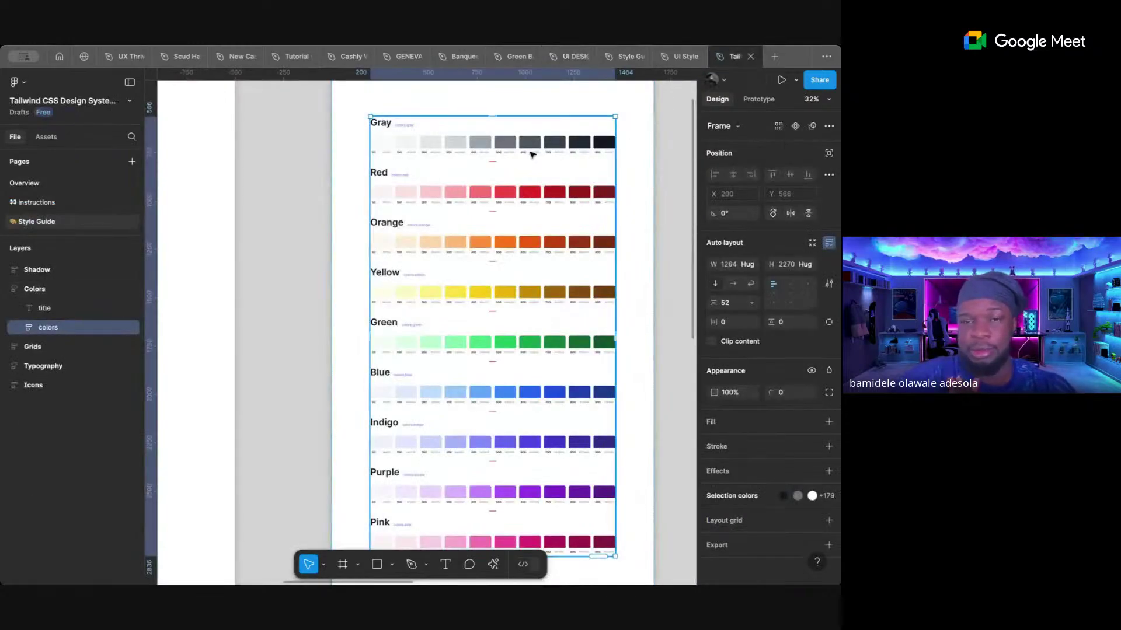
pyautogui.scroll(5, 530, 152)
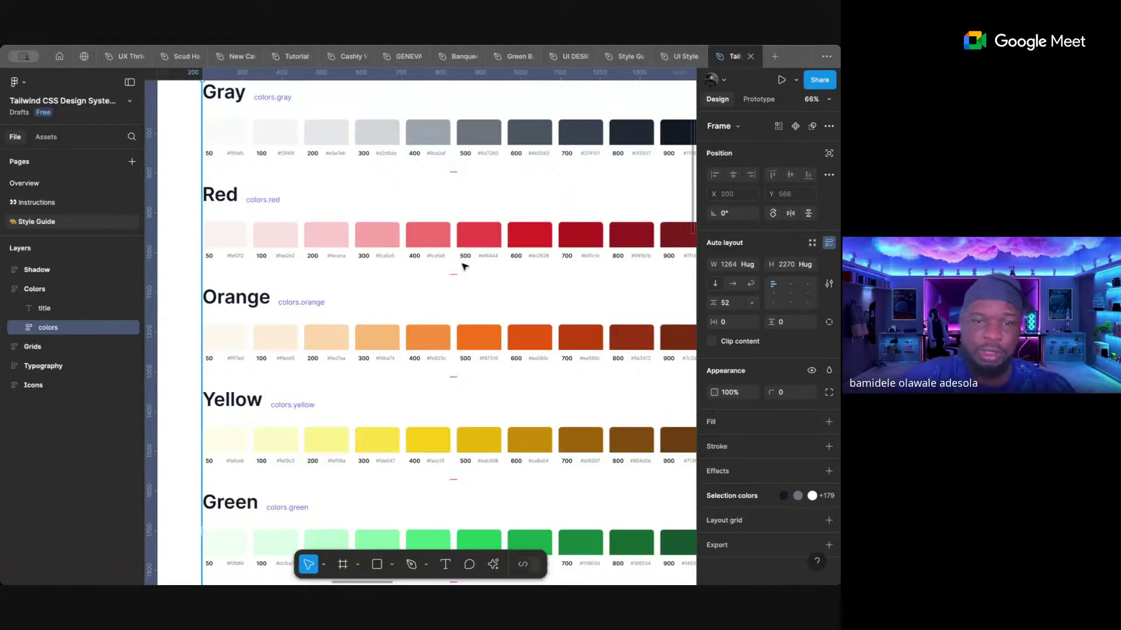
pyautogui.scroll(-5, 464, 266)
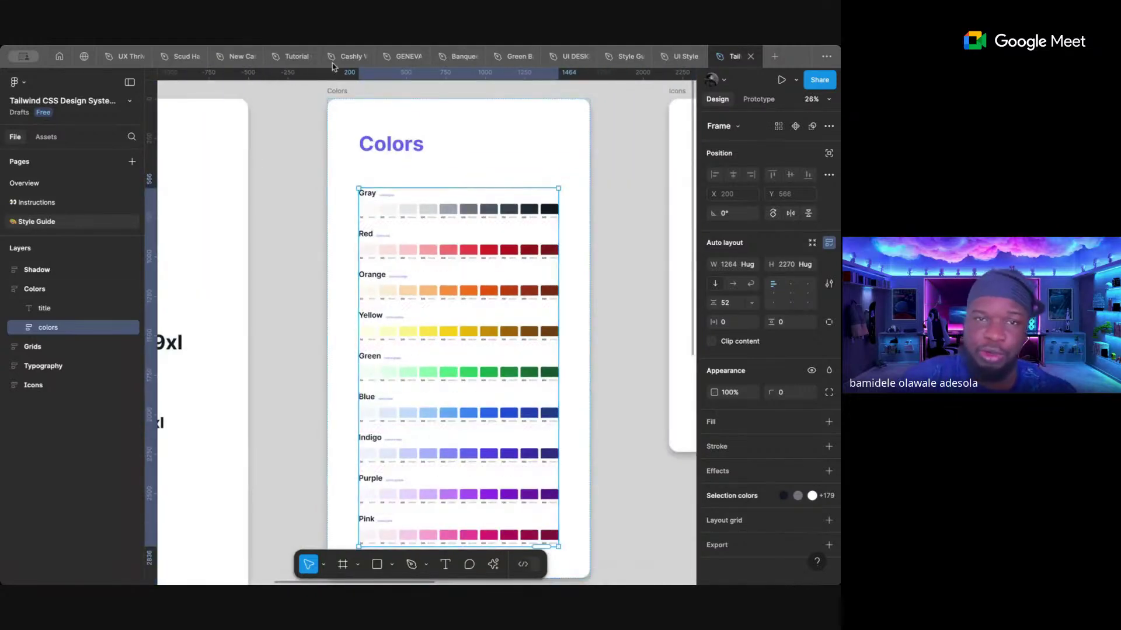
pyautogui.moveTo(558, 64)
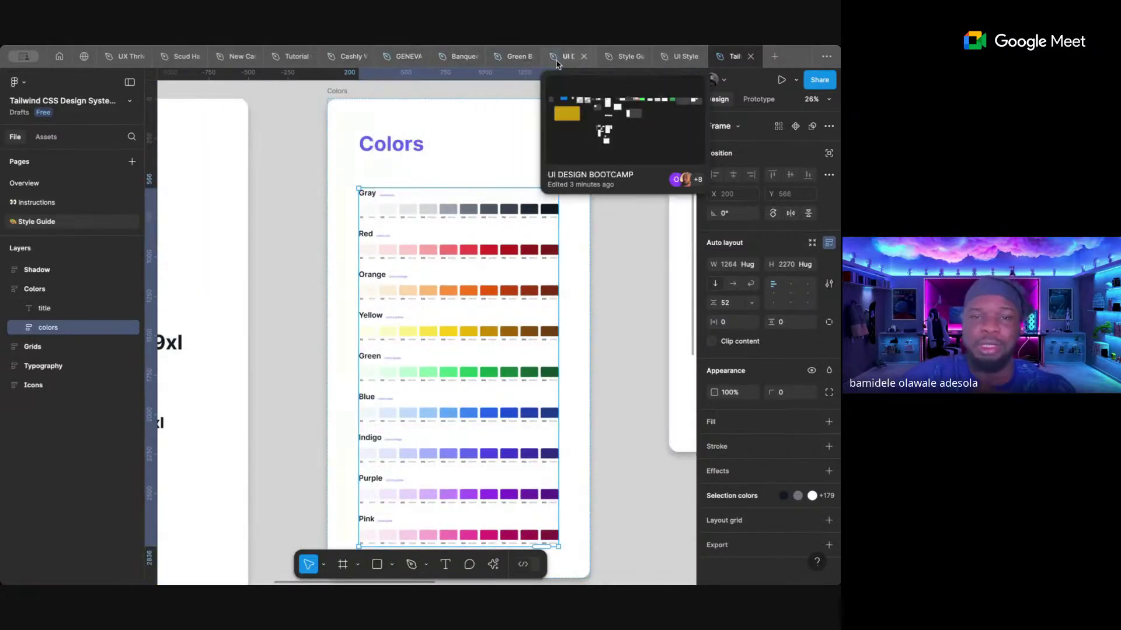
pyautogui.click(558, 62)
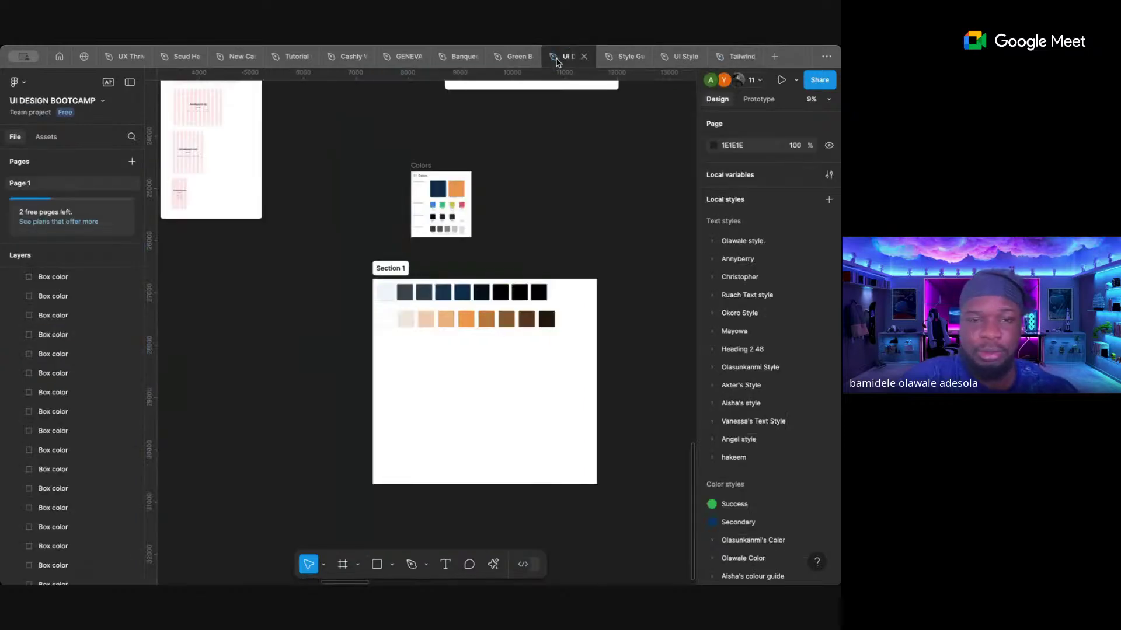
pyautogui.scroll(5, 404, 295)
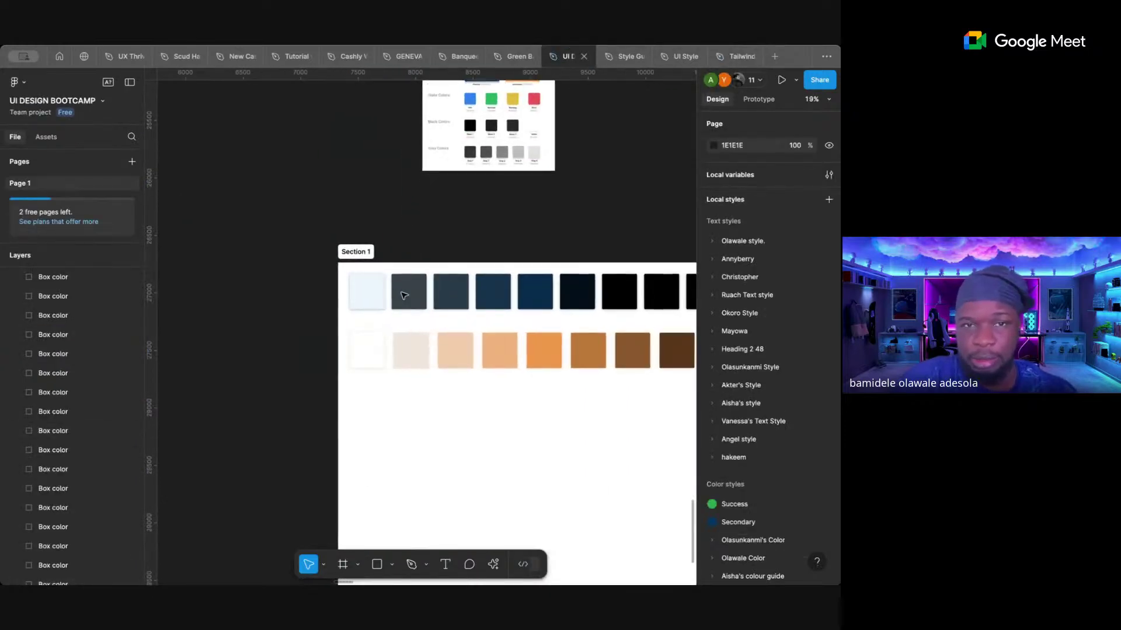
pyautogui.scroll(1, 403, 294)
pyautogui.hscroll(1, 404, 295)
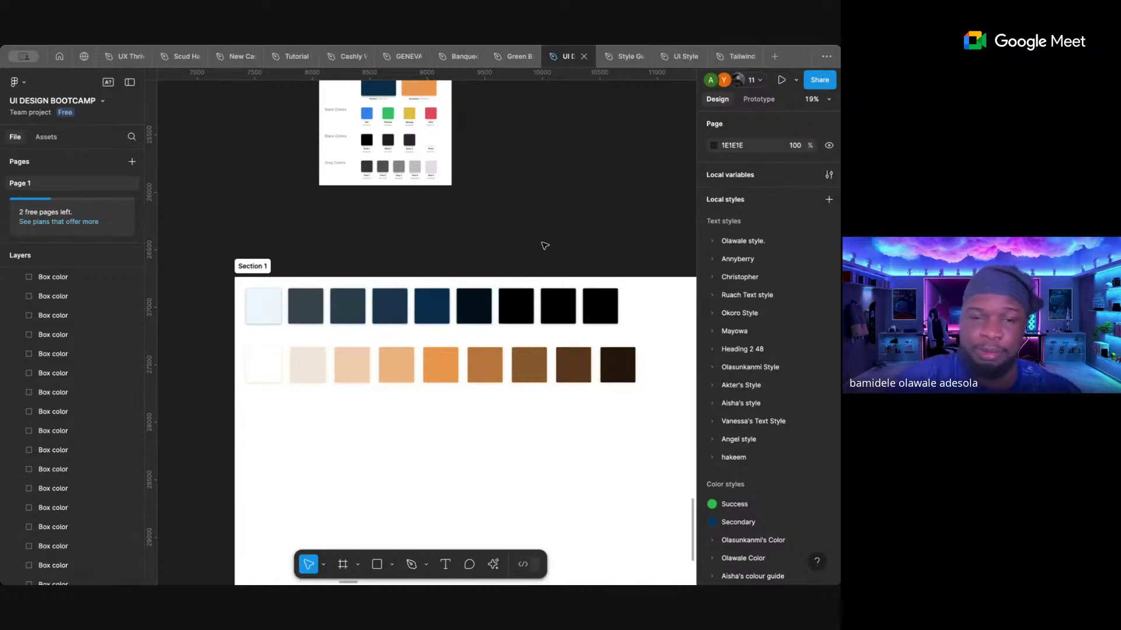
pyautogui.scroll(-5, 540, 257)
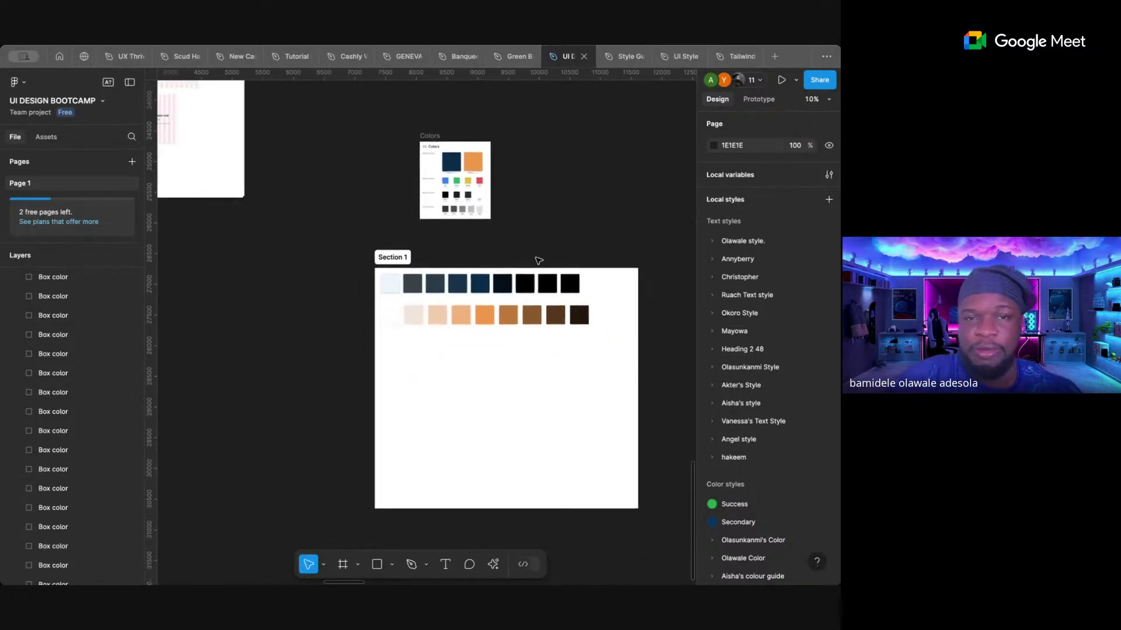
pyautogui.click(758, 84)
pyautogui.scroll(-4, 742, 316)
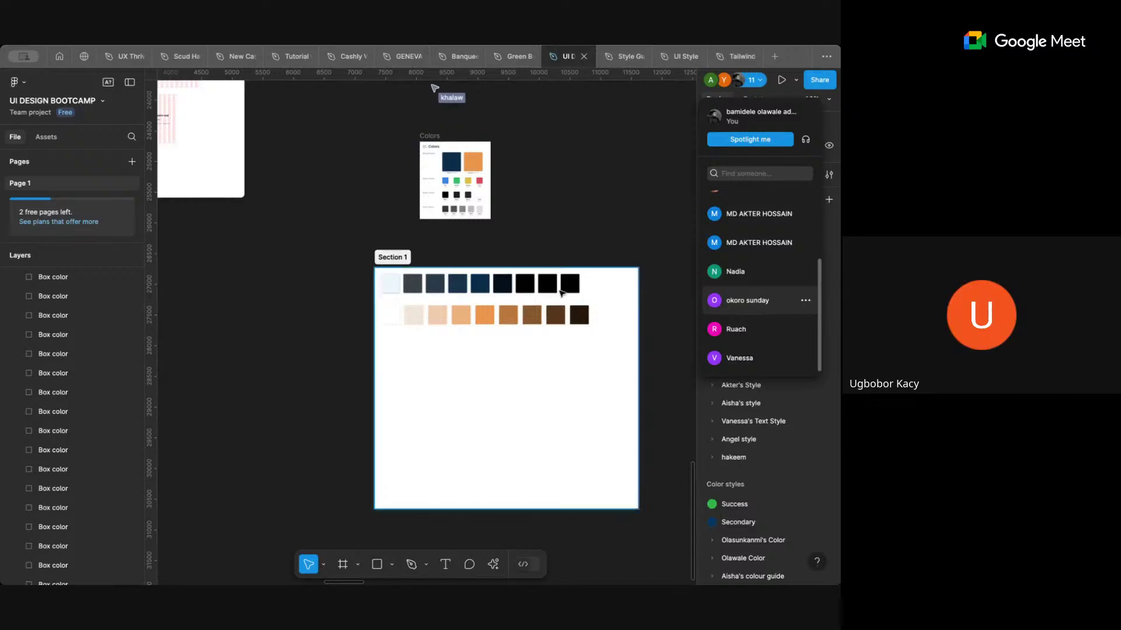
pyautogui.scroll(3, 554, 253)
pyautogui.scroll(-3, 554, 254)
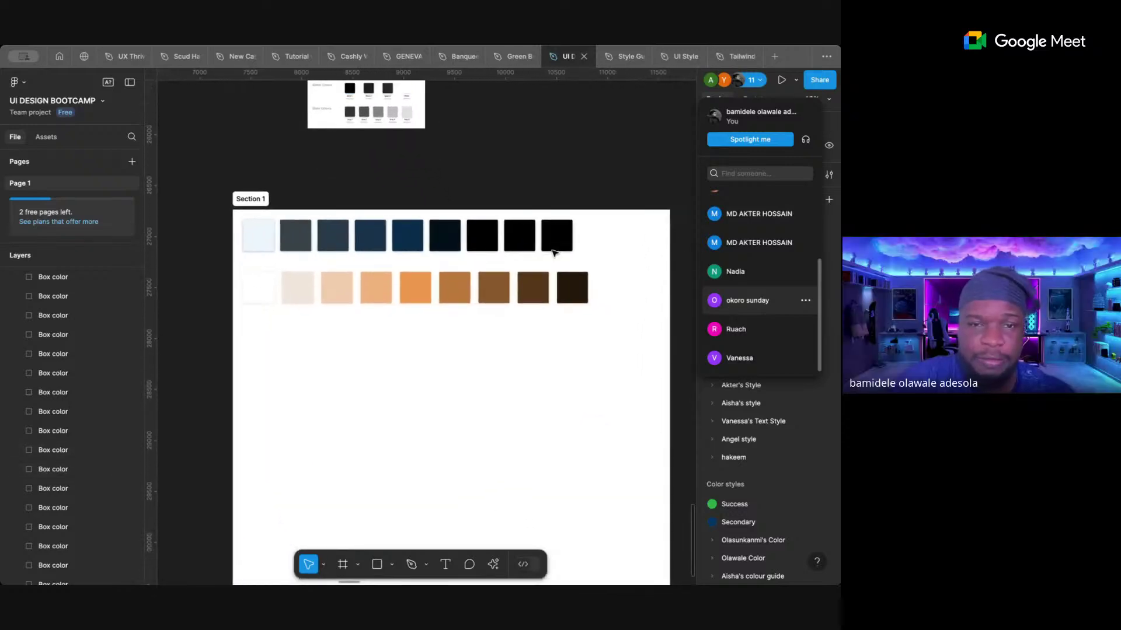
pyautogui.scroll(1, 564, 235)
pyautogui.scroll(-1, 564, 236)
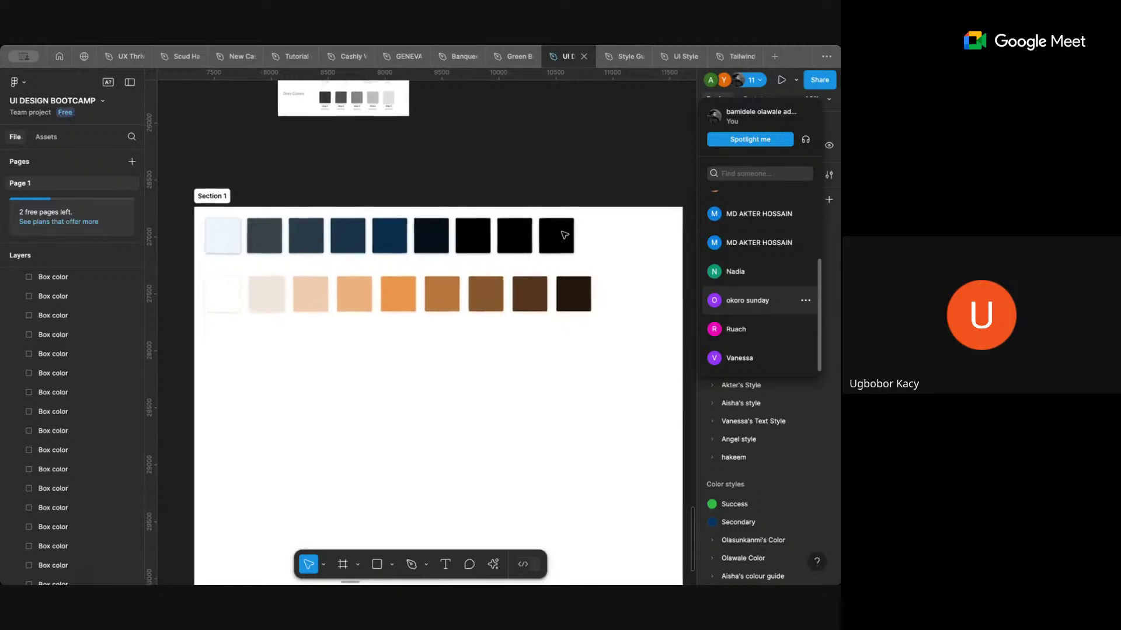
pyautogui.click(495, 189)
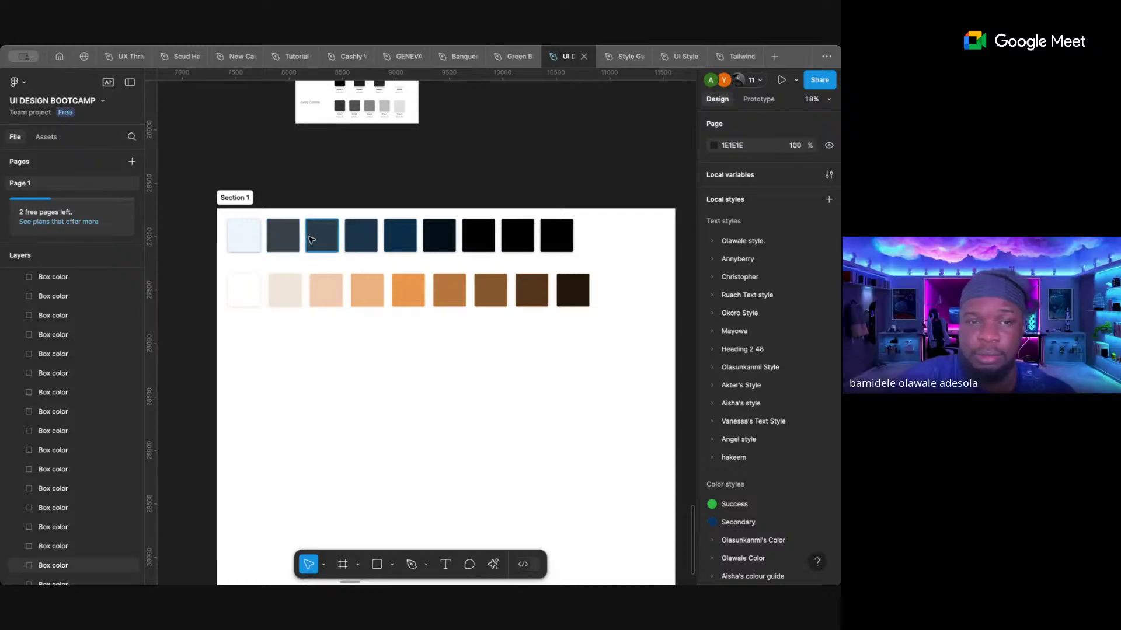
pyautogui.click(565, 242)
pyautogui.click(523, 242)
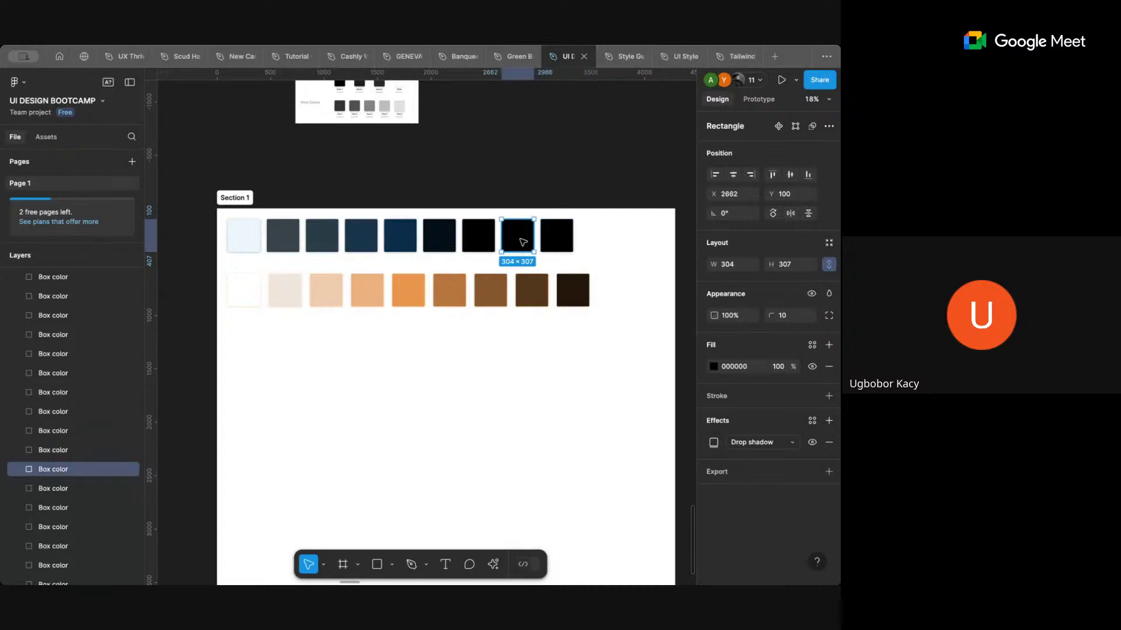
pyautogui.click(478, 241)
pyautogui.click(441, 239)
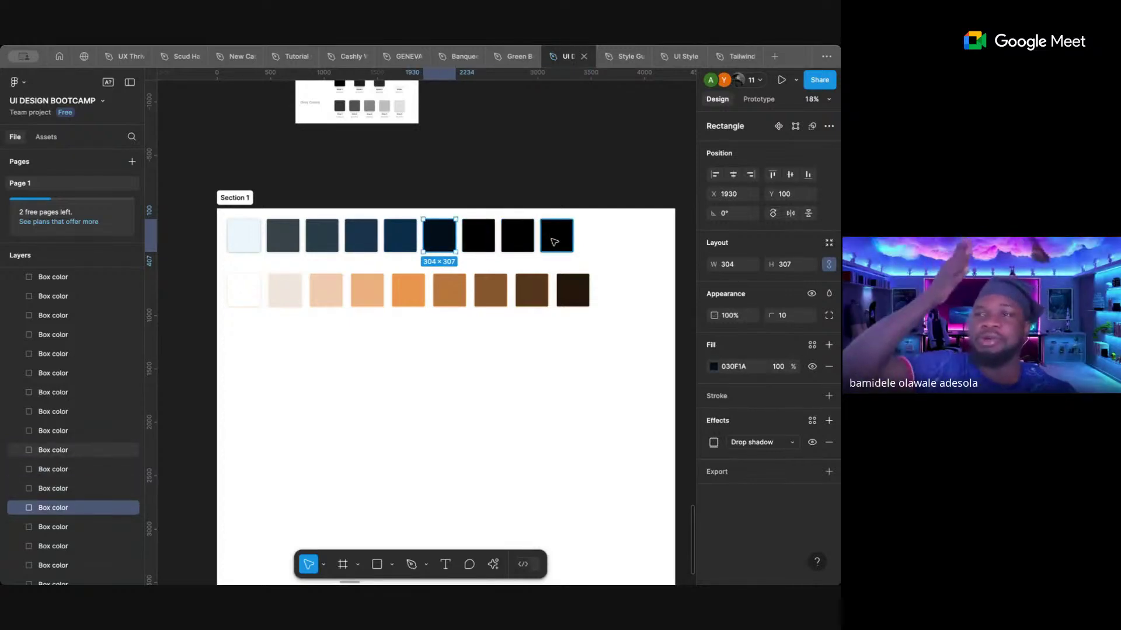
pyautogui.click(385, 237)
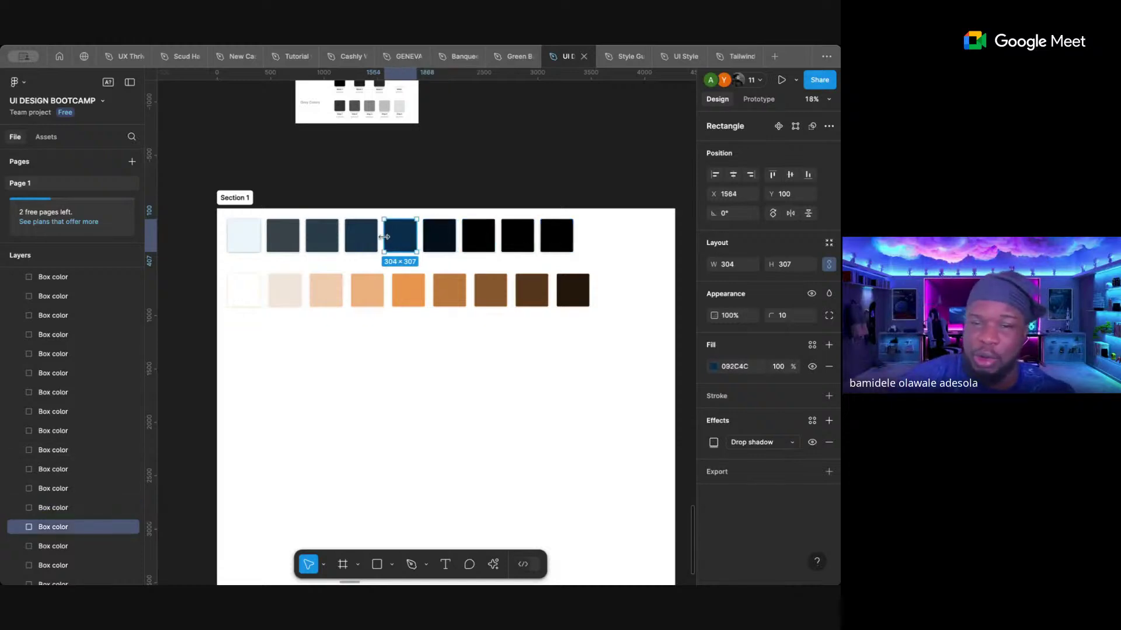
pyautogui.click(713, 367)
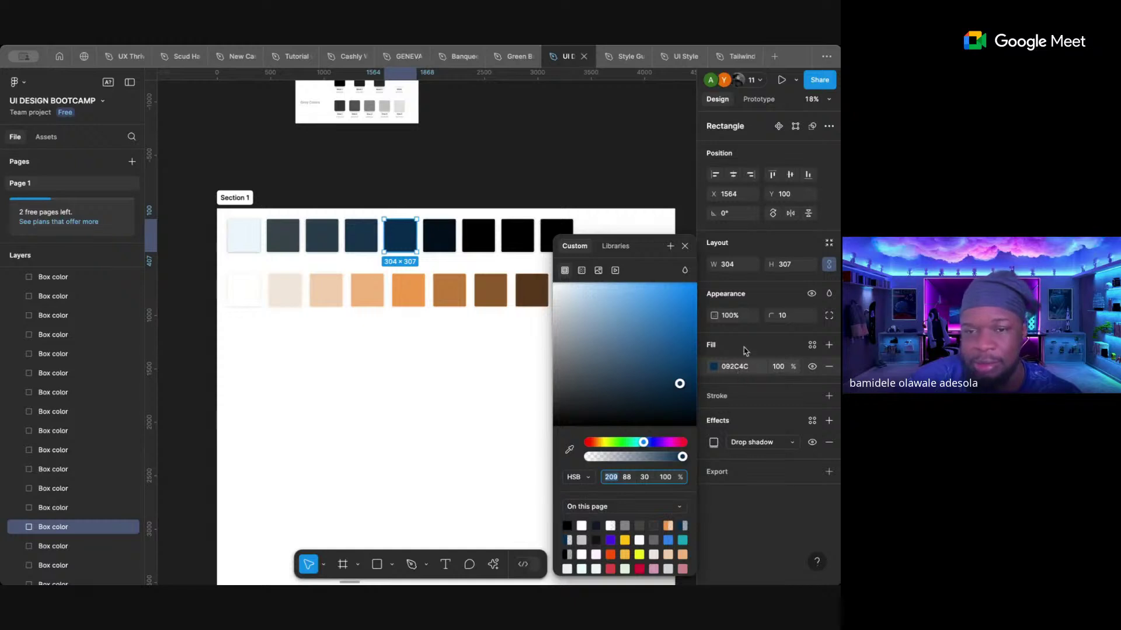
pyautogui.click(742, 367)
pyautogui.hotkey('ctrl', 'c')
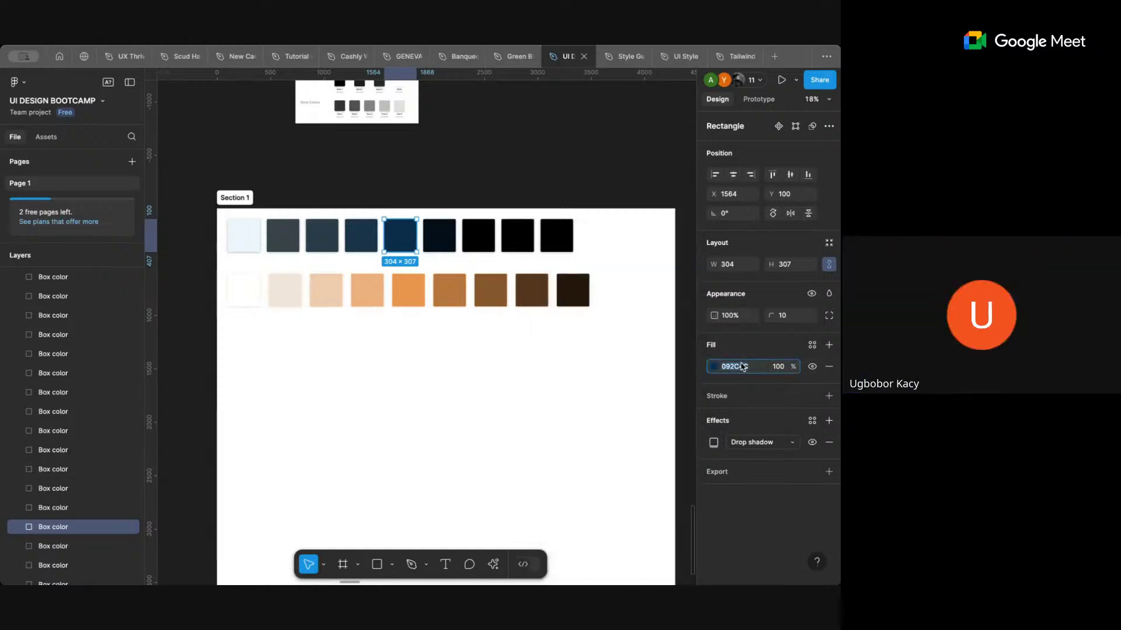
pyautogui.scroll(-5, 569, 298)
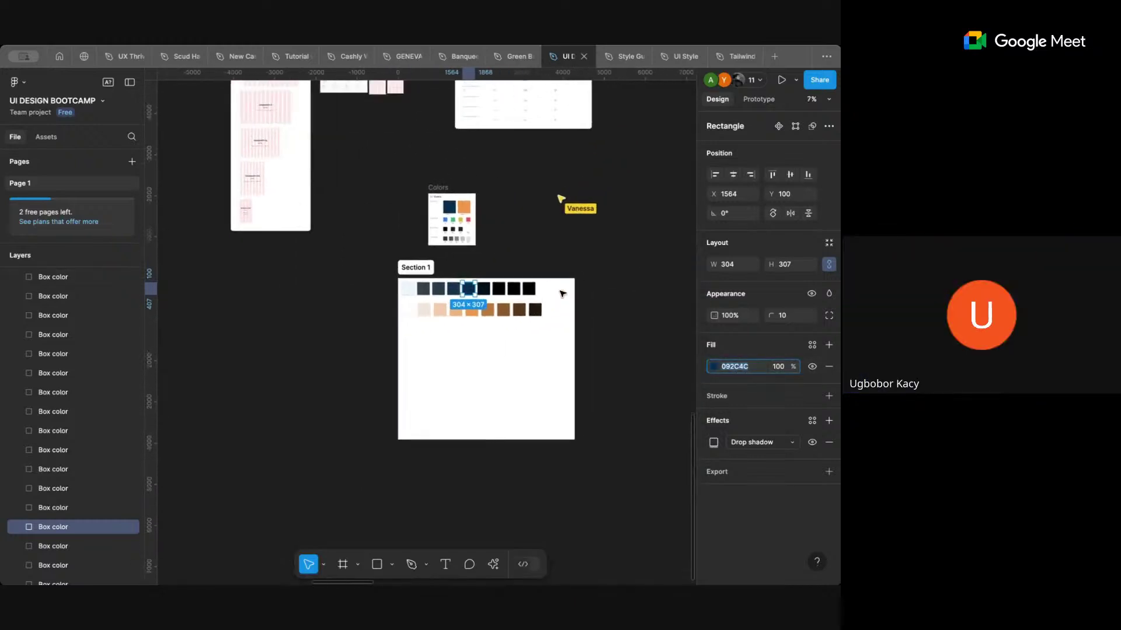
pyautogui.click(594, 282)
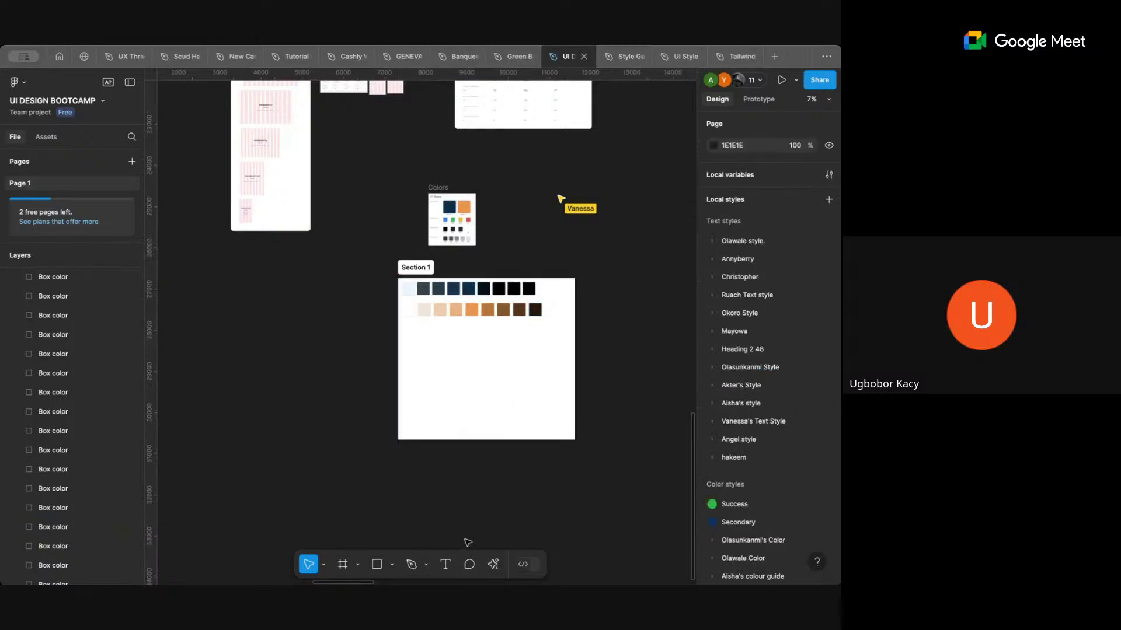
# - Bring up the Plugins & widgets list from Actions, with Foundation: Color Generator listed first
pyautogui.click(492, 565)
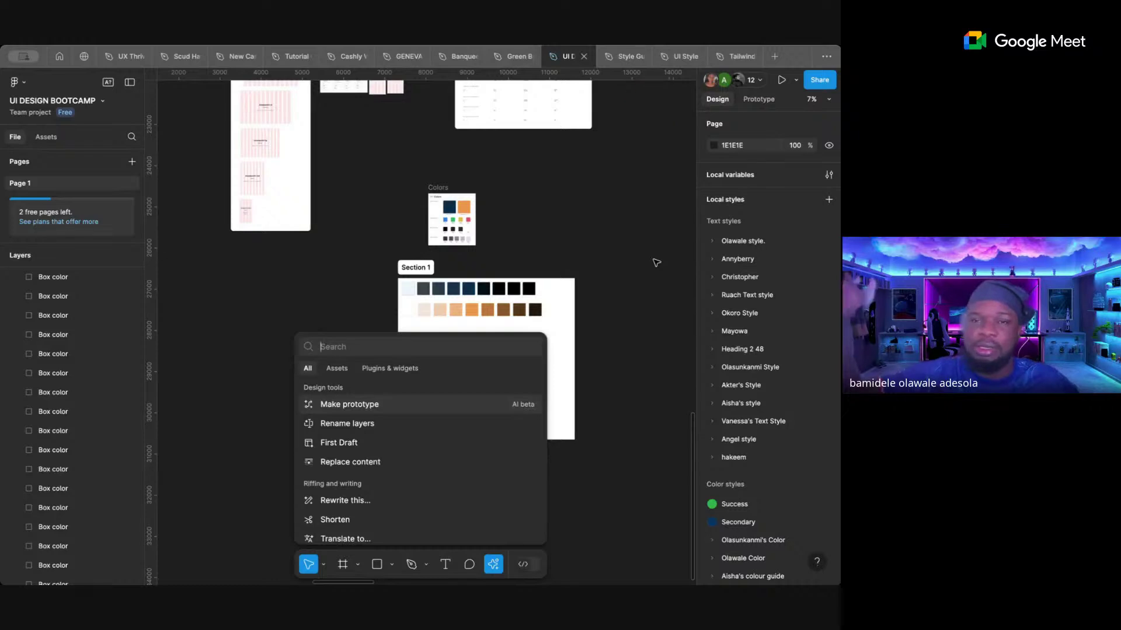
pyautogui.click(385, 369)
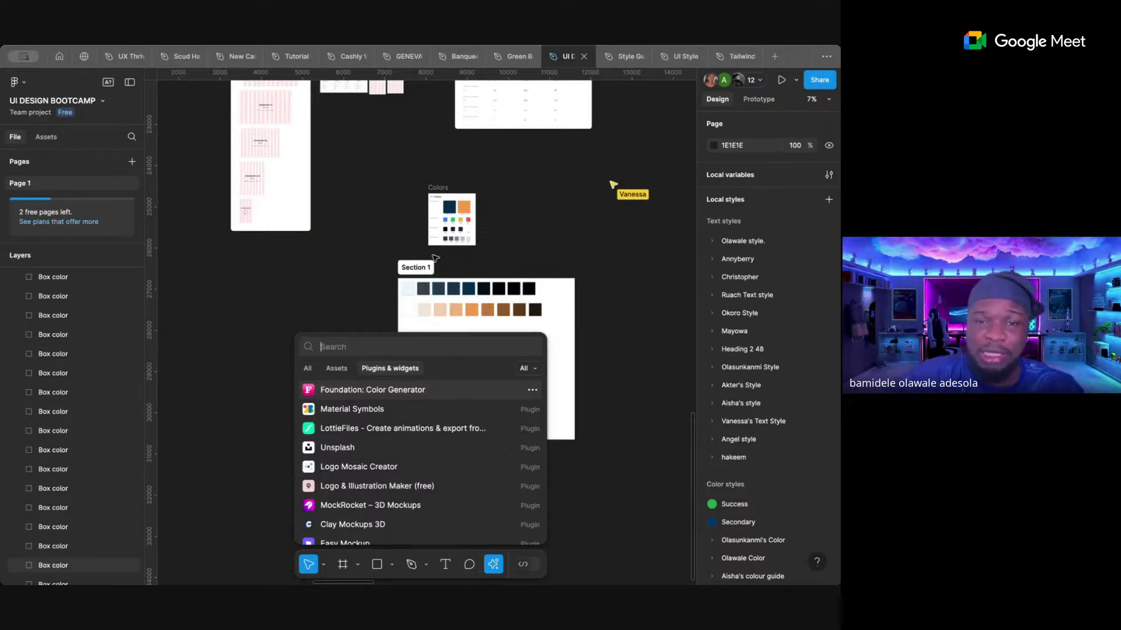
pyautogui.scroll(5, 447, 227)
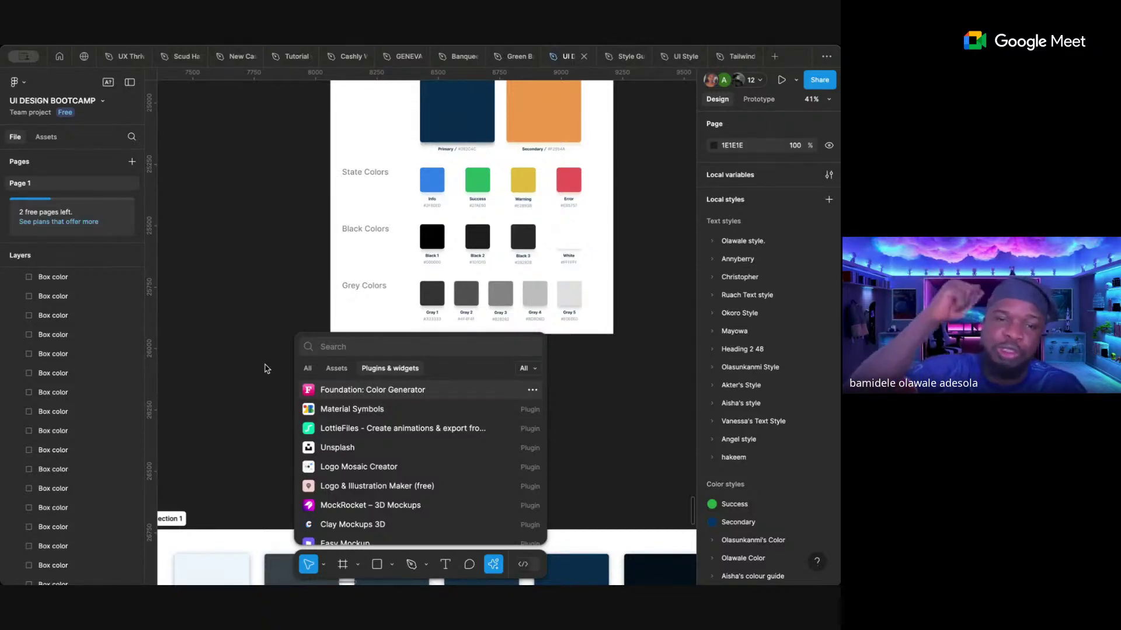
# - Preview a Material-profile blue scale for 092C4C in Foundation: Color Generator, then close the plugin
pyautogui.click(355, 391)
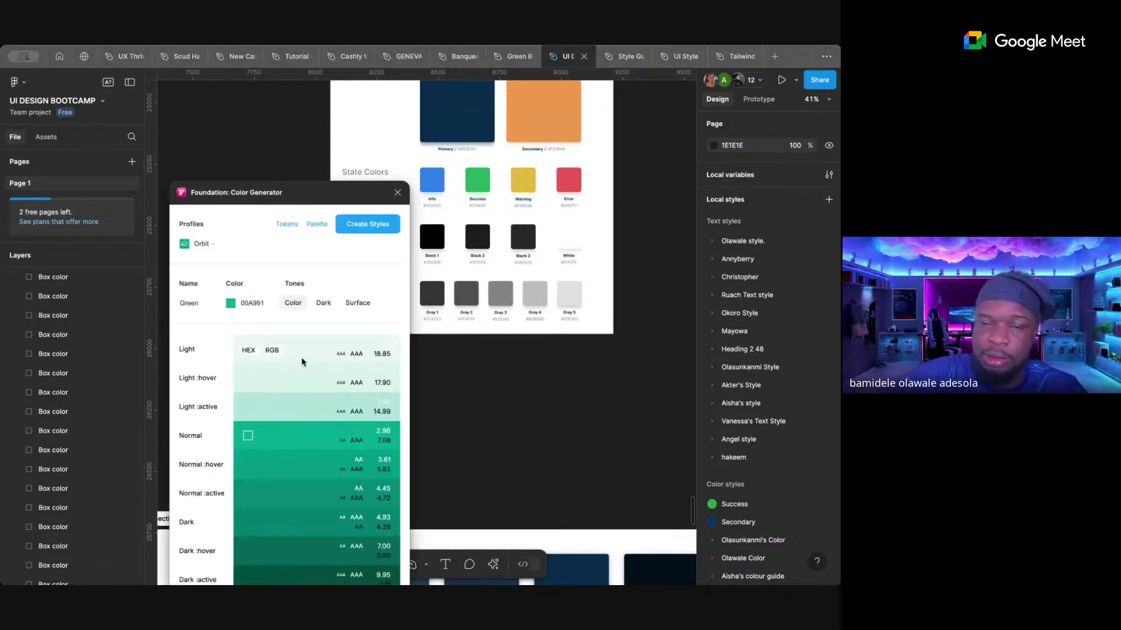
pyautogui.hotkey('shift', '1')
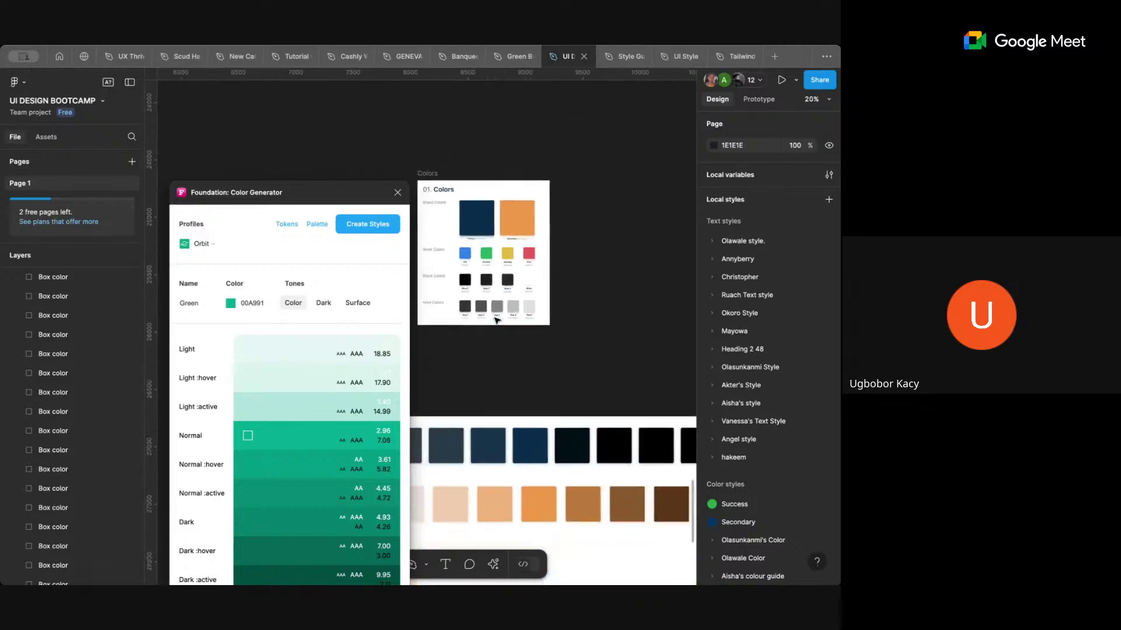
pyautogui.click(223, 246)
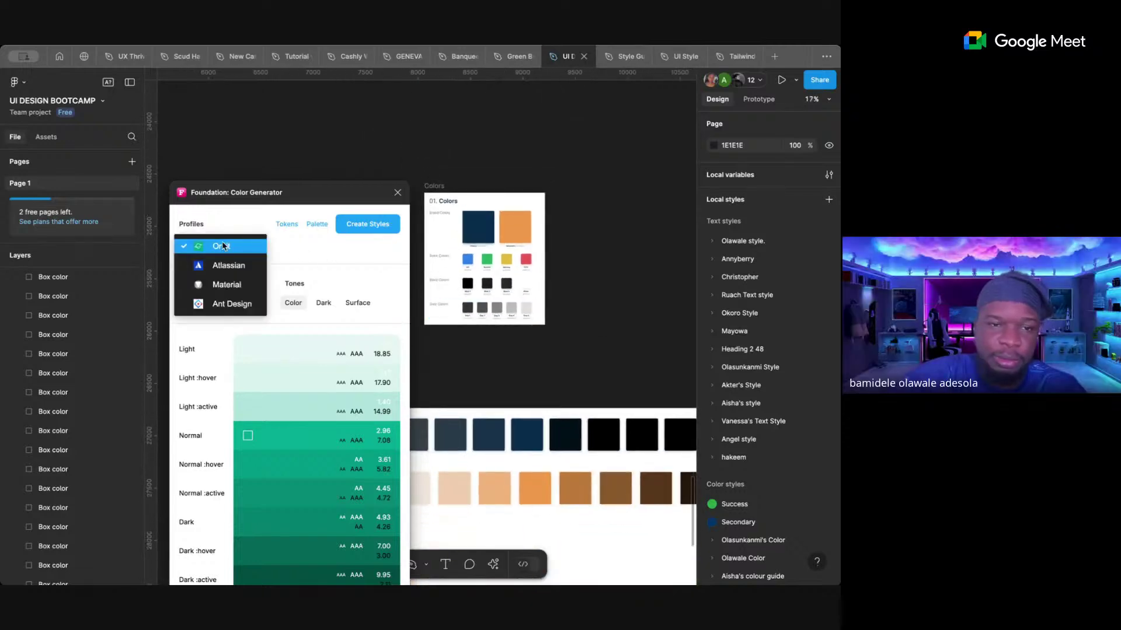
pyautogui.click(229, 284)
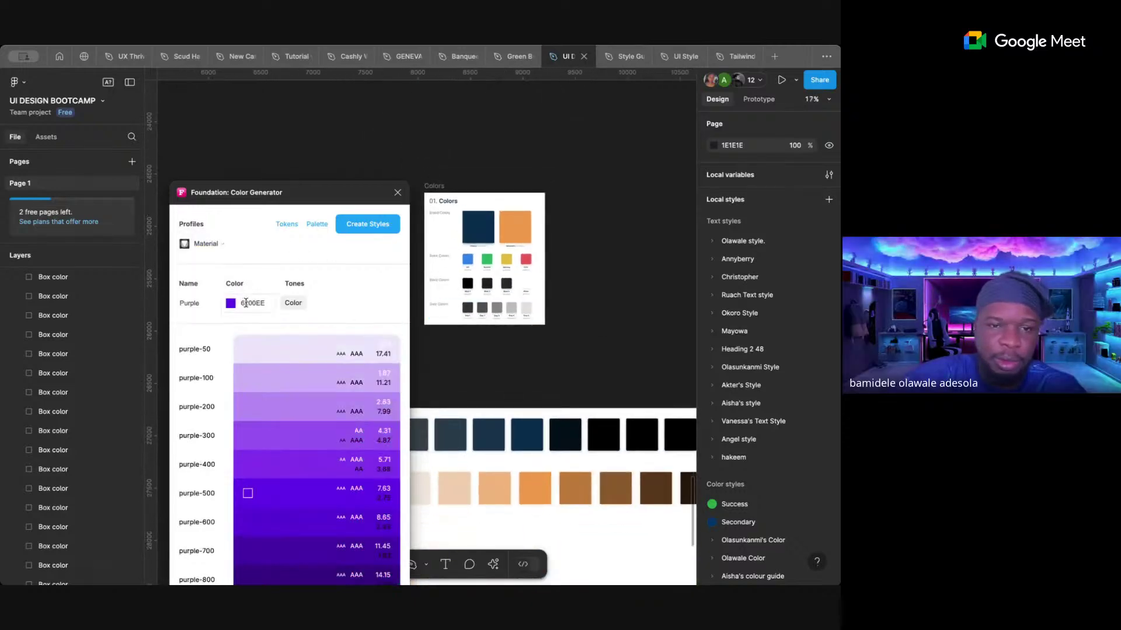
pyautogui.click(245, 303)
pyautogui.hotkey('ctrl', 'v')
pyautogui.press('Return')
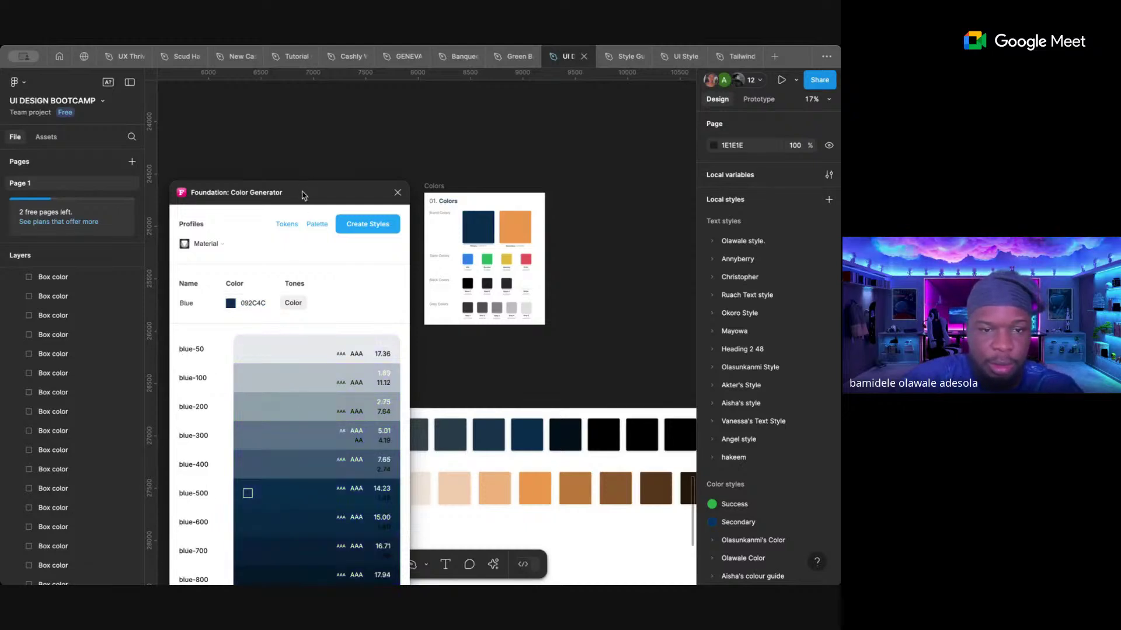
pyautogui.moveTo(303, 195); pyautogui.dragTo(315, 102)
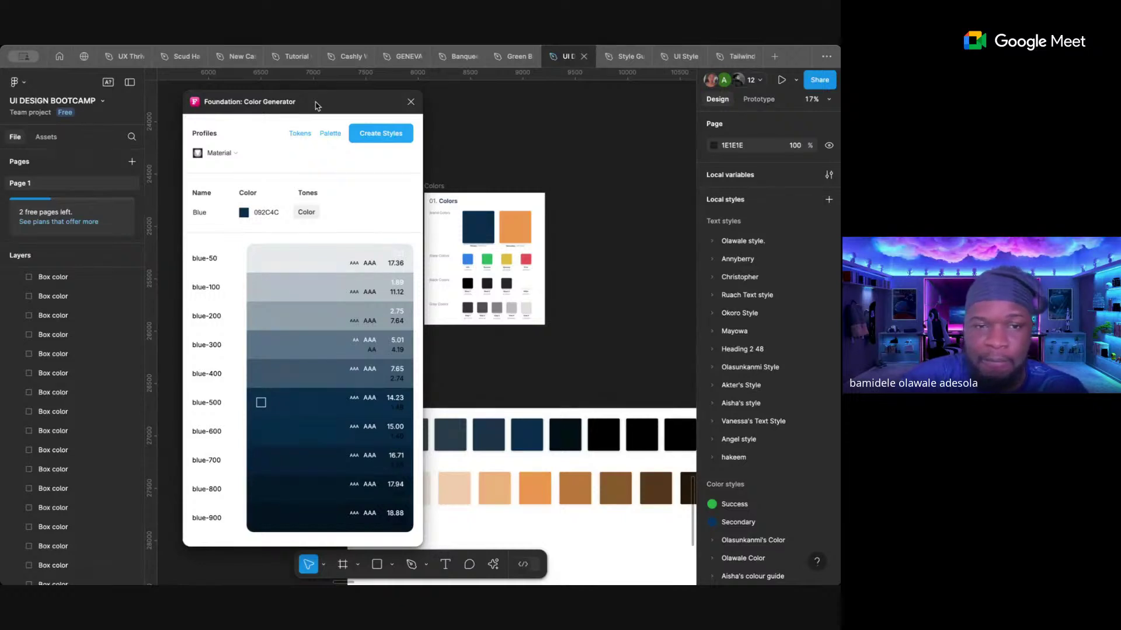
pyautogui.click(409, 104)
pyautogui.scroll(-5, 373, 278)
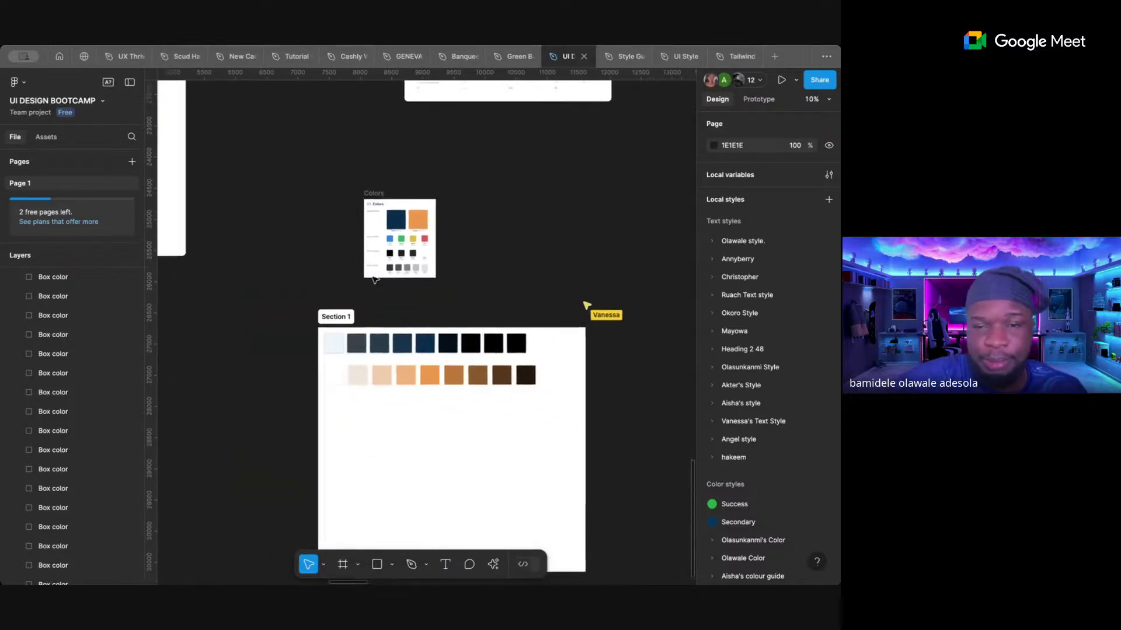
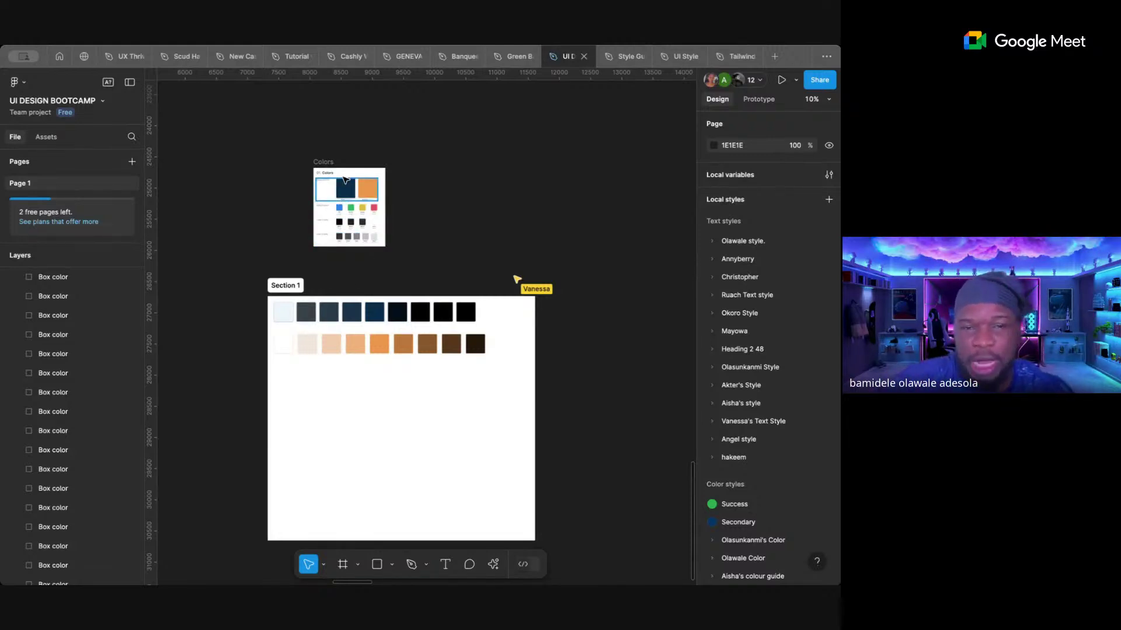
# - Pick out the navy primary swatch's 092C4C fill hex and bring up the actions search
pyautogui.scroll(5, 350, 207)
pyautogui.doubleClick(348, 205)
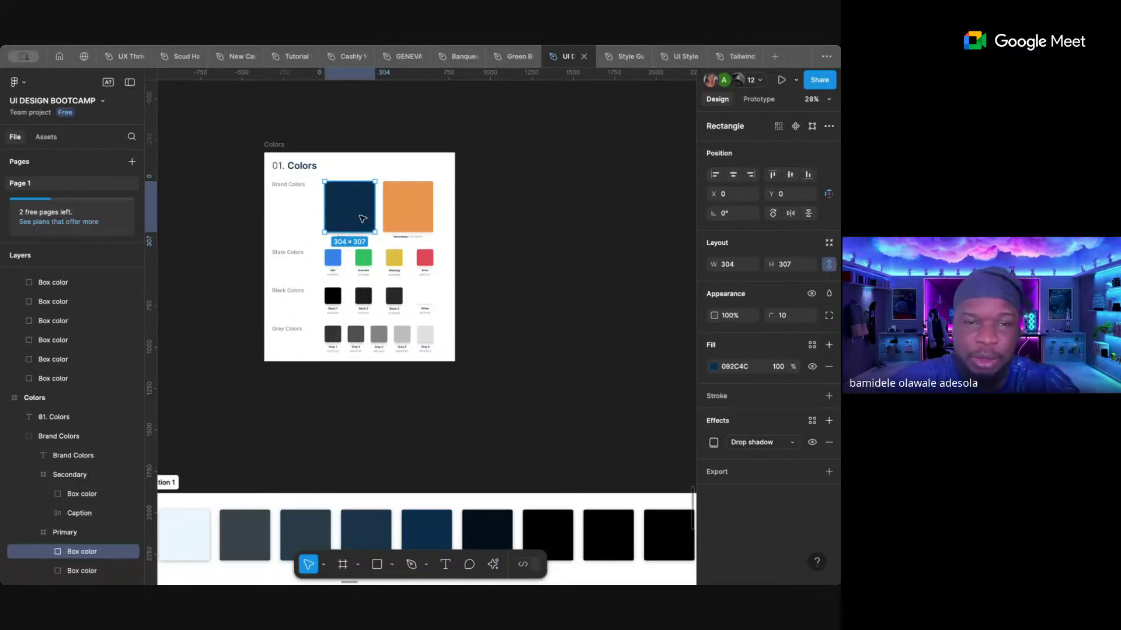
pyautogui.click(738, 367)
pyautogui.hotkey('ctrl', 'c')
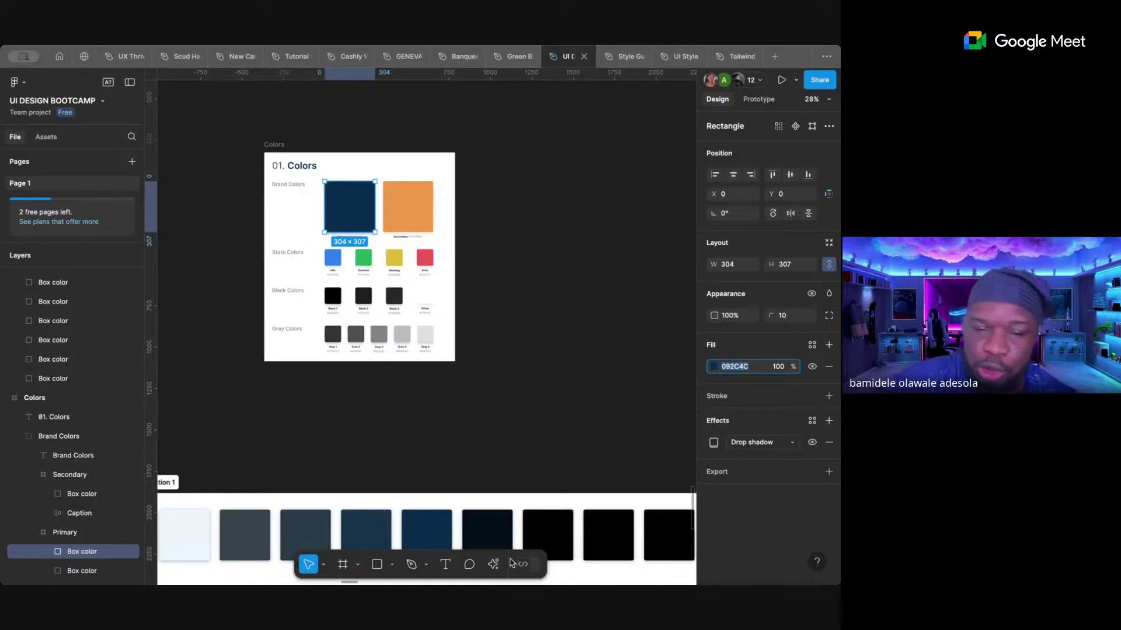
pyautogui.click(494, 563)
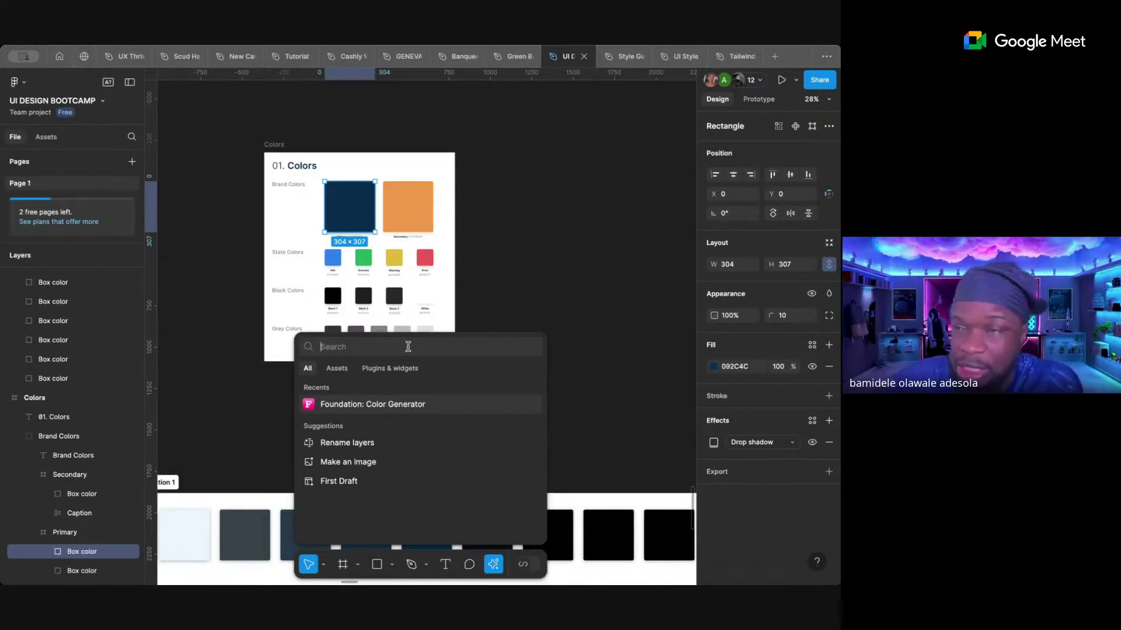
# - Search Community plugins for 'foundation' and open Foundation: Color Generator in UI DESIGN BOOTCAMP
pyautogui.click(84, 59)
pyautogui.click(696, 83)
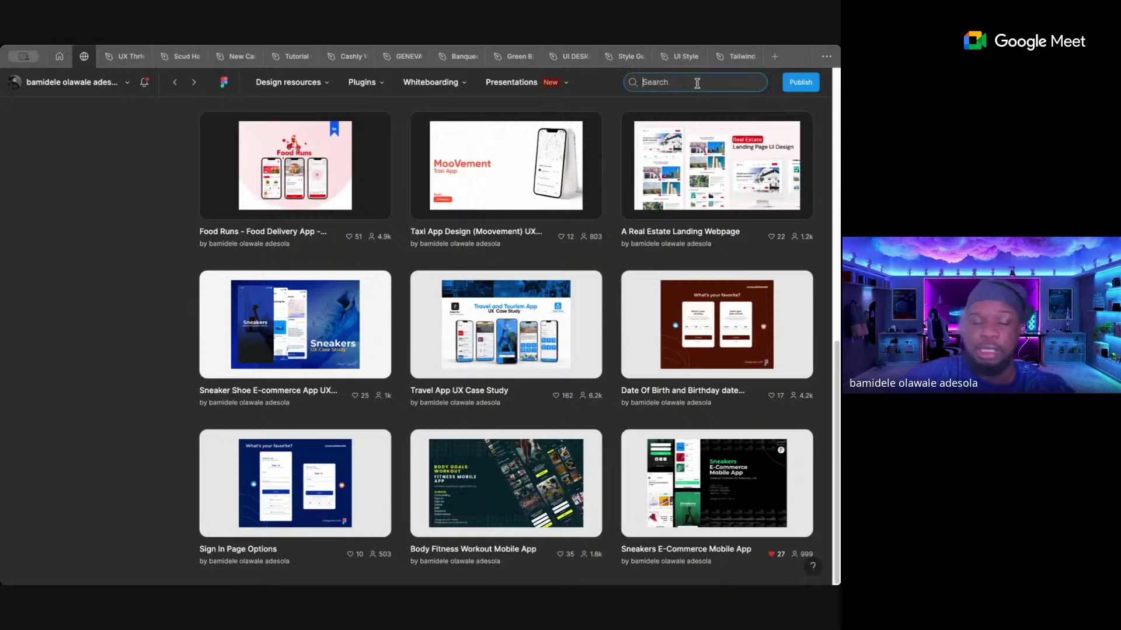
pyautogui.write('foundati')
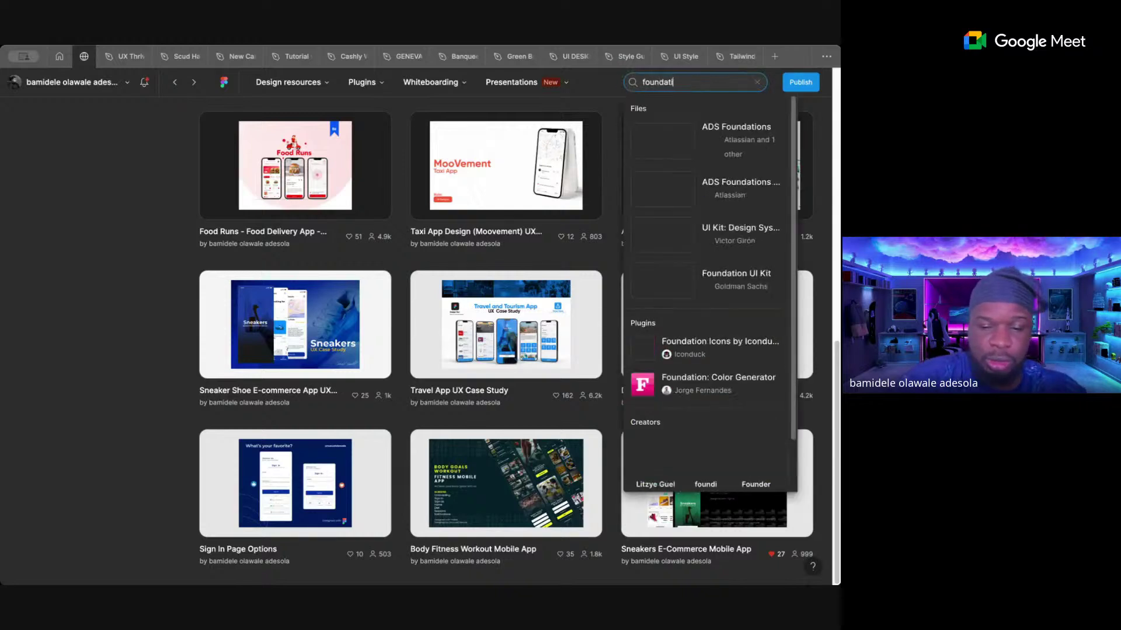
pyautogui.write('on')
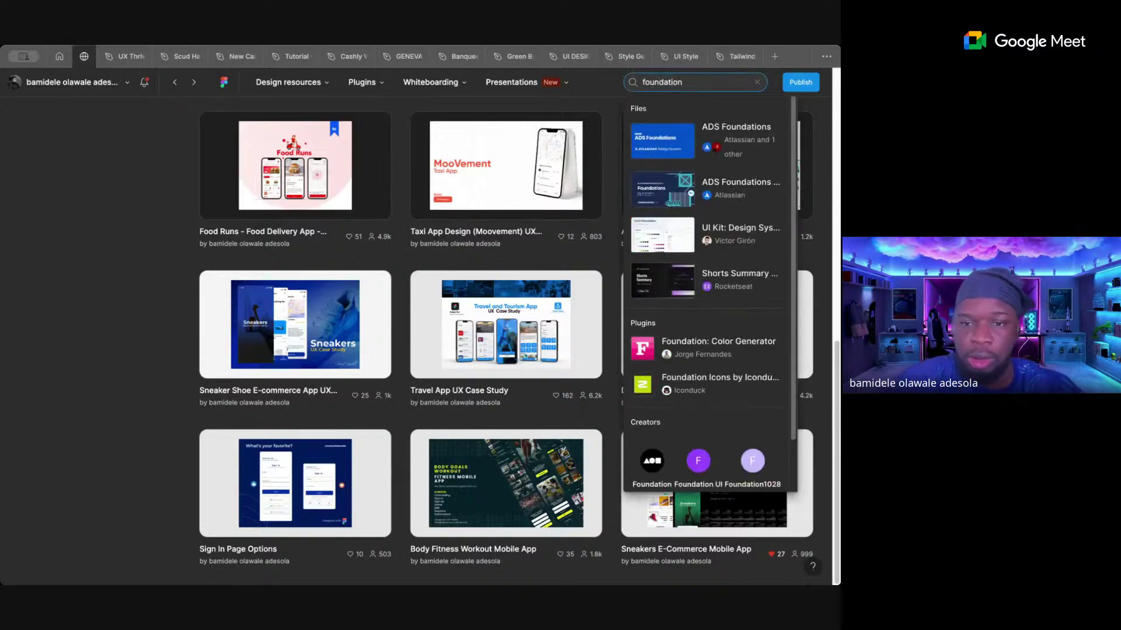
pyautogui.press('Return')
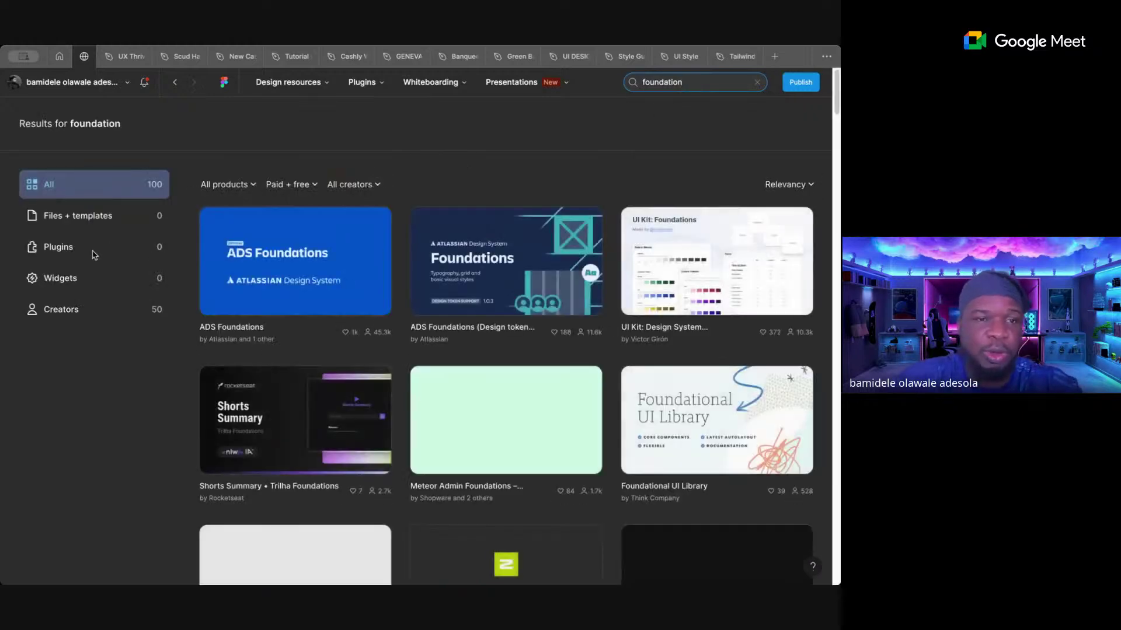
pyautogui.click(59, 247)
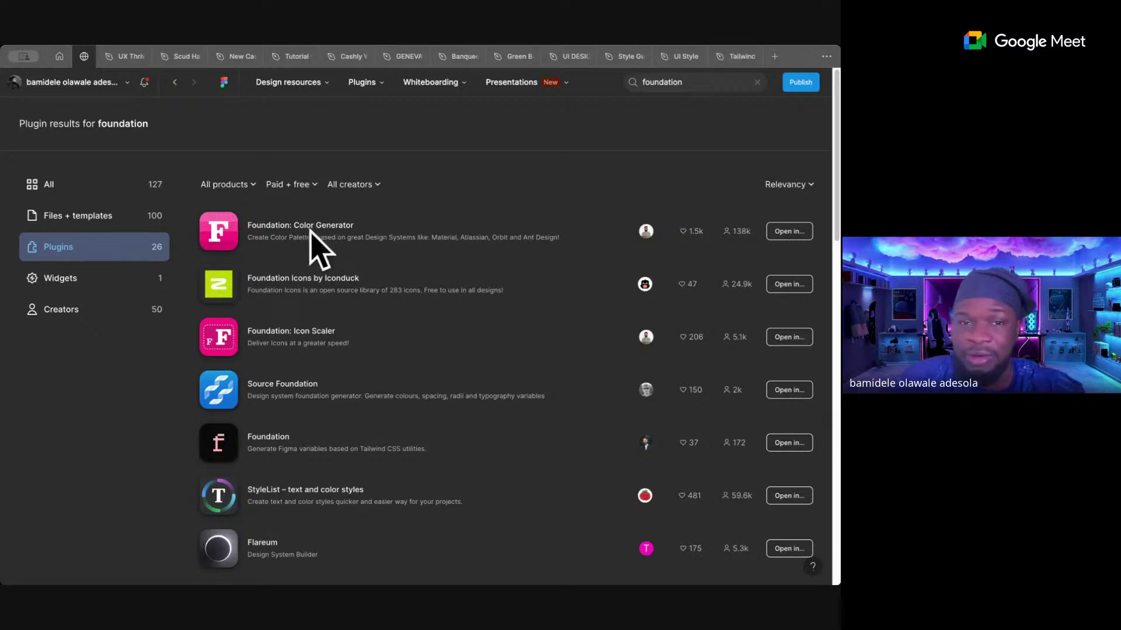
pyautogui.click(783, 233)
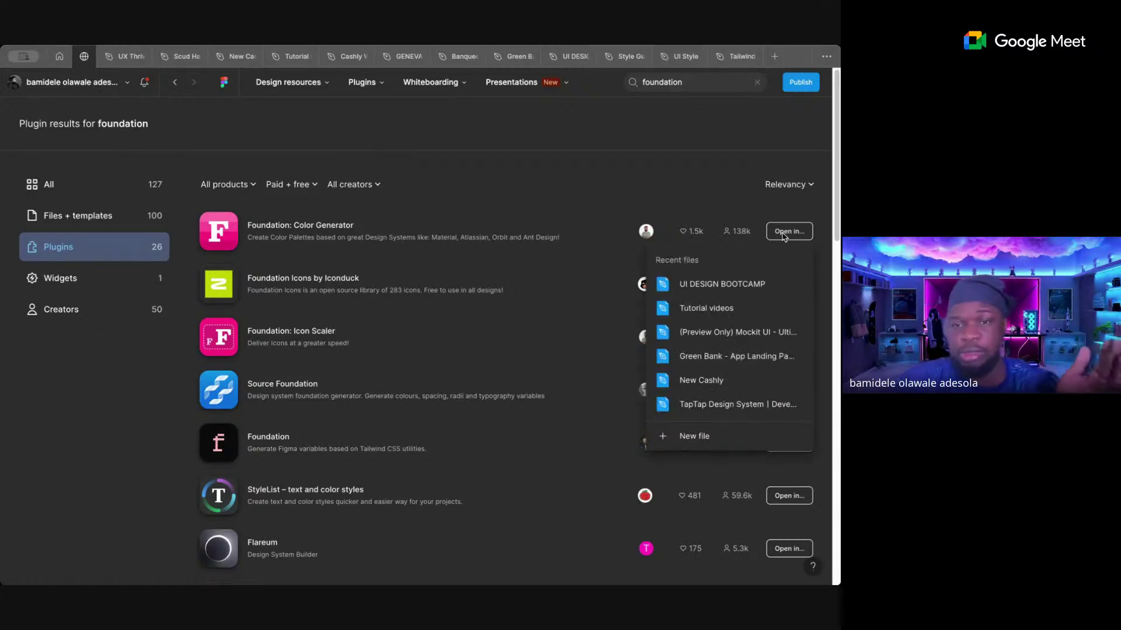
pyautogui.click(719, 286)
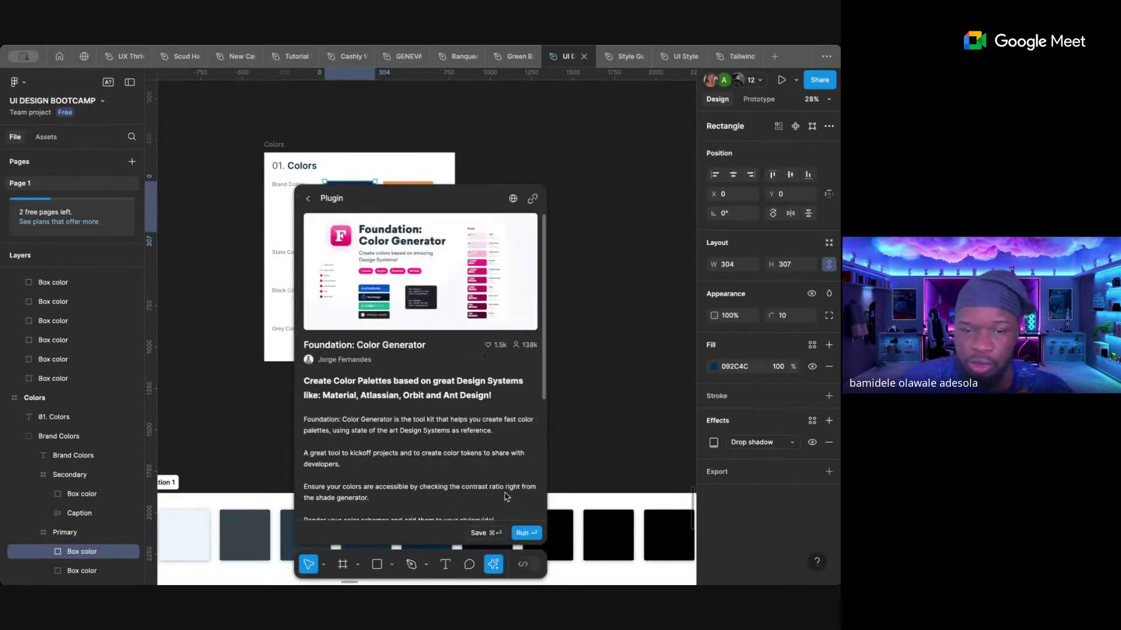
# - Run Foundation: Color Generator with the Material profile, showing the purple-50 to purple-900 scale
pyautogui.click(521, 531)
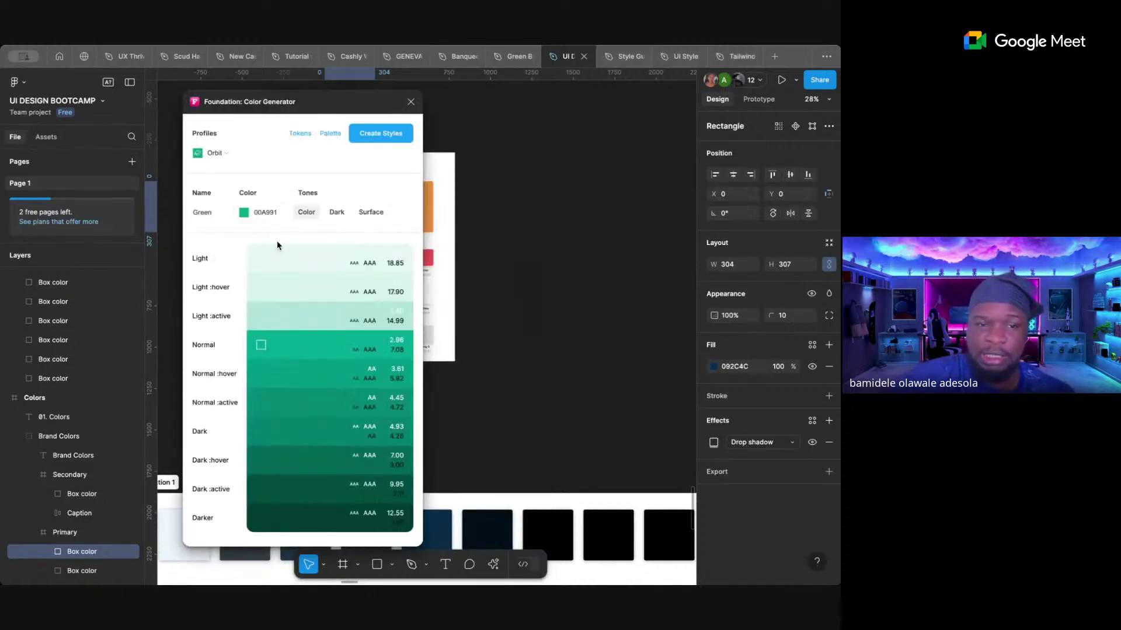
pyautogui.click(226, 159)
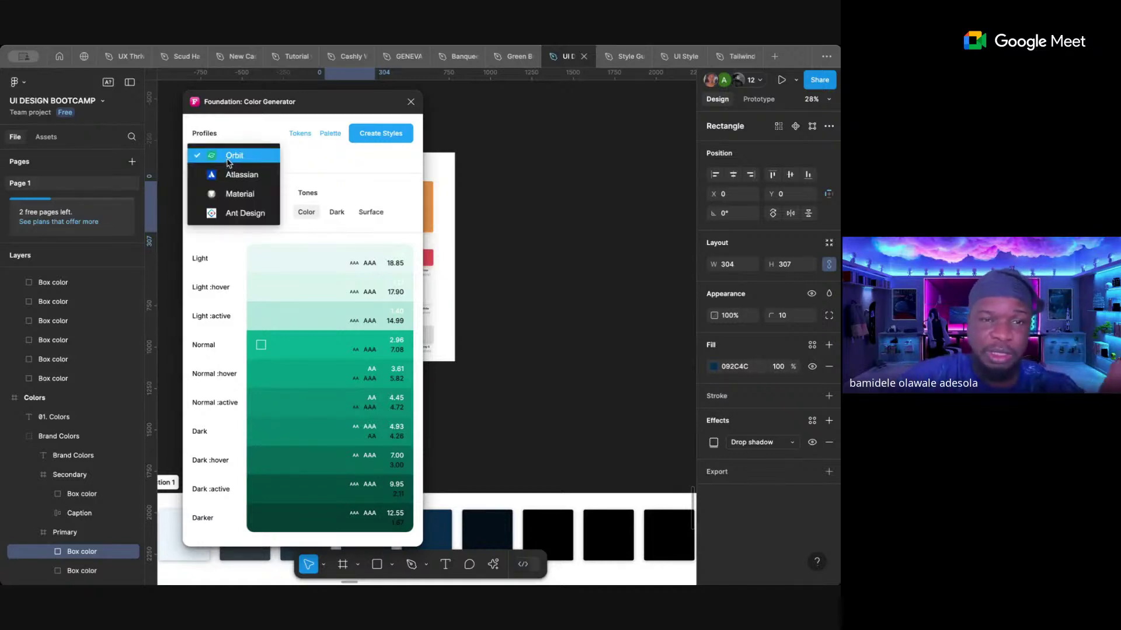
pyautogui.click(252, 203)
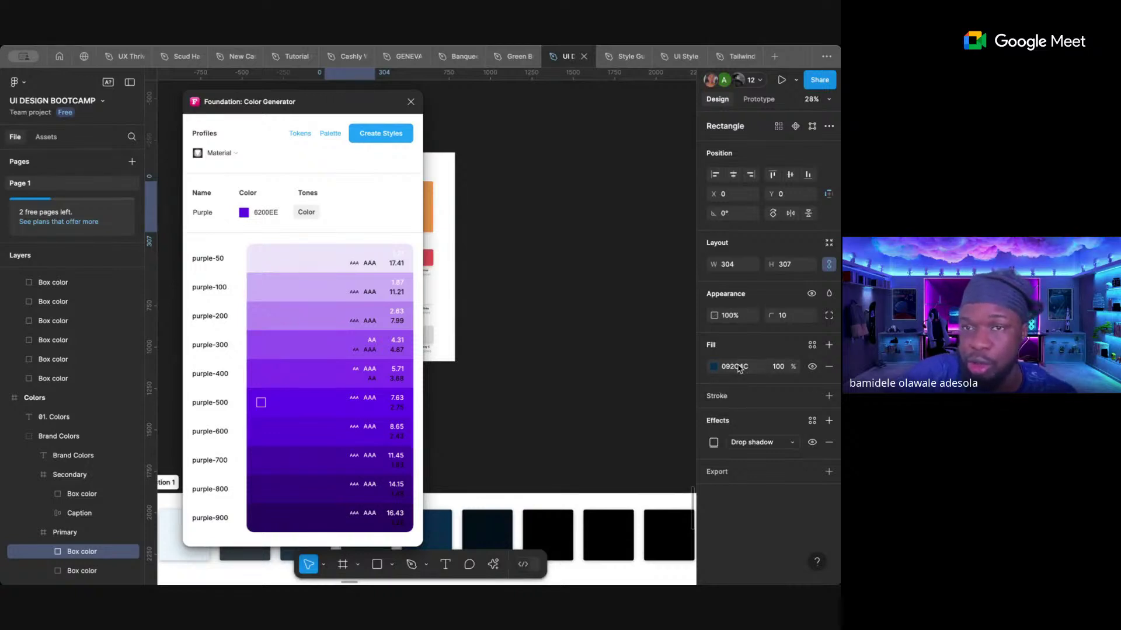
# - Replace the generator's base colour 6200EE with 092C4C to produce a blue-50 to blue-900 scale
pyautogui.click(259, 212)
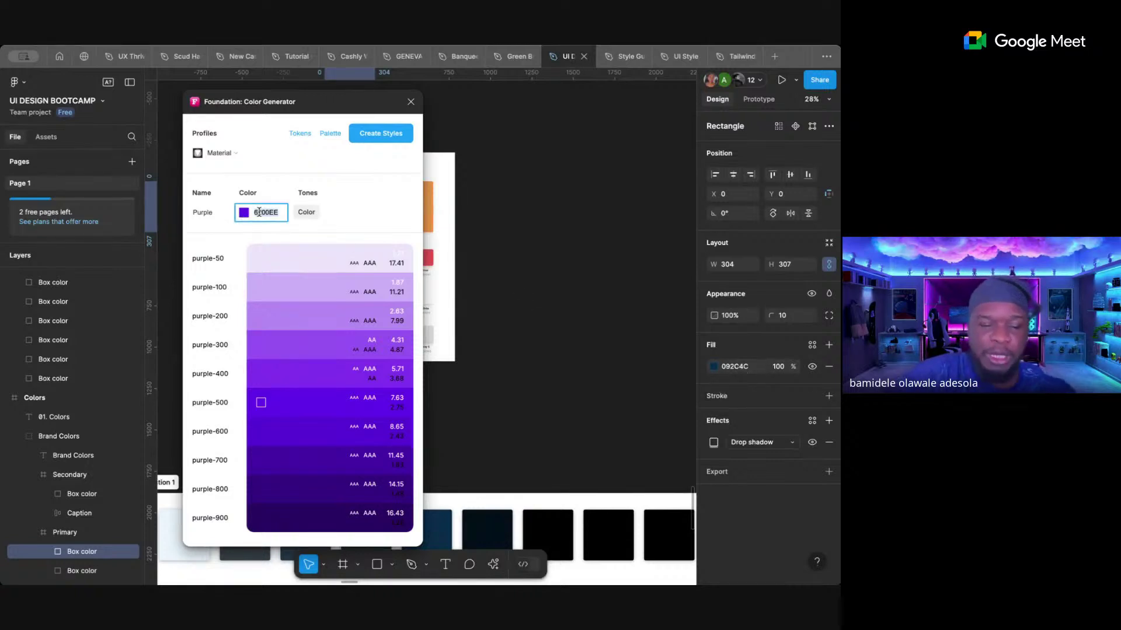
pyautogui.hotkey('ctrl', 'v')
pyautogui.press('Return')
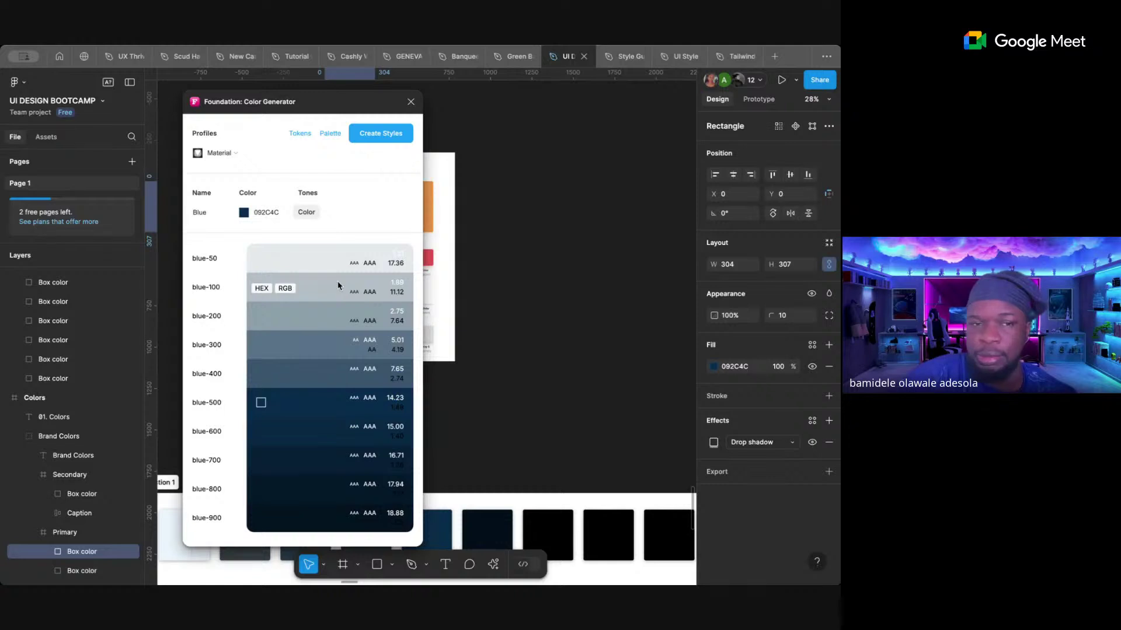
pyautogui.scroll(-5, 502, 208)
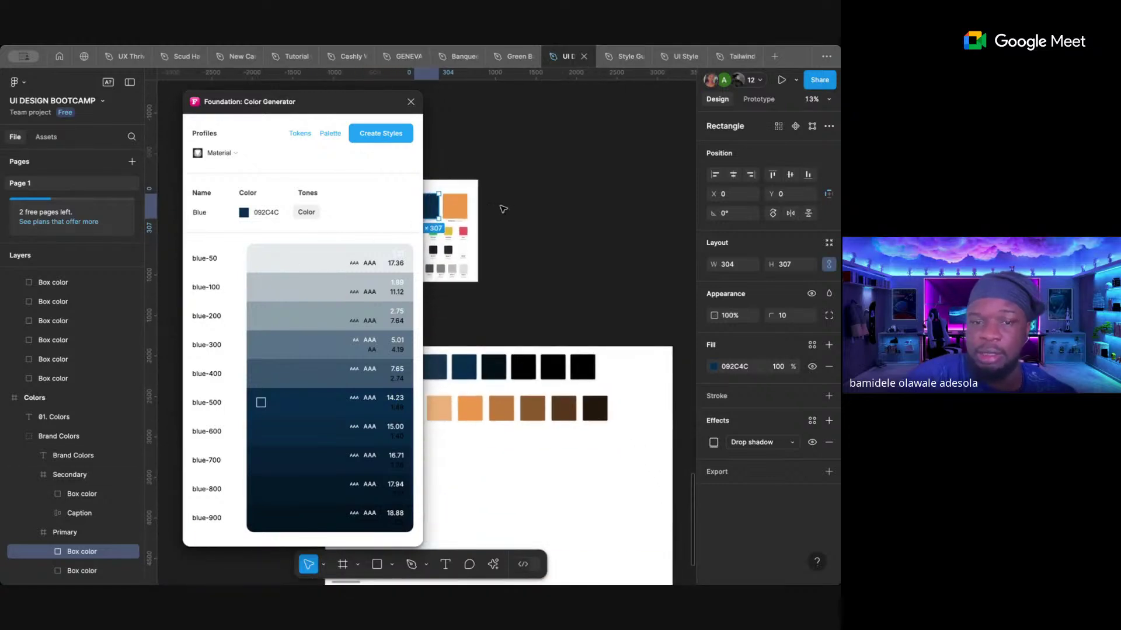
pyautogui.scroll(-4, 503, 209)
pyautogui.click(503, 208)
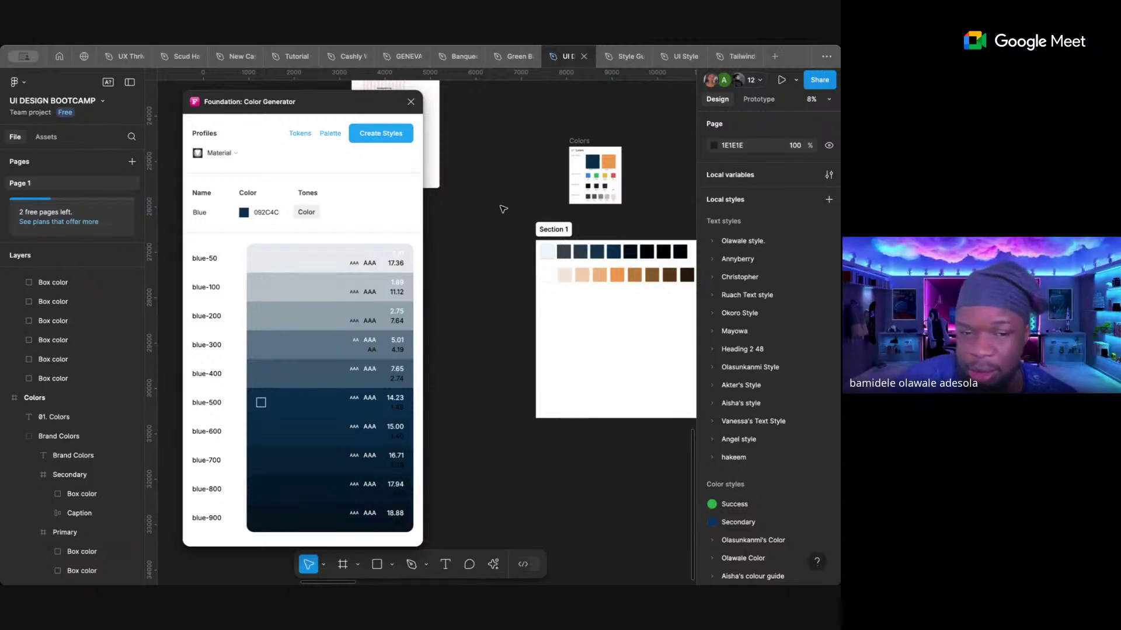
# - Save the blue scale as colour styles and check Foundation / Blue blue-50 to blue-900 in local styles
pyautogui.click(388, 140)
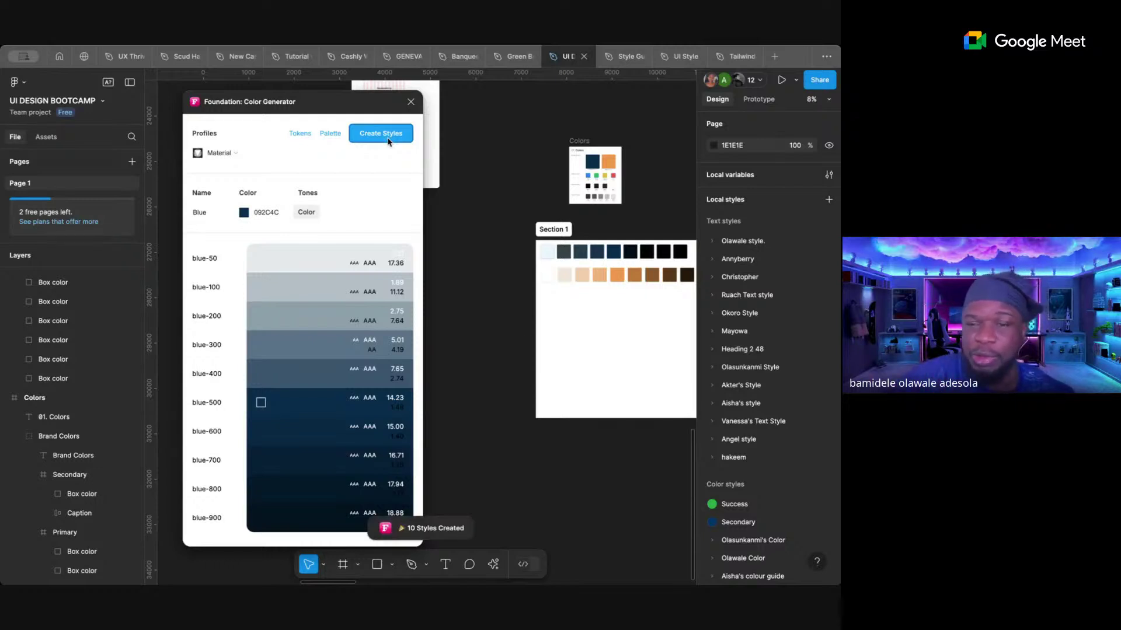
pyautogui.scroll(-5, 516, 208)
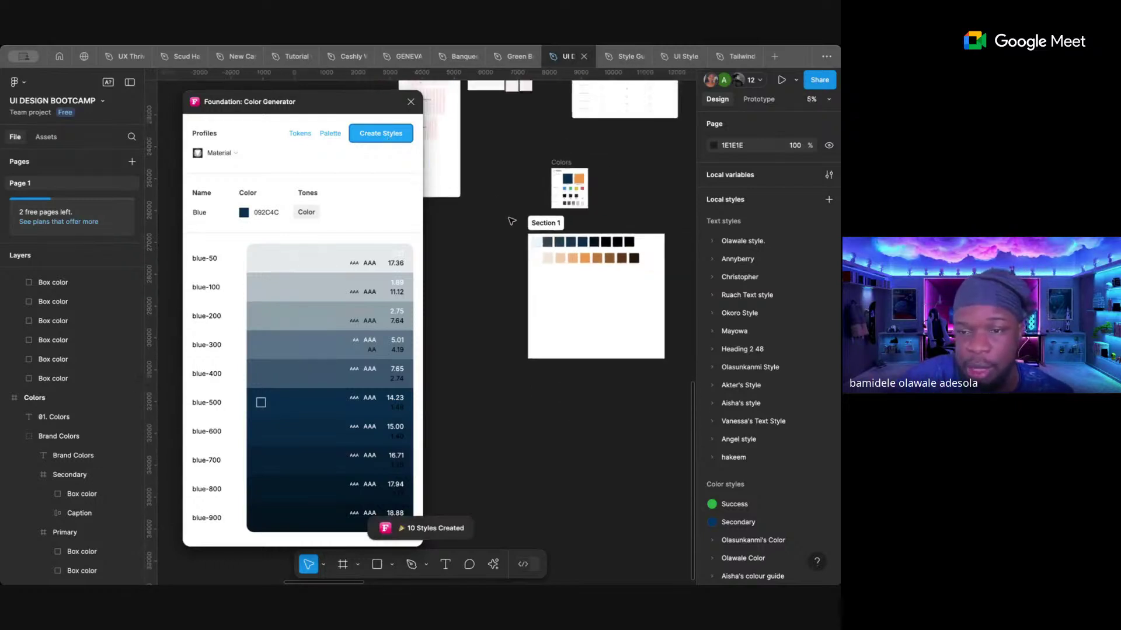
pyautogui.scroll(-4, 771, 306)
pyautogui.scroll(-6, 770, 306)
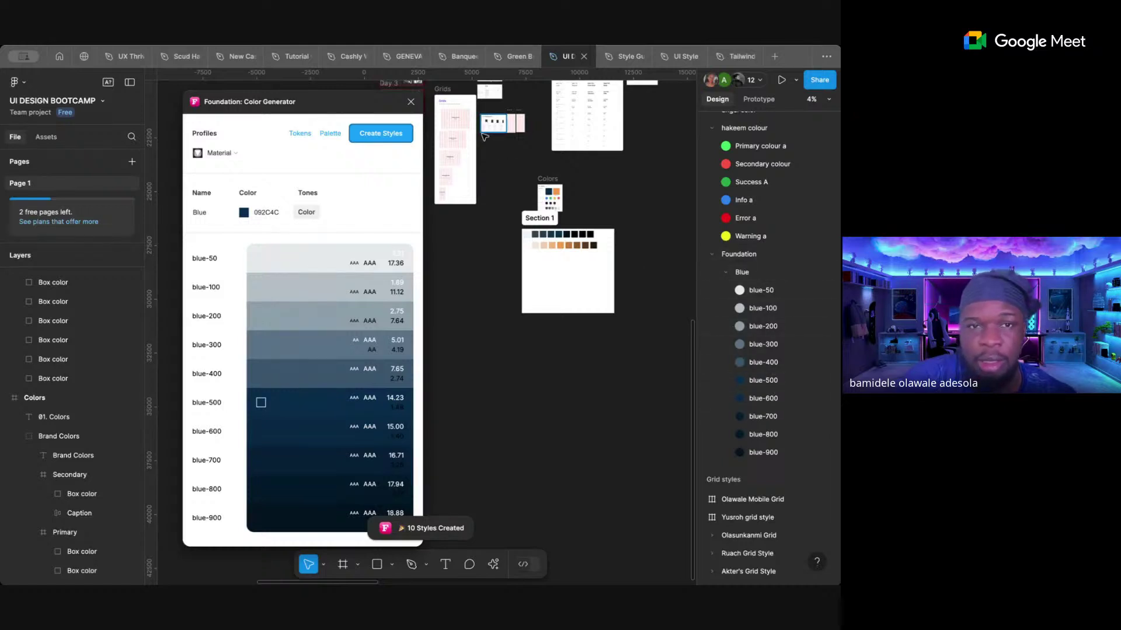
pyautogui.scroll(-5, 504, 288)
pyautogui.hscroll(1, 503, 287)
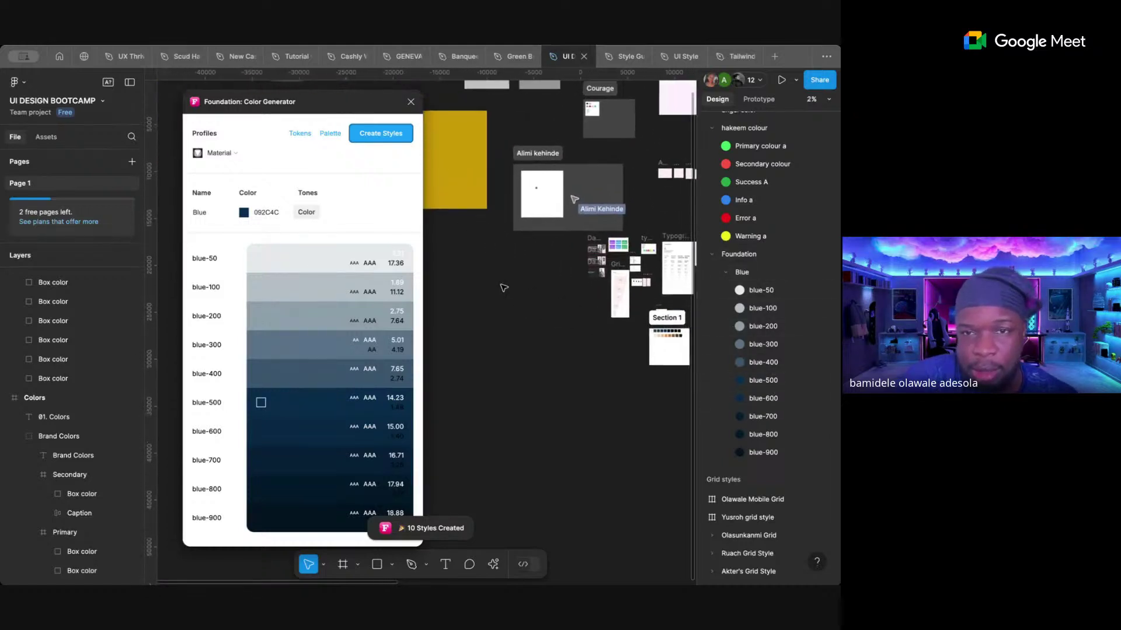
pyautogui.hscroll(2, 619, 351)
pyautogui.scroll(-1, 619, 351)
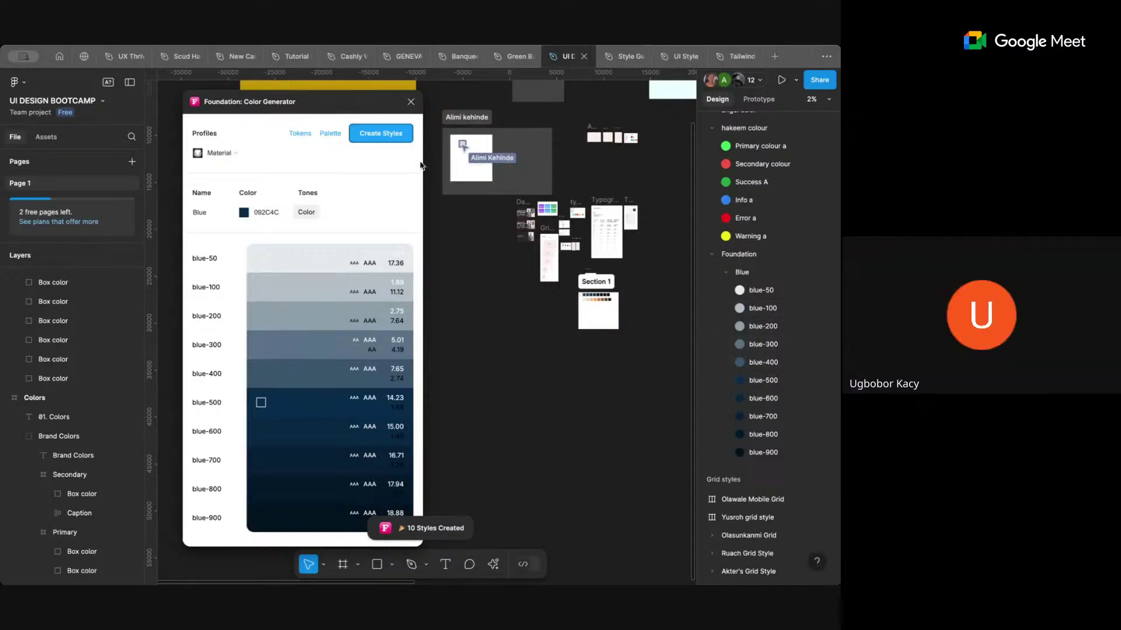
# - Generate the Blue palette frame with contrast chips, then review and close its JSON tokens
pyautogui.click(328, 134)
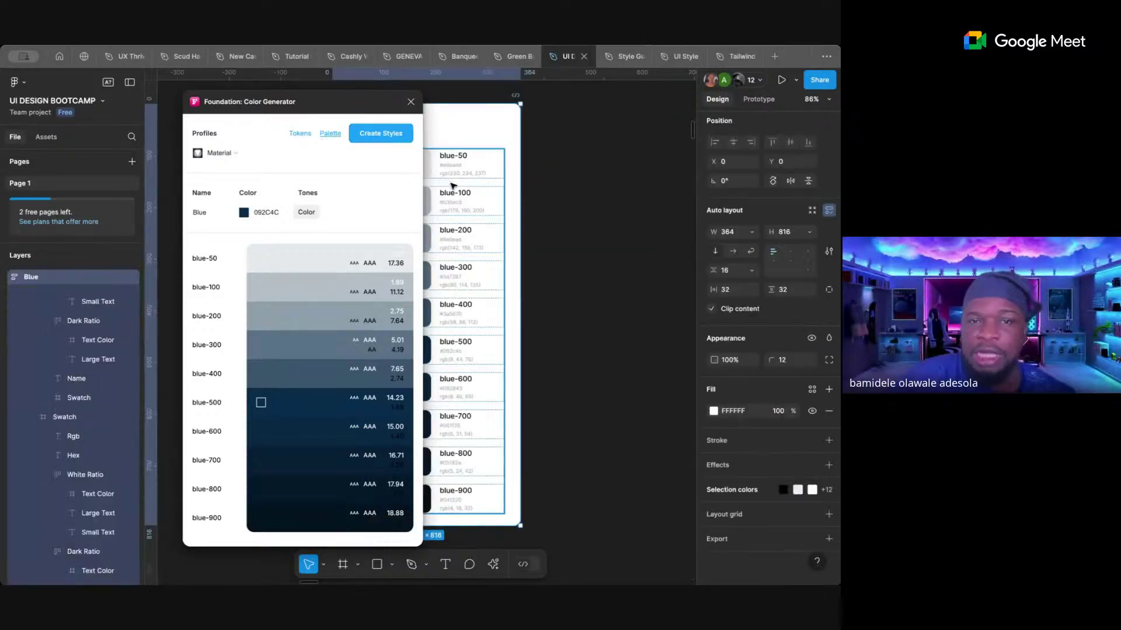
pyautogui.click(332, 138)
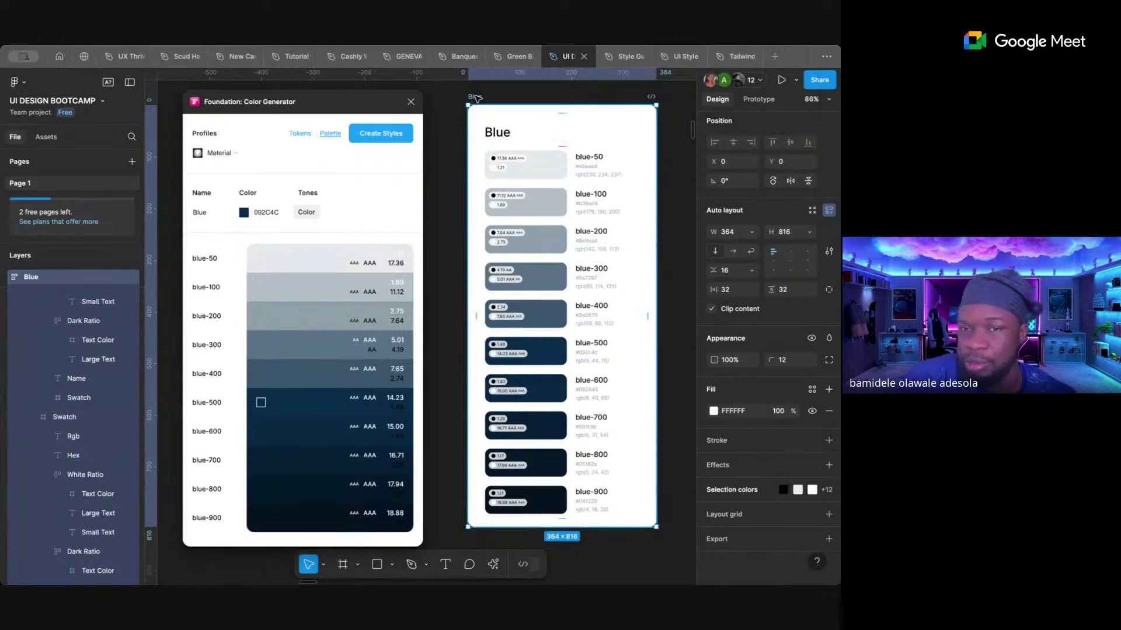
pyautogui.click(312, 135)
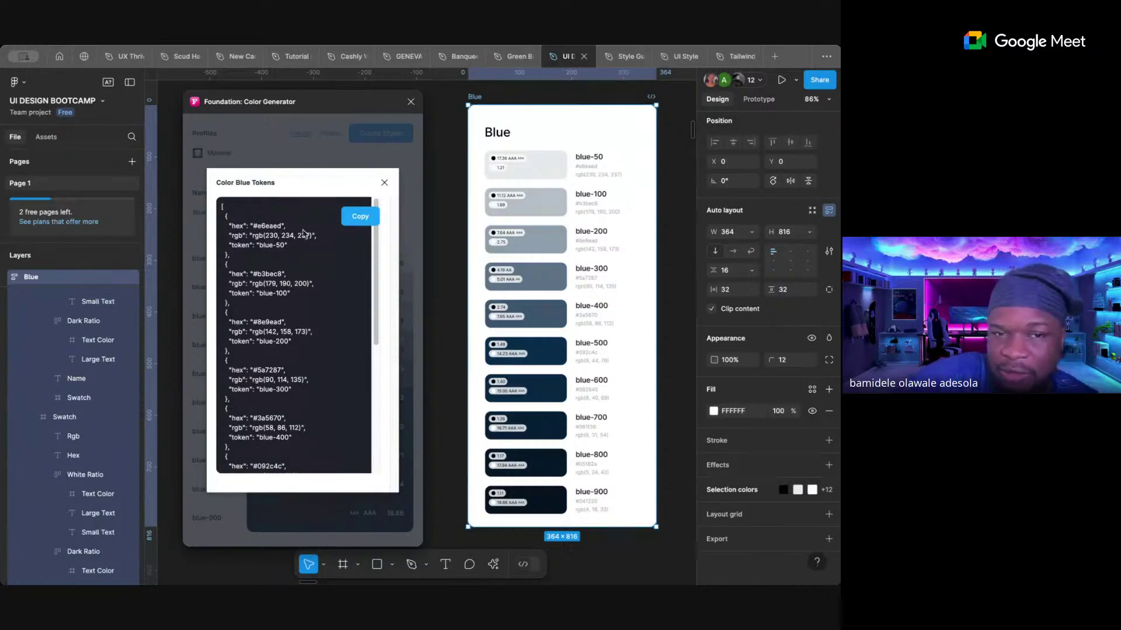
pyautogui.scroll(-5, 282, 295)
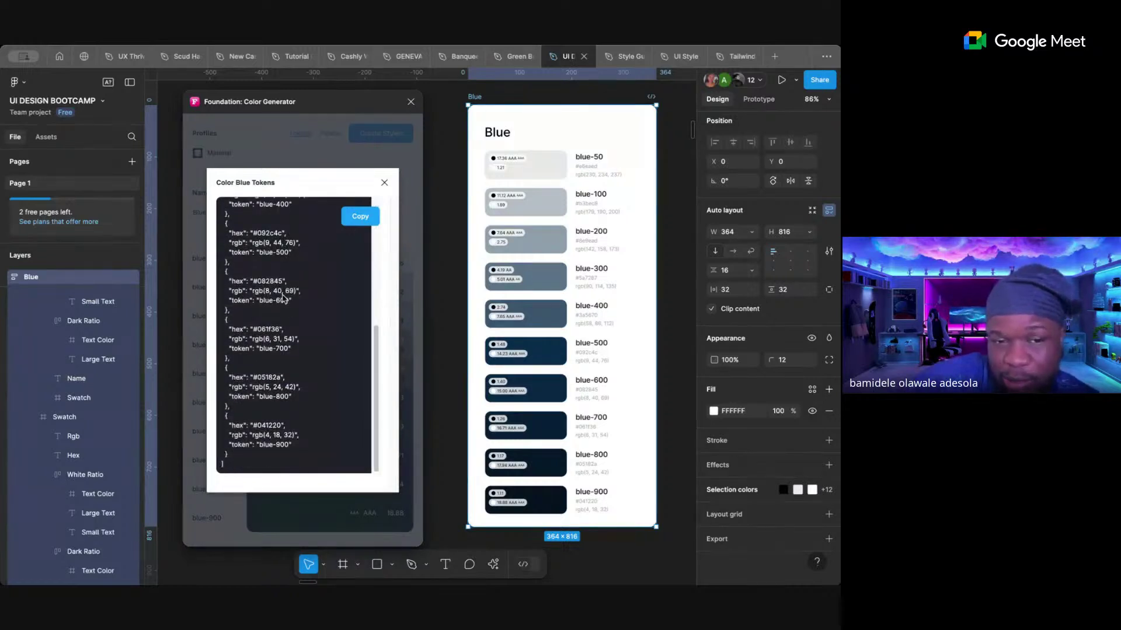
pyautogui.scroll(5, 284, 299)
pyautogui.scroll(-5, 283, 274)
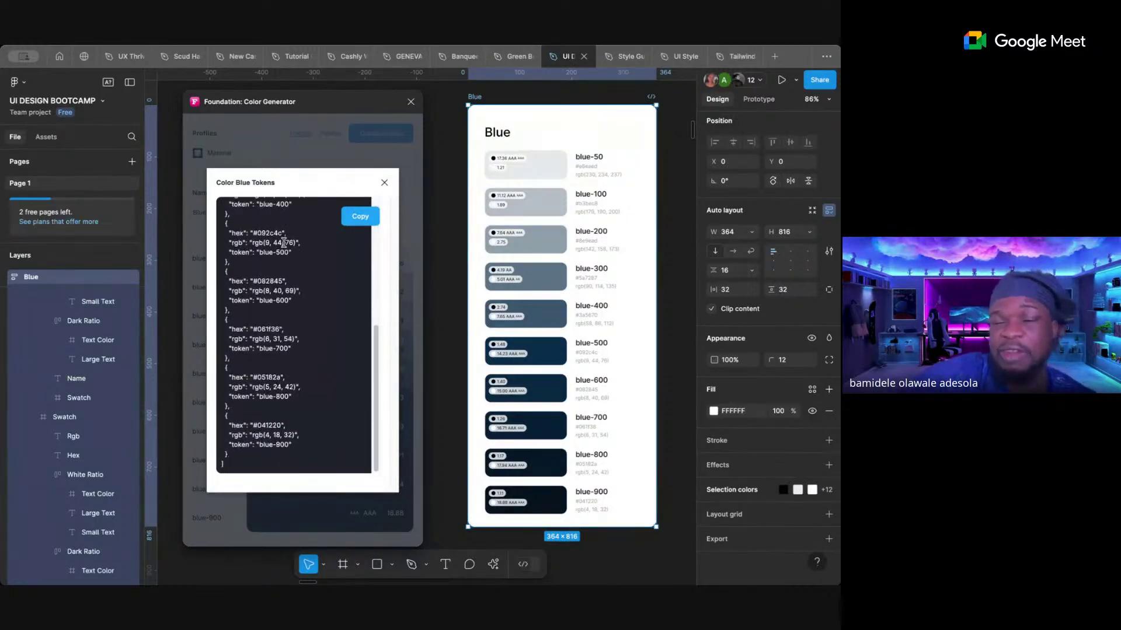
pyautogui.scroll(5, 295, 269)
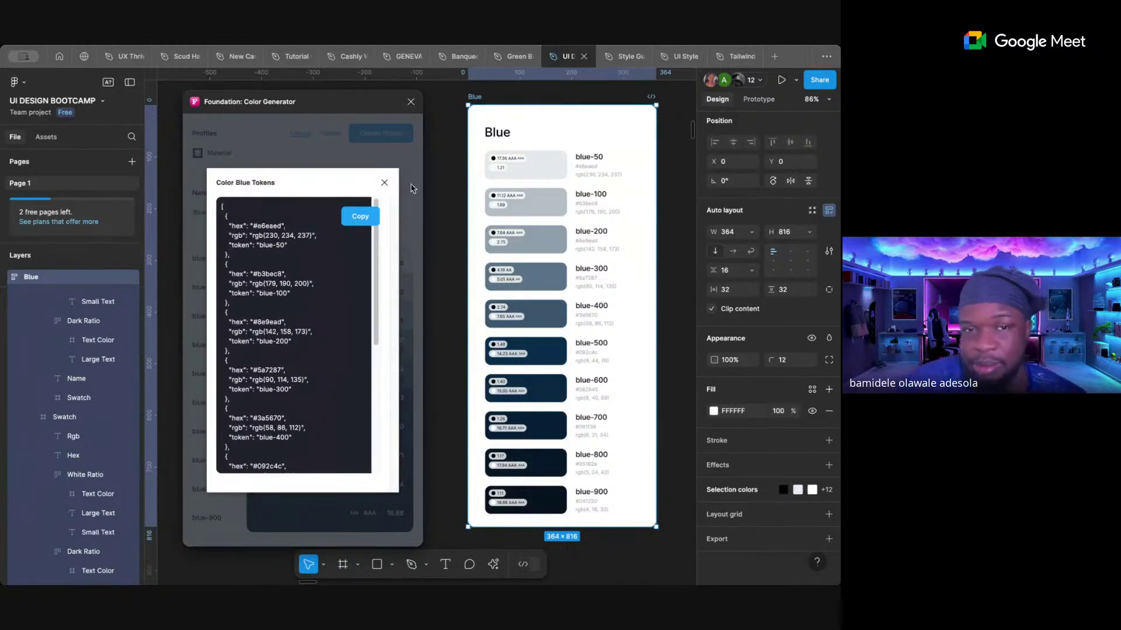
pyautogui.click(384, 183)
# - Close the Color Generator and zoom out to locate the Blue palette frame
pyautogui.click(411, 103)
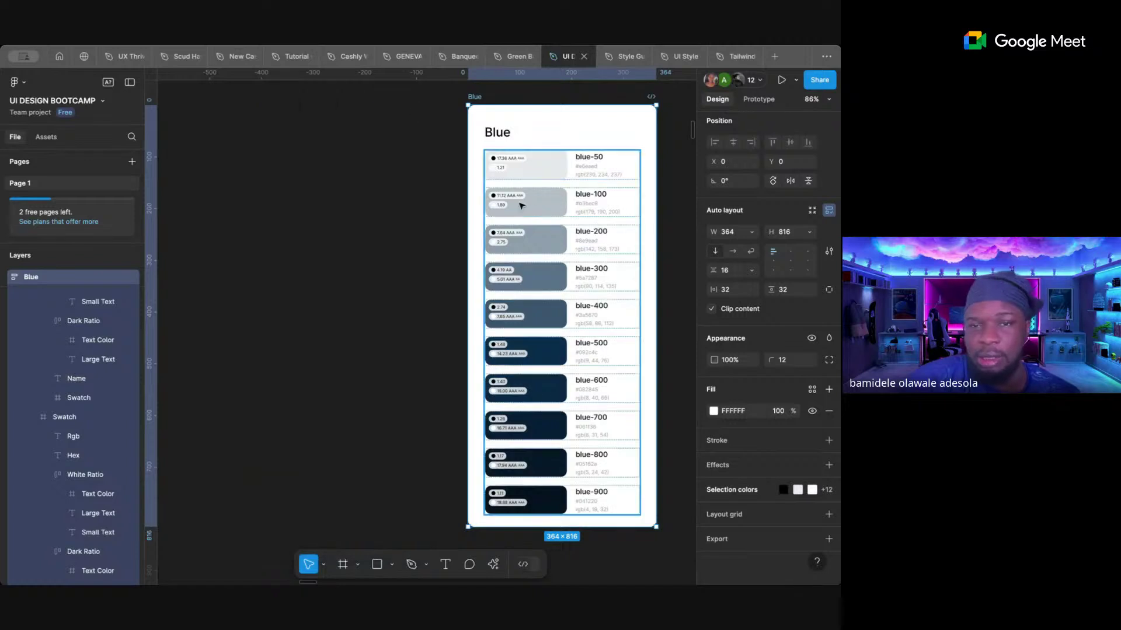
pyautogui.hscroll(3, 522, 206)
pyautogui.scroll(-3, 522, 206)
pyautogui.hscroll(2, 522, 206)
pyautogui.scroll(-3, 521, 206)
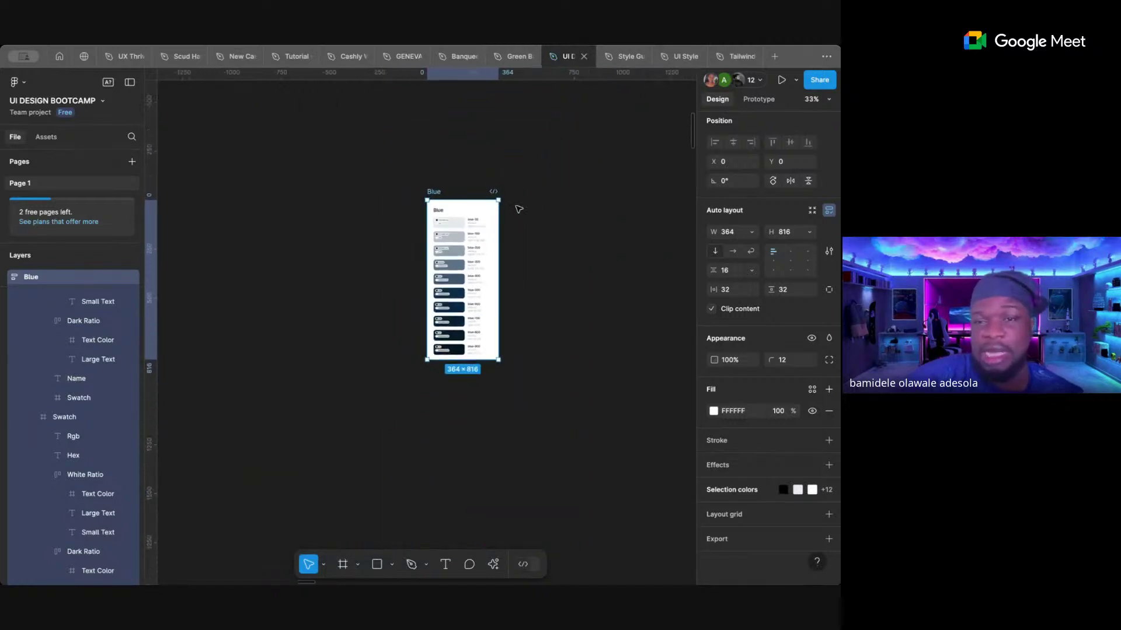
pyautogui.hscroll(3, 522, 206)
pyautogui.scroll(2, 522, 206)
pyautogui.scroll(-5, 309, 266)
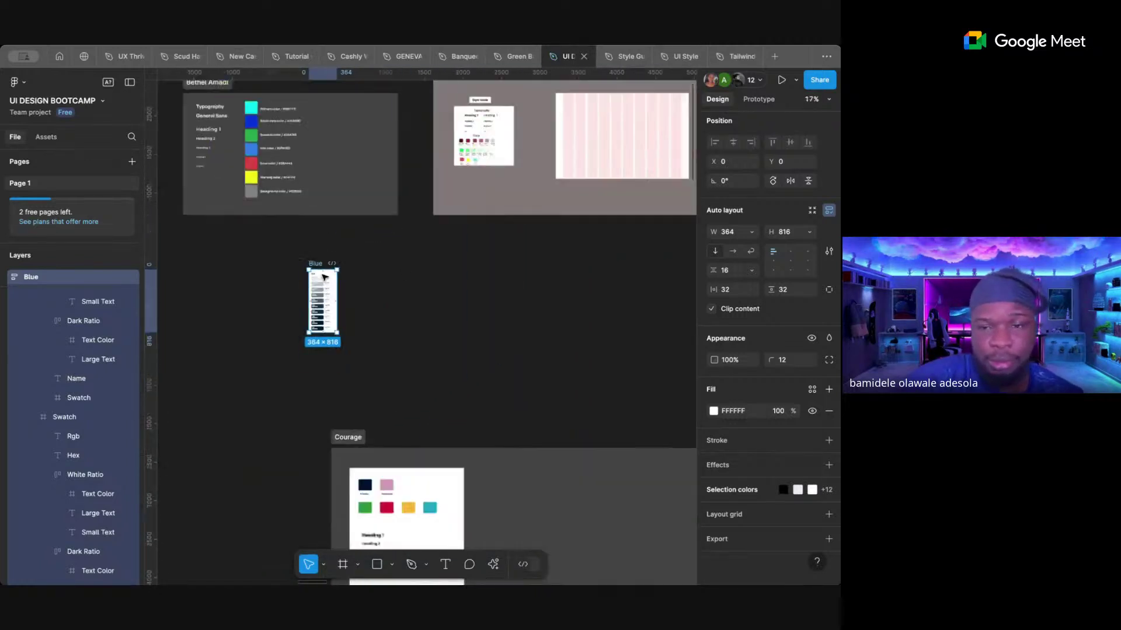
pyautogui.scroll(-3, 321, 275)
pyautogui.hscroll(-3, 321, 274)
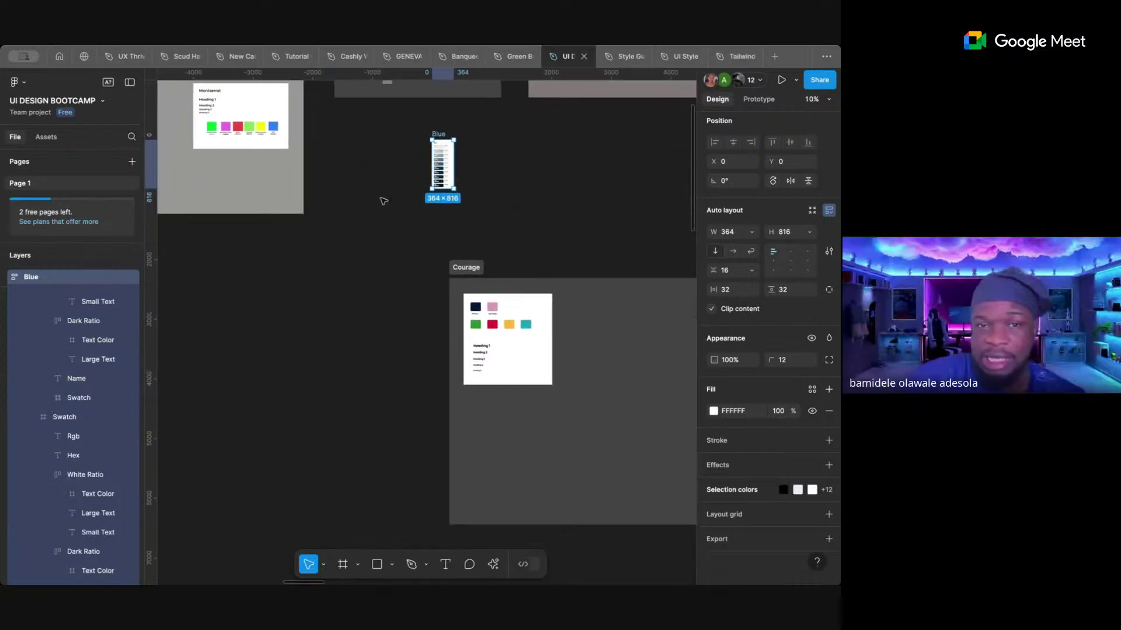
# - Drag the Blue frame down and left until it sits beside Section 1's colour swatches
pyautogui.moveTo(440, 136); pyautogui.dragTo(382, 451)
pyautogui.scroll(-7, 382, 451)
pyautogui.hscroll(-2, 382, 452)
pyautogui.scroll(-6, 382, 451)
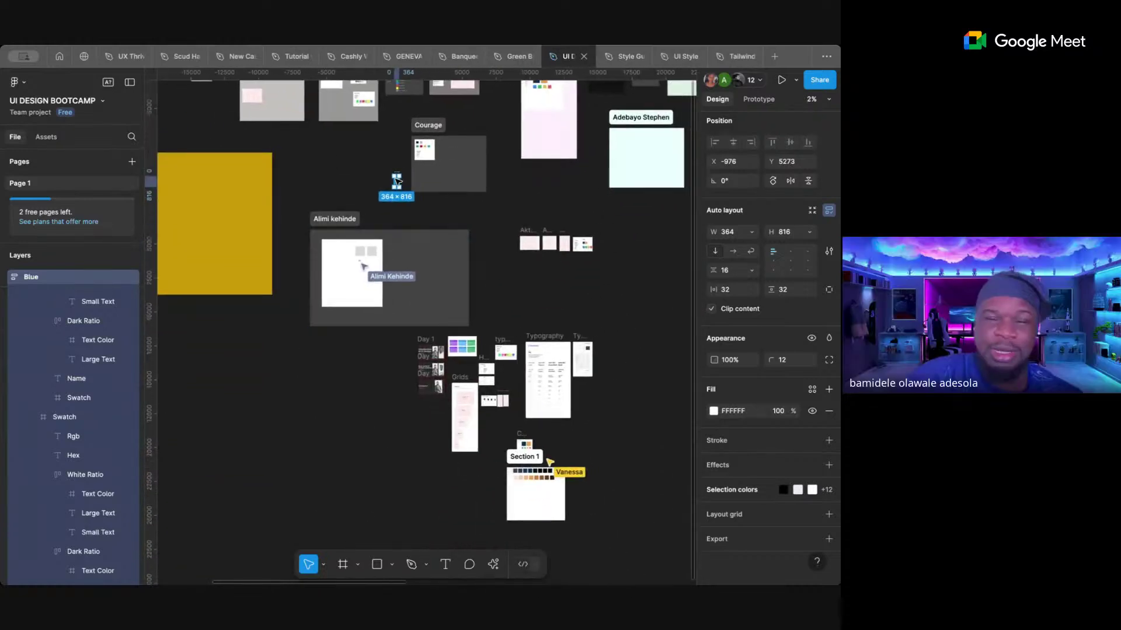
pyautogui.scroll(4, 398, 177)
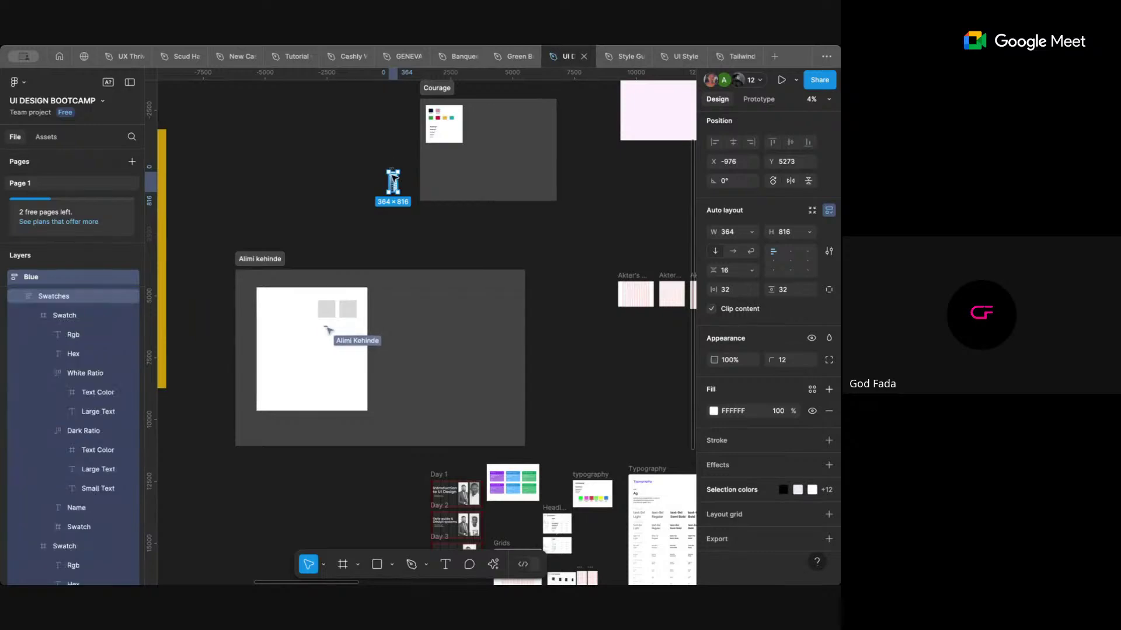
pyautogui.moveTo(392, 168); pyautogui.dragTo(385, 531)
pyautogui.scroll(-5, 387, 531)
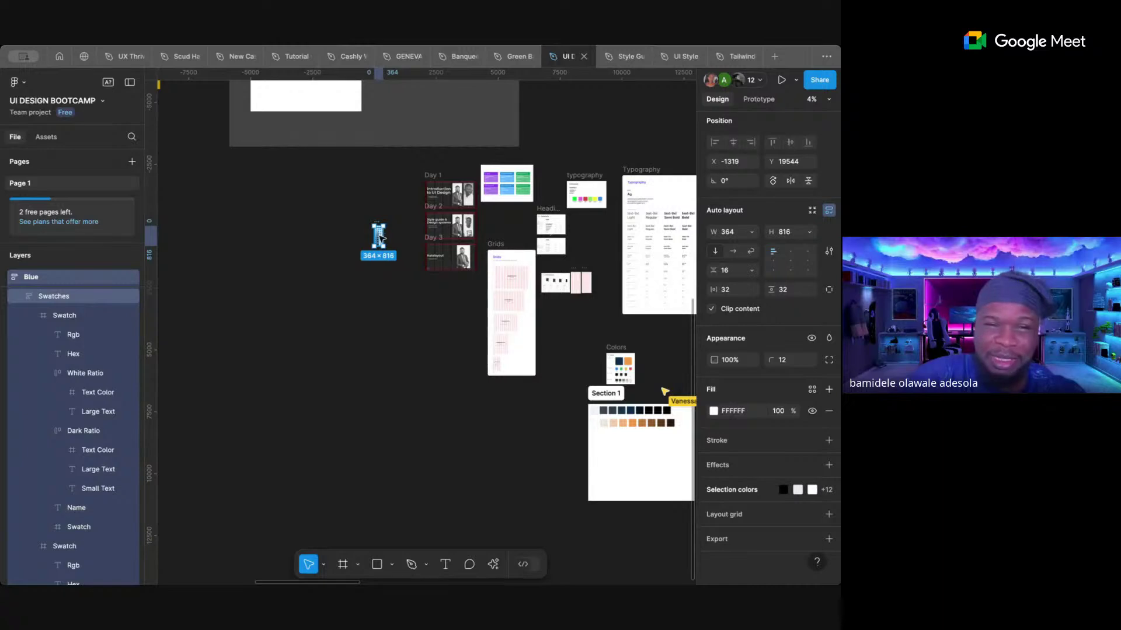
pyautogui.moveTo(379, 237); pyautogui.dragTo(529, 439)
pyautogui.scroll(5, 534, 440)
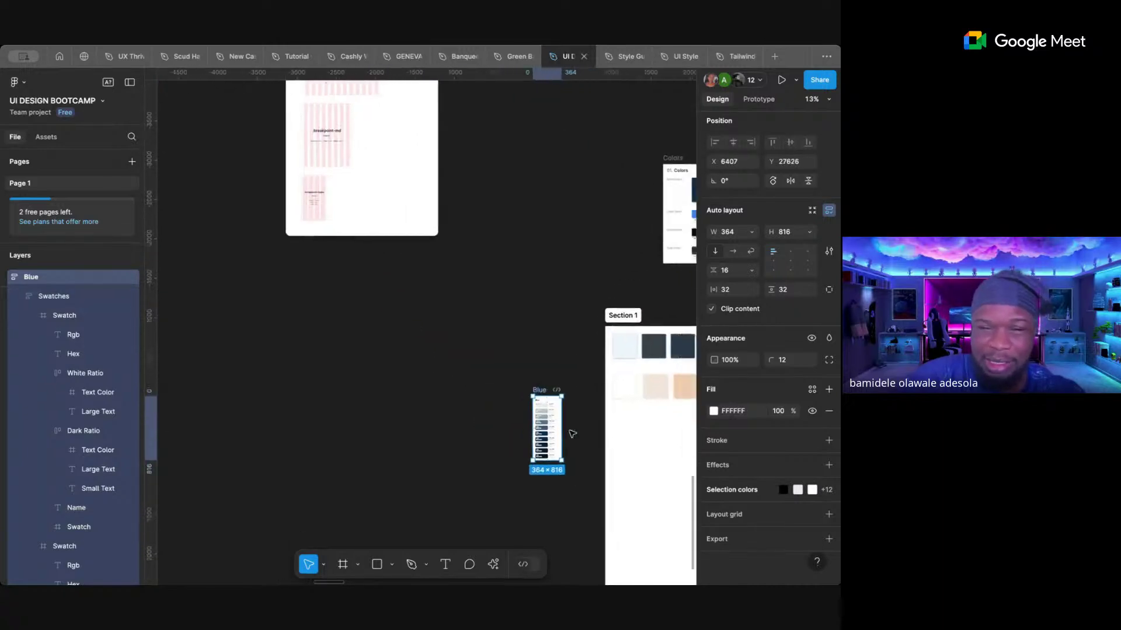
pyautogui.hscroll(2, 572, 434)
pyautogui.scroll(-2, 572, 434)
pyautogui.moveTo(457, 321); pyautogui.dragTo(469, 258)
pyautogui.hscroll(3, 469, 258)
pyautogui.scroll(-1, 469, 258)
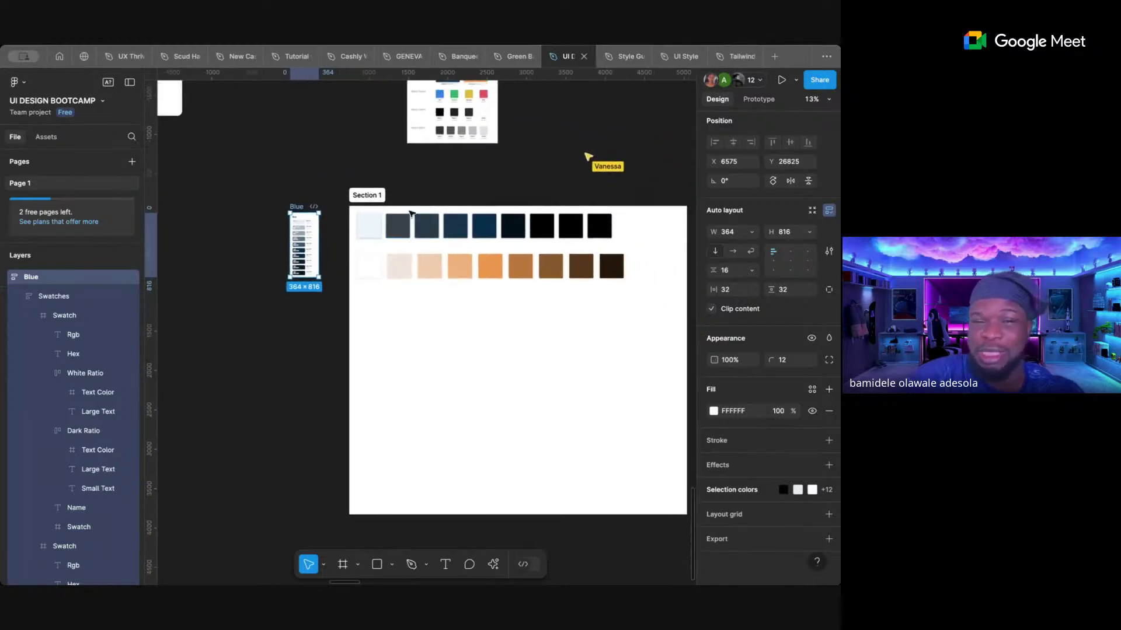
# - Select the navy swatch's 092C4C fill hex and search the actions list for 'lumina'
pyautogui.click(474, 230)
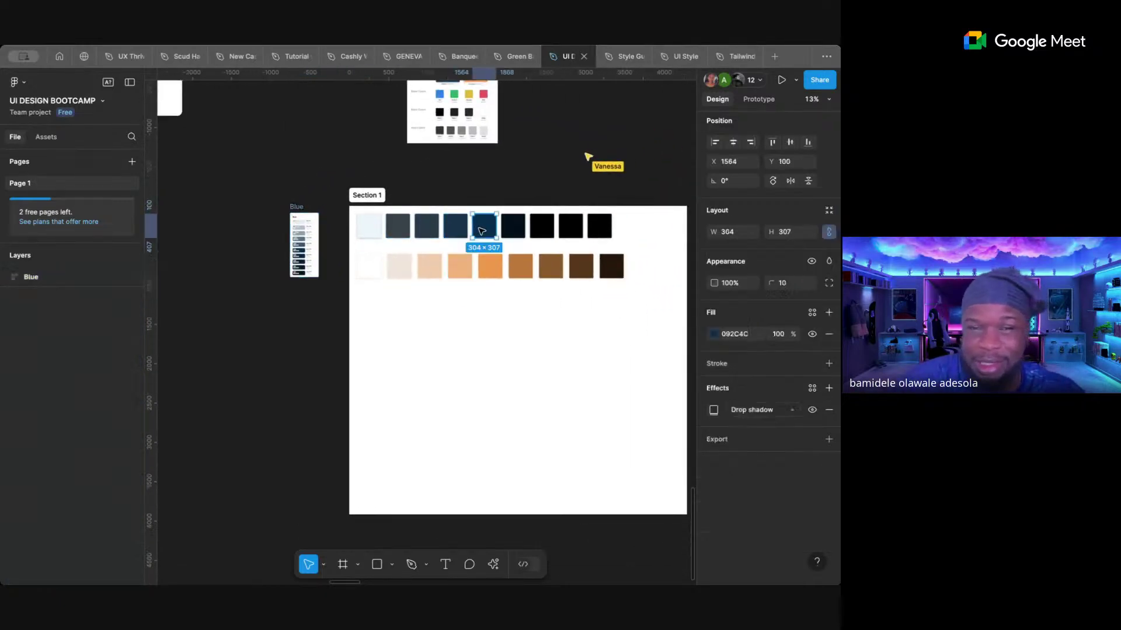
pyautogui.scroll(5, 296, 245)
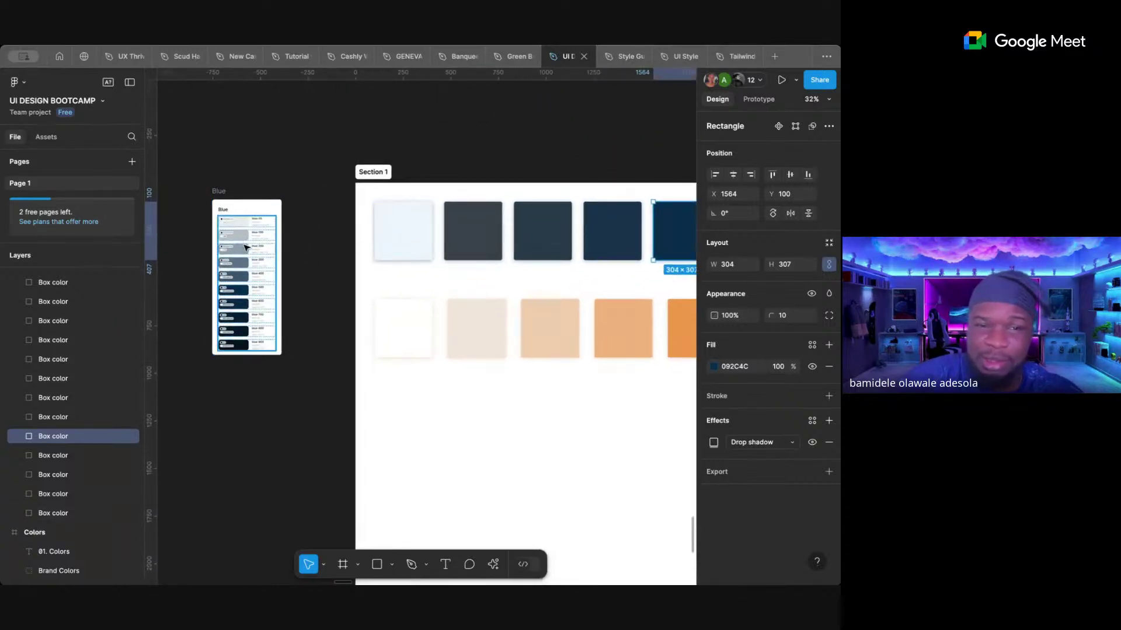
pyautogui.scroll(5, 246, 248)
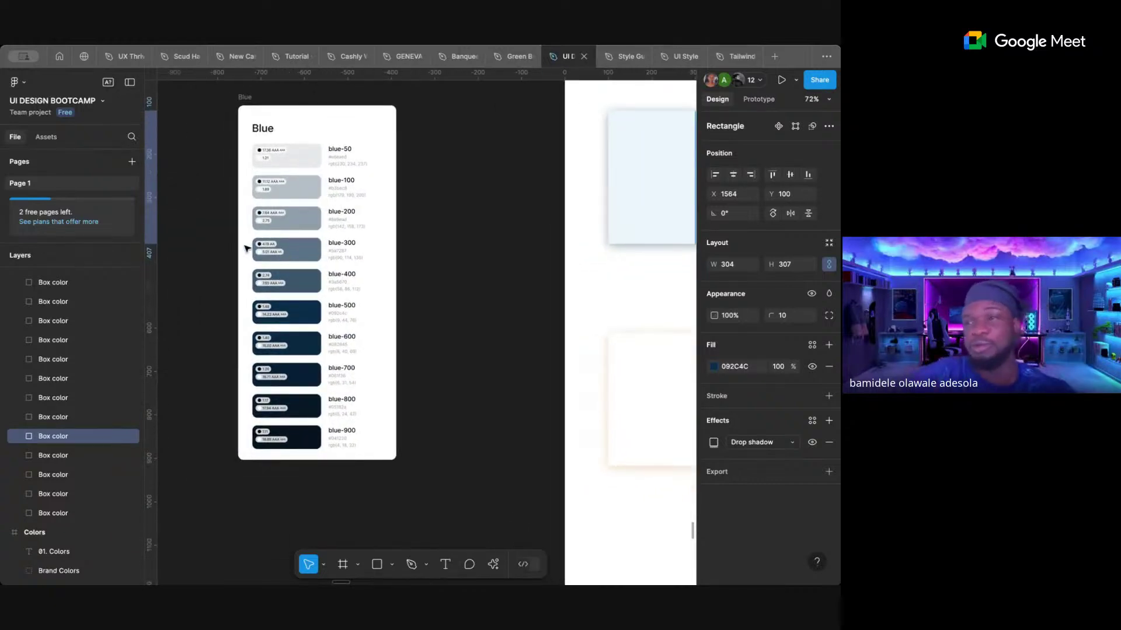
pyautogui.scroll(-5, 246, 250)
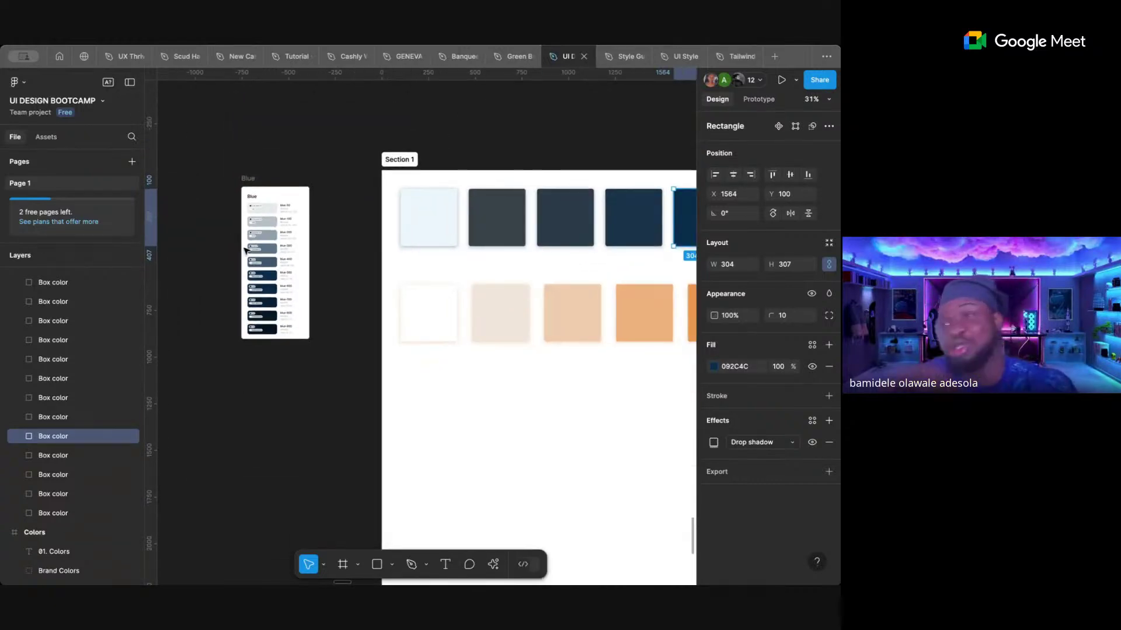
pyautogui.scroll(-4, 246, 251)
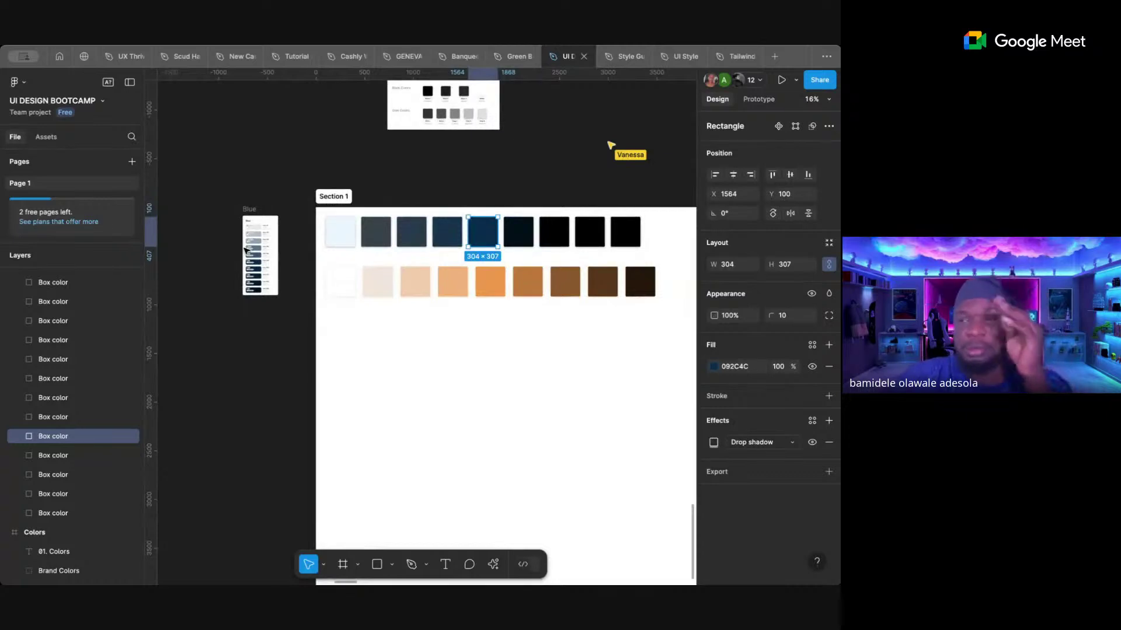
pyautogui.click(739, 367)
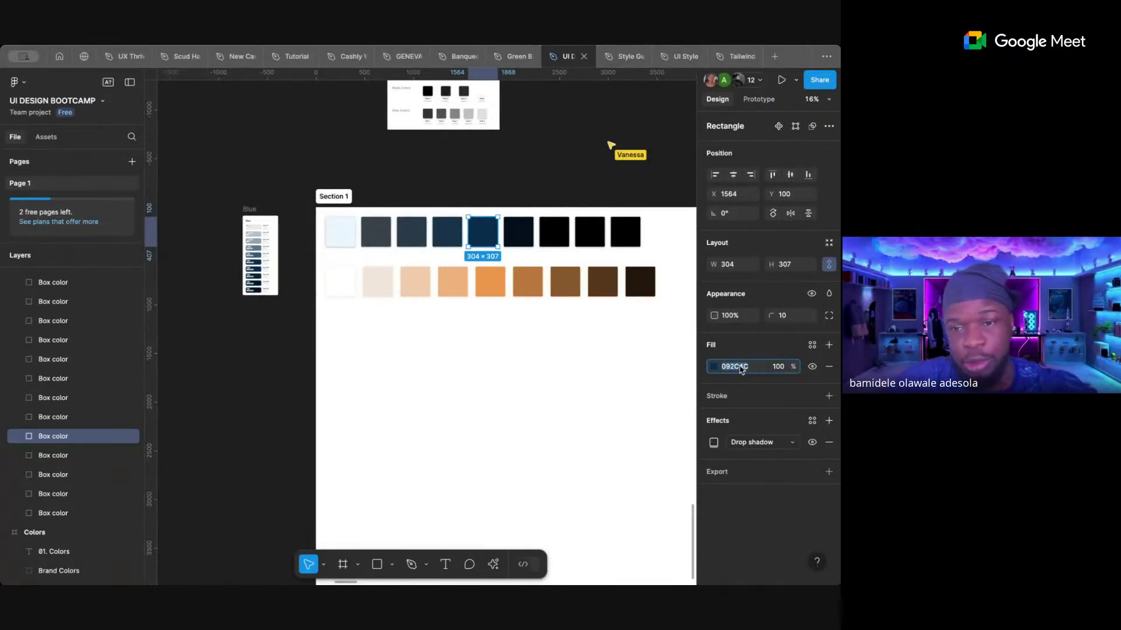
pyautogui.click(493, 565)
pyautogui.write('lu')
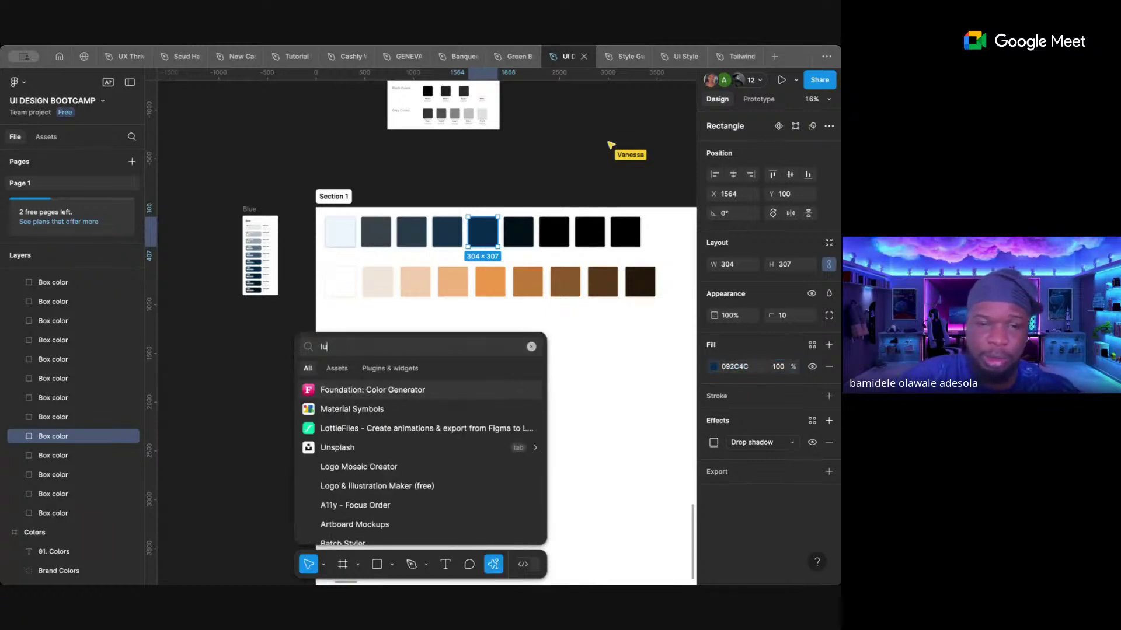
pyautogui.write('mi')
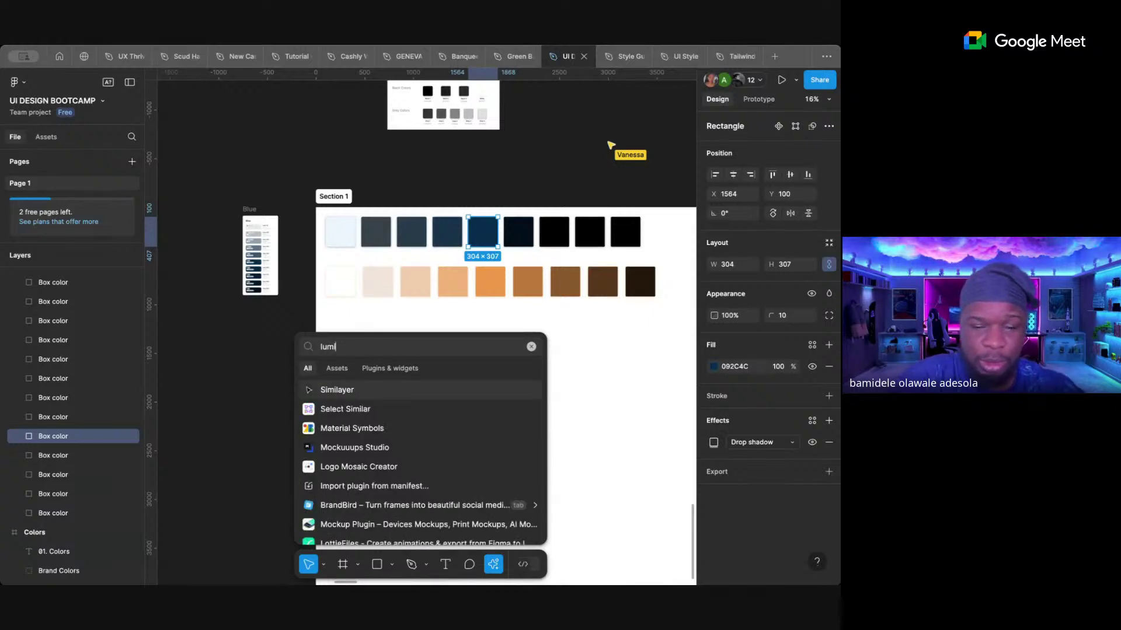
pyautogui.write('na')
pyautogui.press('BackSpace')
pyautogui.press('BackSpace')
pyautogui.press('BackSpace')
pyautogui.press('BackSpace')
pyautogui.press('BackSpace')
pyautogui.press('BackSpace')
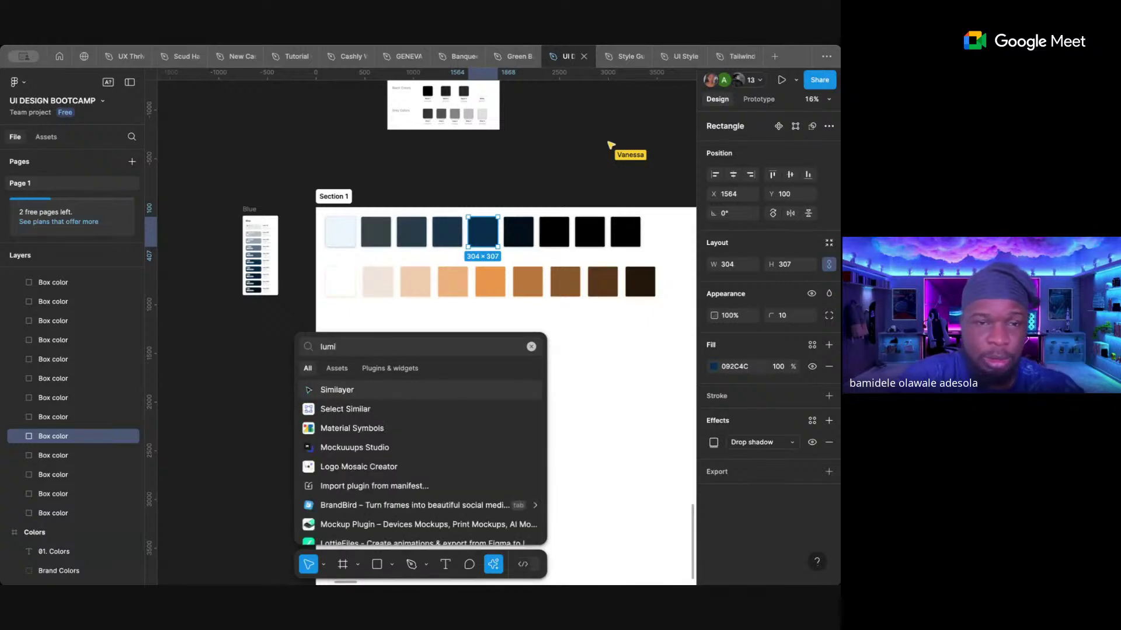
# - Search Community for 'lum' and open the Luminar plugin in the UI DESIGN BOOTCAMP file
pyautogui.click(84, 57)
pyautogui.click(699, 82)
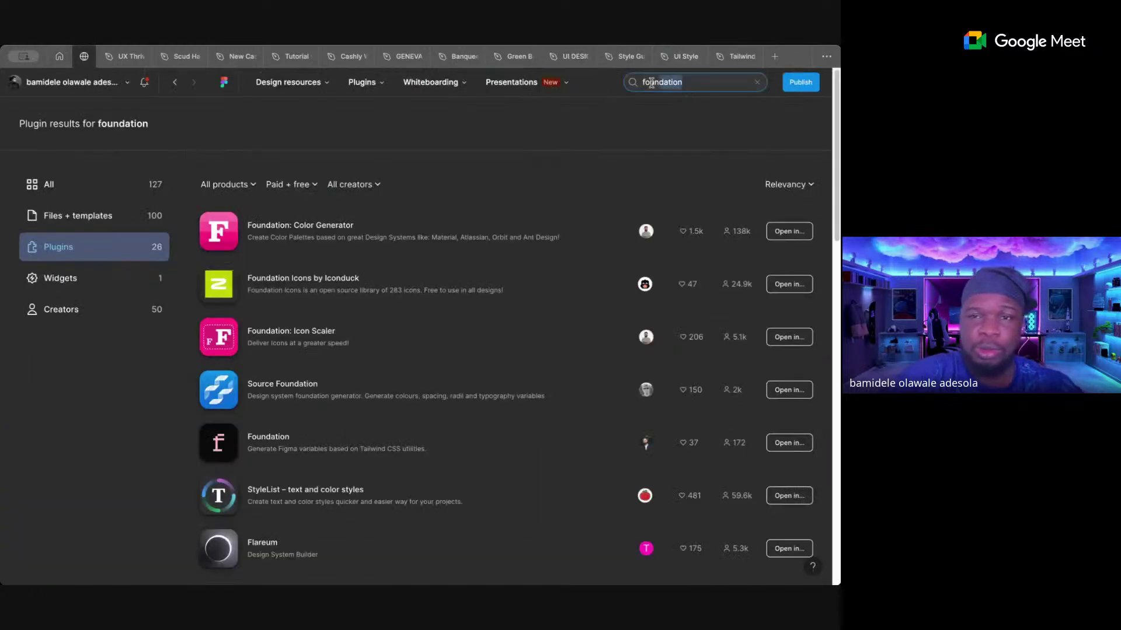
pyautogui.write('lumi')
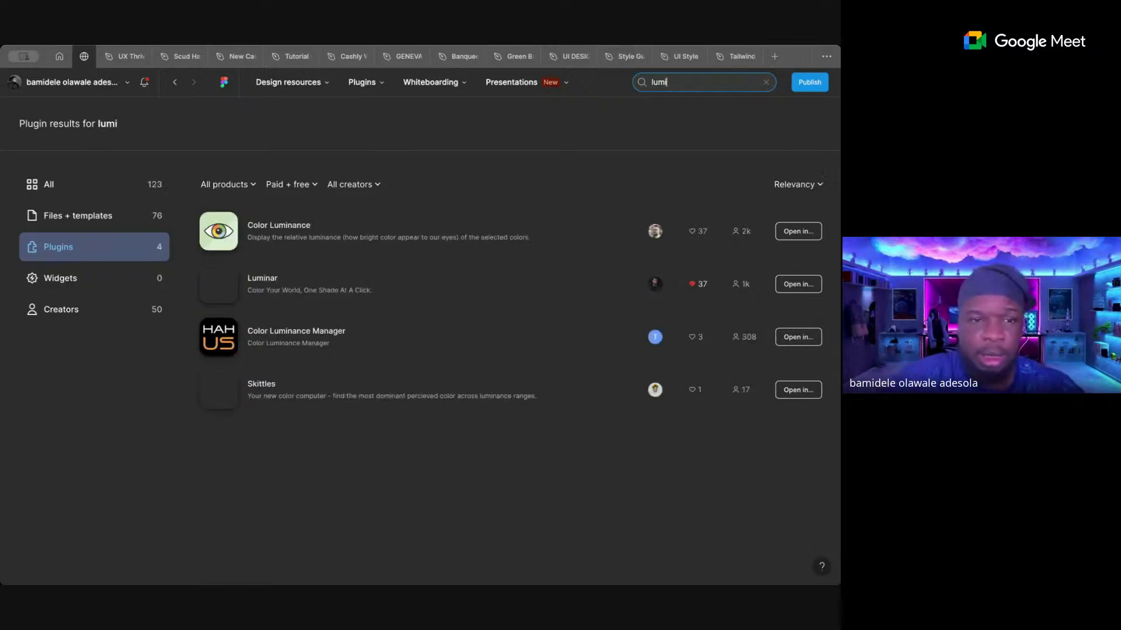
pyautogui.moveTo(527, 110)
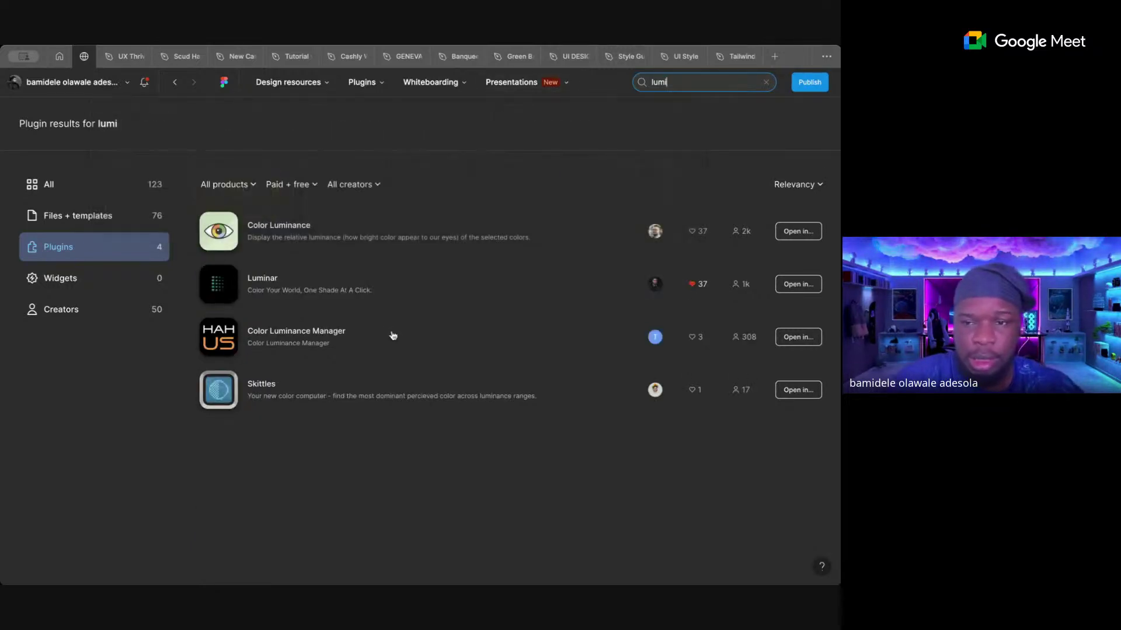
pyautogui.moveTo(211, 292)
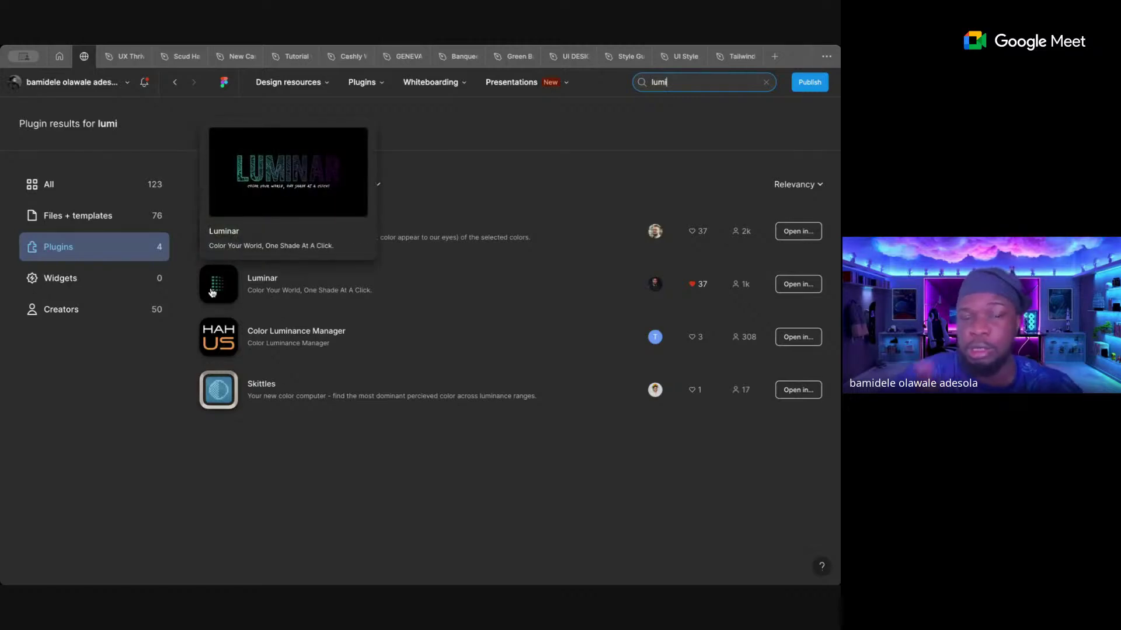
pyautogui.click(212, 292)
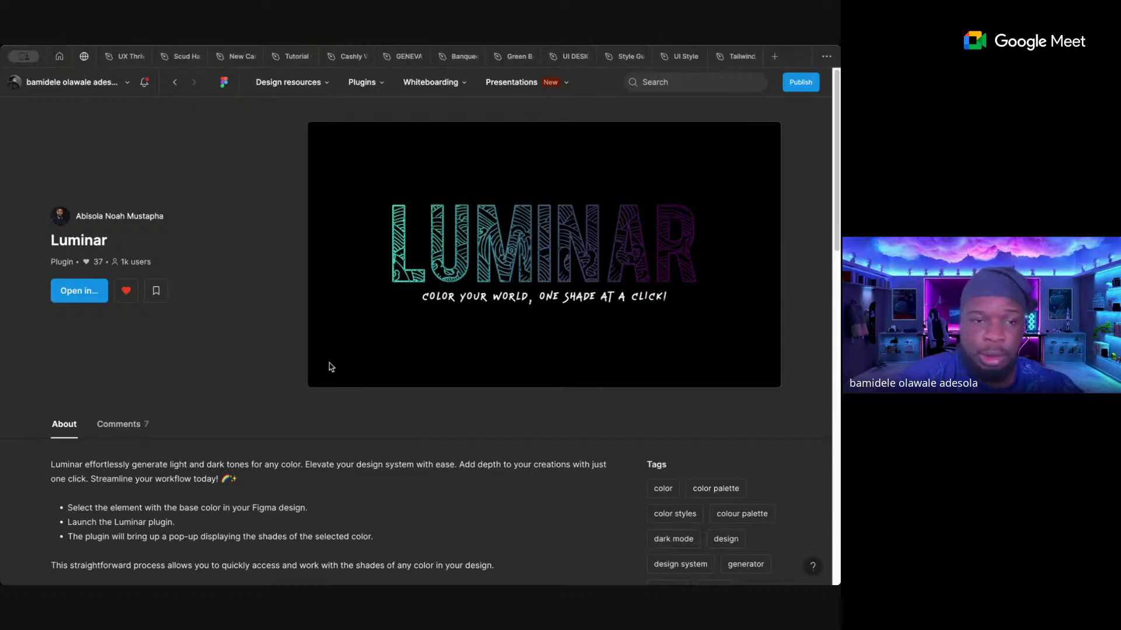
pyautogui.click(73, 297)
pyautogui.click(72, 296)
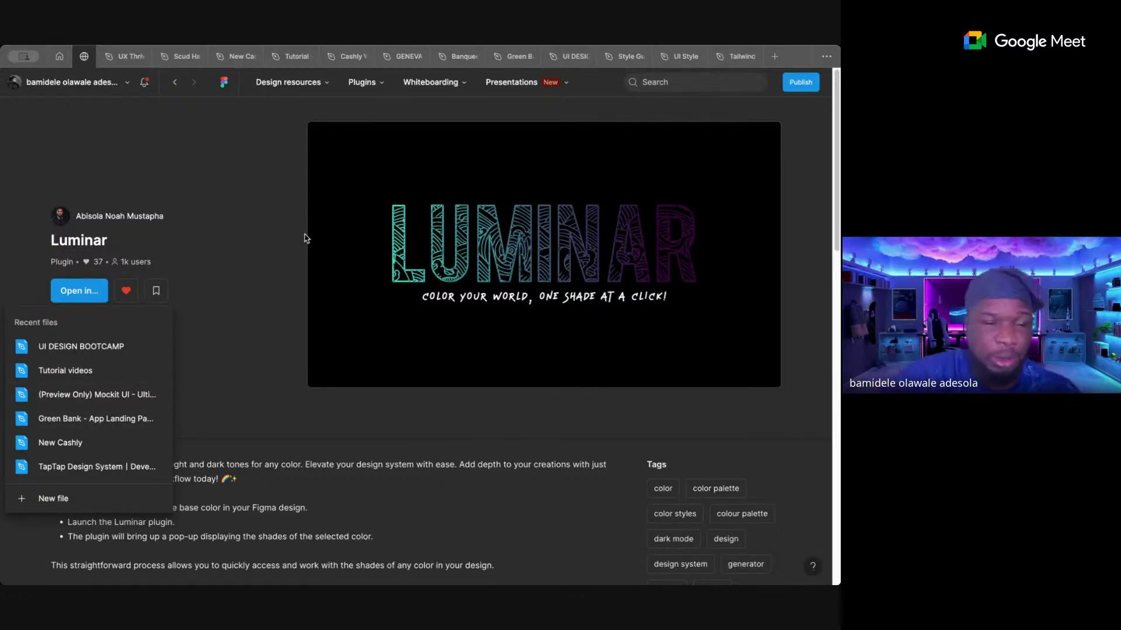
pyautogui.click(86, 347)
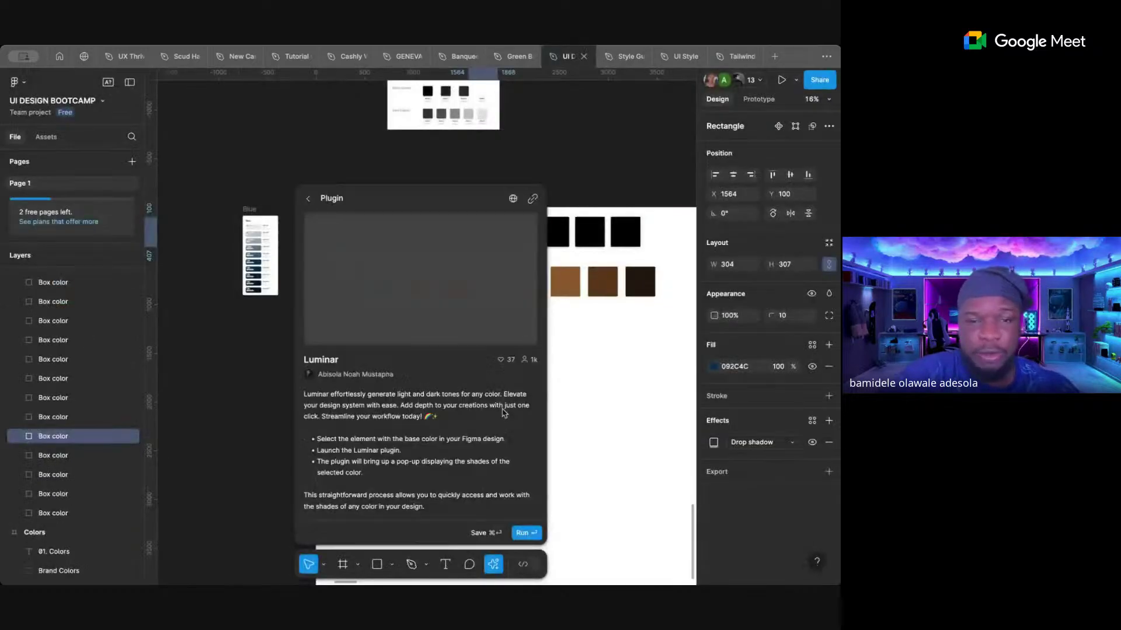
# - Run the Luminar plugin, then launch it again from the actions list
pyautogui.click(521, 533)
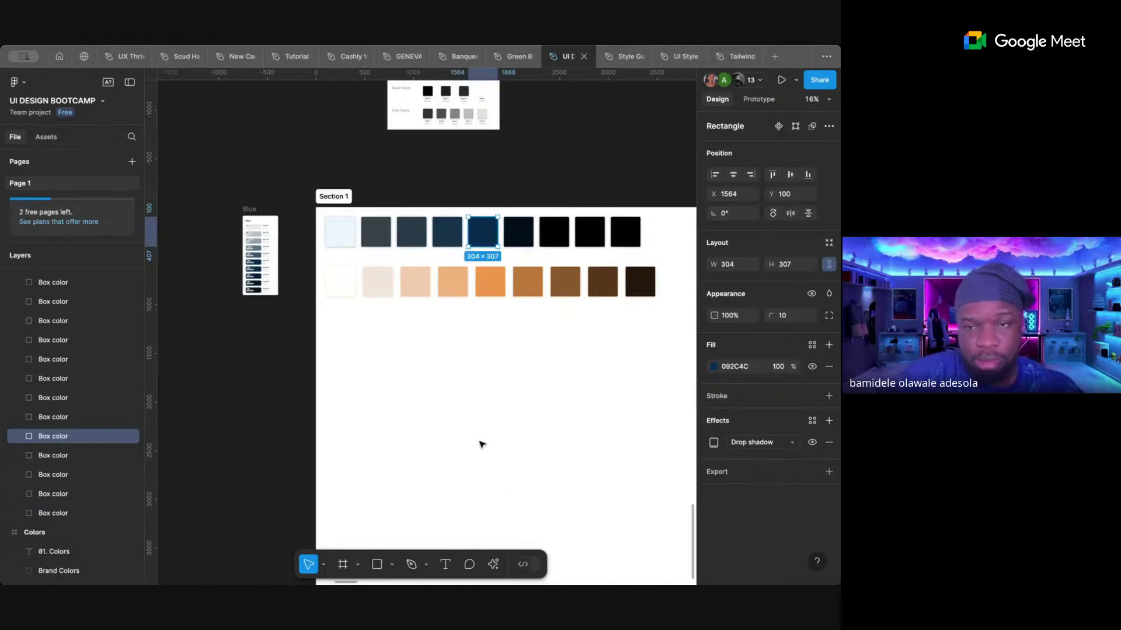
pyautogui.scroll(-1, 481, 445)
pyautogui.hscroll(1, 481, 445)
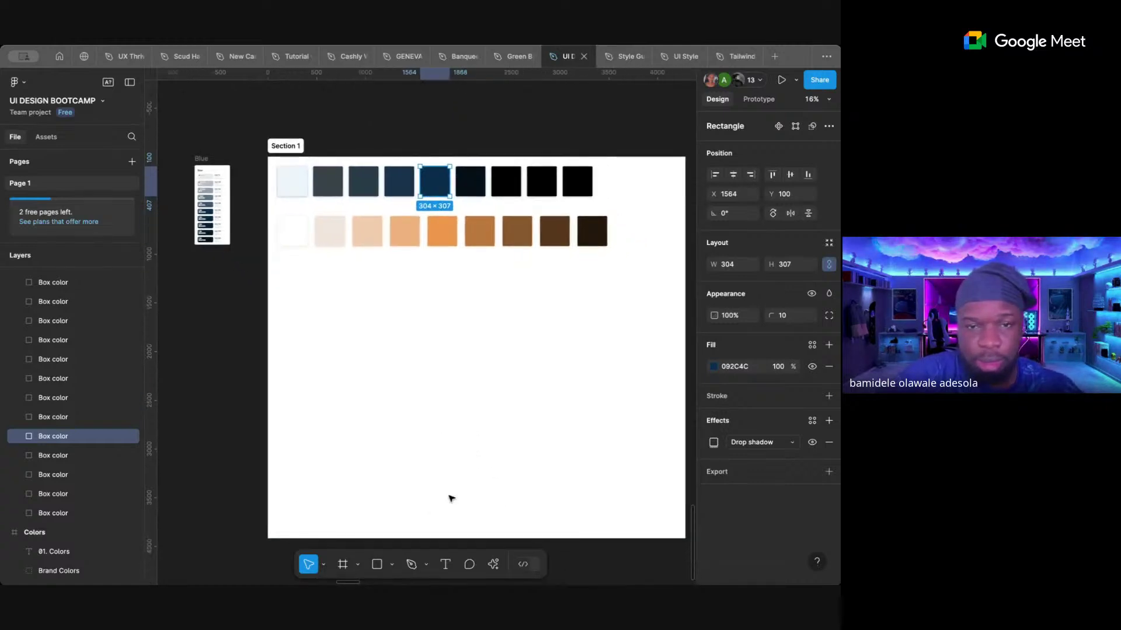
pyautogui.scroll(-4, 452, 498)
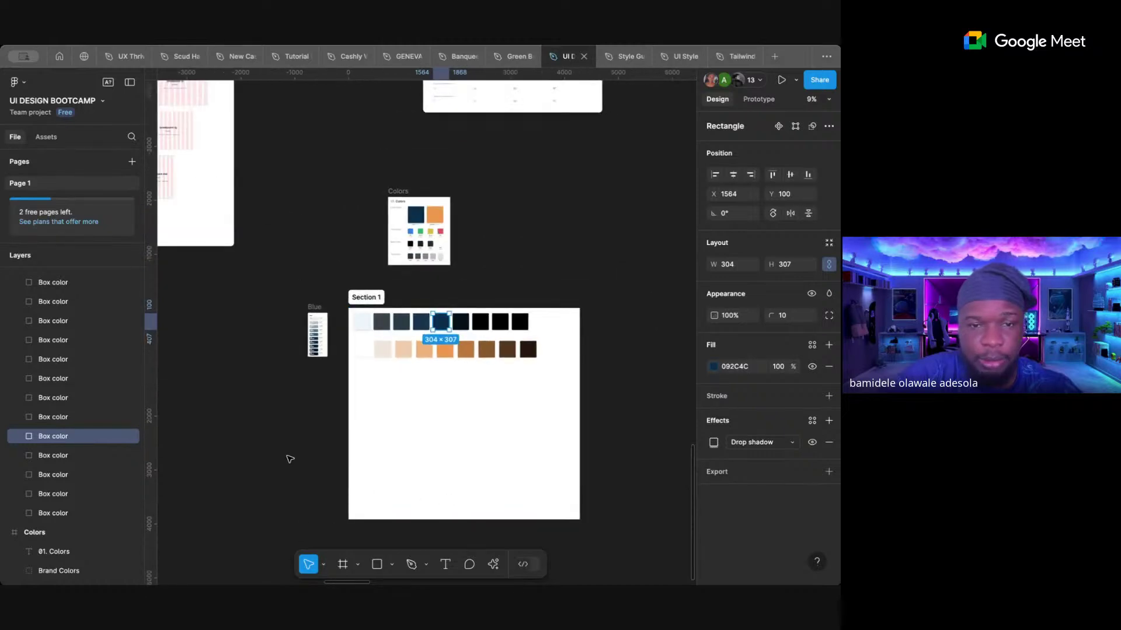
pyautogui.click(290, 460)
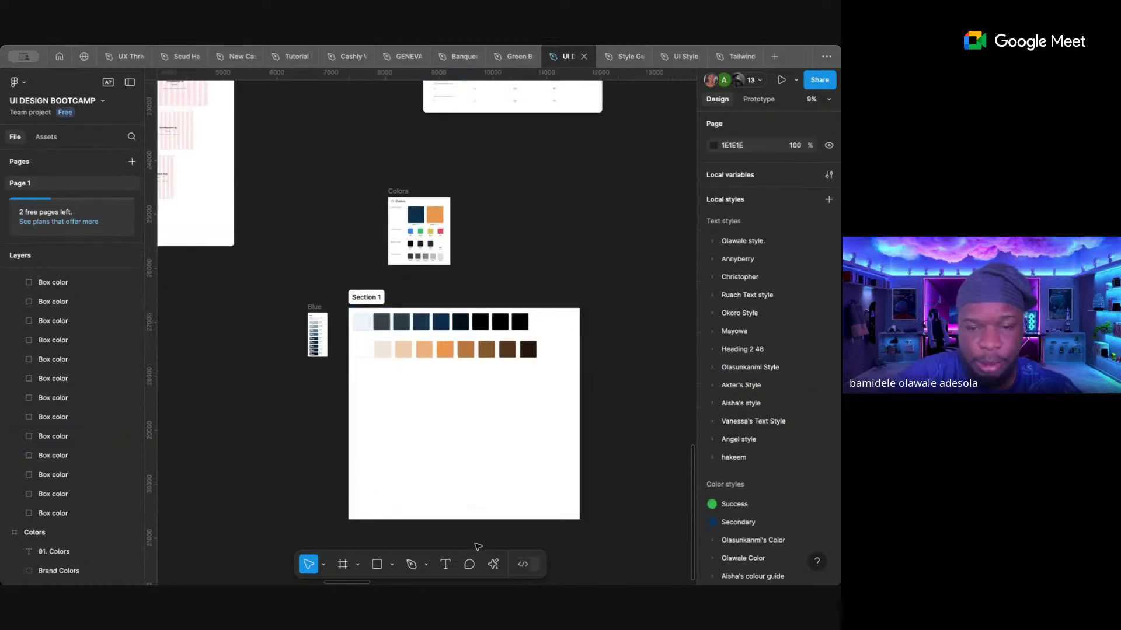
pyautogui.click(493, 564)
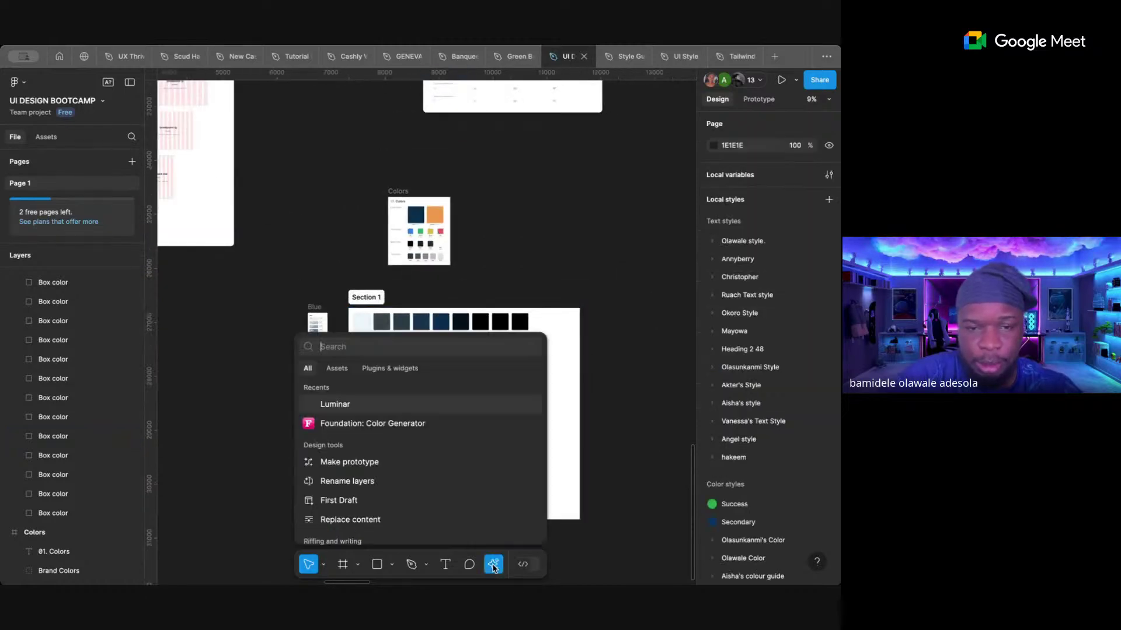
pyautogui.click(336, 404)
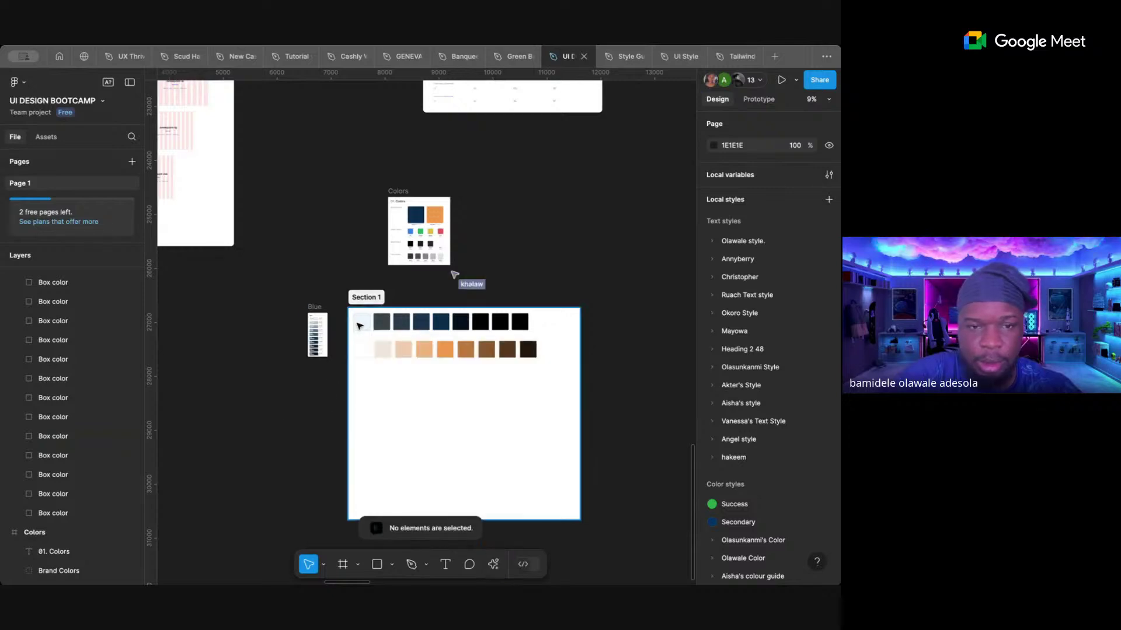
# - Select Section 1's dark-blue swatch and run Luminar to generate another swatch row
pyautogui.click(446, 324)
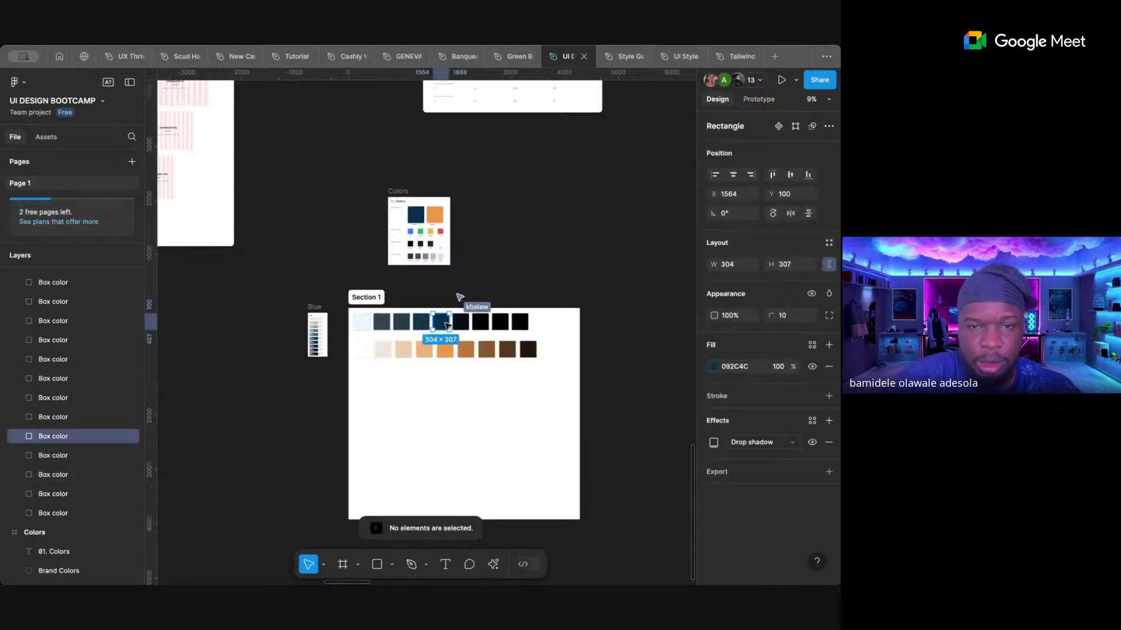
pyautogui.click(493, 565)
pyautogui.click(353, 407)
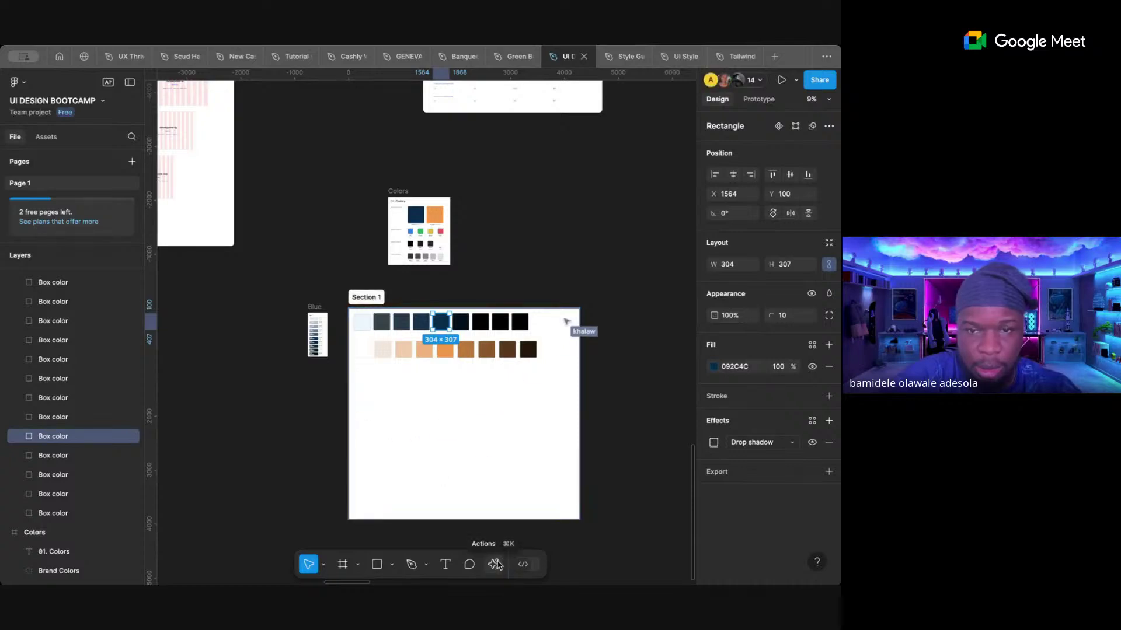
pyautogui.click(617, 425)
pyautogui.scroll(-3, 616, 424)
pyautogui.scroll(-1, 616, 422)
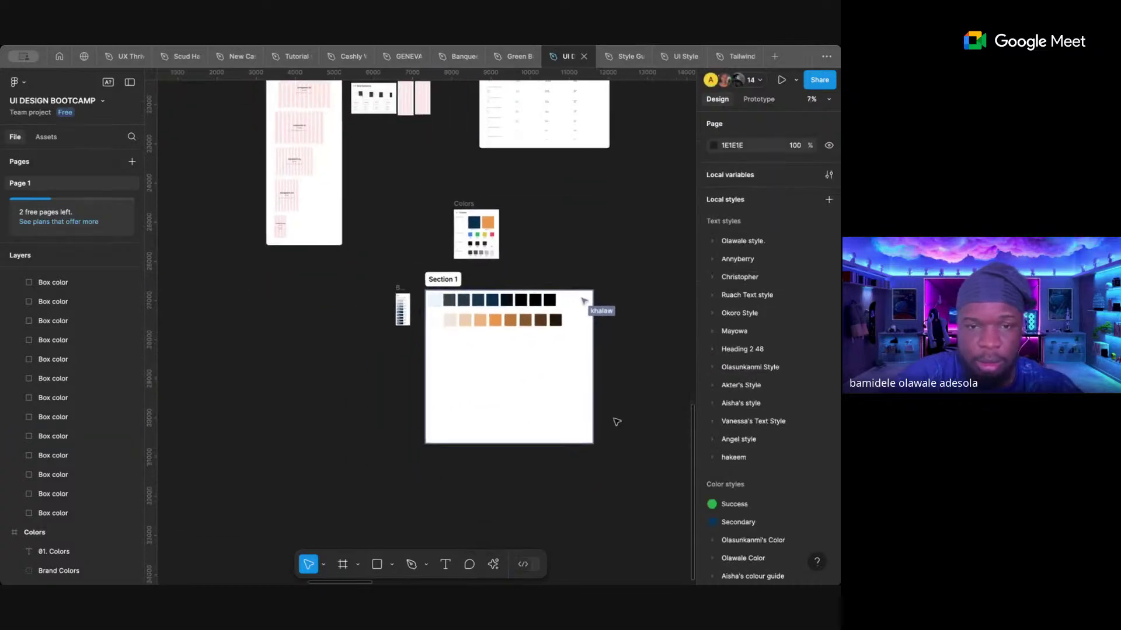
pyautogui.scroll(4, 456, 281)
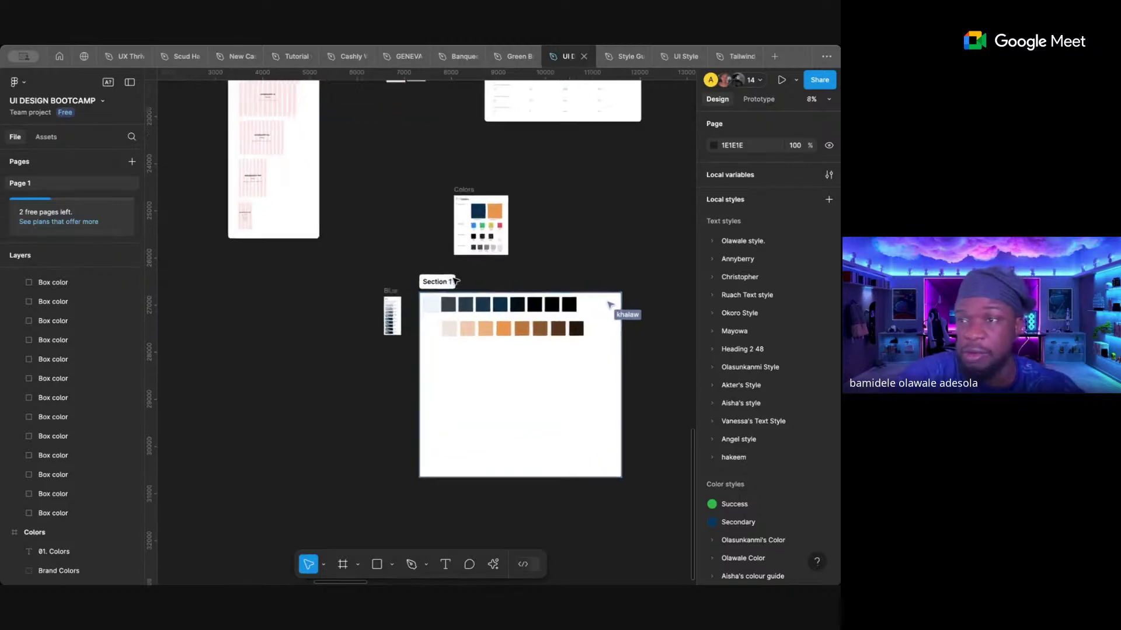
pyautogui.scroll(-2, 454, 281)
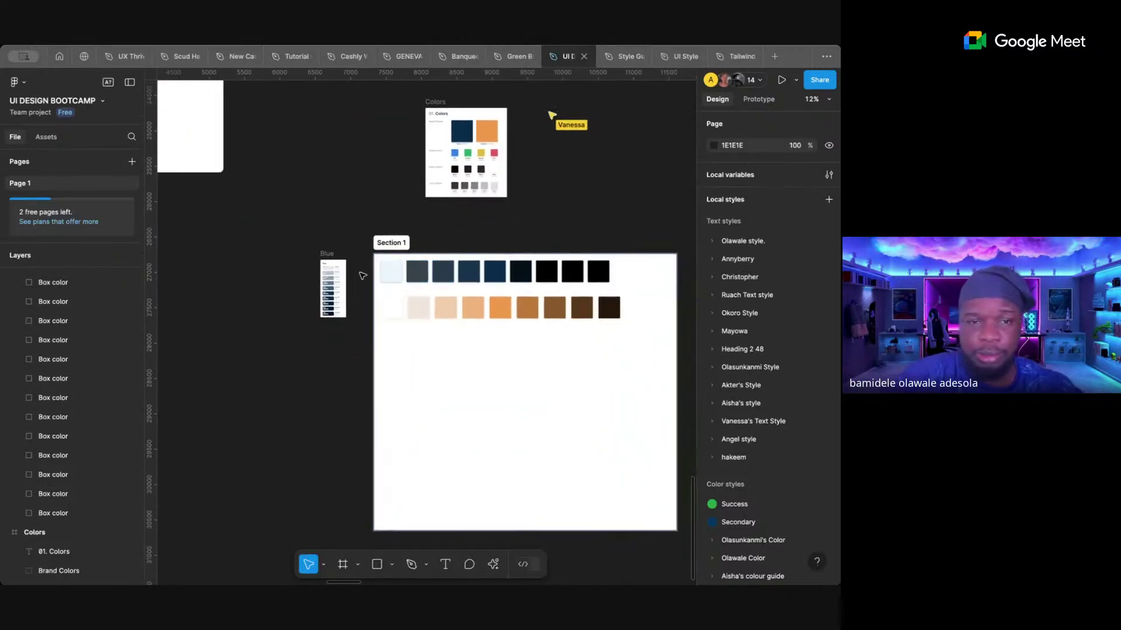
# - Move the Blue palette frame so it sits just left of Section 1
pyautogui.moveTo(332, 255); pyautogui.dragTo(352, 249)
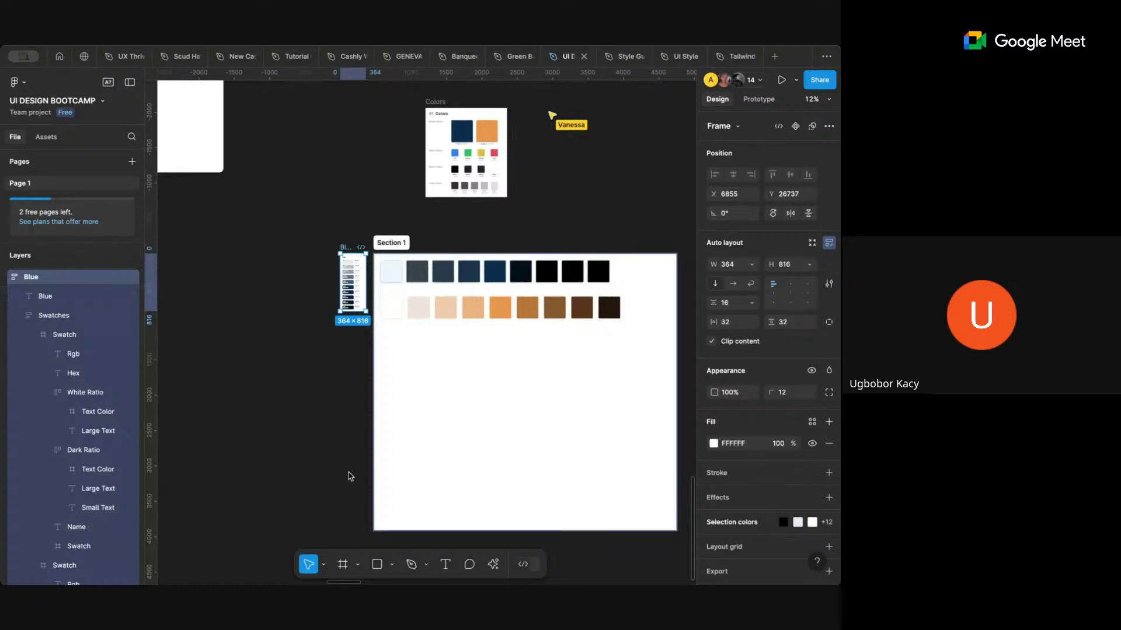
pyautogui.click(330, 242)
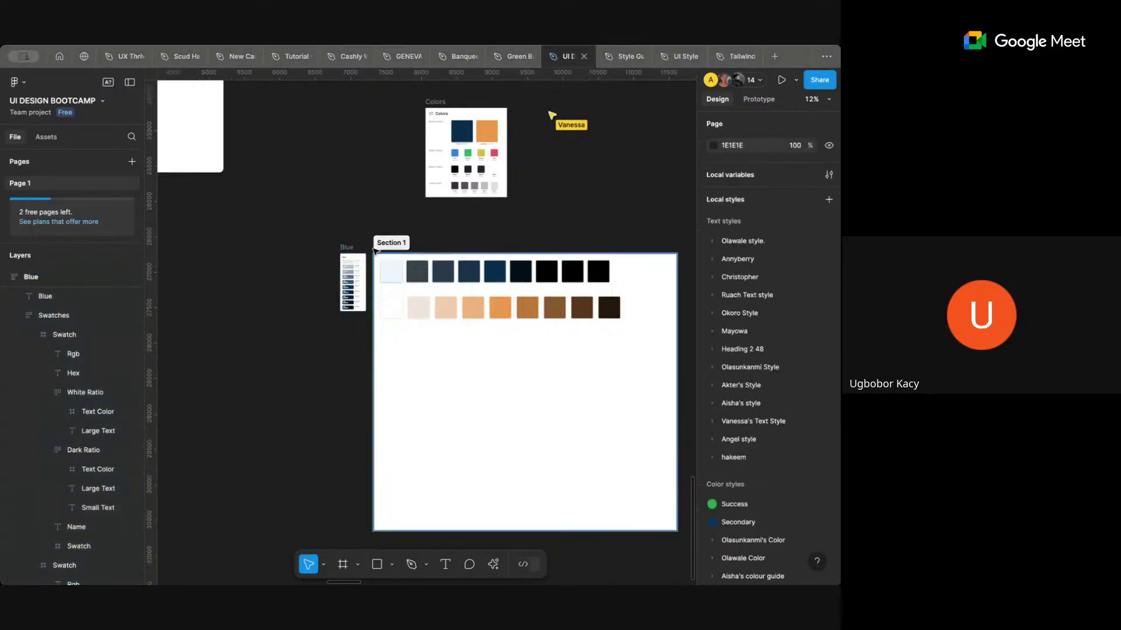
pyautogui.click(351, 247)
pyautogui.scroll(5, 350, 247)
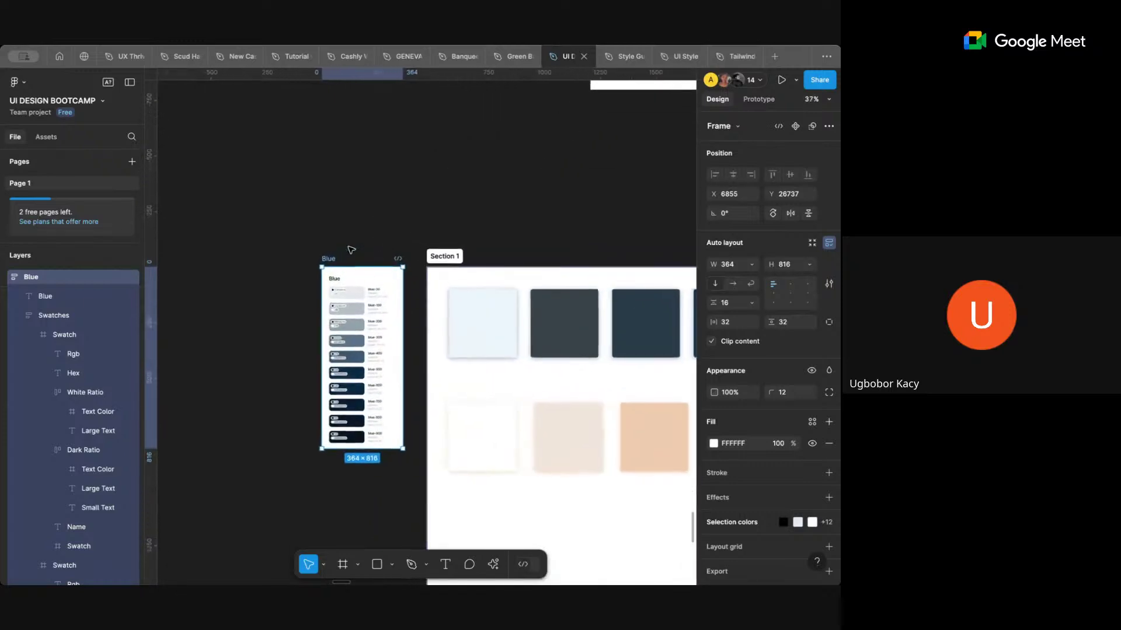
pyautogui.hscroll(3, 351, 250)
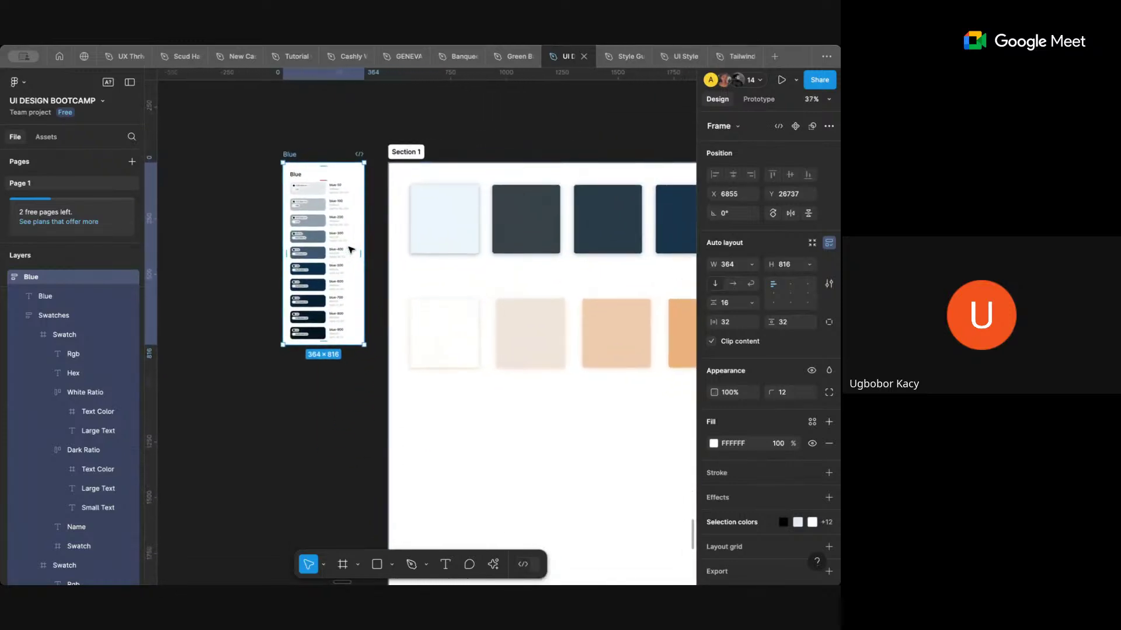
pyautogui.scroll(-5, 349, 251)
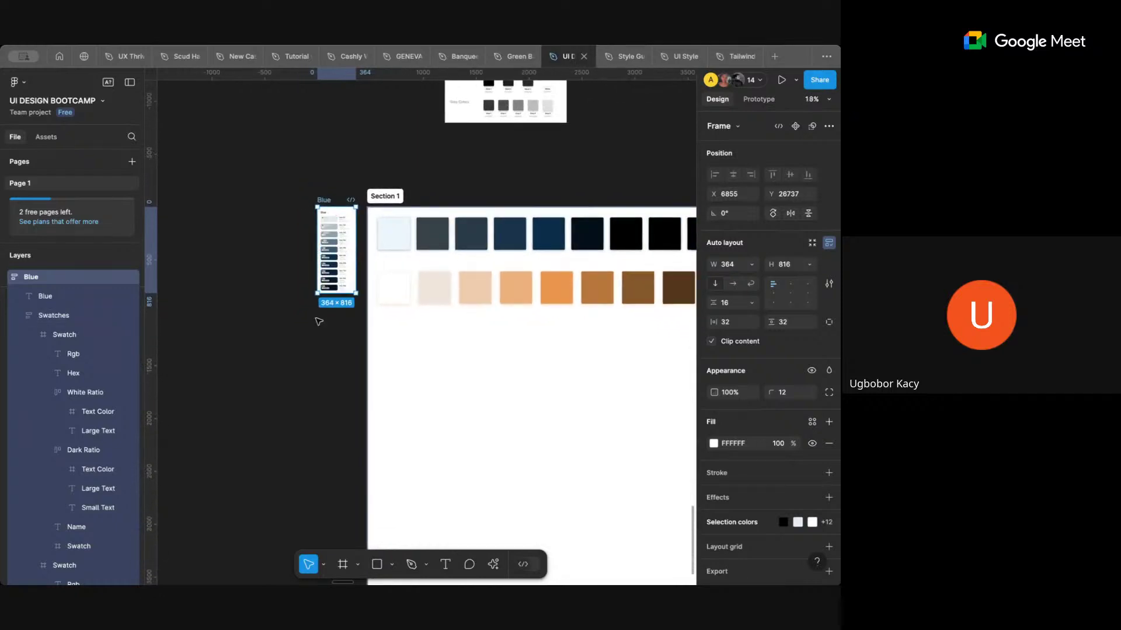
pyautogui.click(641, 203)
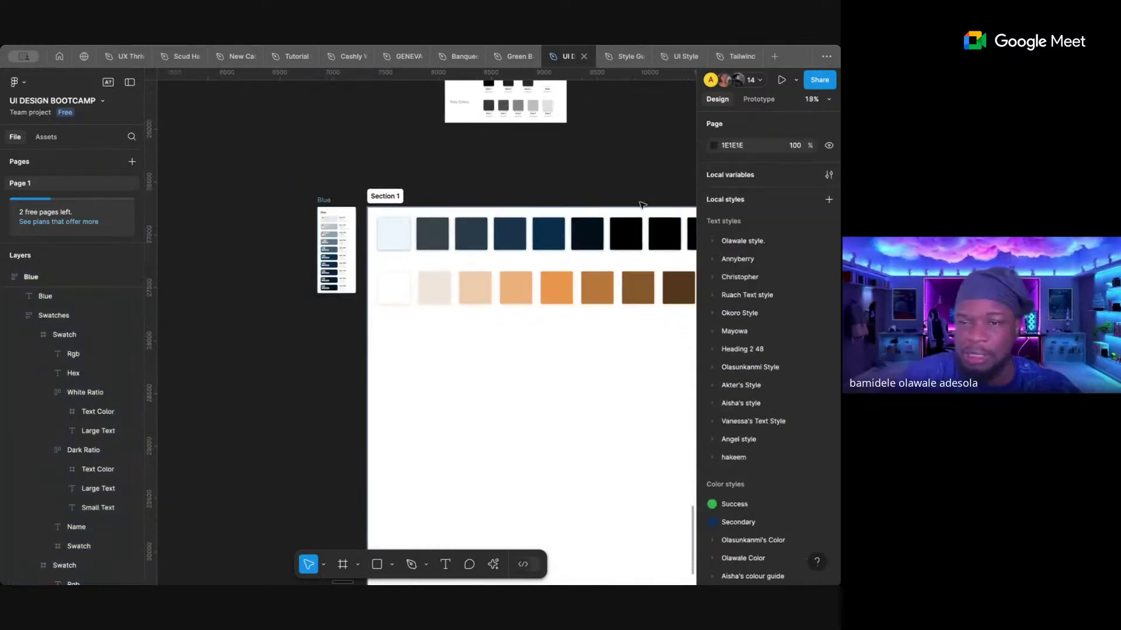
pyautogui.scroll(-10, 739, 331)
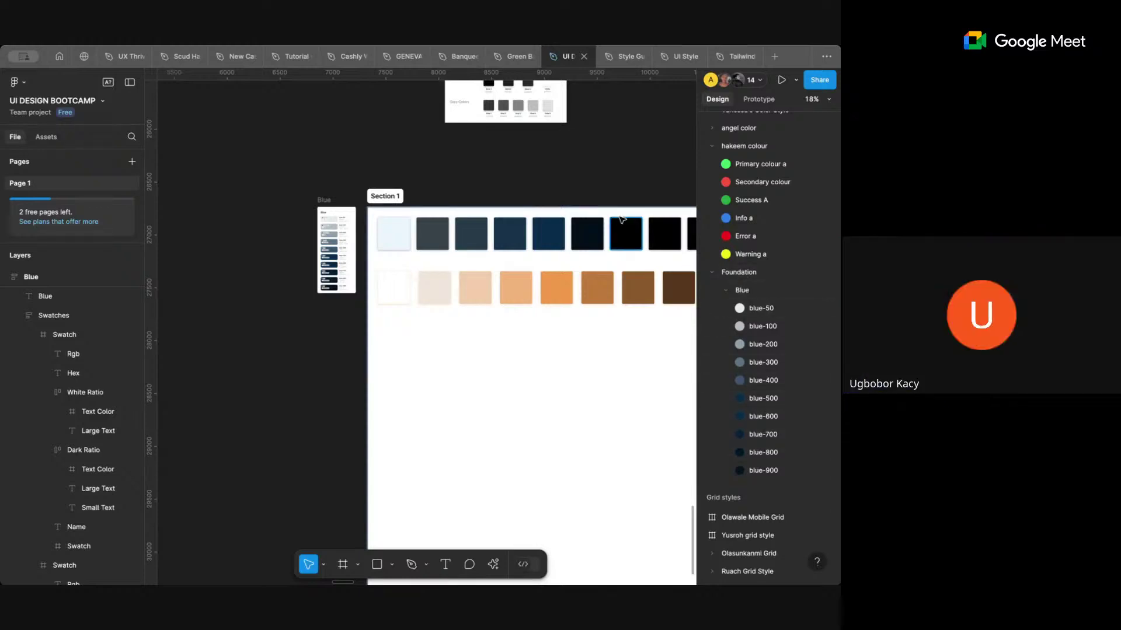
pyautogui.click(323, 200)
pyautogui.scroll(5, 323, 200)
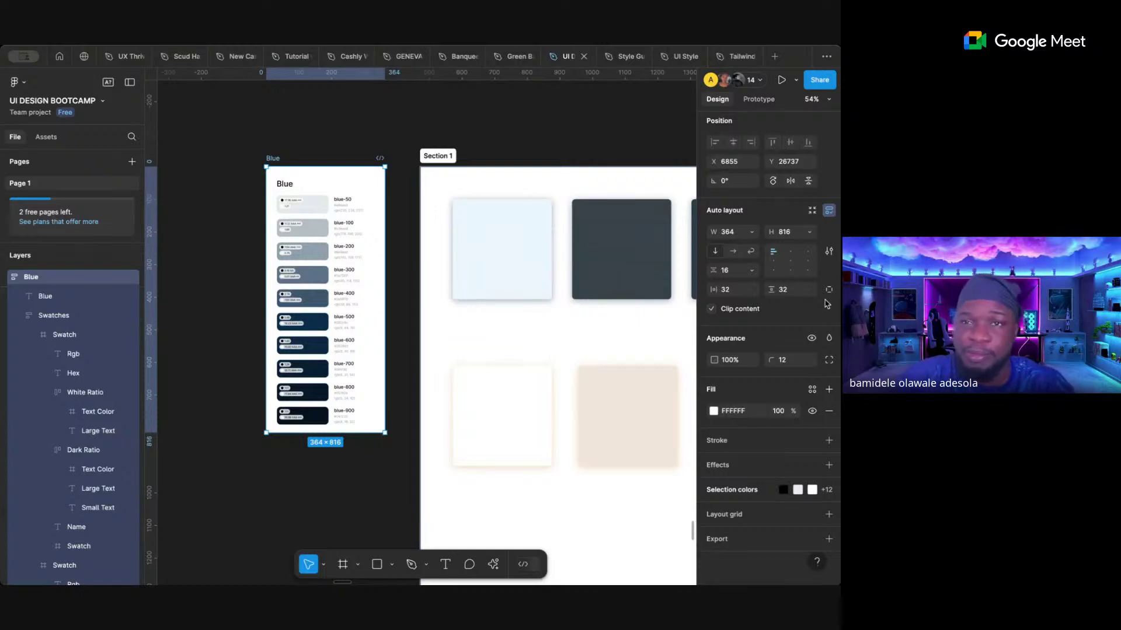
# - Collapse the Blue colour styles and select the dark-blue swatch's 092C4C fill value
pyautogui.click(609, 128)
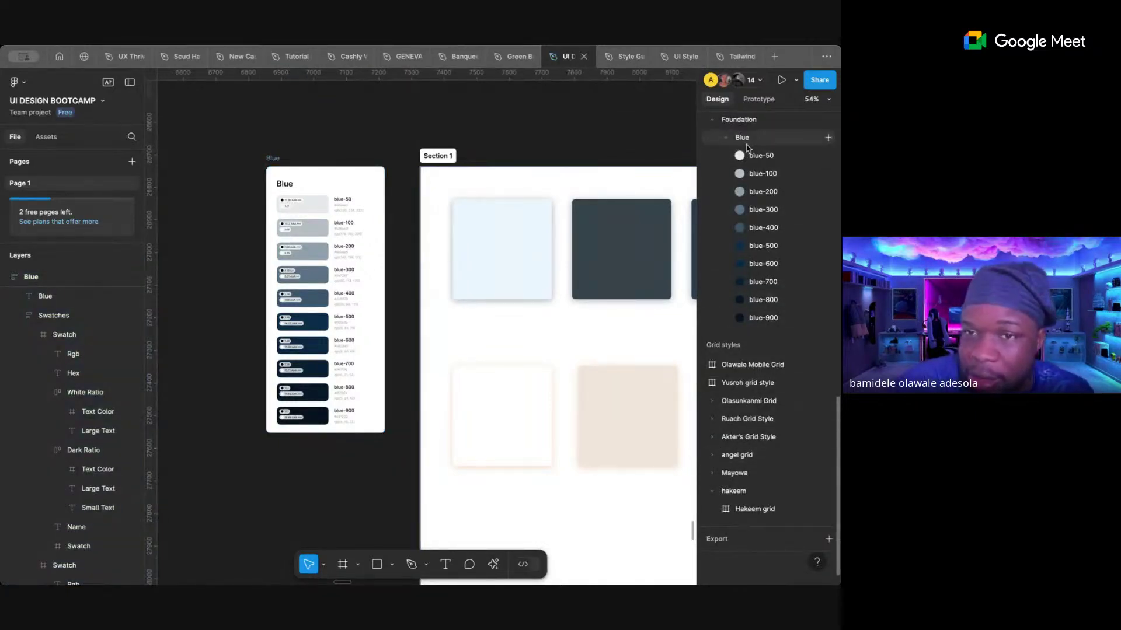
pyautogui.click(727, 139)
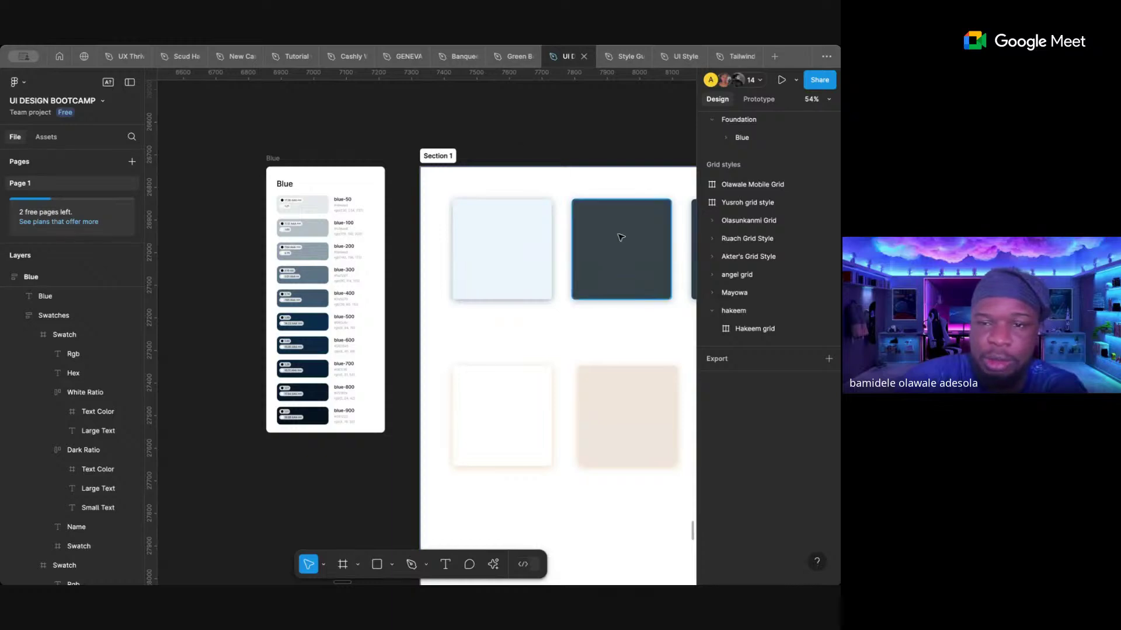
pyautogui.hscroll(5, 623, 243)
pyautogui.scroll(-3, 622, 242)
pyautogui.scroll(-4, 623, 248)
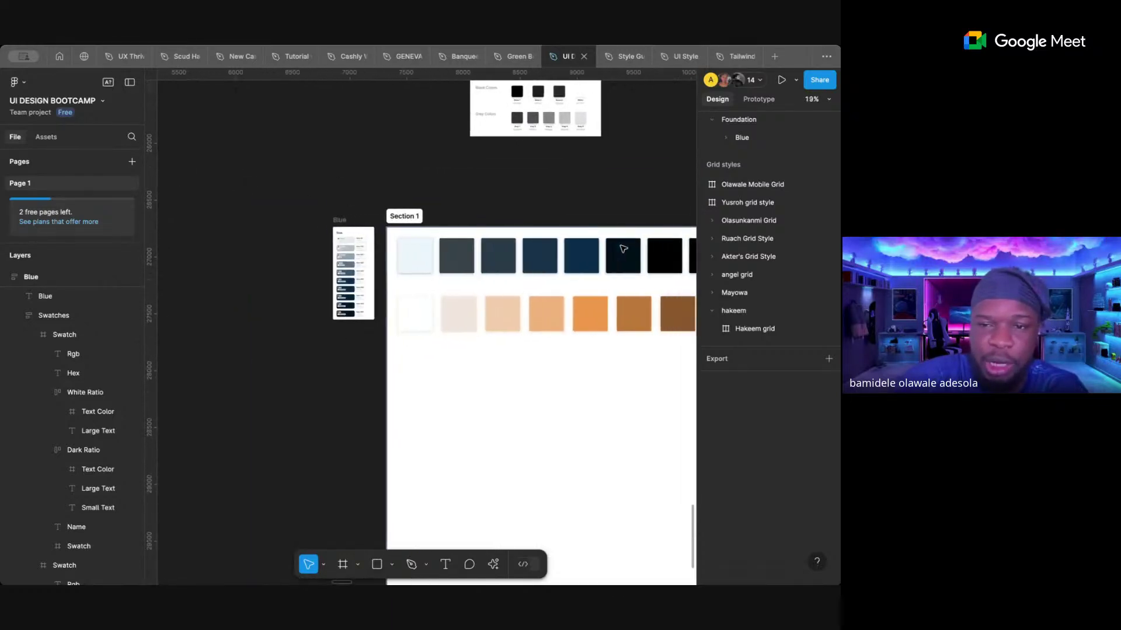
pyautogui.click(583, 255)
pyautogui.click(731, 366)
pyautogui.hotkey('ctrl', 'c')
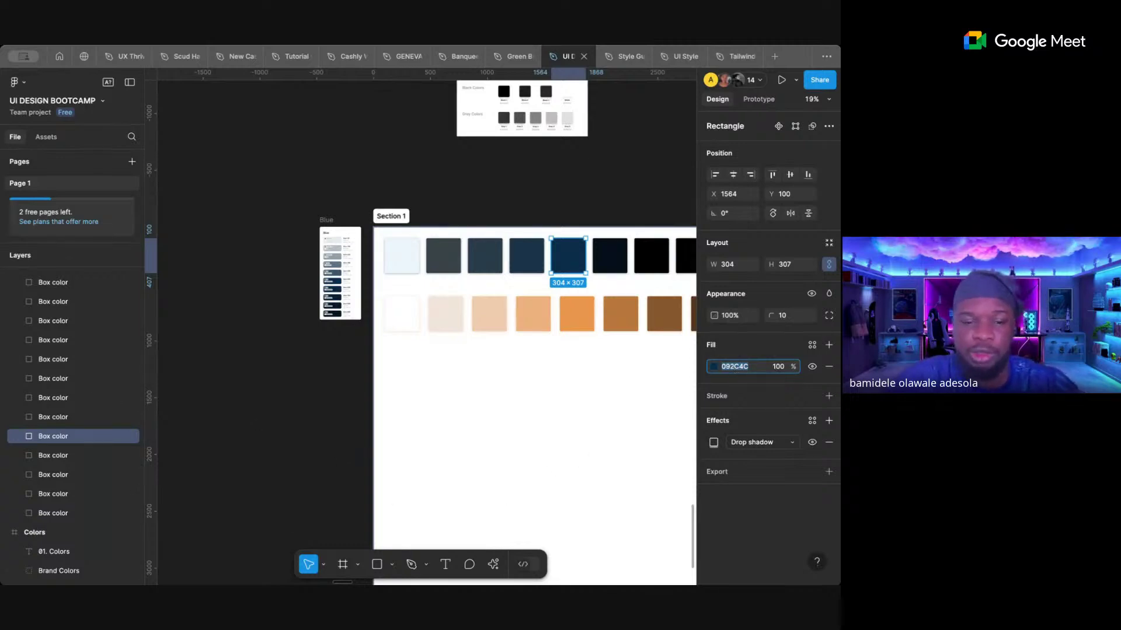
# - Copy the 092C4C hex value and bring up the tints.dev palette generator
pyautogui.press('super+Tab')
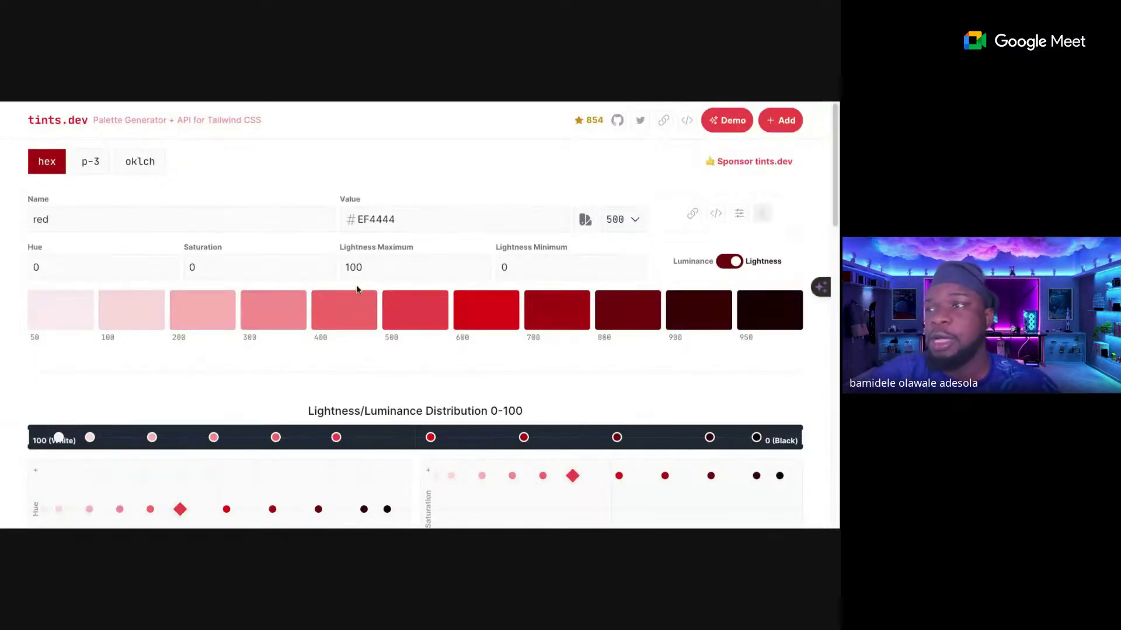
# - Keep stop 500 and replace the EF4444 base colour with 092C4C in tints.dev
pyautogui.scroll(-1, 357, 289)
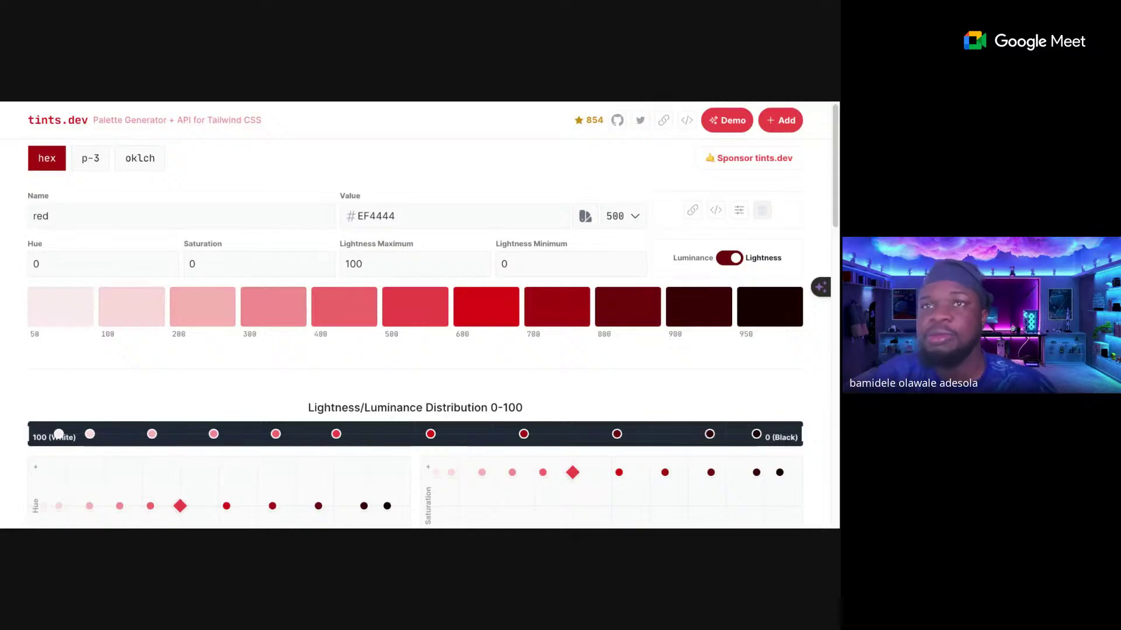
pyautogui.click(636, 222)
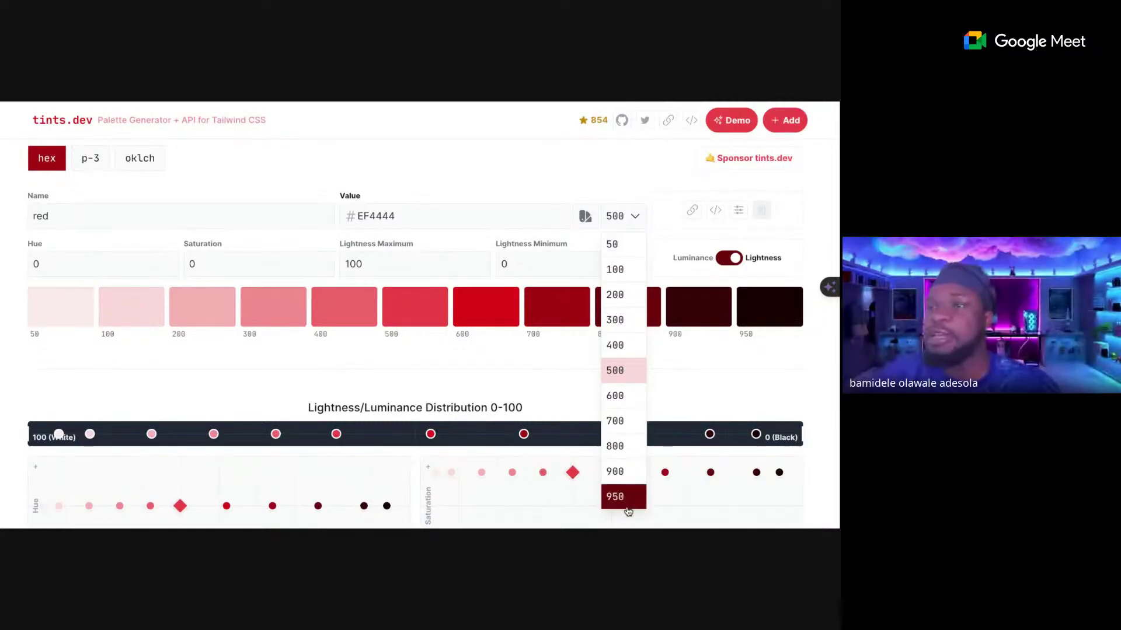
pyautogui.click(627, 371)
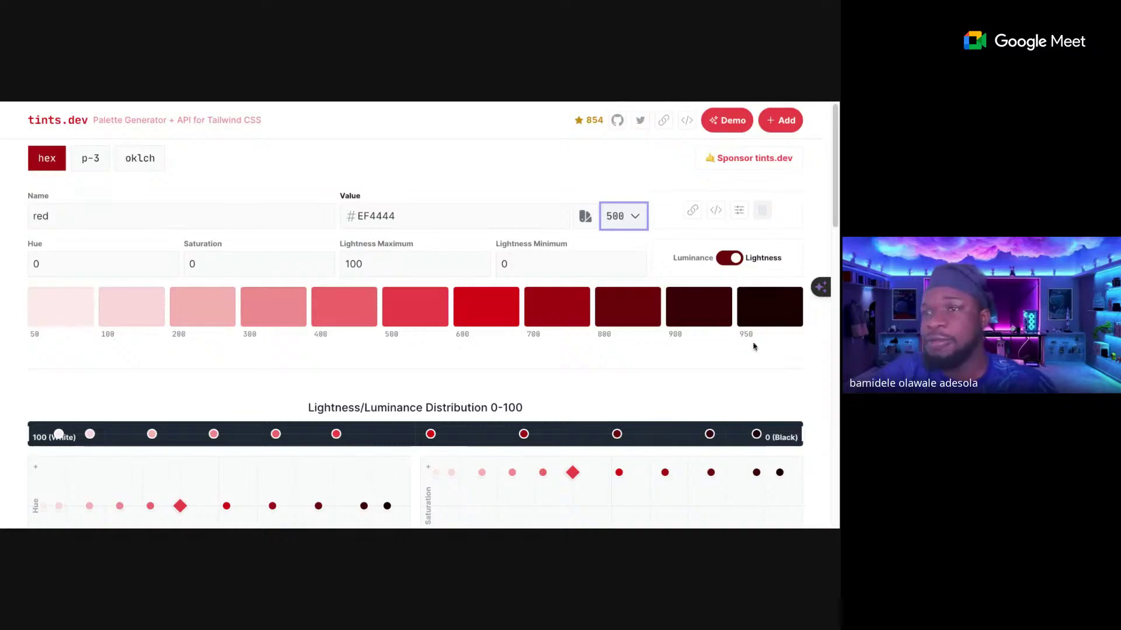
pyautogui.scroll(-8, 469, 514)
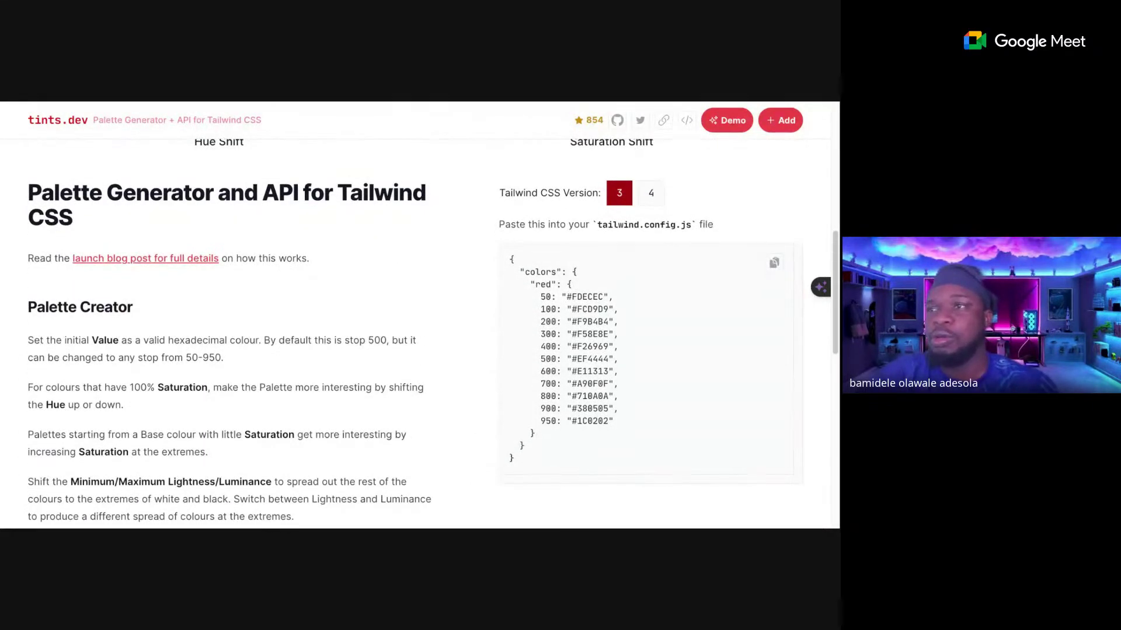
pyautogui.scroll(8, 440, 326)
pyautogui.moveTo(420, 219); pyautogui.dragTo(329, 222)
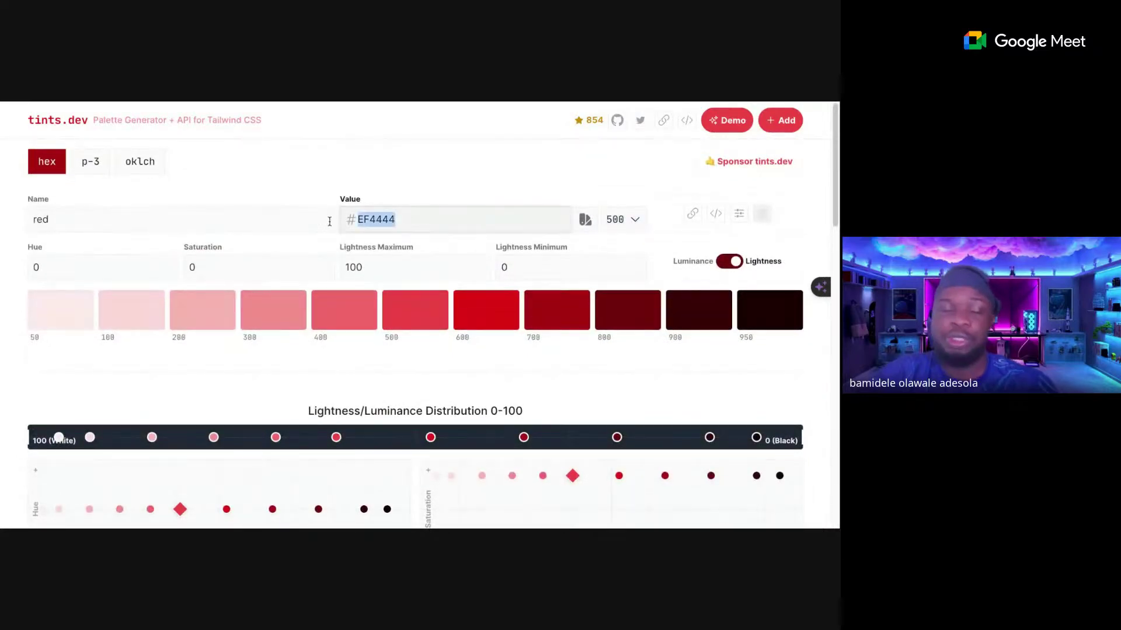
pyautogui.hotkey('ctrl', 'v')
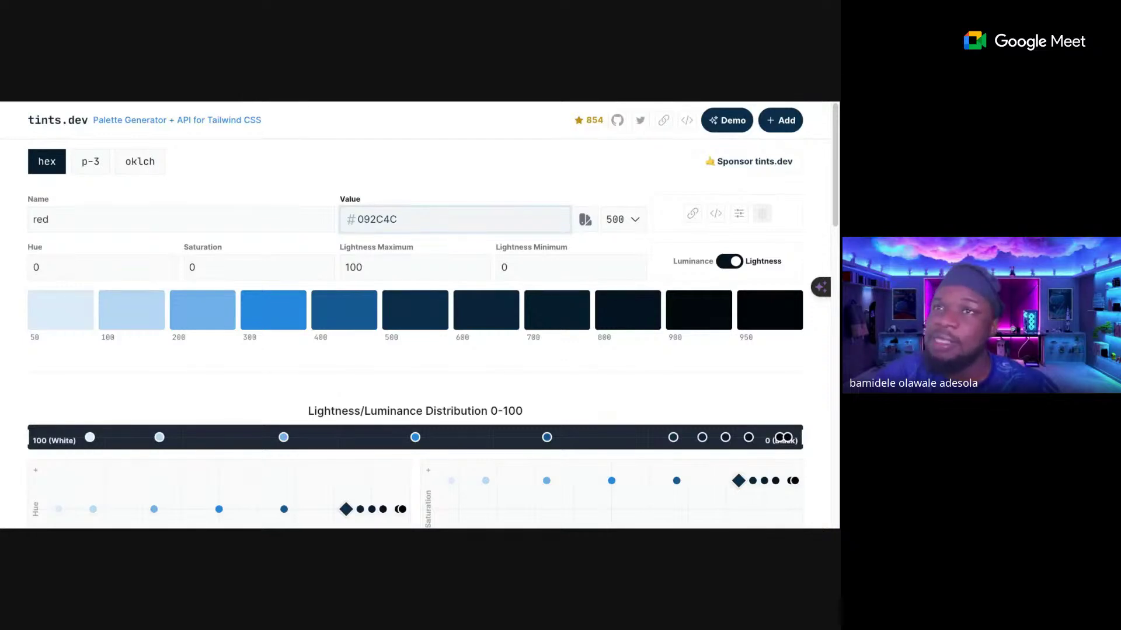
# - Confirm the base colour value and select the 50-stop hex code DBEBFB
pyautogui.click(372, 319)
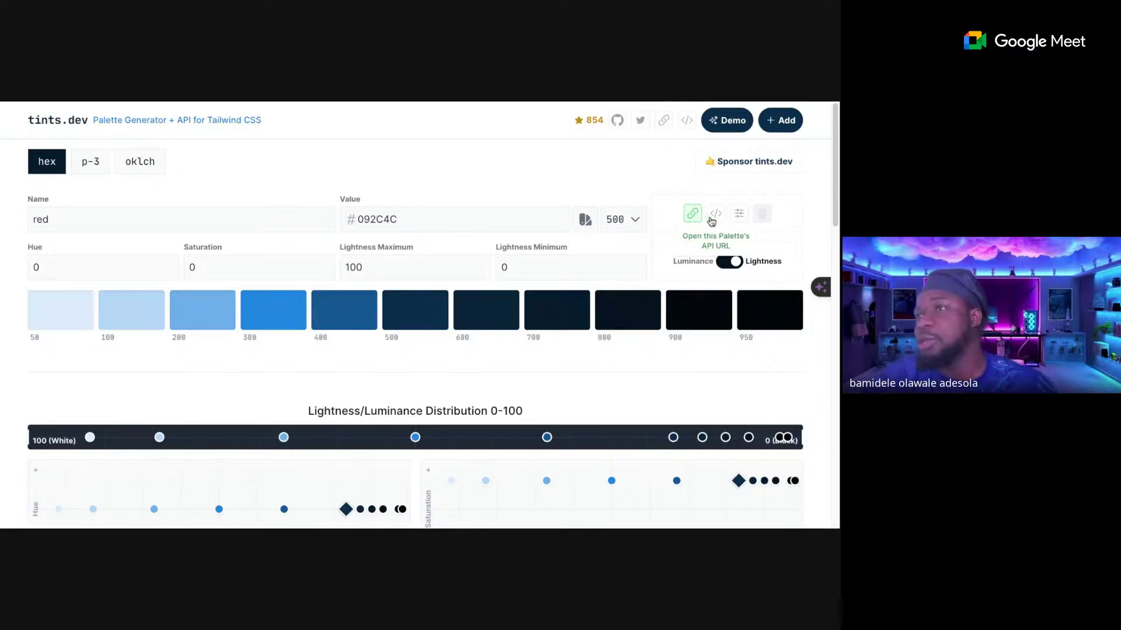
pyautogui.scroll(-1, 647, 349)
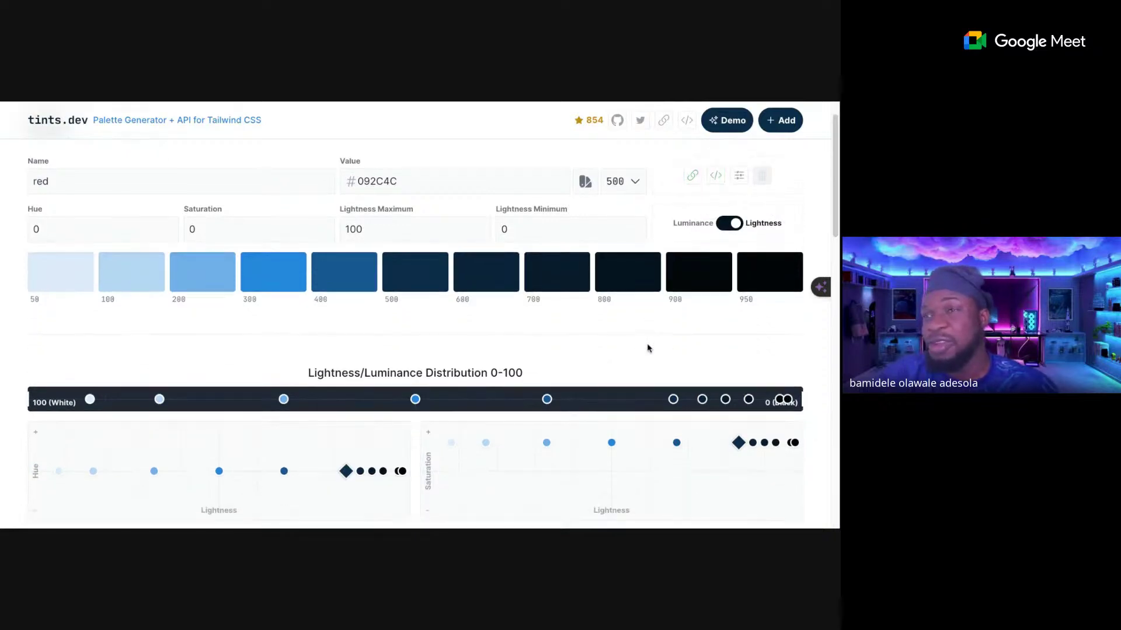
pyautogui.scroll(-10, 647, 348)
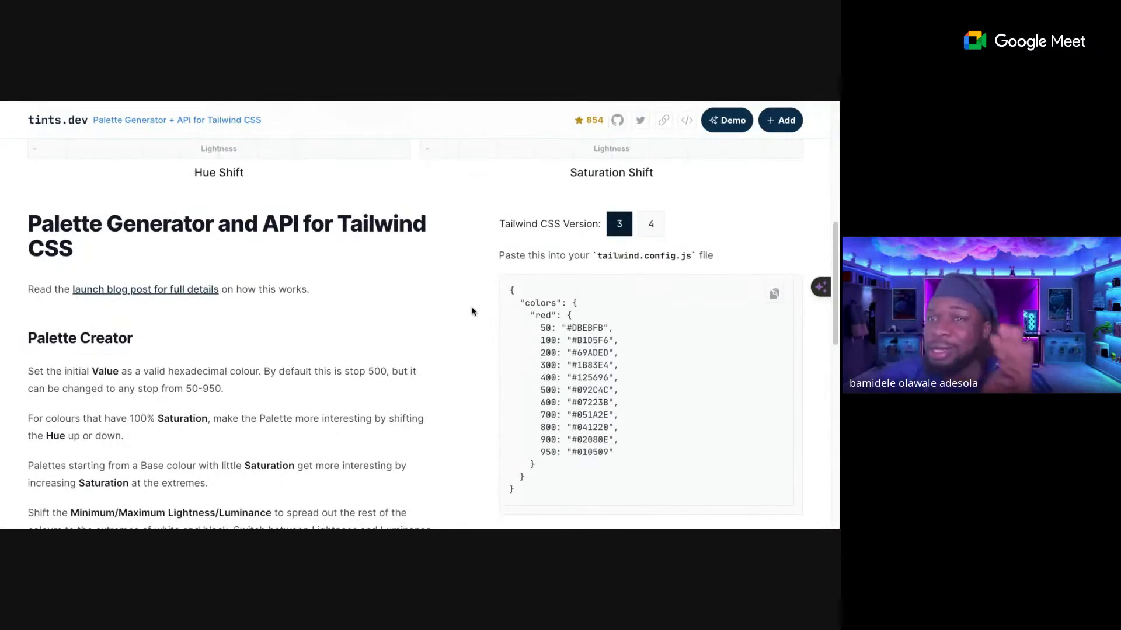
pyautogui.doubleClick(586, 328)
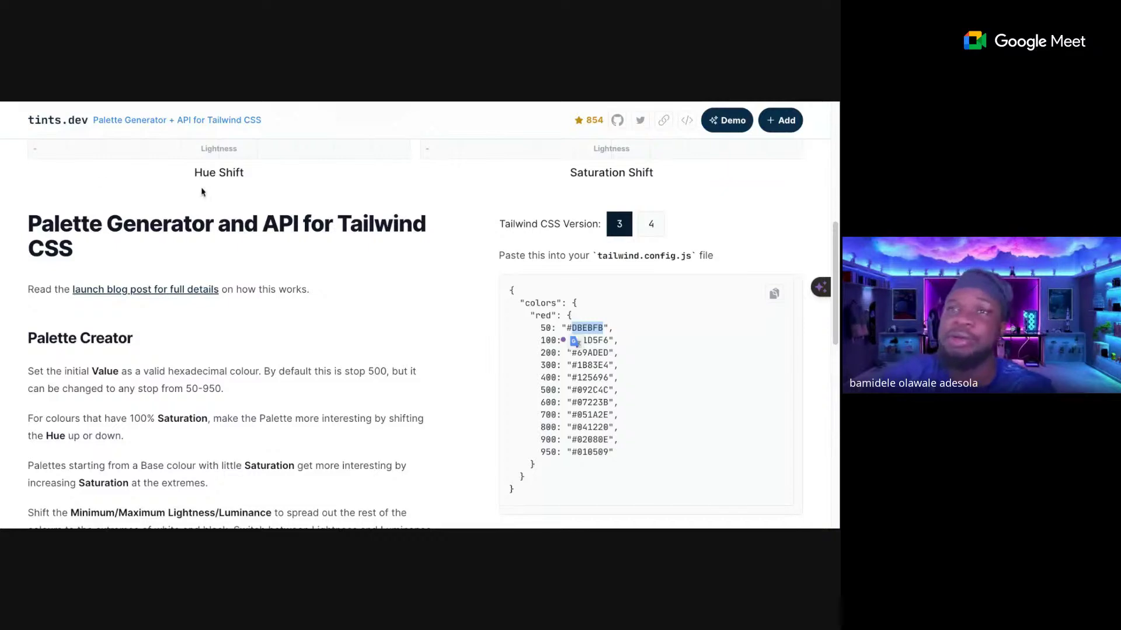
pyautogui.click(456, 339)
pyautogui.scroll(5, 456, 339)
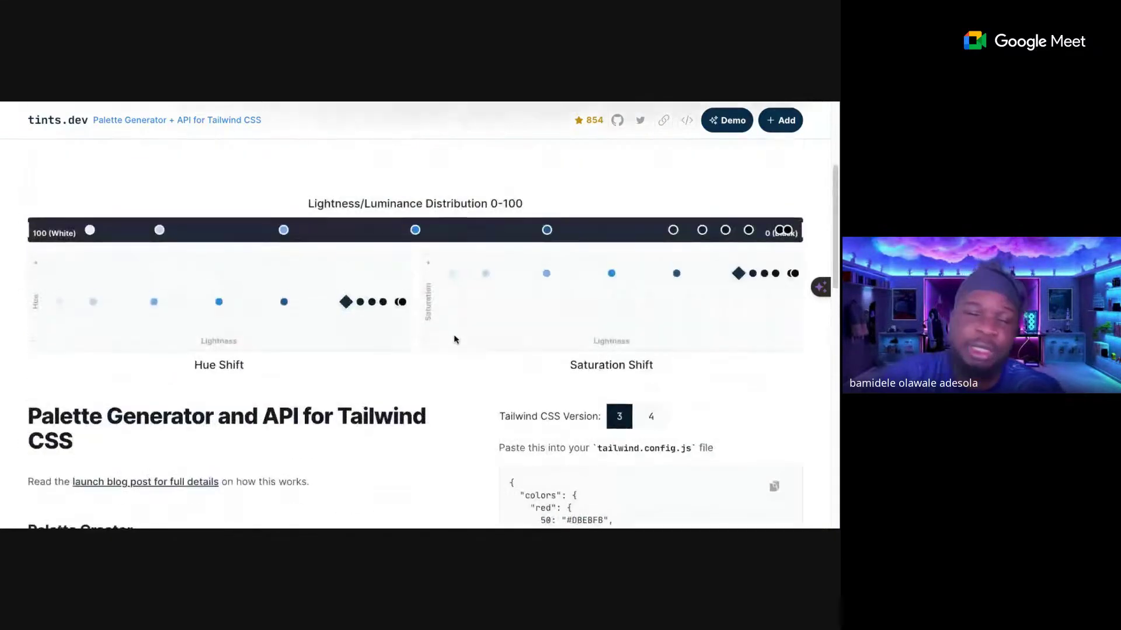
pyautogui.scroll(2, 501, 323)
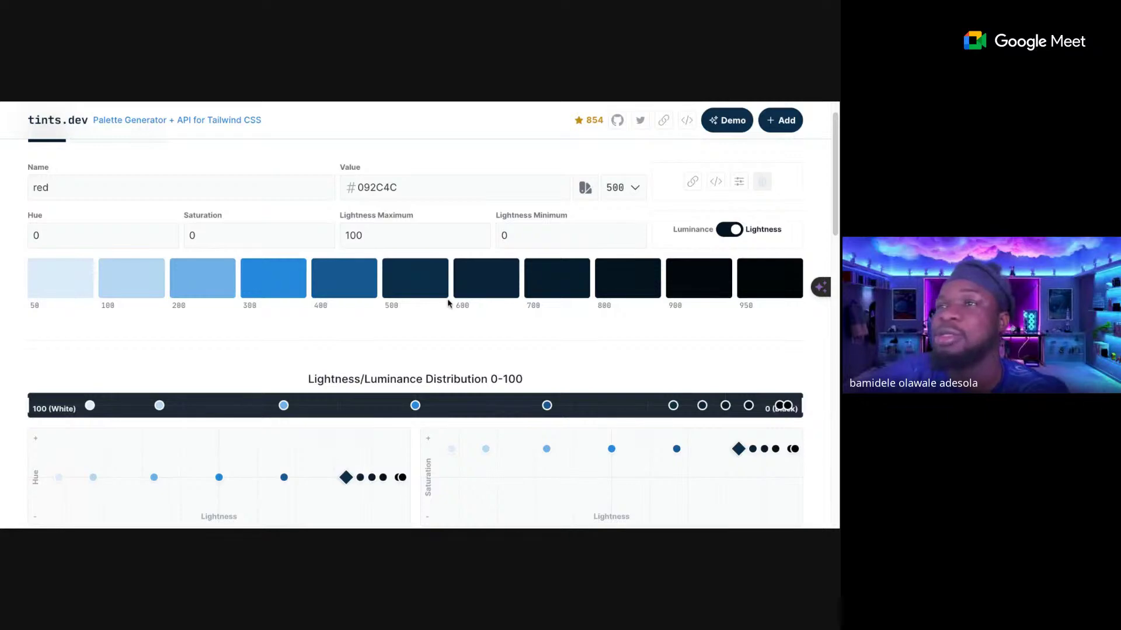
# - Review the tailwind.config.js output, highlighting DBEBFB and the heading word Tailwind
pyautogui.scroll(-3, 447, 300)
pyautogui.scroll(-2, 448, 301)
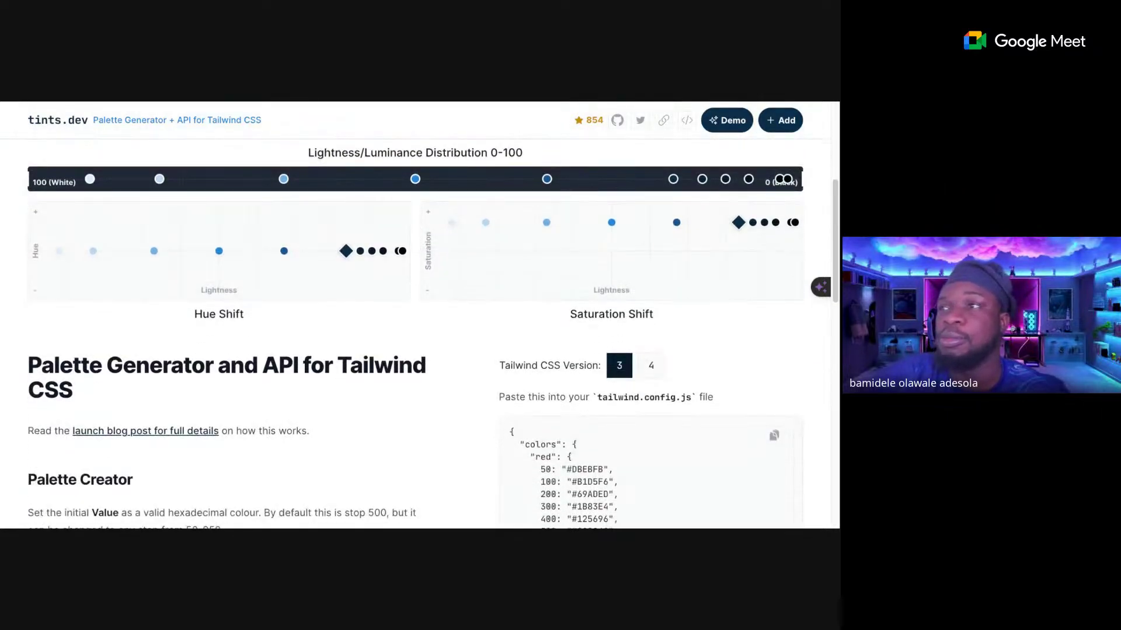
pyautogui.scroll(-2, 561, 362)
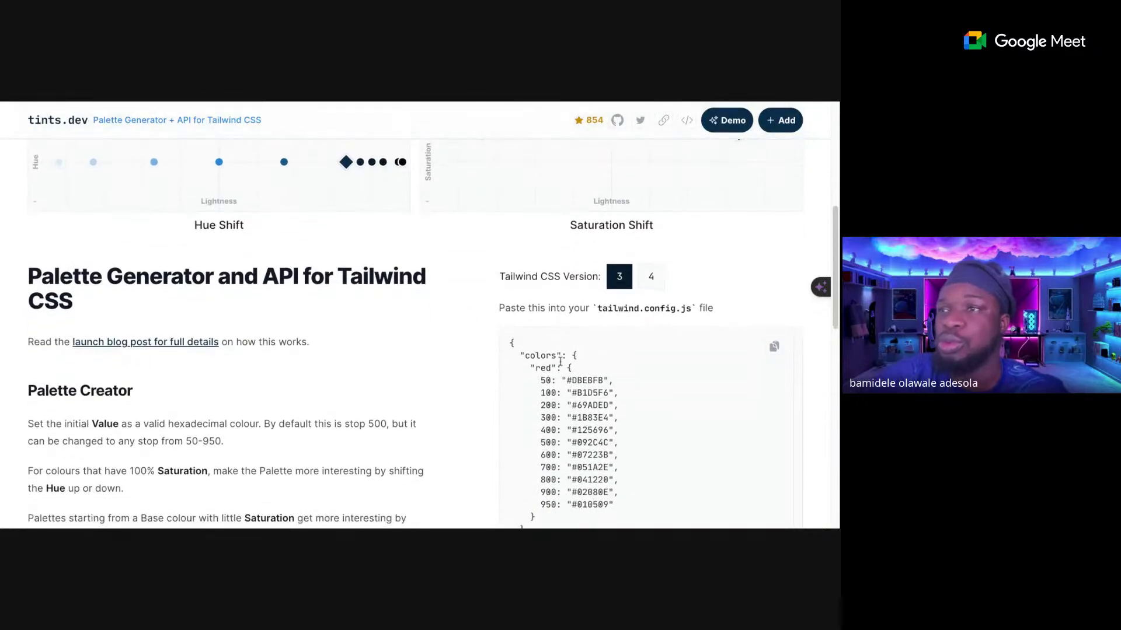
pyautogui.doubleClick(578, 382)
pyautogui.scroll(7, 402, 264)
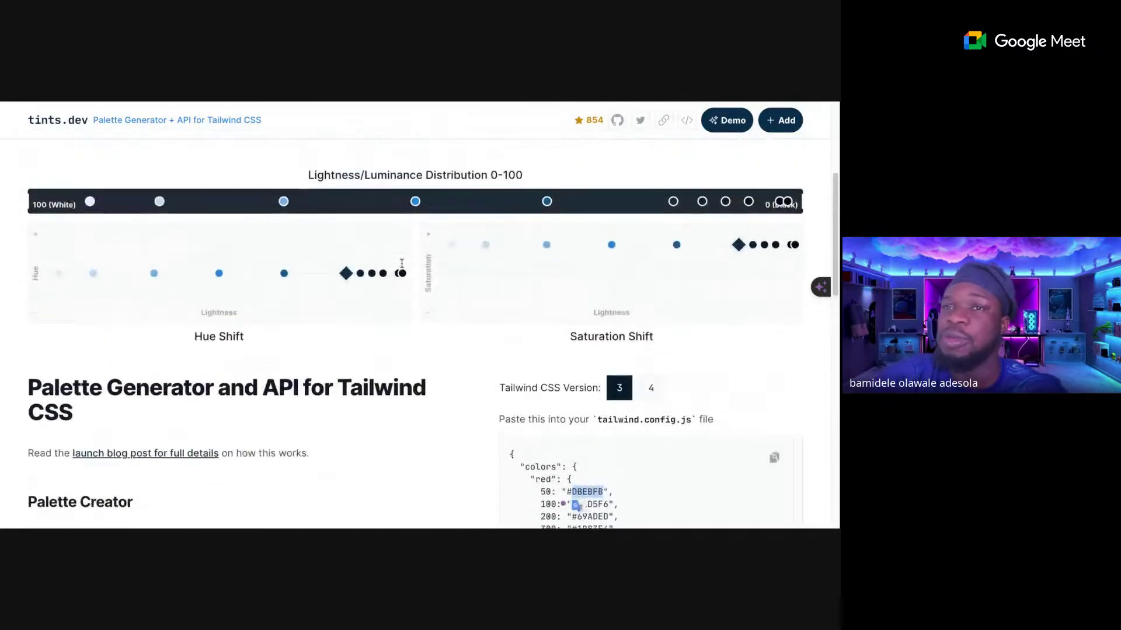
pyautogui.scroll(-4, 379, 304)
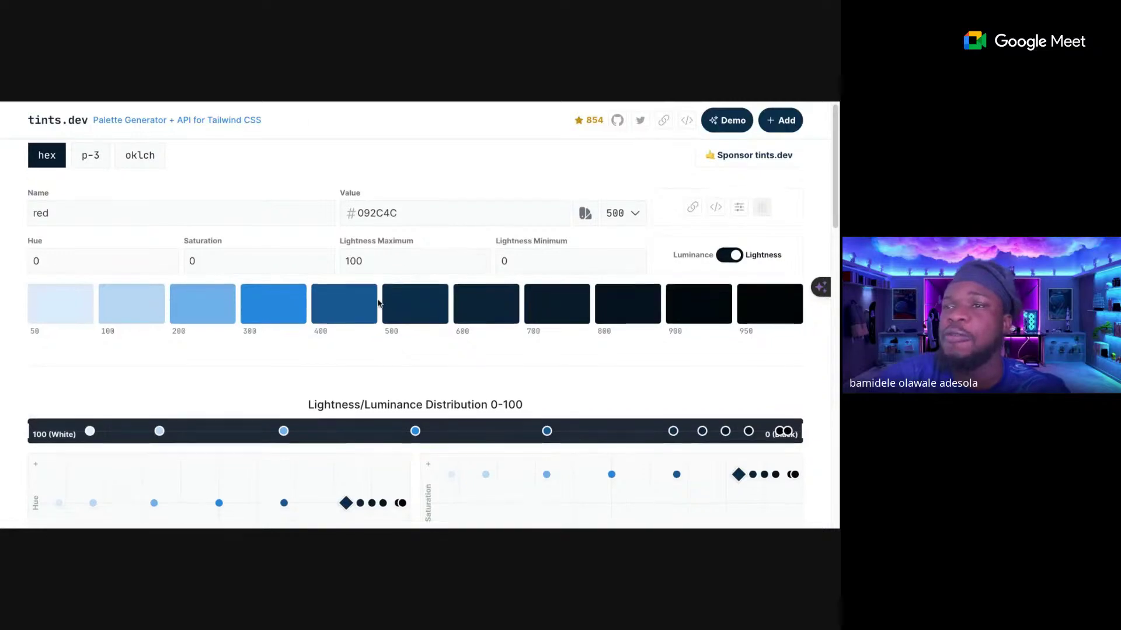
pyautogui.moveTo(338, 381); pyautogui.dragTo(419, 384)
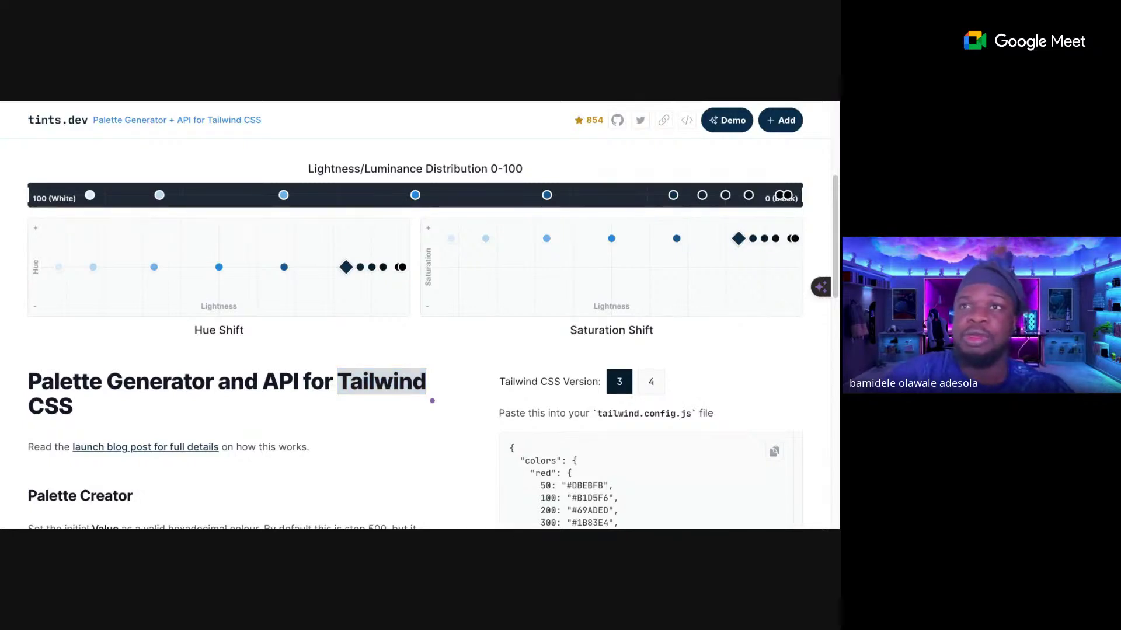
pyautogui.hotkey('ctrl', 'Tab')
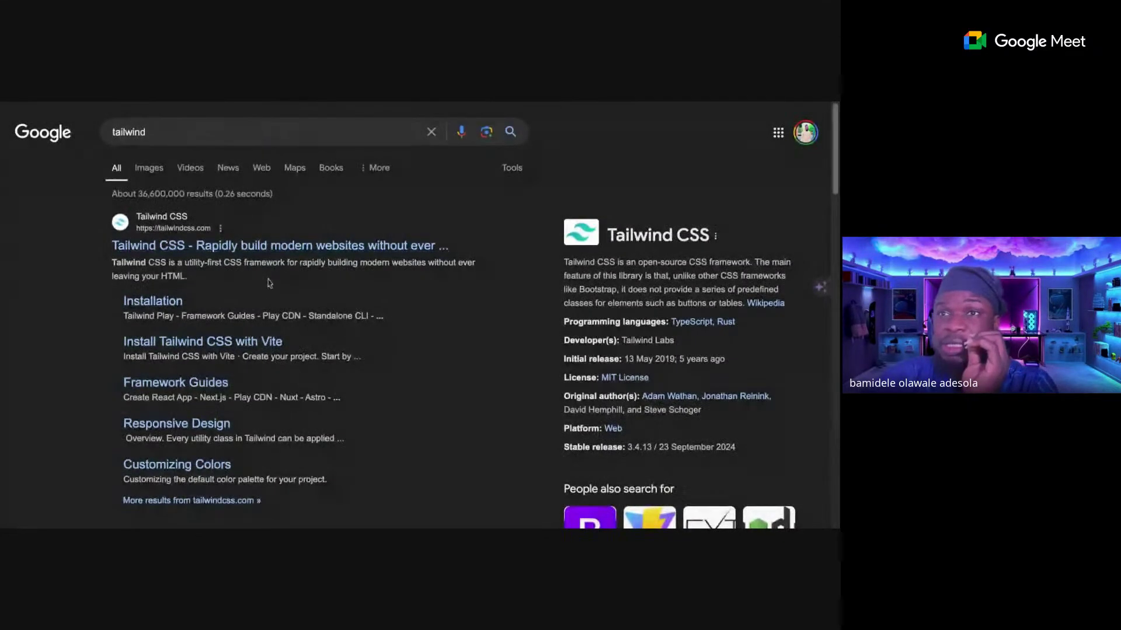
# - Search Google for 'tailwind color' and scroll down to the UI Colors result
pyautogui.scroll(-3, 268, 282)
pyautogui.scroll(-10, 270, 291)
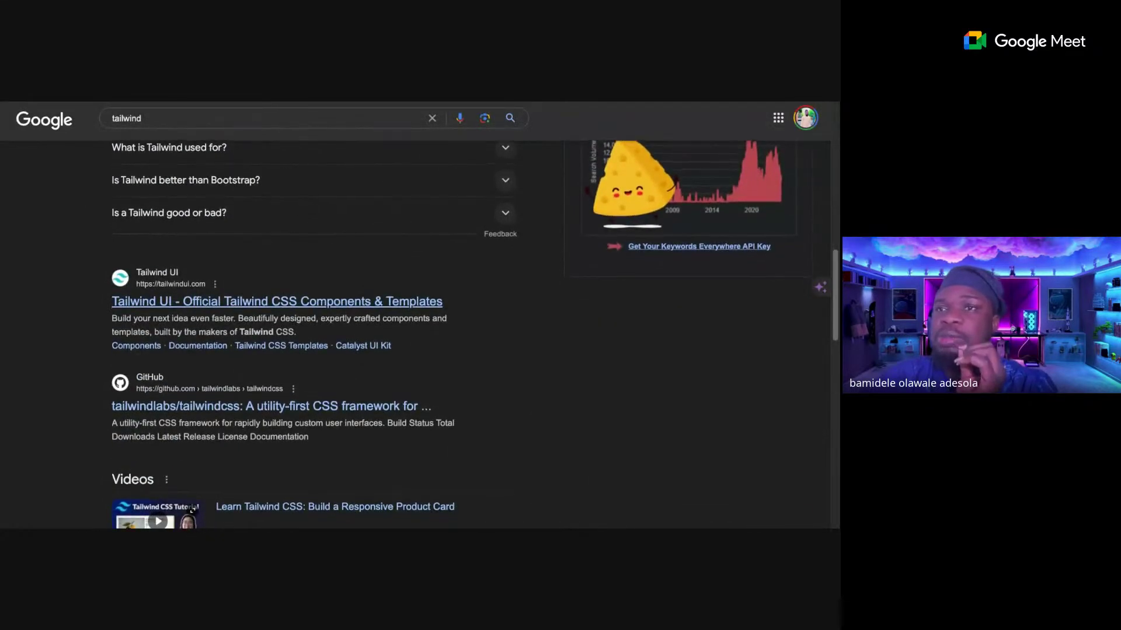
pyautogui.scroll(-2, 266, 304)
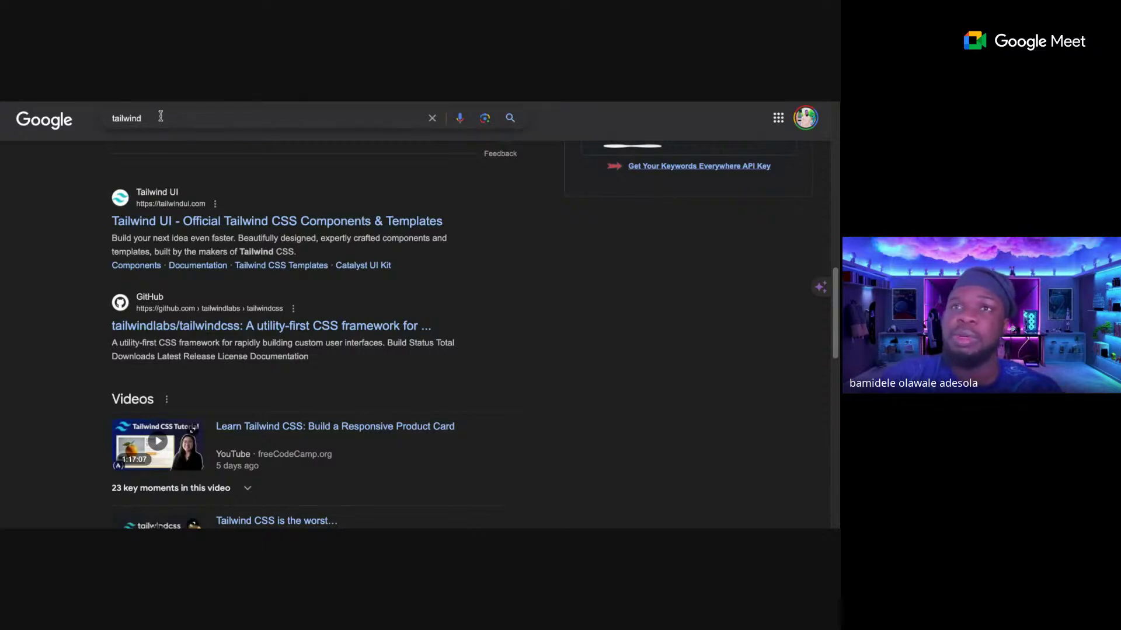
pyautogui.moveTo(161, 116); pyautogui.dragTo(60, 119)
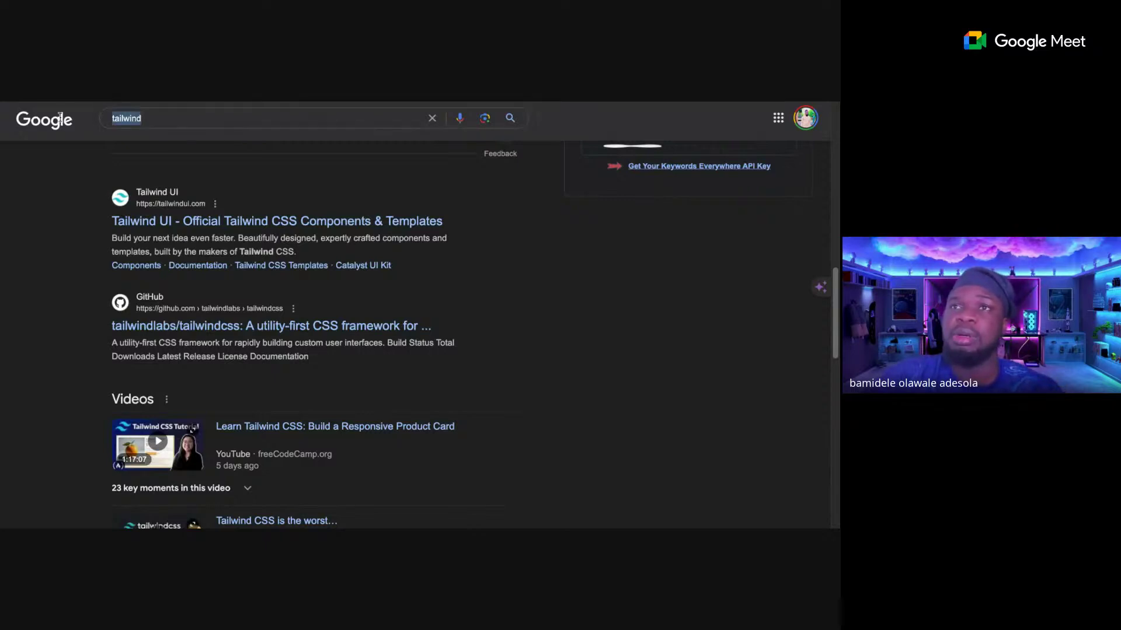
pyautogui.click(92, 107)
pyautogui.write('co')
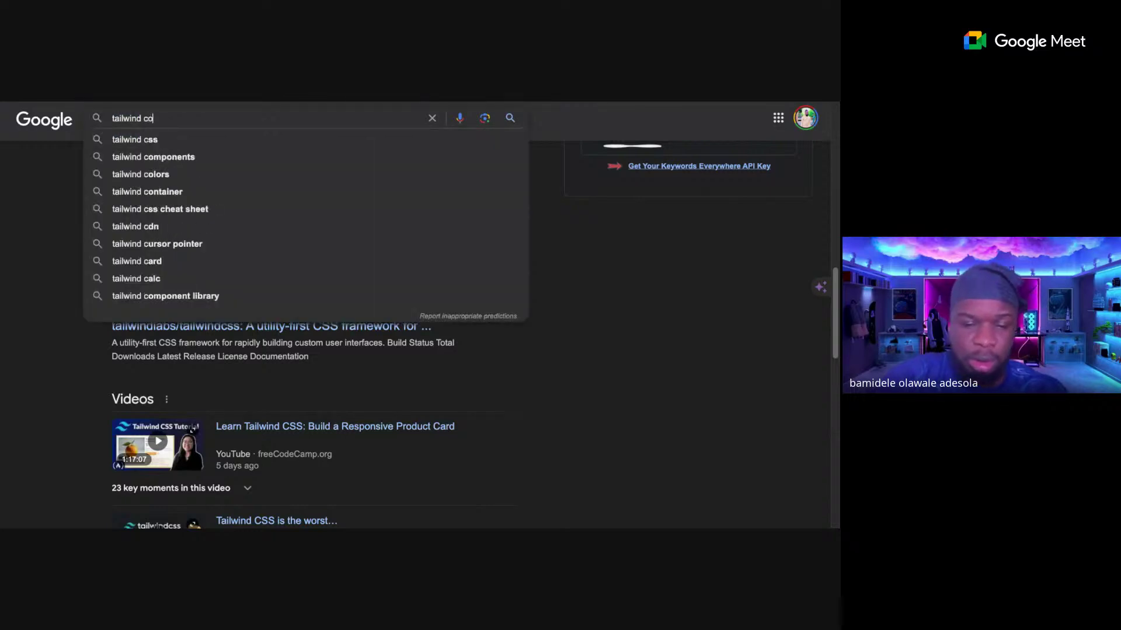
pyautogui.write('lor')
pyautogui.press('Return')
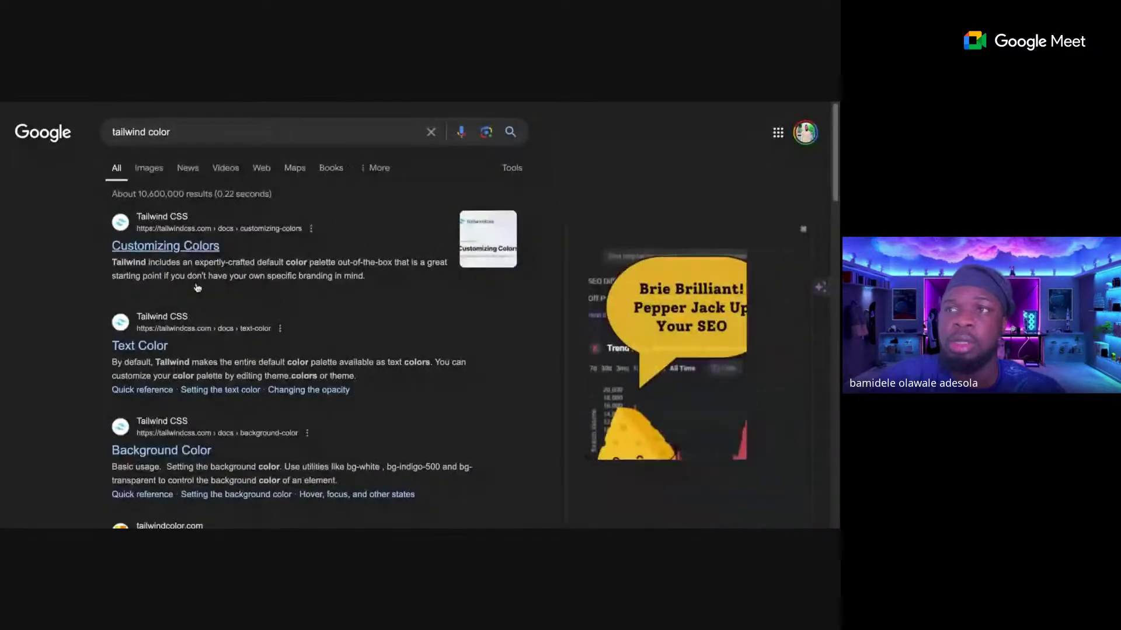
pyautogui.scroll(-1, 197, 325)
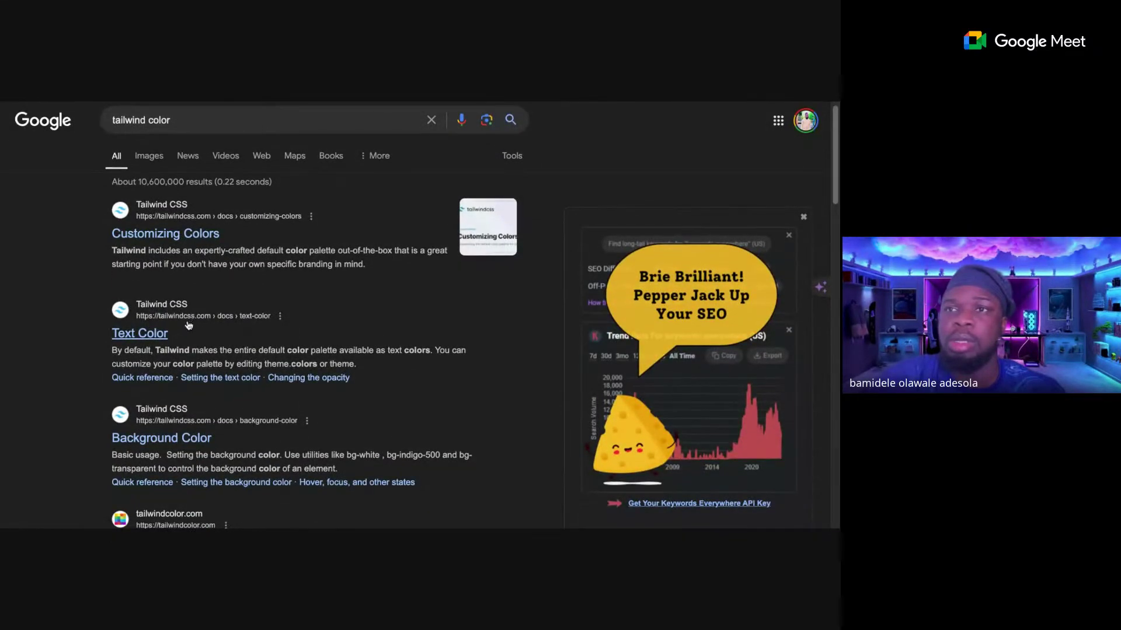
pyautogui.scroll(-4, 188, 325)
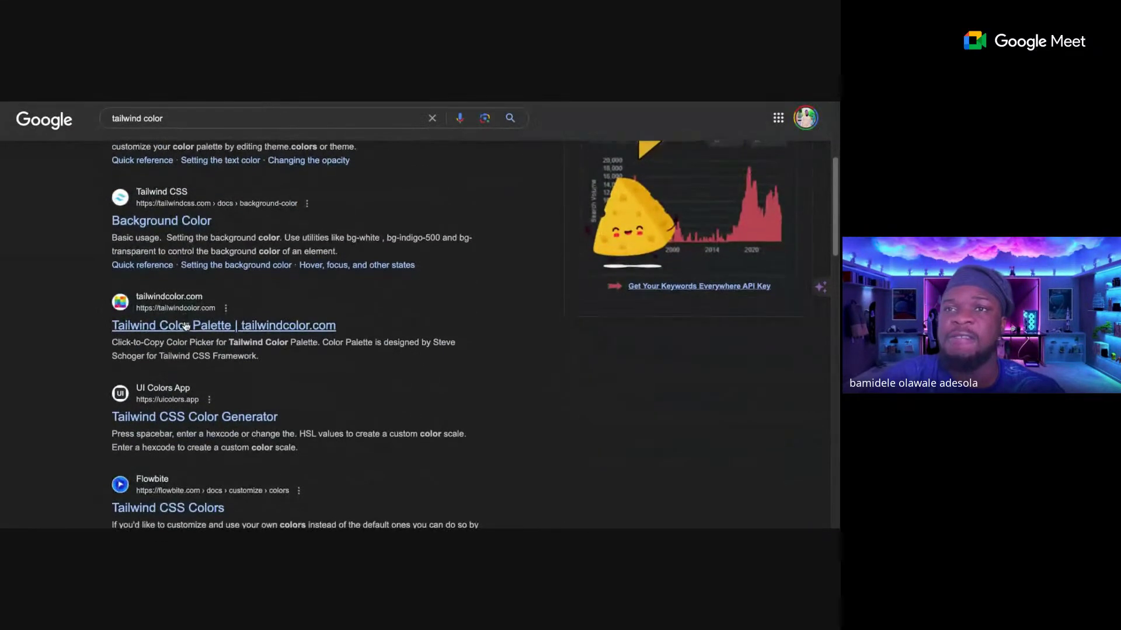
pyautogui.scroll(-1, 177, 379)
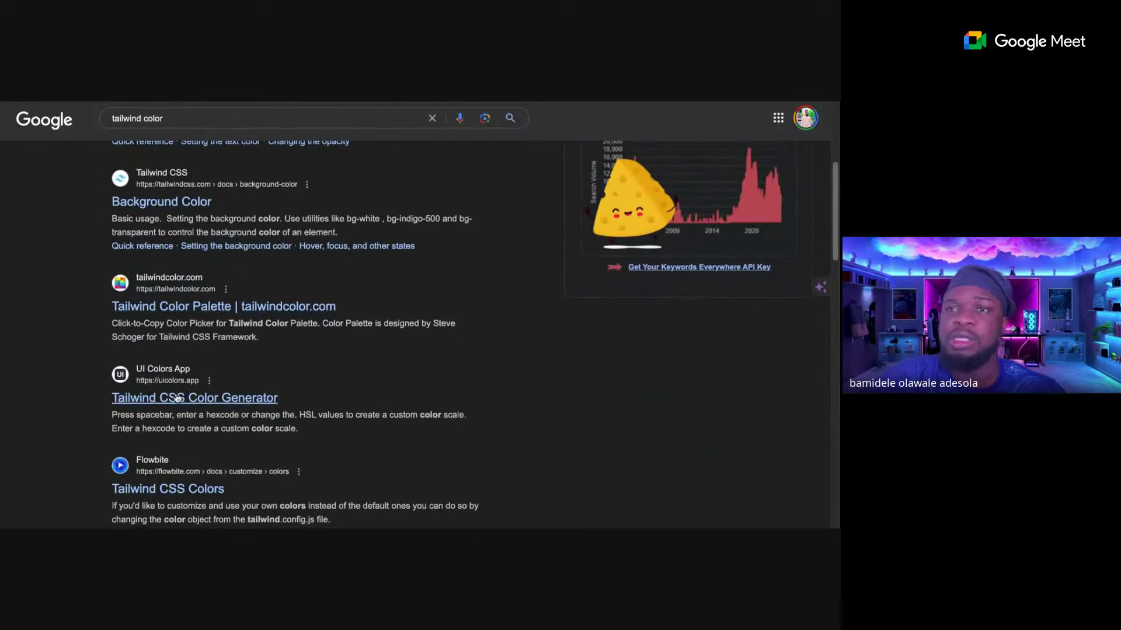
# - Open the UI Colors Tailwind Color Generator and browse its pink Mandy scale from #ea546c
pyautogui.click(178, 397)
pyautogui.scroll(-5, 218, 399)
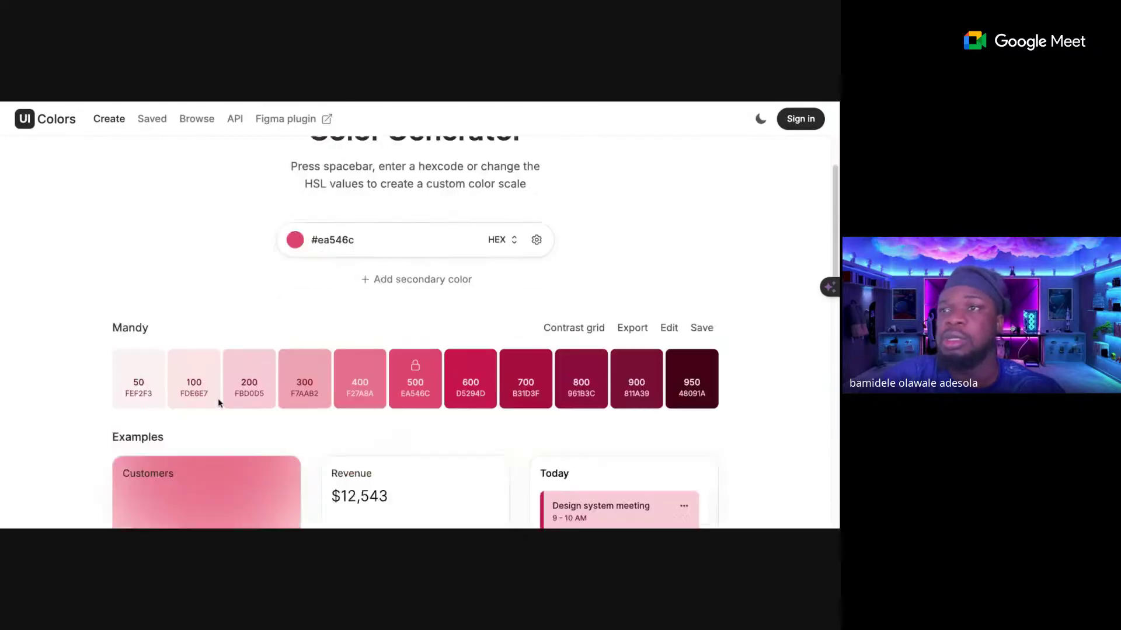
pyautogui.scroll(-4, 219, 398)
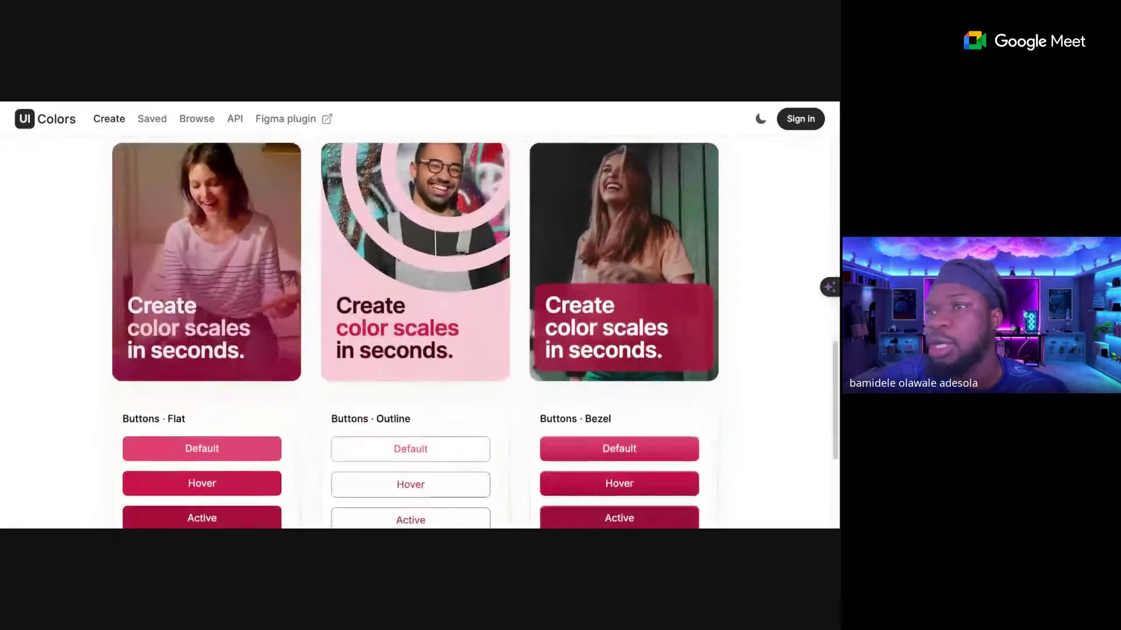
pyautogui.scroll(-3, 415, 331)
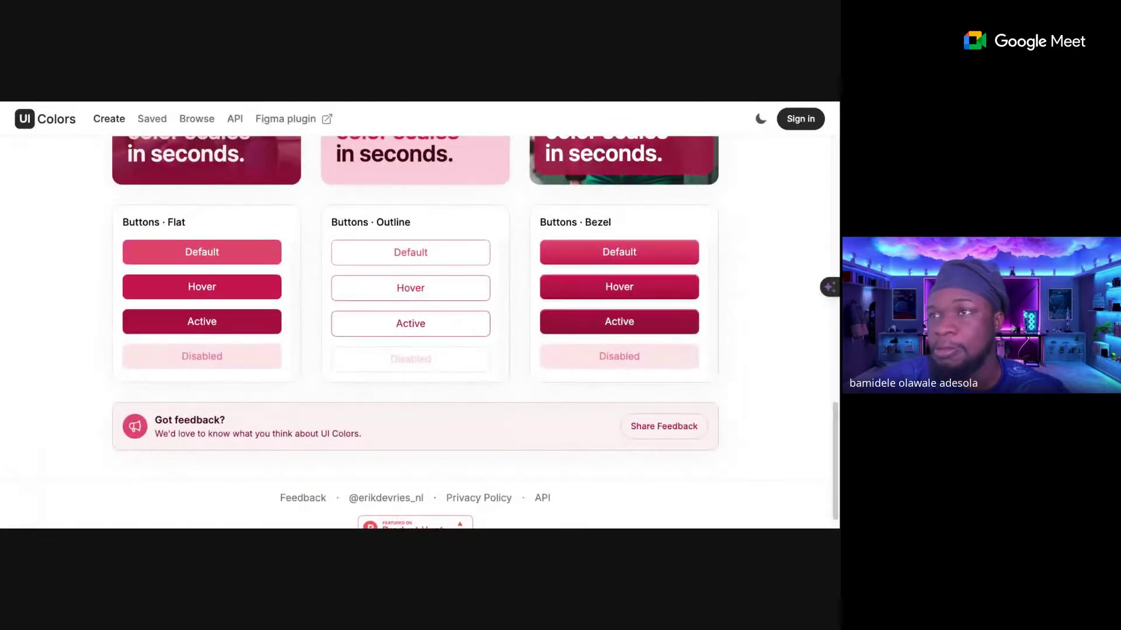
pyautogui.scroll(8, 415, 332)
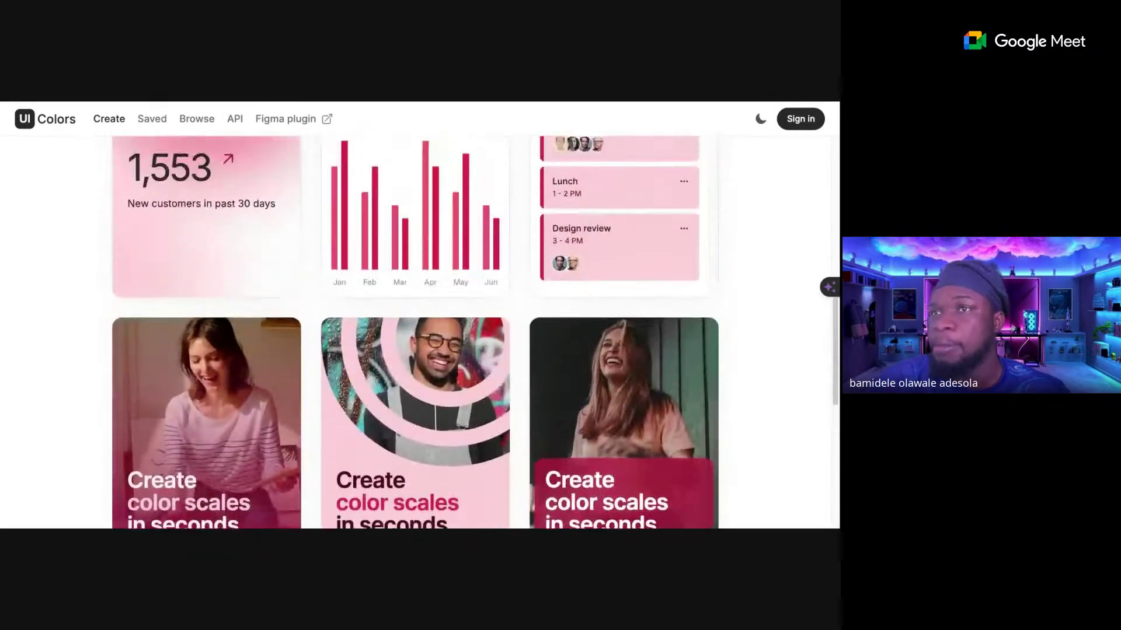
pyautogui.scroll(4, 415, 332)
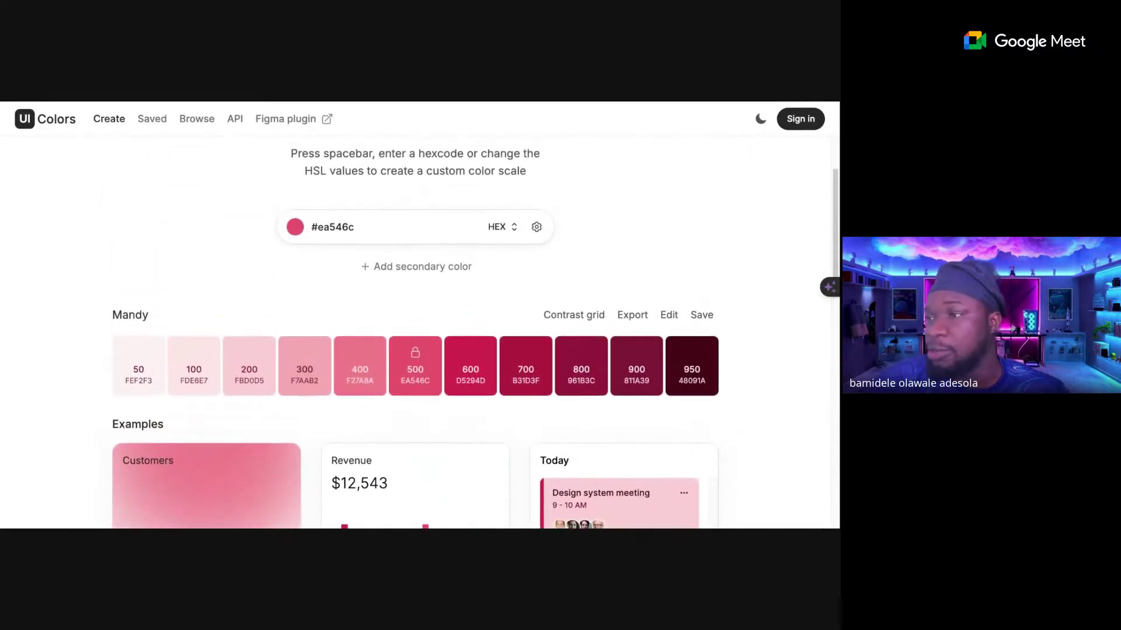
pyautogui.scroll(-1, 415, 331)
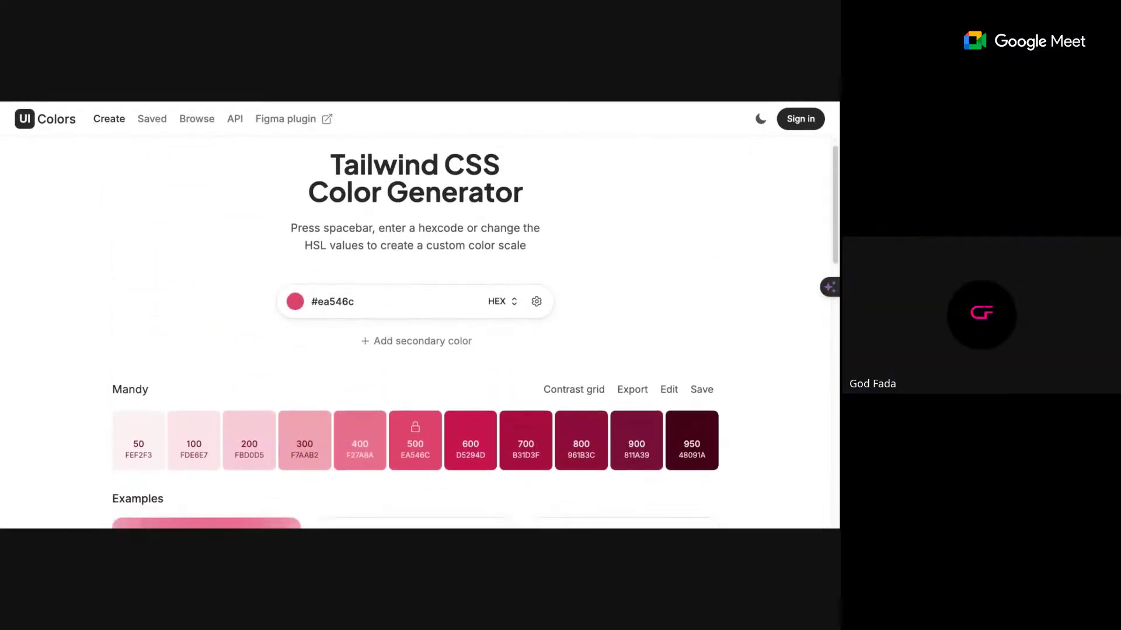
pyautogui.scroll(-1, 415, 332)
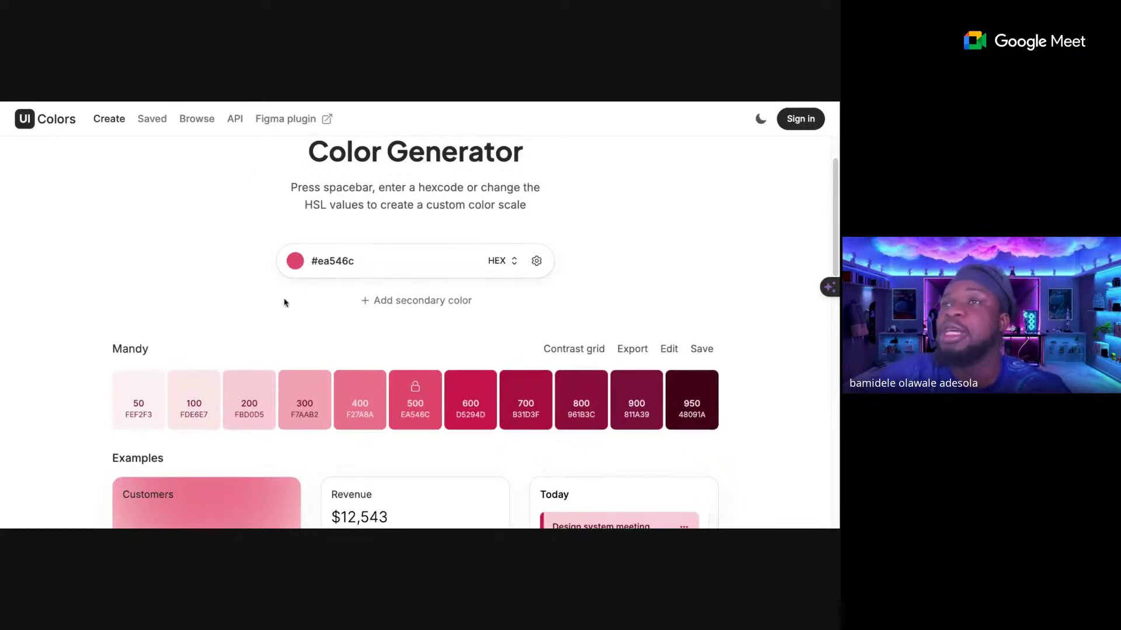
pyautogui.scroll(-1, 284, 302)
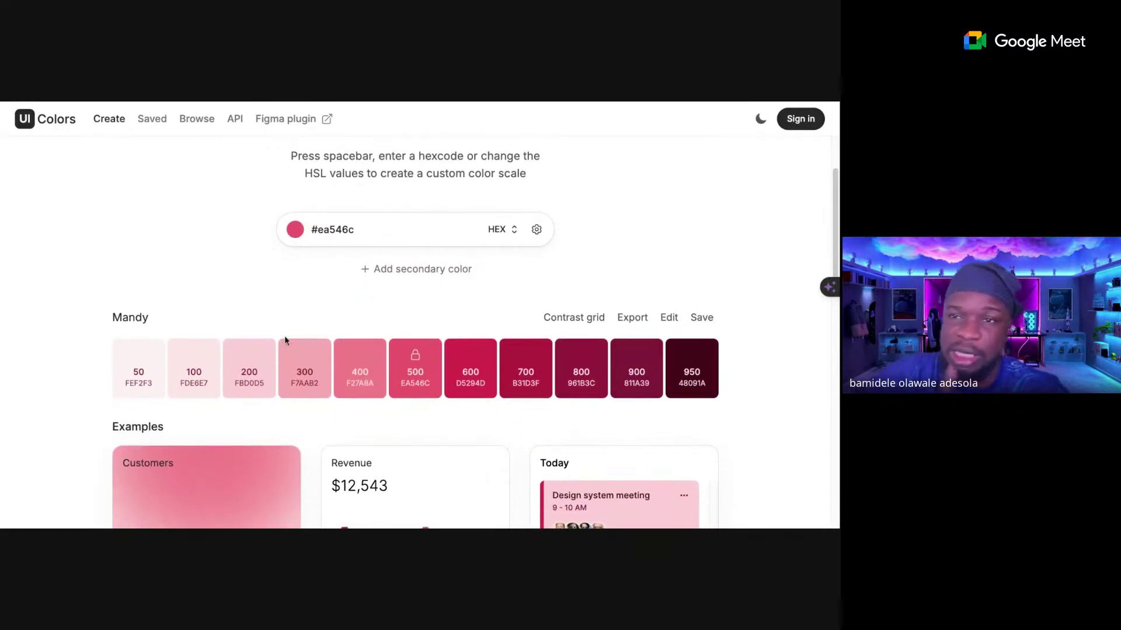
pyautogui.scroll(-1, 415, 326)
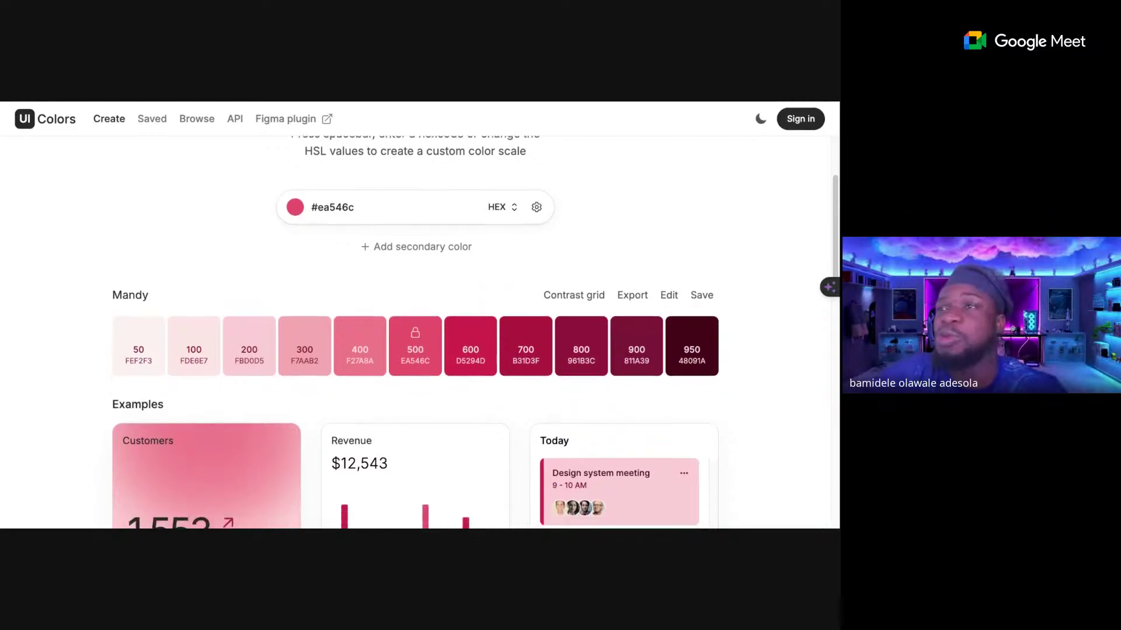
pyautogui.scroll(-3, 414, 327)
pyautogui.scroll(-6, 414, 333)
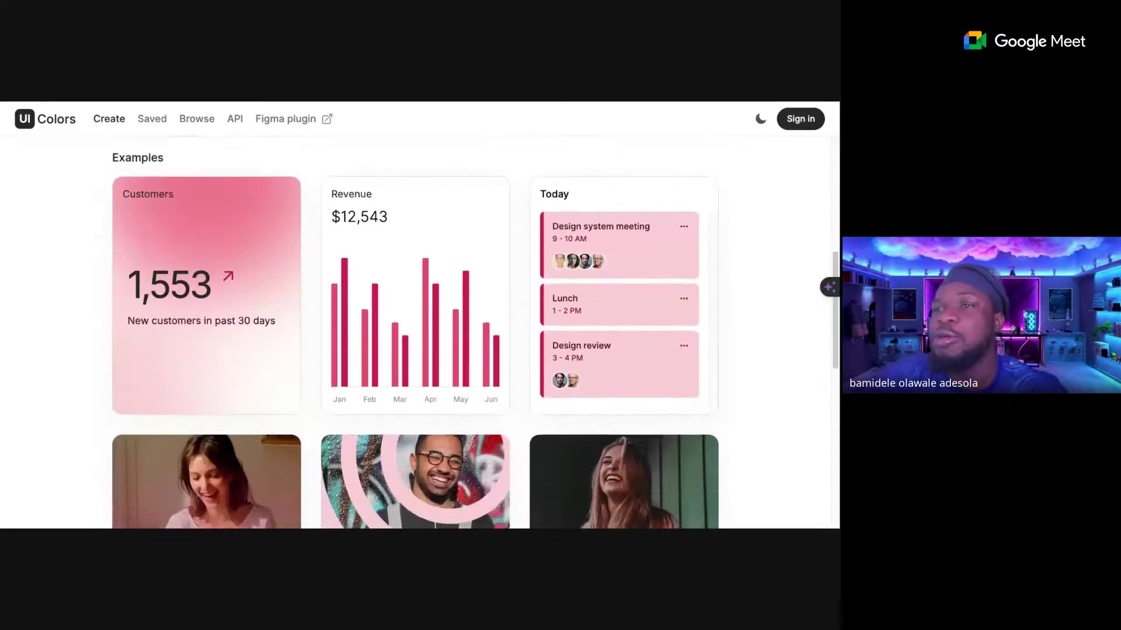
pyautogui.scroll(-4, 414, 333)
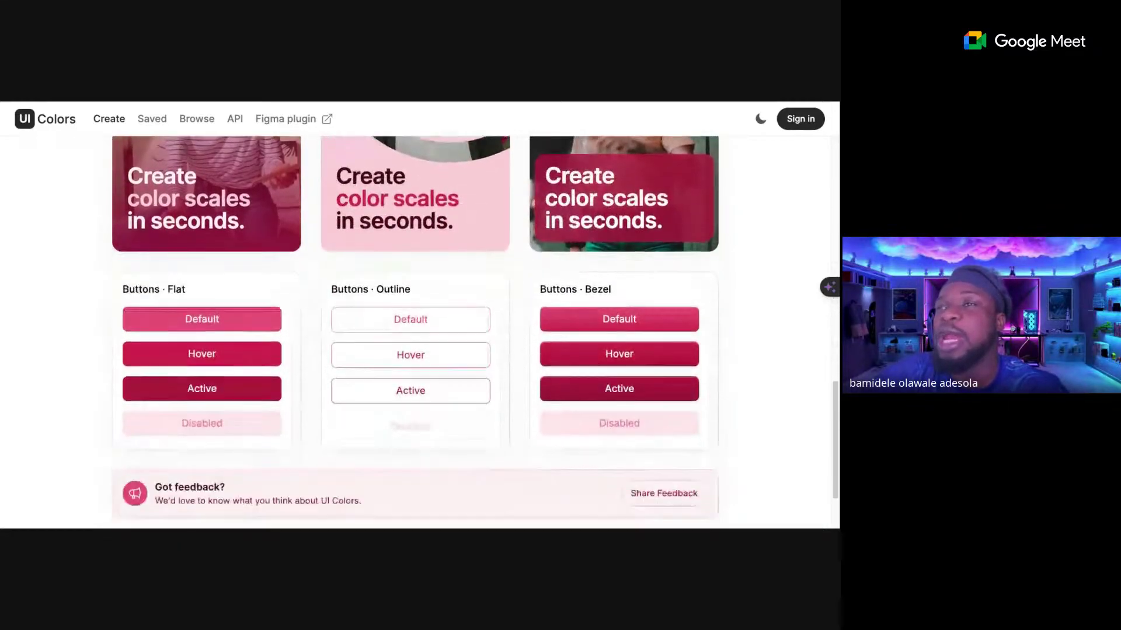
pyautogui.scroll(10, 414, 333)
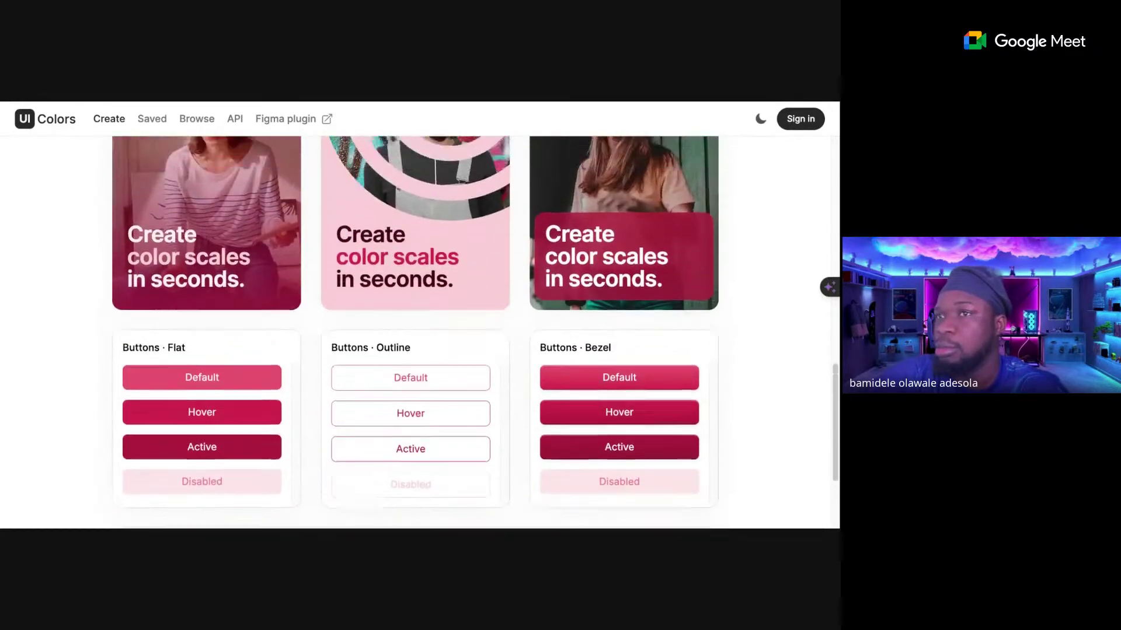
pyautogui.scroll(3, 338, 280)
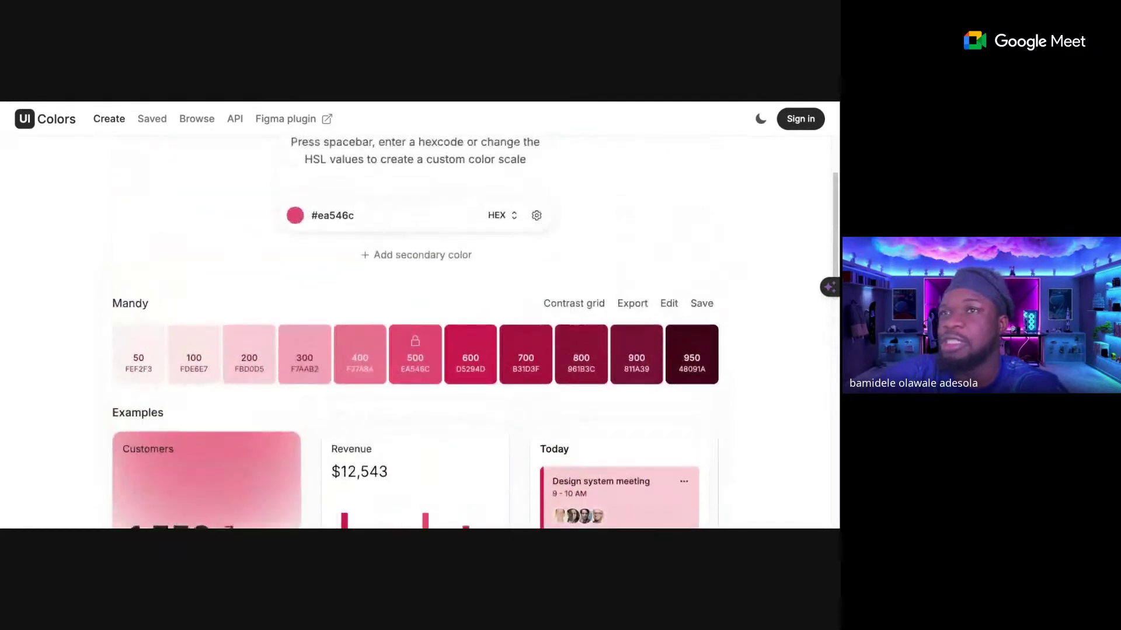
# - Replace the UI Colors base colour entry with the copied 092C4C hex value
pyautogui.tripleClick(337, 254)
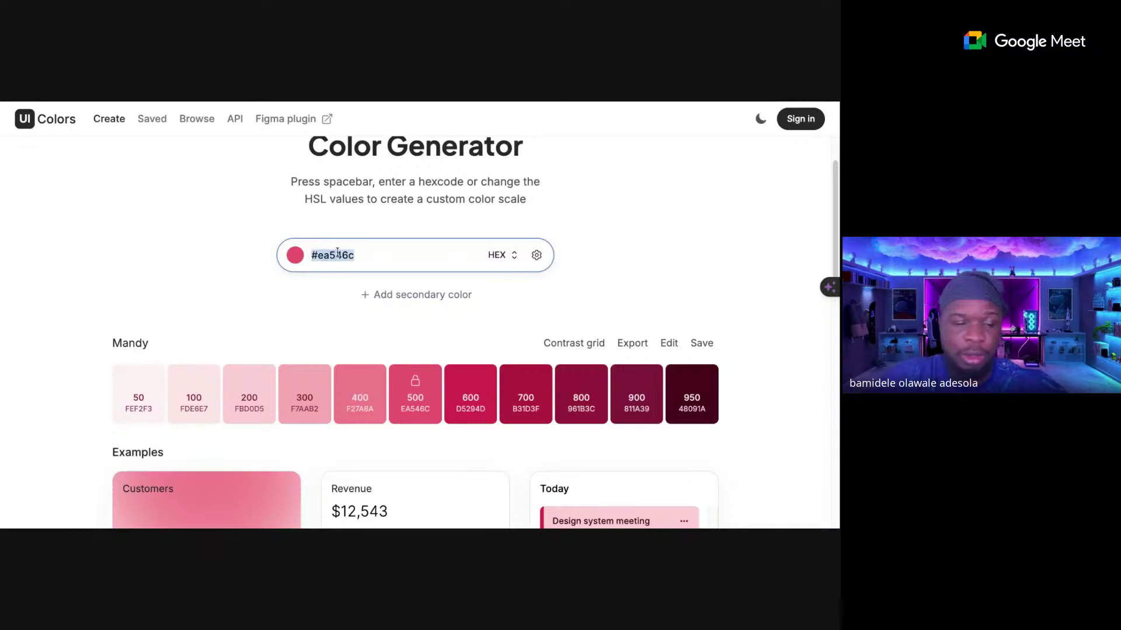
pyautogui.write('Tailwind')
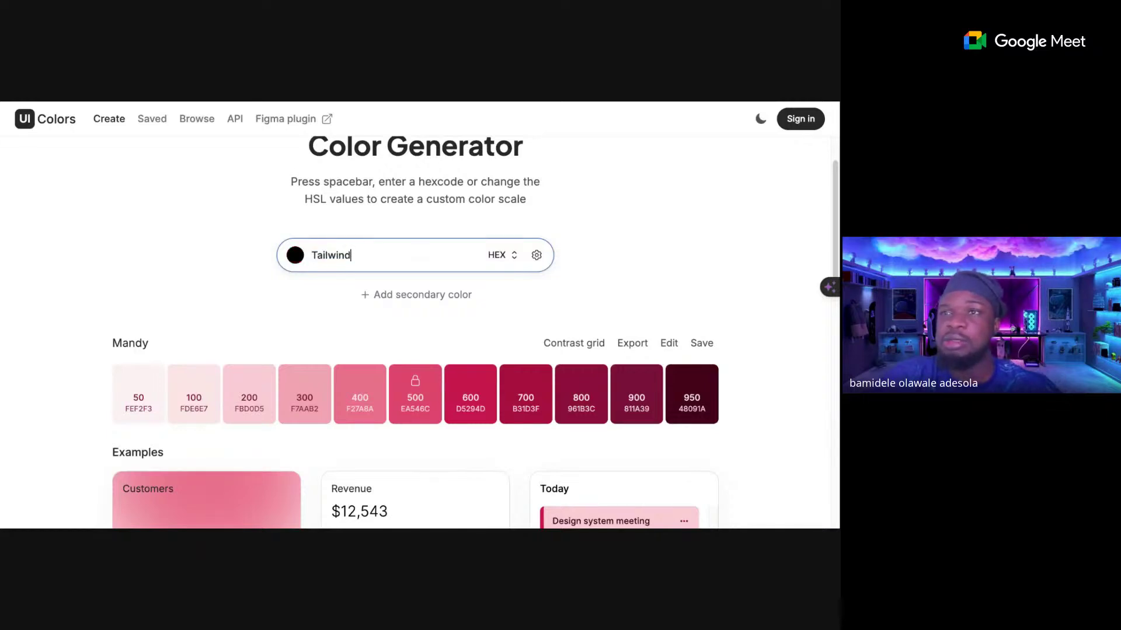
pyautogui.moveTo(353, 255); pyautogui.dragTo(294, 260)
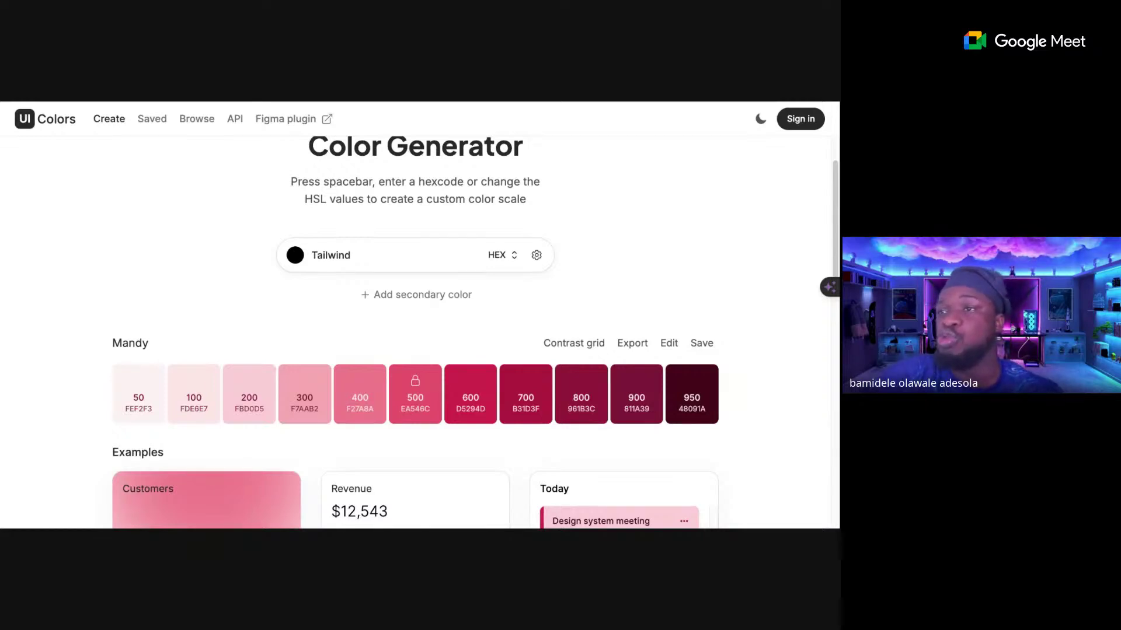
pyautogui.scroll(-3, 418, 333)
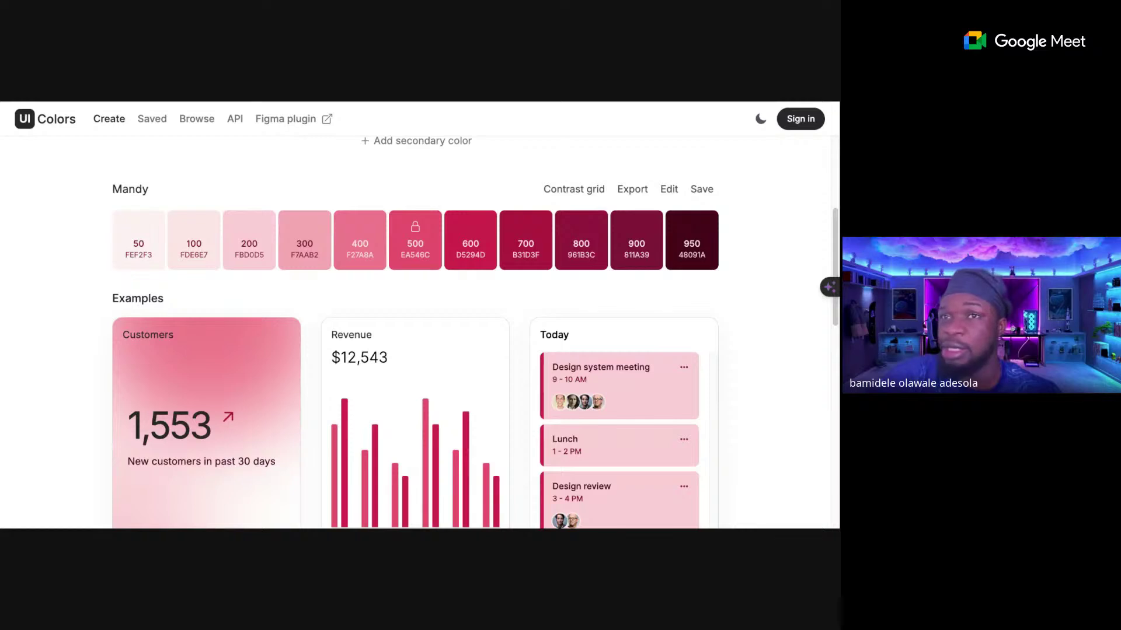
pyautogui.scroll(3, 417, 333)
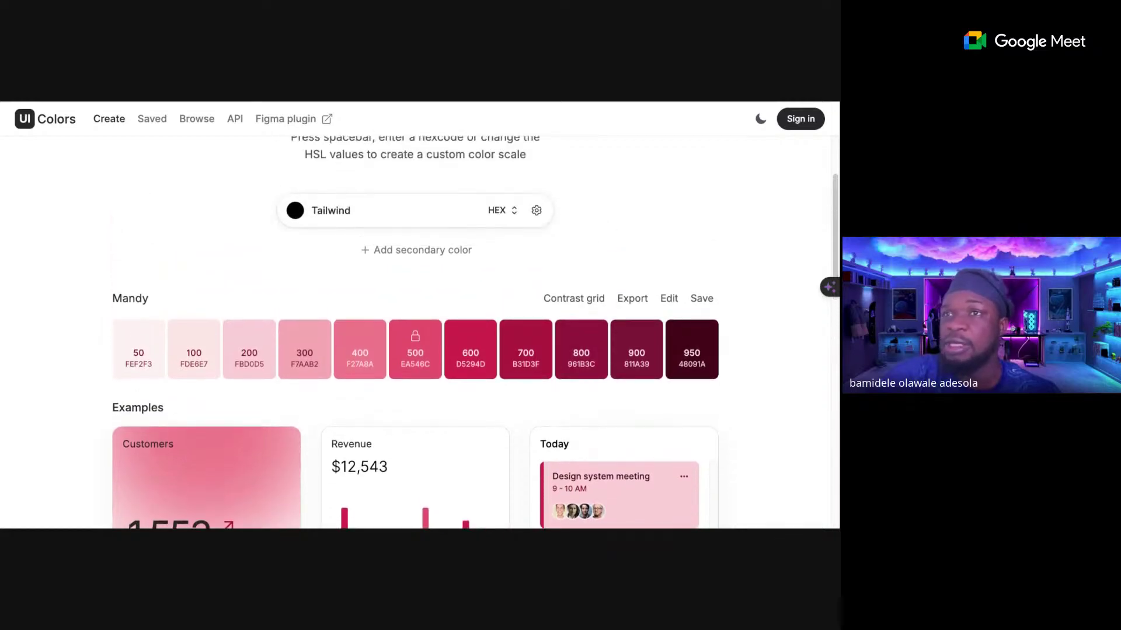
pyautogui.click(350, 220)
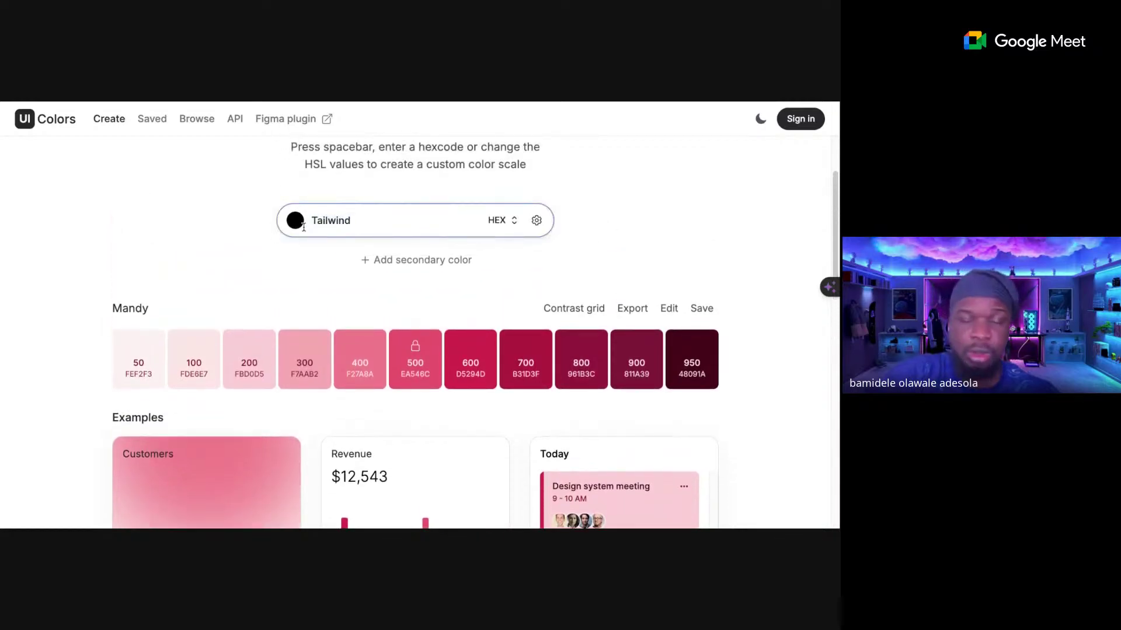
pyautogui.write('092C4C')
pyautogui.hotkey('ctrl', 'a')
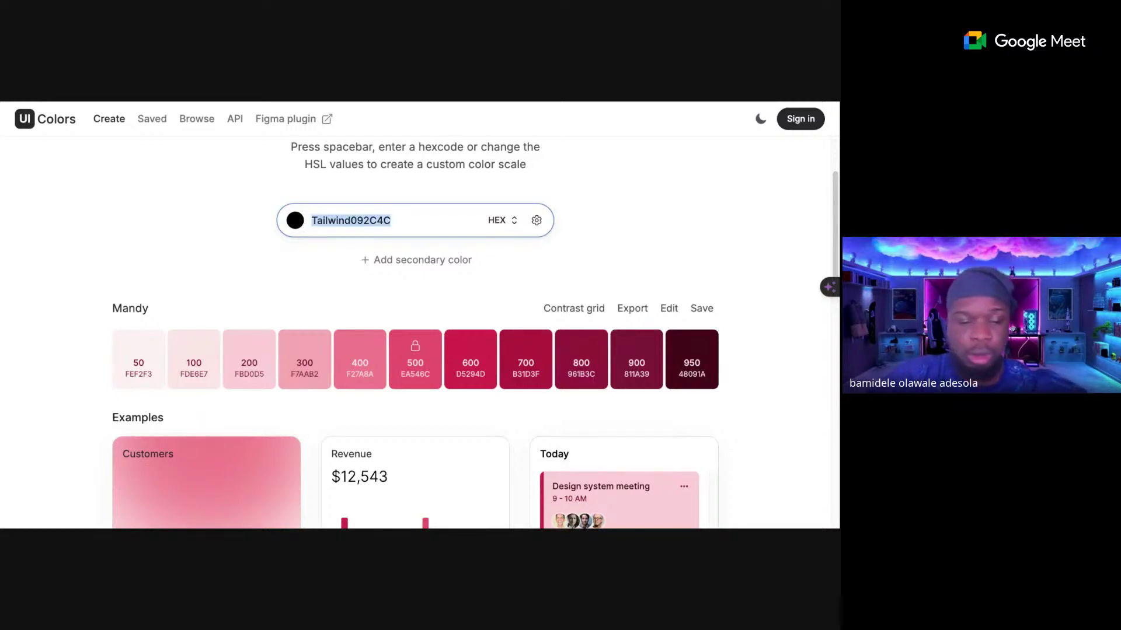
pyautogui.write('#092c4c')
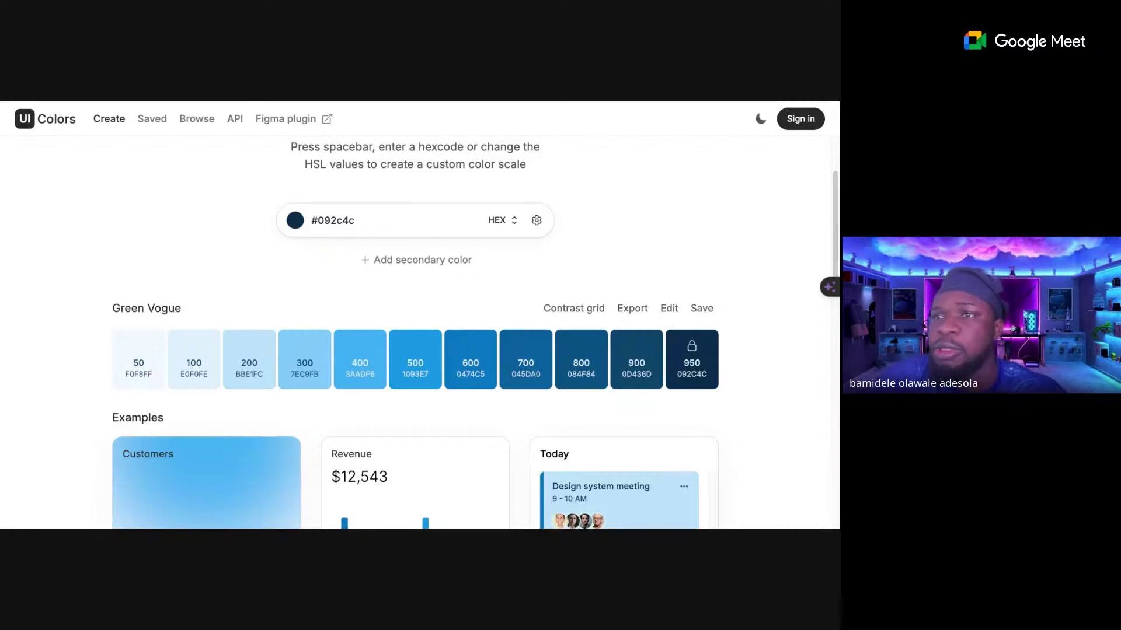
pyautogui.scroll(-2, 417, 335)
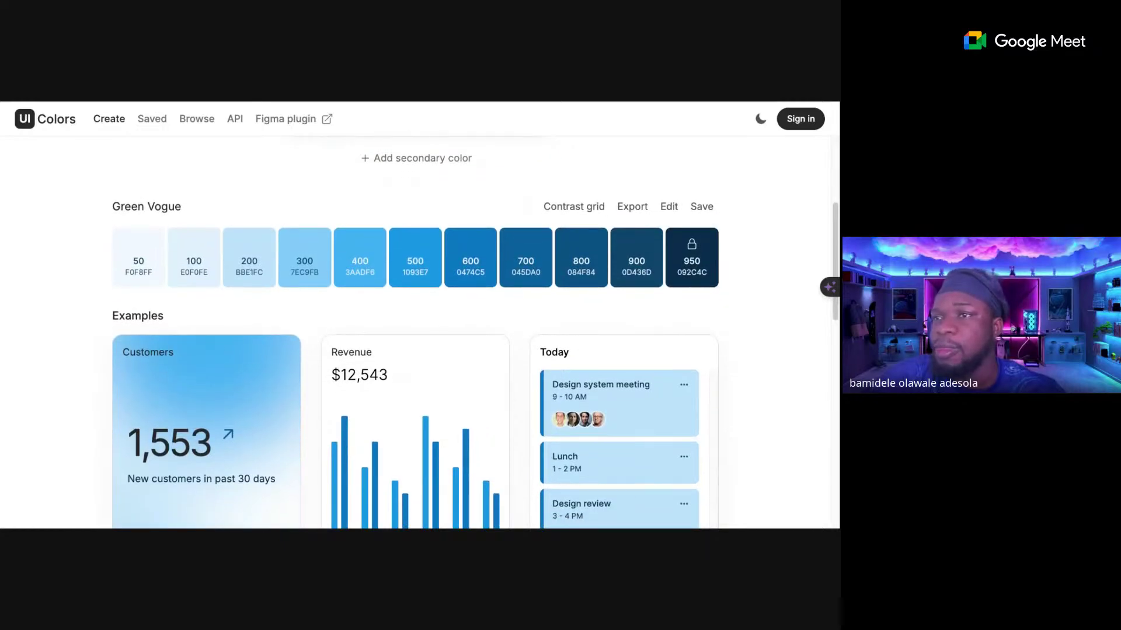
pyautogui.scroll(-2, 417, 333)
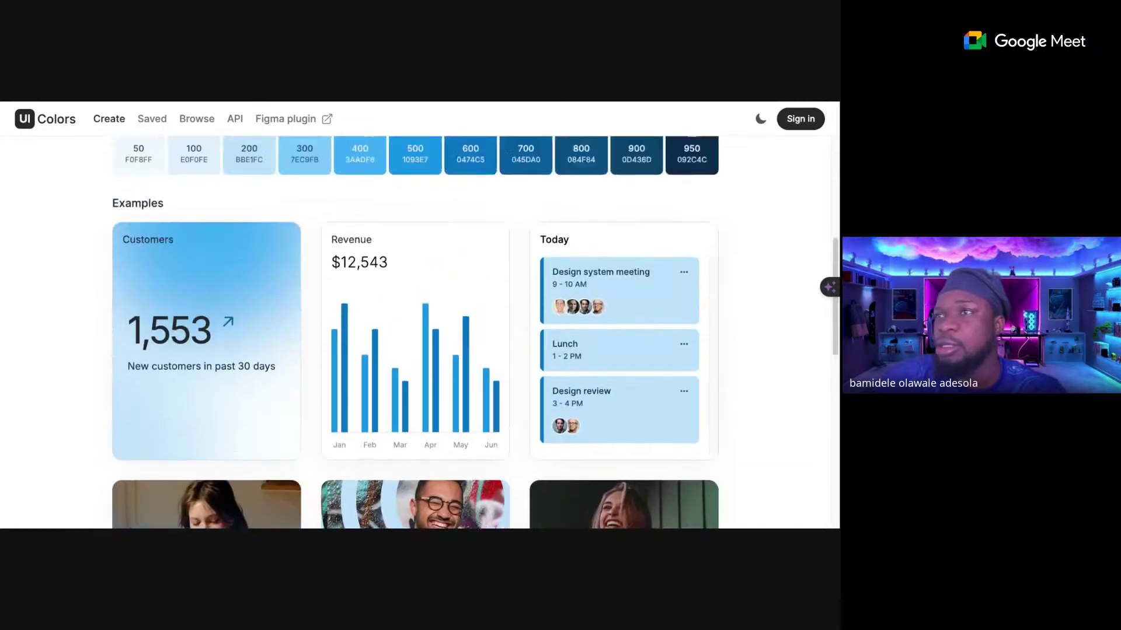
pyautogui.scroll(1, 701, 244)
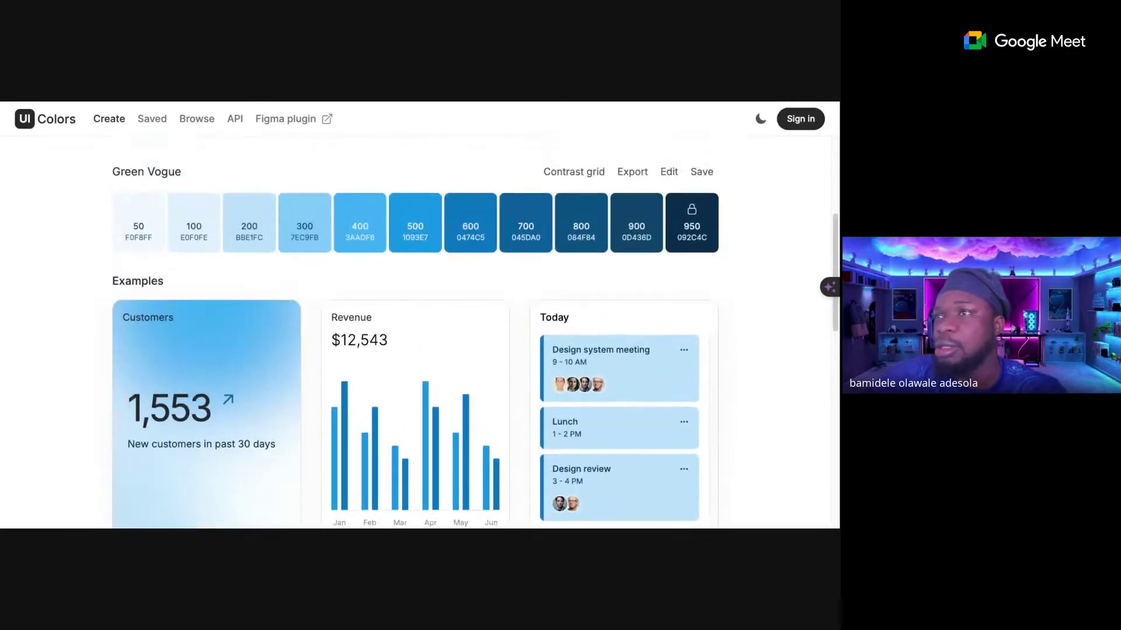
pyautogui.click(701, 245)
pyautogui.scroll(1, 583, 233)
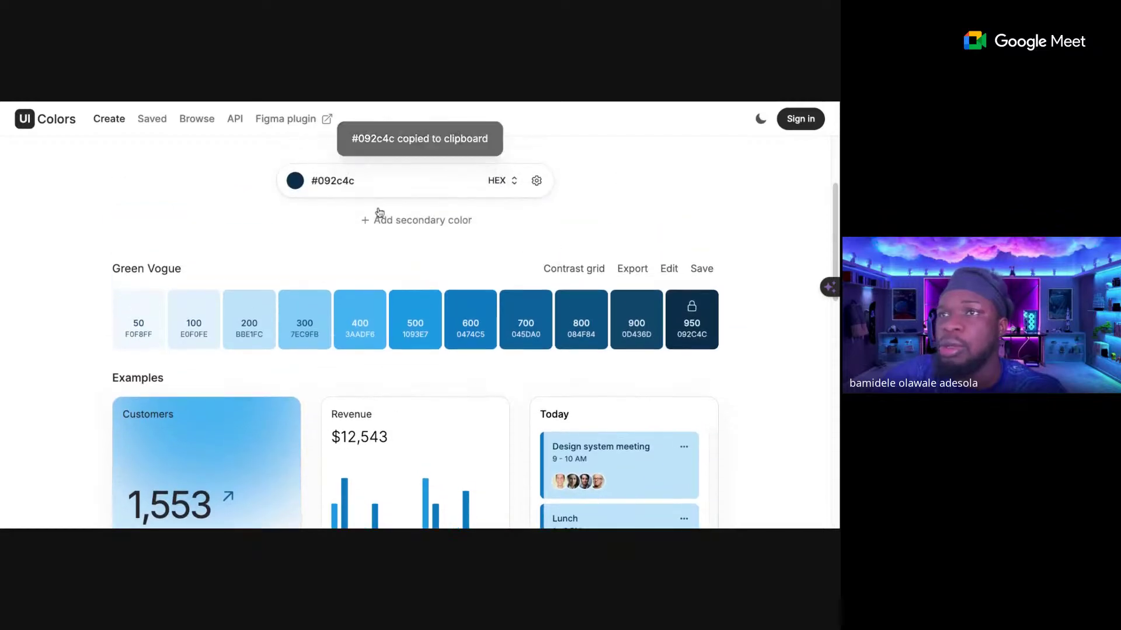
pyautogui.click(508, 181)
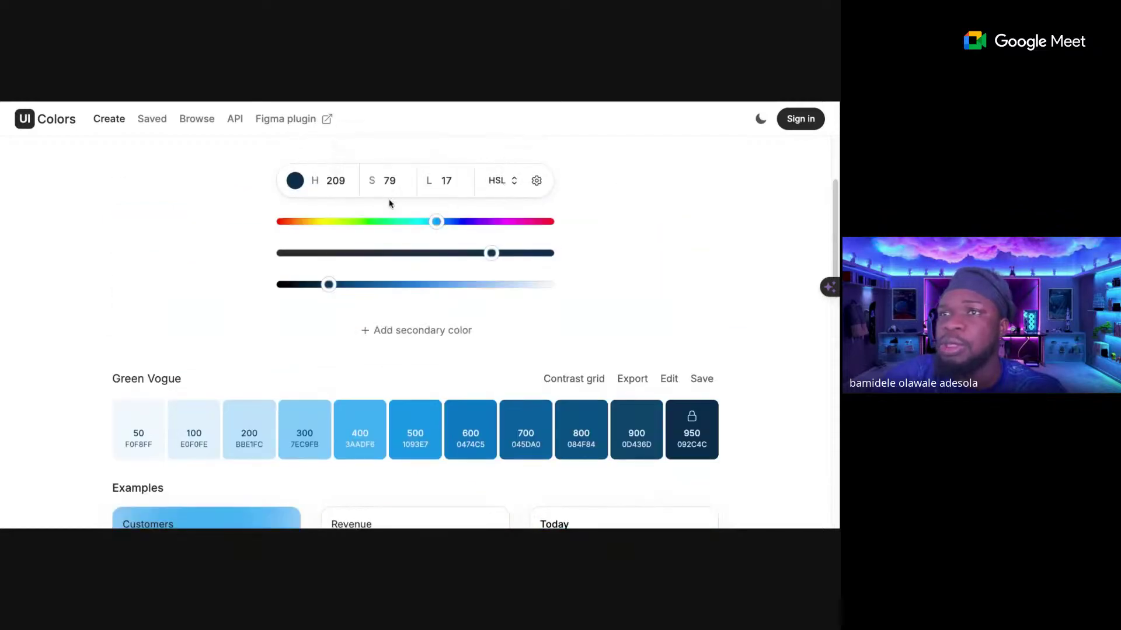
pyautogui.click(517, 182)
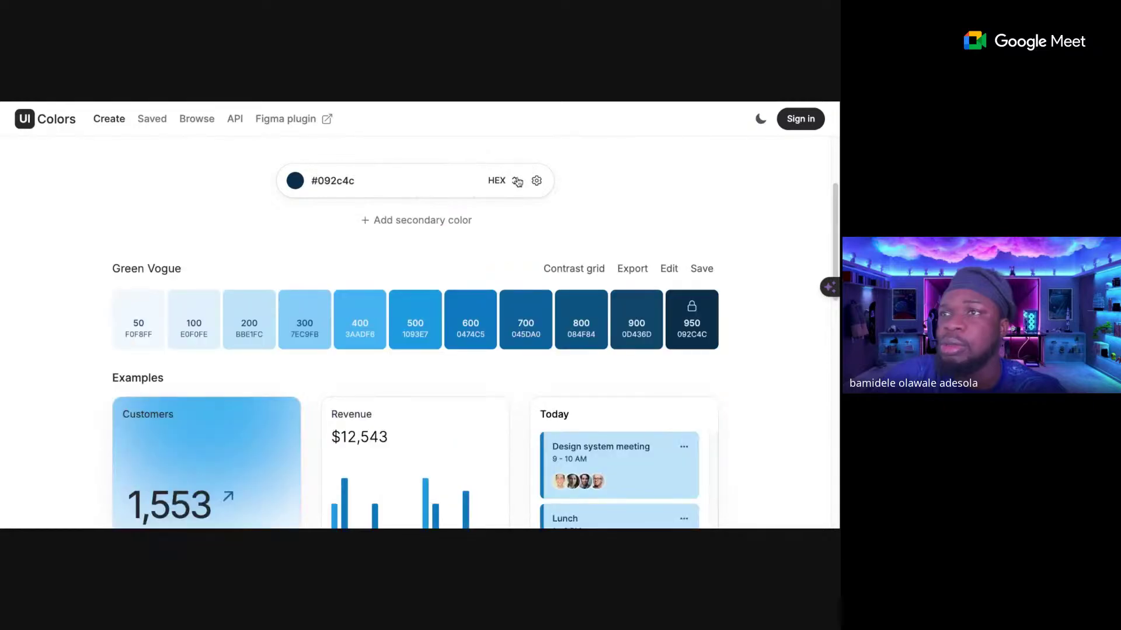
pyautogui.click(517, 181)
pyautogui.click(517, 182)
pyautogui.click(514, 180)
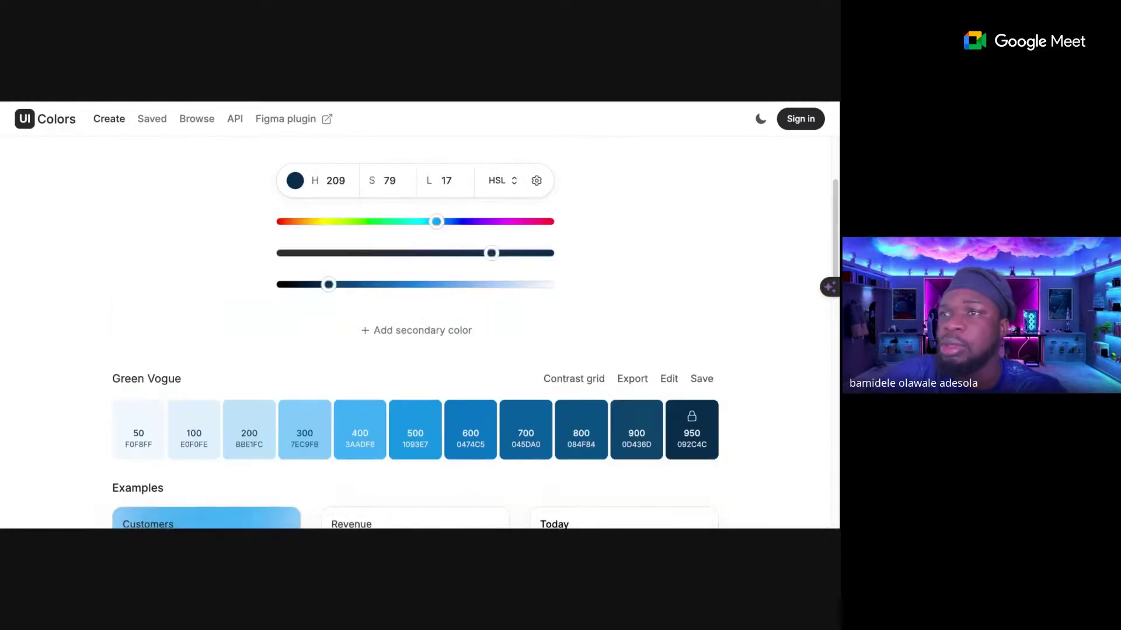
pyautogui.click(513, 180)
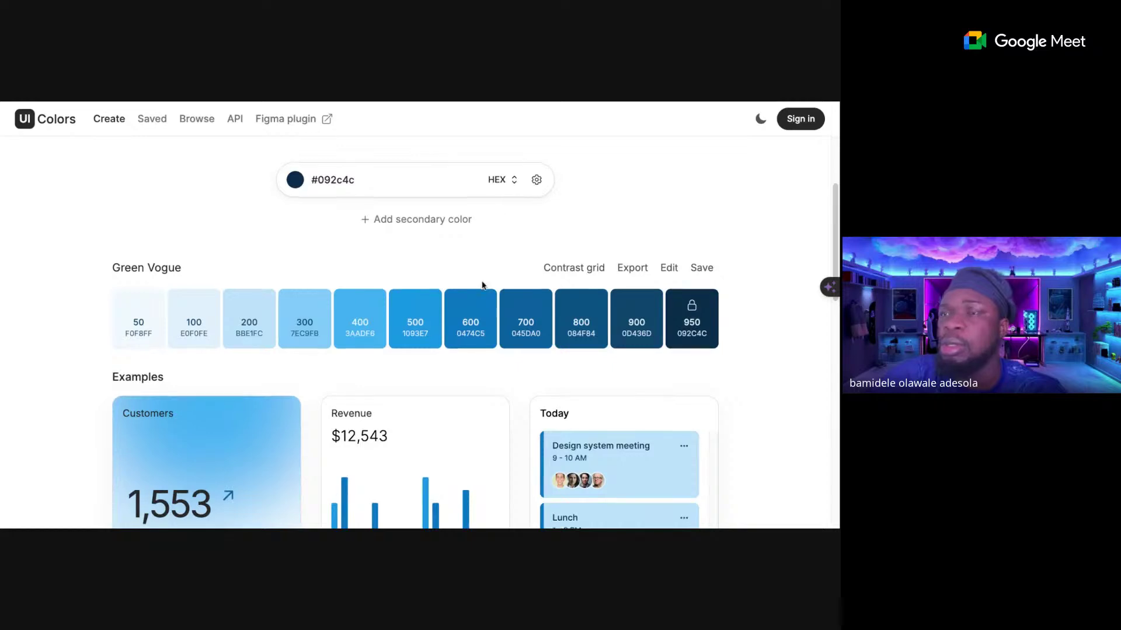
pyautogui.scroll(-1, 483, 285)
pyautogui.scroll(-3, 483, 285)
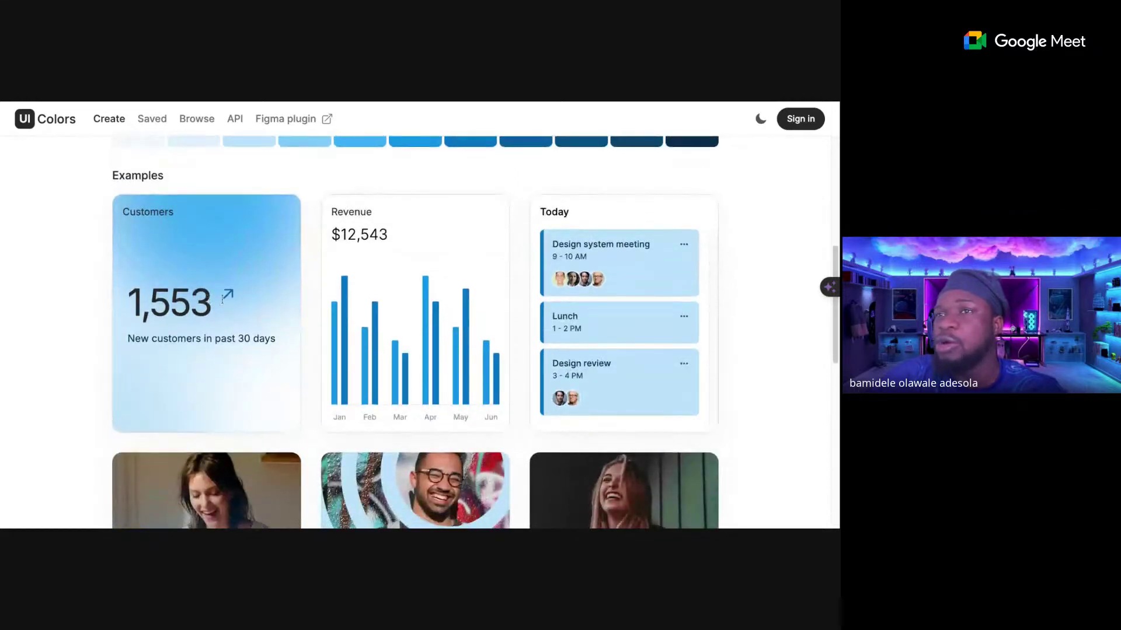
pyautogui.scroll(-7, 530, 401)
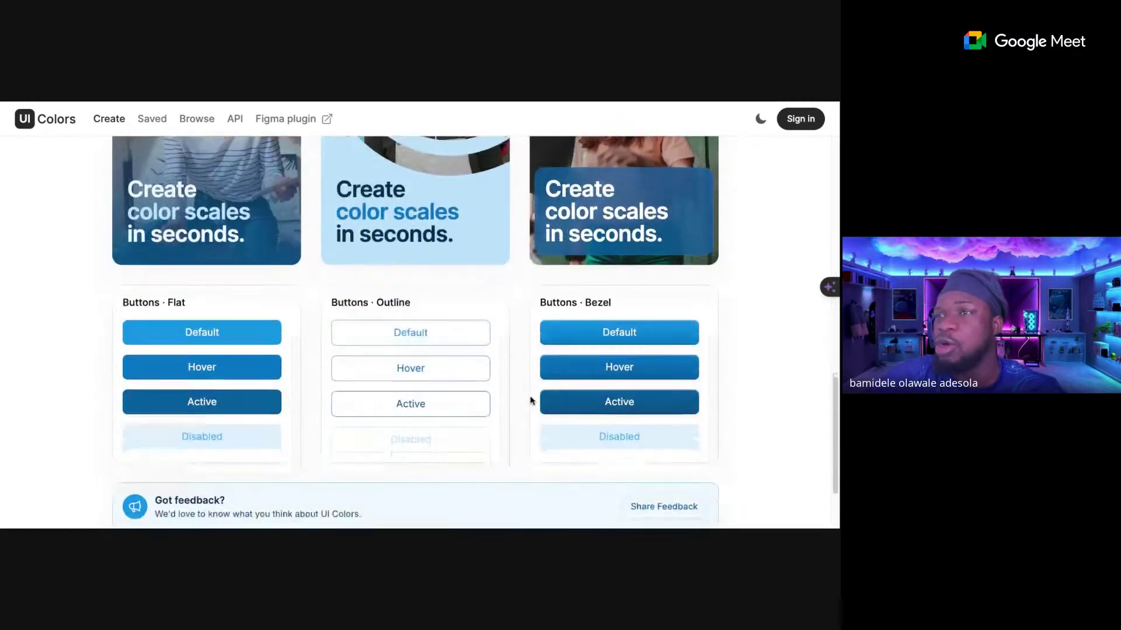
pyautogui.scroll(-1, 570, 393)
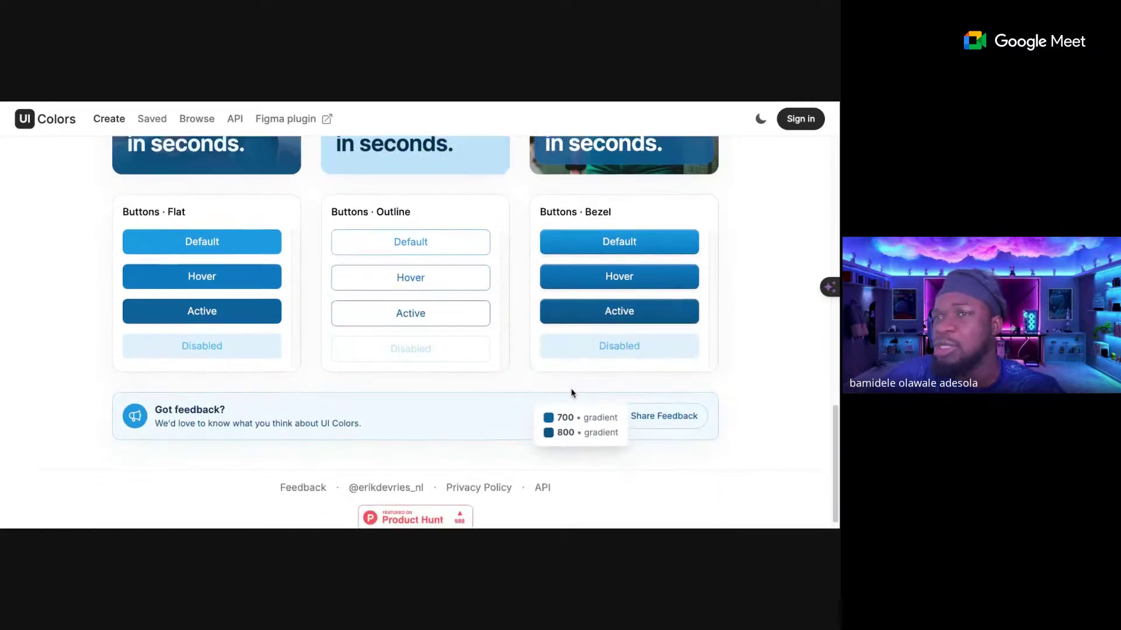
pyautogui.scroll(1, 572, 393)
pyautogui.scroll(4, 572, 393)
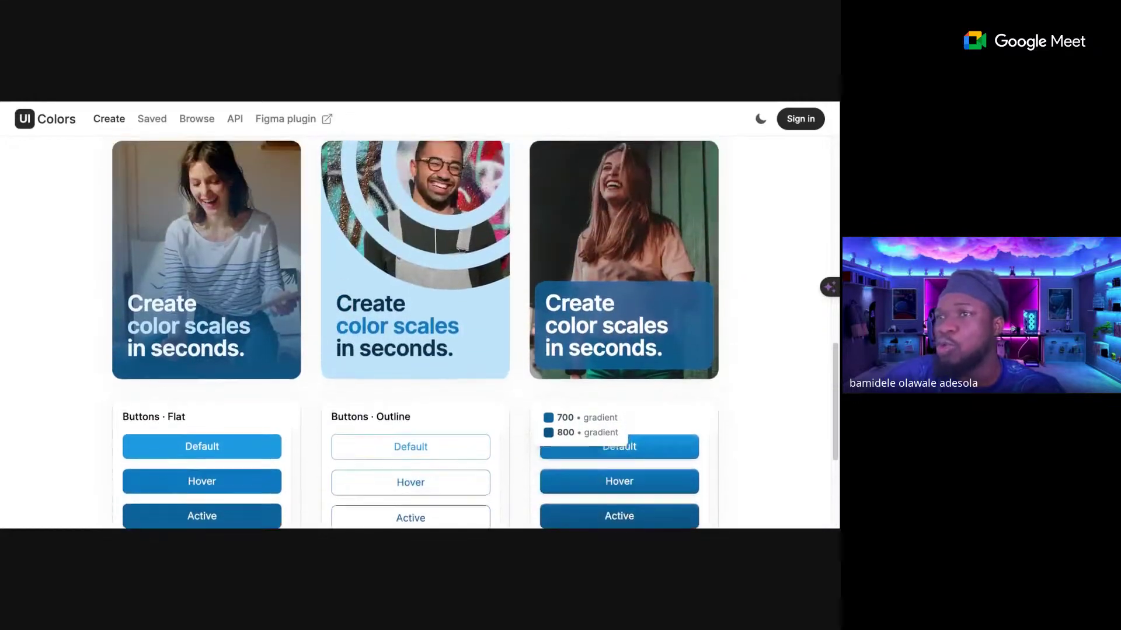
pyautogui.scroll(6, 572, 408)
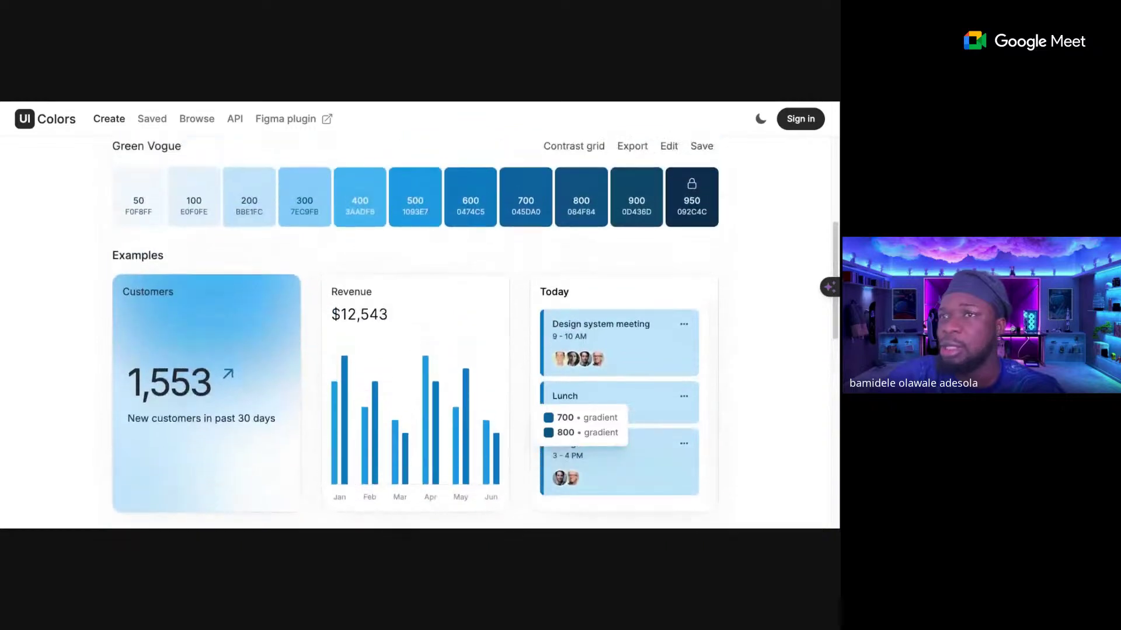
pyautogui.click(404, 267)
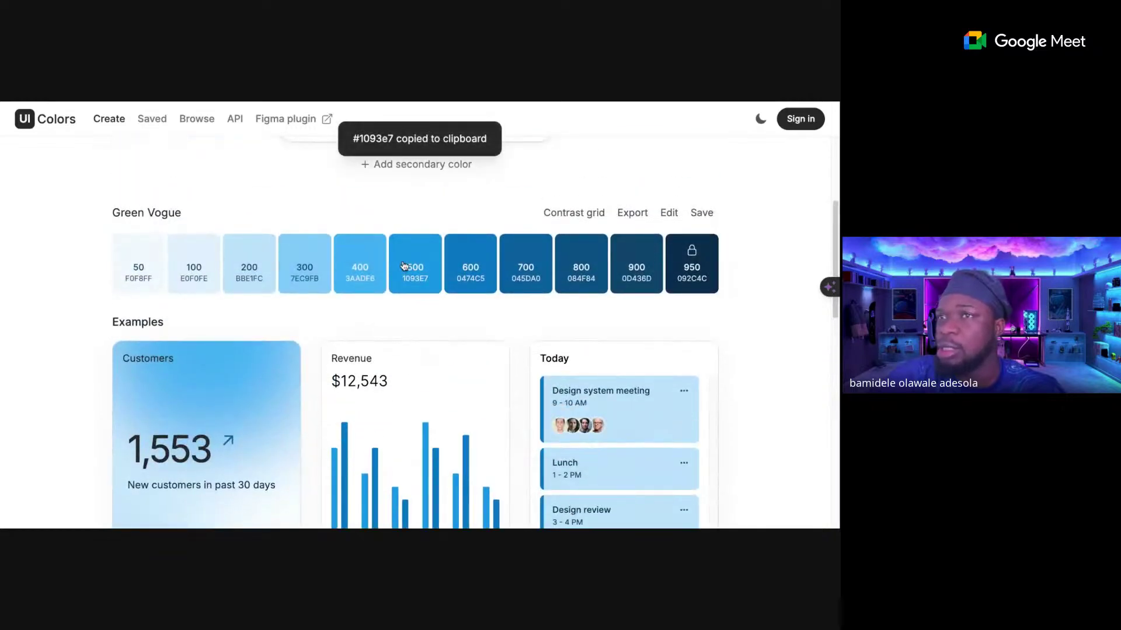
pyautogui.click(404, 266)
pyautogui.click(679, 286)
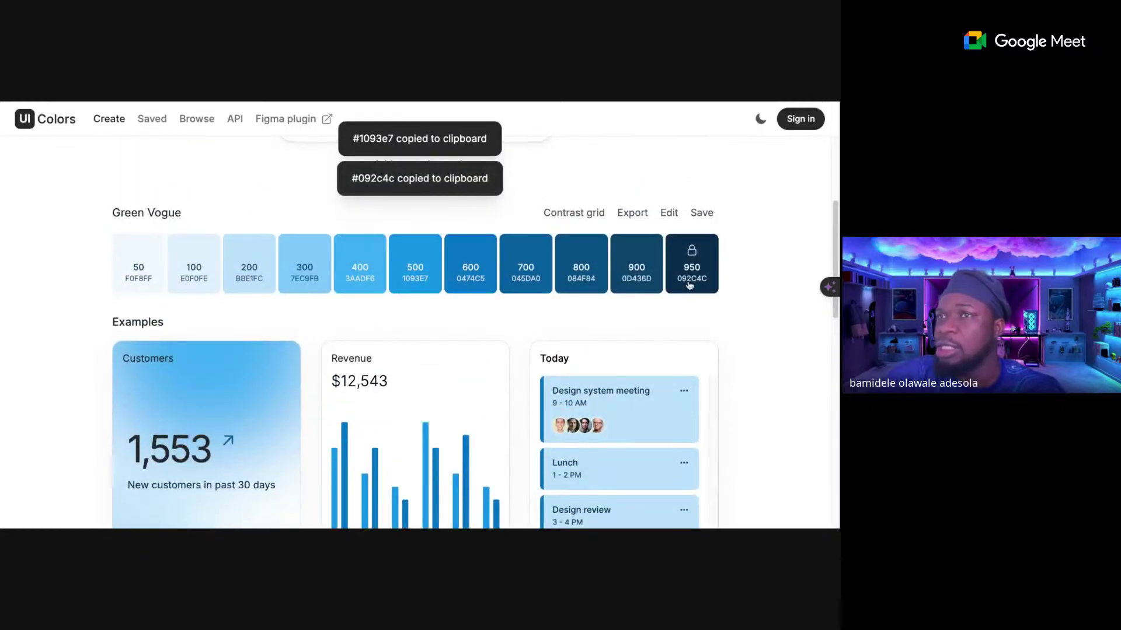
pyautogui.scroll(-4, 577, 254)
pyautogui.scroll(-1, 575, 252)
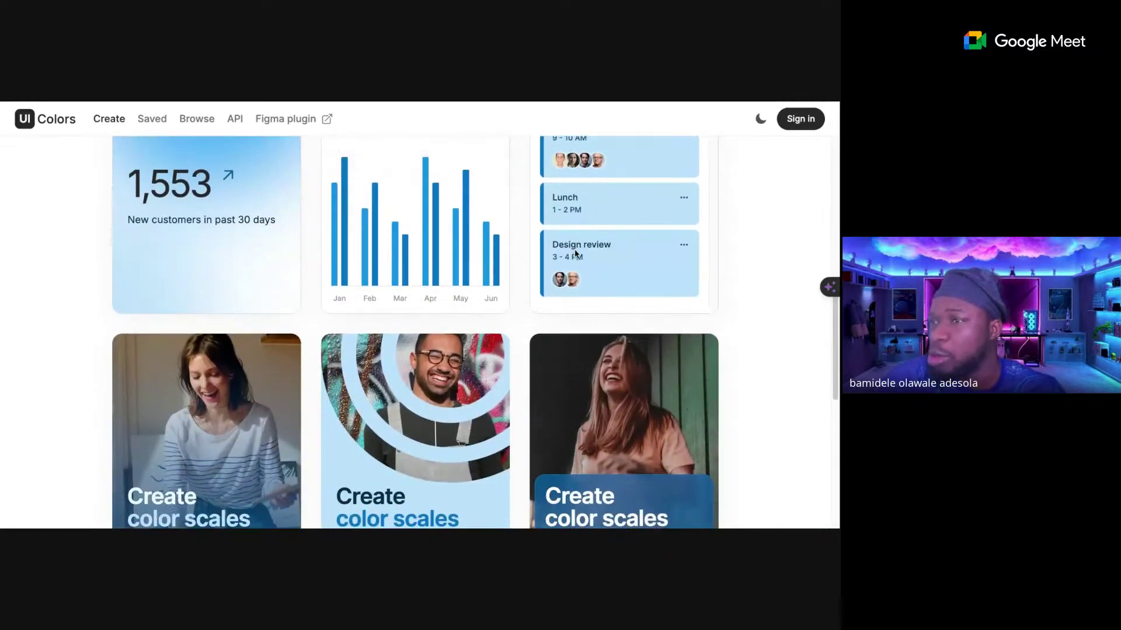
pyautogui.scroll(-3, 403, 349)
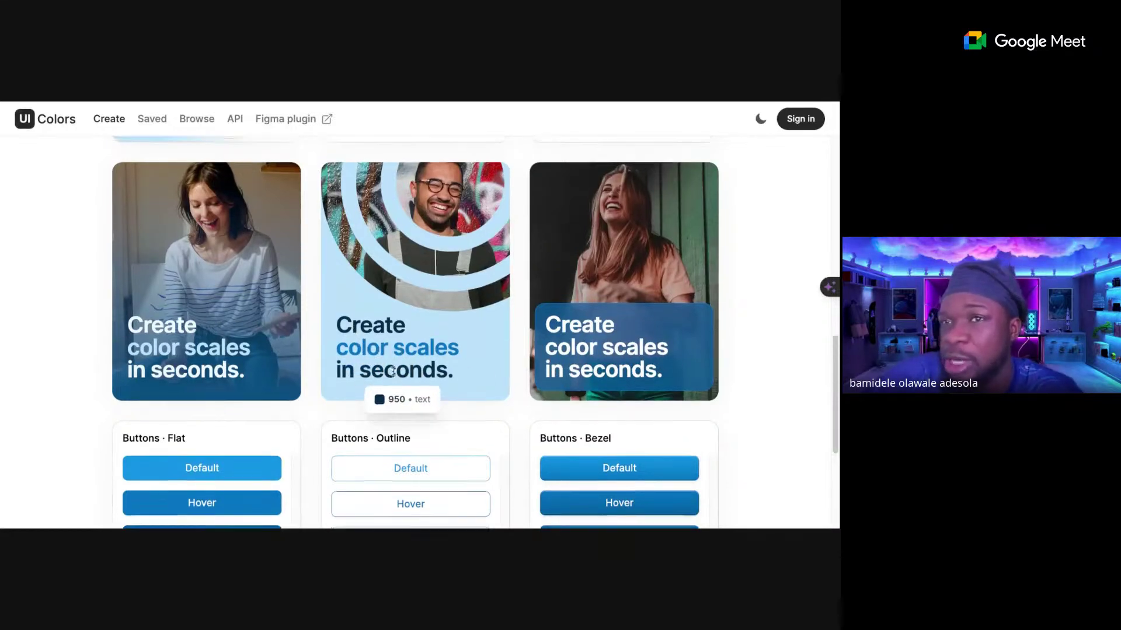
pyautogui.scroll(1, 368, 350)
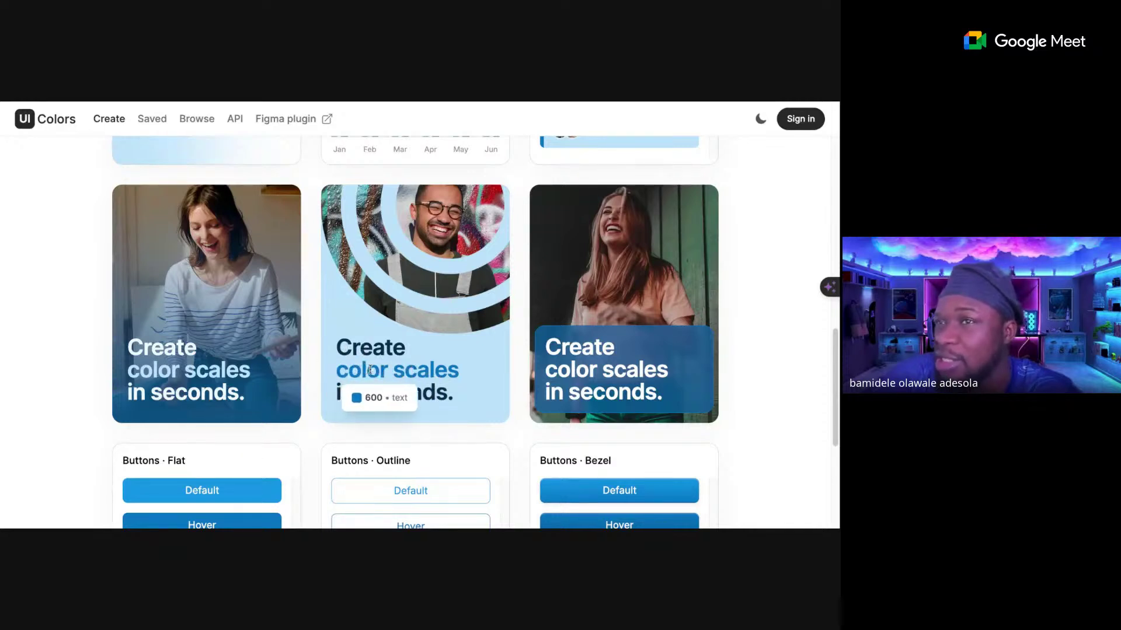
pyautogui.scroll(-1, 409, 403)
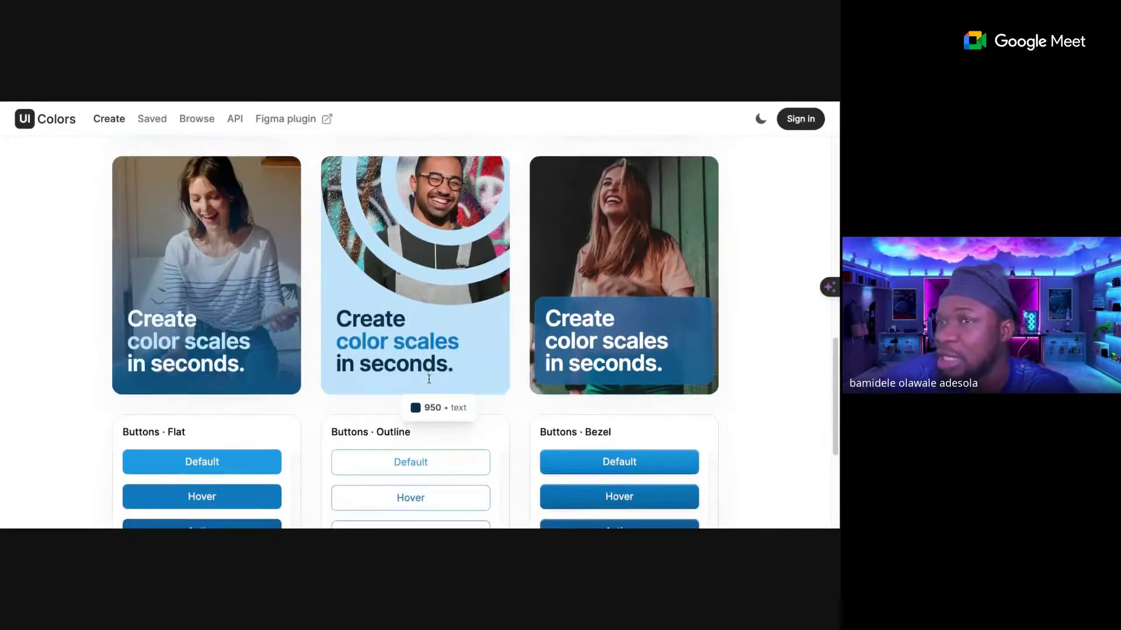
pyautogui.scroll(2, 428, 380)
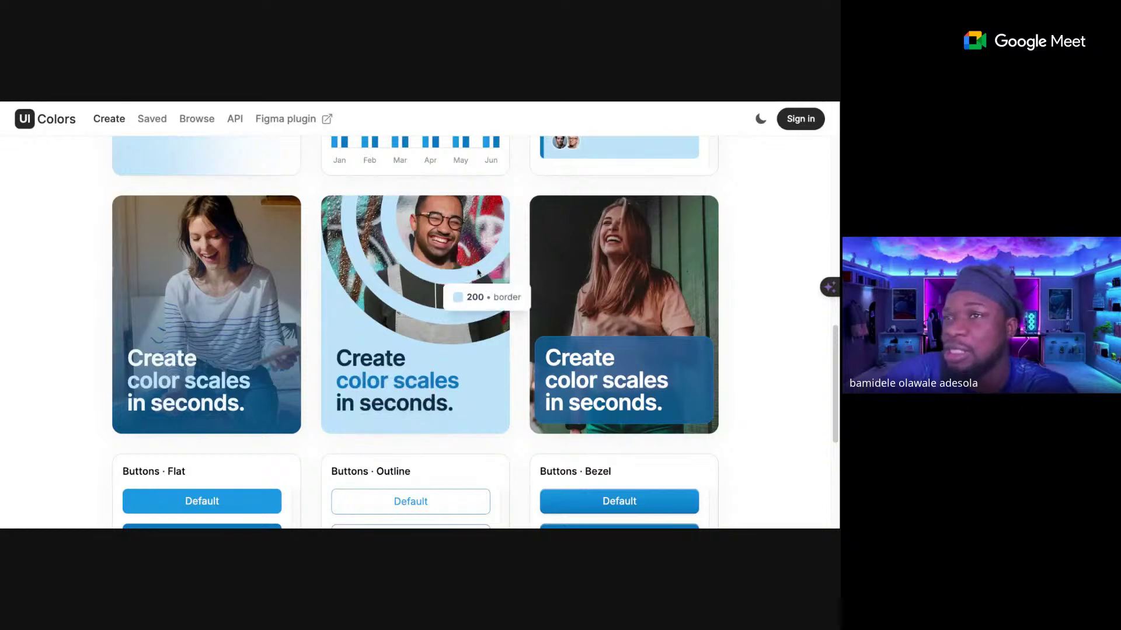
pyautogui.scroll(4, 623, 264)
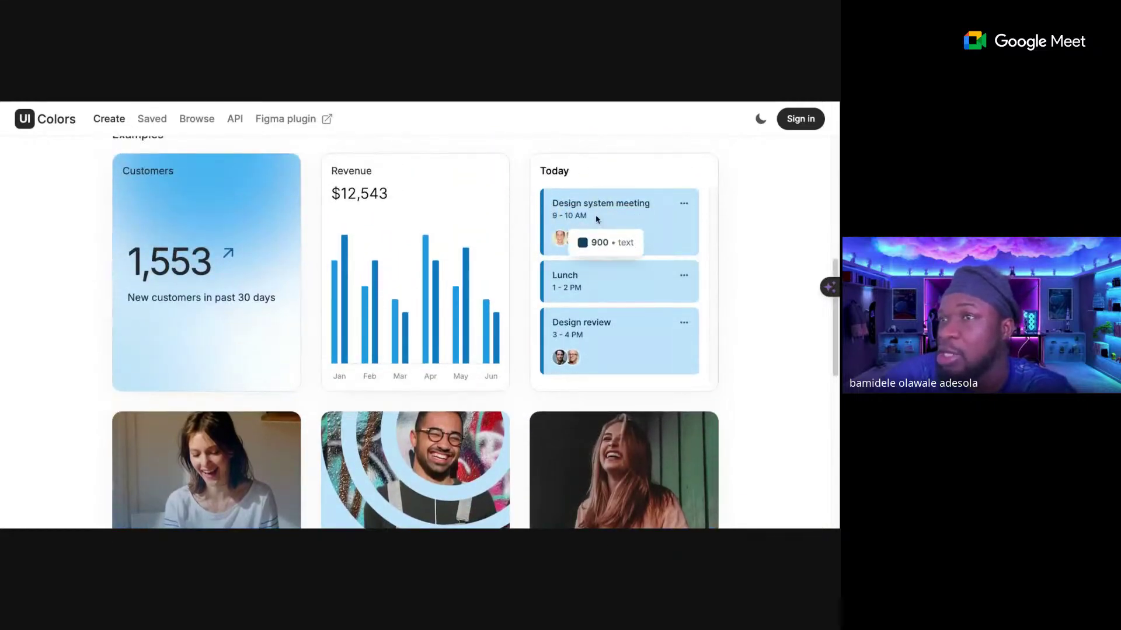
pyautogui.scroll(1, 595, 219)
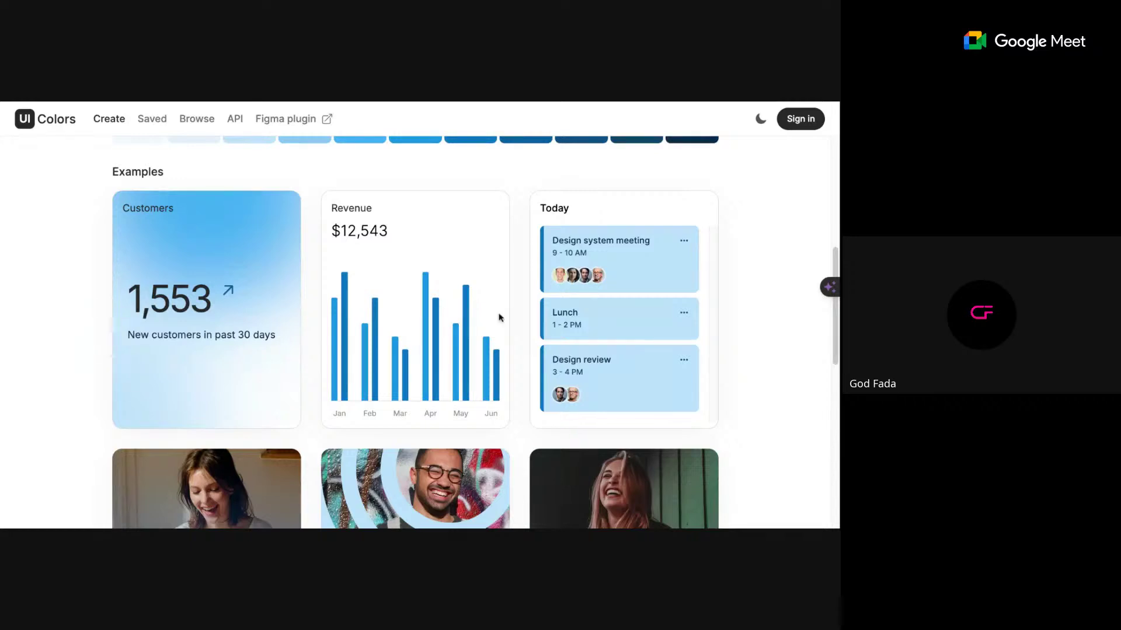
pyautogui.scroll(3, 448, 353)
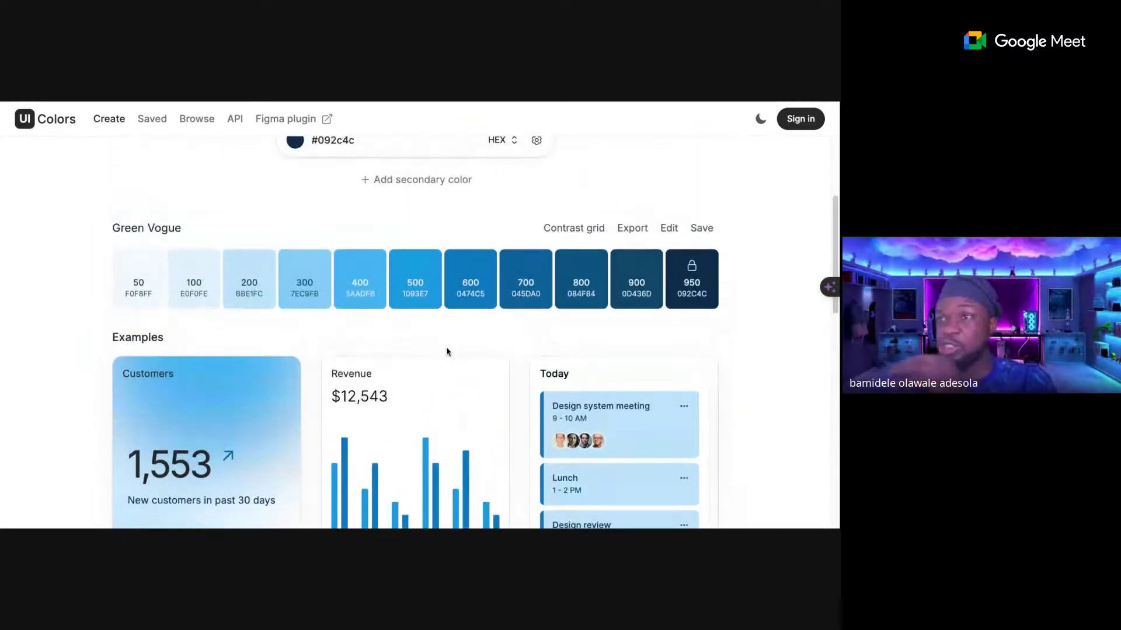
# - Shift the UI Colors base colour to purple #120014, producing the Jaguar scale
pyautogui.scroll(1, 420, 262)
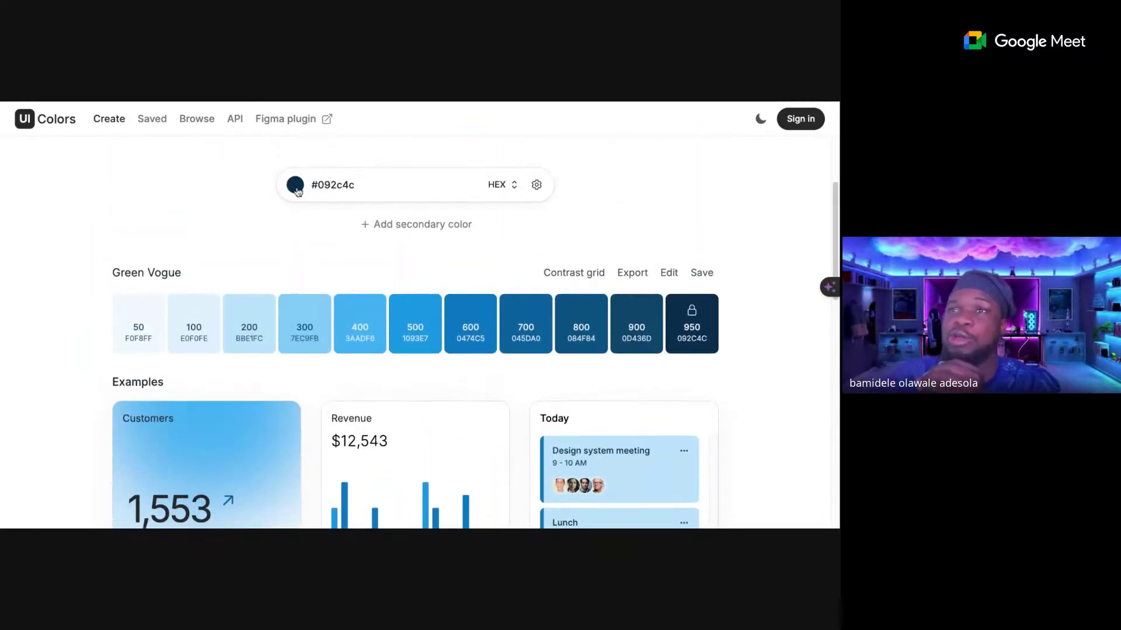
pyautogui.moveTo(302, 197); pyautogui.dragTo(142, 454)
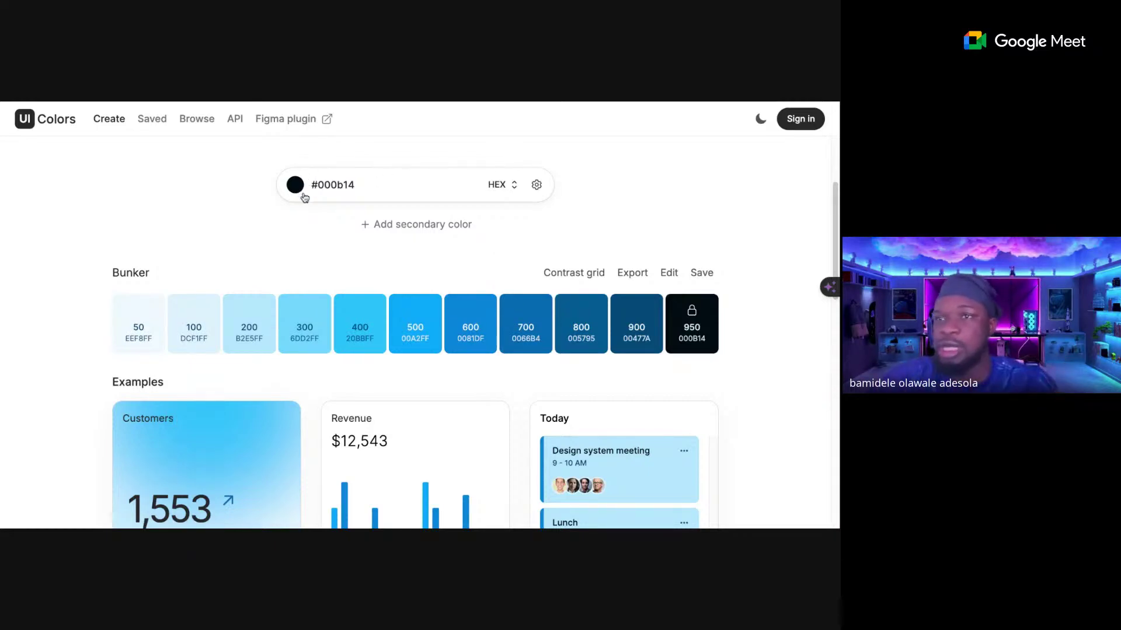
pyautogui.click(82, 475)
pyautogui.moveTo(80, 476); pyautogui.dragTo(71, 476)
pyautogui.scroll(-5, 511, 390)
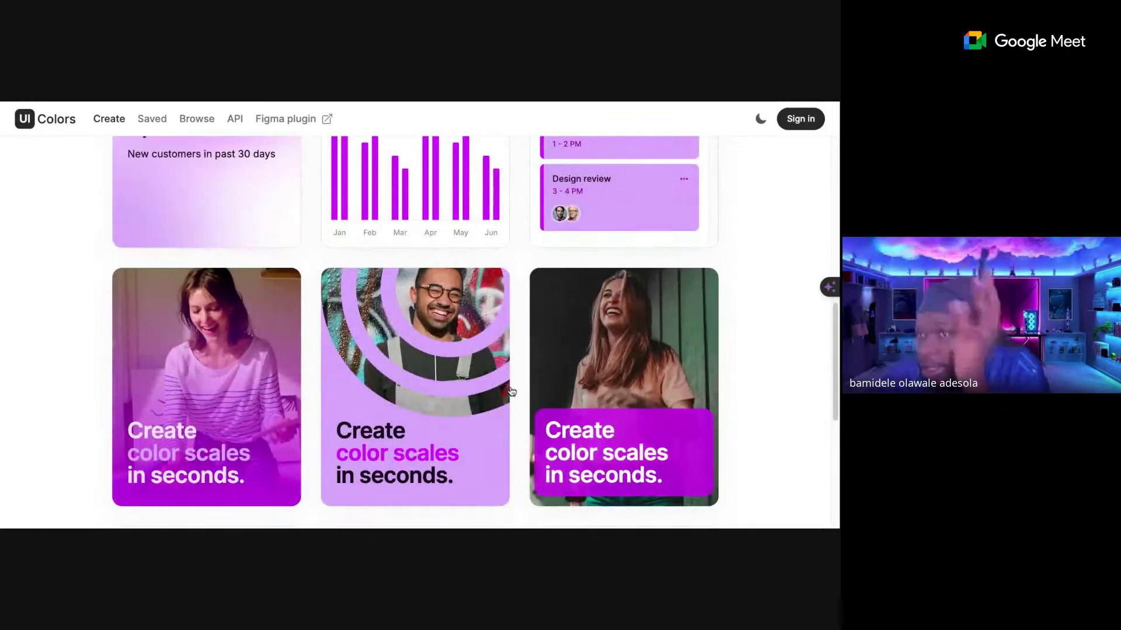
pyautogui.scroll(1, 512, 391)
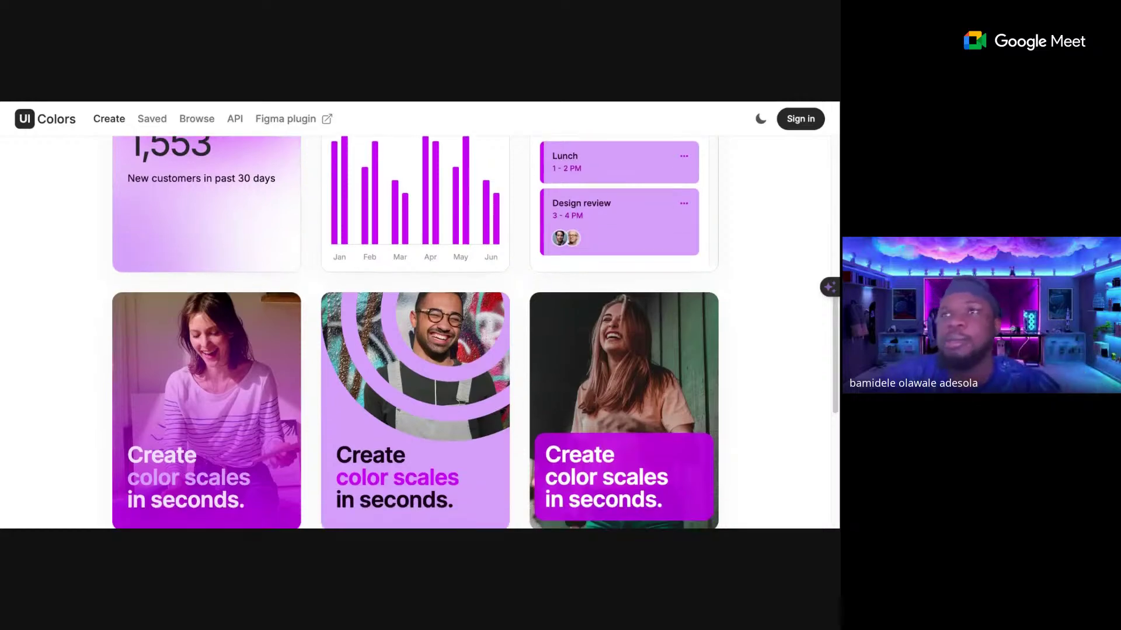
pyautogui.scroll(6, 415, 332)
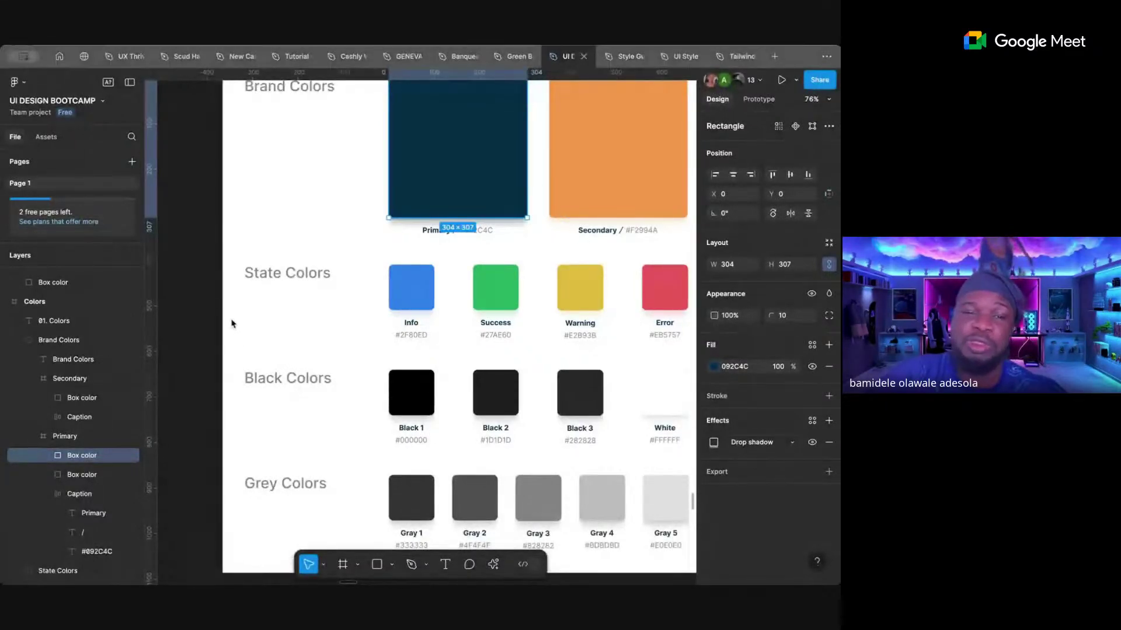
pyautogui.scroll(-5, 233, 323)
pyautogui.scroll(-2, 231, 322)
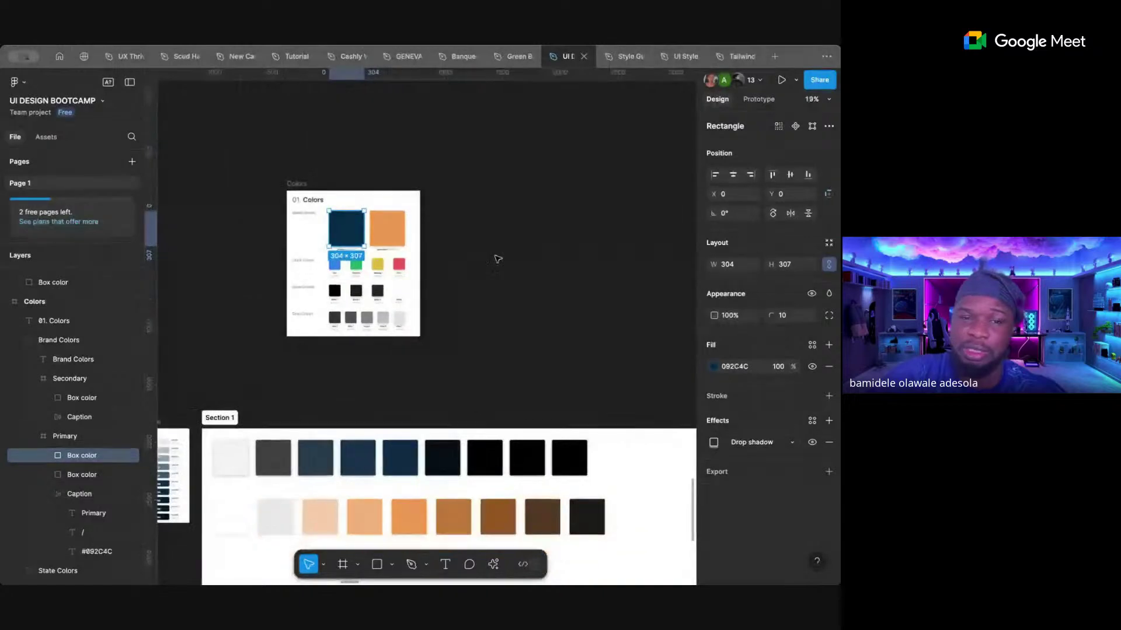
pyautogui.click(497, 258)
pyautogui.hscroll(-1, 376, 255)
pyautogui.scroll(-3, 376, 255)
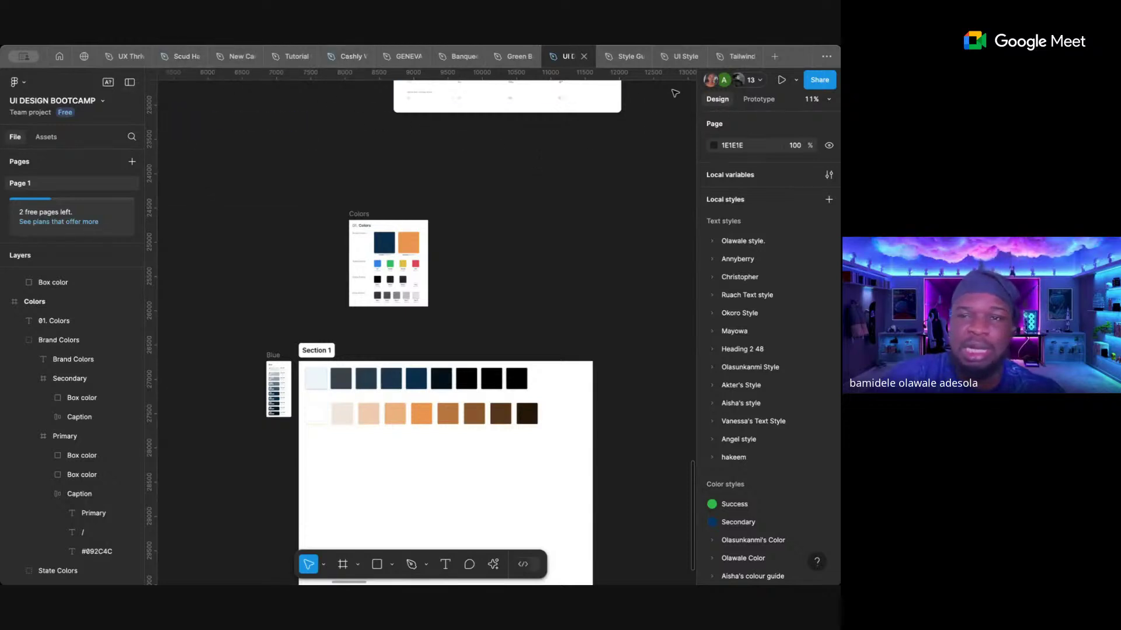
# - Open the Scud Hailing file and flip through its Email Templates to Driver Web pages
pyautogui.click(173, 57)
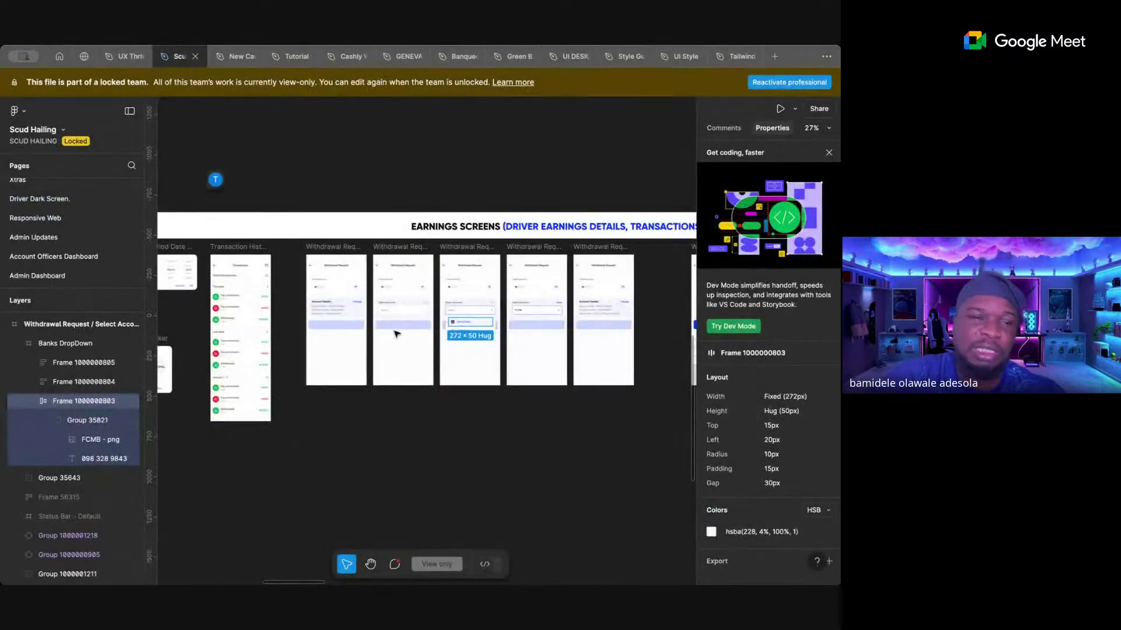
pyautogui.scroll(-5, 396, 334)
pyautogui.scroll(-3, 357, 405)
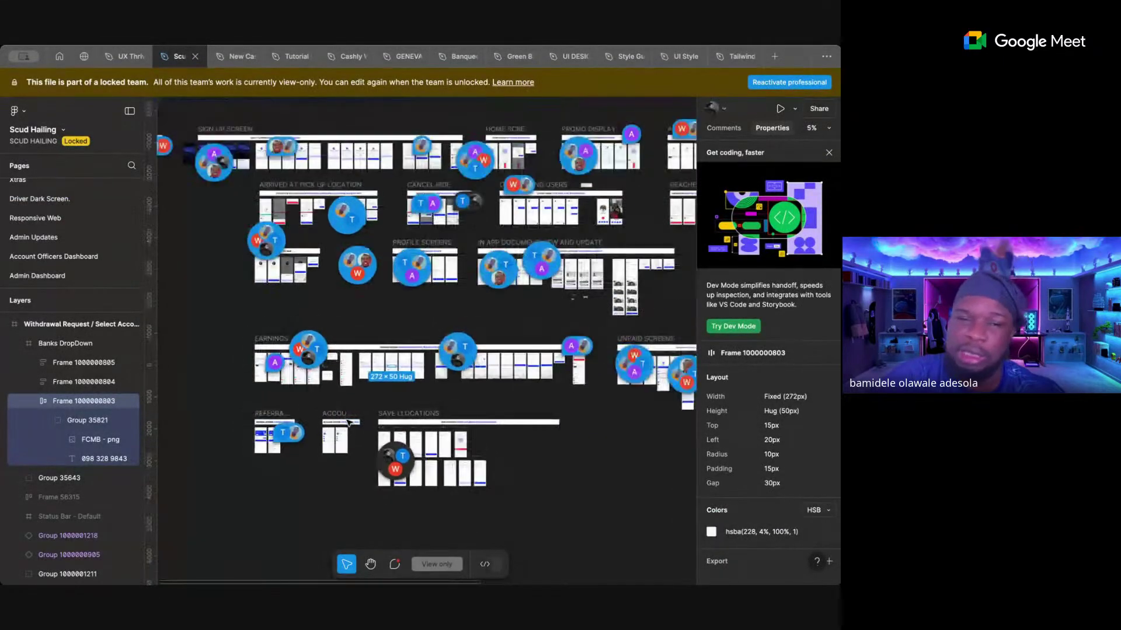
pyautogui.scroll(-3, 348, 422)
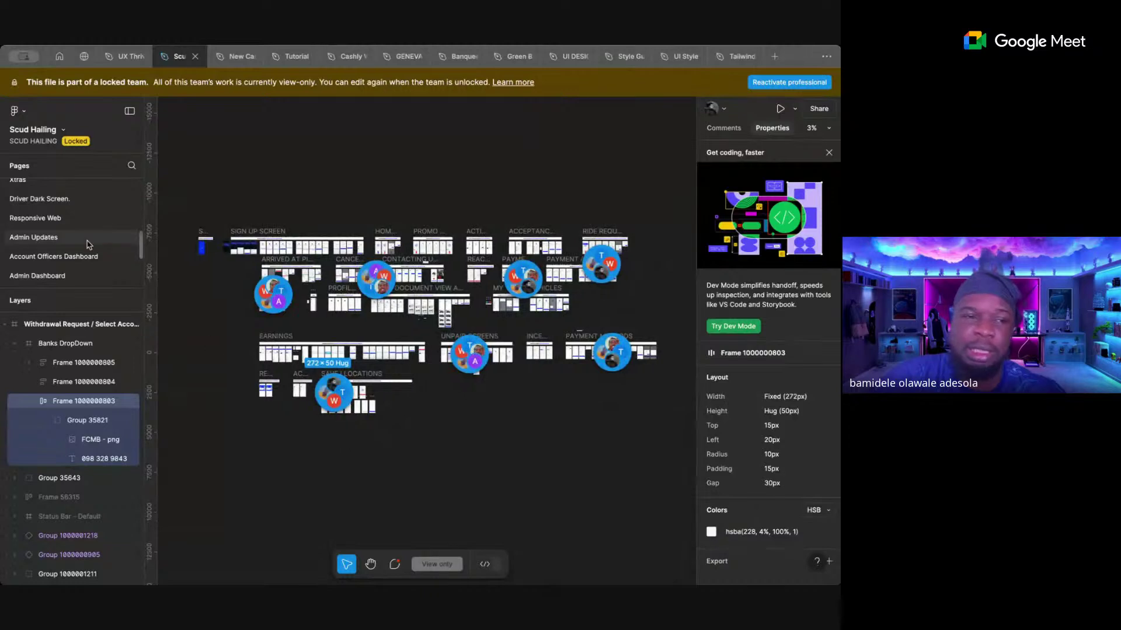
pyautogui.scroll(5, 70, 227)
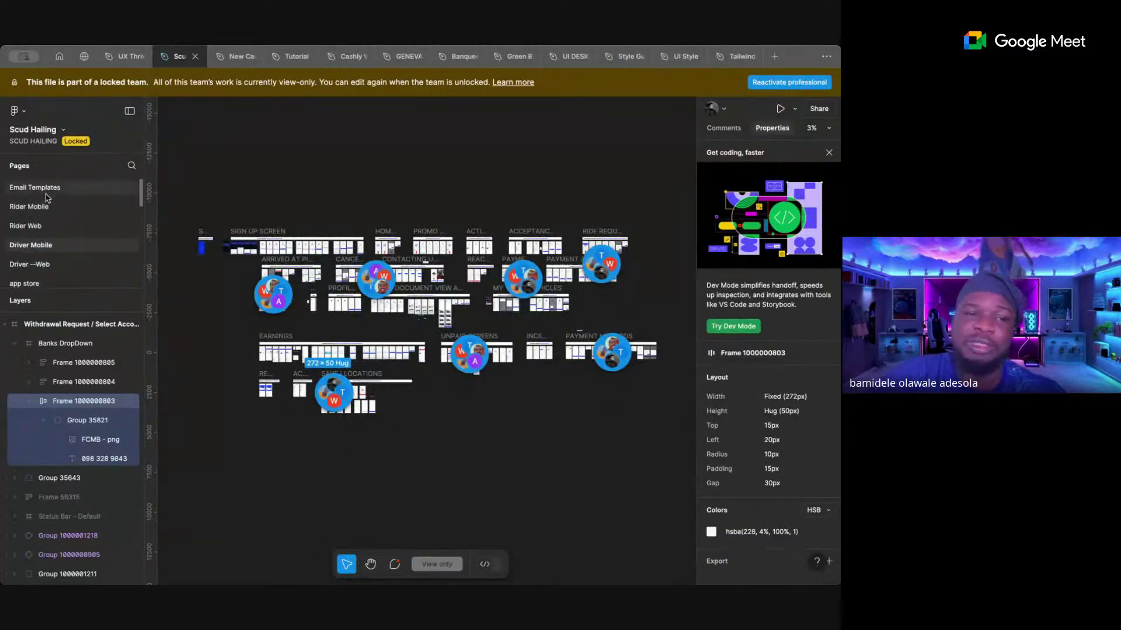
pyautogui.click(45, 191)
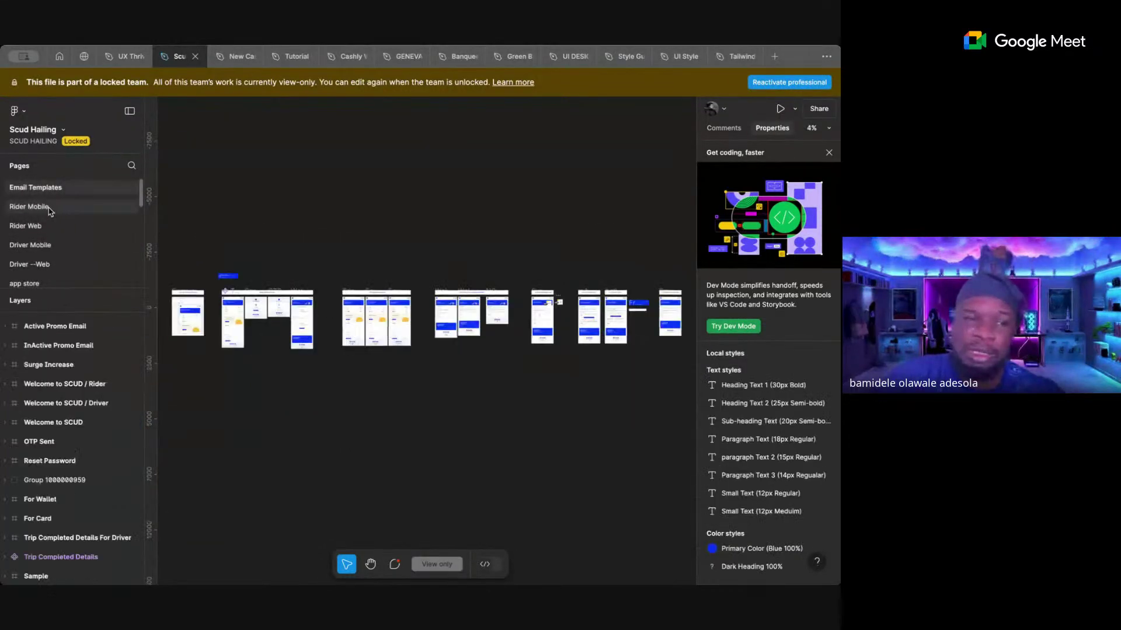
pyautogui.click(49, 207)
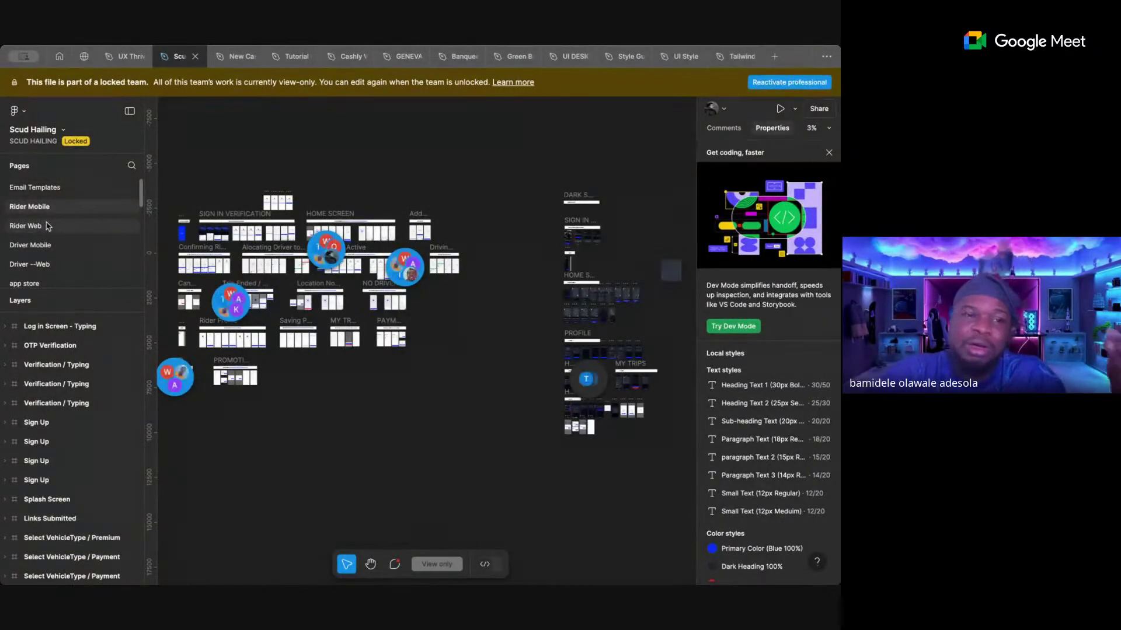
pyautogui.click(47, 226)
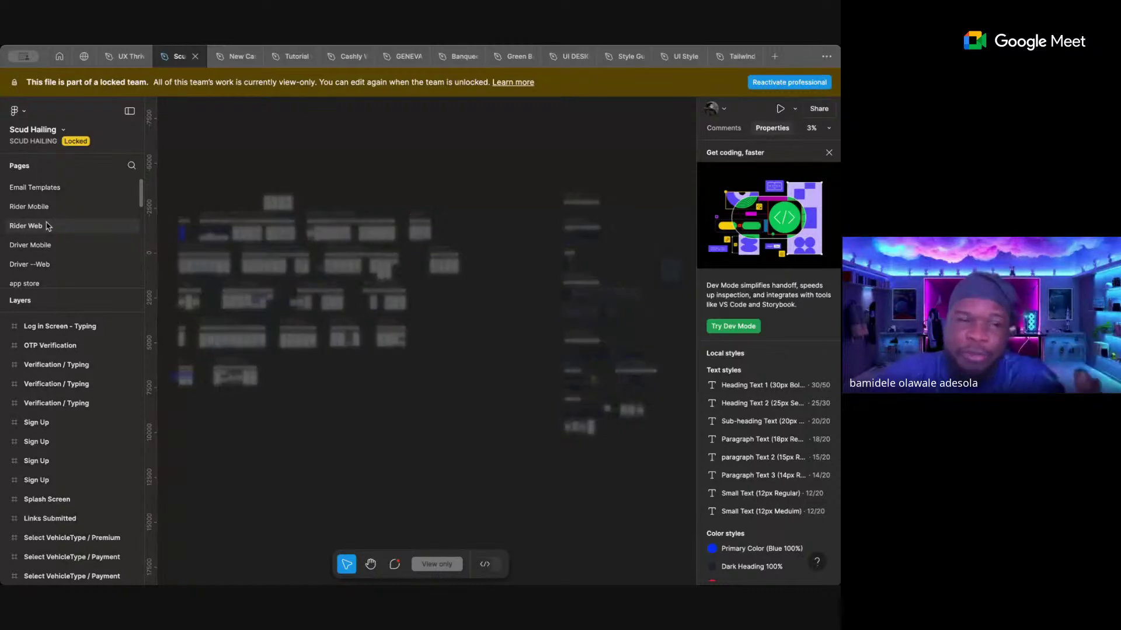
pyautogui.click(45, 245)
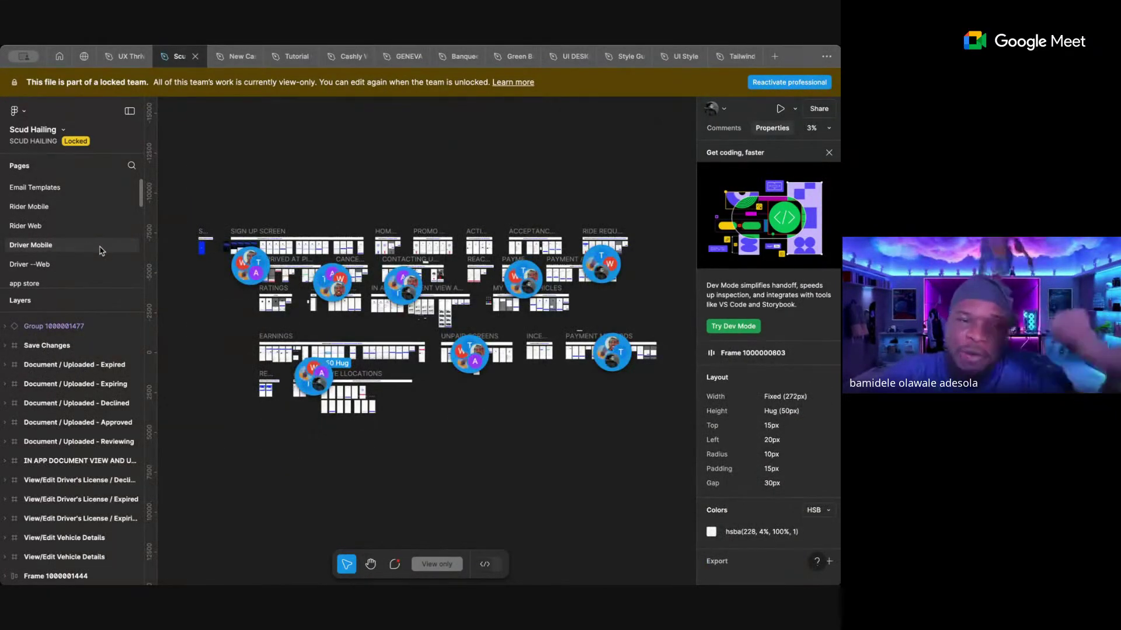
pyautogui.click(56, 266)
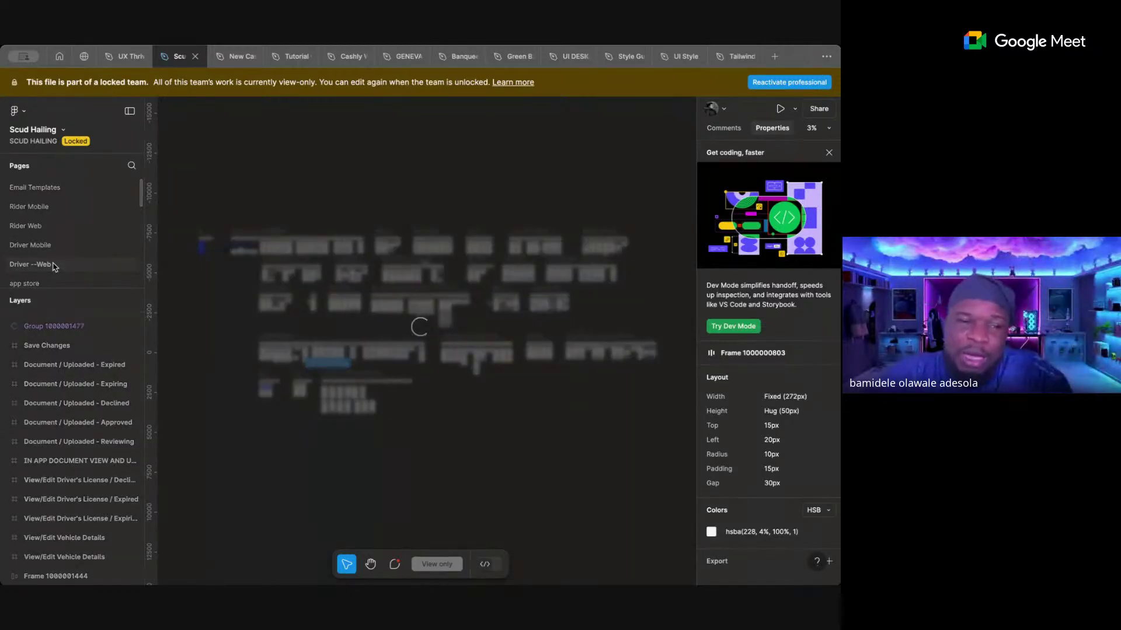
# - Browse the app store, admin, dashboard, mobile update and responsive web pages
pyautogui.scroll(-2, 43, 251)
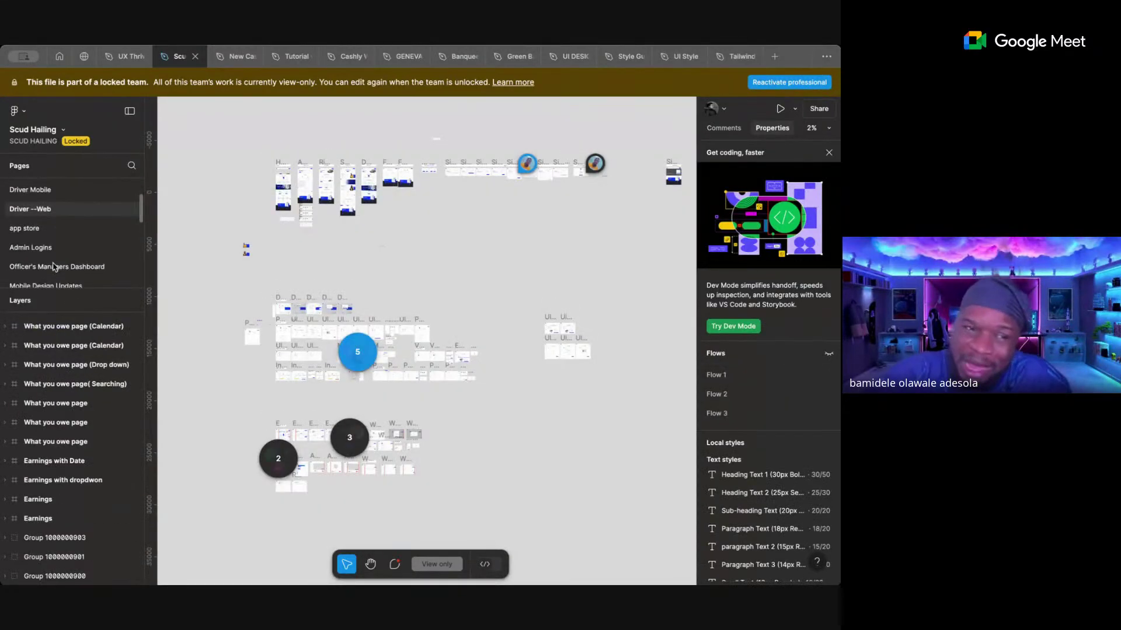
pyautogui.click(32, 230)
pyautogui.click(35, 248)
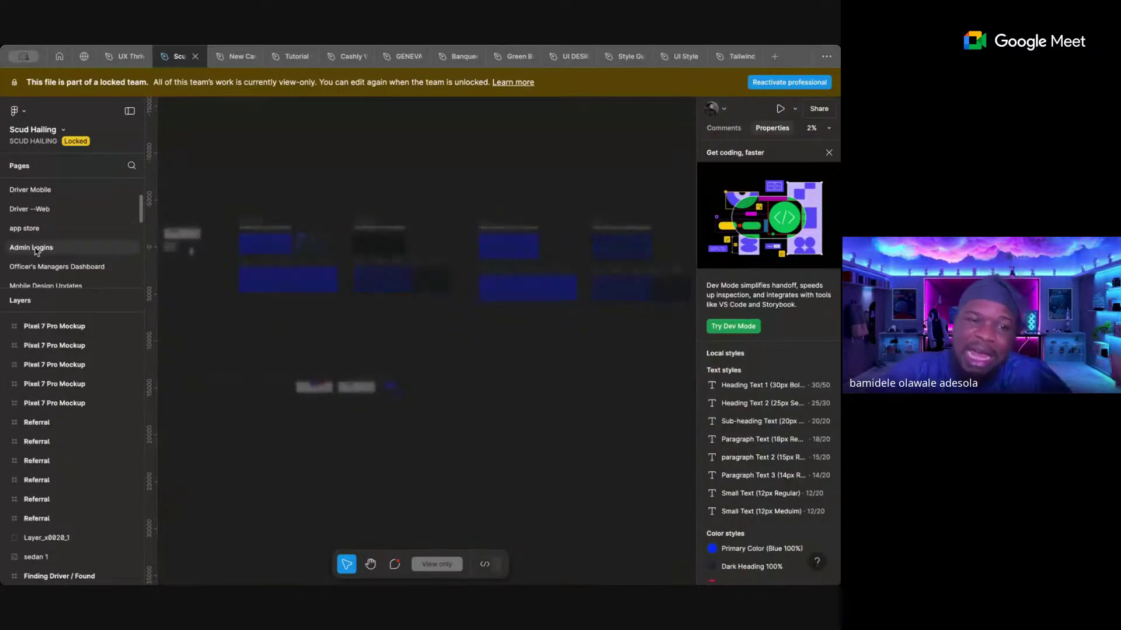
pyautogui.click(43, 267)
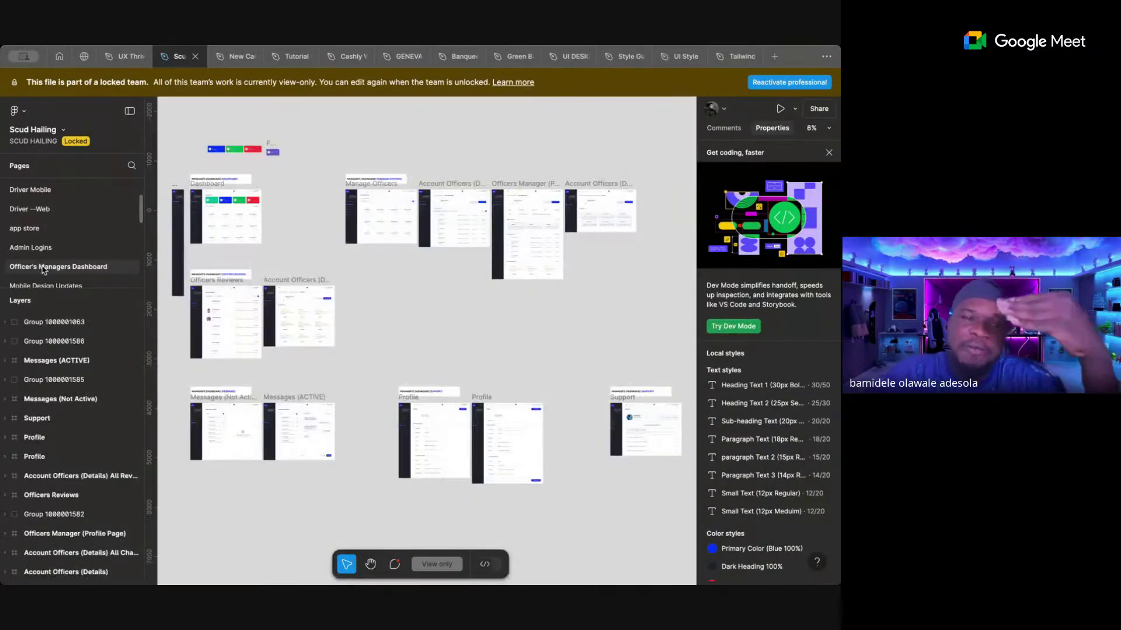
pyautogui.scroll(-1, 42, 263)
pyautogui.click(39, 249)
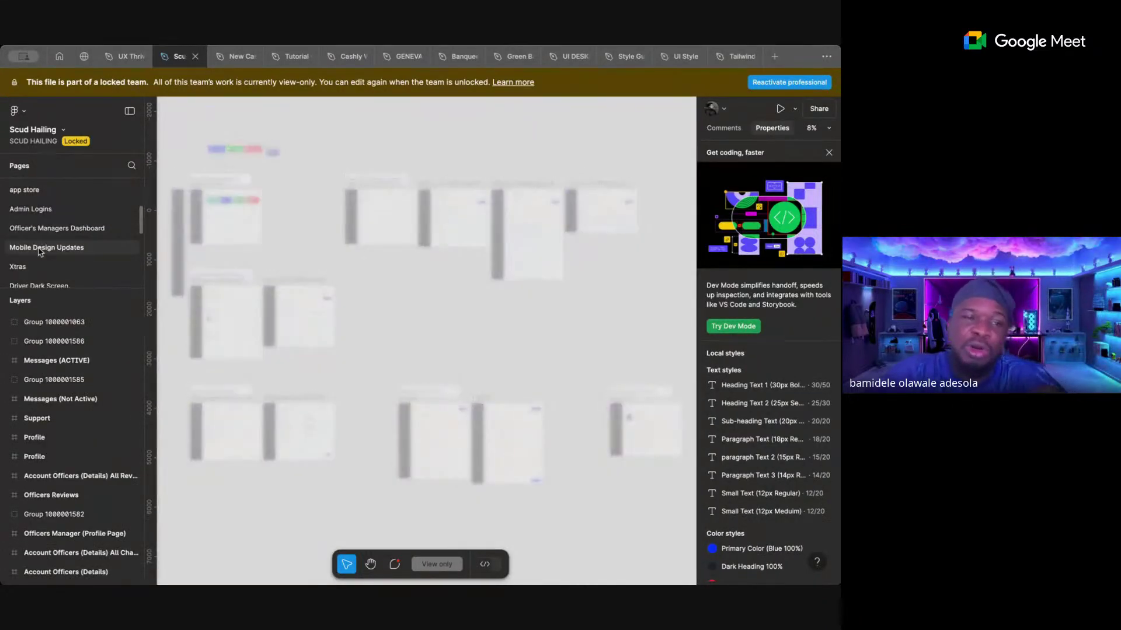
pyautogui.scroll(-3, 35, 256)
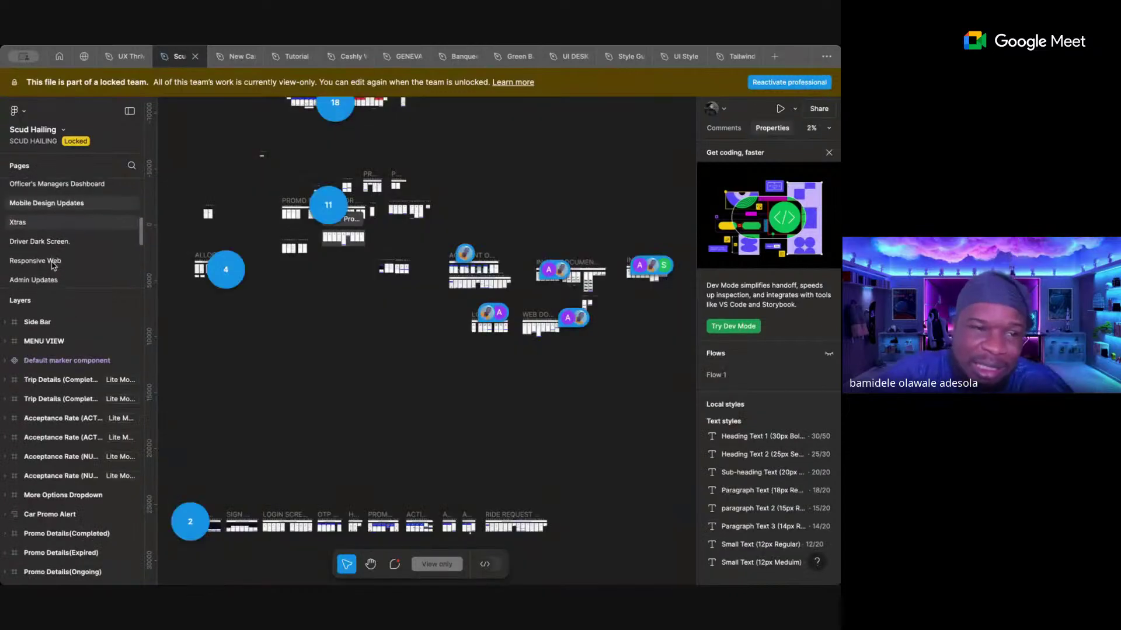
pyautogui.click(48, 233)
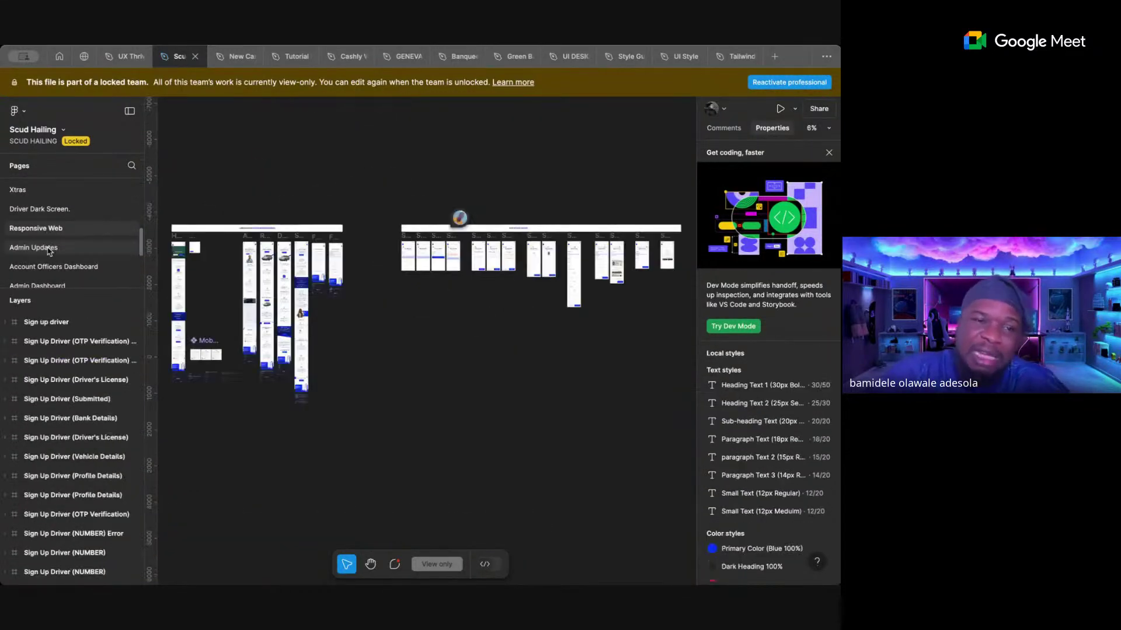
pyautogui.click(46, 248)
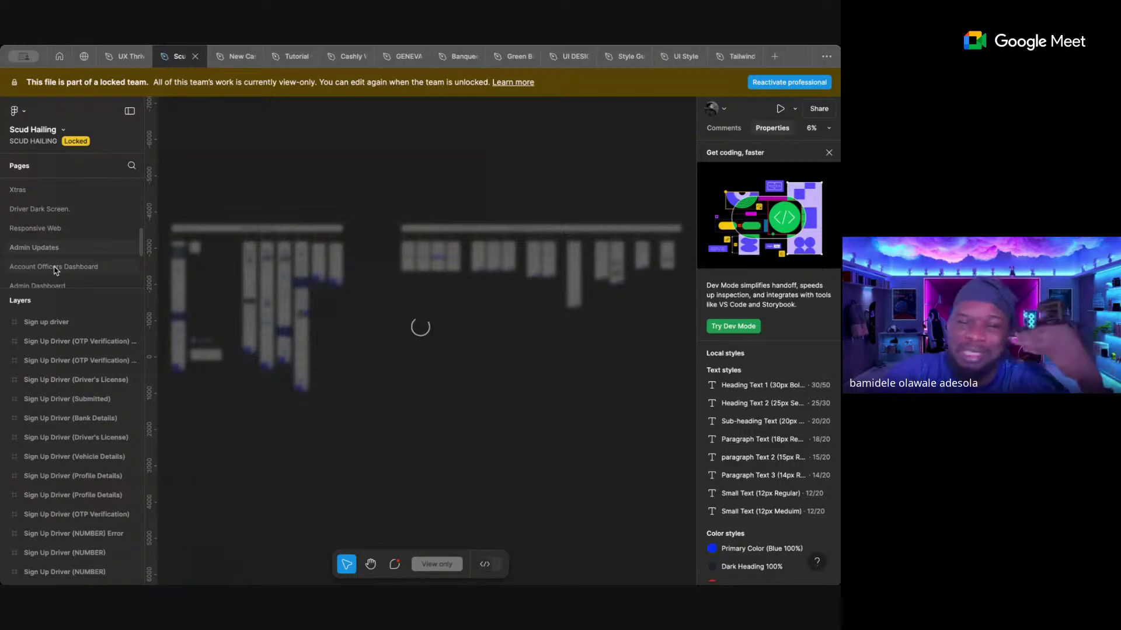
pyautogui.click(55, 270)
pyautogui.scroll(-3, 56, 268)
pyautogui.scroll(-1, 72, 229)
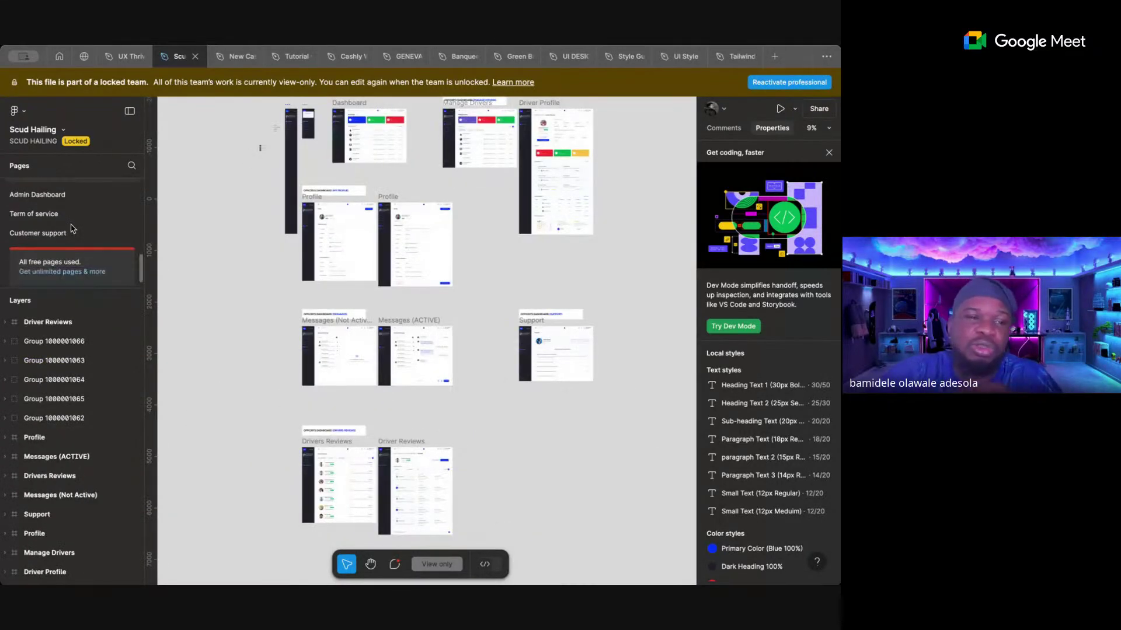
pyautogui.scroll(5, 72, 229)
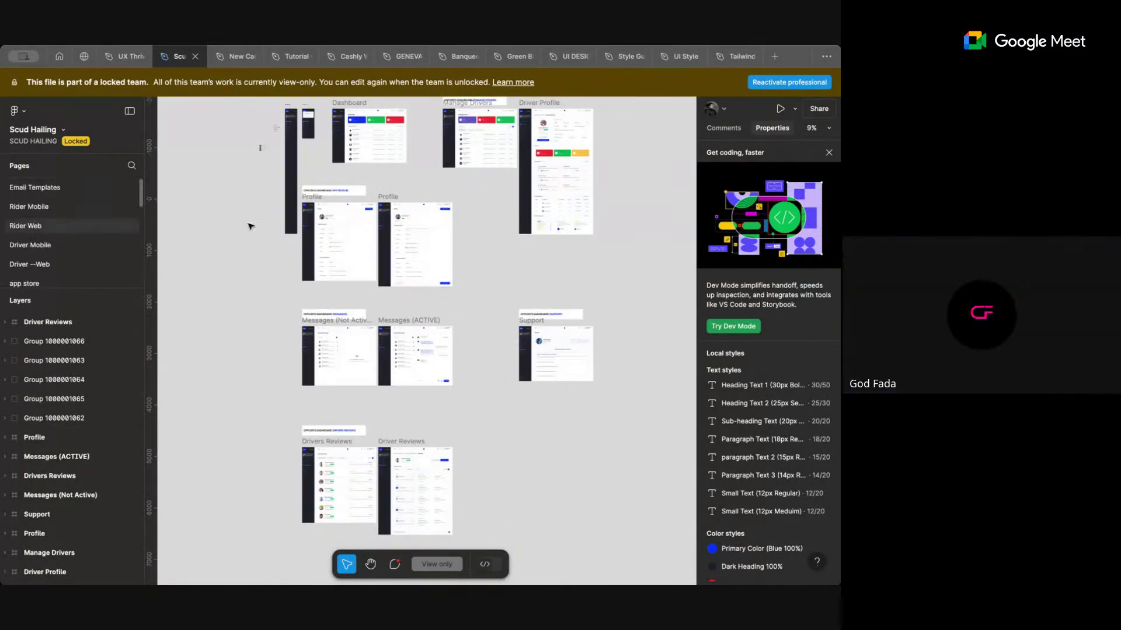
pyautogui.scroll(5, 484, 248)
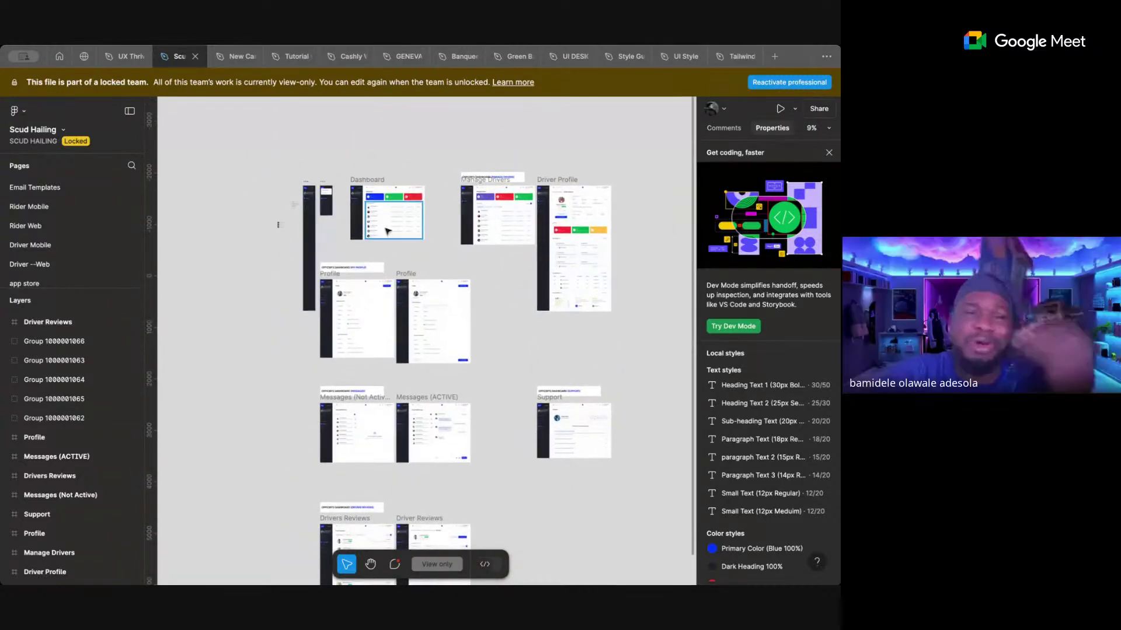
pyautogui.scroll(-10, 381, 283)
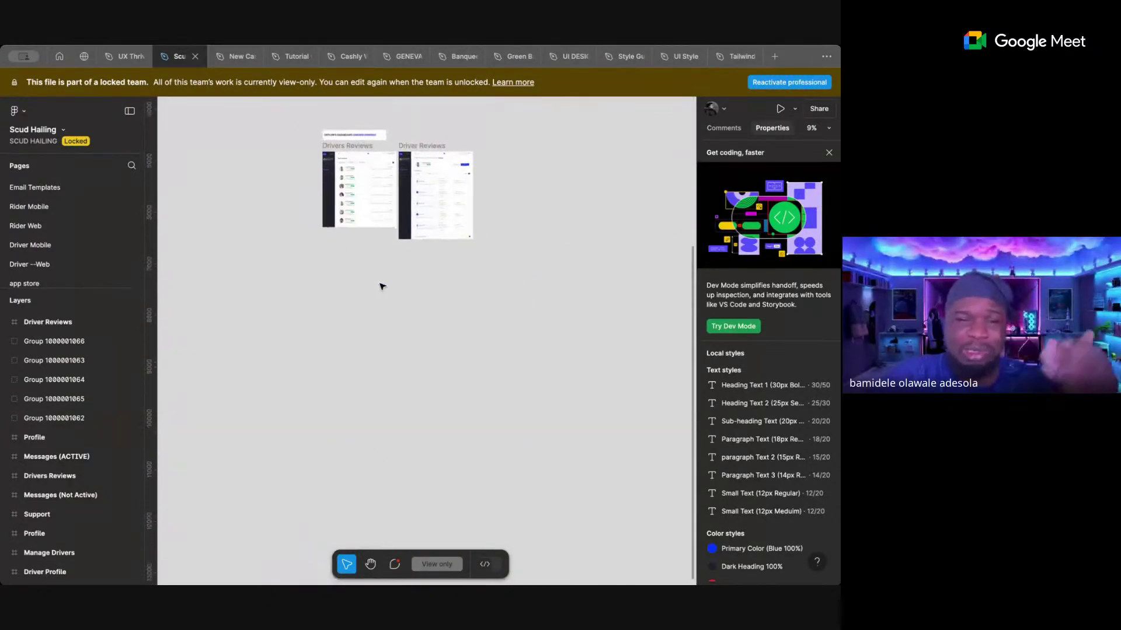
pyautogui.scroll(7, 380, 286)
# - Look over the Rider Mobile page, then return to the UI DESIGN BOOTCAMP file
pyautogui.click(76, 209)
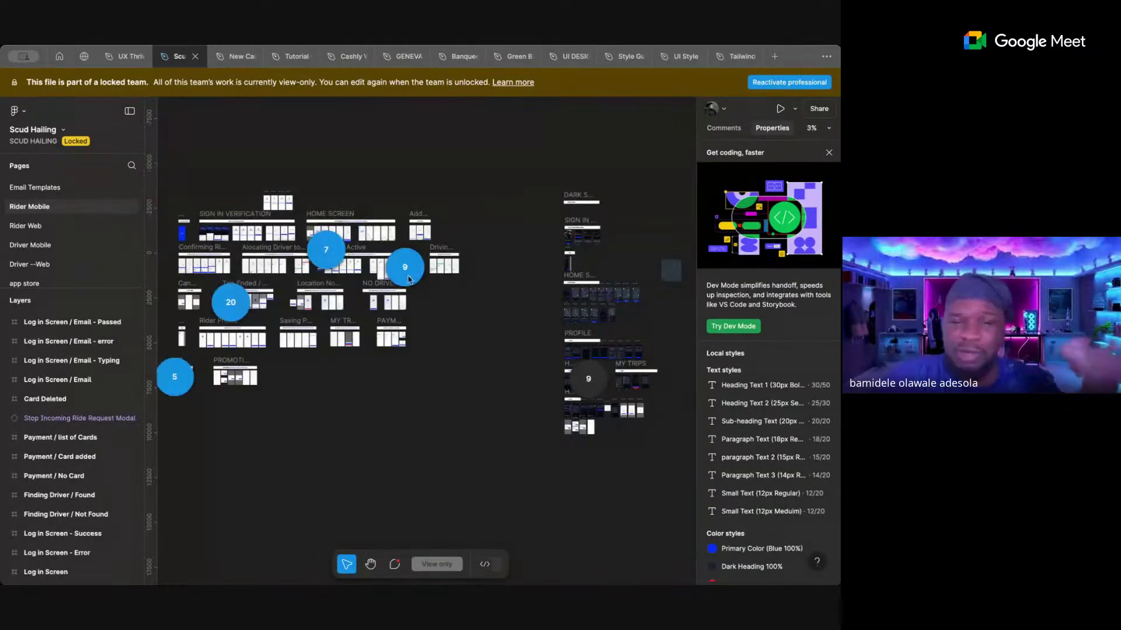
pyautogui.hscroll(5, 409, 279)
pyautogui.scroll(3, 544, 193)
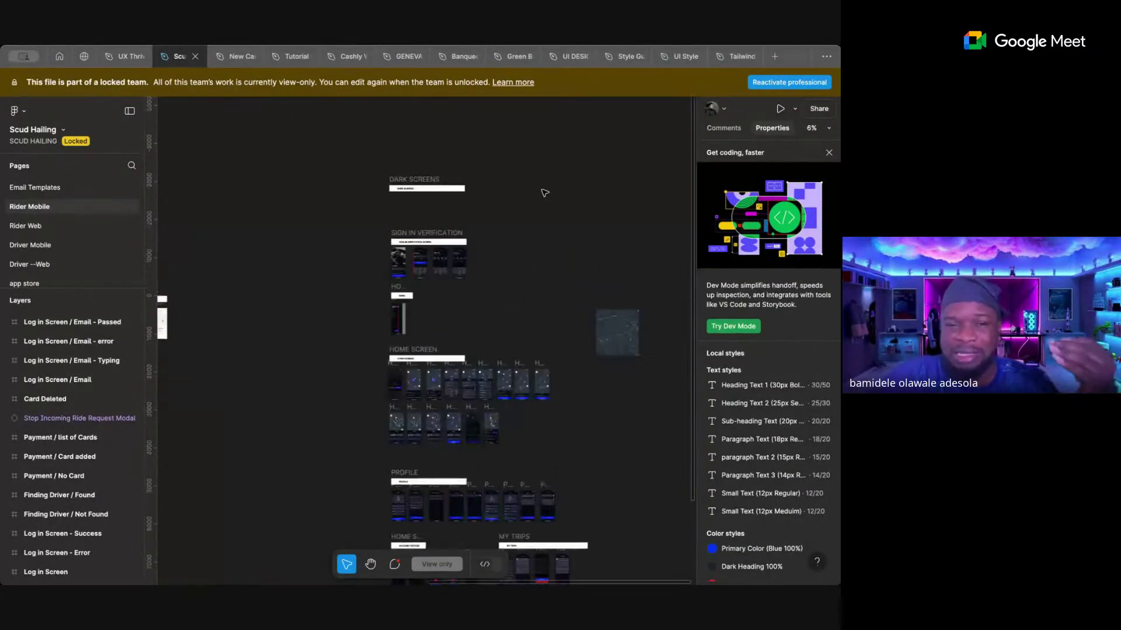
pyautogui.scroll(3, 543, 196)
pyautogui.scroll(-3, 543, 201)
pyautogui.scroll(3, 543, 210)
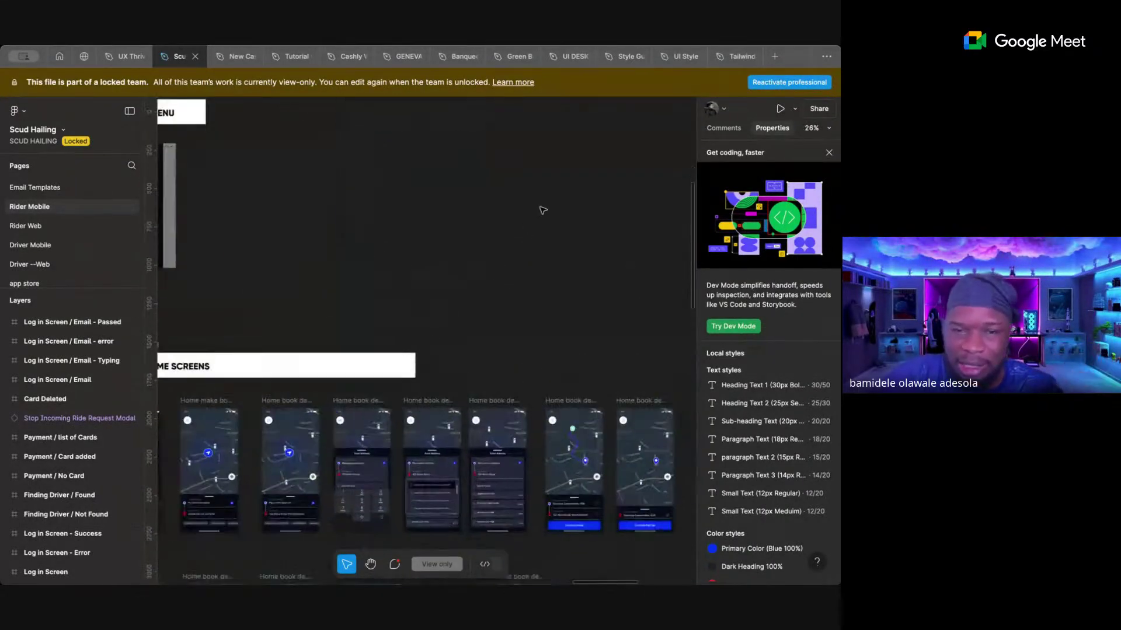
pyautogui.scroll(-8, 542, 211)
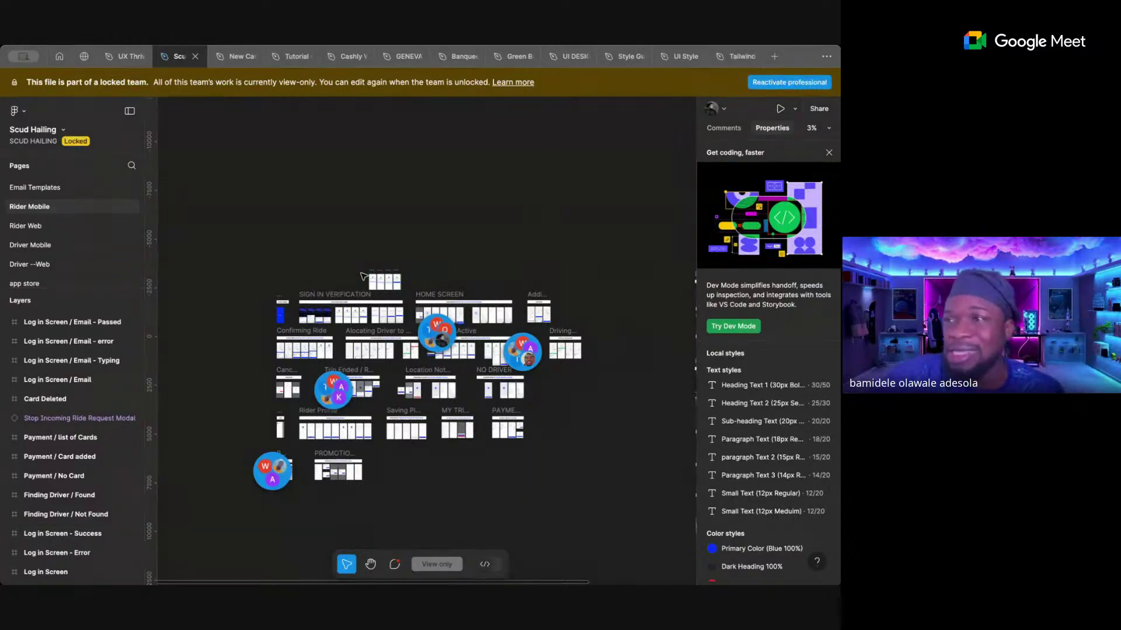
pyautogui.click(556, 58)
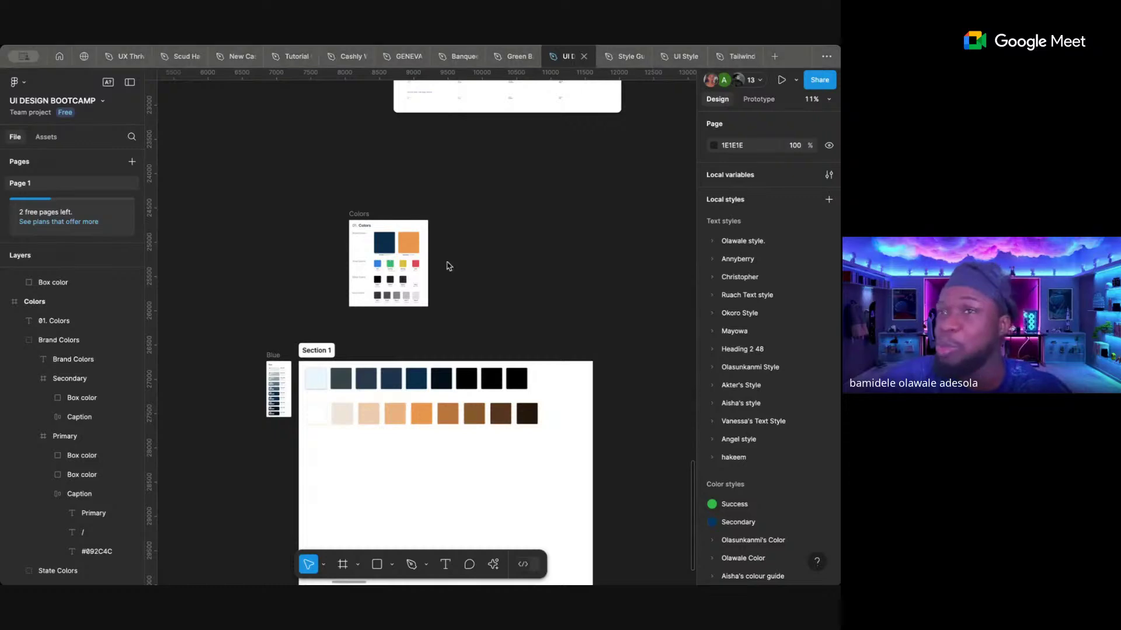
# - Zoom to about 50% on the 01. Colors frame's Brand, State, Black and Grey groups
pyautogui.scroll(3, 406, 264)
pyautogui.scroll(5, 406, 263)
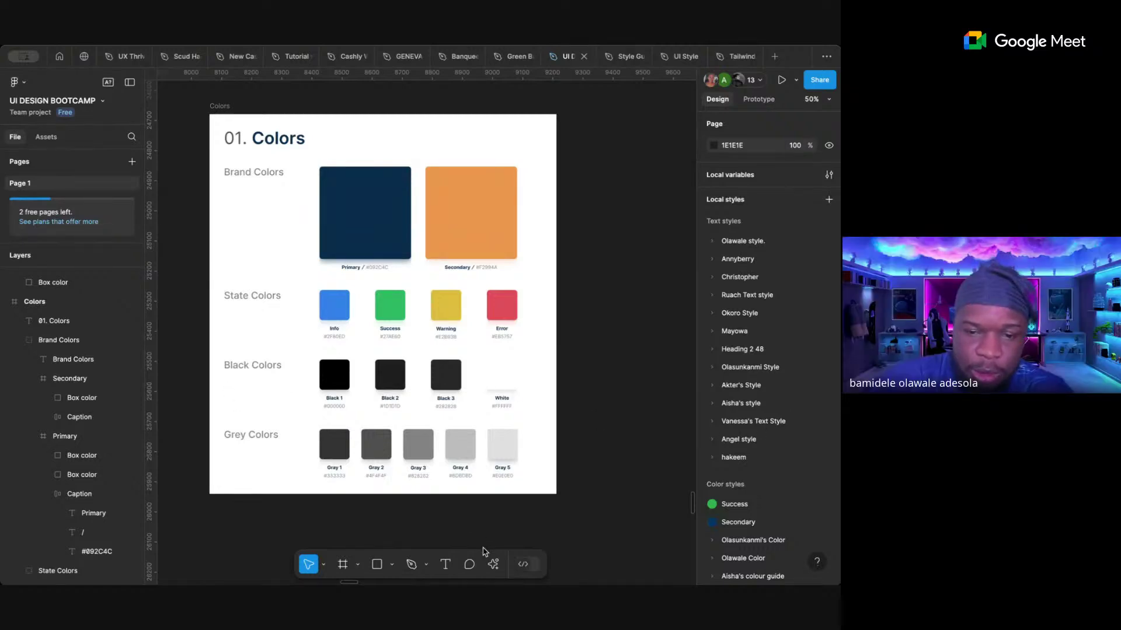
# - Search actions for 'uico', try the Color Shades plugin and close it, then visit Community
pyautogui.click(493, 564)
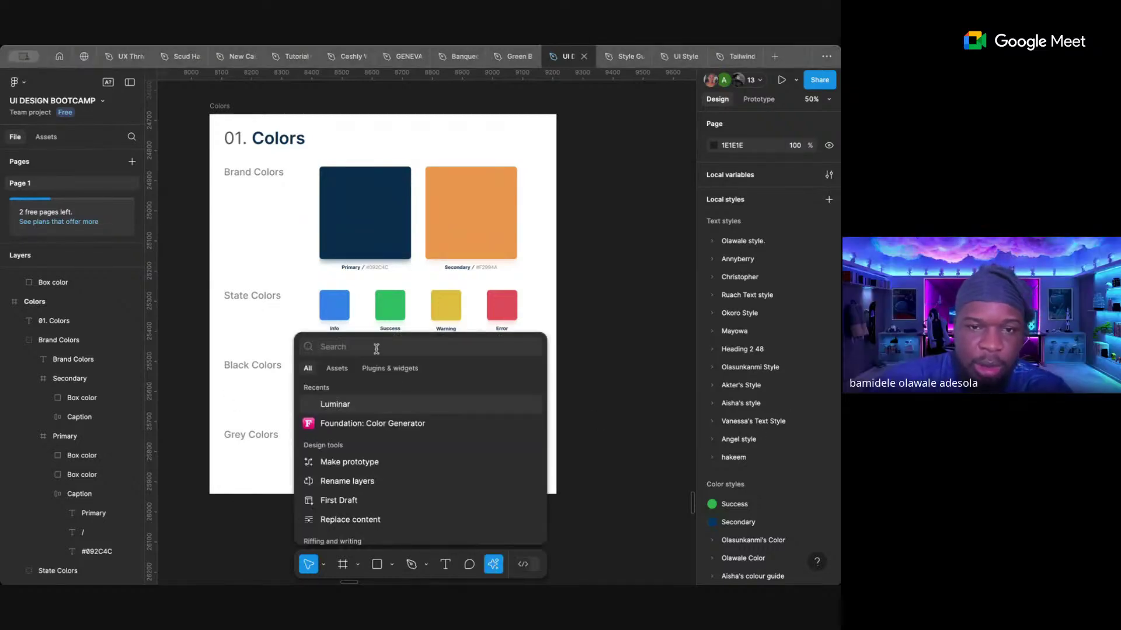
pyautogui.write('ui')
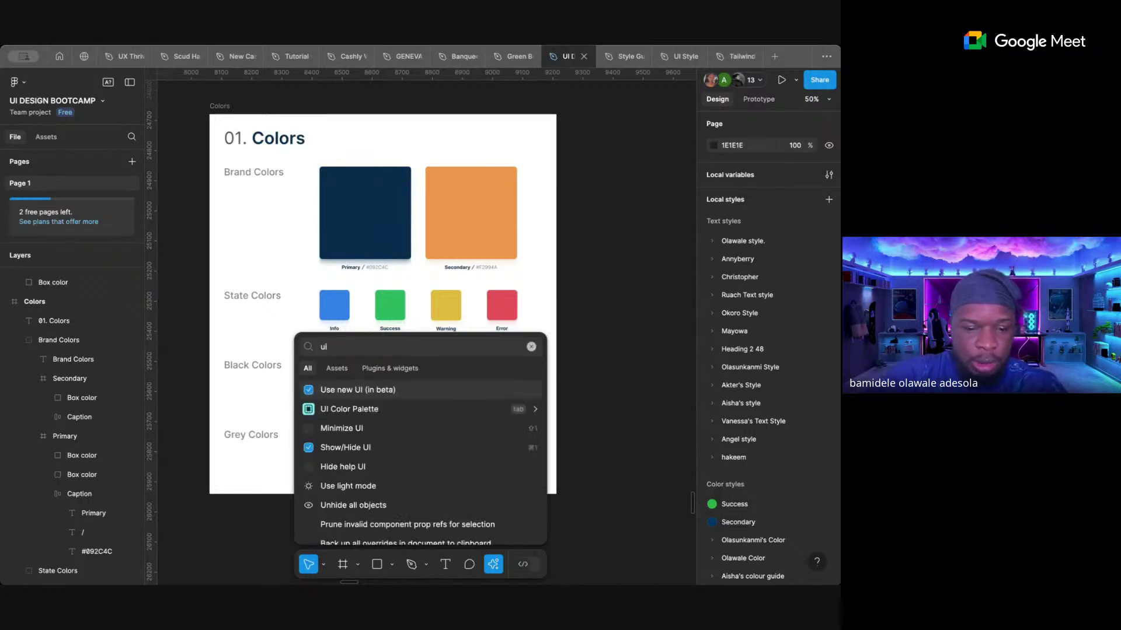
pyautogui.write('co')
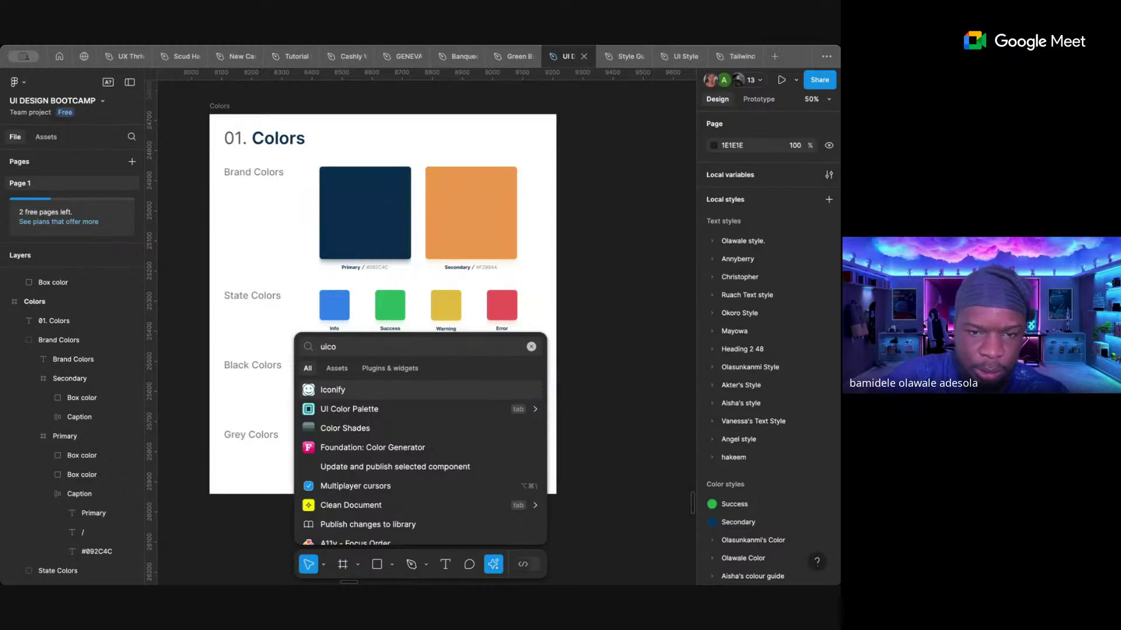
pyautogui.click(353, 426)
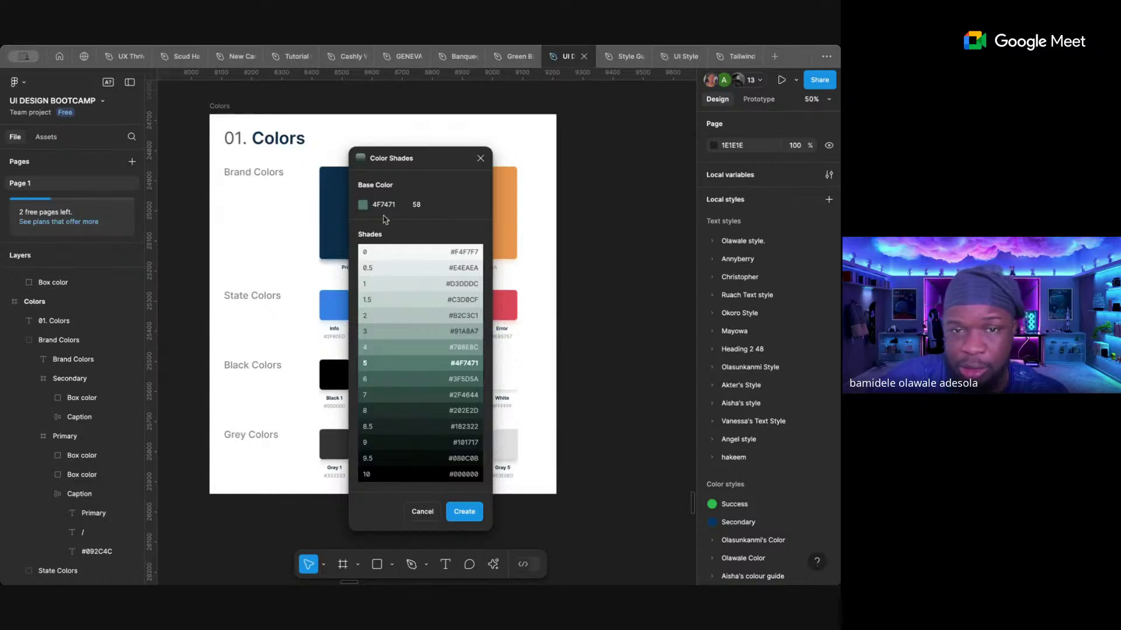
pyautogui.click(480, 159)
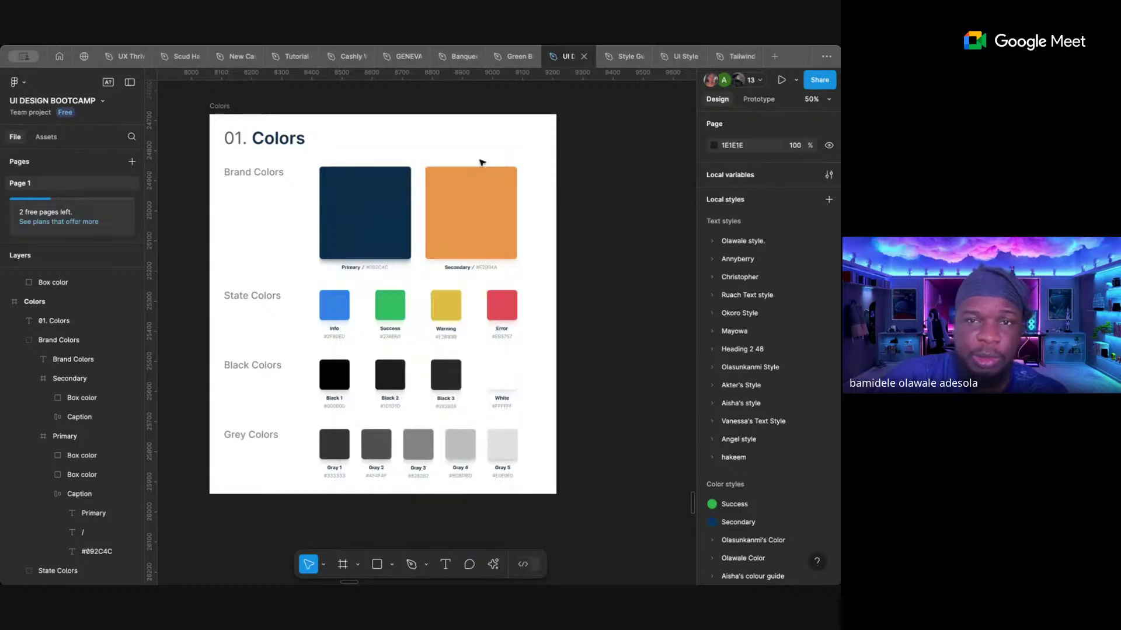
pyautogui.click(84, 59)
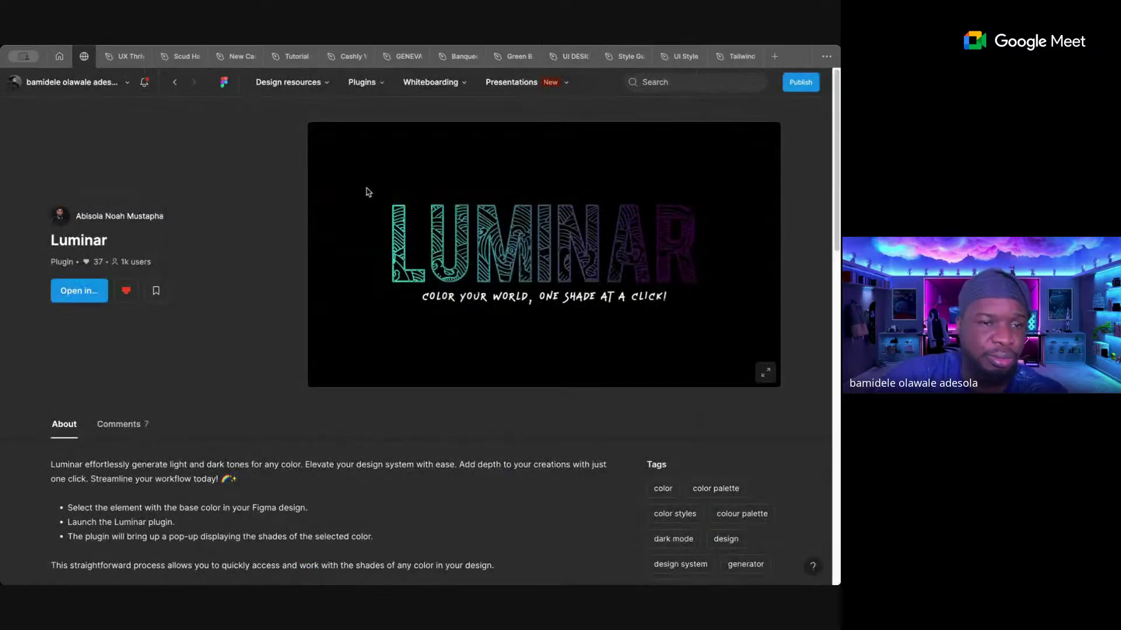
# - Search Figma Community for 'ui colo' and filter the results to plugins
pyautogui.click(669, 82)
pyautogui.write('ui colo')
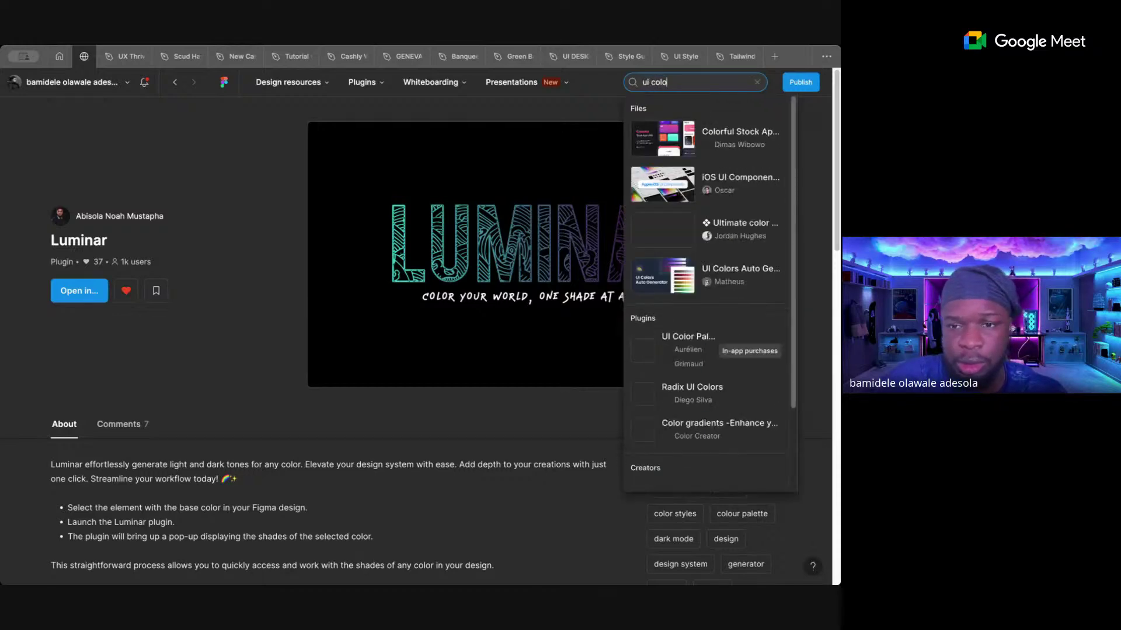
pyautogui.press('Return')
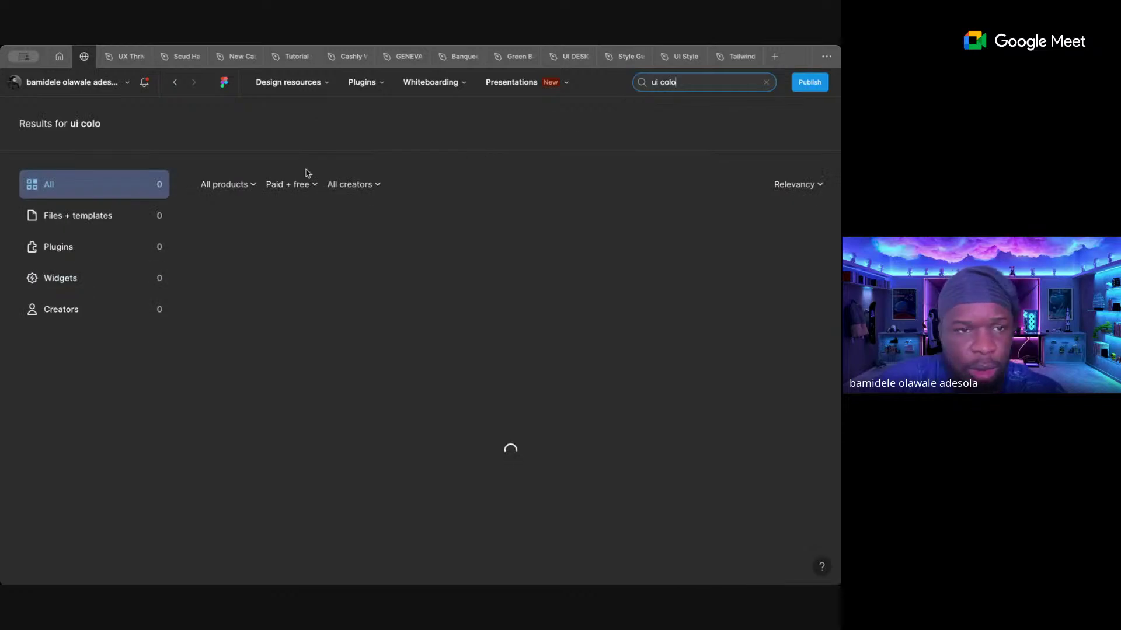
pyautogui.click(83, 248)
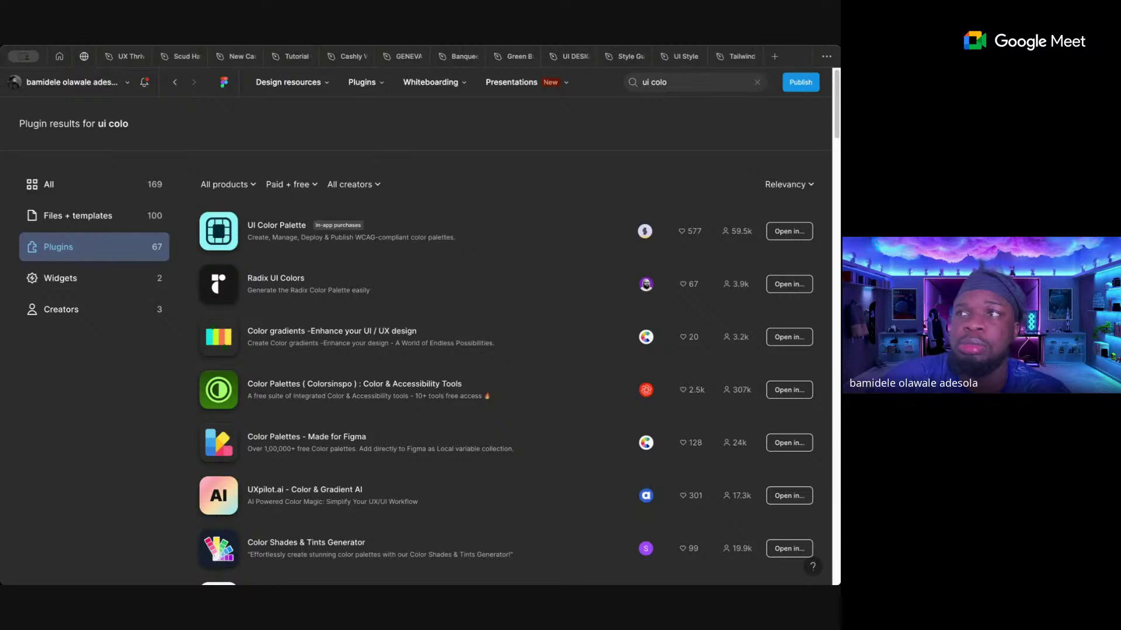
pyautogui.click(566, 57)
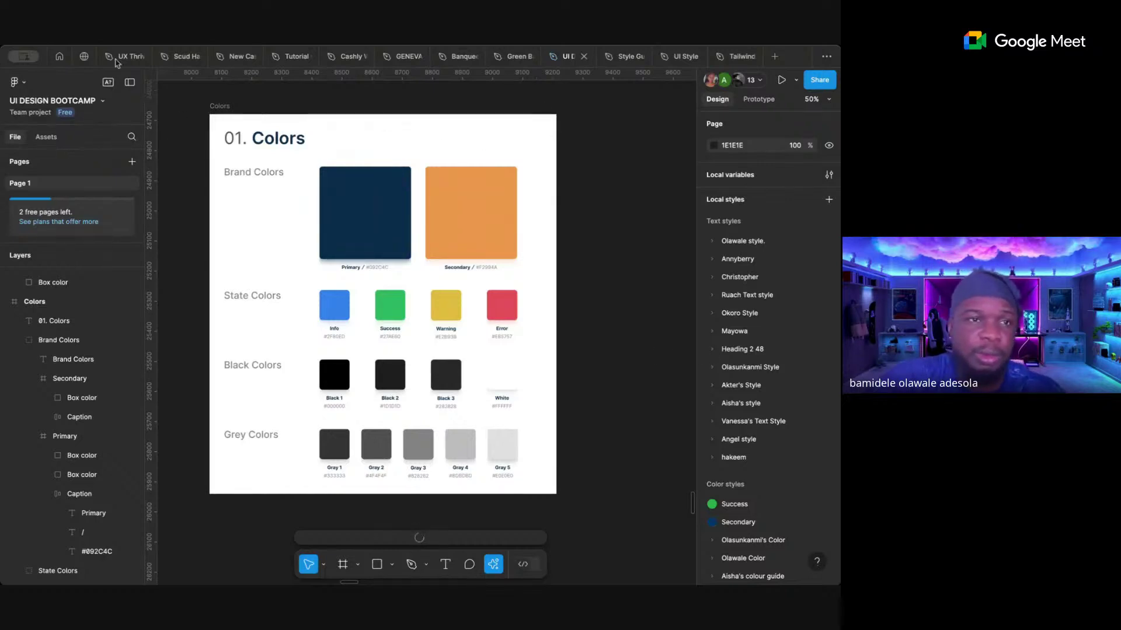
# - Search plugins for 'Tailwind CSS Color Generator', open its detail page, and pick a file to open it in
pyautogui.click(84, 56)
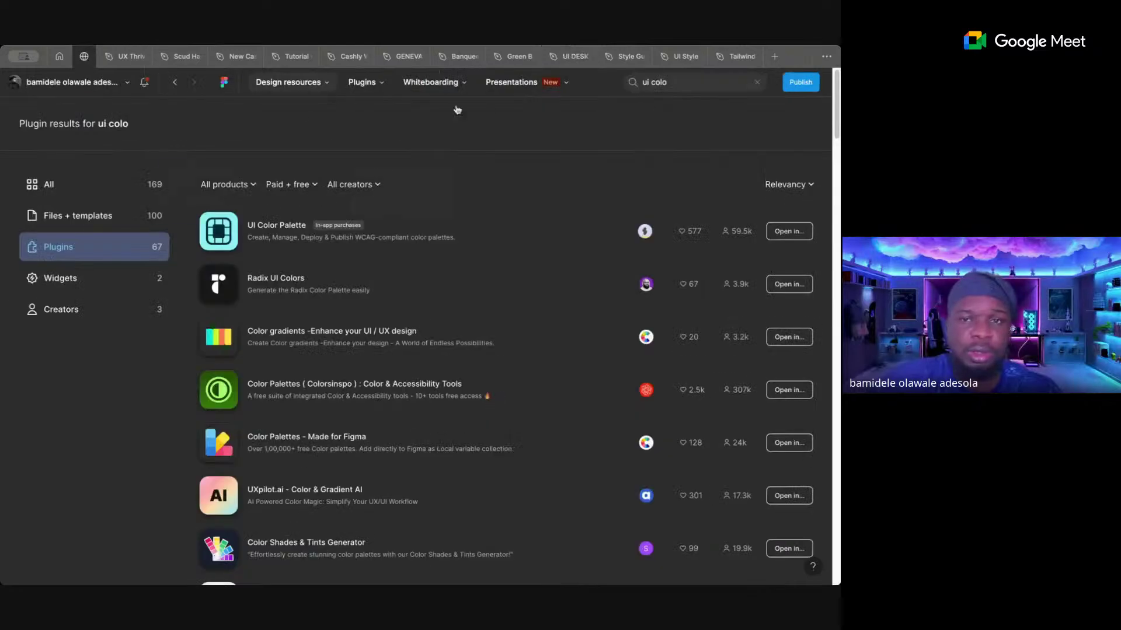
pyautogui.click(692, 83)
pyautogui.hotkey('ctrl', 'a')
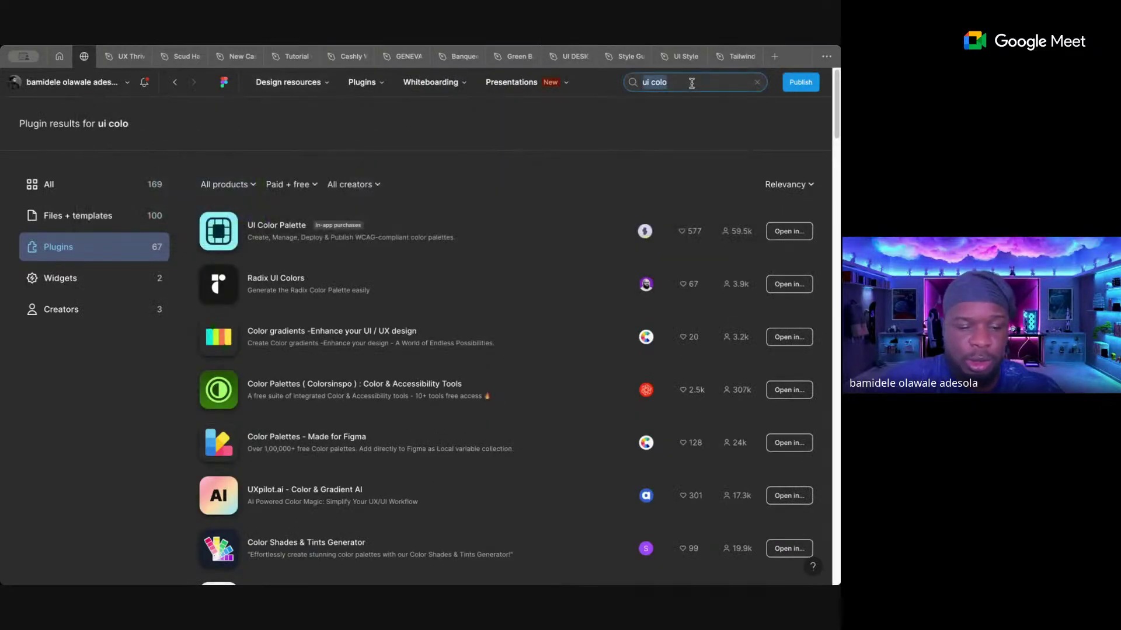
pyautogui.write('Tailwind CSS Color Generator')
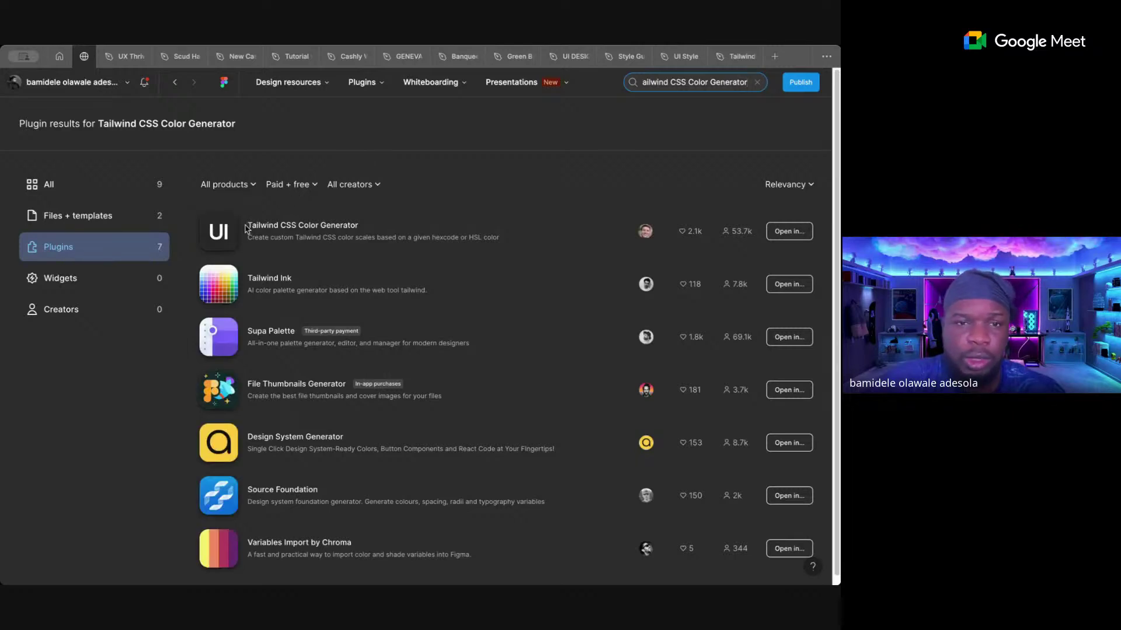
pyautogui.click(221, 245)
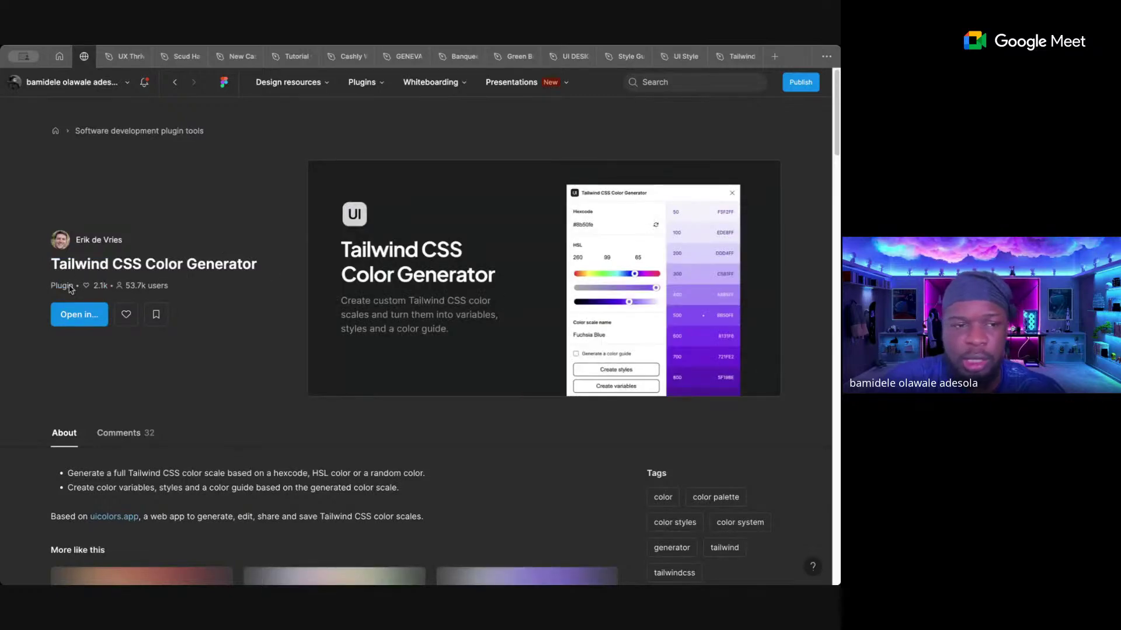
pyautogui.click(59, 313)
# - Run Tailwind CSS Color Generator in UI DESIGN BOOTCAMP, inspect its #ba7264 Contessa scale, then close it
pyautogui.click(116, 370)
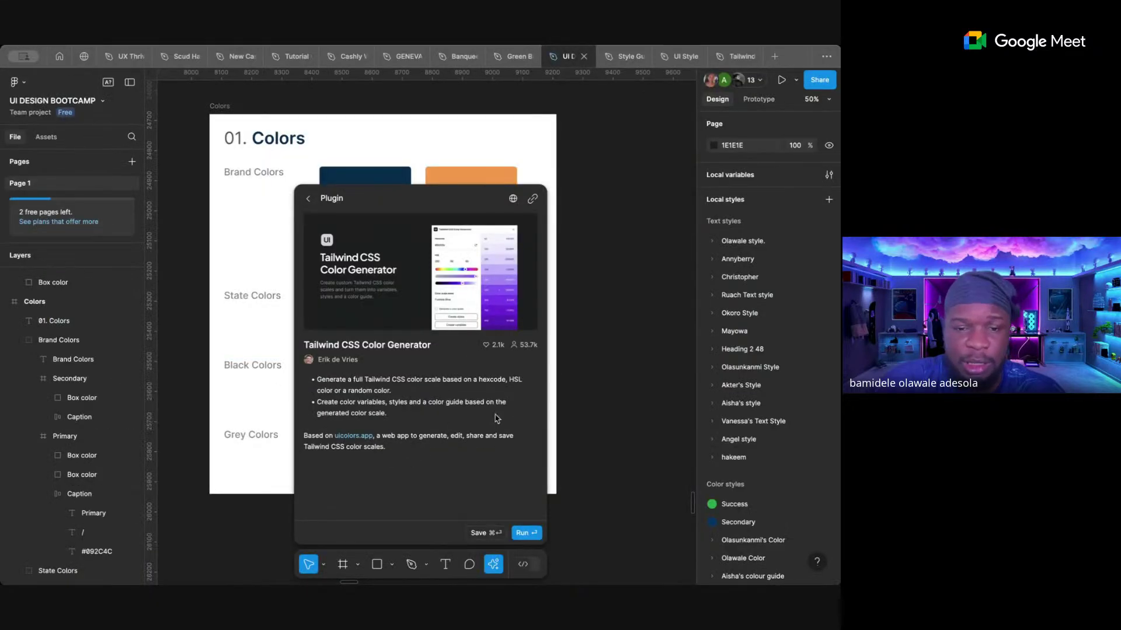
pyautogui.click(521, 534)
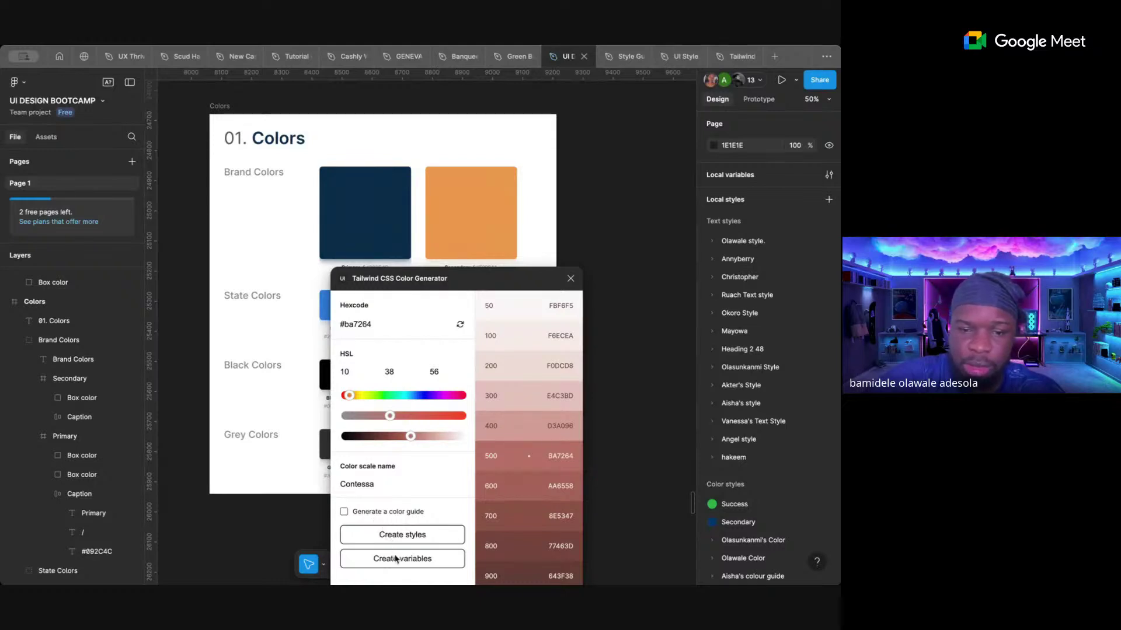
pyautogui.click(570, 281)
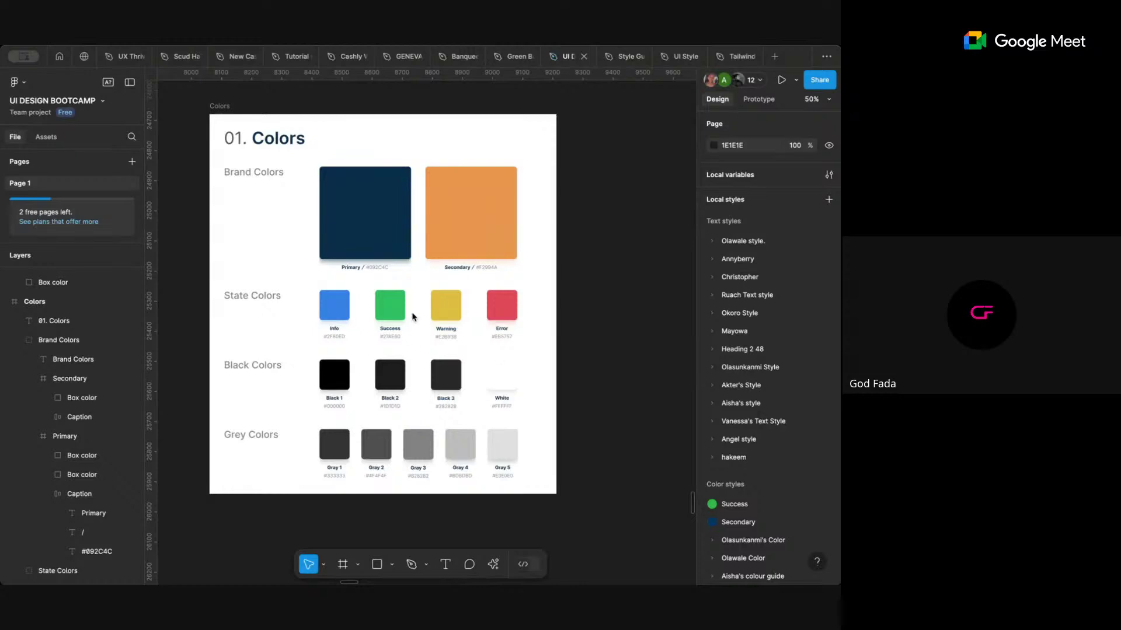
# - Scroll the canvas down and right to bring Section 1's navy and orange swatch rows into view
pyautogui.scroll(-5, 589, 282)
pyautogui.scroll(-5, 589, 282)
pyautogui.hscroll(3, 590, 282)
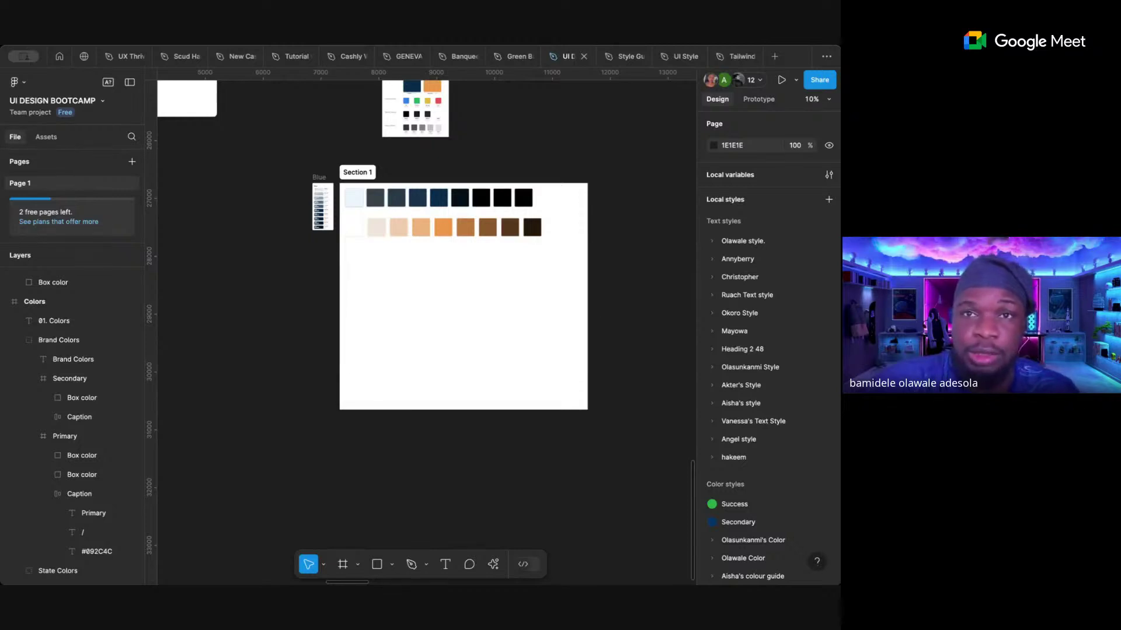
# - Select Section 1, the frame holding the two rows of colour swatches
pyautogui.click(390, 169)
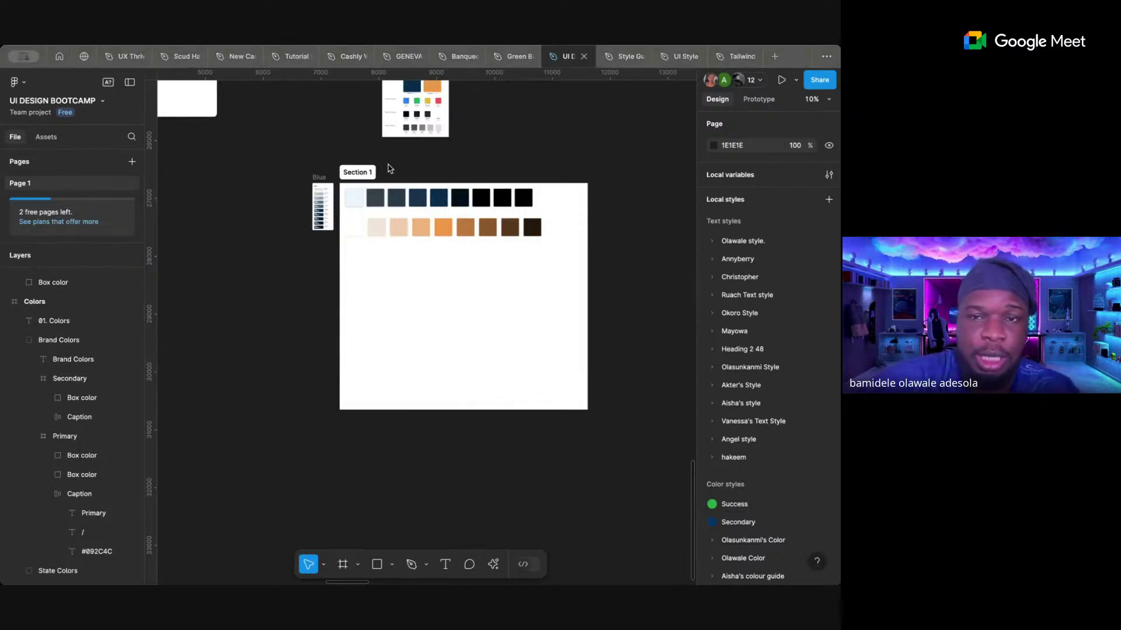
pyautogui.scroll(-3, 389, 169)
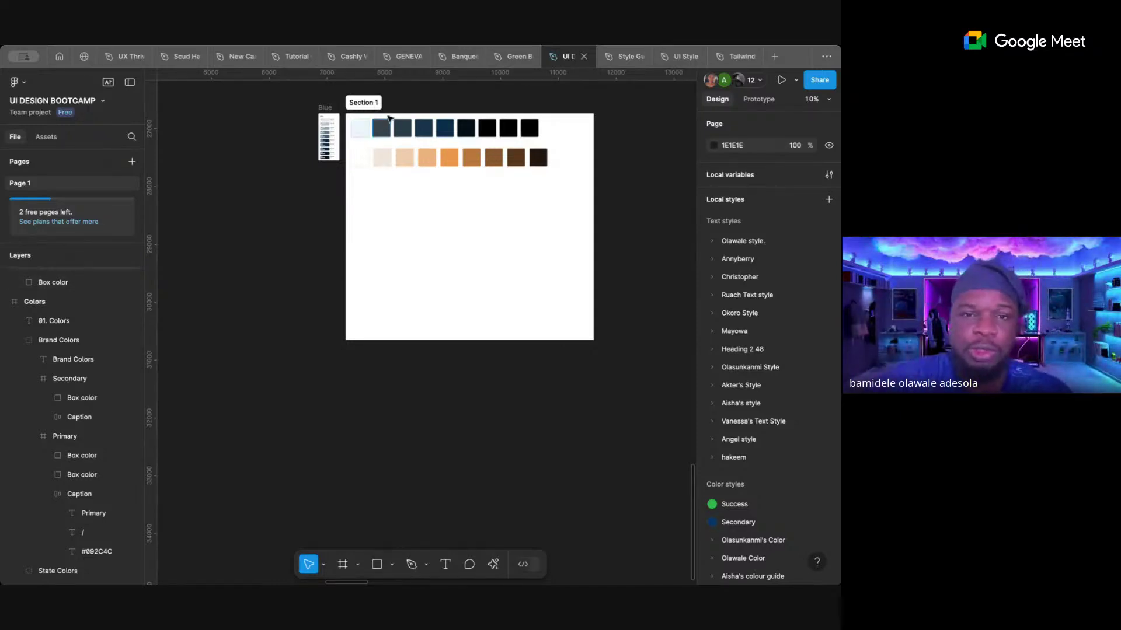
pyautogui.scroll(-3, 376, 122)
pyautogui.scroll(2, 383, 116)
pyautogui.hscroll(1, 383, 117)
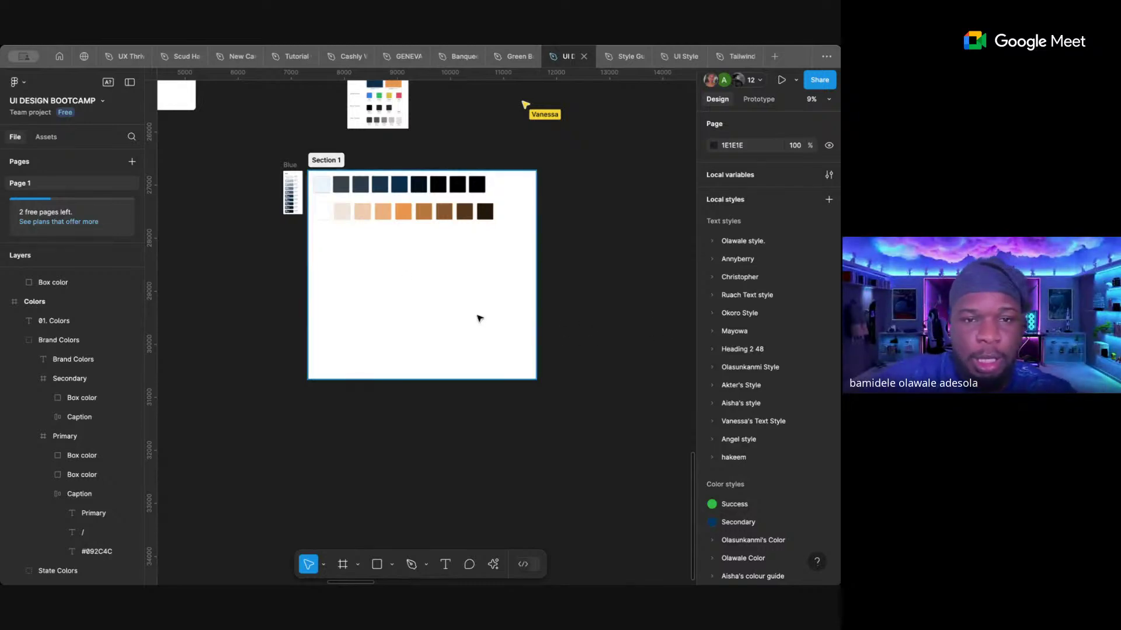
pyautogui.click(329, 160)
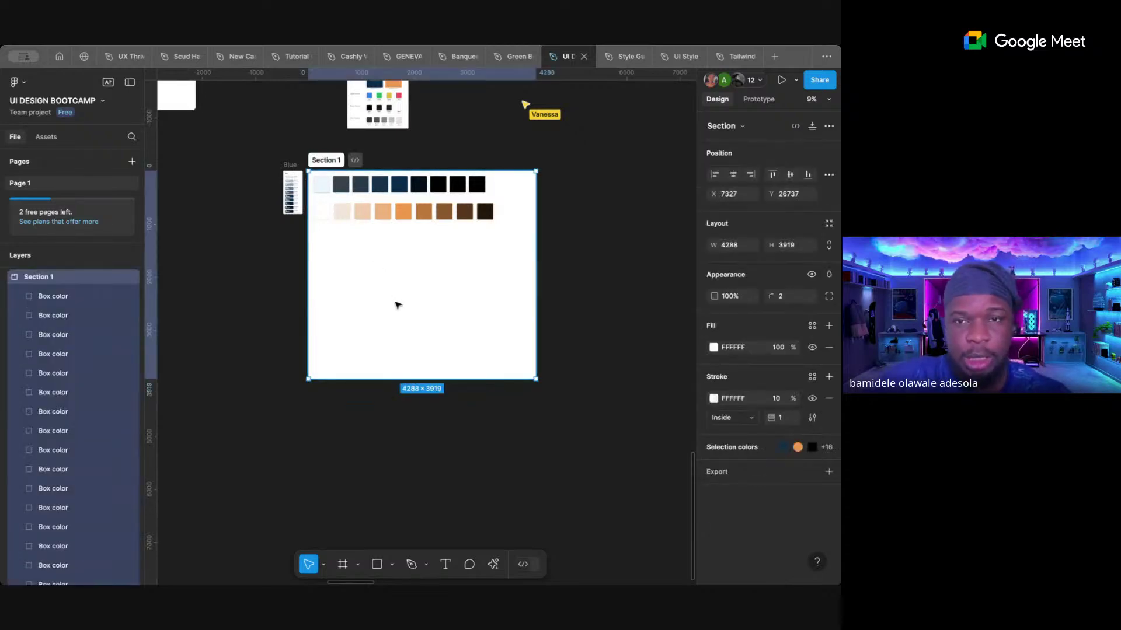
pyautogui.scroll(-2, 452, 401)
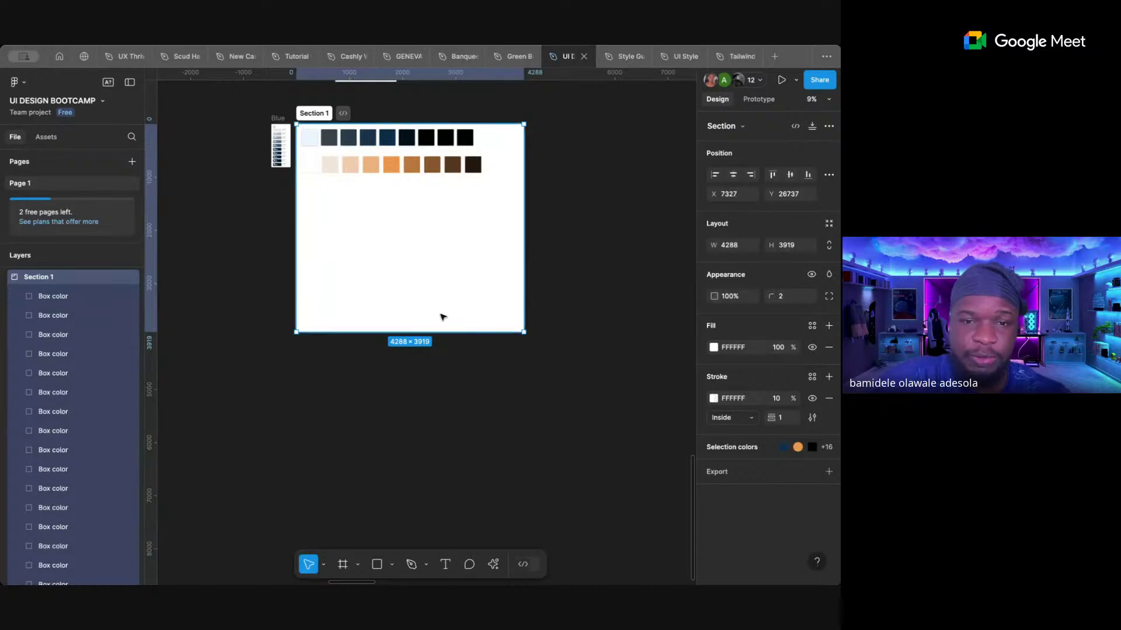
# - Pull Section 1's bottom and right edges in so it fits the swatches at 3734 × 1159
pyautogui.moveTo(440, 332); pyautogui.dragTo(441, 186)
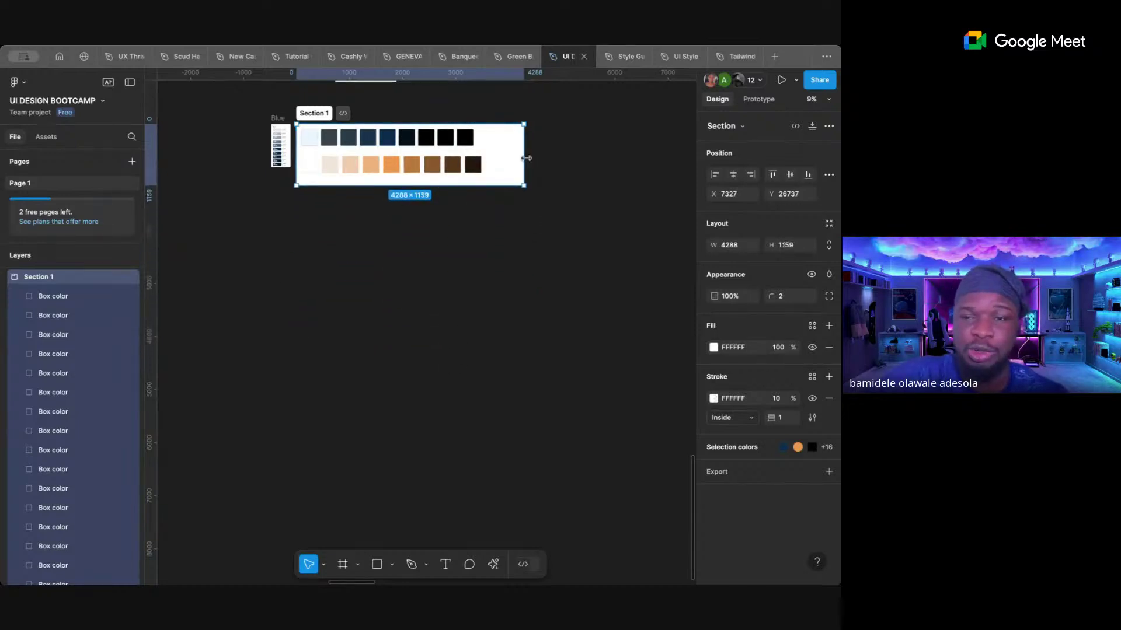
pyautogui.moveTo(523, 157); pyautogui.dragTo(494, 158)
pyautogui.click(526, 251)
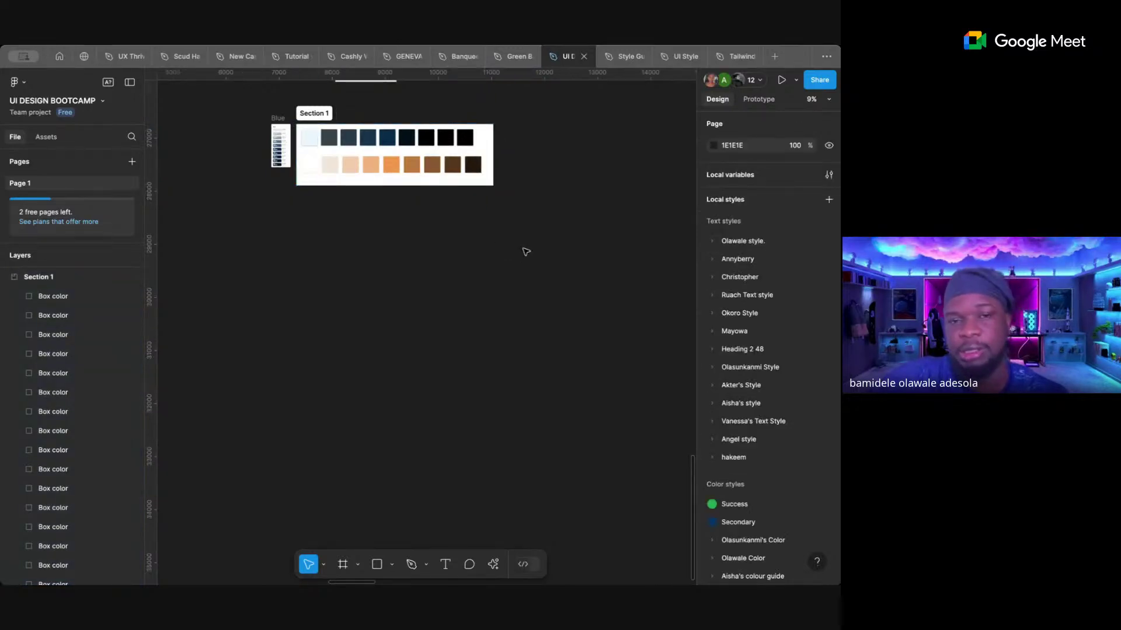
pyautogui.scroll(15, 503, 263)
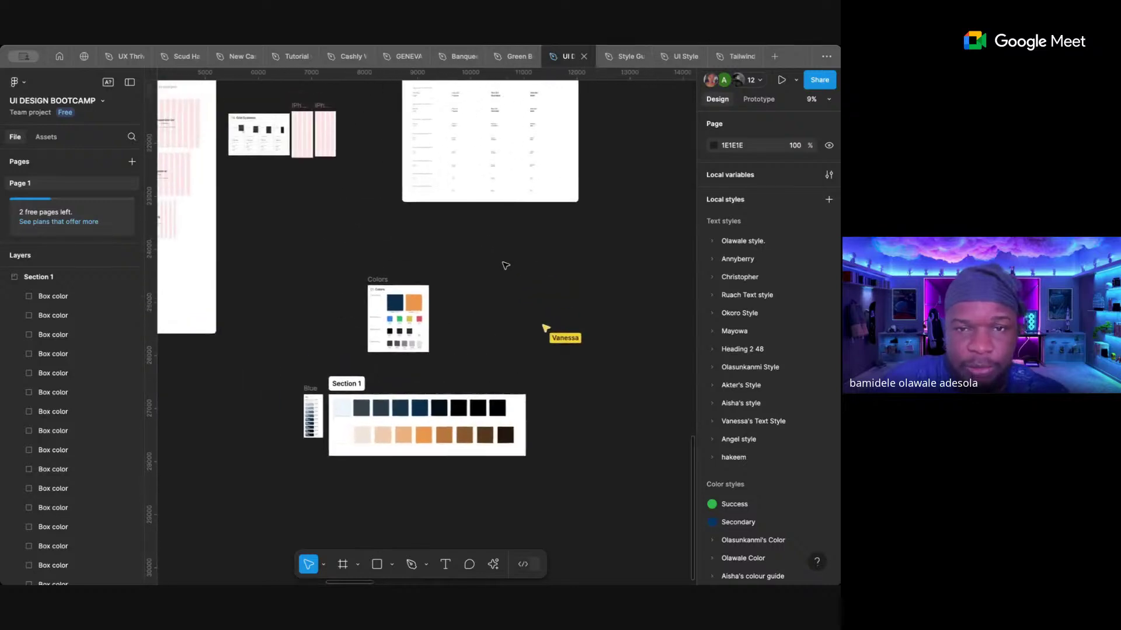
pyautogui.scroll(5, 505, 266)
pyautogui.scroll(-8, 505, 265)
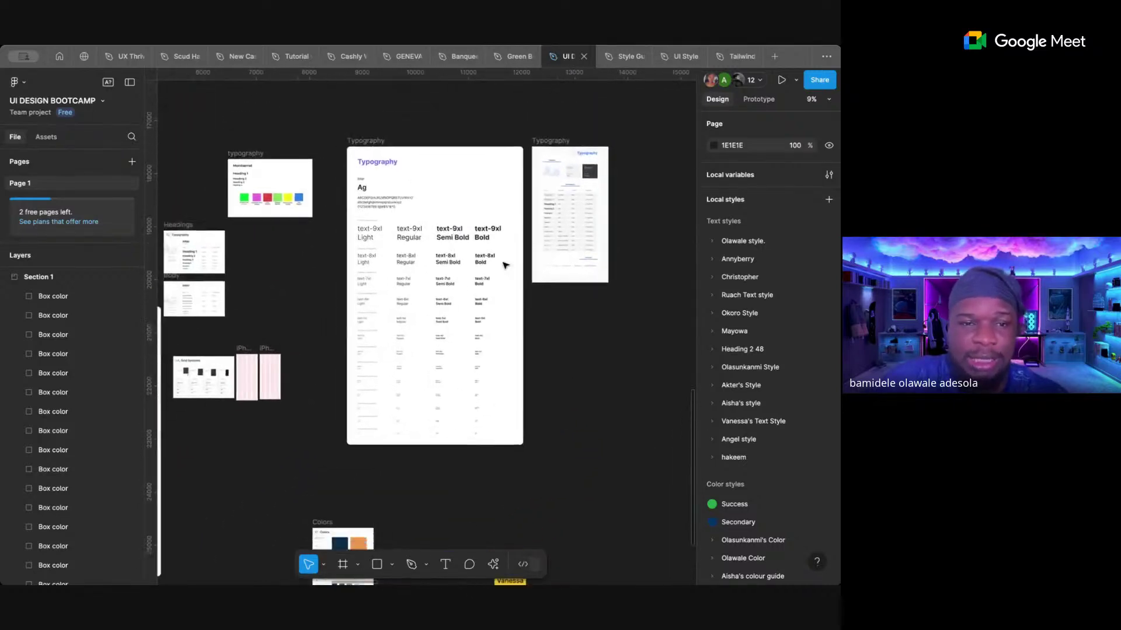
pyautogui.scroll(-5, 505, 266)
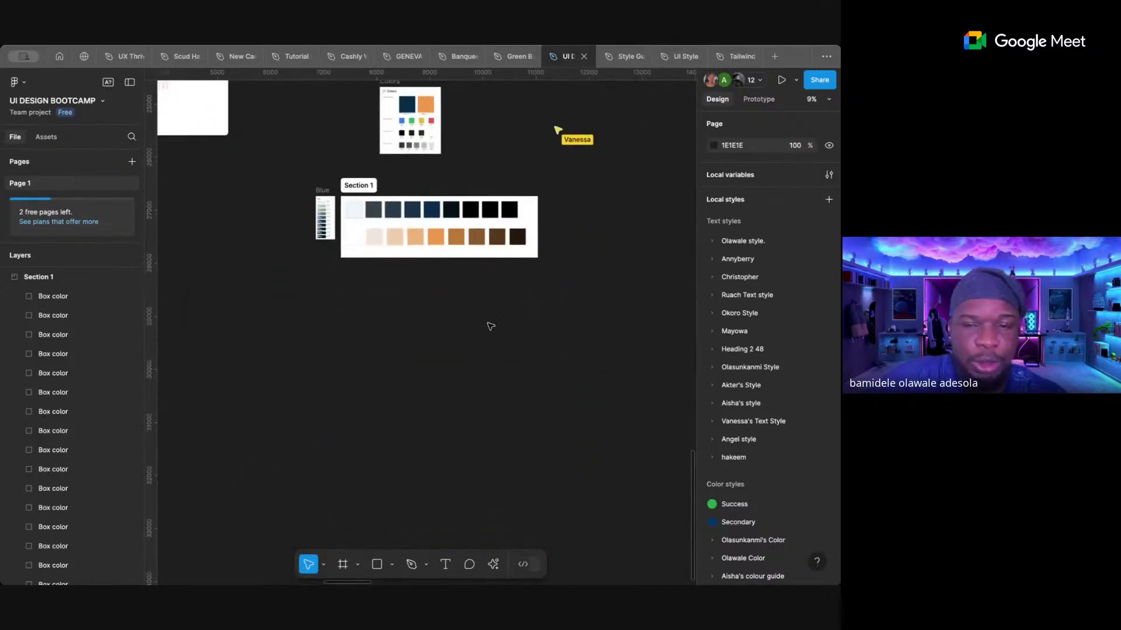
# - Add a 'Buttons' text layer on the canvas below the colour palette
pyautogui.click(445, 564)
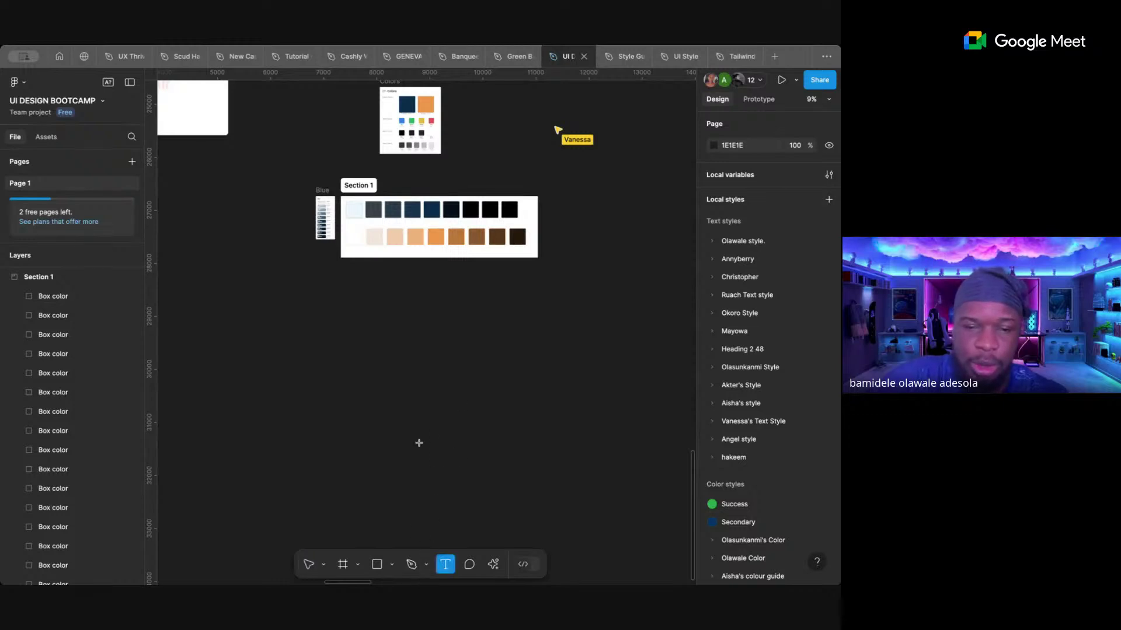
pyautogui.click(416, 381)
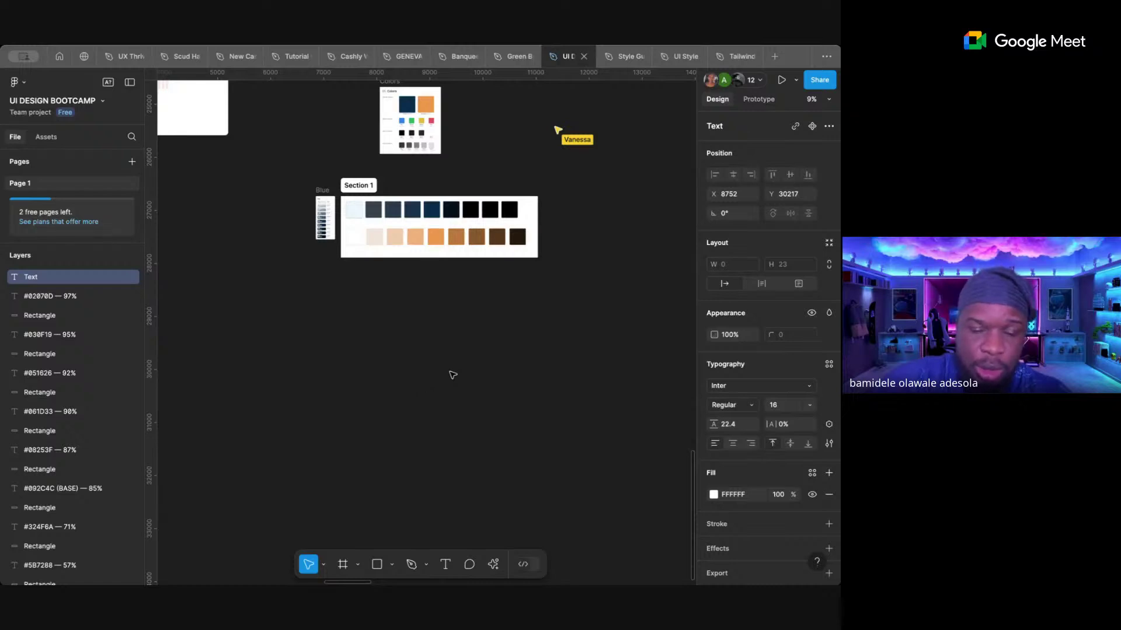
pyautogui.write('Buttons')
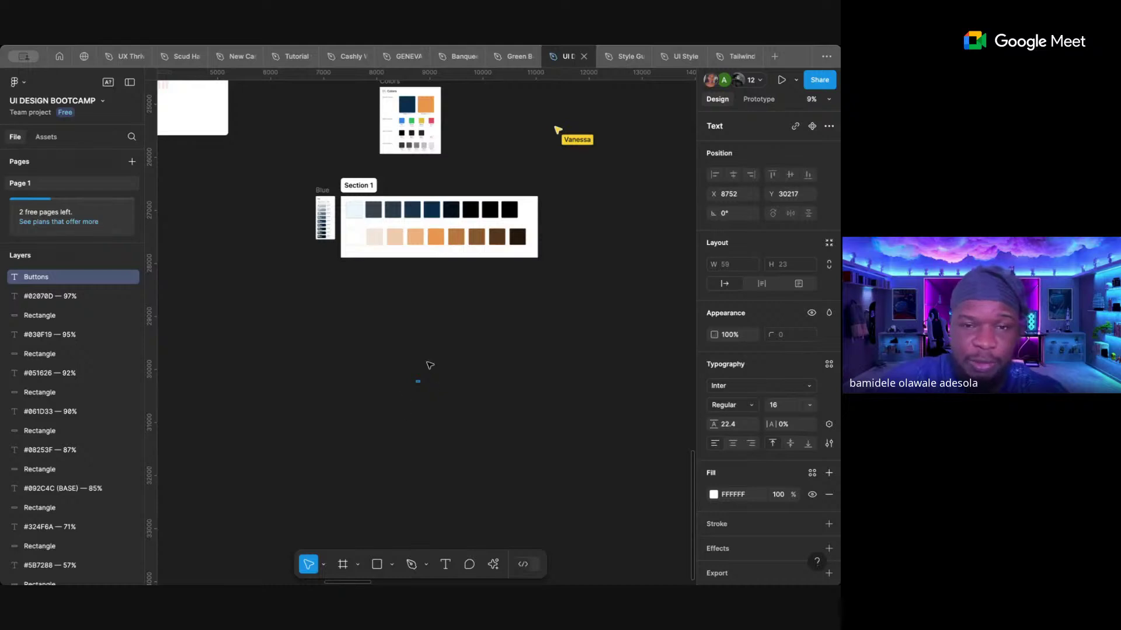
pyautogui.hotkey('shift', '2')
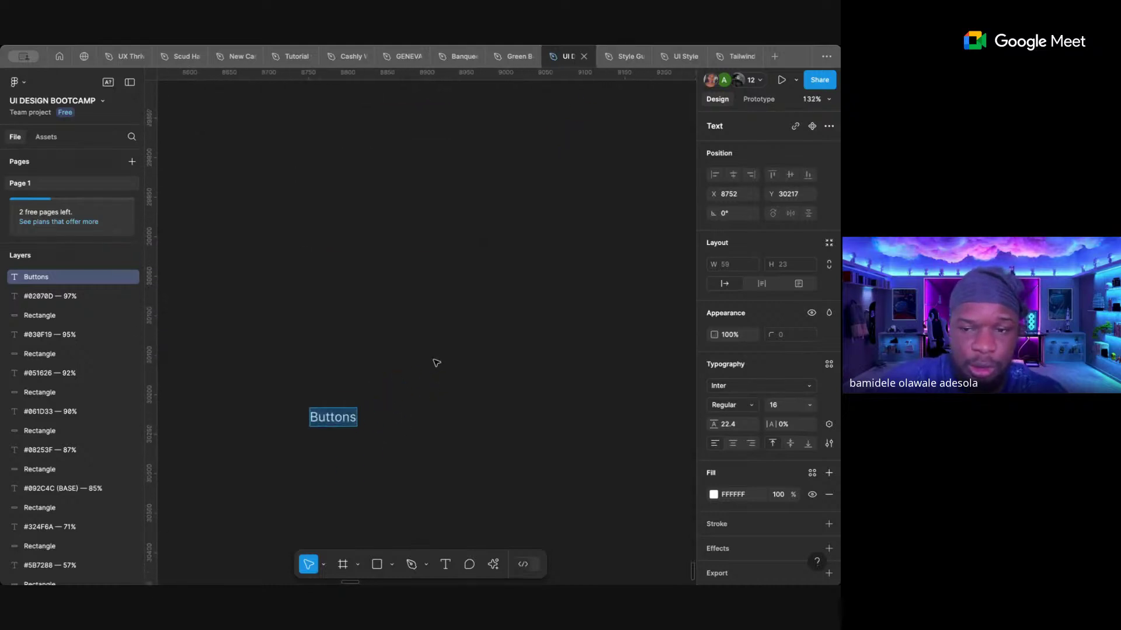
pyautogui.scroll(3, 436, 363)
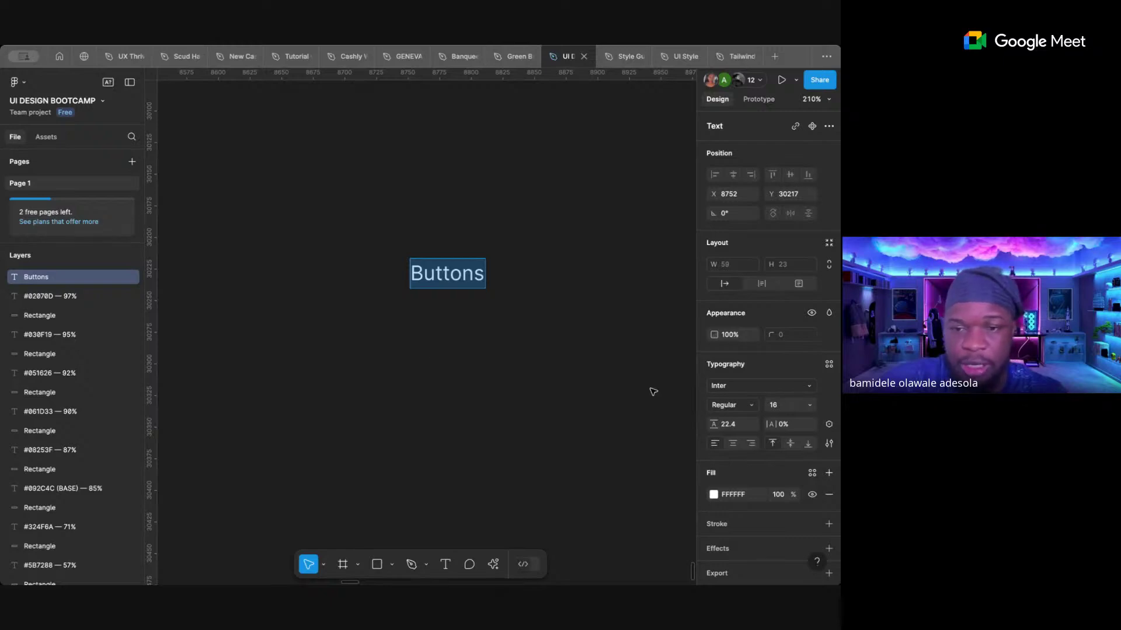
# - Set the Buttons text to font size 36
pyautogui.click(806, 405)
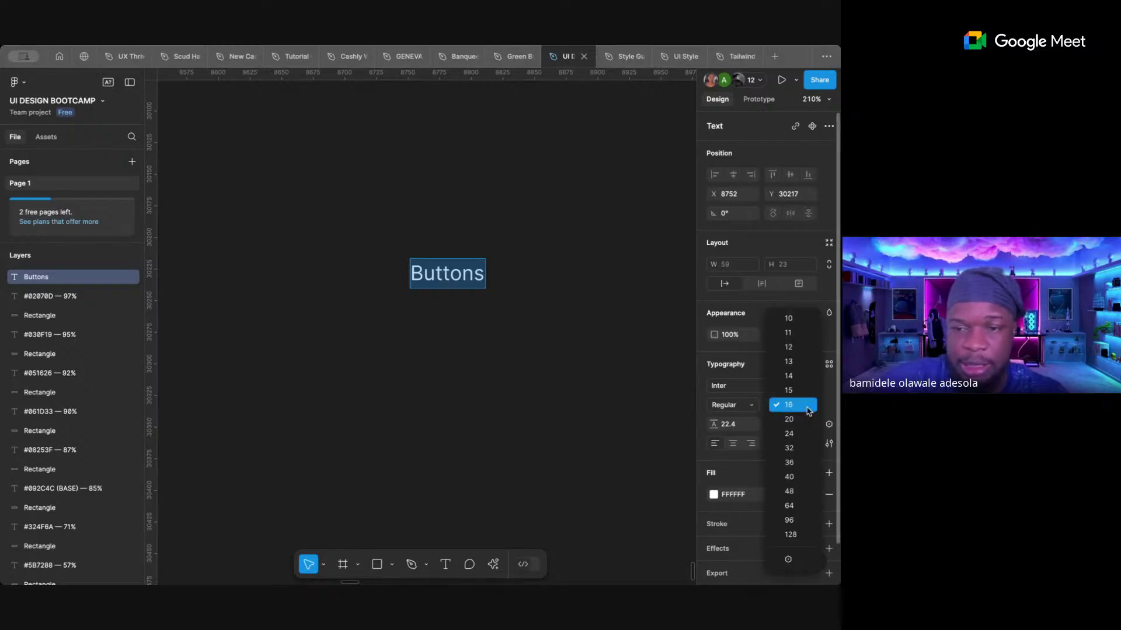
pyautogui.click(791, 461)
pyautogui.scroll(-2, 570, 357)
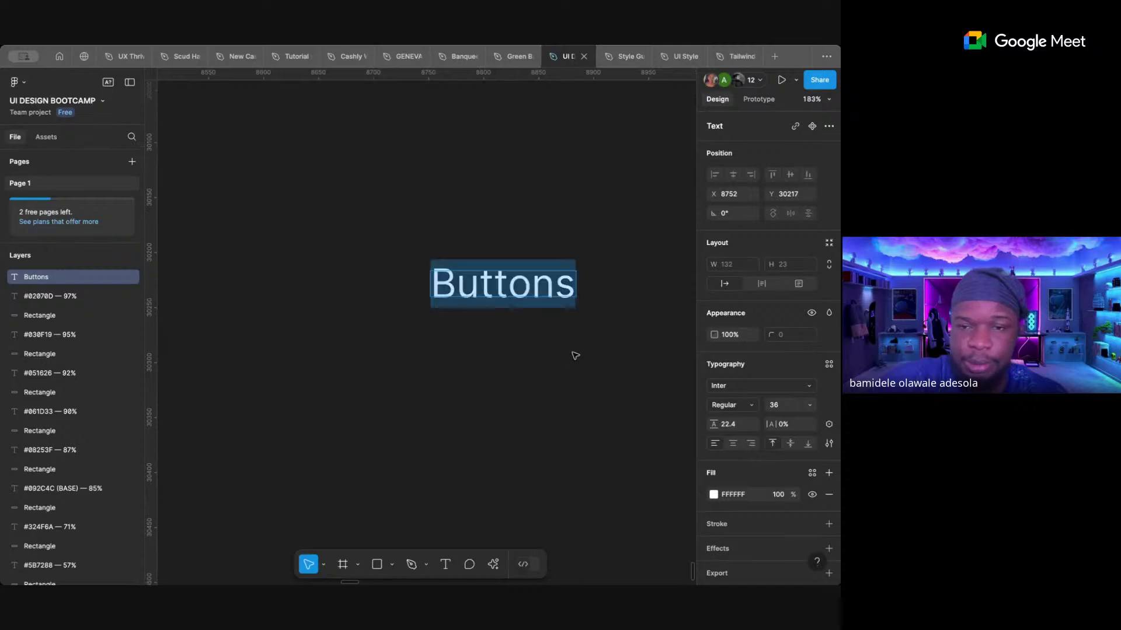
pyautogui.scroll(-10, 515, 330)
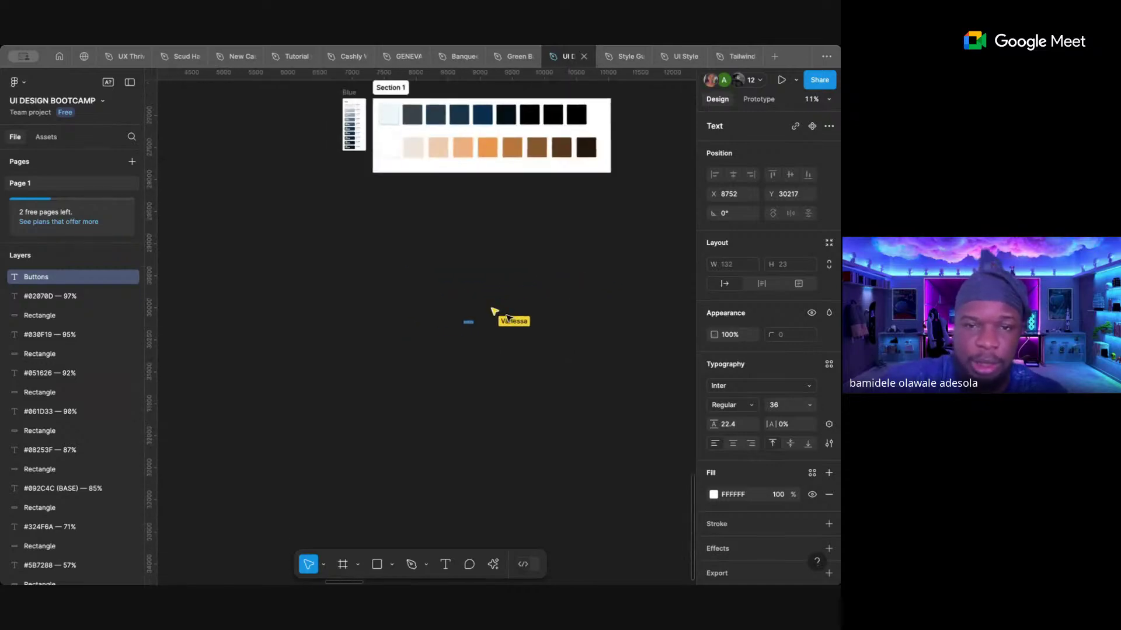
pyautogui.scroll(-5, 507, 317)
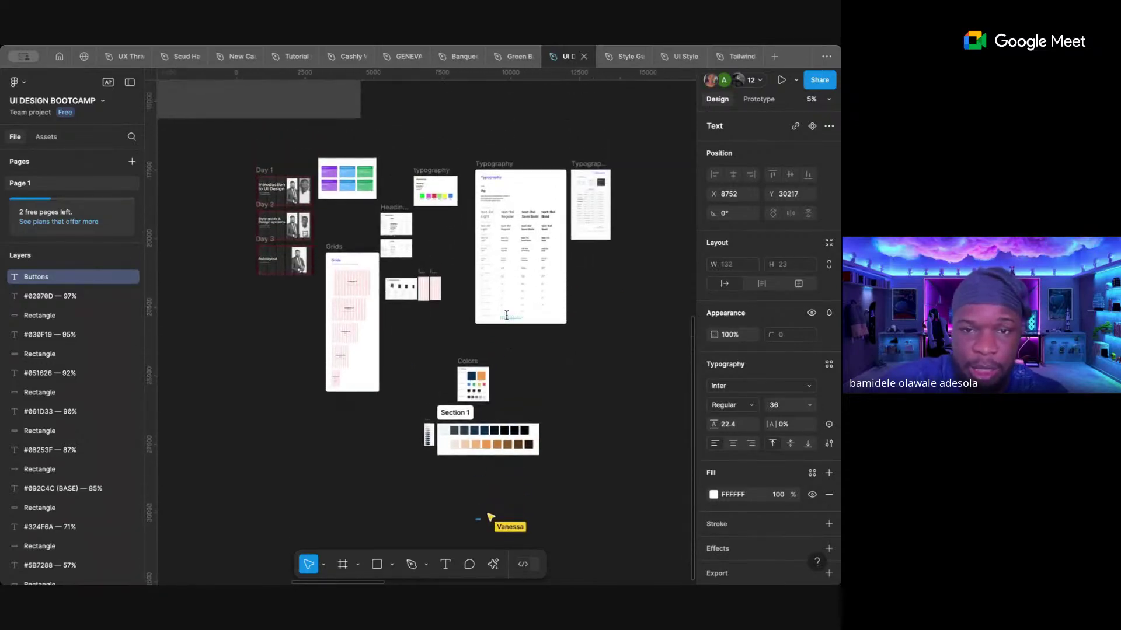
pyautogui.scroll(-4, 380, 240)
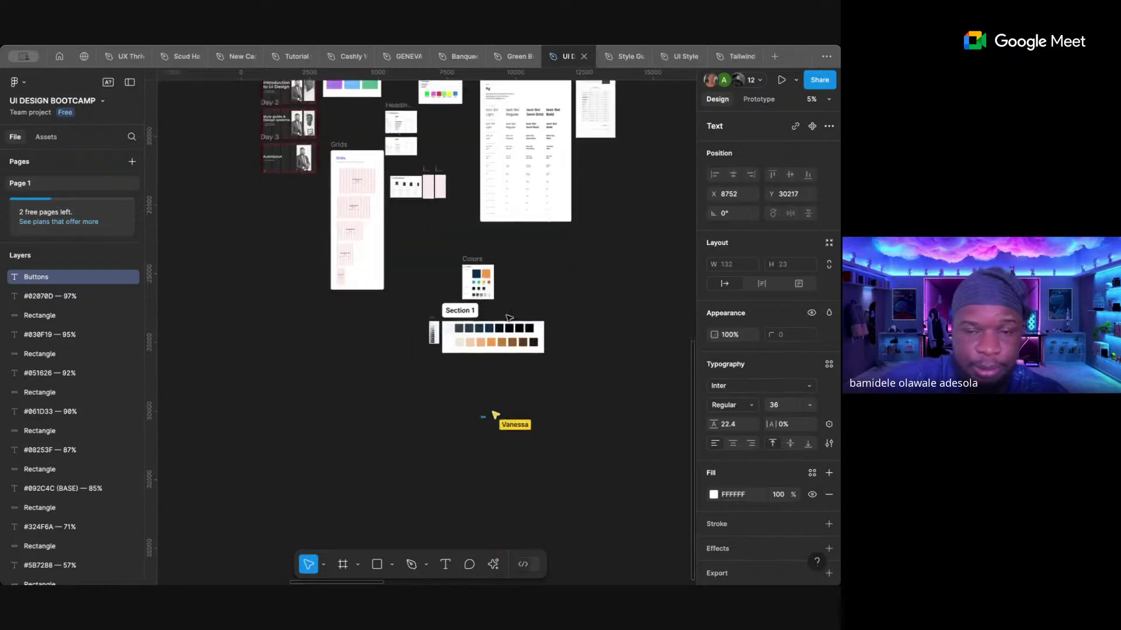
pyautogui.scroll(10, 473, 394)
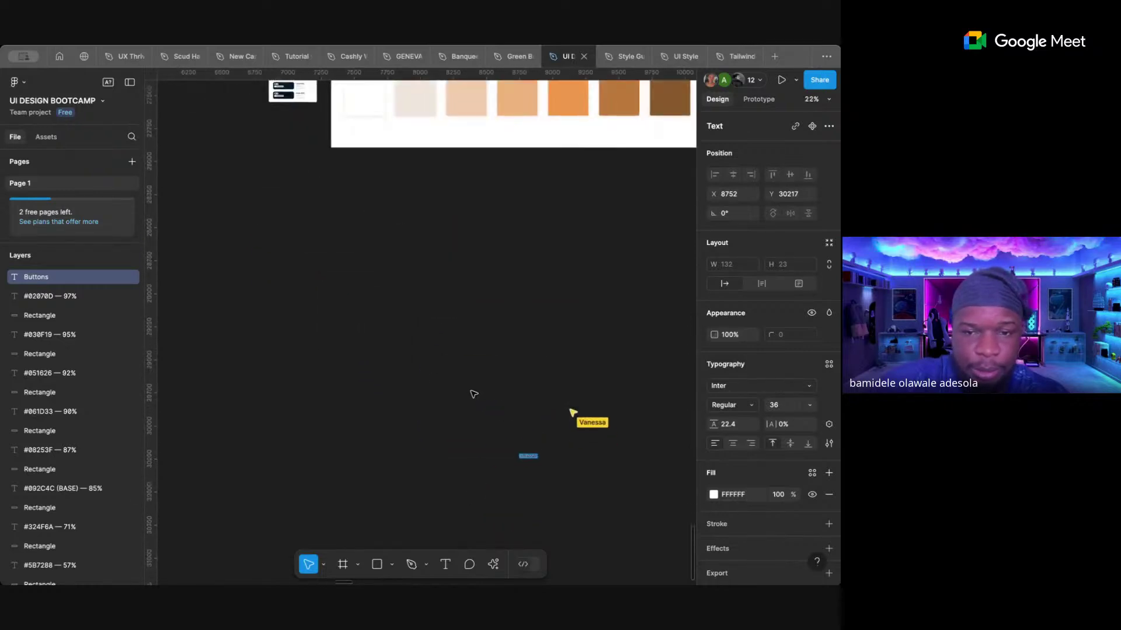
# - Finish editing the Buttons text and reselect the layer
pyautogui.doubleClick(451, 283)
pyautogui.hscroll(1, 452, 283)
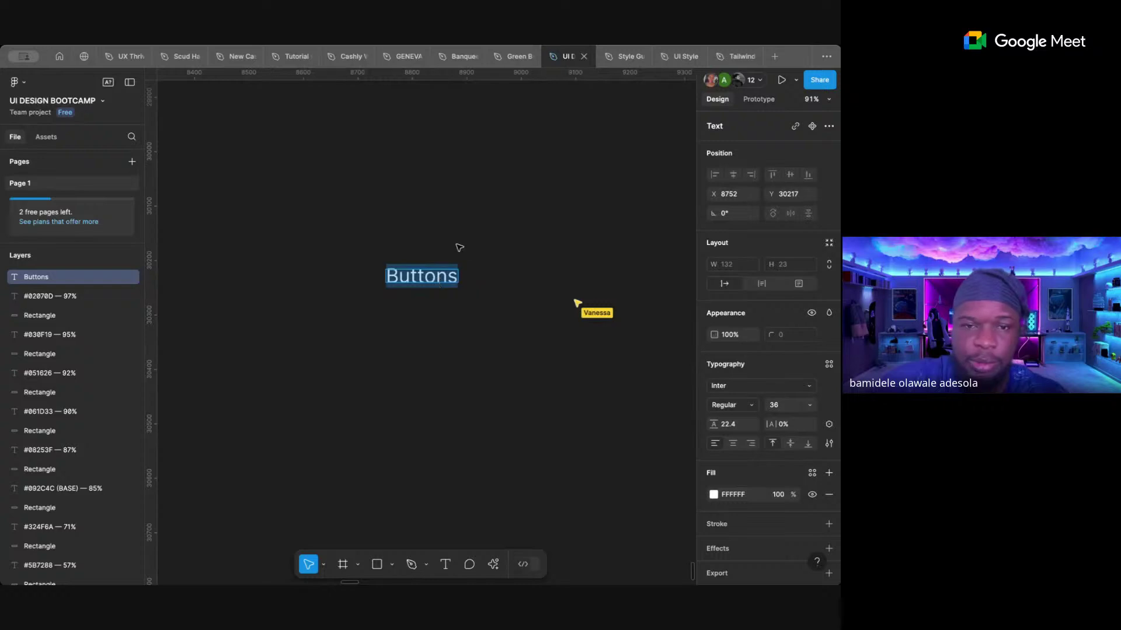
pyautogui.press('Escape')
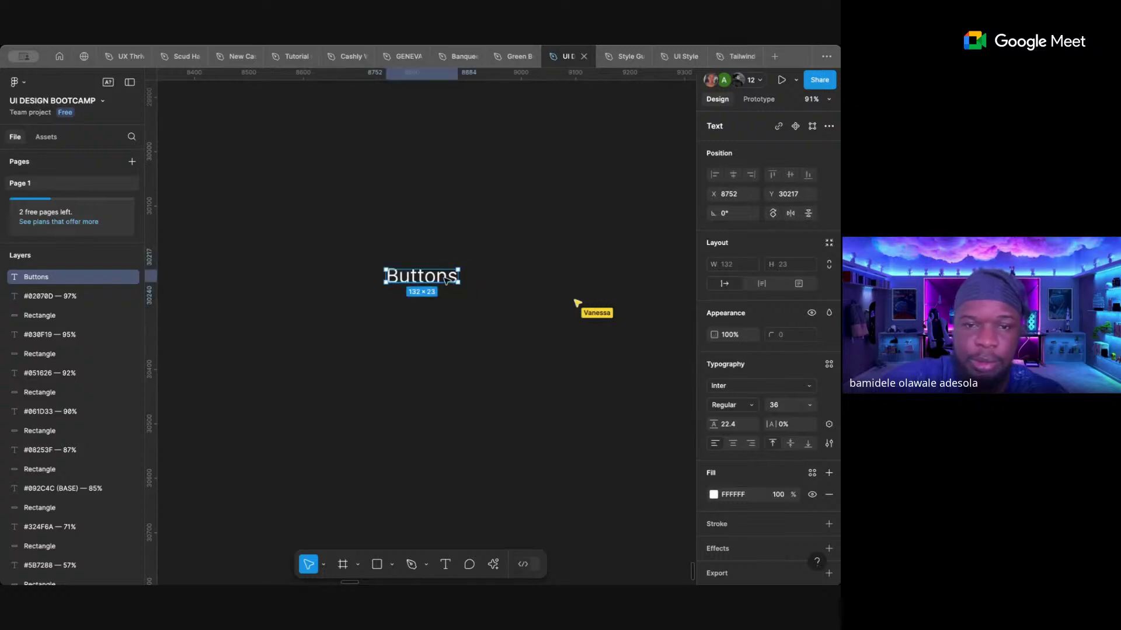
pyautogui.scroll(3, 445, 281)
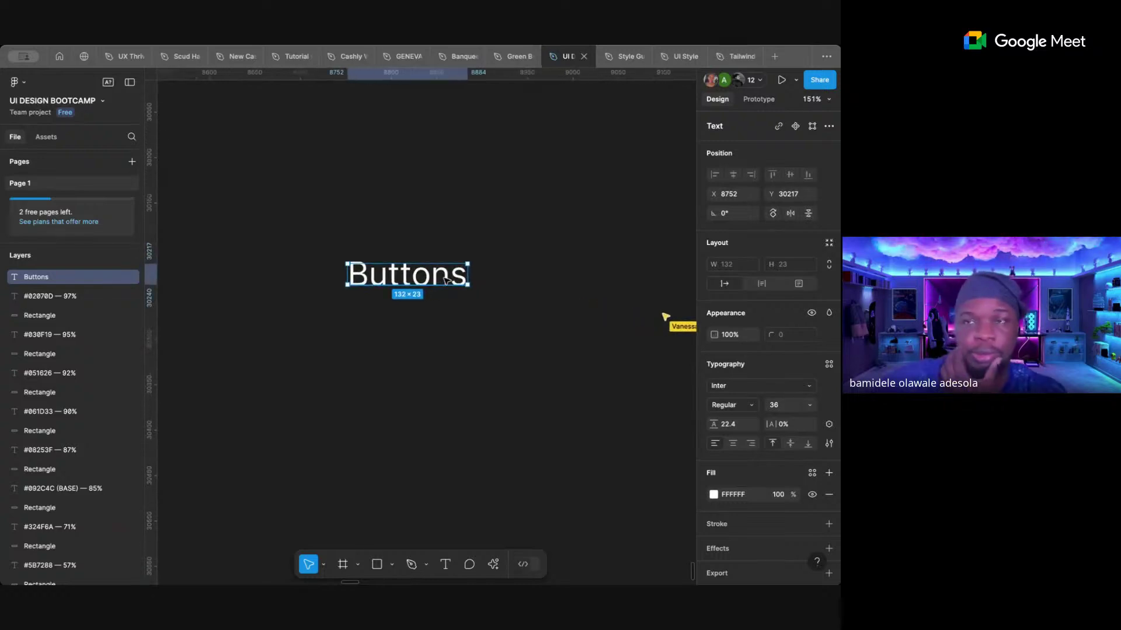
pyautogui.click(474, 232)
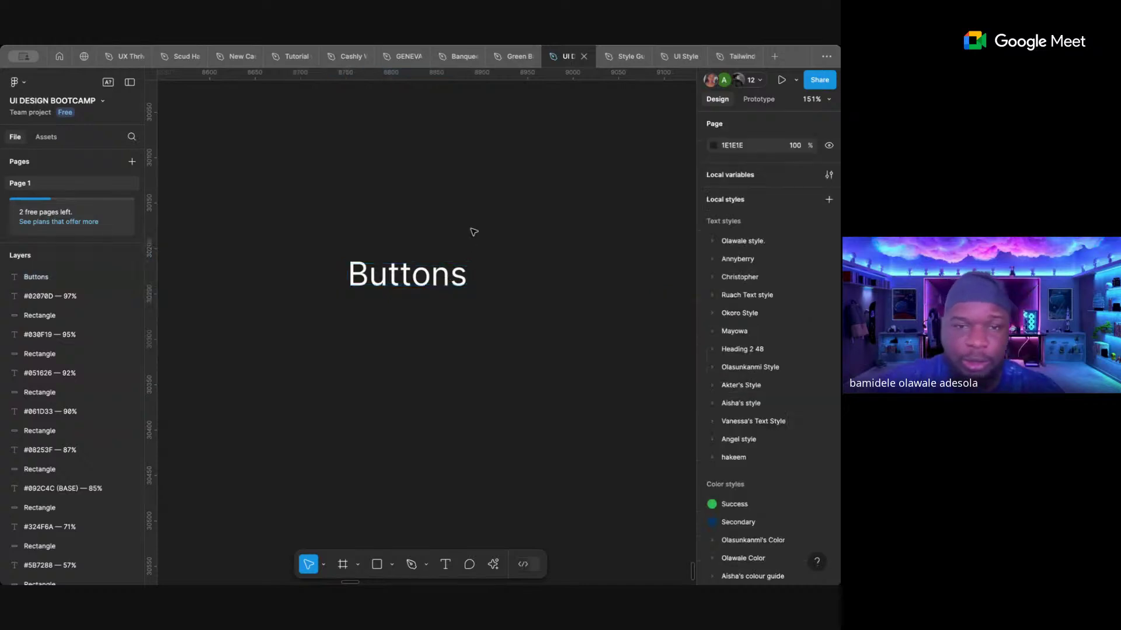
pyautogui.click(424, 286)
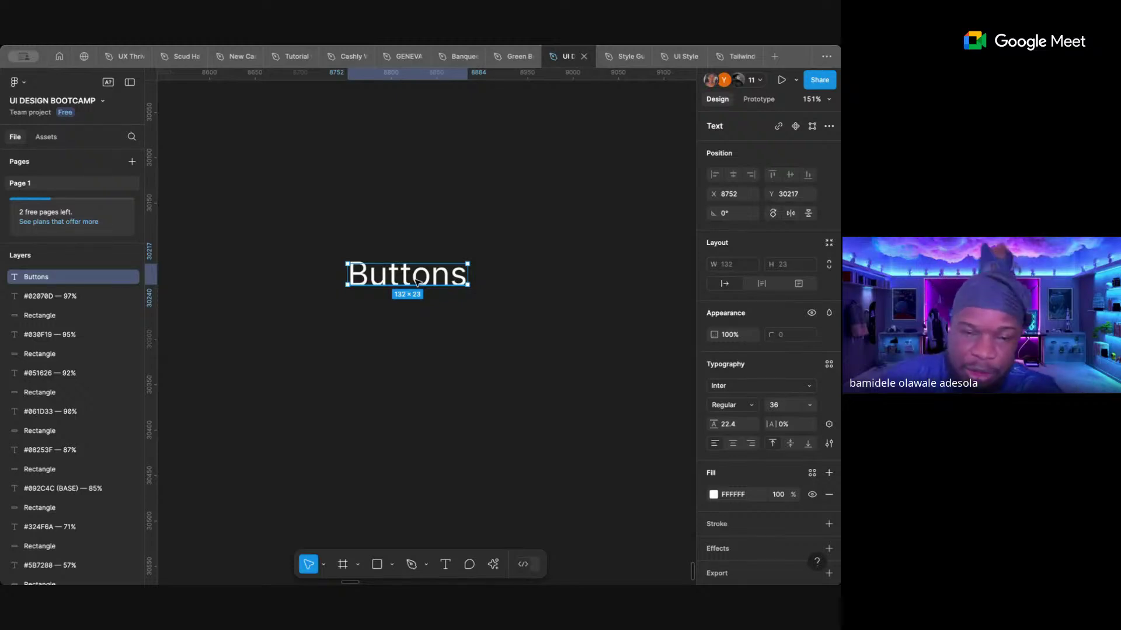
# - Add auto layout to the Buttons text, giving a 152 × 43 hug frame with 10 padding
pyautogui.rightClick(418, 282)
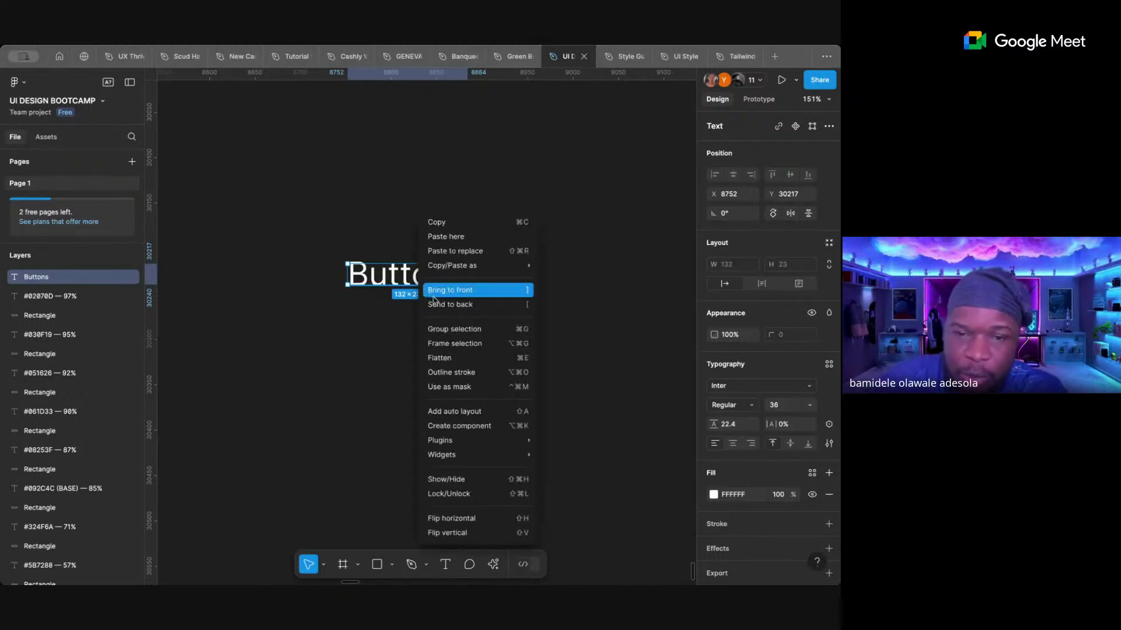
pyautogui.click(476, 411)
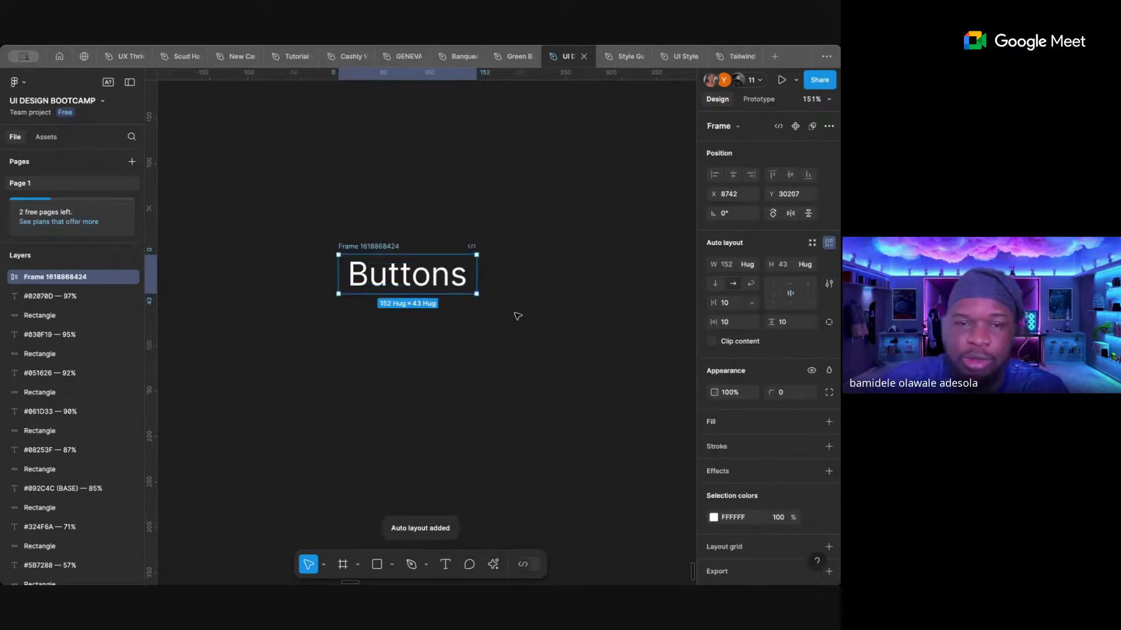
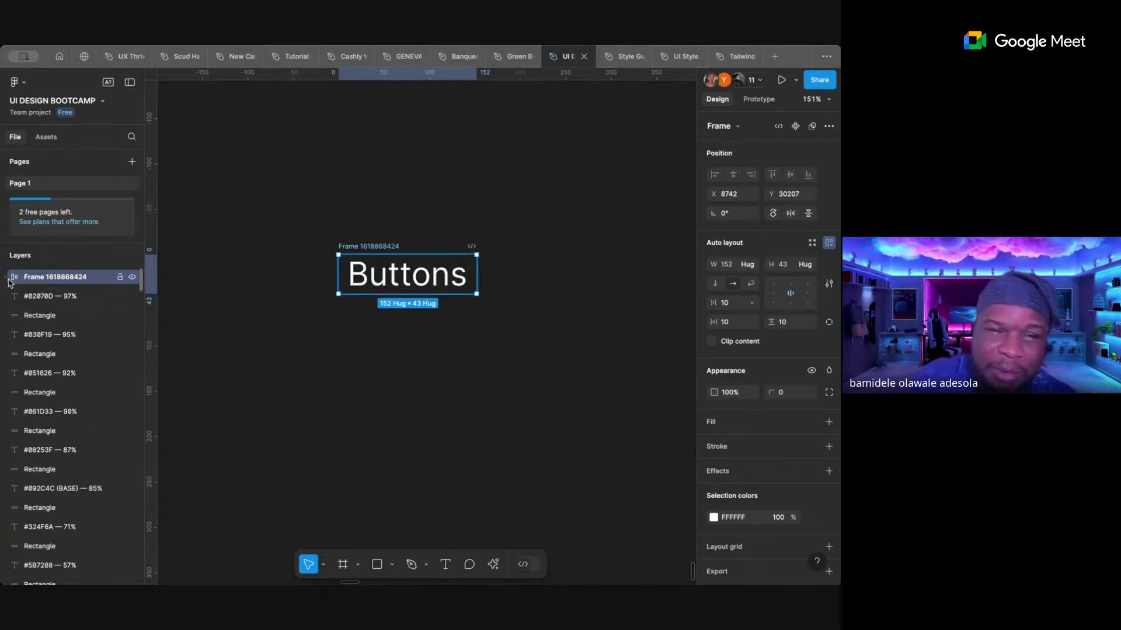
# - Rewrap the Buttons text in a fresh auto-layout frame and rename it Button plus the designer's name
pyautogui.hotkey('ctrl', 'shift', 'g')
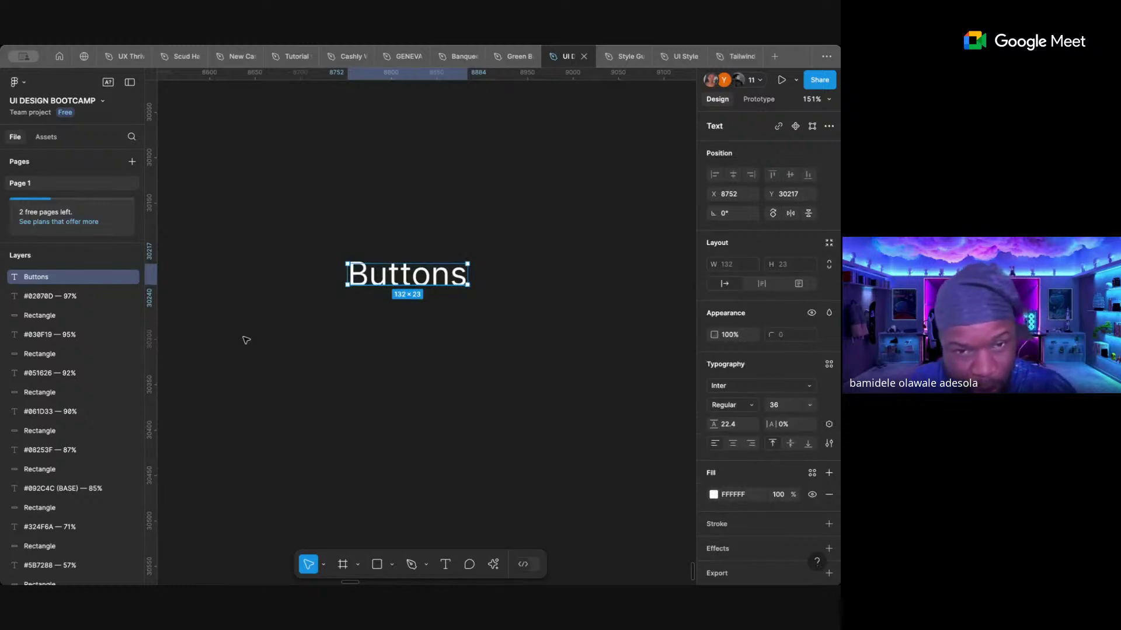
pyautogui.hotkey('shift', 'a')
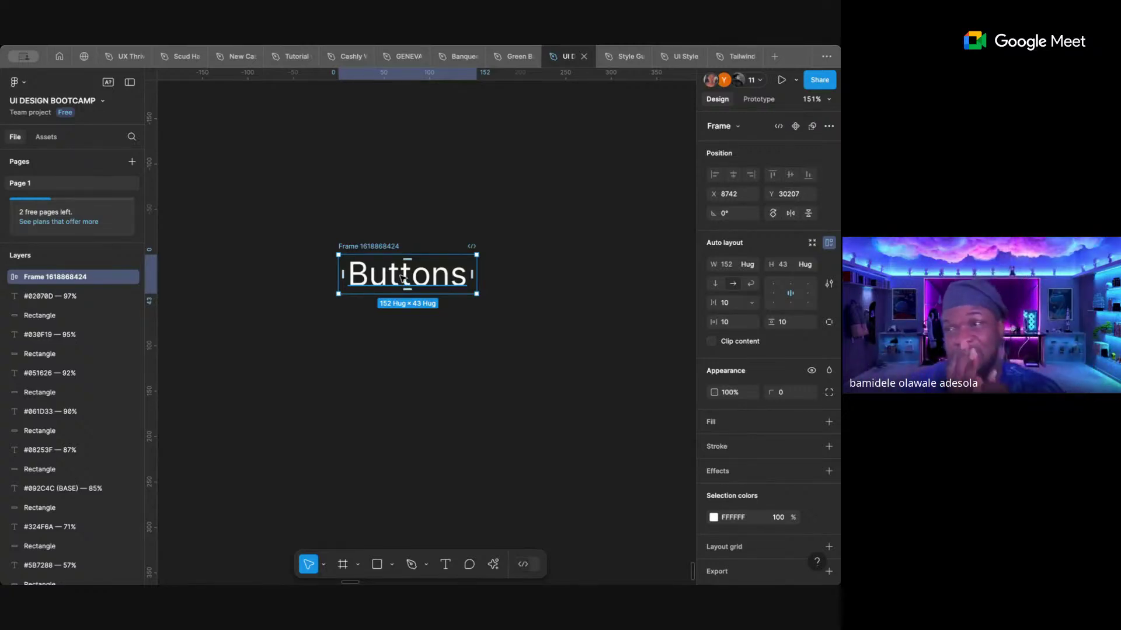
pyautogui.doubleClick(371, 246)
pyautogui.write('B')
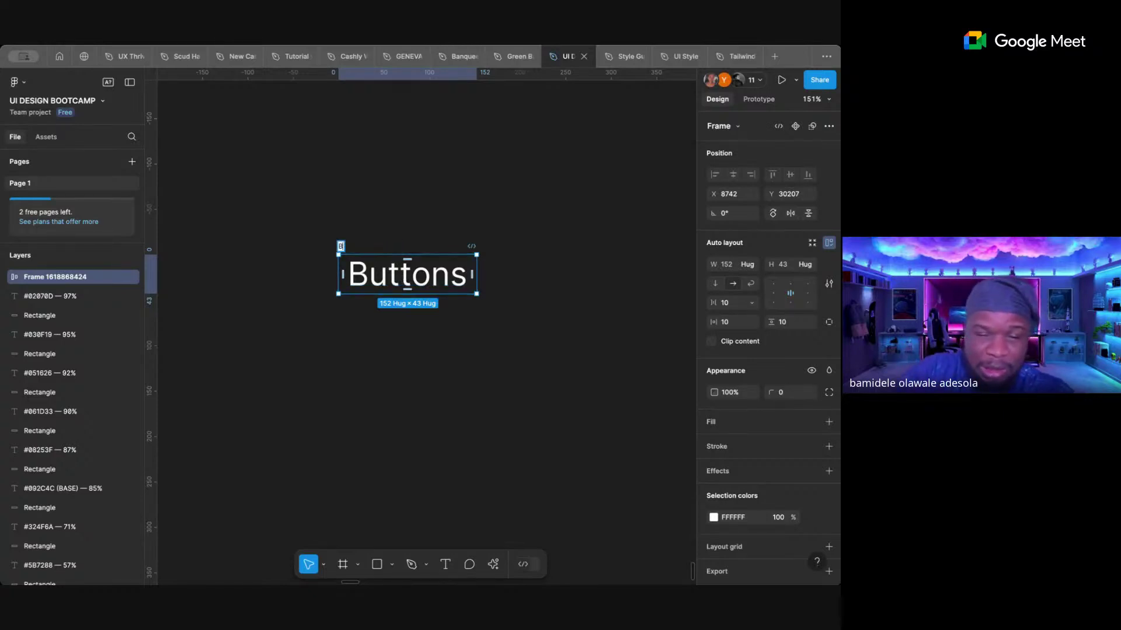
pyautogui.write('utton')
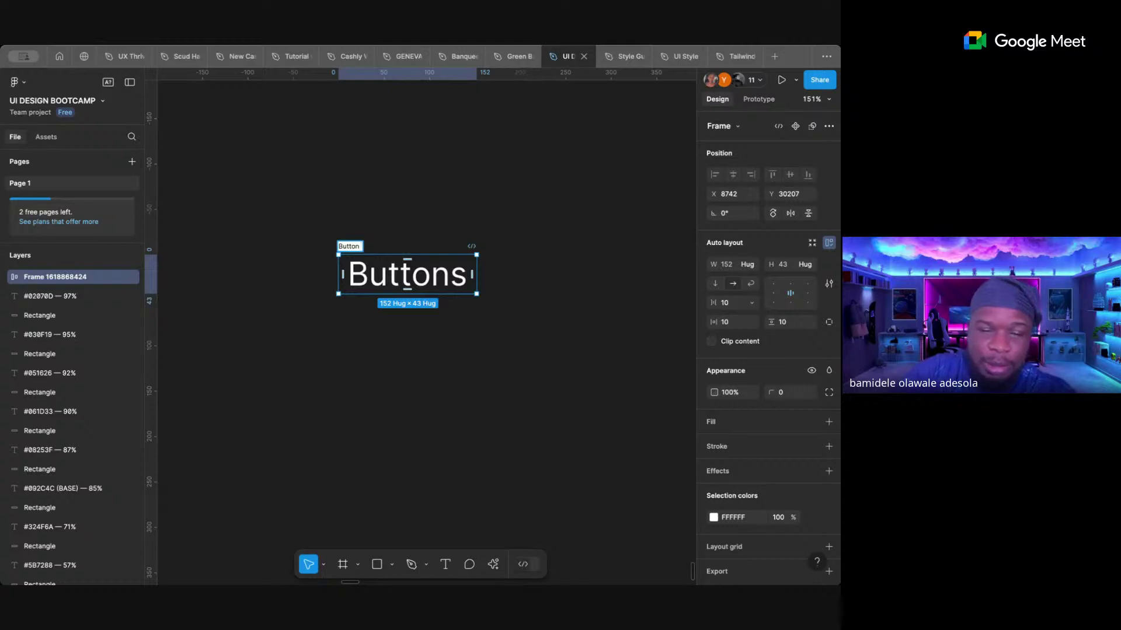
pyautogui.write(' Olawa')
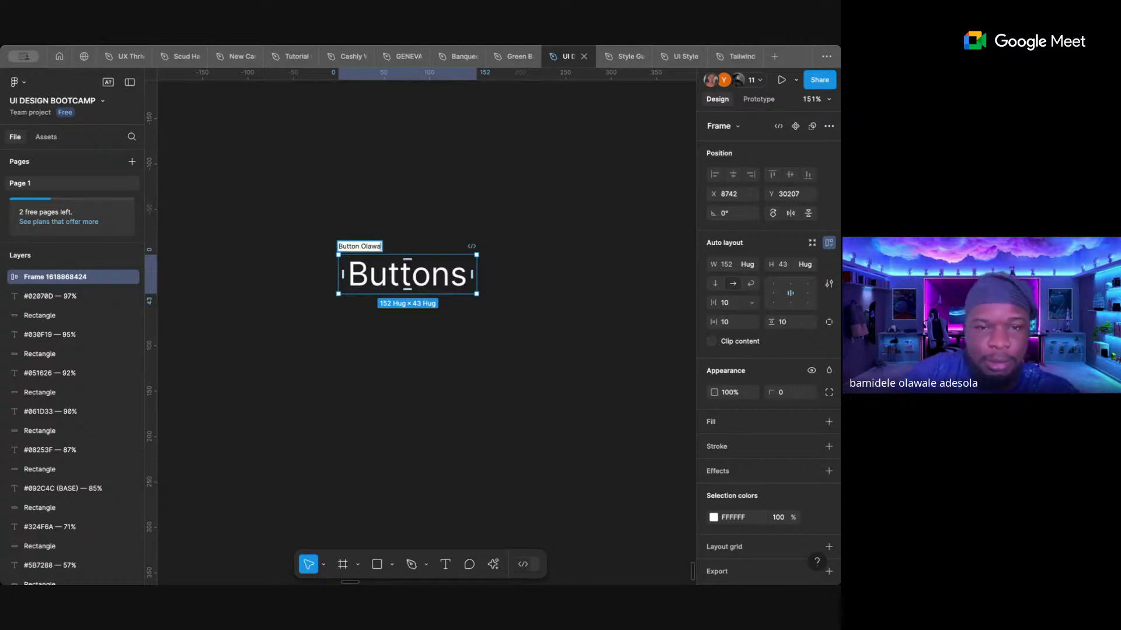
pyautogui.write('le')
pyautogui.click(488, 195)
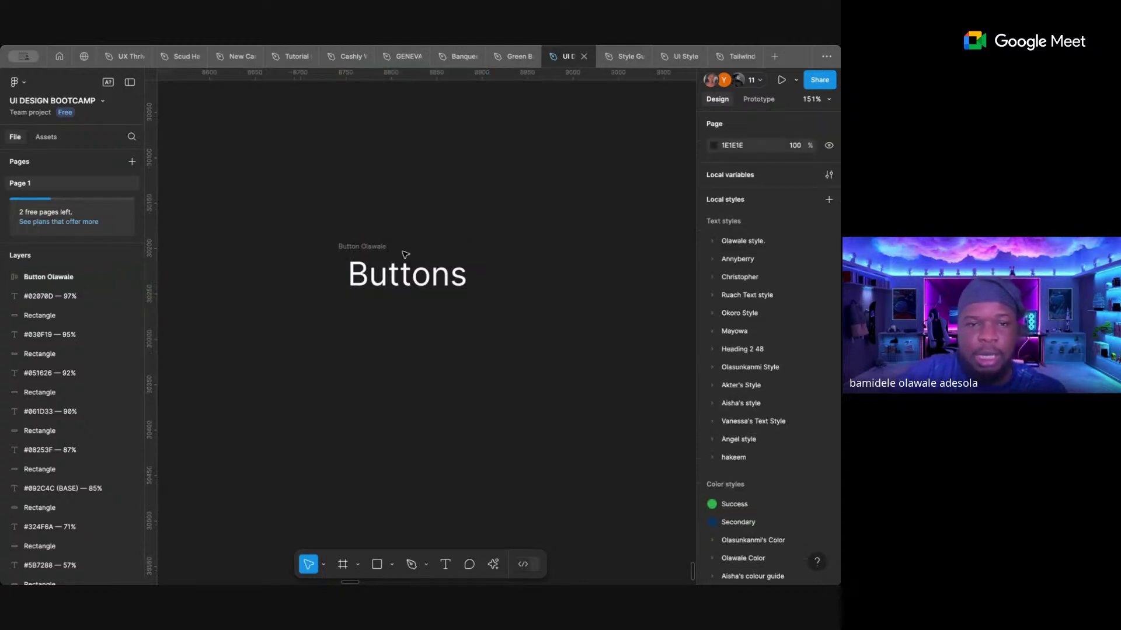
pyautogui.click(383, 255)
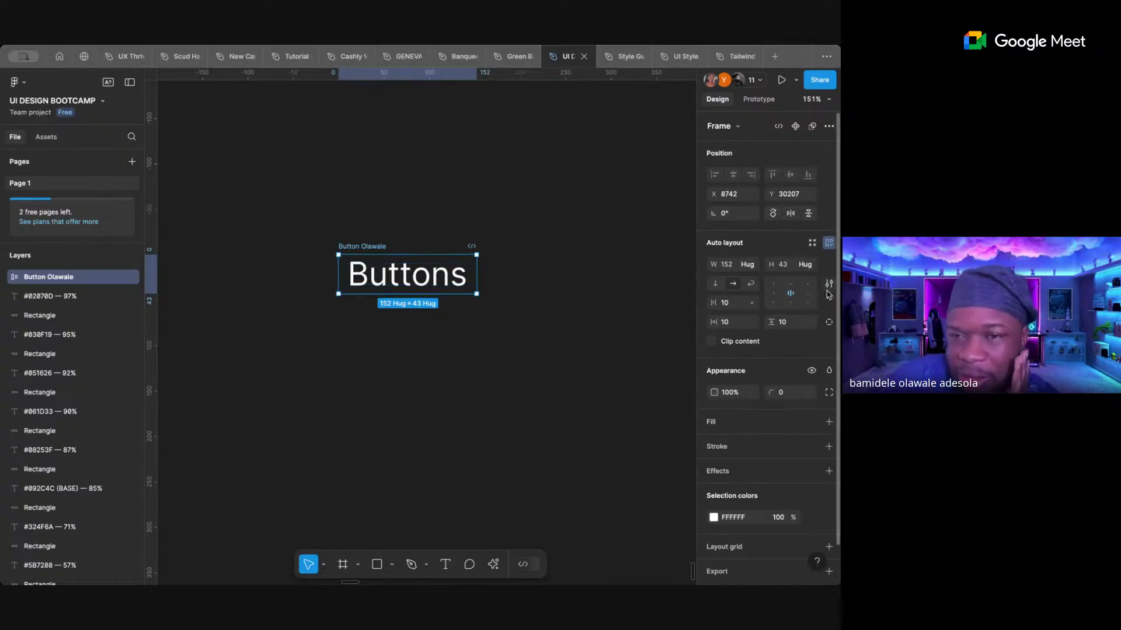
pyautogui.click(754, 267)
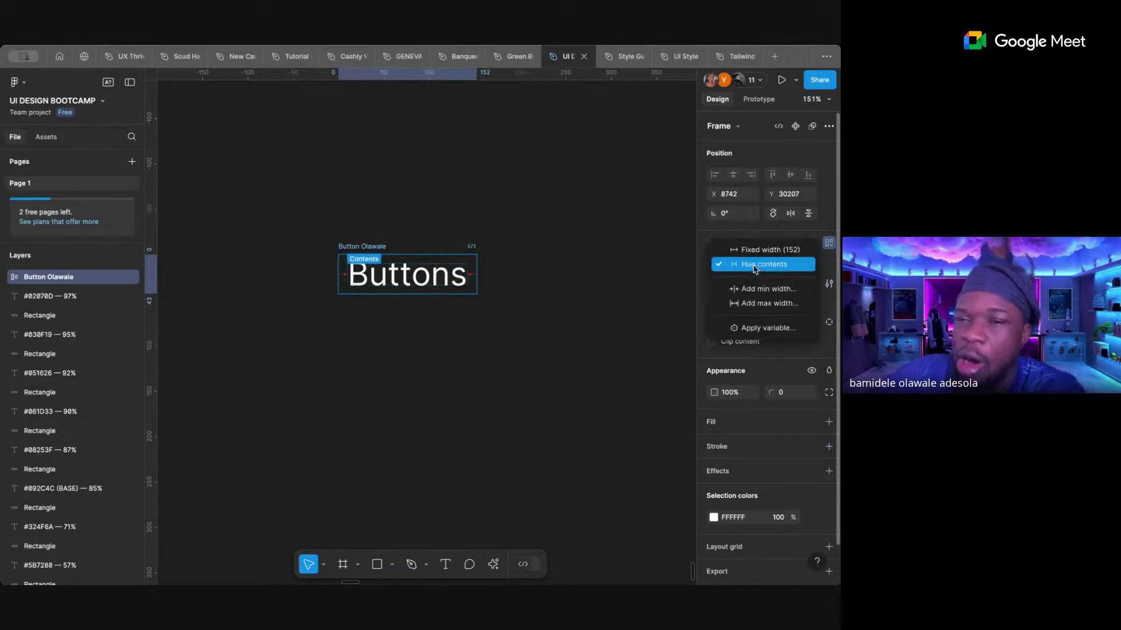
pyautogui.click(755, 265)
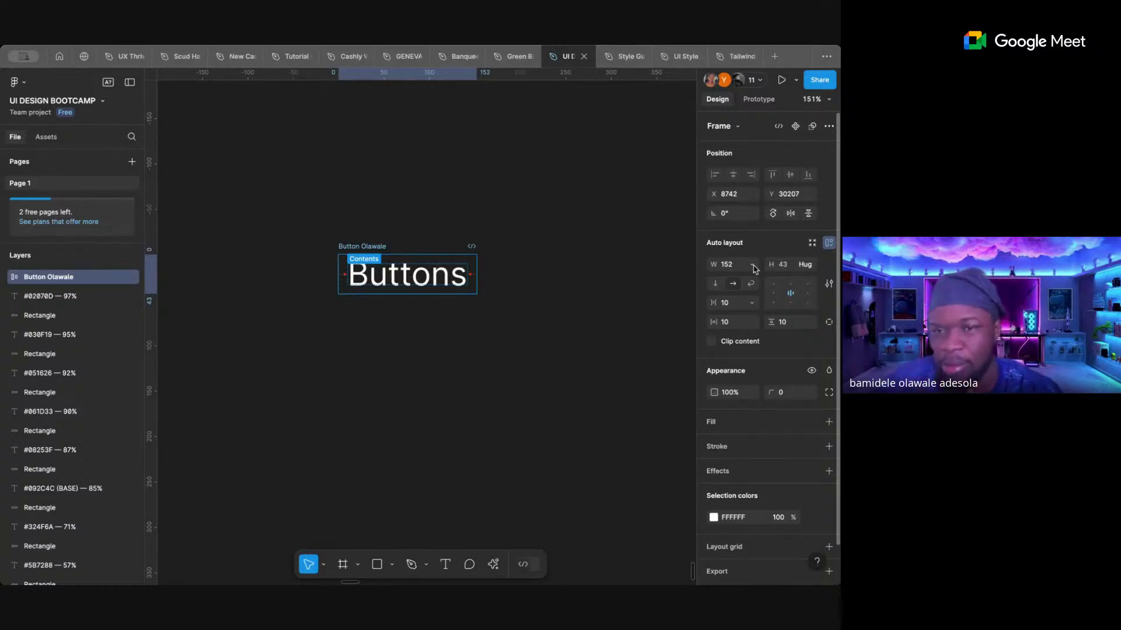
pyautogui.click(810, 266)
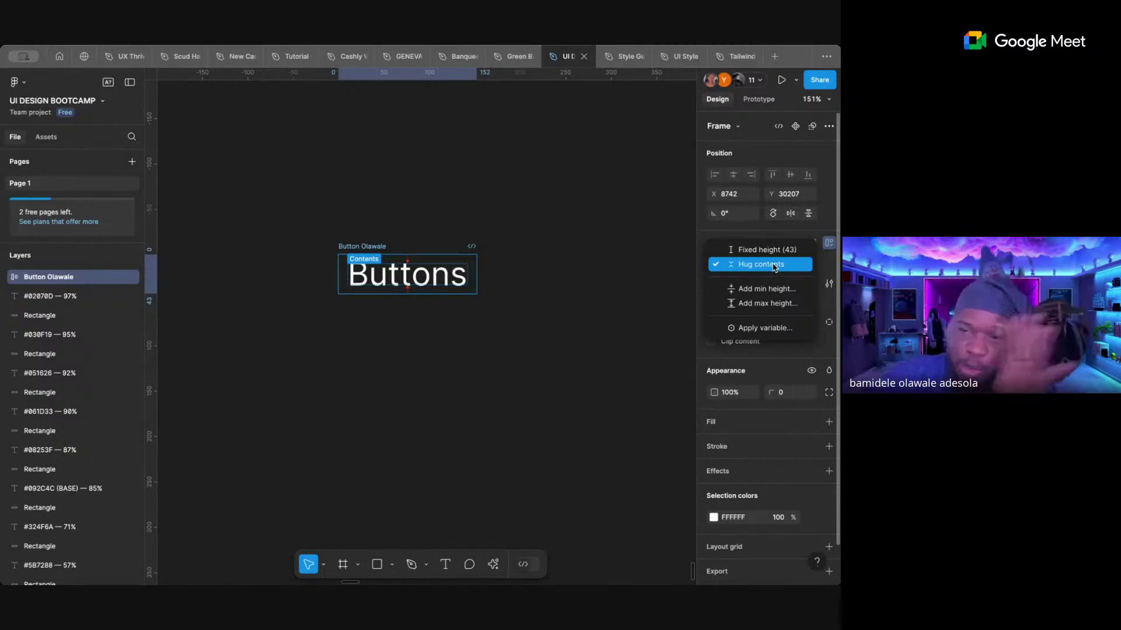
pyautogui.click(698, 277)
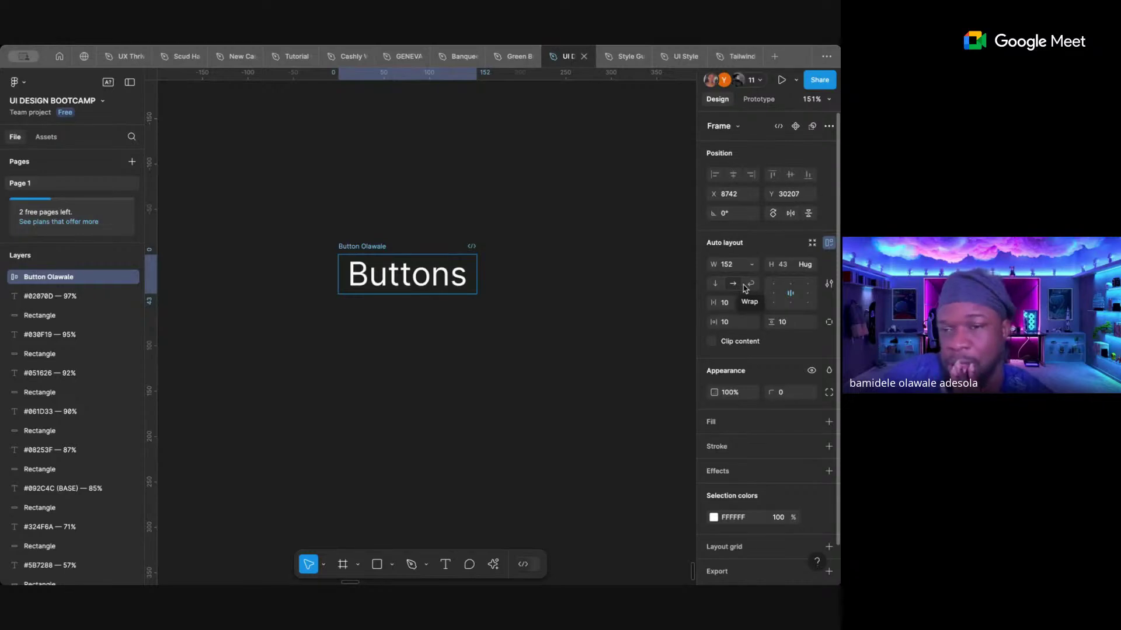
pyautogui.click(774, 285)
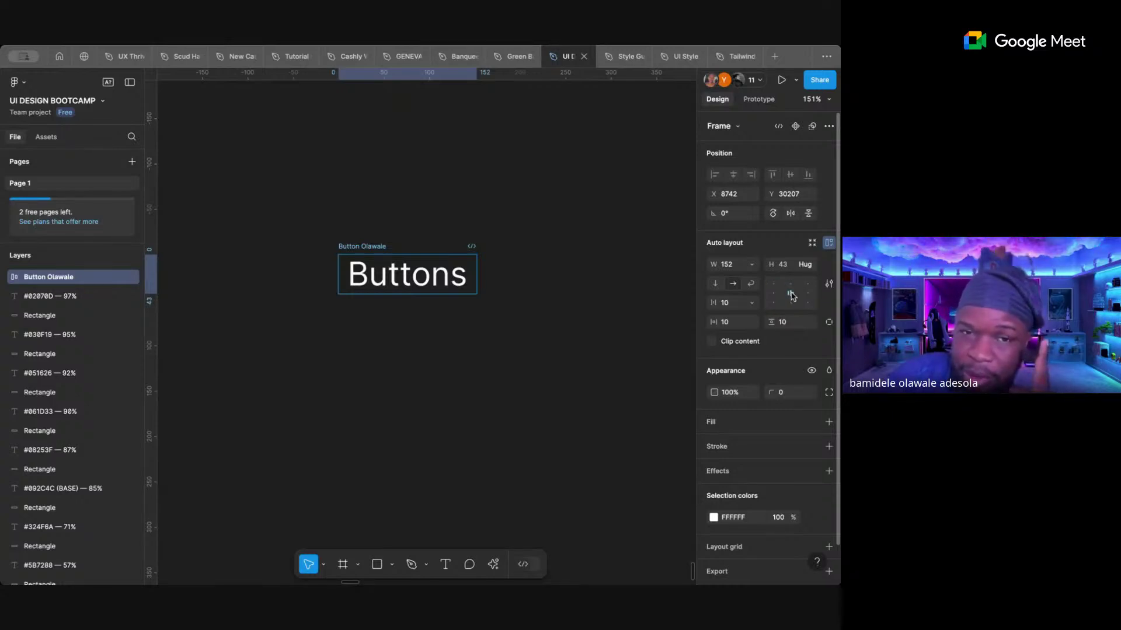
pyautogui.click(791, 286)
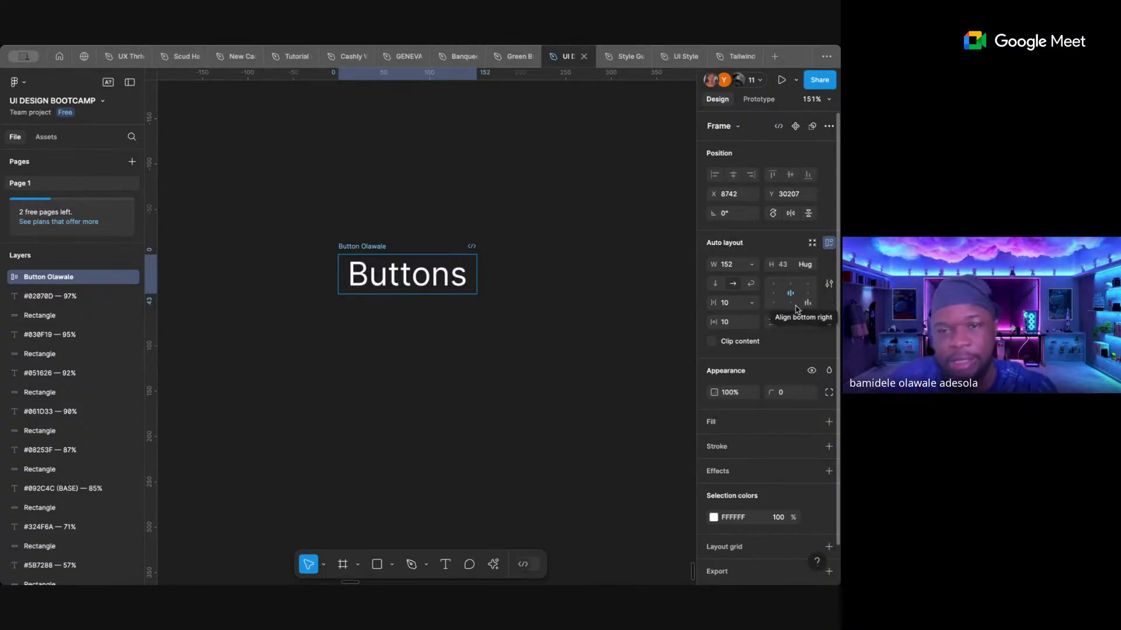
pyautogui.click(751, 307)
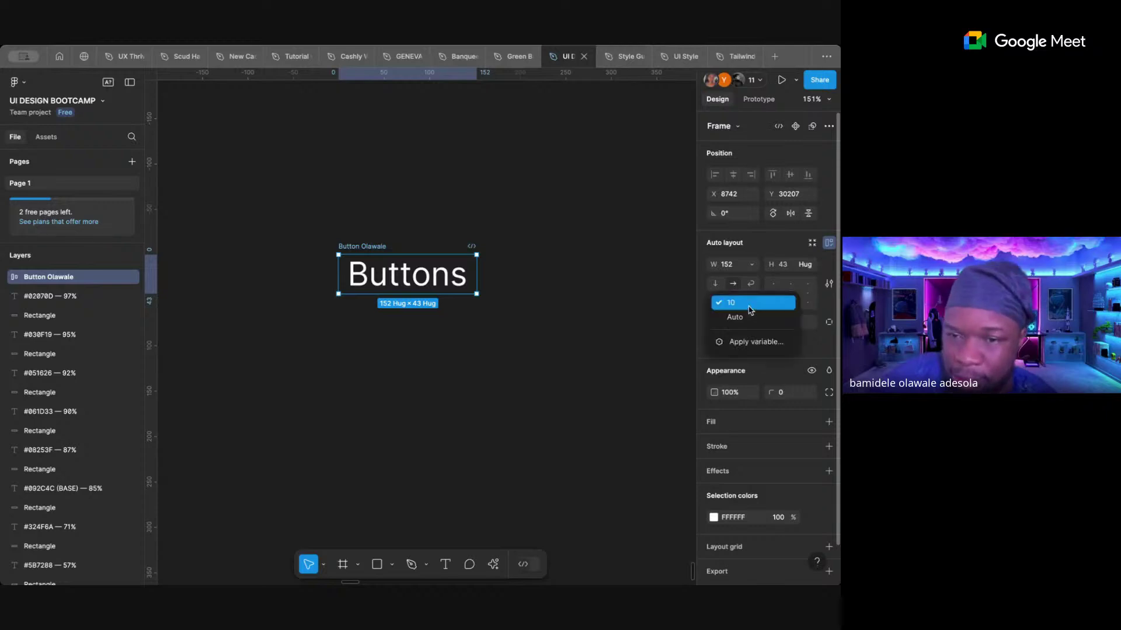
pyautogui.click(750, 309)
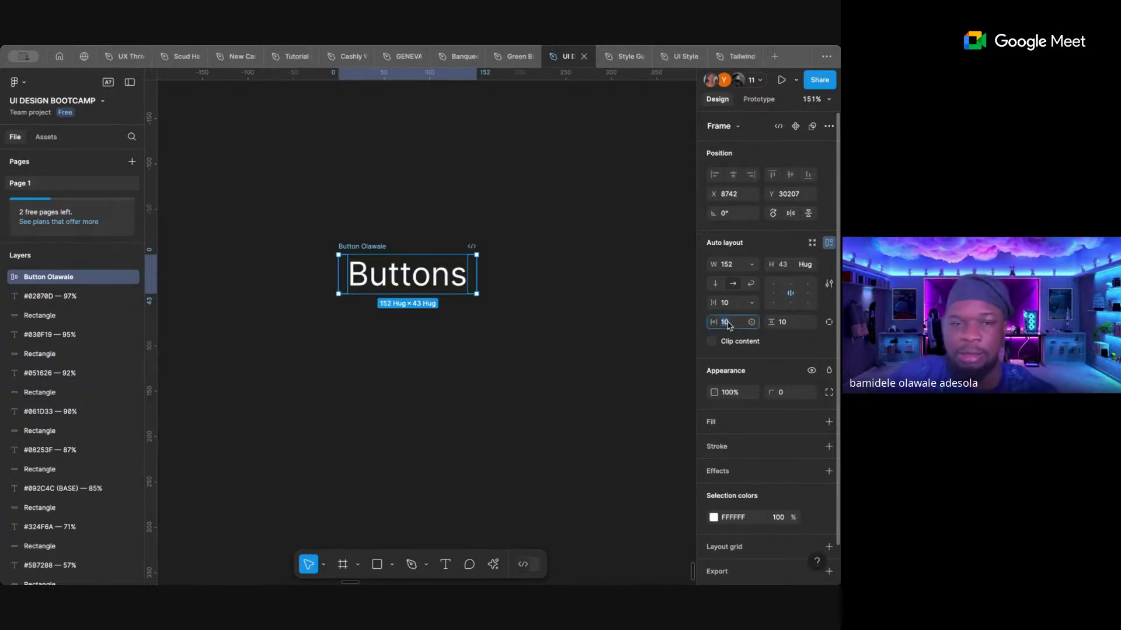
pyautogui.write('67')
pyautogui.press('Return')
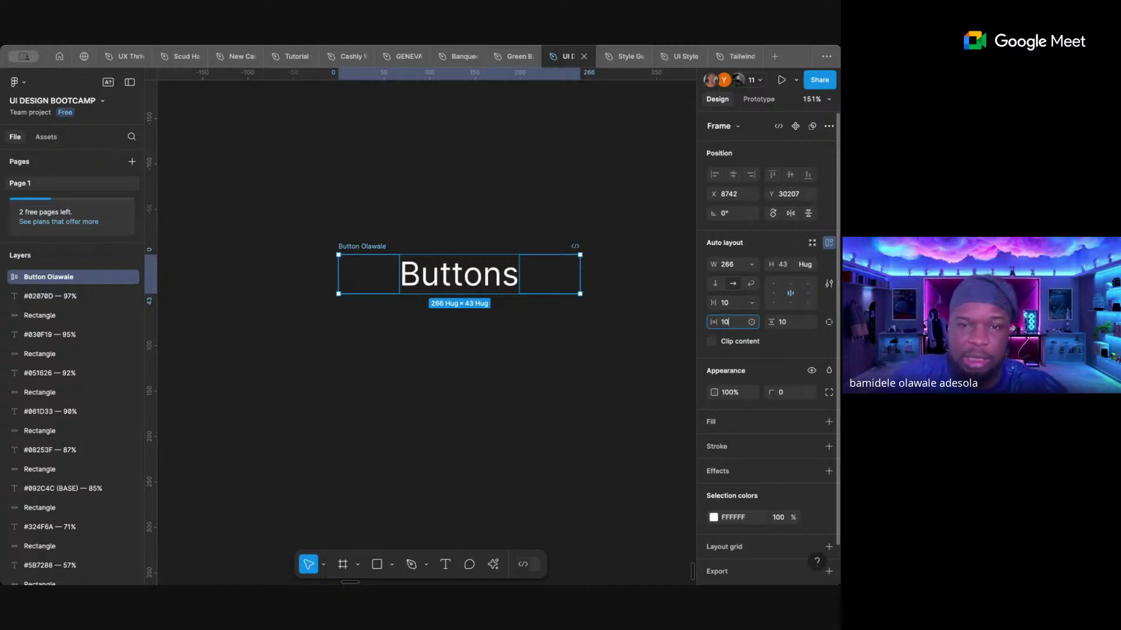
pyautogui.hotkey('ctrl', 'z')
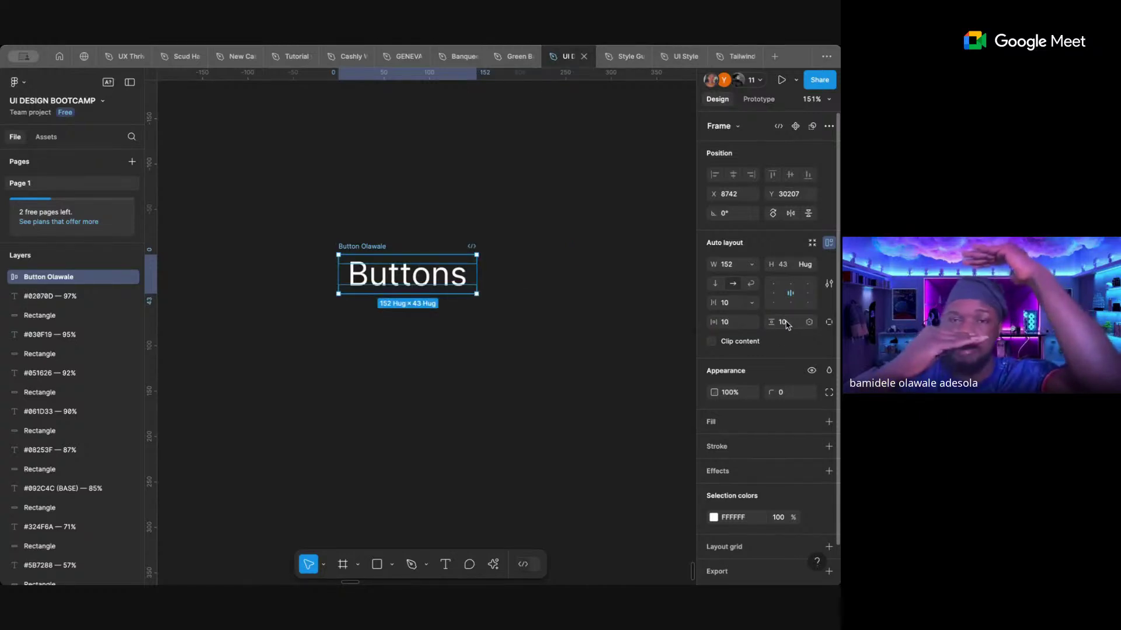
pyautogui.click(829, 323)
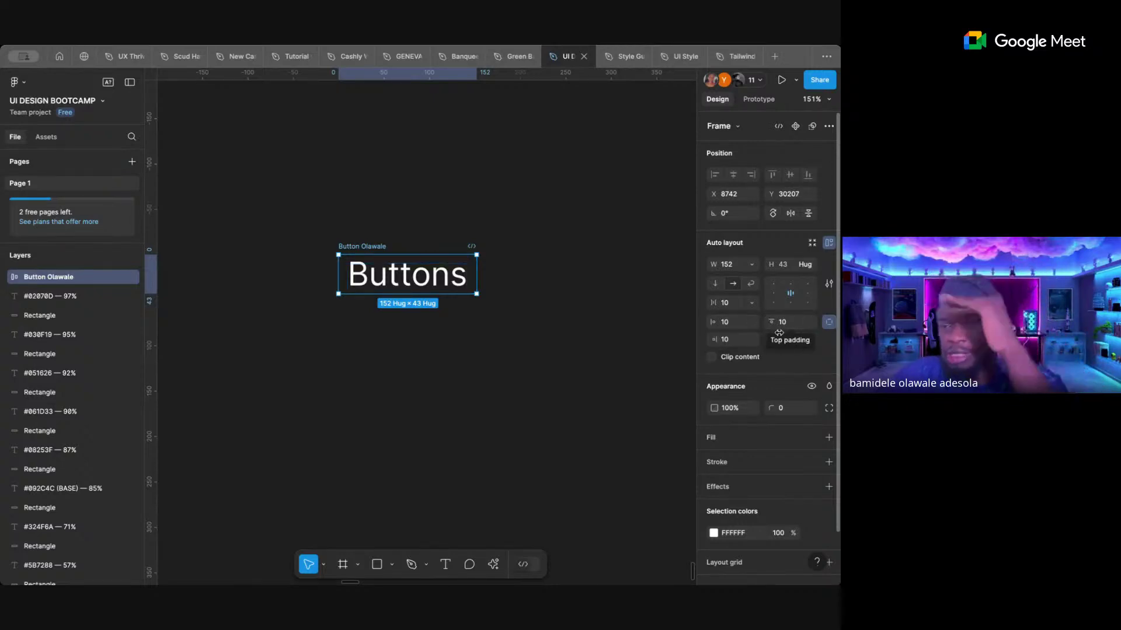
pyautogui.click(829, 322)
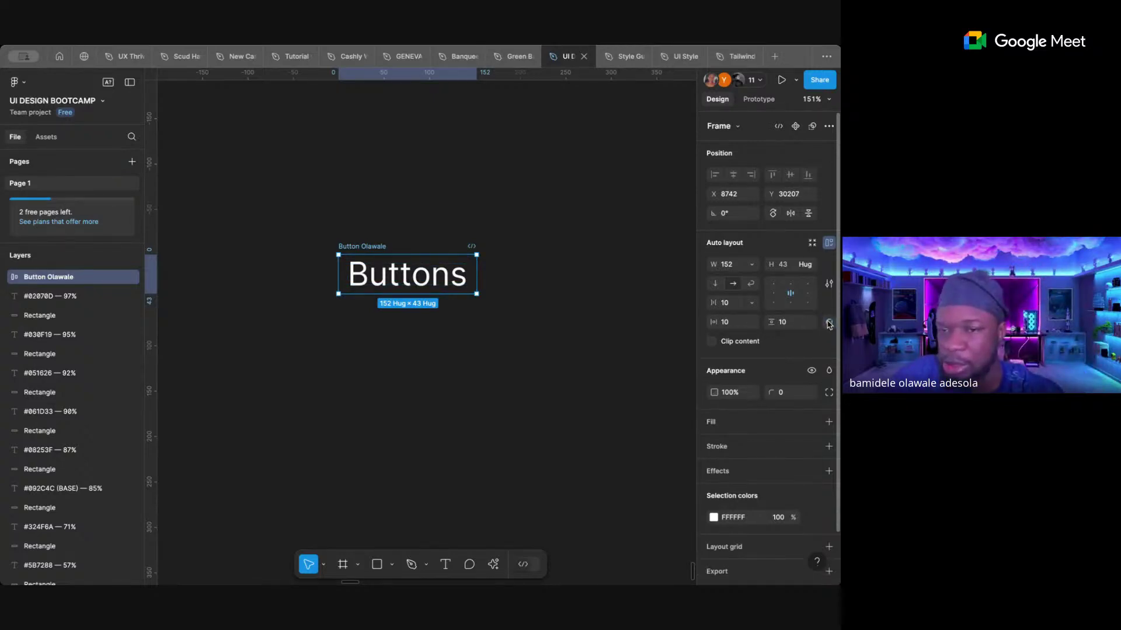
pyautogui.click(828, 284)
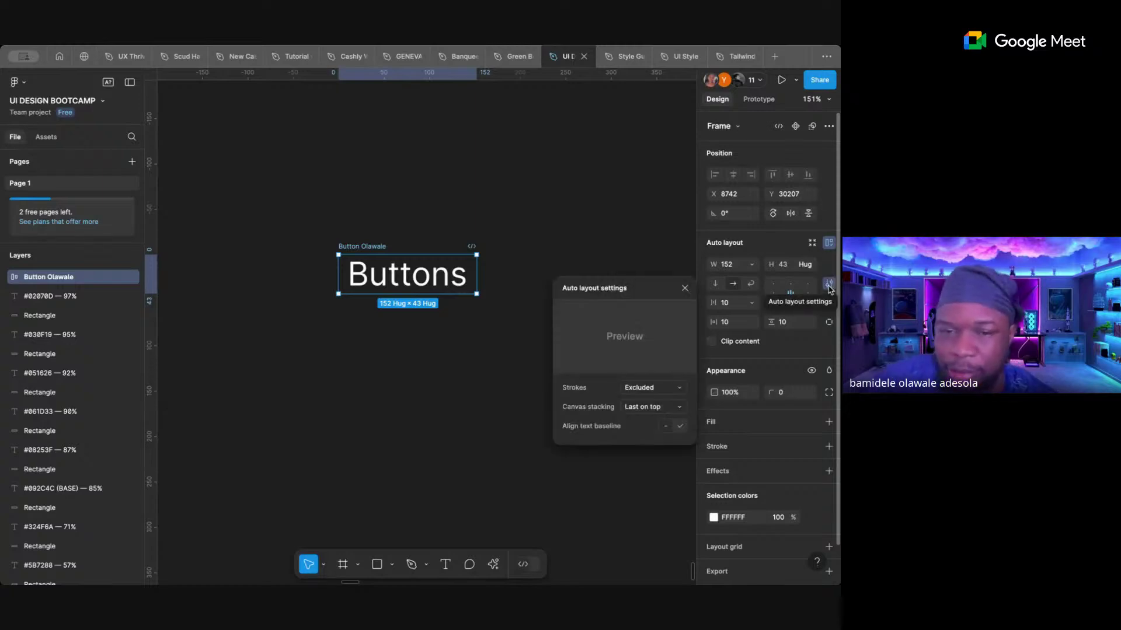
pyautogui.click(649, 388)
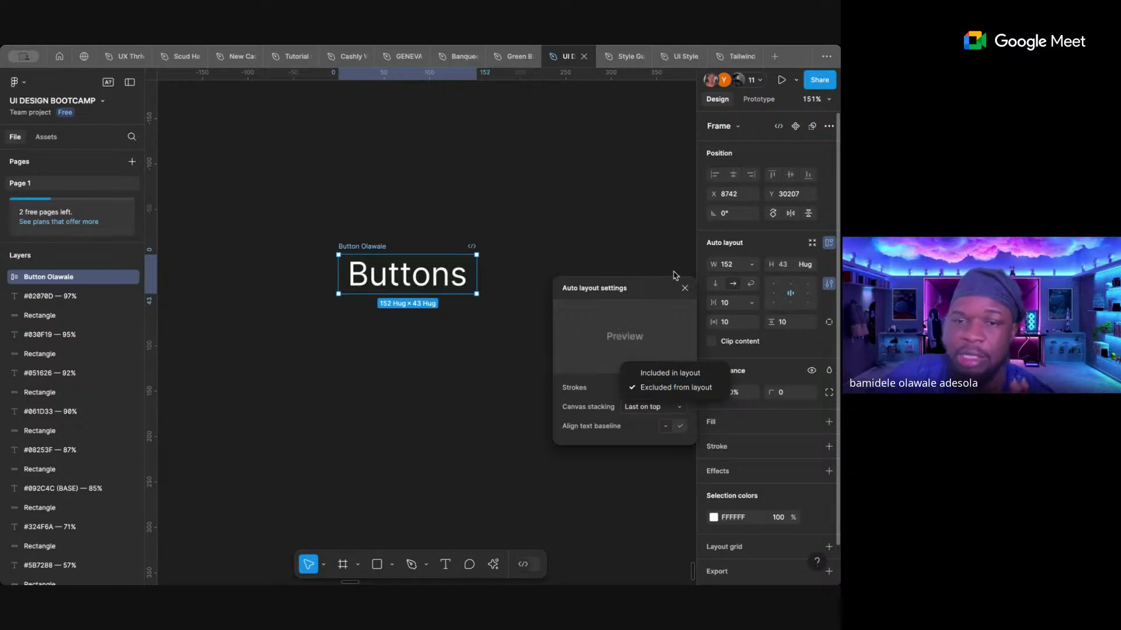
pyautogui.click(685, 288)
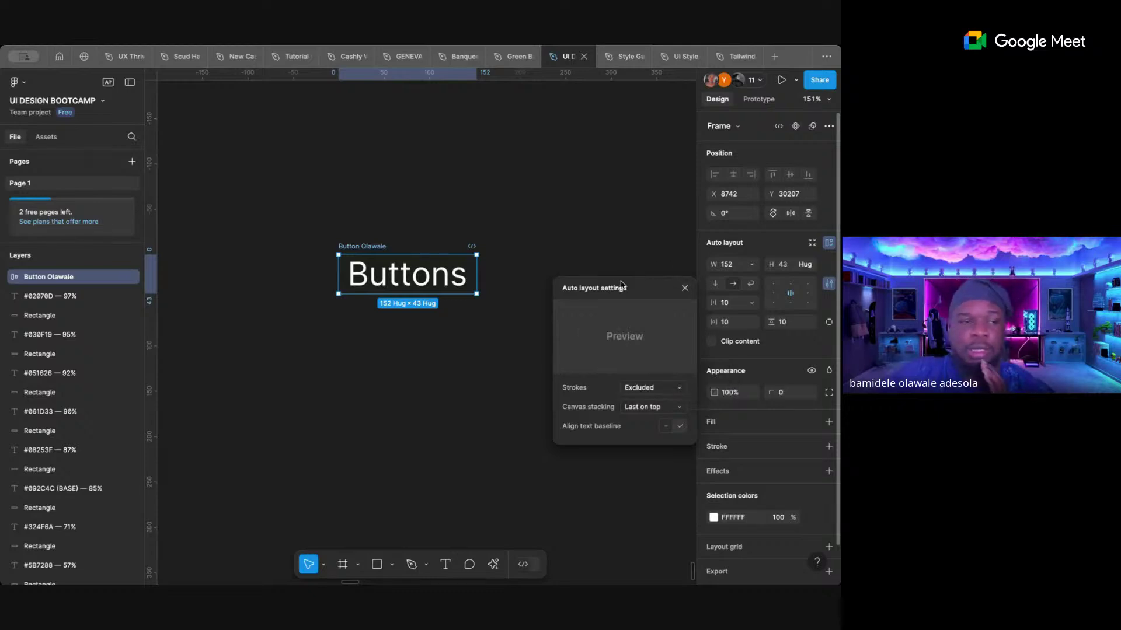
pyautogui.click(601, 242)
pyautogui.click(355, 252)
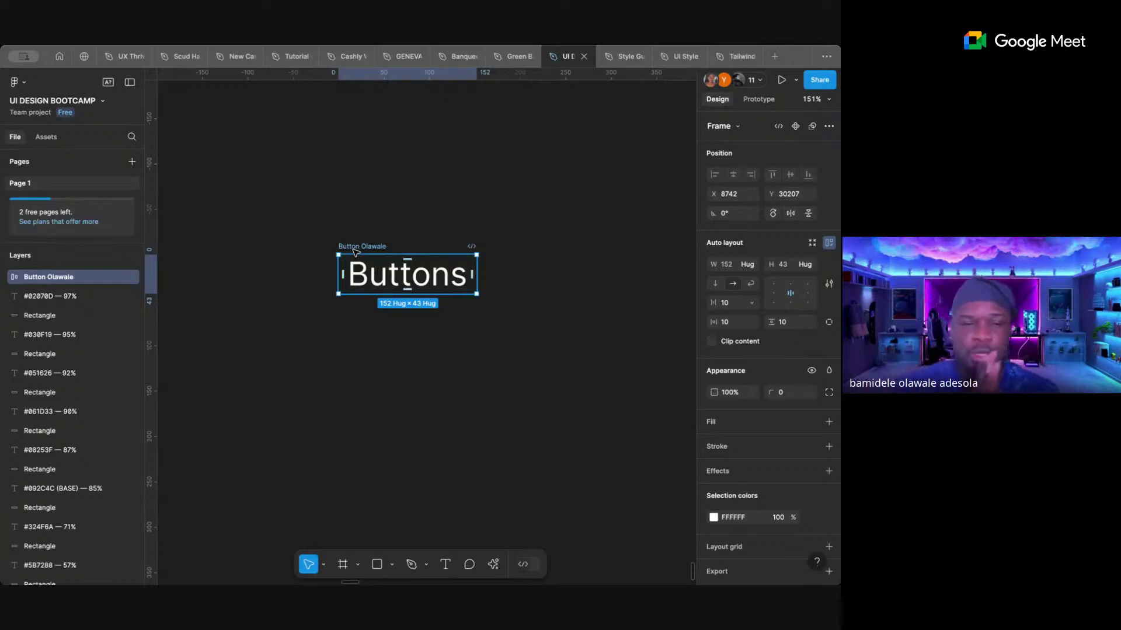
pyautogui.click(393, 226)
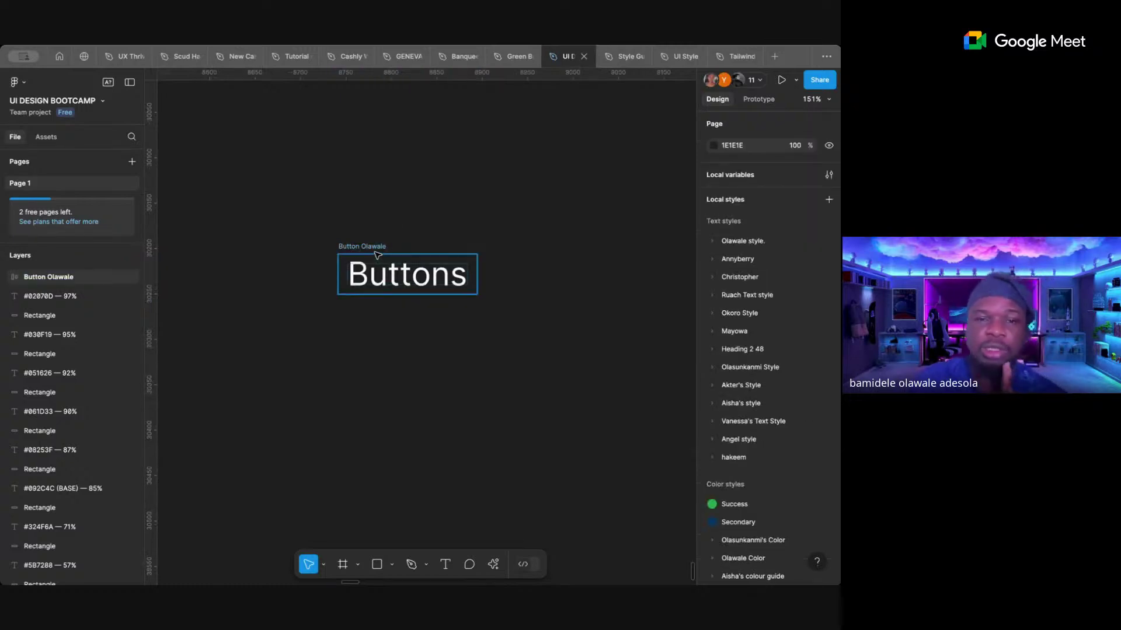
pyautogui.click(376, 253)
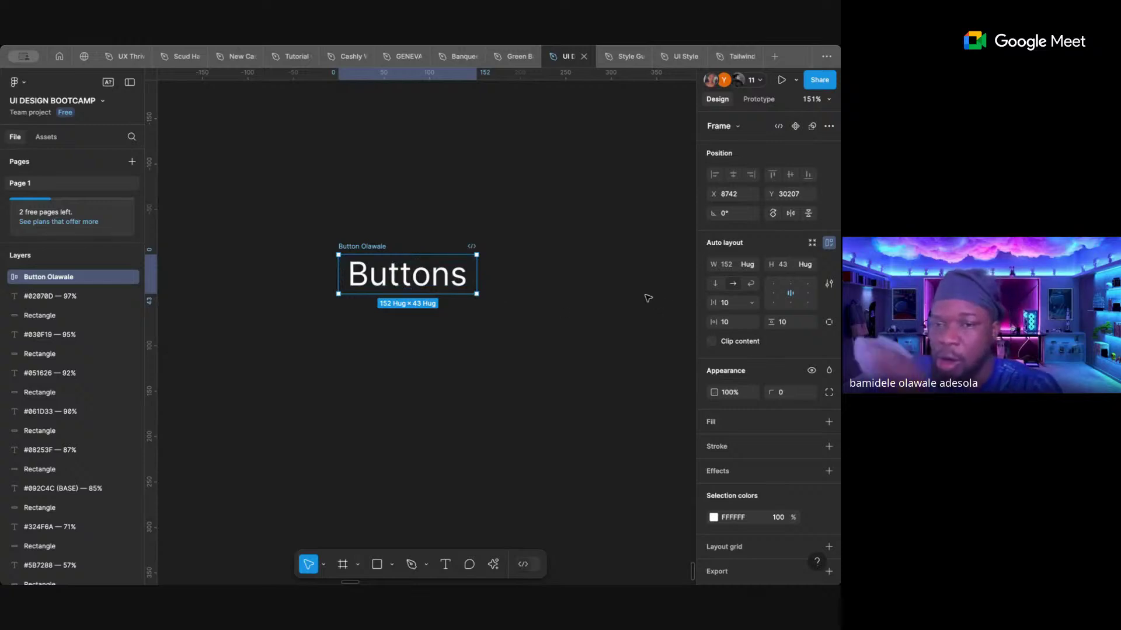
# - Append 'is a friend' to the Buttons text inside the frame
pyautogui.click(455, 286)
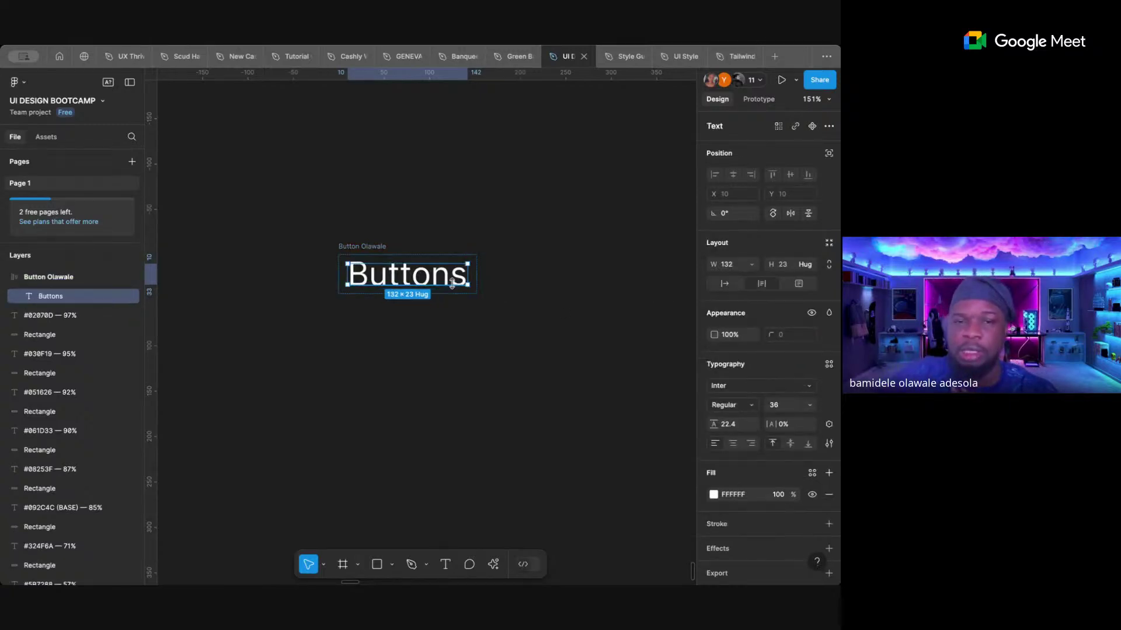
pyautogui.doubleClick(454, 278)
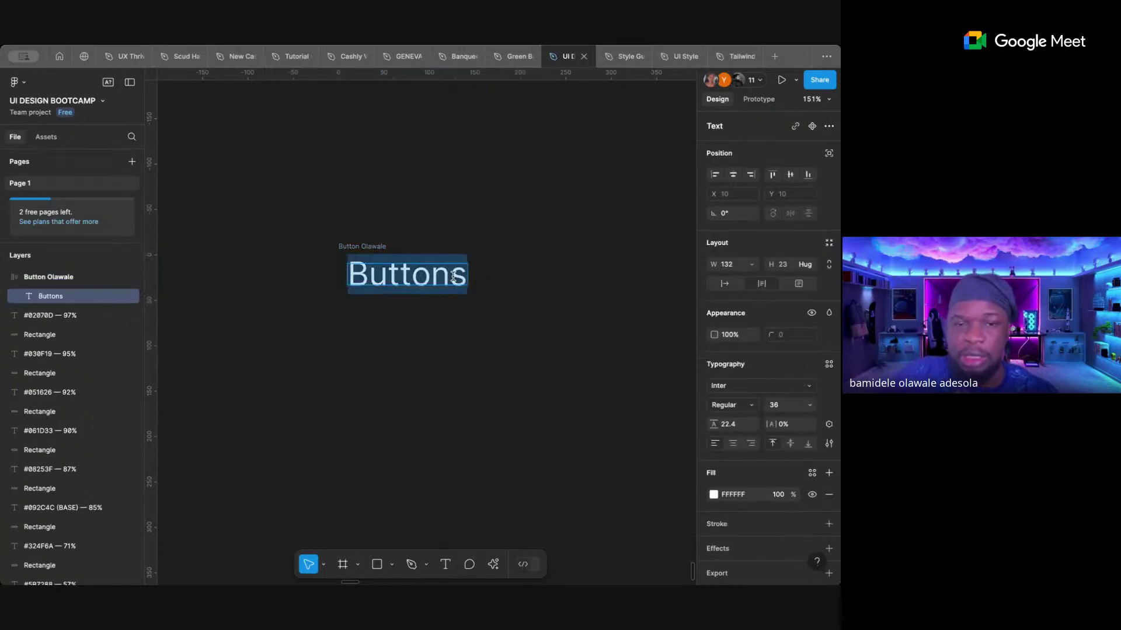
pyautogui.press('Right')
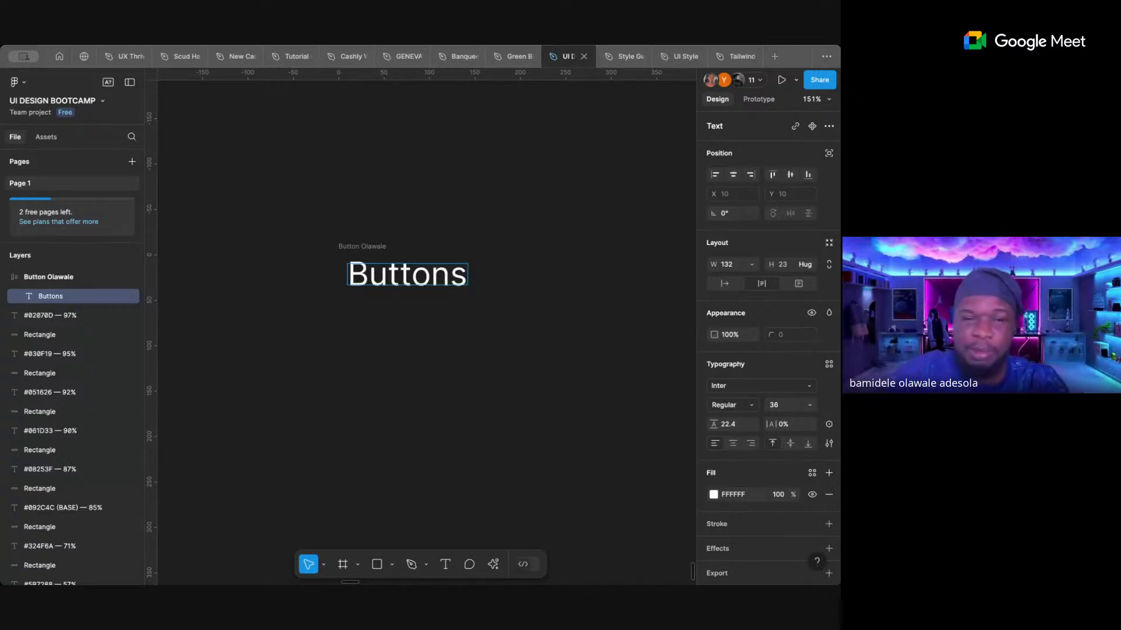
pyautogui.write('is a')
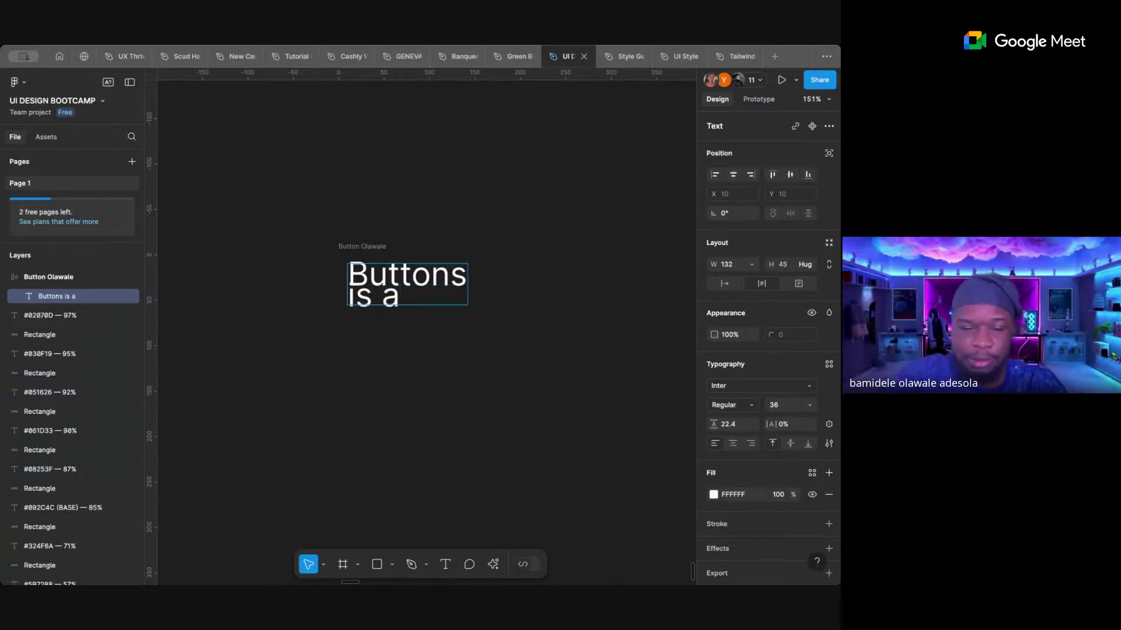
pyautogui.write(' friend')
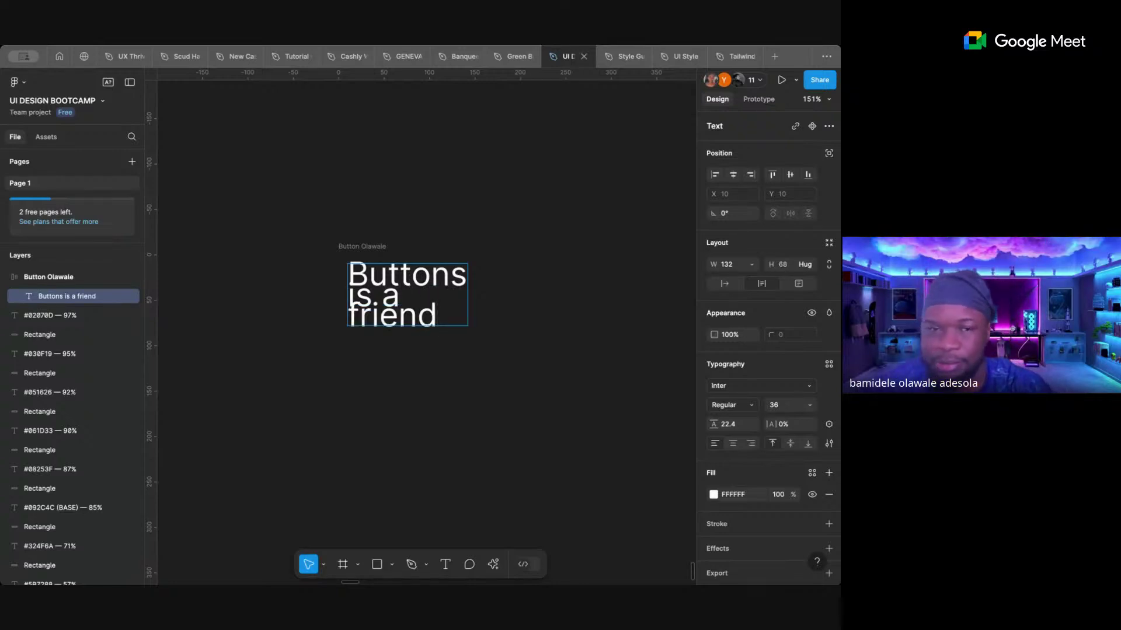
pyautogui.press('Escape')
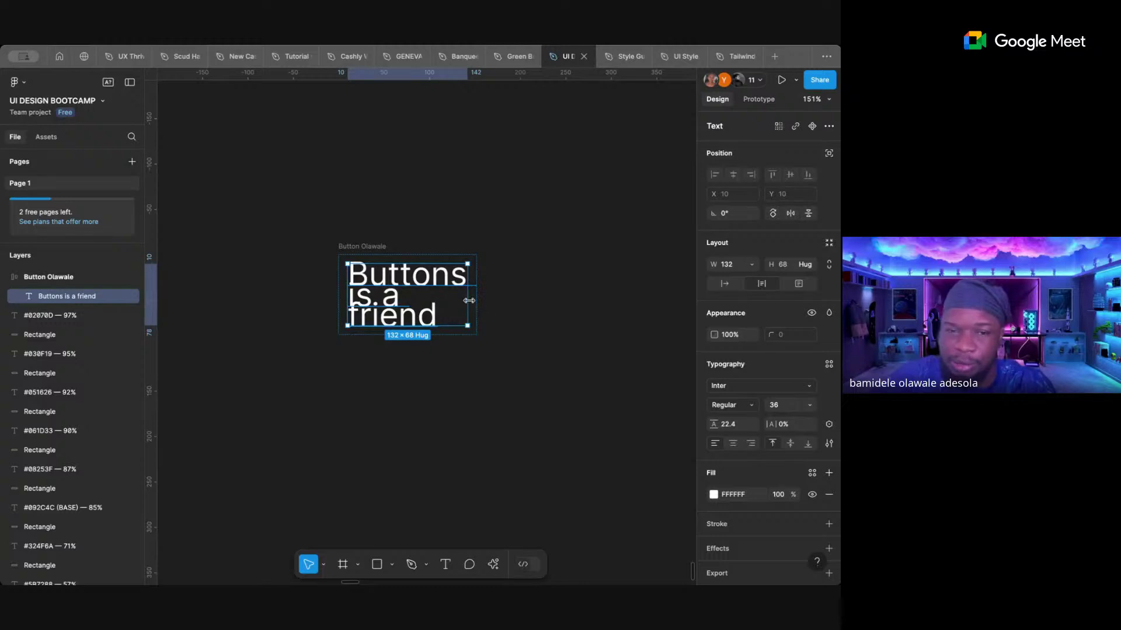
# - Trim the label back to just 'Buttons'
pyautogui.click(384, 247)
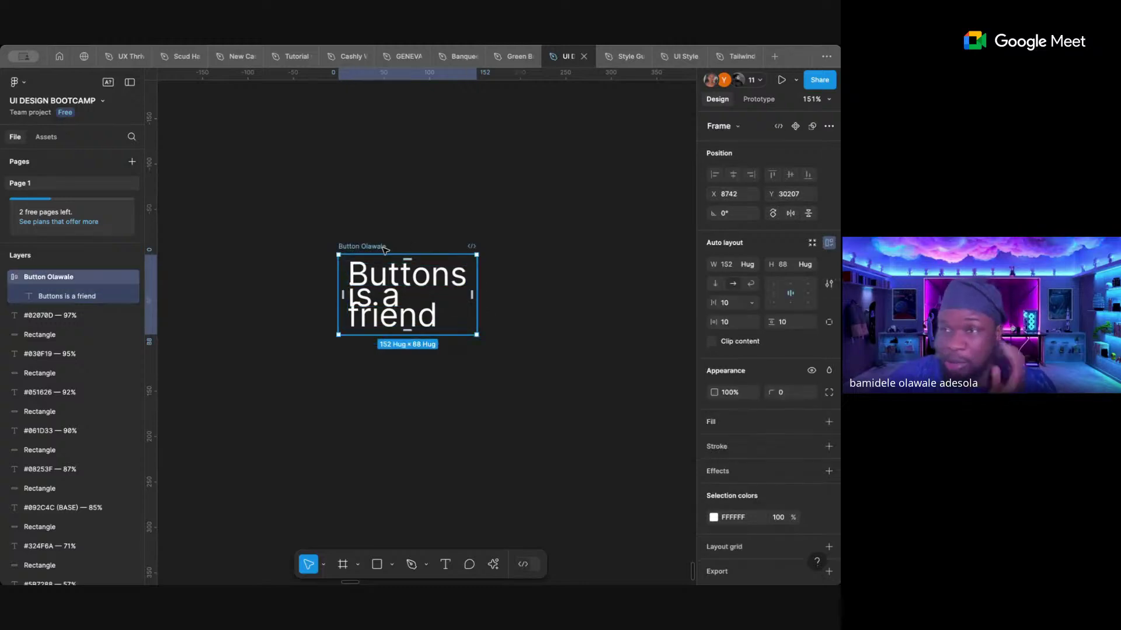
pyautogui.doubleClick(387, 262)
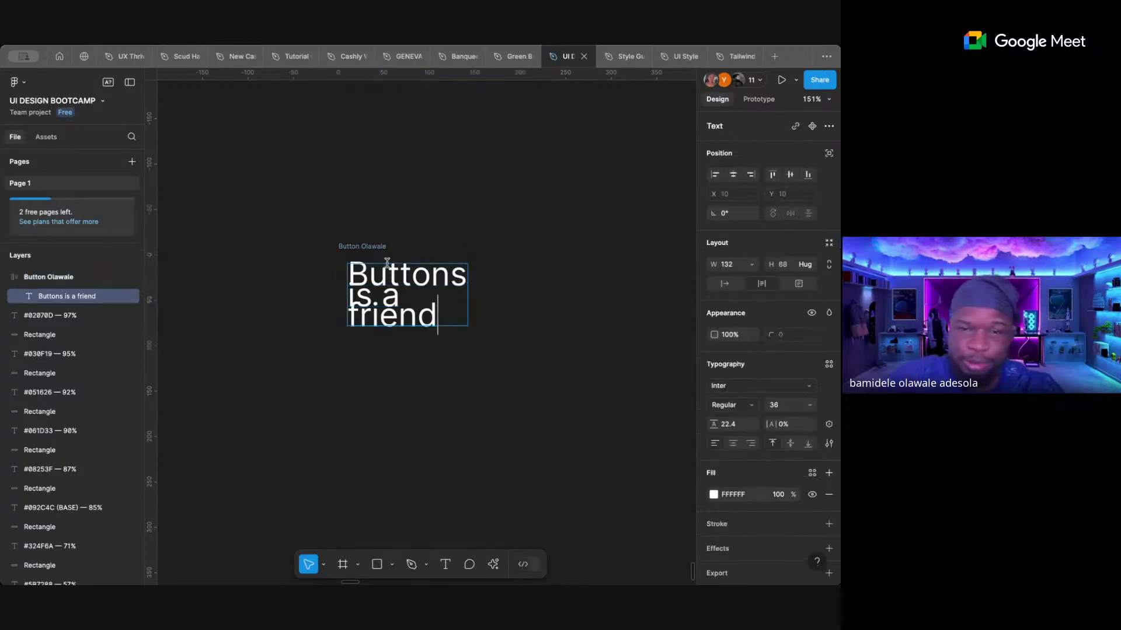
pyautogui.press('BackSpace')
pyautogui.press('BackSpace')
pyautogui.press('BackSpace')
pyautogui.press('BackSpace')
pyautogui.press('BackSpace')
pyautogui.press('BackSpace')
pyautogui.press('BackSpace')
pyautogui.press('BackSpace')
pyautogui.press('BackSpace')
pyautogui.press('BackSpace')
pyautogui.press('BackSpace')
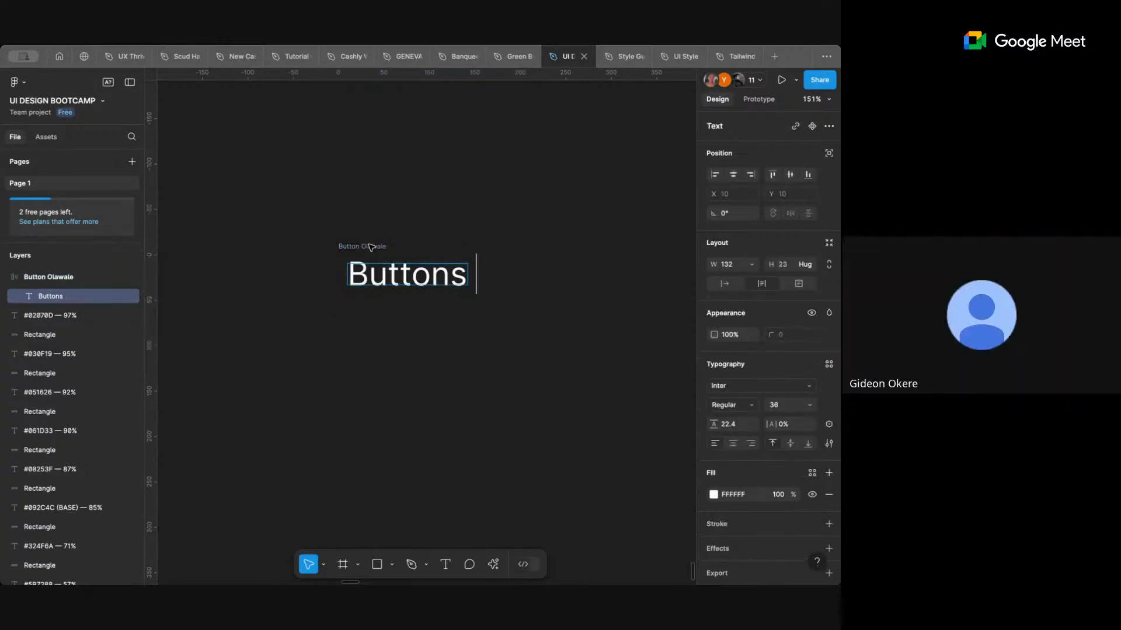
pyautogui.press('Escape')
pyautogui.click(453, 193)
pyautogui.click(390, 245)
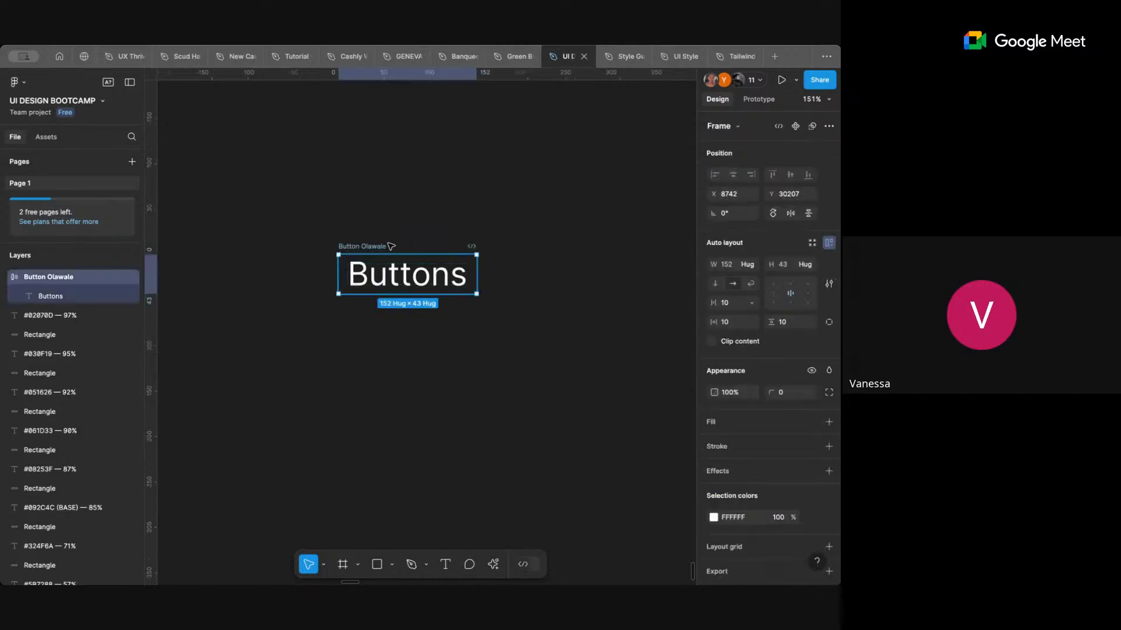
pyautogui.doubleClick(418, 271)
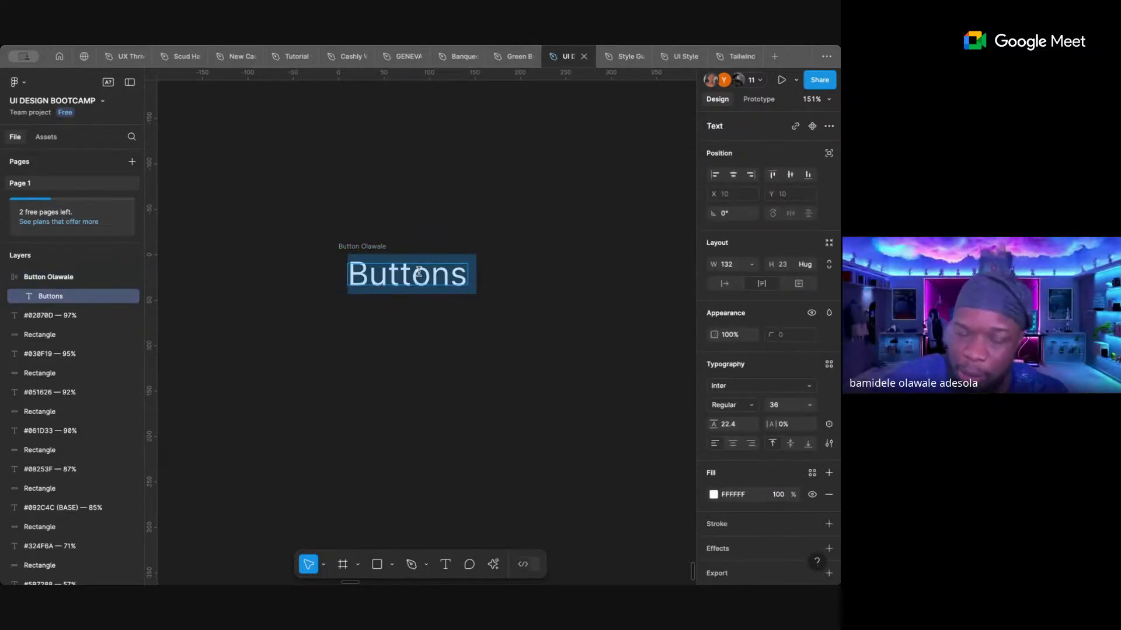
pyautogui.press('Right')
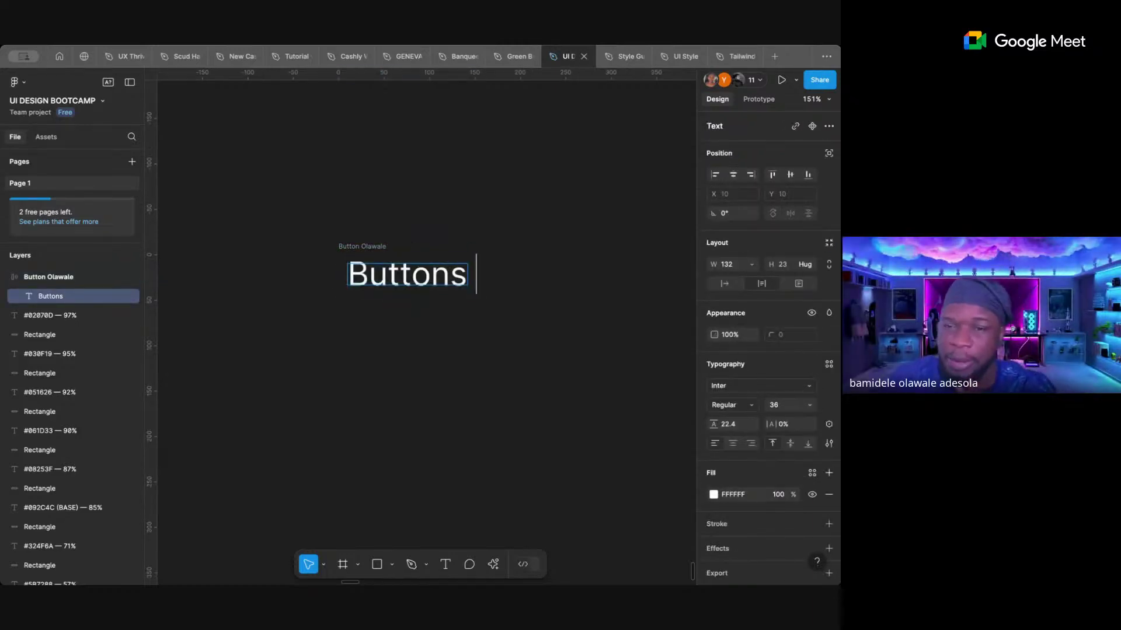
pyautogui.press('Escape')
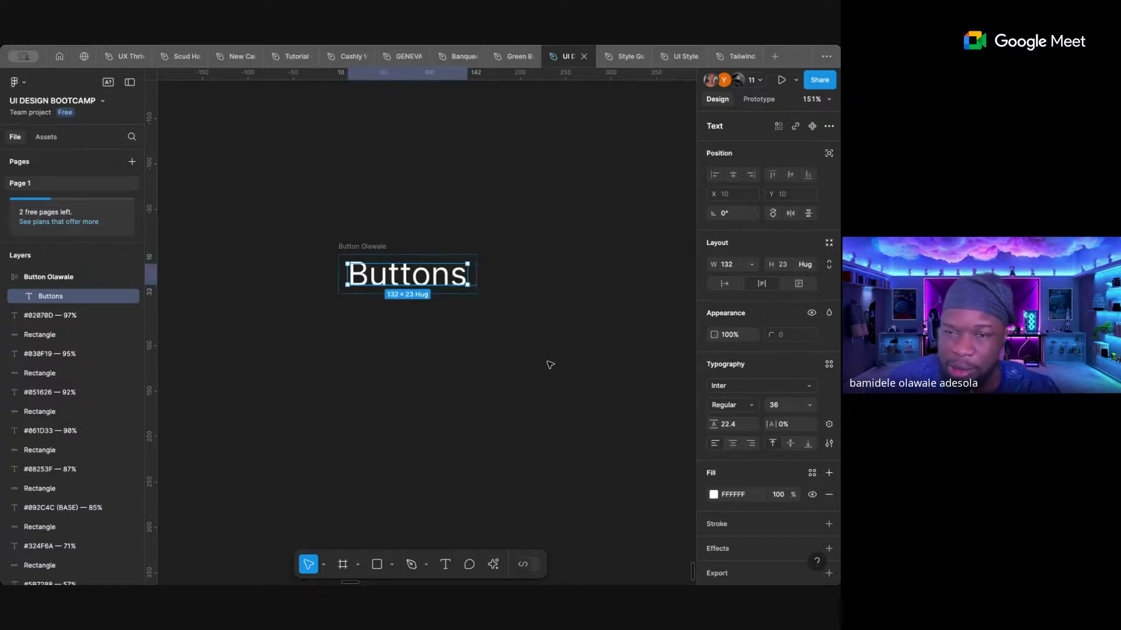
# - Append 'is a friedn' again, set the text width to Hug contents and type 'end id'
pyautogui.click(495, 230)
pyautogui.click(408, 272)
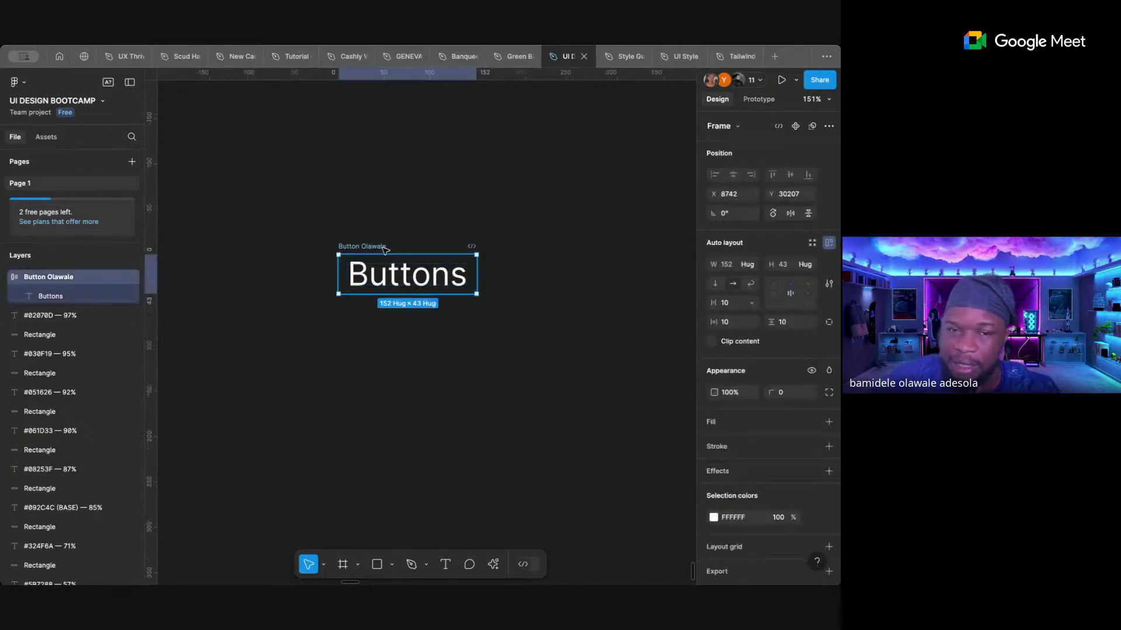
pyautogui.doubleClick(465, 277)
pyautogui.press('Right')
pyautogui.write('is a')
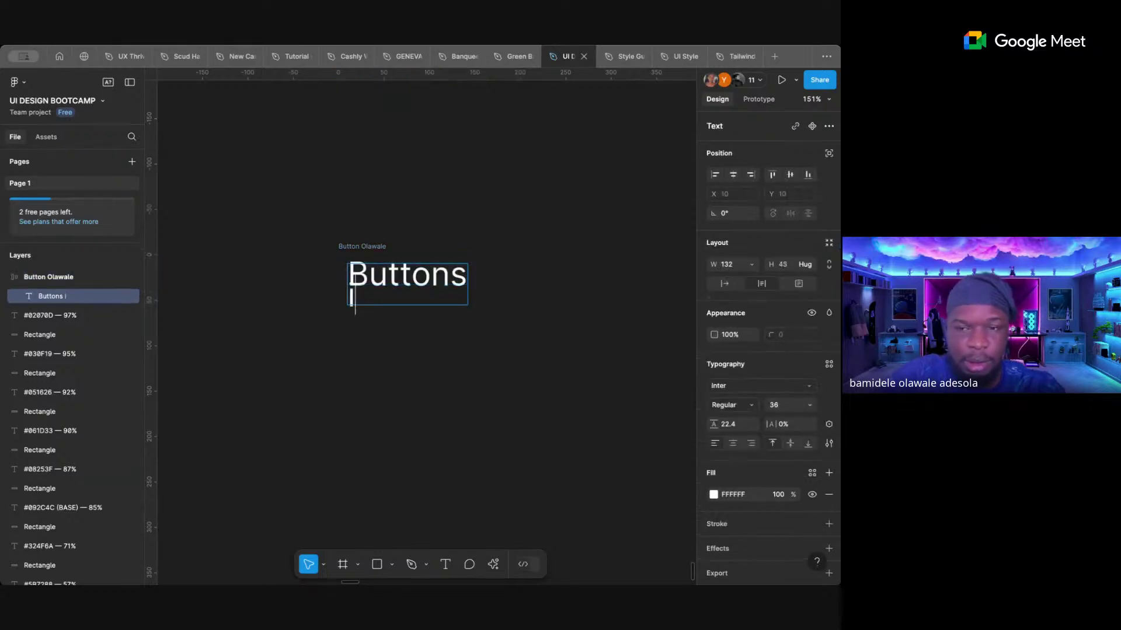
pyautogui.write(' friedn')
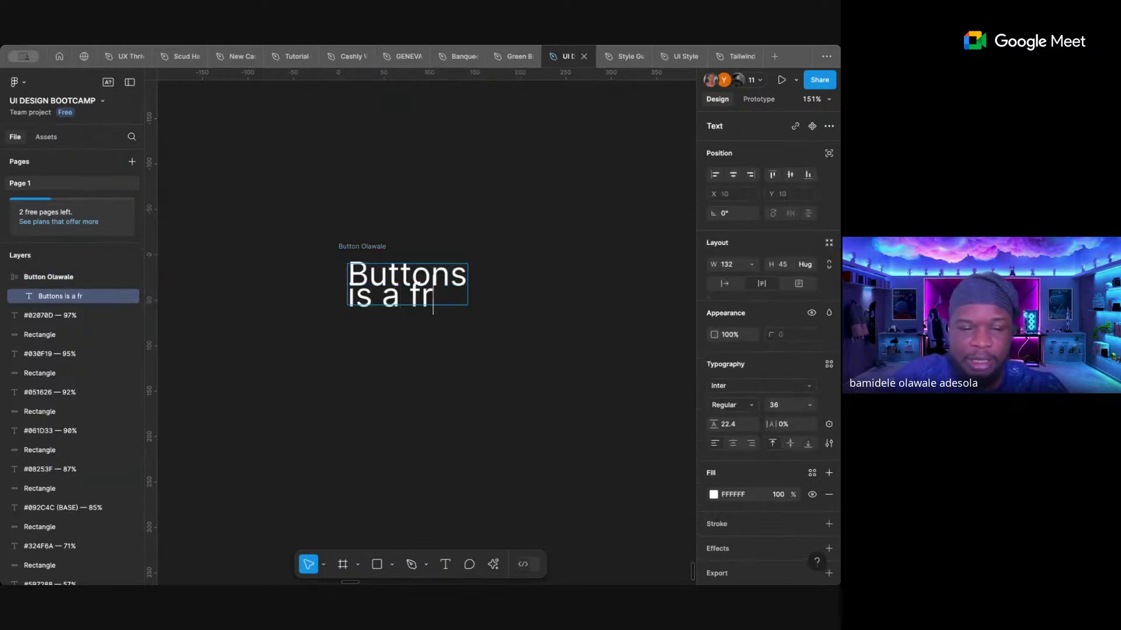
pyautogui.press('BackSpace')
pyautogui.press('BackSpace')
pyautogui.press('BackSpace')
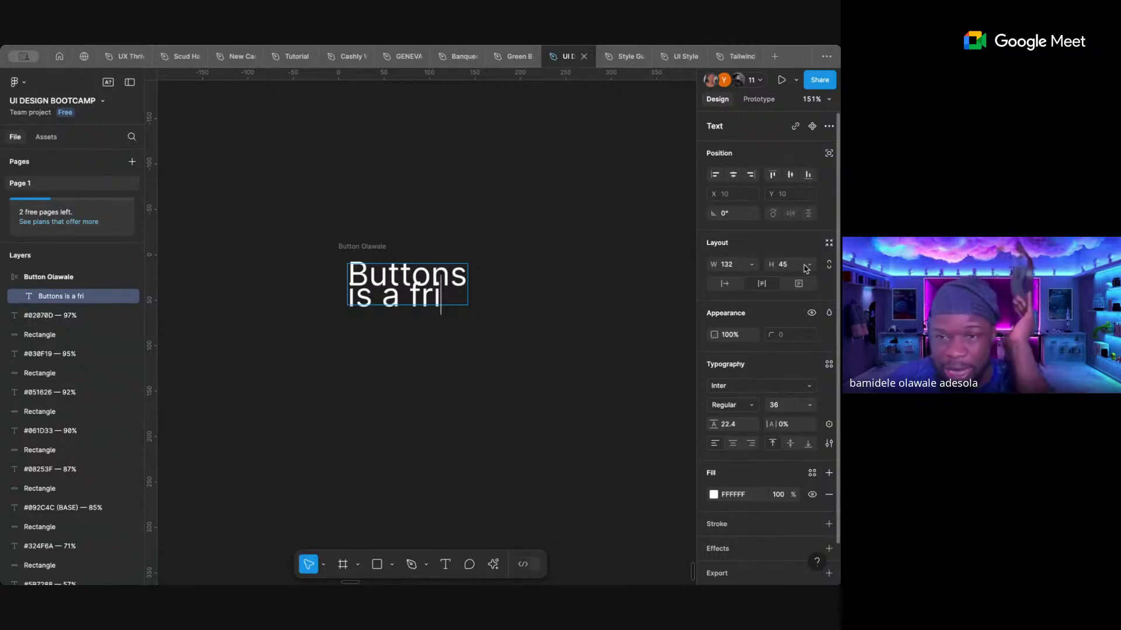
pyautogui.click(751, 266)
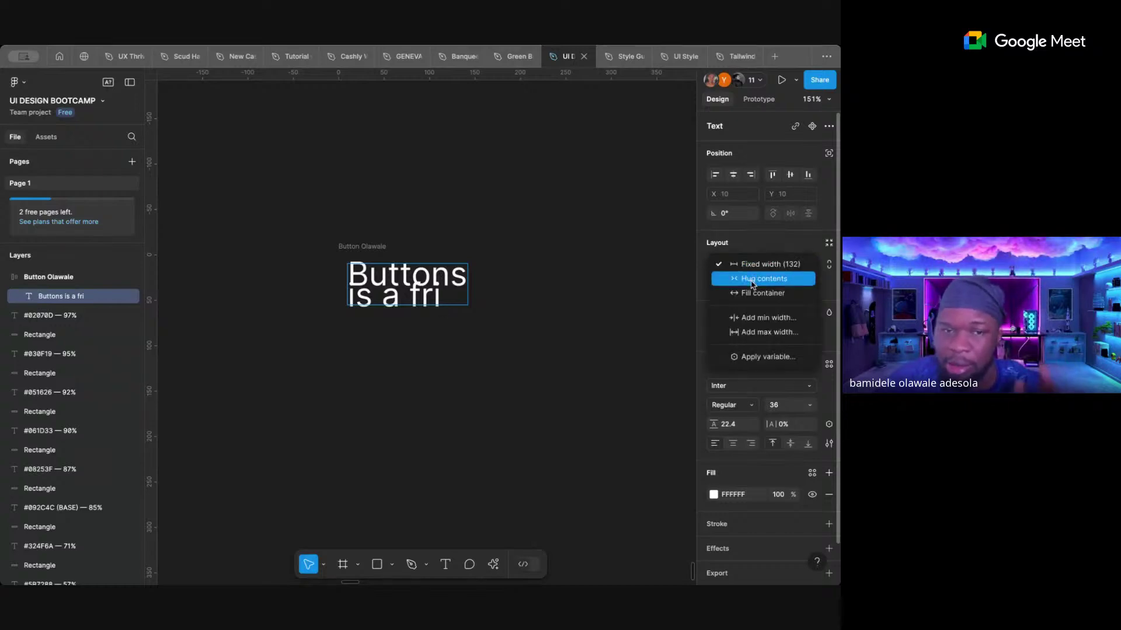
pyautogui.click(759, 279)
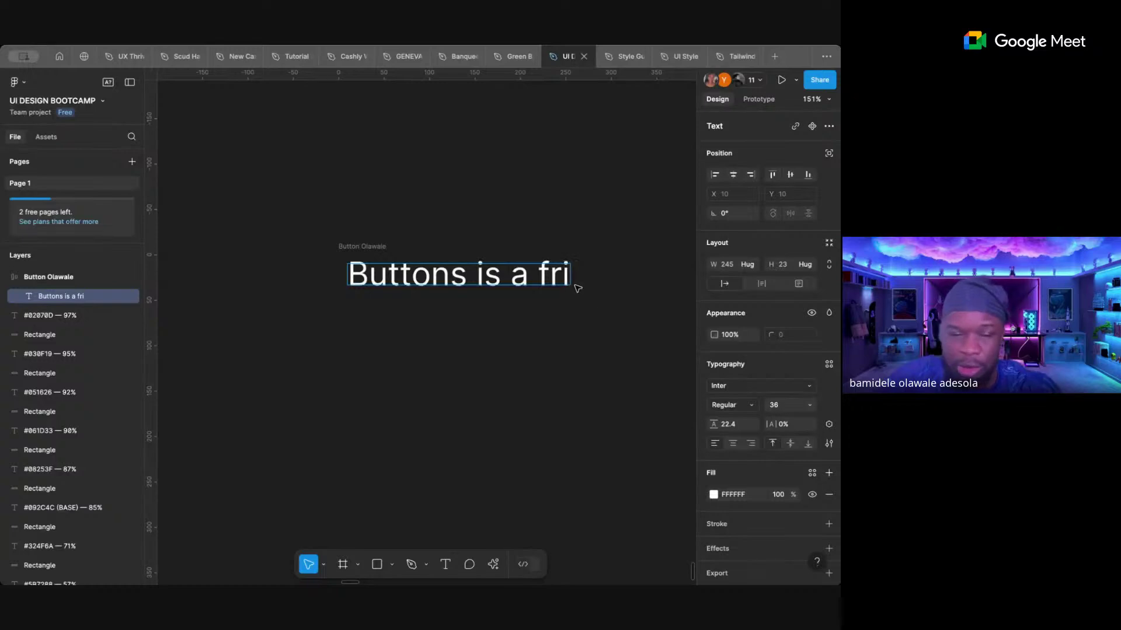
pyautogui.write('end')
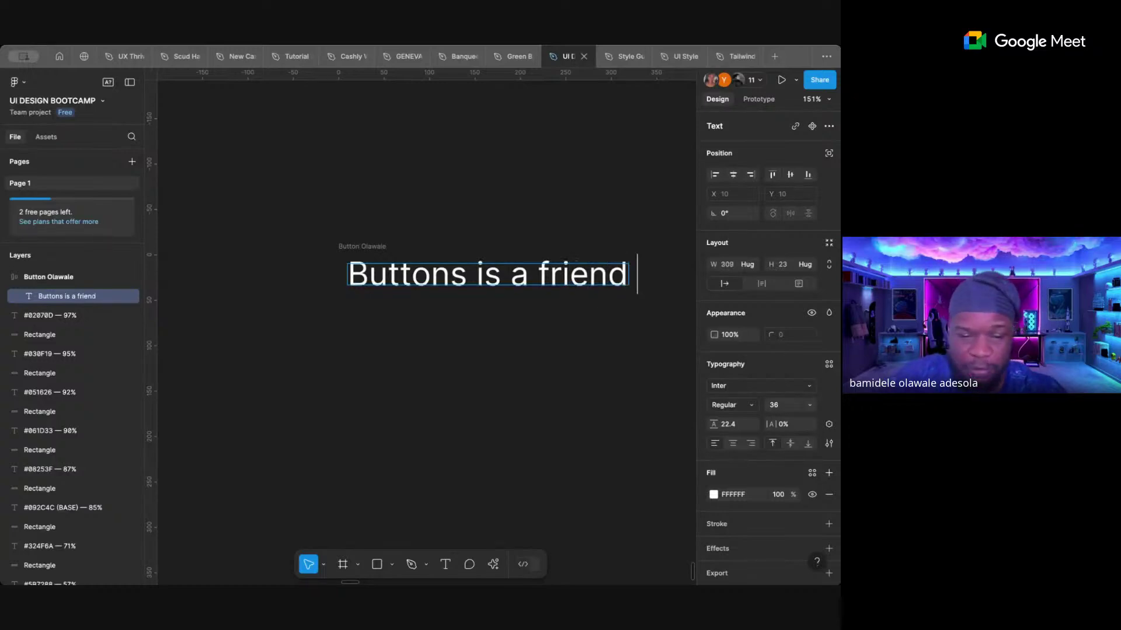
pyautogui.write(' id')
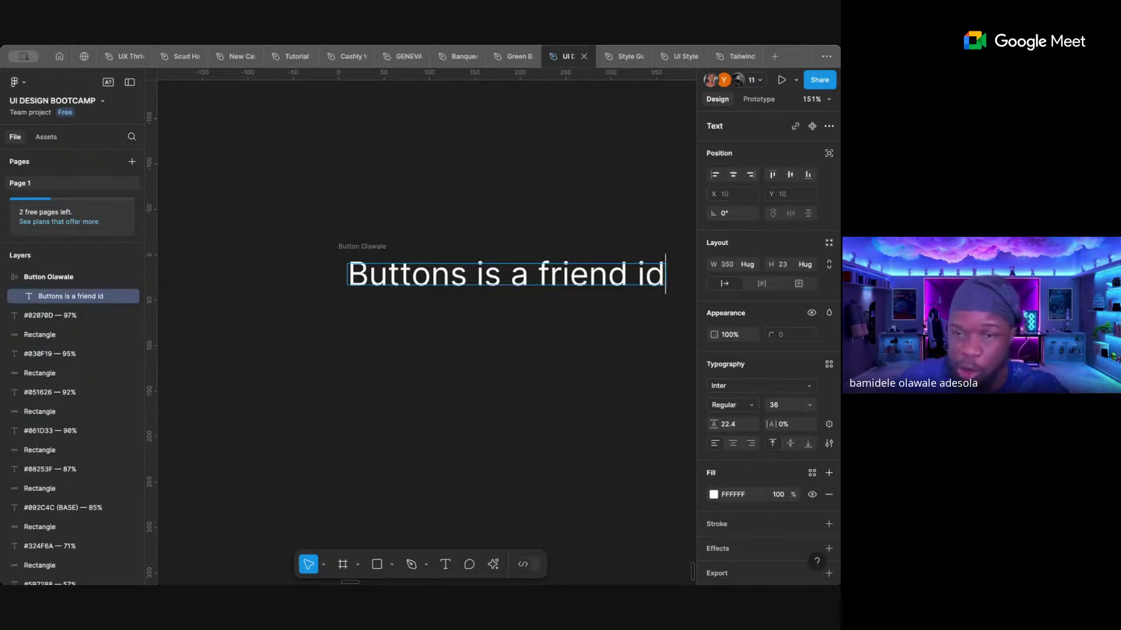
# - Test a fixed 350 text width with filler text, then undo back to plain 'Buttons'
pyautogui.click(752, 267)
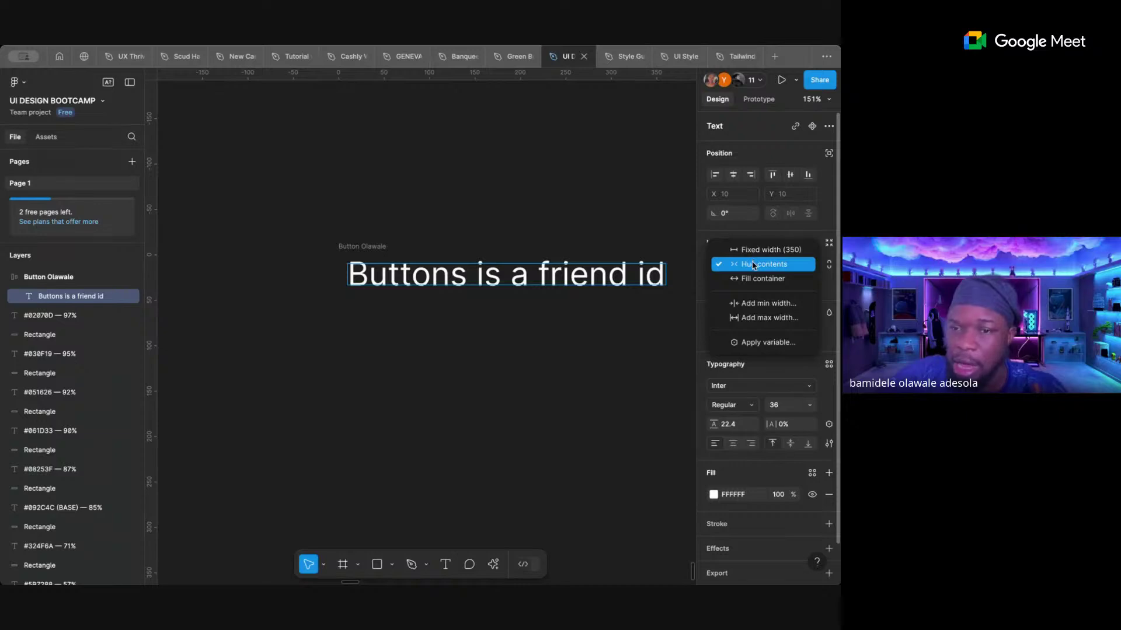
pyautogui.click(752, 250)
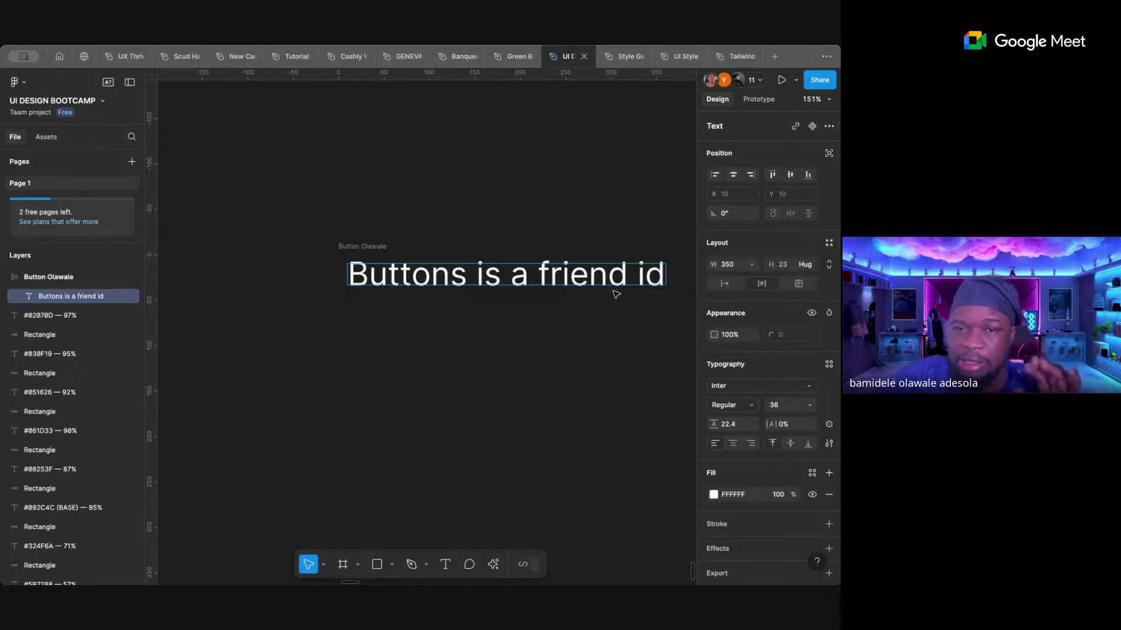
pyautogui.write('ddvcvgcgdbcbdhcbdnjc')
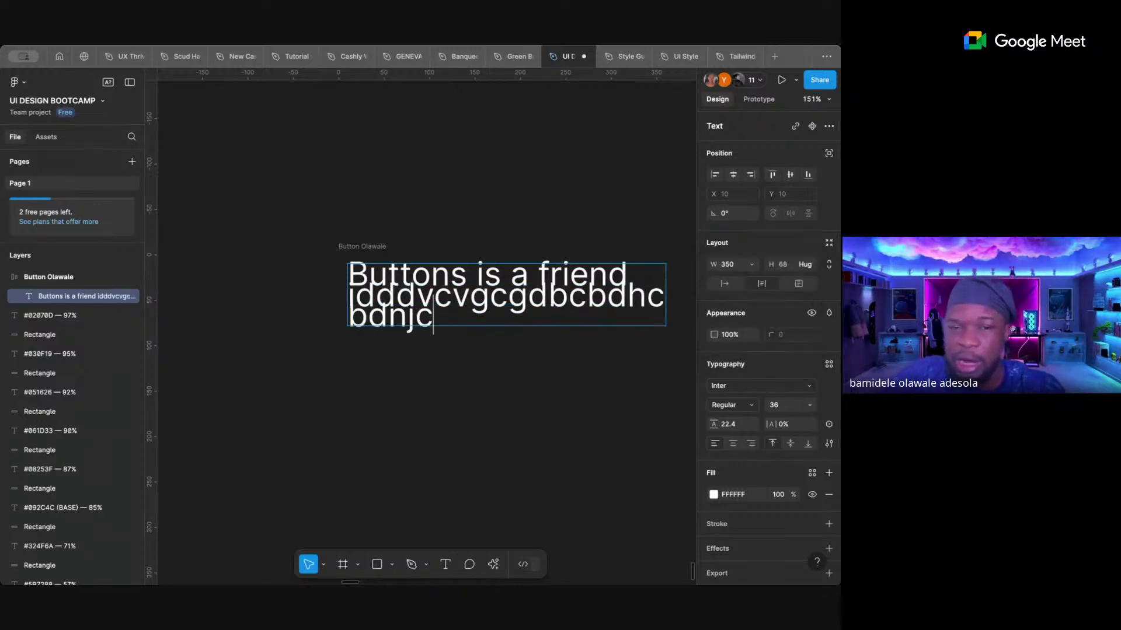
pyautogui.write('dhchd hv fhv hf vhfhvhfvjnfjnv')
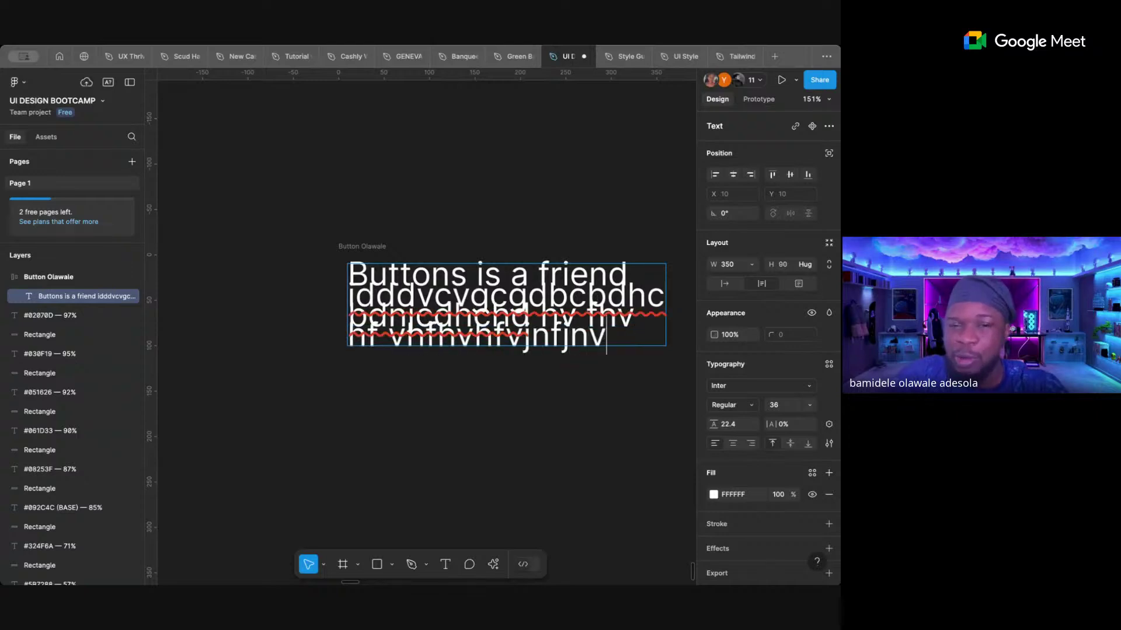
pyautogui.write('fnjnjv njhfvhfhvhfbvhbfvuf nuvhvbhfbvhfb')
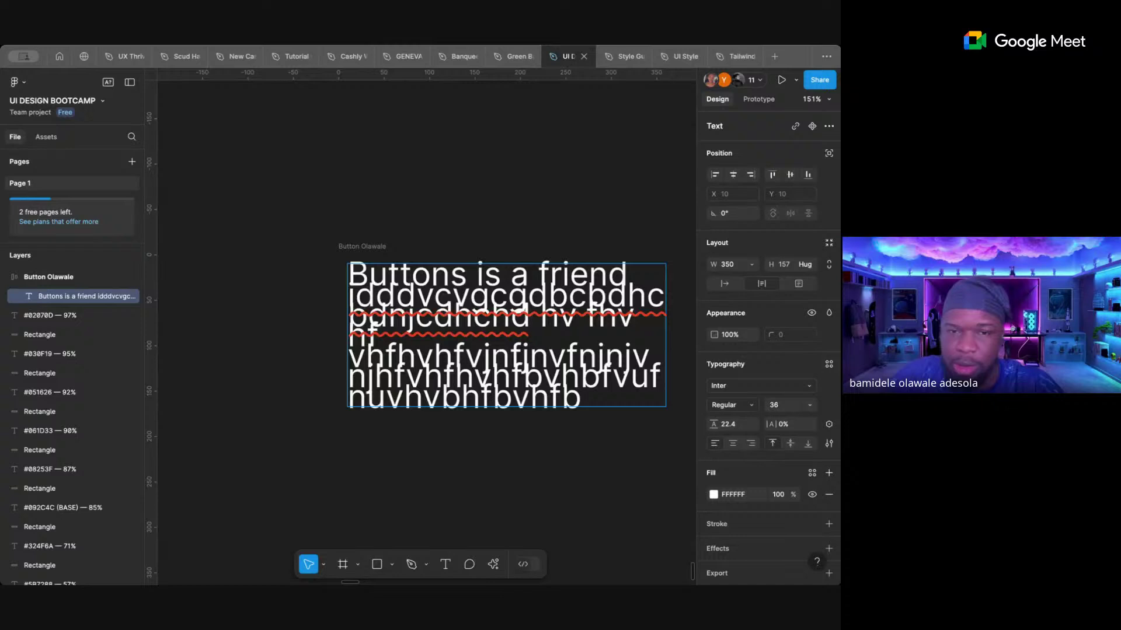
pyautogui.hotkey('ctrl', 'a')
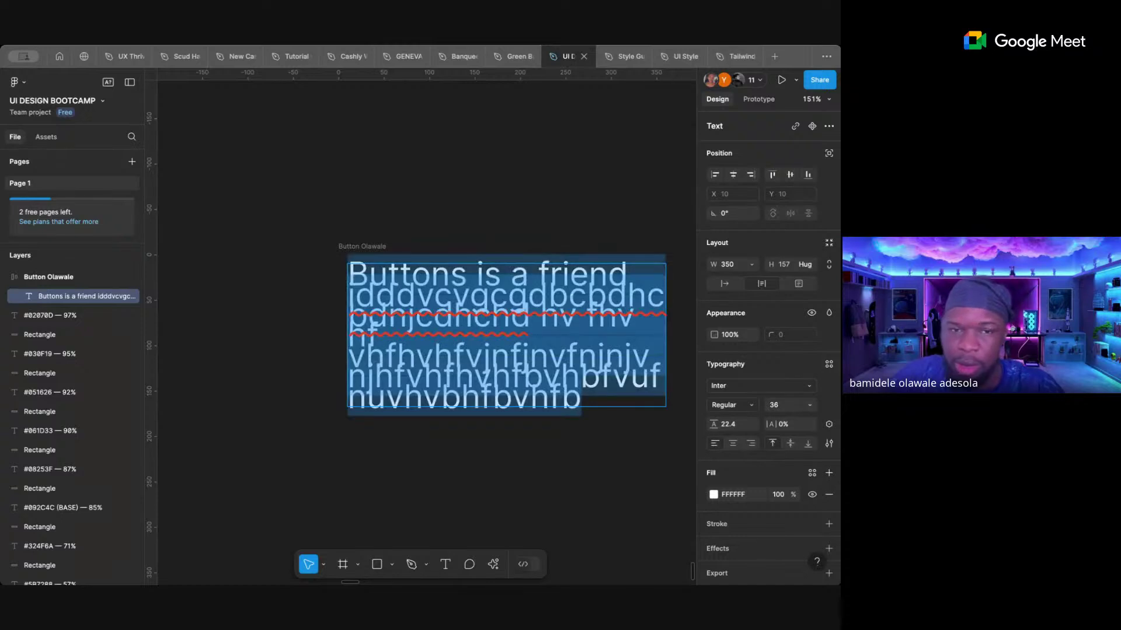
pyautogui.press('BackSpace')
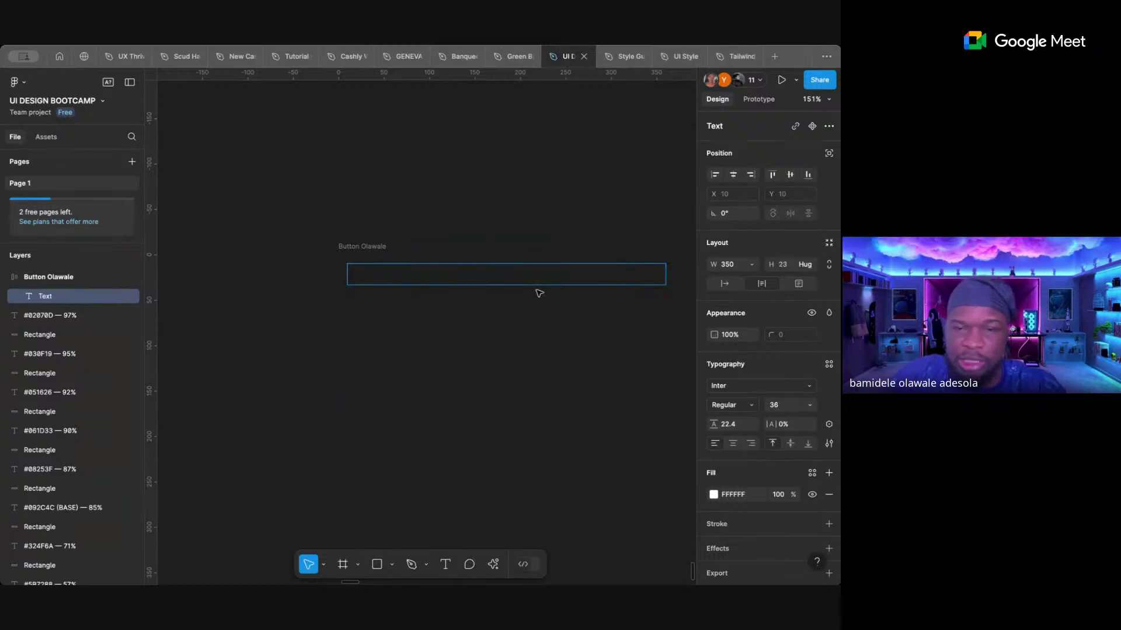
pyautogui.hotkey('ctrl', 'z')
pyautogui.hotkey('ctrl', 'z')
pyautogui.hotkey('ctrl', 'z')
pyautogui.hotkey('ctrl', 'z')
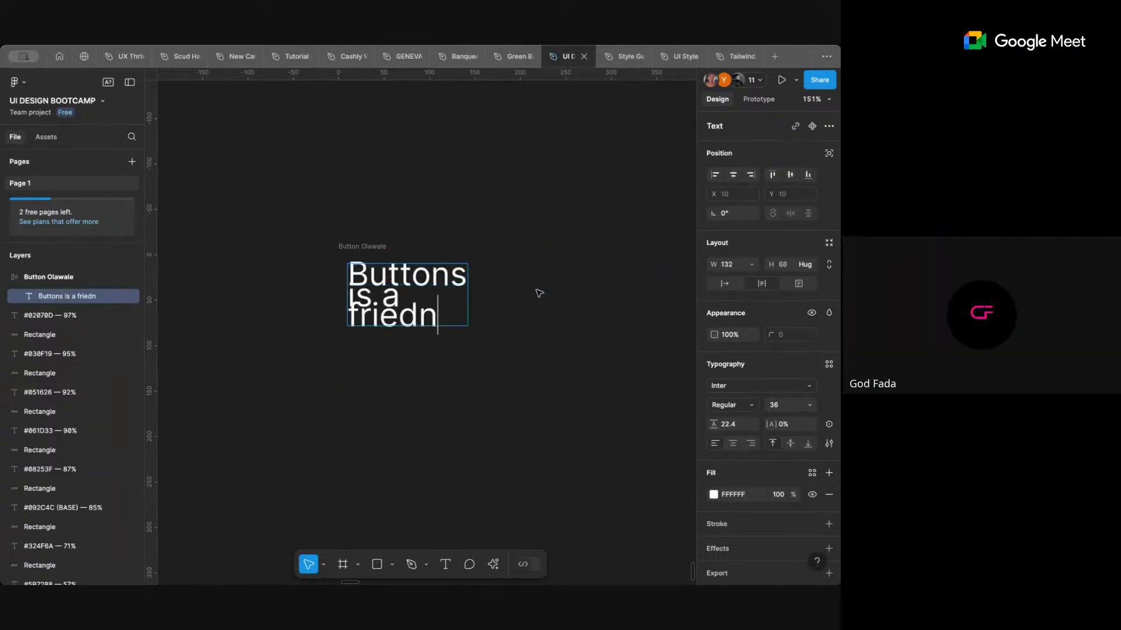
pyautogui.hotkey('ctrl', 'z')
pyautogui.hotkey('ctrl', 'z')
pyautogui.hotkey('ctrl', 'z')
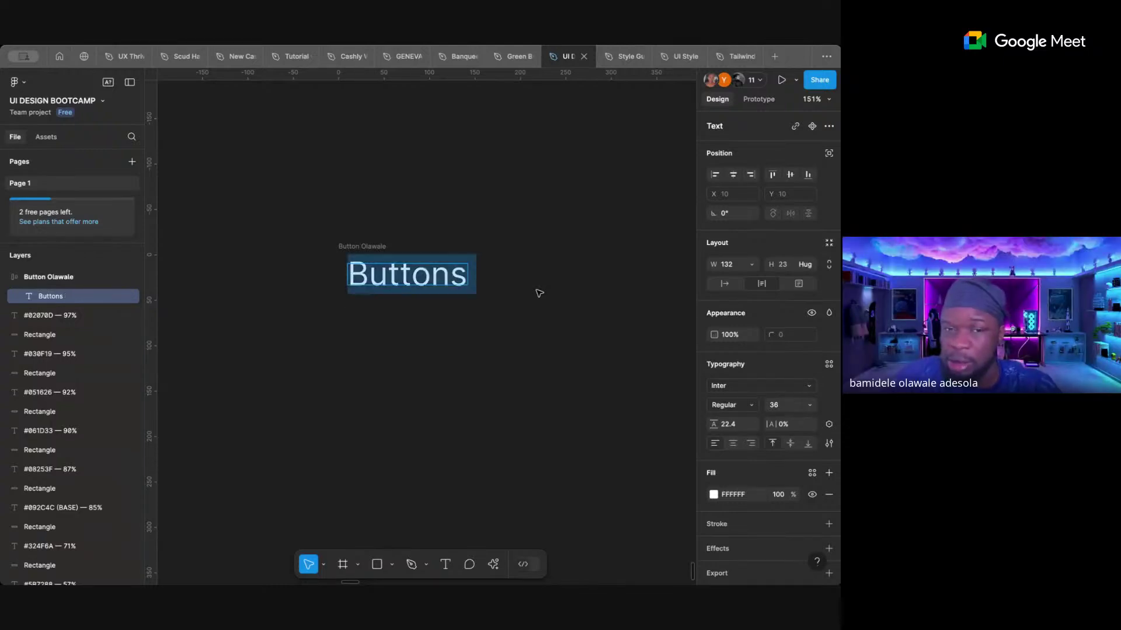
pyautogui.press('Escape')
# - Nudge the button frame slightly upward on the canvas
pyautogui.click(385, 248)
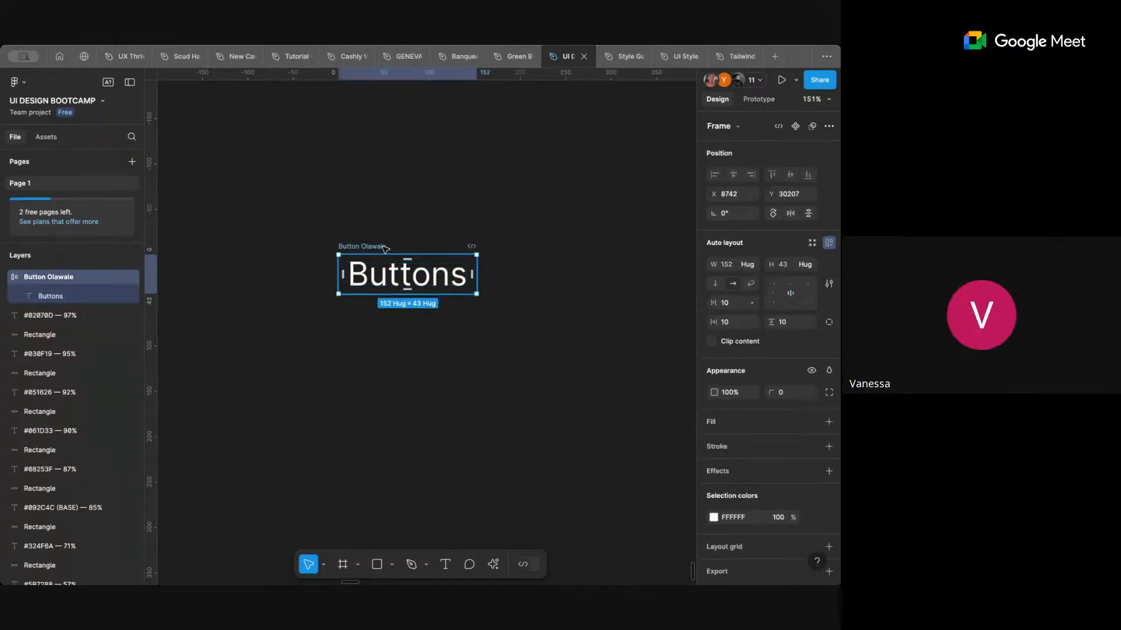
pyautogui.moveTo(386, 243); pyautogui.dragTo(384, 229)
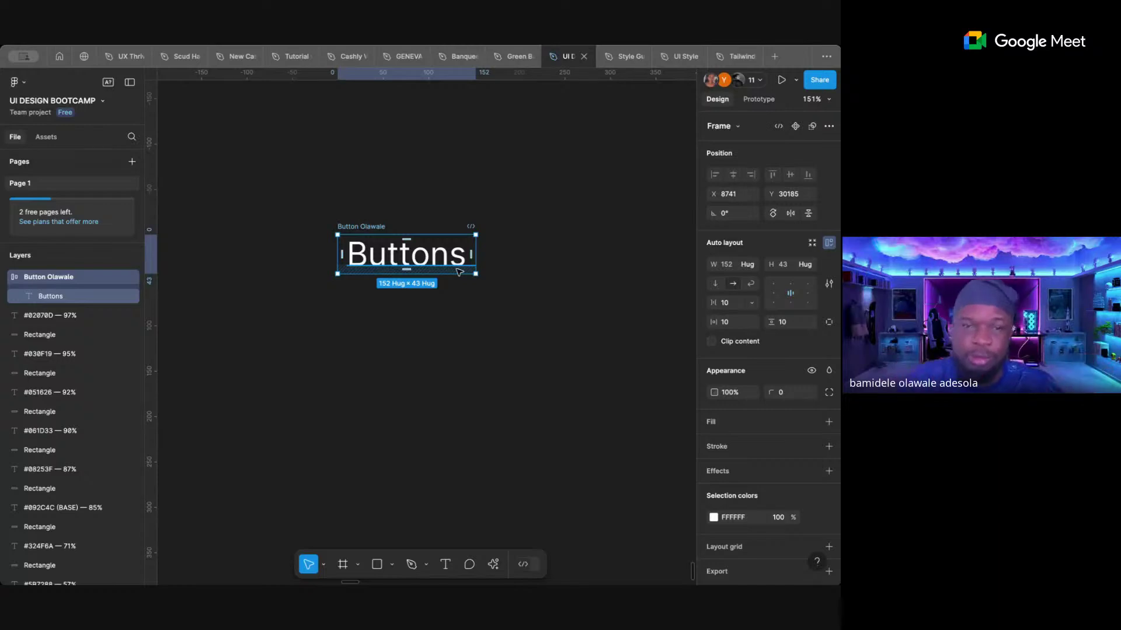
pyautogui.click(405, 205)
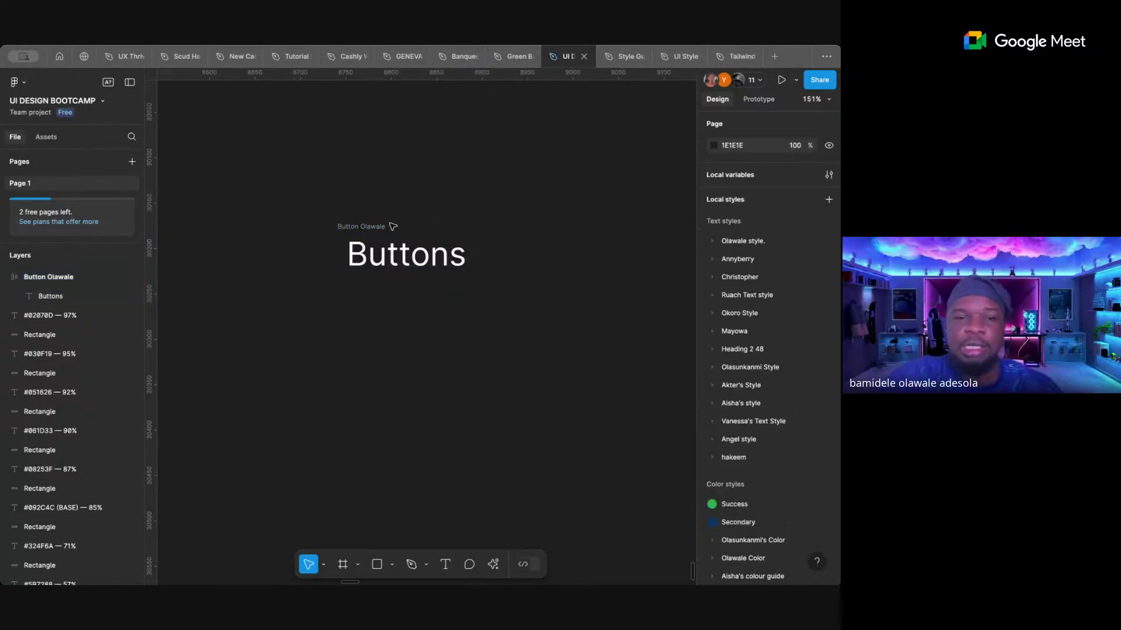
# - Change the label to 'Login Button' and set its width to Hug contents
pyautogui.click(404, 255)
pyautogui.click(405, 255)
pyautogui.doubleClick(404, 255)
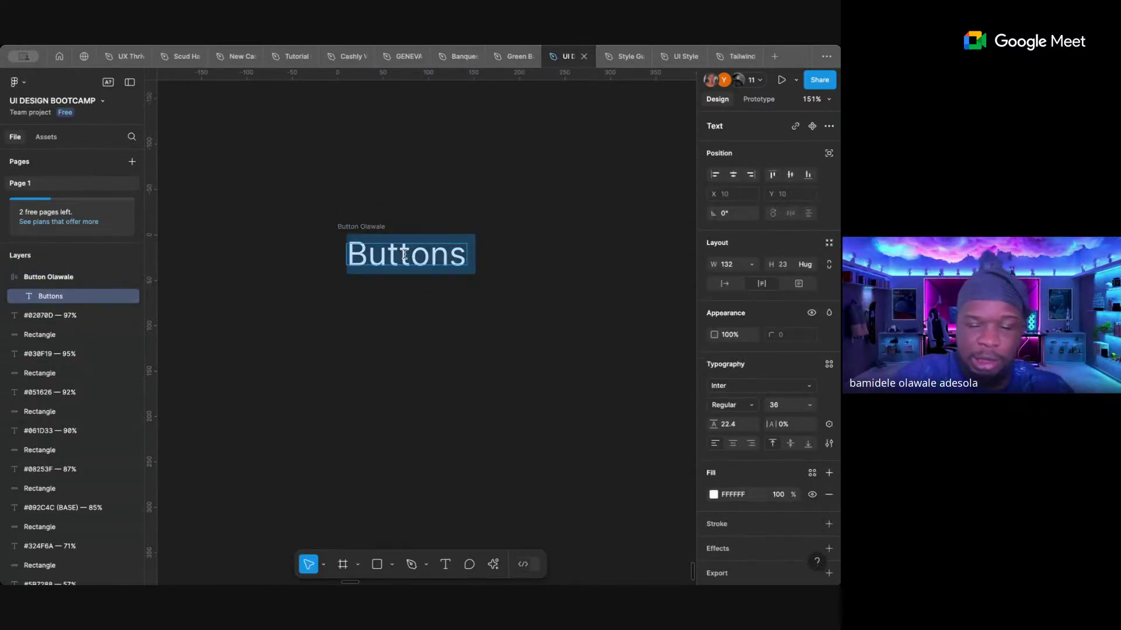
pyautogui.write('Login ')
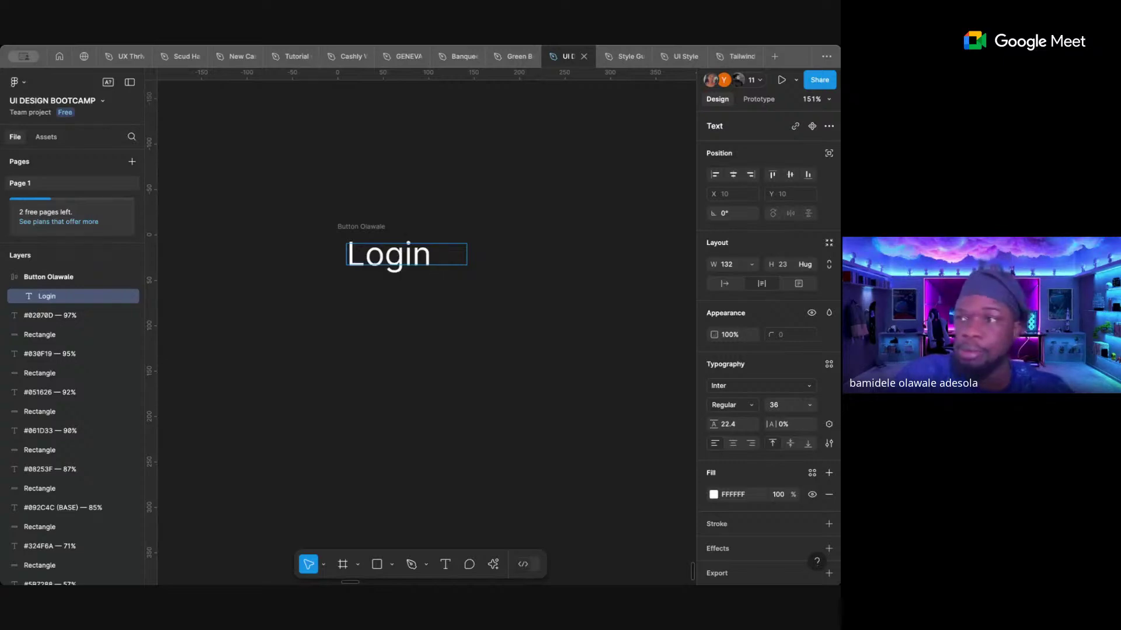
pyautogui.write('Butto')
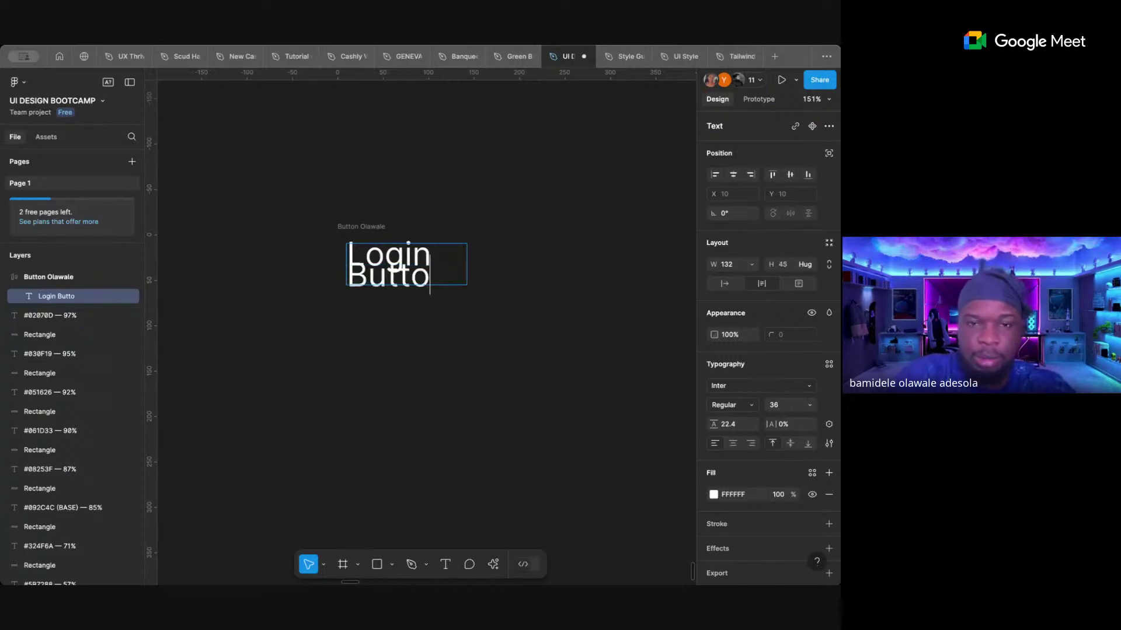
pyautogui.write('n')
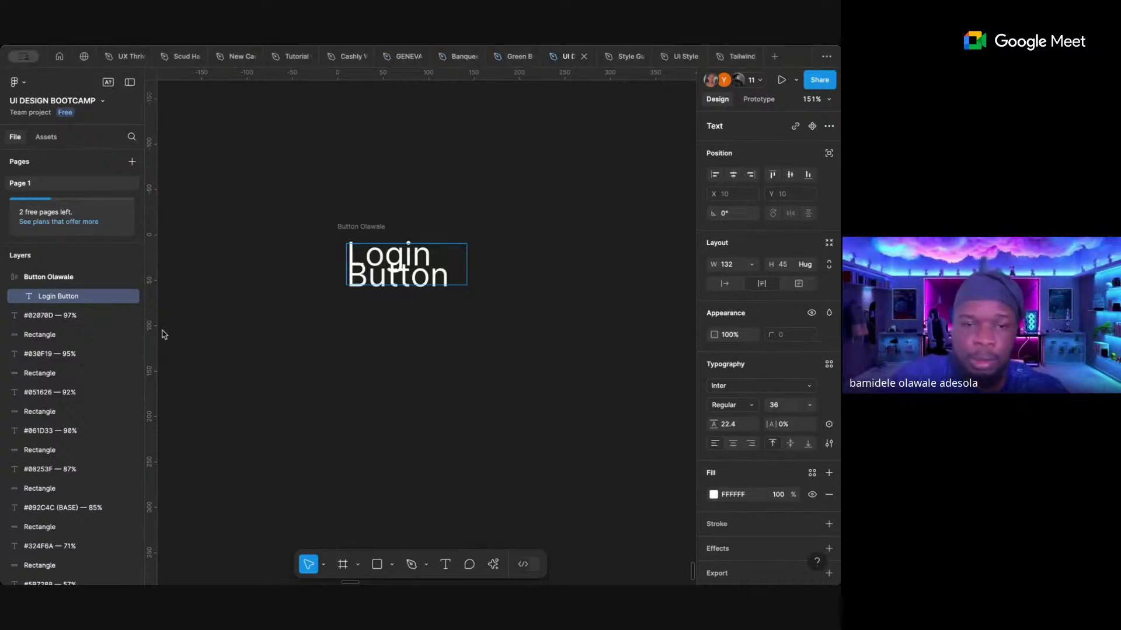
pyautogui.press('Escape')
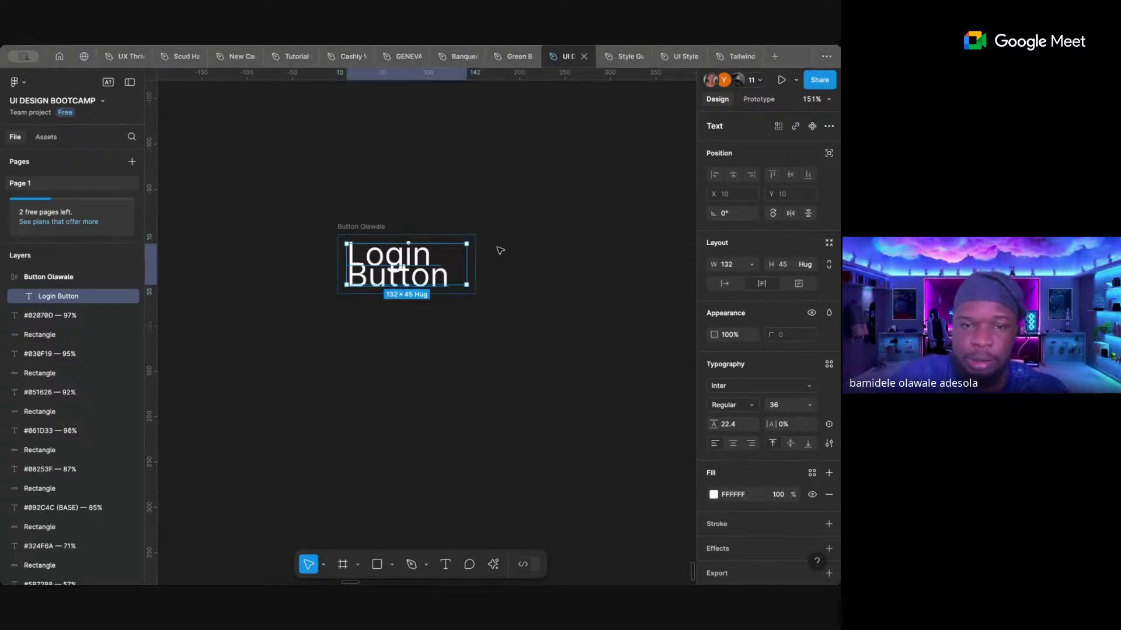
pyautogui.click(753, 266)
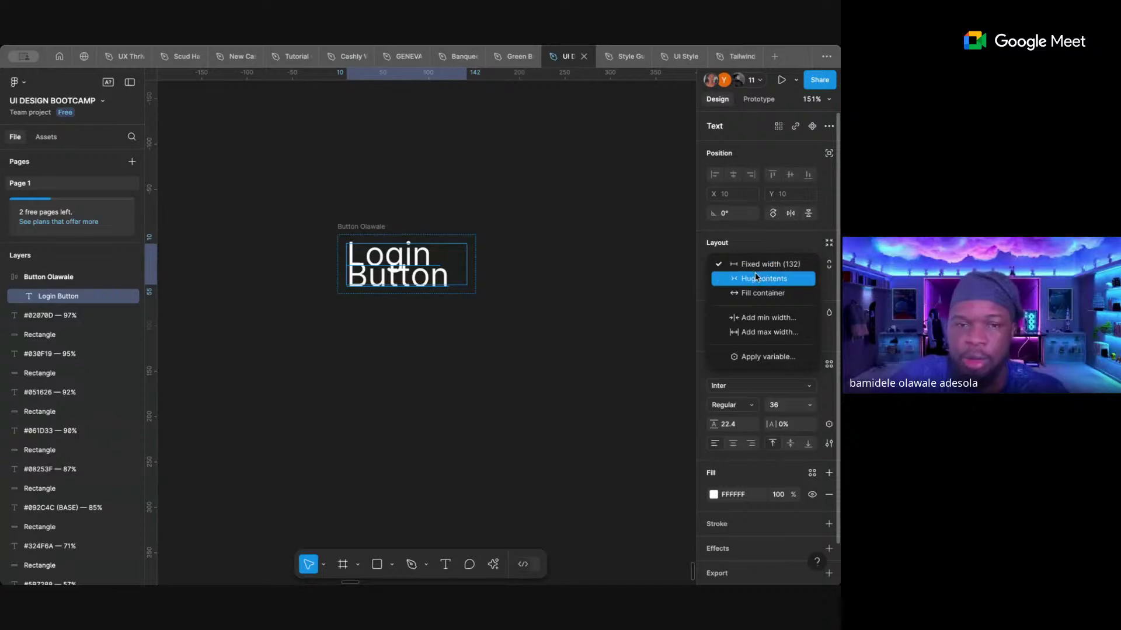
pyautogui.click(755, 279)
pyautogui.click(529, 327)
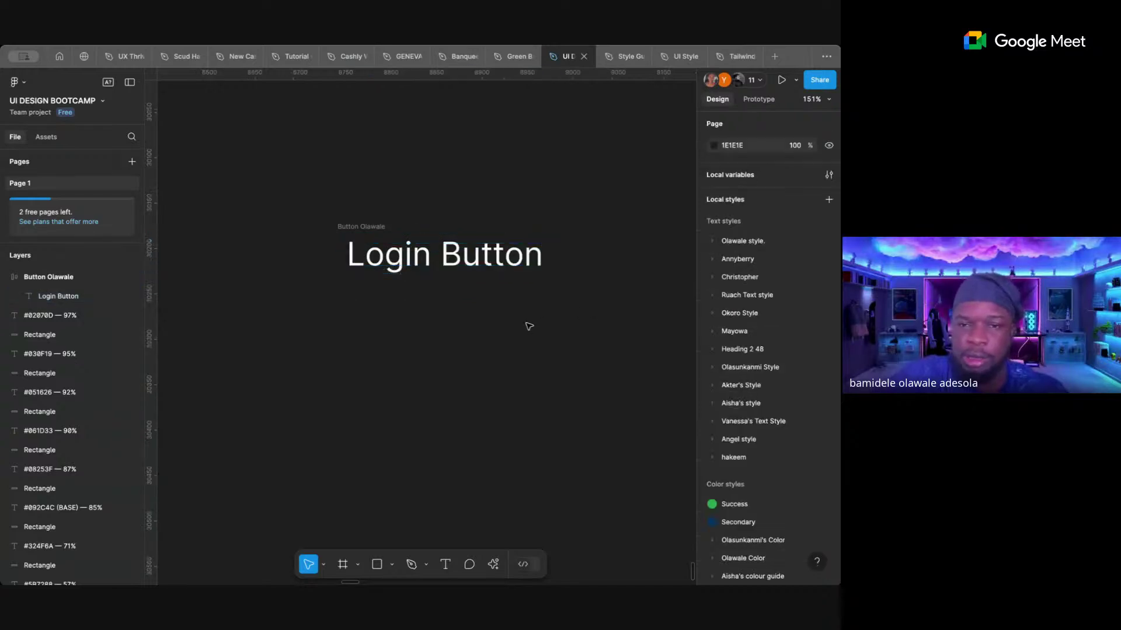
# - Give the button frame 20 vertical and 20 horizontal padding, making it 257 × 63
pyautogui.click(382, 226)
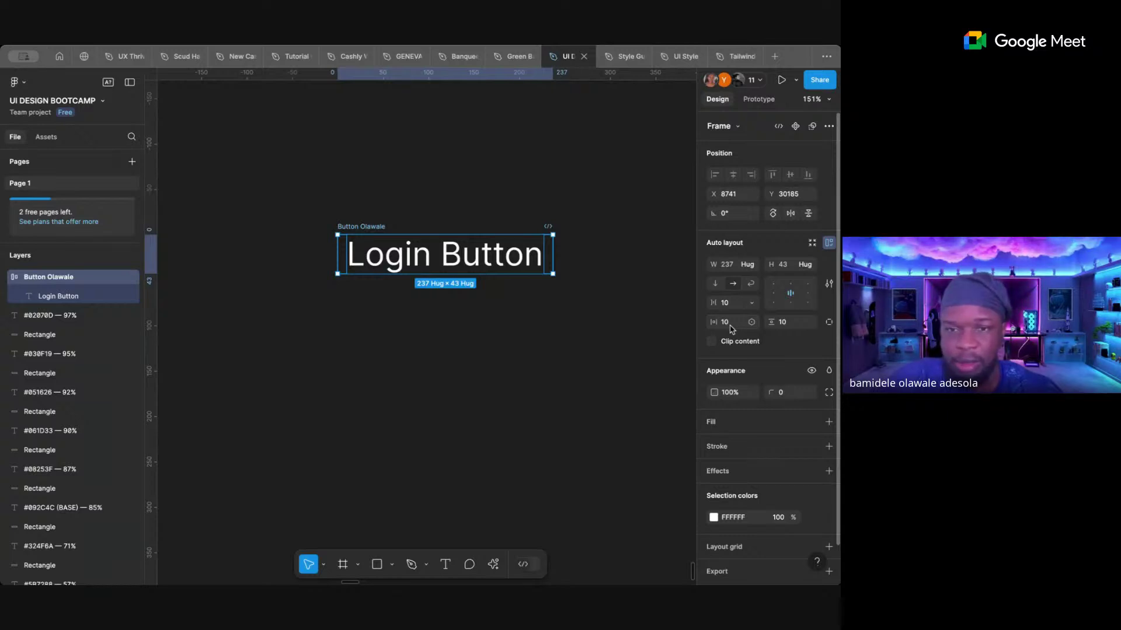
pyautogui.click(786, 324)
pyautogui.press('Return')
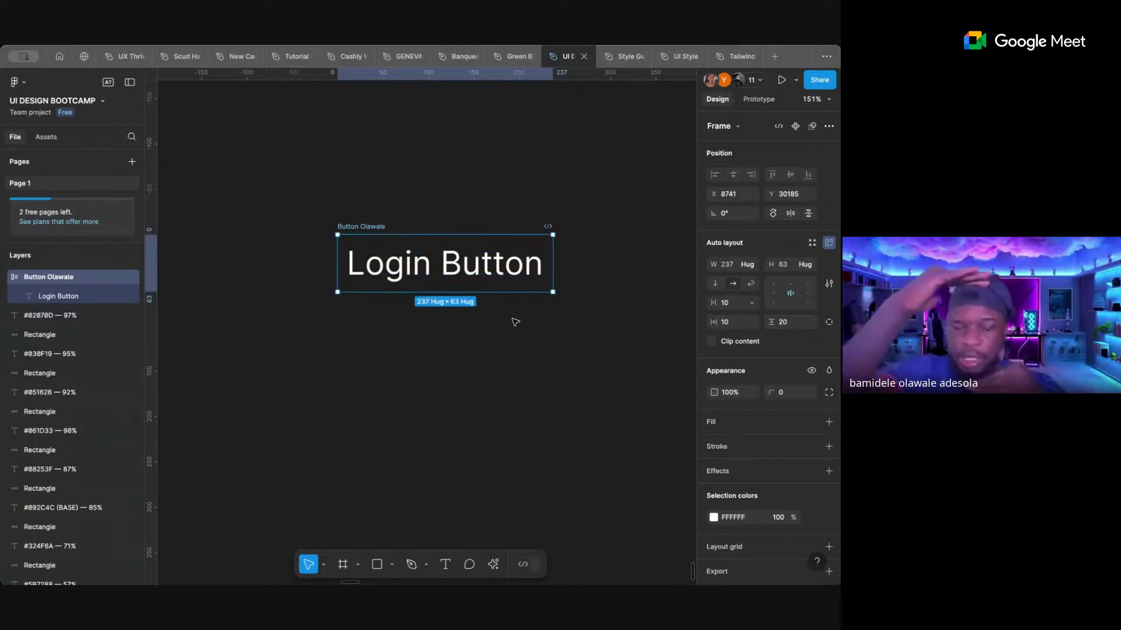
pyautogui.click(728, 324)
pyautogui.write('20')
pyautogui.press('Return')
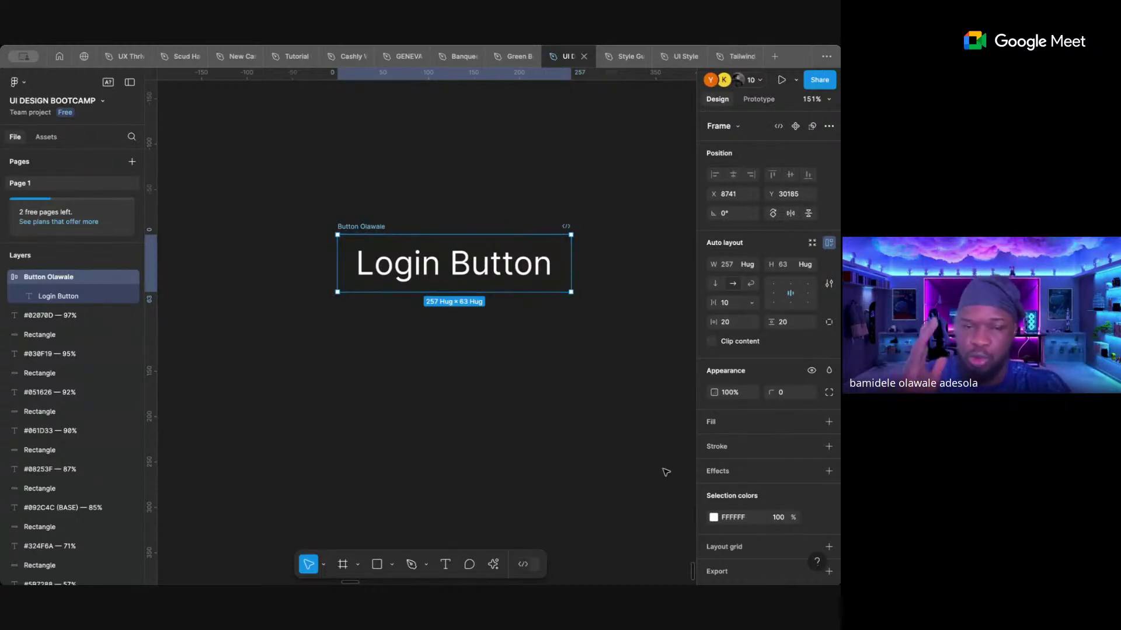
pyautogui.click(389, 343)
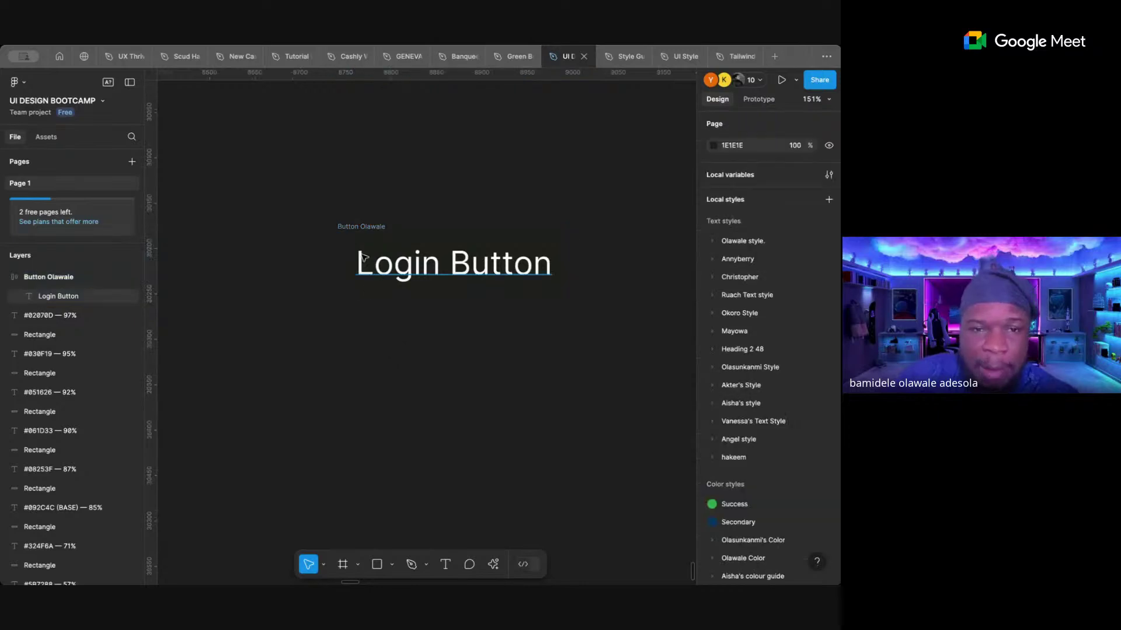
pyautogui.click(363, 227)
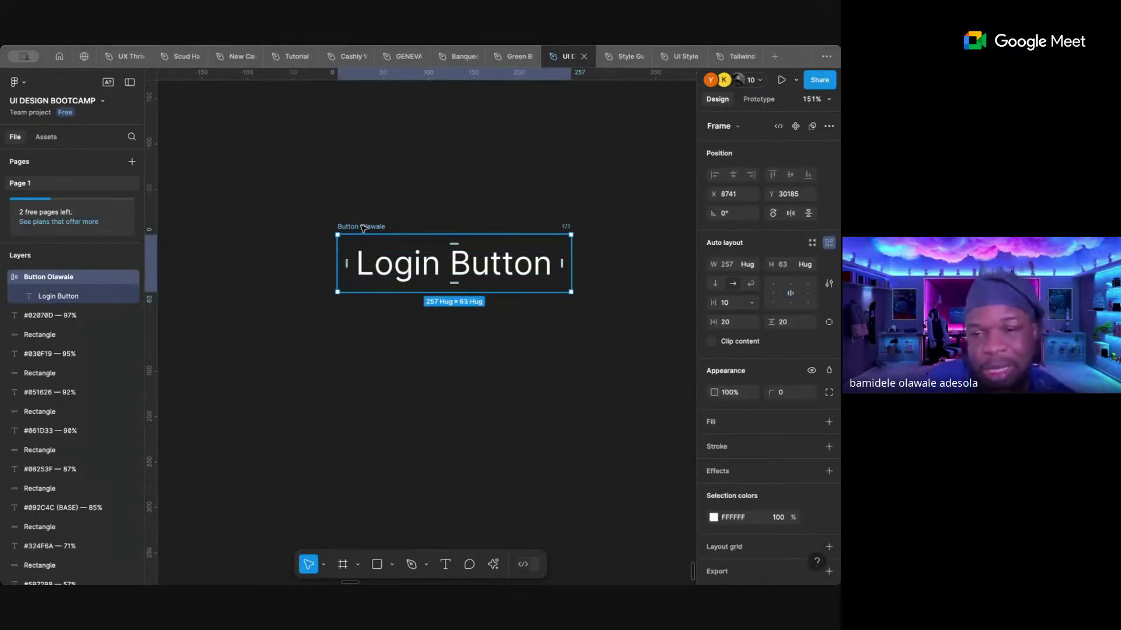
# - Add a dark navy 092C4C fill to the button frame
pyautogui.click(829, 422)
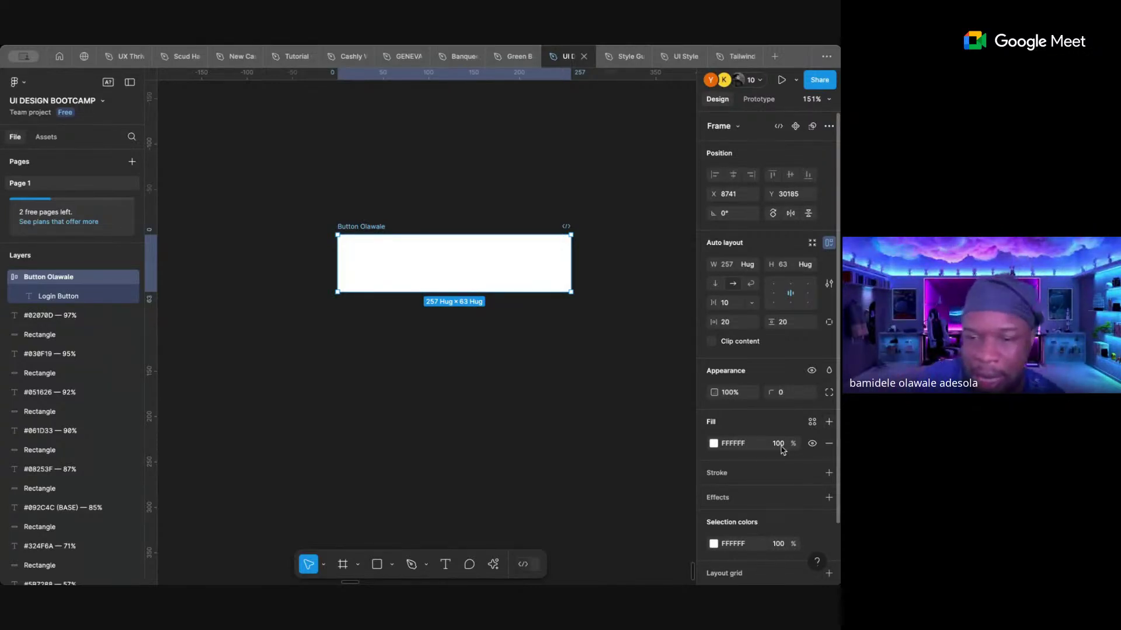
pyautogui.click(713, 444)
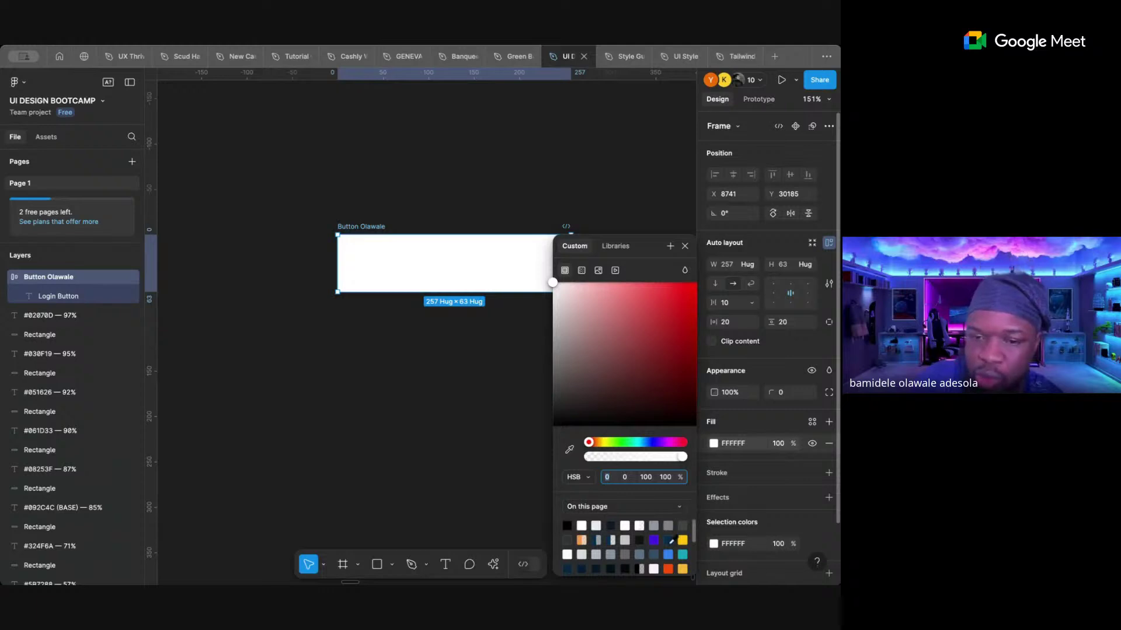
pyautogui.click(670, 540)
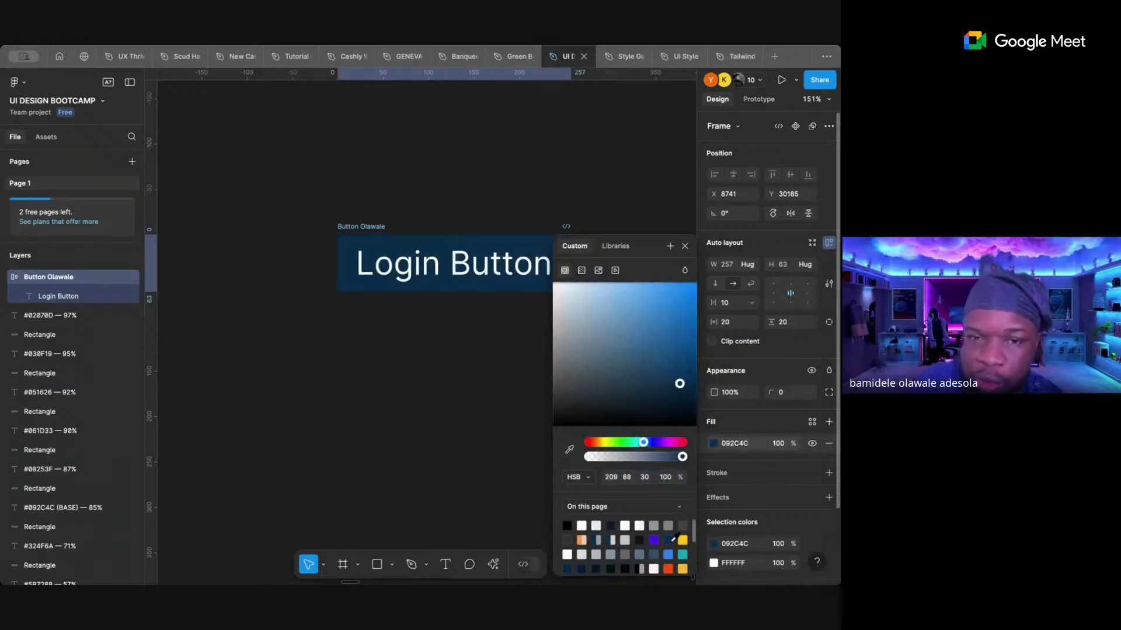
pyautogui.click(448, 364)
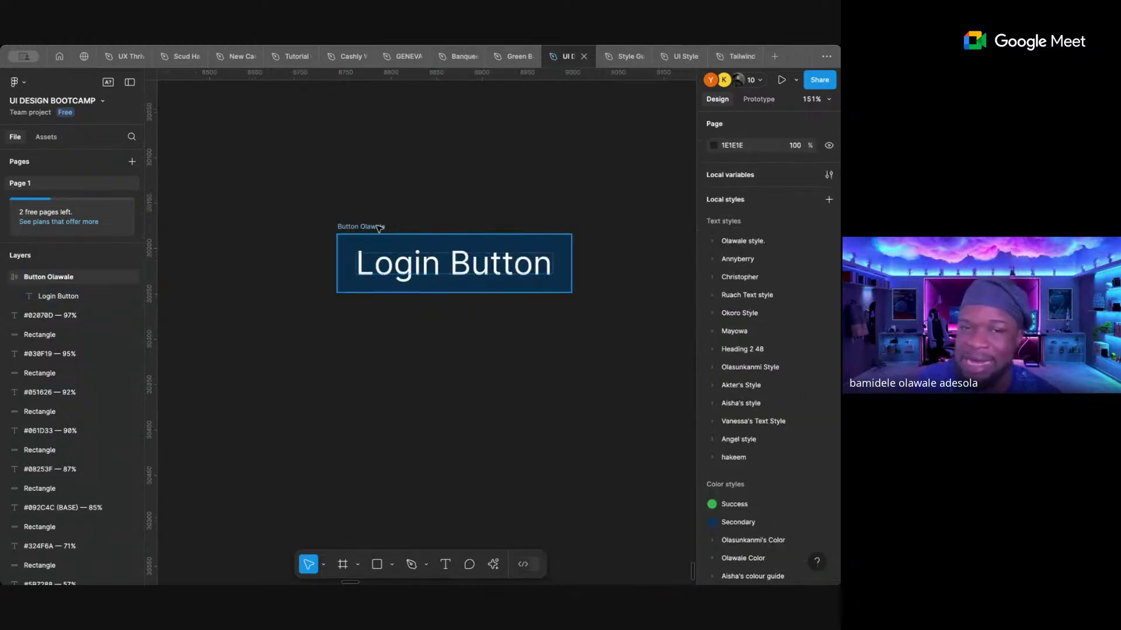
pyautogui.click(379, 228)
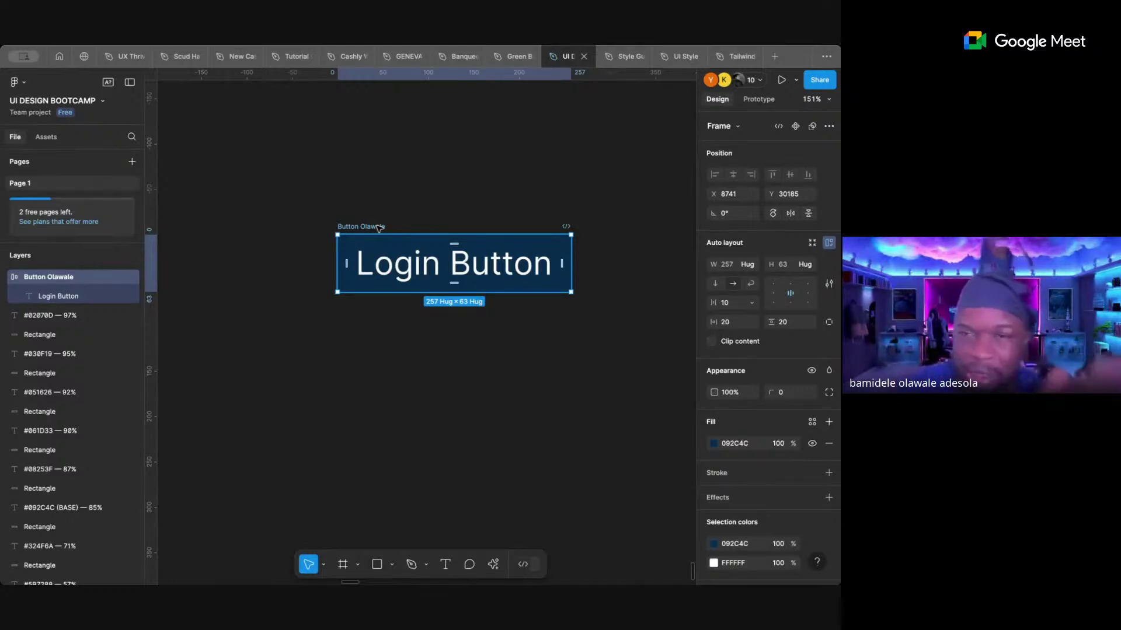
# - Try E9EBF8, D6DCE1 and 8495A5 on the label text, settling on pale grey-blue D6DCE1
pyautogui.click(468, 276)
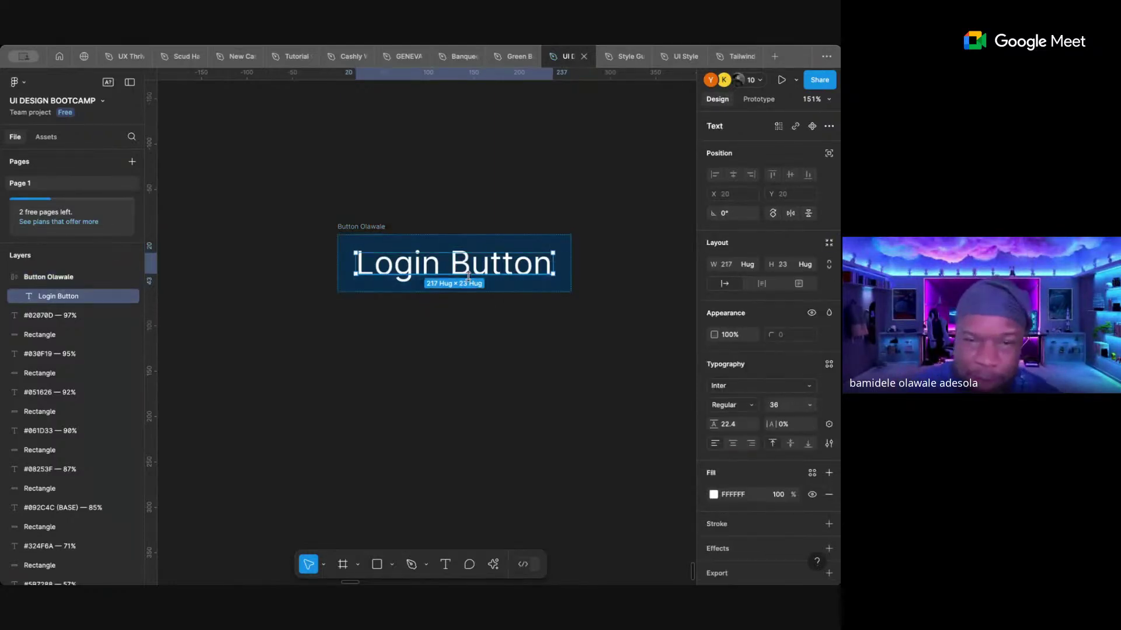
pyautogui.click(713, 494)
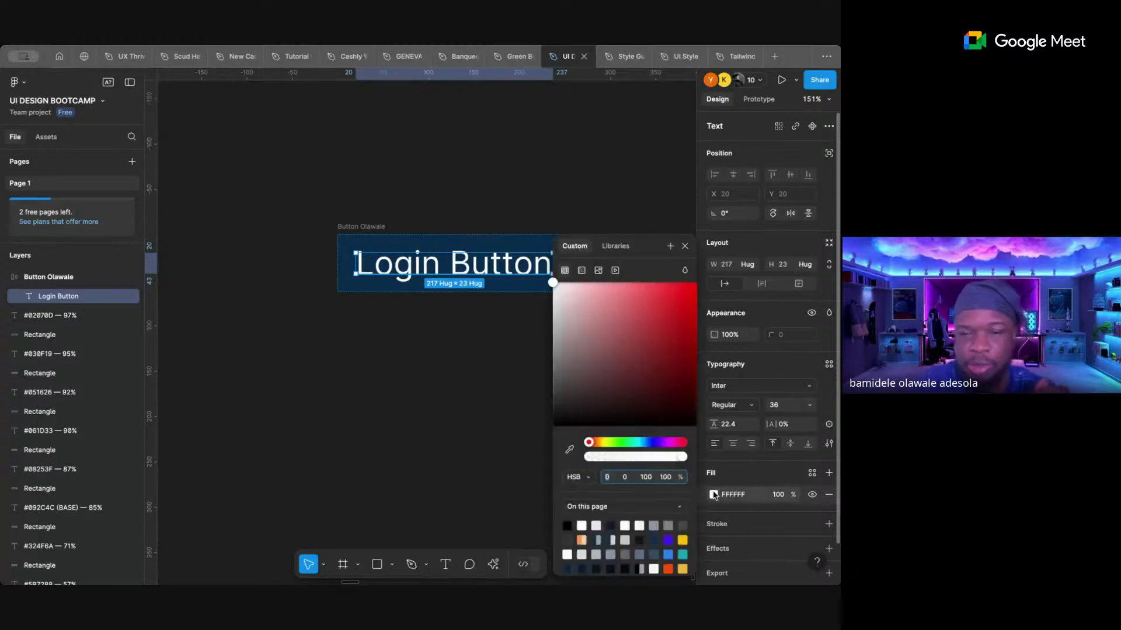
pyautogui.click(596, 525)
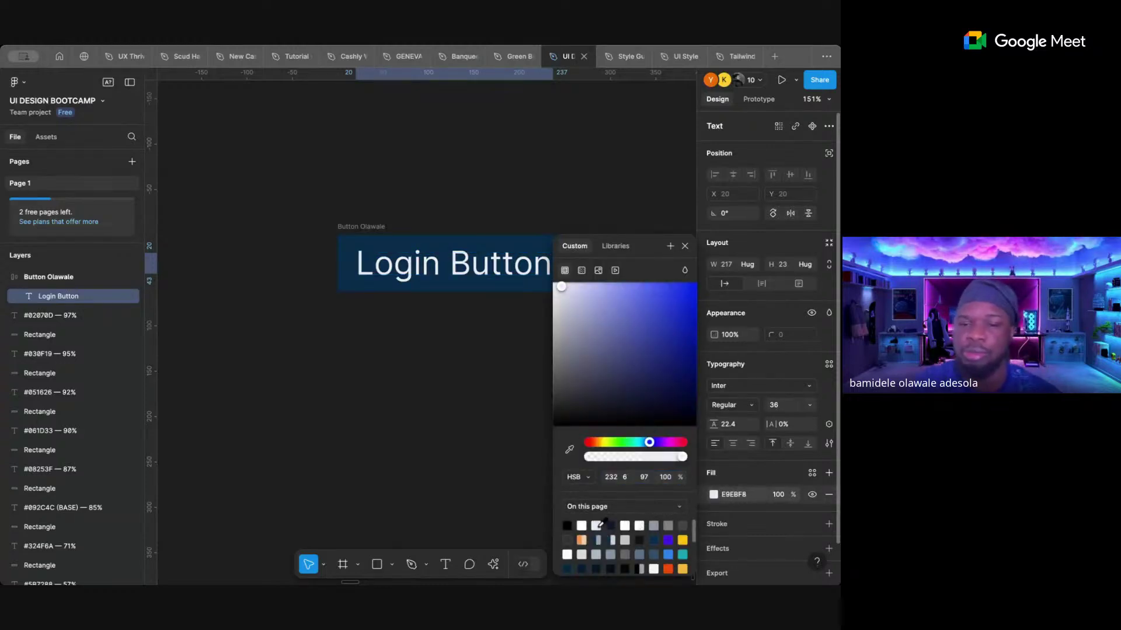
pyautogui.click(588, 552)
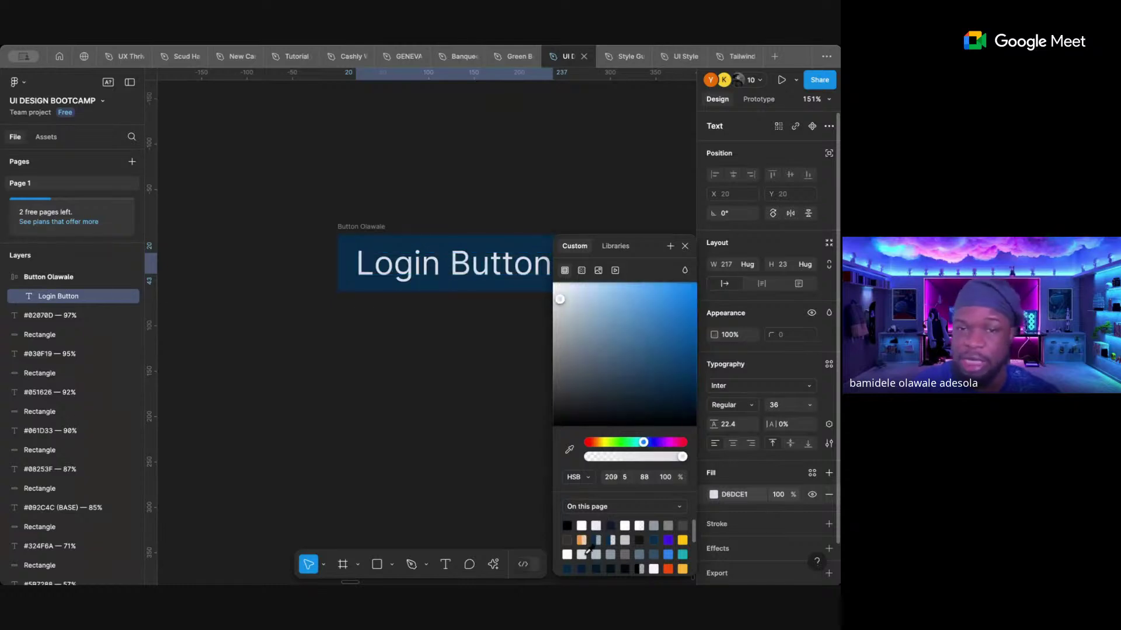
pyautogui.click(600, 555)
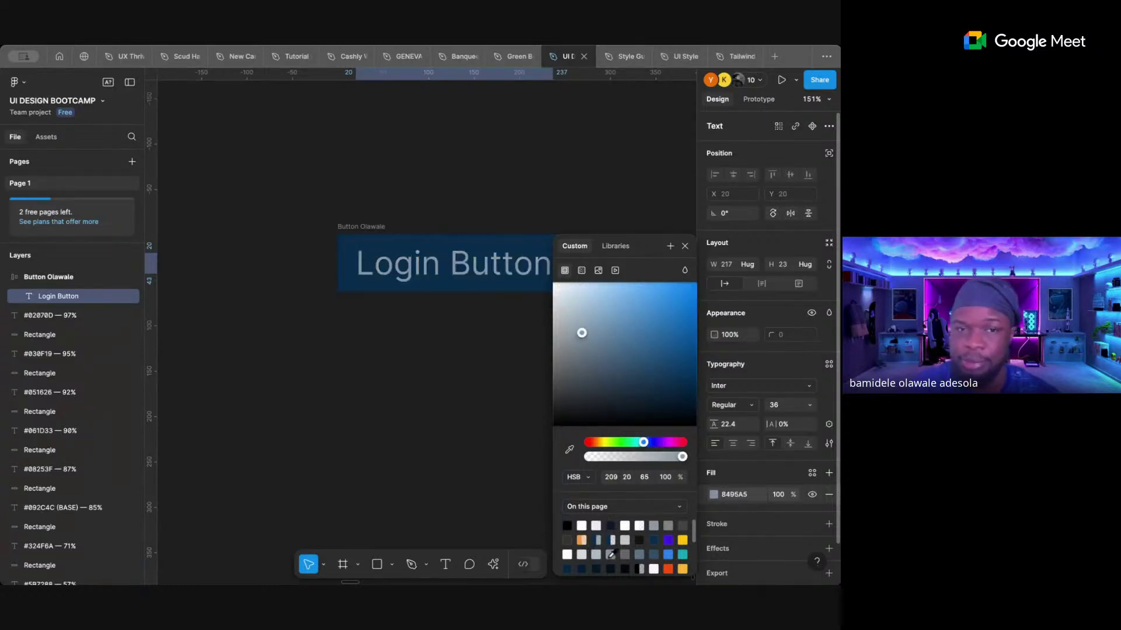
pyautogui.click(588, 553)
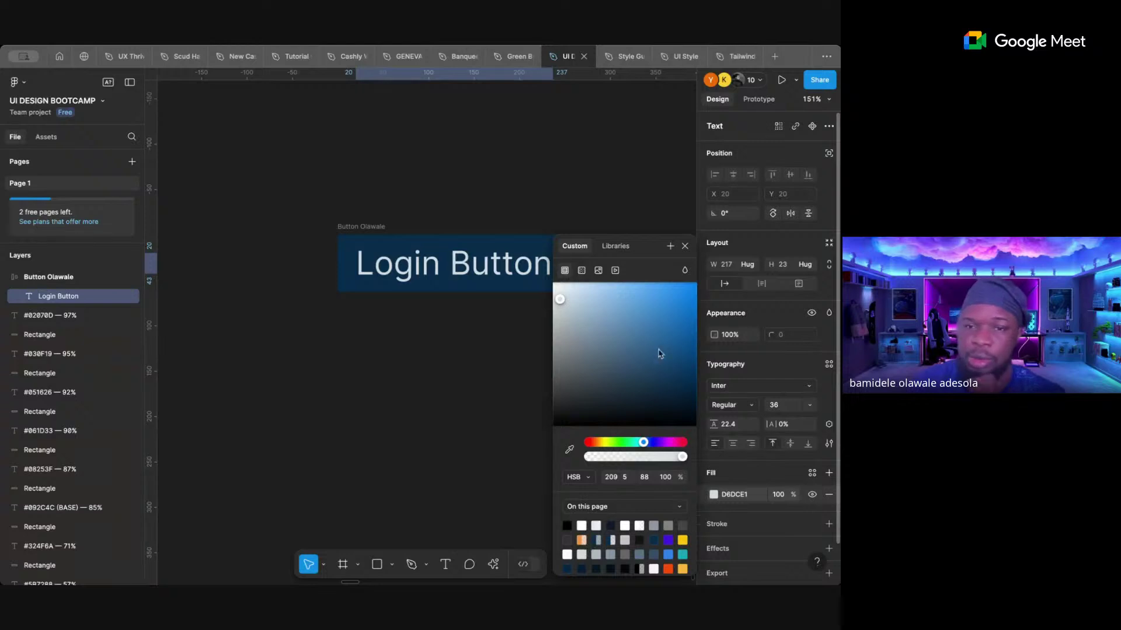
pyautogui.click(685, 246)
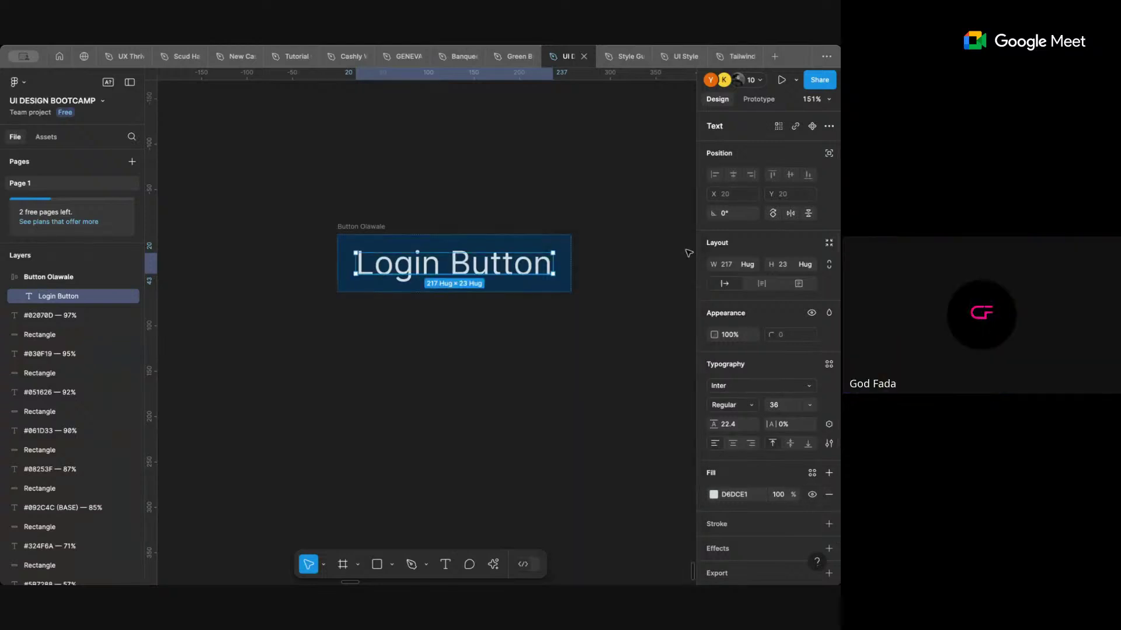
pyautogui.click(575, 391)
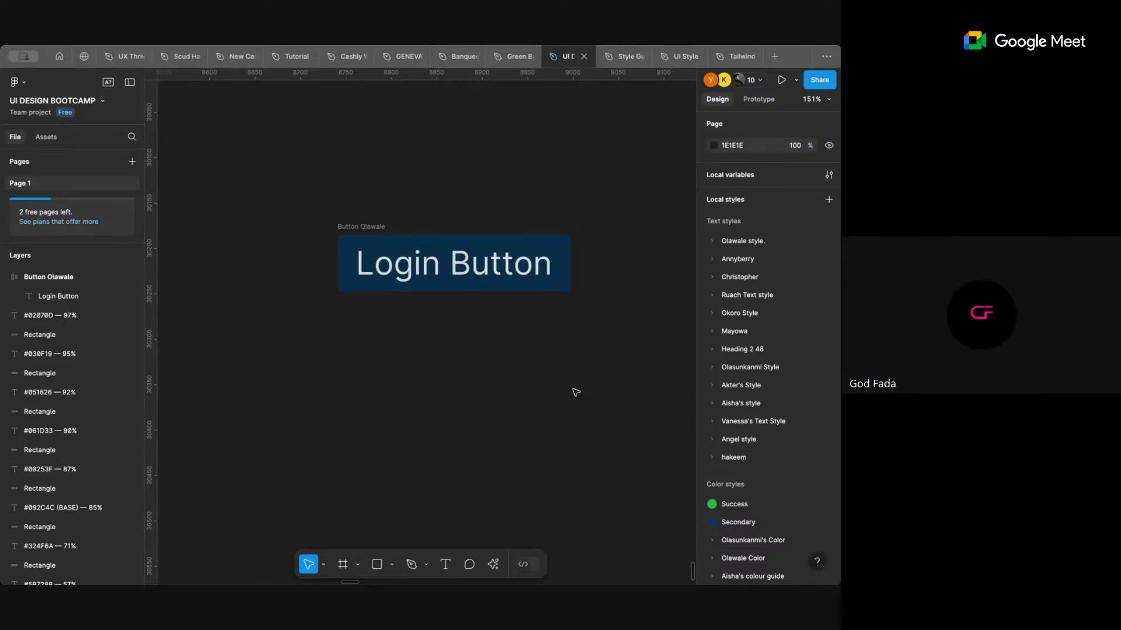
# - Round the corners of the navy button frame
pyautogui.click(385, 228)
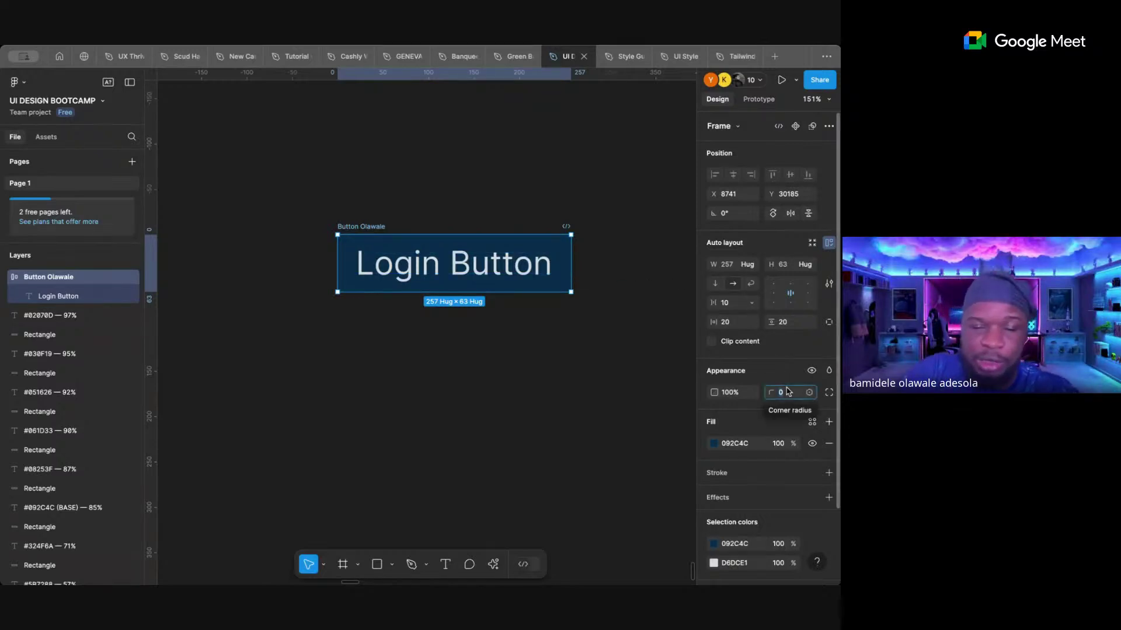
pyautogui.click(566, 395)
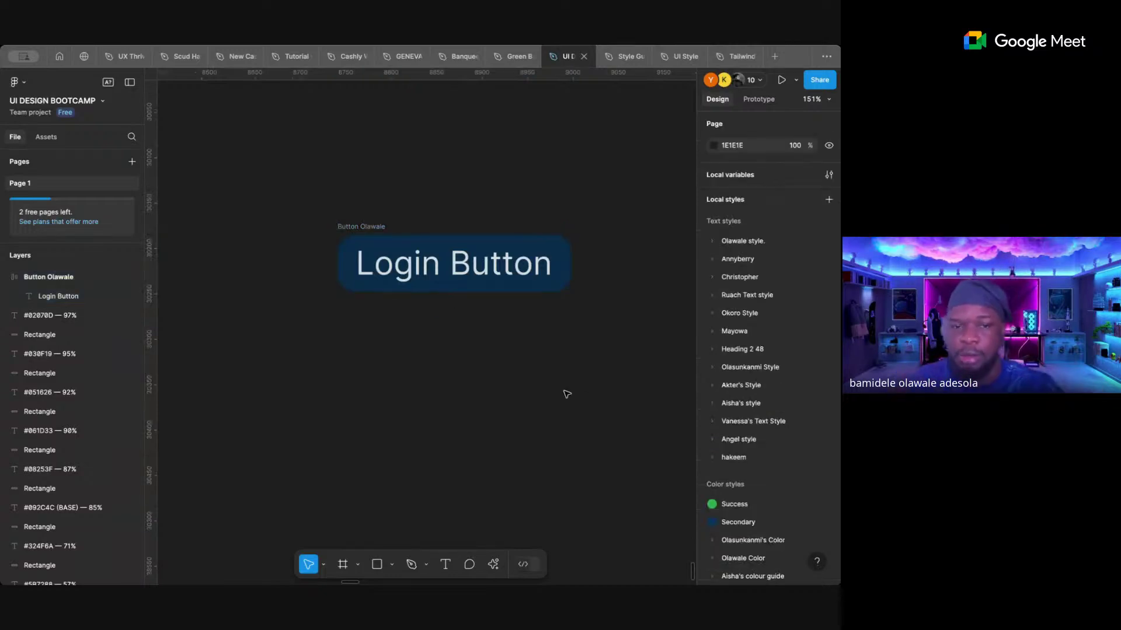
# - Set the Login Button label to font size 24, then undo the change
pyautogui.doubleClick(449, 273)
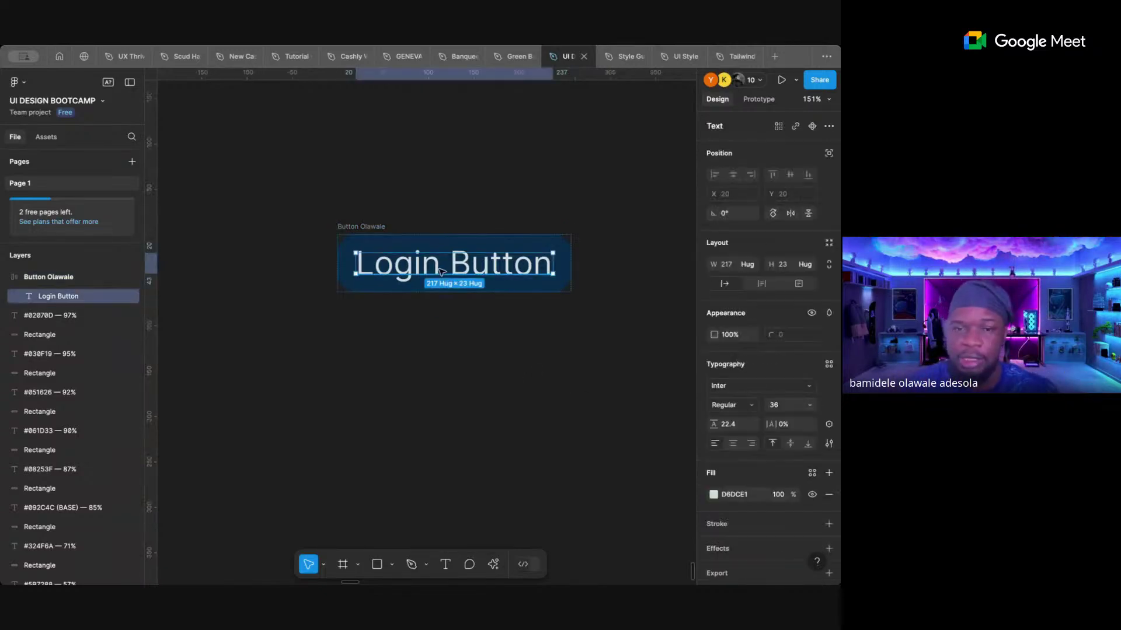
pyautogui.click(782, 409)
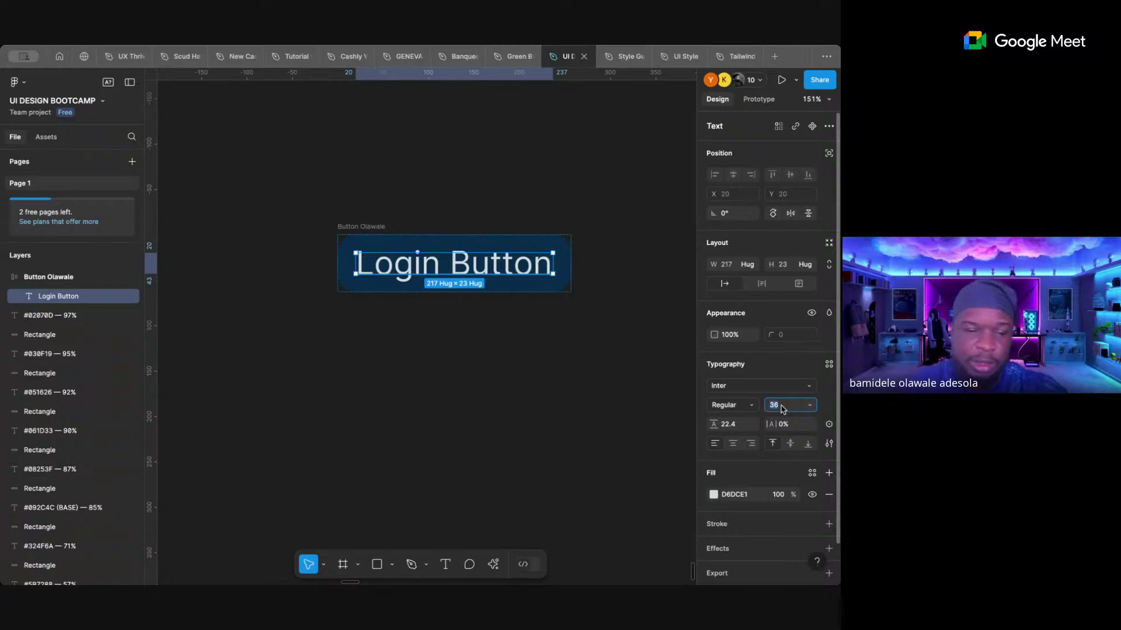
pyautogui.write('2 4')
pyautogui.press('Return')
pyautogui.press('Escape')
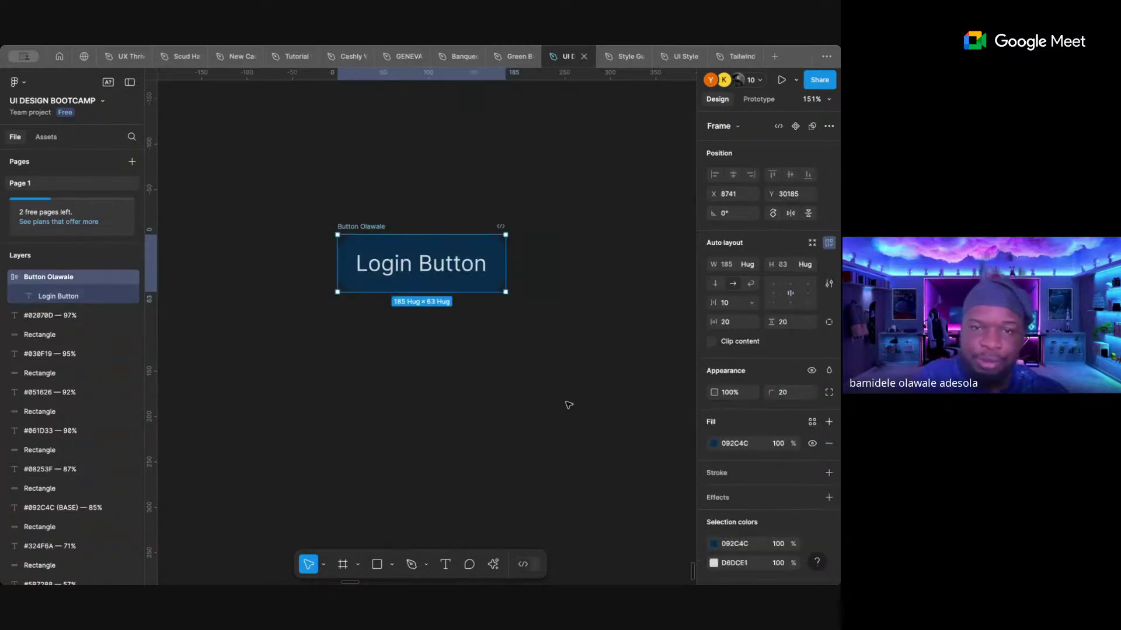
pyautogui.press('Escape')
pyautogui.click(365, 226)
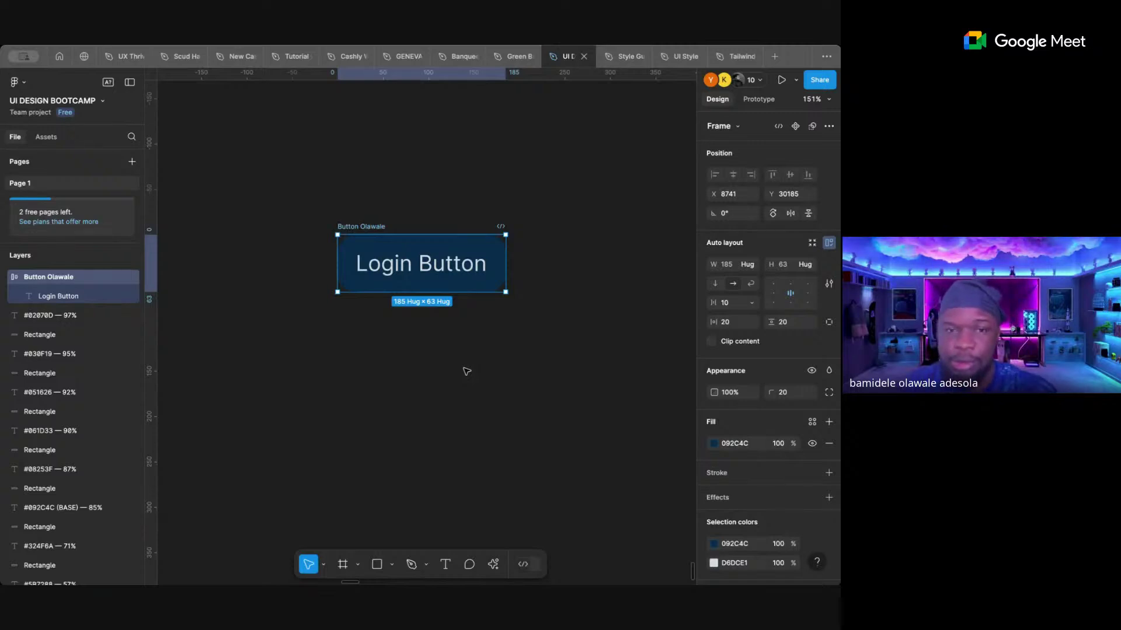
pyautogui.press('Escape')
pyautogui.hotkey('ctrl', 'z')
pyautogui.hotkey('ctrl', 'z')
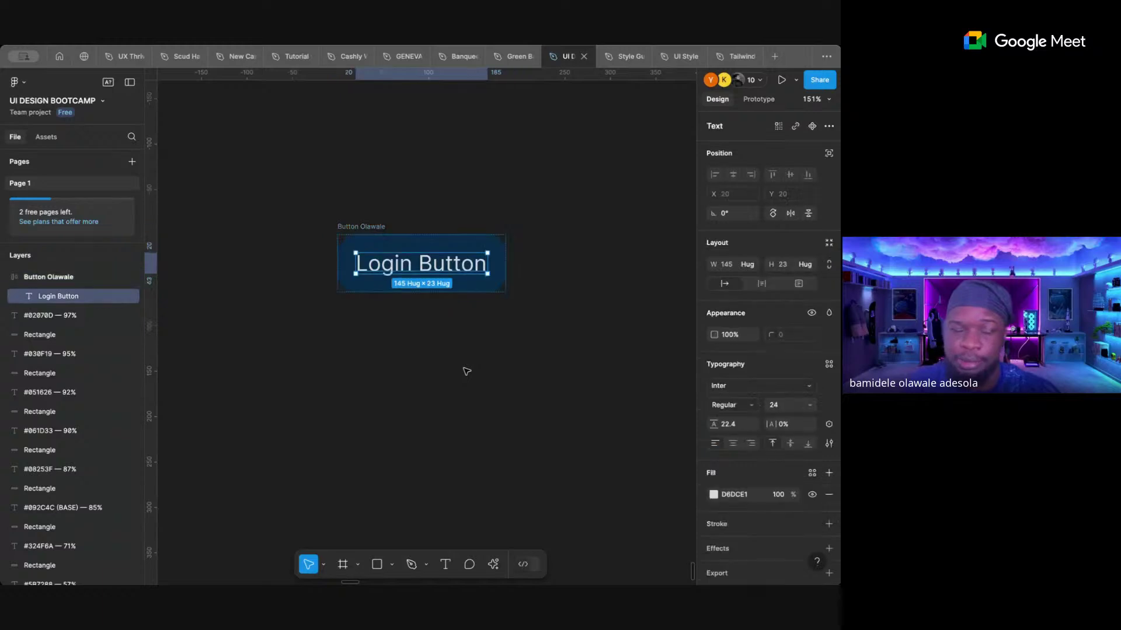
pyautogui.hotkey('ctrl', 'z')
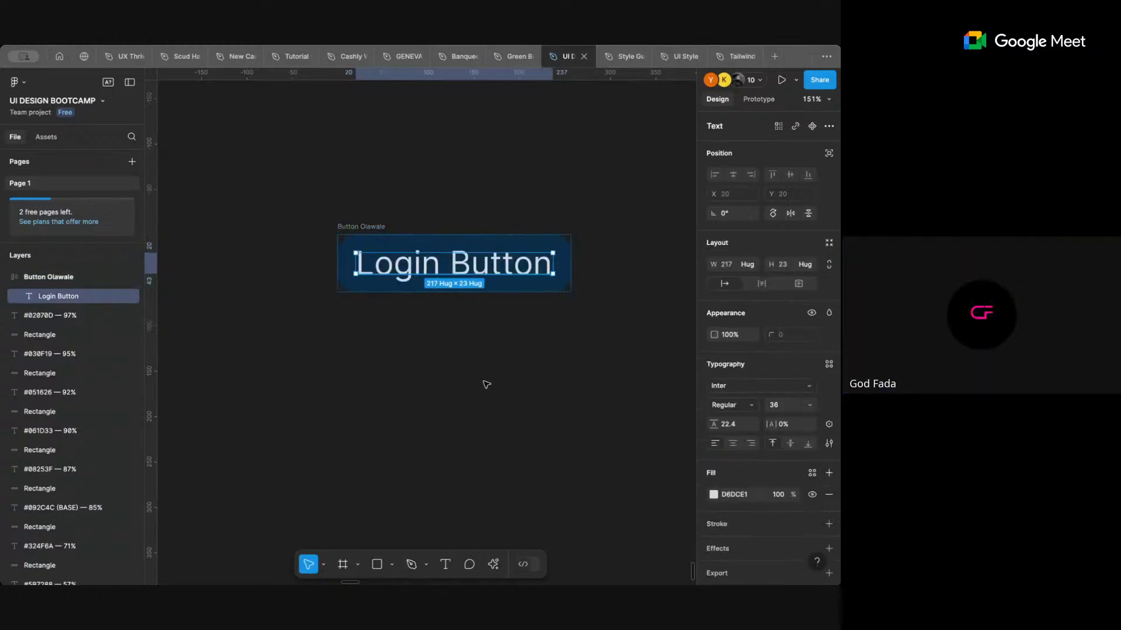
# - Re-enter font size 24 for the Login Button label
pyautogui.click(775, 404)
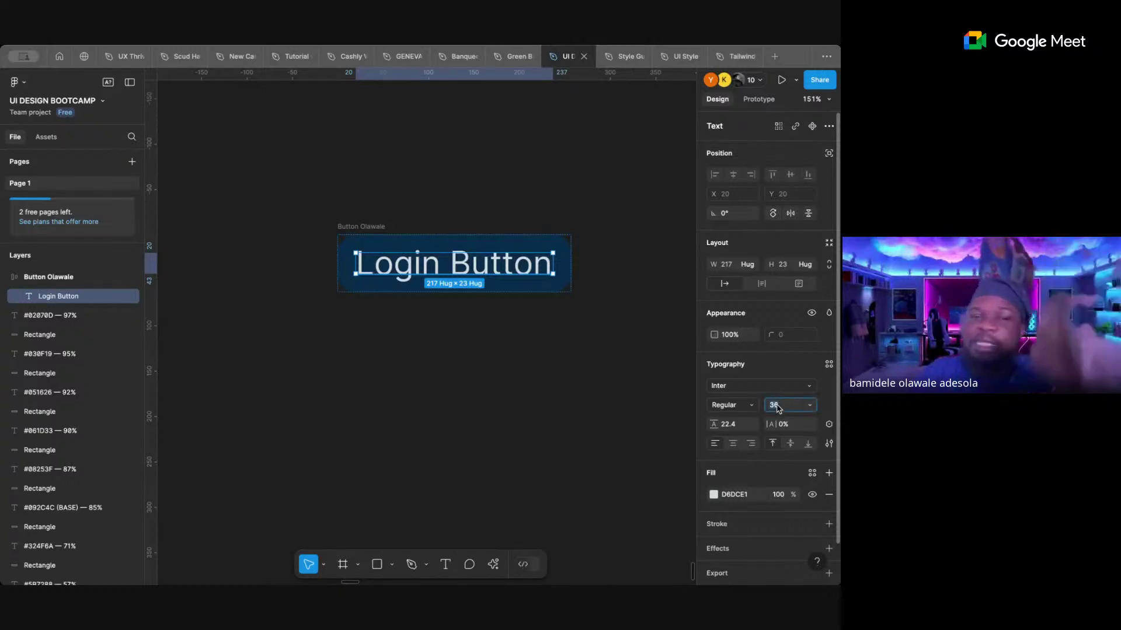
pyautogui.write('24')
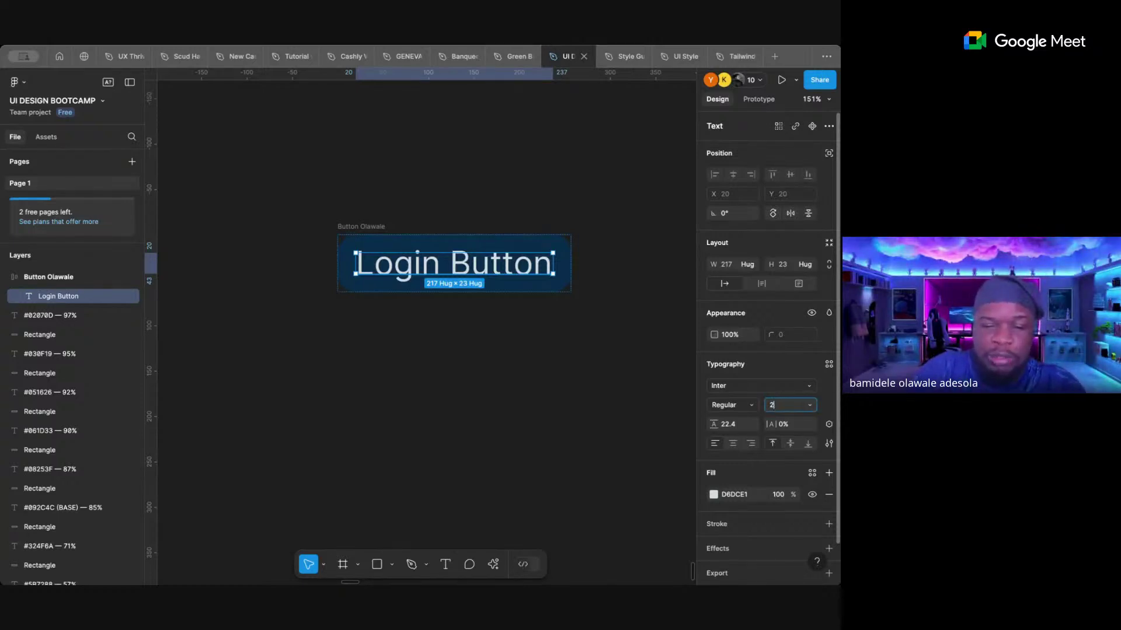
pyautogui.press('Return')
pyautogui.click(629, 397)
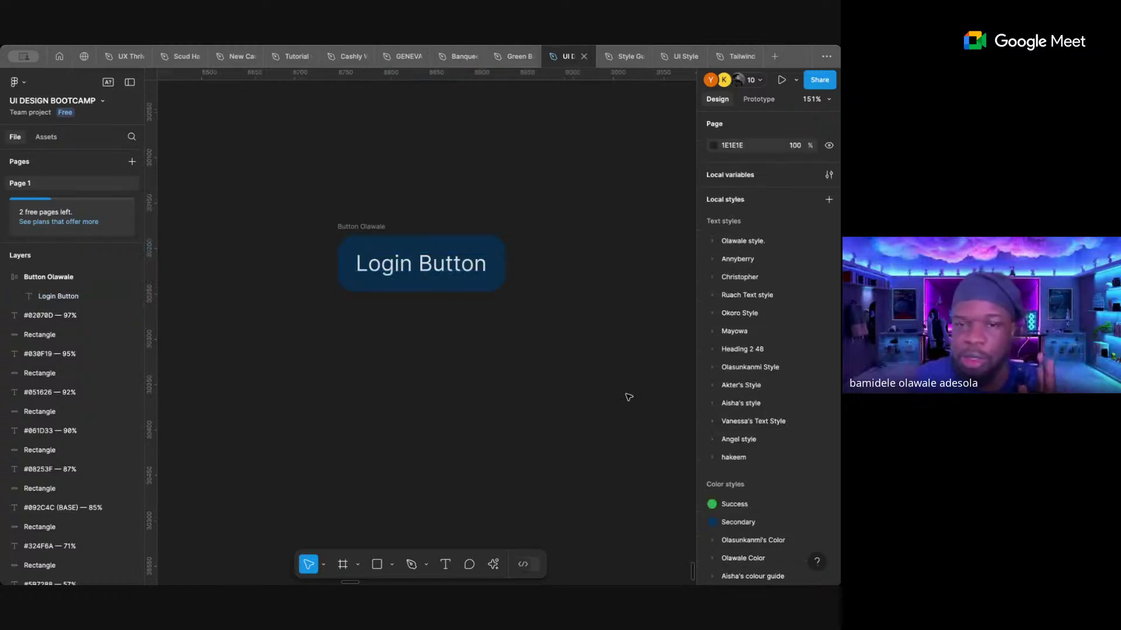
pyautogui.click(361, 227)
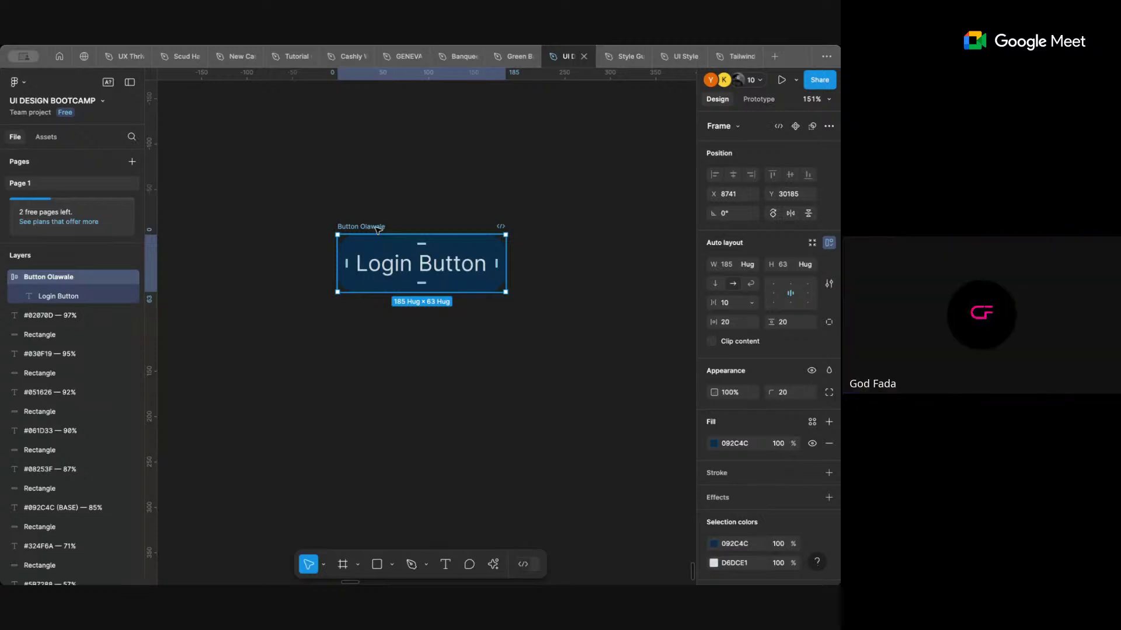
# - Relabel the button 'Get started'
pyautogui.doubleClick(439, 271)
pyautogui.doubleClick(439, 270)
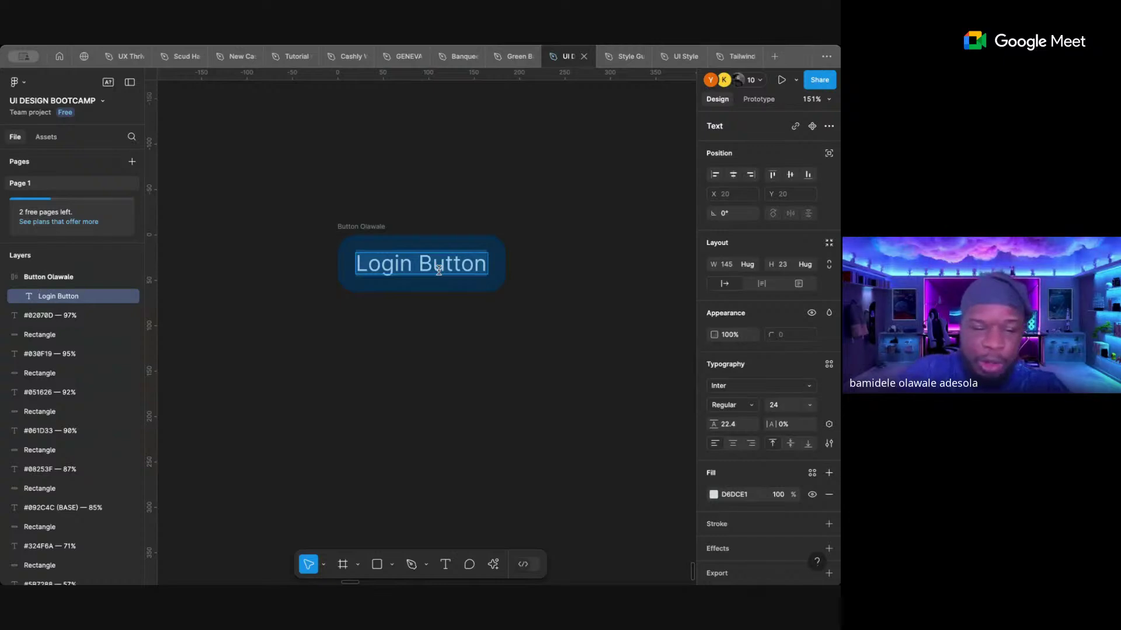
pyautogui.write('Get start')
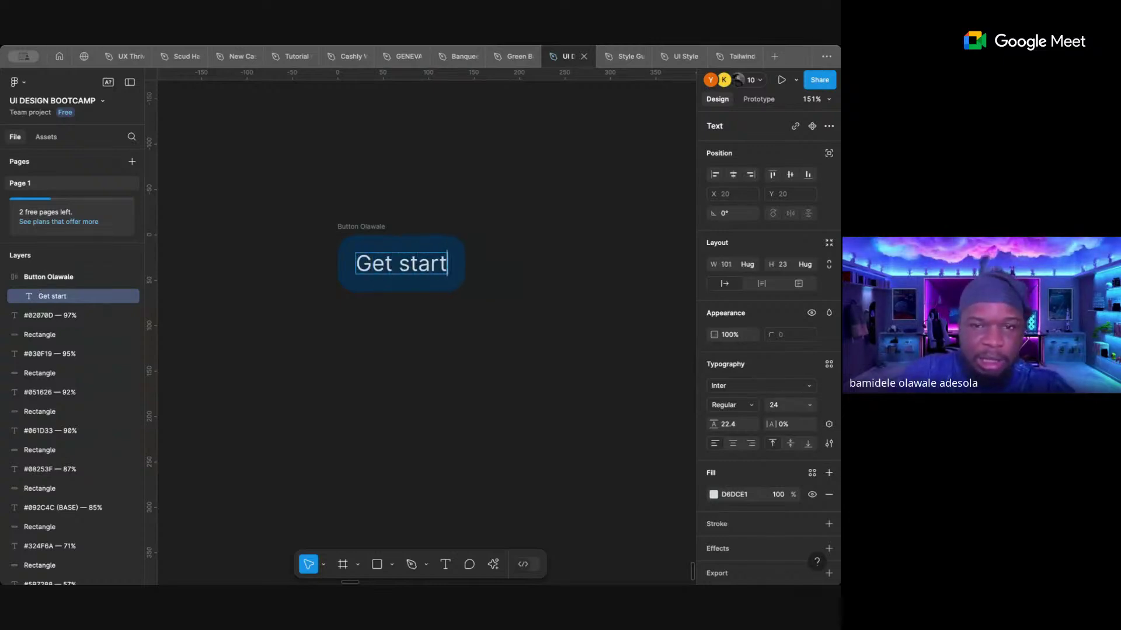
pyautogui.write('ed')
pyautogui.press('Escape')
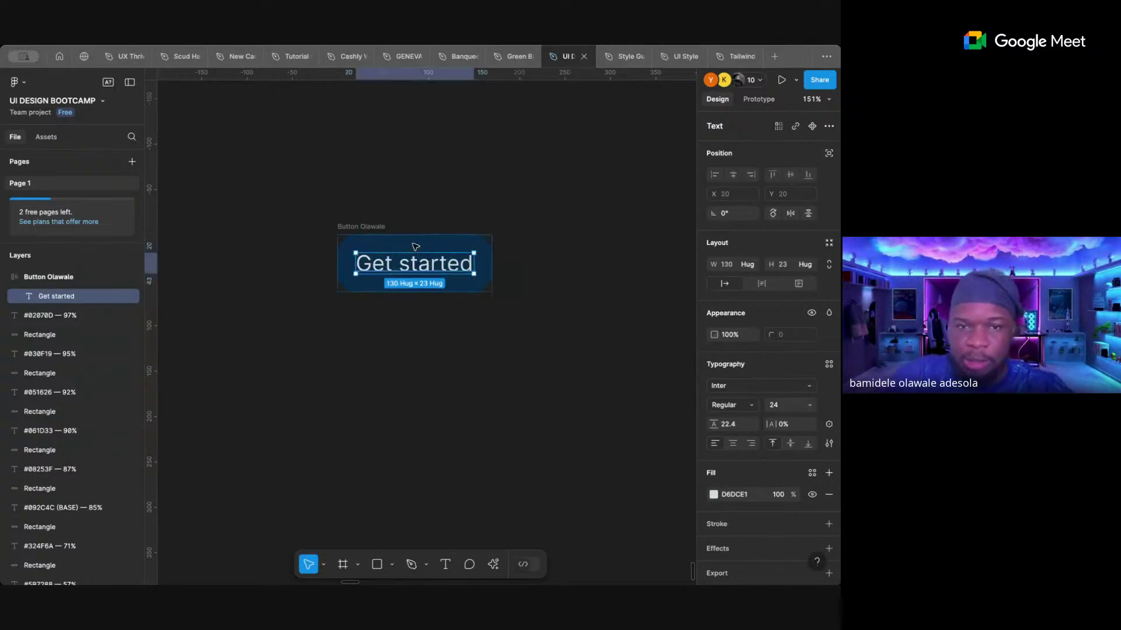
# - Duplicate the button below the original and relabel the copy 'Login'
pyautogui.click(380, 226)
pyautogui.moveTo(381, 225); pyautogui.dragTo(380, 302)
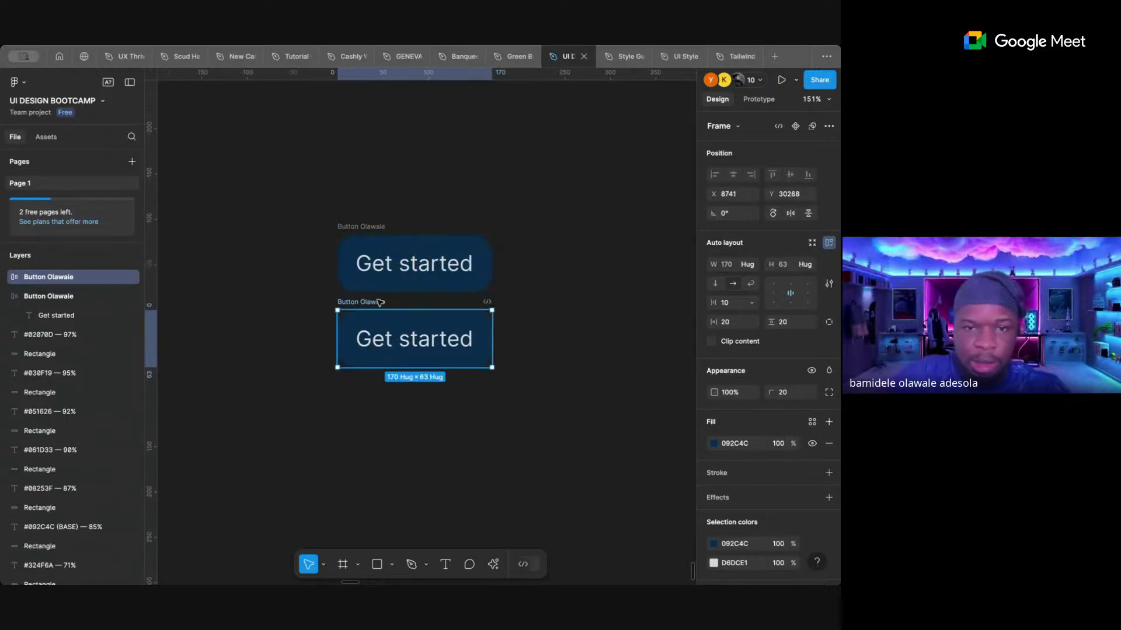
pyautogui.doubleClick(391, 332)
pyautogui.write('Login')
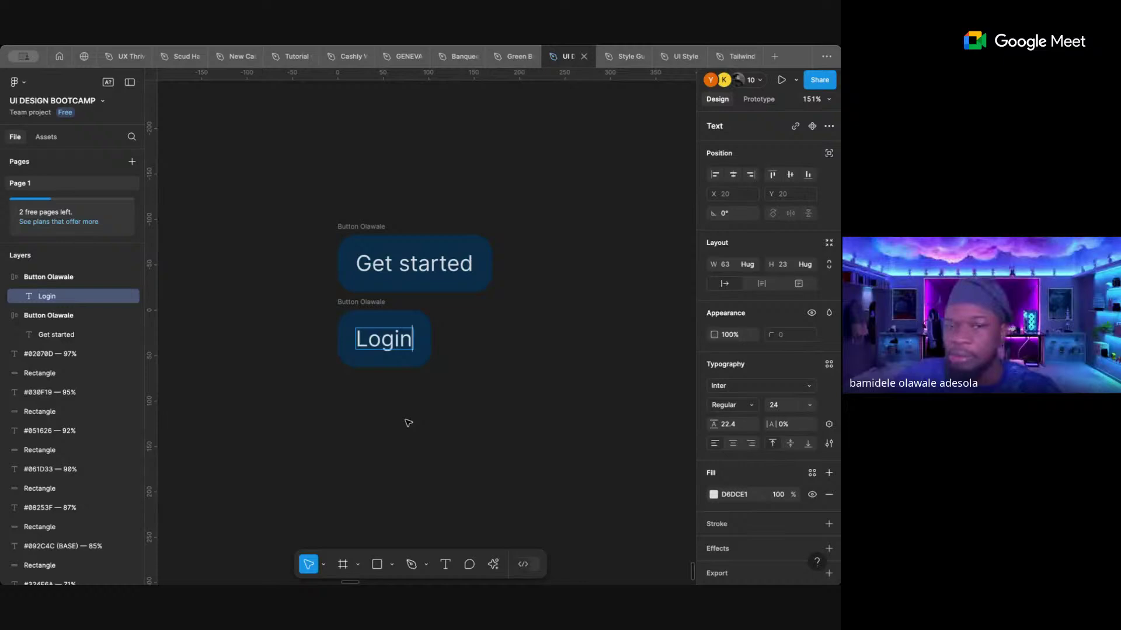
pyautogui.press('Escape')
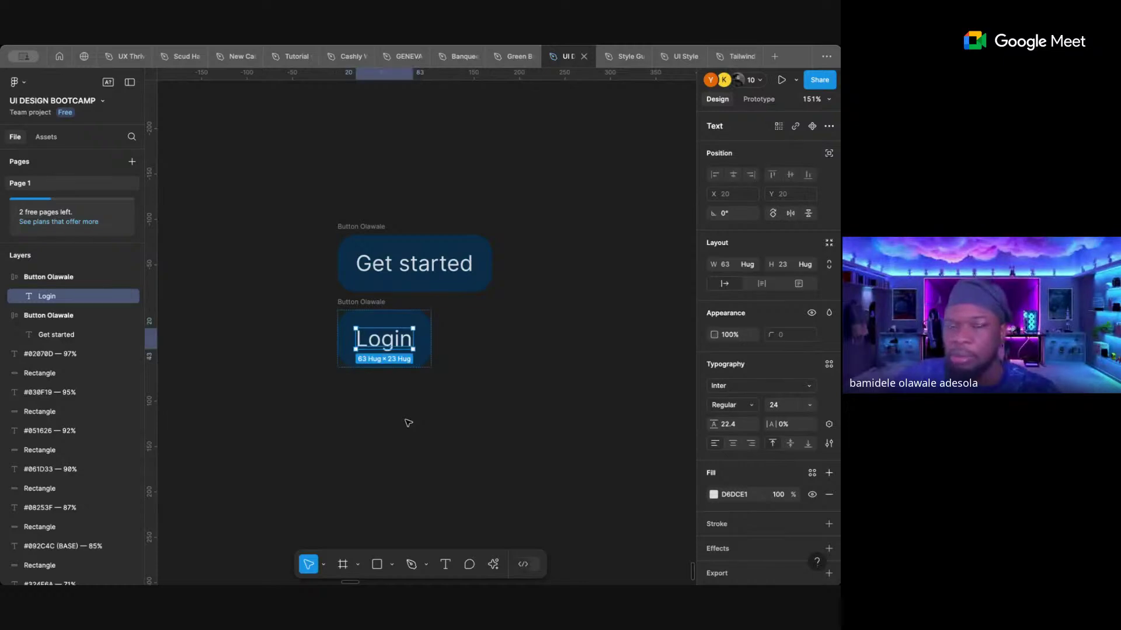
pyautogui.press('Escape')
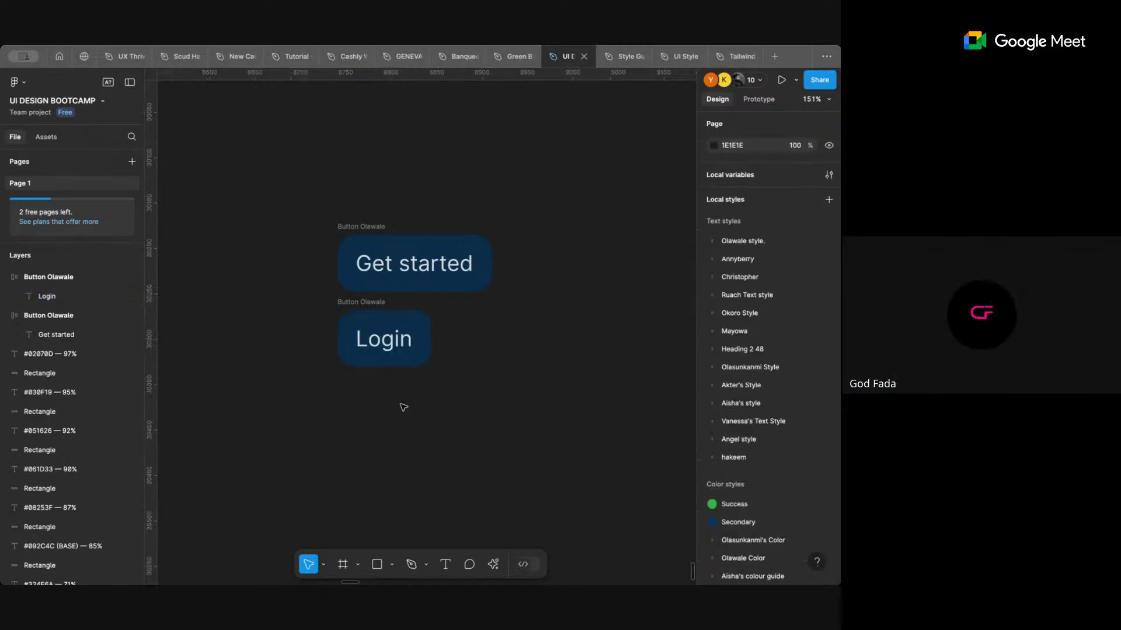
pyautogui.click(371, 327)
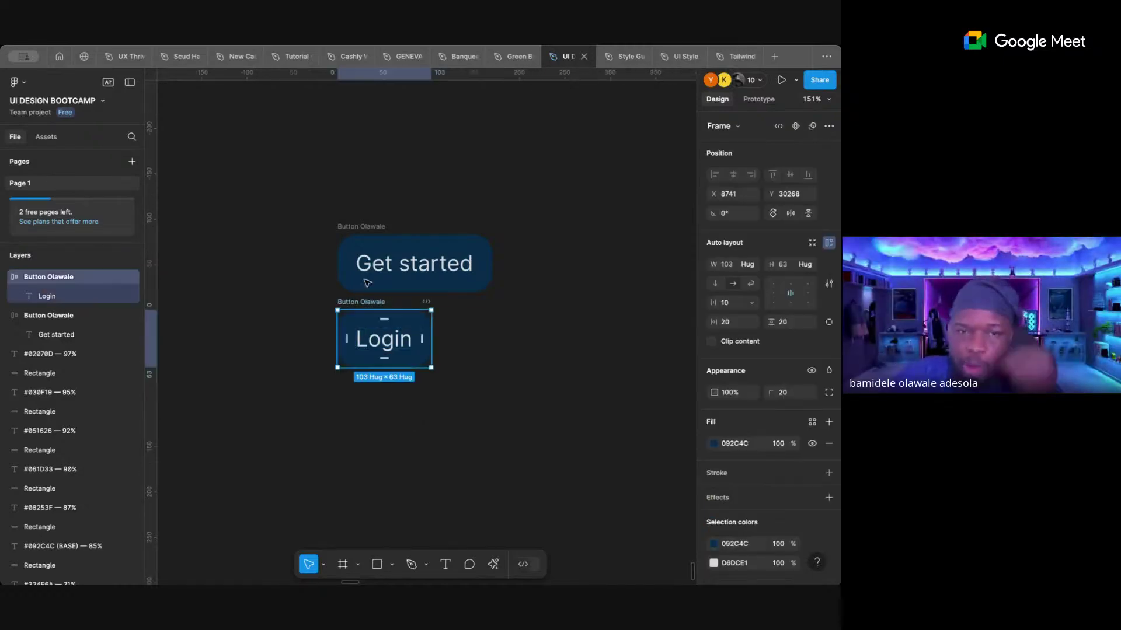
# - Widen the Get started button to 243 and fix its height at 63
pyautogui.click(370, 235)
pyautogui.moveTo(494, 263); pyautogui.dragTo(559, 263)
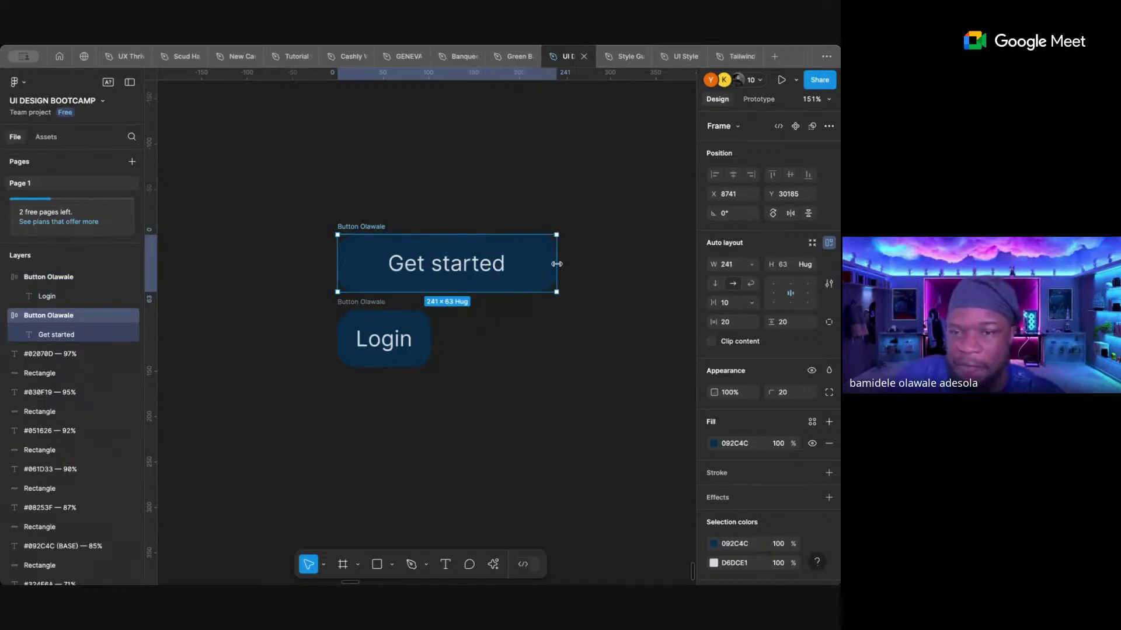
pyautogui.click(753, 266)
pyautogui.click(757, 269)
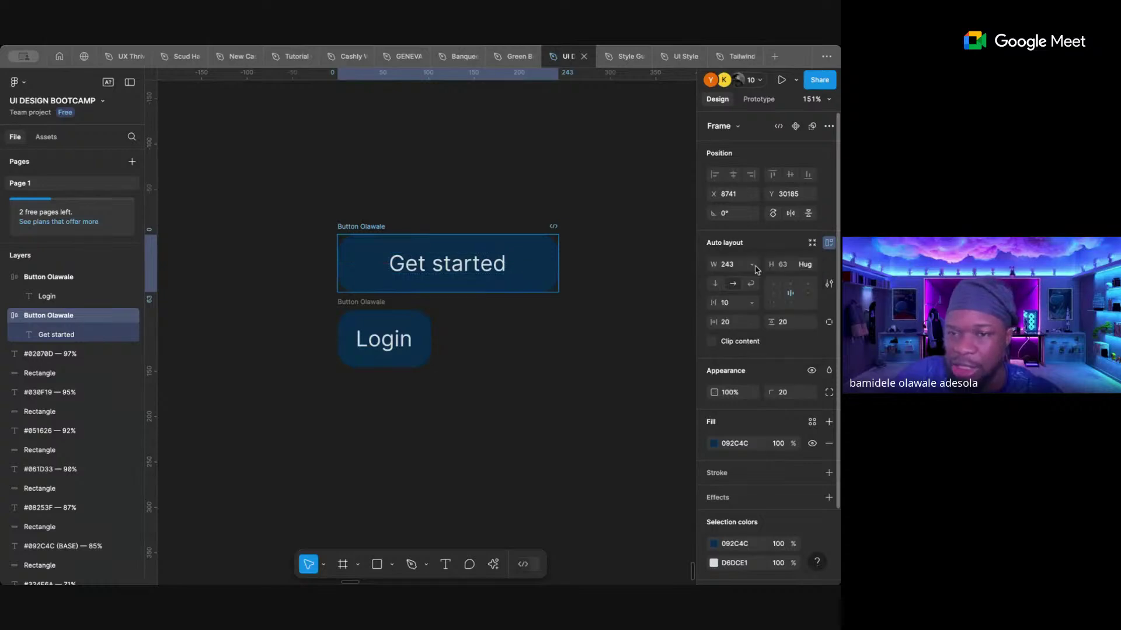
pyautogui.click(806, 264)
pyautogui.click(765, 251)
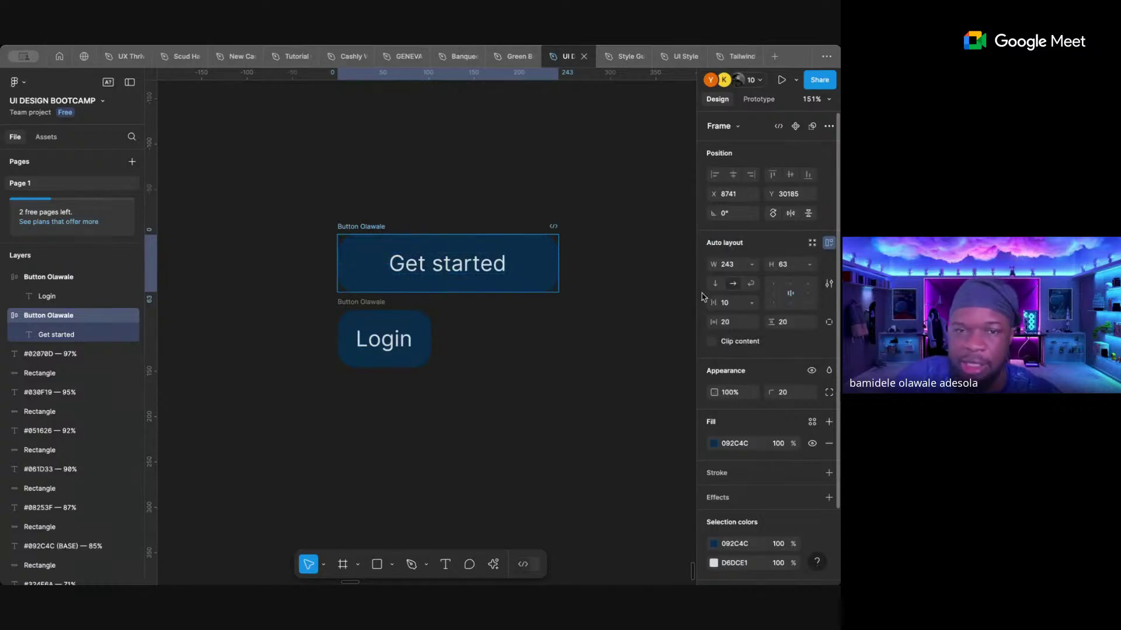
pyautogui.click(570, 345)
# - Delete the Login button and place a duplicate of the Get started button below
pyautogui.click(352, 304)
pyautogui.press('Delete')
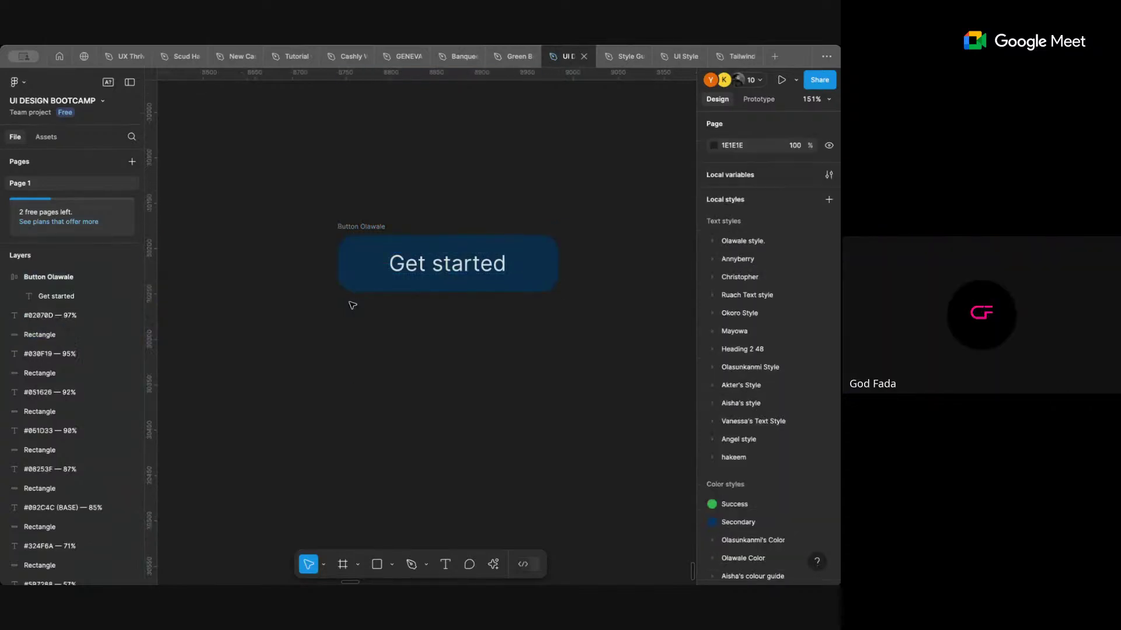
pyautogui.click(366, 229)
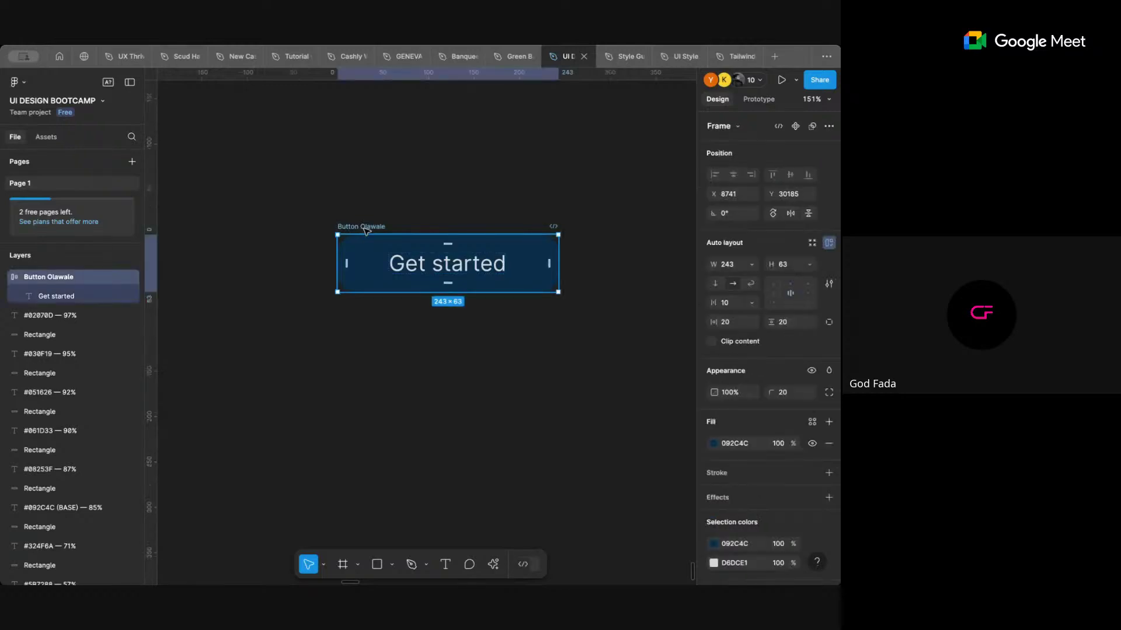
pyautogui.doubleClick(408, 263)
pyautogui.doubleClick(421, 267)
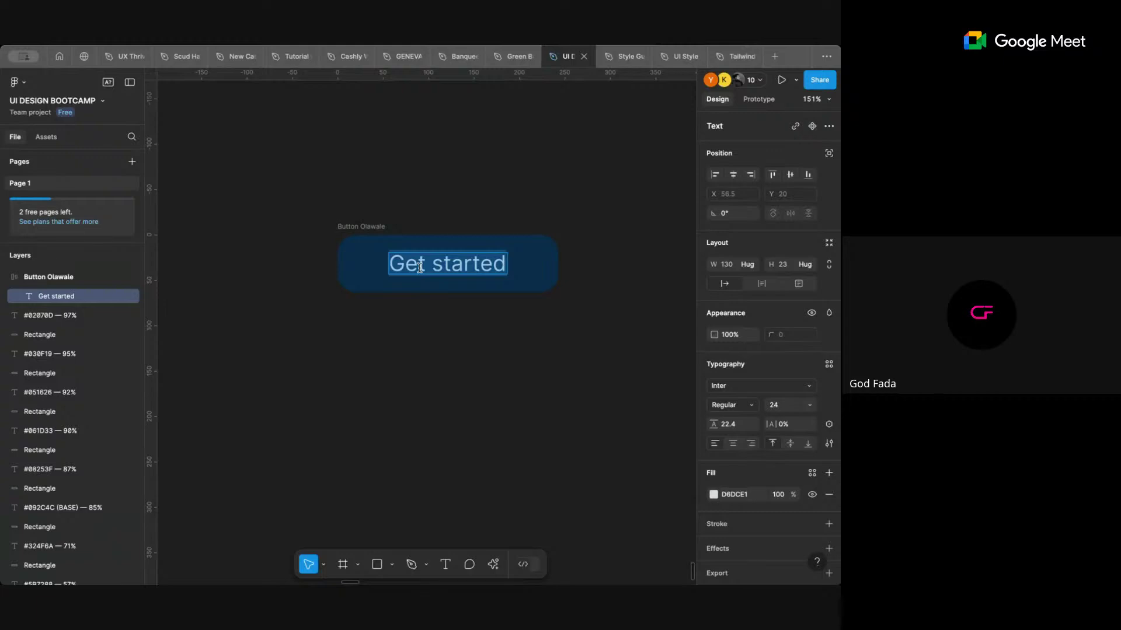
pyautogui.press('Escape')
pyautogui.moveTo(382, 229); pyautogui.dragTo(384, 305)
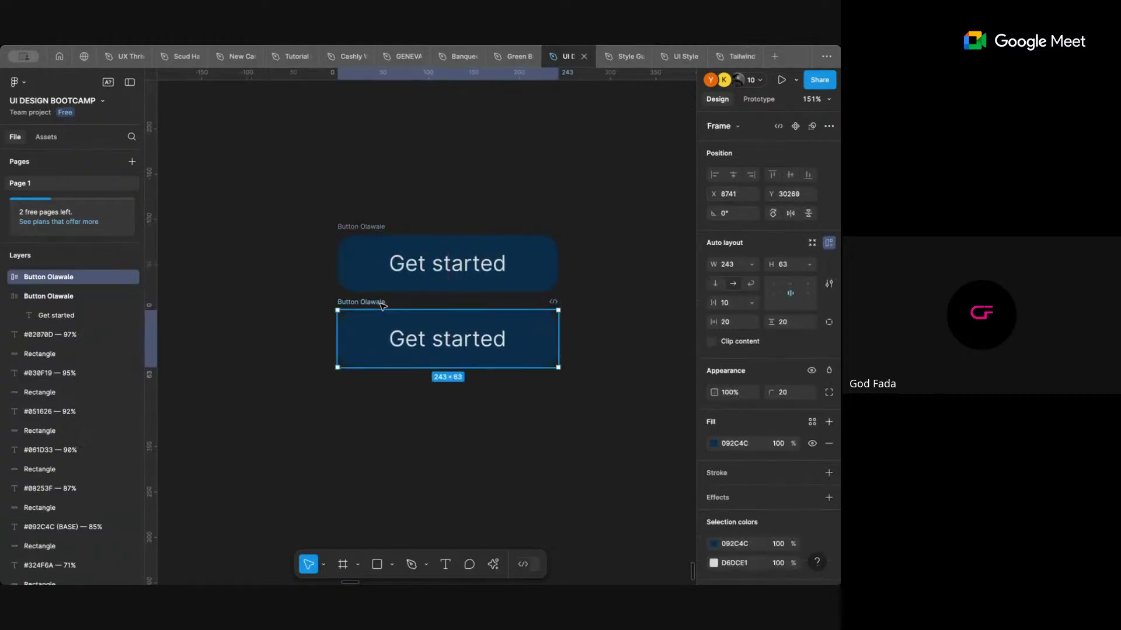
pyautogui.doubleClick(410, 338)
pyautogui.doubleClick(410, 337)
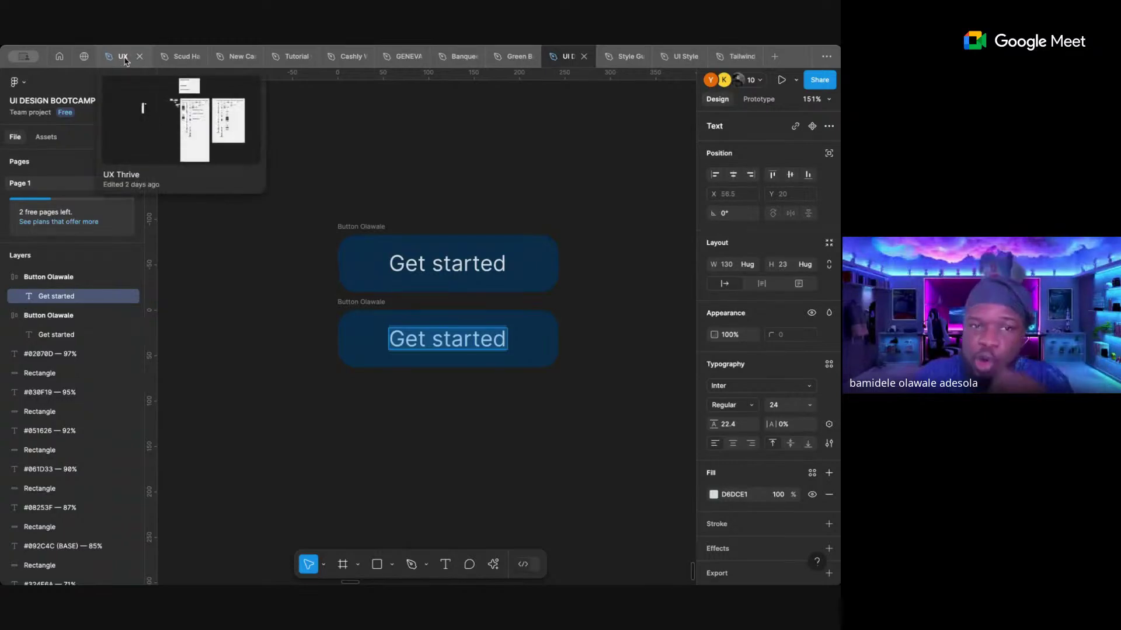
# - Open the Scud Hailing file and inspect the checkbox and Continue group's dimensions
pyautogui.click(180, 56)
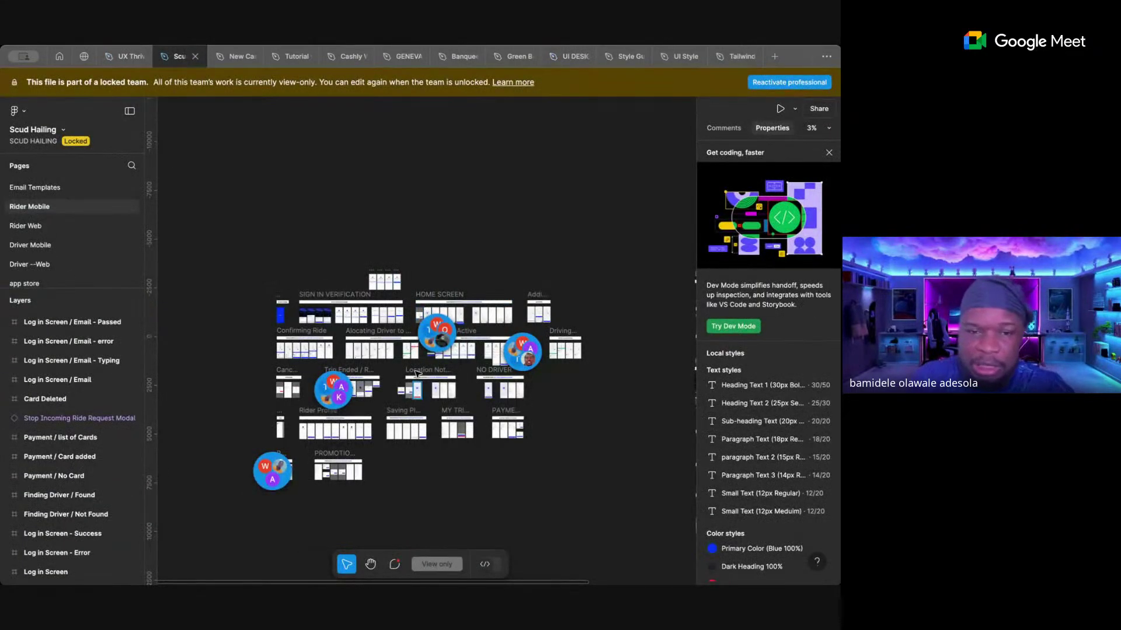
pyautogui.scroll(-3, 417, 374)
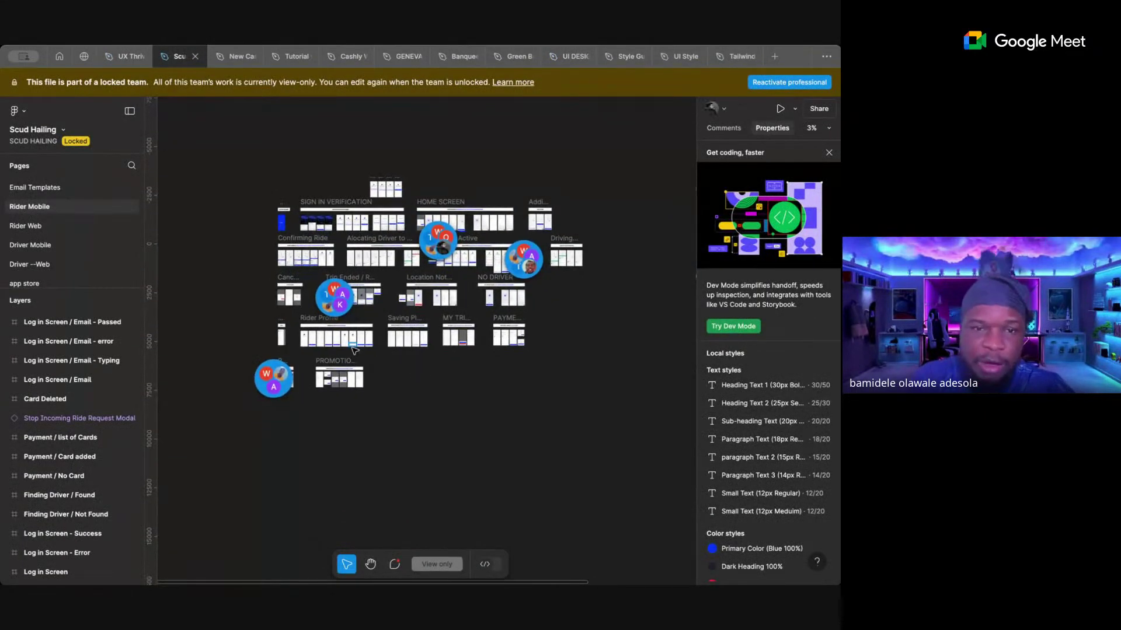
pyautogui.scroll(10, 323, 249)
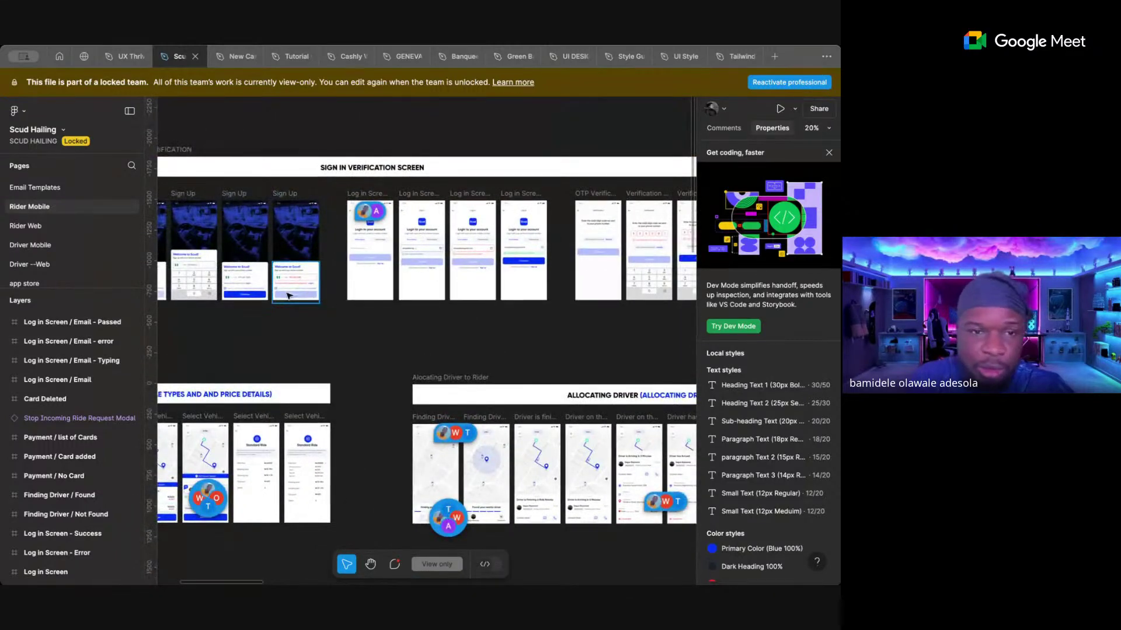
pyautogui.scroll(5, 260, 298)
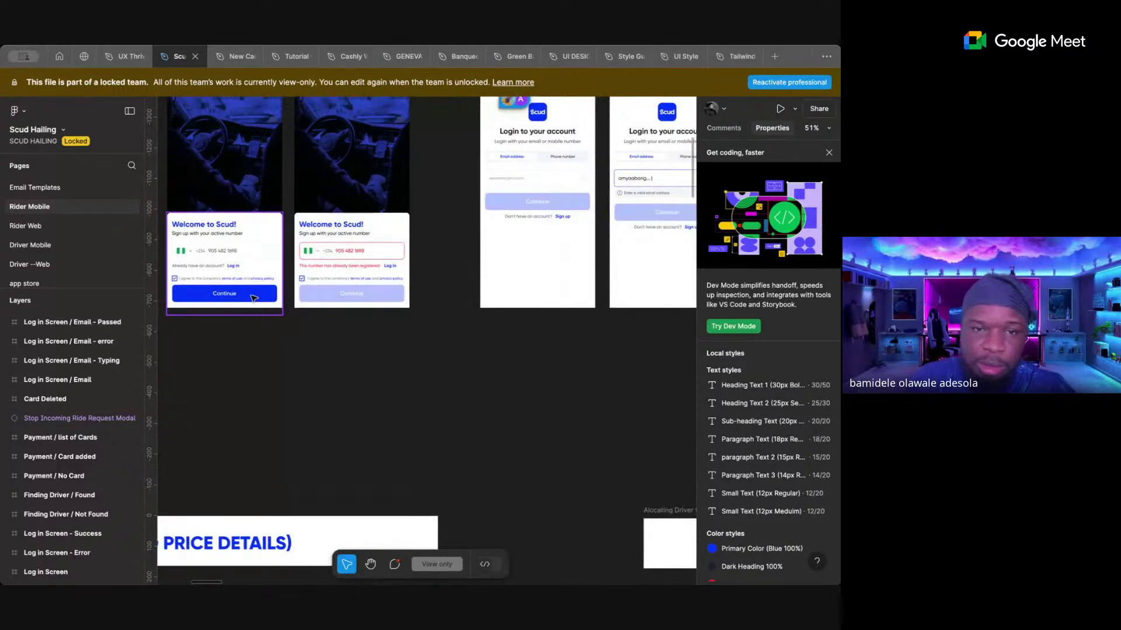
pyautogui.click(254, 298)
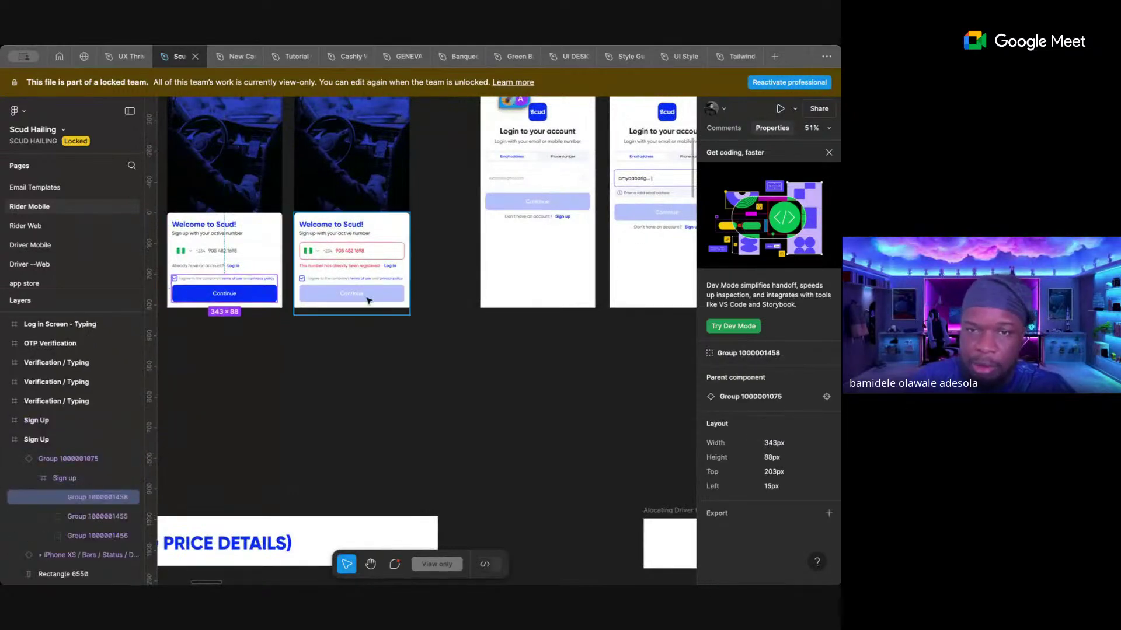
# - Select the Set Location dialog's No, Don't Allow / Yes, Allow button pair (320×44 px)
pyautogui.scroll(3, 534, 217)
pyautogui.hscroll(3, 534, 217)
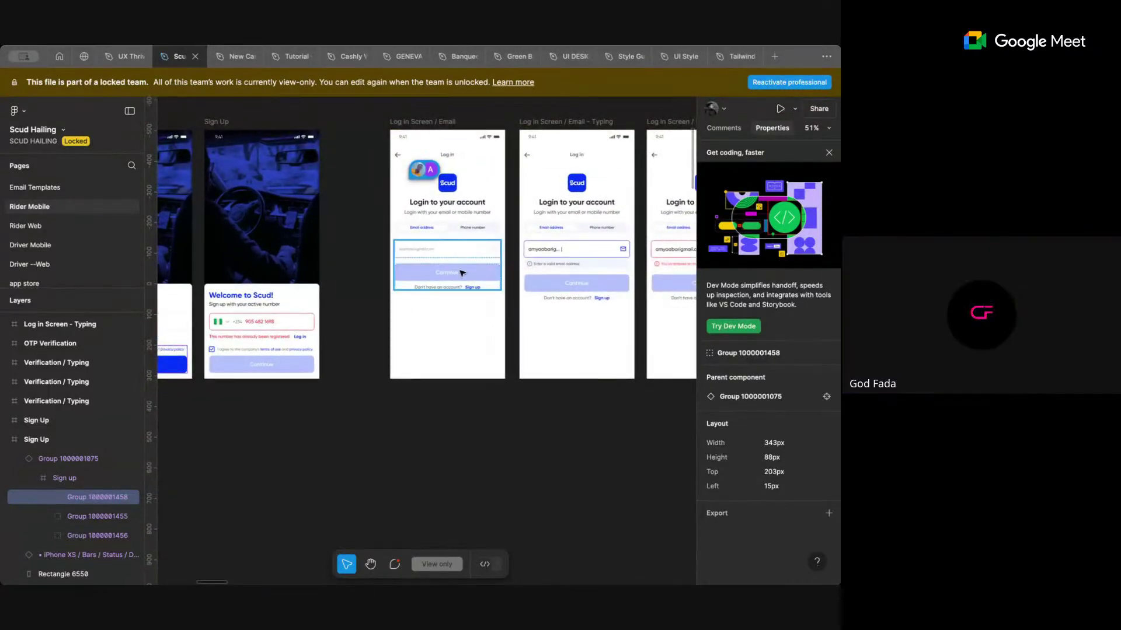
pyautogui.hscroll(5, 584, 292)
pyautogui.scroll(-1, 584, 292)
pyautogui.hscroll(8, 587, 293)
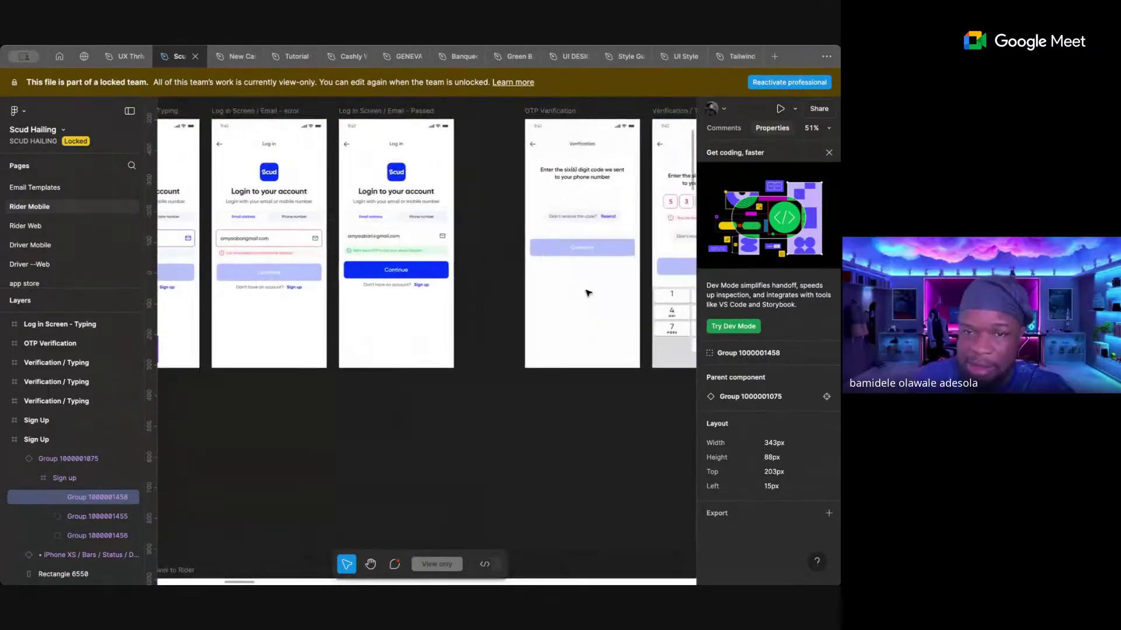
pyautogui.scroll(-5, 586, 293)
pyautogui.scroll(-3, 588, 292)
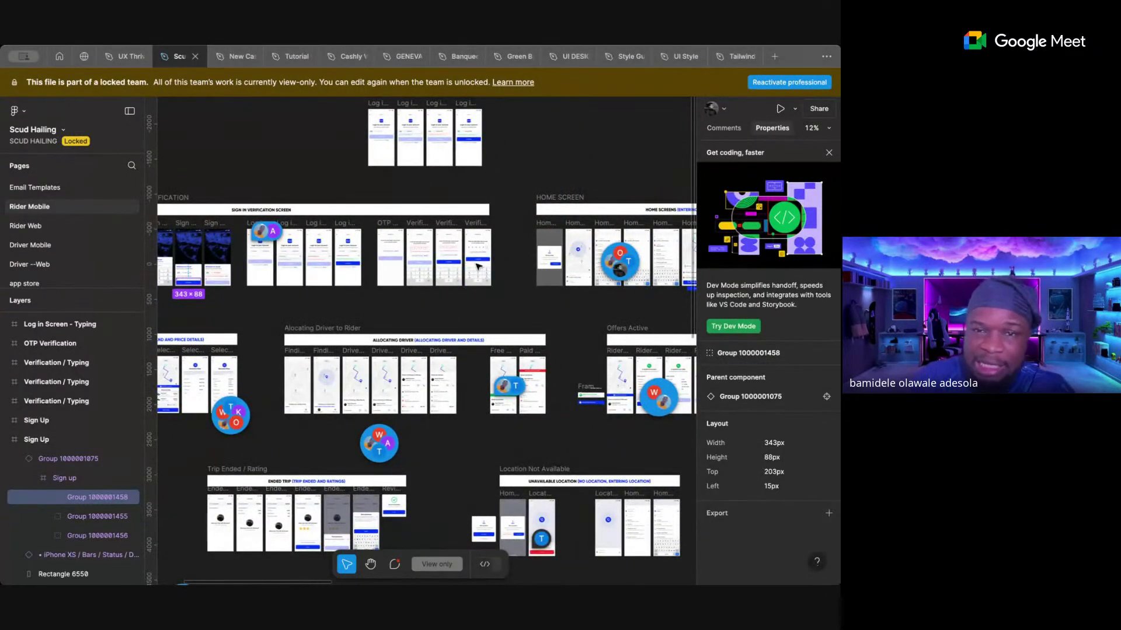
pyautogui.scroll(10, 576, 268)
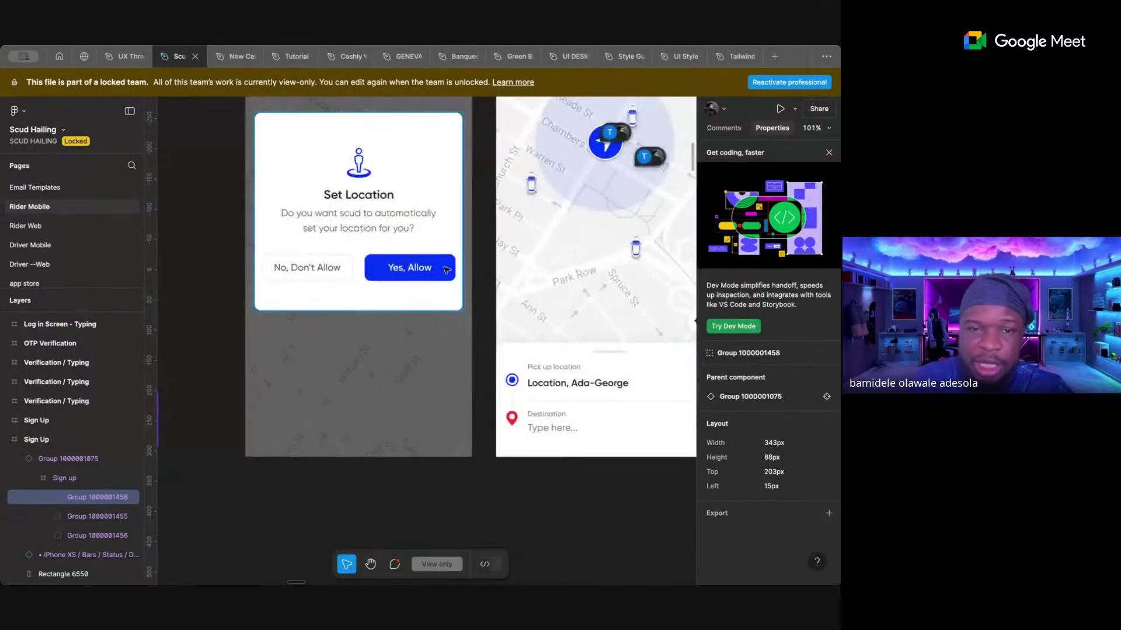
pyautogui.click(409, 270)
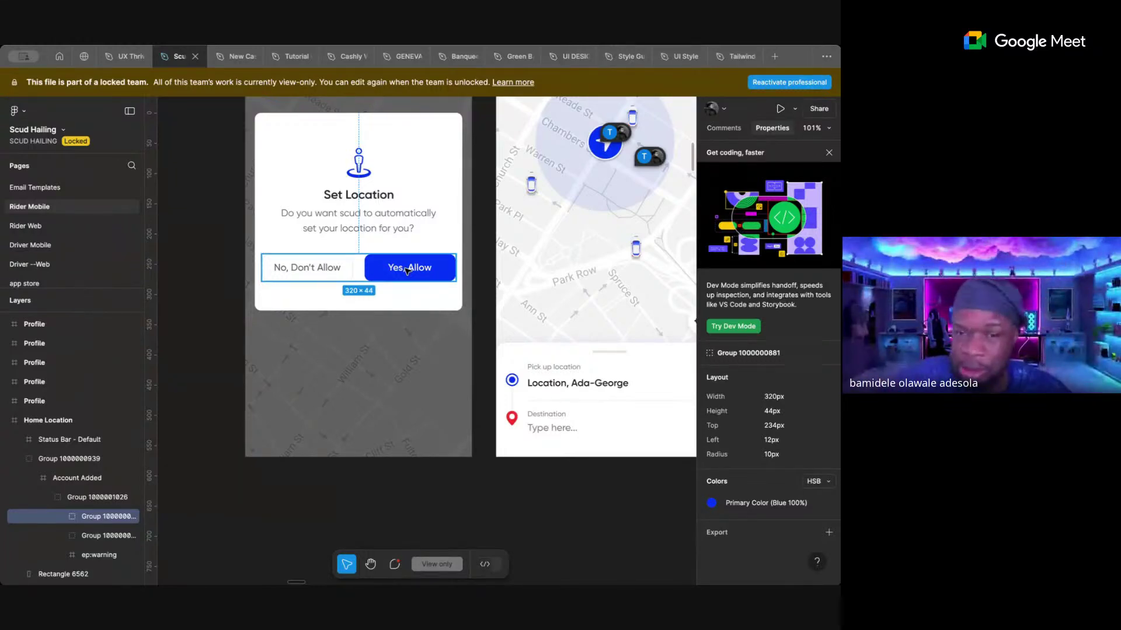
# - Drill into the Set Location dialog card to check the Yes, allow button's size
pyautogui.scroll(-10, 403, 363)
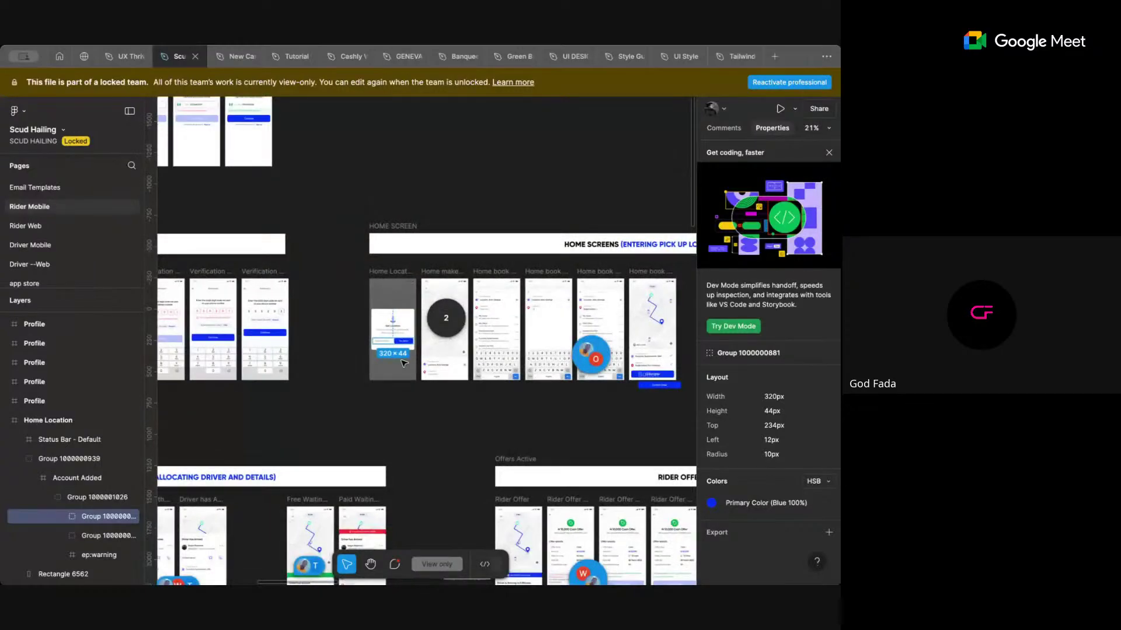
pyautogui.scroll(-5, 404, 363)
pyautogui.hscroll(2, 403, 363)
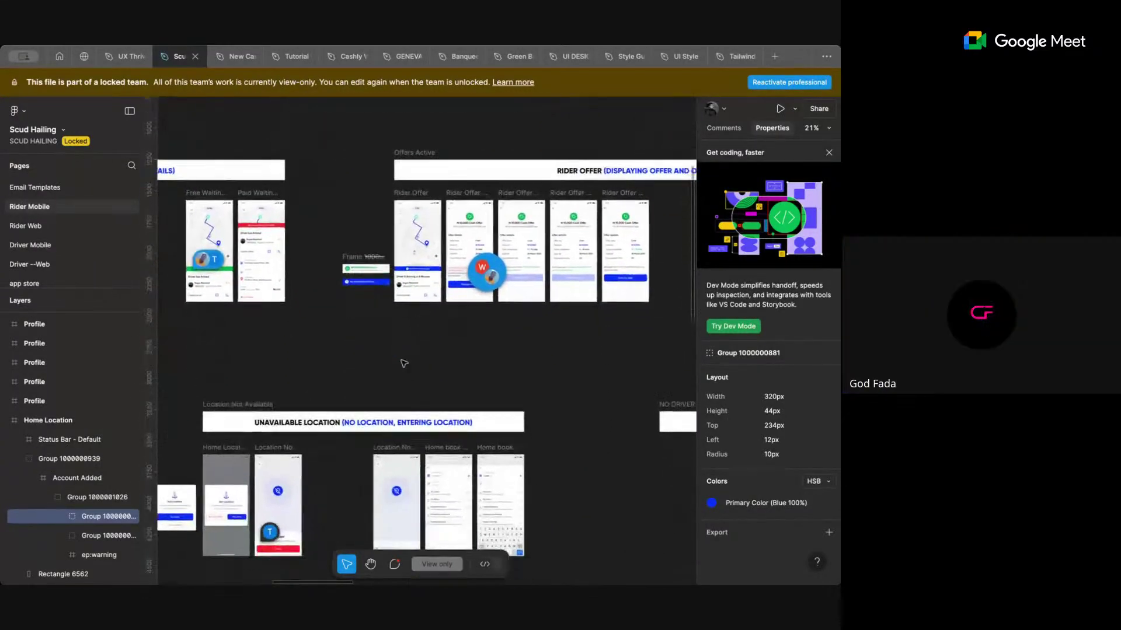
pyautogui.scroll(-5, 404, 363)
pyautogui.hscroll(-4, 404, 363)
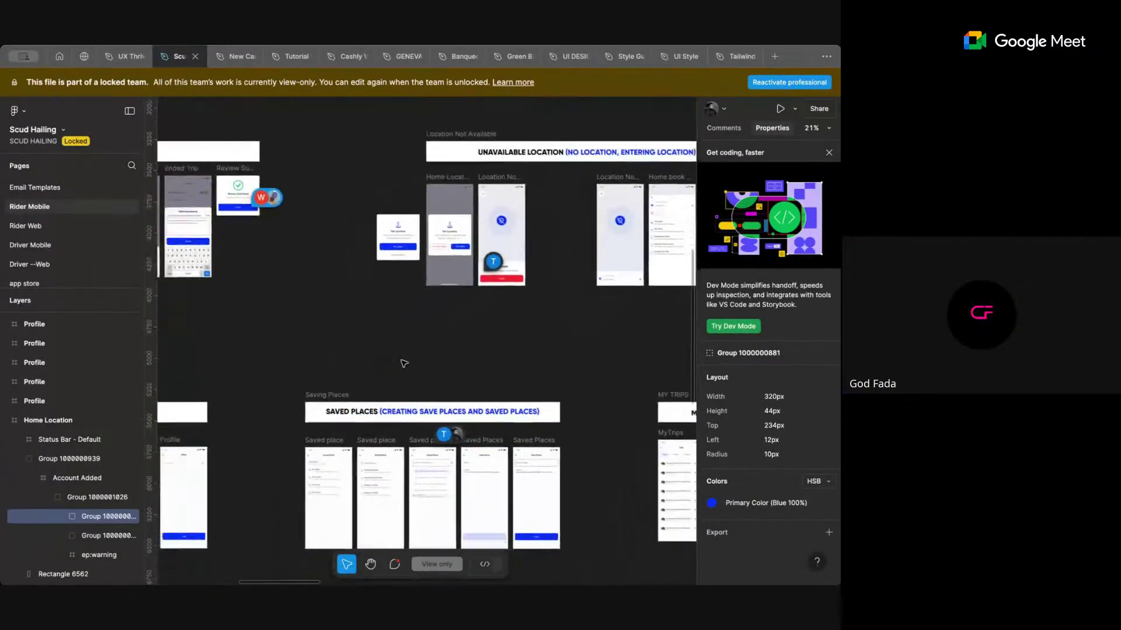
pyautogui.scroll(-2, 404, 363)
pyautogui.hscroll(-2, 404, 363)
pyautogui.scroll(6, 467, 220)
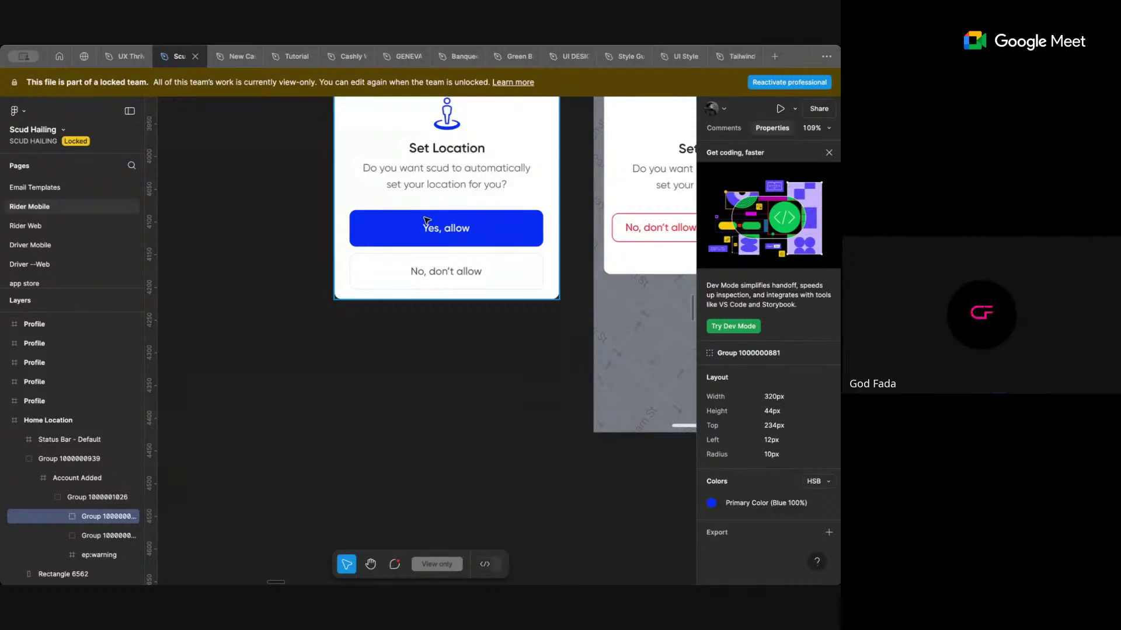
pyautogui.click(438, 223)
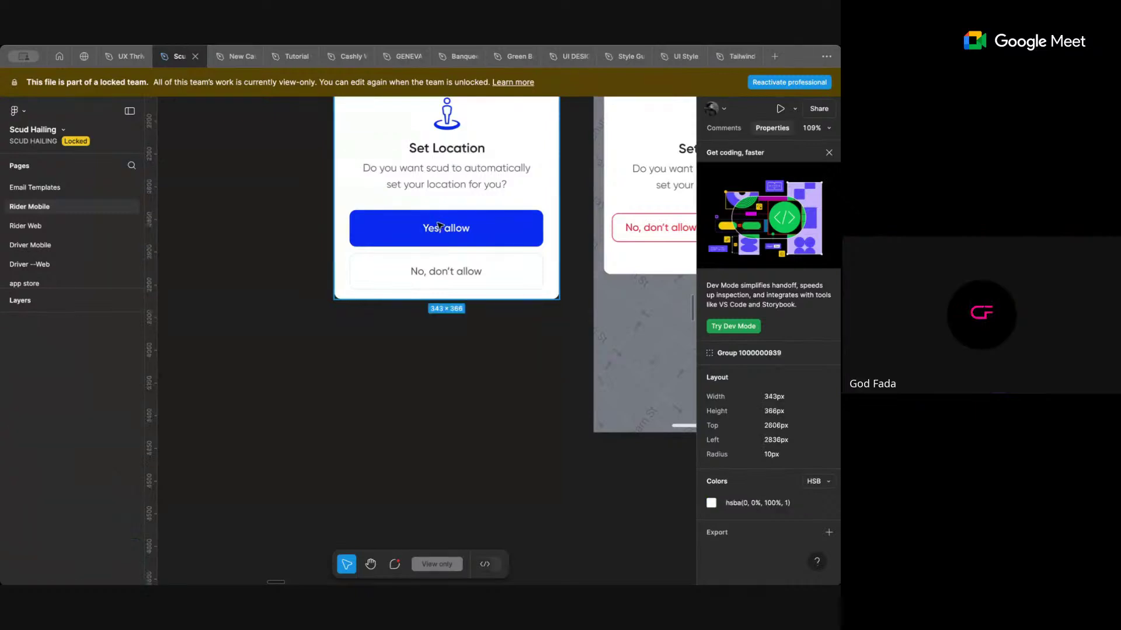
pyautogui.doubleClick(438, 225)
pyautogui.doubleClick(439, 224)
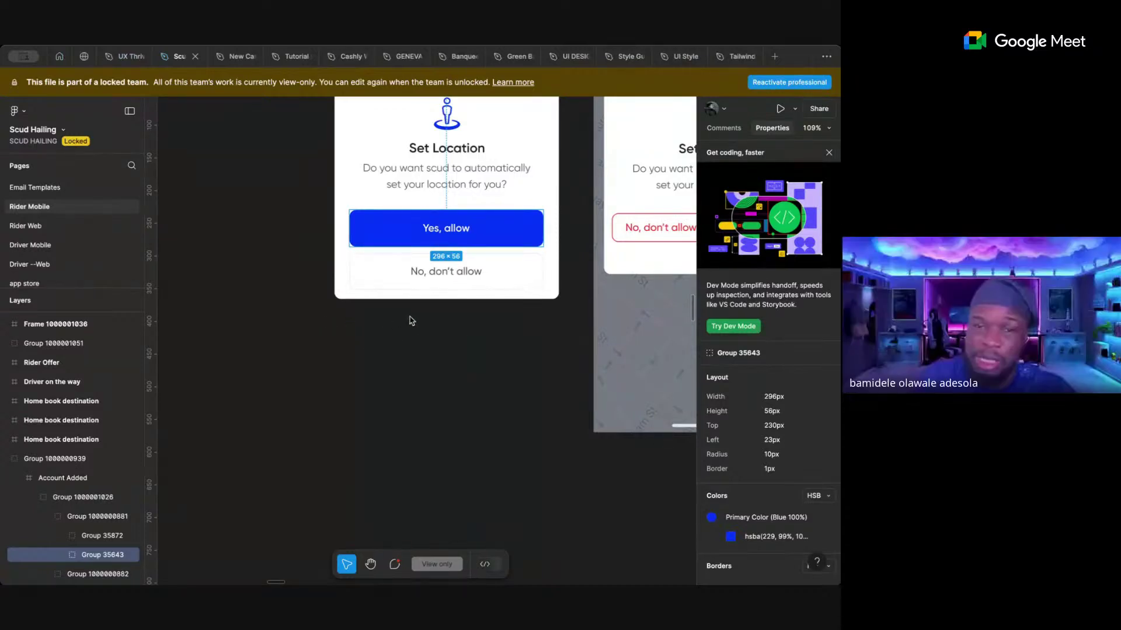
# - Drill into the referral link block to inspect the Copy Code button's padded frame
pyautogui.scroll(-6, 412, 320)
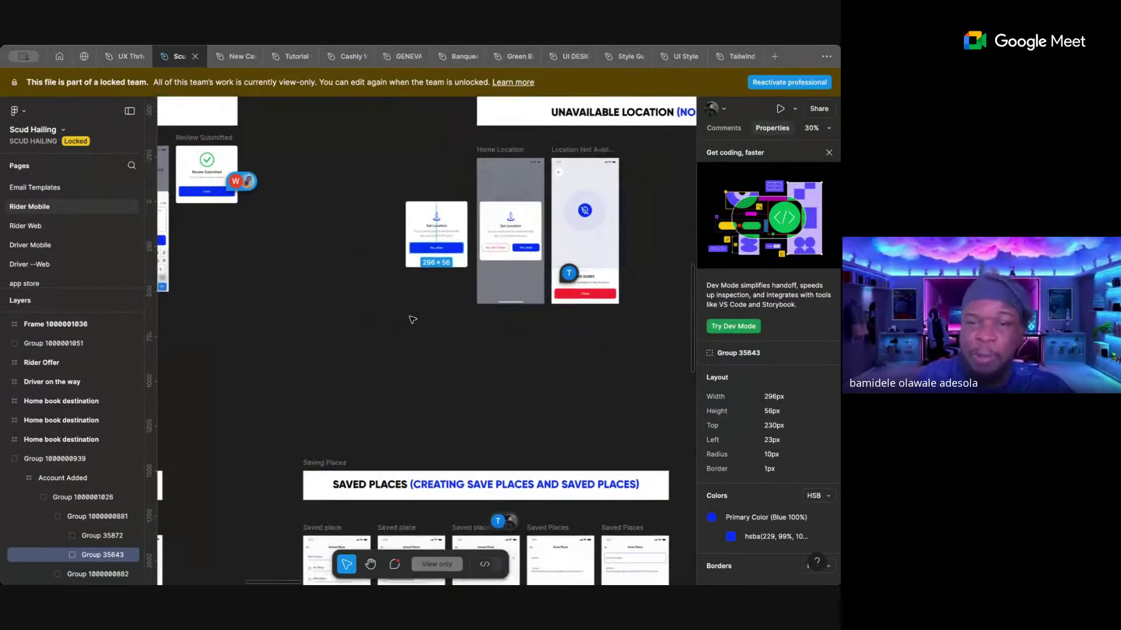
pyautogui.scroll(-5, 569, 344)
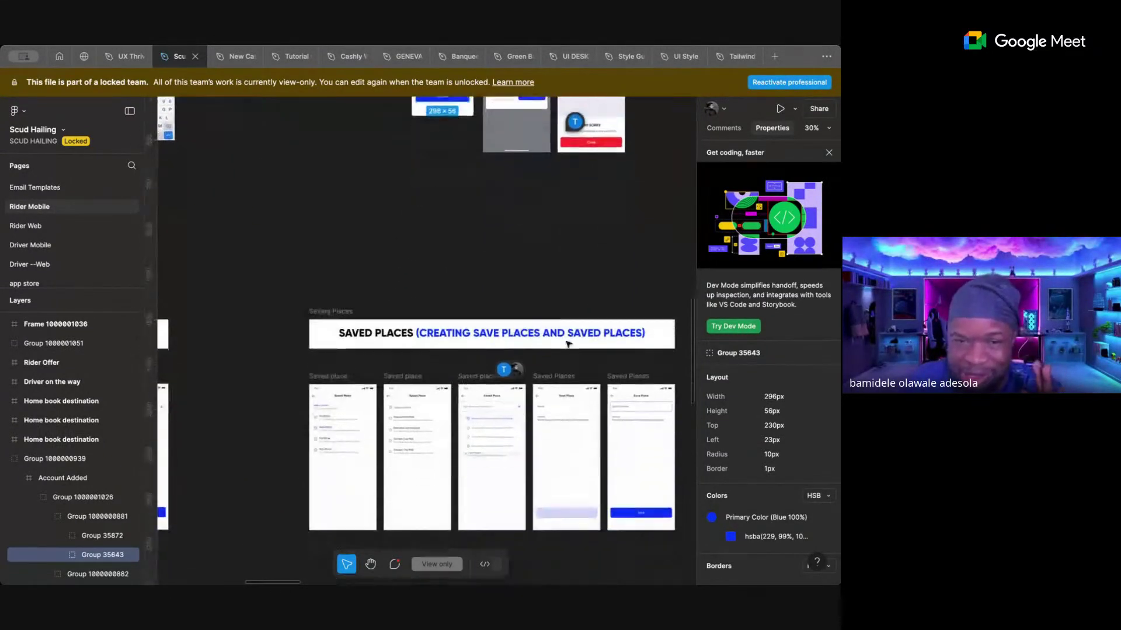
pyautogui.scroll(-4, 568, 344)
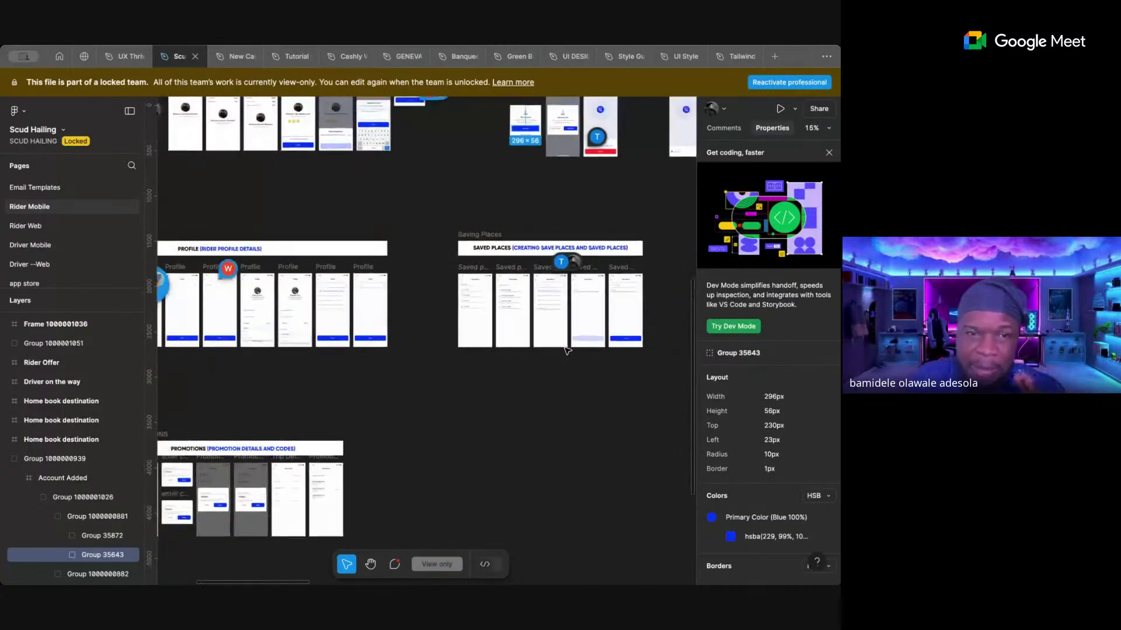
pyautogui.scroll(-2, 567, 351)
pyautogui.hscroll(-3, 567, 351)
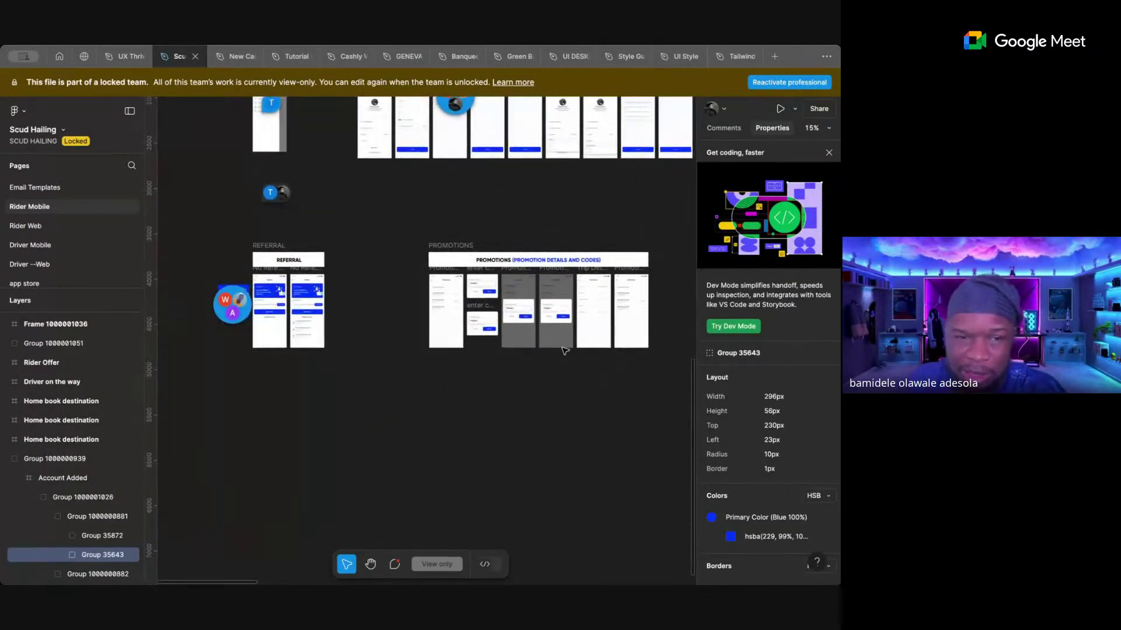
pyautogui.click(423, 322)
pyautogui.scroll(10, 281, 321)
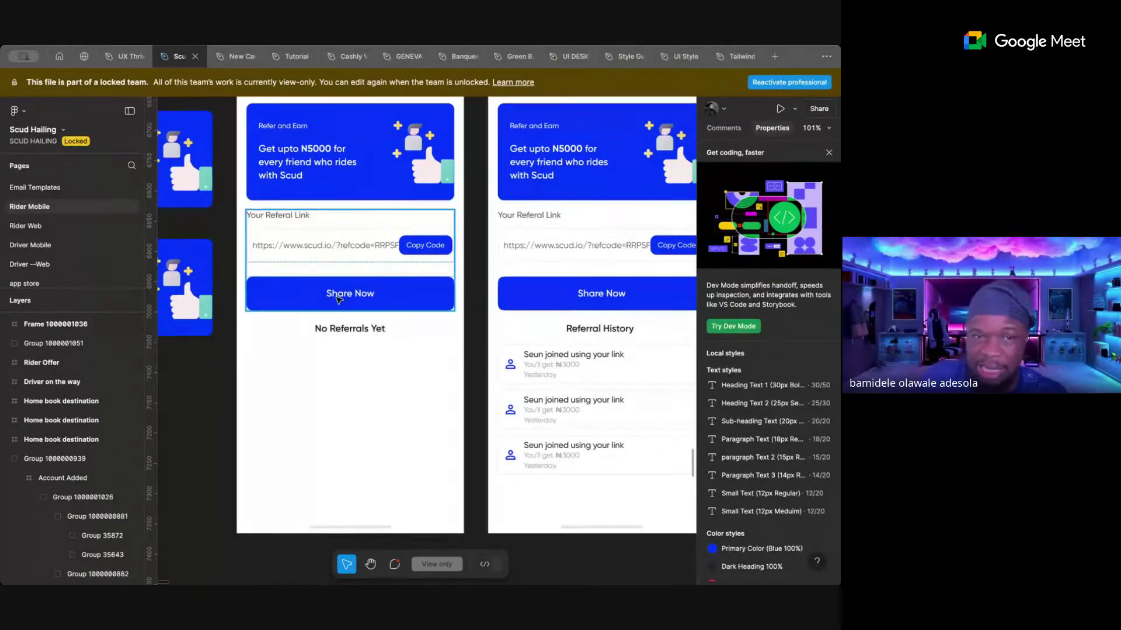
pyautogui.click(425, 249)
pyautogui.doubleClick(425, 248)
pyautogui.doubleClick(424, 247)
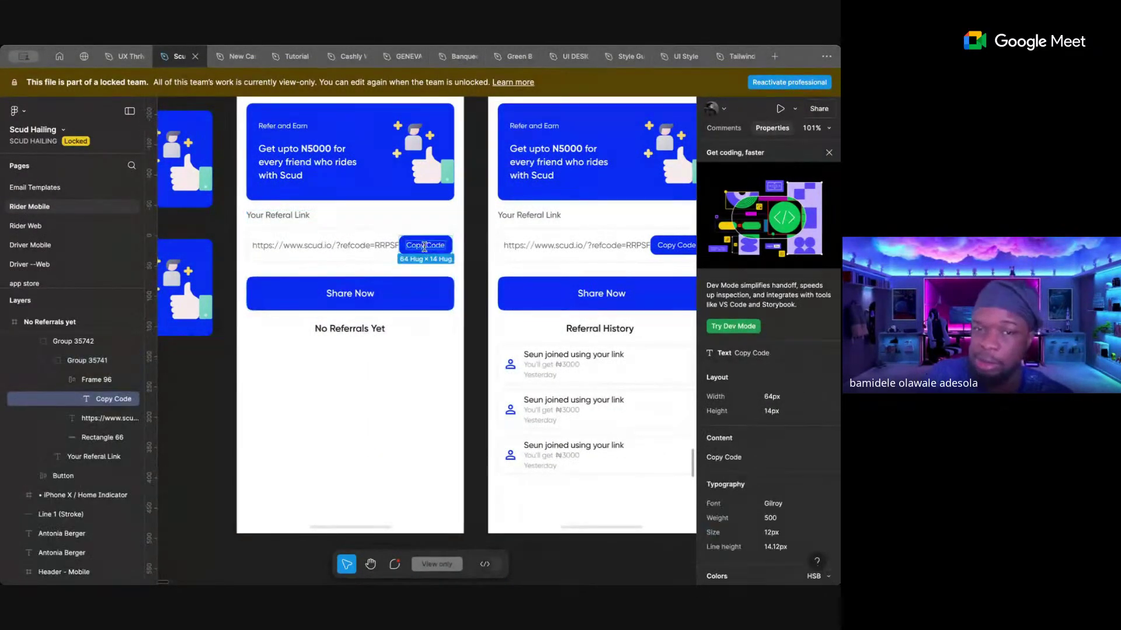
pyautogui.click(416, 240)
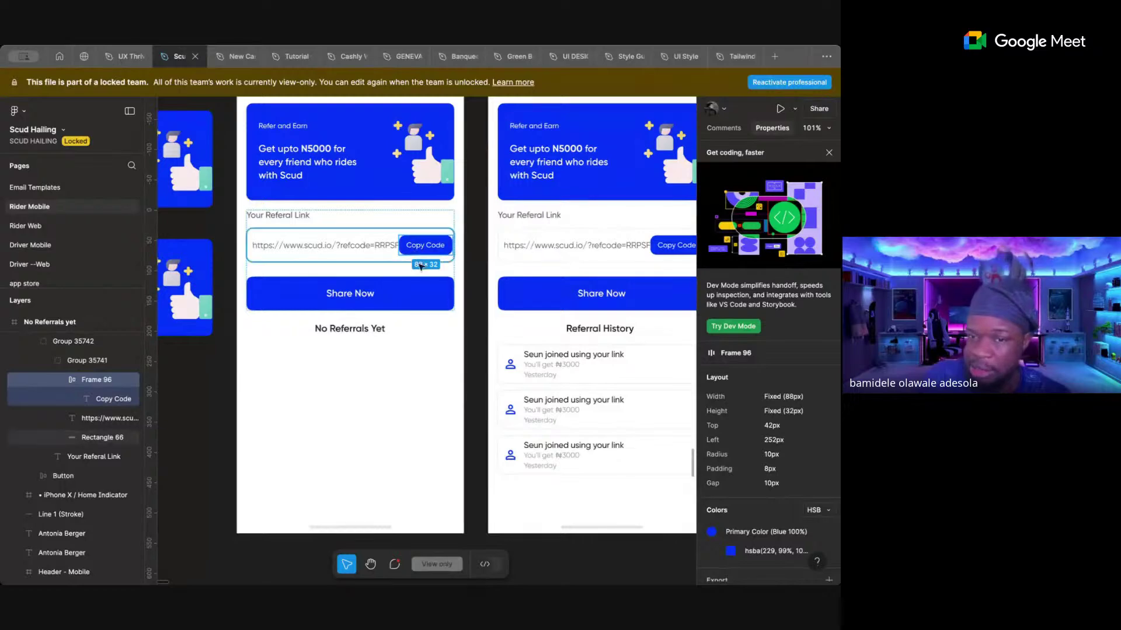
# - Inspect the Standard Ride card's inner panel, then zoom out to the sign-in and driver-allocation rows
pyautogui.scroll(-10, 425, 290)
pyautogui.hscroll(5, 425, 291)
pyautogui.scroll(5, 421, 293)
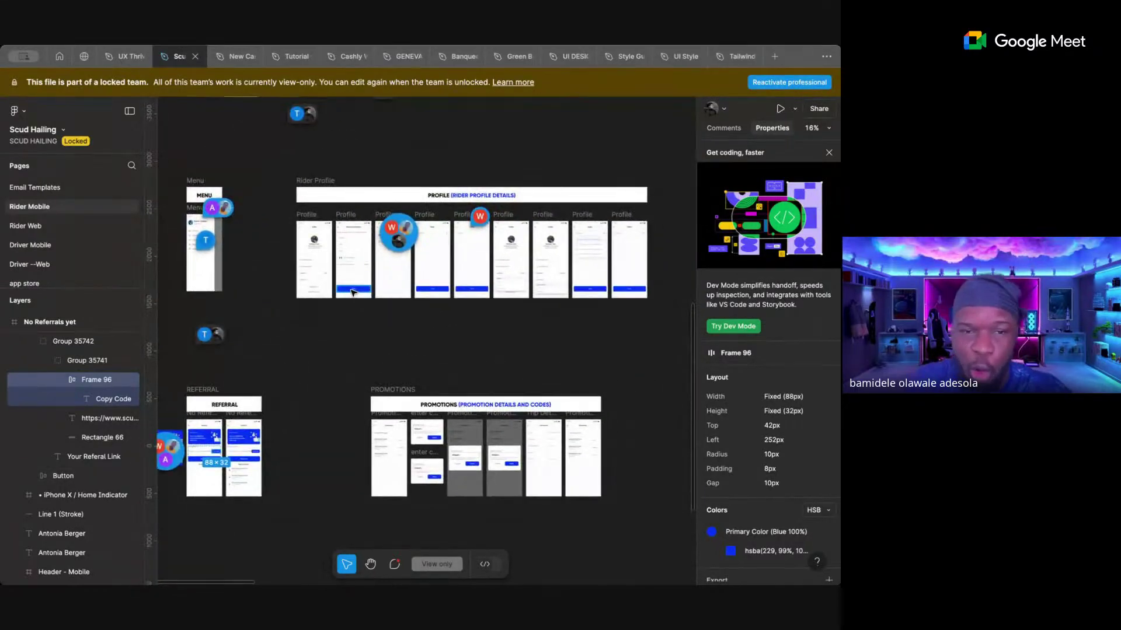
pyautogui.scroll(10, 352, 292)
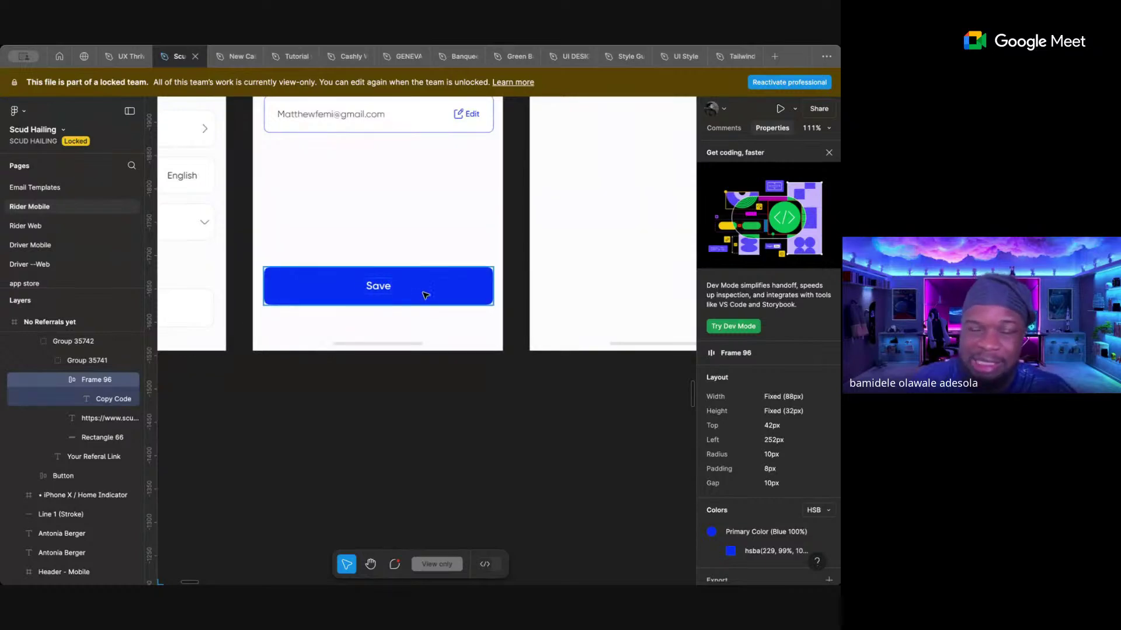
pyautogui.scroll(-8, 424, 295)
pyautogui.scroll(2, 585, 341)
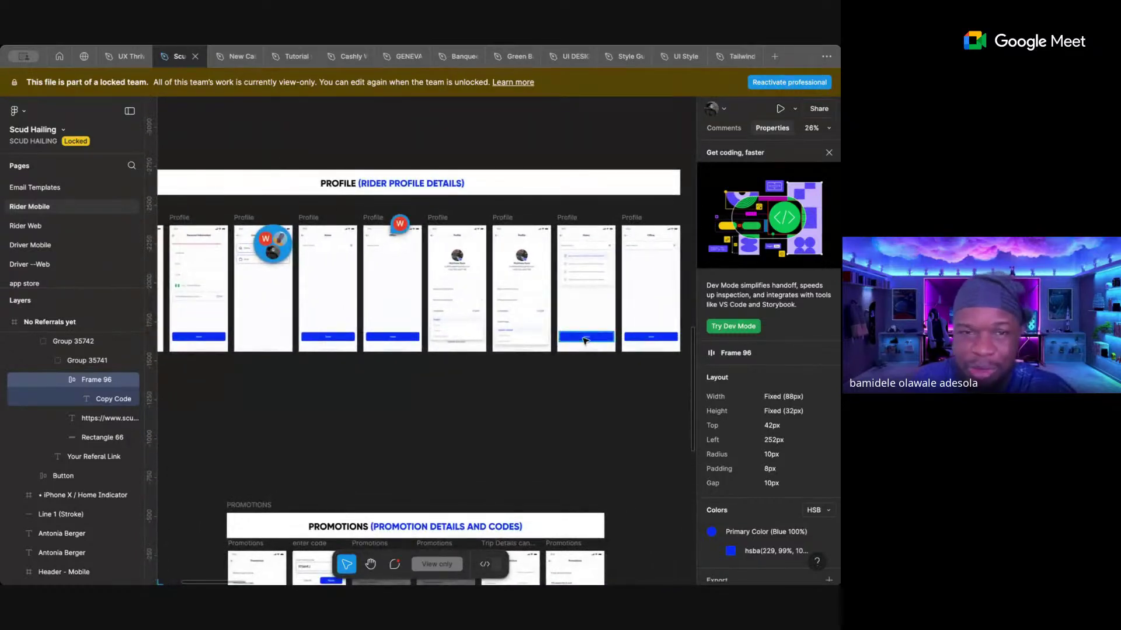
pyautogui.scroll(10, 585, 341)
pyautogui.hscroll(-5, 585, 341)
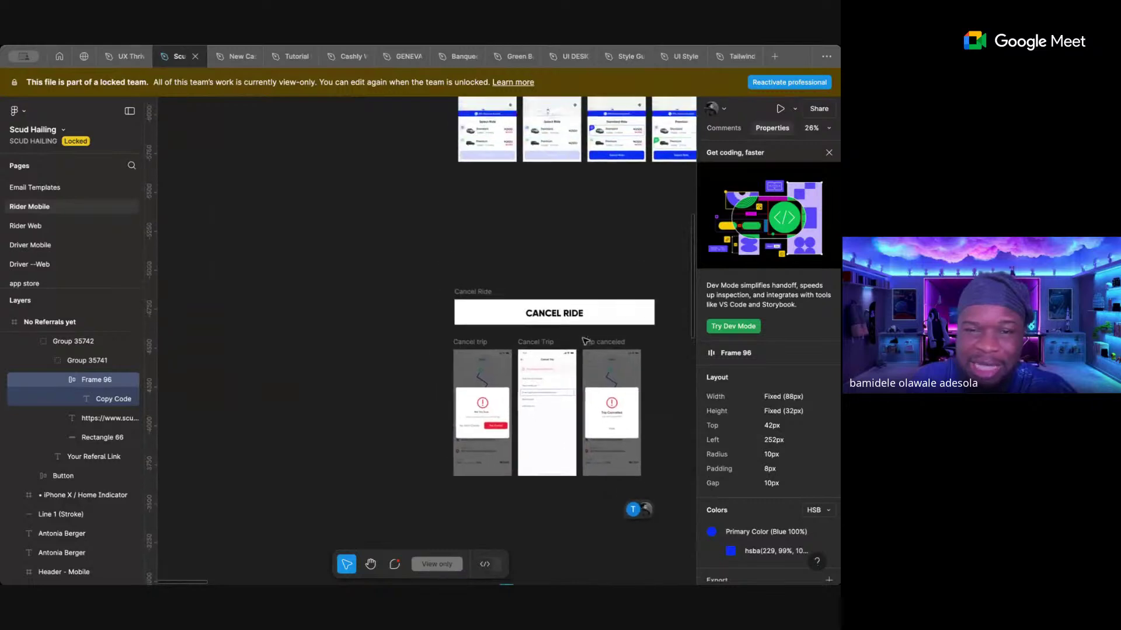
pyautogui.scroll(4, 585, 341)
pyautogui.hscroll(2, 585, 340)
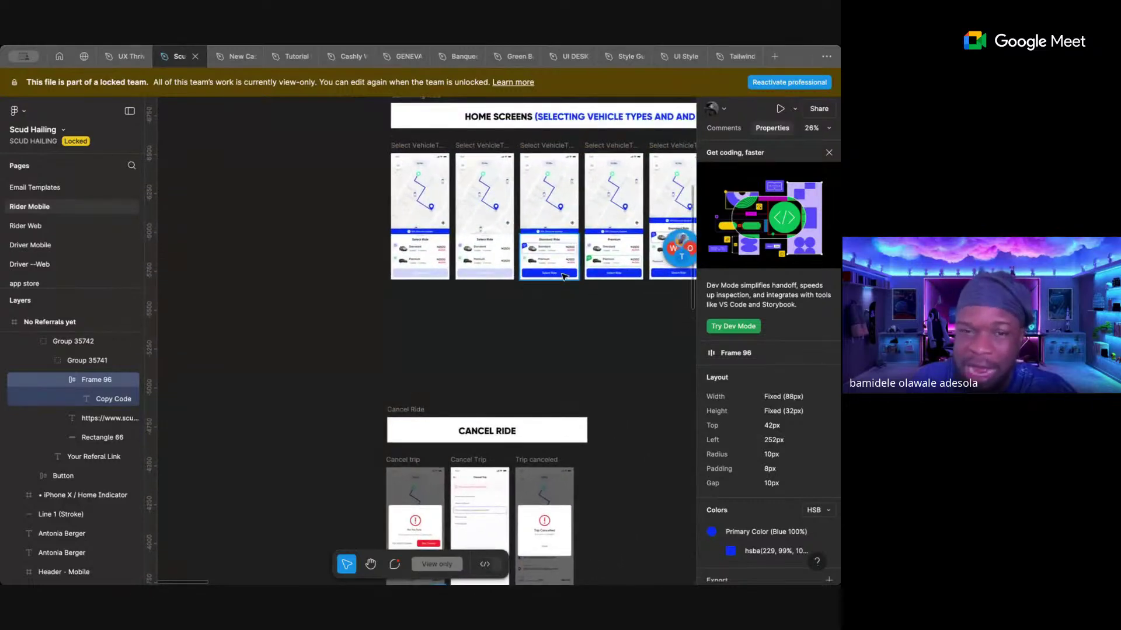
pyautogui.click(564, 276)
pyautogui.scroll(6, 564, 277)
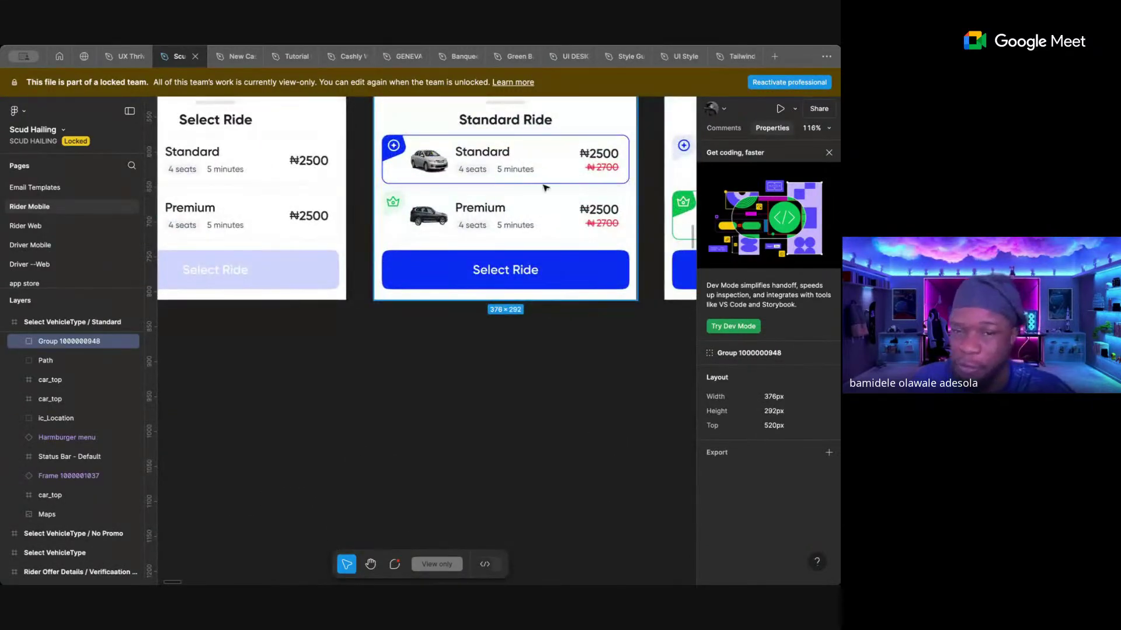
pyautogui.doubleClick(594, 285)
pyautogui.scroll(-12, 594, 285)
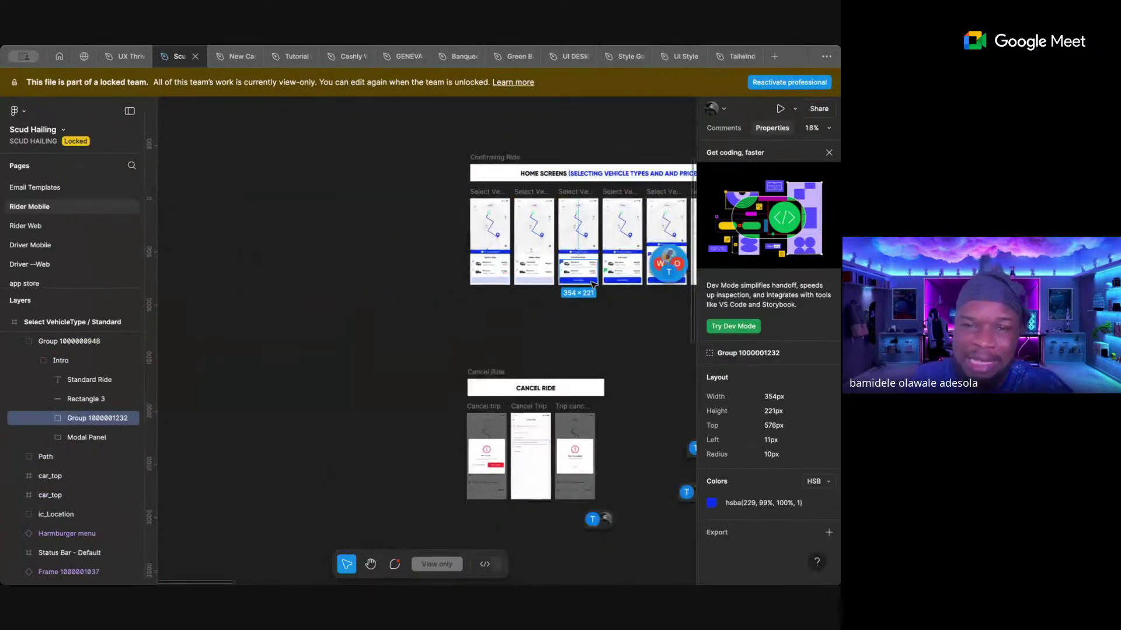
pyautogui.scroll(6, 524, 281)
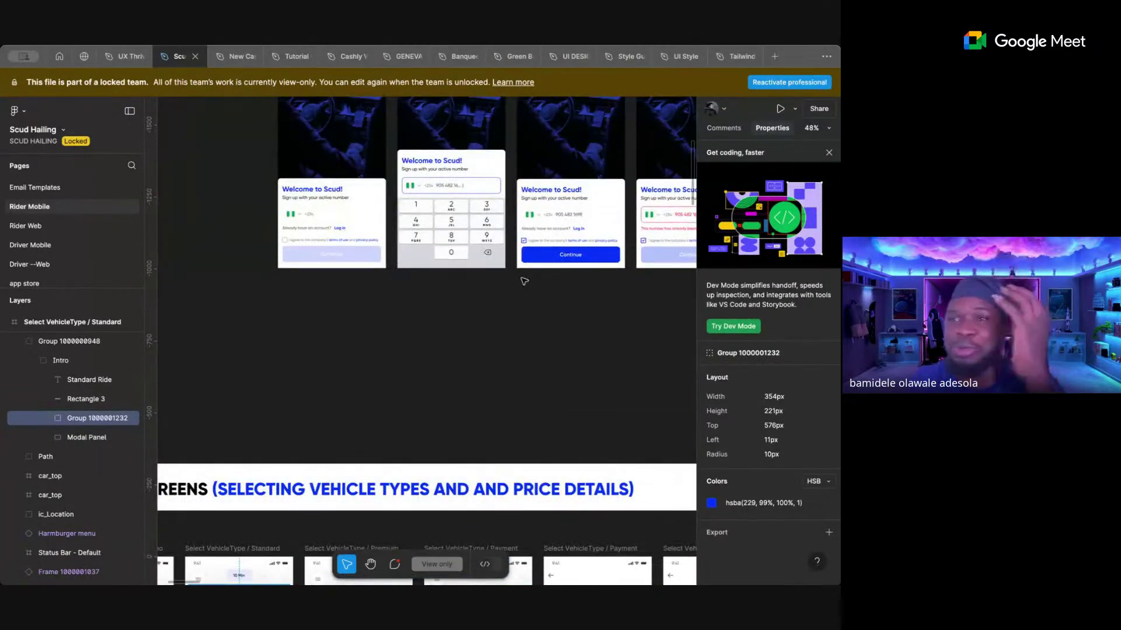
pyautogui.scroll(-8, 524, 281)
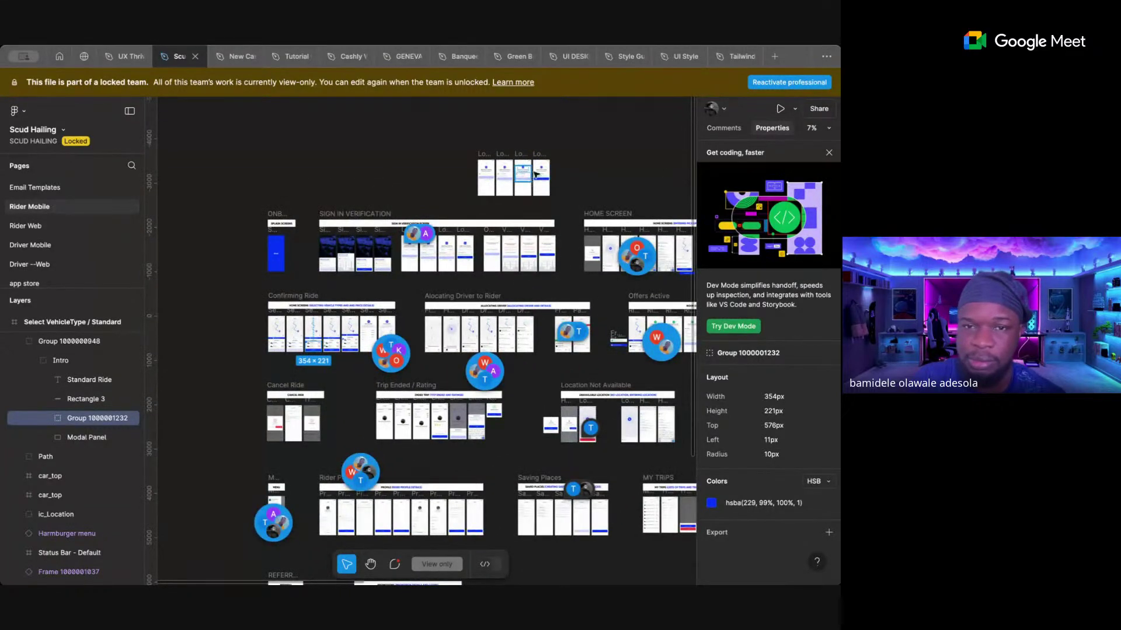
pyautogui.scroll(4, 535, 183)
pyautogui.scroll(4, 513, 230)
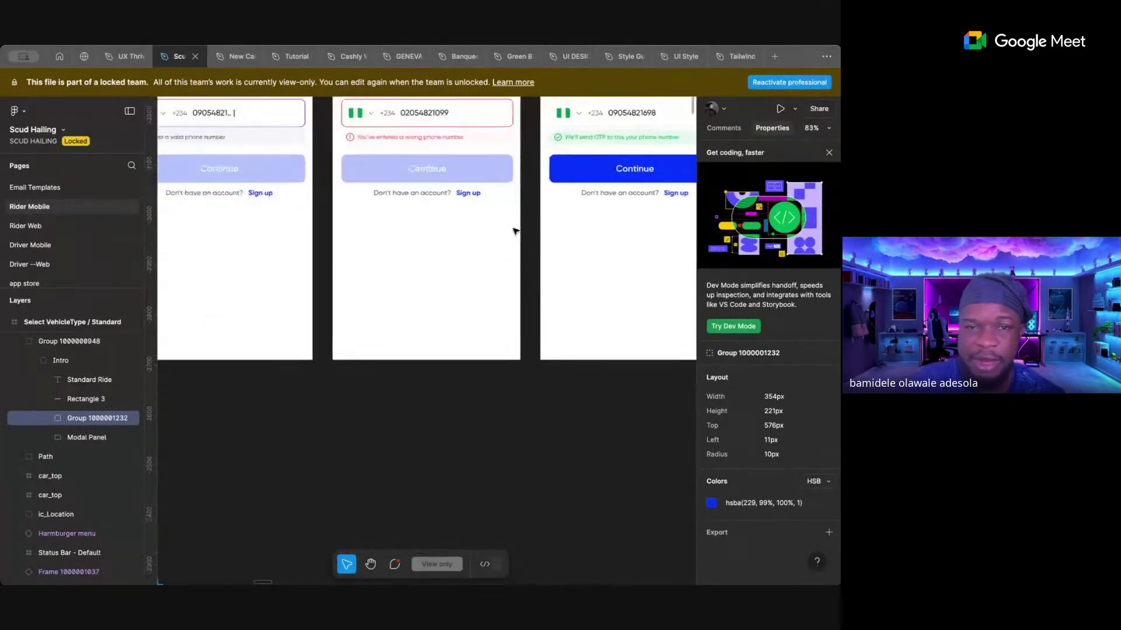
pyautogui.scroll(-7, 513, 229)
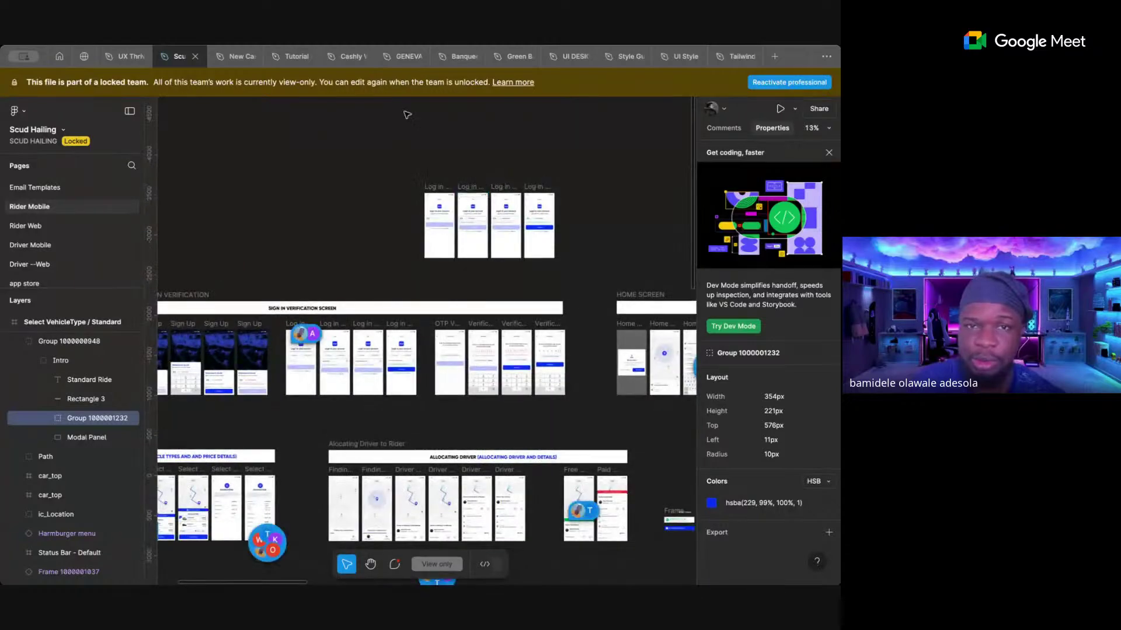
pyautogui.click(396, 58)
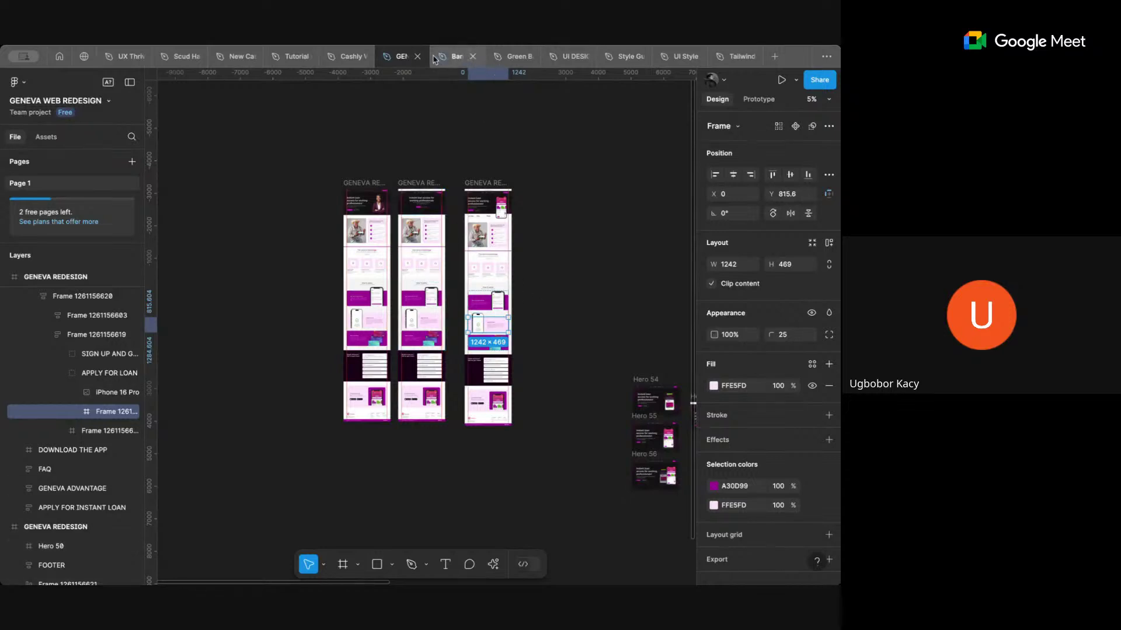
pyautogui.click(565, 56)
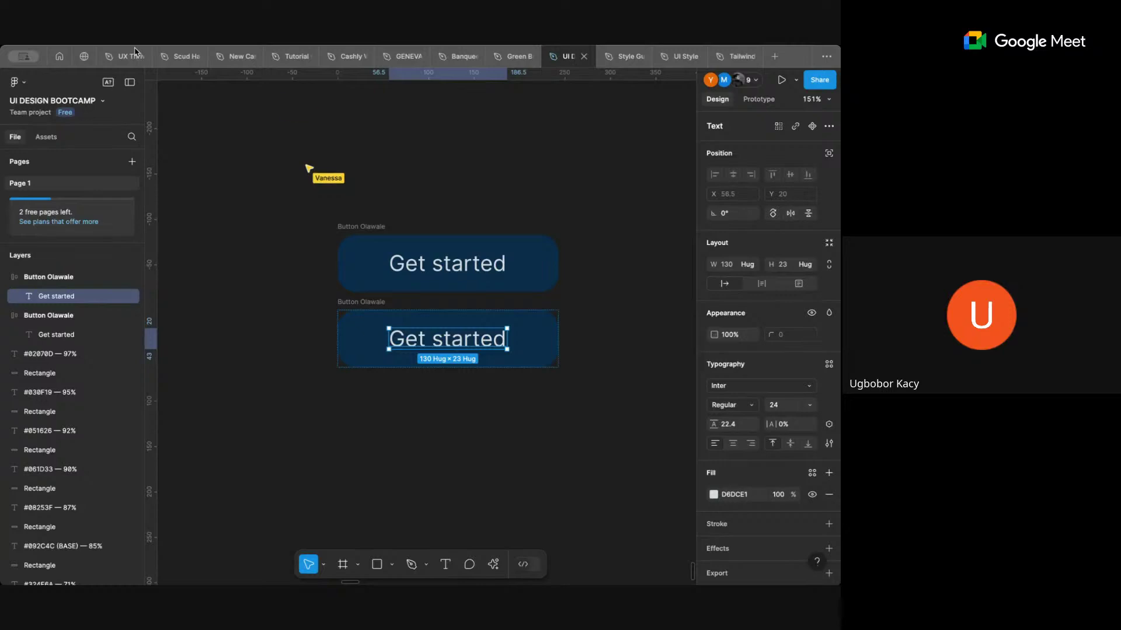
pyautogui.moveTo(129, 62)
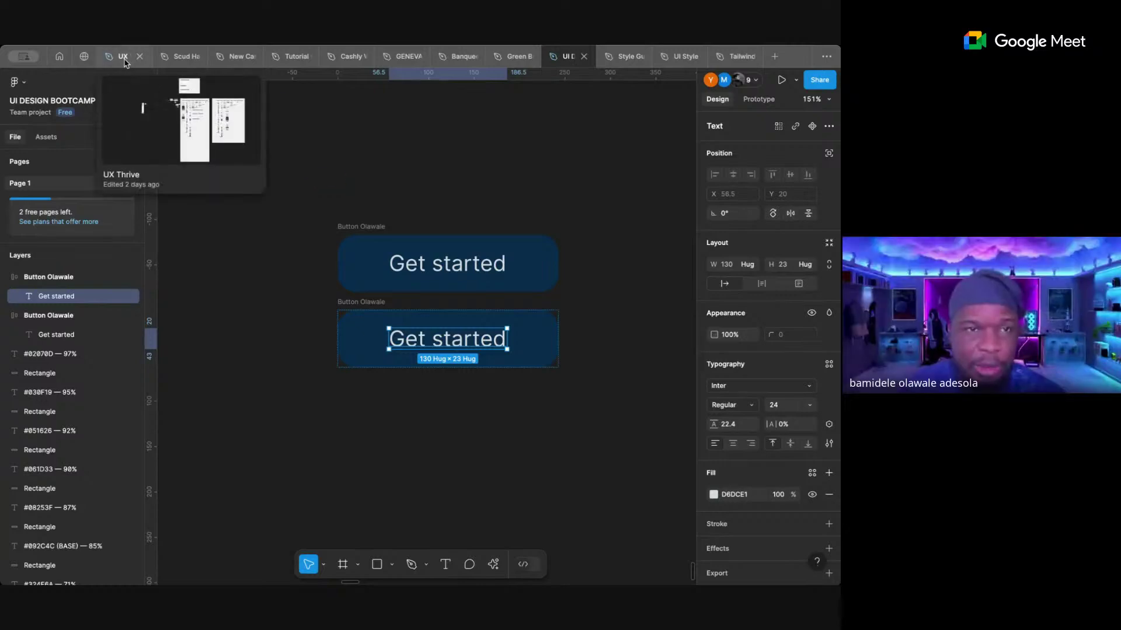
# - Browse the Scud Hailing canvas, then switch to the UI DESIGN BOOTCAMP file's Get started buttons
pyautogui.click(175, 65)
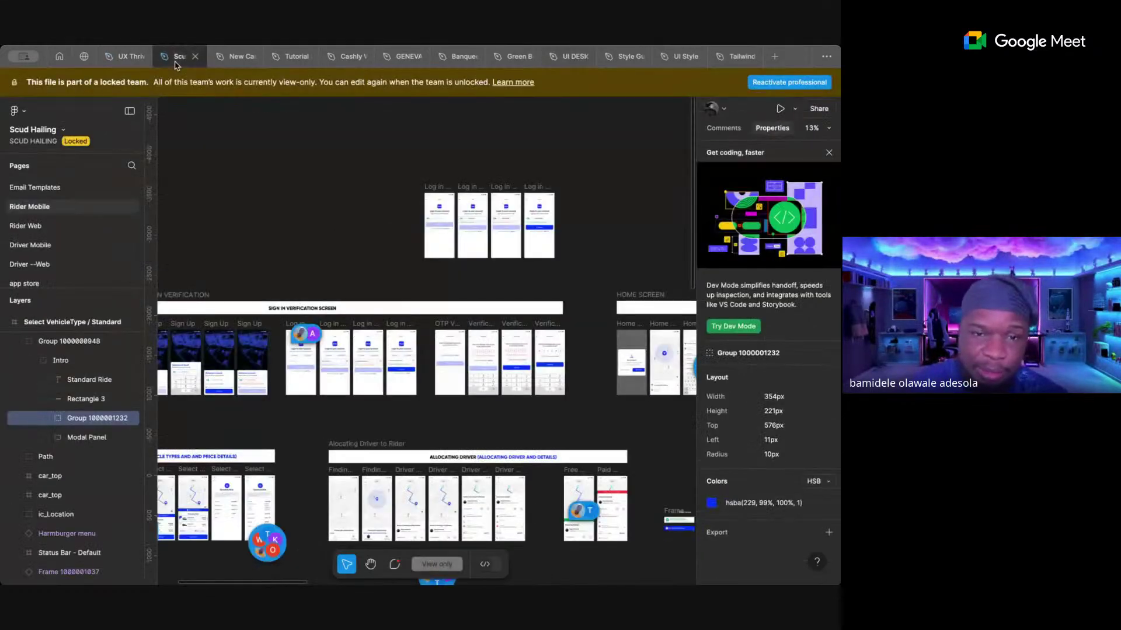
pyautogui.scroll(-3, 431, 391)
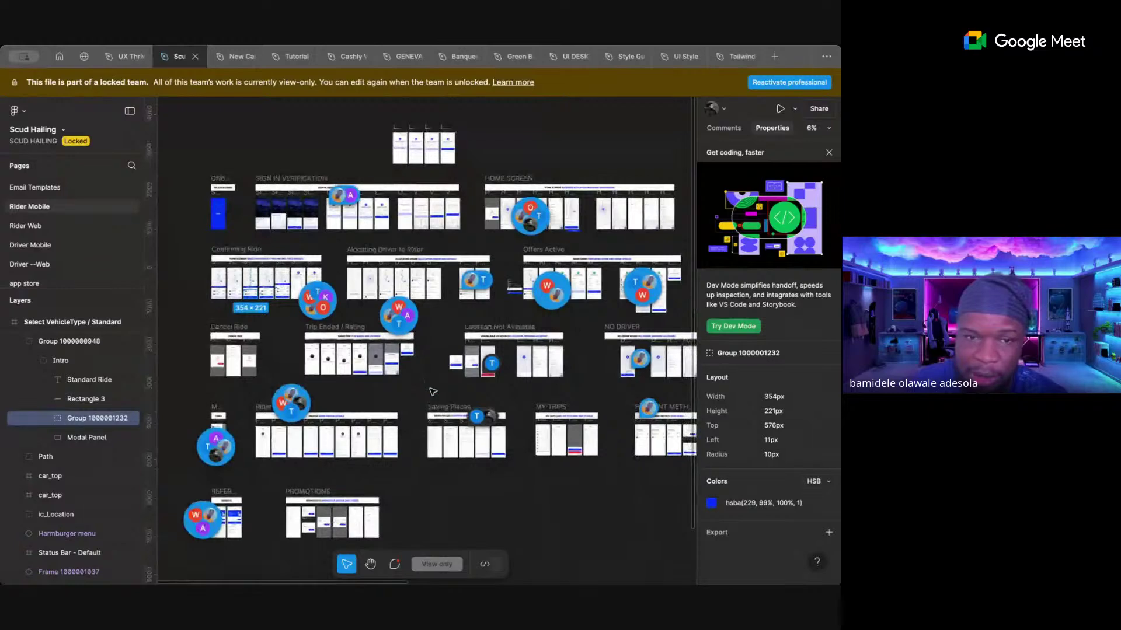
pyautogui.scroll(-5, 432, 392)
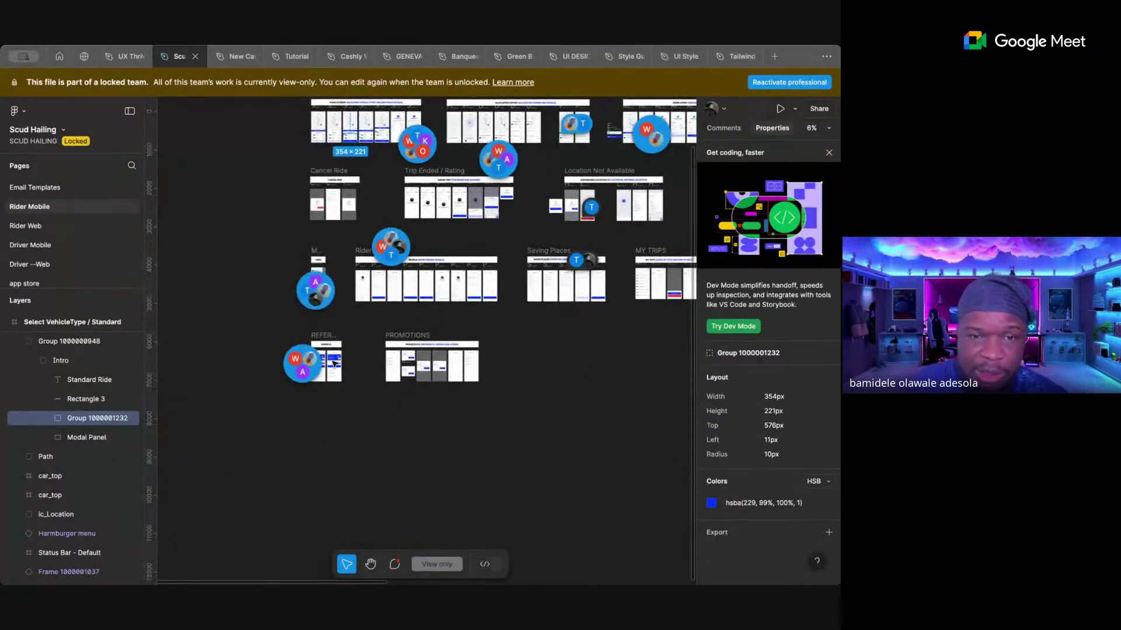
pyautogui.scroll(10, 335, 363)
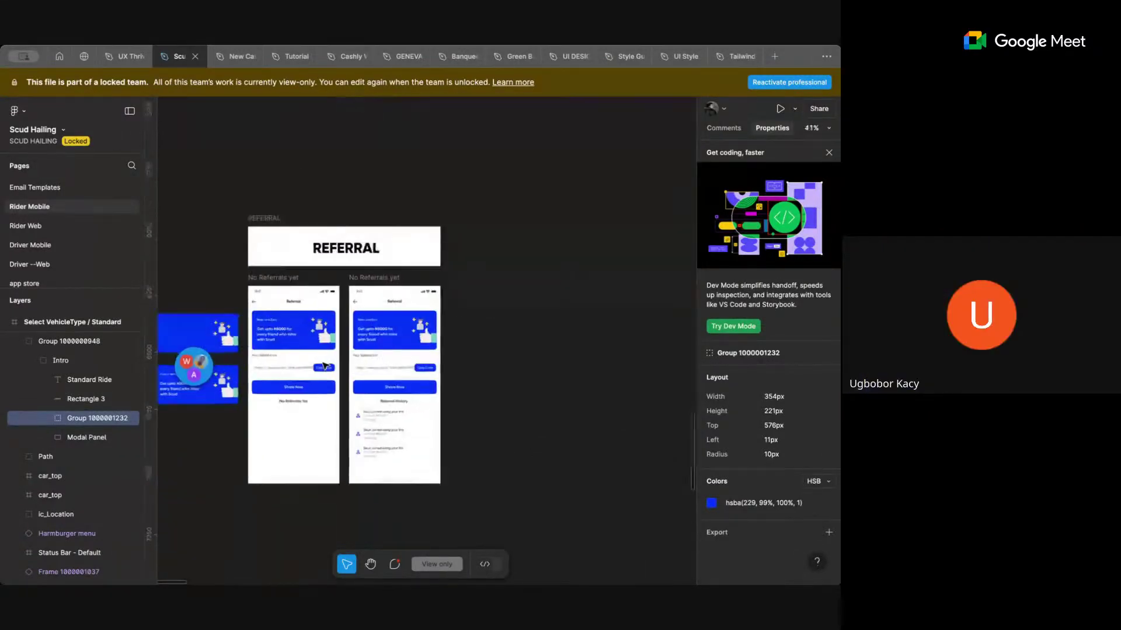
pyautogui.scroll(-6, 355, 362)
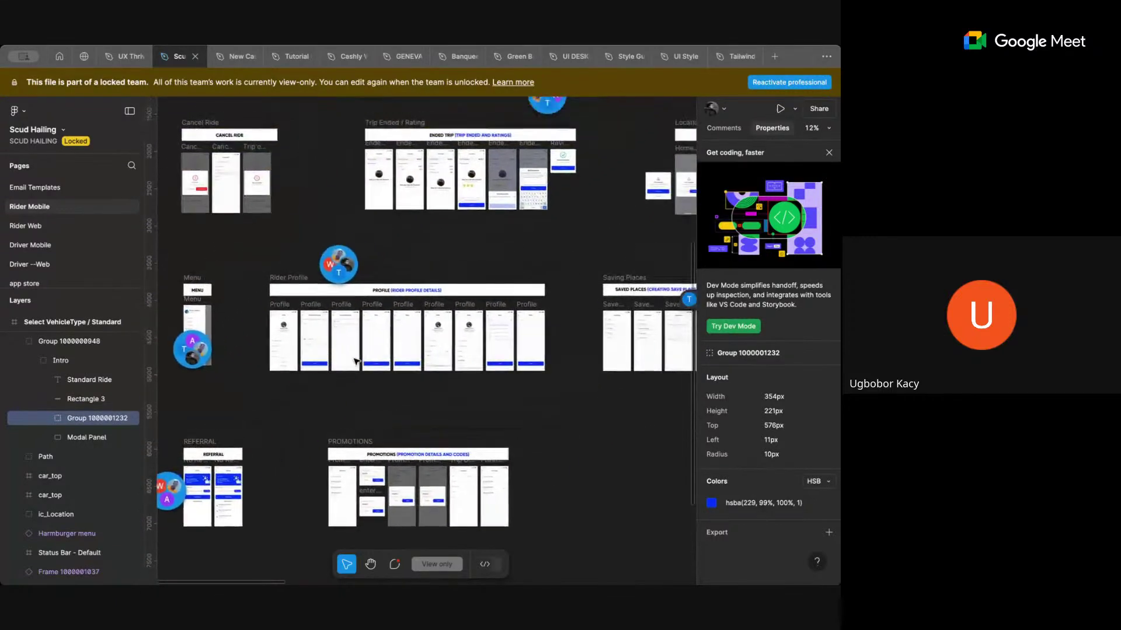
pyautogui.scroll(2, 355, 361)
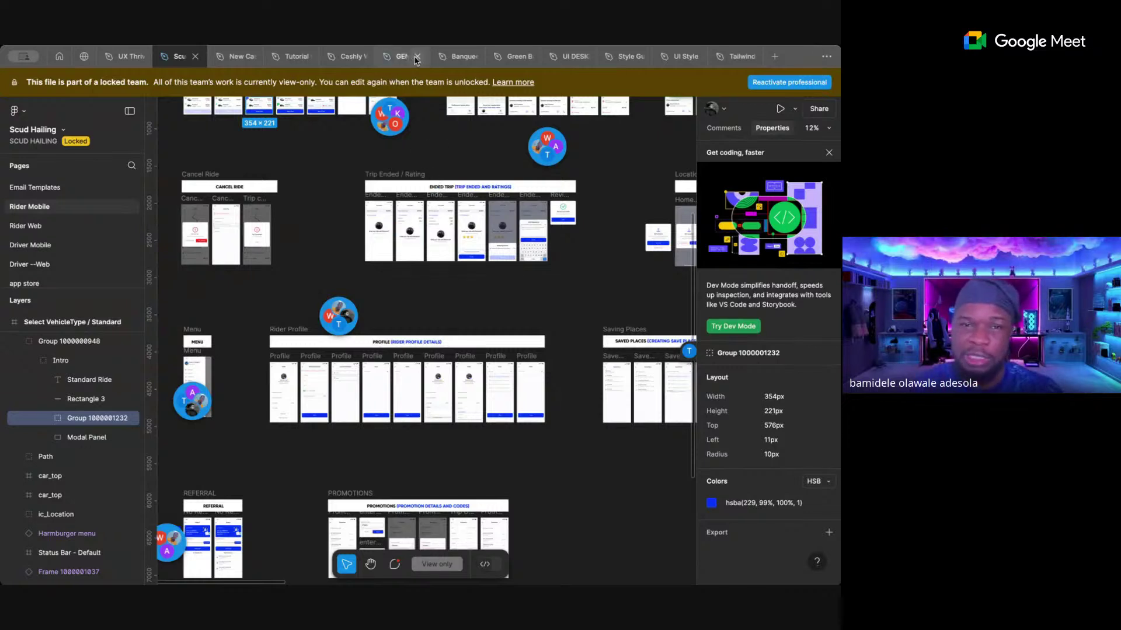
pyautogui.click(556, 58)
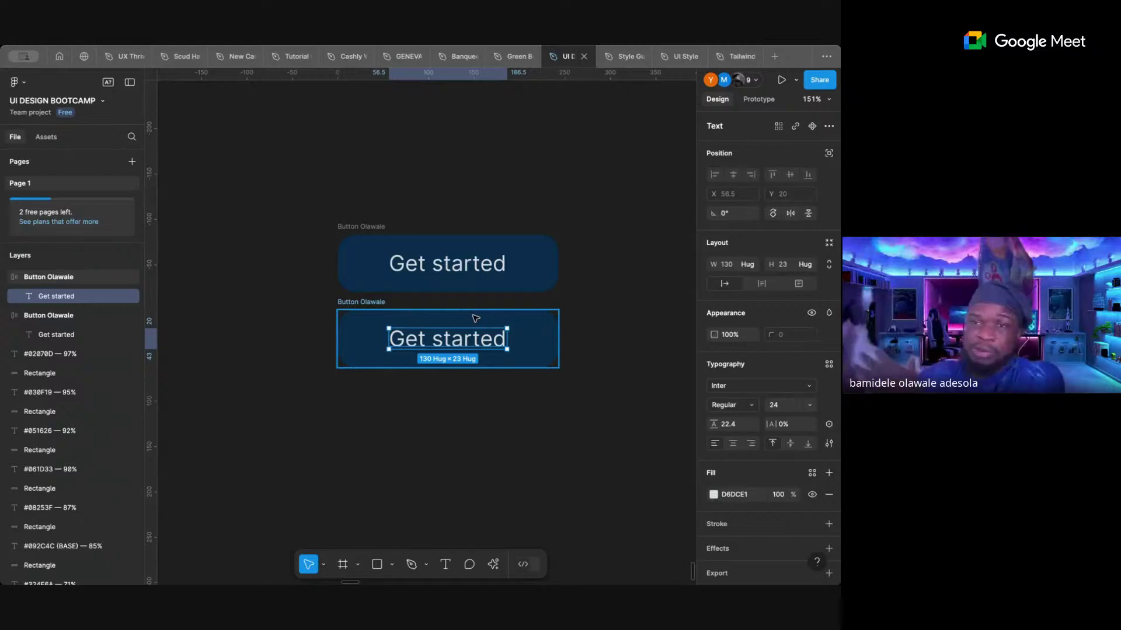
# - Switch to the UI Style Guideline file and scroll the Button & Link frame to Mobile size and Label style
pyautogui.click(677, 56)
pyautogui.scroll(-3, 461, 267)
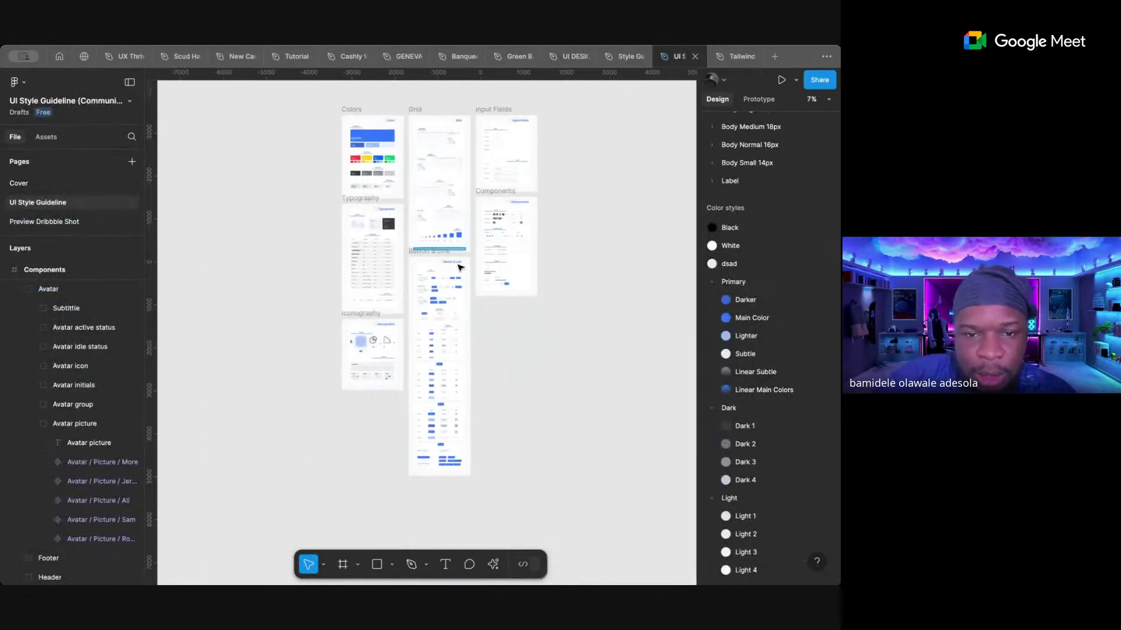
pyautogui.keyDown('ctrl'); pyautogui.scroll(5, 422, 325); pyautogui.keyUp('ctrl')
pyautogui.scroll(3, 432, 342)
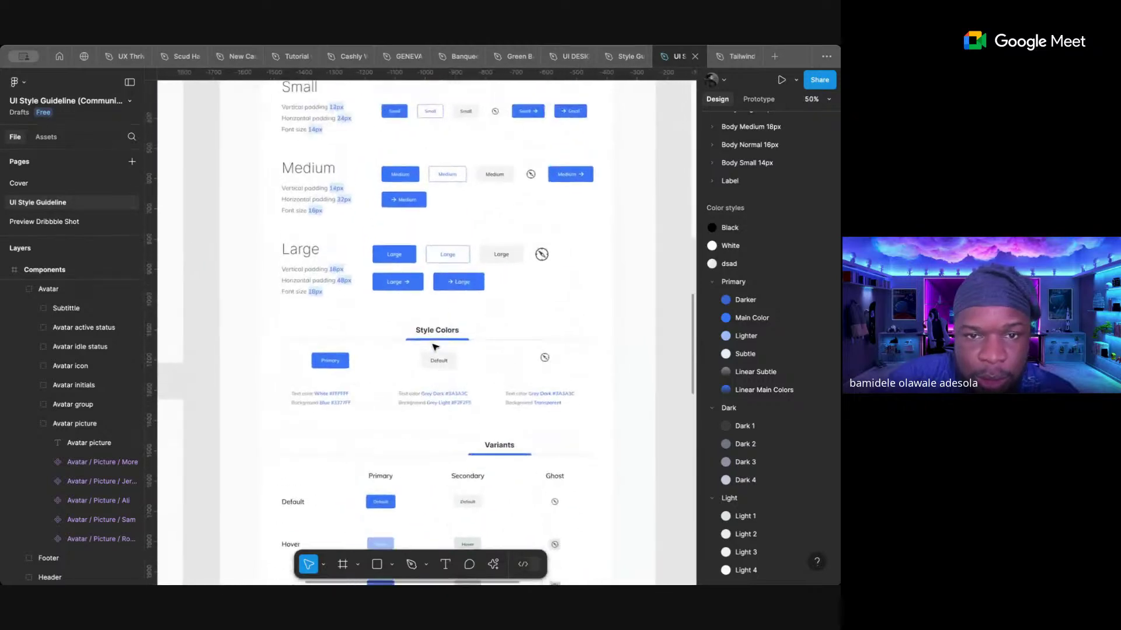
pyautogui.scroll(2, 435, 348)
pyautogui.scroll(-2, 435, 347)
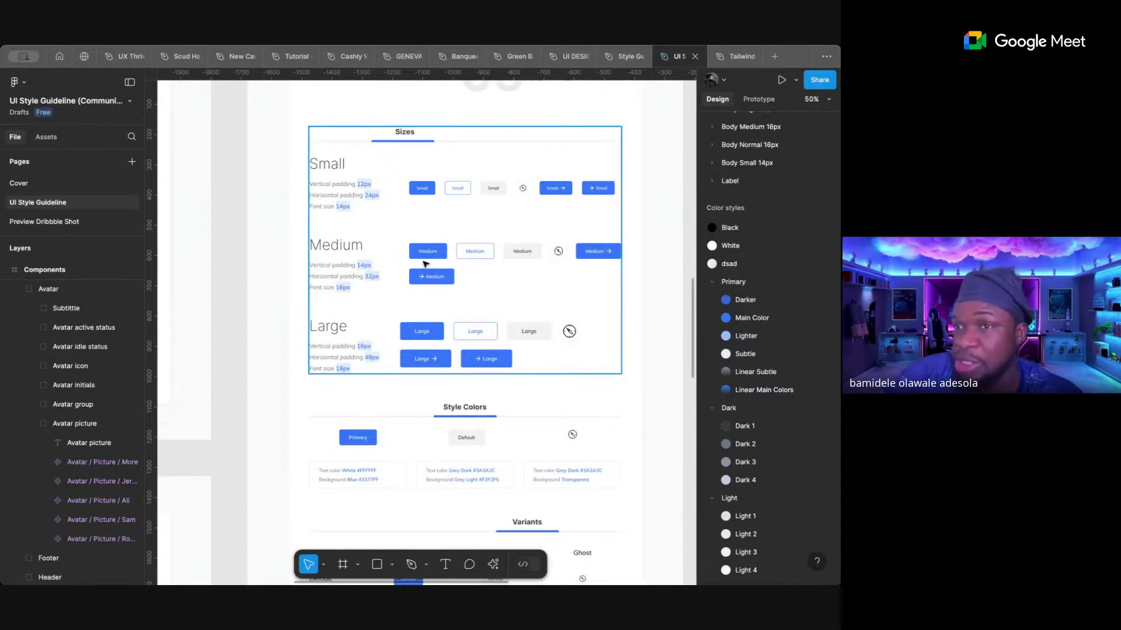
pyautogui.scroll(-10, 425, 263)
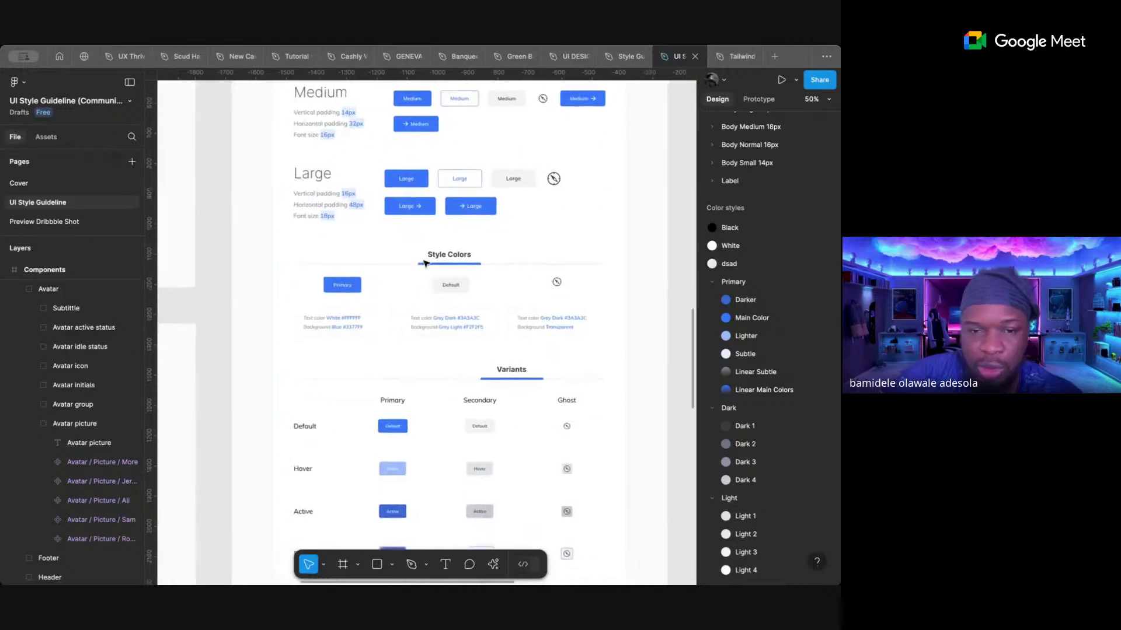
pyautogui.scroll(-12, 424, 263)
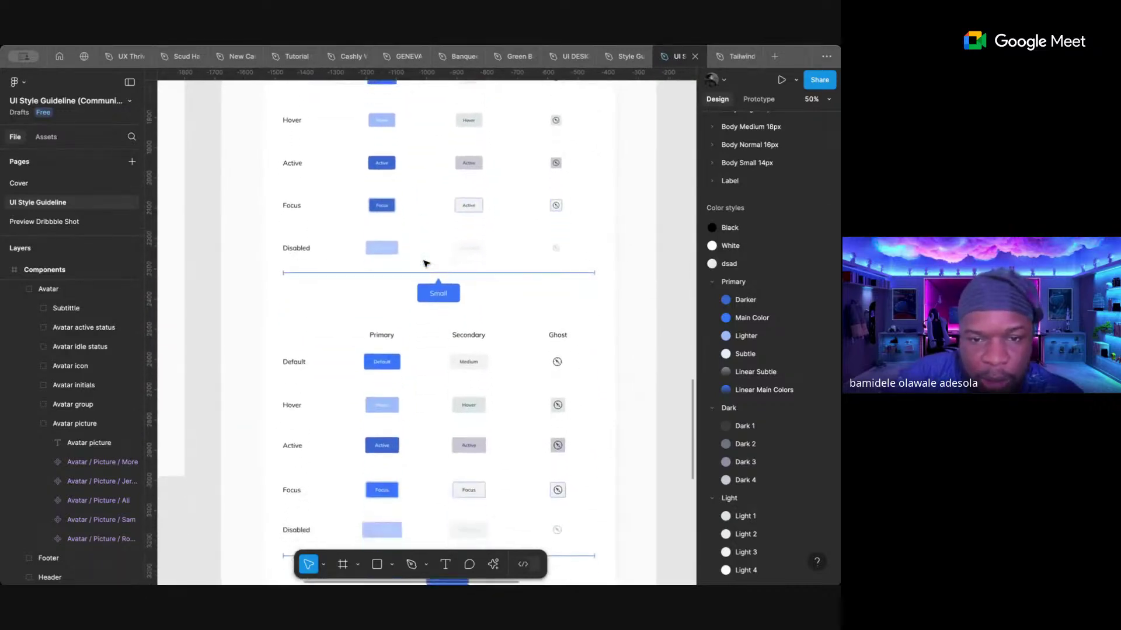
pyautogui.scroll(-8, 425, 264)
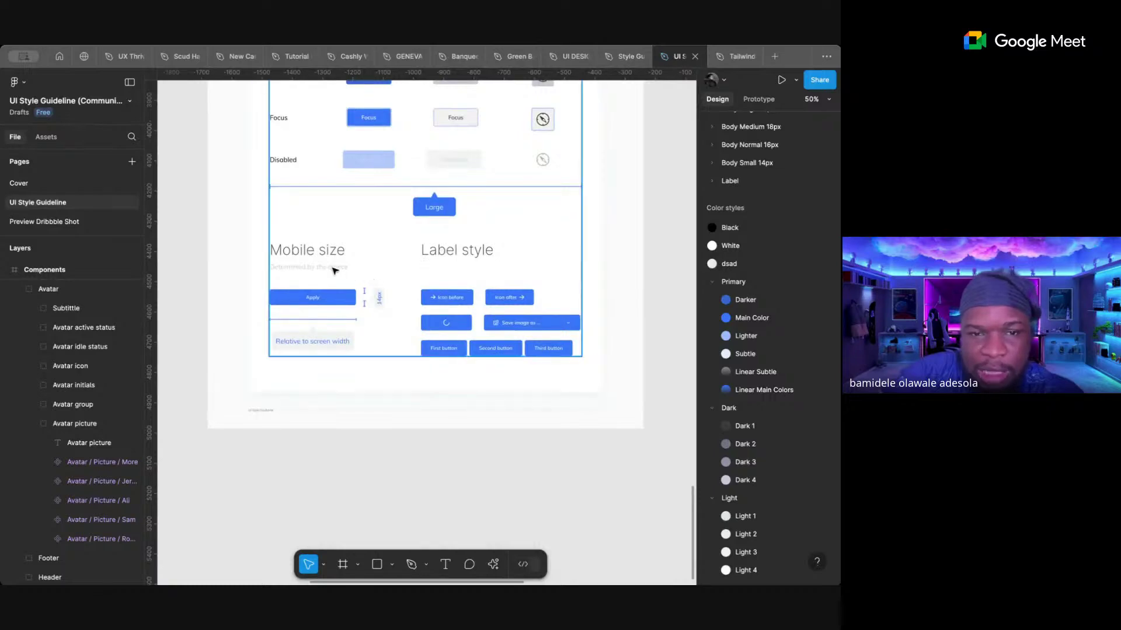
pyautogui.scroll(3, 358, 305)
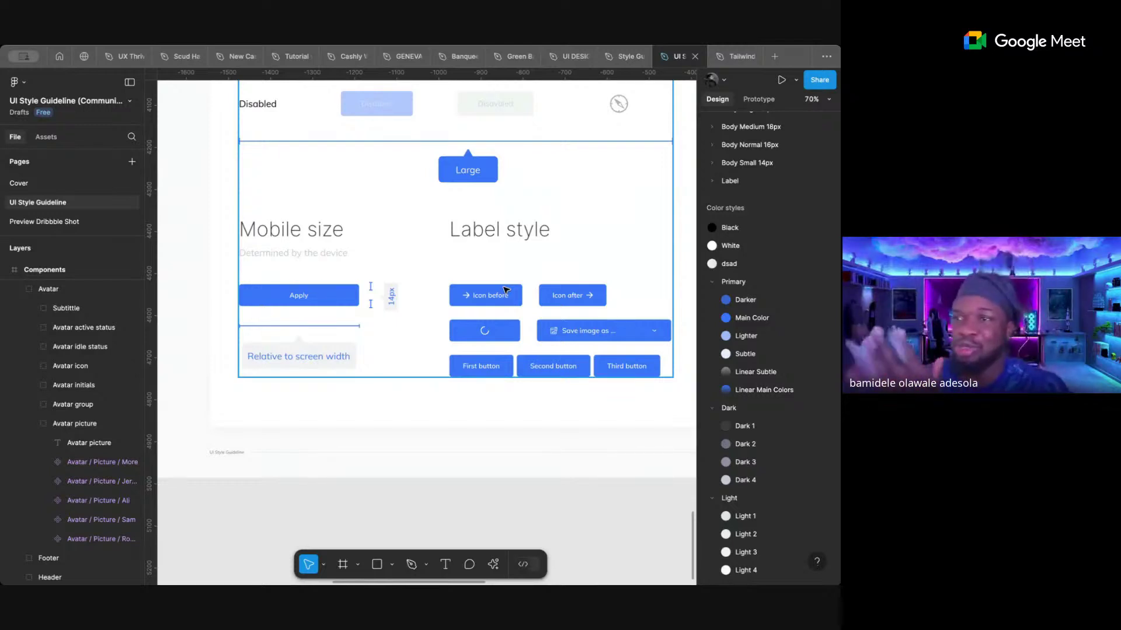
# - Return to Scud Hailing and inspect the Save button's size and padding
pyautogui.click(180, 56)
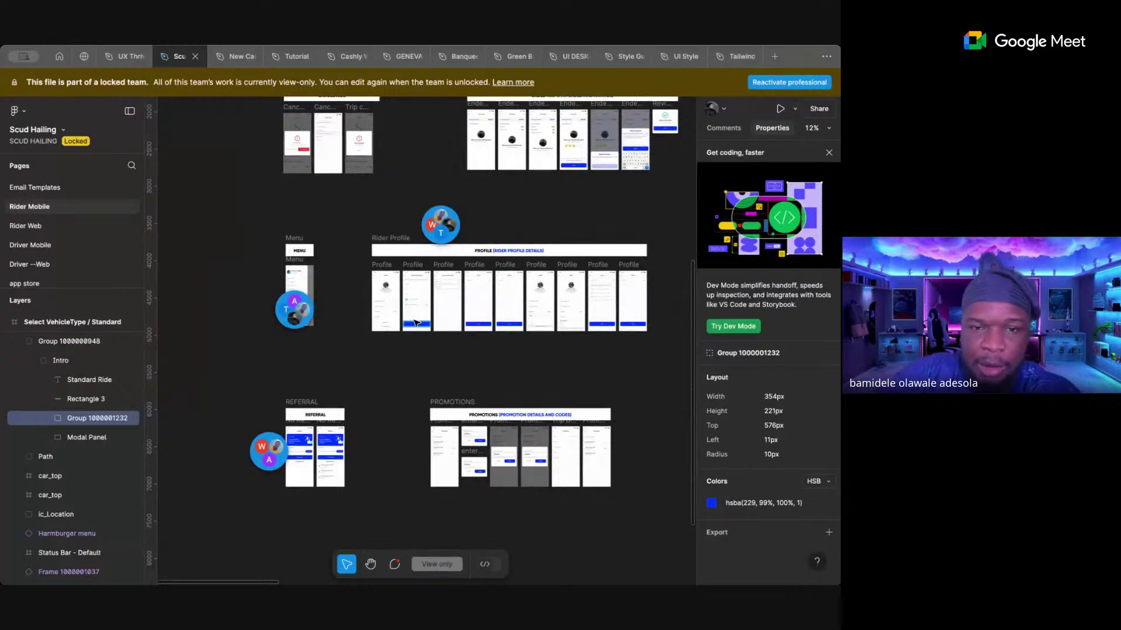
pyautogui.scroll(10, 416, 323)
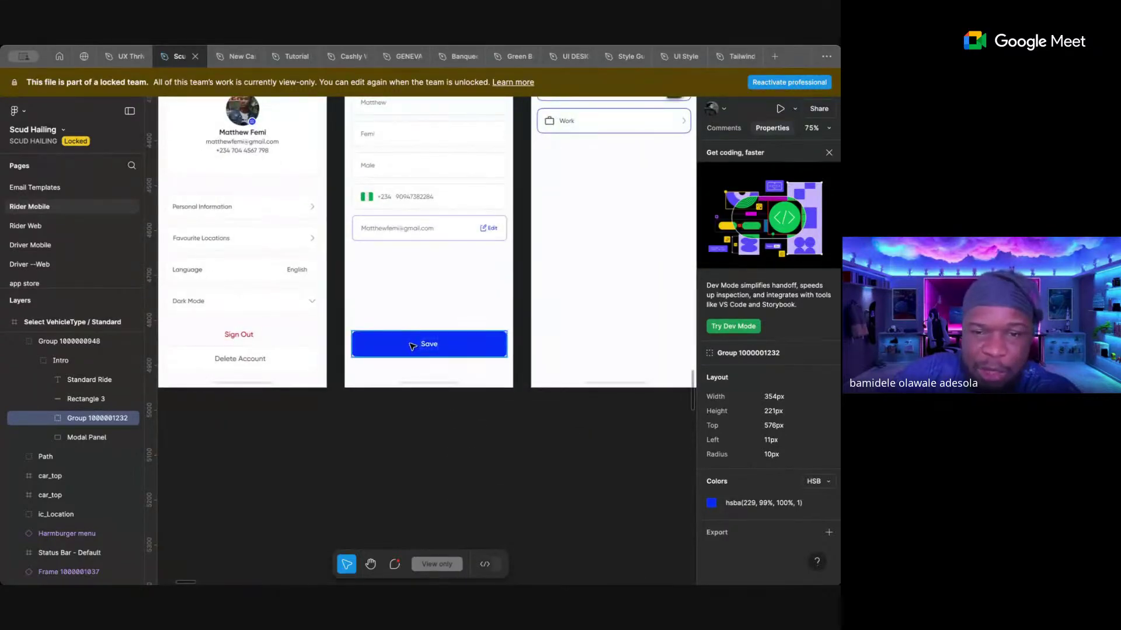
pyautogui.click(413, 346)
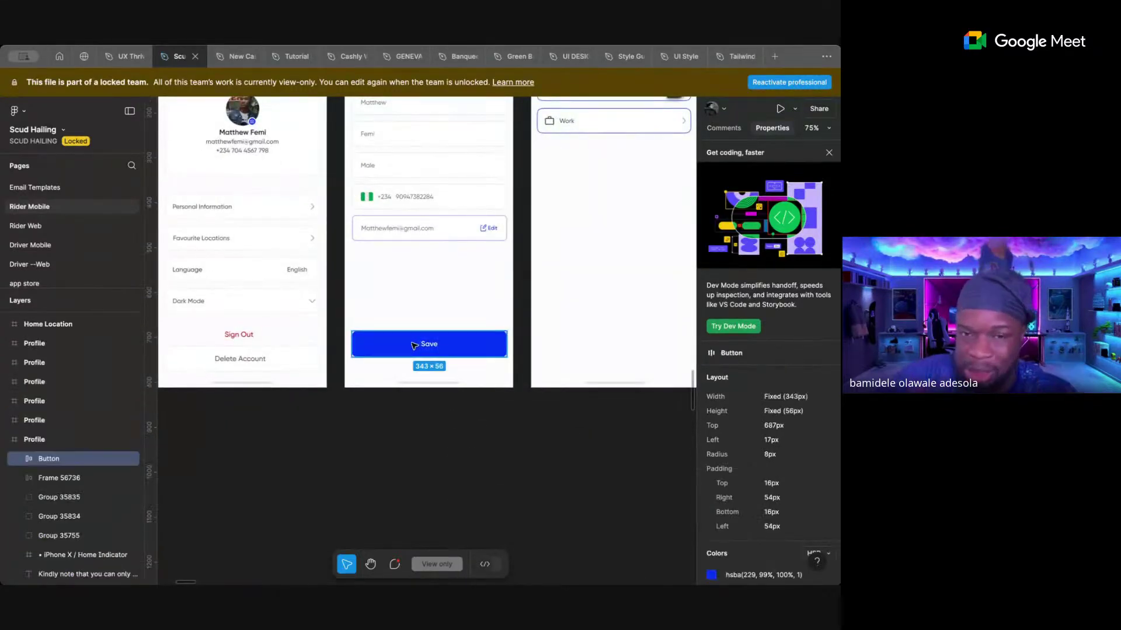
pyautogui.scroll(-5, 414, 345)
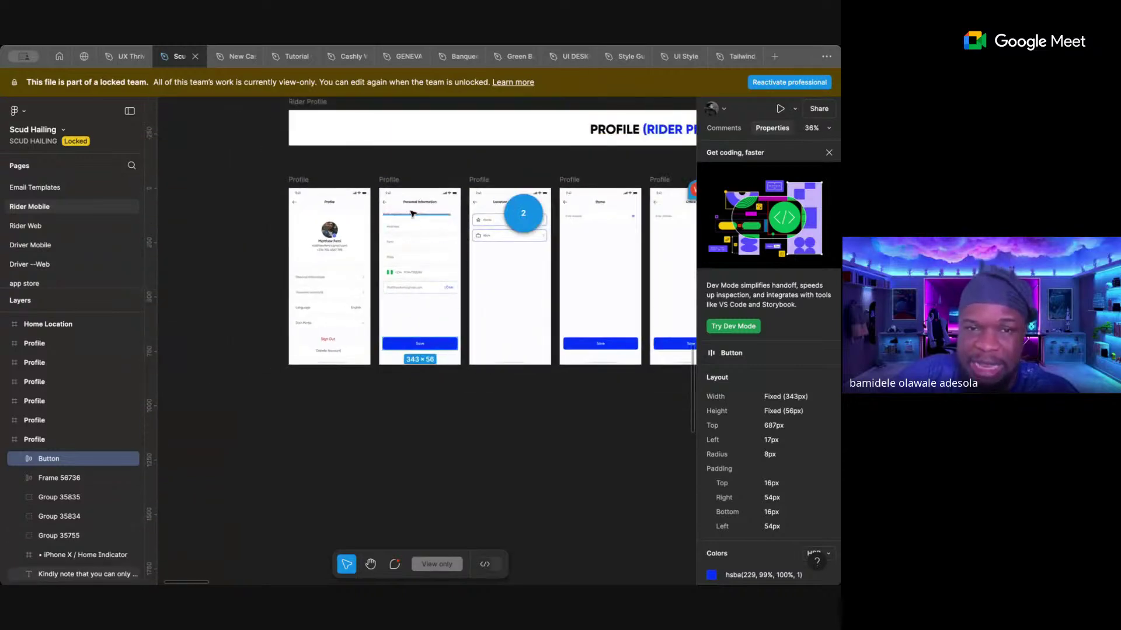
pyautogui.scroll(-1, 414, 346)
pyautogui.scroll(-3, 414, 345)
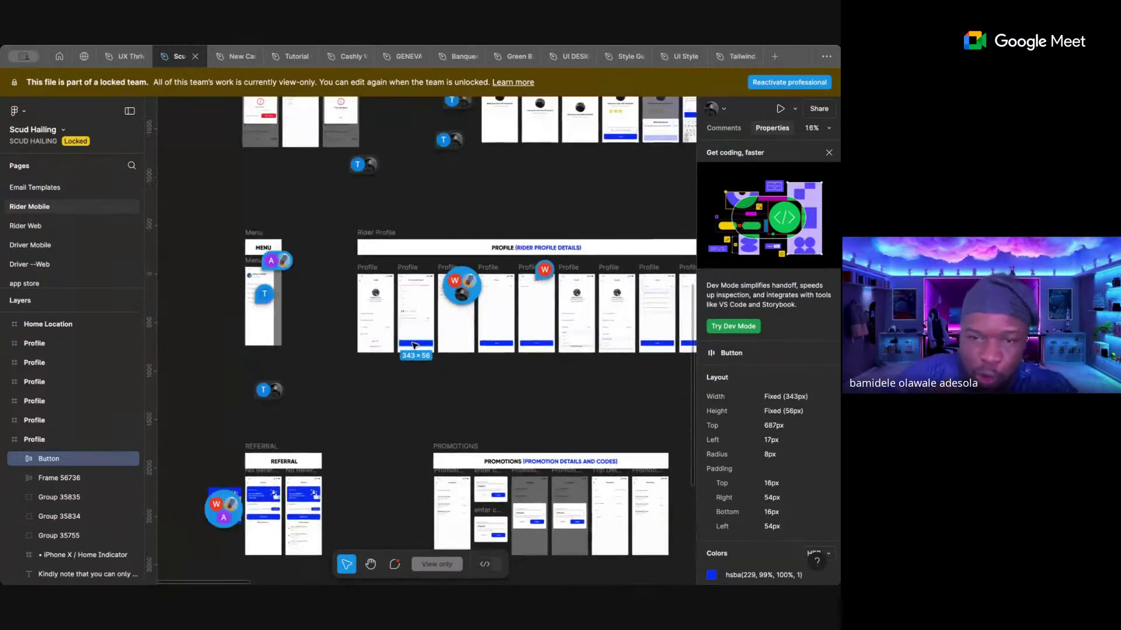
pyautogui.scroll(4, 413, 345)
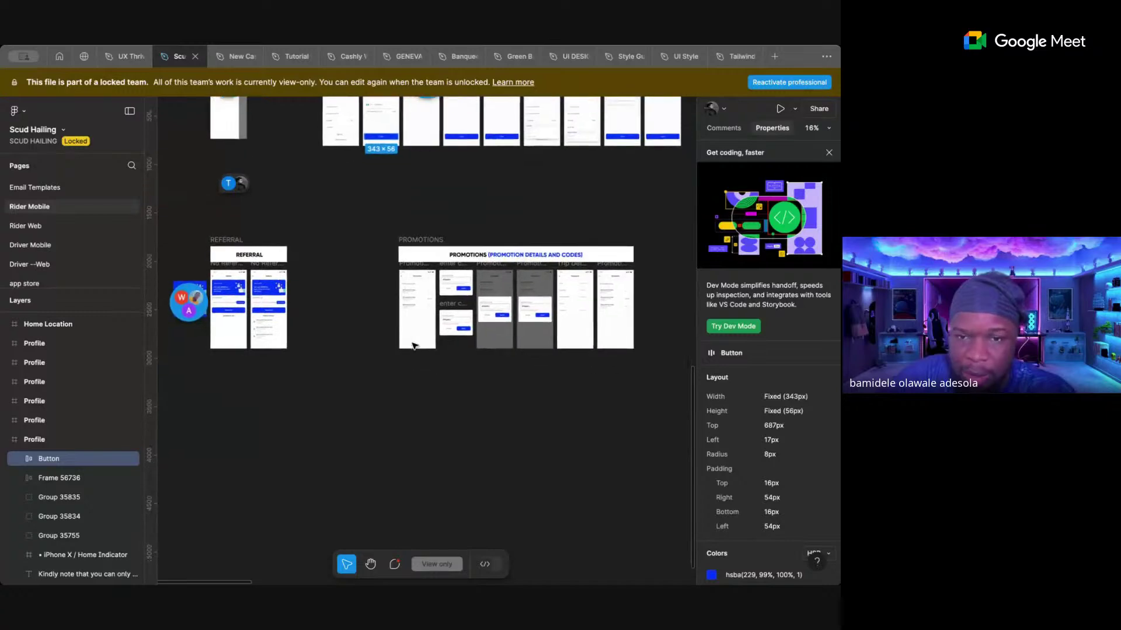
pyautogui.scroll(4, 470, 309)
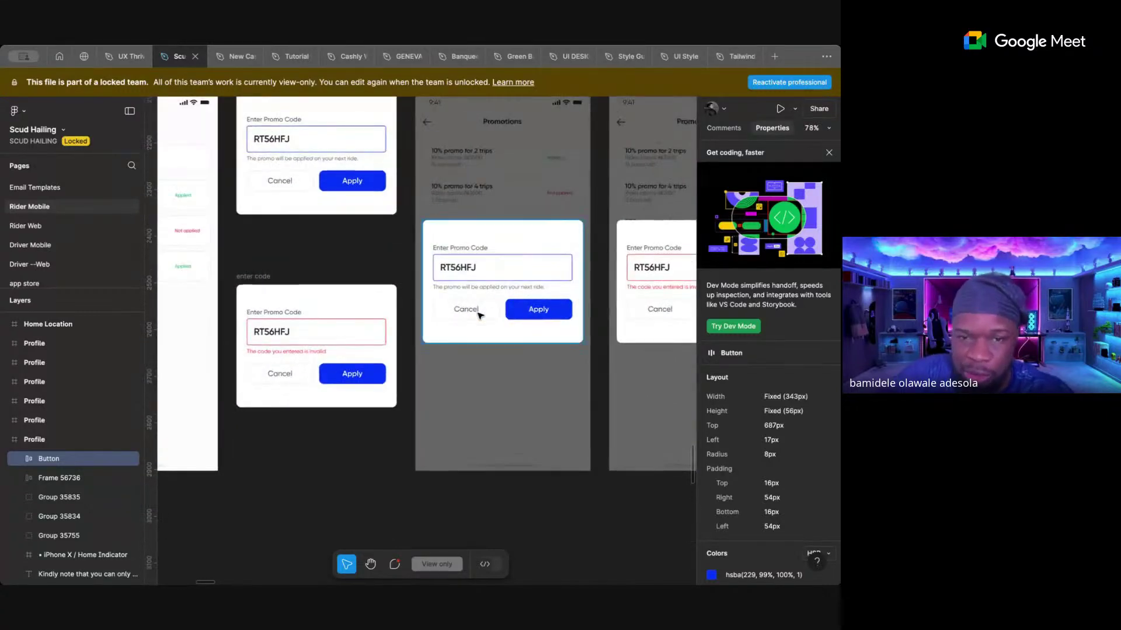
# - Inspect the enter code promo dialog frame, then go to the Rider Web page
pyautogui.click(495, 222)
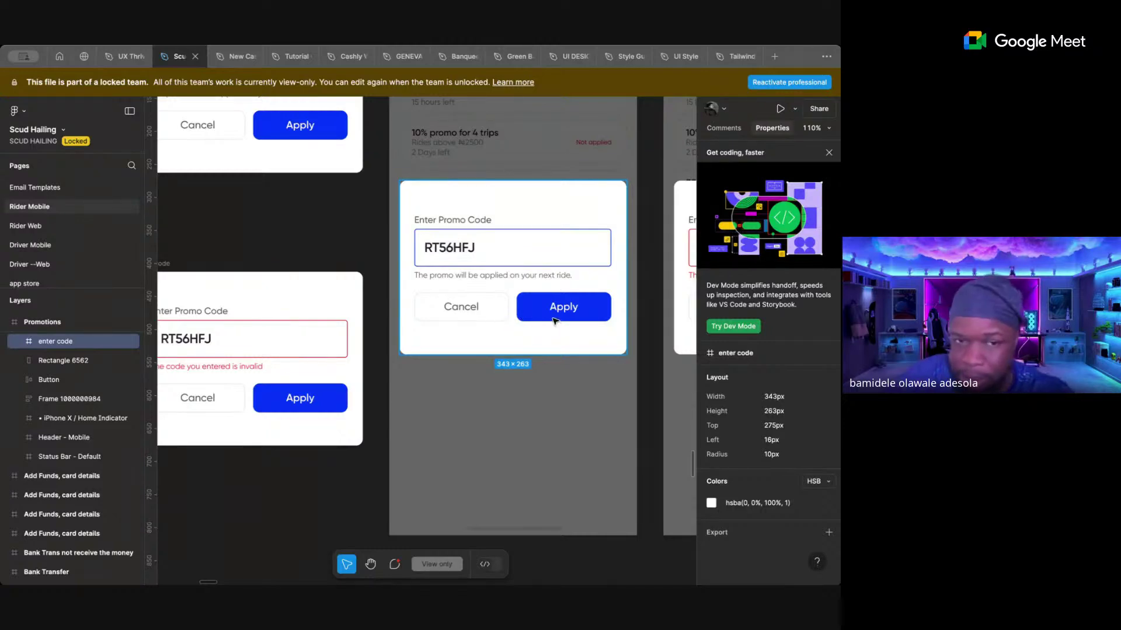
pyautogui.scroll(-8, 553, 321)
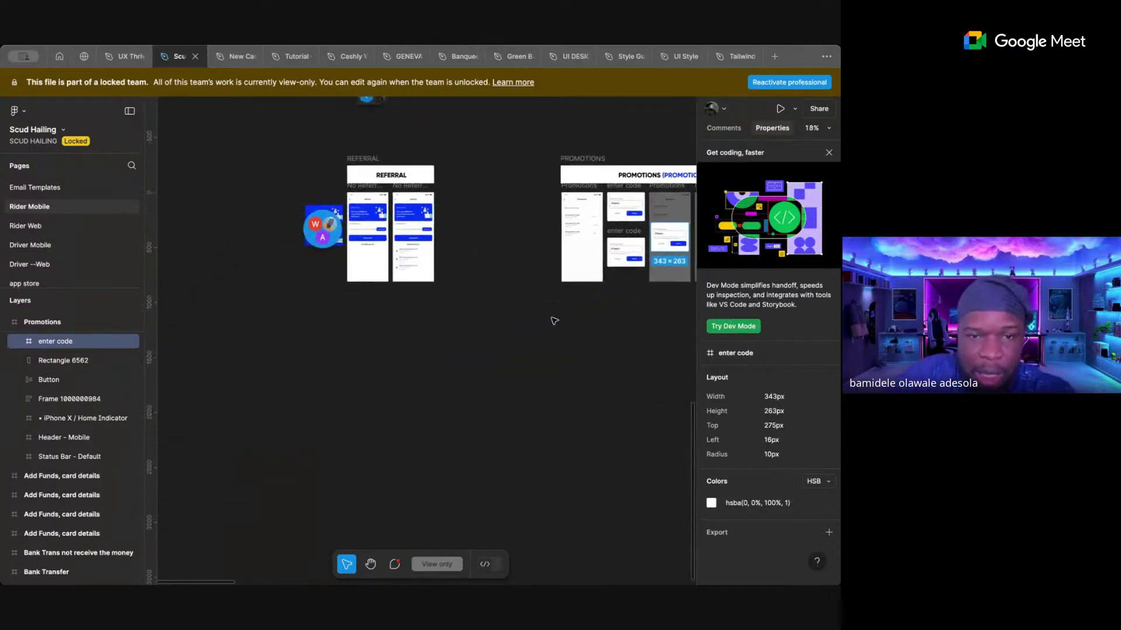
pyautogui.scroll(10, 554, 320)
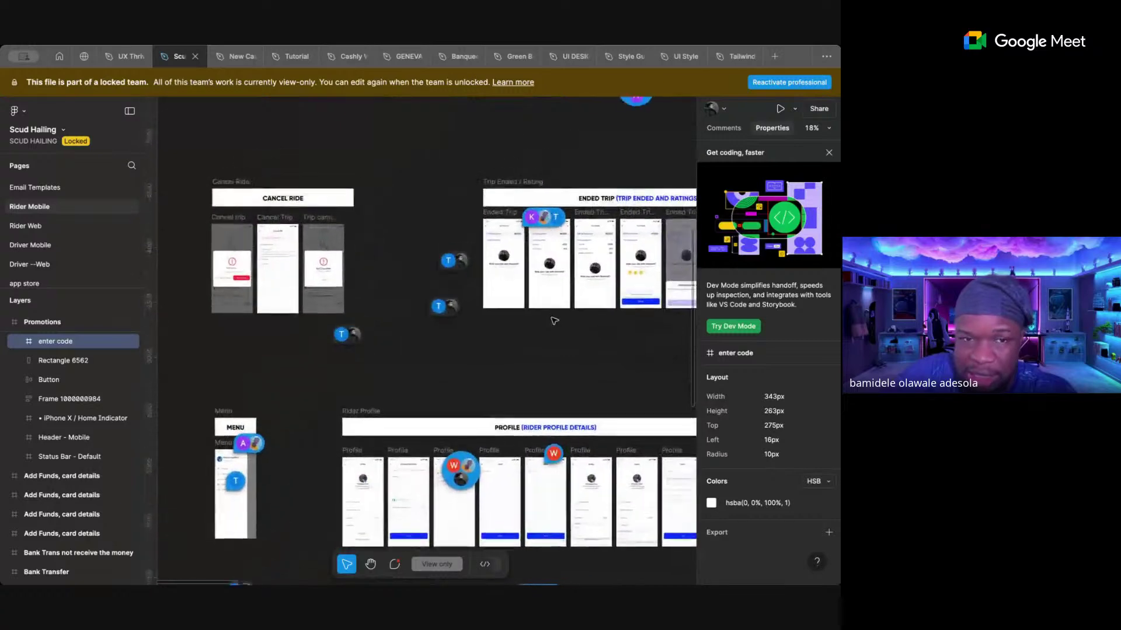
pyautogui.scroll(8, 306, 270)
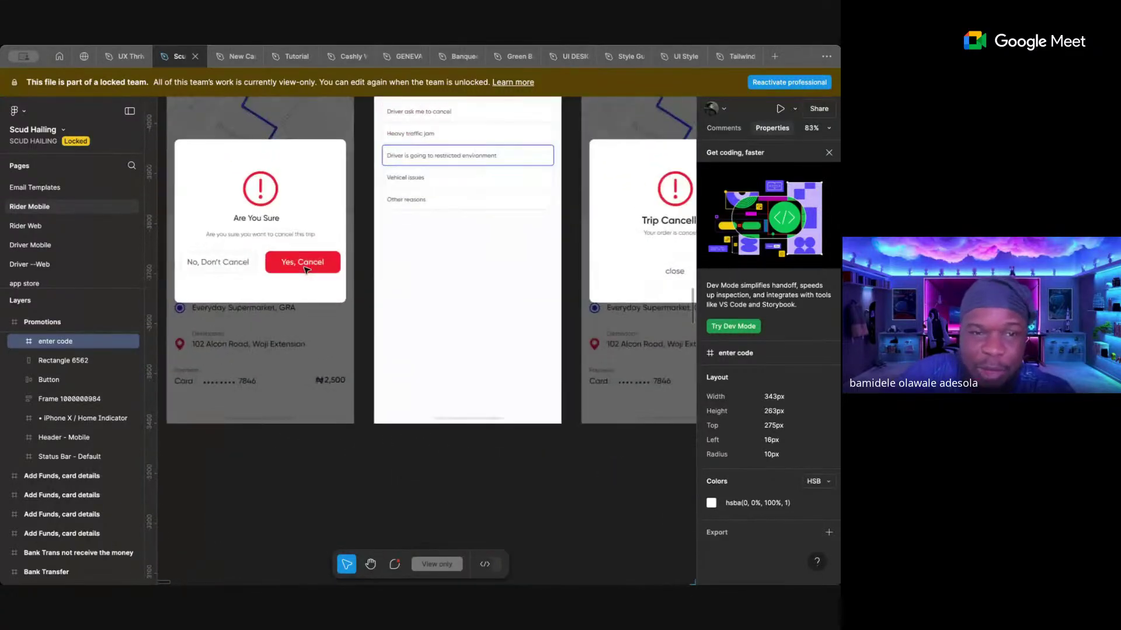
pyautogui.scroll(-8, 266, 265)
pyautogui.hscroll(10, 266, 265)
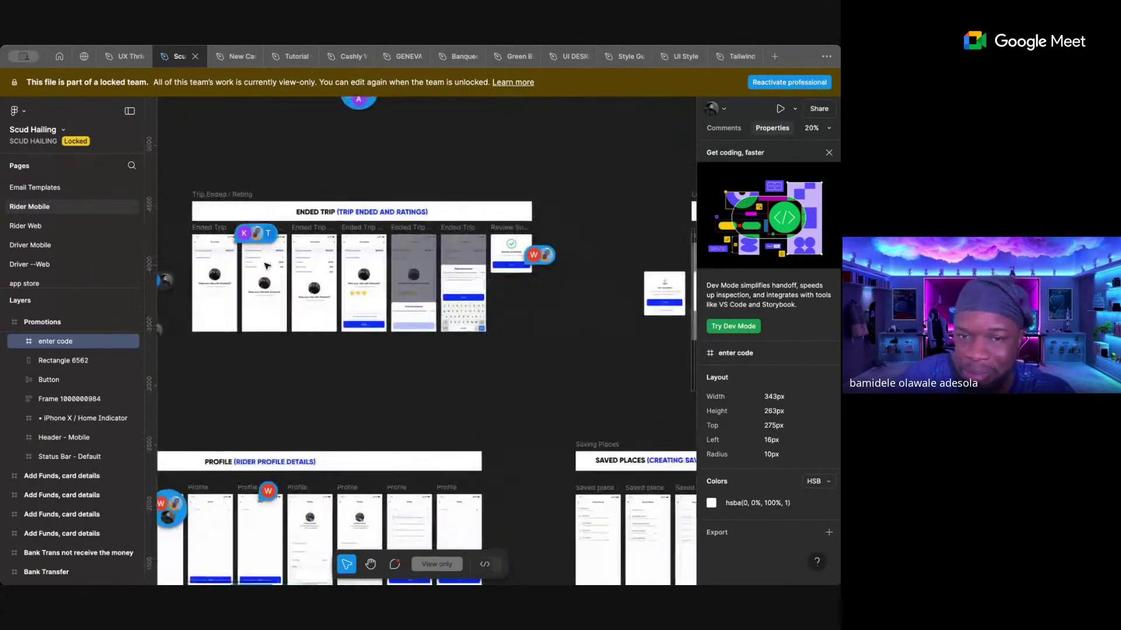
pyautogui.hscroll(3, 266, 266)
pyautogui.scroll(-2, 266, 265)
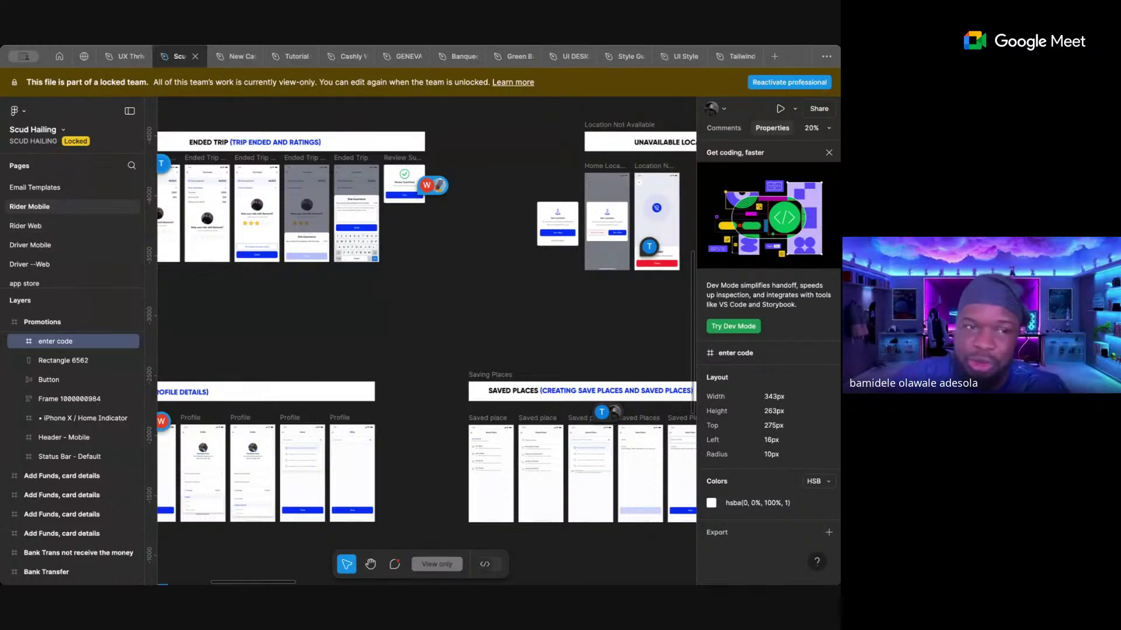
pyautogui.click(42, 226)
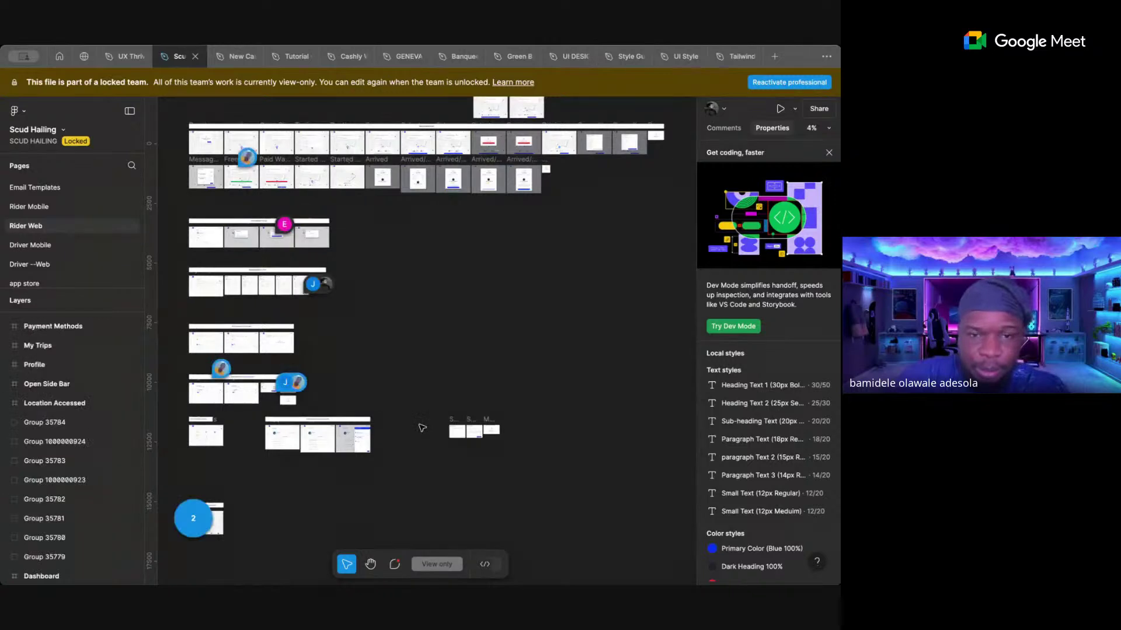
# - Browse the Rider Web frames and move to the Driver --Web page
pyautogui.scroll(3, 357, 361)
pyautogui.hscroll(-3, 358, 362)
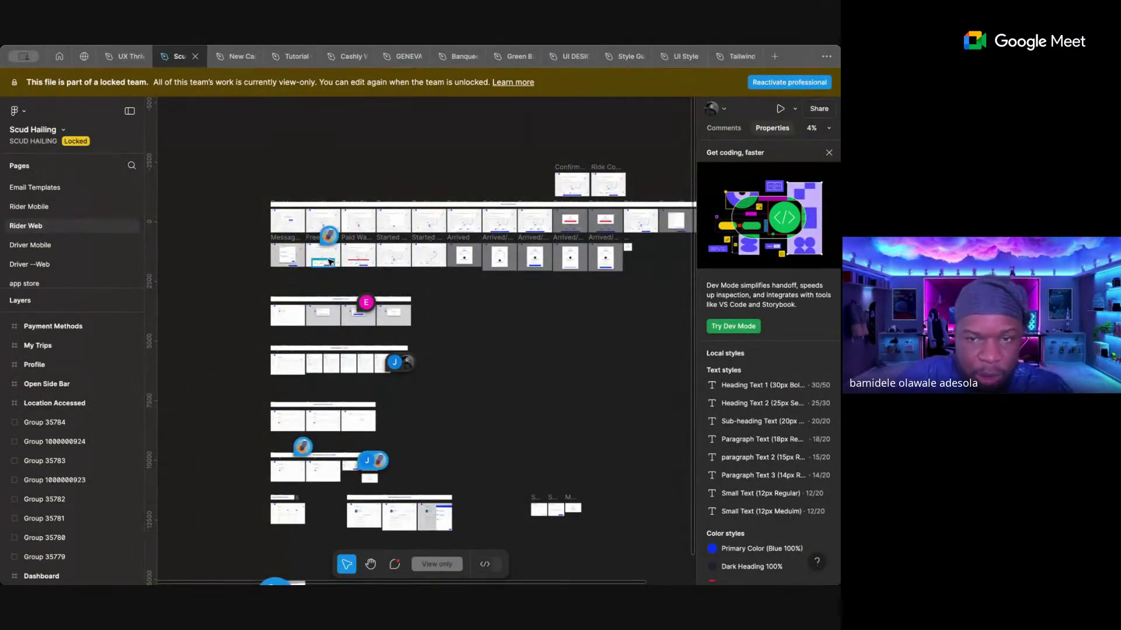
pyautogui.scroll(5, 329, 262)
pyautogui.keyDown('ctrl'); pyautogui.scroll(-2, 330, 262); pyautogui.keyUp('ctrl')
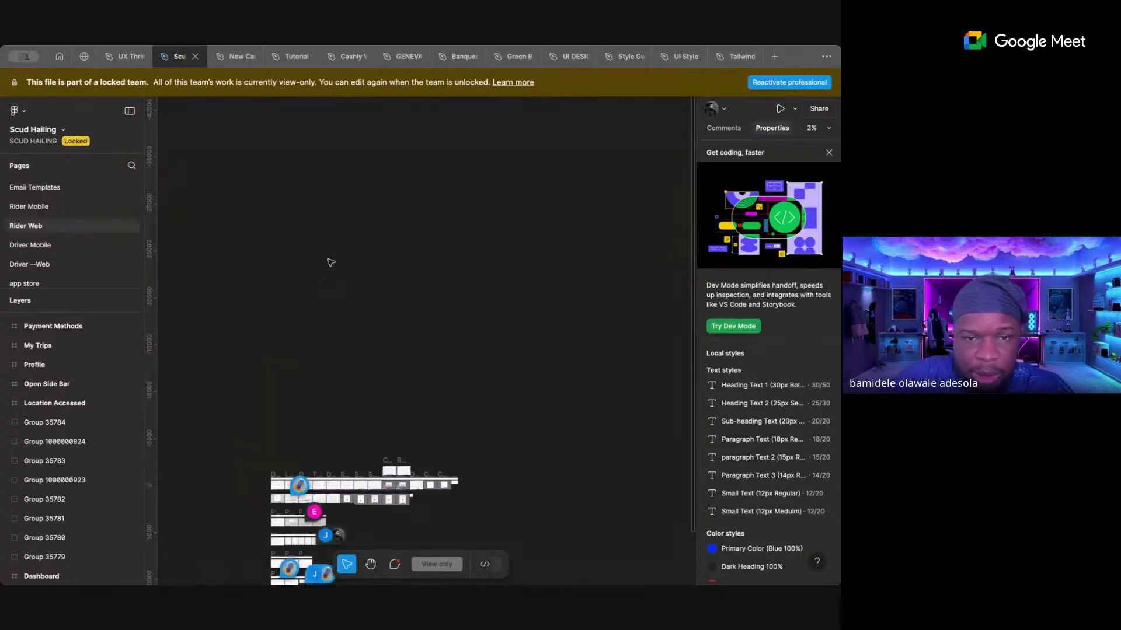
pyautogui.scroll(-3, 327, 257)
pyautogui.hscroll(-2, 328, 257)
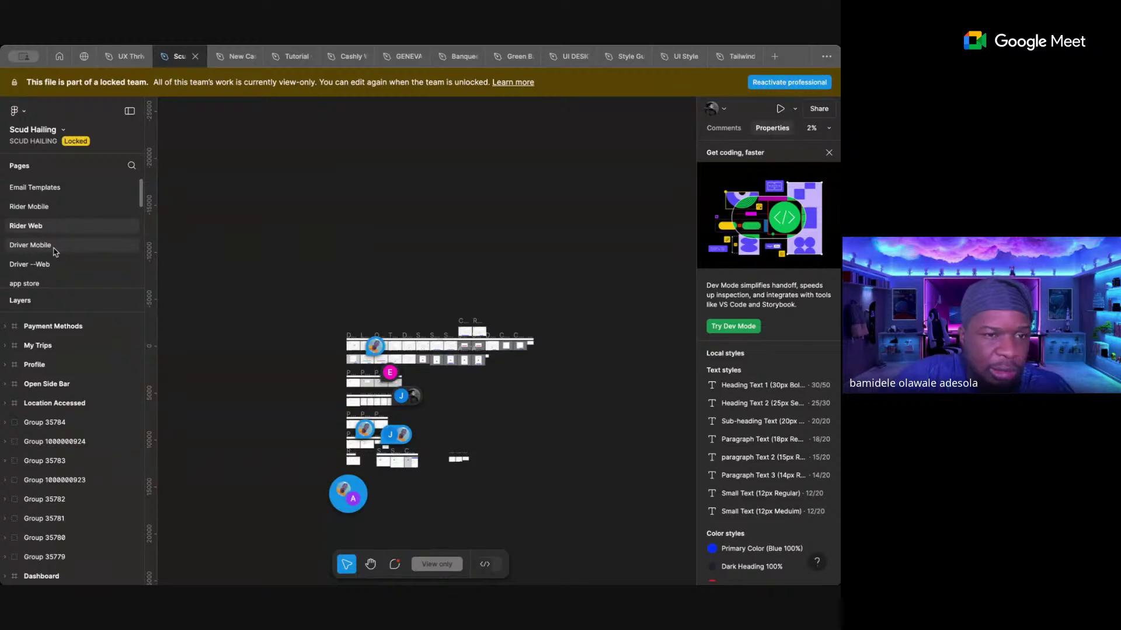
pyautogui.click(46, 265)
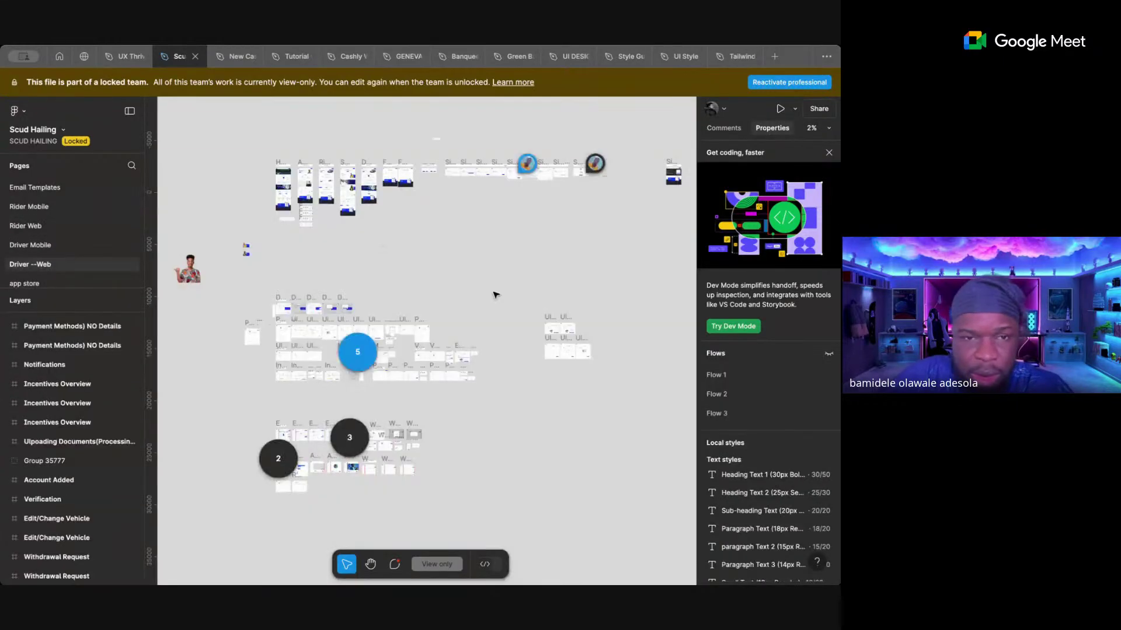
# - Scroll through the Driver Web frames, then switch to the UI DESIGN BOOTCAMP file
pyautogui.scroll(10, 289, 177)
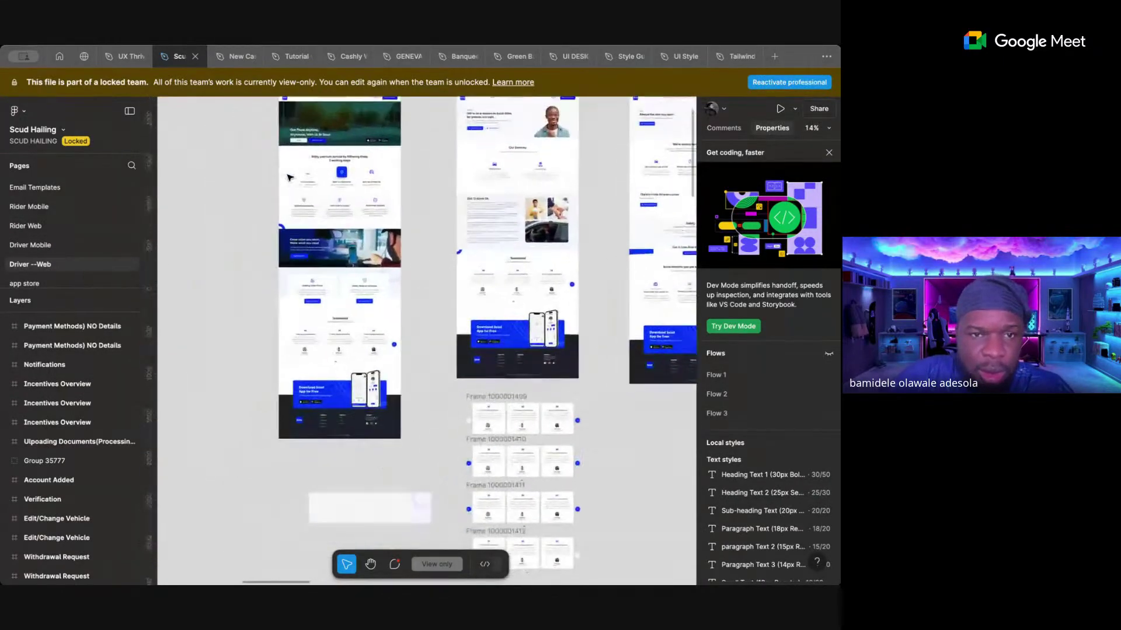
pyautogui.scroll(3, 289, 177)
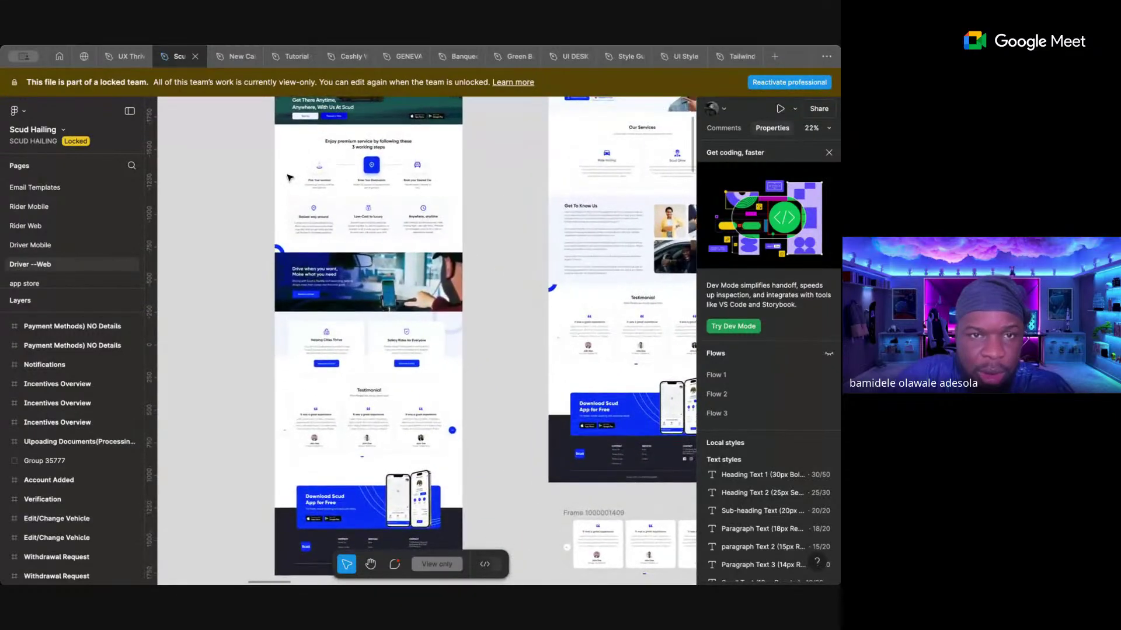
pyautogui.scroll(5, 313, 132)
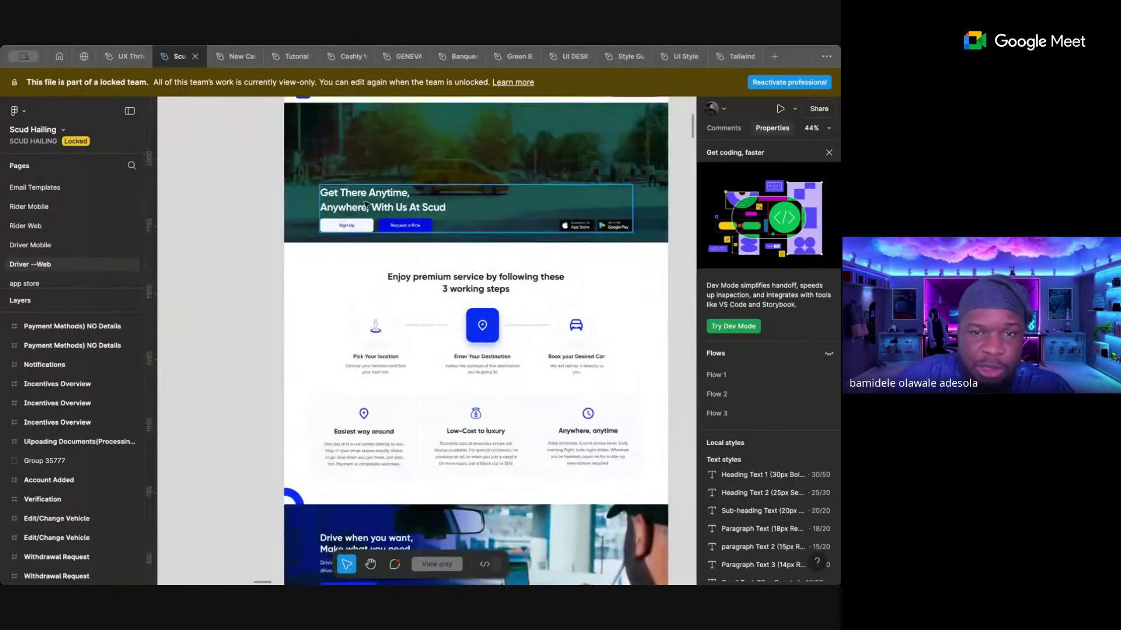
pyautogui.scroll(-10, 398, 227)
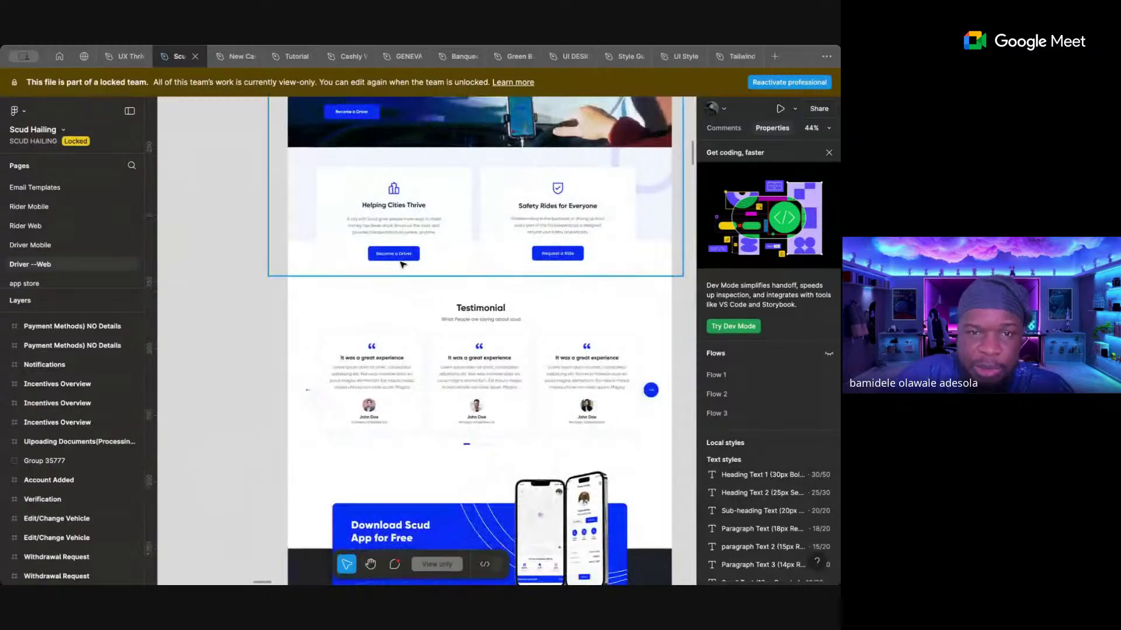
pyautogui.scroll(3, 404, 258)
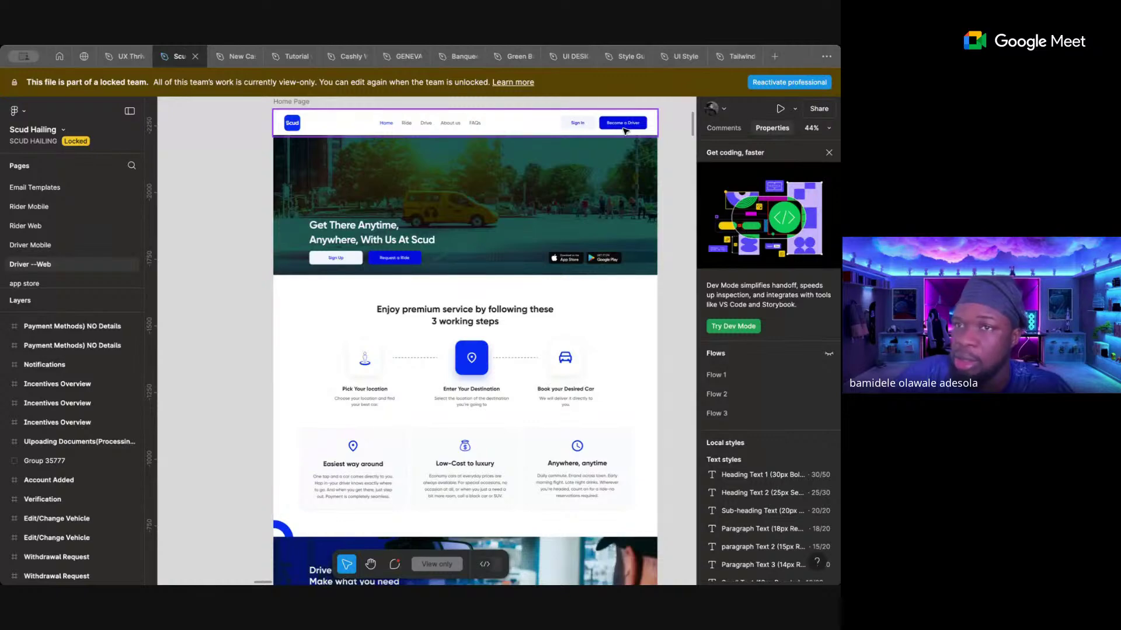
pyautogui.scroll(-10, 413, 397)
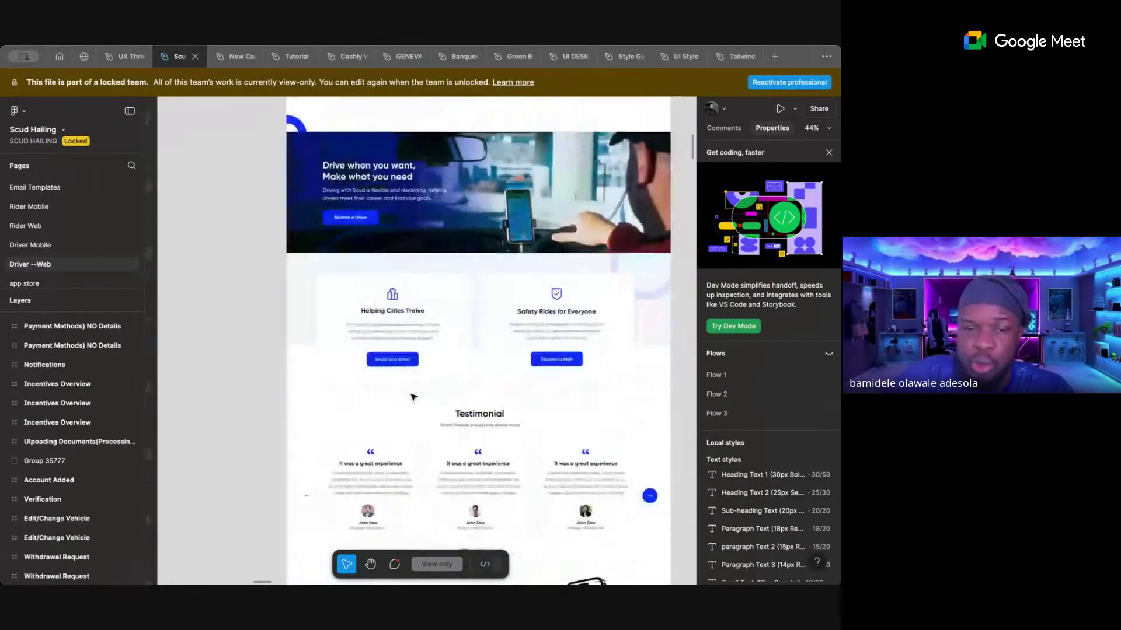
pyautogui.scroll(10, 413, 396)
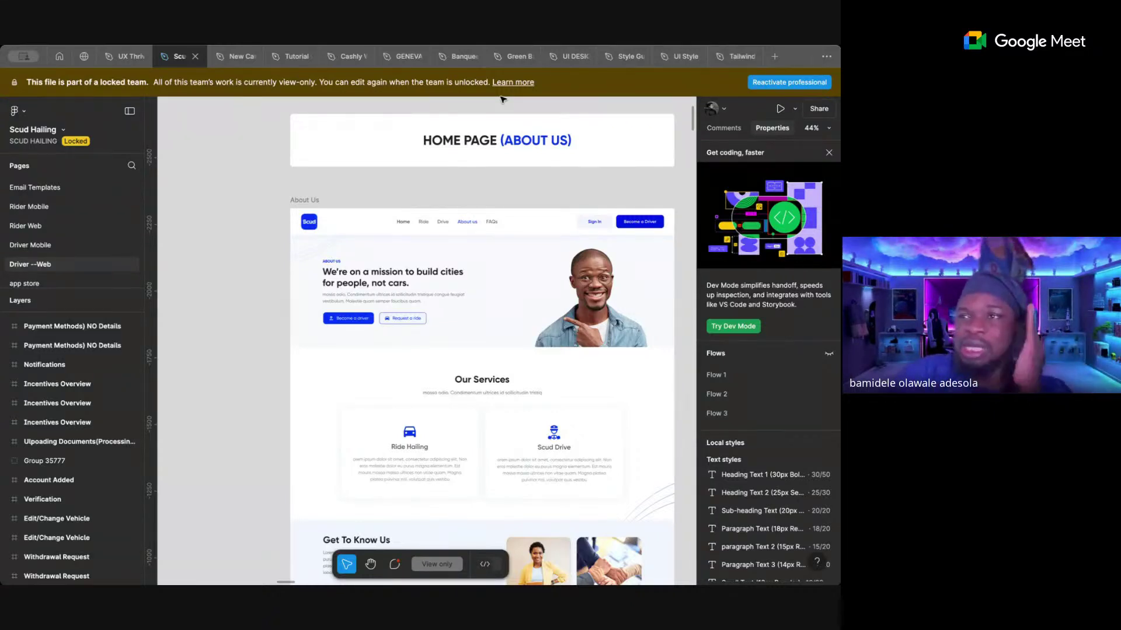
pyautogui.click(562, 56)
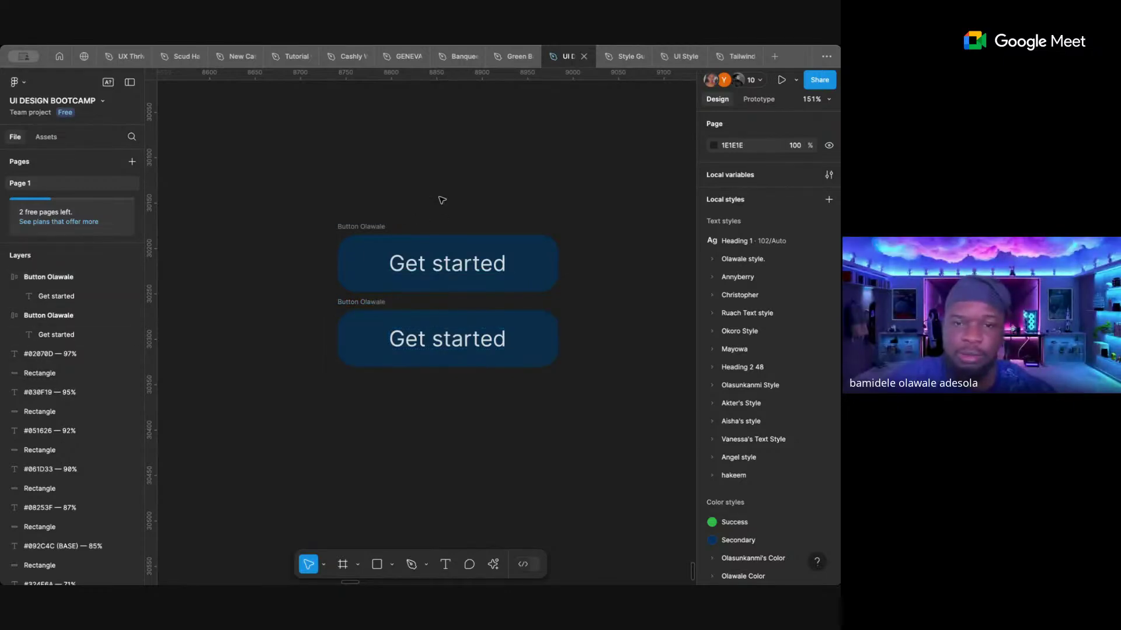
# - Compare the upper and lower Get started buttons, ending on the lower button frame
pyautogui.click(377, 312)
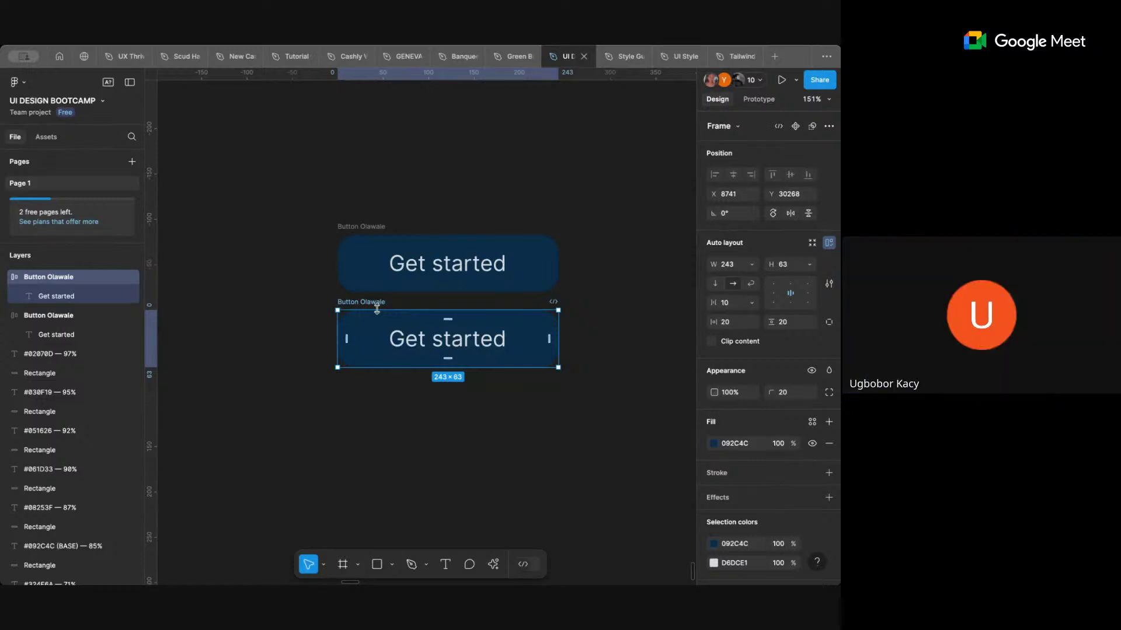
pyautogui.click(609, 264)
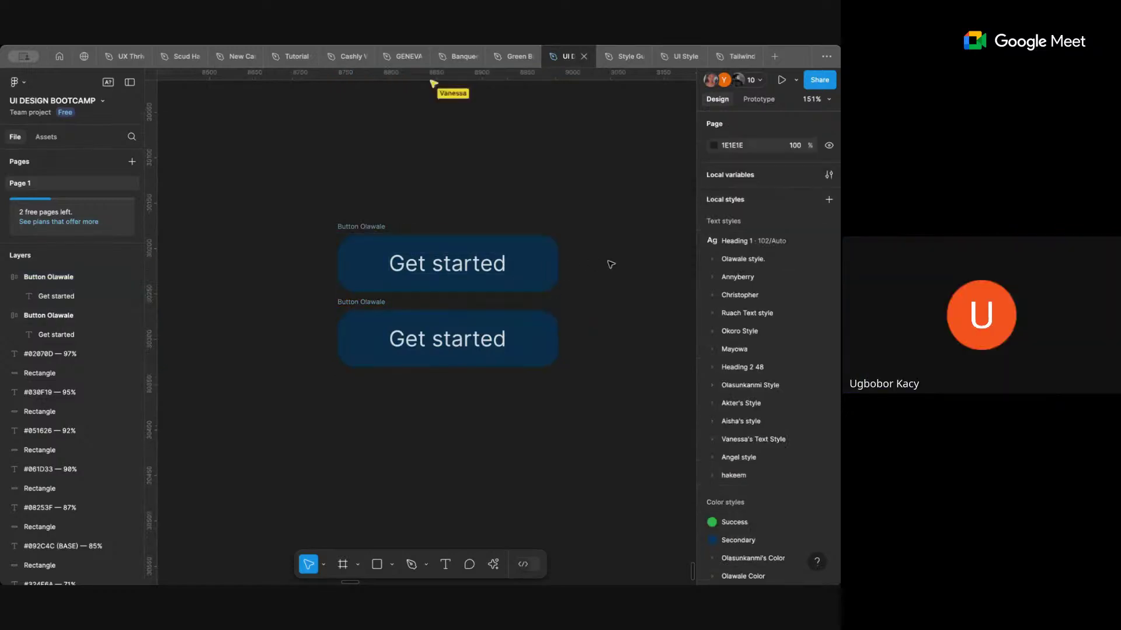
pyautogui.click(382, 303)
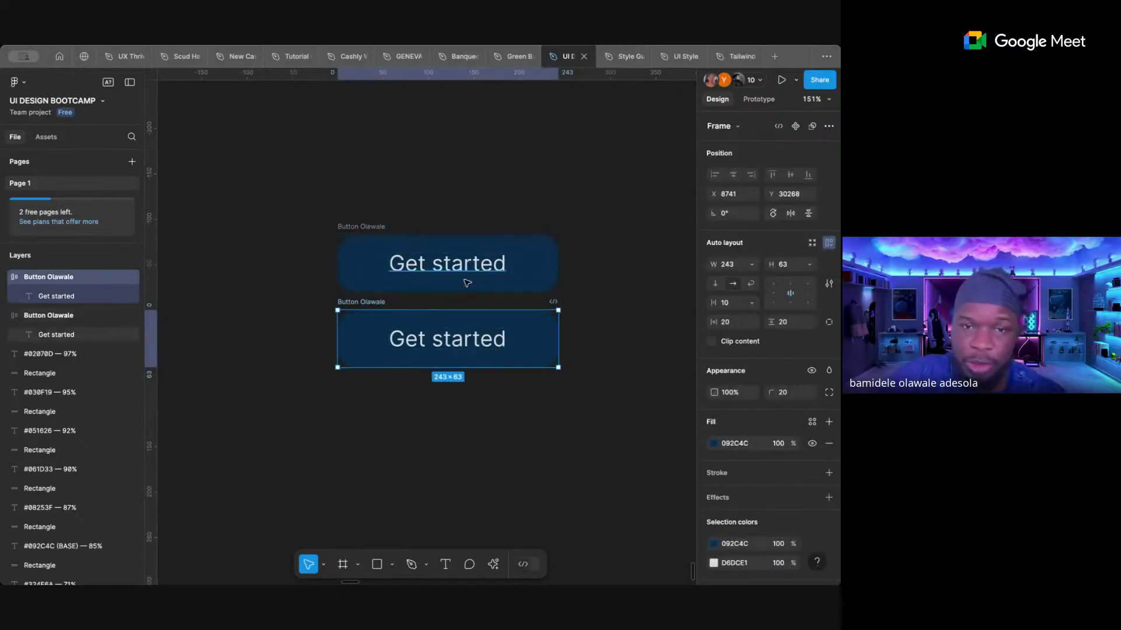
pyautogui.click(383, 229)
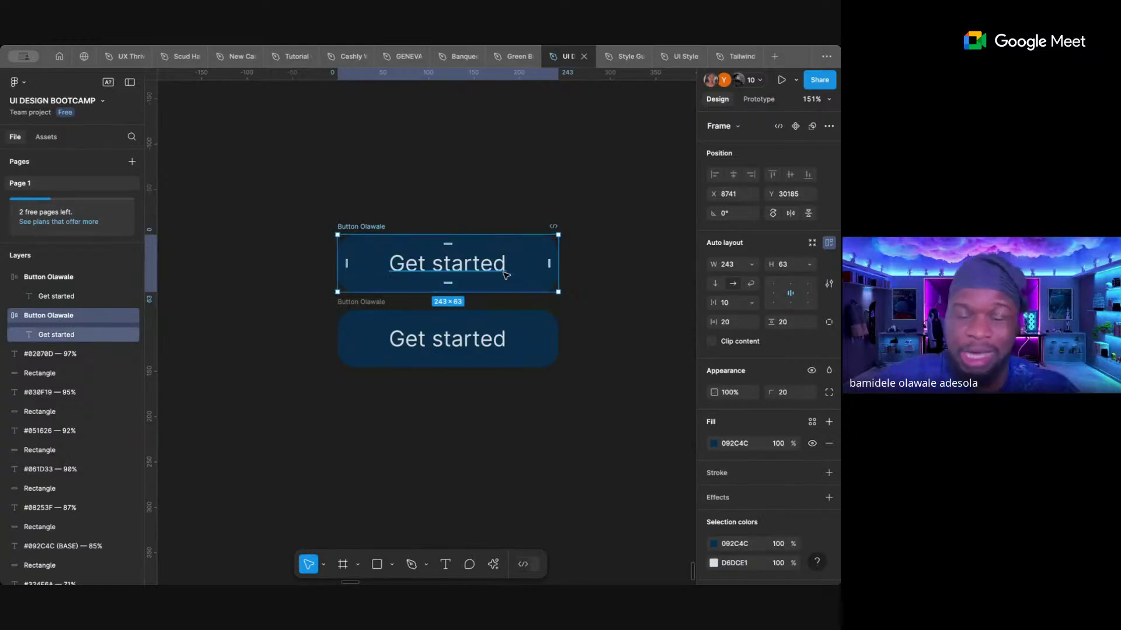
pyautogui.click(382, 302)
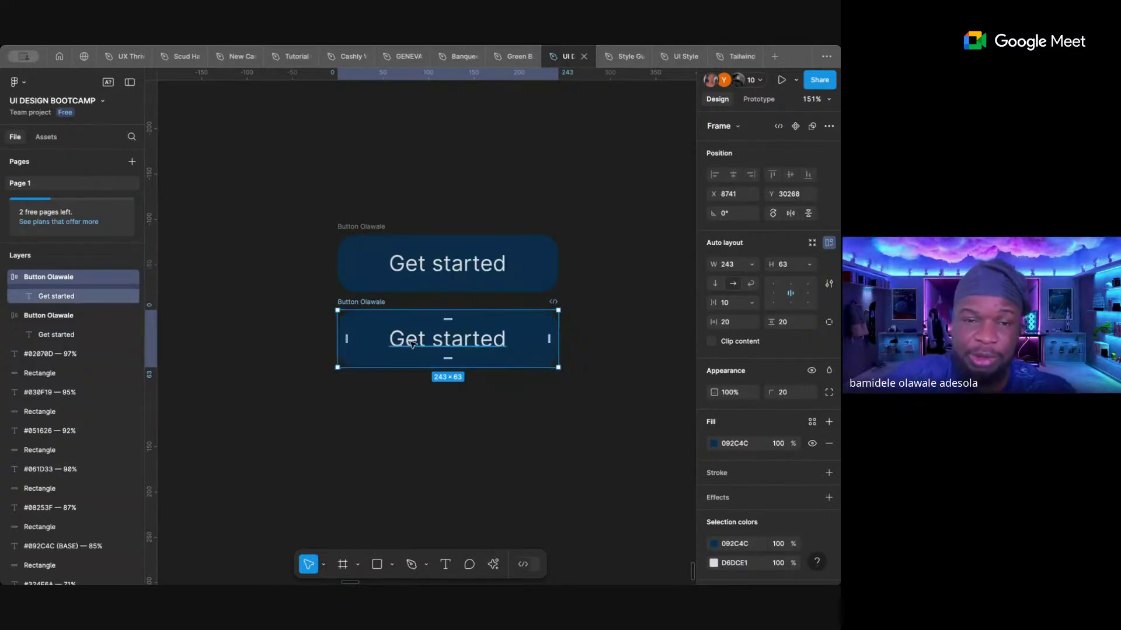
# - Relabel the lower button's text to 'sign in', then to 'login'
pyautogui.doubleClick(413, 342)
pyautogui.write('sign ')
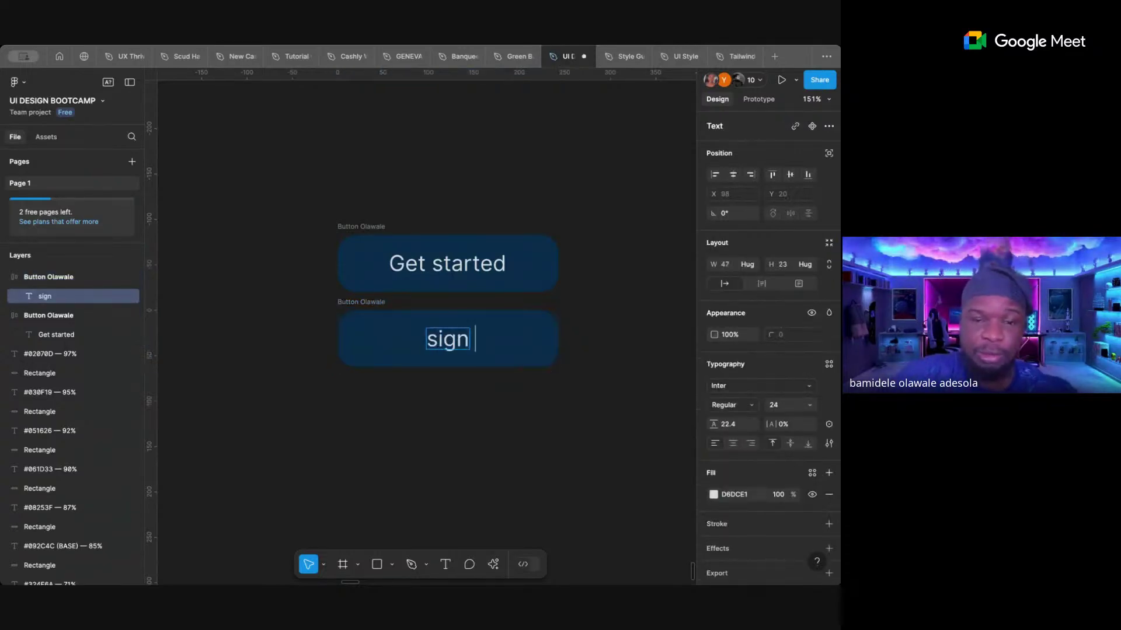
pyautogui.write('in')
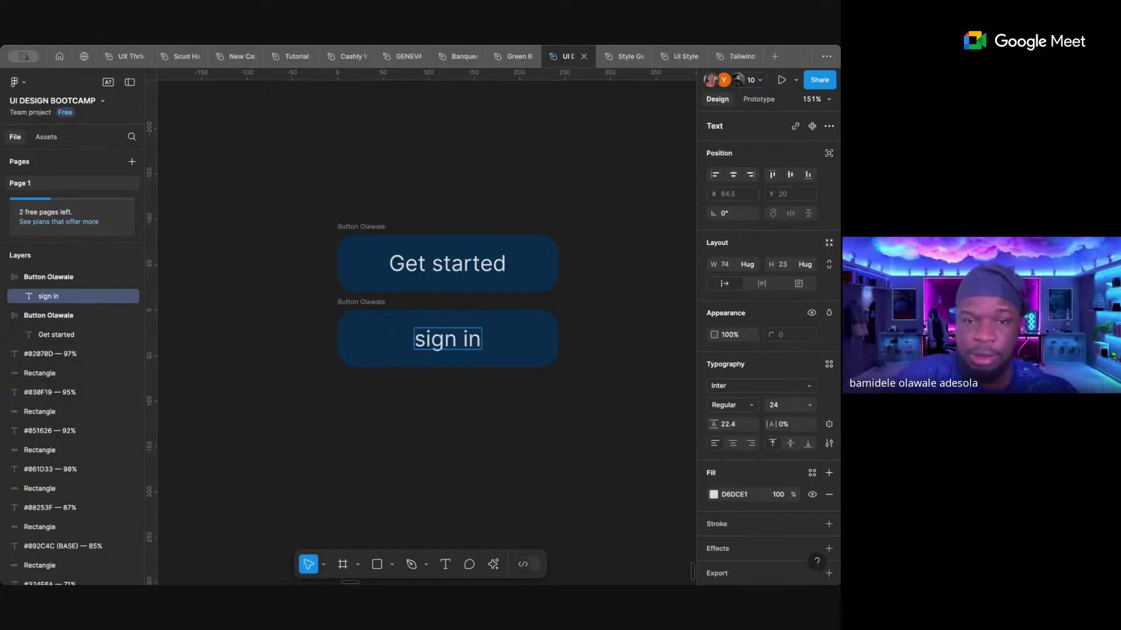
pyautogui.press('Escape')
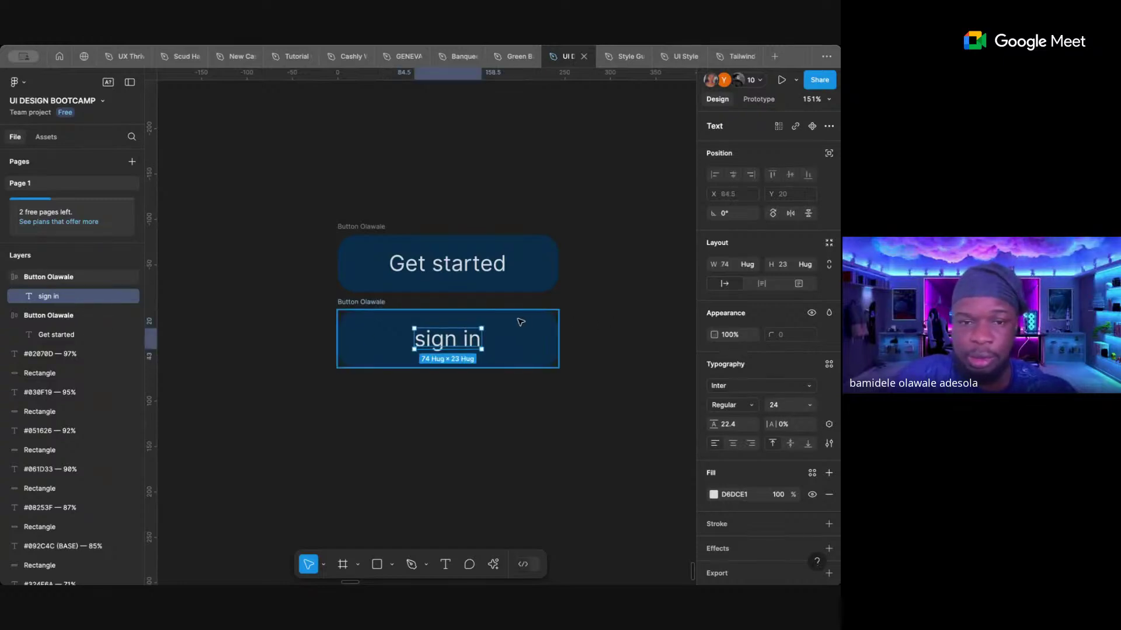
pyautogui.doubleClick(461, 344)
pyautogui.write('login')
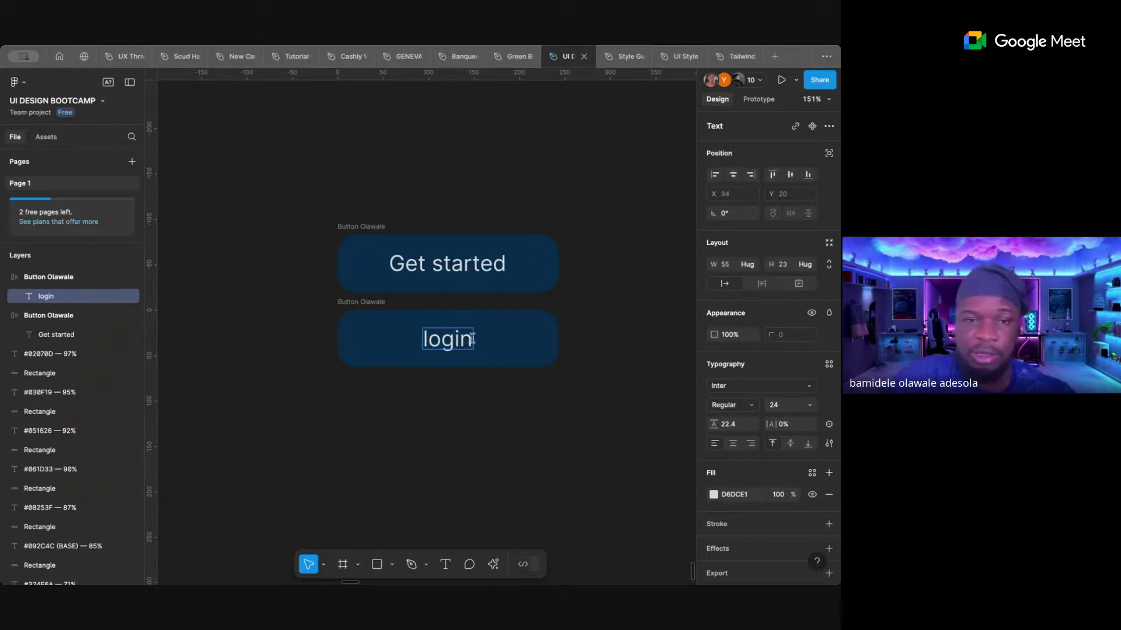
pyautogui.press('Escape')
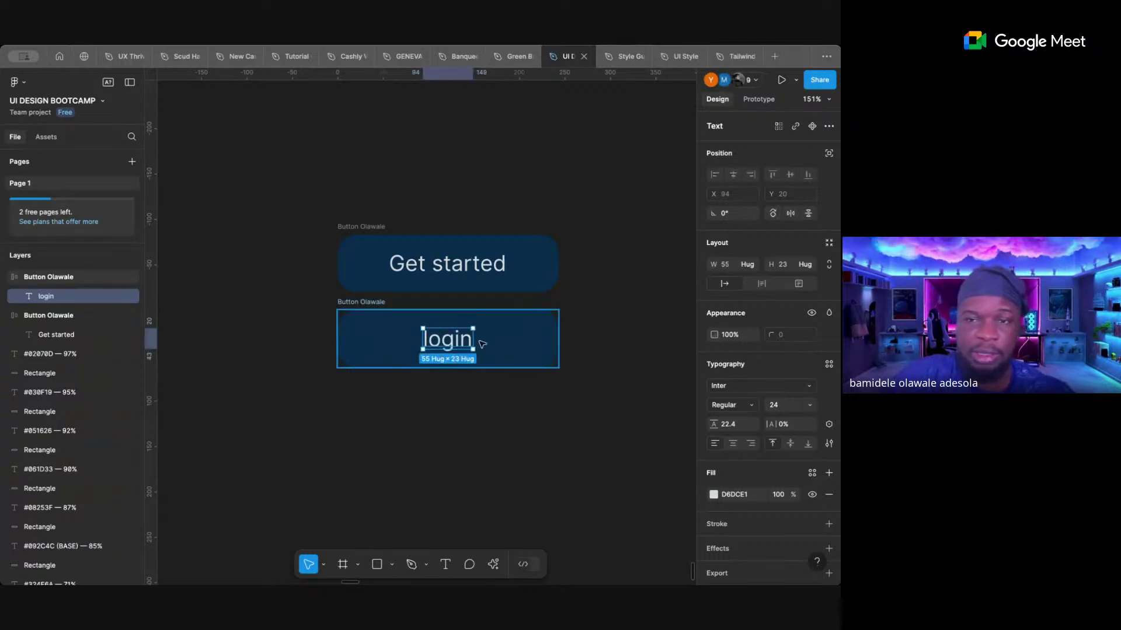
# - Delete the lower login button frame
pyautogui.click(575, 347)
pyautogui.click(392, 317)
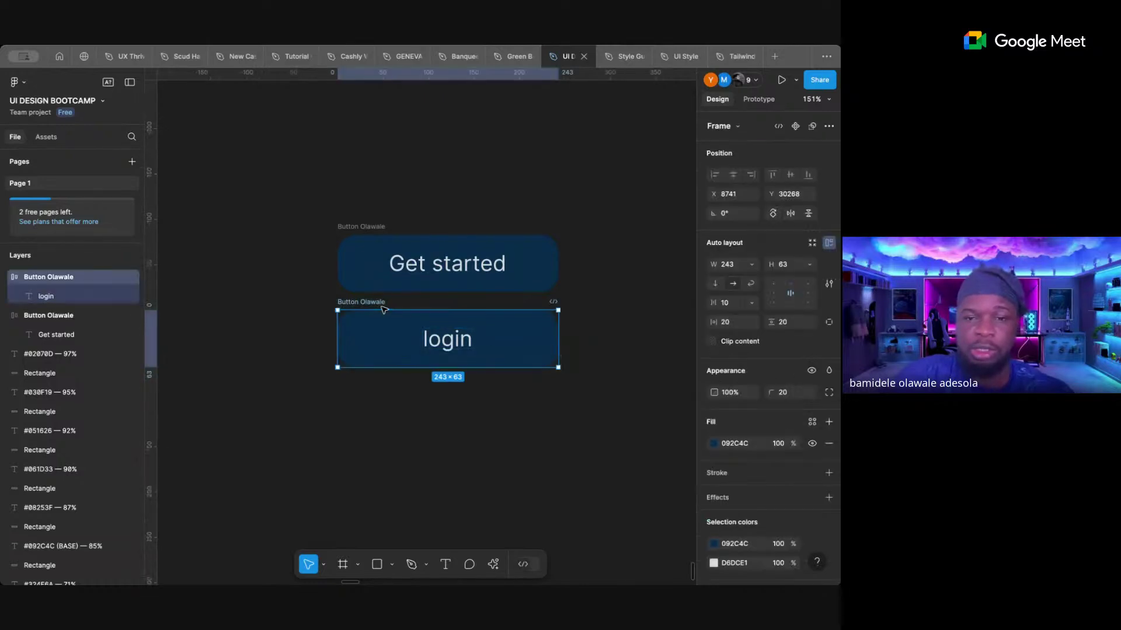
pyautogui.press('Delete')
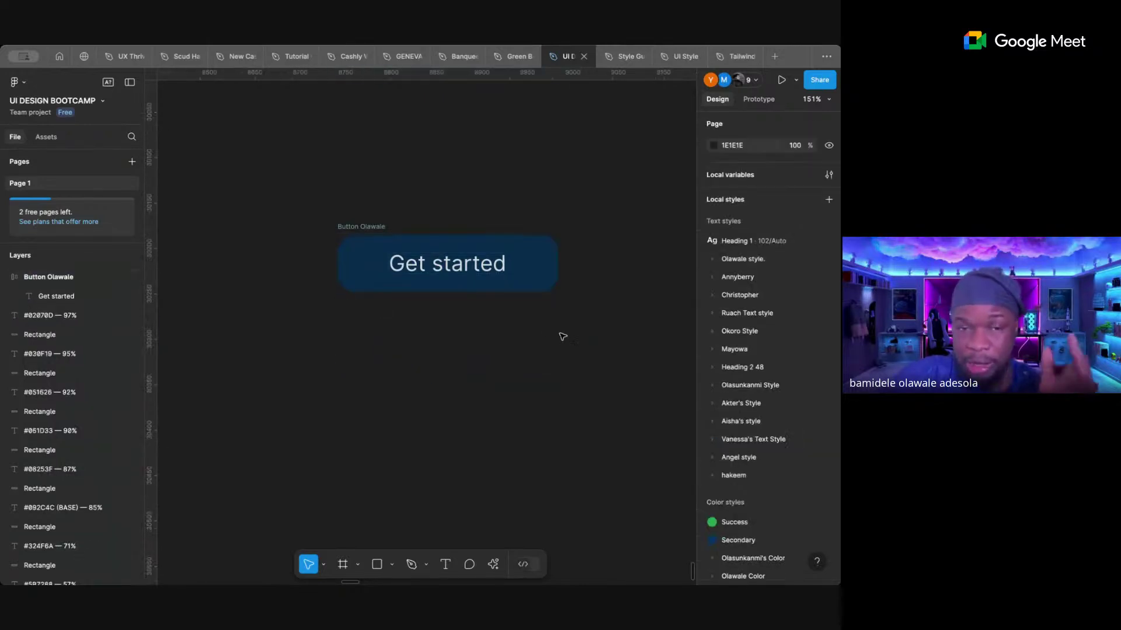
# - Reposition the Button Olawale frame, duplicate its Get started text, and widen it to fit both
pyautogui.click(386, 235)
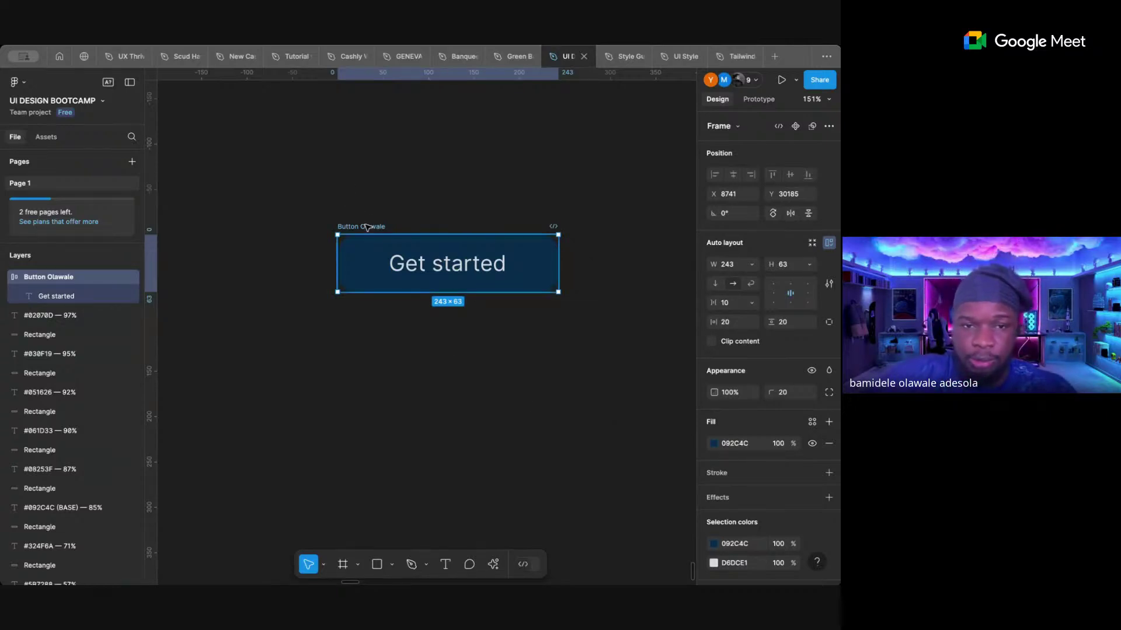
pyautogui.moveTo(370, 226); pyautogui.dragTo(358, 170)
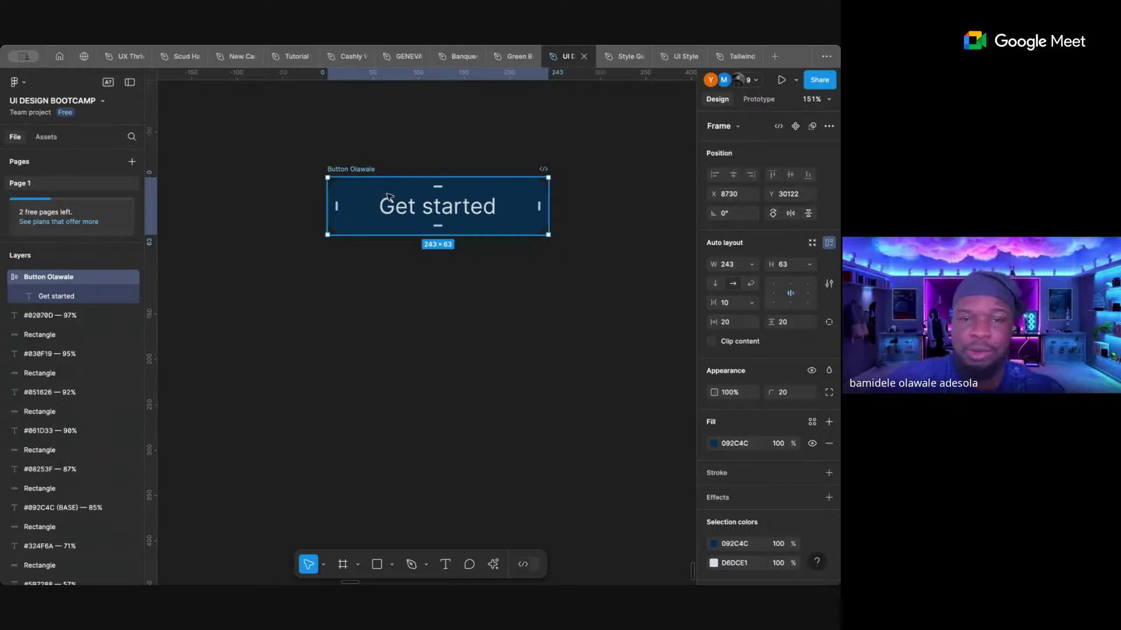
pyautogui.moveTo(360, 170); pyautogui.dragTo(330, 204)
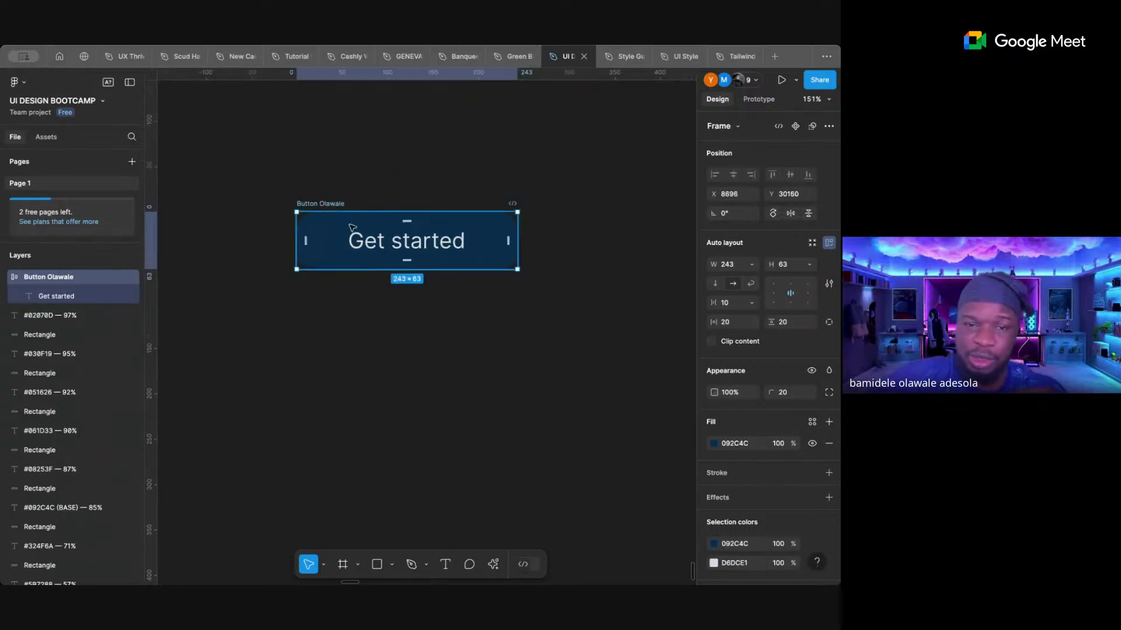
pyautogui.doubleClick(380, 242)
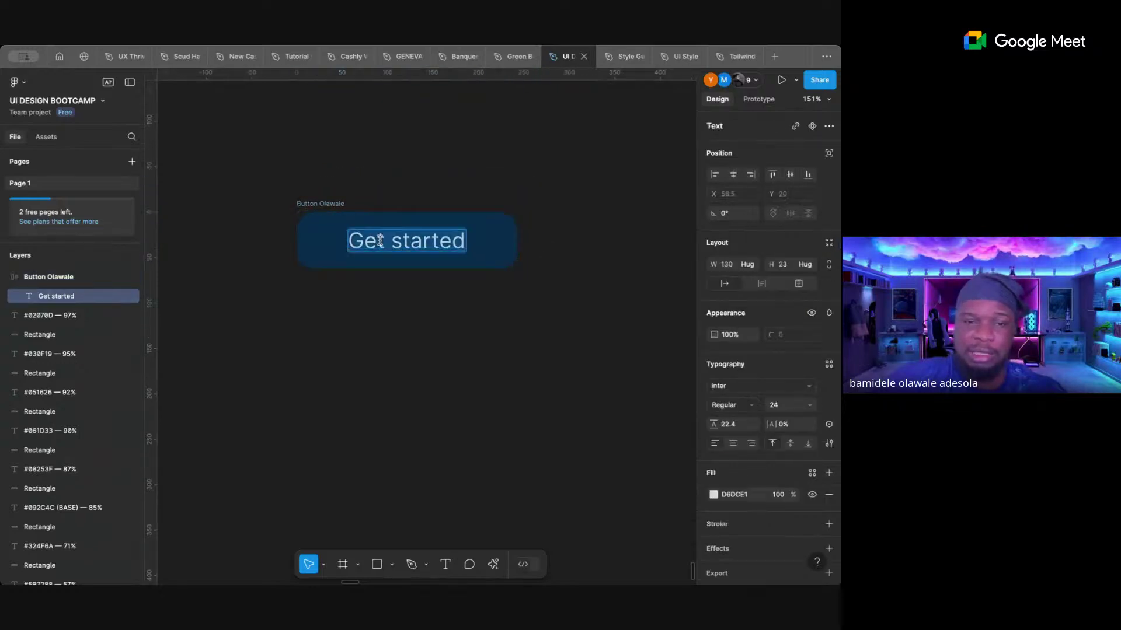
pyautogui.press('Escape')
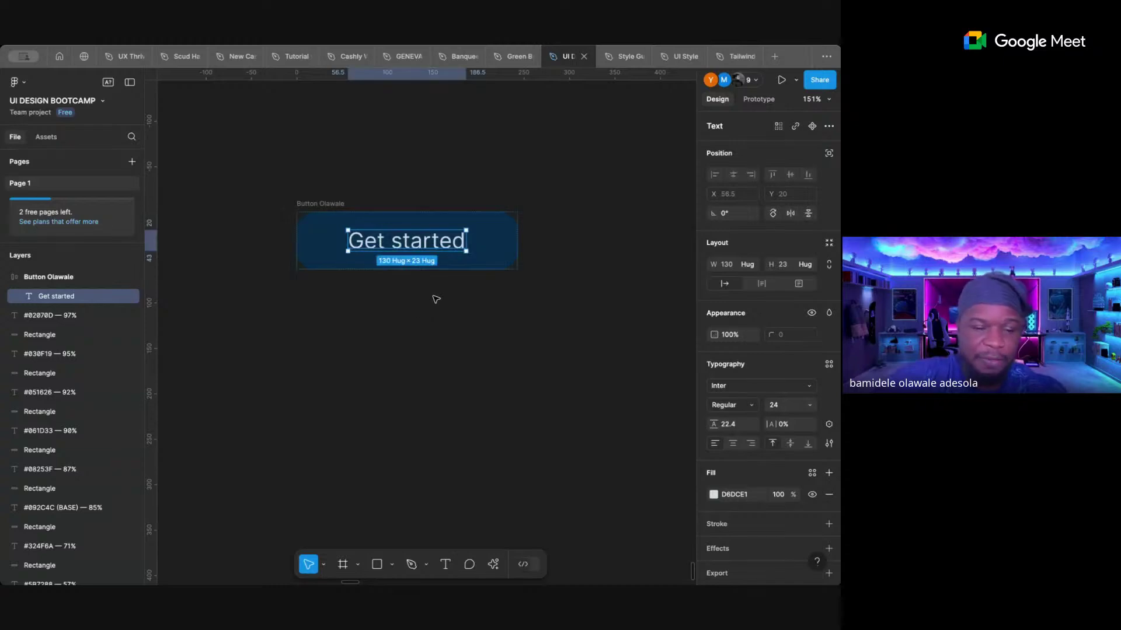
pyautogui.hotkey('ctrl', 'd')
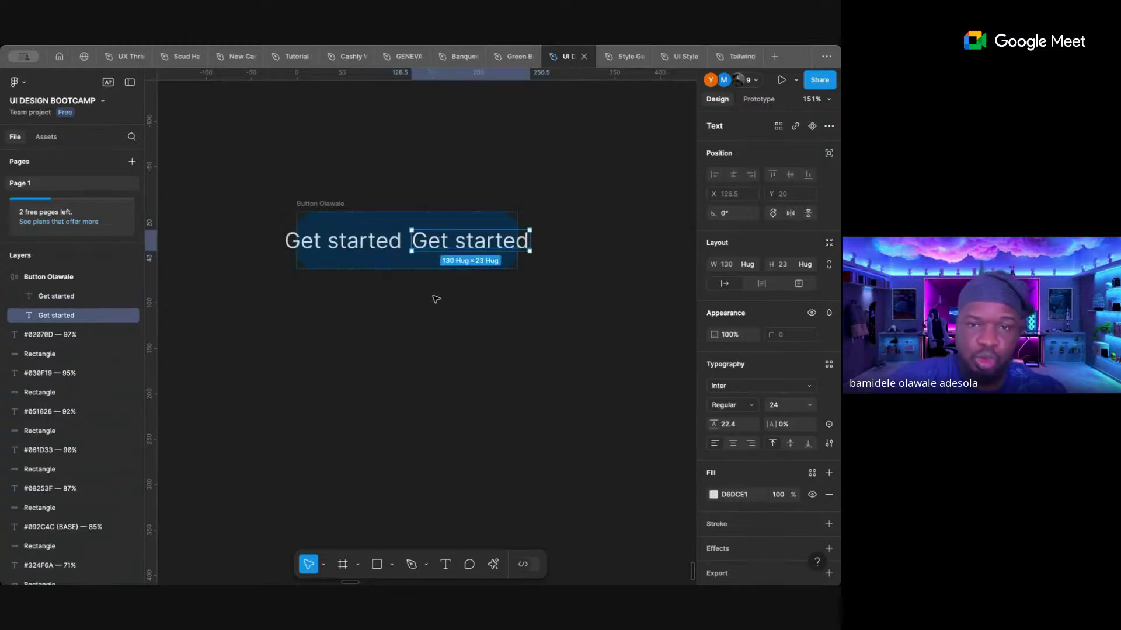
pyautogui.click(403, 207)
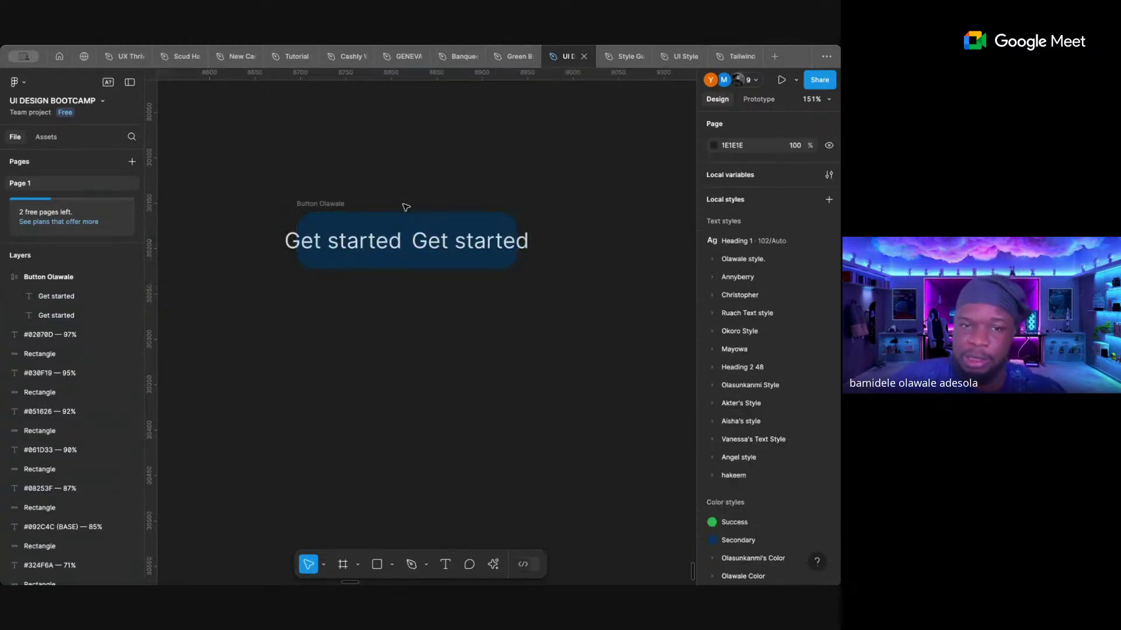
pyautogui.click(342, 204)
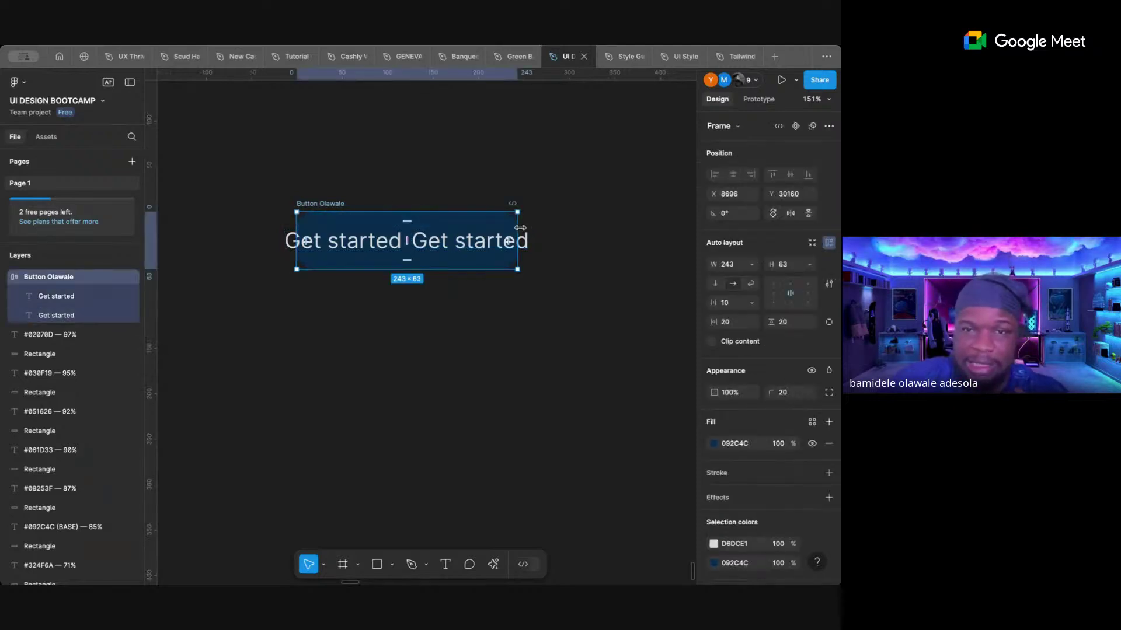
pyautogui.moveTo(521, 227); pyautogui.dragTo(572, 228)
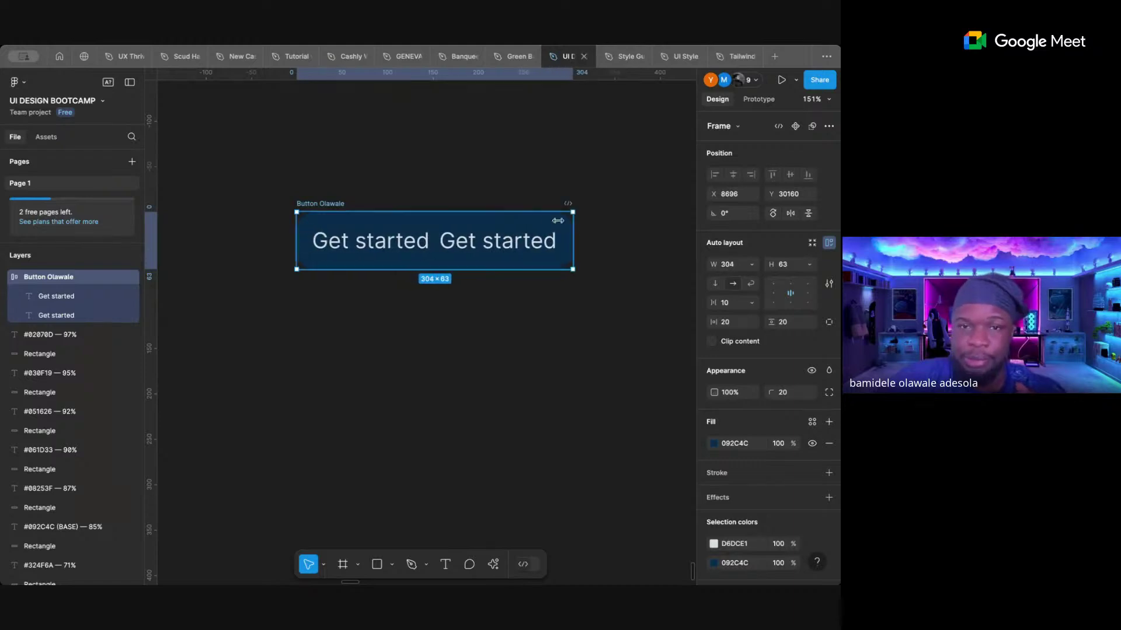
pyautogui.click(522, 174)
# - Ungroup Button Olawale and wrap both Get started texts in auto layout (Shift+A), hugging 270 × 23
pyautogui.click(342, 204)
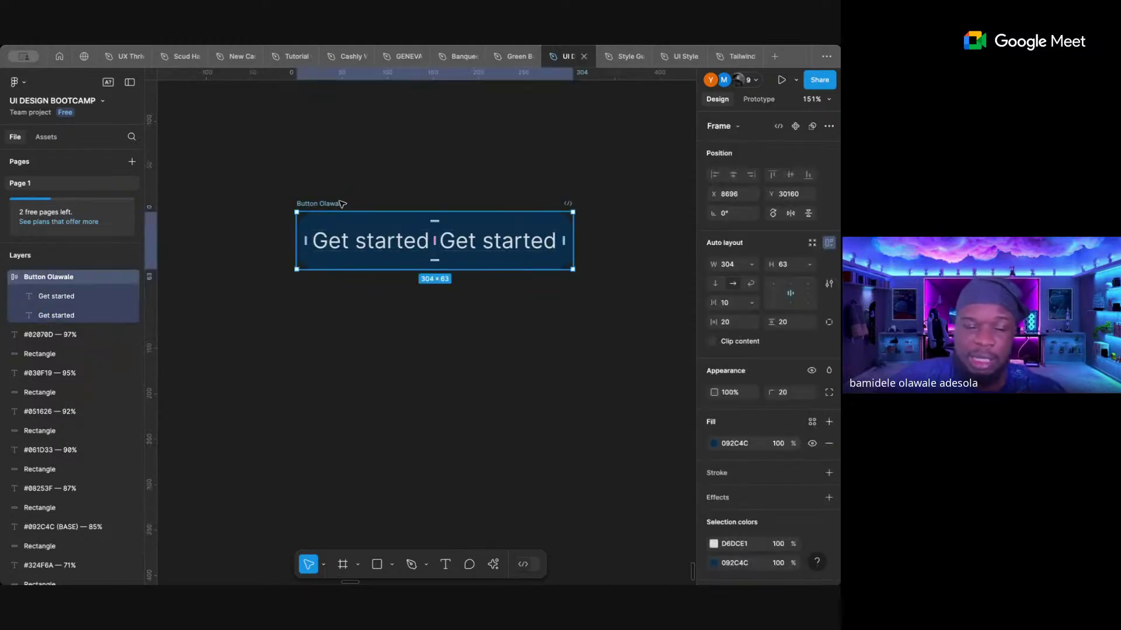
pyautogui.rightClick(340, 205)
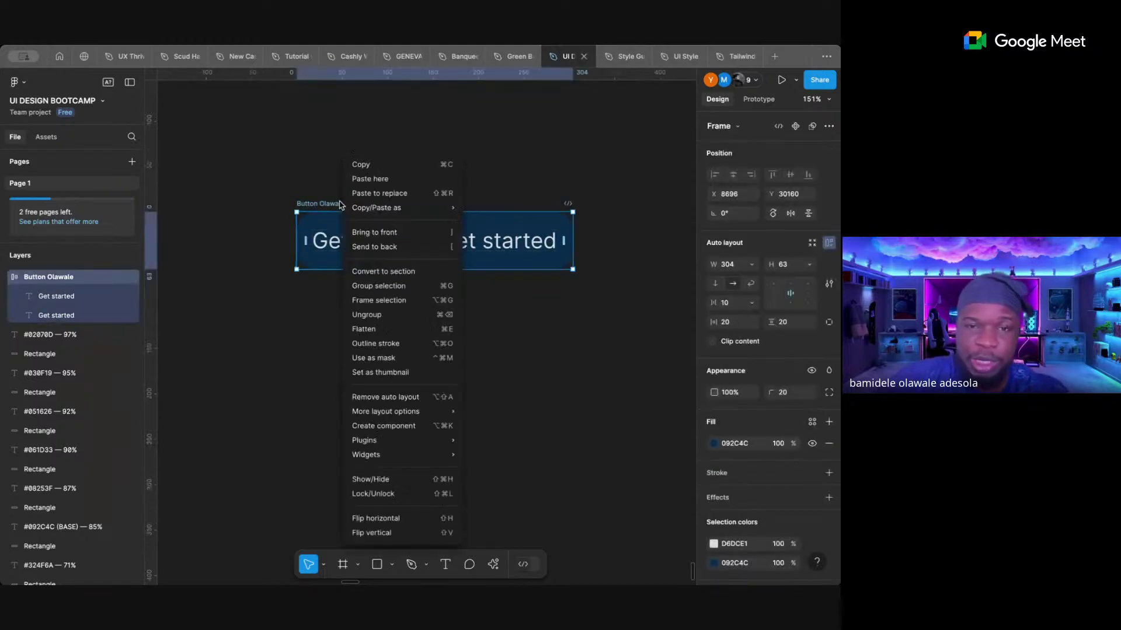
pyautogui.click(388, 315)
pyautogui.click(390, 355)
pyautogui.click(387, 240)
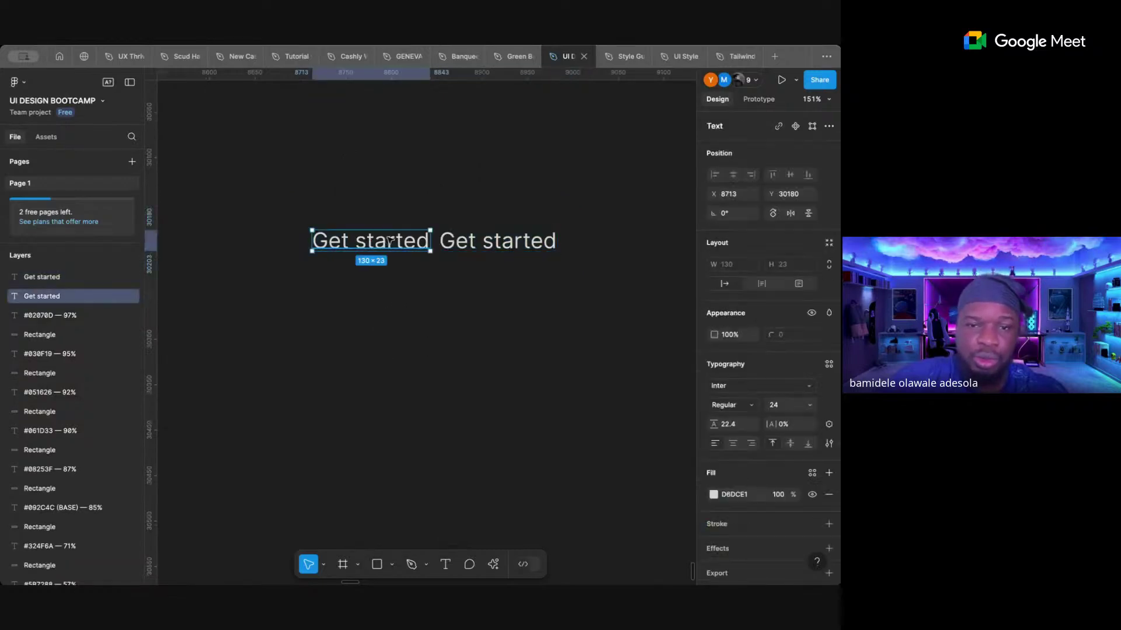
pyautogui.click(493, 241)
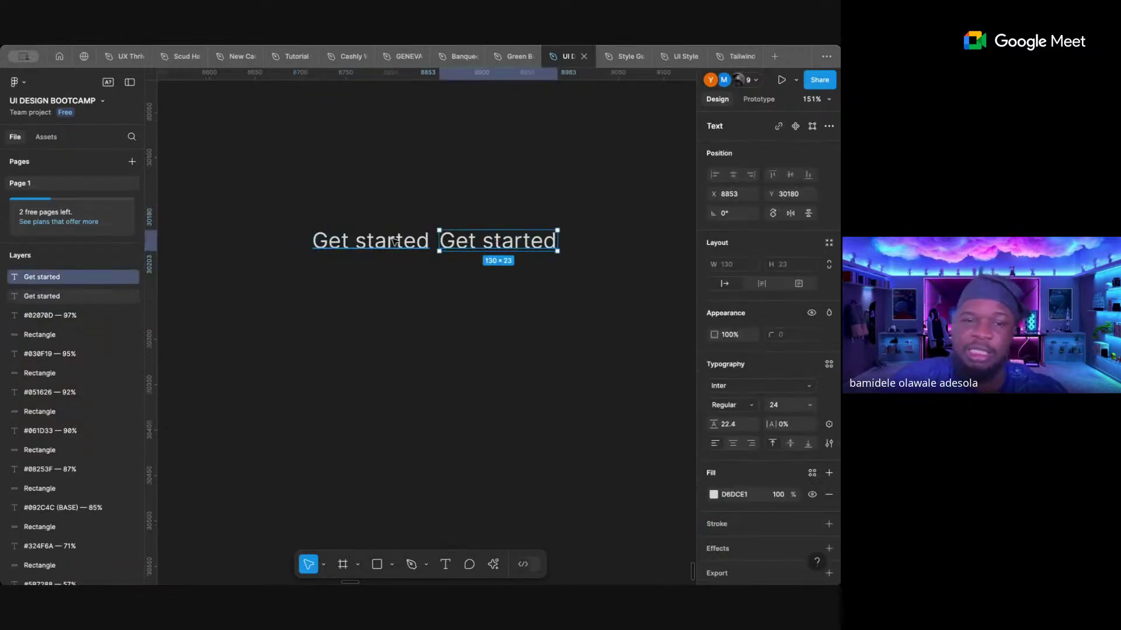
pyautogui.keyDown('shift'); pyautogui.click(396, 241); pyautogui.keyUp('shift')
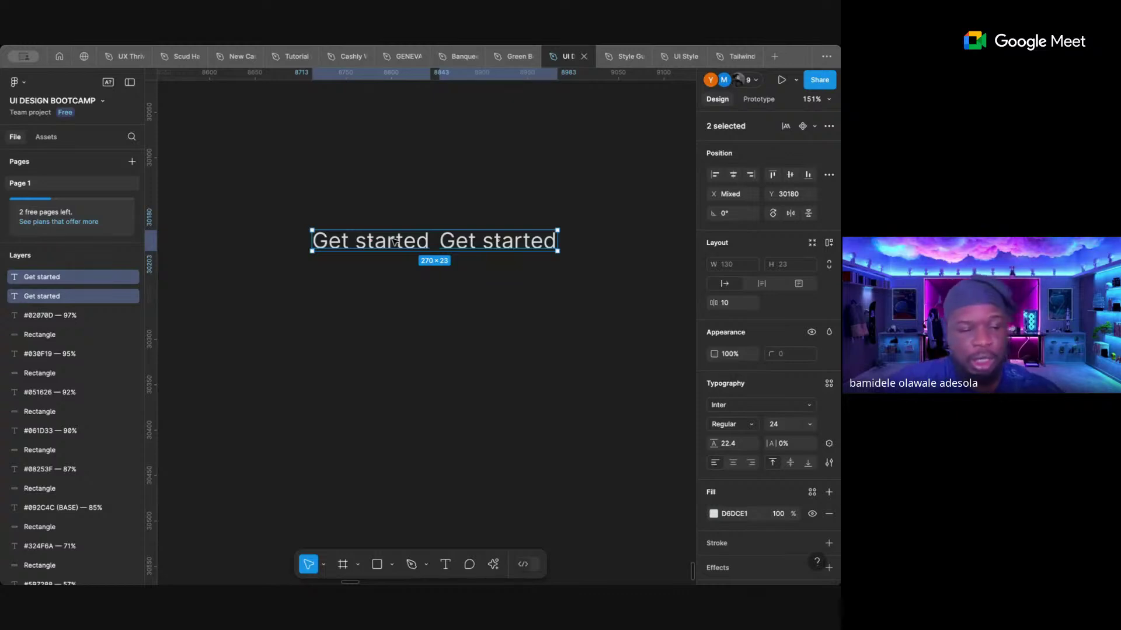
pyautogui.hotkey('shift', 'a')
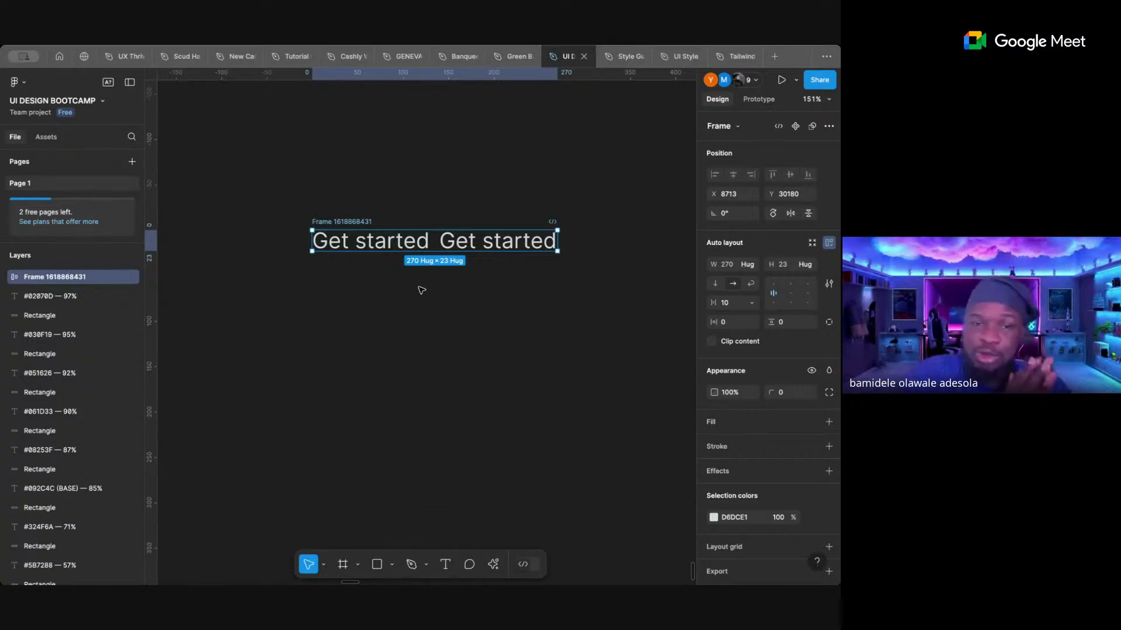
# - Set a 20 gap between the two Get started texts in the auto-layout frame
pyautogui.click(400, 249)
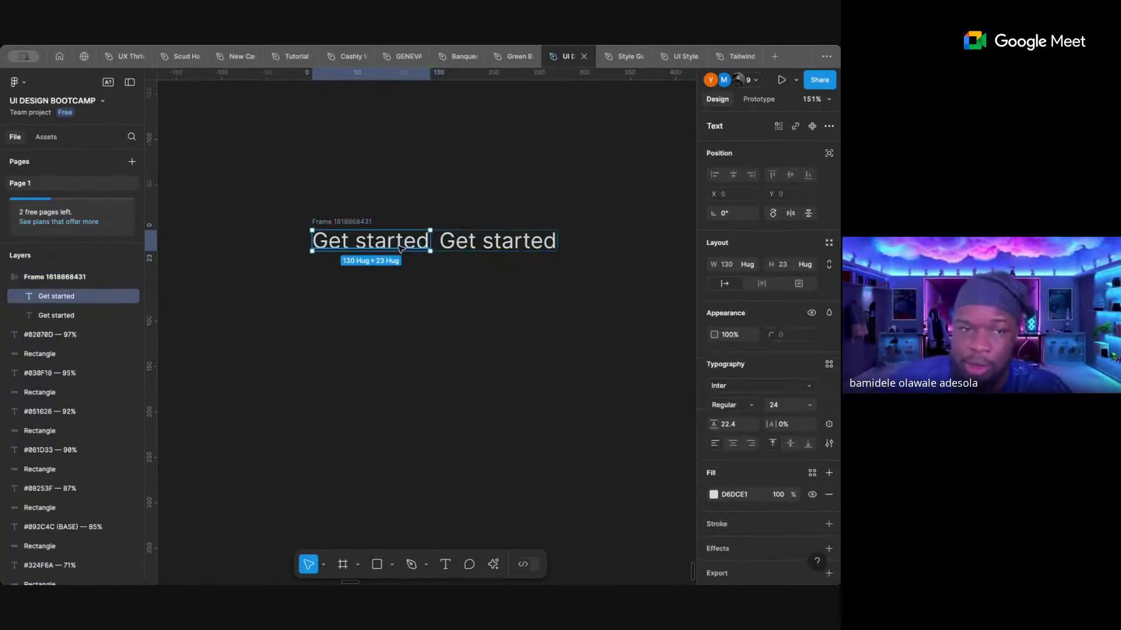
pyautogui.click(487, 247)
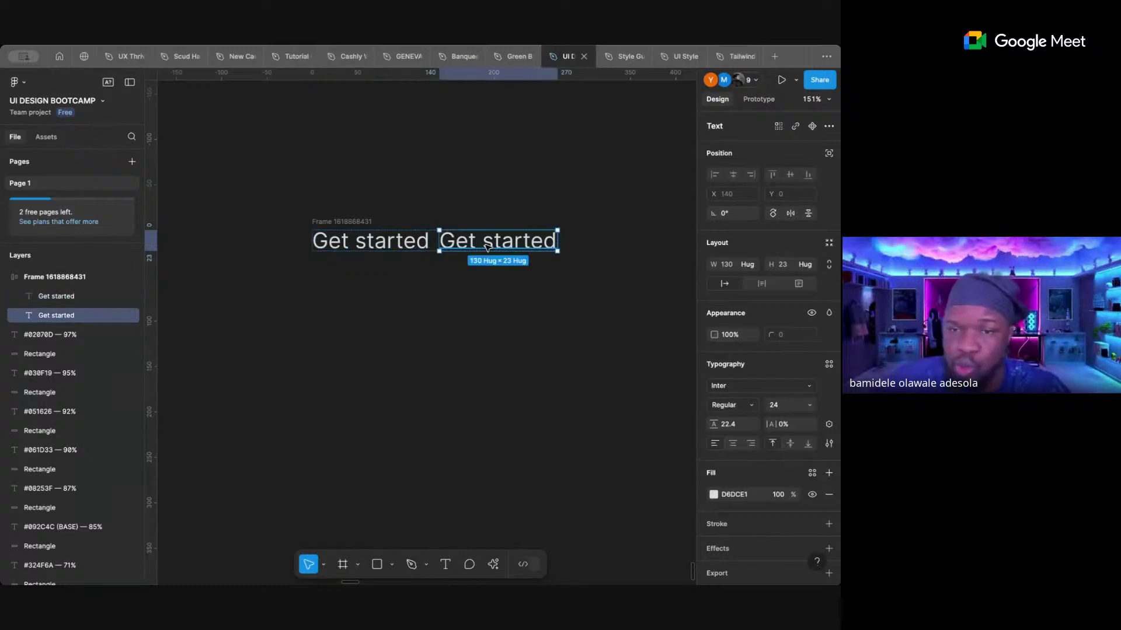
pyautogui.click(406, 239)
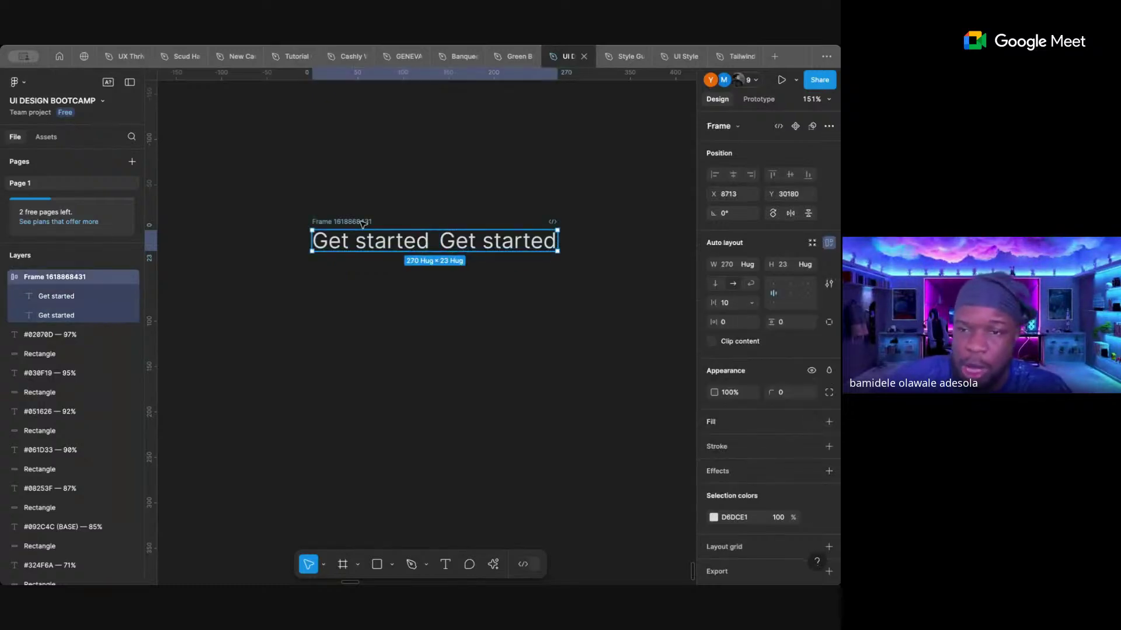
pyautogui.click(730, 303)
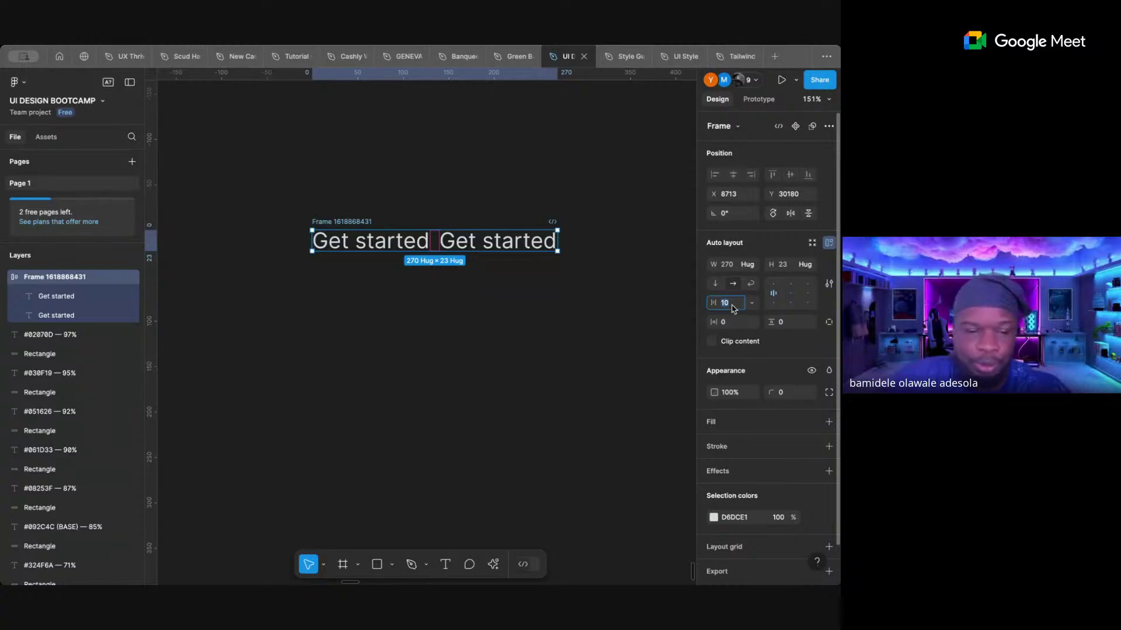
pyautogui.write('20')
pyautogui.press('Return')
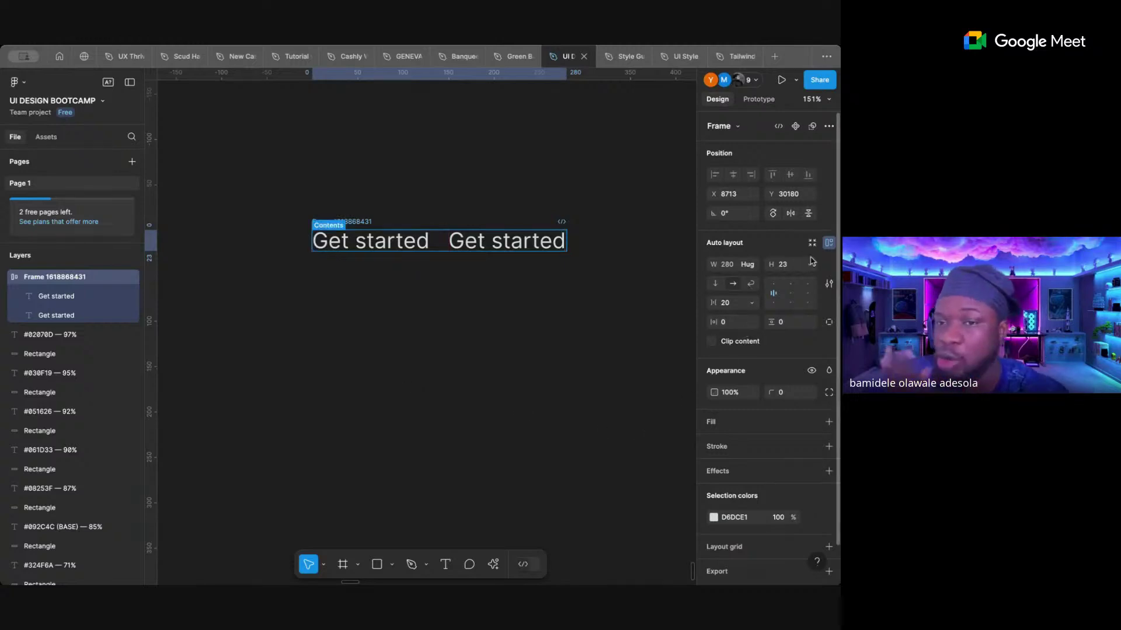
# - Toggle the frame to vertical and back to horizontal, then fix its height at 41
pyautogui.click(714, 285)
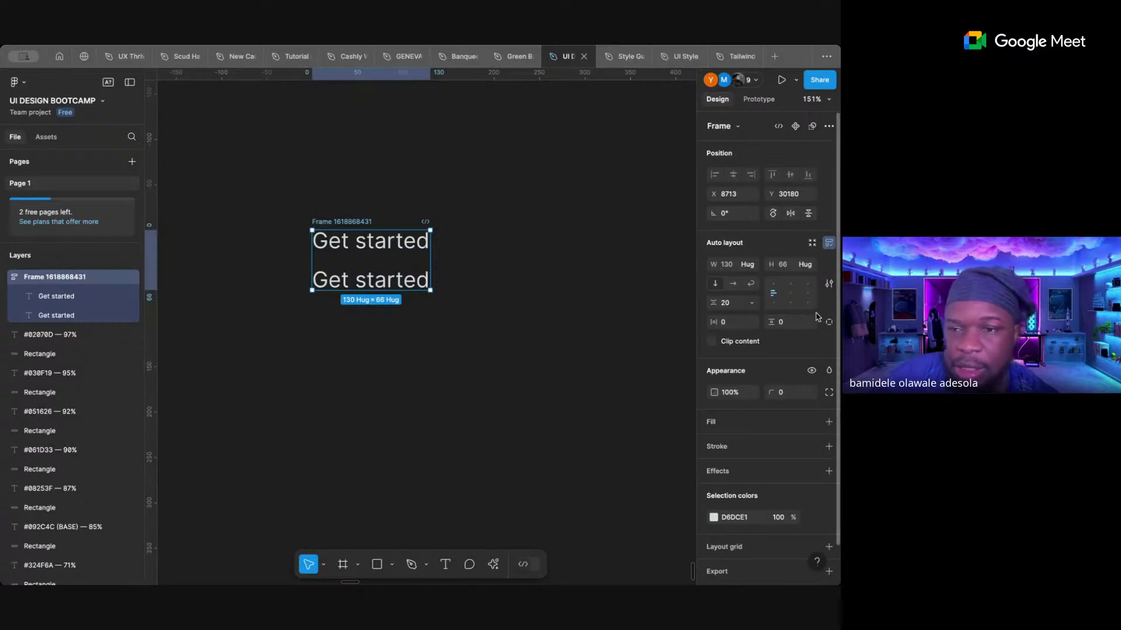
pyautogui.click(791, 295)
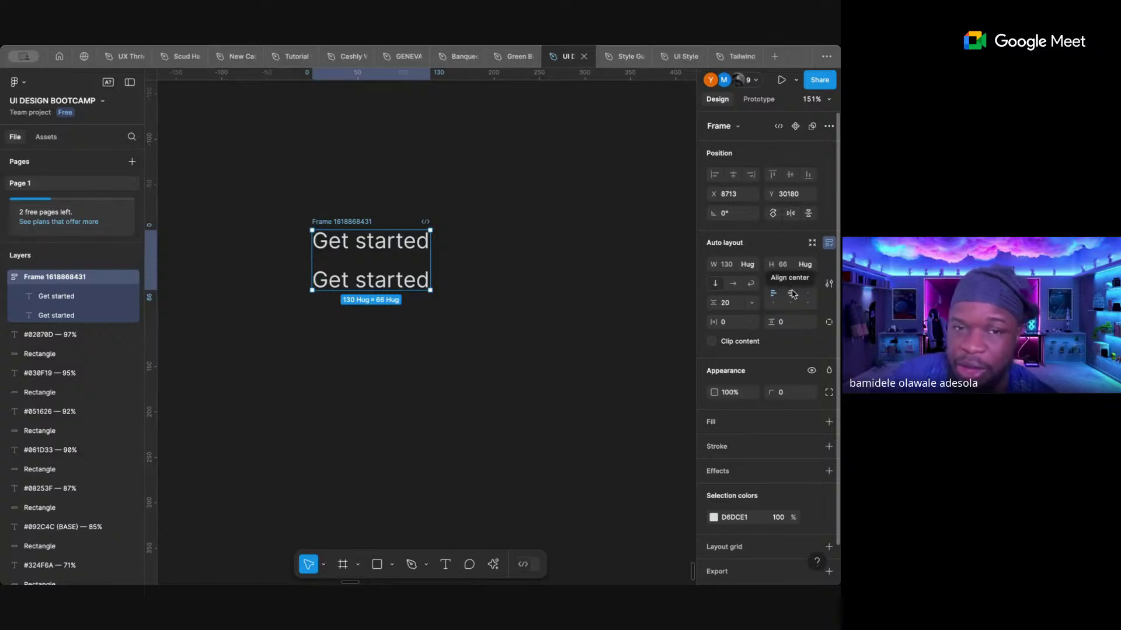
pyautogui.click(733, 285)
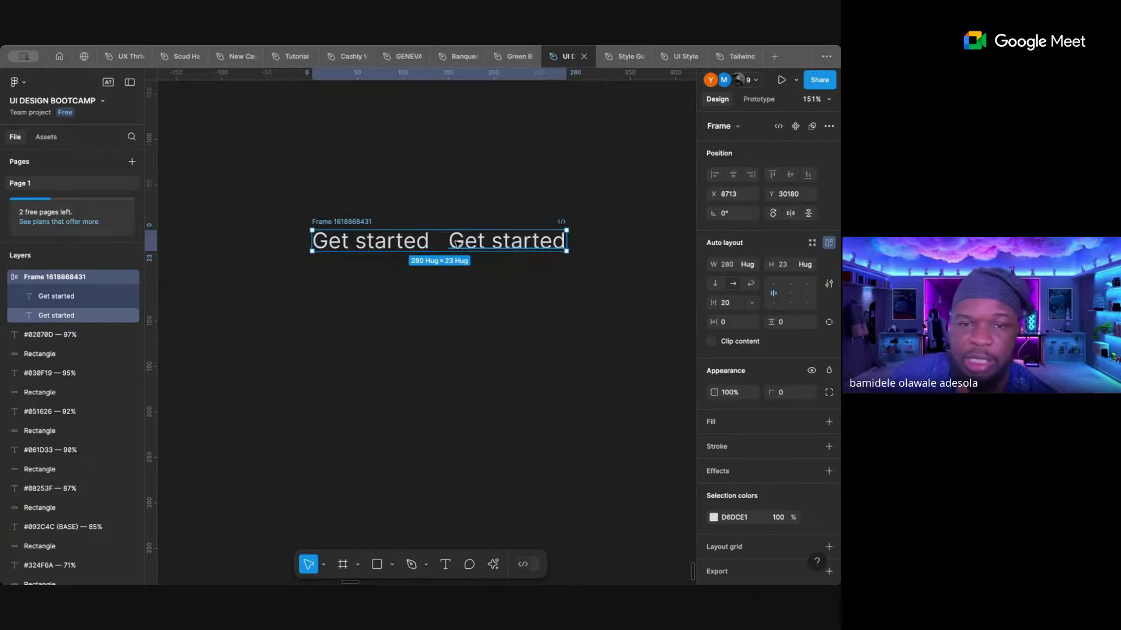
pyautogui.moveTo(445, 249); pyautogui.dragTo(478, 270)
pyautogui.click(477, 268)
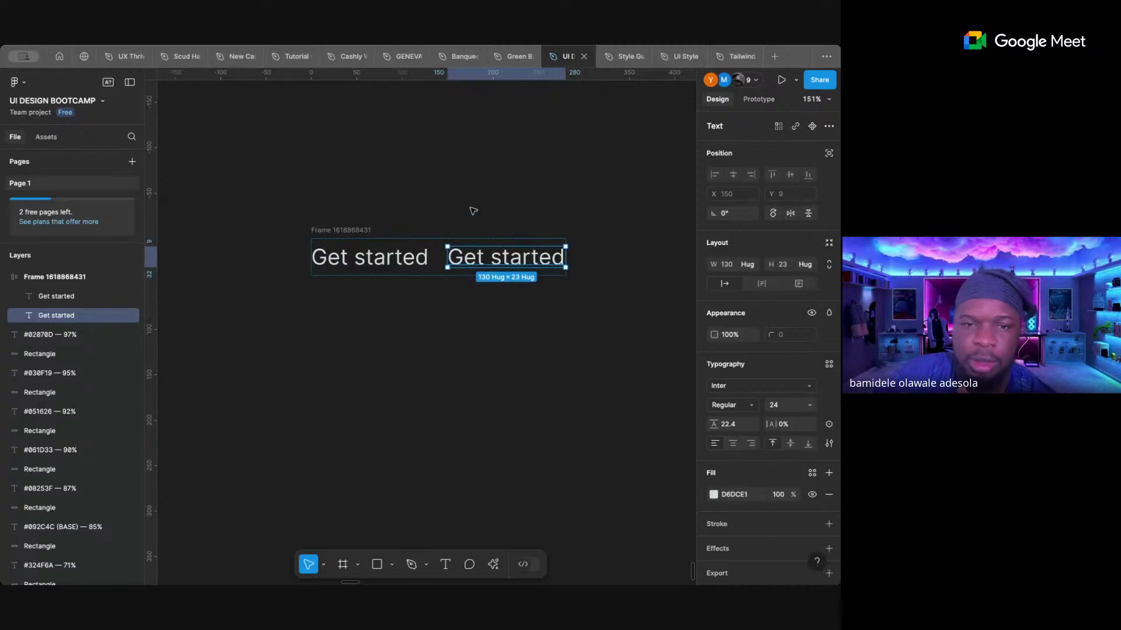
pyautogui.click(473, 211)
pyautogui.click(336, 231)
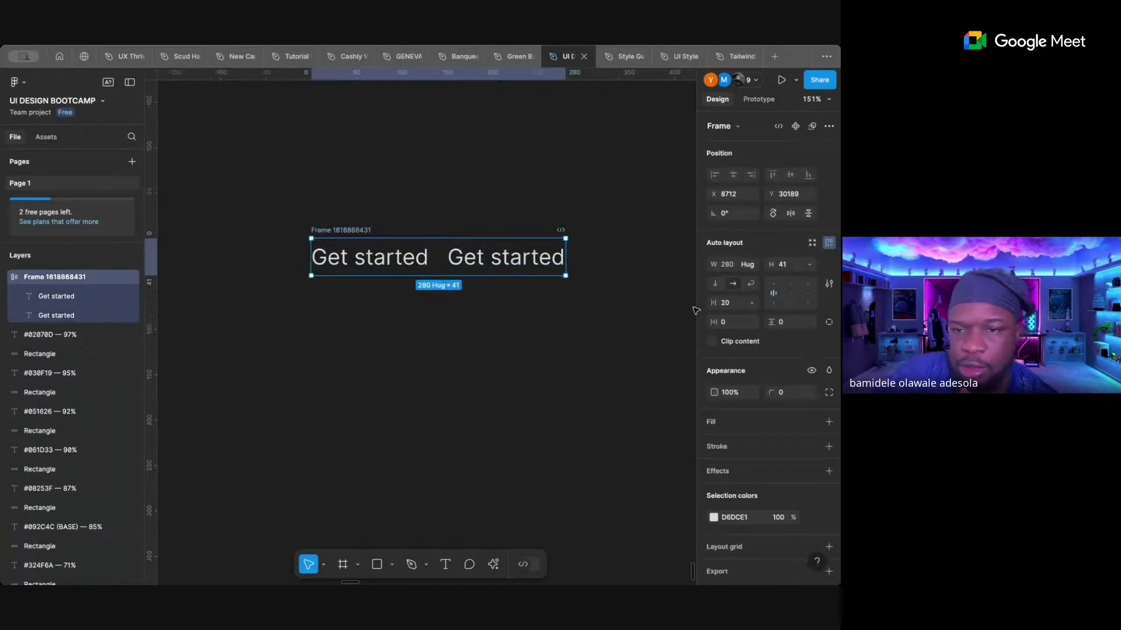
# - Try a 40 gap between the texts, then set it back to 10
pyautogui.click(729, 305)
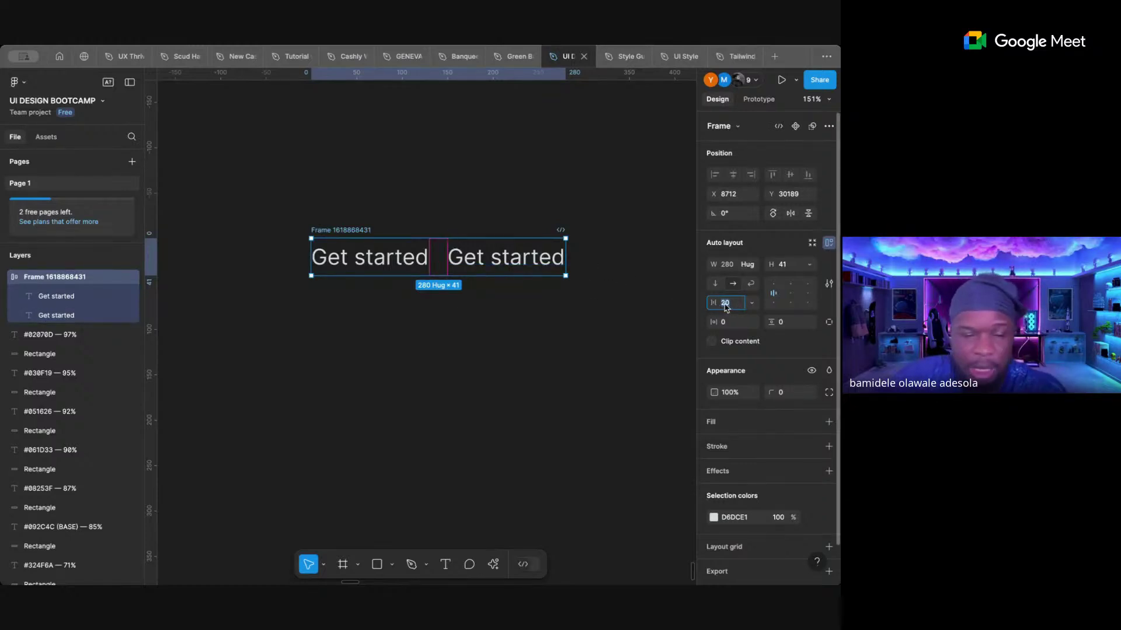
pyautogui.press('Return')
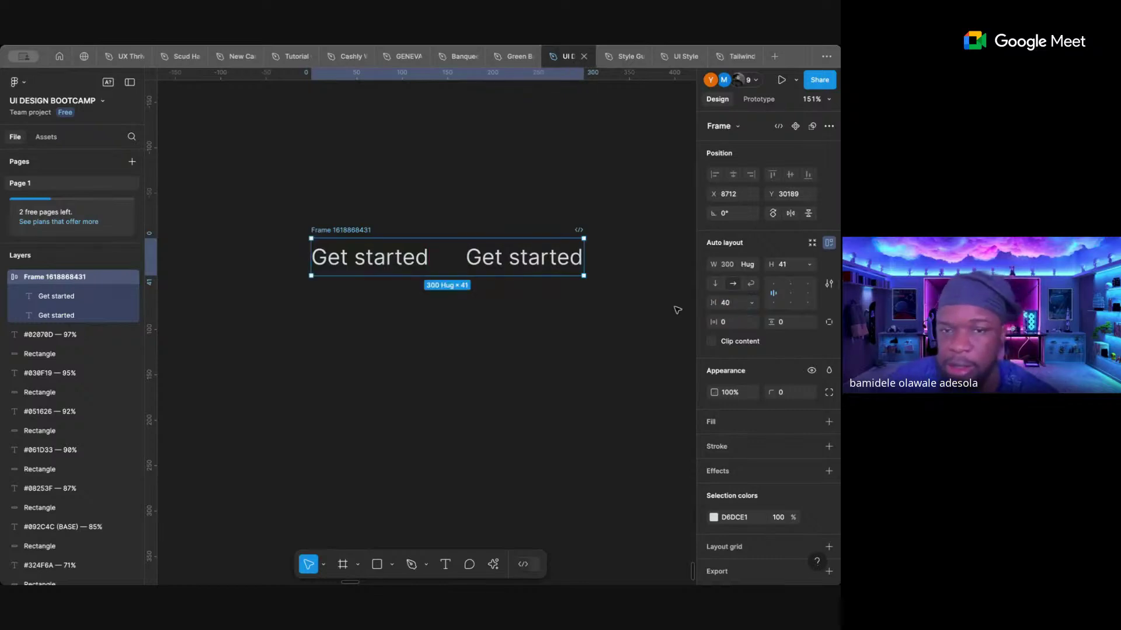
pyautogui.click(725, 303)
pyautogui.write('10')
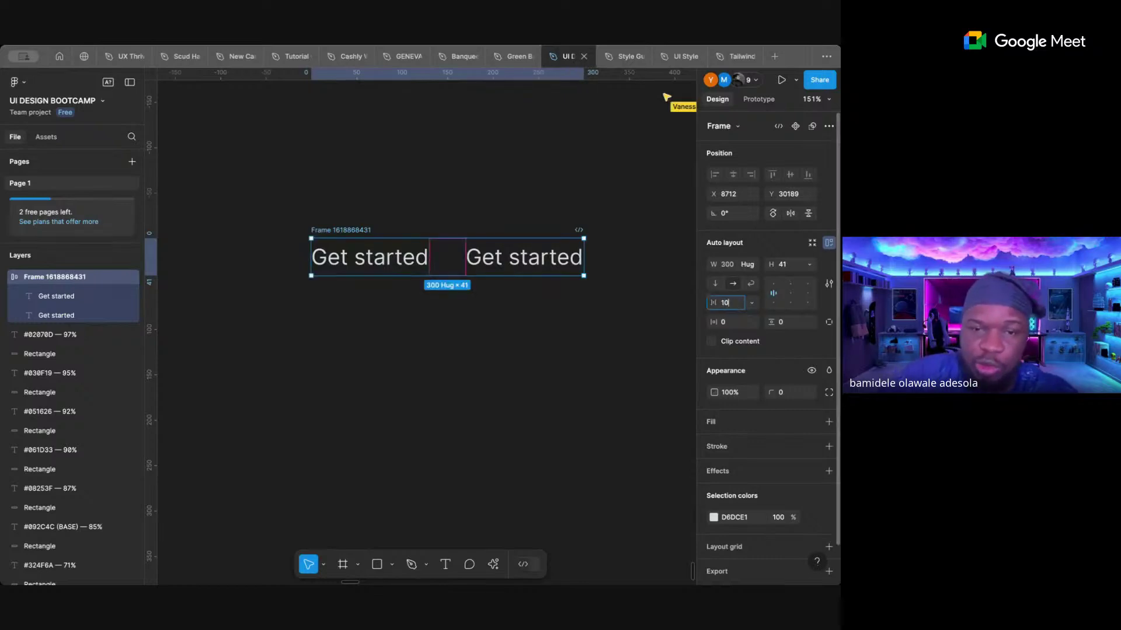
pyautogui.press('Return')
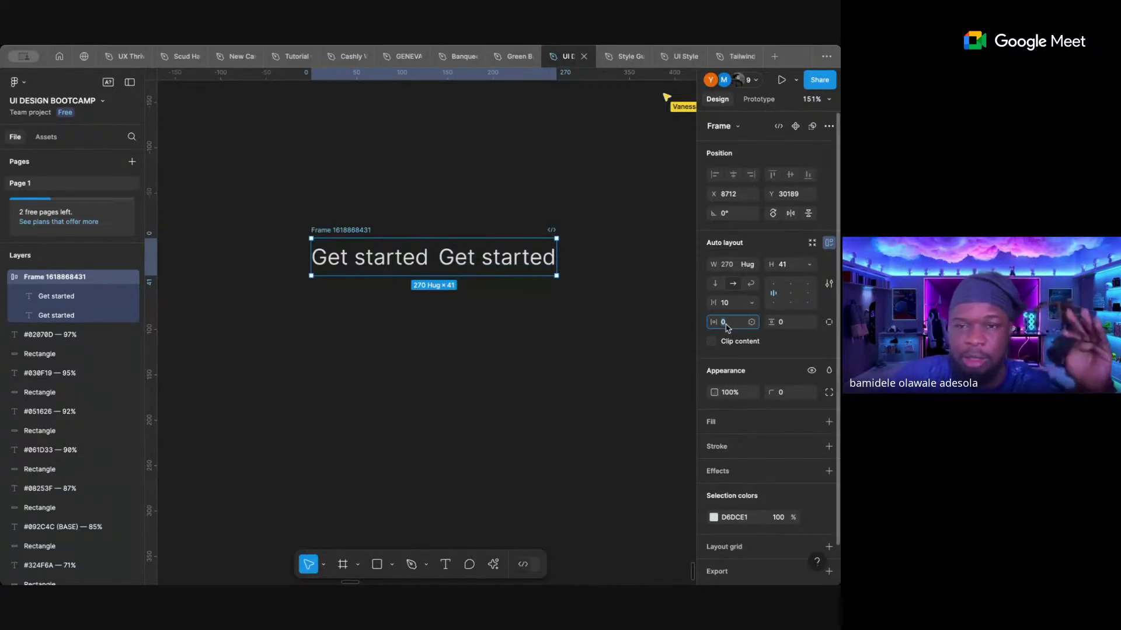
# - Give the frame 20 vertical padding and 10 horizontal padding
pyautogui.click(390, 209)
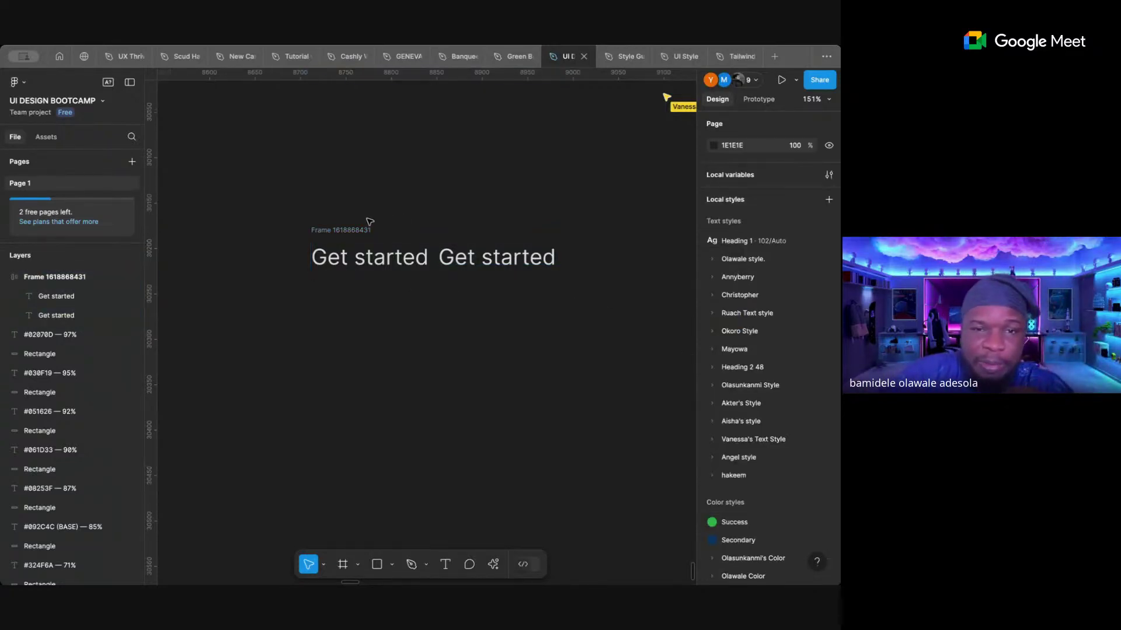
pyautogui.click(368, 227)
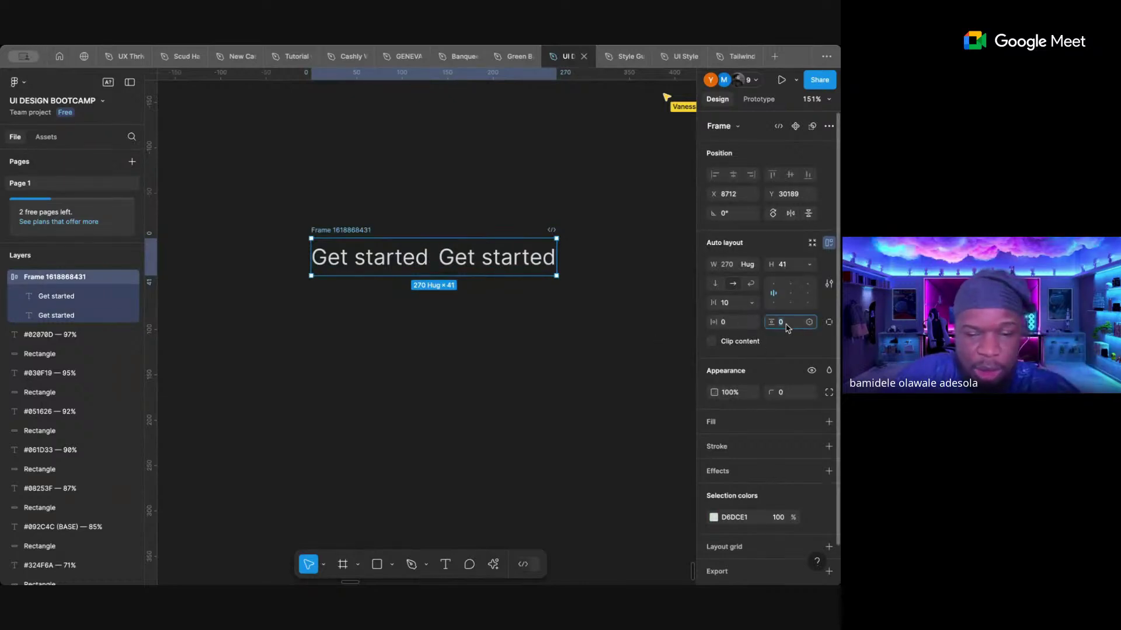
pyautogui.press('Return')
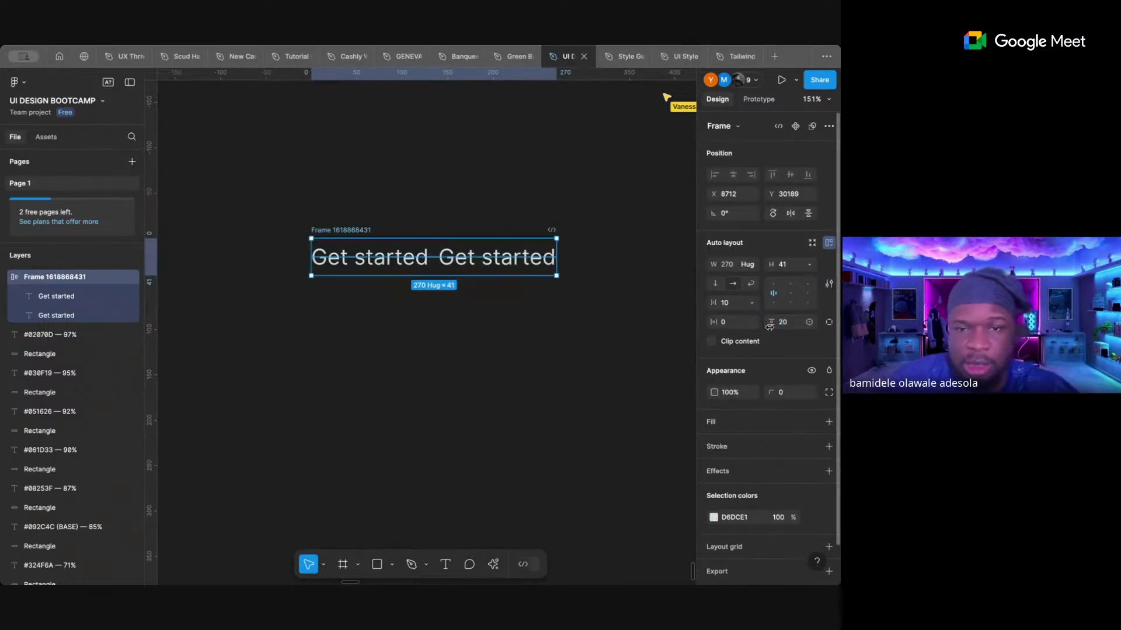
pyautogui.click(738, 324)
pyautogui.write('10')
pyautogui.press('Return')
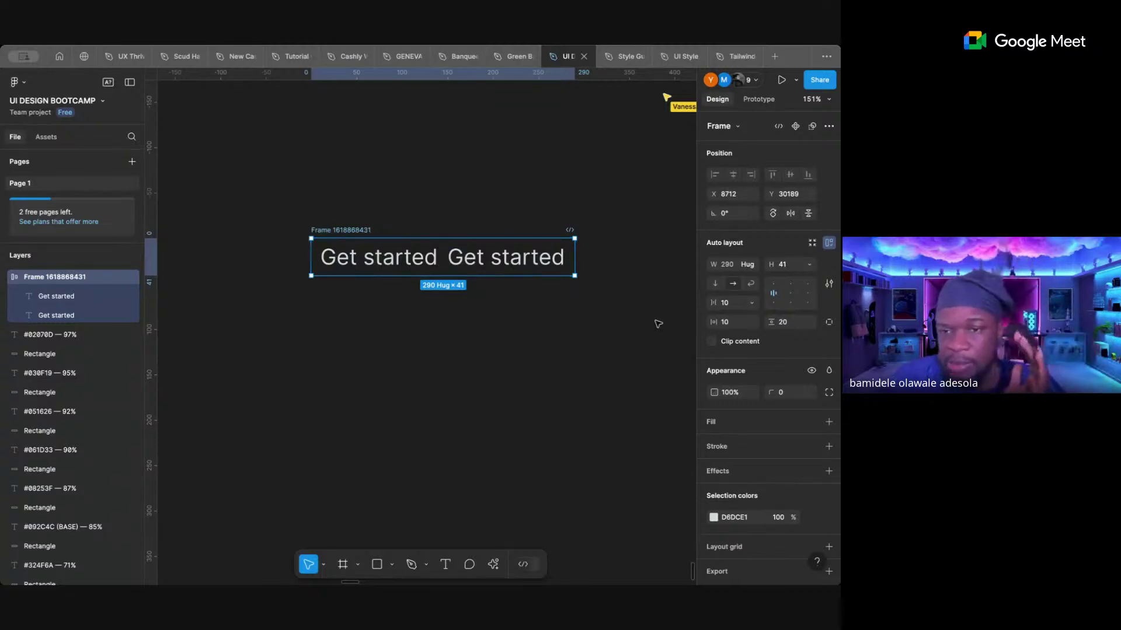
# - Stretch the frame's bottom edge so it measures 290 by 52
pyautogui.moveTo(519, 275); pyautogui.dragTo(520, 285)
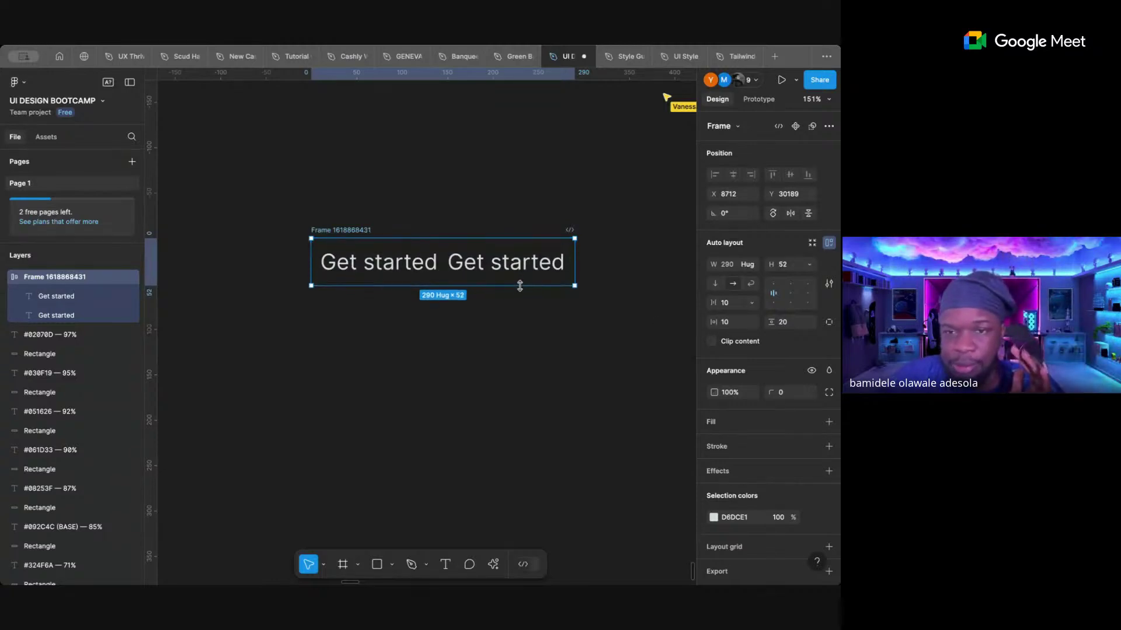
pyautogui.click(545, 344)
pyautogui.click(490, 251)
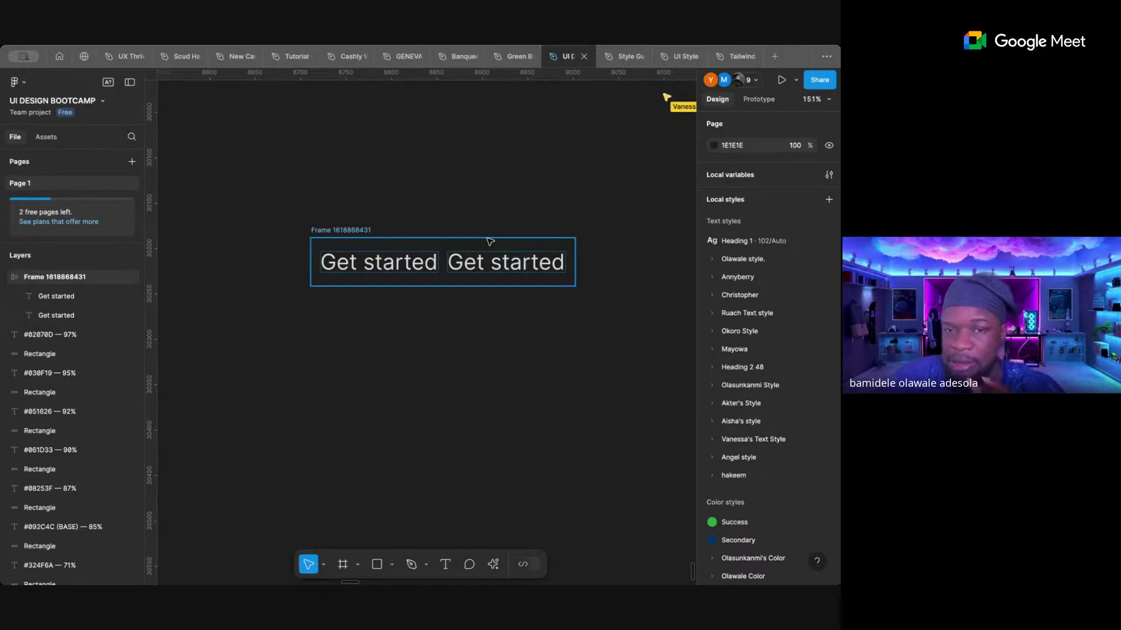
pyautogui.click(518, 275)
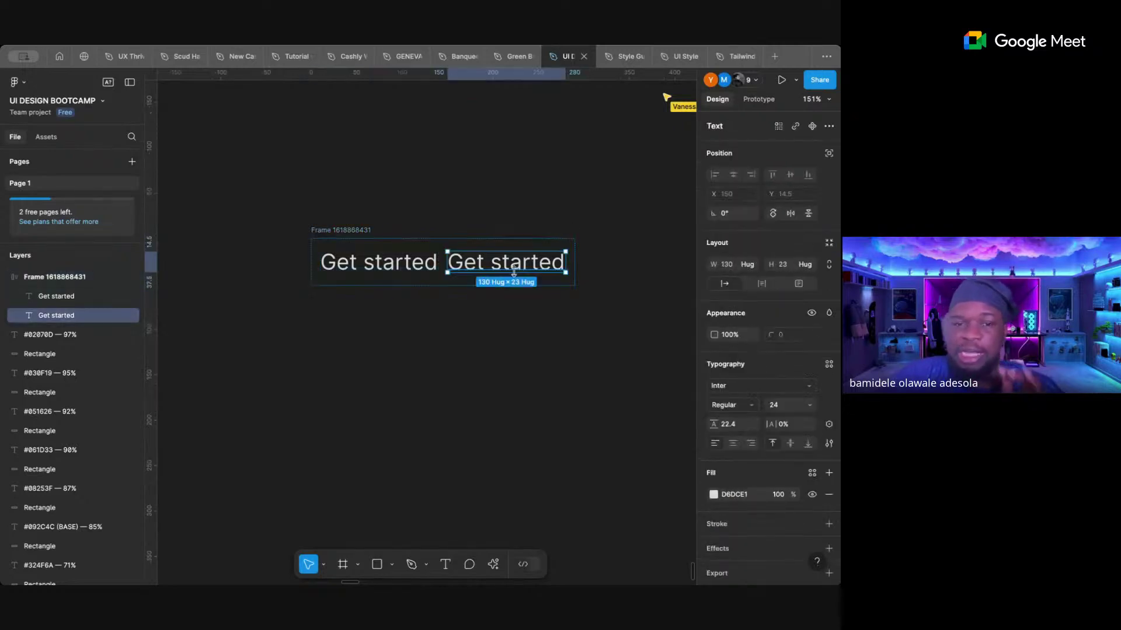
pyautogui.click(387, 274)
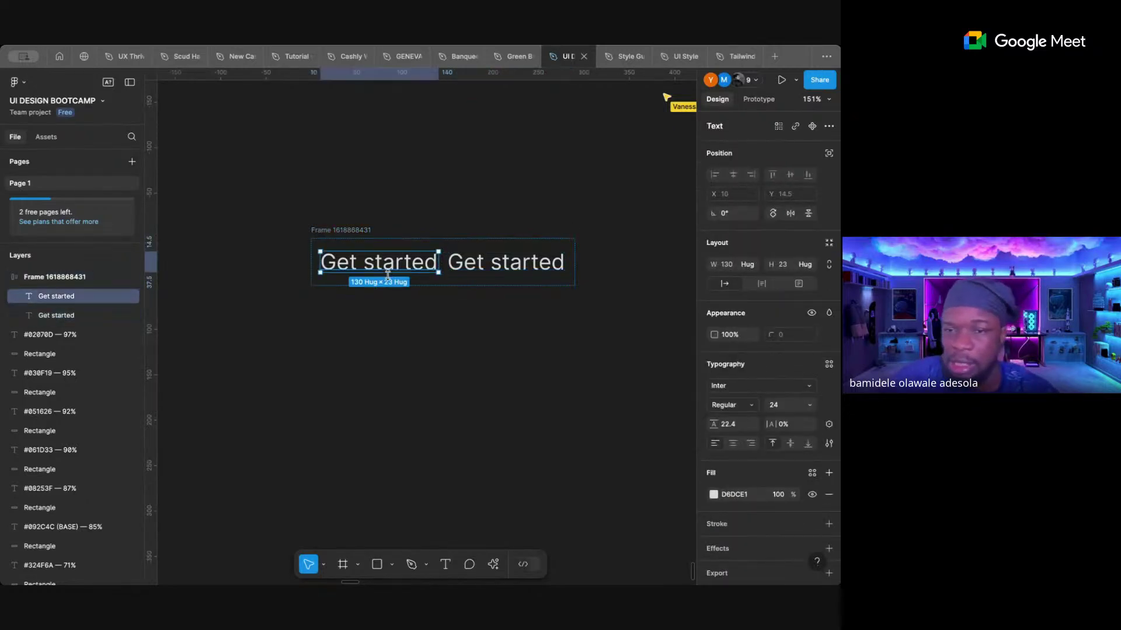
pyautogui.click(370, 232)
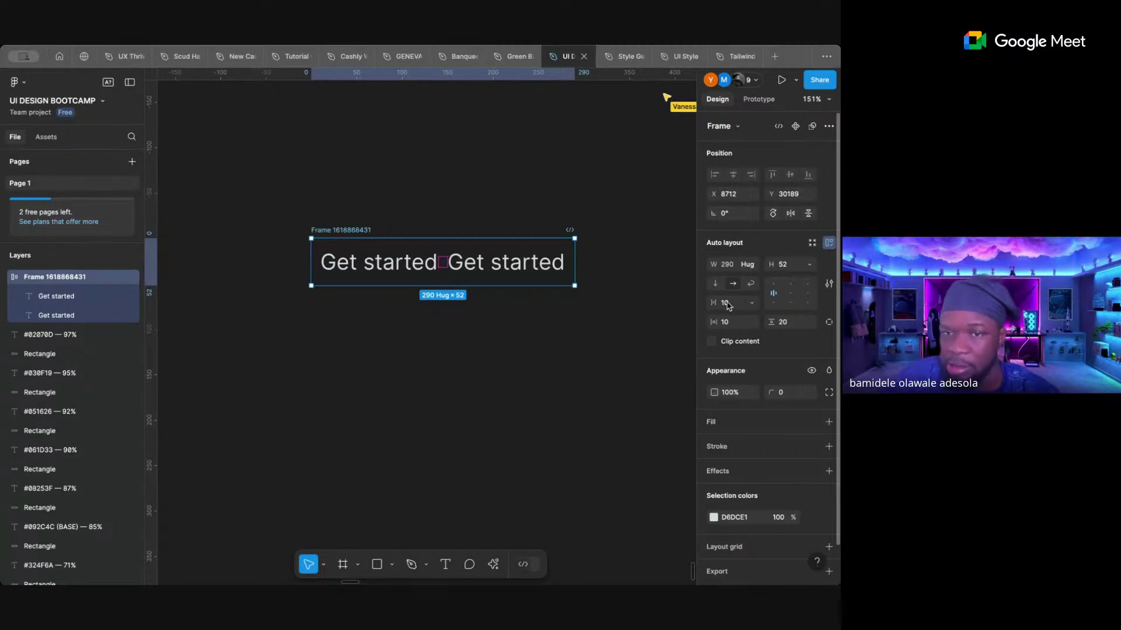
# - Switch the auto layout to vertical and back to horizontal twice
pyautogui.click(716, 284)
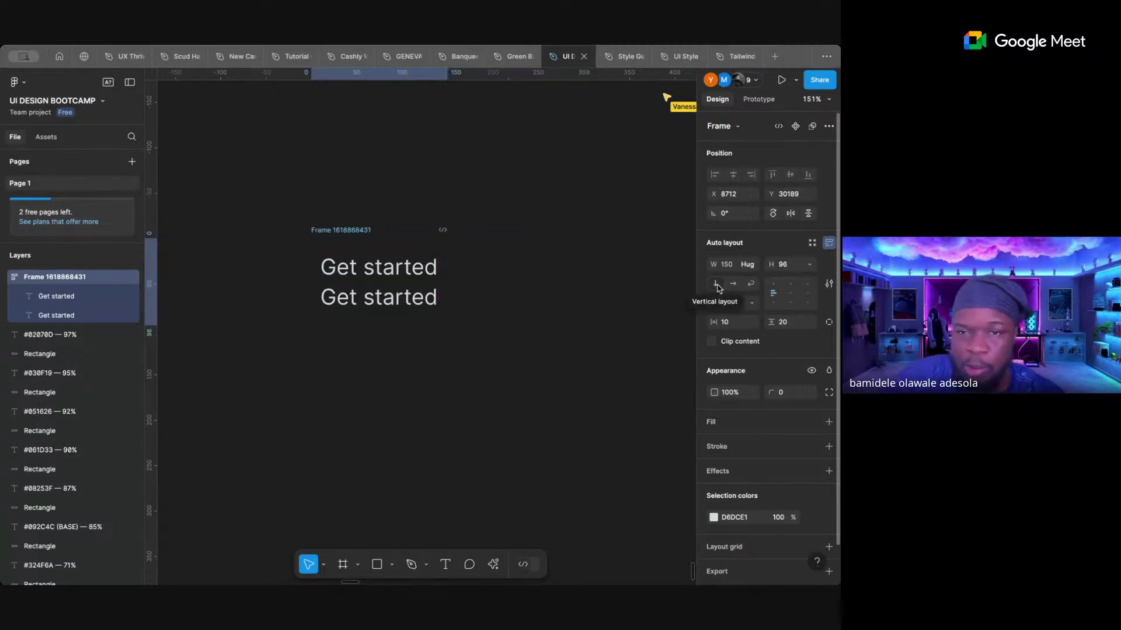
pyautogui.click(733, 285)
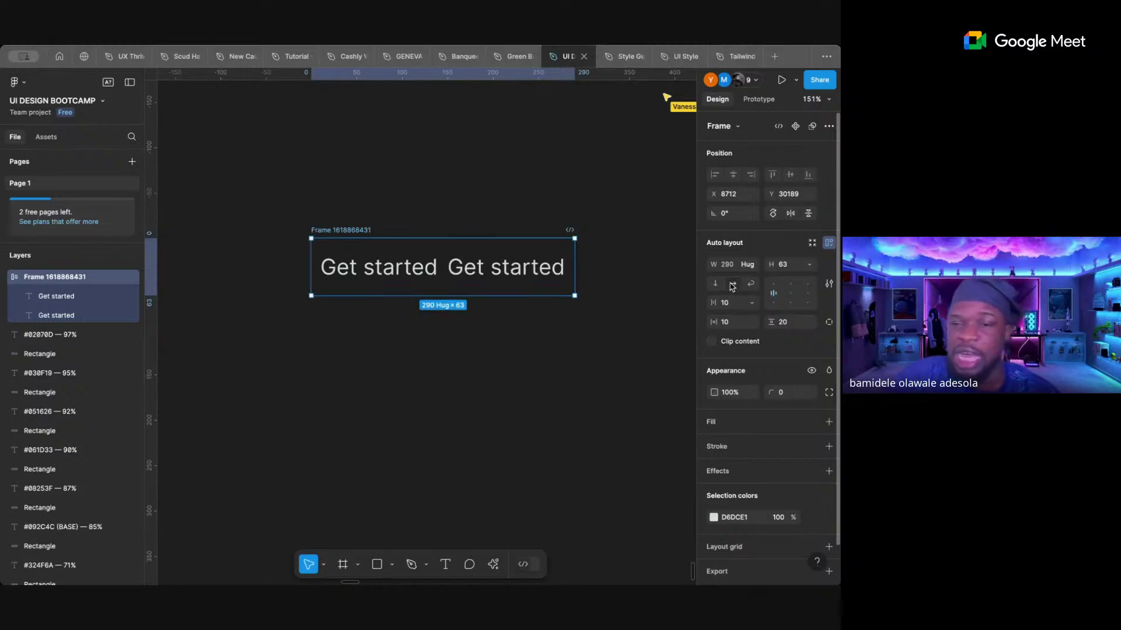
pyautogui.click(716, 285)
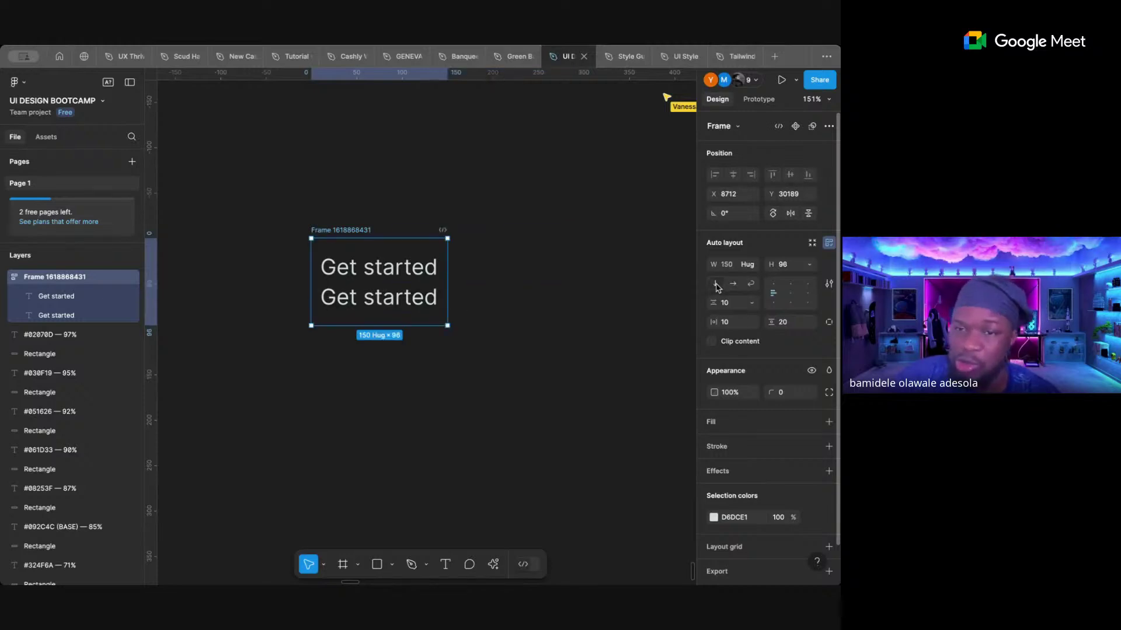
pyautogui.click(733, 285)
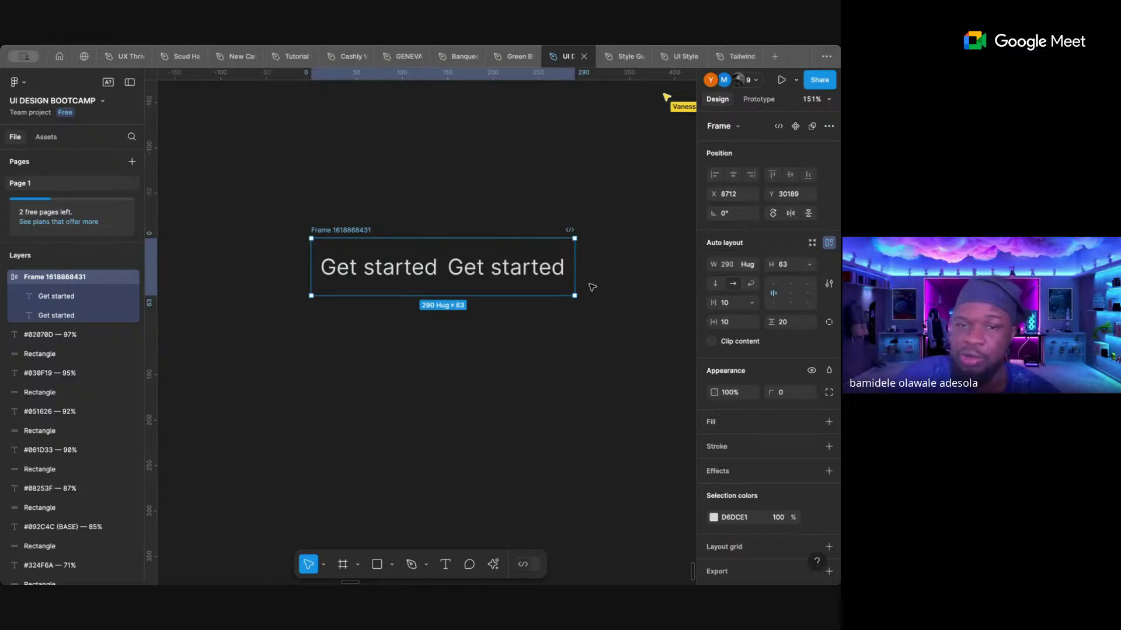
# - Set the frame's height to Hug contents, giving 290 × 63
pyautogui.click(809, 265)
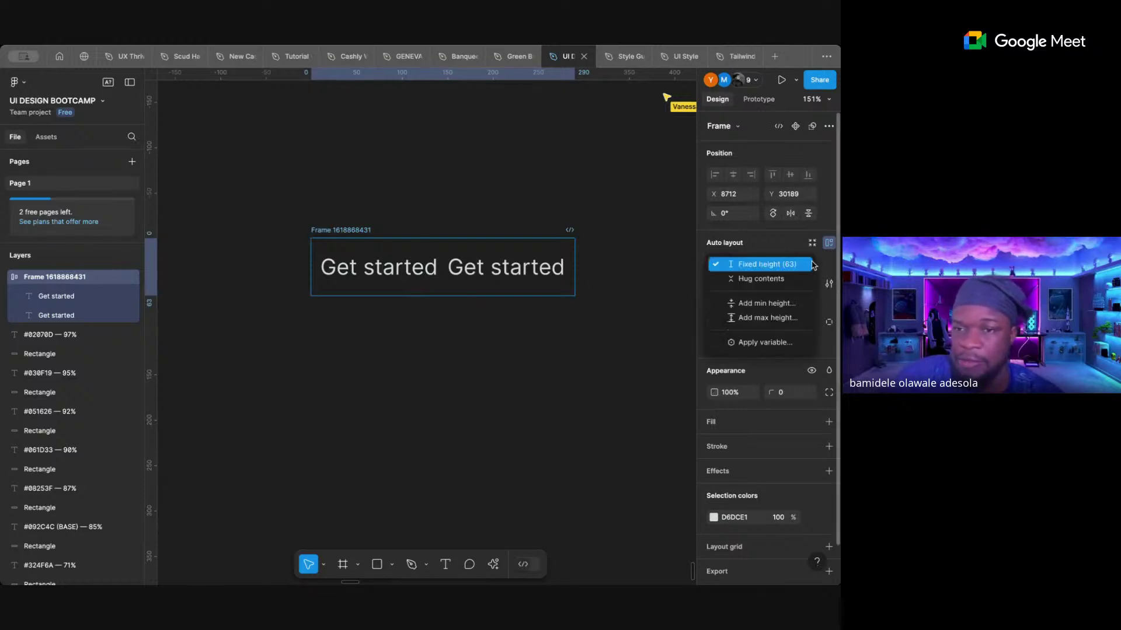
pyautogui.click(796, 277)
pyautogui.click(568, 344)
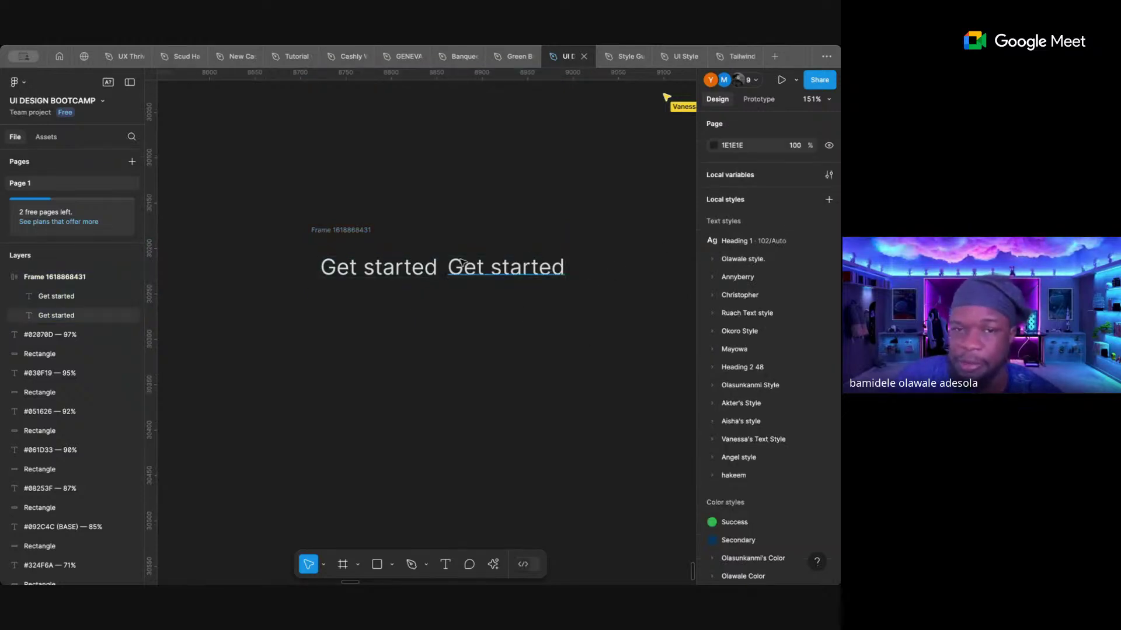
pyautogui.click(360, 230)
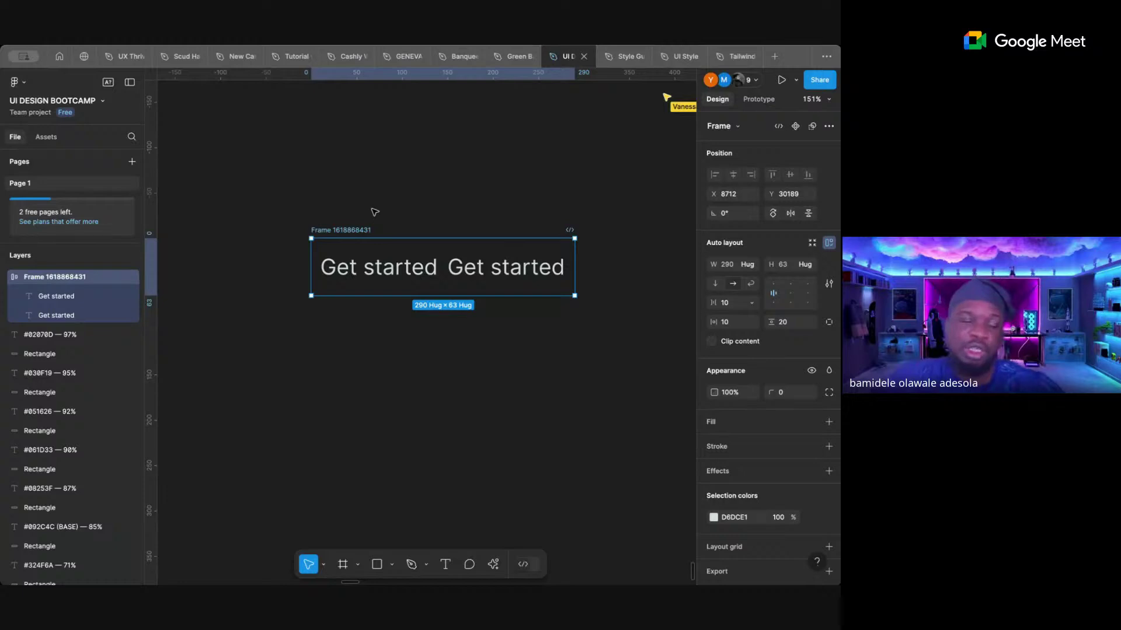
pyautogui.click(374, 212)
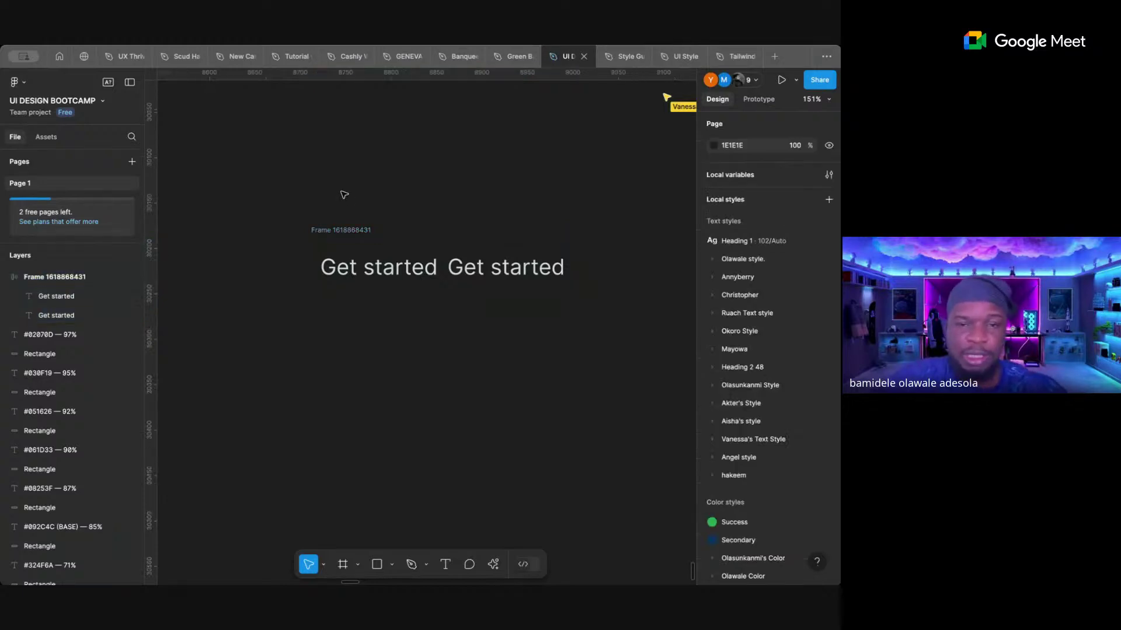
pyautogui.click(349, 228)
pyautogui.click(350, 229)
pyautogui.click(352, 231)
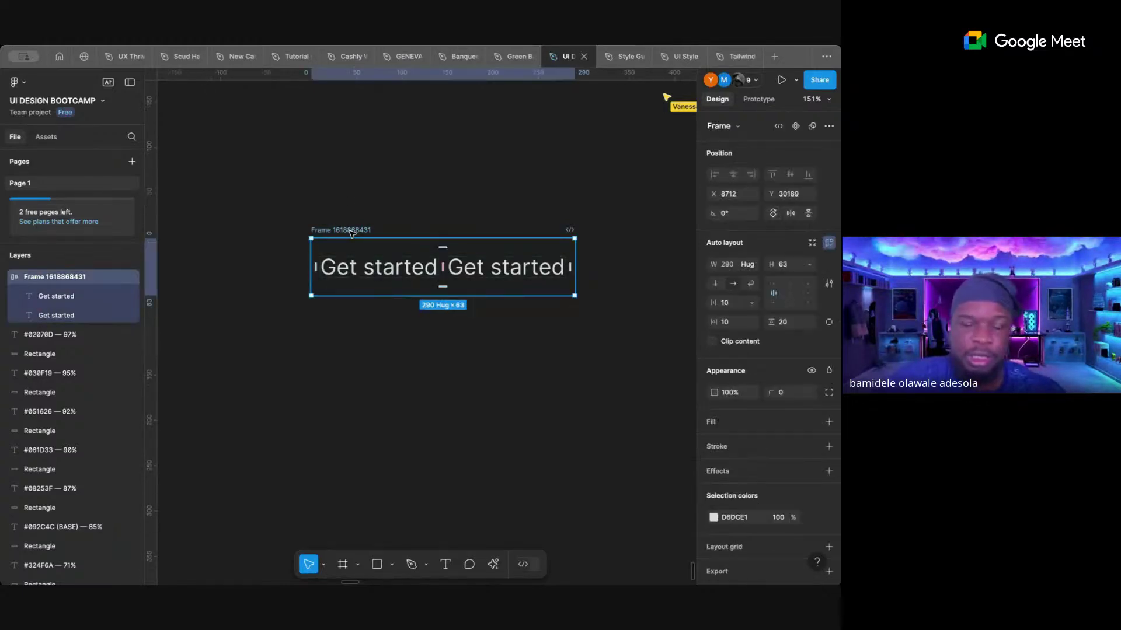
# - Ungroup the frame, leaving two loose Get started texts, and select the first one
pyautogui.rightClick(351, 232)
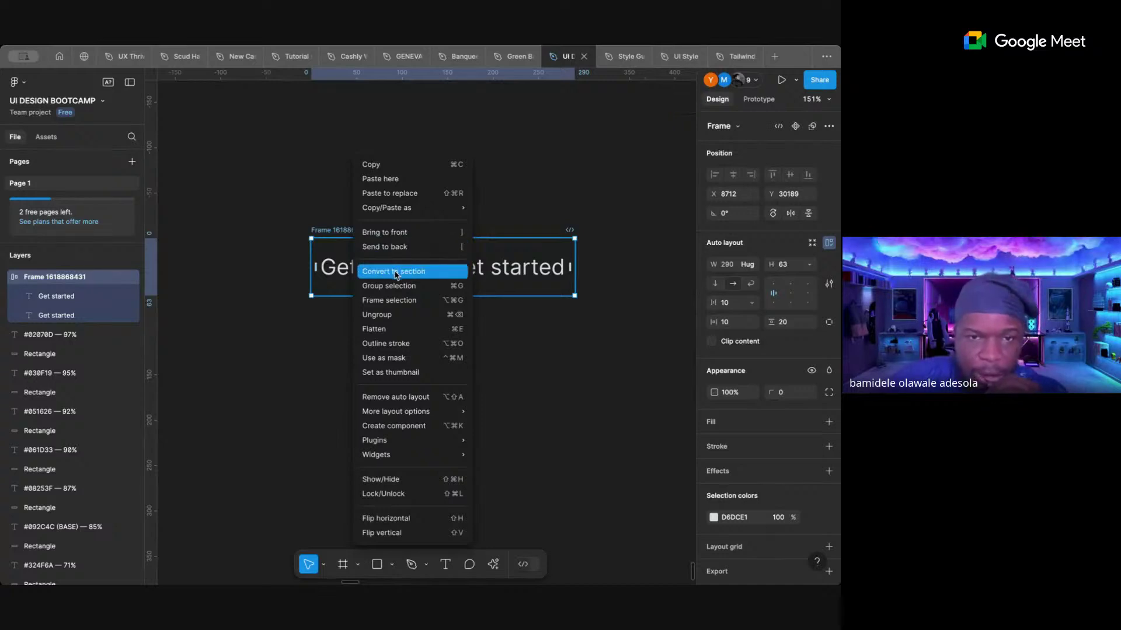
pyautogui.click(395, 315)
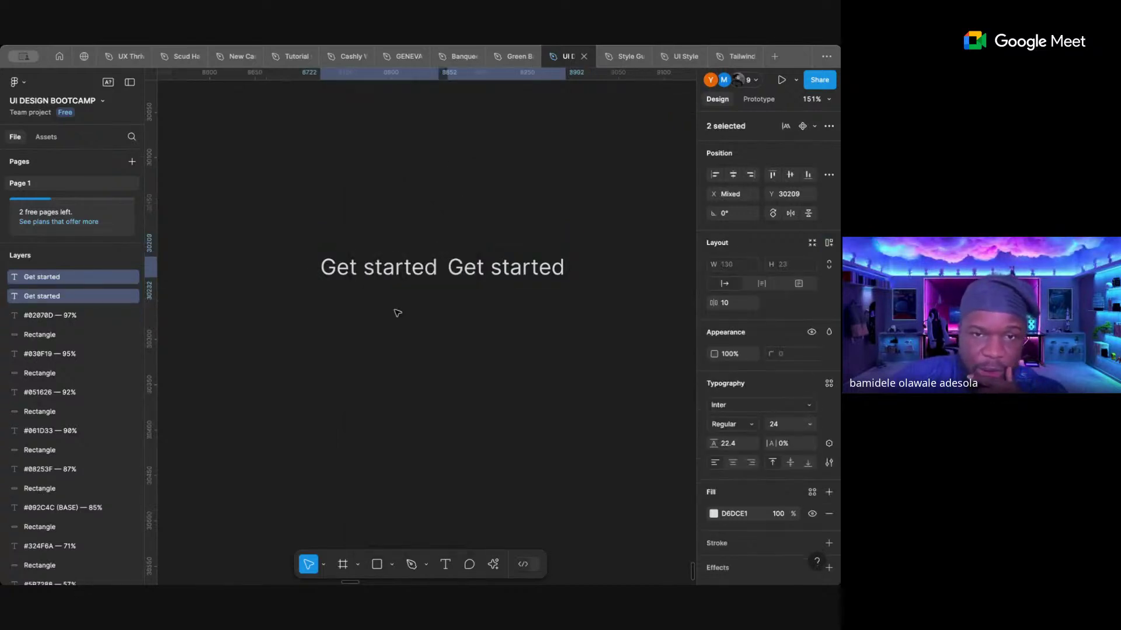
pyautogui.click(410, 146)
pyautogui.click(389, 274)
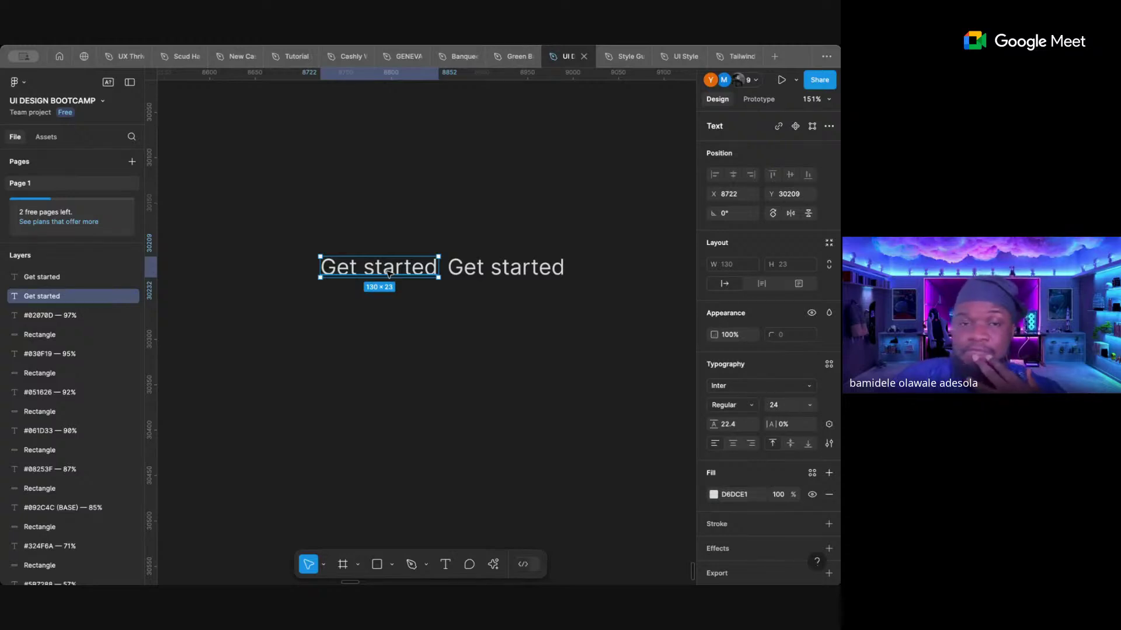
# - Change the two Get started texts to read Home and About us
pyautogui.doubleClick(388, 273)
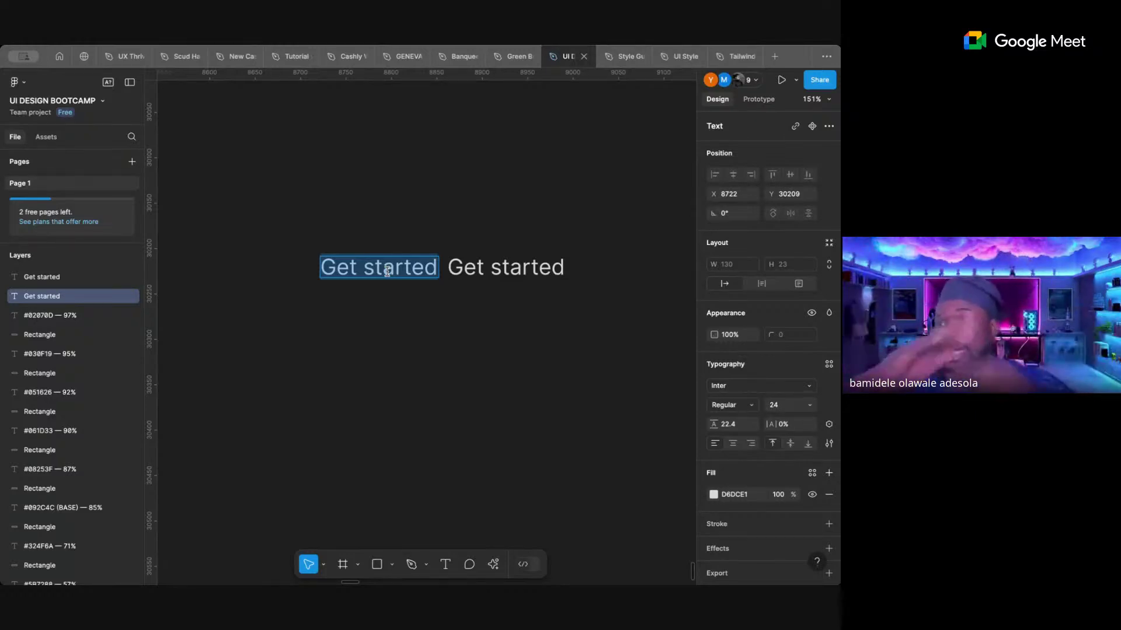
pyautogui.write('Hom')
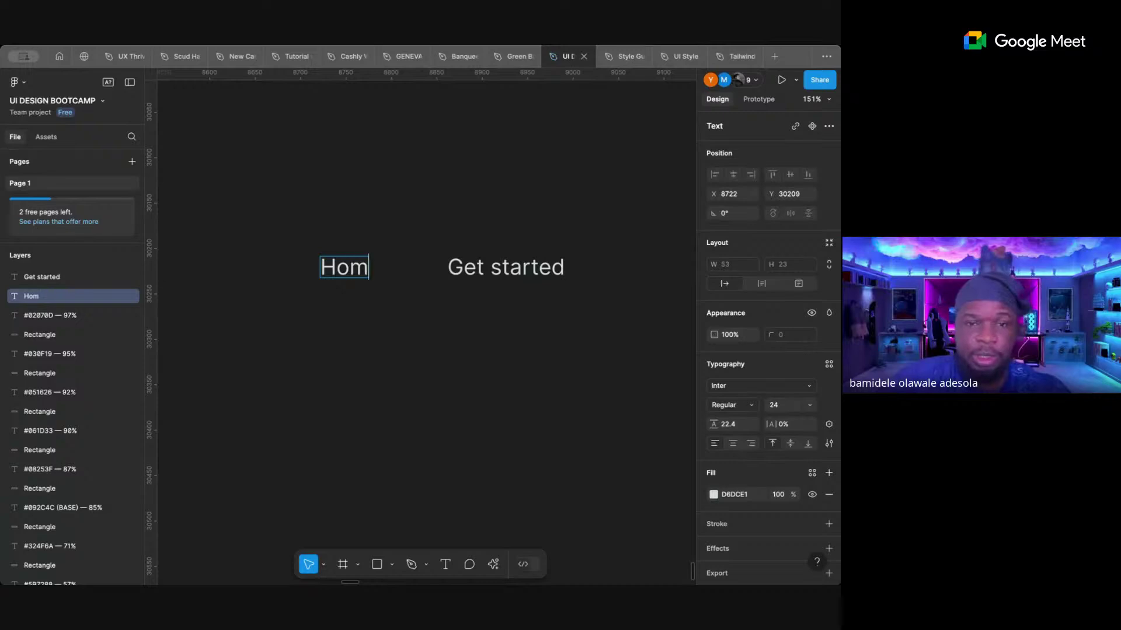
pyautogui.press('Escape')
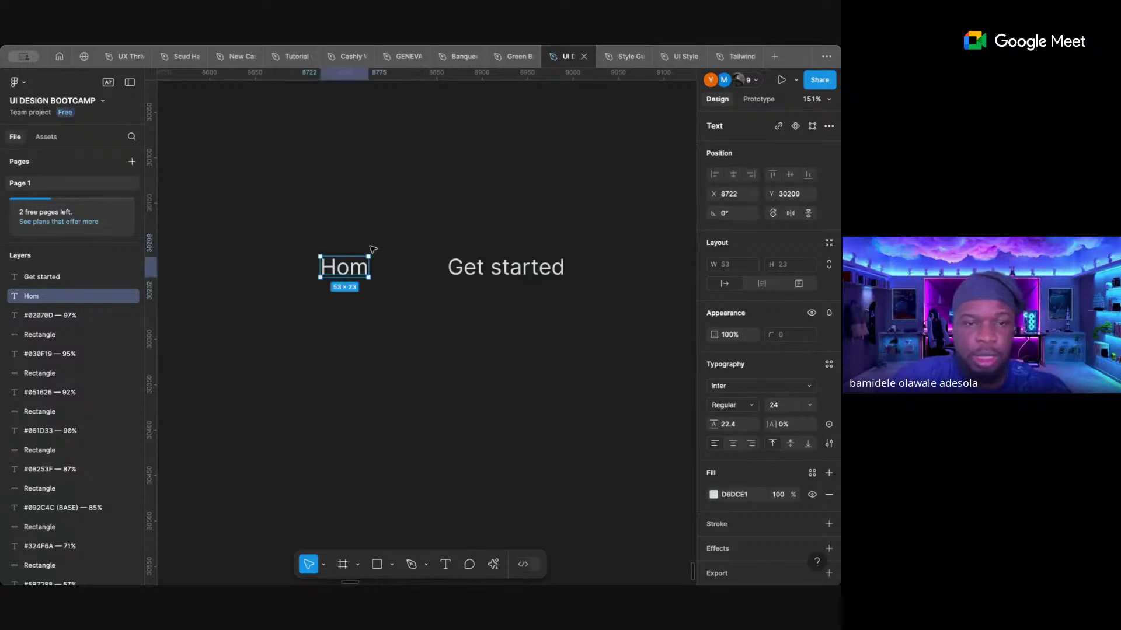
pyautogui.press('Return')
pyautogui.press('Right')
pyautogui.write('e')
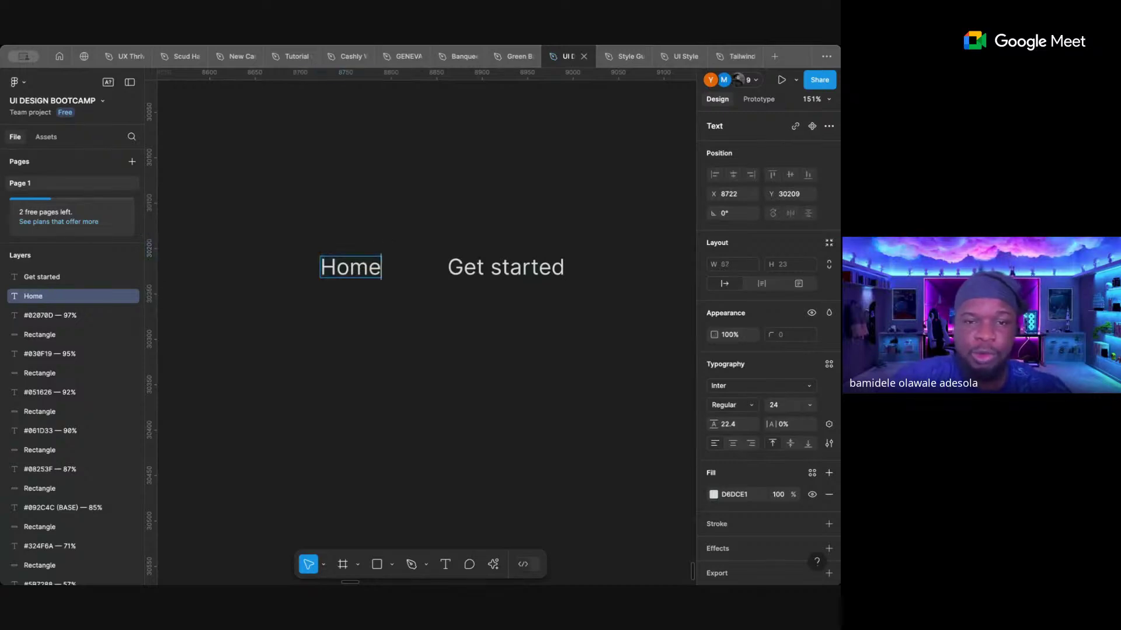
pyautogui.doubleClick(478, 259)
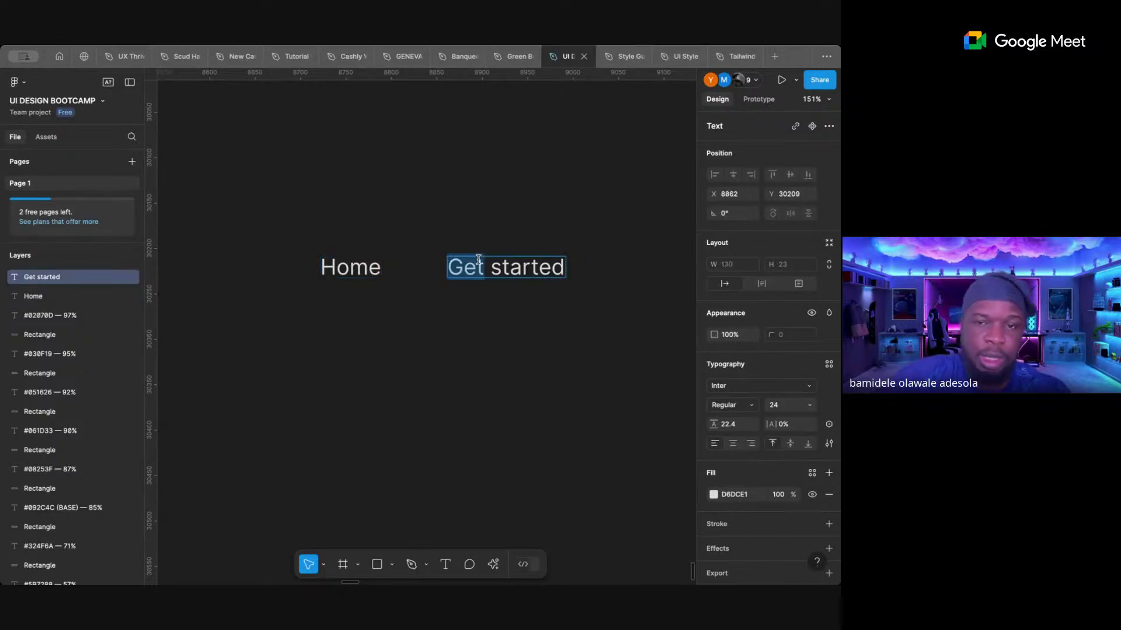
pyautogui.write('A')
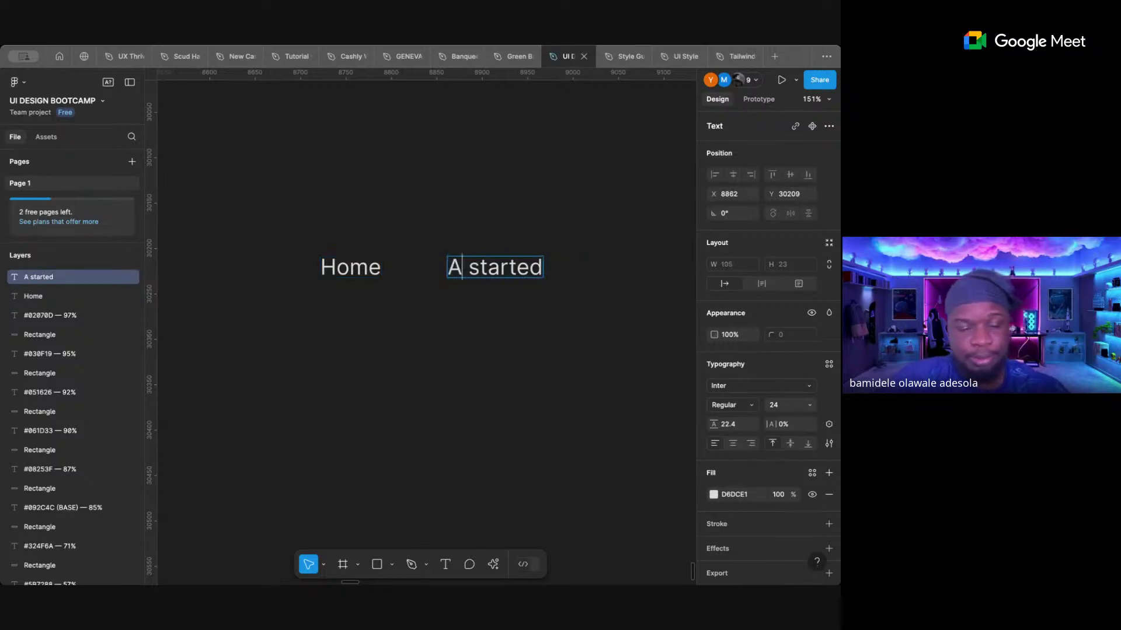
pyautogui.hotkey('ctrl', 'a')
pyautogui.write('About')
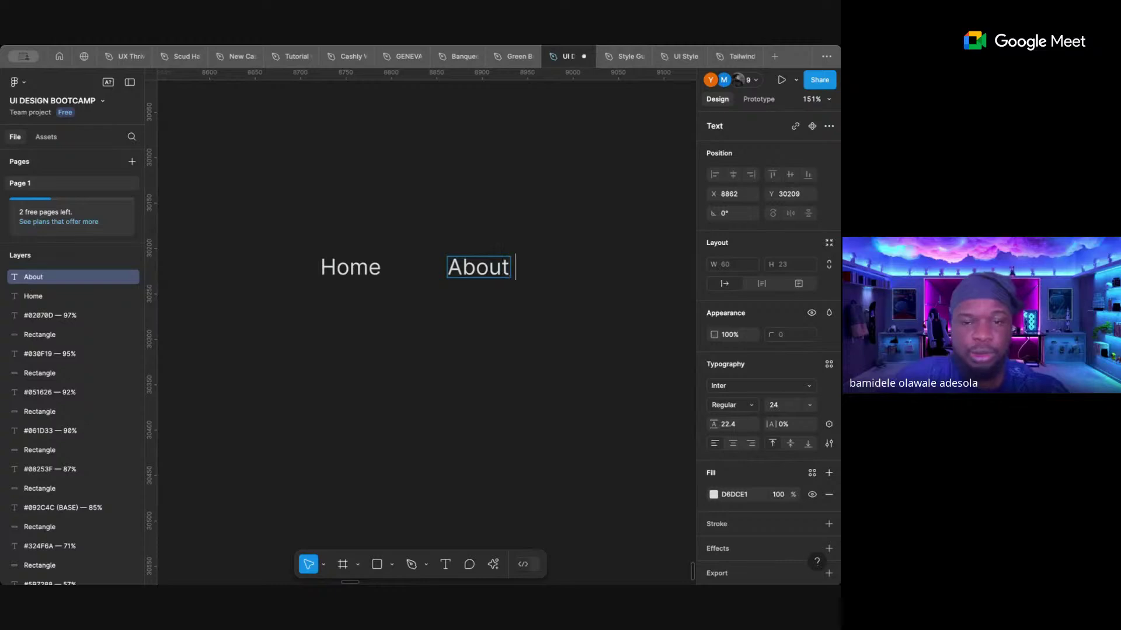
pyautogui.write(' us')
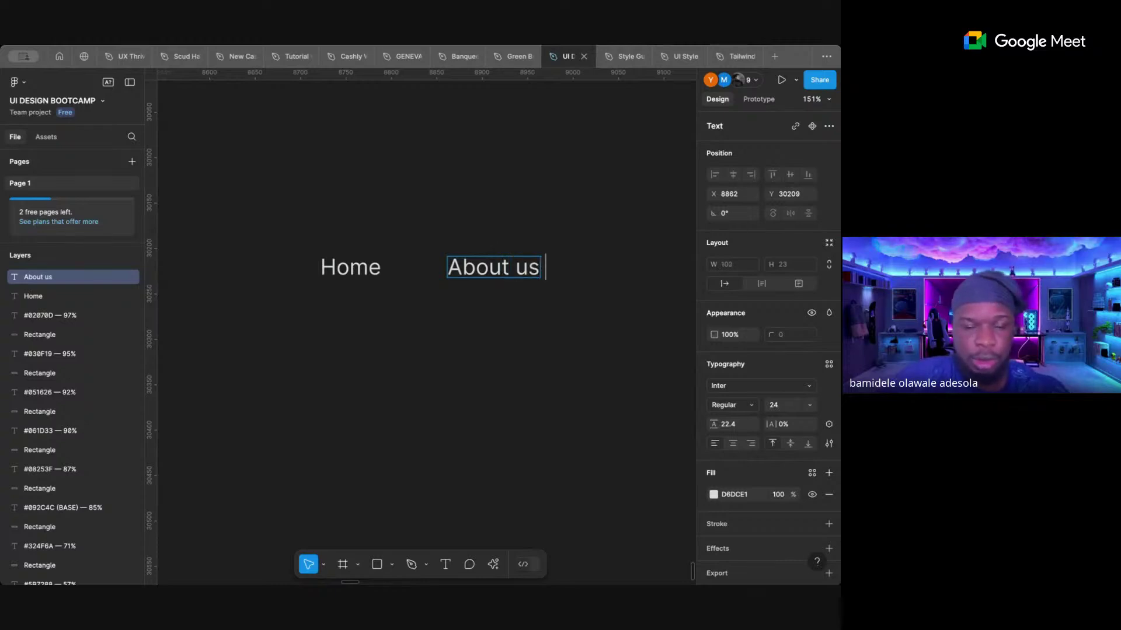
pyautogui.press('Escape')
# - Duplicate the text into two new copies above, reading Contact us and Services
pyautogui.hotkey('ctrl', 'd')
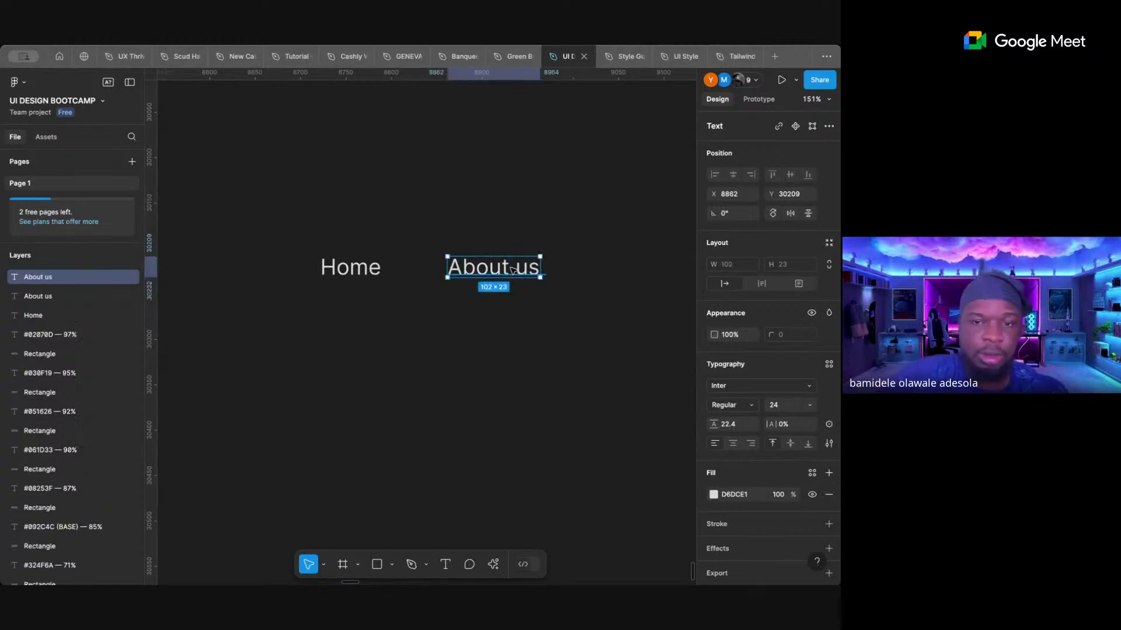
pyautogui.moveTo(520, 277); pyautogui.dragTo(526, 177)
pyautogui.hotkey('ctrl', 'z')
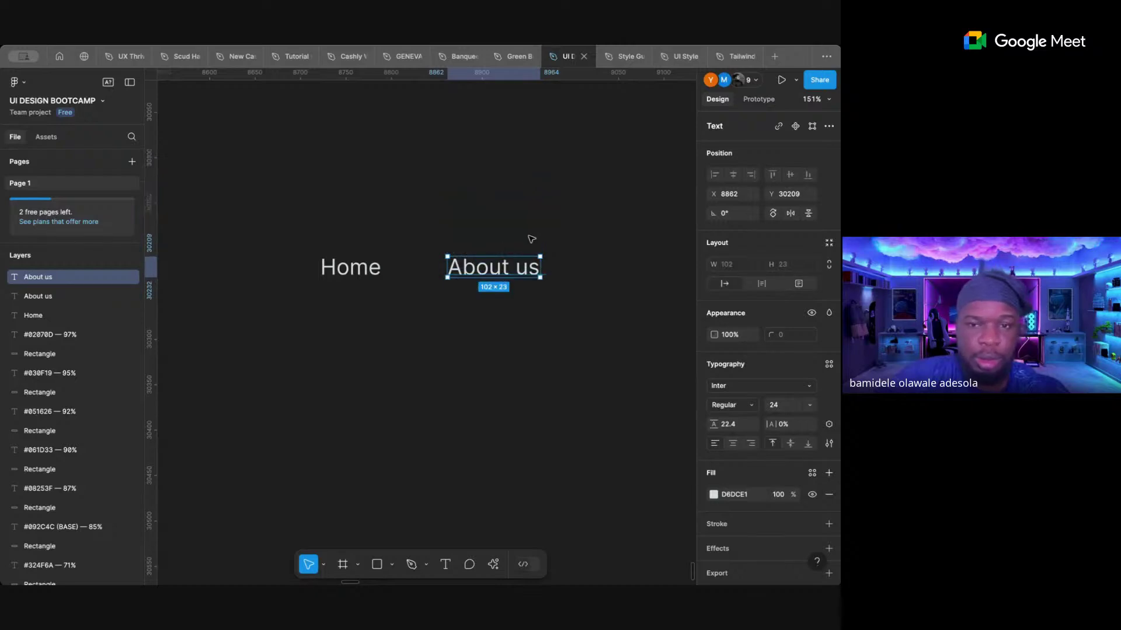
pyautogui.moveTo(509, 271); pyautogui.dragTo(506, 237)
pyautogui.doubleClick(504, 233)
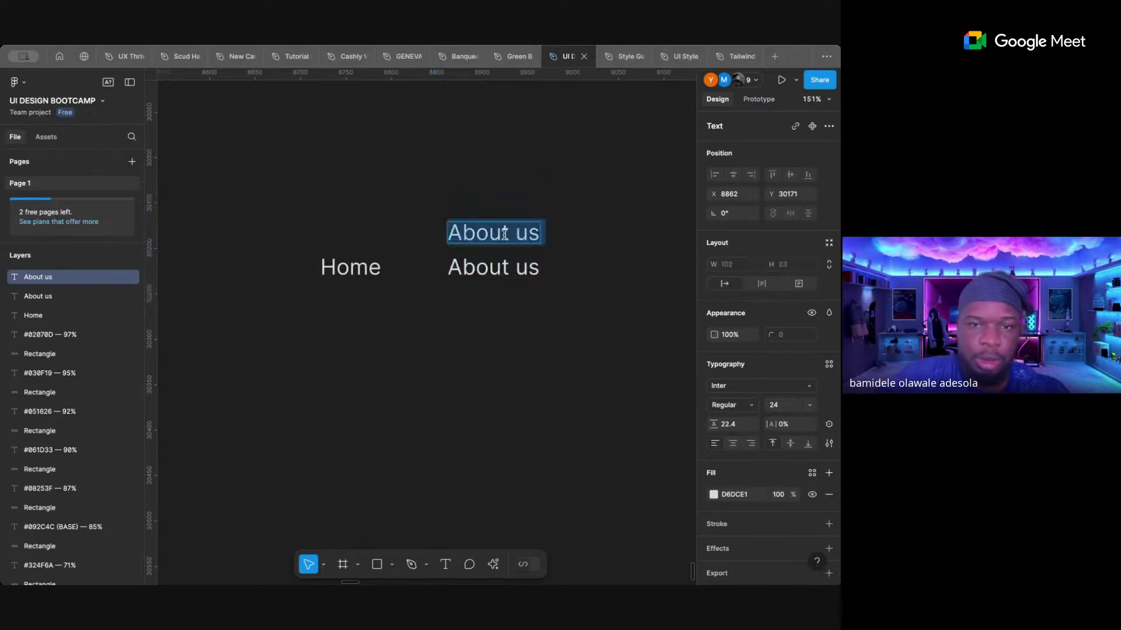
pyautogui.write('Cont')
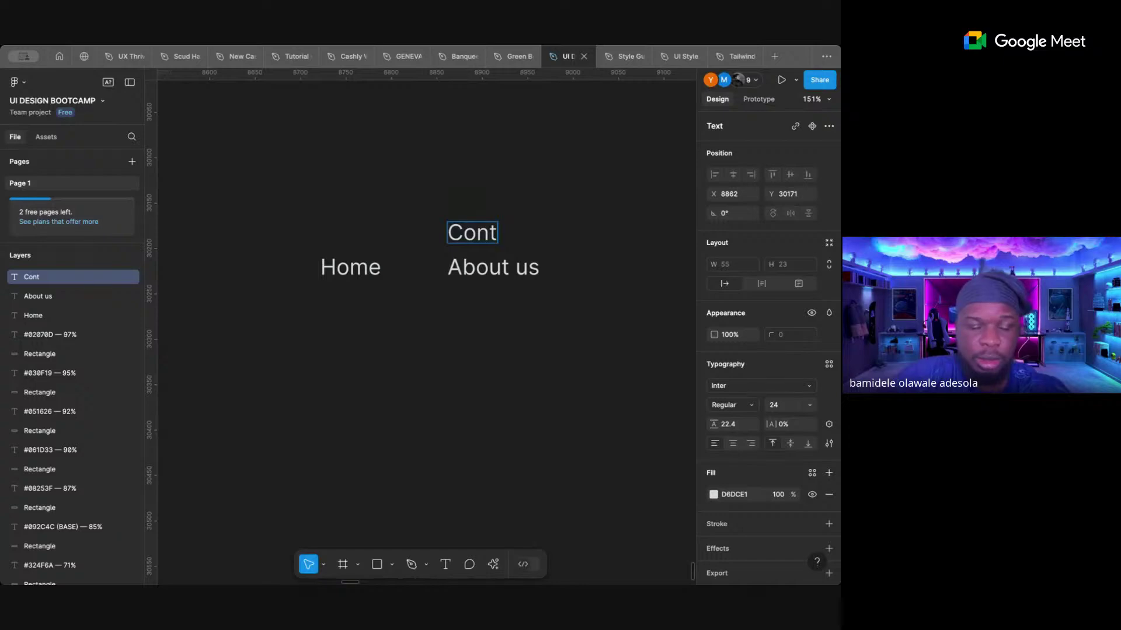
pyautogui.write('act us')
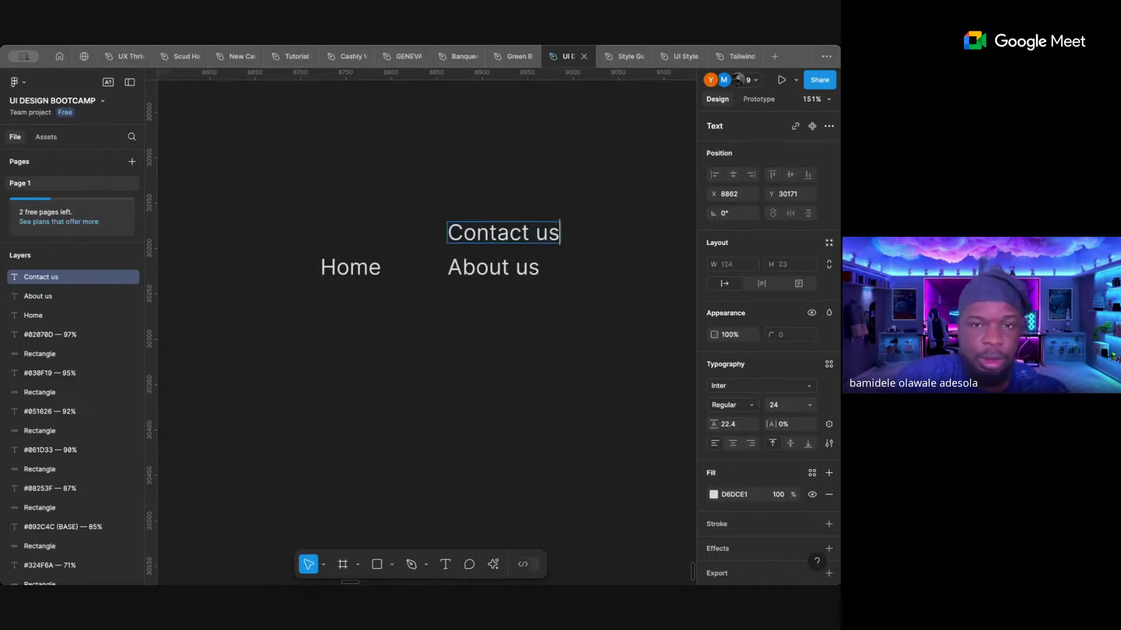
pyautogui.press('Escape')
pyautogui.moveTo(516, 234); pyautogui.dragTo(459, 167)
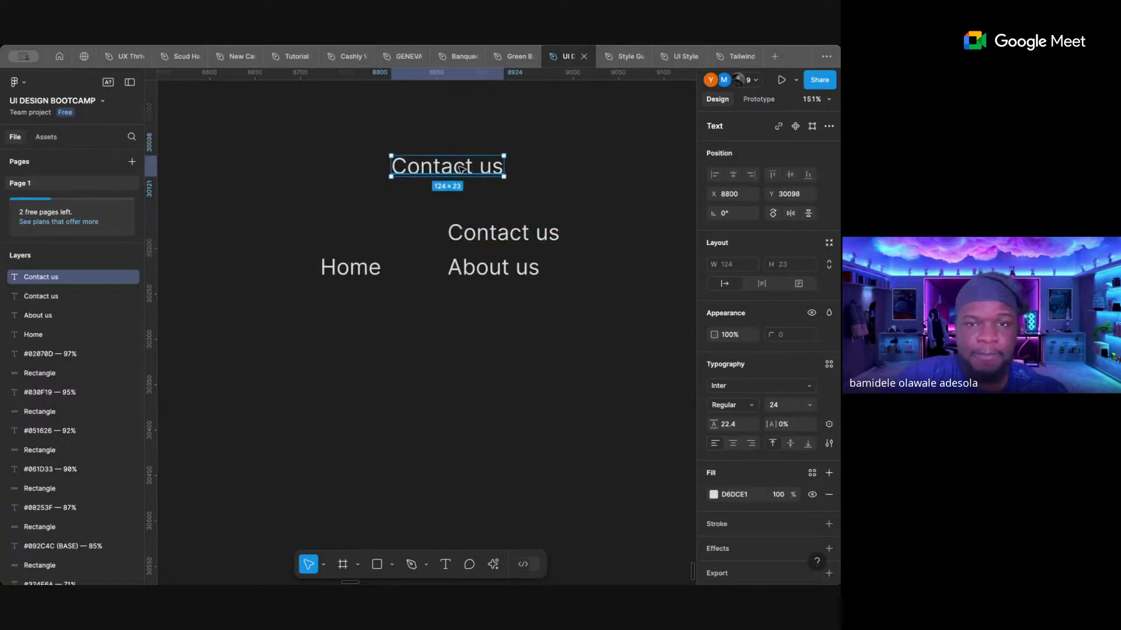
pyautogui.doubleClick(459, 167)
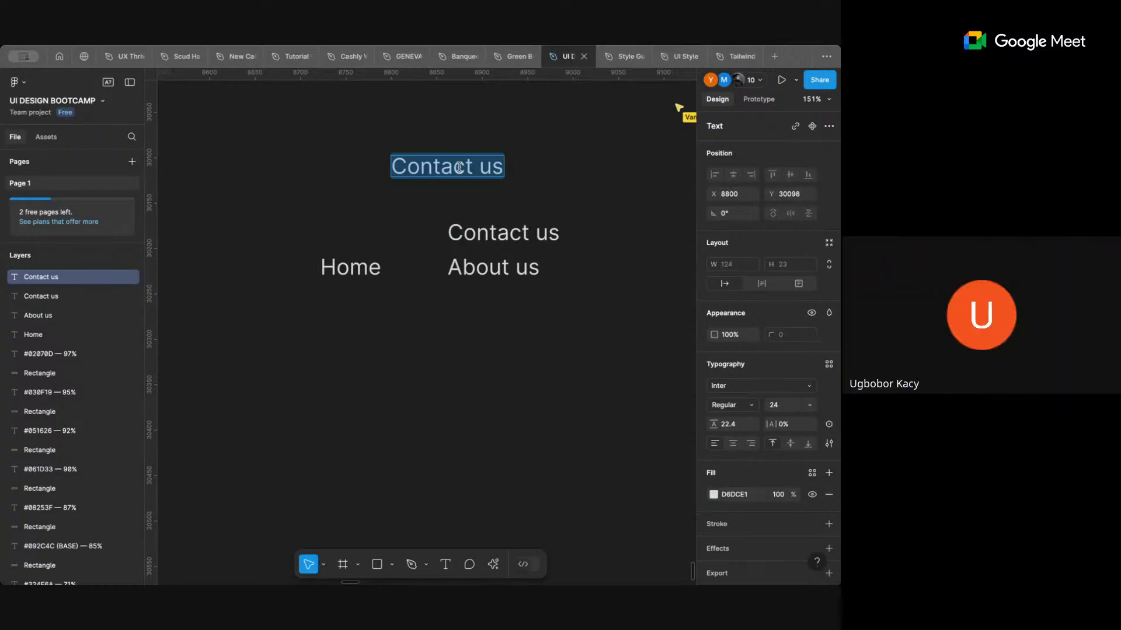
pyautogui.write('Serv')
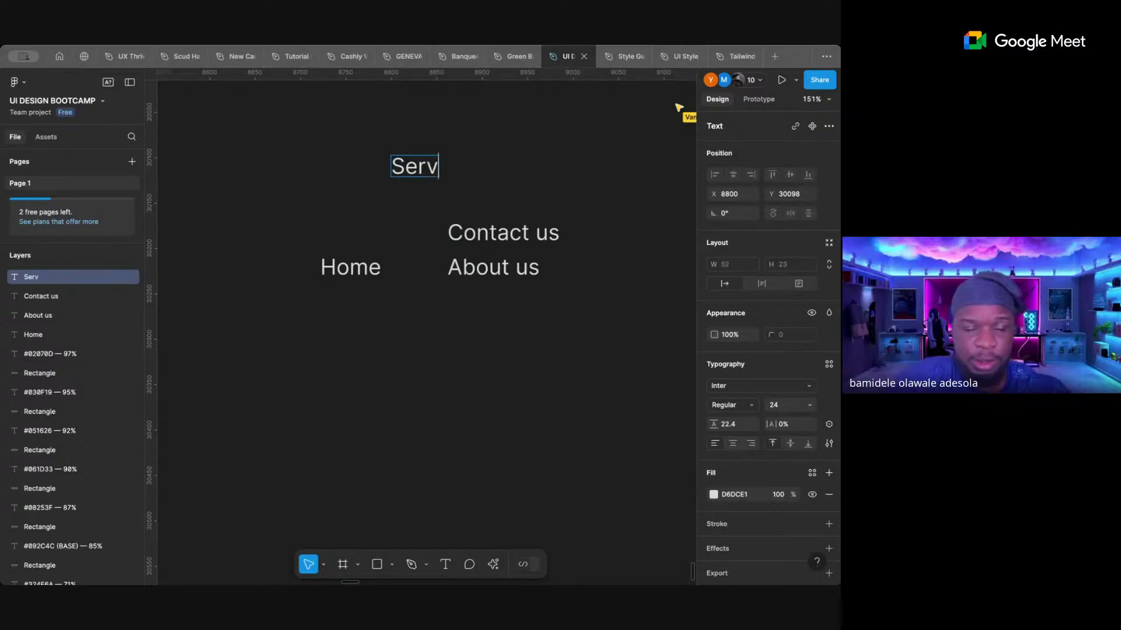
pyautogui.write('ices')
pyautogui.press('Escape')
# - Marquee-select all four navigation texts and wrap them in an auto-layout frame
pyautogui.click(530, 173)
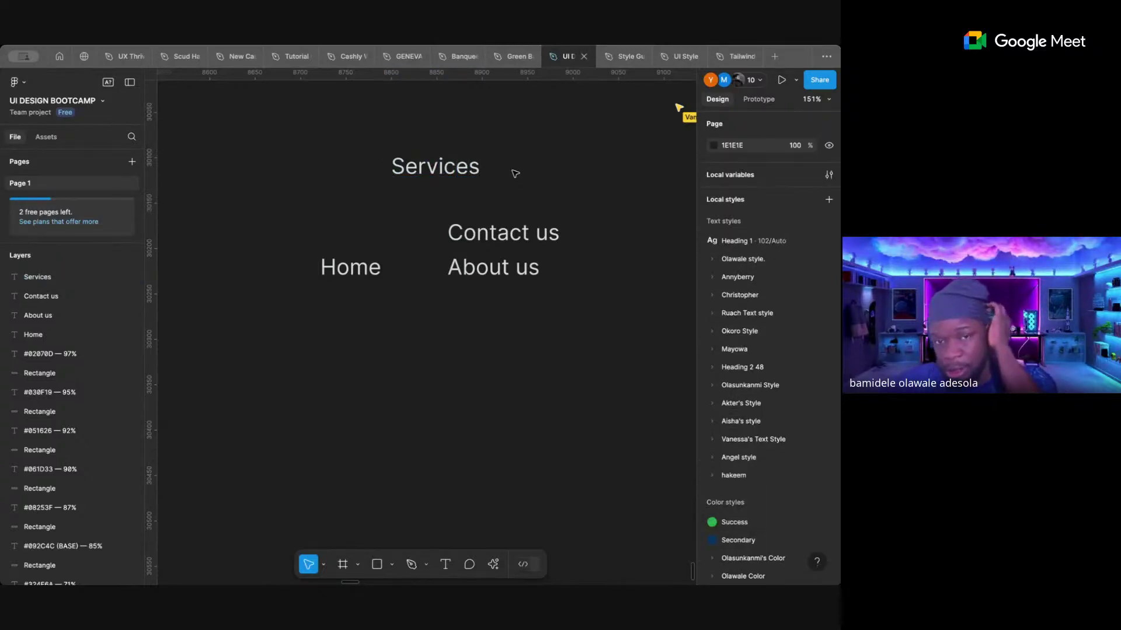
pyautogui.moveTo(289, 138); pyautogui.dragTo(583, 325)
pyautogui.click(553, 348)
pyautogui.moveTo(273, 124); pyautogui.dragTo(611, 311)
pyautogui.hotkey('shift', 'a')
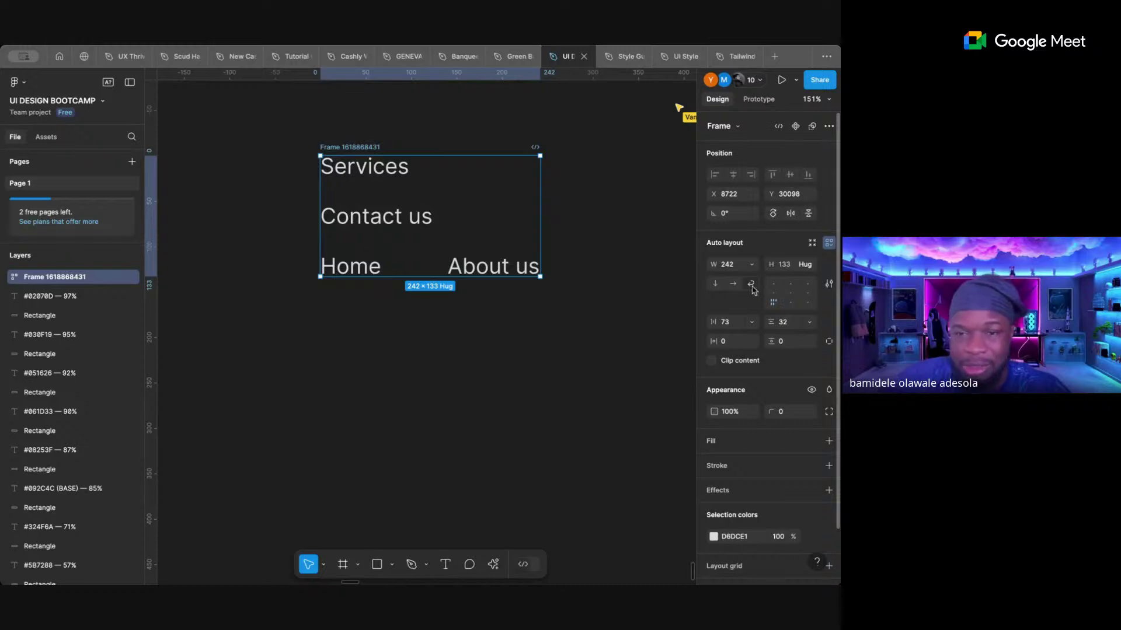
# - Lay the four links out horizontally and set the frame width to Hug contents
pyautogui.click(733, 284)
pyautogui.hscroll(5, 486, 283)
pyautogui.scroll(3, 485, 283)
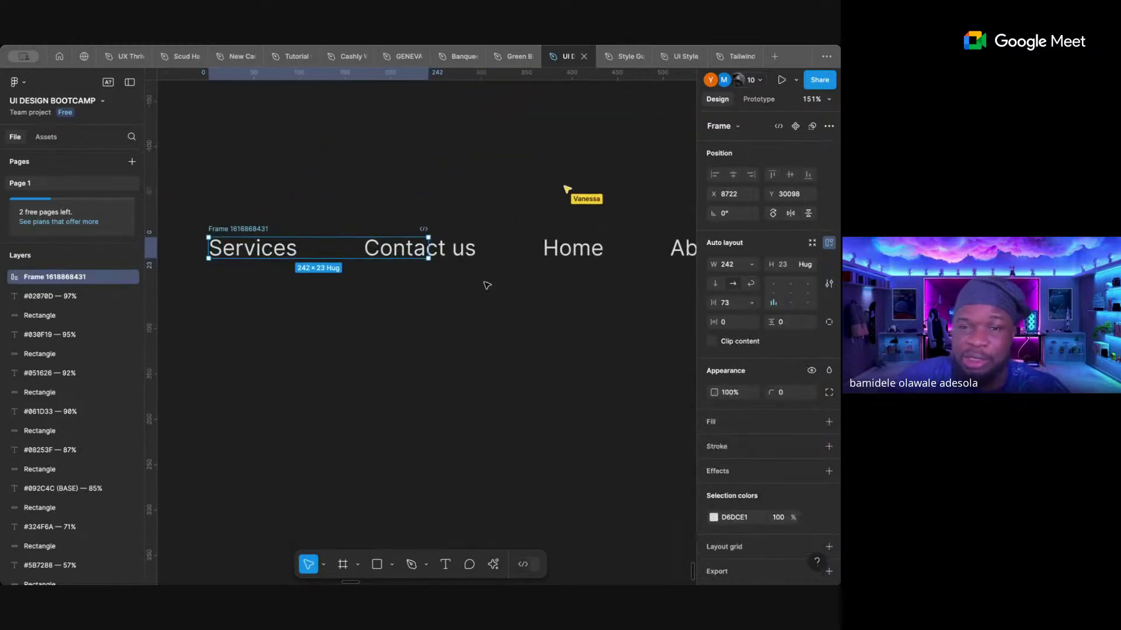
pyautogui.scroll(-5, 485, 289)
pyautogui.hscroll(2, 485, 288)
pyautogui.scroll(2, 485, 289)
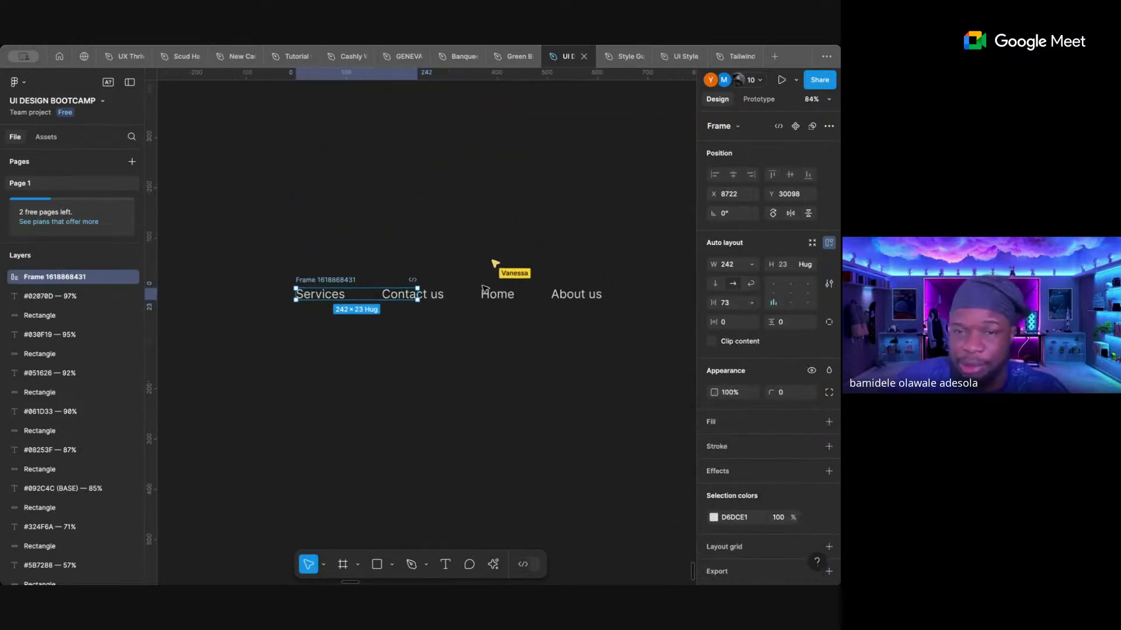
pyautogui.click(714, 283)
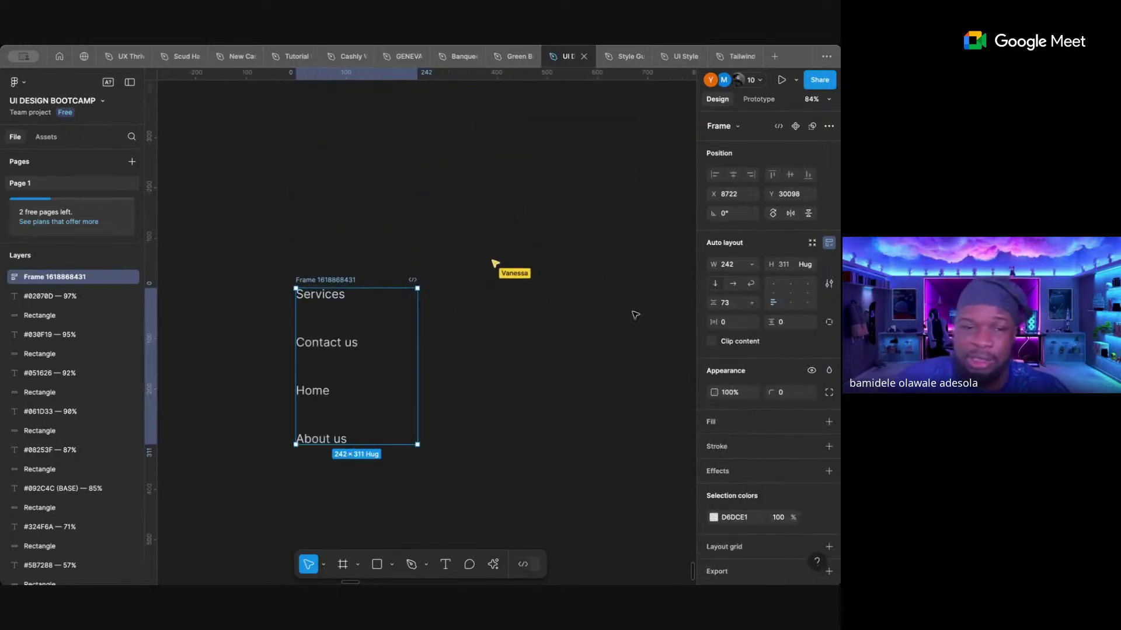
pyautogui.click(734, 284)
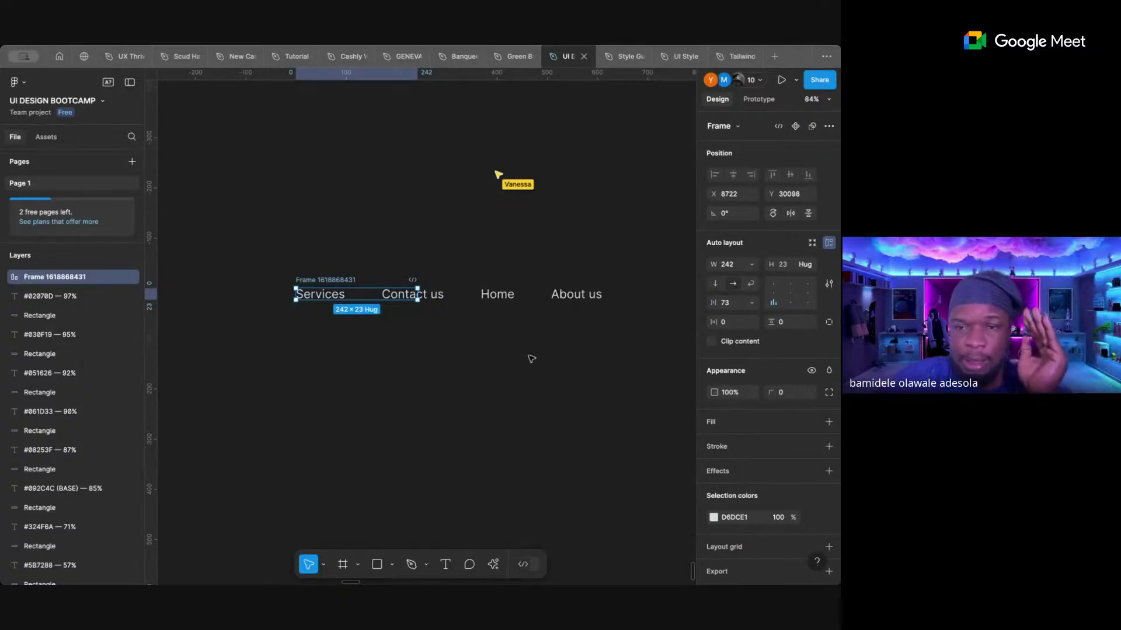
pyautogui.click(752, 264)
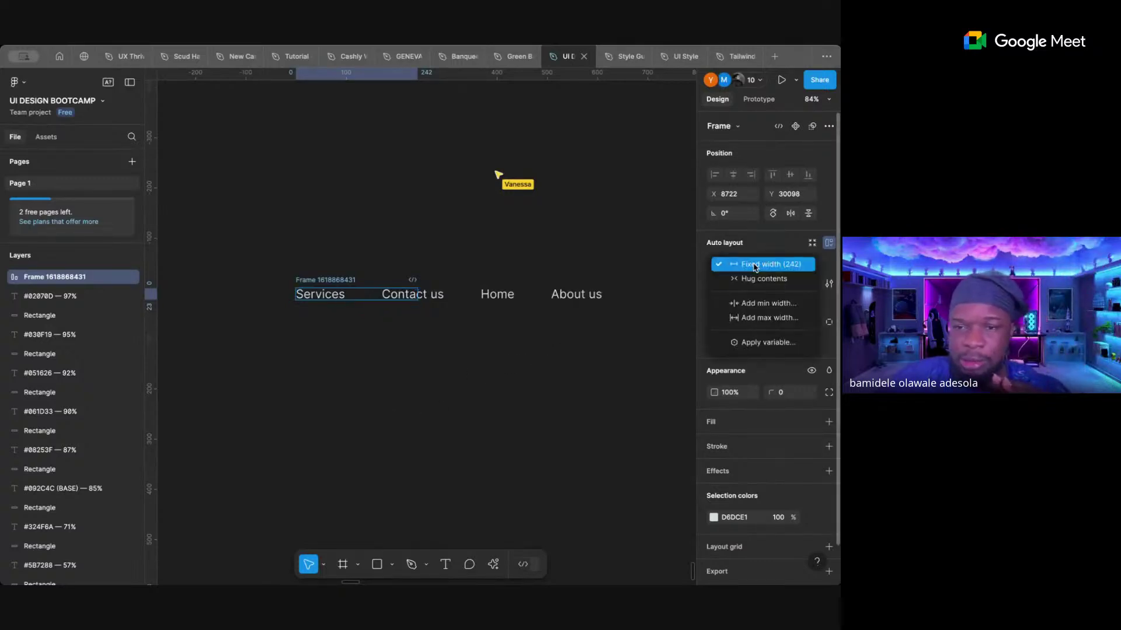
pyautogui.click(754, 280)
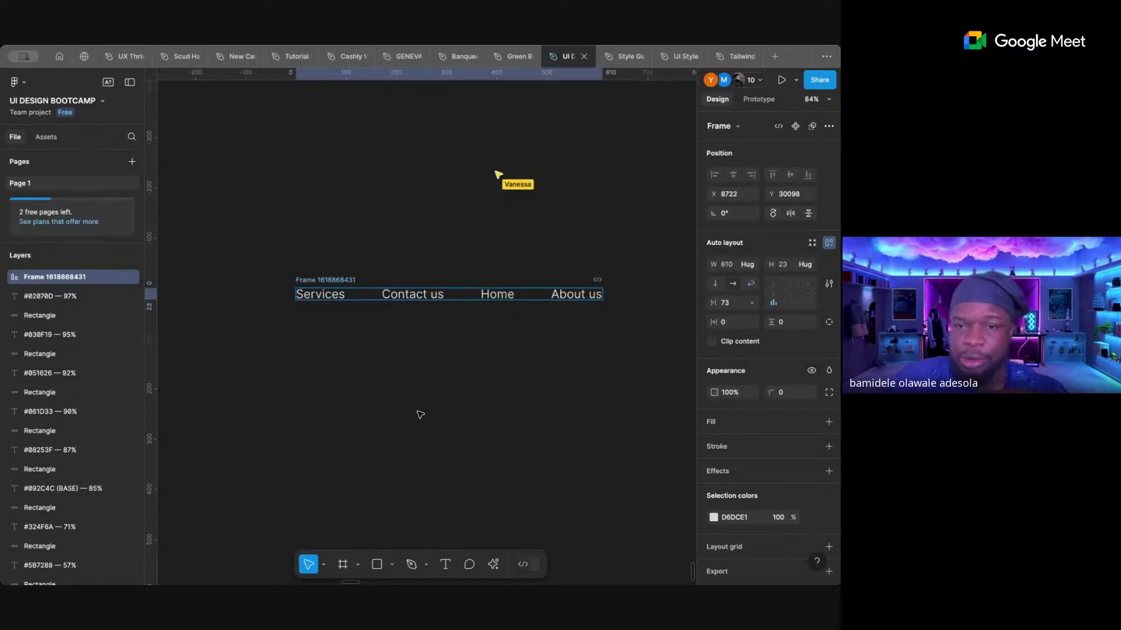
# - Set the spacing between the four links to 40
pyautogui.click(381, 250)
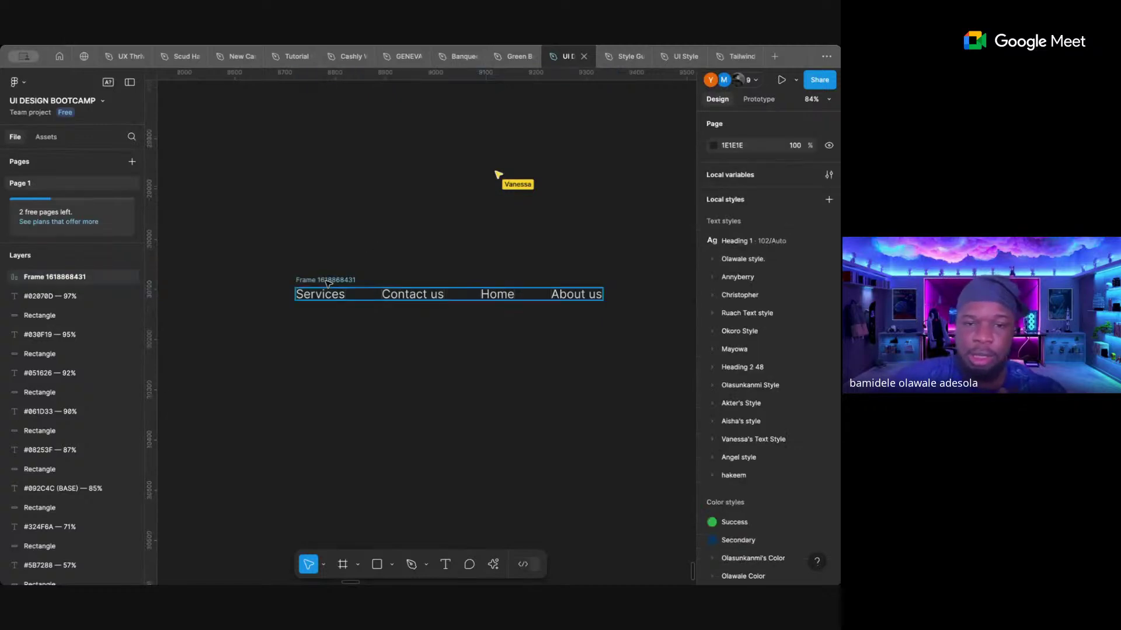
pyautogui.click(327, 281)
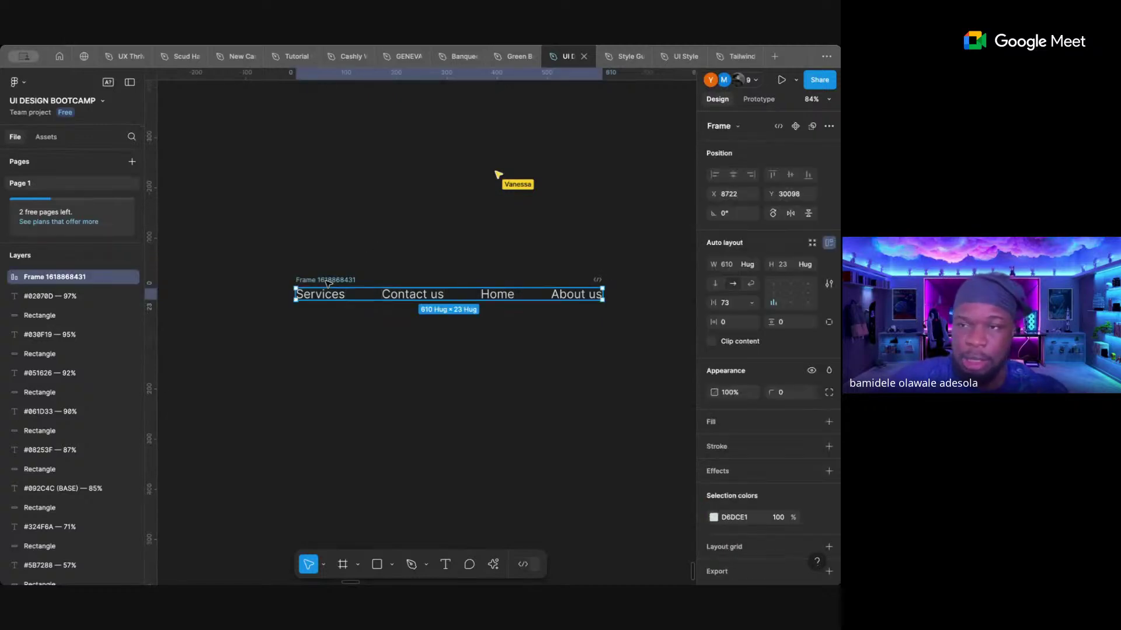
pyautogui.click(349, 252)
pyautogui.keyDown('ctrl'); pyautogui.scroll(-5, 348, 252); pyautogui.keyUp('ctrl')
pyautogui.click(361, 262)
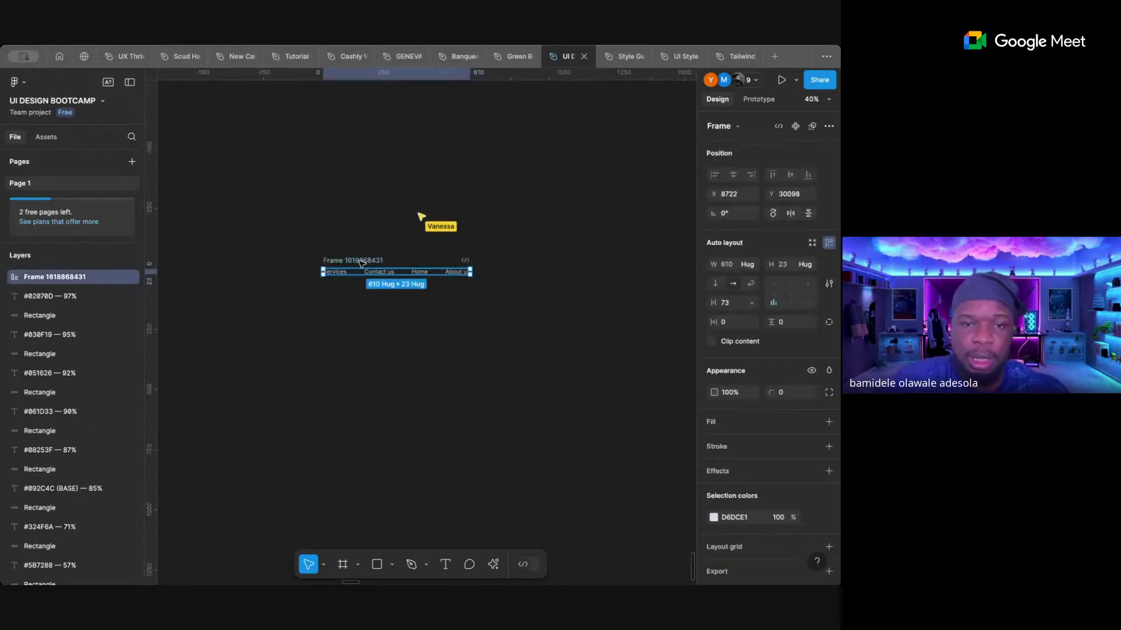
pyautogui.click(731, 308)
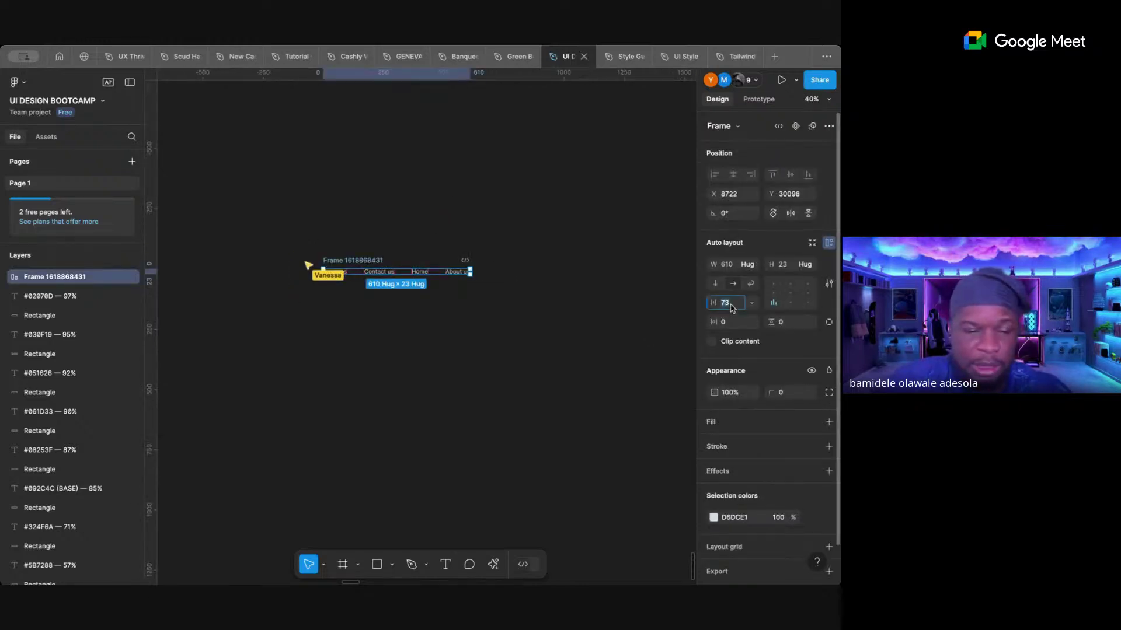
pyautogui.write('40')
pyautogui.press('Return')
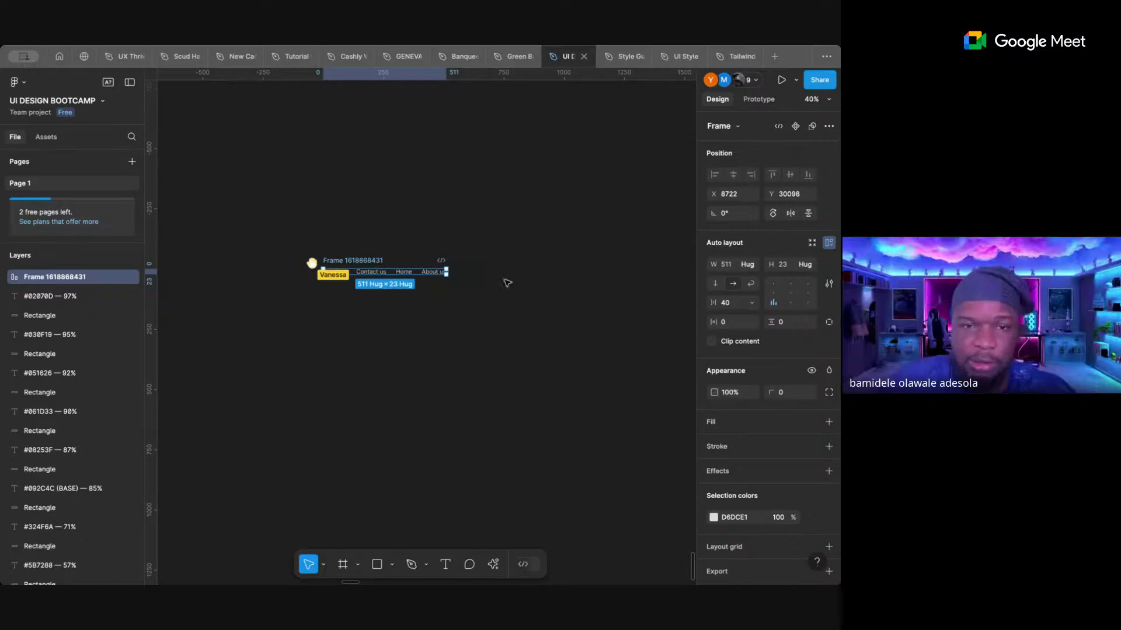
pyautogui.keyDown('ctrl'); pyautogui.scroll(6, 350, 263); pyautogui.keyUp('ctrl')
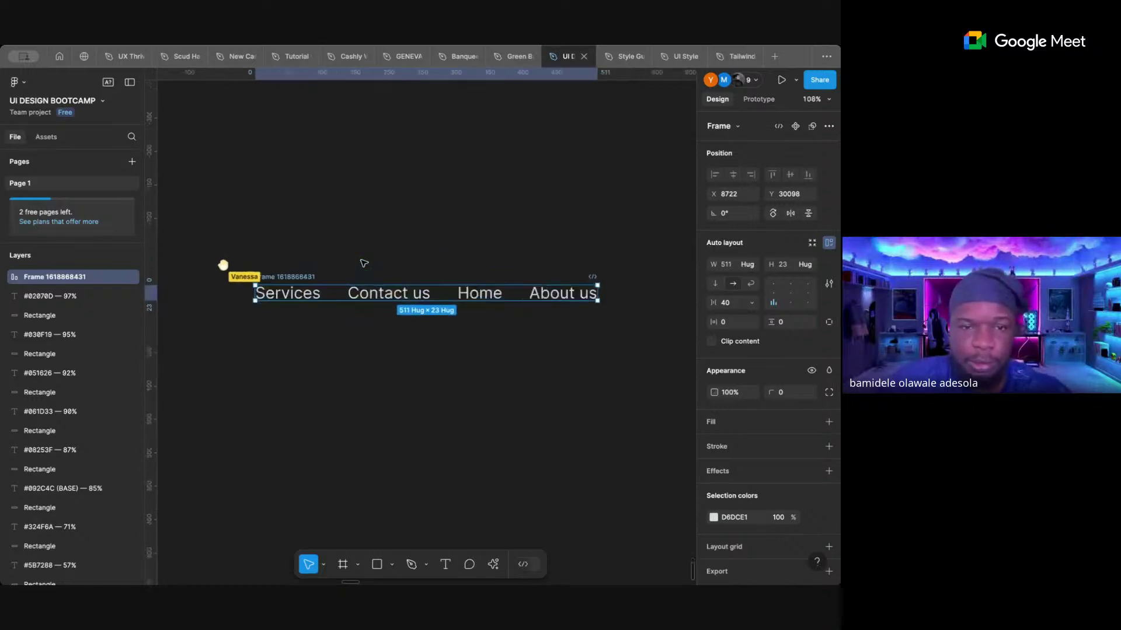
pyautogui.click(379, 204)
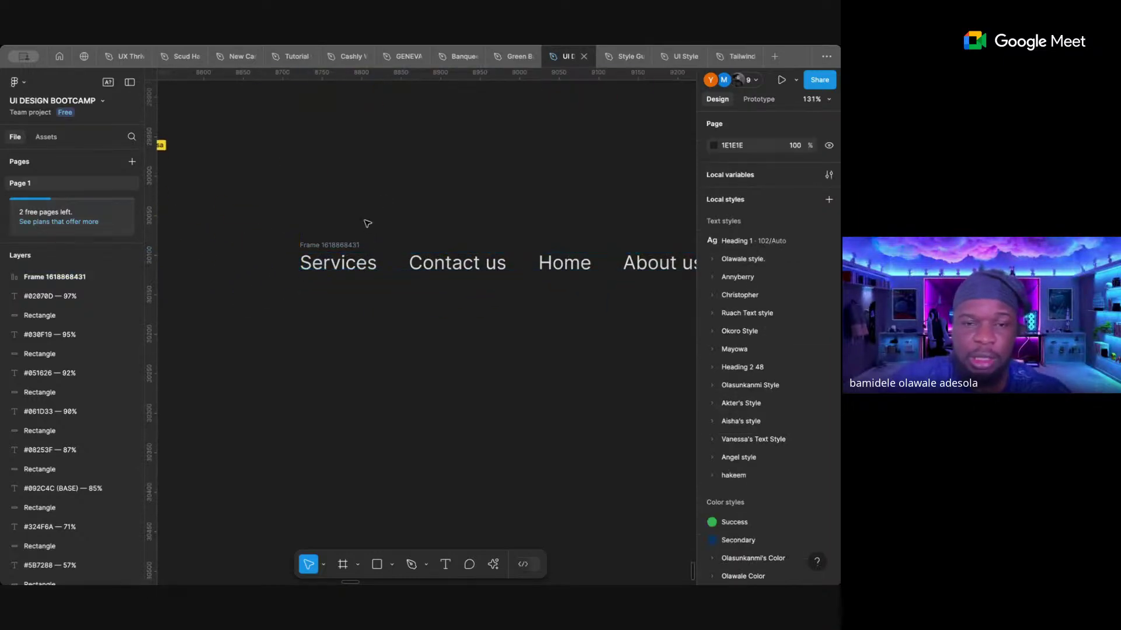
# - Select the small purple UX Thrive logo and enlarge it to 190 × 190
pyautogui.keyDown('ctrl'); pyautogui.scroll(-5, 368, 224); pyautogui.keyUp('ctrl')
pyautogui.hscroll(-2, 368, 224)
pyautogui.scroll(1, 368, 223)
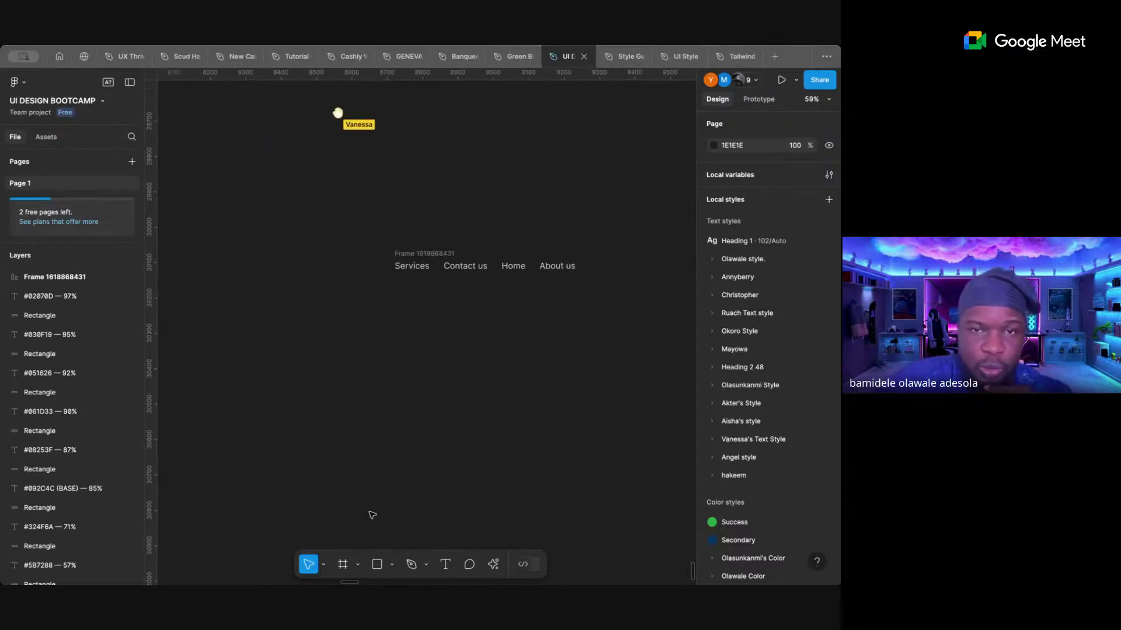
pyautogui.scroll(3, 470, 357)
pyautogui.keyDown('ctrl'); pyautogui.scroll(-6, 470, 358); pyautogui.keyUp('ctrl')
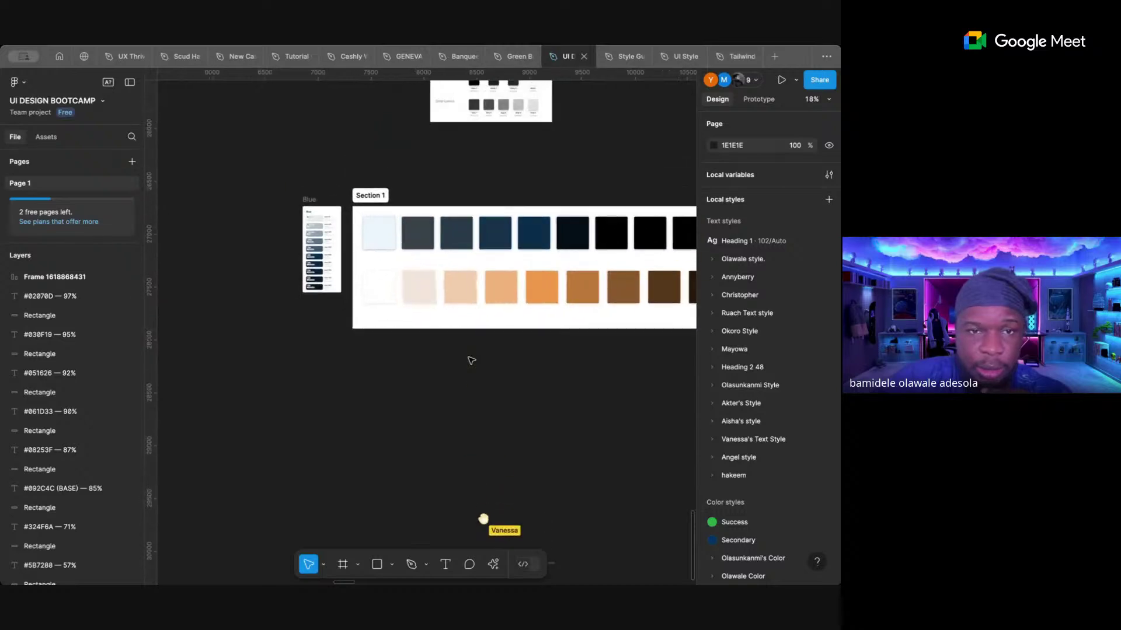
pyautogui.keyDown('ctrl'); pyautogui.scroll(-3, 470, 360); pyautogui.keyUp('ctrl')
pyautogui.scroll(6, 465, 383)
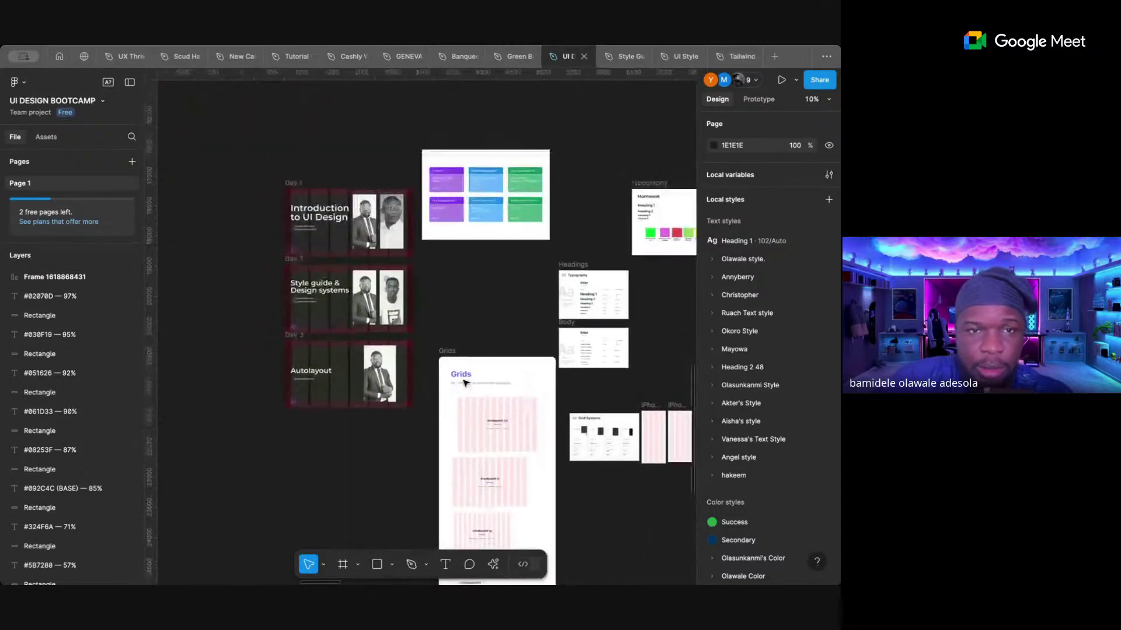
pyautogui.scroll(-2, 274, 379)
pyautogui.hscroll(2, 275, 379)
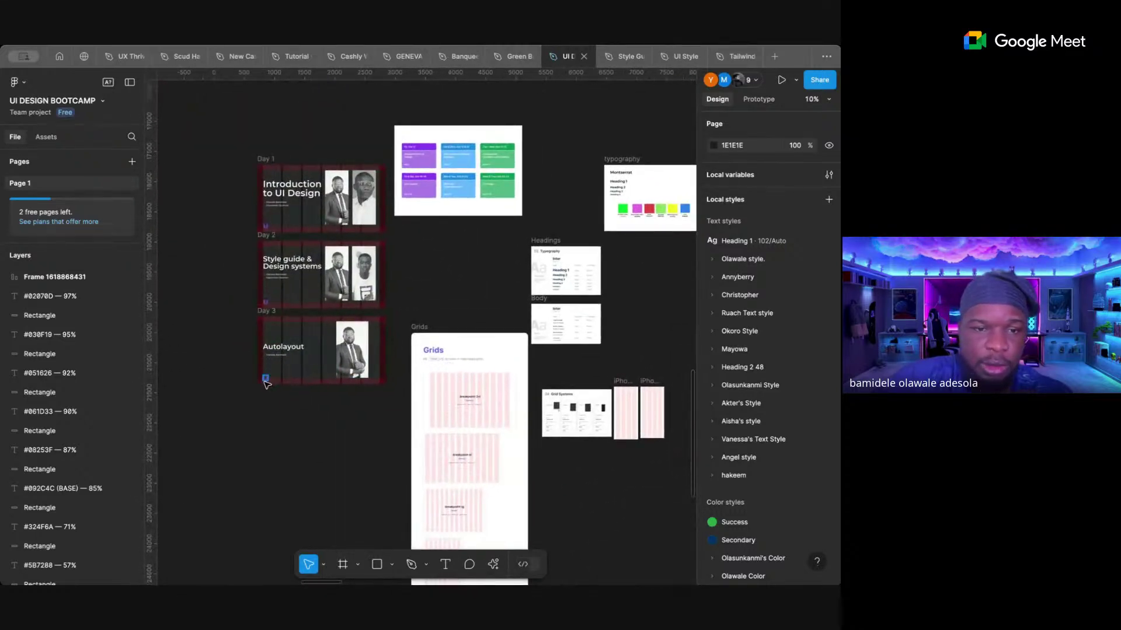
pyautogui.click(266, 379)
pyautogui.keyDown('ctrl'); pyautogui.scroll(3, 333, 488); pyautogui.keyUp('ctrl')
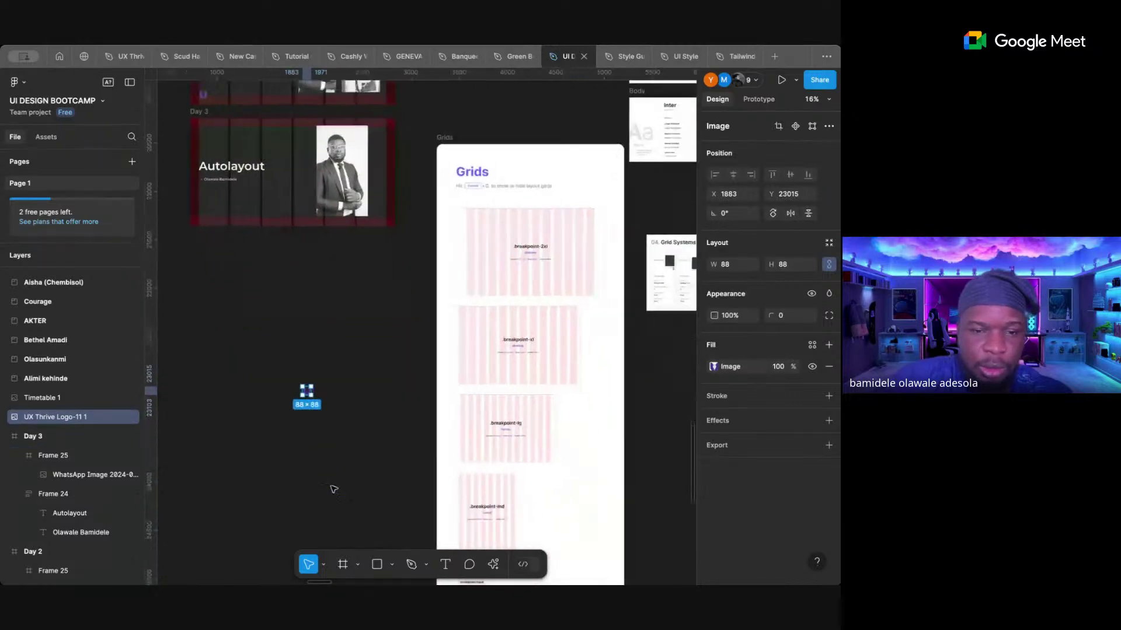
pyautogui.scroll(-3, 334, 489)
pyautogui.hscroll(1, 315, 379)
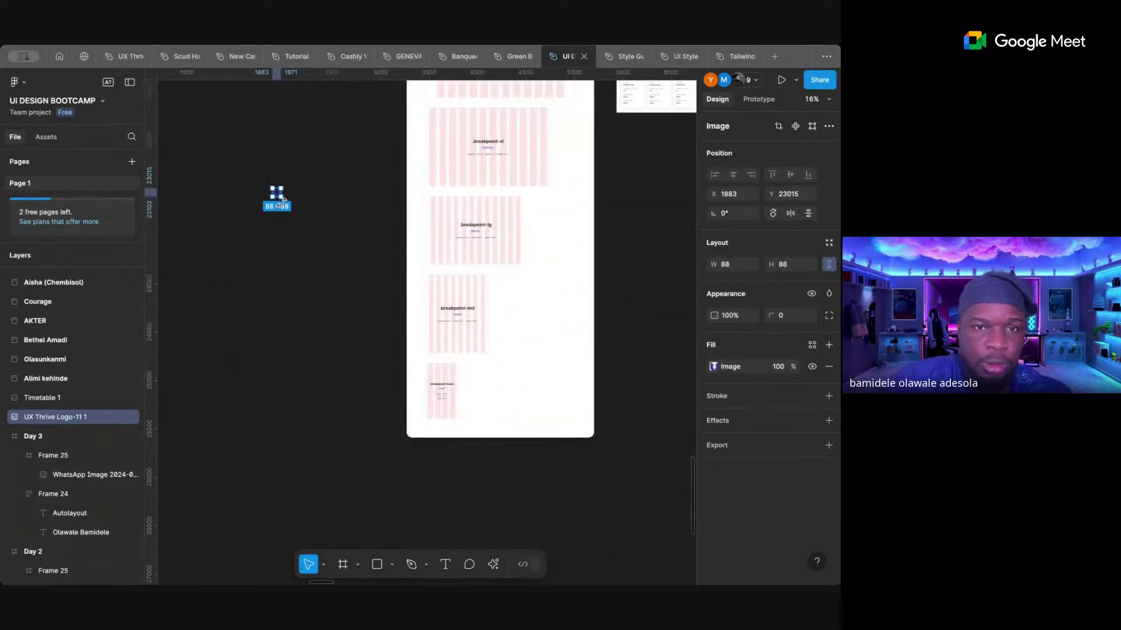
pyautogui.moveTo(280, 196); pyautogui.dragTo(675, 493)
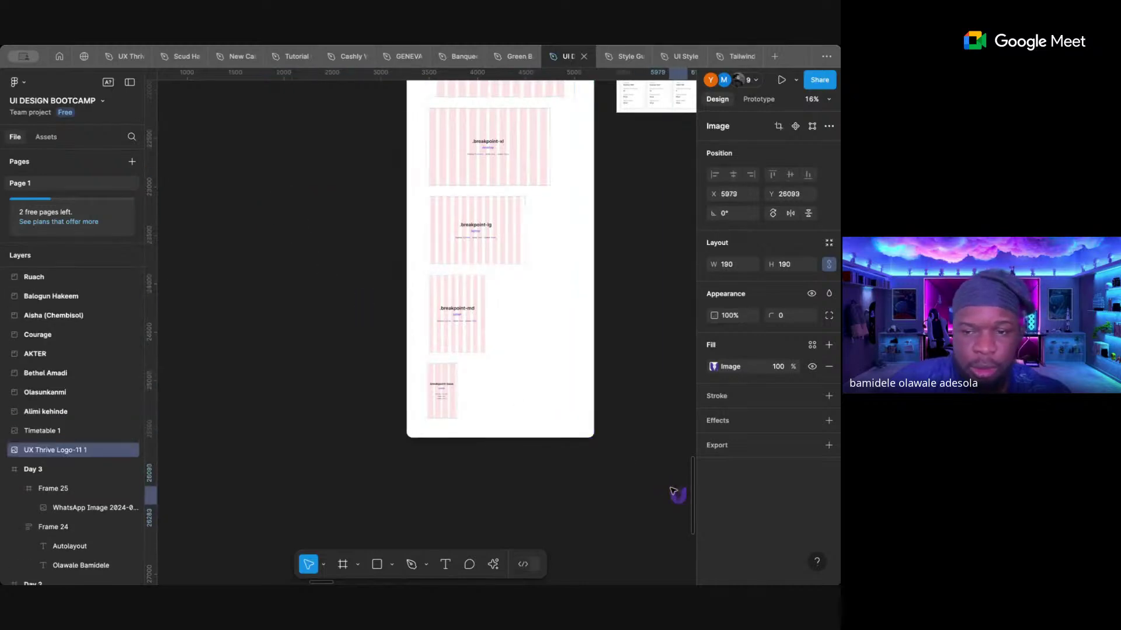
# - Move the logo so it sits just left of the navigation link row
pyautogui.scroll(-5, 632, 455)
pyautogui.hscroll(4, 632, 456)
pyautogui.scroll(-2, 632, 456)
pyautogui.hscroll(2, 632, 456)
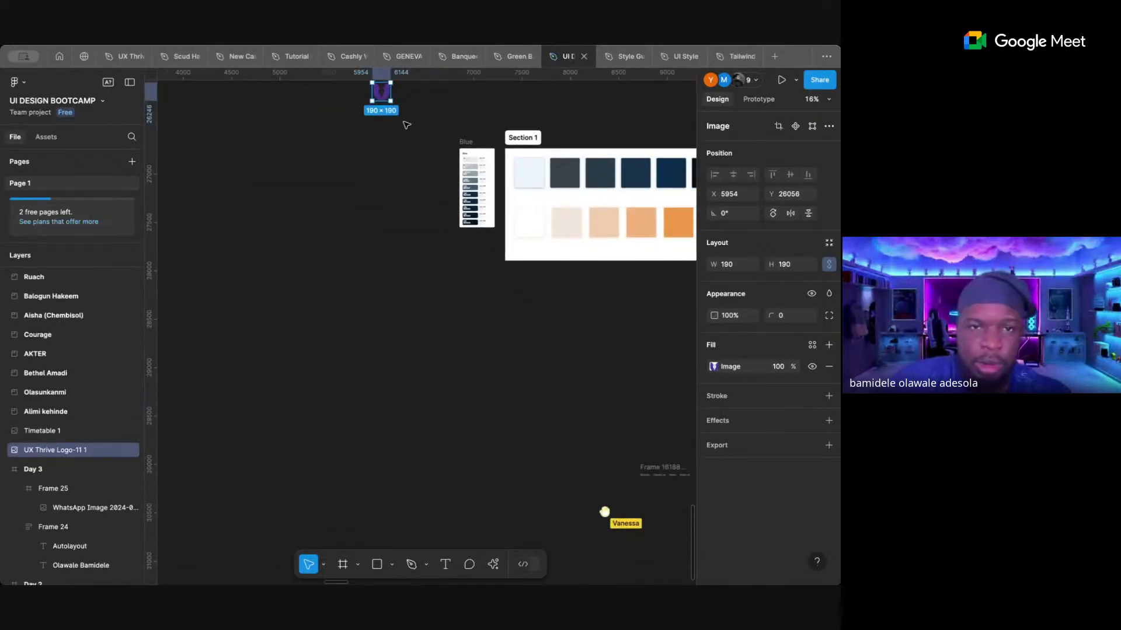
pyautogui.moveTo(386, 94); pyautogui.dragTo(591, 450)
pyautogui.scroll(-3, 590, 449)
pyautogui.hscroll(2, 590, 450)
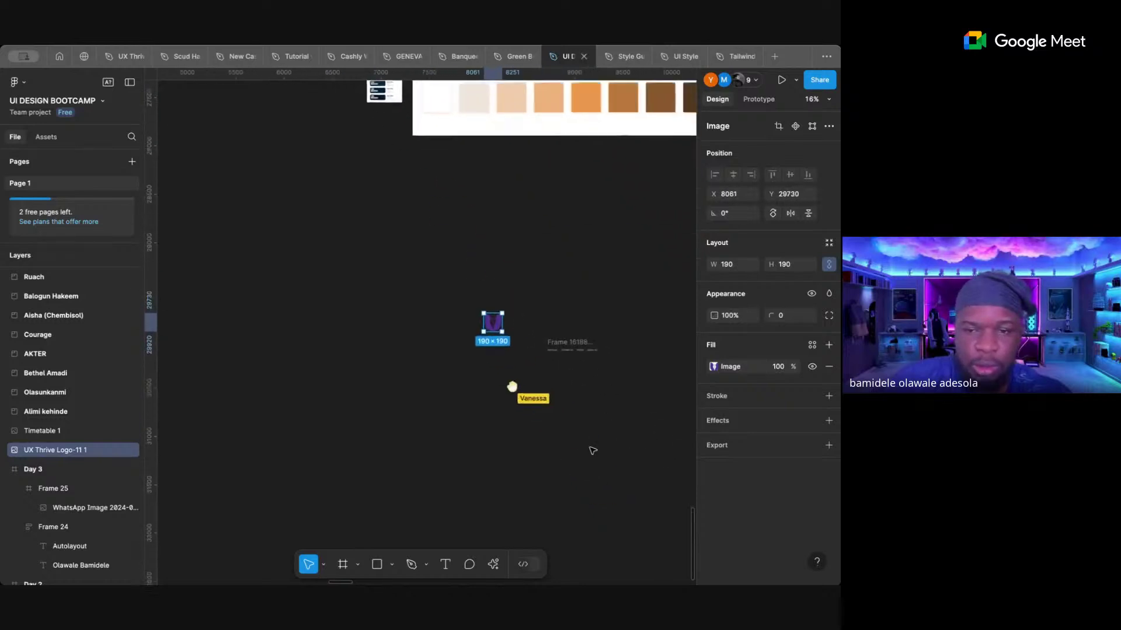
pyautogui.scroll(5, 503, 314)
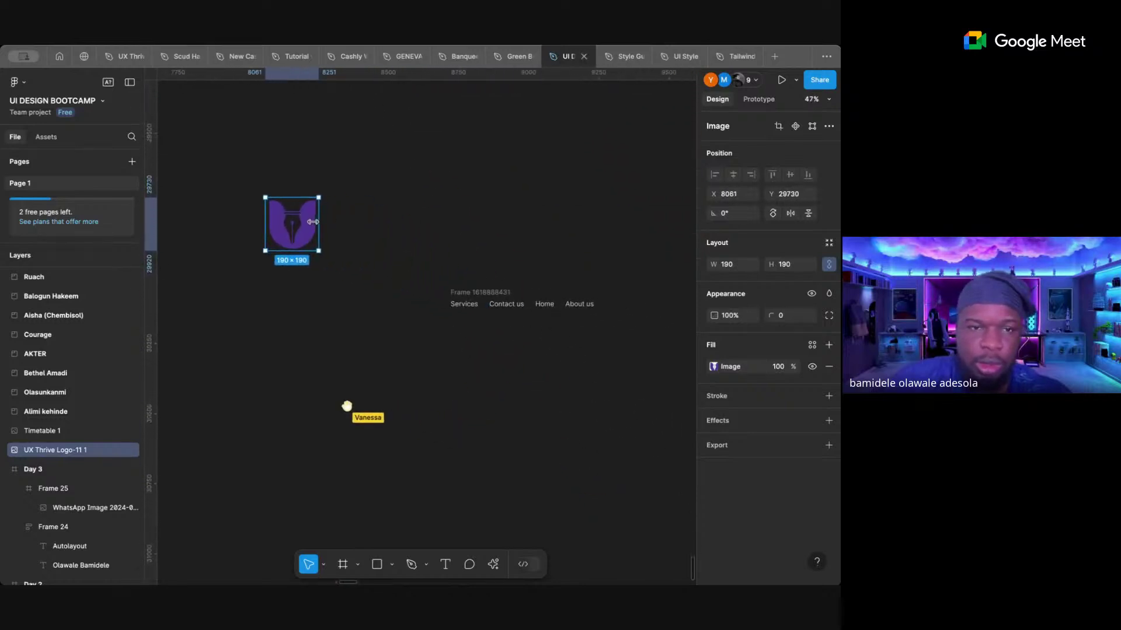
pyautogui.moveTo(309, 221); pyautogui.dragTo(402, 309)
# - Select the logo plus the link row and wrap both into a 704 × 67 auto-layout frame
pyautogui.click(430, 344)
pyautogui.click(535, 225)
pyautogui.scroll(-5, 521, 270)
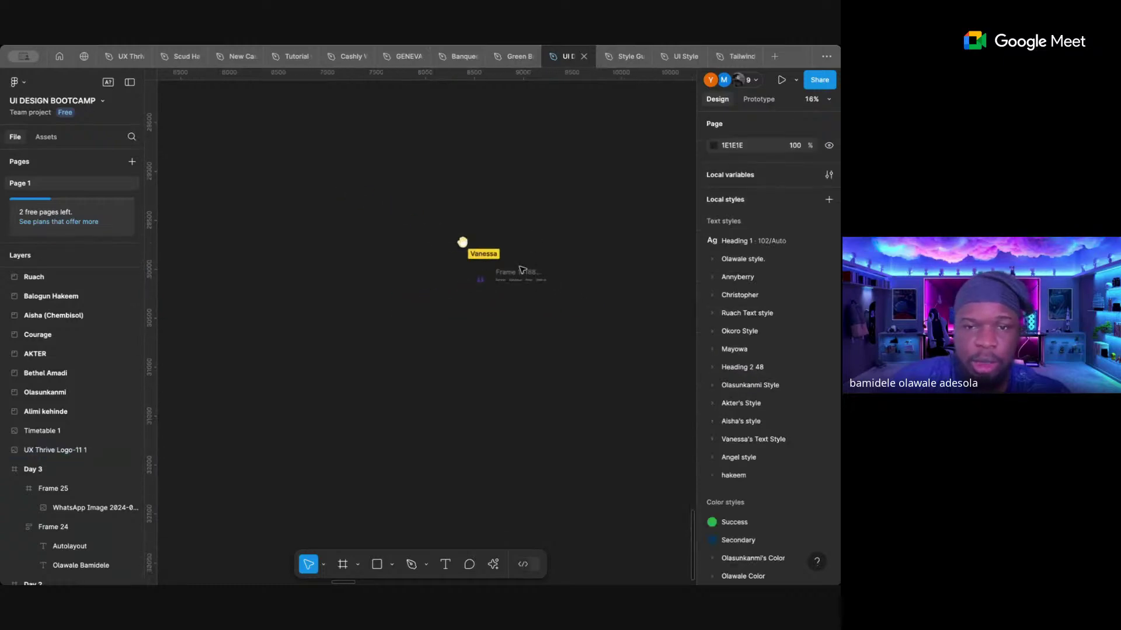
pyautogui.scroll(3, 521, 268)
pyautogui.scroll(-3, 461, 302)
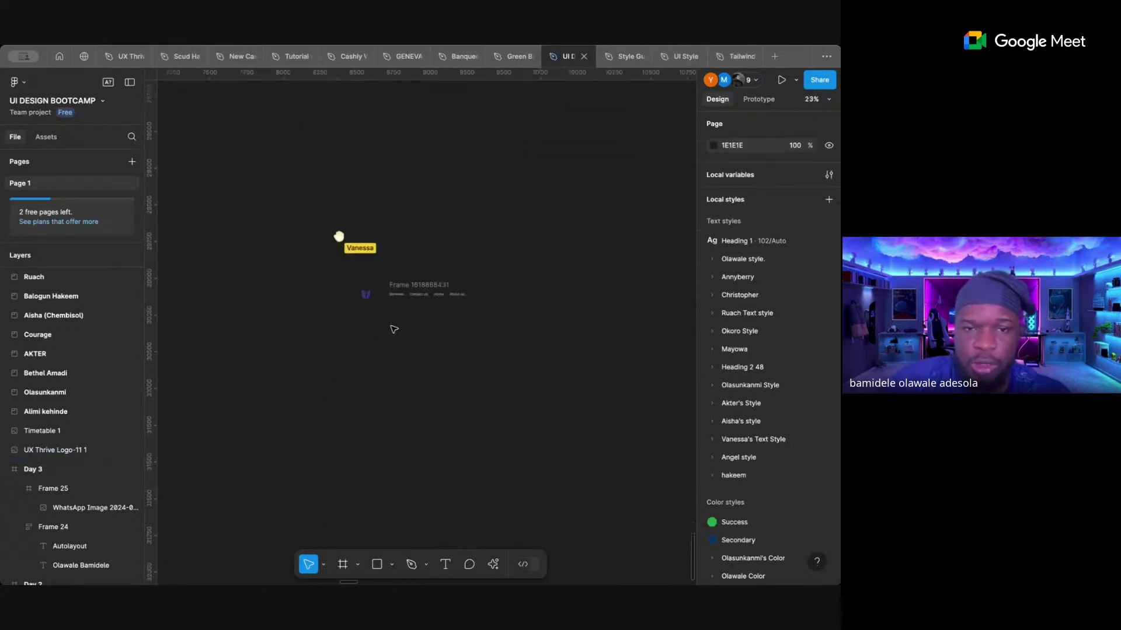
pyautogui.scroll(5, 394, 329)
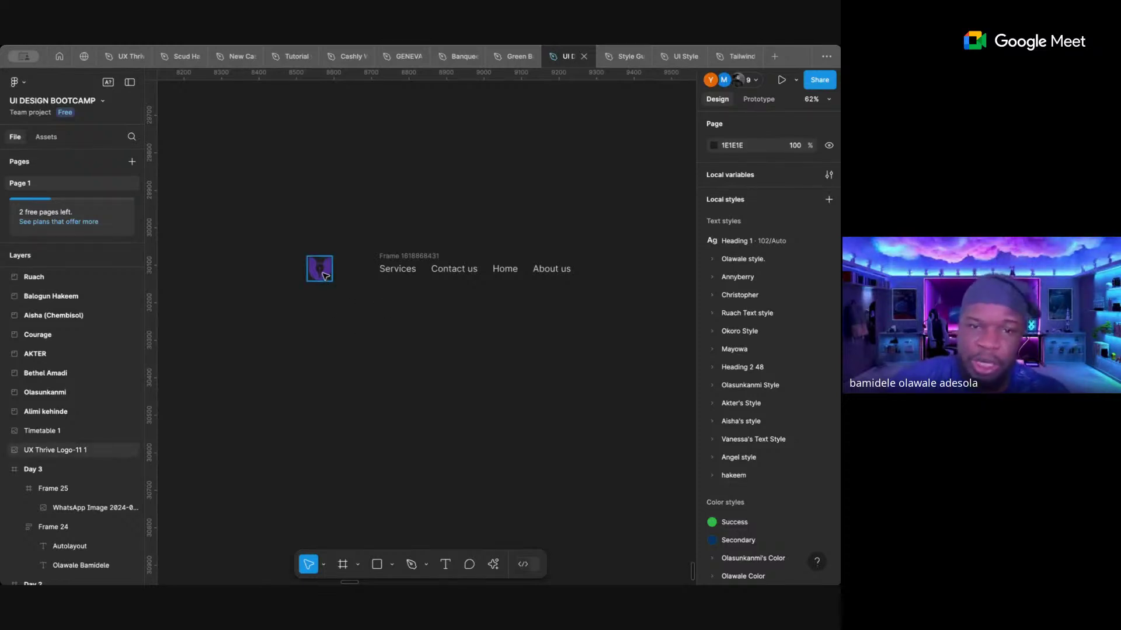
pyautogui.click(325, 276)
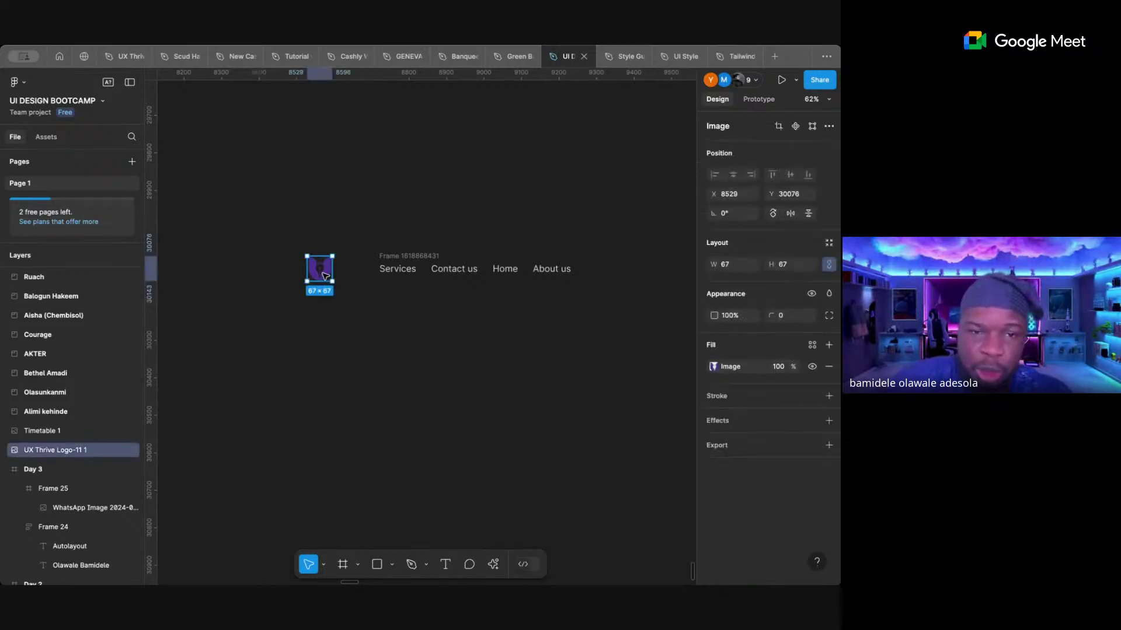
pyautogui.keyDown('shift'); pyautogui.click(405, 256); pyautogui.keyUp('shift')
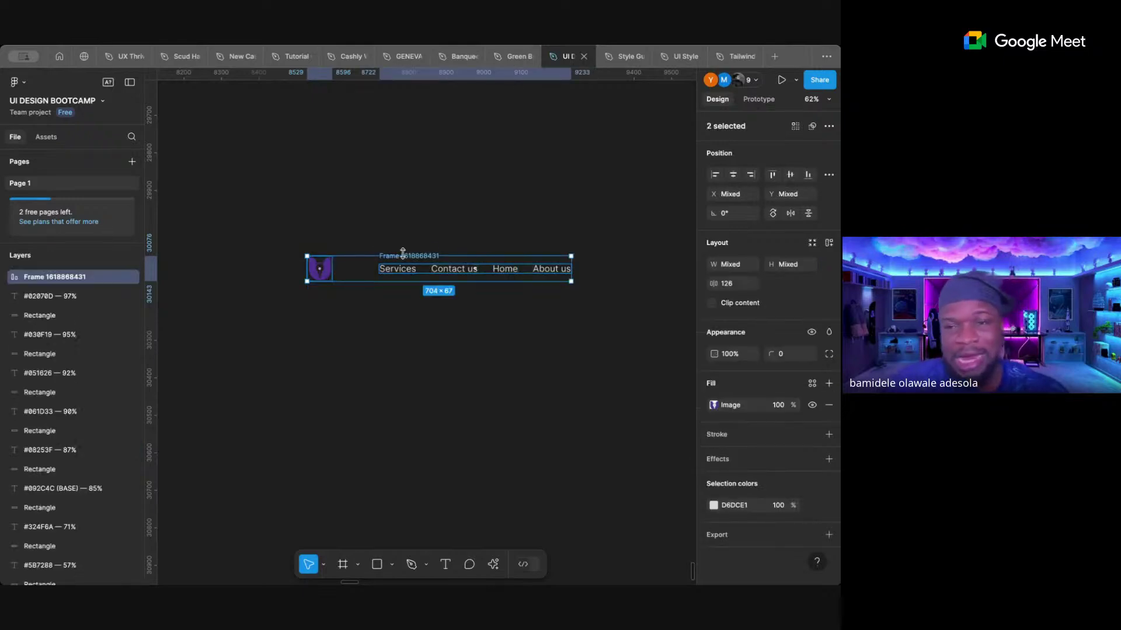
pyautogui.hotkey('shift', 'a')
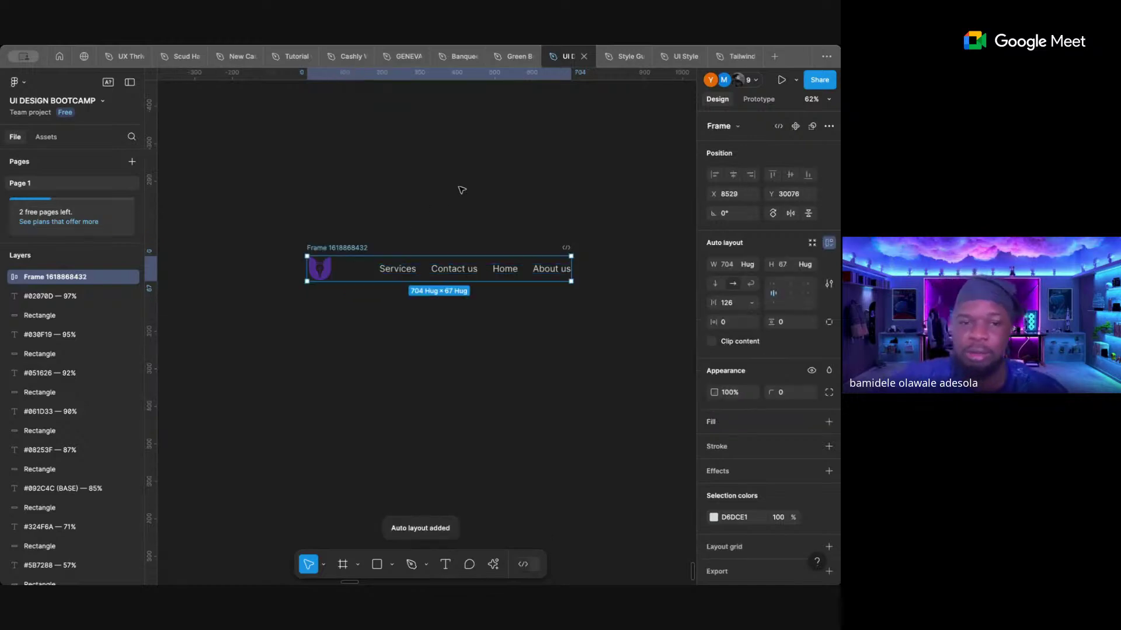
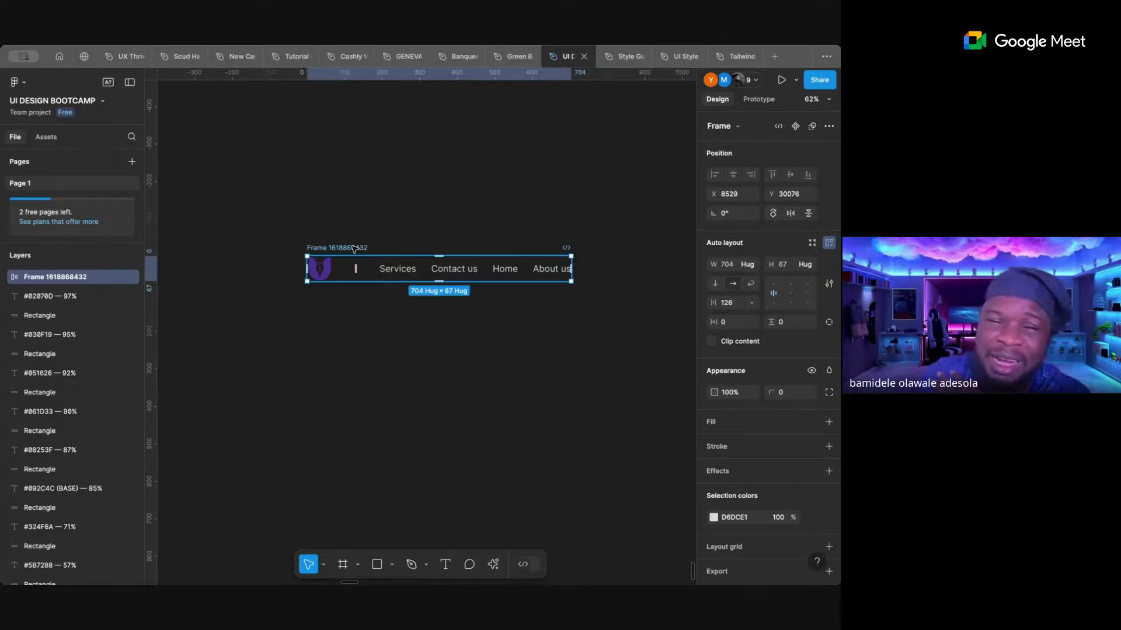
# - Inspect the logo and nav-links frame, then undo the logo wrapping
pyautogui.click(329, 275)
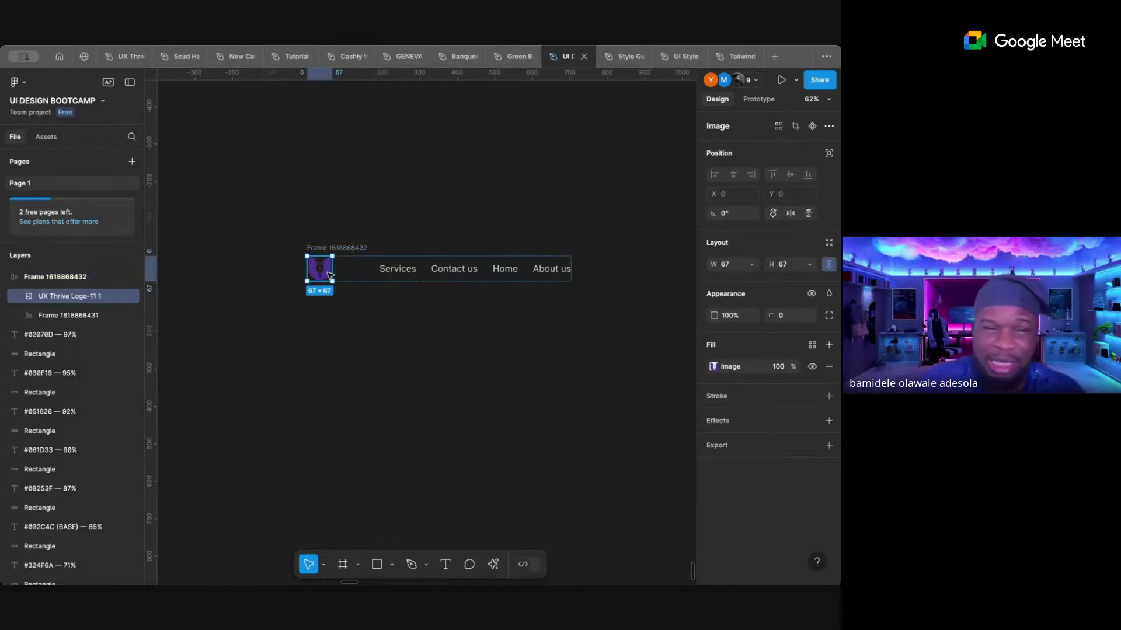
pyautogui.click(414, 269)
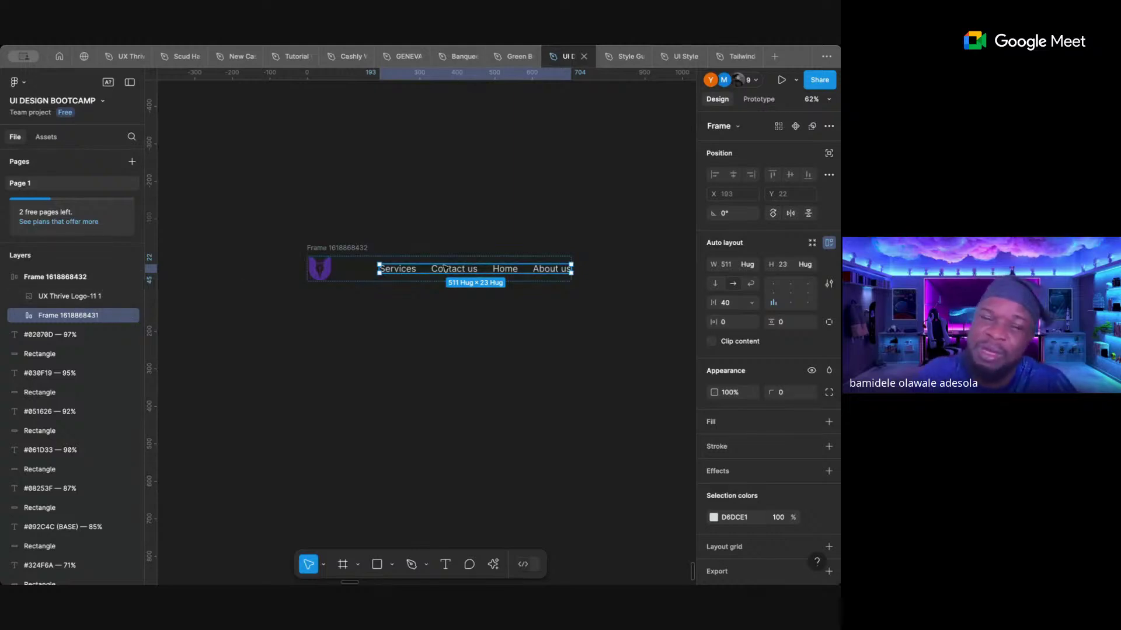
pyautogui.click(588, 361)
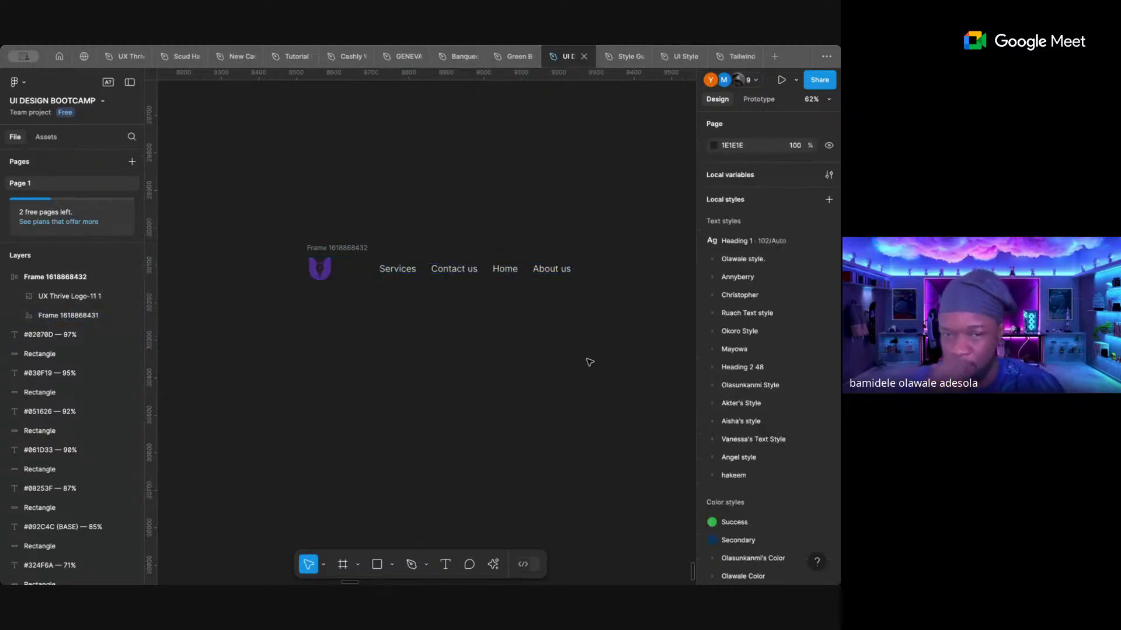
pyautogui.click(354, 248)
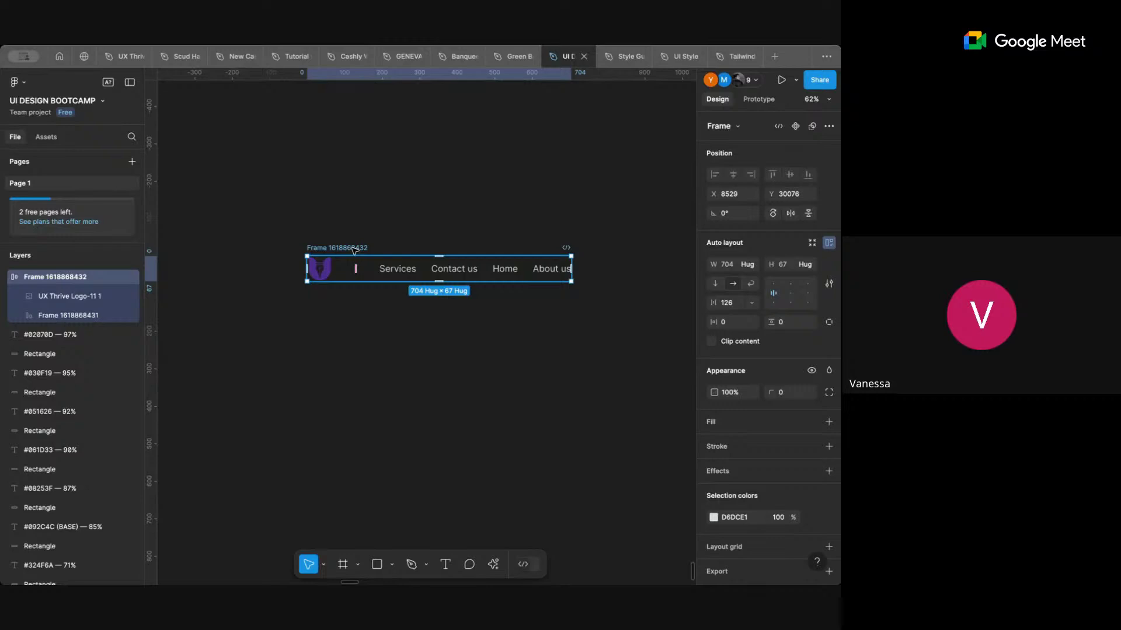
pyautogui.press('super+z')
pyautogui.press('super+z')
pyautogui.press('super+z')
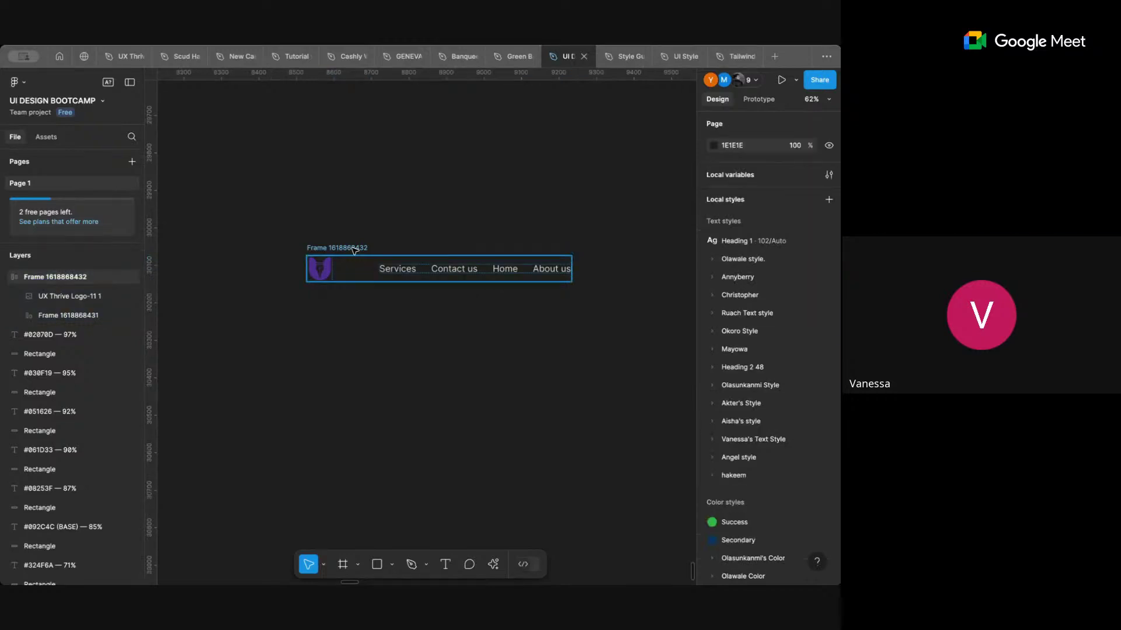
pyautogui.press('super+z')
pyautogui.press('super+z')
pyautogui.press('super+z')
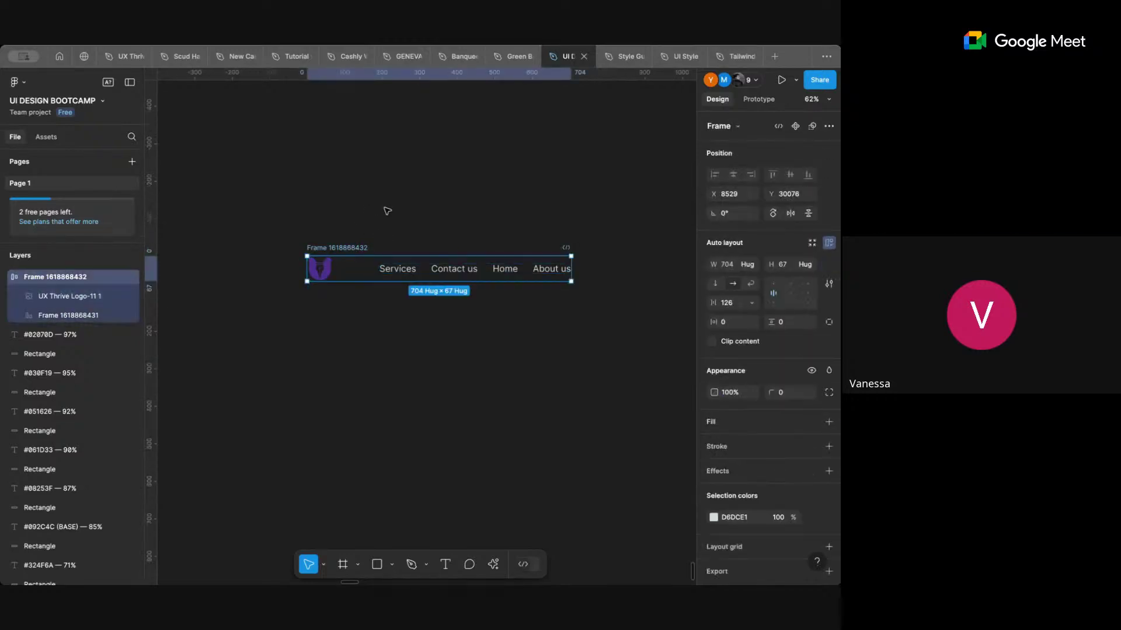
# - Shift the nav-links frame right, move the logo to the top-left, and select both
pyautogui.click(414, 203)
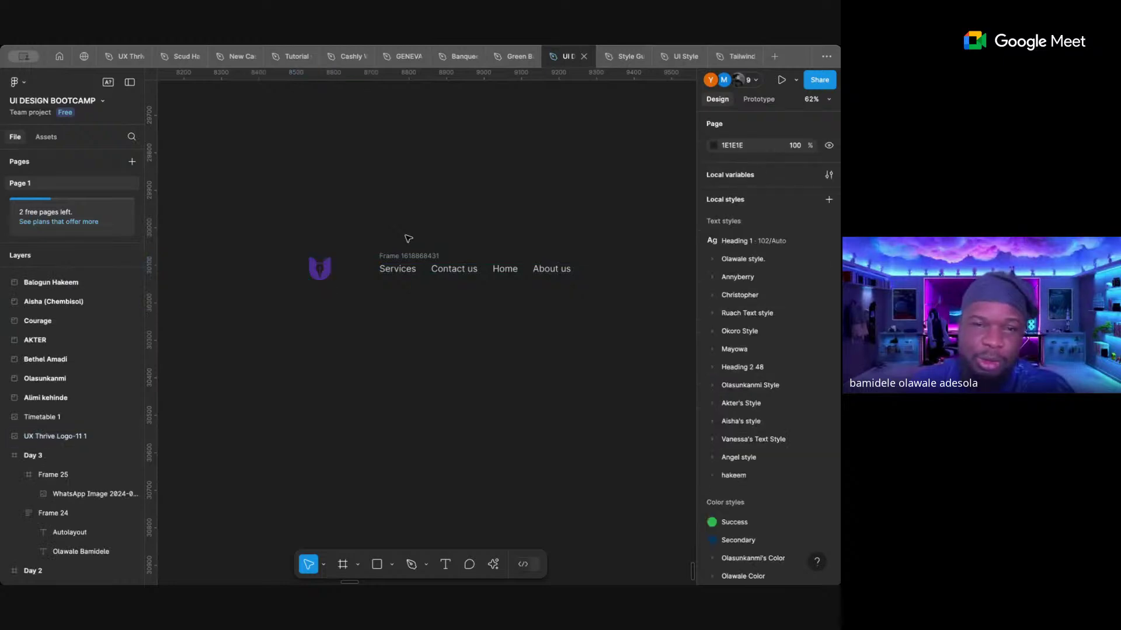
pyautogui.moveTo(409, 255); pyautogui.dragTo(454, 257)
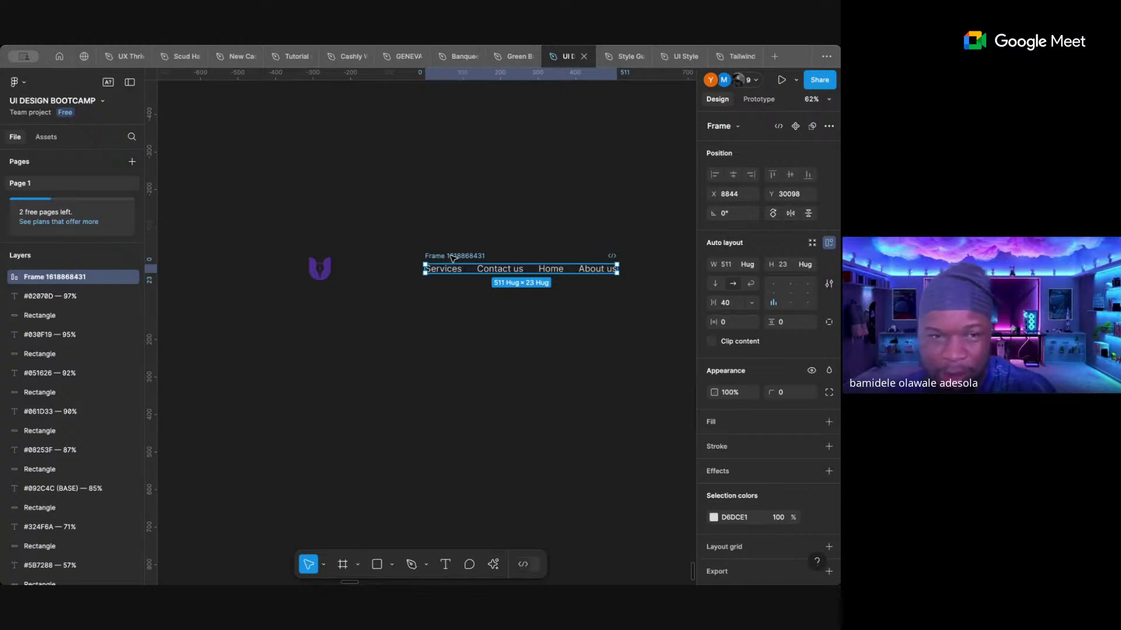
pyautogui.click(325, 271)
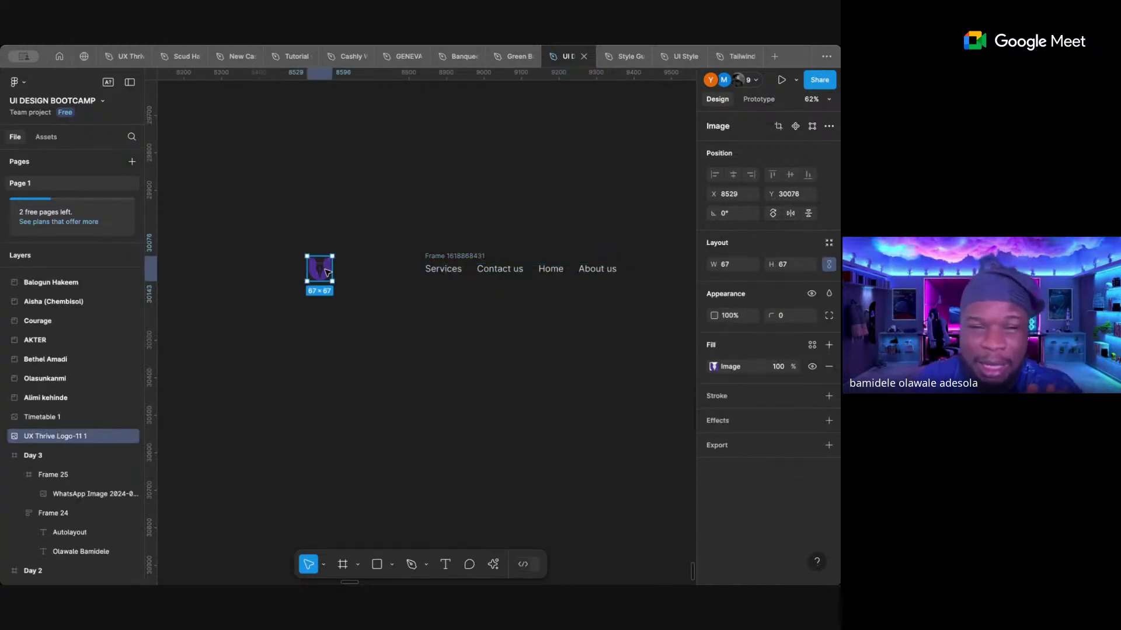
pyautogui.click(435, 257)
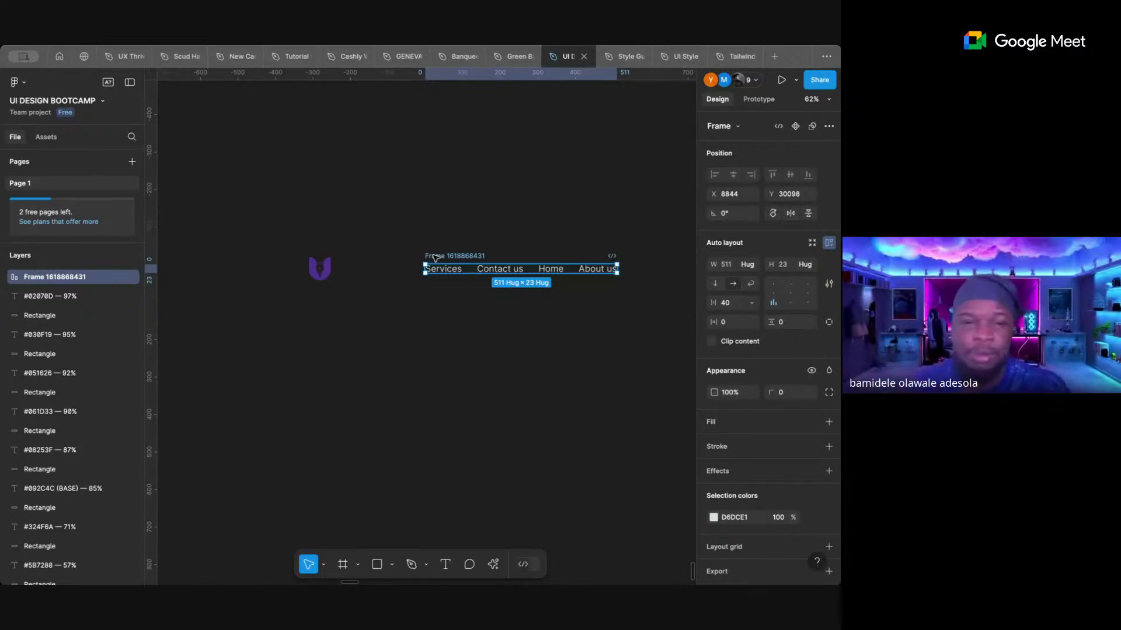
pyautogui.click(326, 271)
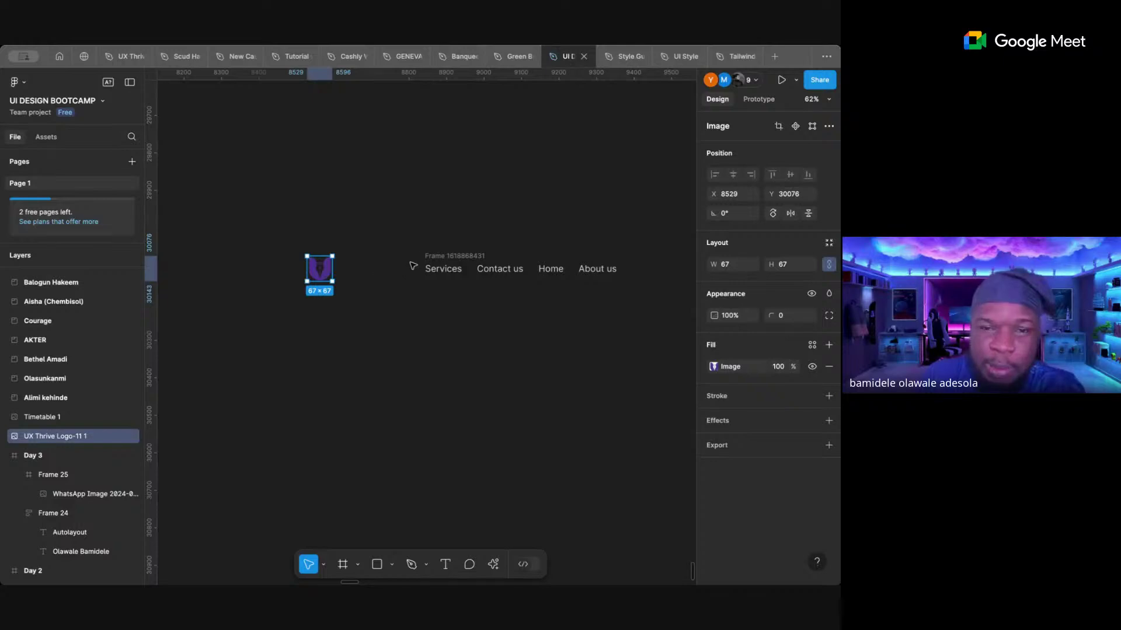
pyautogui.keyDown('shift'); pyautogui.click(436, 257); pyautogui.keyUp('shift')
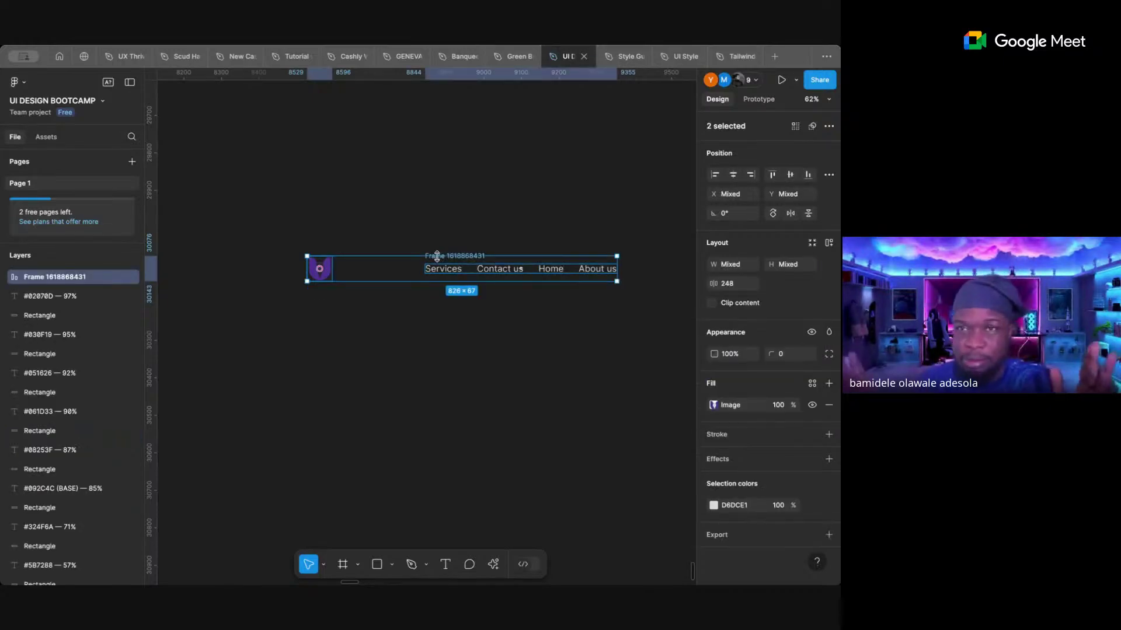
pyautogui.click(328, 326)
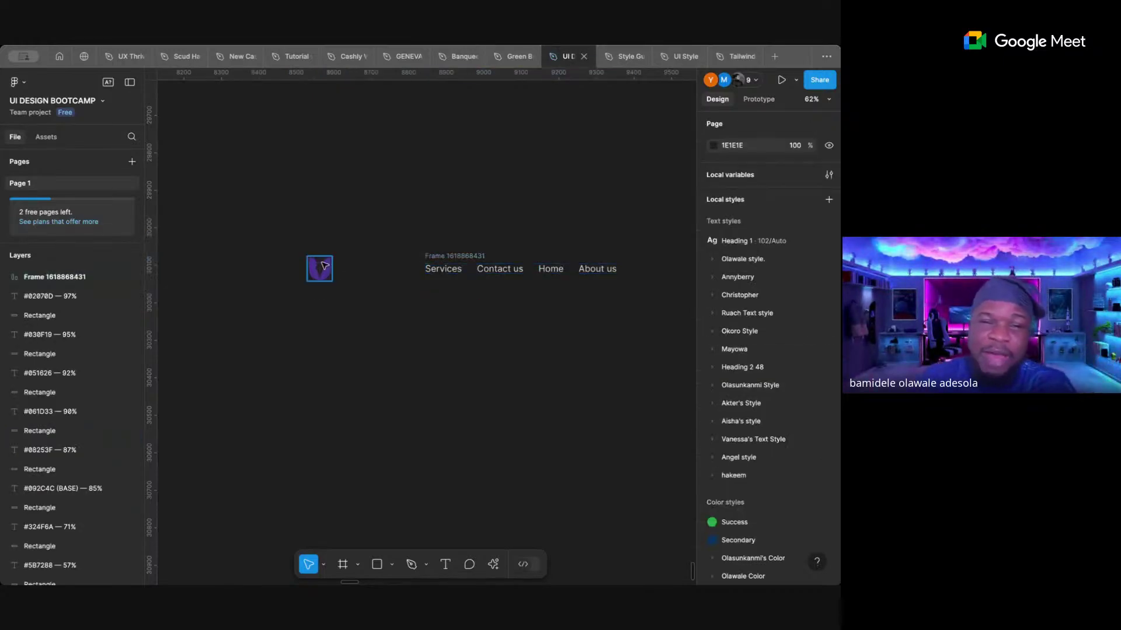
pyautogui.moveTo(318, 261); pyautogui.dragTo(213, 102)
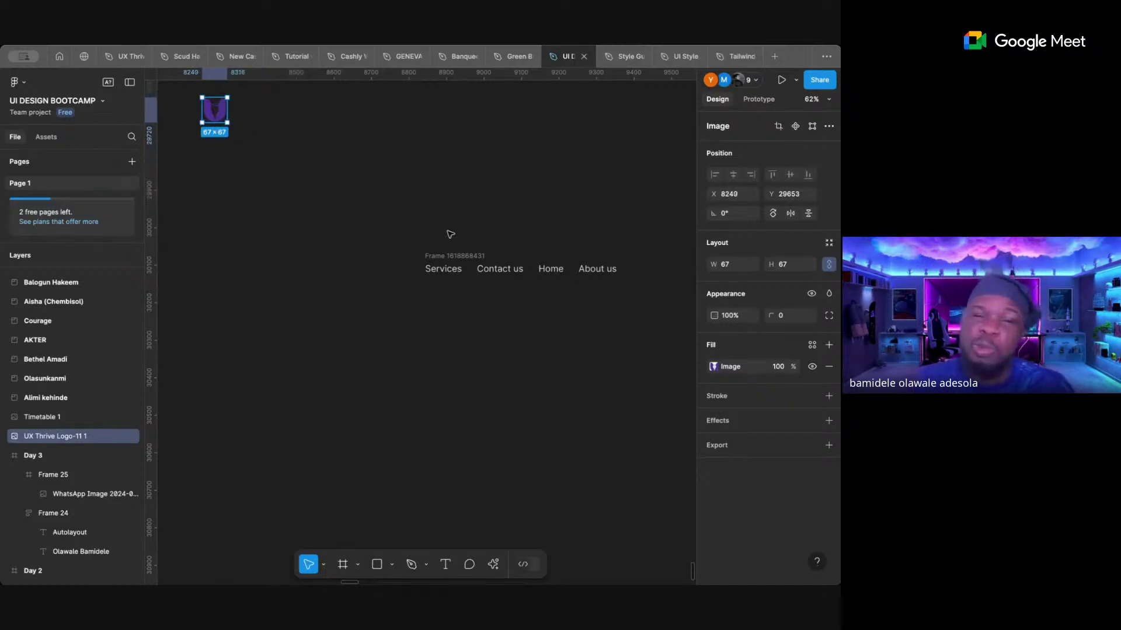
pyautogui.keyDown('shift'); pyautogui.click(458, 255); pyautogui.keyUp('shift')
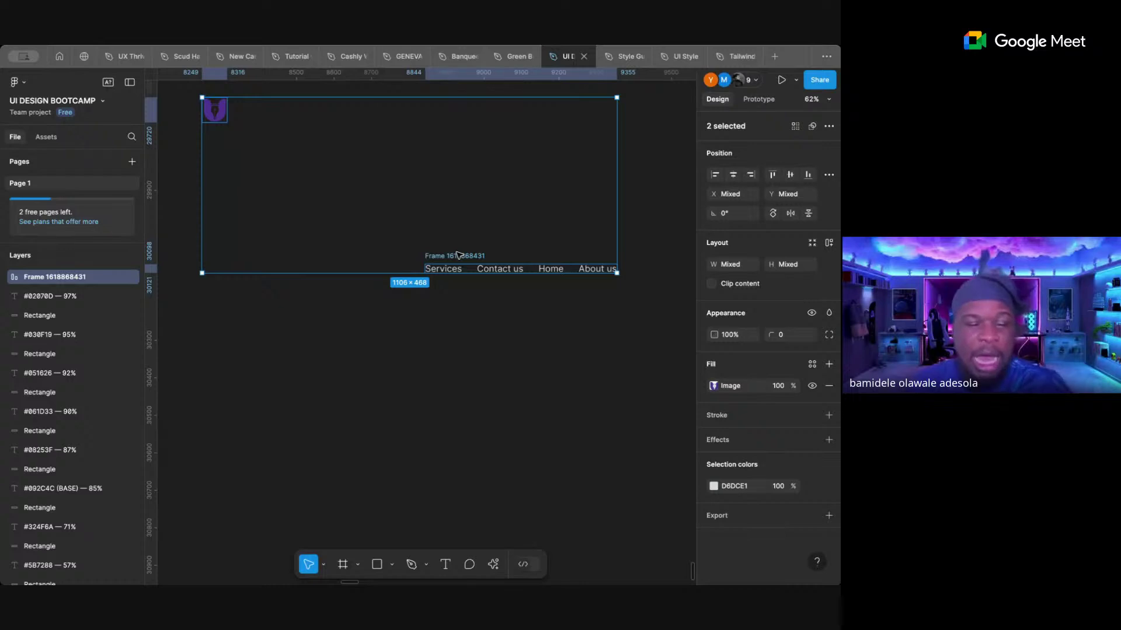
# - Wrap the logo and links in an auto-layout frame, move it down, and set a 528 gap
pyautogui.hotkey('shift', 'a')
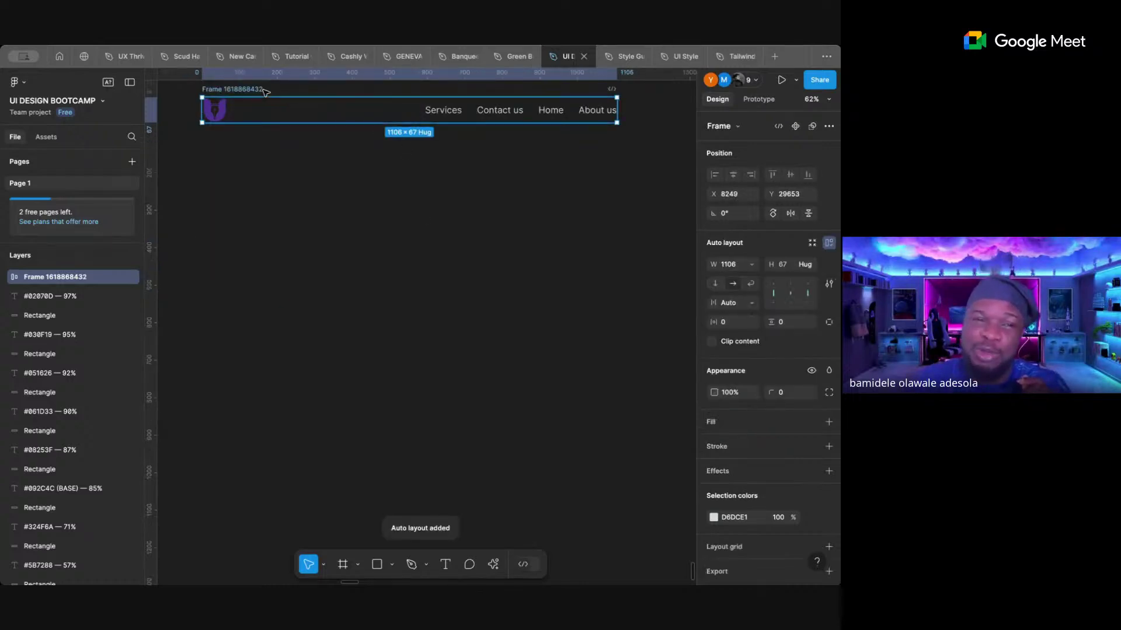
pyautogui.moveTo(265, 92); pyautogui.dragTo(287, 286)
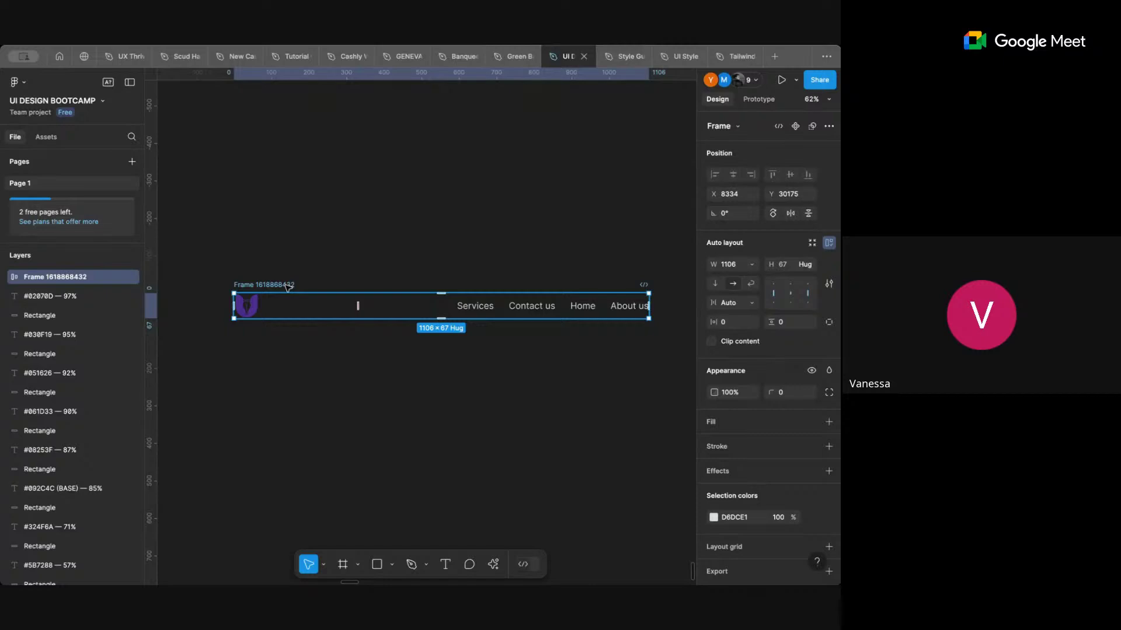
pyautogui.click(752, 302)
pyautogui.click(745, 292)
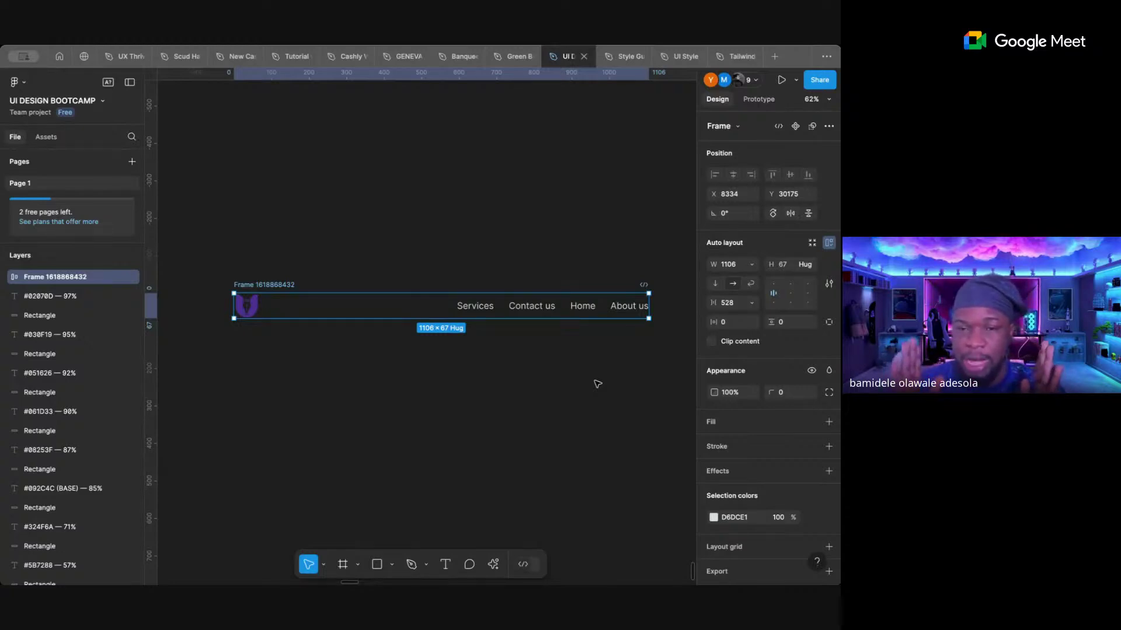
# - Change the navbar's auto-layout gap to 50
pyautogui.click(726, 305)
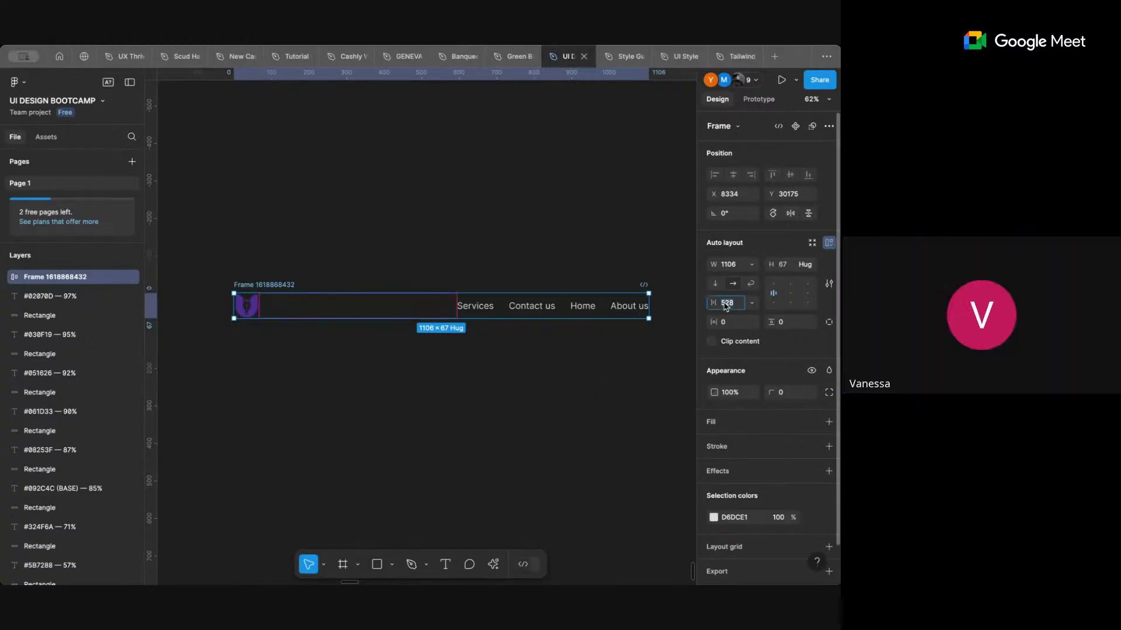
pyautogui.press('BackSpace')
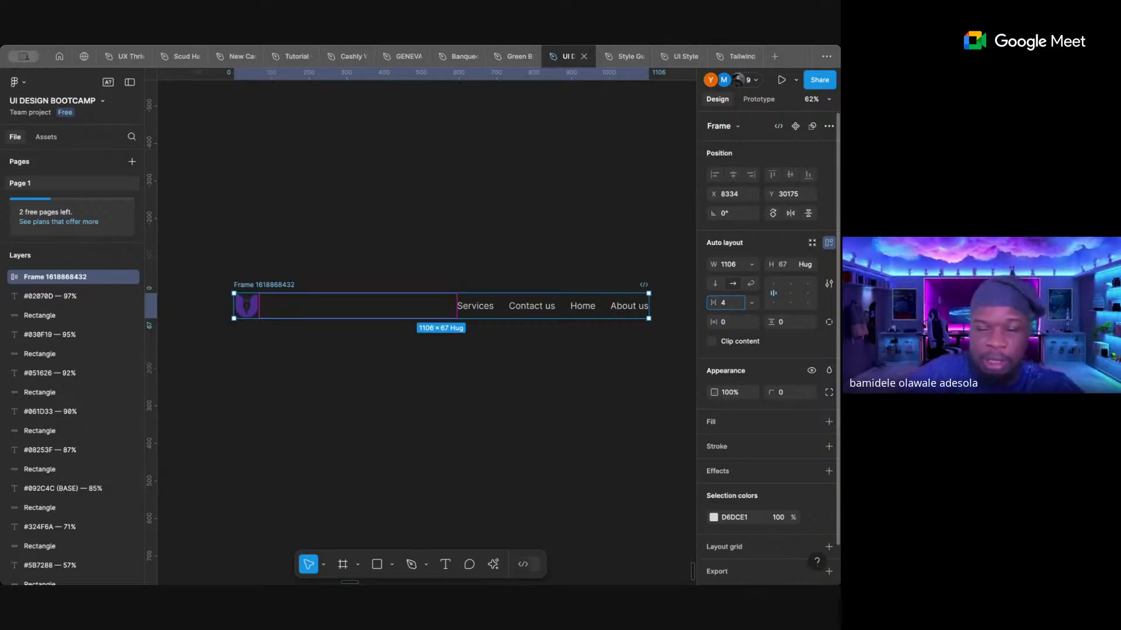
pyautogui.write('50')
pyautogui.press('Return')
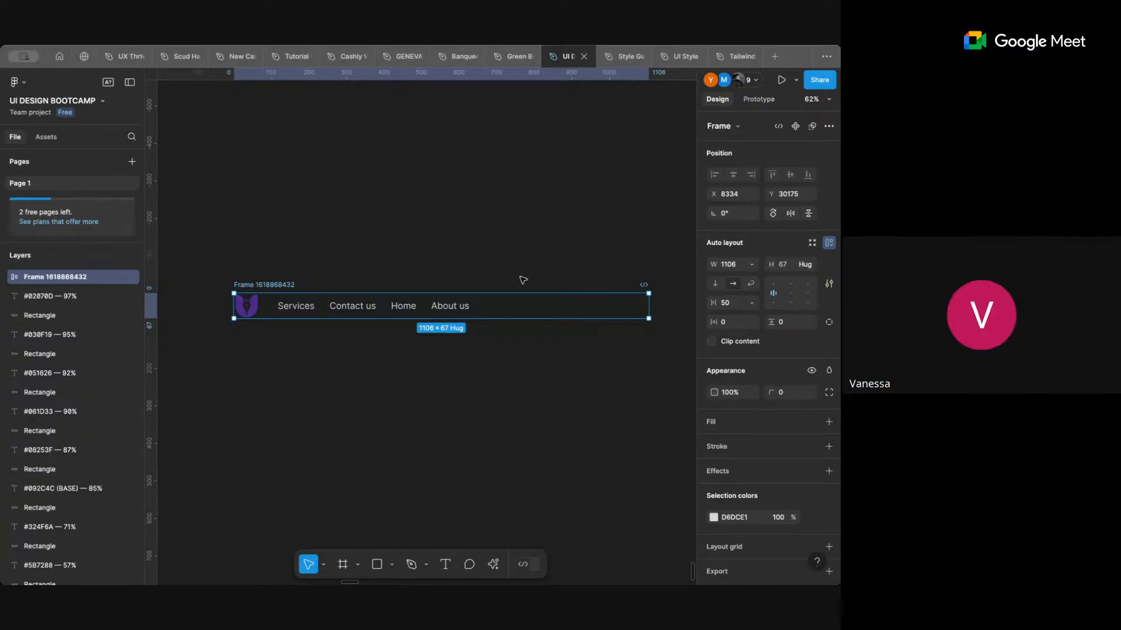
# - Set the navbar width to Hug contents (628), keeping the 50 gap
pyautogui.click(749, 268)
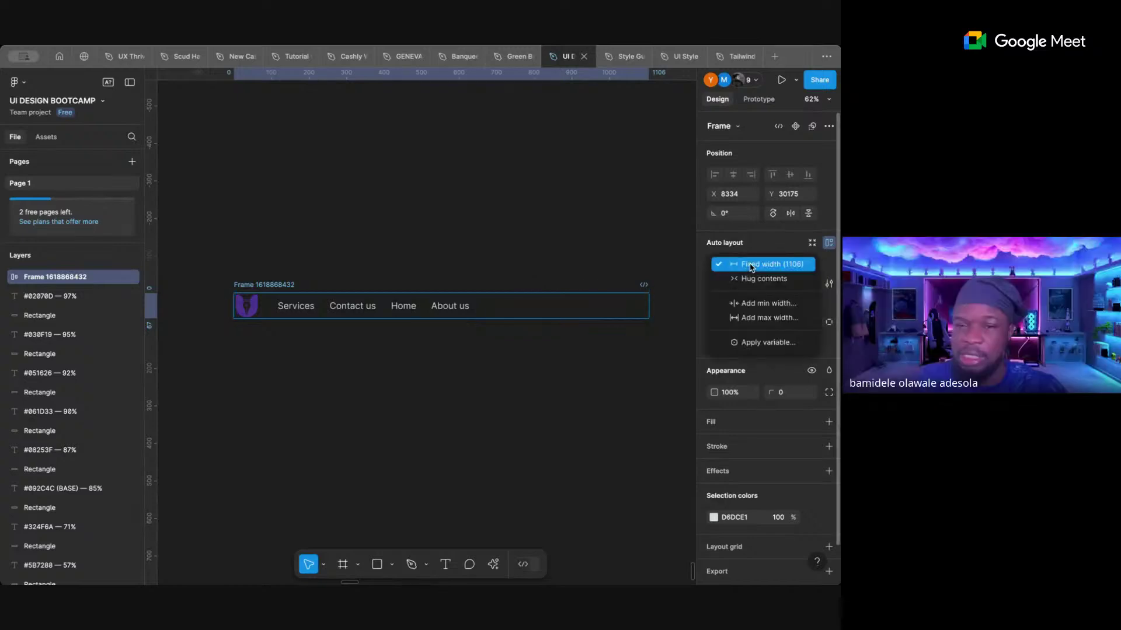
pyautogui.click(753, 278)
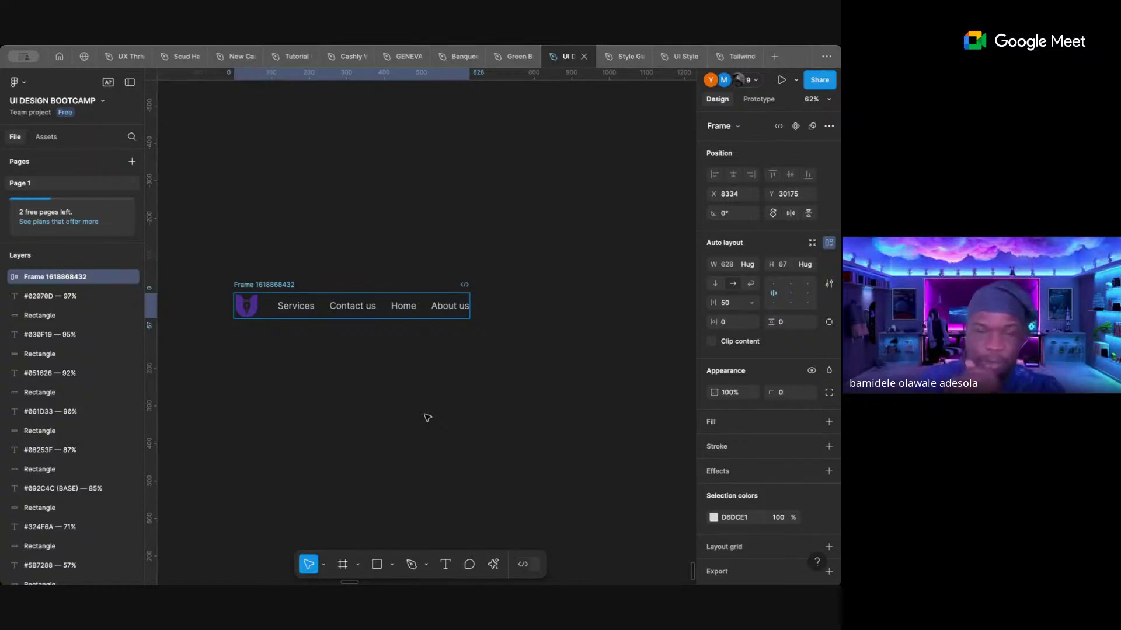
pyautogui.click(291, 285)
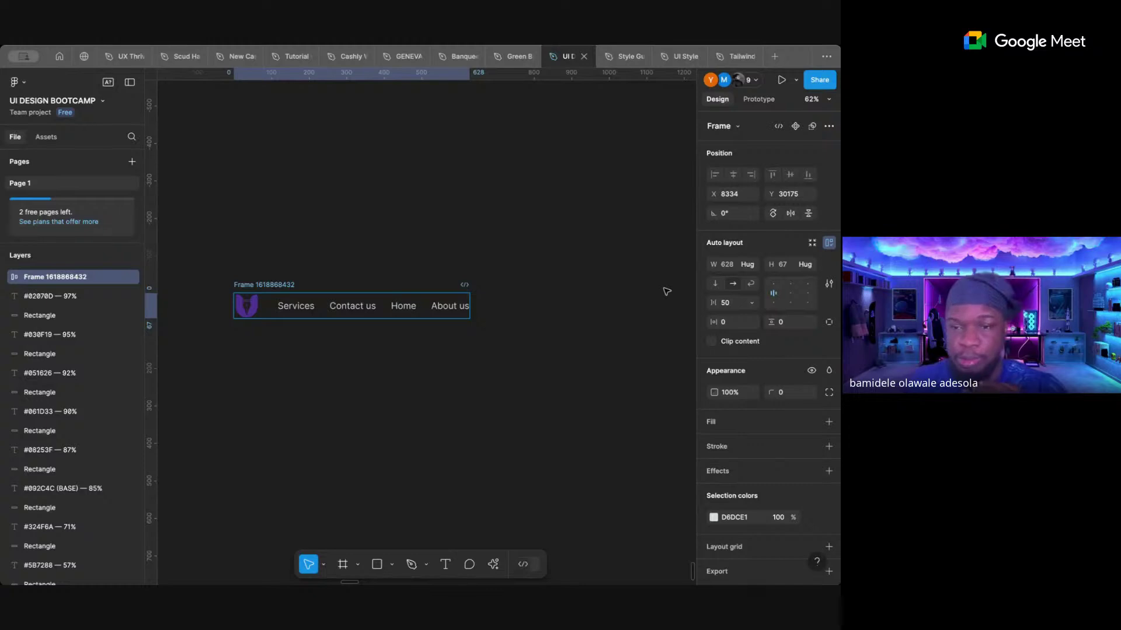
pyautogui.click(752, 303)
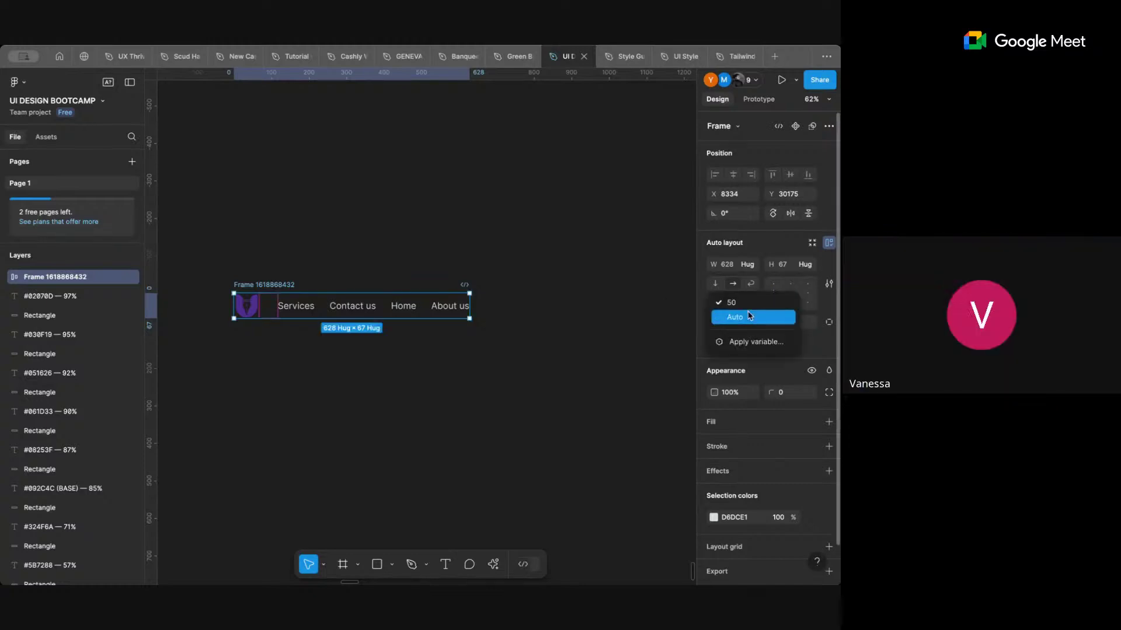
pyautogui.click(614, 288)
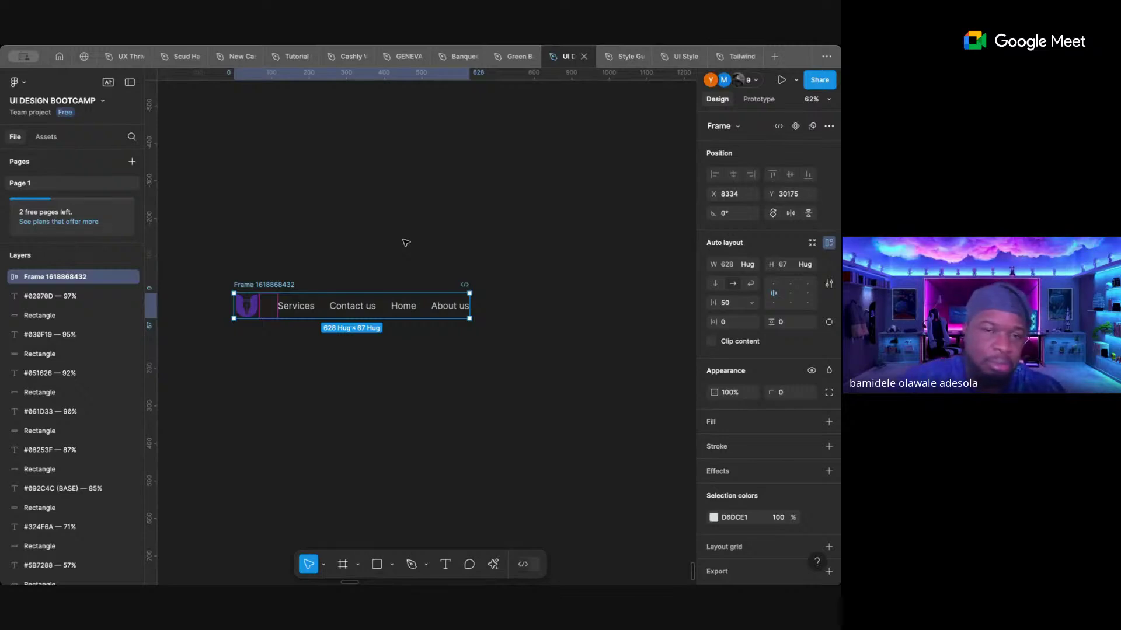
# - Drag the 628 × 67 navbar frame up and right to a new canvas spot
pyautogui.click(342, 256)
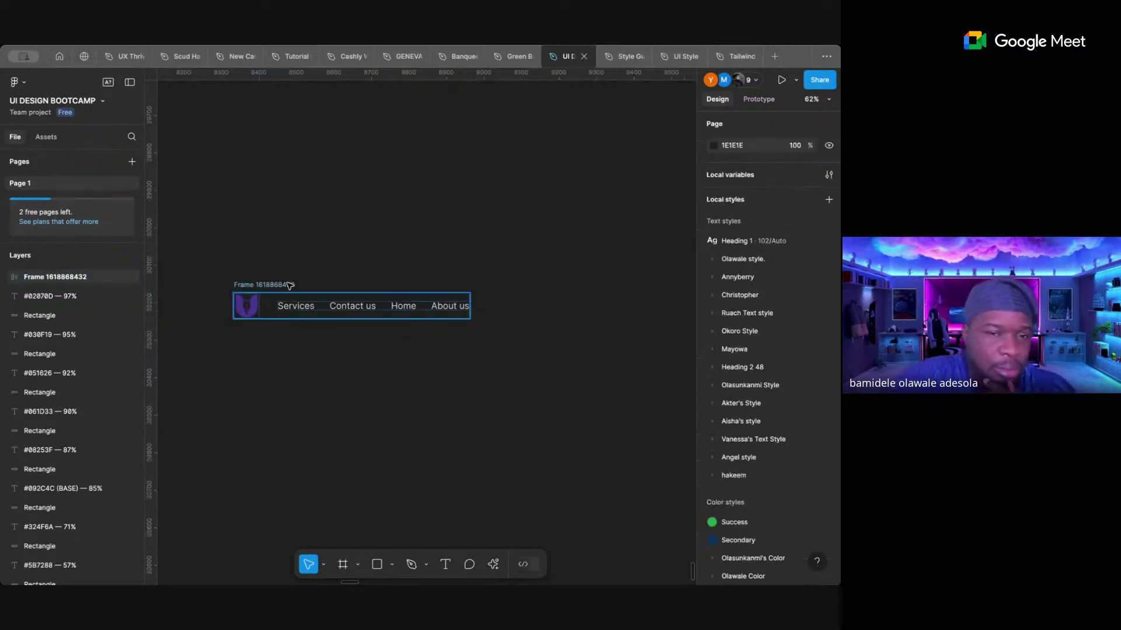
pyautogui.click(311, 285)
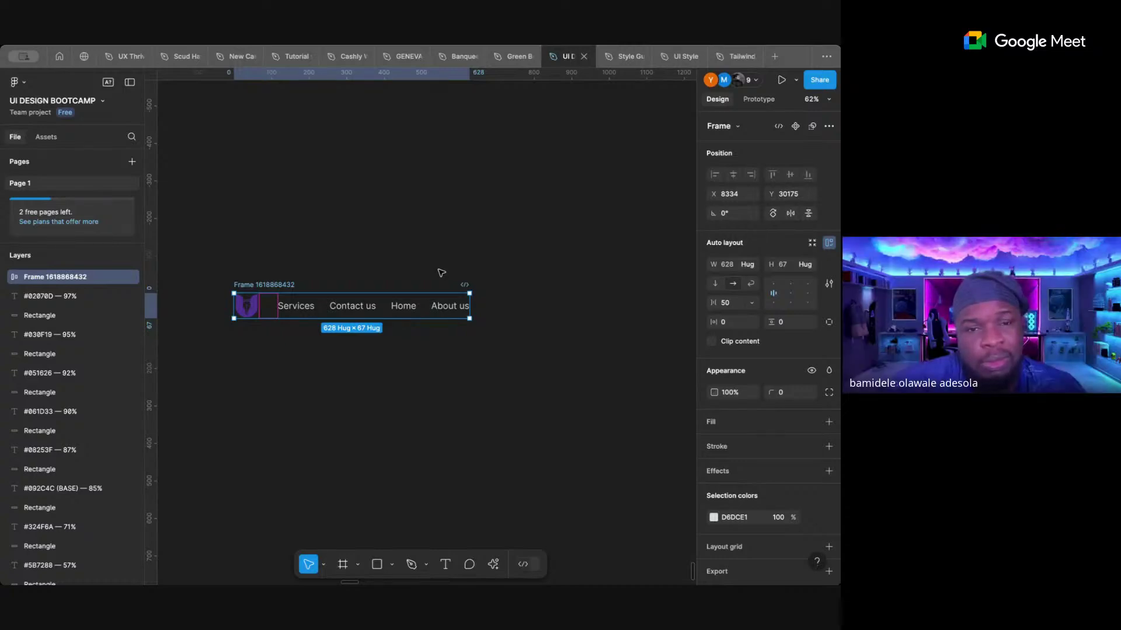
pyautogui.click(441, 273)
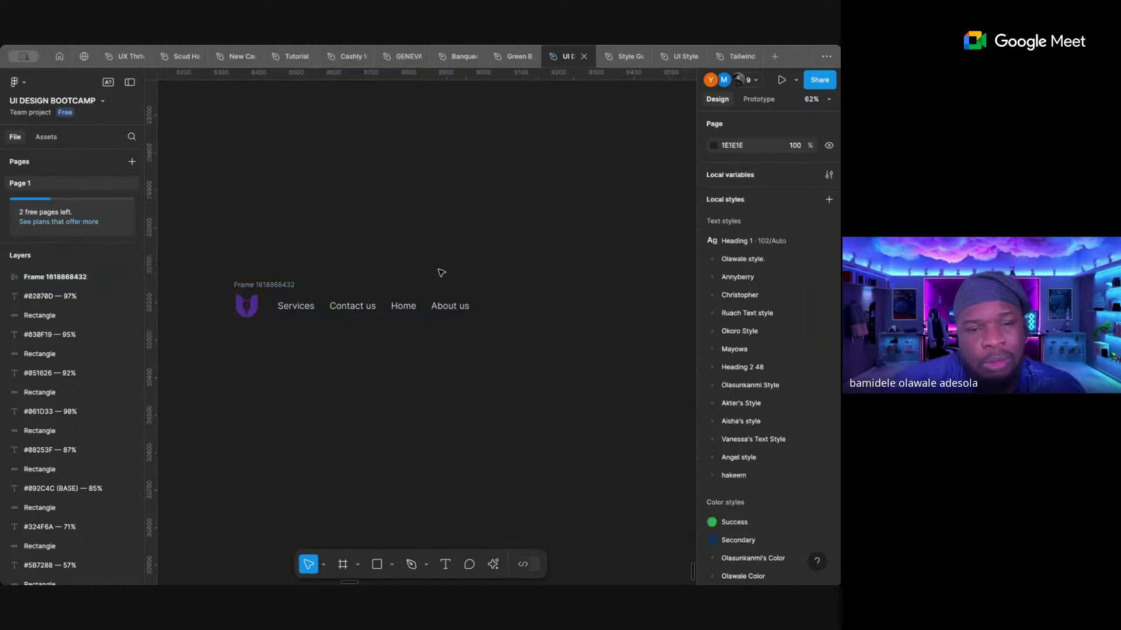
pyautogui.click(294, 285)
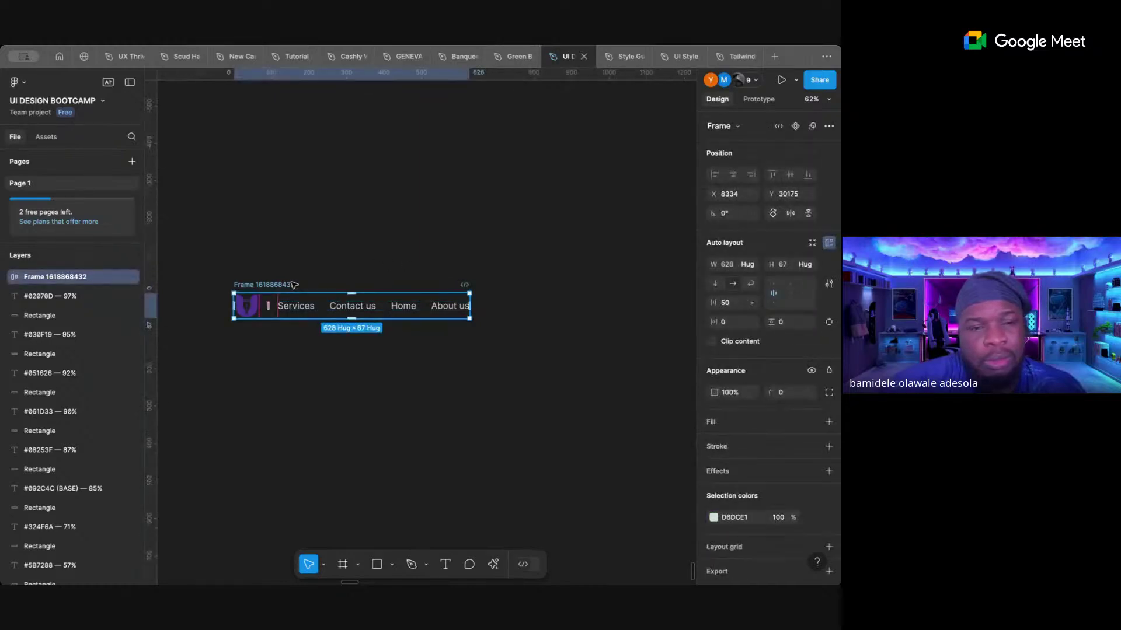
pyautogui.moveTo(294, 285); pyautogui.dragTo(322, 256)
pyautogui.click(383, 195)
pyautogui.click(330, 224)
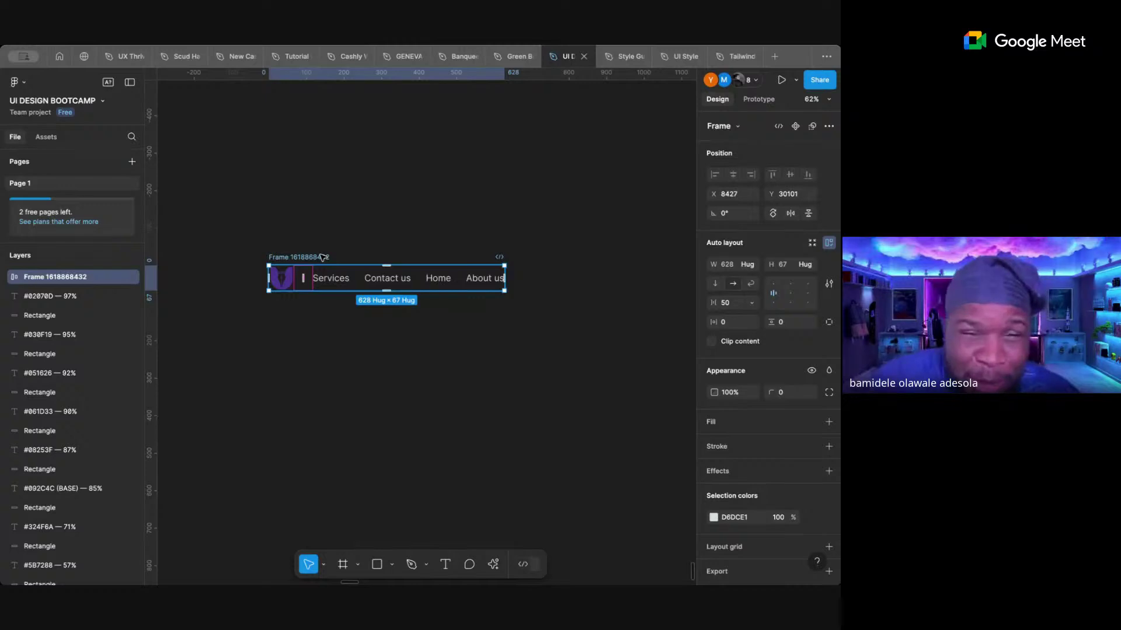
pyautogui.click(346, 226)
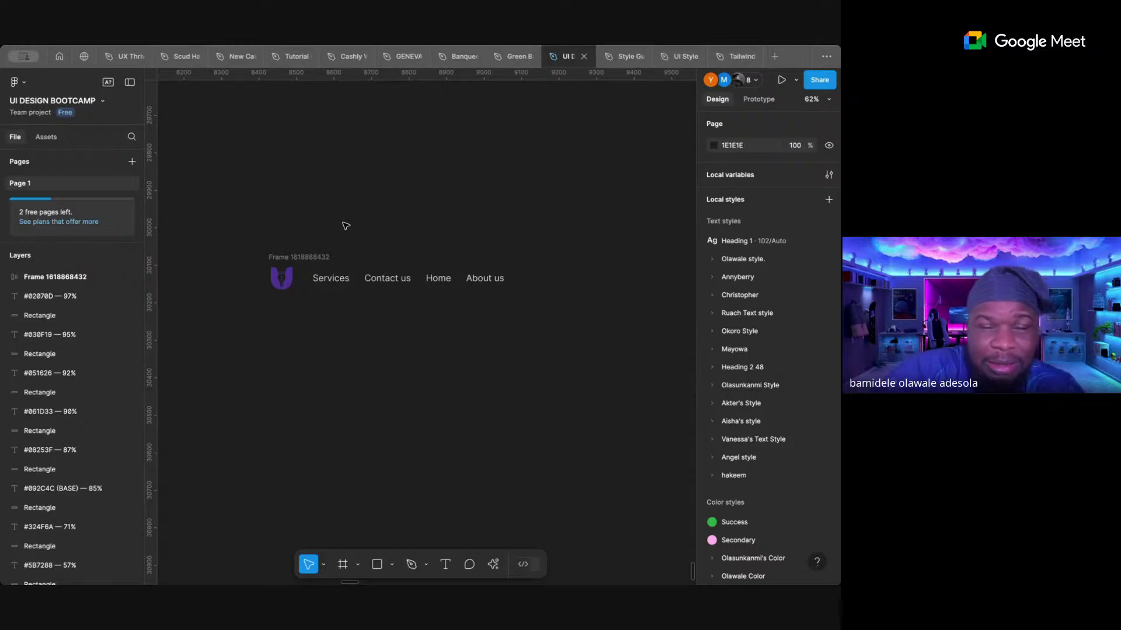
pyautogui.click(323, 258)
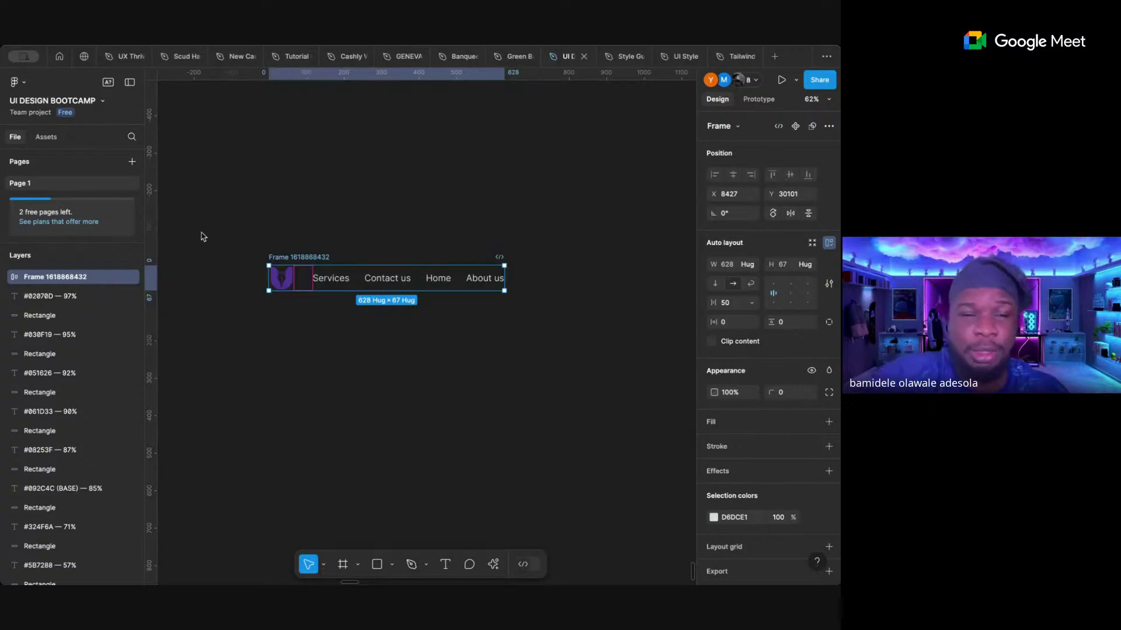
pyautogui.click(319, 246)
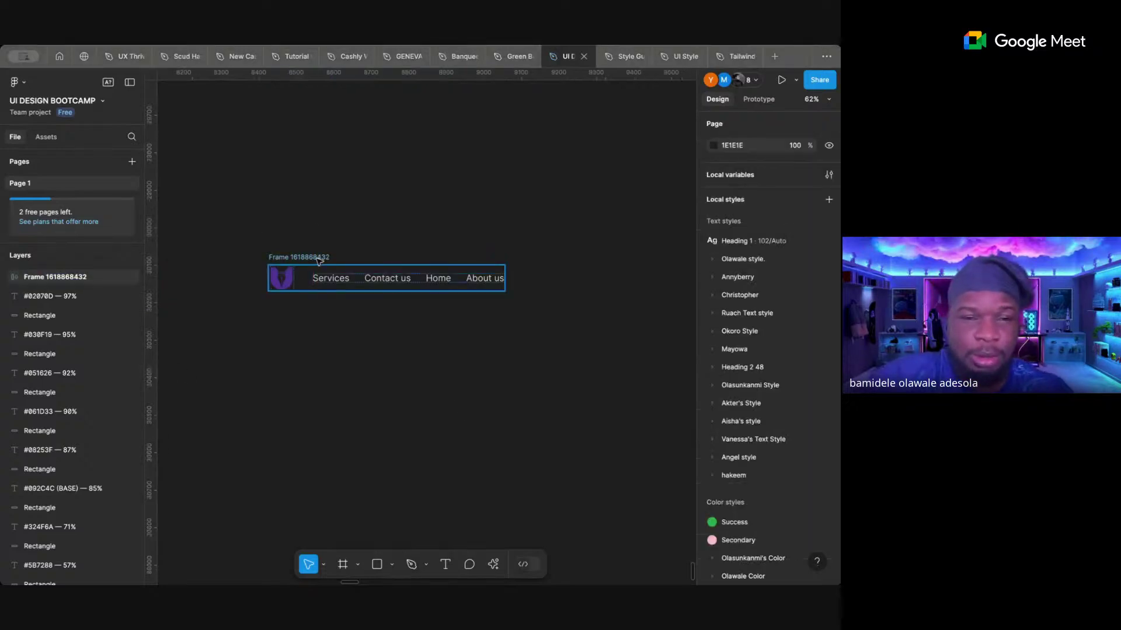
pyautogui.click(320, 260)
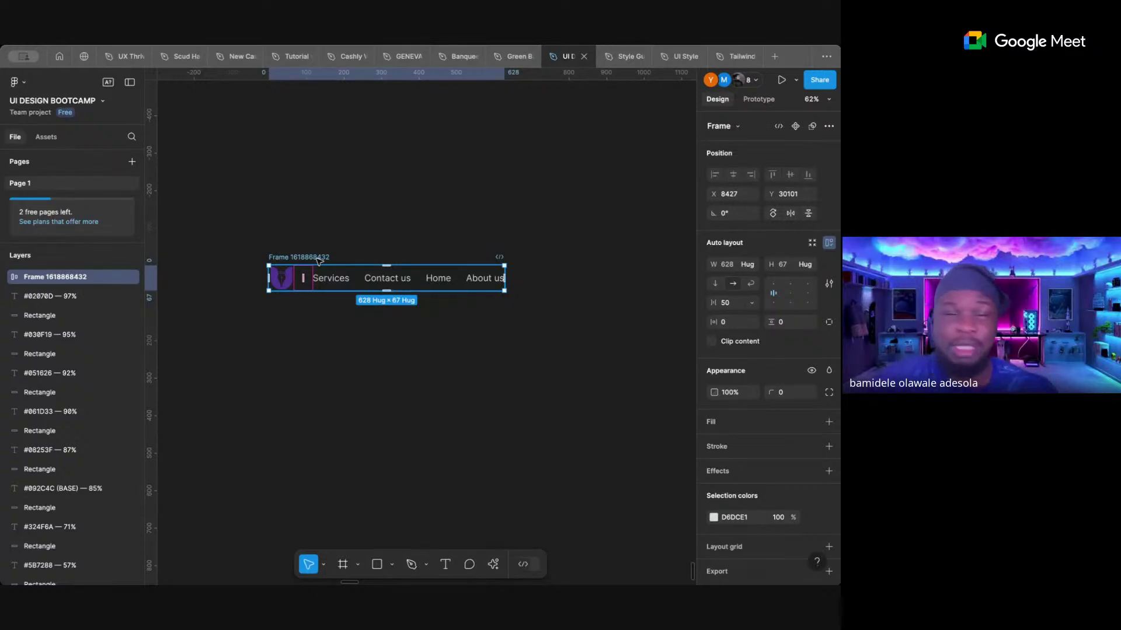
pyautogui.click(437, 241)
pyautogui.click(327, 256)
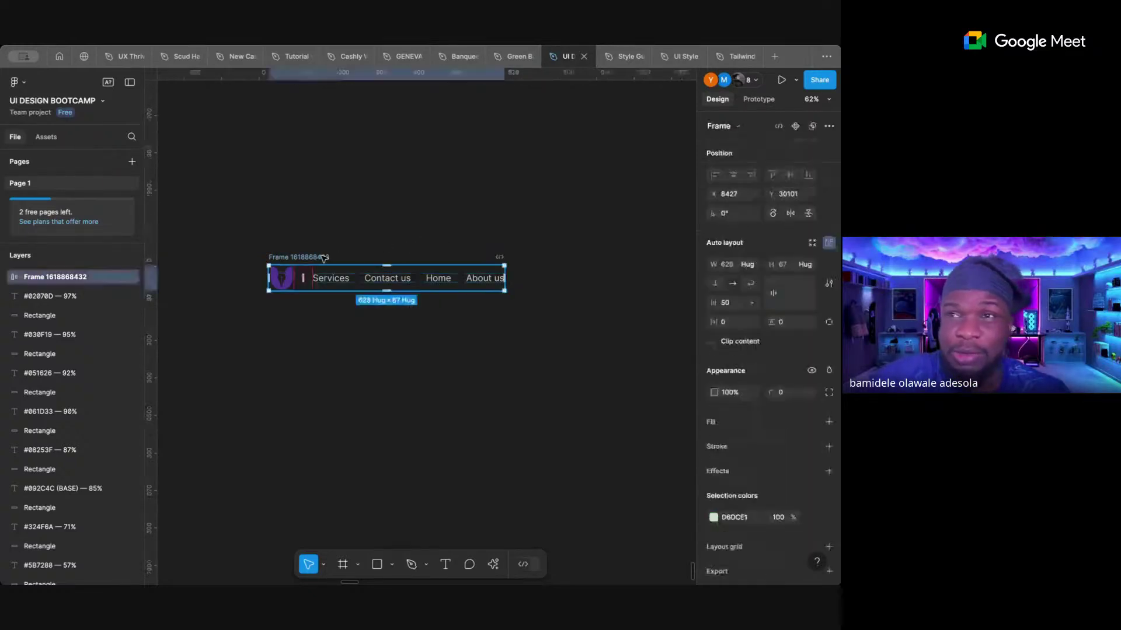
pyautogui.click(373, 256)
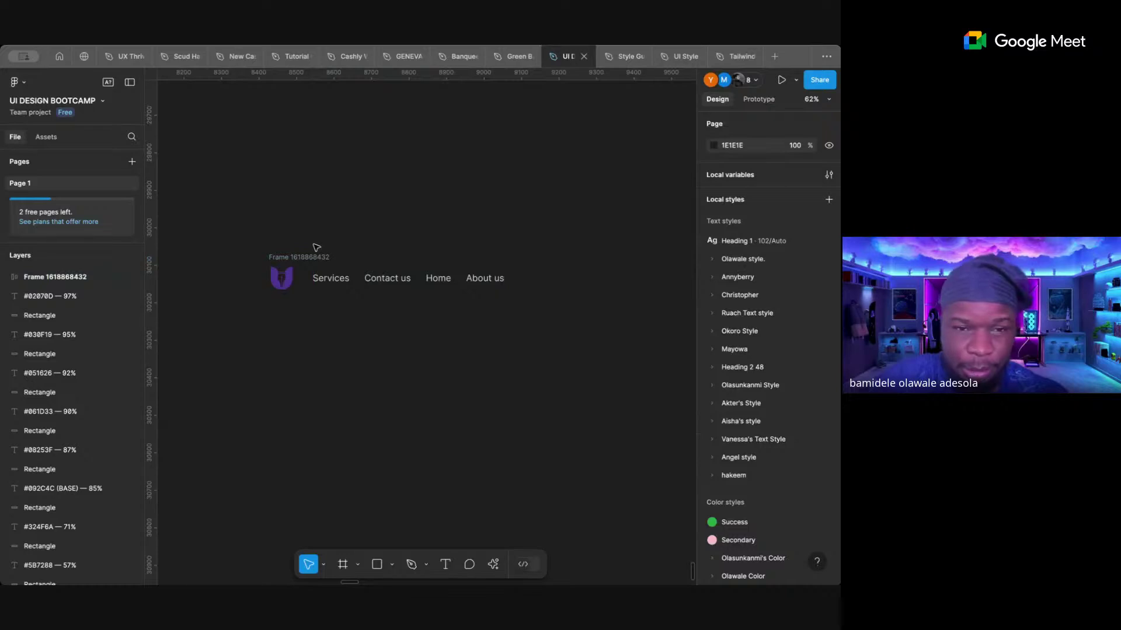
pyautogui.click(315, 257)
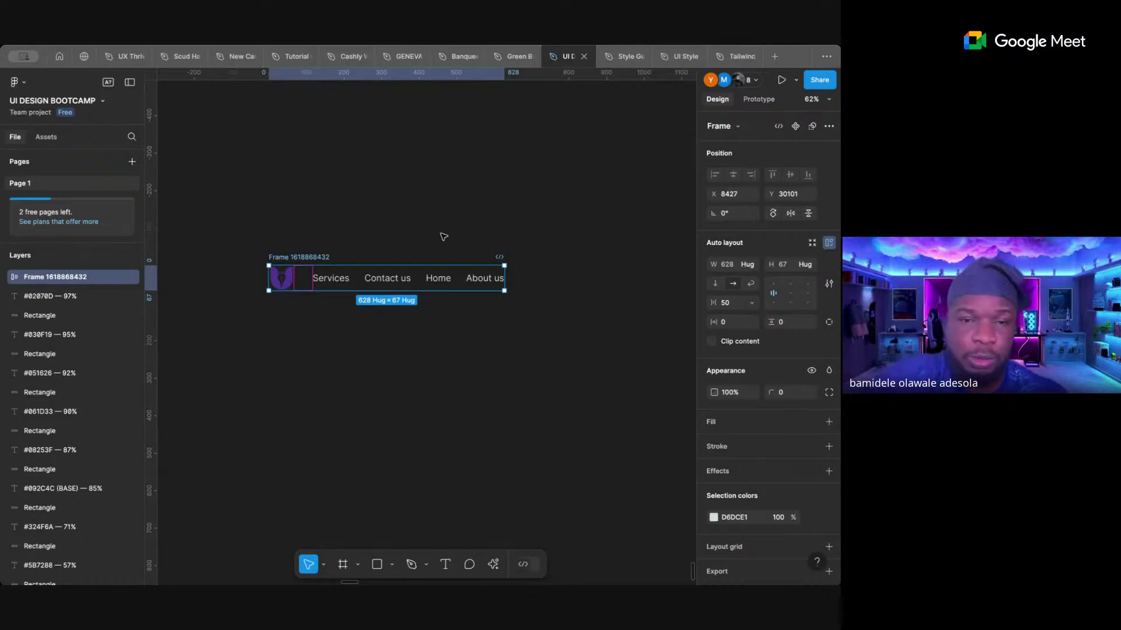
pyautogui.click(383, 222)
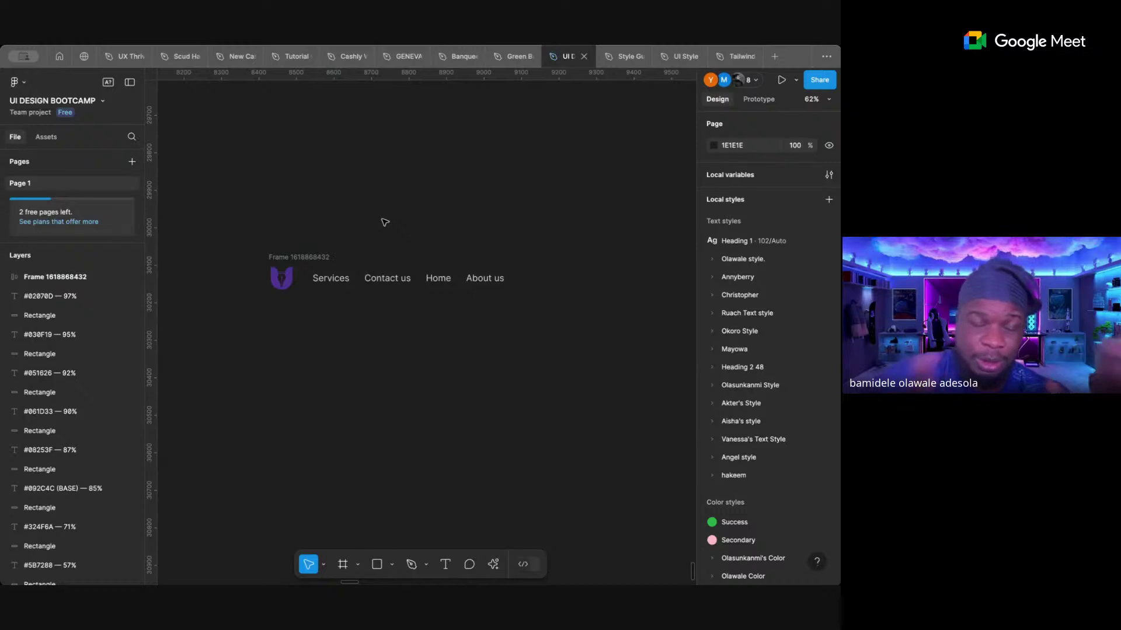
pyautogui.click(328, 257)
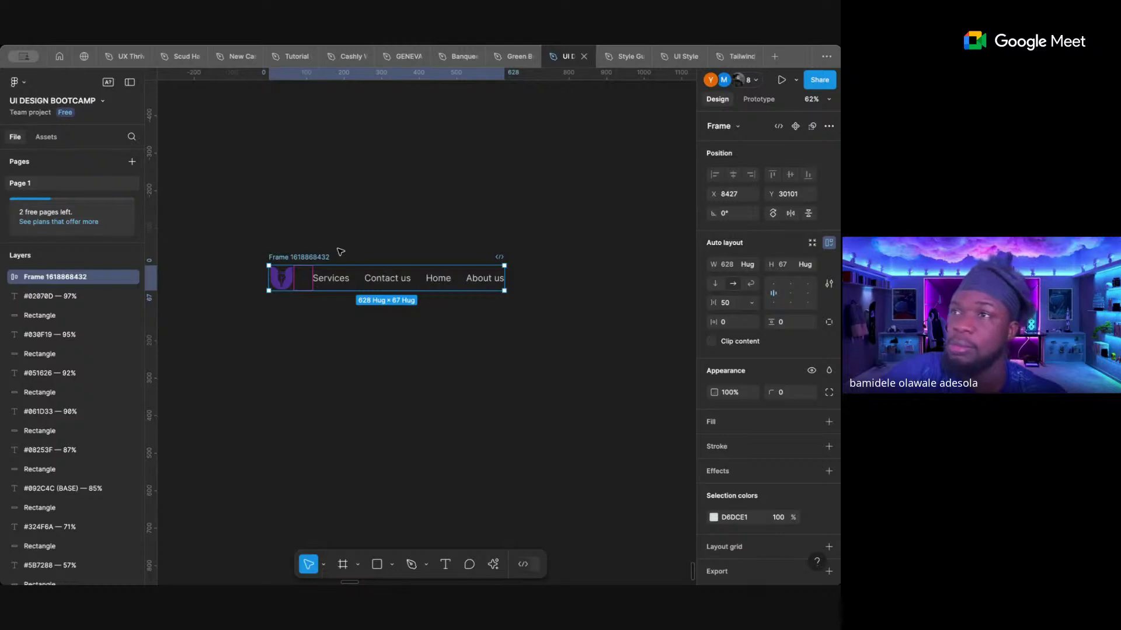
pyautogui.click(374, 218)
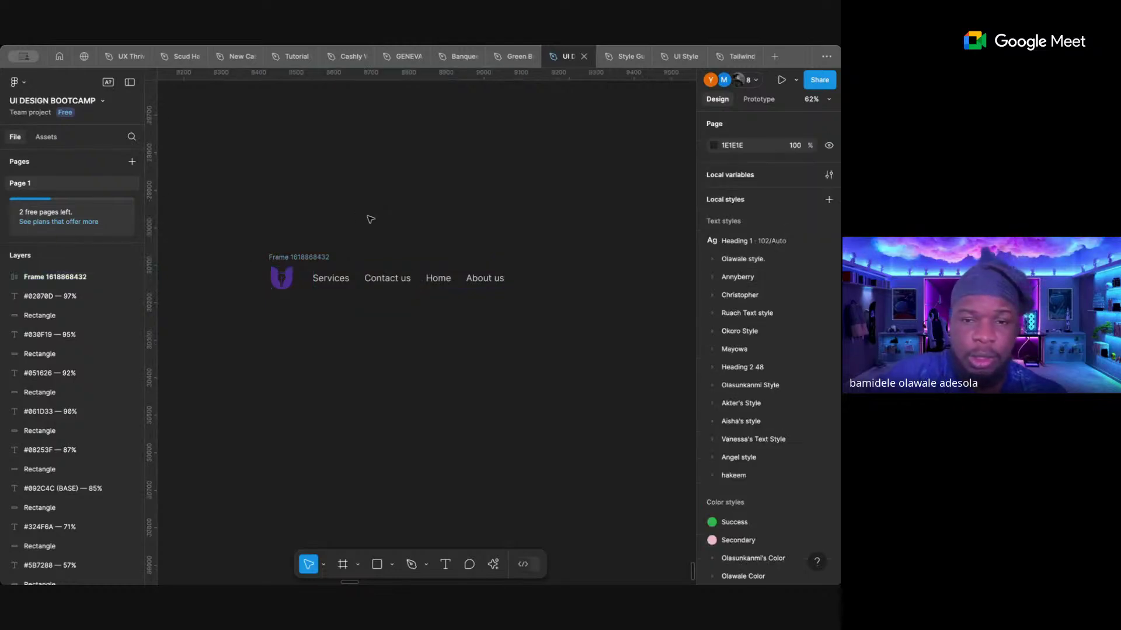
pyautogui.click(321, 257)
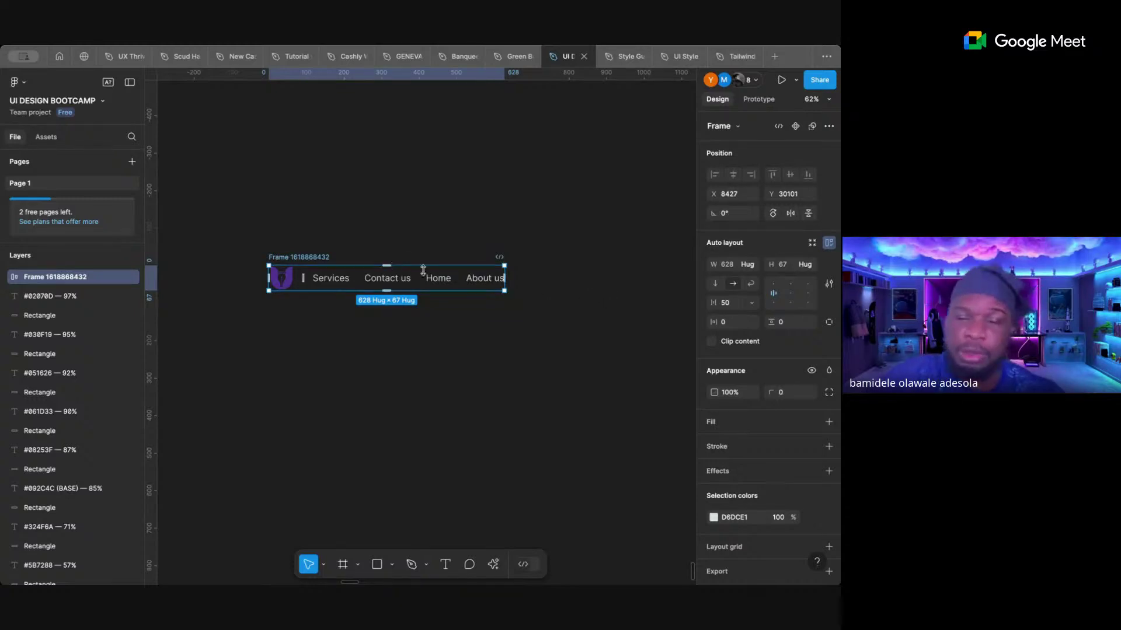
pyautogui.click(751, 305)
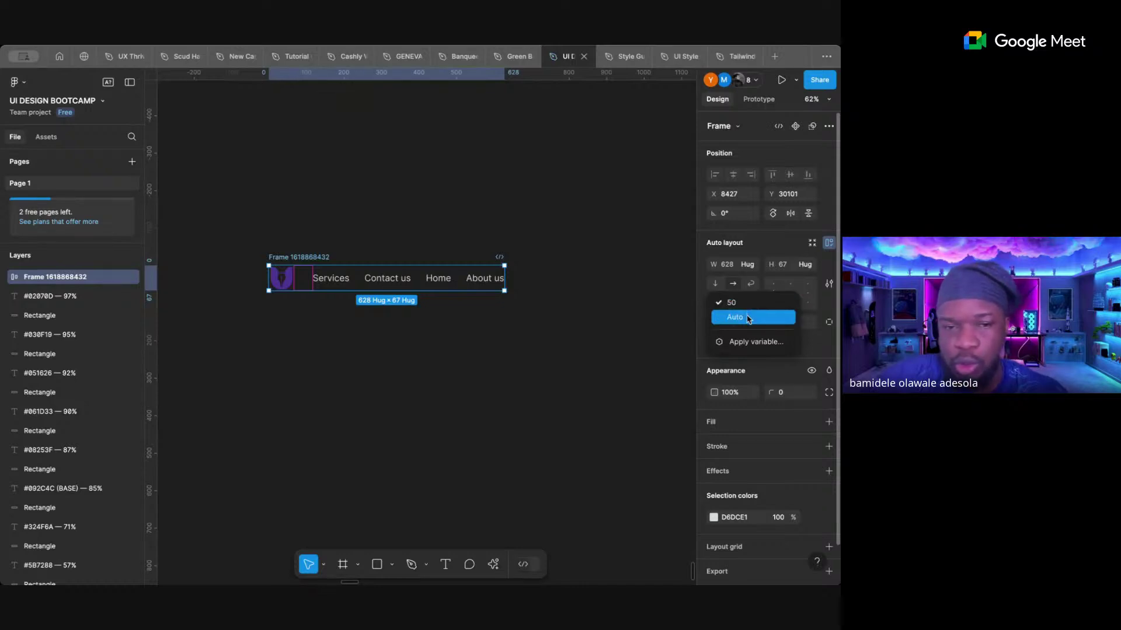
pyautogui.click(736, 316)
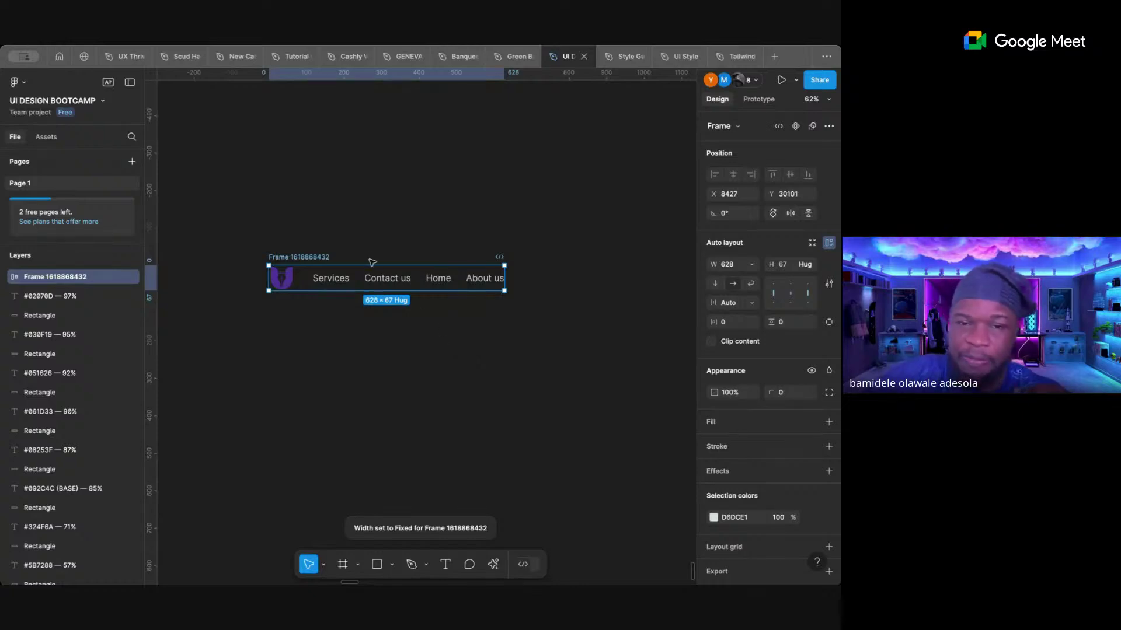
pyautogui.moveTo(504, 277); pyautogui.dragTo(598, 276)
pyautogui.click(520, 233)
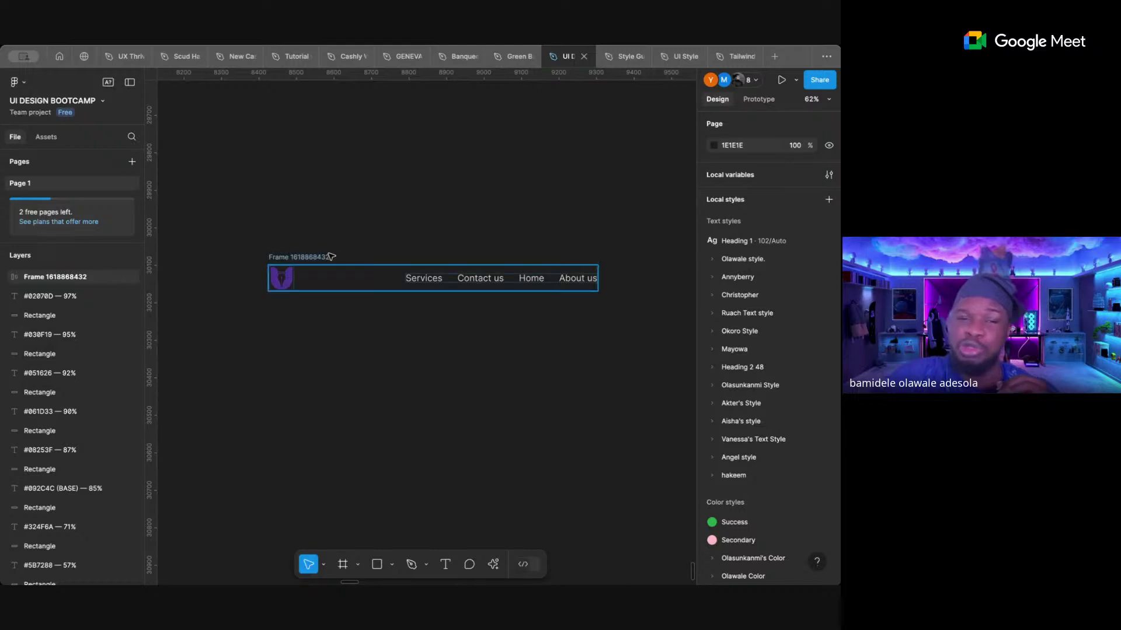
pyautogui.click(331, 257)
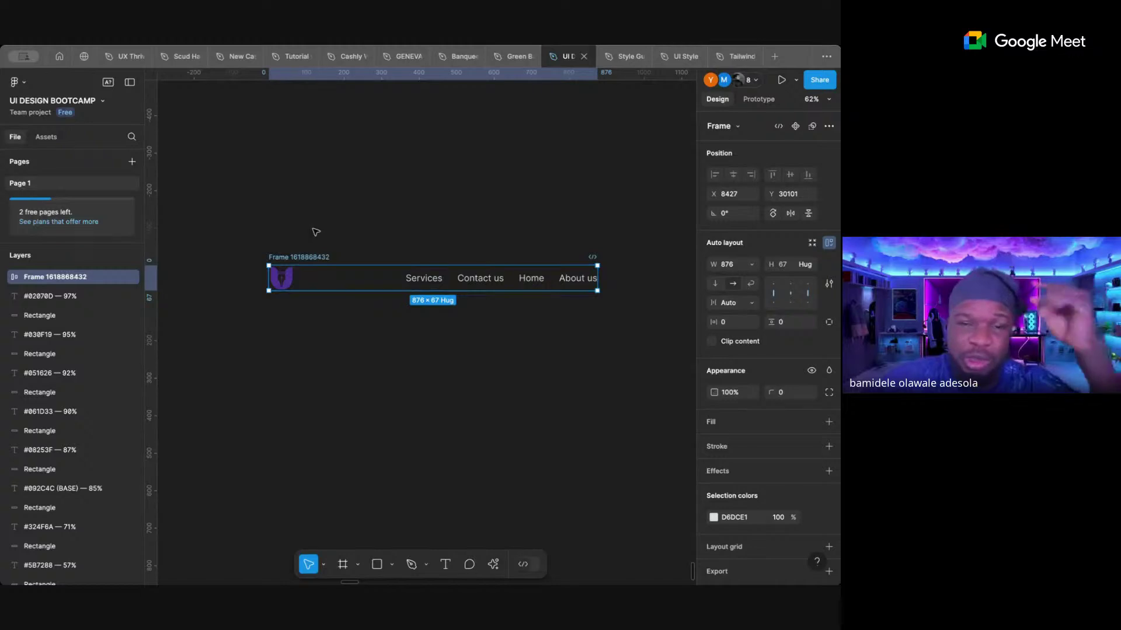
pyautogui.click(312, 230)
pyautogui.doubleClick(314, 258)
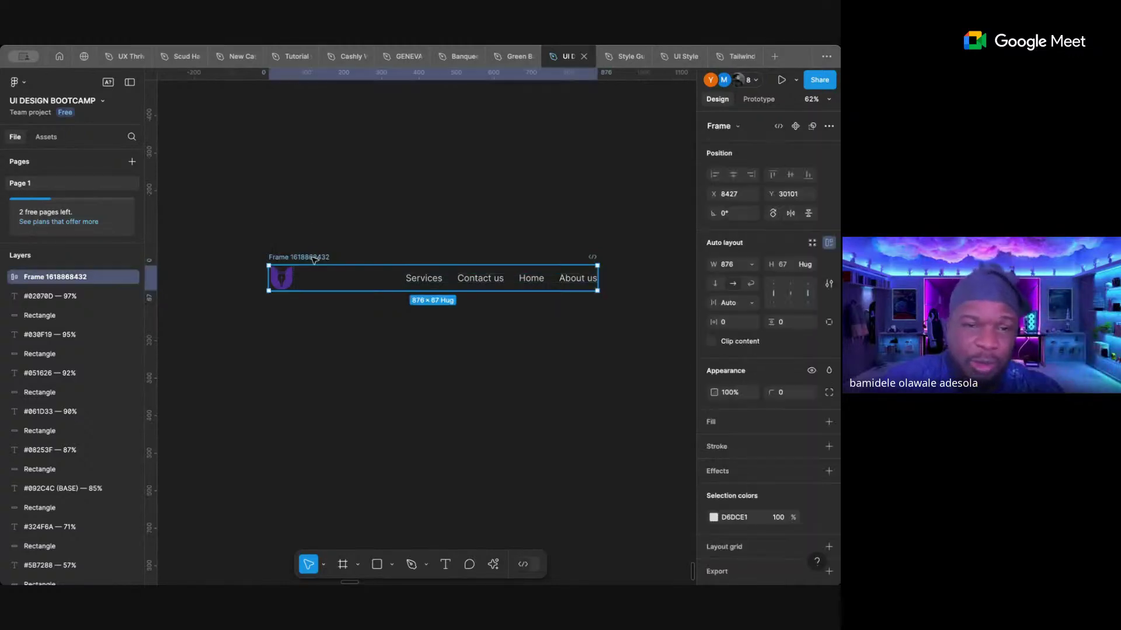
pyautogui.click(335, 224)
pyautogui.moveTo(311, 256); pyautogui.dragTo(294, 187)
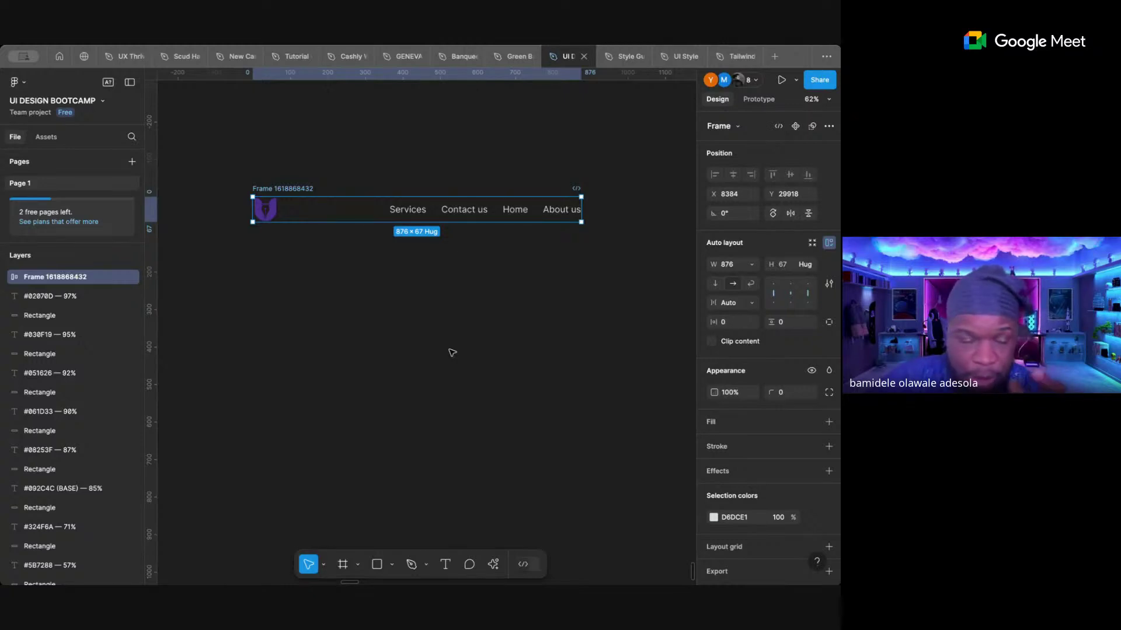
pyautogui.hotkey('ctrl', 'z')
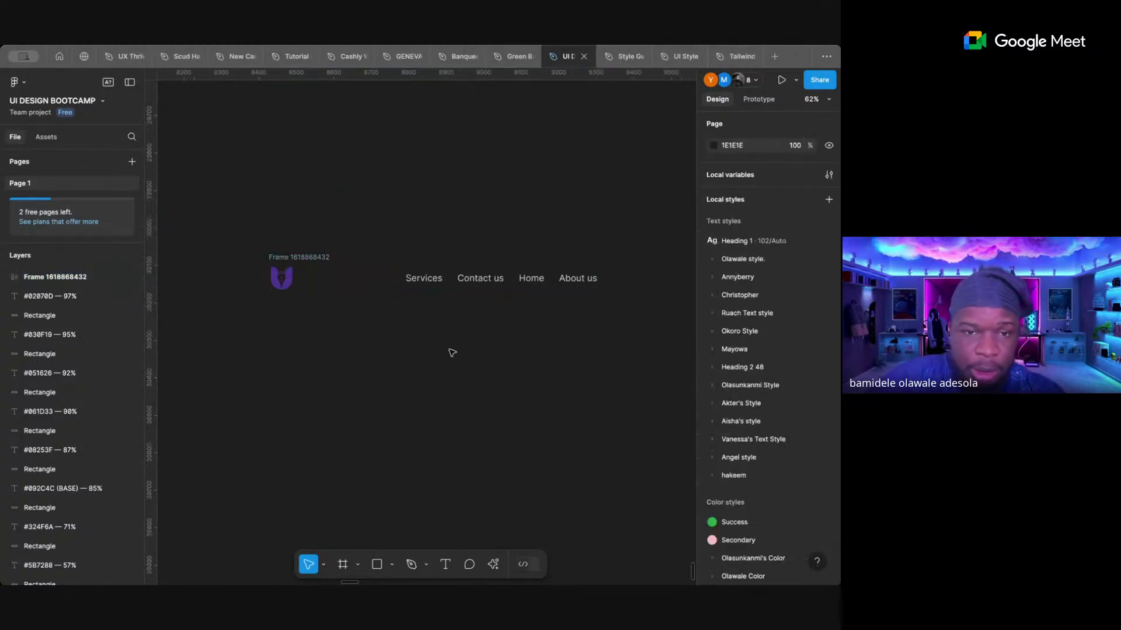
pyautogui.hotkey('ctrl', 'z')
pyautogui.hotkey('ctrl', 'z')
pyautogui.hotkey('ctrl', 'z')
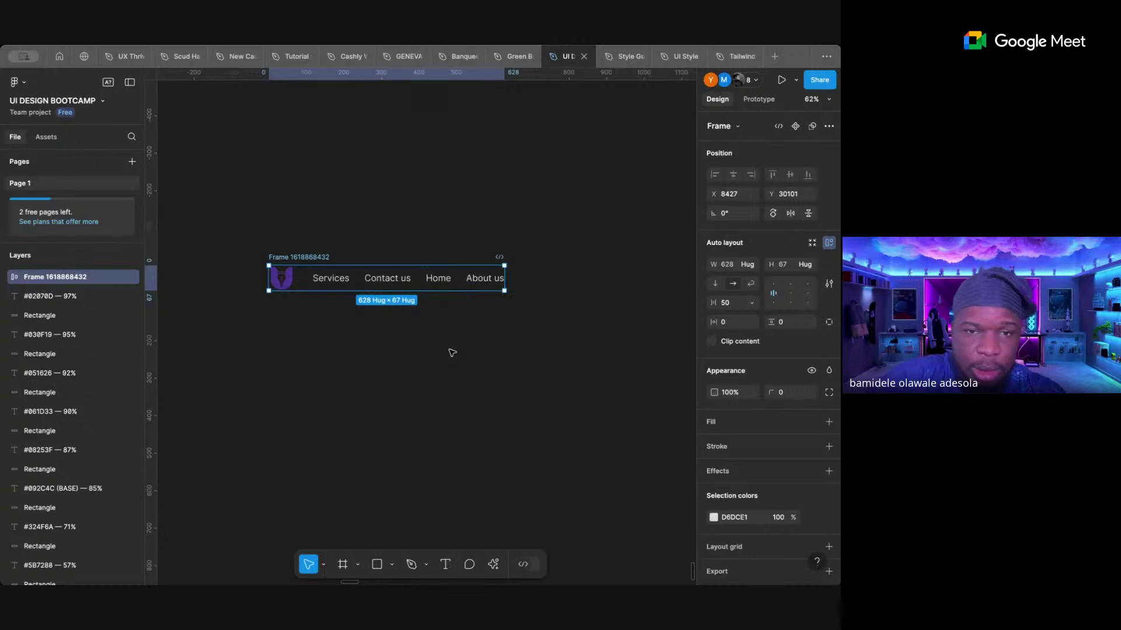
pyautogui.scroll(-3, 450, 351)
# - Add a MacBook Pro 16" frame and set its width to 1440
pyautogui.click(357, 565)
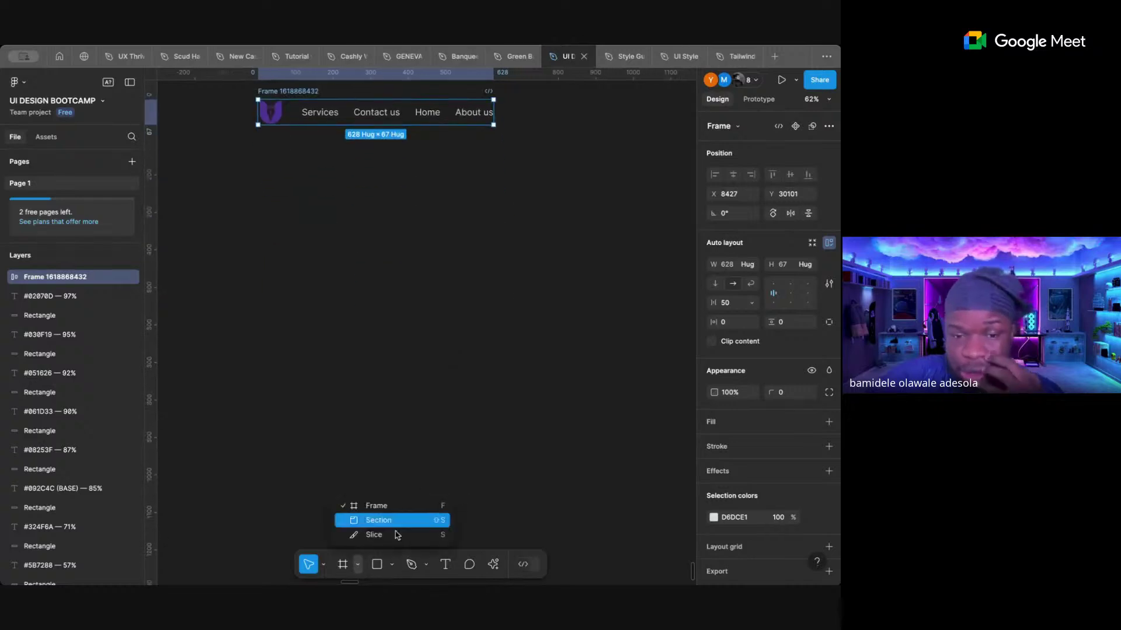
pyautogui.click(379, 504)
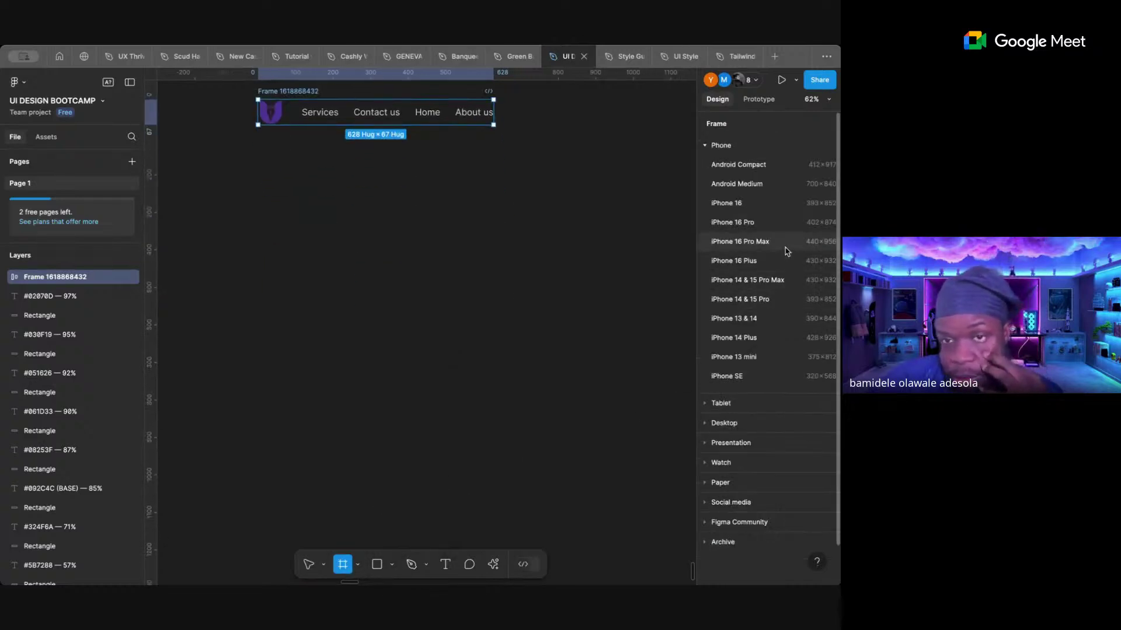
pyautogui.click(712, 424)
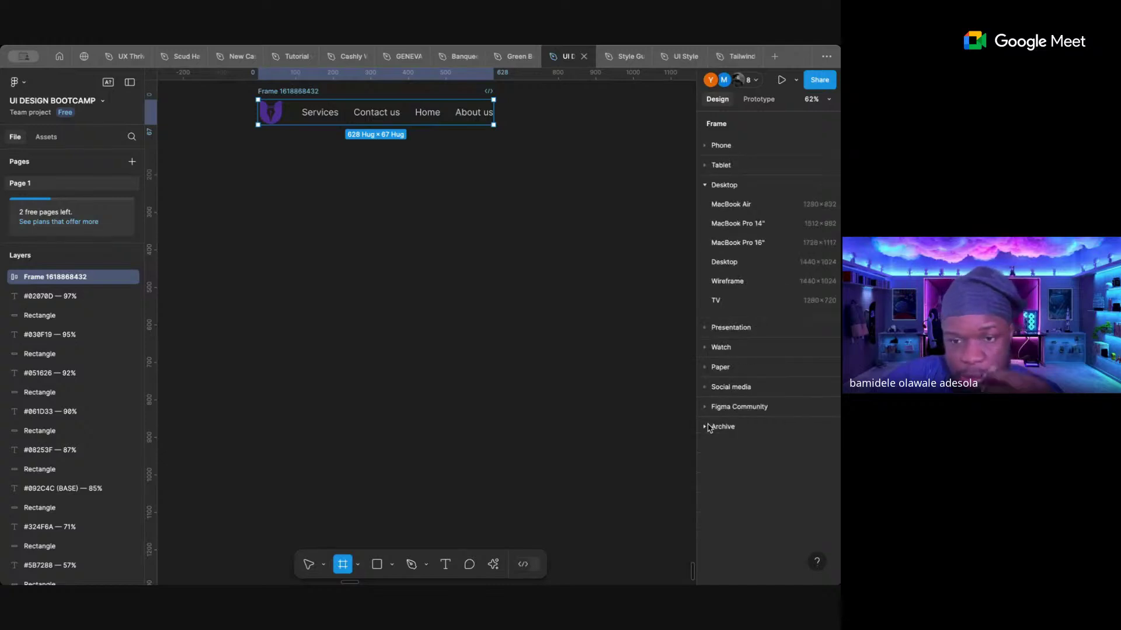
pyautogui.click(753, 242)
pyautogui.hscroll(2, 661, 295)
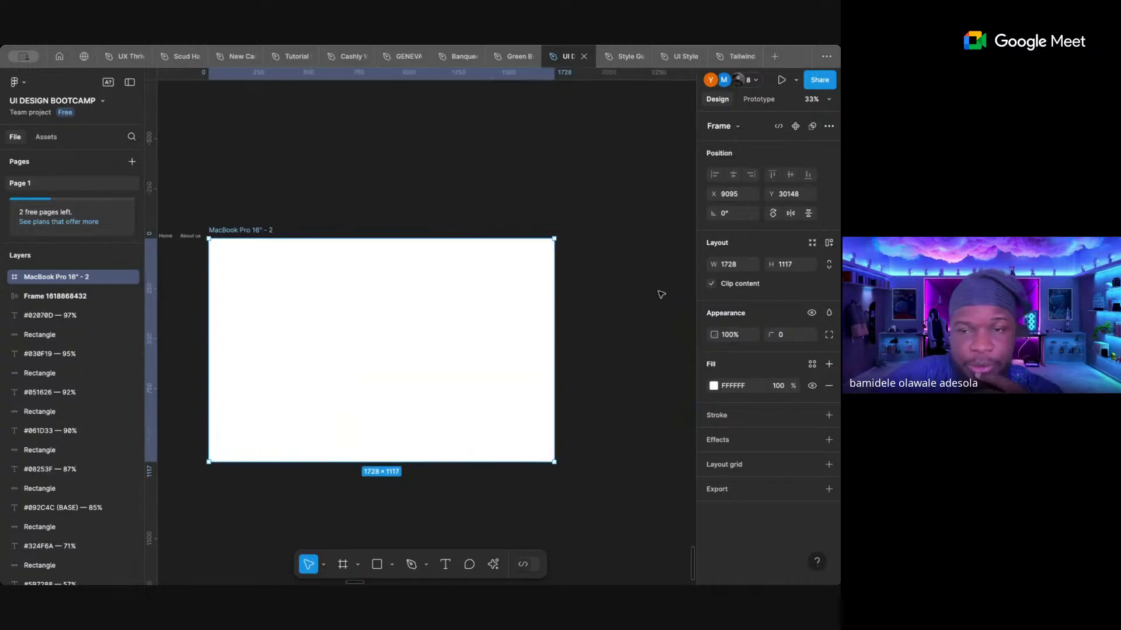
pyautogui.hscroll(-2, 661, 294)
pyautogui.scroll(-1, 660, 295)
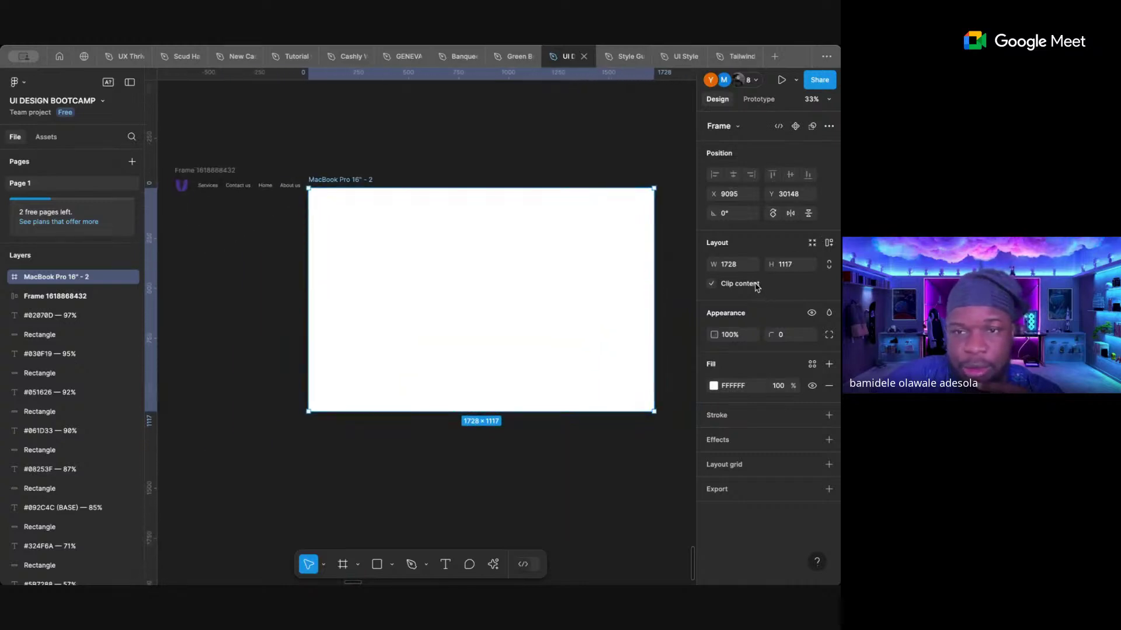
pyautogui.click(739, 266)
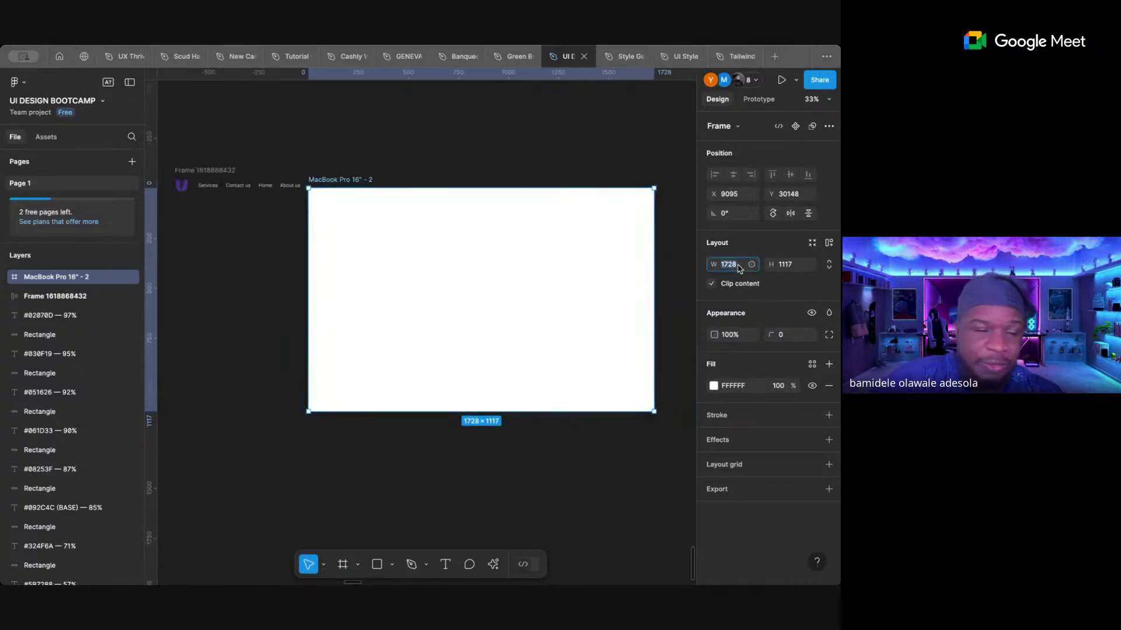
pyautogui.write('1440')
pyautogui.press('Return')
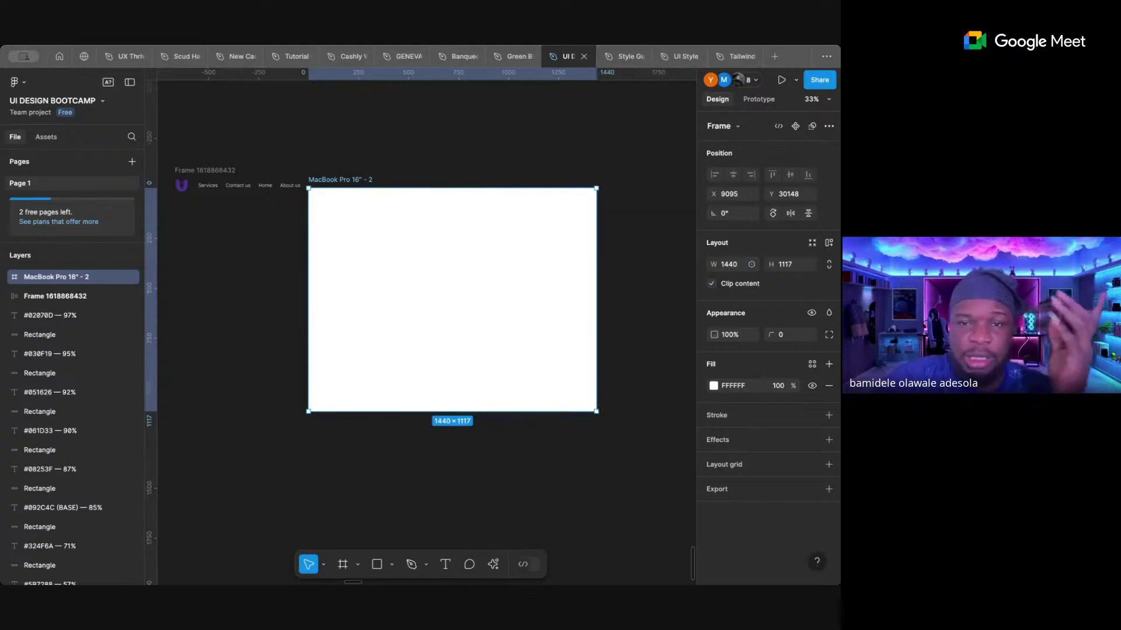
# - Delete a stray empty frame and place MacBook Pro 16" - 2 right of the nav frame
pyautogui.click(358, 564)
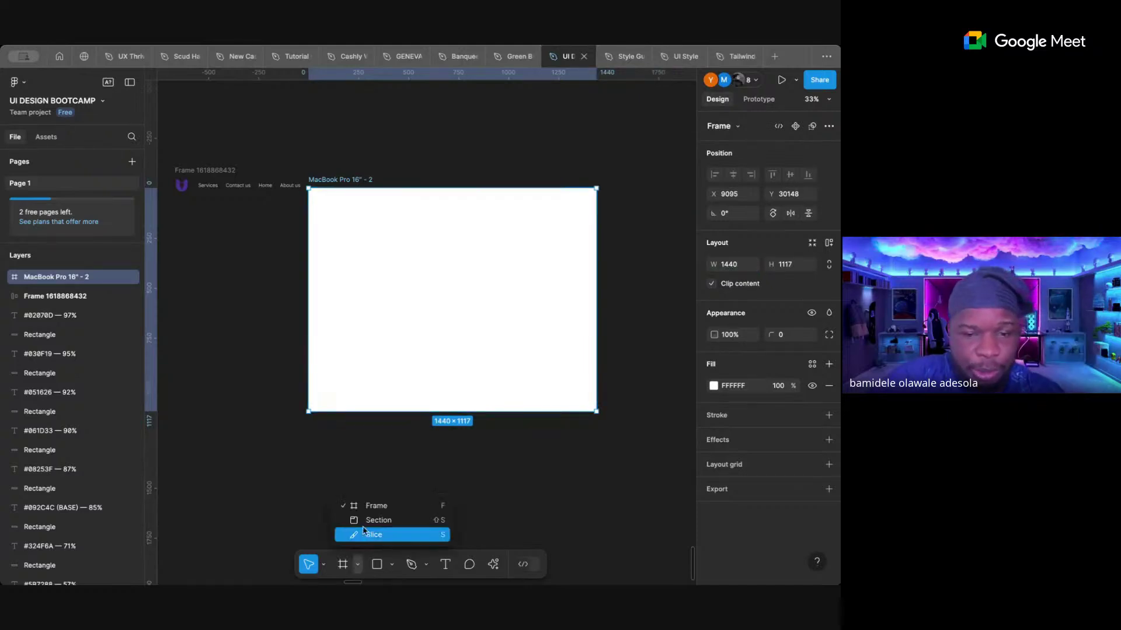
pyautogui.click(366, 508)
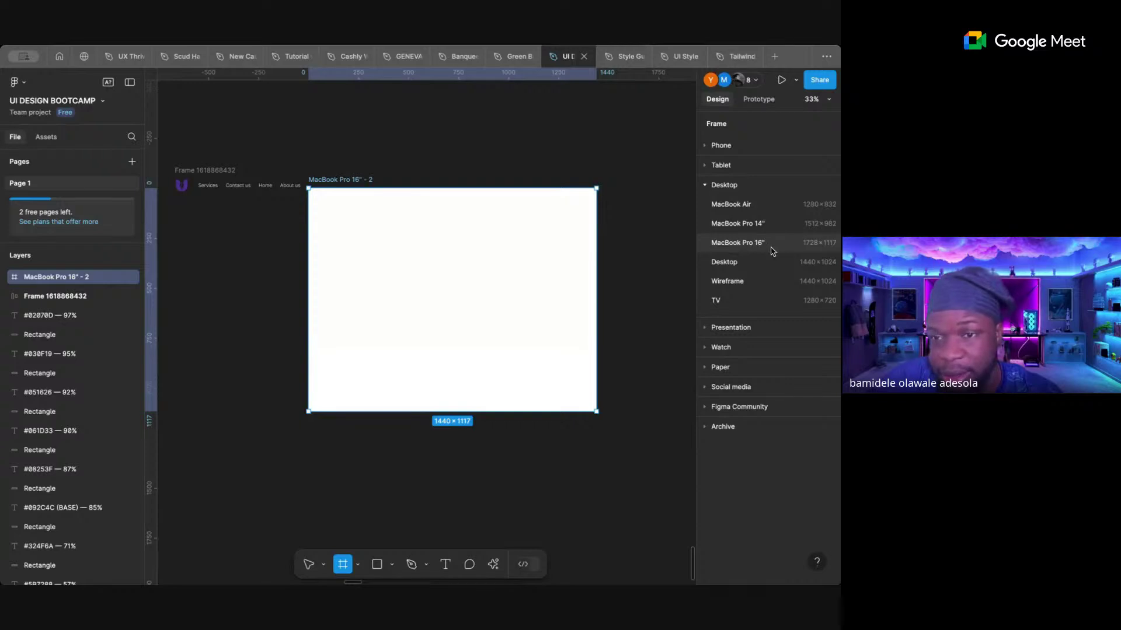
pyautogui.click(543, 150)
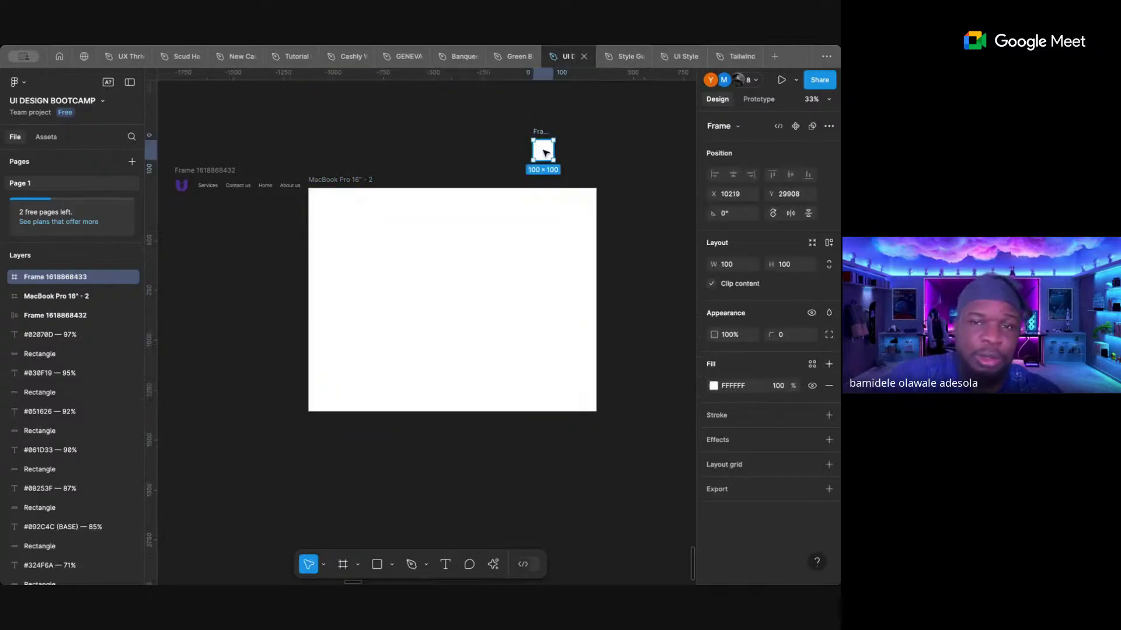
pyautogui.press('Delete')
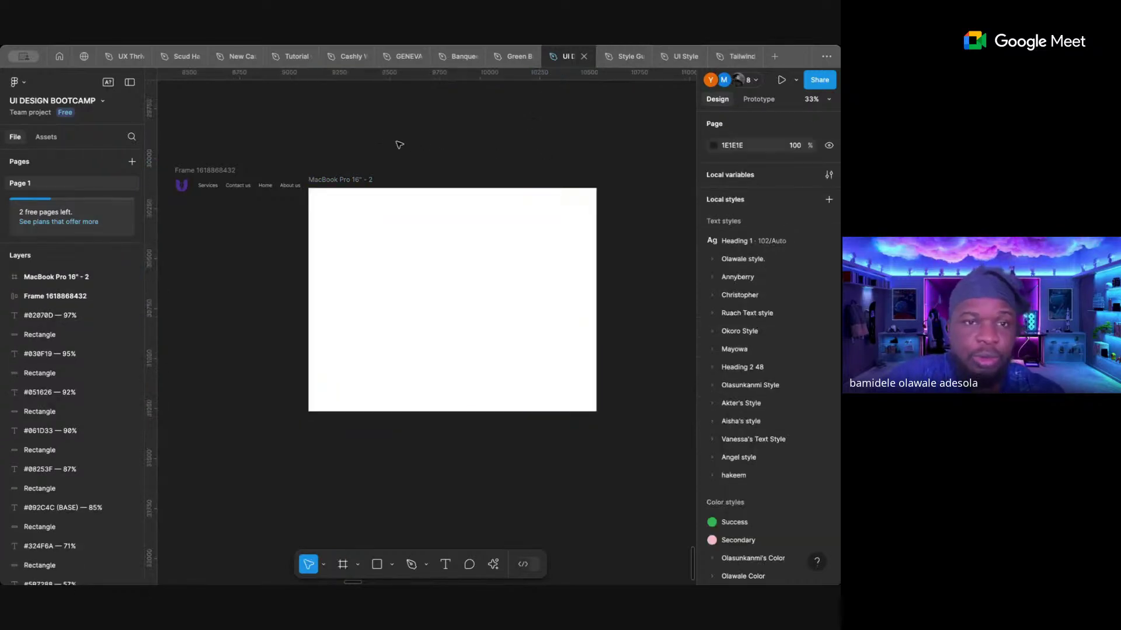
pyautogui.moveTo(359, 180); pyautogui.dragTo(399, 177)
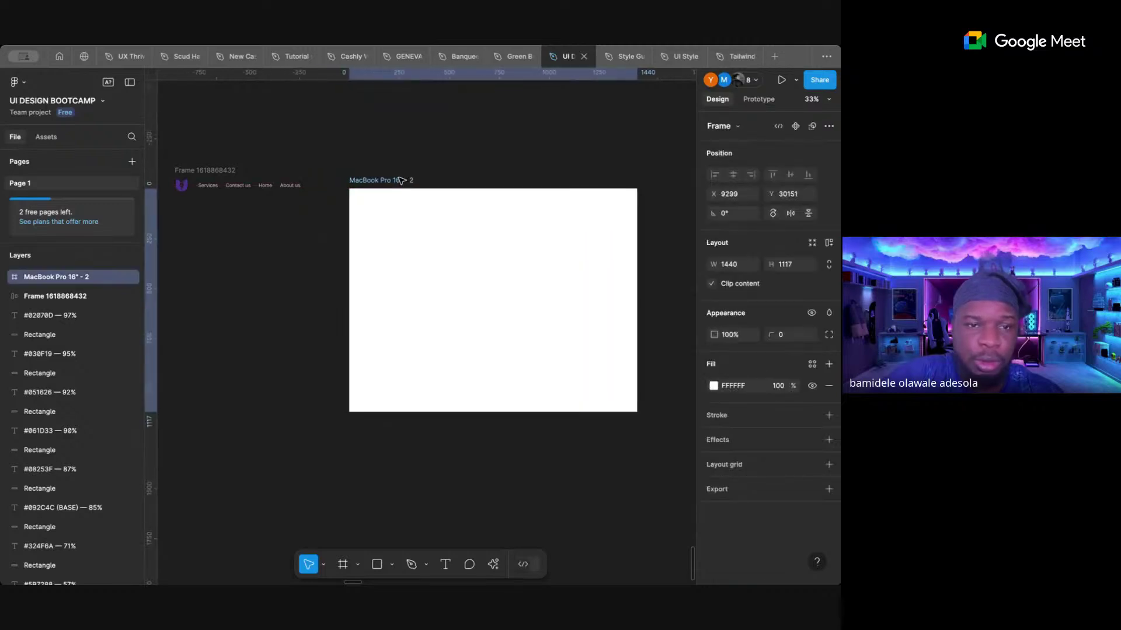
pyautogui.moveTo(207, 172); pyautogui.dragTo(227, 190)
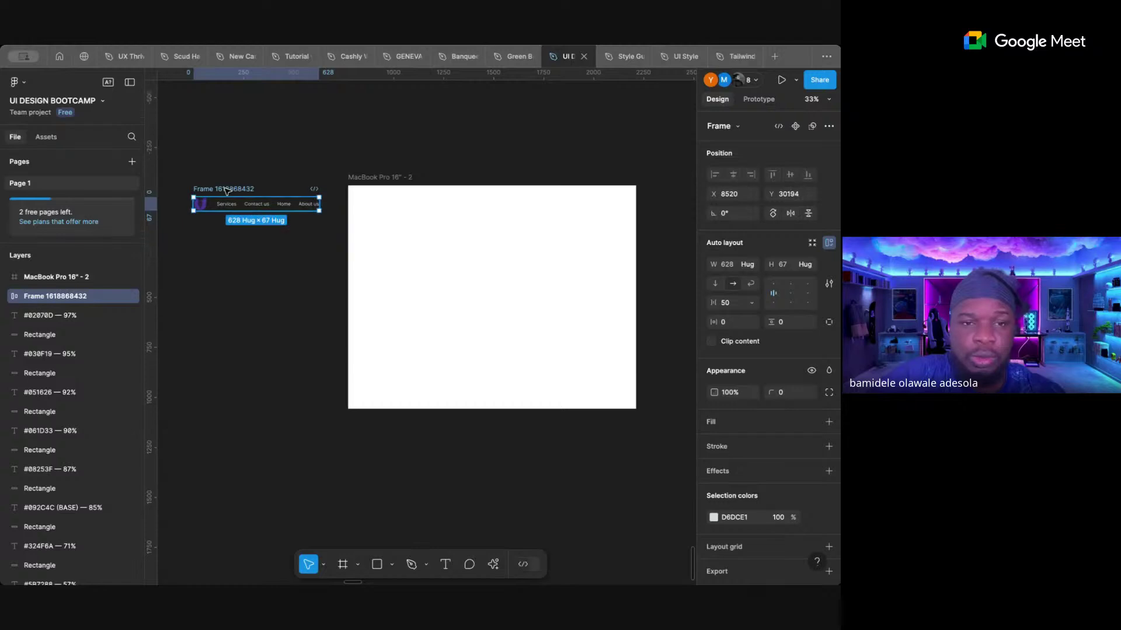
pyautogui.moveTo(372, 178); pyautogui.dragTo(409, 171)
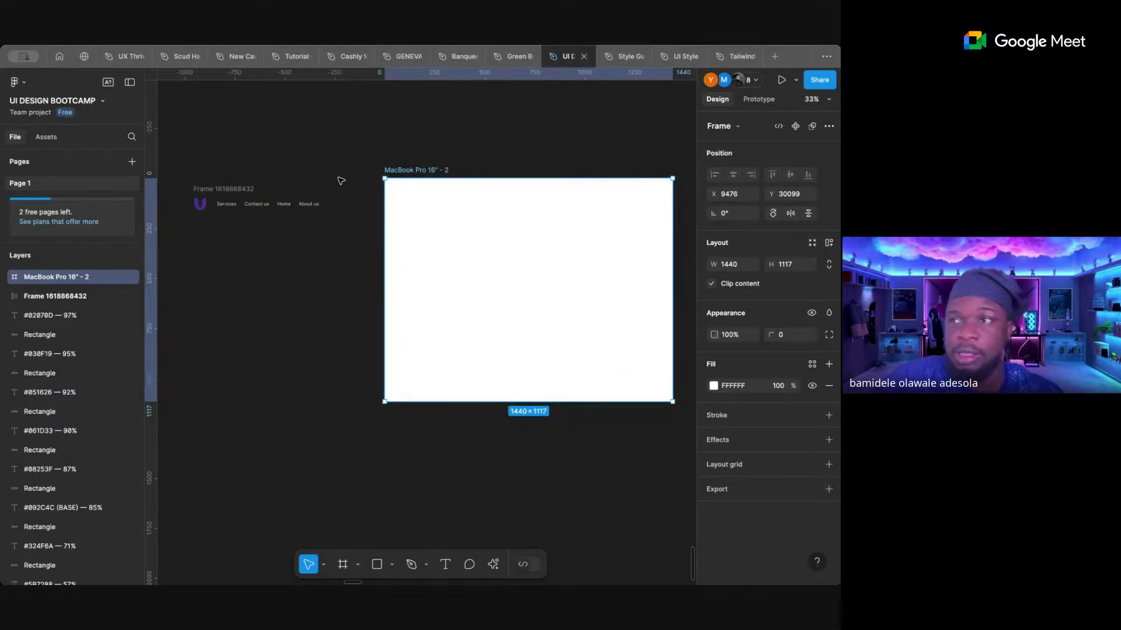
pyautogui.hscroll(-2, 342, 181)
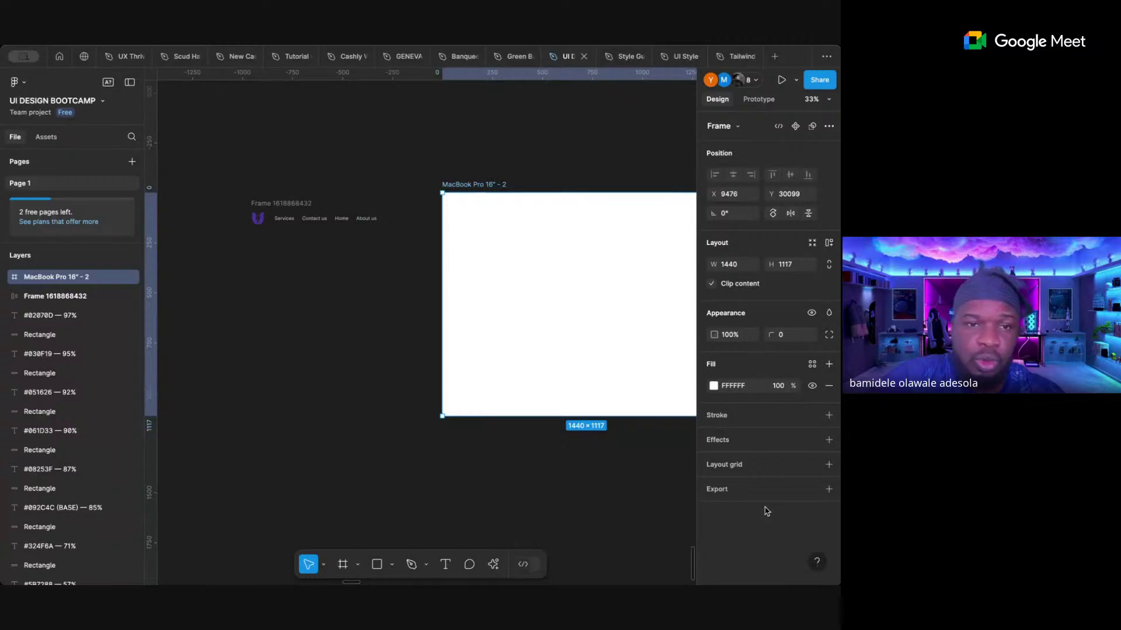
pyautogui.click(298, 204)
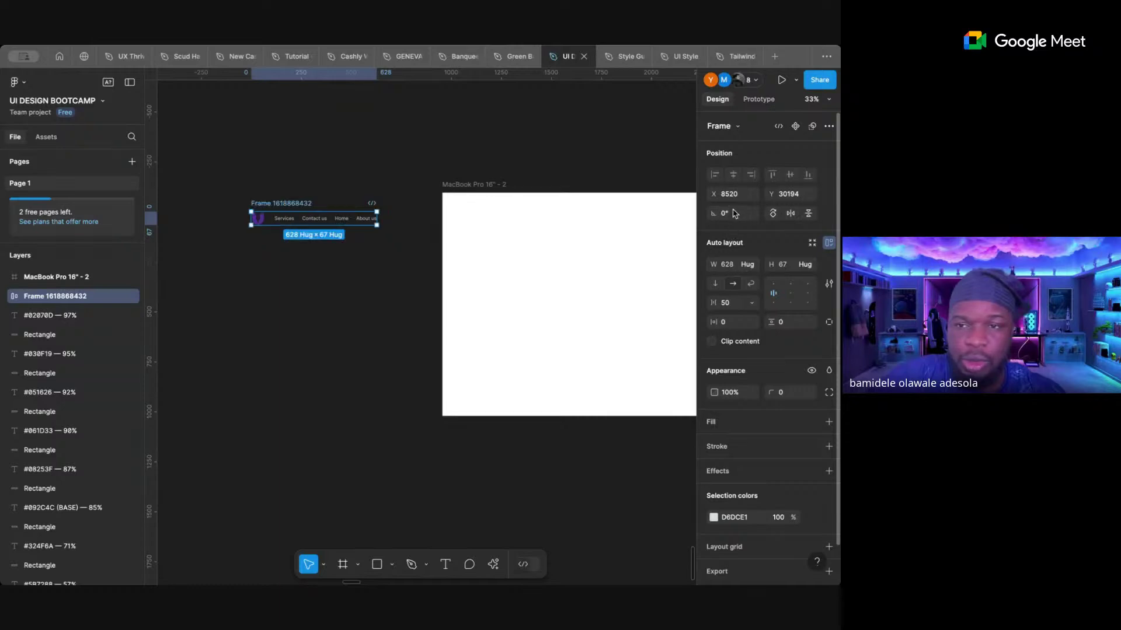
pyautogui.click(729, 267)
pyautogui.write('1')
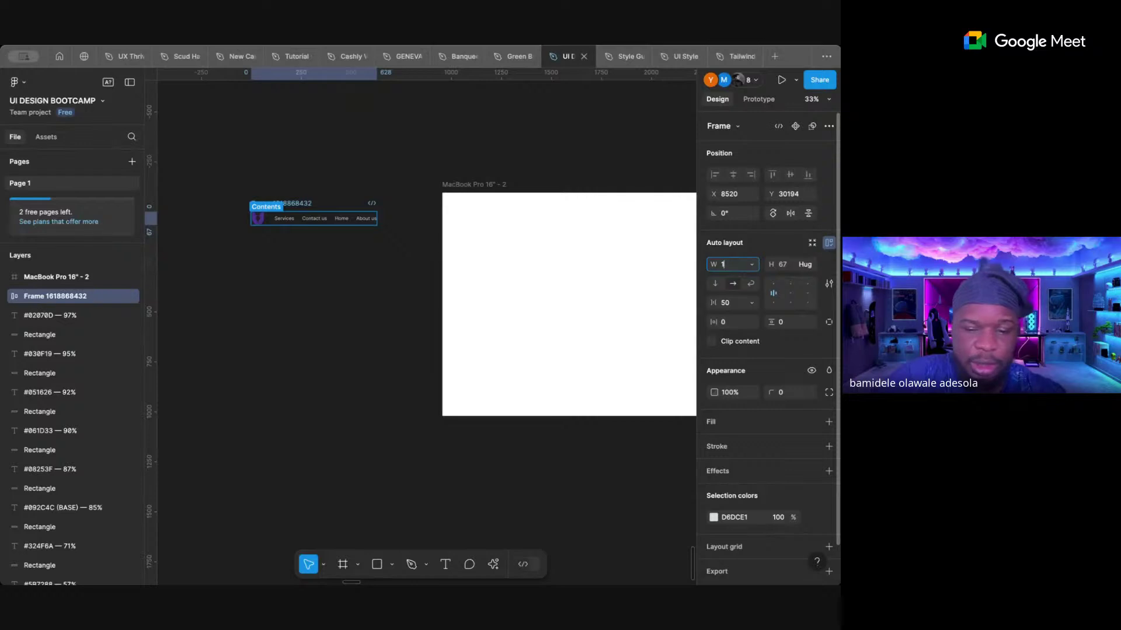
pyautogui.write('400')
pyautogui.press('Return')
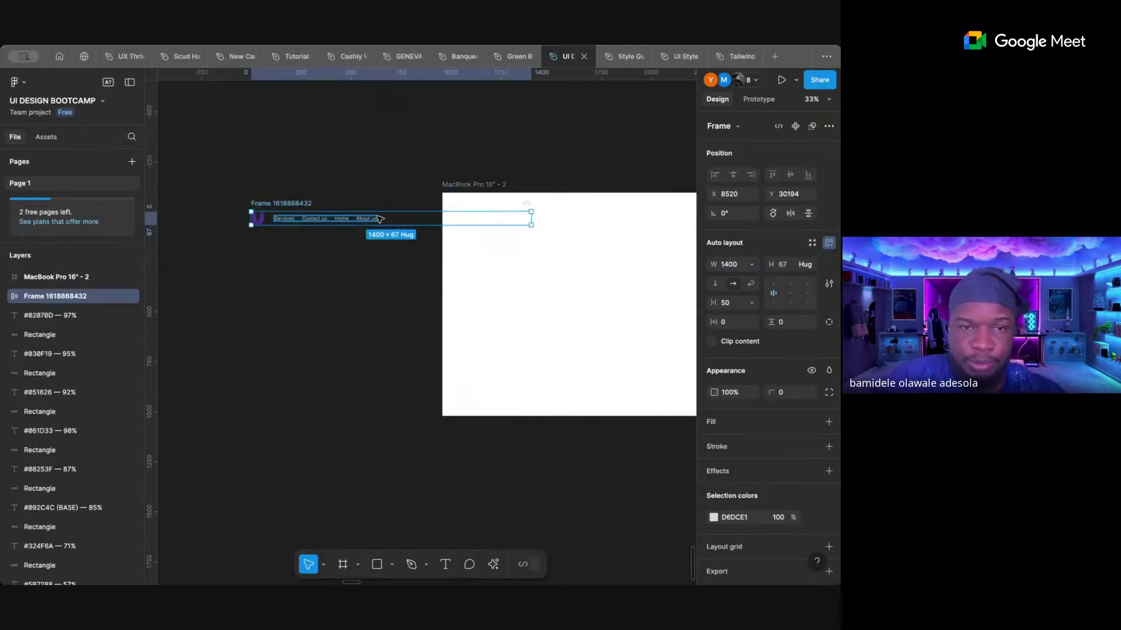
# - Move the MacBook frame lower and switch the nav spacing to Auto
pyautogui.click(318, 184)
pyautogui.moveTo(304, 203); pyautogui.dragTo(293, 177)
pyautogui.moveTo(495, 197); pyautogui.dragTo(485, 290)
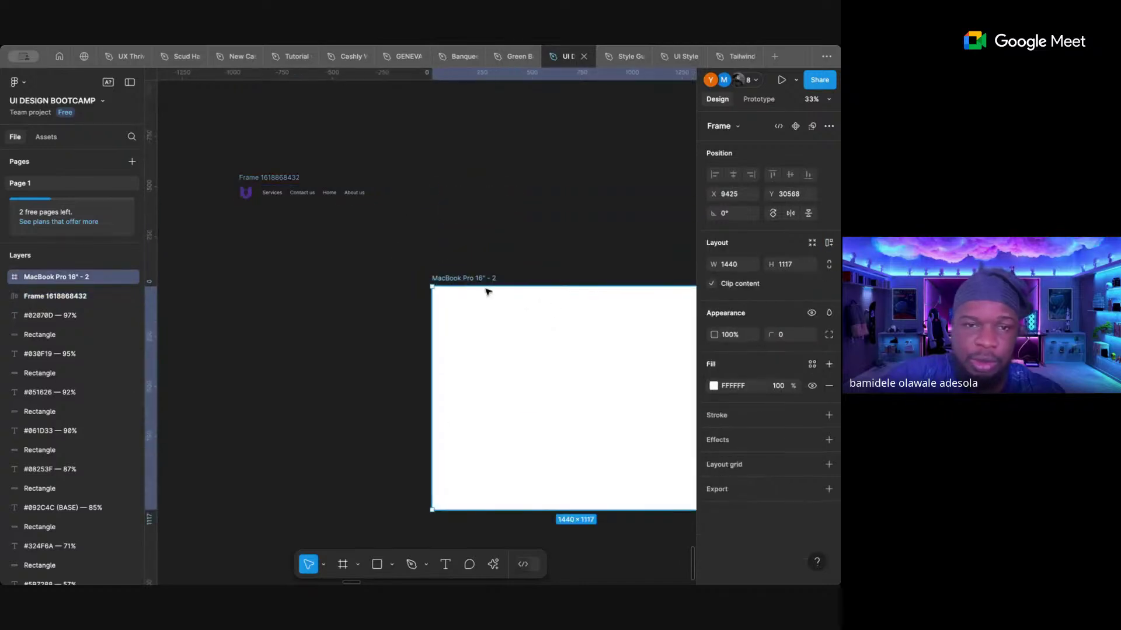
pyautogui.click(286, 178)
pyautogui.scroll(5, 286, 177)
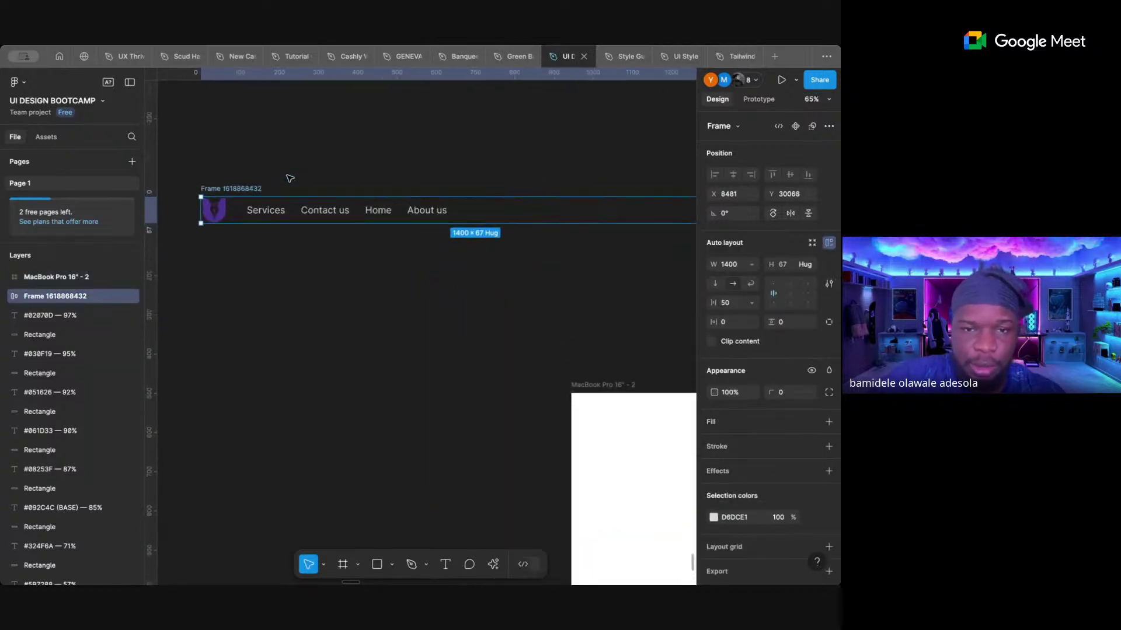
pyautogui.scroll(-4, 290, 178)
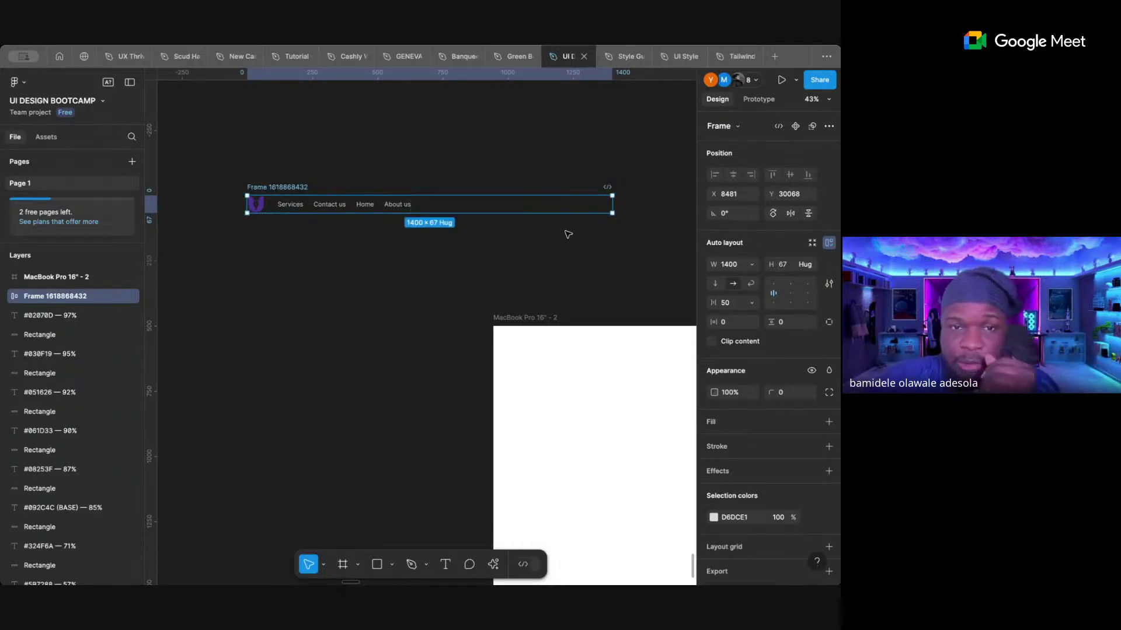
pyautogui.click(753, 303)
pyautogui.click(751, 316)
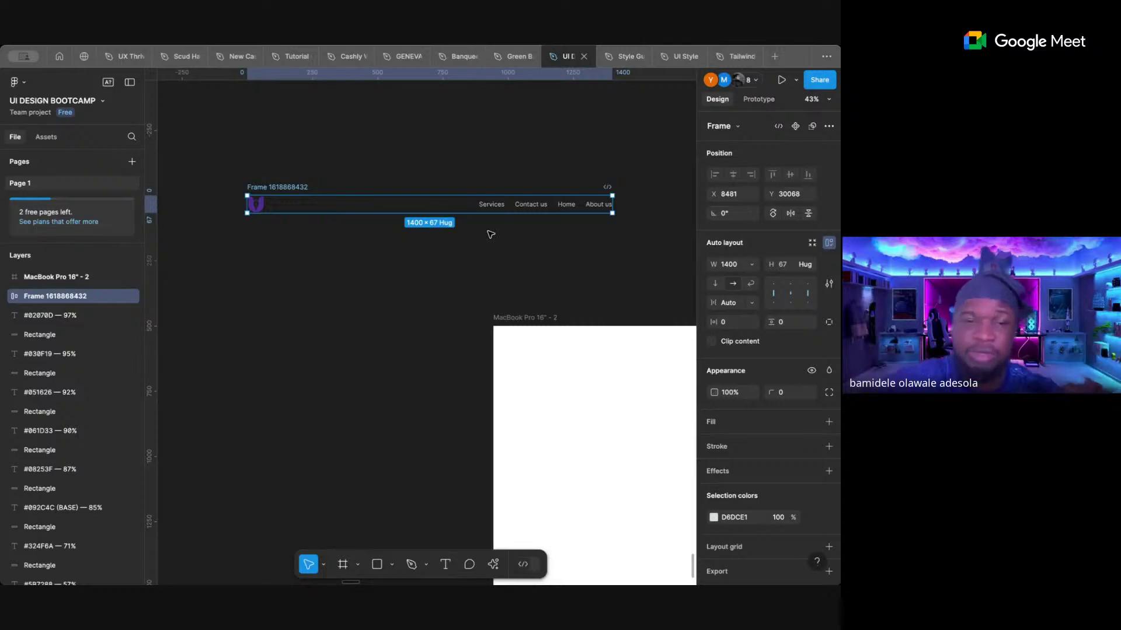
# - Take the Get Started button from the GENEVA WEB REDESIGN file's nav bar
pyautogui.scroll(-5, 491, 234)
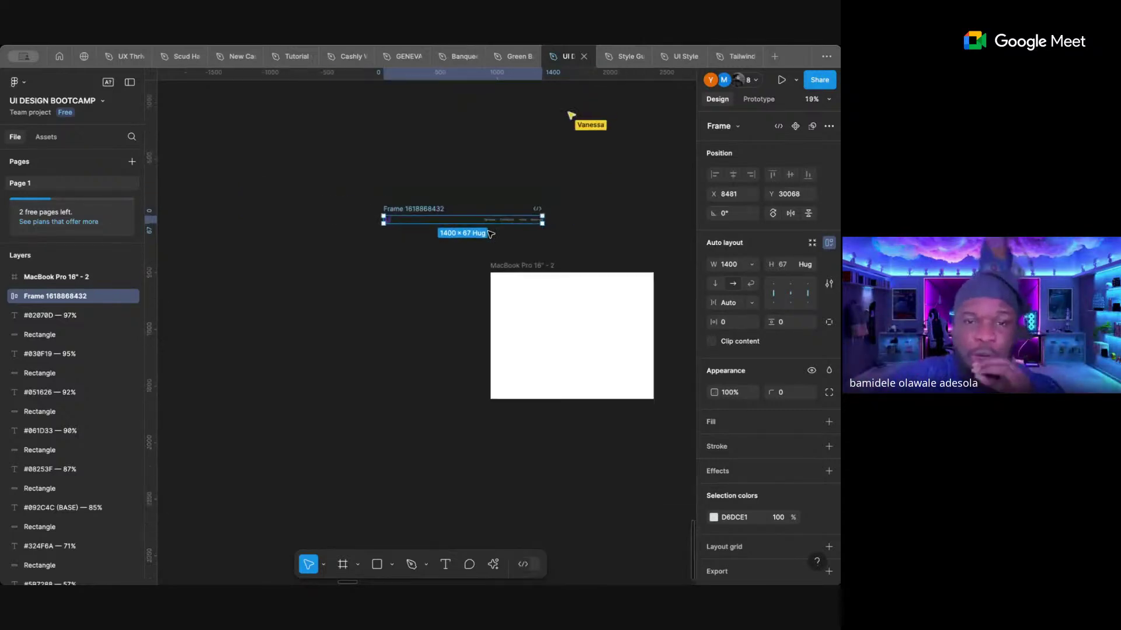
pyautogui.scroll(4, 490, 234)
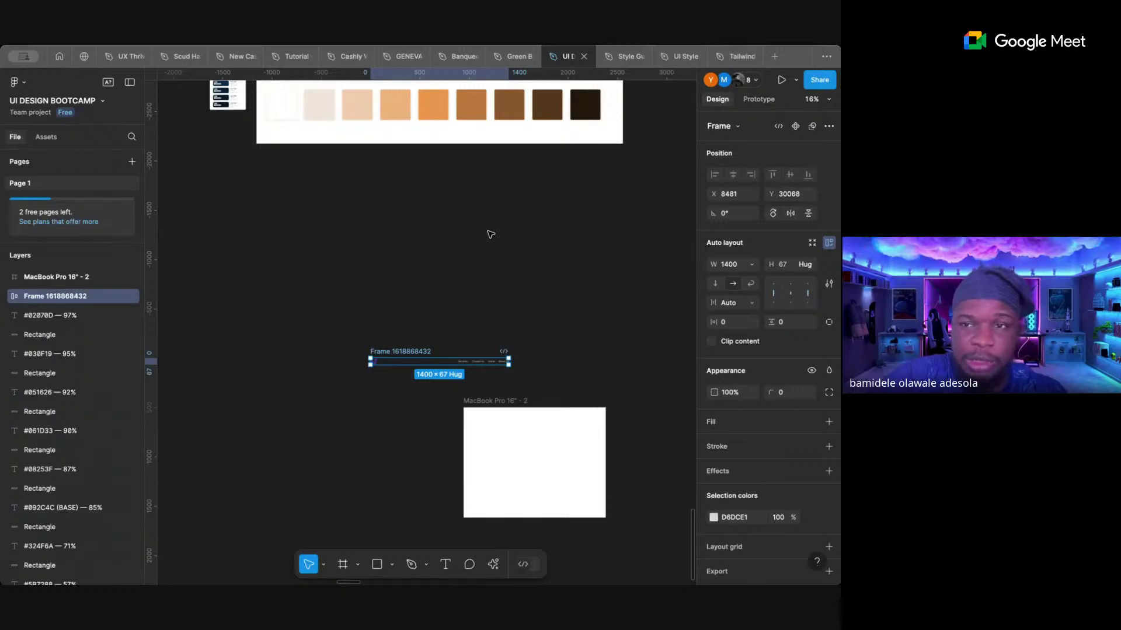
pyautogui.scroll(-6, 491, 234)
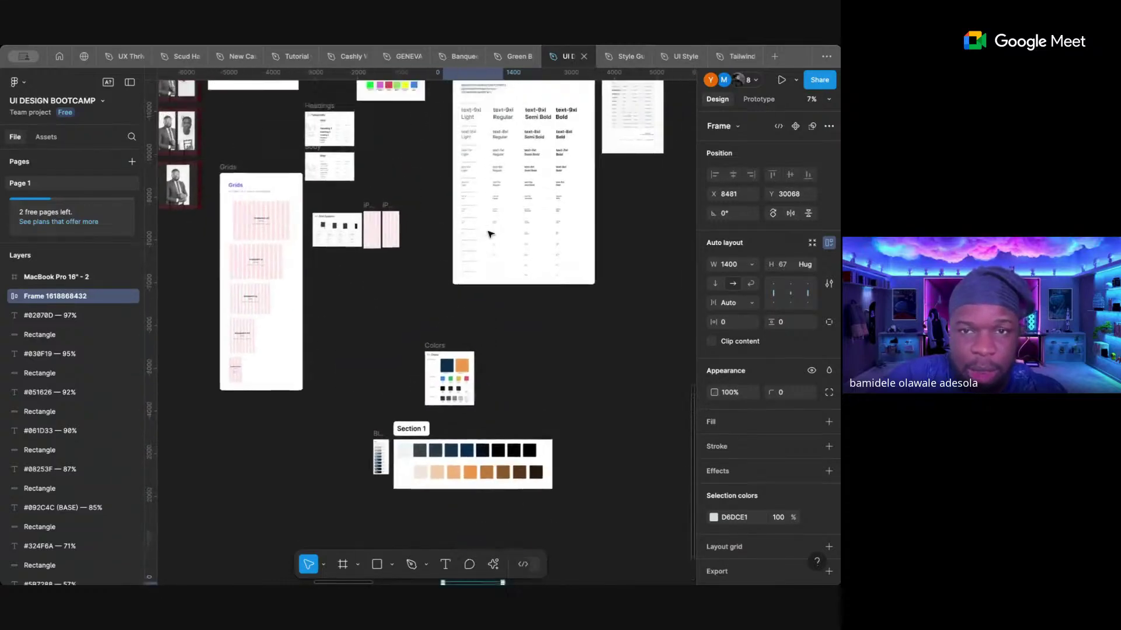
pyautogui.scroll(-3, 490, 234)
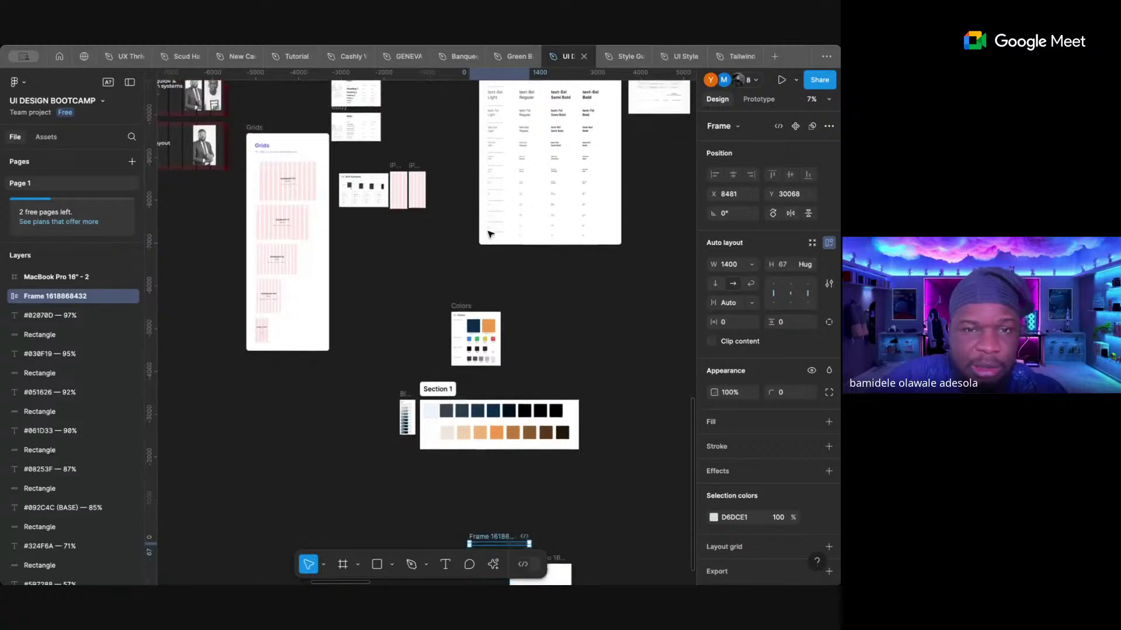
pyautogui.scroll(-5, 490, 234)
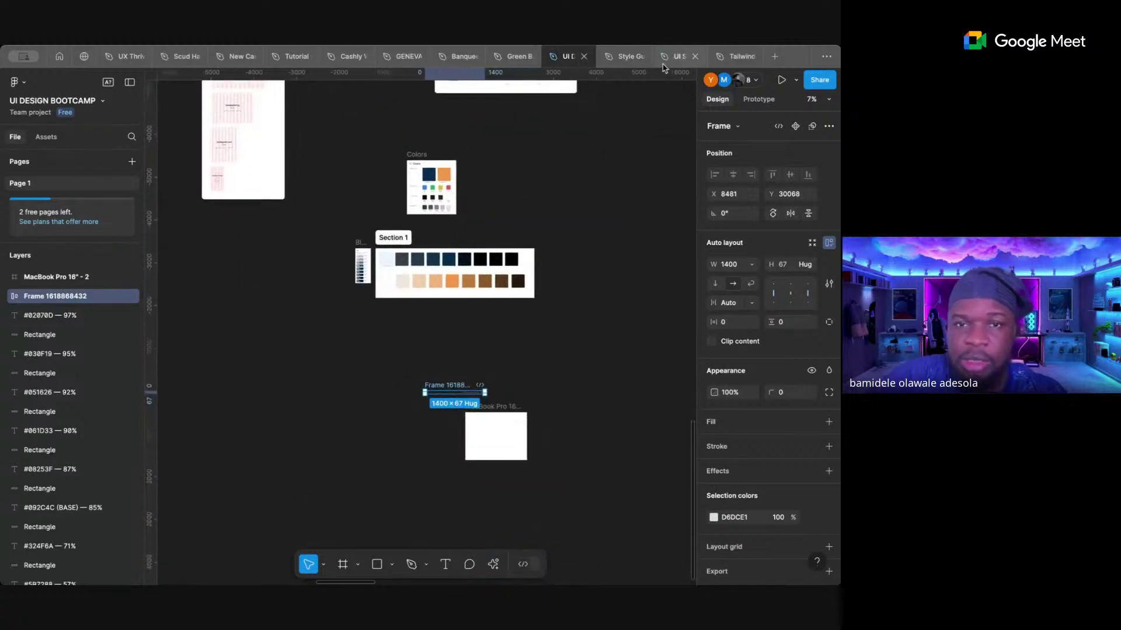
pyautogui.click(406, 56)
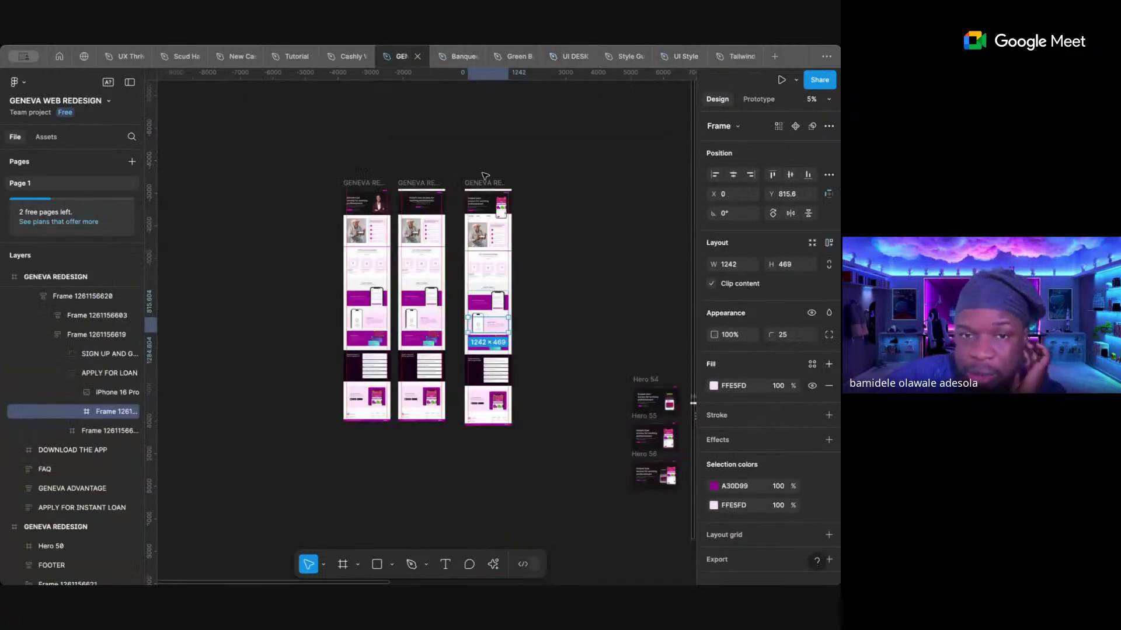
pyautogui.hotkey('shift', '2')
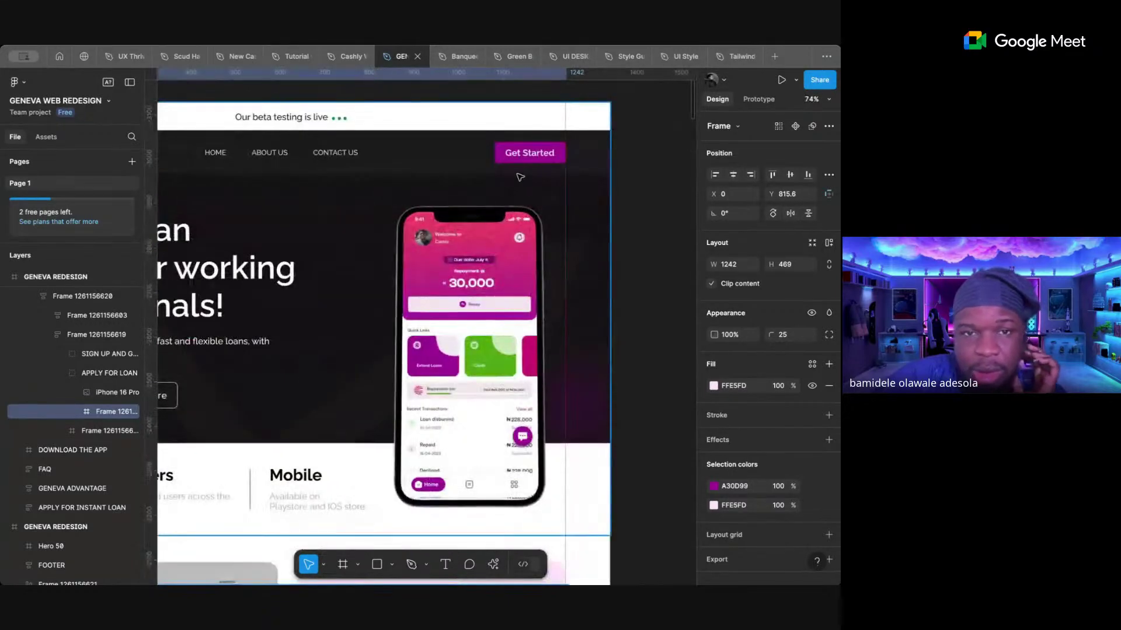
pyautogui.click(541, 155)
pyautogui.click(541, 155)
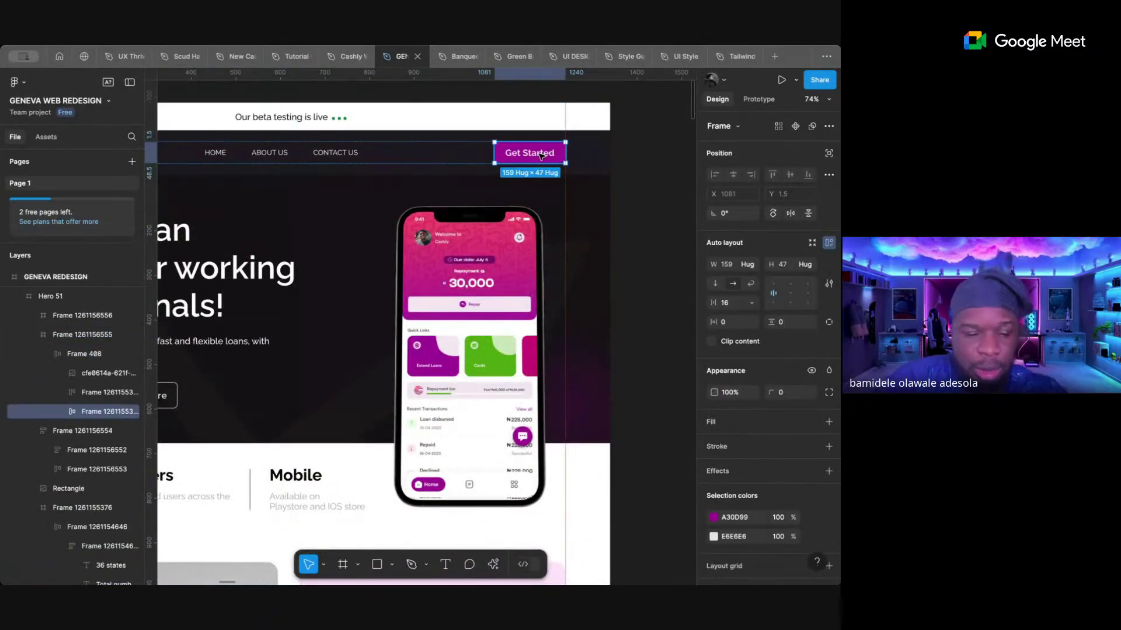
pyautogui.click(569, 56)
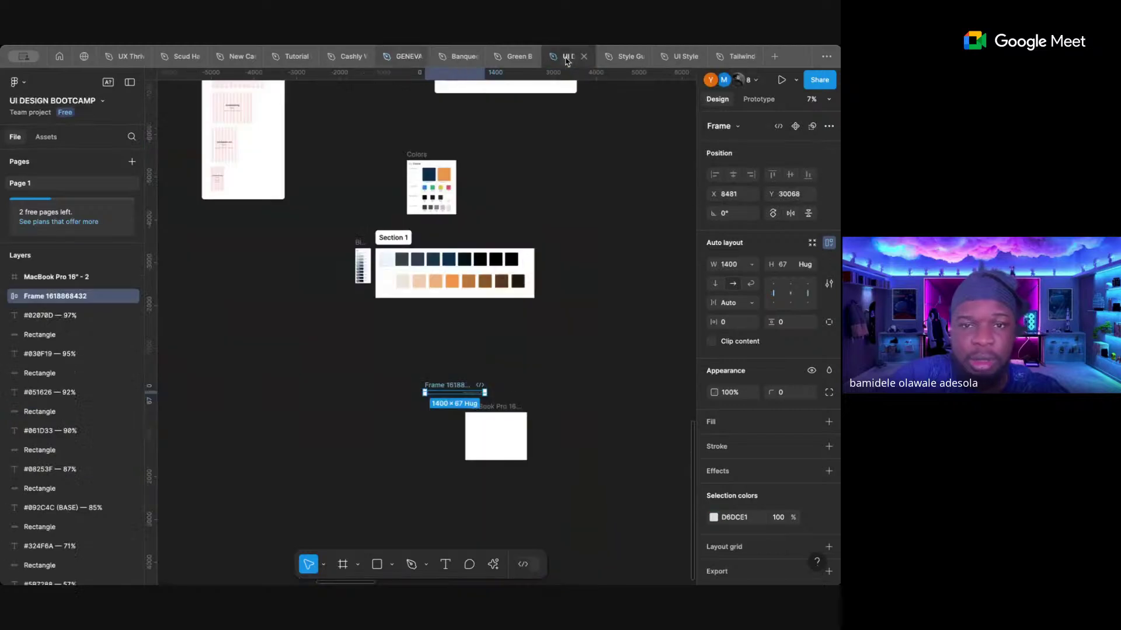
pyautogui.scroll(2, 434, 275)
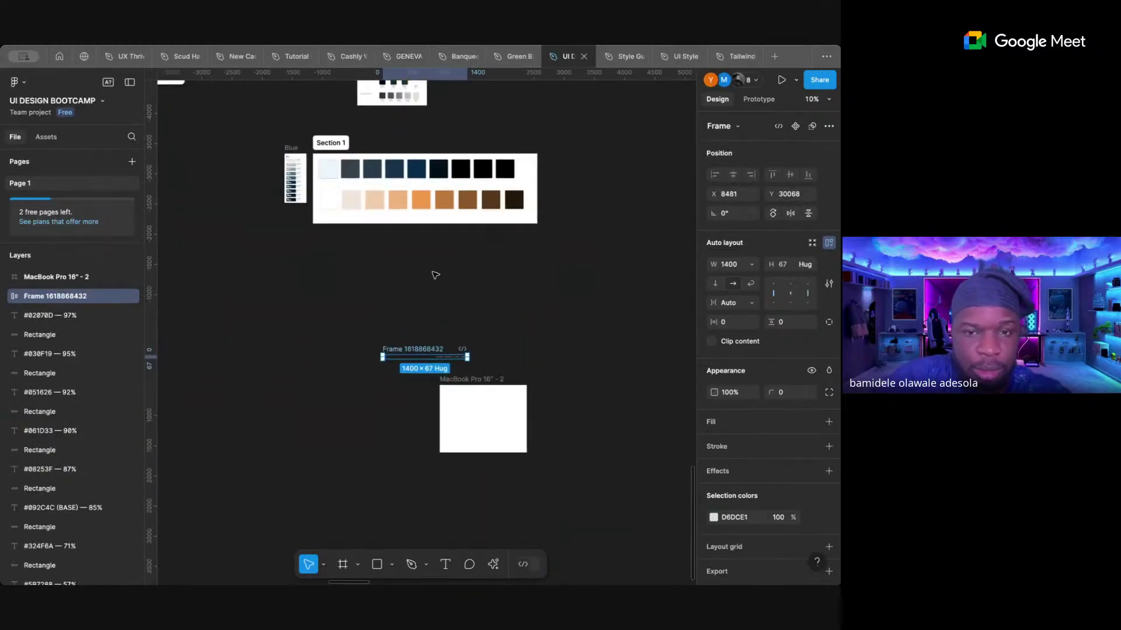
# - Paste the Get Started button into the navbar right after About us
pyautogui.hotkey('ctrl', 'v')
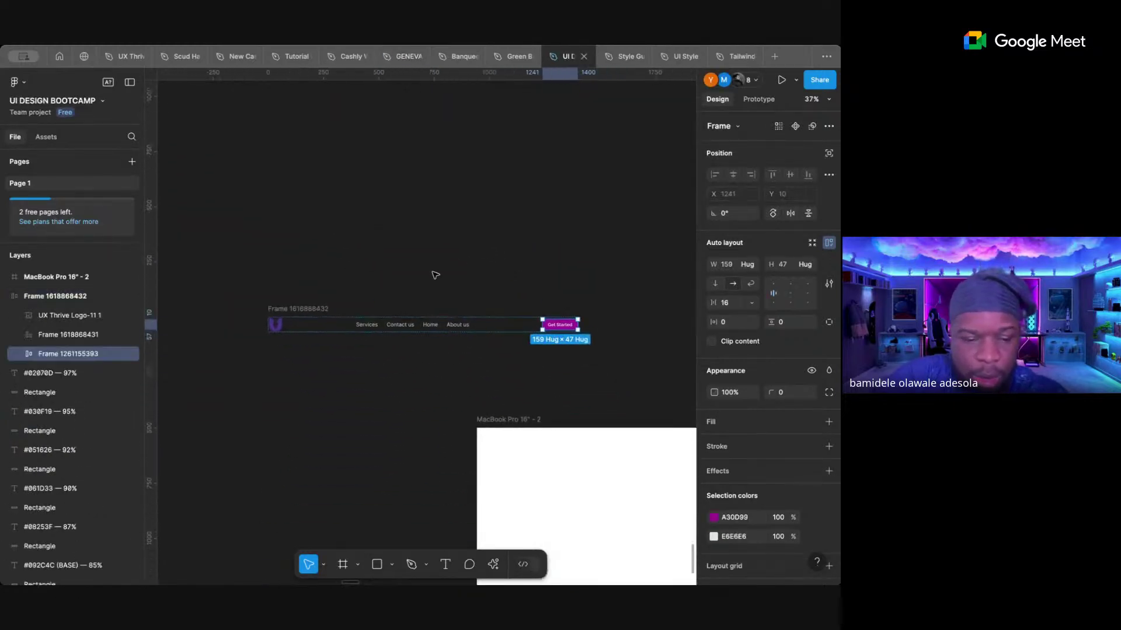
pyautogui.hotkey('ctrl', 'z')
pyautogui.click(392, 280)
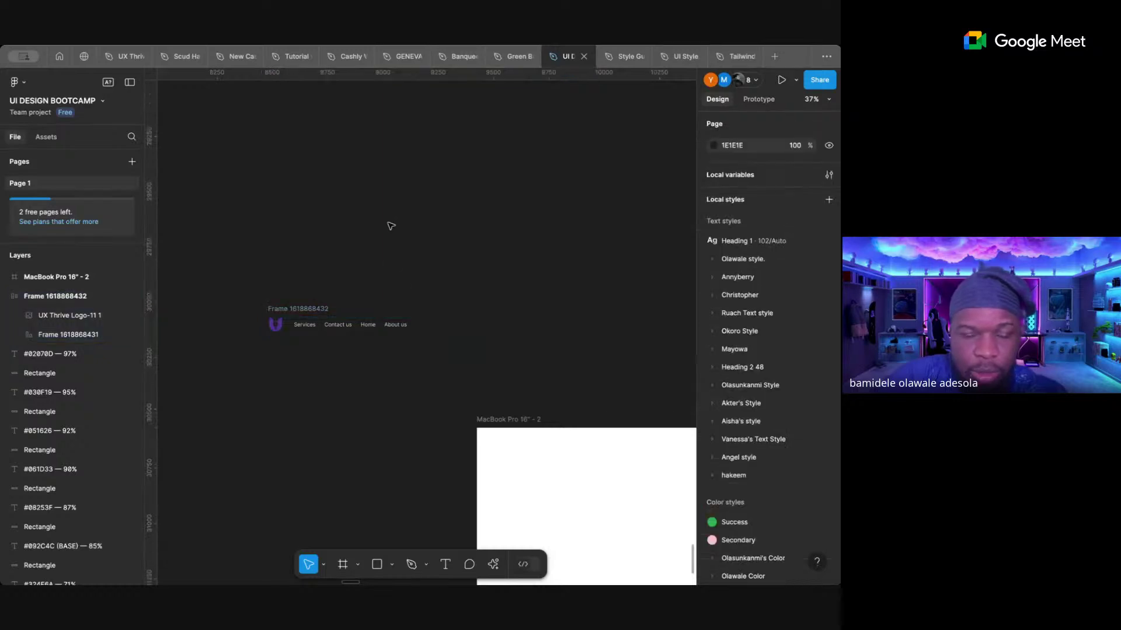
pyautogui.hotkey('ctrl', 'v')
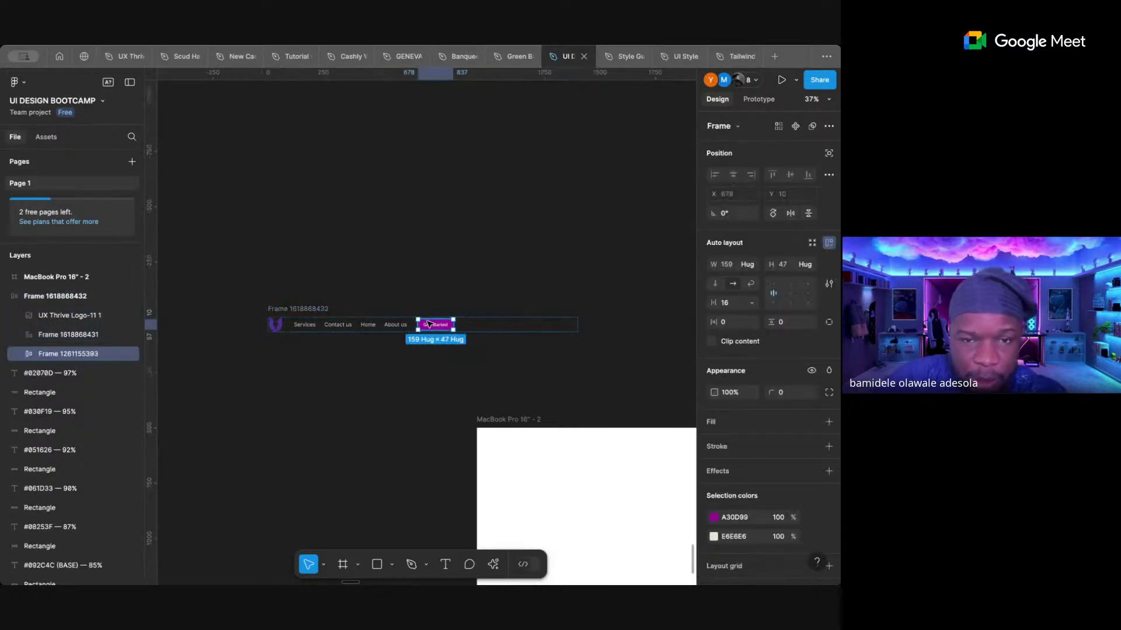
pyautogui.moveTo(429, 324); pyautogui.dragTo(431, 262)
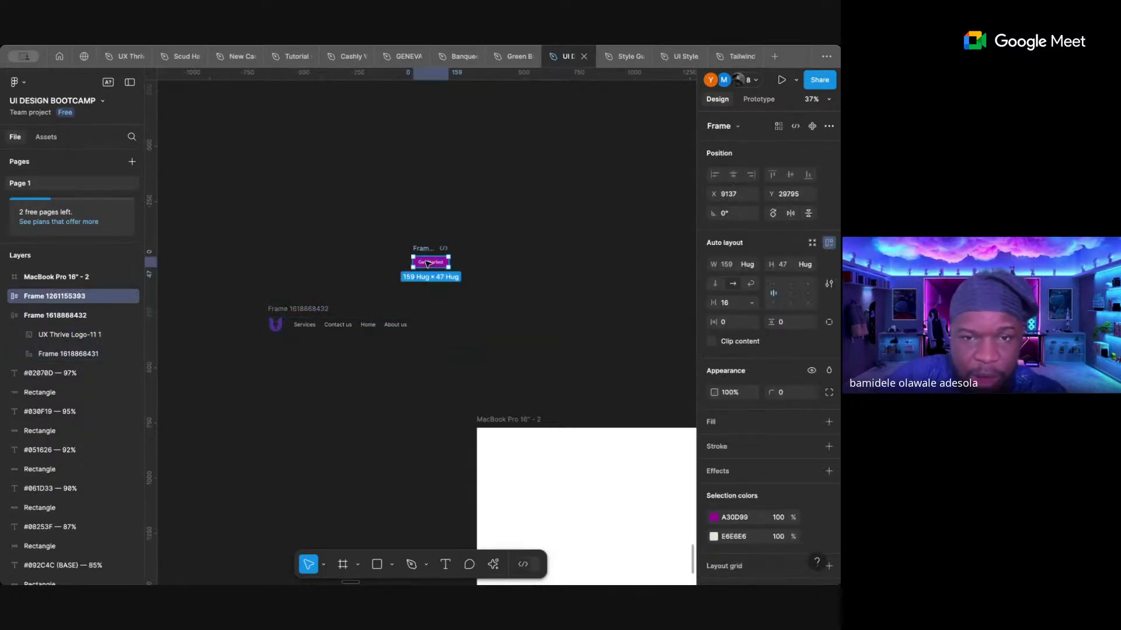
pyautogui.click(323, 309)
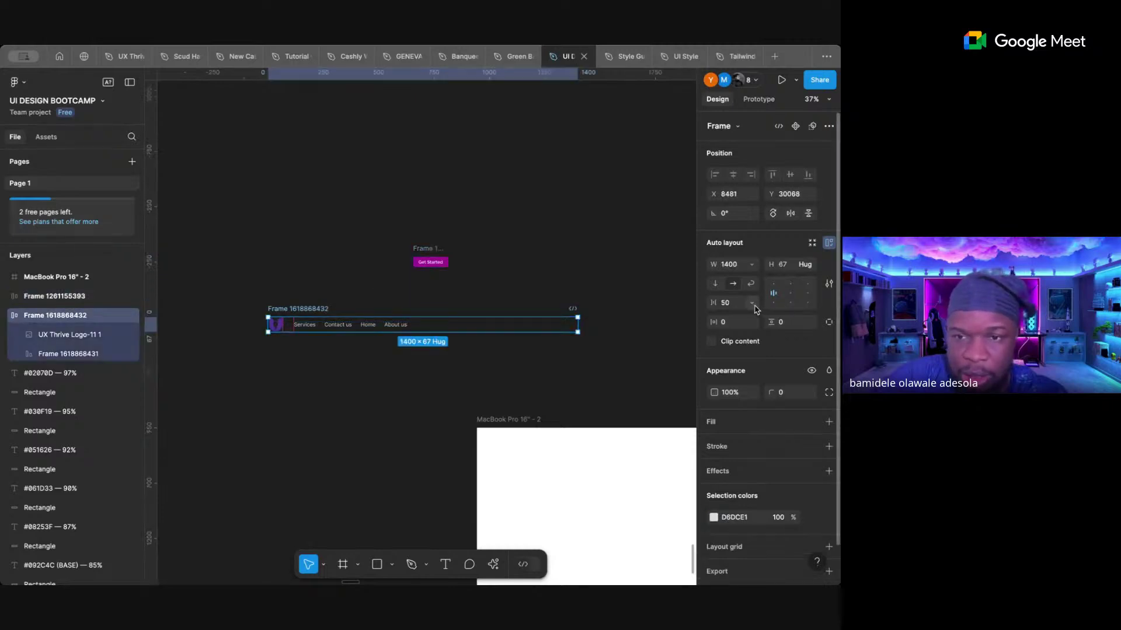
pyautogui.click(752, 303)
pyautogui.press('Escape')
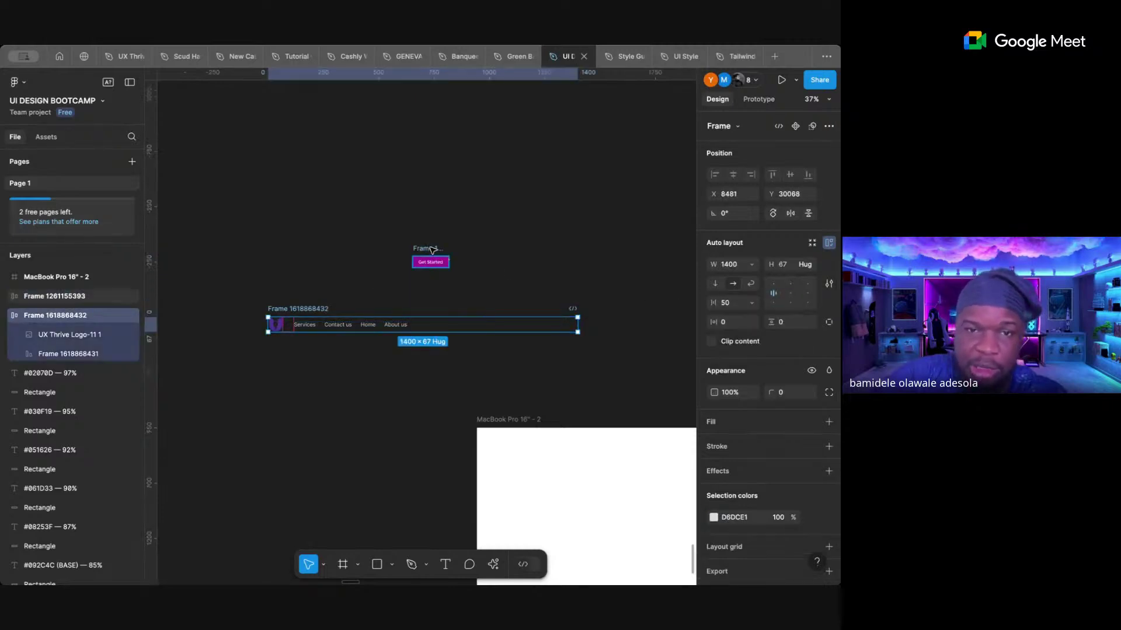
pyautogui.moveTo(433, 250); pyautogui.dragTo(433, 324)
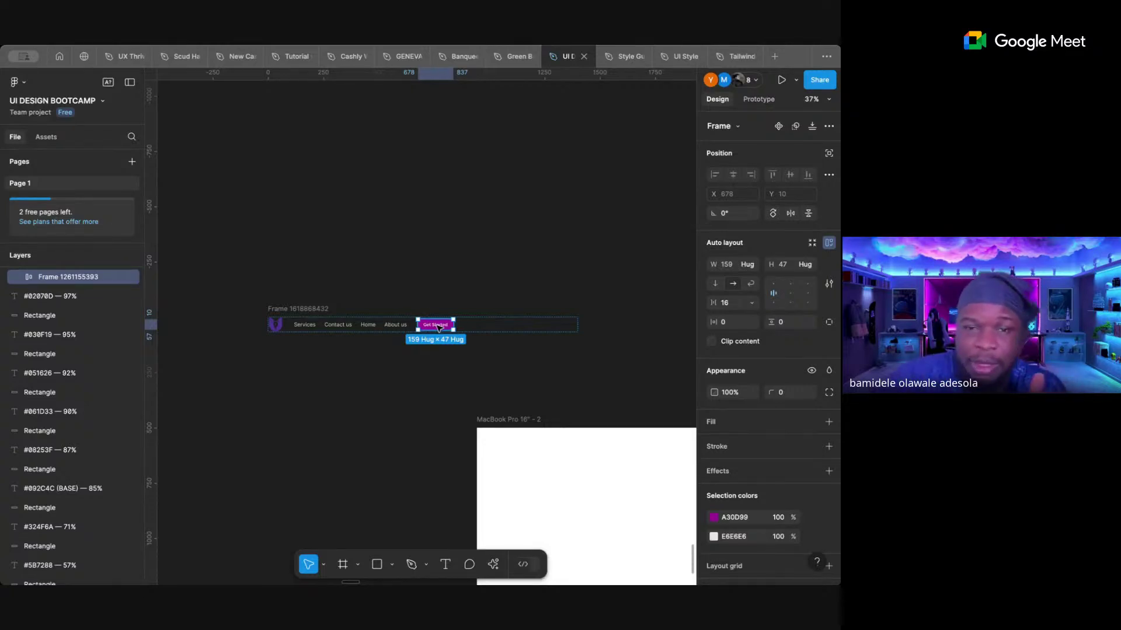
pyautogui.click(425, 282)
pyautogui.click(292, 314)
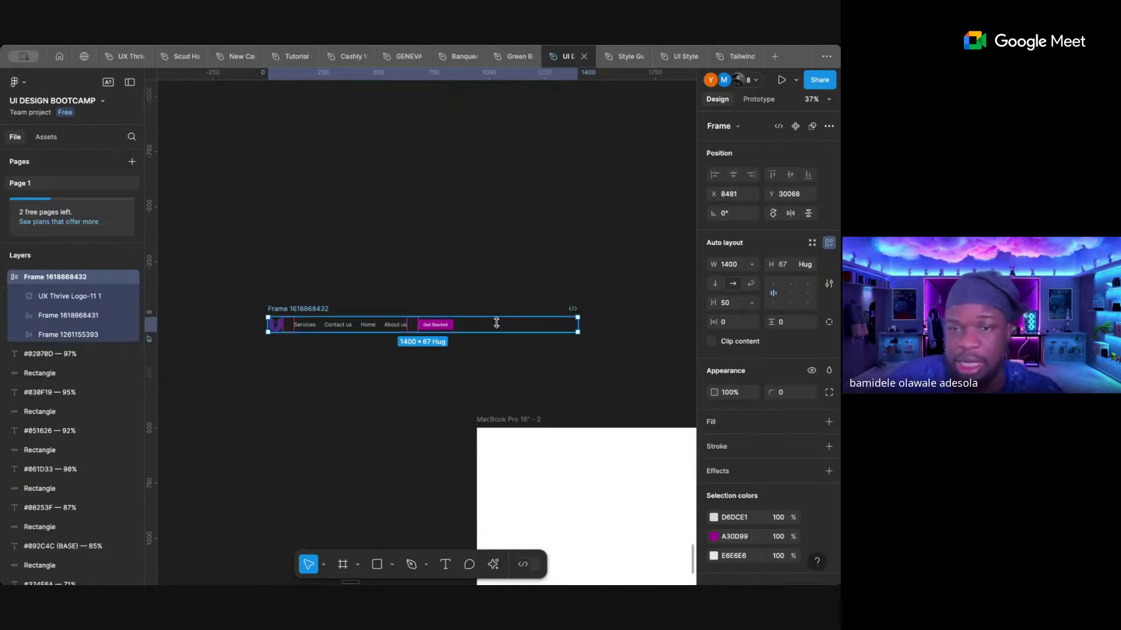
# - Set the navbar's item spacing to Auto
pyautogui.click(754, 303)
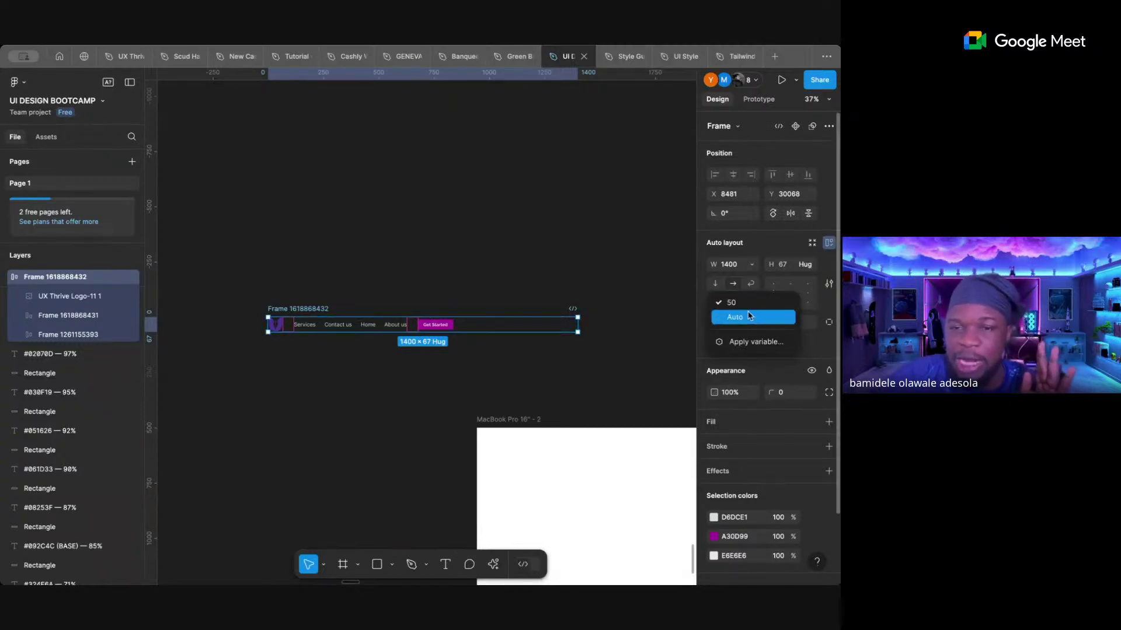
pyautogui.click(748, 317)
pyautogui.click(566, 208)
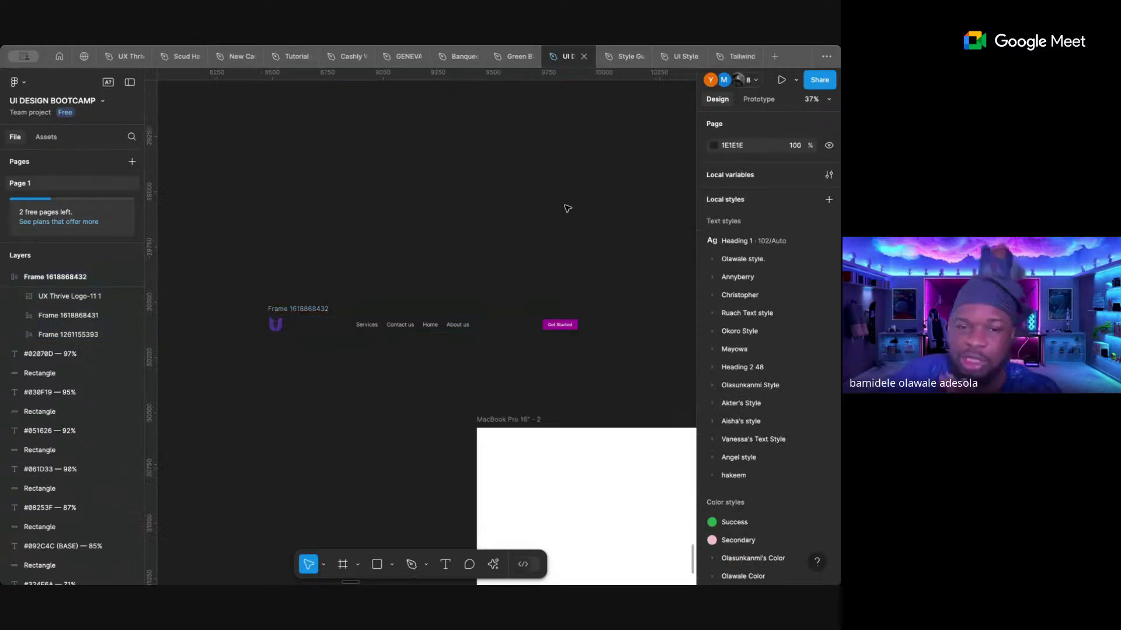
pyautogui.click(324, 309)
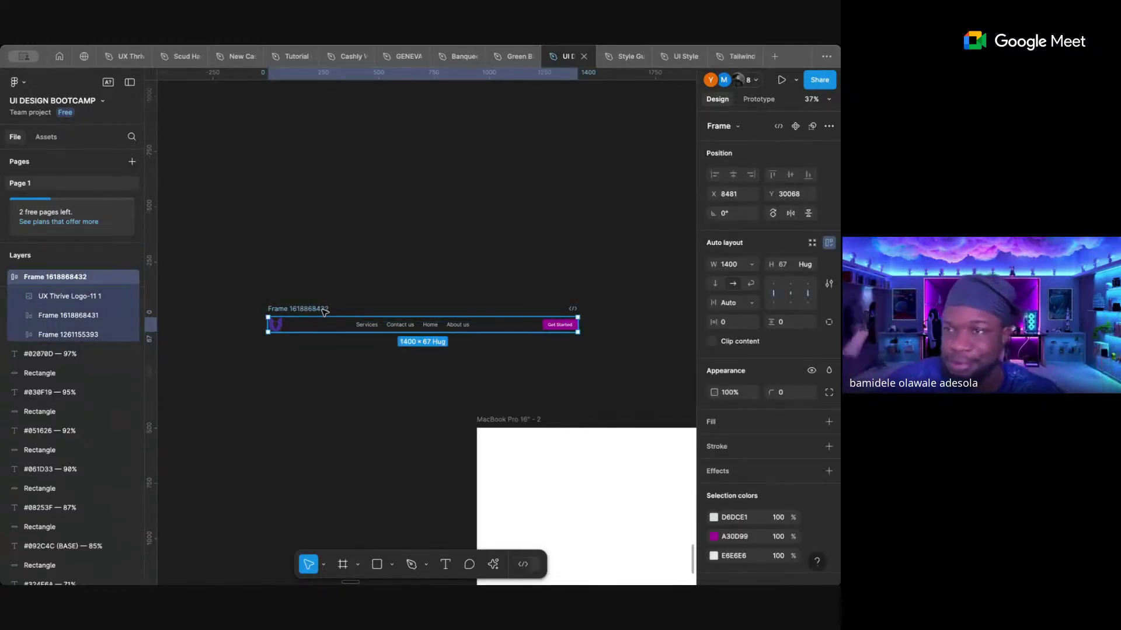
# - Try a 112 height, extra width, and top/bottom/centre alignment, then undo
pyautogui.scroll(-3, 324, 311)
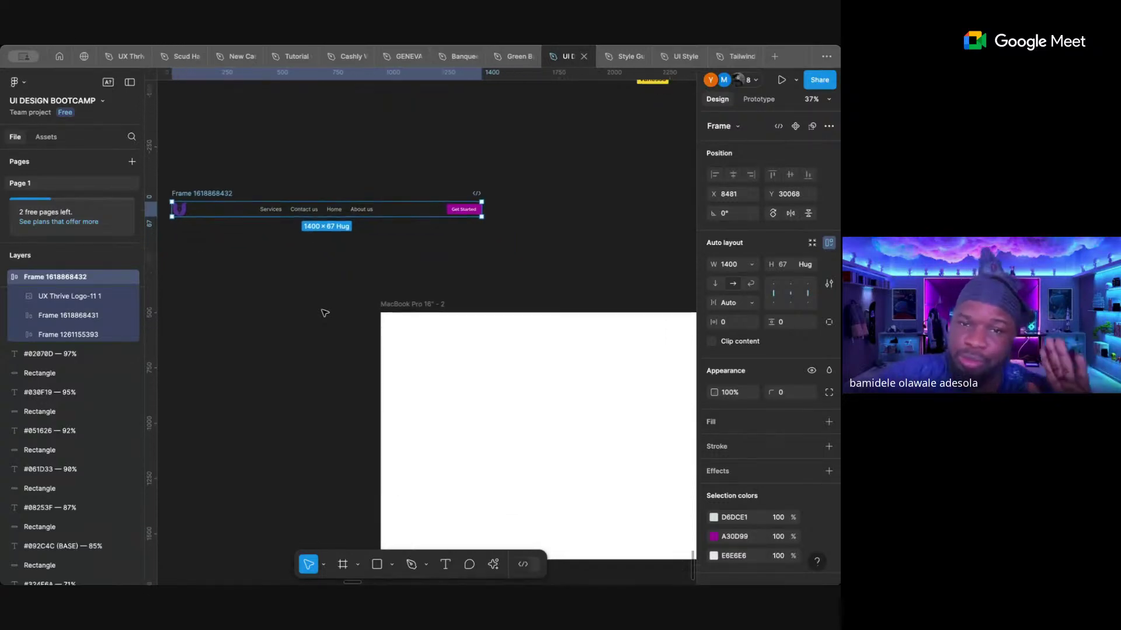
pyautogui.scroll(-3, 326, 314)
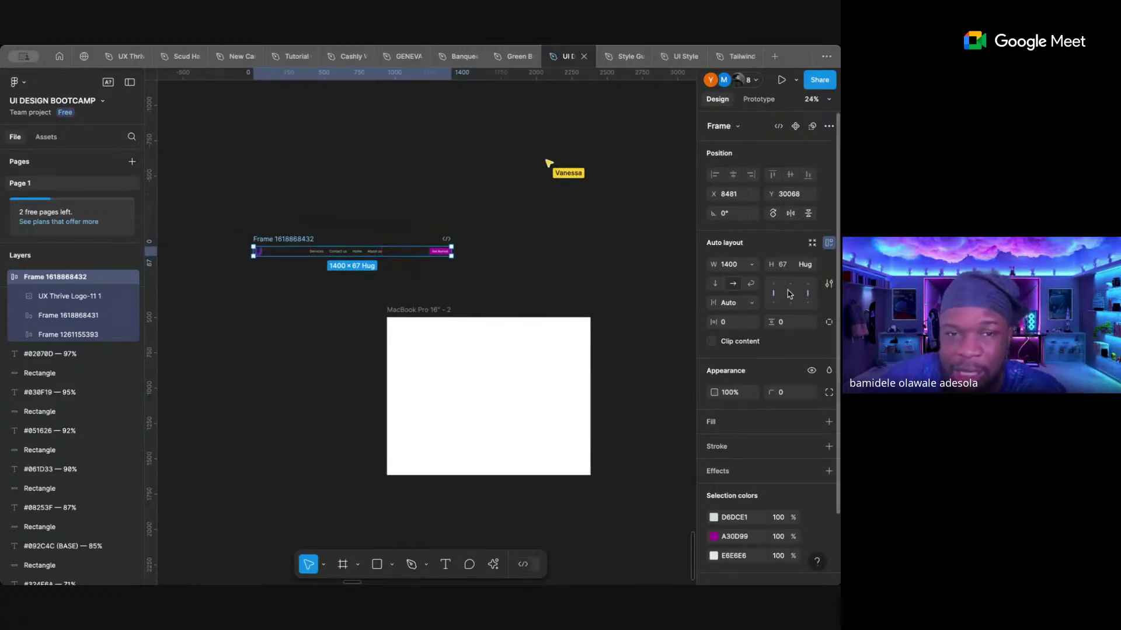
pyautogui.scroll(3, 357, 281)
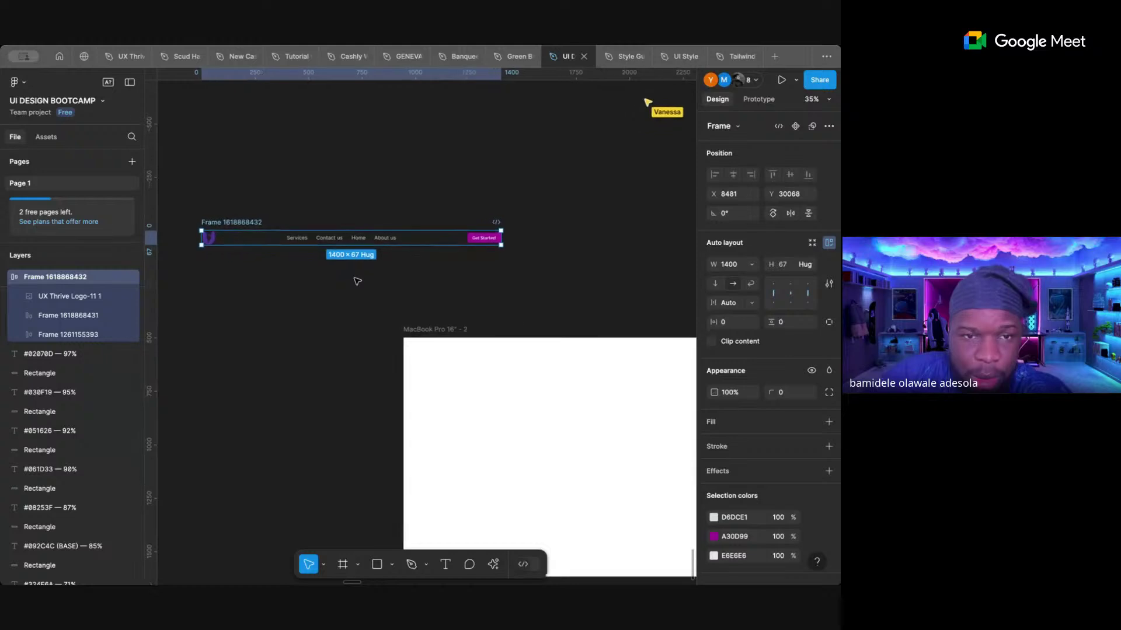
pyautogui.scroll(2, 355, 278)
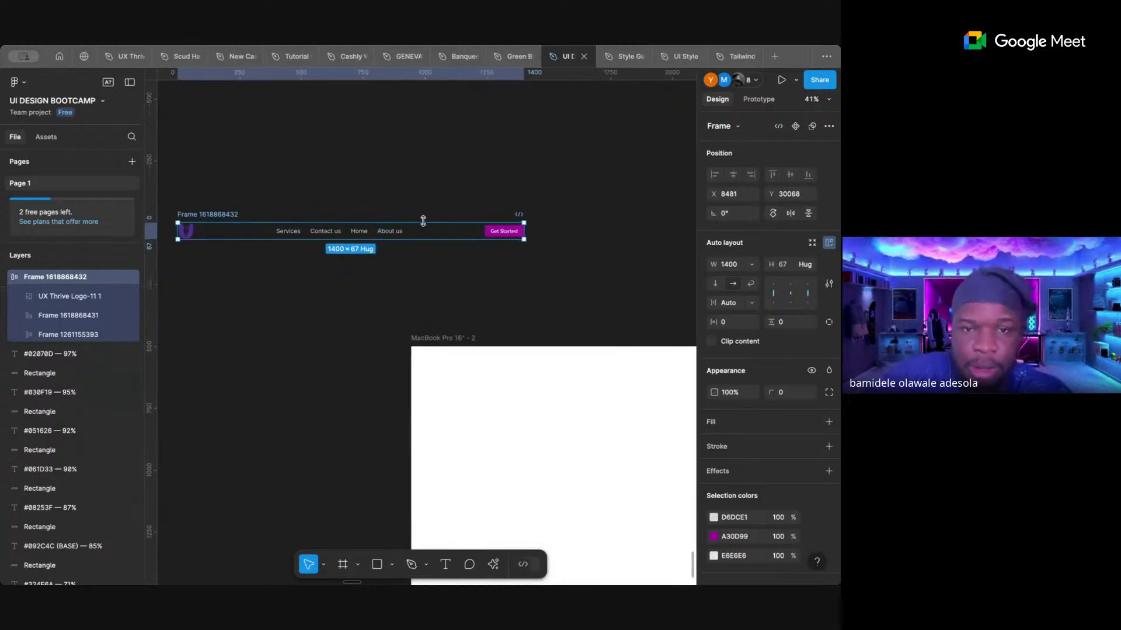
pyautogui.moveTo(425, 239); pyautogui.dragTo(425, 251)
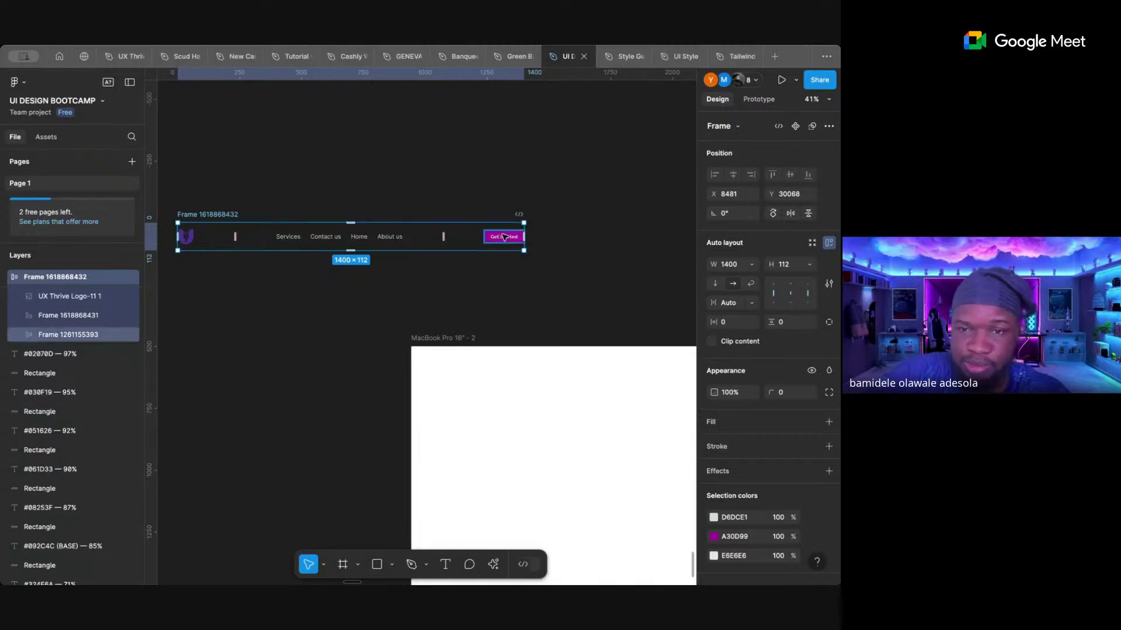
pyautogui.moveTo(524, 229); pyautogui.dragTo(537, 229)
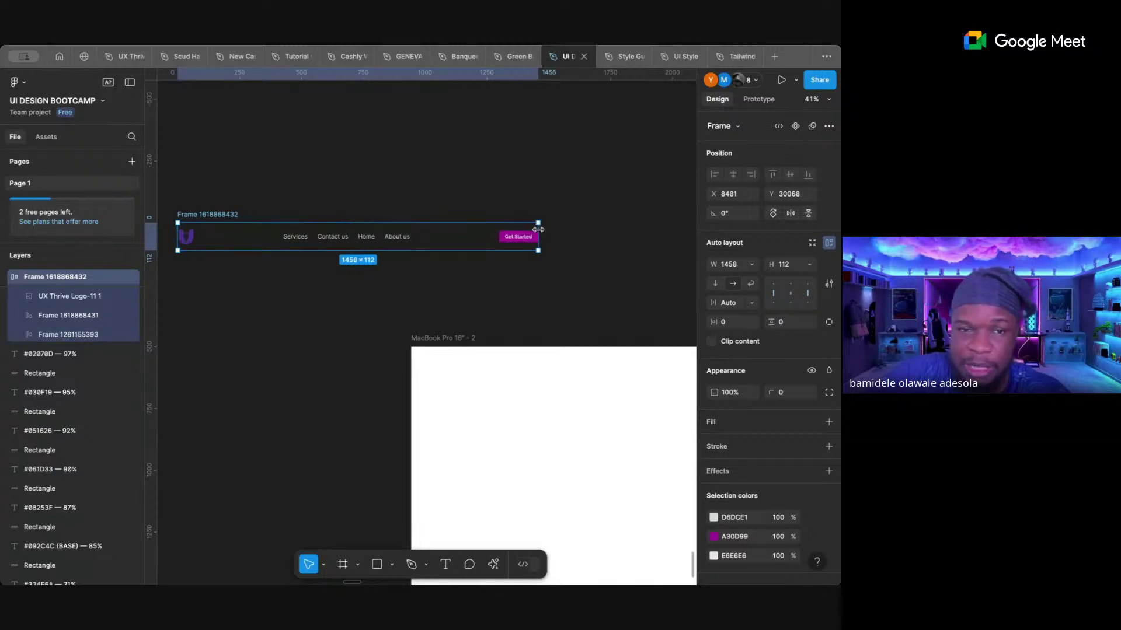
pyautogui.click(794, 286)
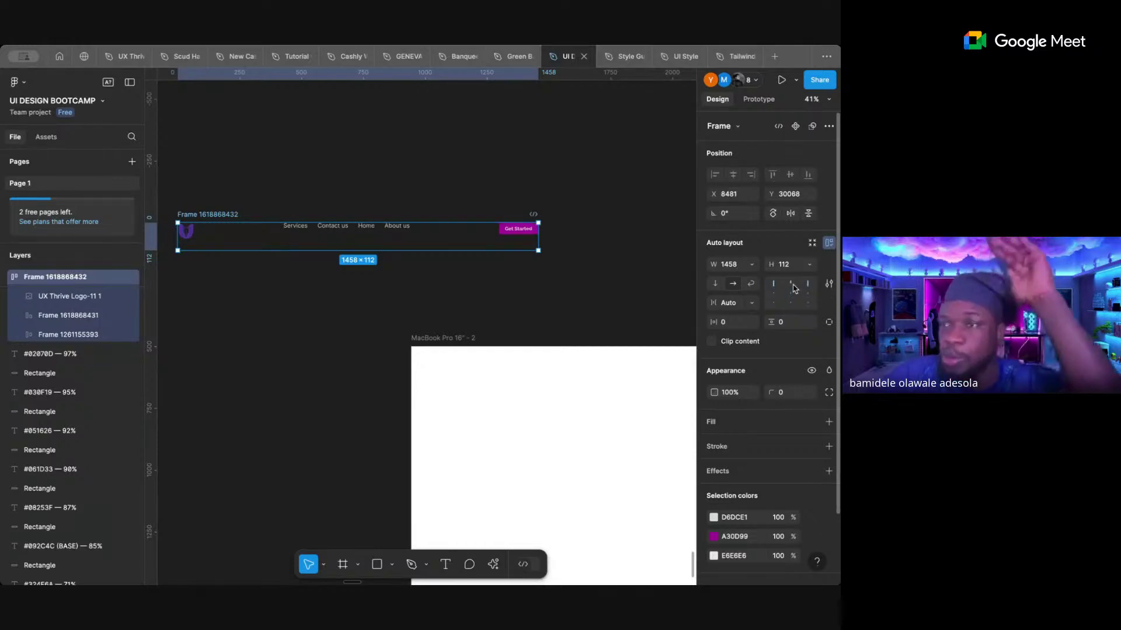
pyautogui.click(791, 304)
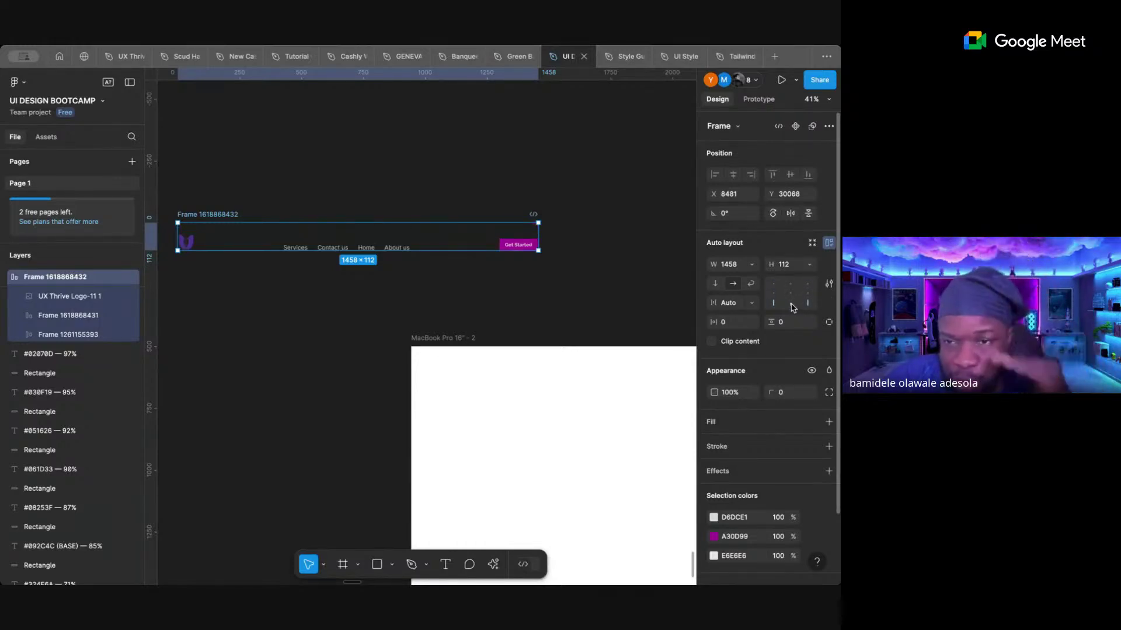
pyautogui.click(791, 294)
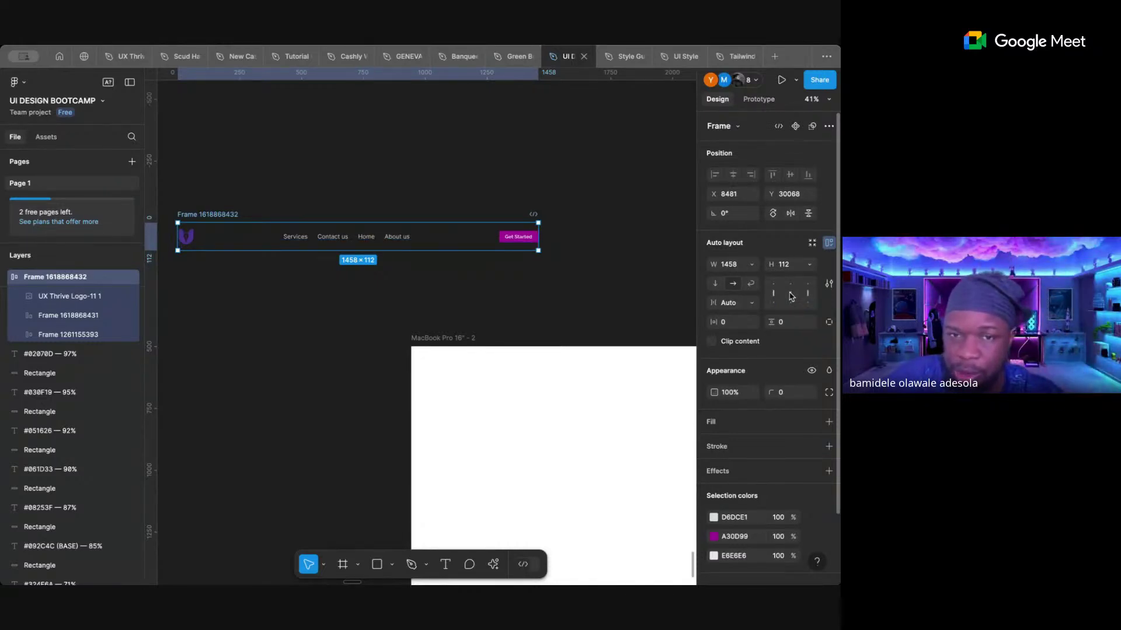
pyautogui.press('super+z')
pyautogui.press('super+z')
pyautogui.press('super+z')
pyautogui.press('super+z')
pyautogui.press('super+z')
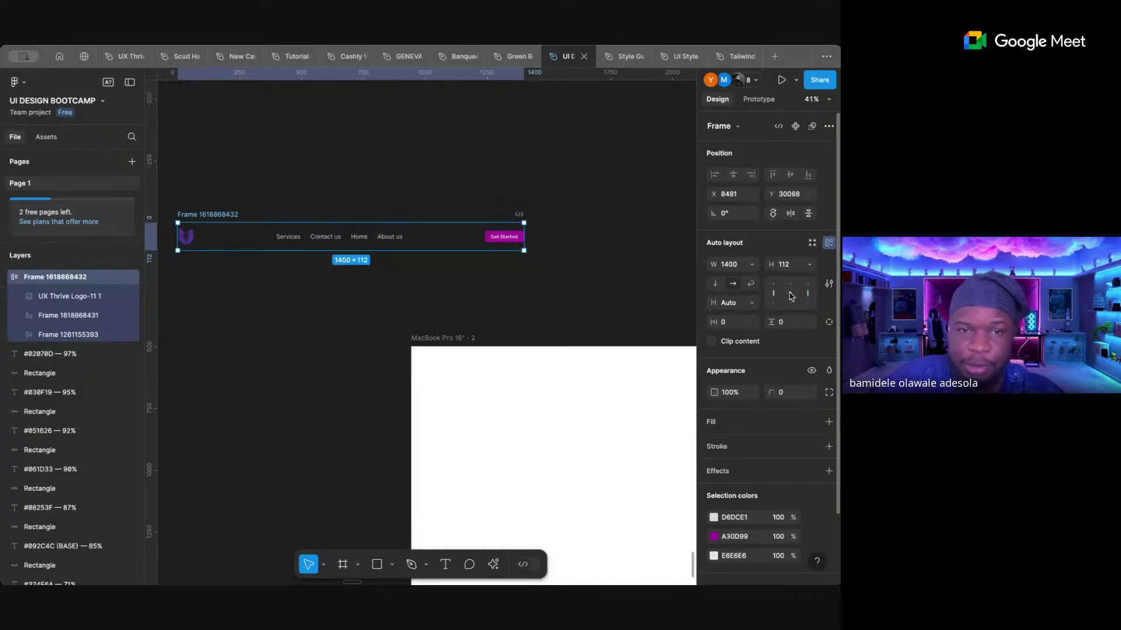
# - Drag the navbar frame to just above the MacBook Pro 16" - 2 frame, at X 8887, Y 30139
pyautogui.click(655, 272)
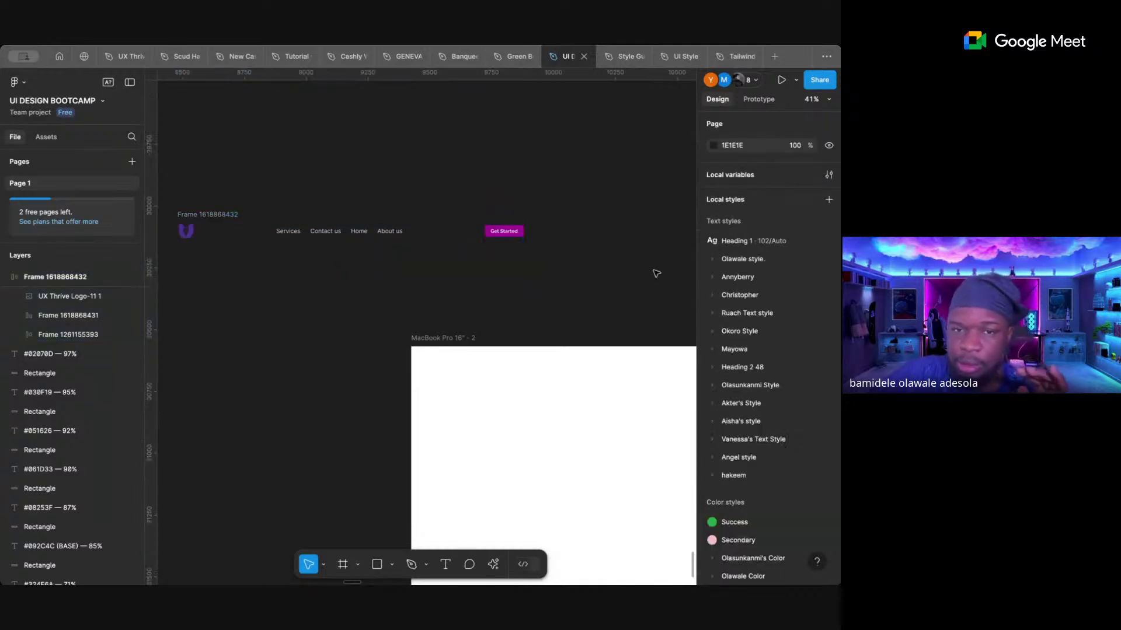
pyautogui.scroll(-2, 634, 301)
pyautogui.hscroll(3, 632, 307)
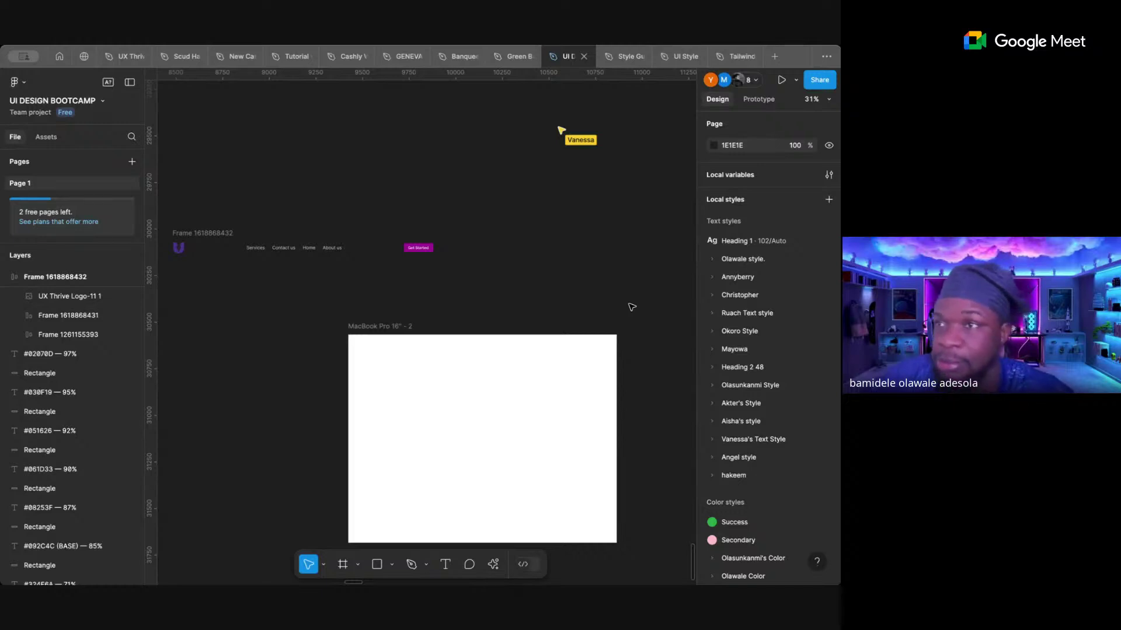
pyautogui.hscroll(-2, 630, 306)
pyautogui.scroll(-1, 630, 306)
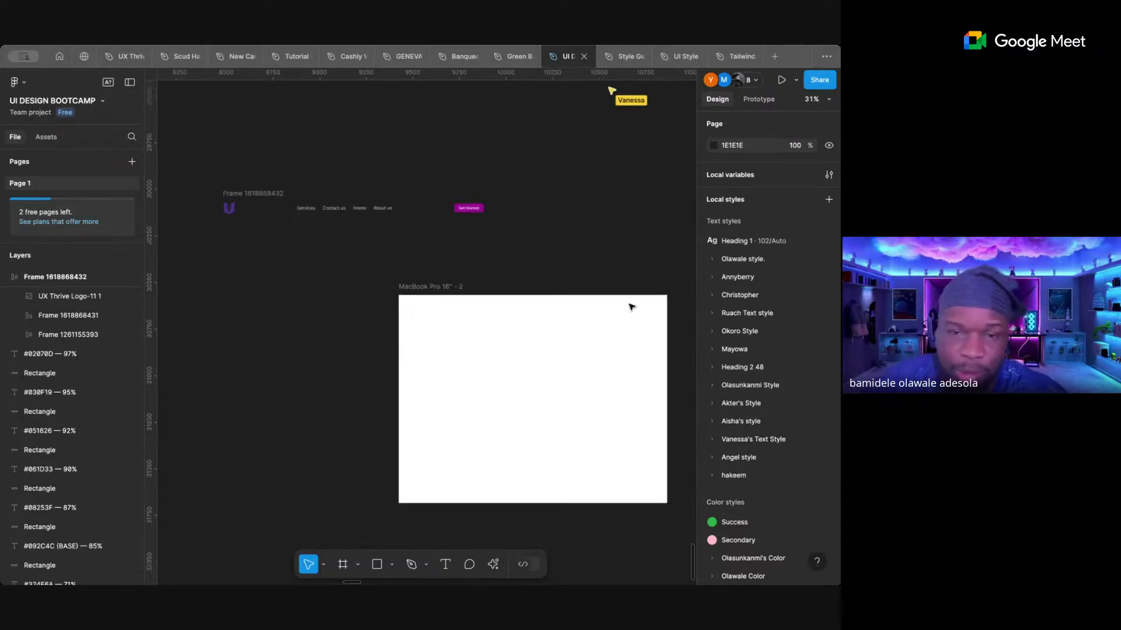
pyautogui.click(270, 193)
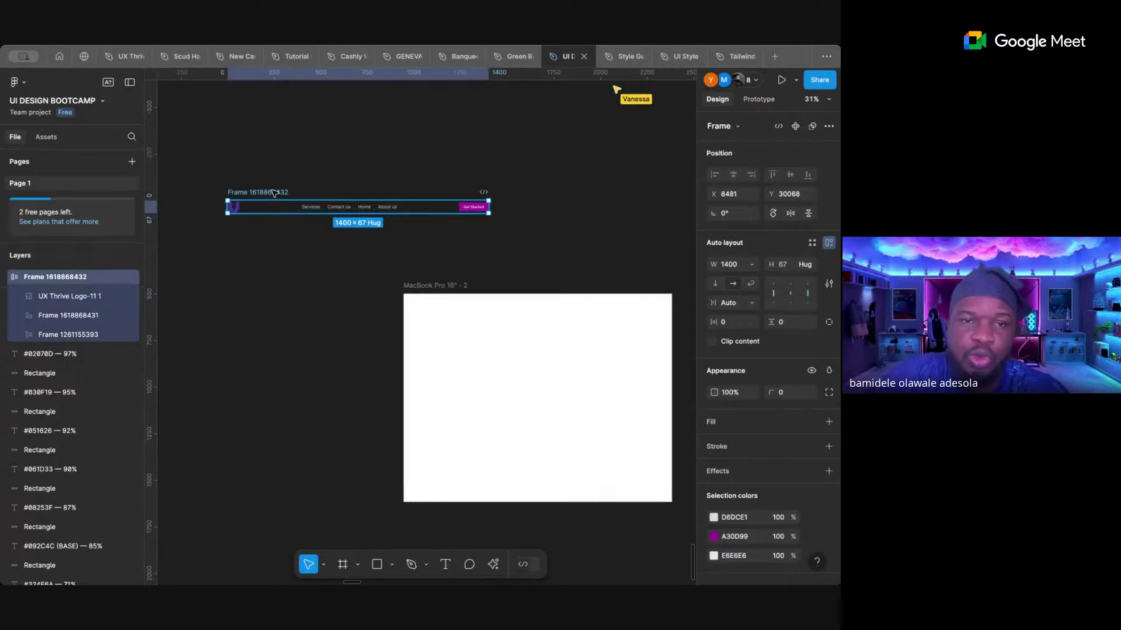
pyautogui.moveTo(270, 192); pyautogui.dragTo(407, 320)
pyautogui.moveTo(454, 316); pyautogui.dragTo(327, 217)
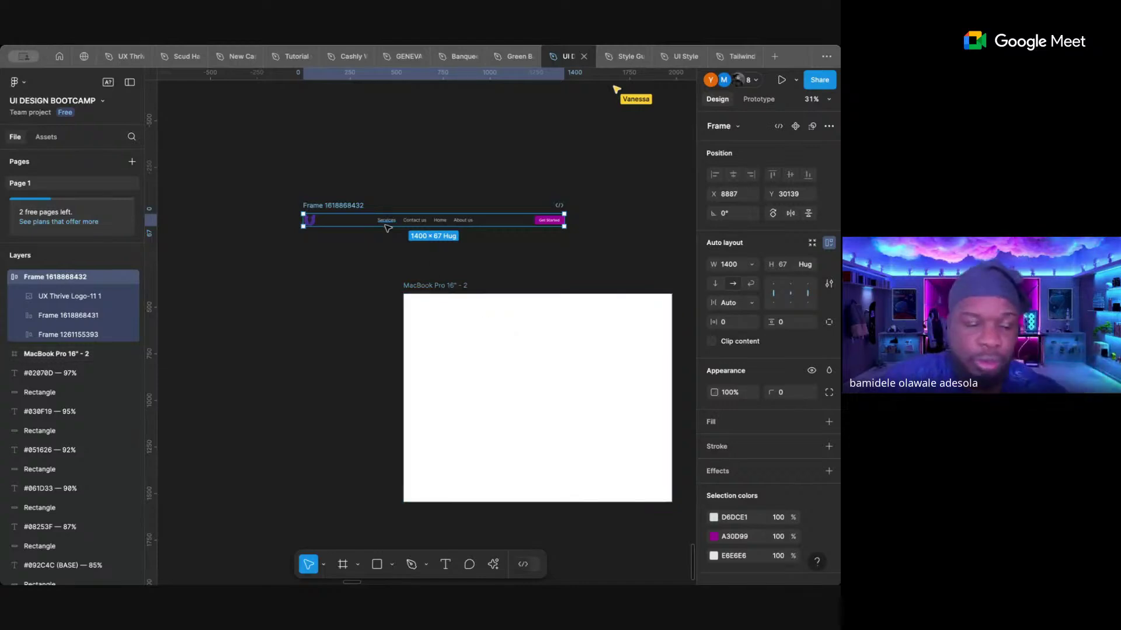
# - Wrap the navbar in a new auto-layout frame with 10 padding, hugging 1420 × 87
pyautogui.hotkey('shift', 'a')
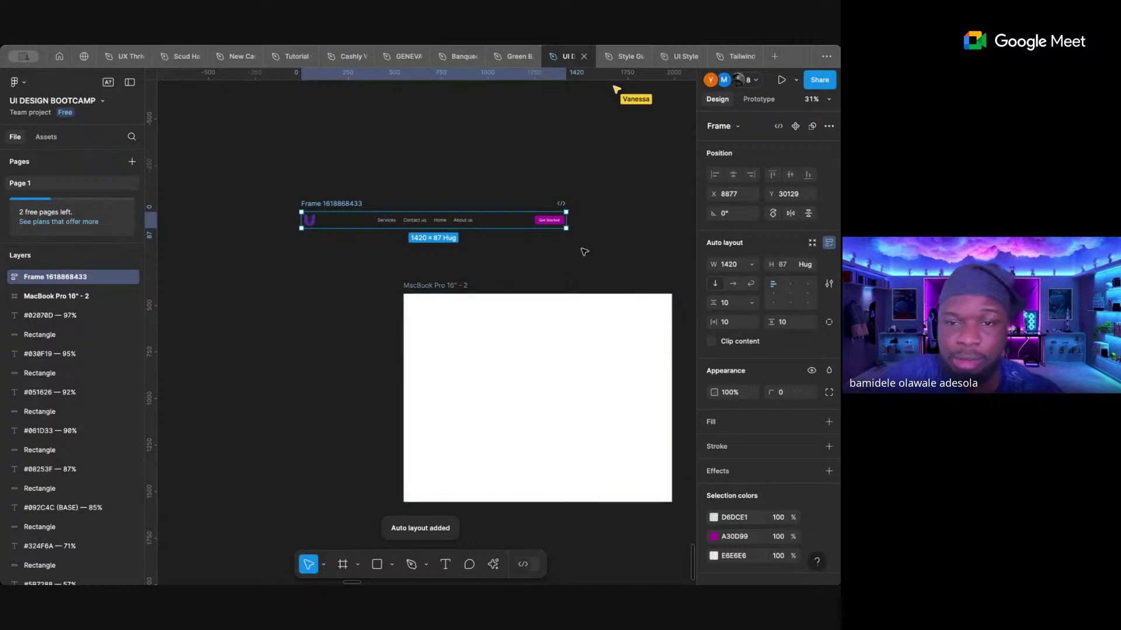
pyautogui.click(728, 267)
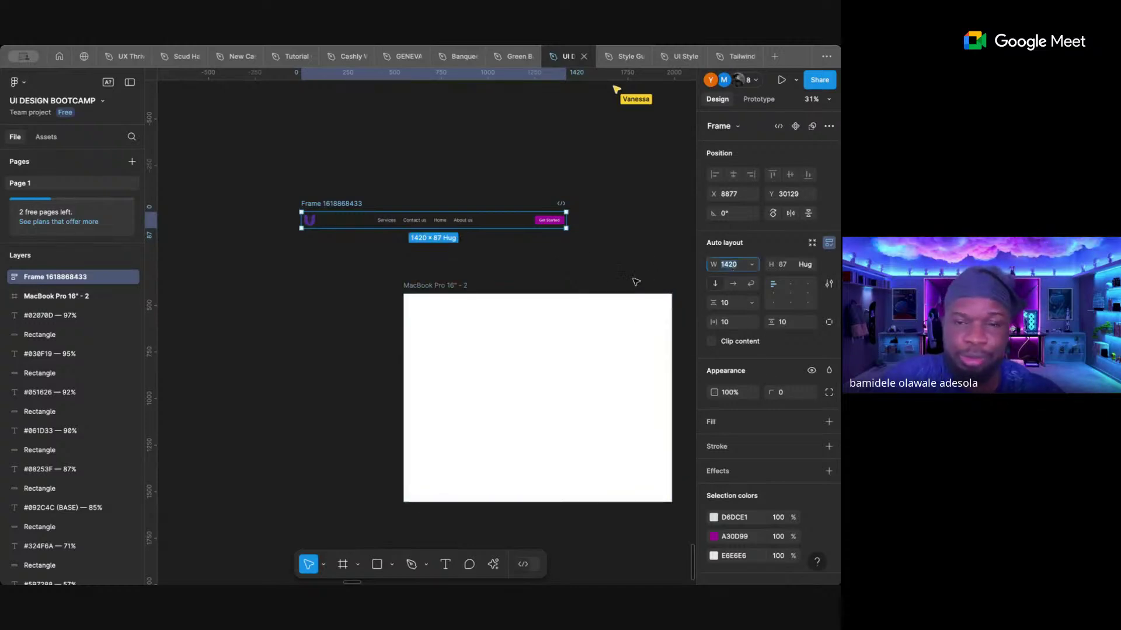
pyautogui.press('Escape')
pyautogui.hotkey('ctrl', 'z')
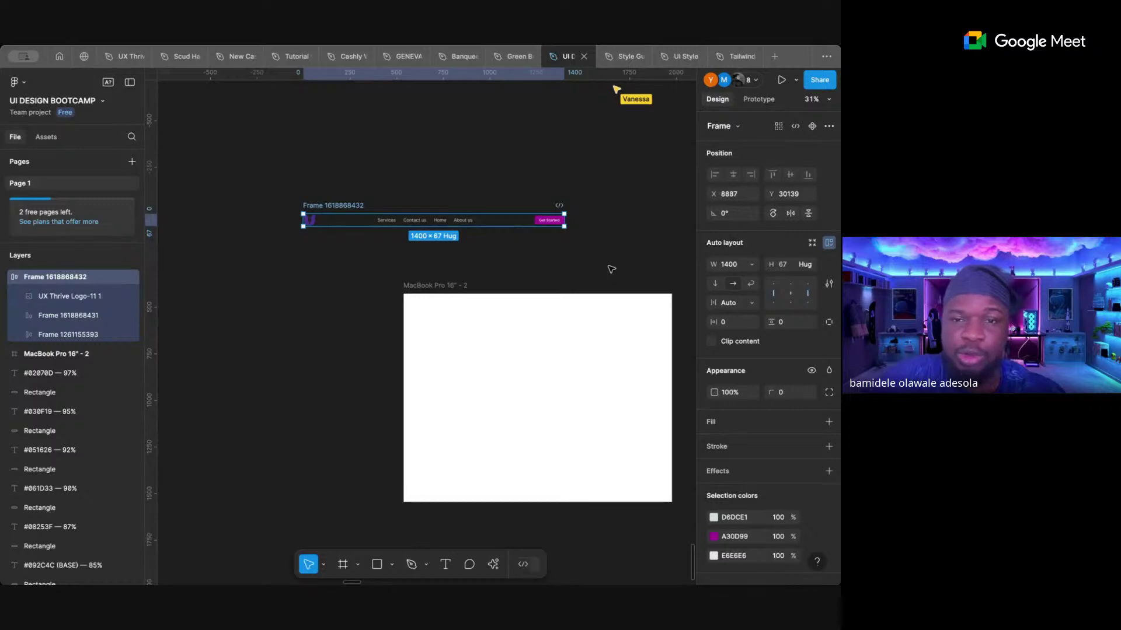
pyautogui.click(496, 149)
pyautogui.click(365, 207)
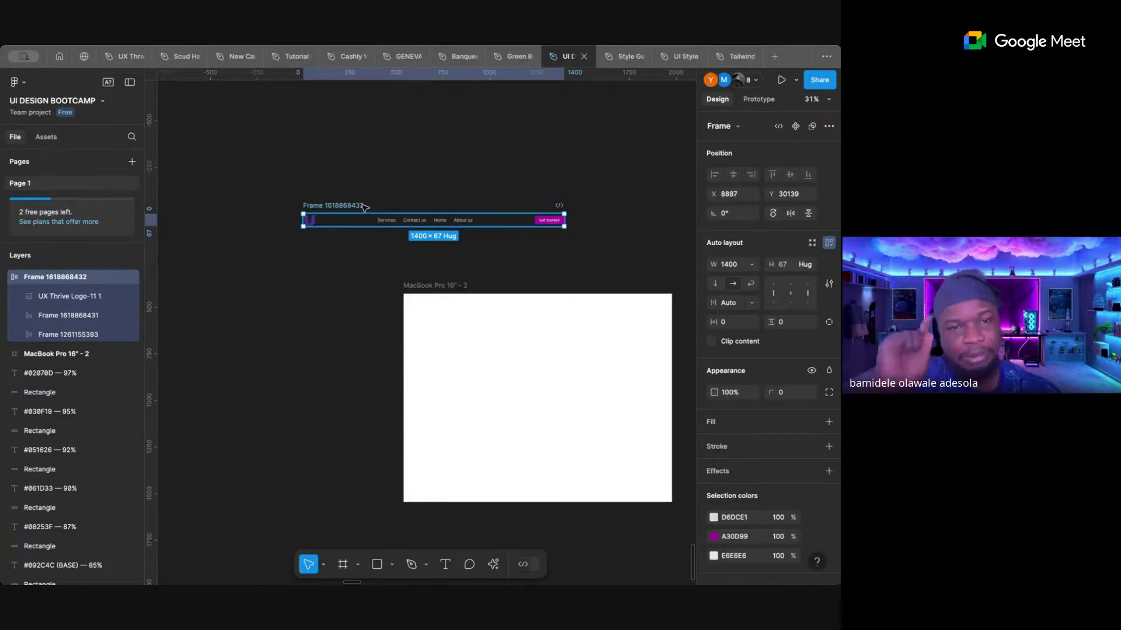
pyautogui.hotkey('shift', 'a')
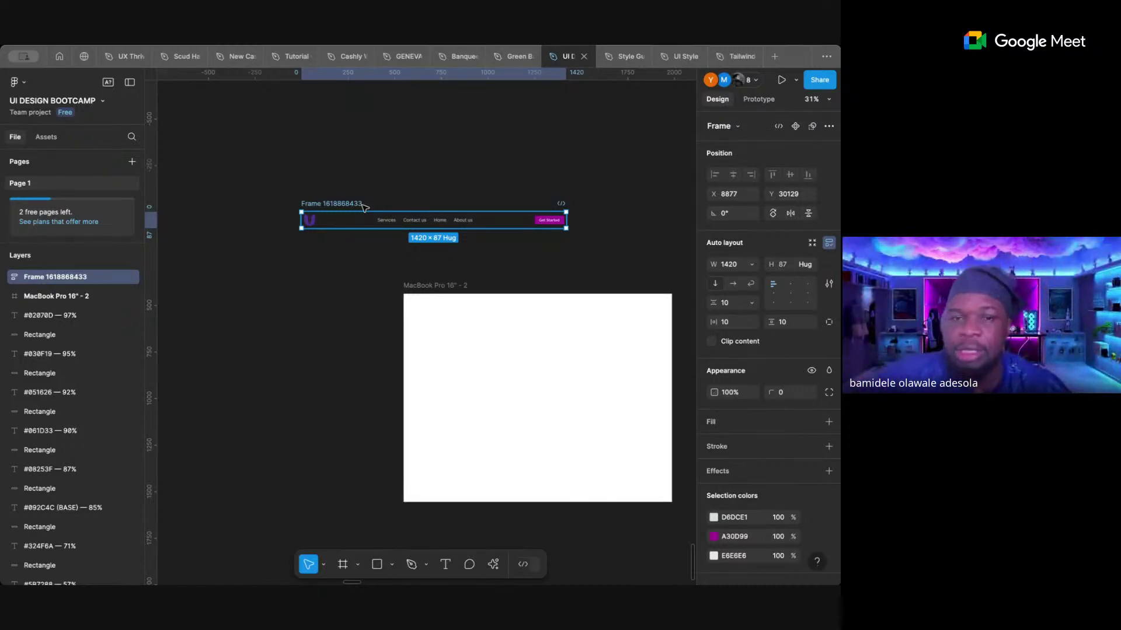
pyautogui.click(737, 268)
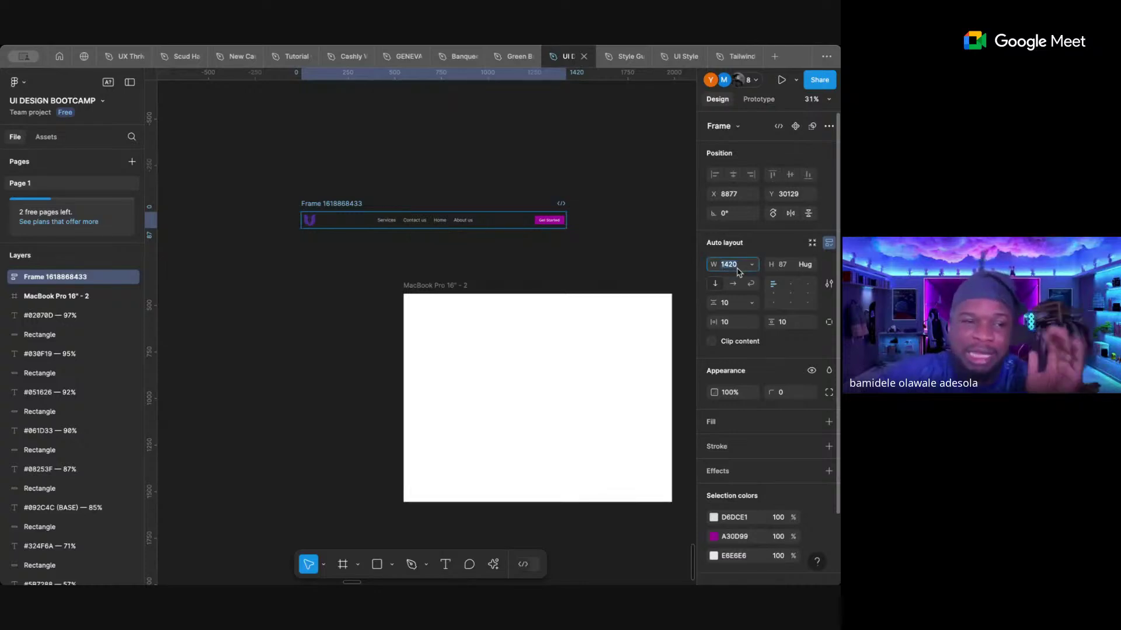
# - Expand the wrapper's layers down to the four nav link texts, then collapse them again
pyautogui.click(7, 281)
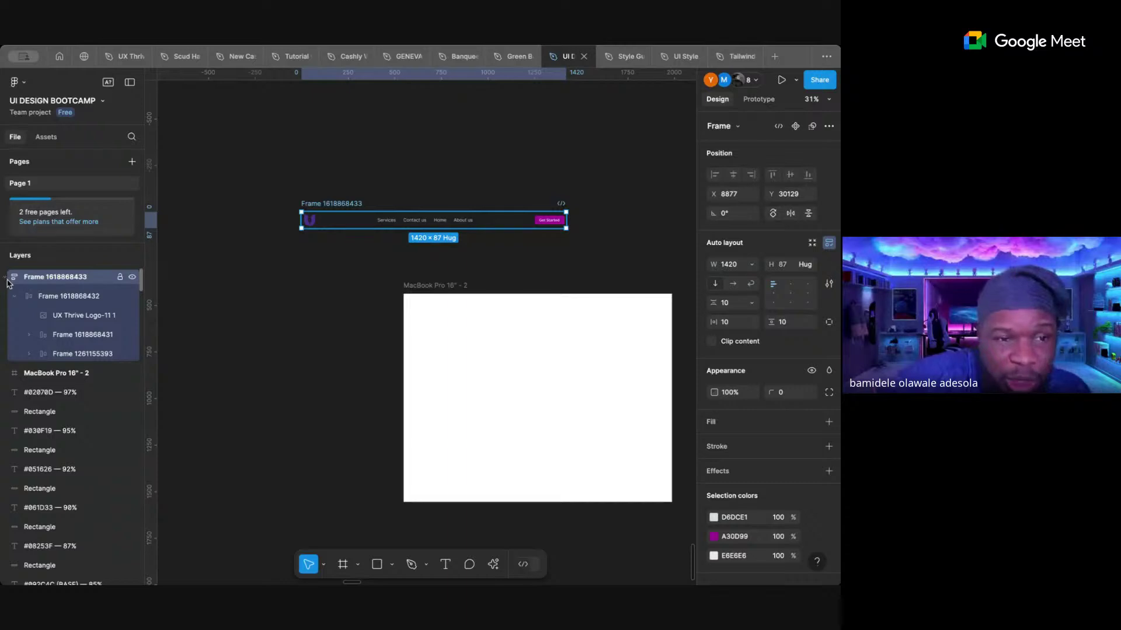
pyautogui.click(29, 355)
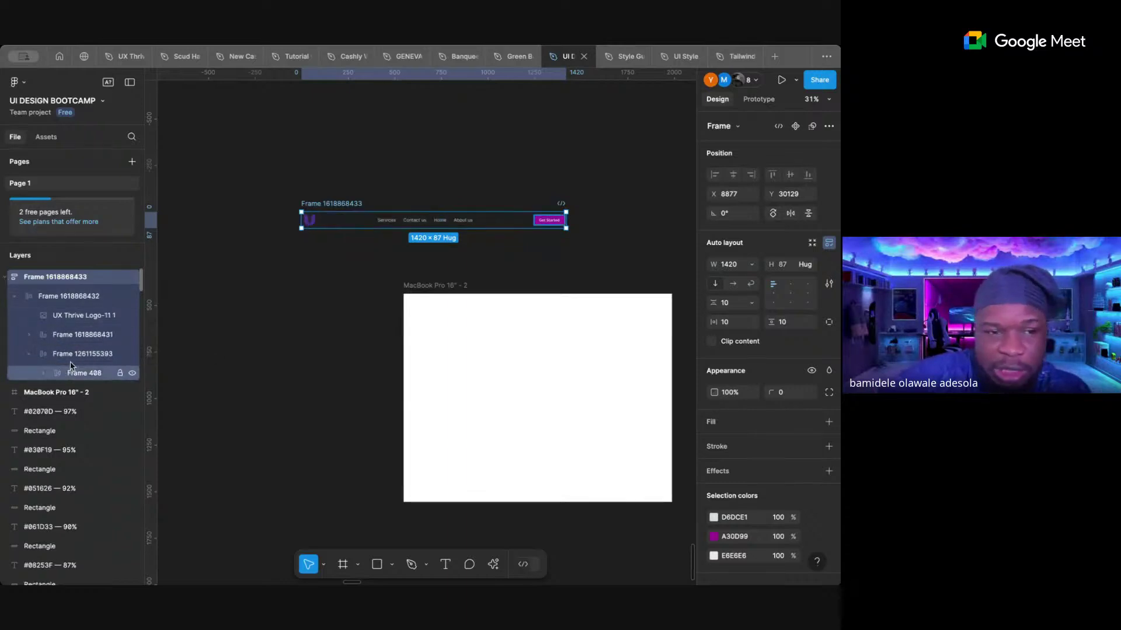
pyautogui.click(29, 336)
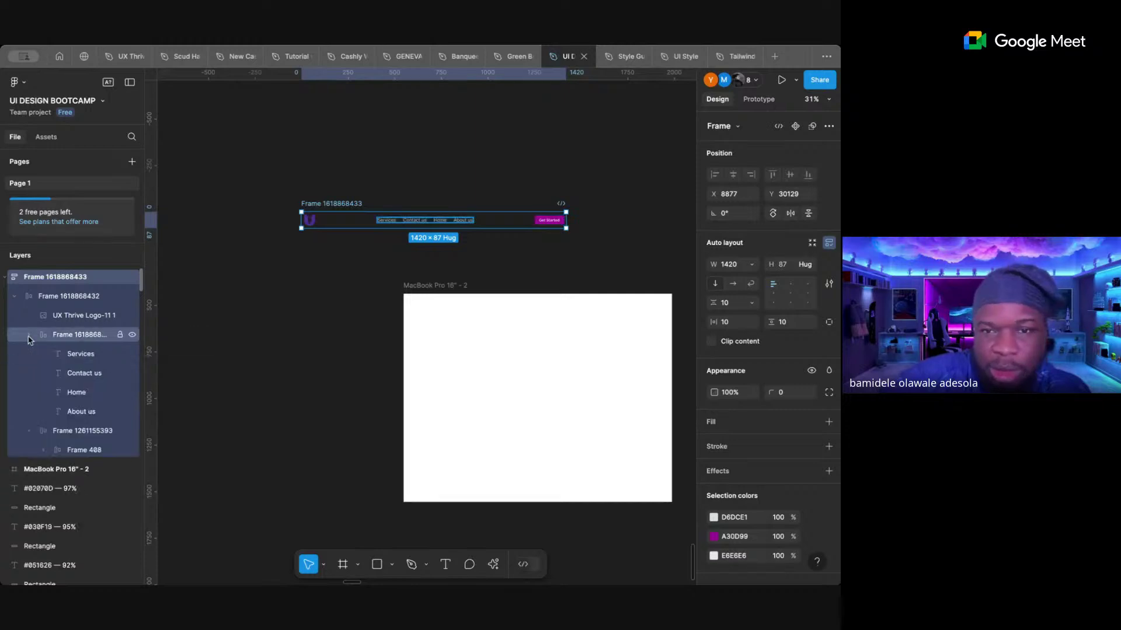
pyautogui.click(29, 336)
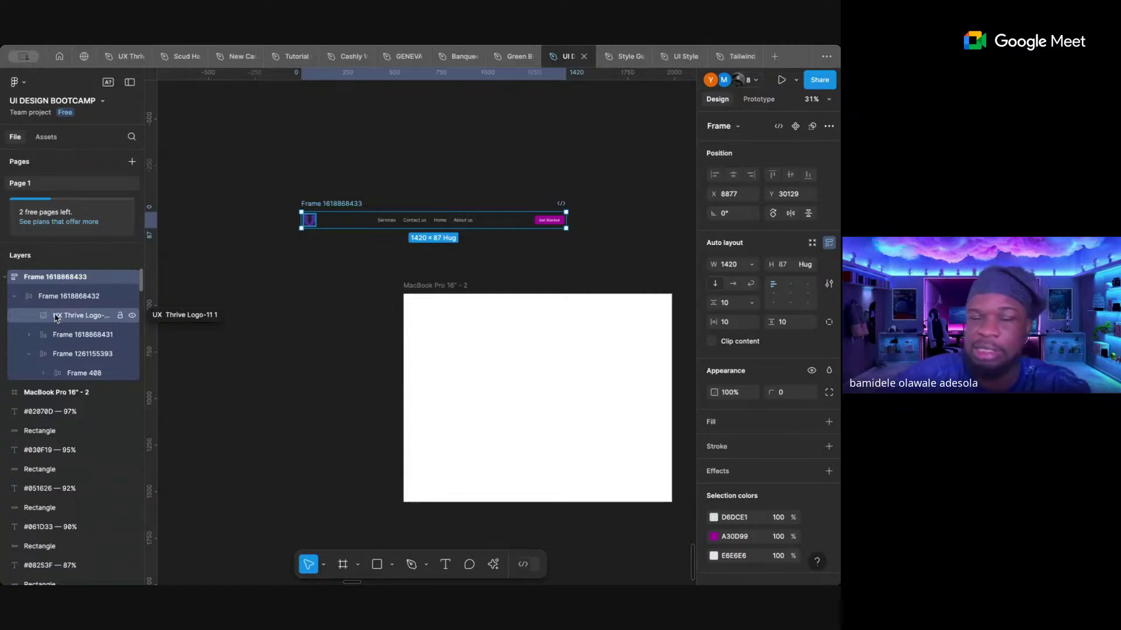
pyautogui.click(15, 298)
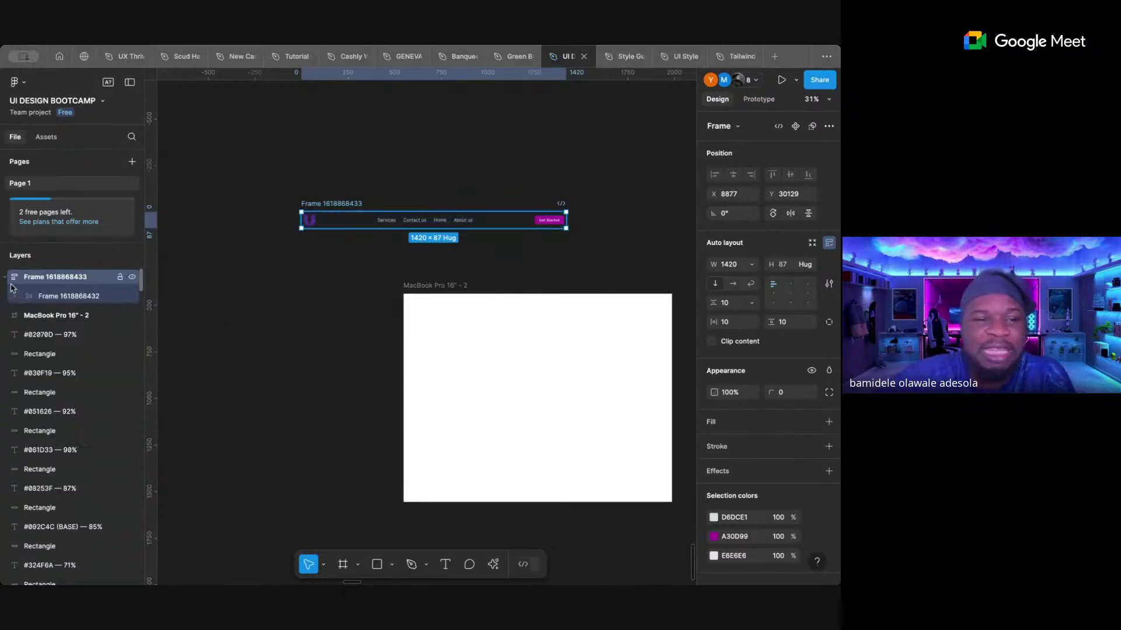
# - Resize the wrapper nav frame to 1440 wide and 100 high
pyautogui.click(241, 307)
pyautogui.click(315, 204)
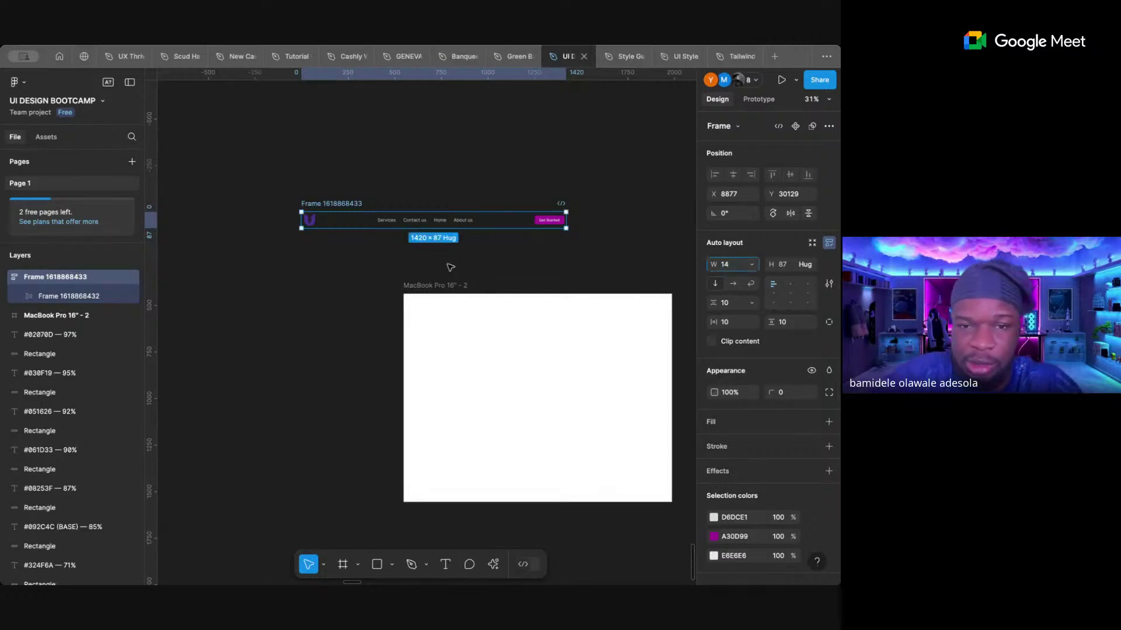
pyautogui.click(450, 286)
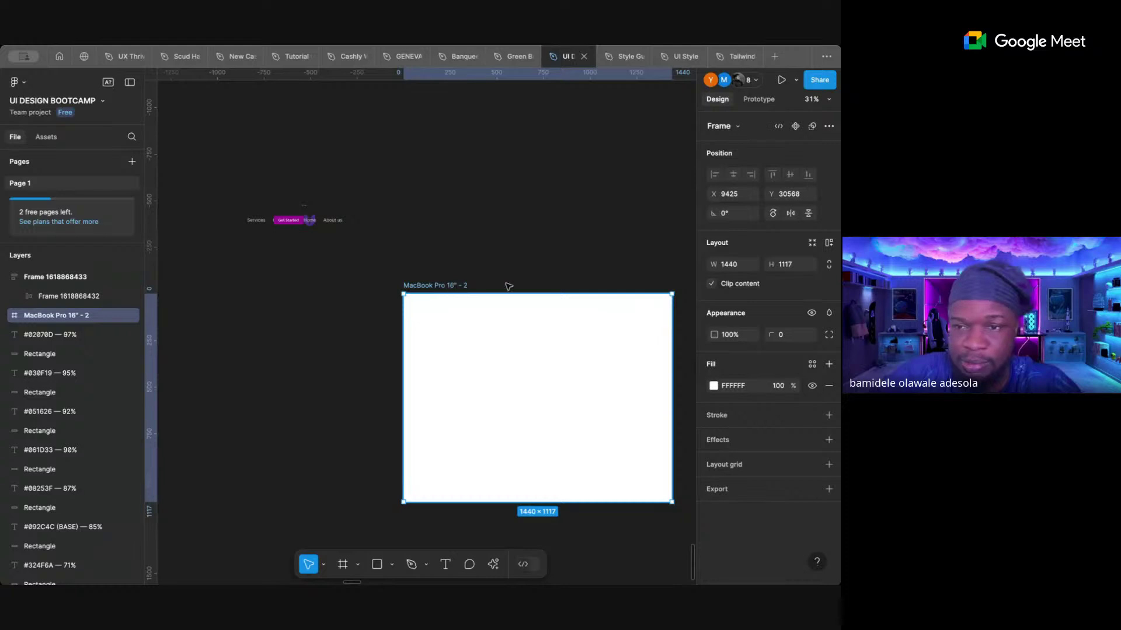
pyautogui.click(309, 214)
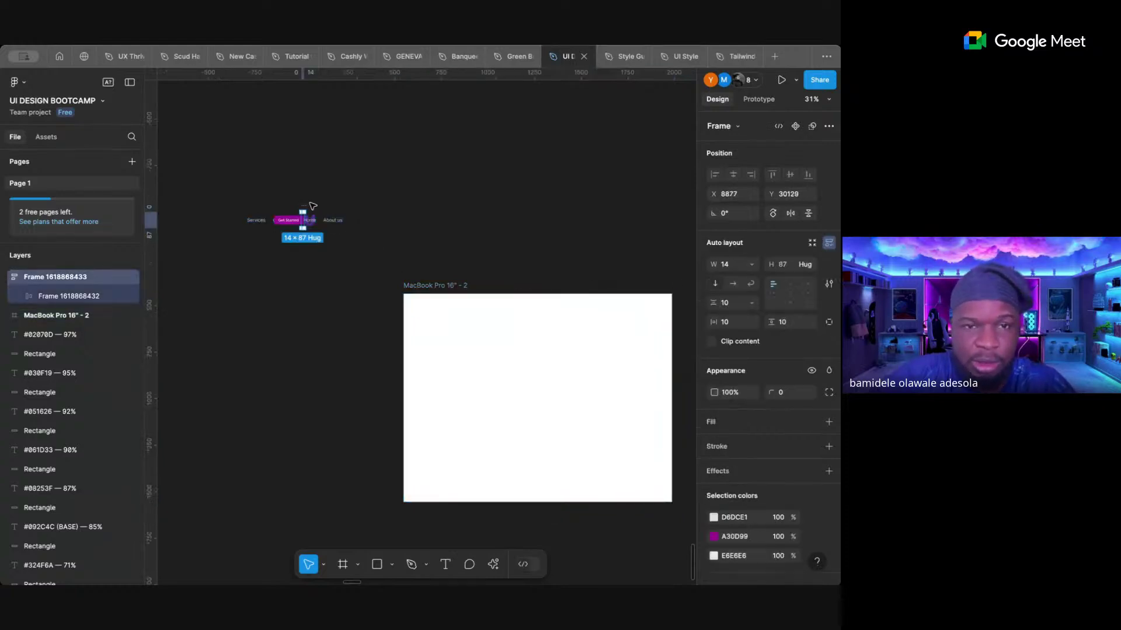
pyautogui.hotkey('ctrl', 'z')
pyautogui.click(358, 260)
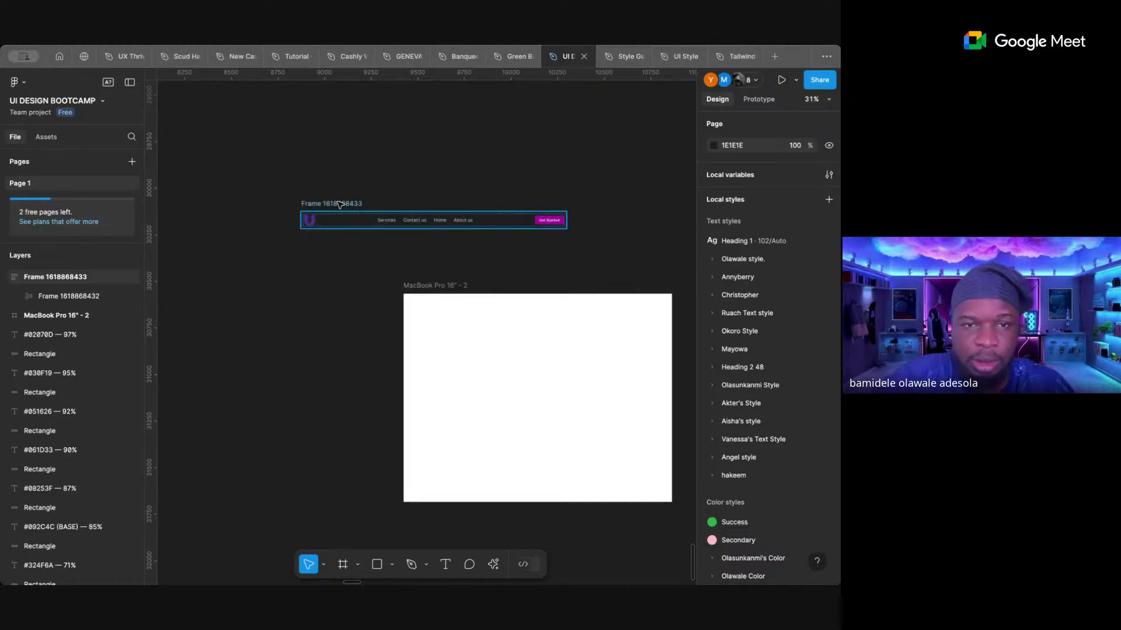
pyautogui.click(340, 204)
pyautogui.click(728, 266)
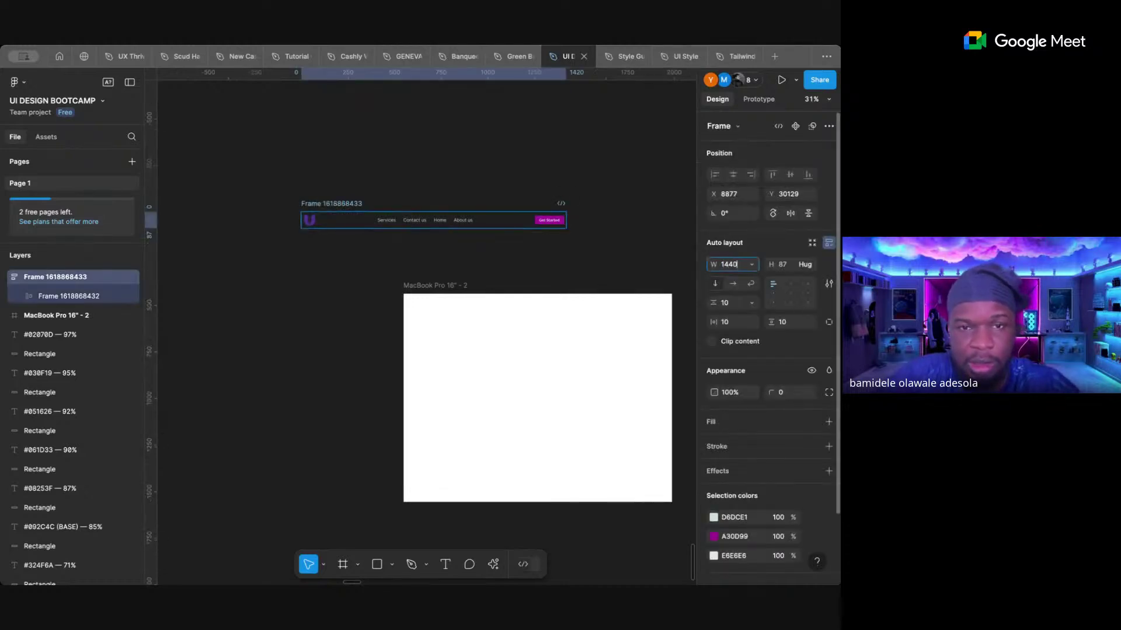
pyautogui.press('Return')
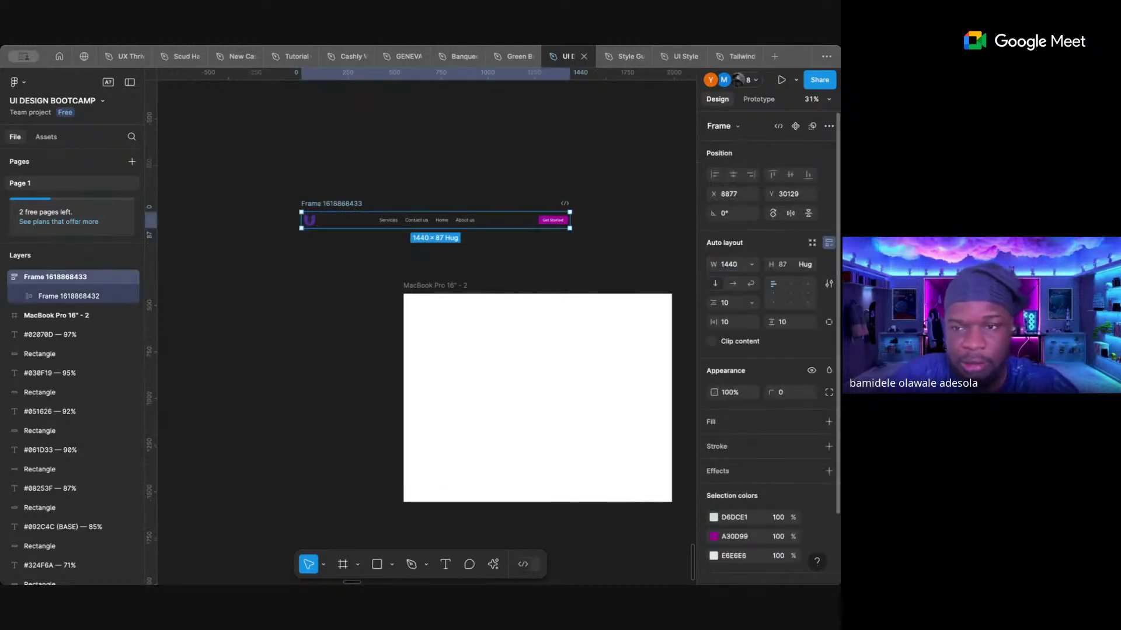
pyautogui.click(785, 265)
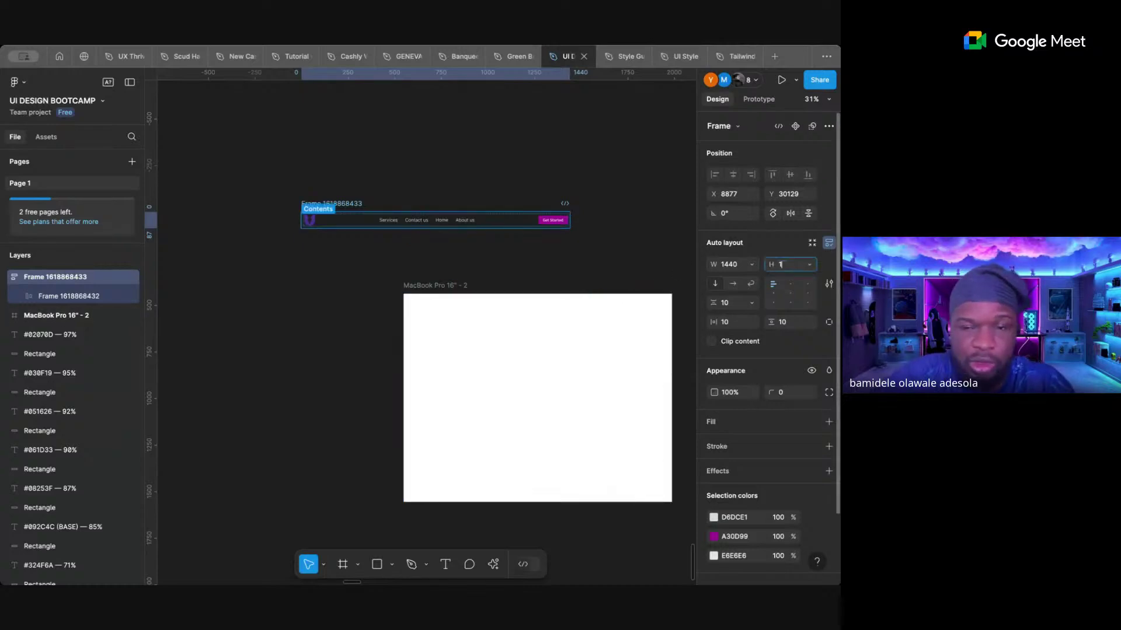
pyautogui.write('100')
pyautogui.press('Return')
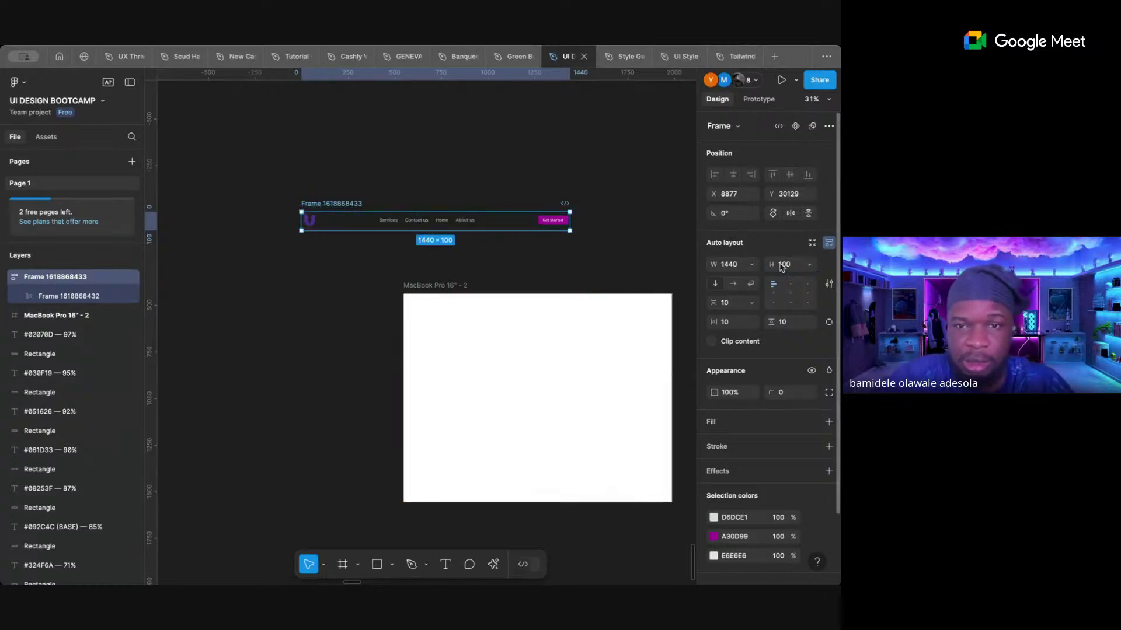
# - Try several alignment options, then centre the logo, links and Get Started button in the frame
pyautogui.click(793, 292)
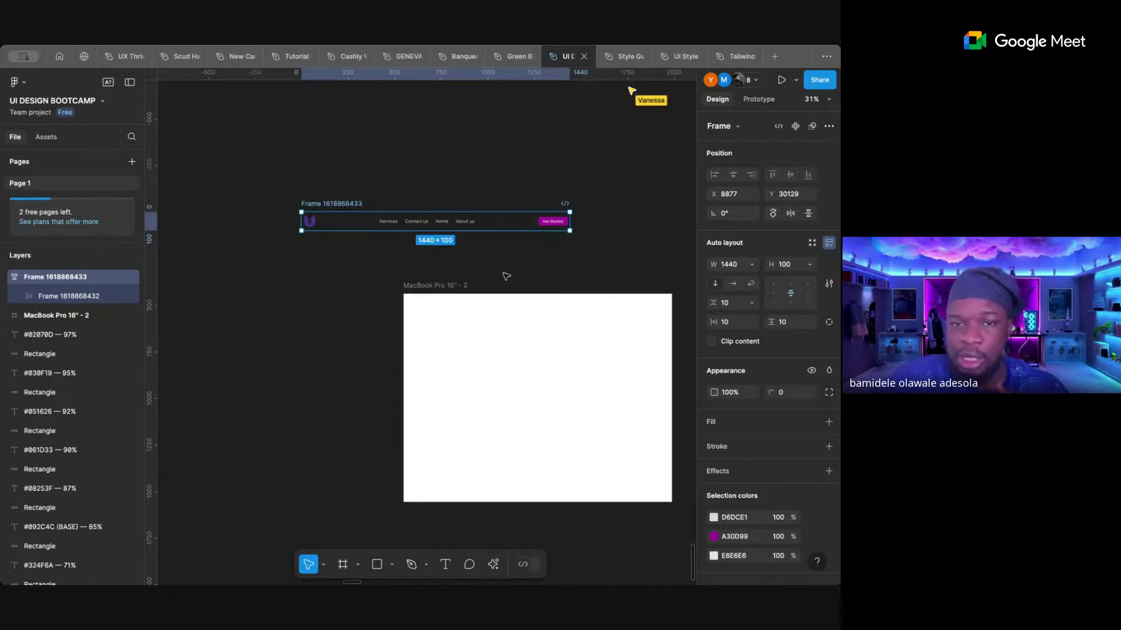
pyautogui.scroll(5, 454, 229)
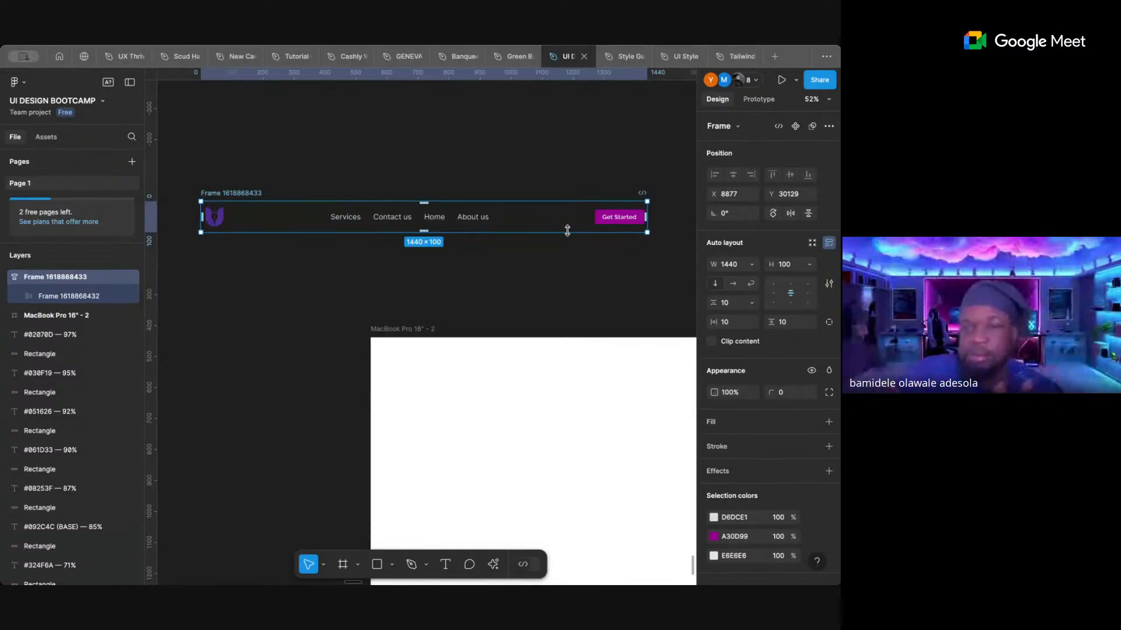
pyautogui.click(790, 287)
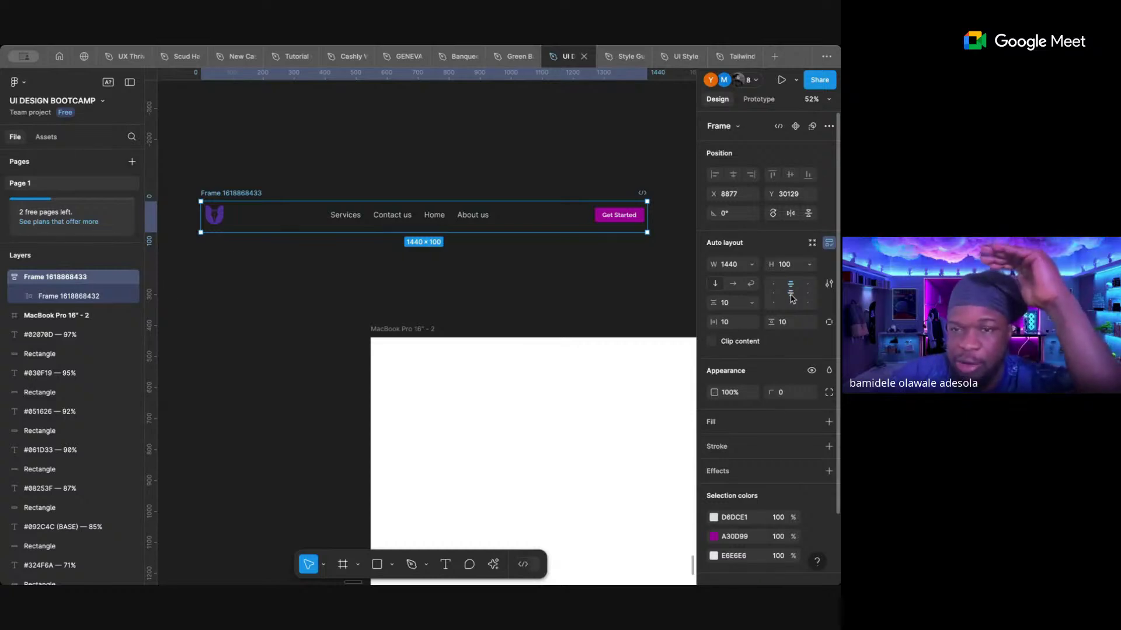
pyautogui.click(791, 295)
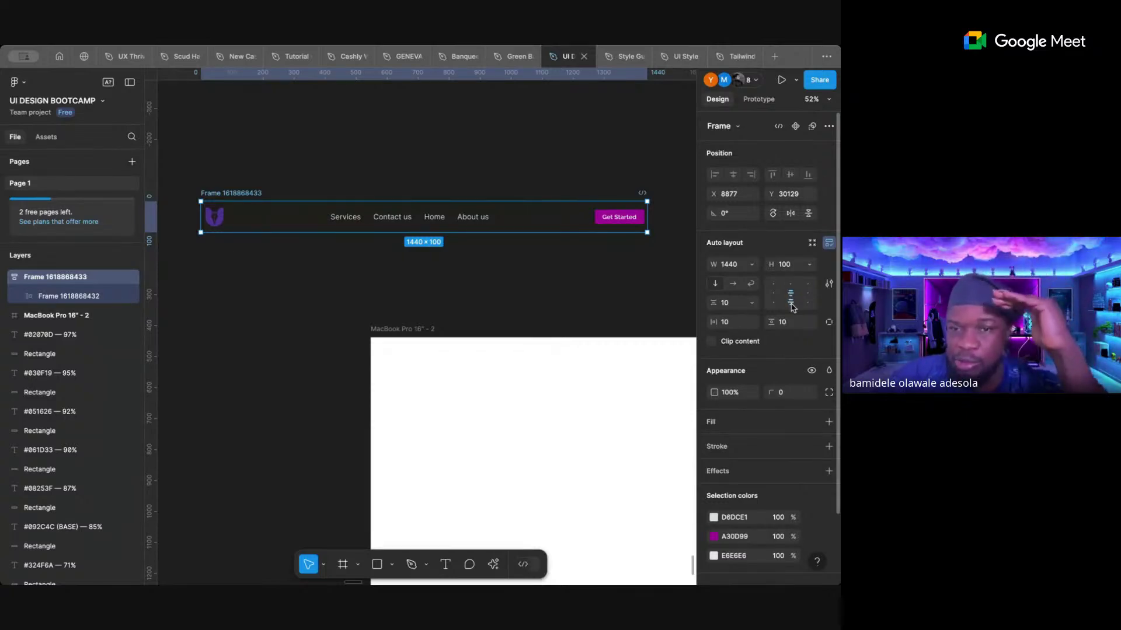
pyautogui.click(792, 303)
pyautogui.click(809, 286)
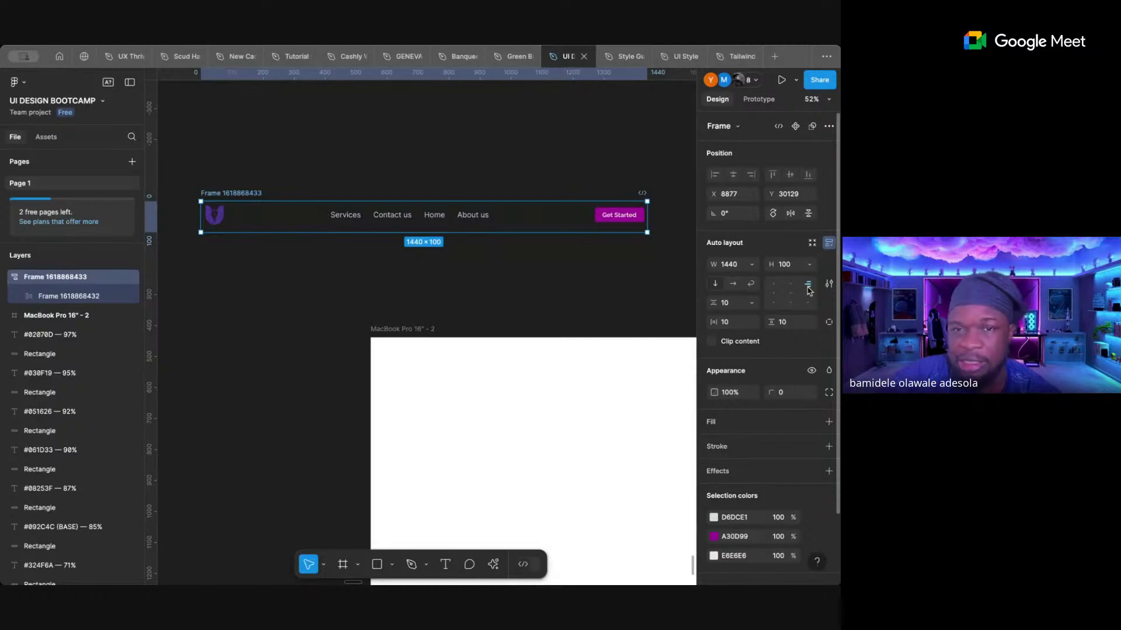
pyautogui.click(773, 287)
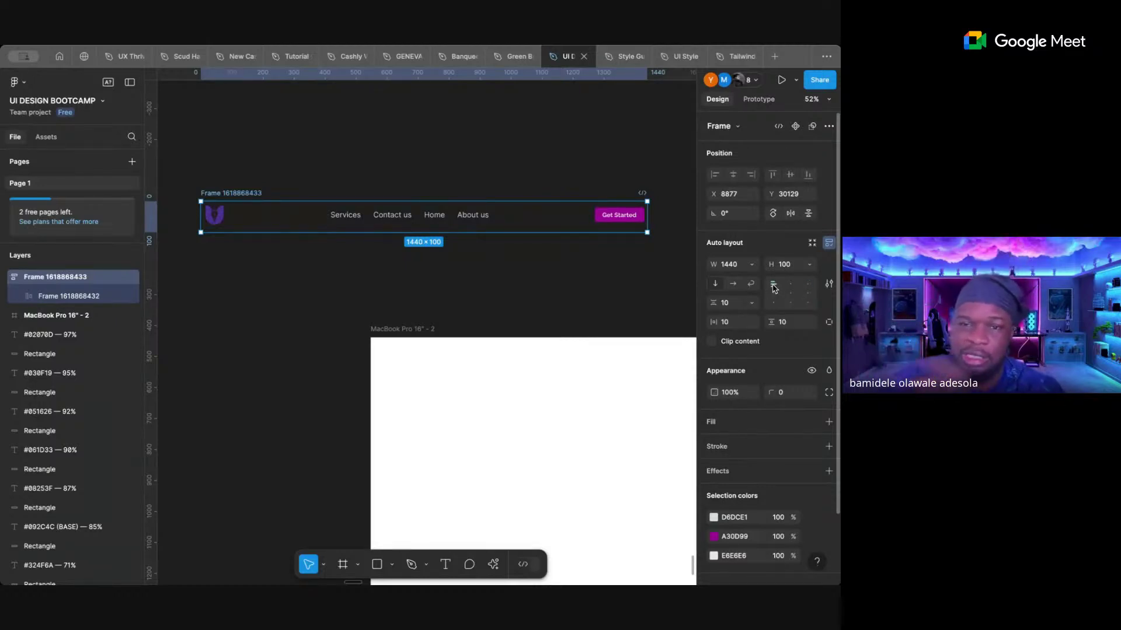
pyautogui.click(807, 303)
pyautogui.click(792, 296)
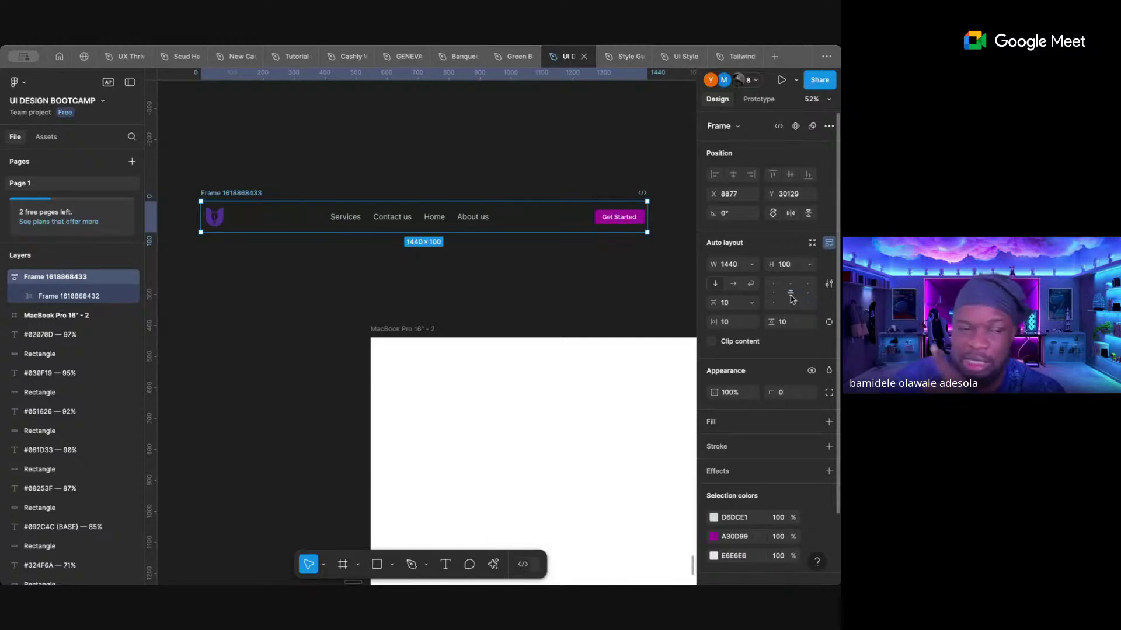
pyautogui.scroll(-2, 743, 445)
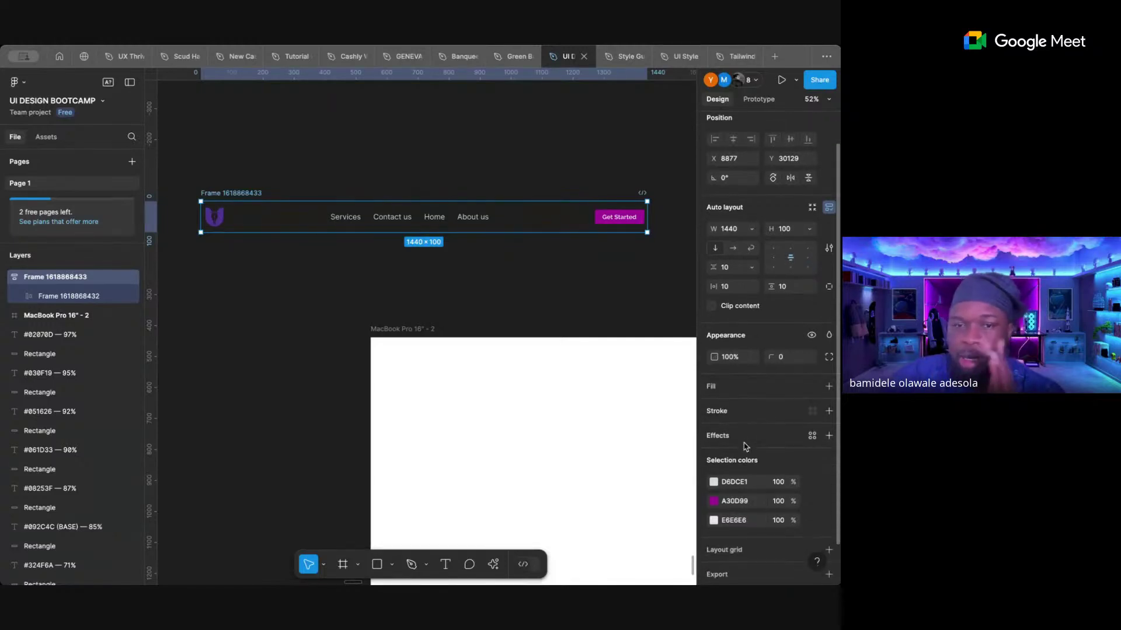
# - Add a dark navy 092C4C fill to the nav frame
pyautogui.click(828, 387)
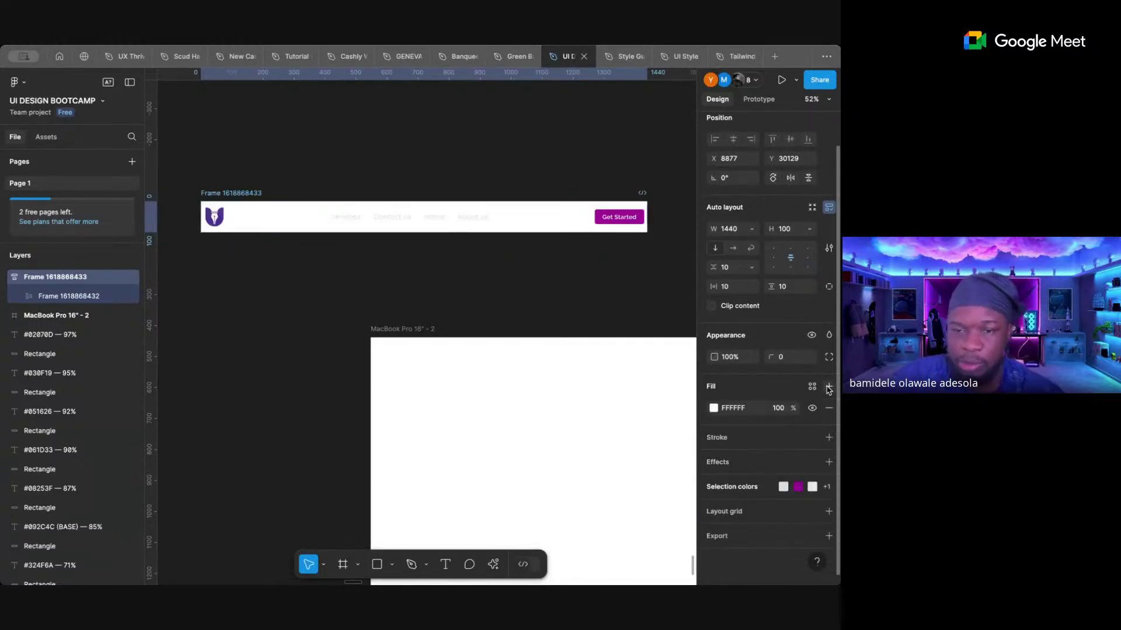
pyautogui.click(714, 409)
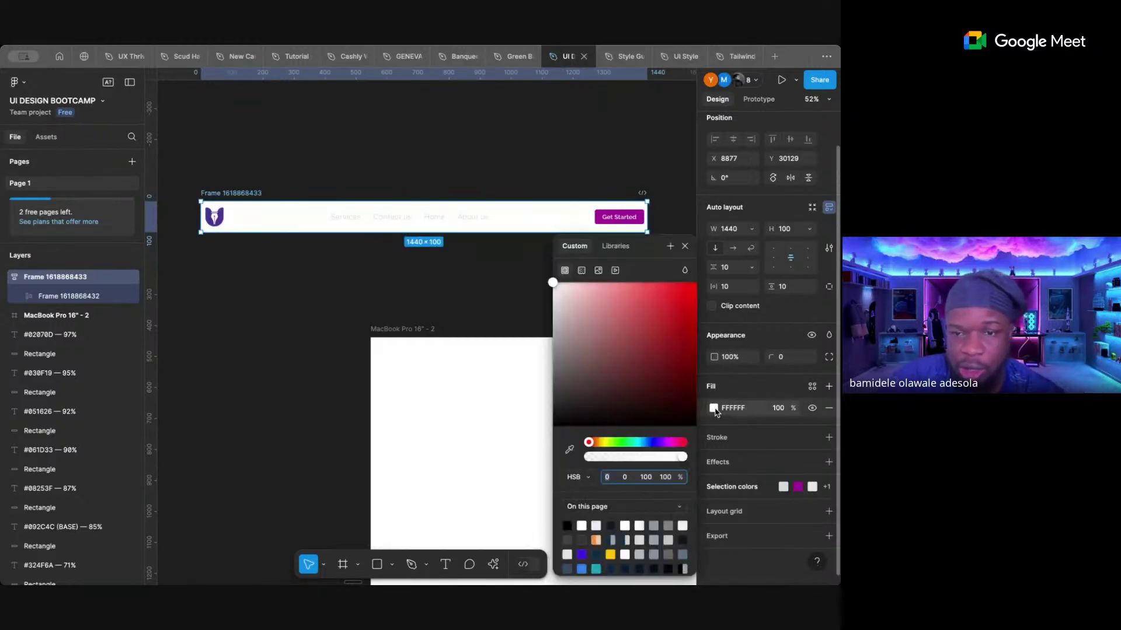
pyautogui.click(602, 552)
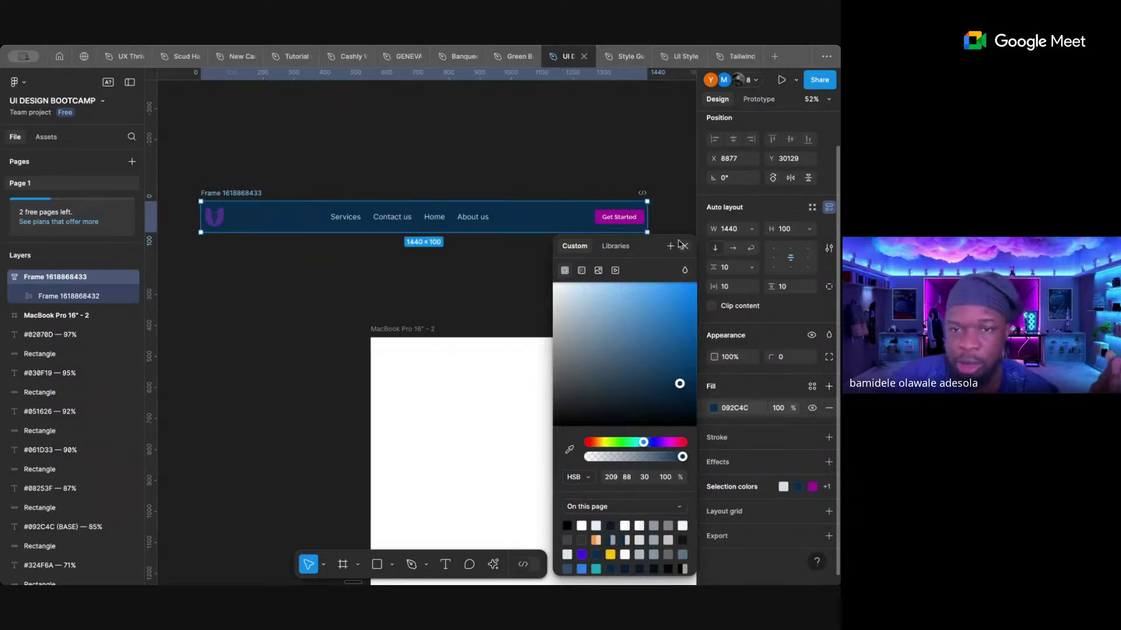
# - Make the Get Started button white, replacing purple A30D99, with dark navy 092C4C text
pyautogui.doubleClick(607, 221)
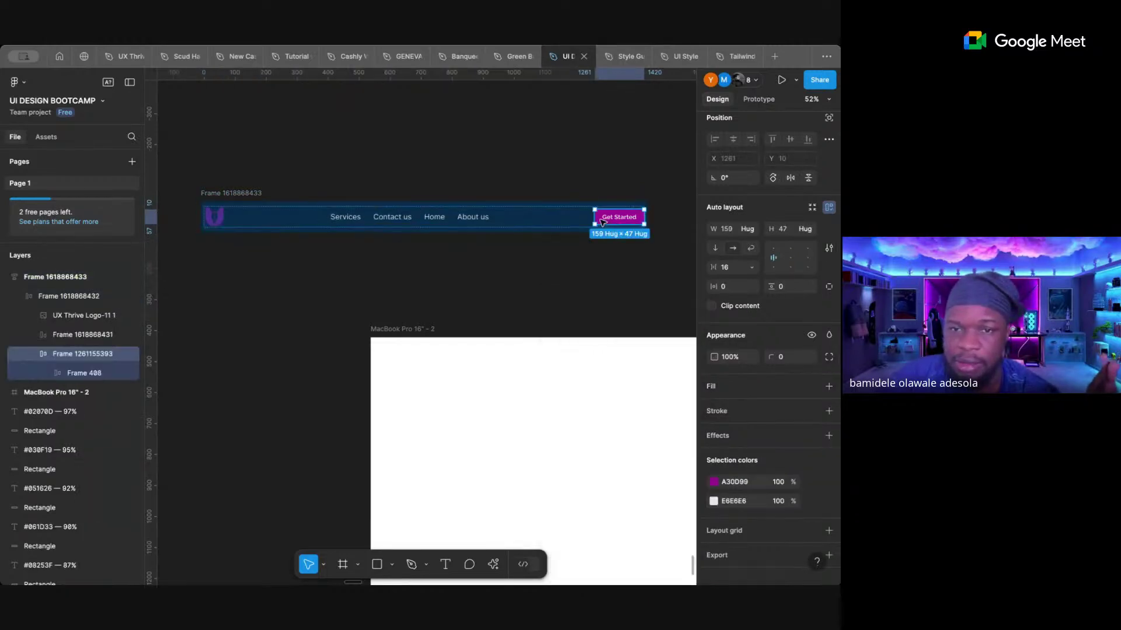
pyautogui.click(714, 482)
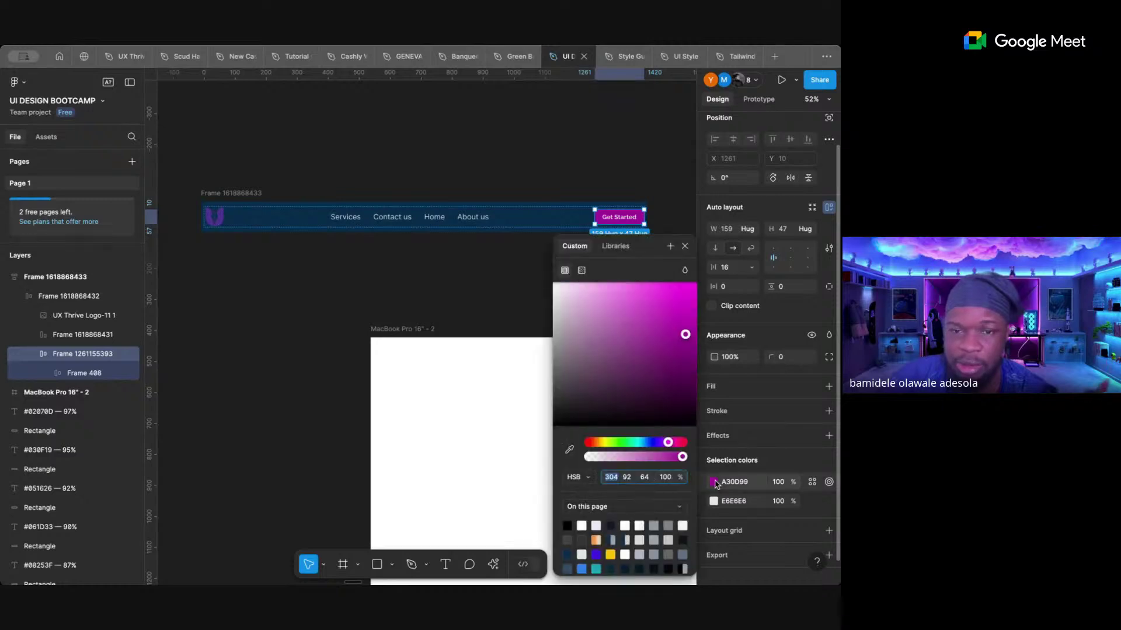
pyautogui.click(586, 524)
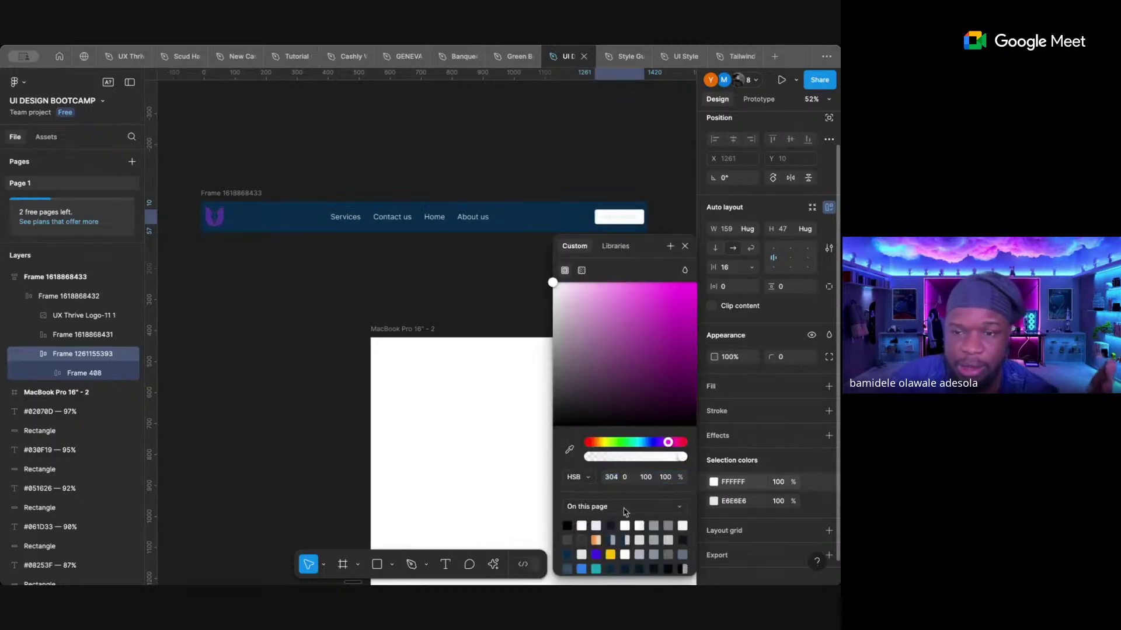
pyautogui.click(713, 501)
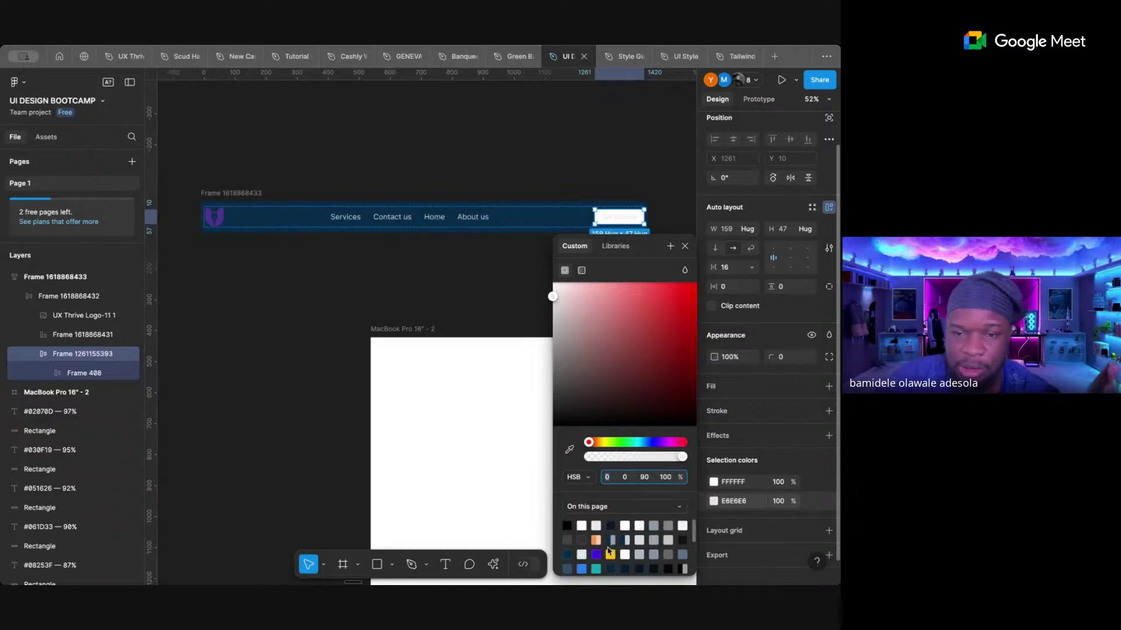
pyautogui.click(568, 554)
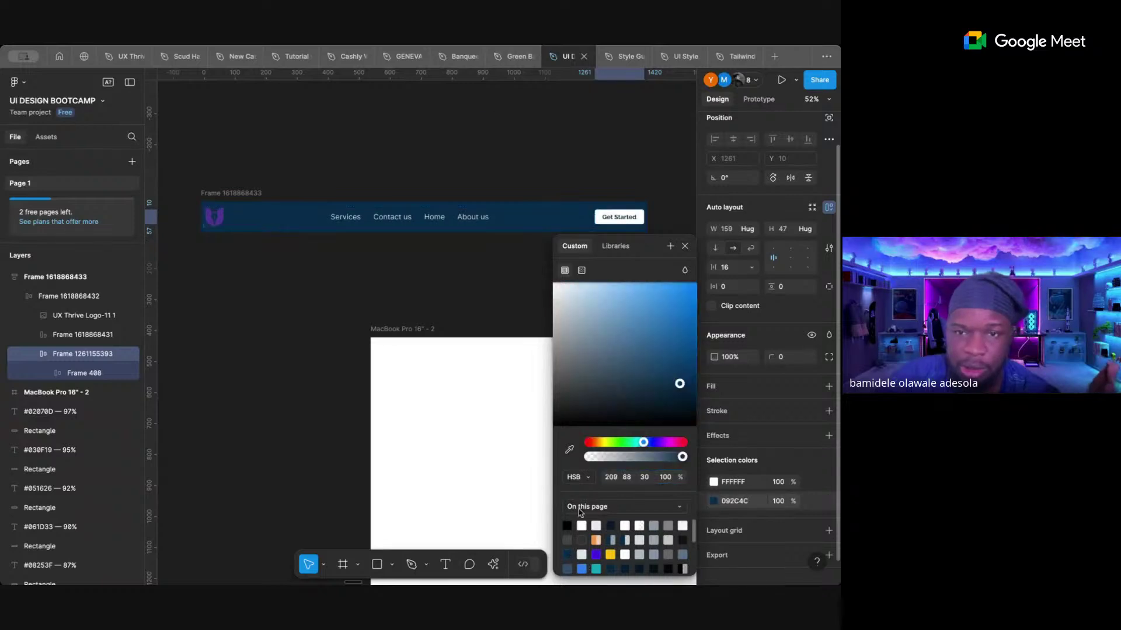
pyautogui.click(684, 246)
pyautogui.click(616, 270)
pyautogui.scroll(-5, 615, 270)
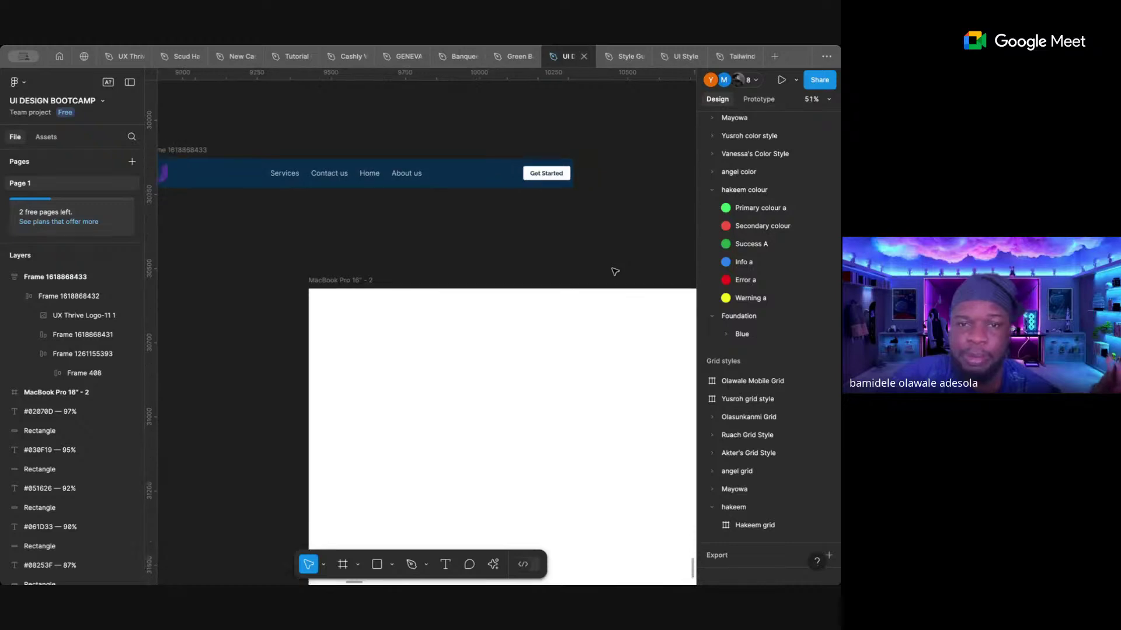
# - Drag the navbar onto the MacBook frame, try aligning it, then move it back above
pyautogui.scroll(2, 614, 272)
pyautogui.hscroll(2, 614, 271)
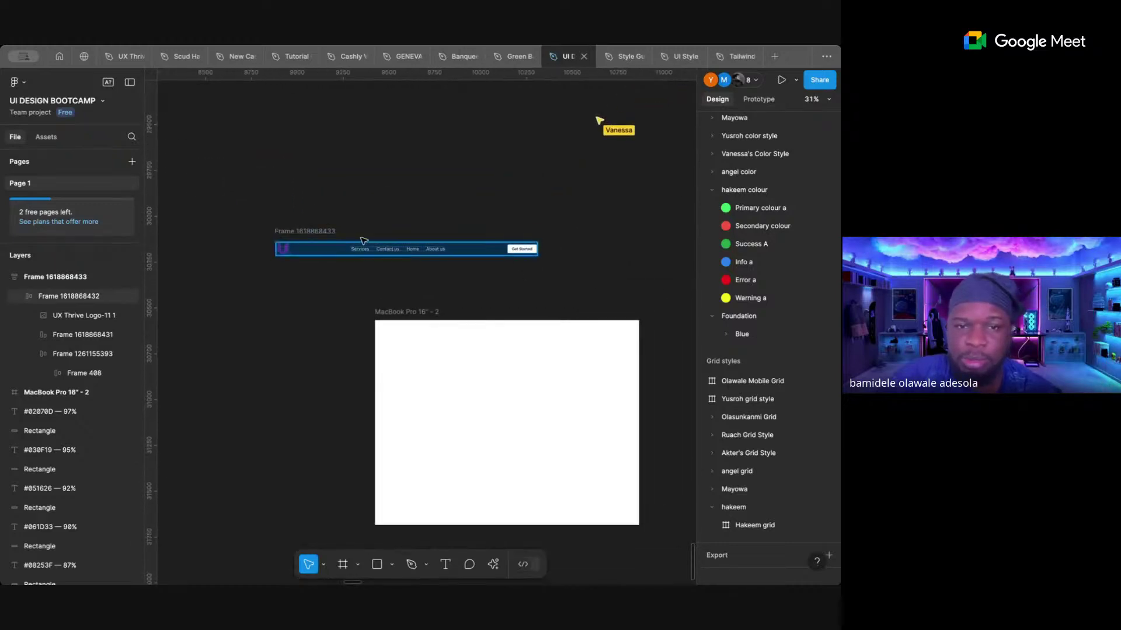
pyautogui.moveTo(330, 233); pyautogui.dragTo(380, 350)
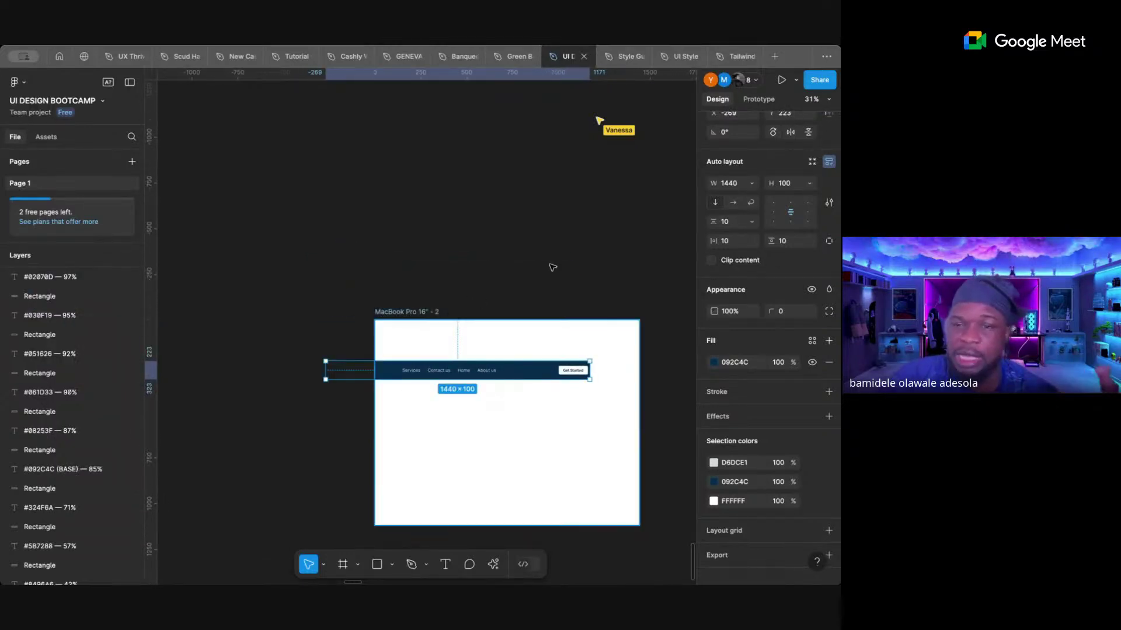
pyautogui.scroll(1, 740, 201)
pyautogui.scroll(2, 741, 202)
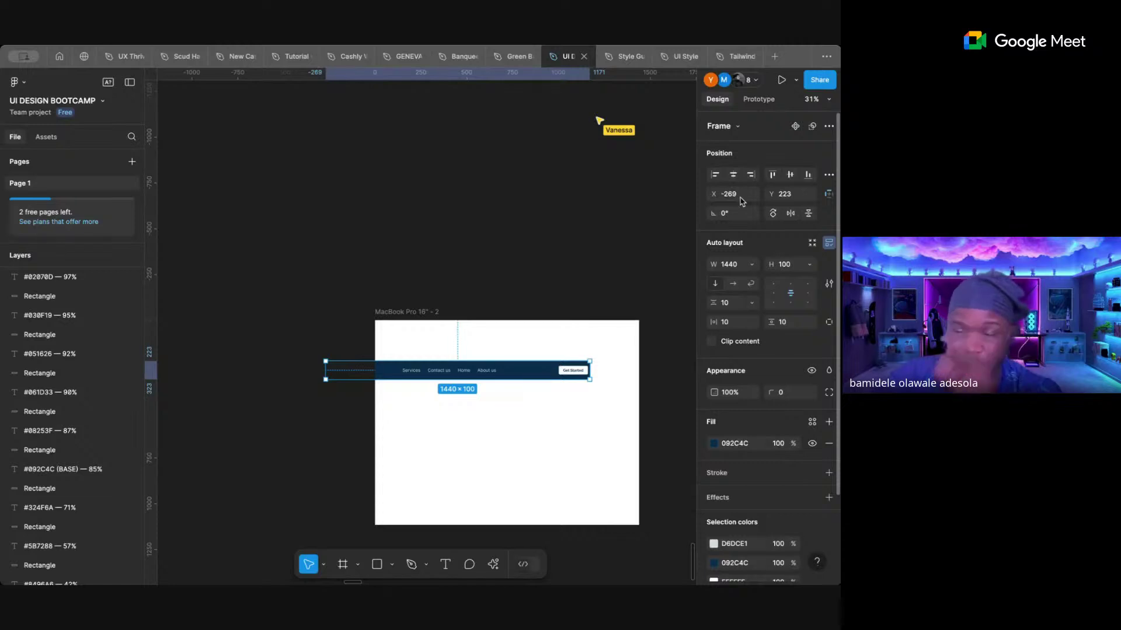
pyautogui.click(734, 177)
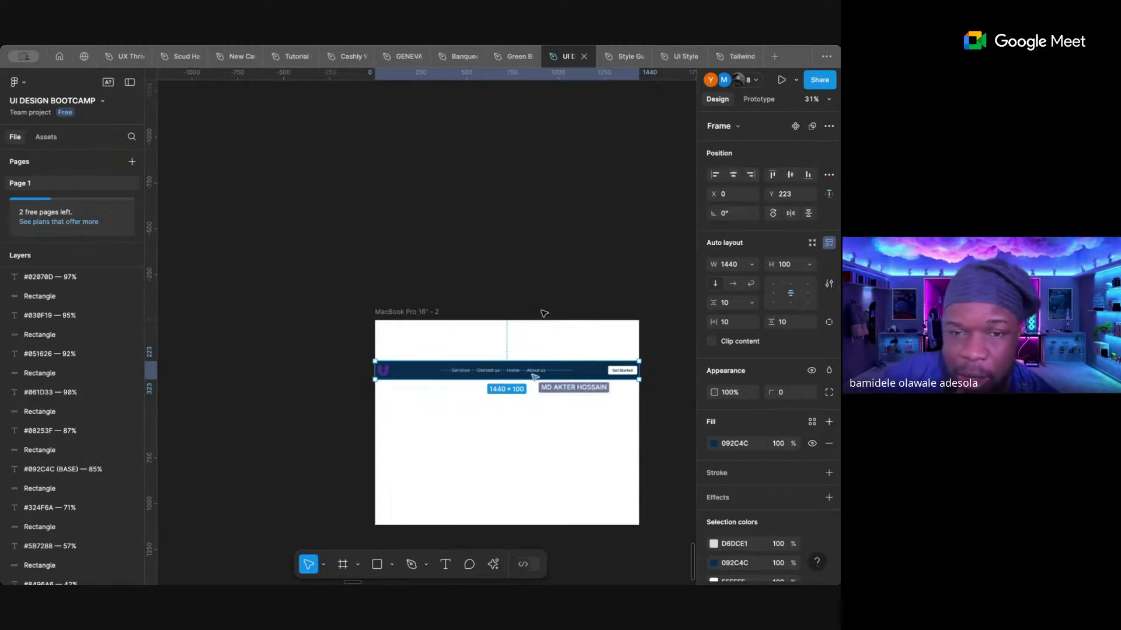
pyautogui.moveTo(418, 374); pyautogui.dragTo(352, 380)
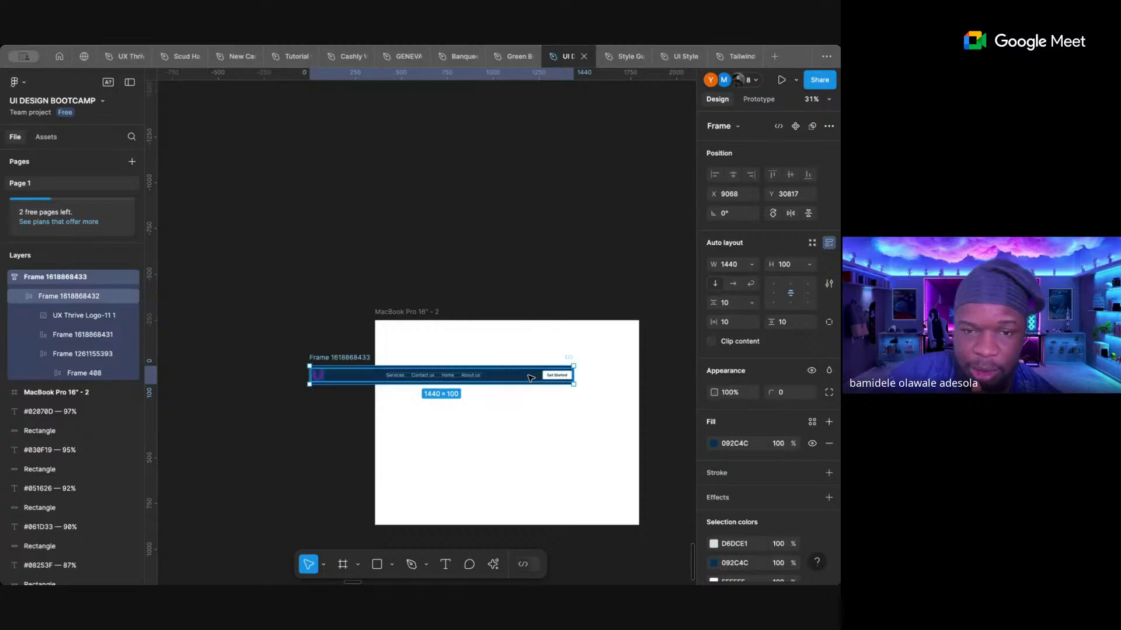
pyautogui.moveTo(532, 376); pyautogui.dragTo(583, 209)
# - Place the navbar inside the MacBook frame, centred horizontally and aligned to the top at X 0, Y 0
pyautogui.click(421, 311)
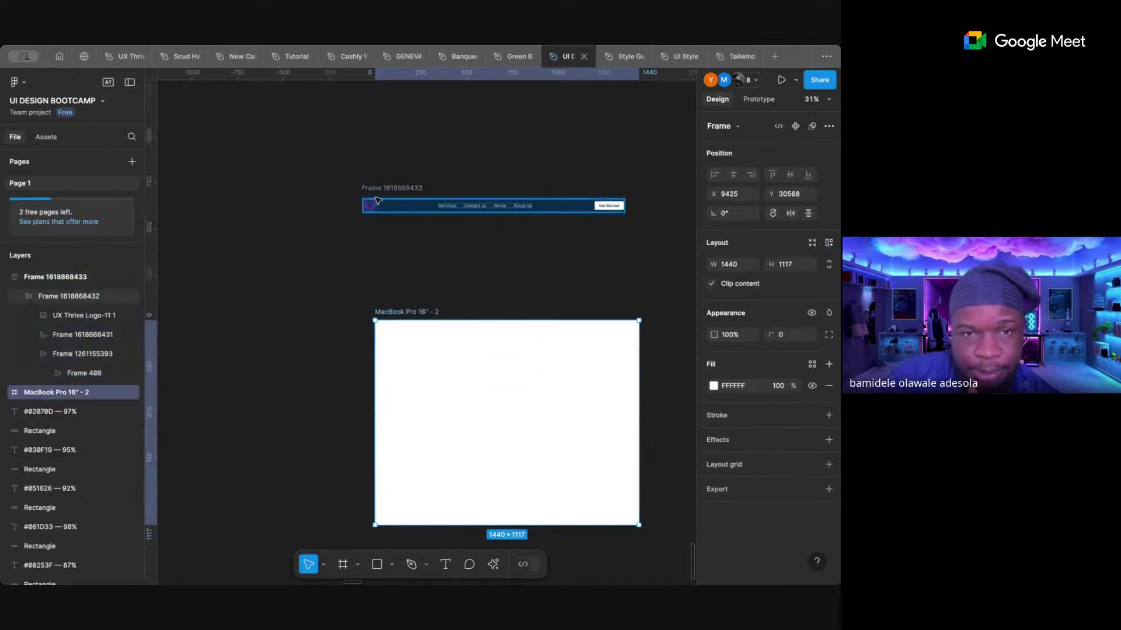
pyautogui.moveTo(381, 188); pyautogui.dragTo(383, 336)
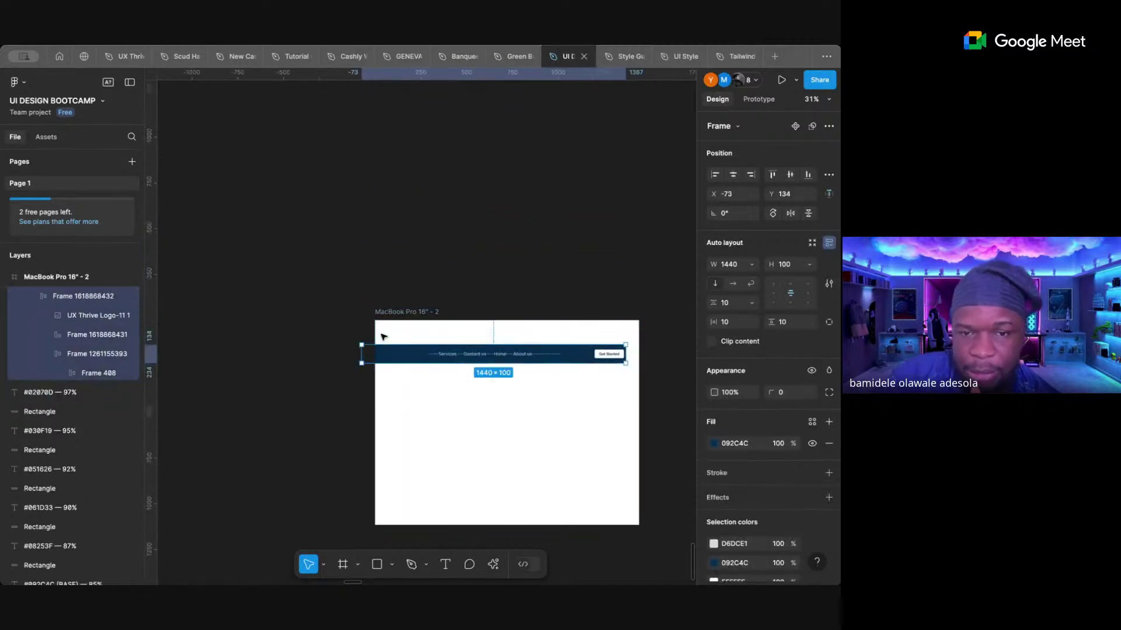
pyautogui.click(735, 175)
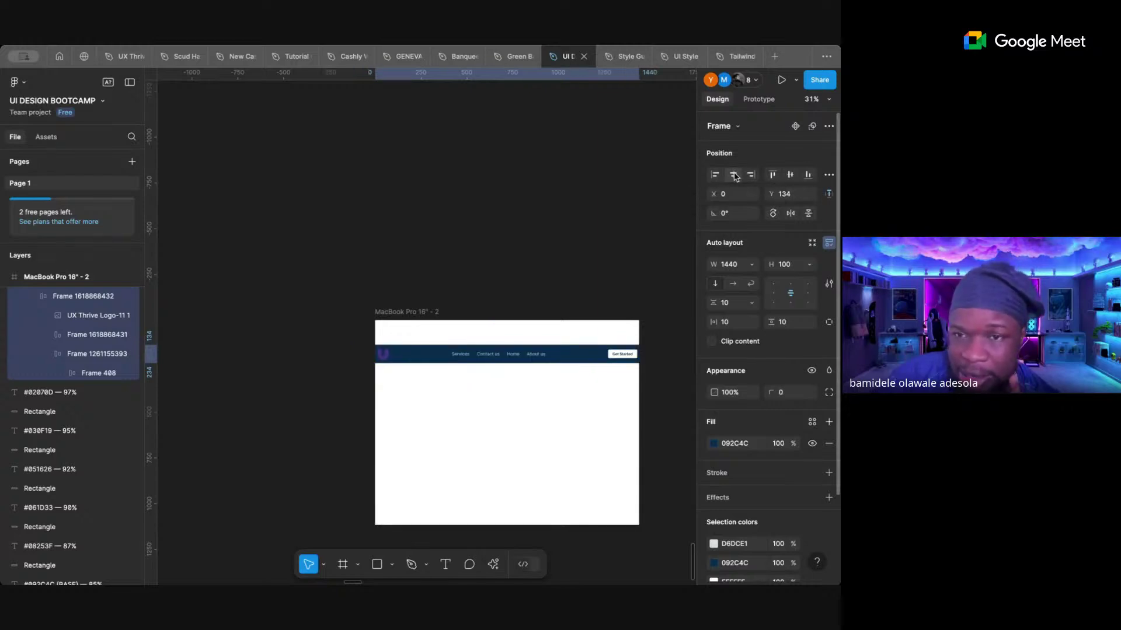
pyautogui.click(772, 174)
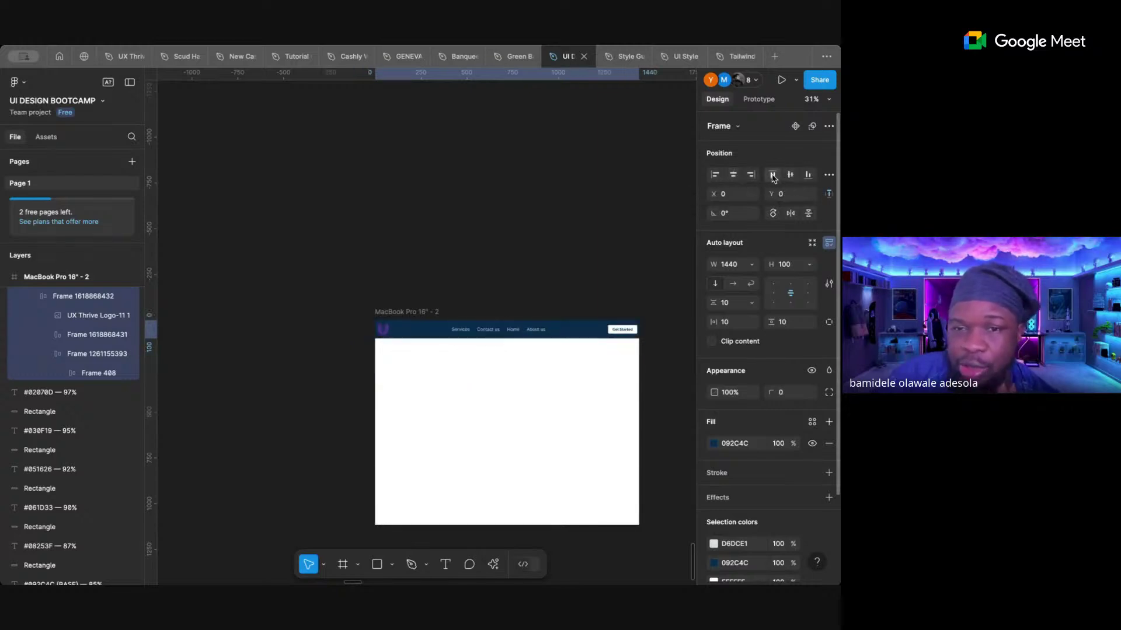
pyautogui.click(594, 217)
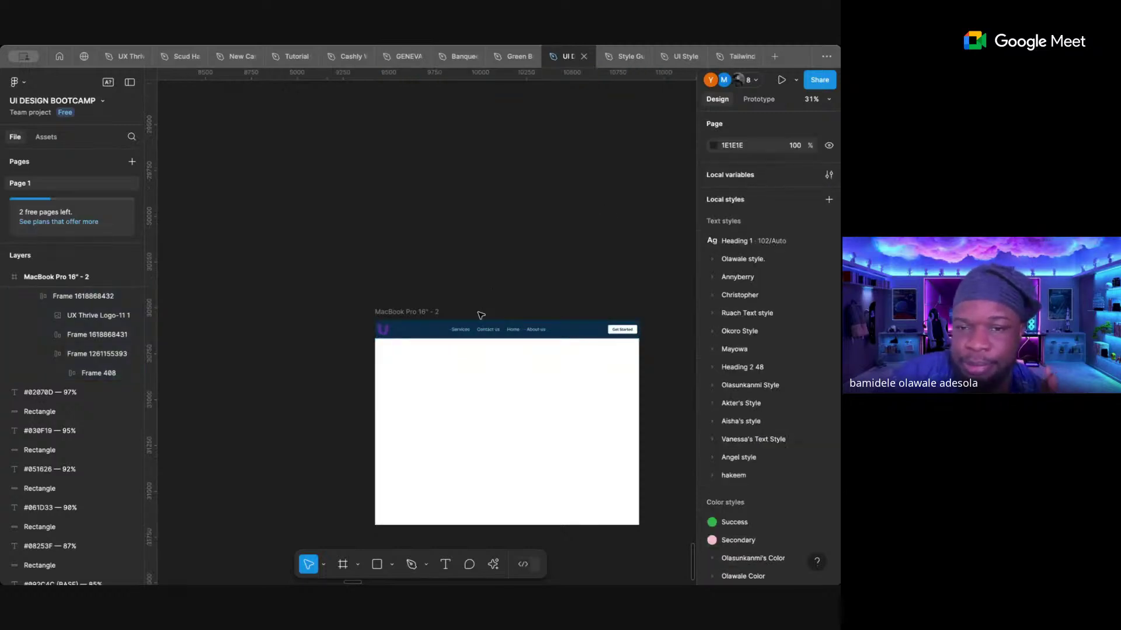
# - Set the navbar's inner content frame width to 1400, then to 1350
pyautogui.scroll(5, 478, 314)
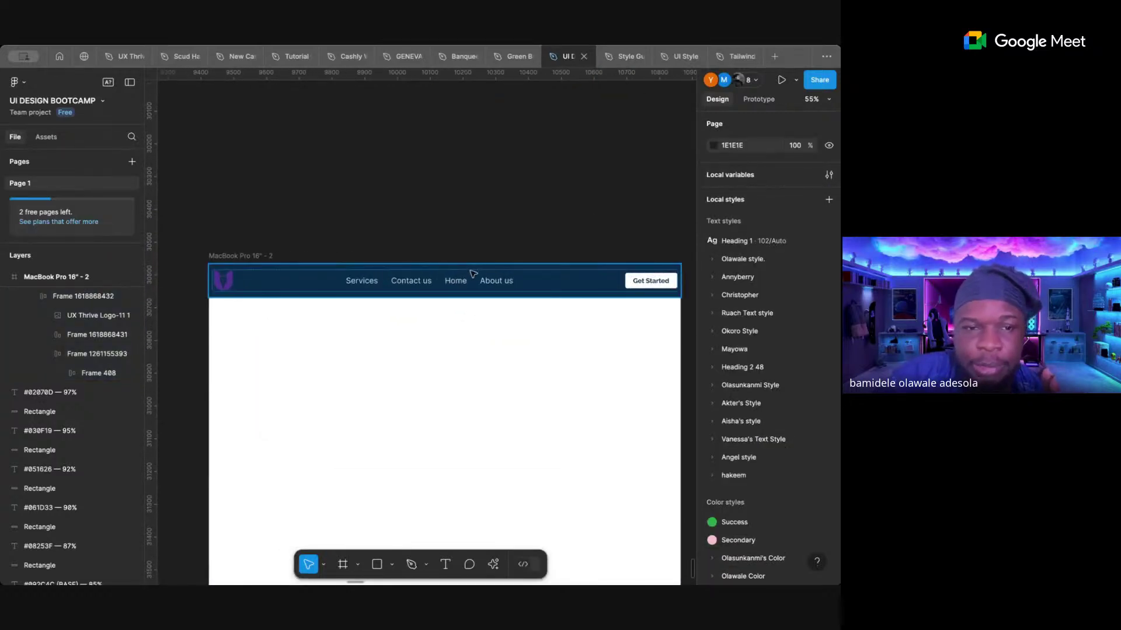
pyautogui.click(470, 281)
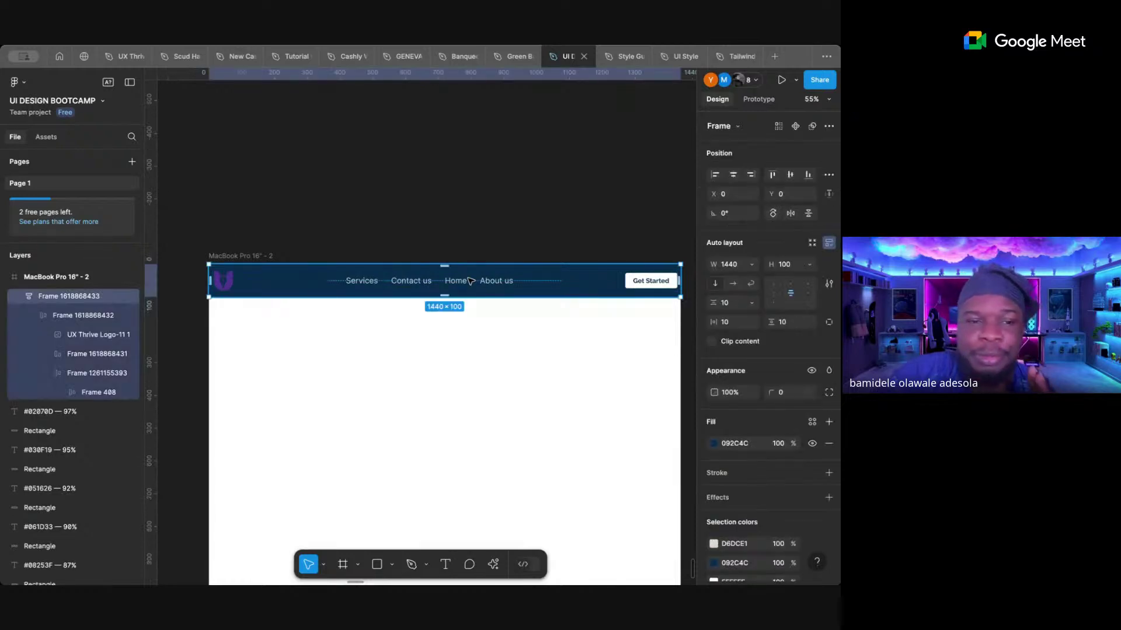
pyautogui.click(470, 282)
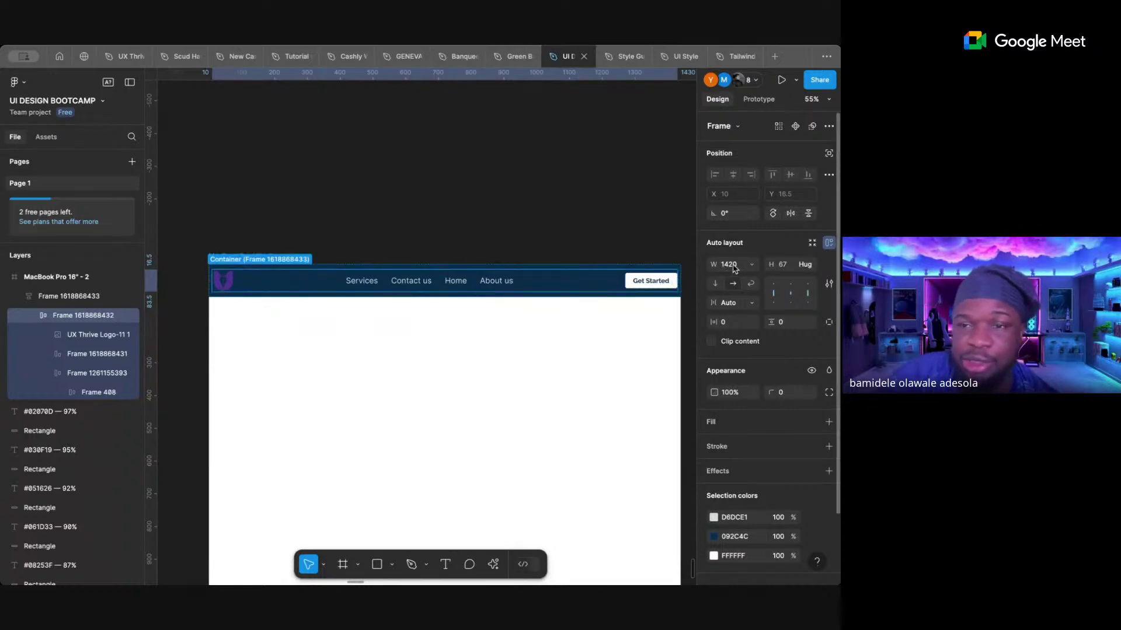
pyautogui.click(734, 266)
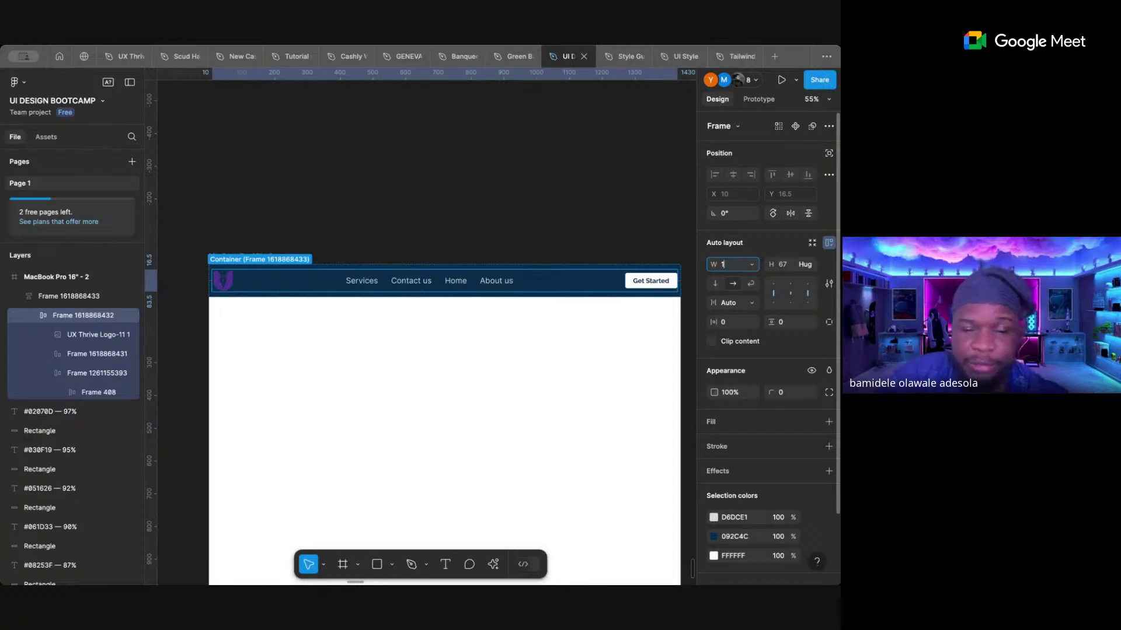
pyautogui.press('Return')
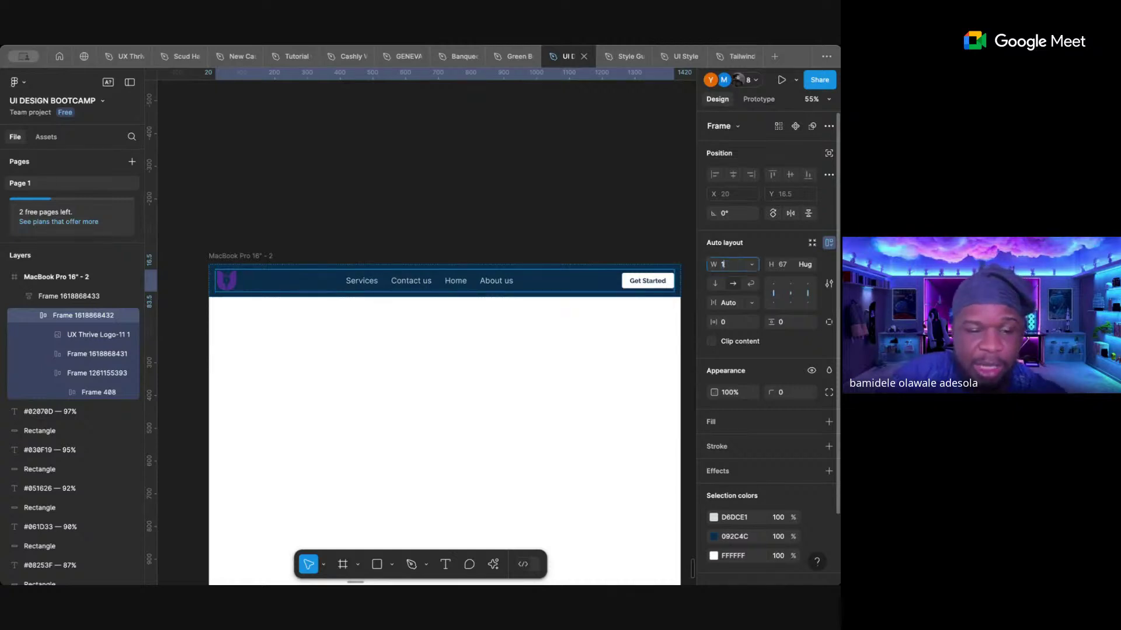
pyautogui.write('1350')
pyautogui.press('Return')
pyautogui.click(440, 185)
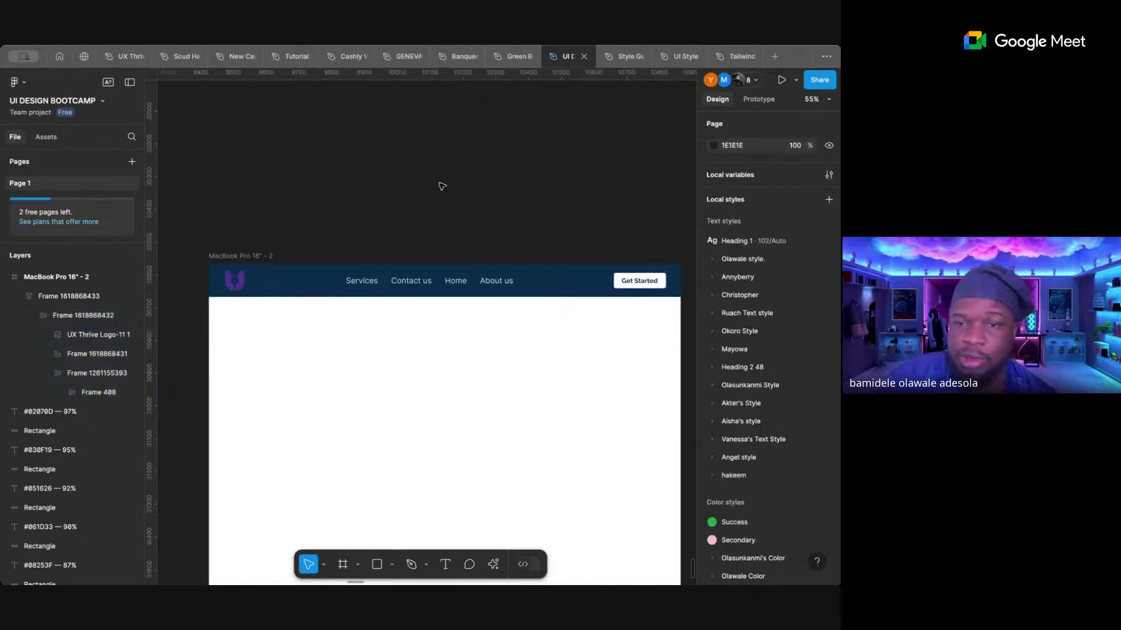
pyautogui.scroll(-3, 450, 273)
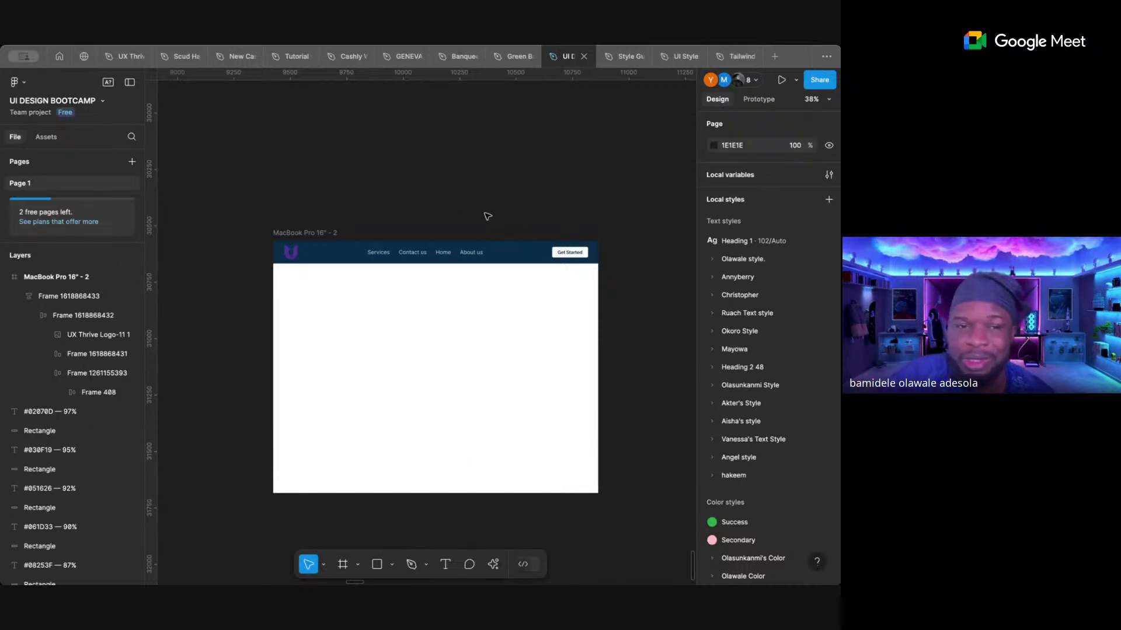
pyautogui.click(297, 258)
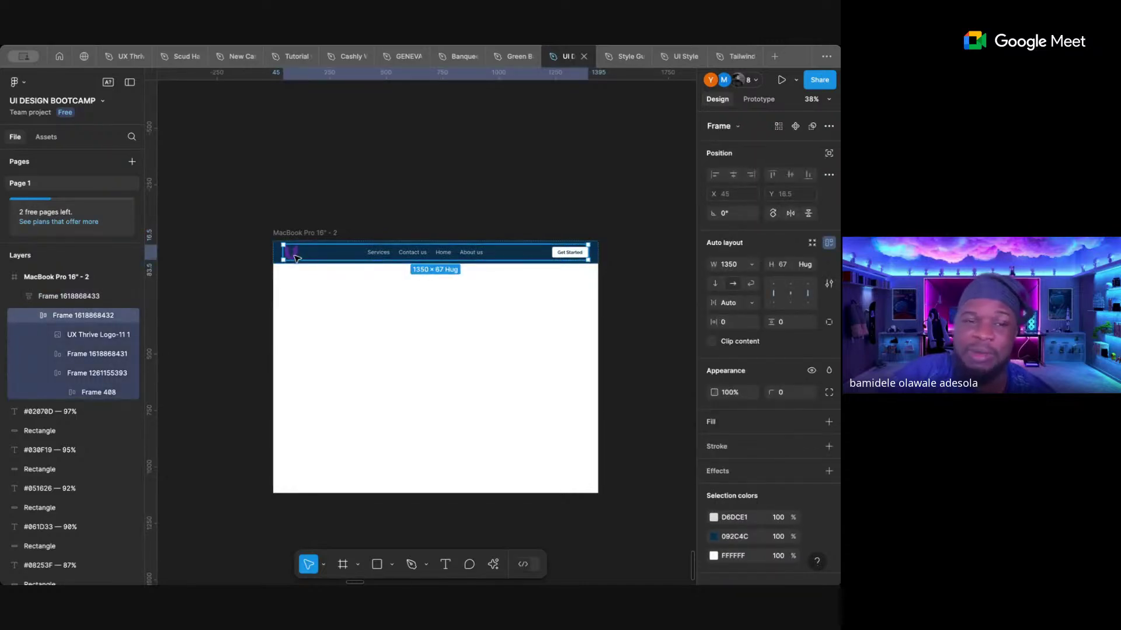
pyautogui.doubleClick(297, 258)
pyautogui.hotkey('ctrl', 'd')
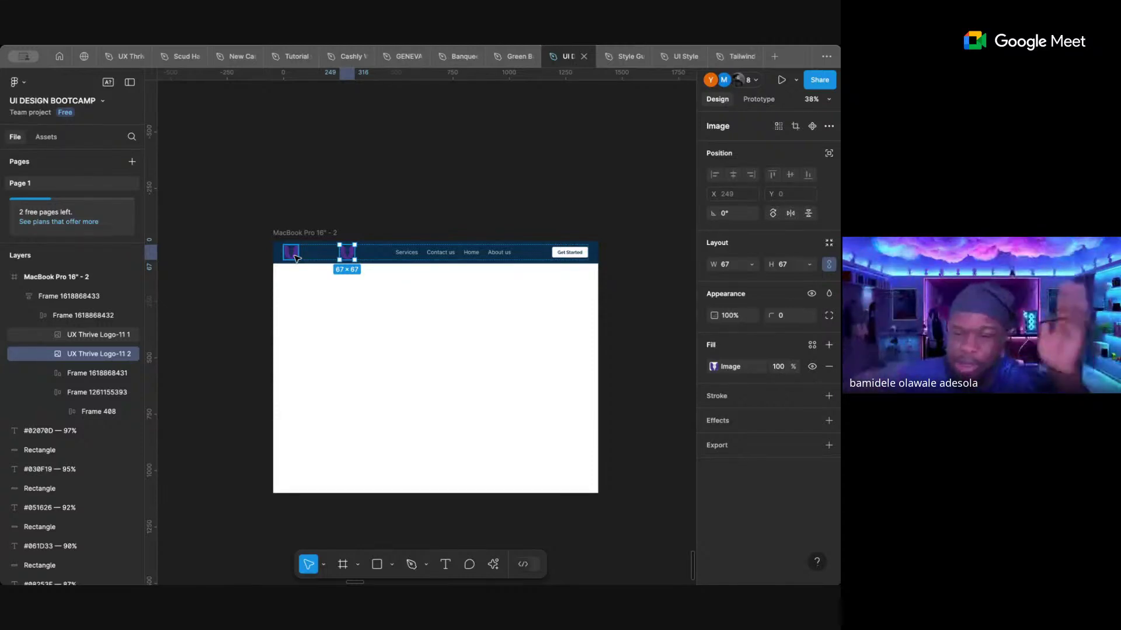
pyautogui.press('Delete')
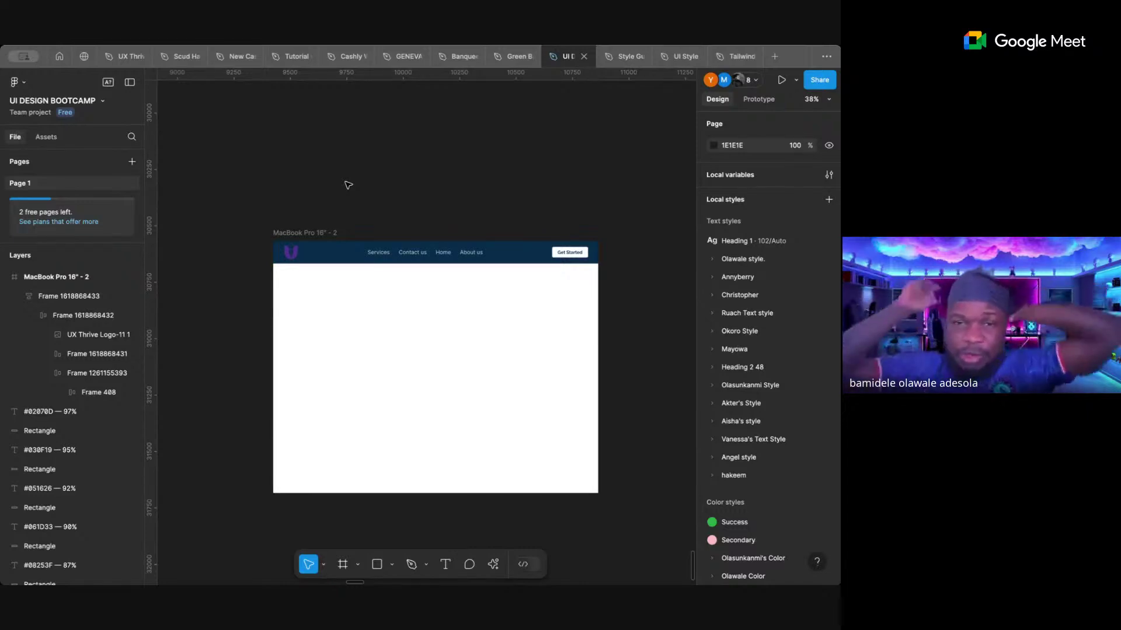
pyautogui.scroll(-5, 412, 186)
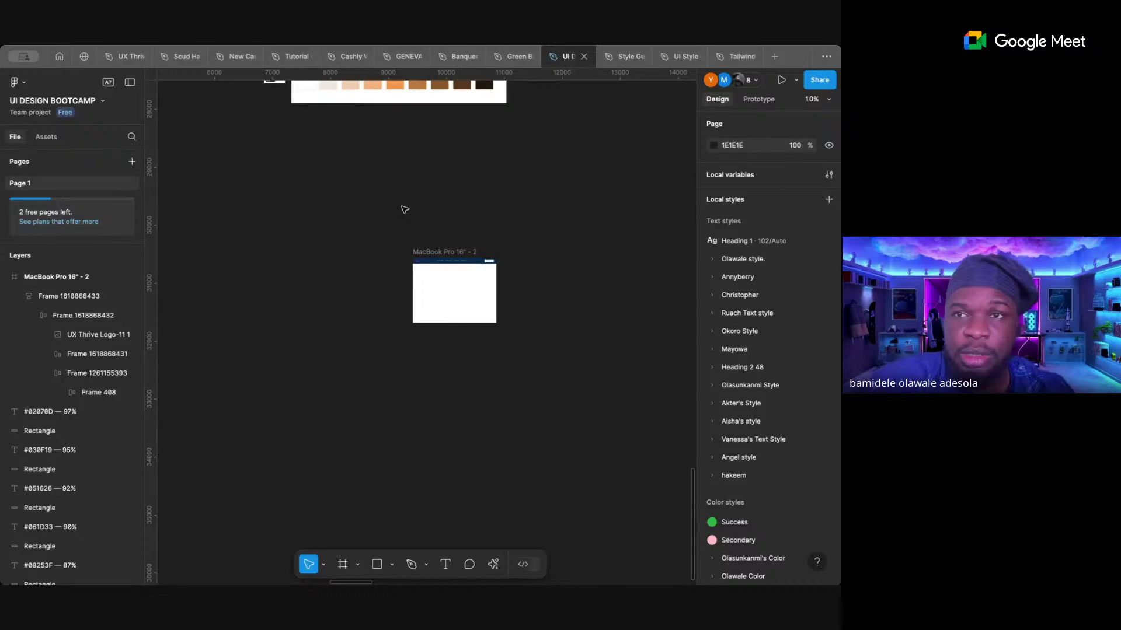
pyautogui.scroll(3, 415, 220)
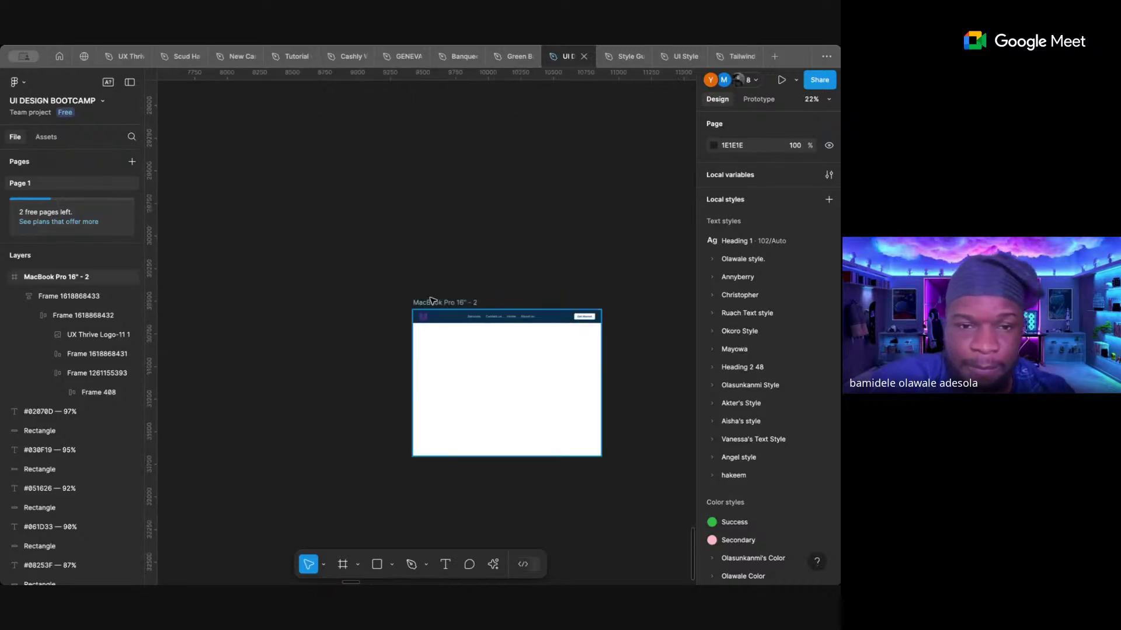
pyautogui.moveTo(432, 301); pyautogui.dragTo(386, 177)
pyautogui.scroll(2, 386, 177)
pyautogui.scroll(1, 387, 179)
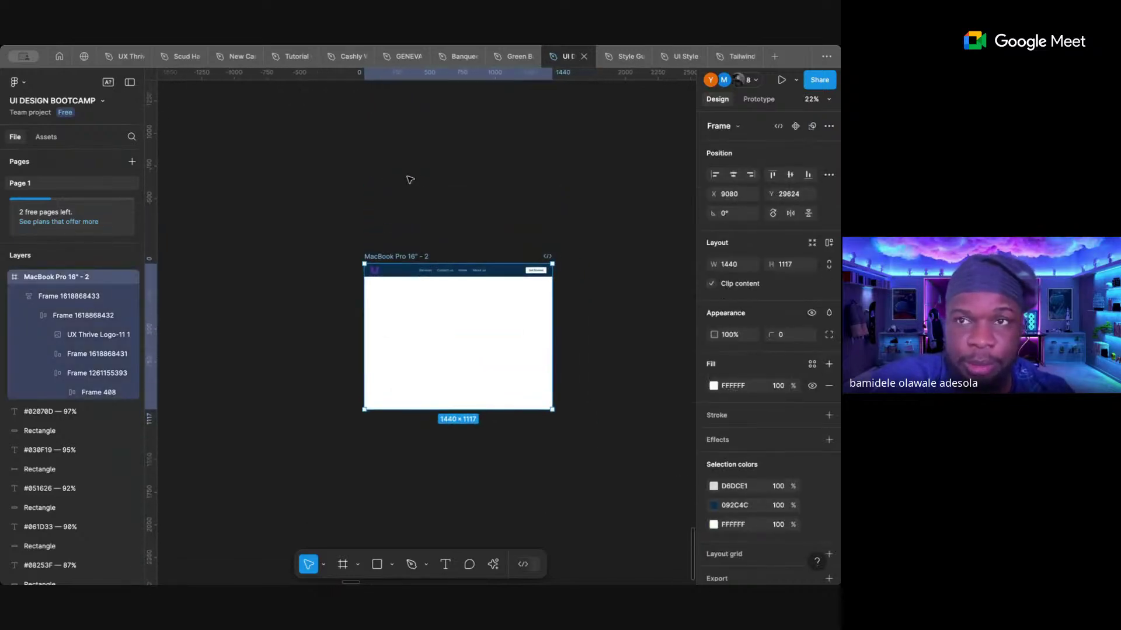
pyautogui.scroll(-4, 406, 257)
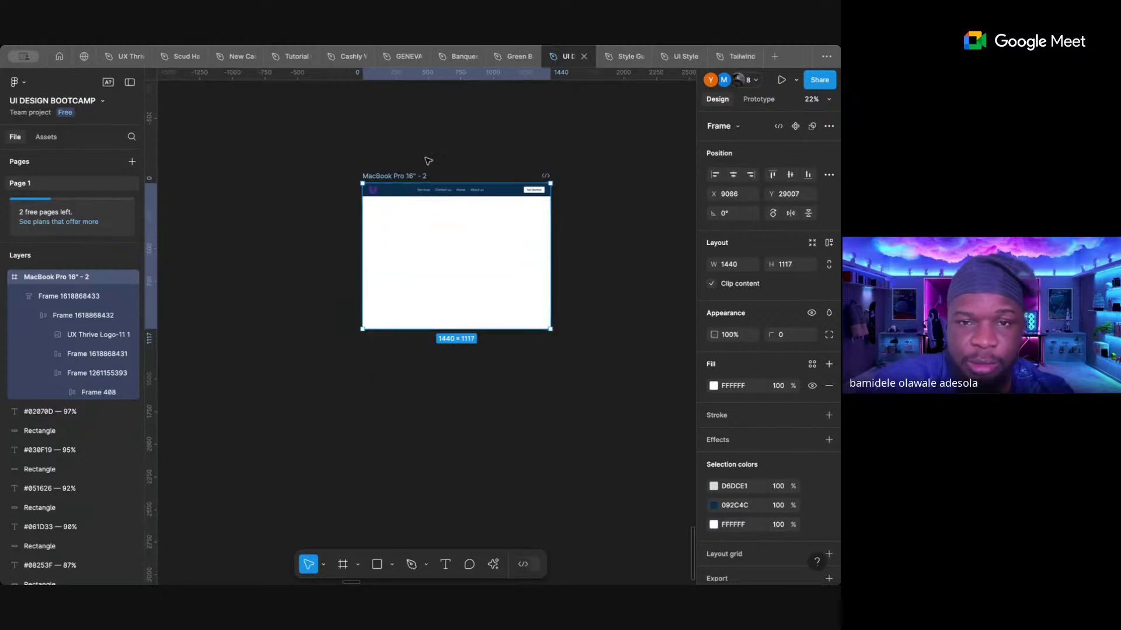
pyautogui.click(443, 154)
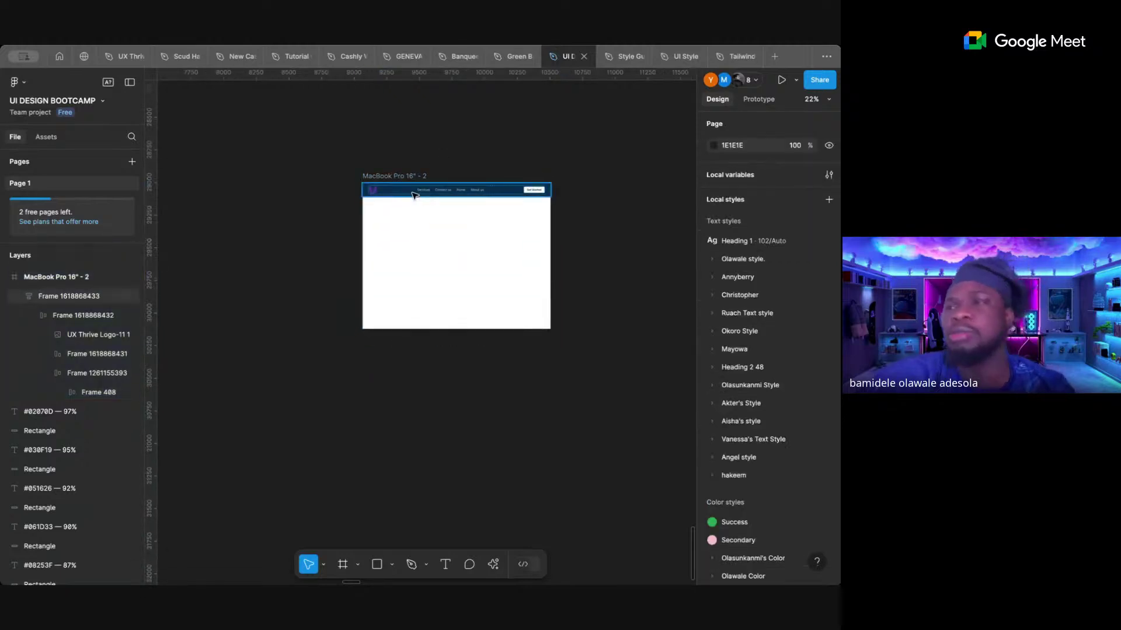
pyautogui.click(414, 194)
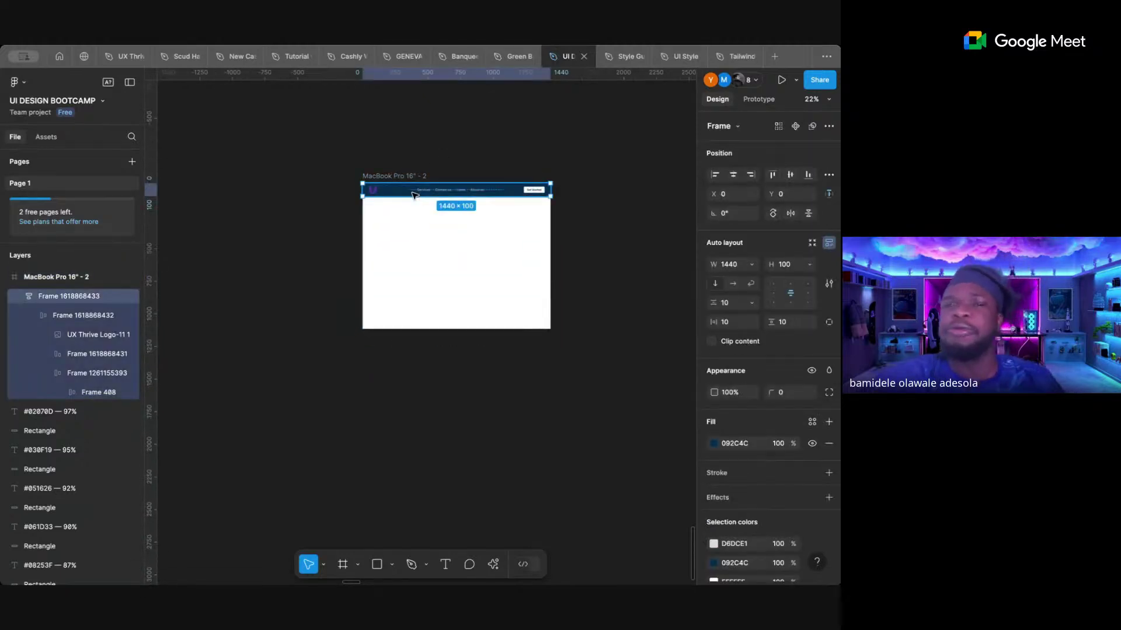
pyautogui.click(750, 79)
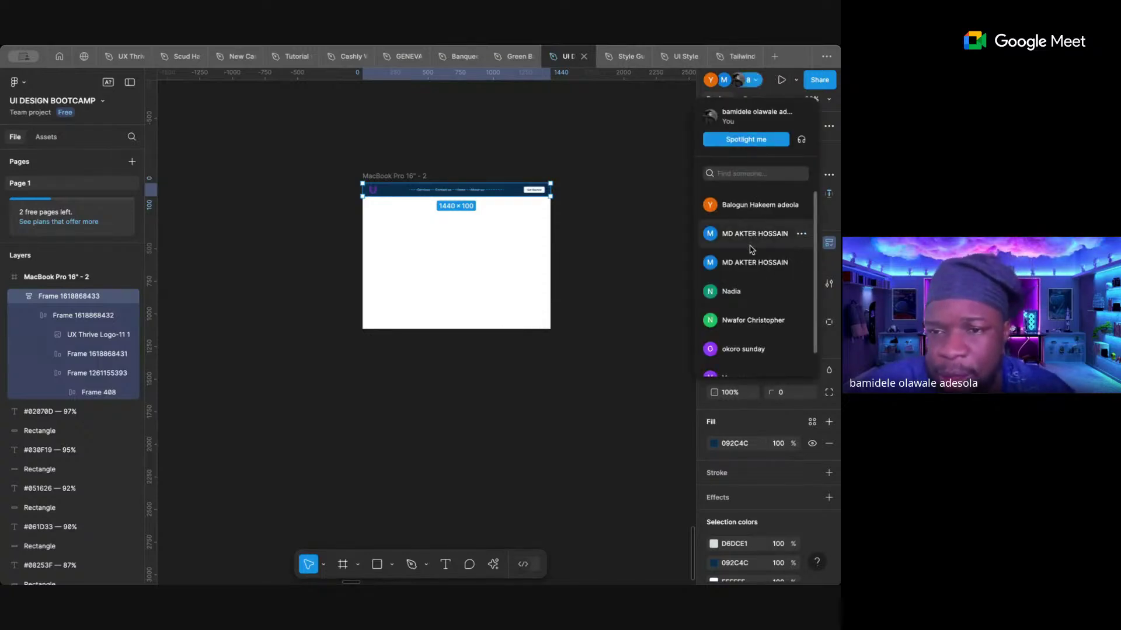
pyautogui.scroll(-1, 746, 326)
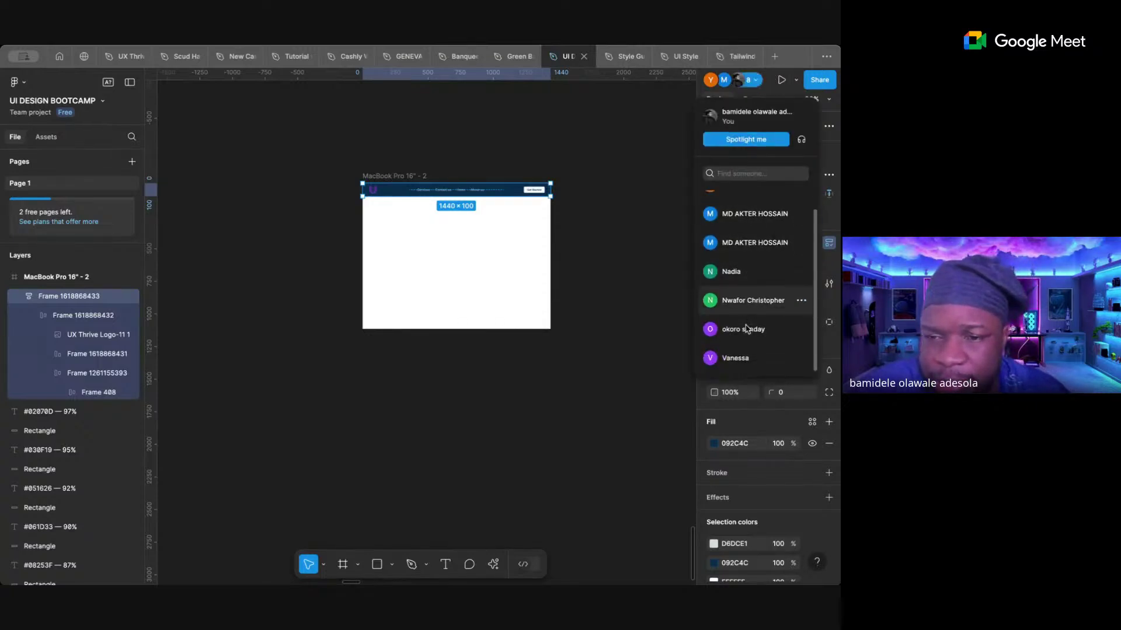
pyautogui.scroll(1, 745, 329)
pyautogui.scroll(-1, 745, 328)
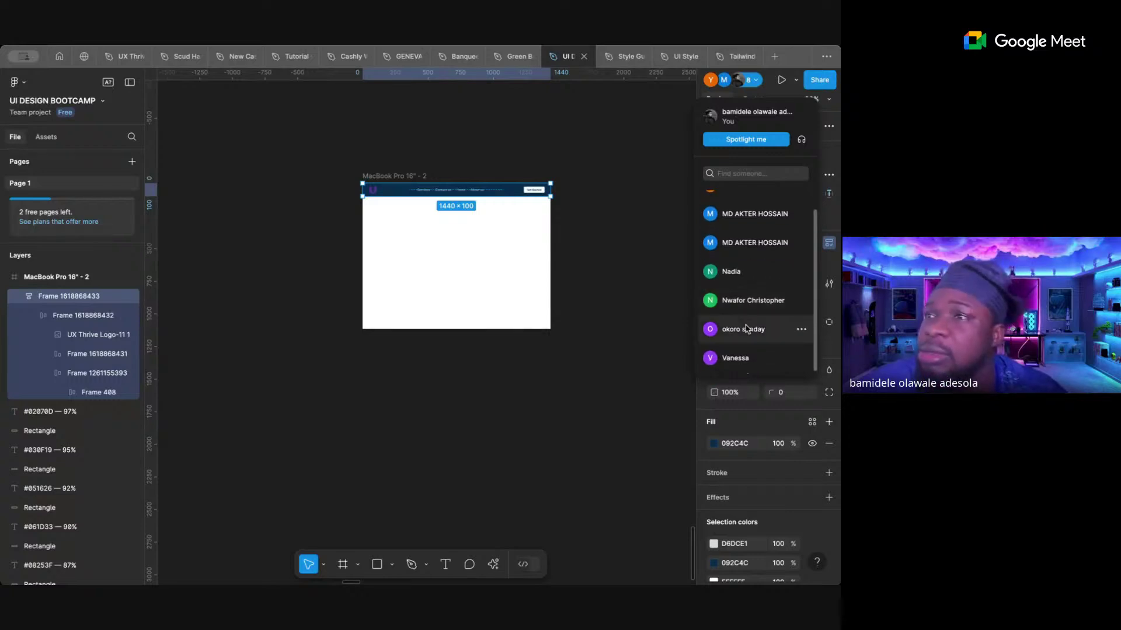
pyautogui.click(536, 158)
pyautogui.scroll(3, 536, 158)
pyautogui.scroll(-5, 536, 157)
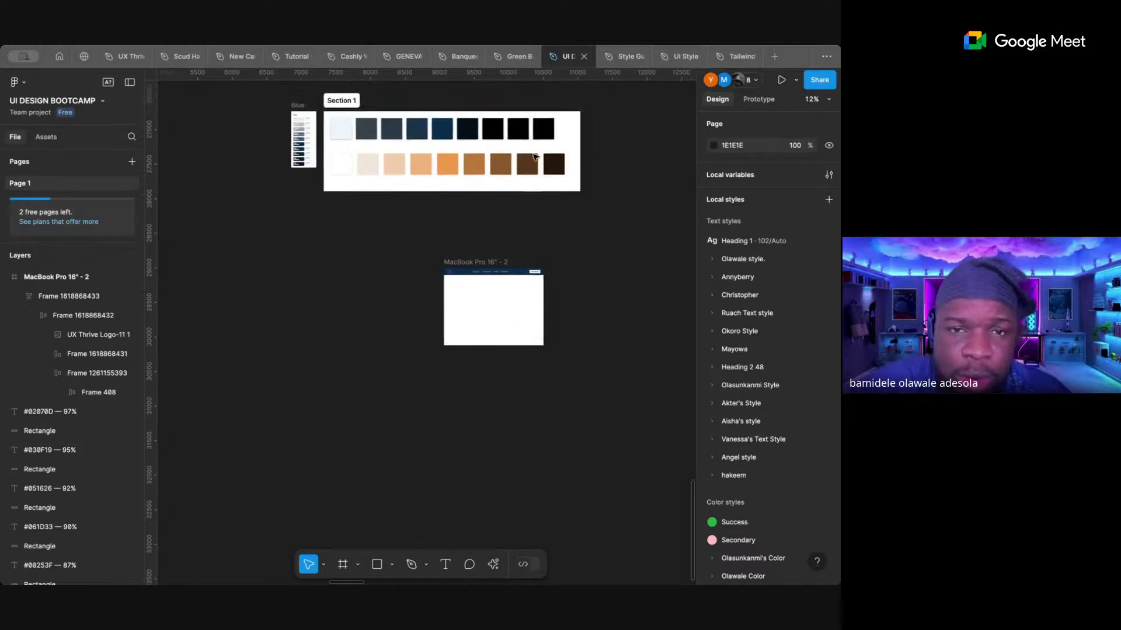
pyautogui.scroll(3, 534, 156)
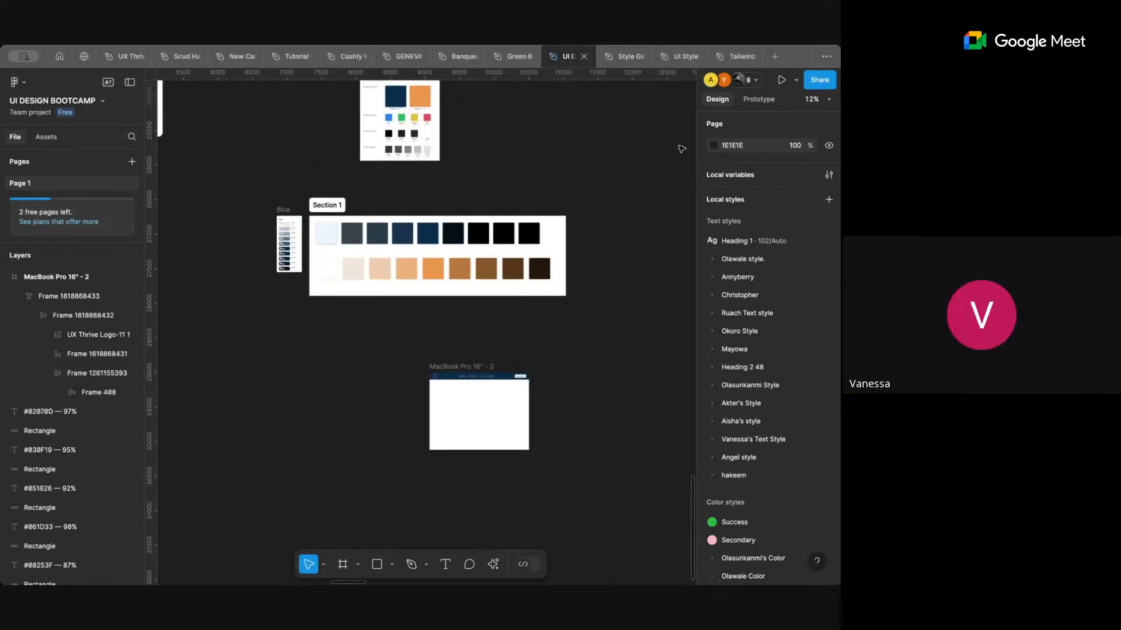
pyautogui.click(756, 82)
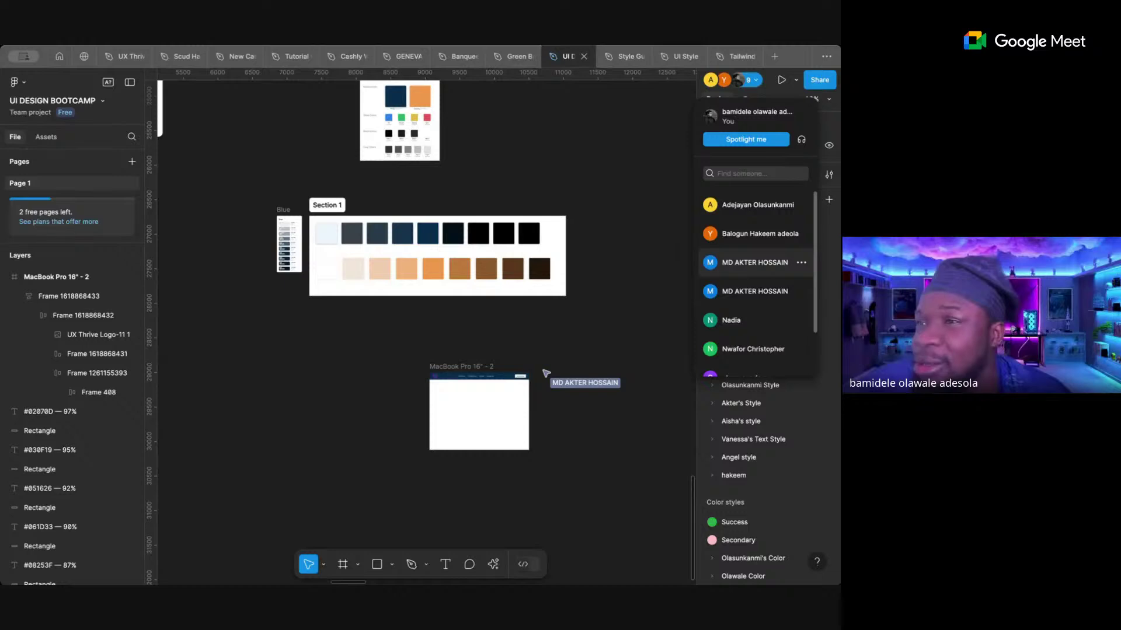
pyautogui.click(649, 233)
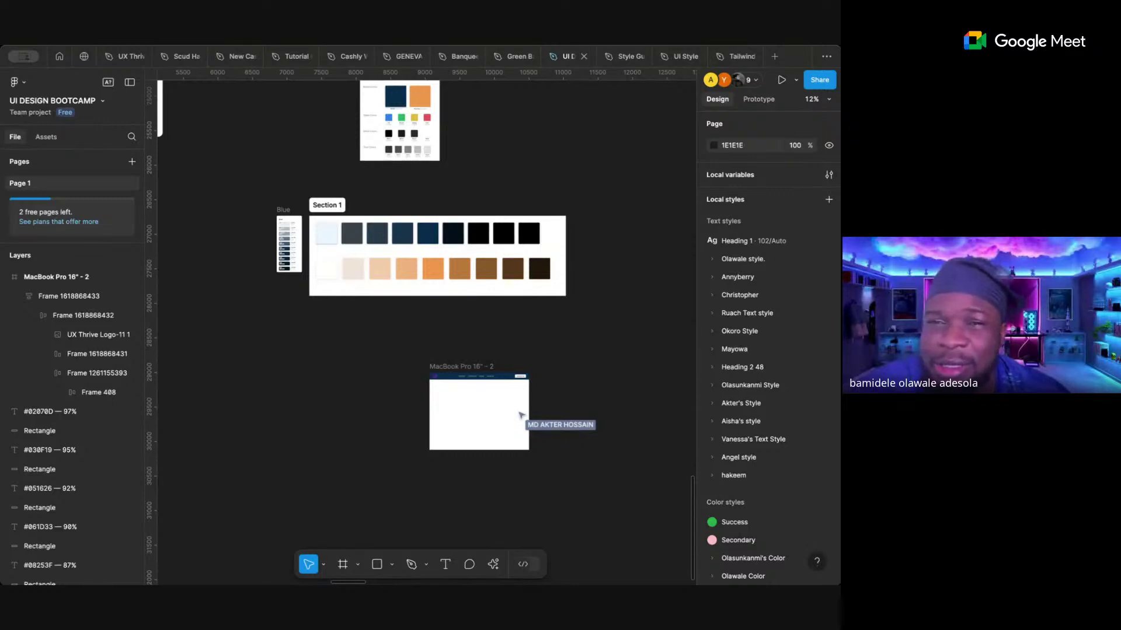
pyautogui.click(752, 81)
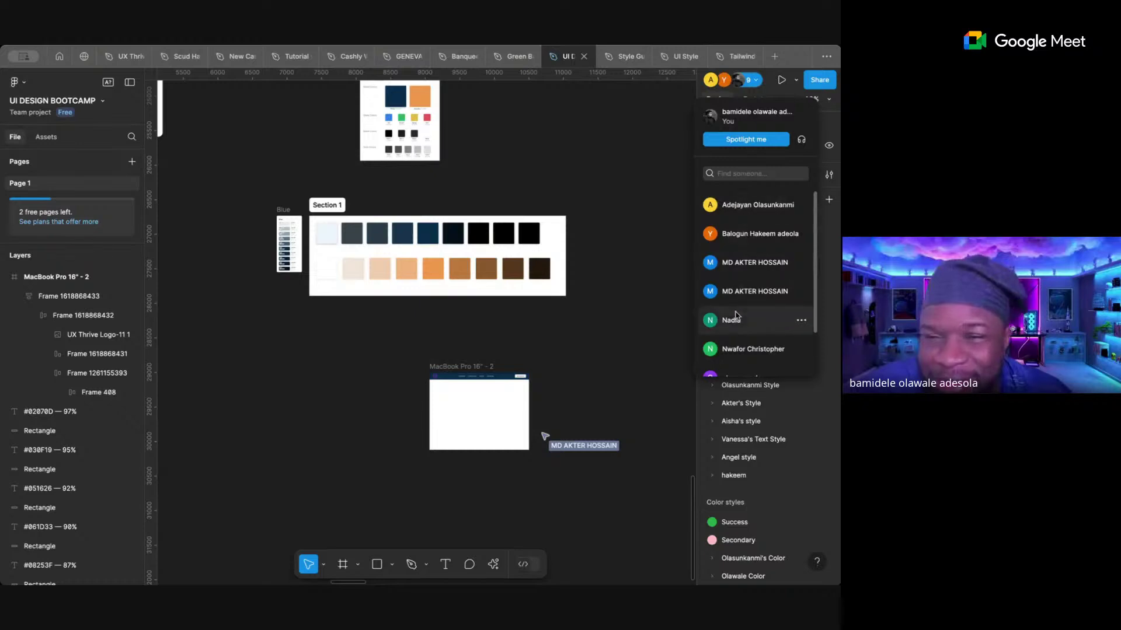
pyautogui.scroll(-2, 736, 315)
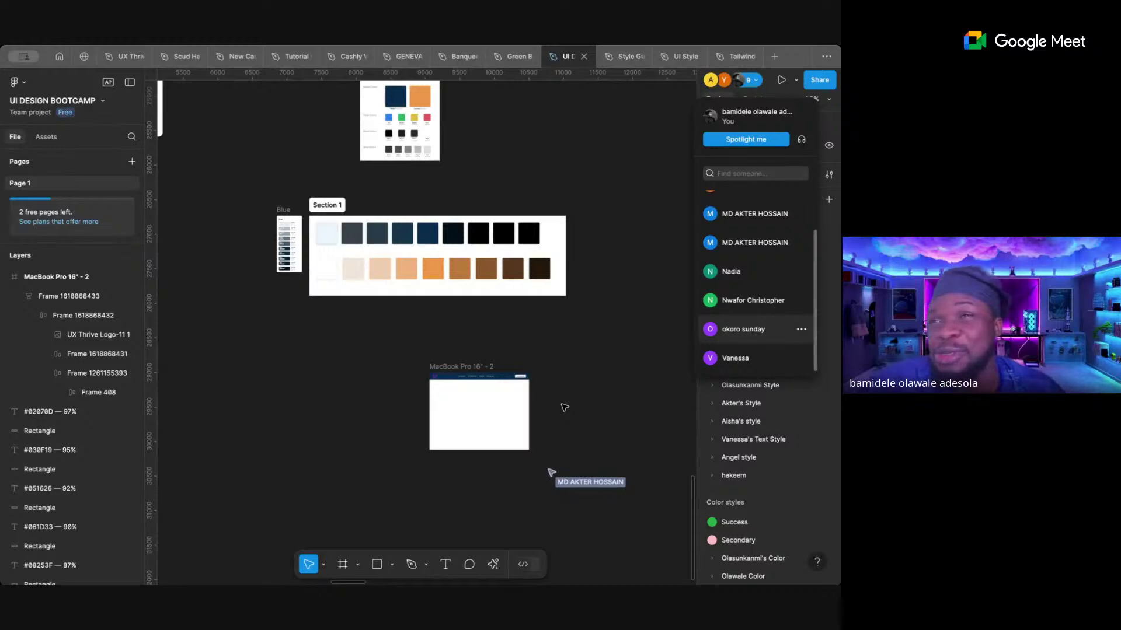
pyautogui.scroll(6, 495, 411)
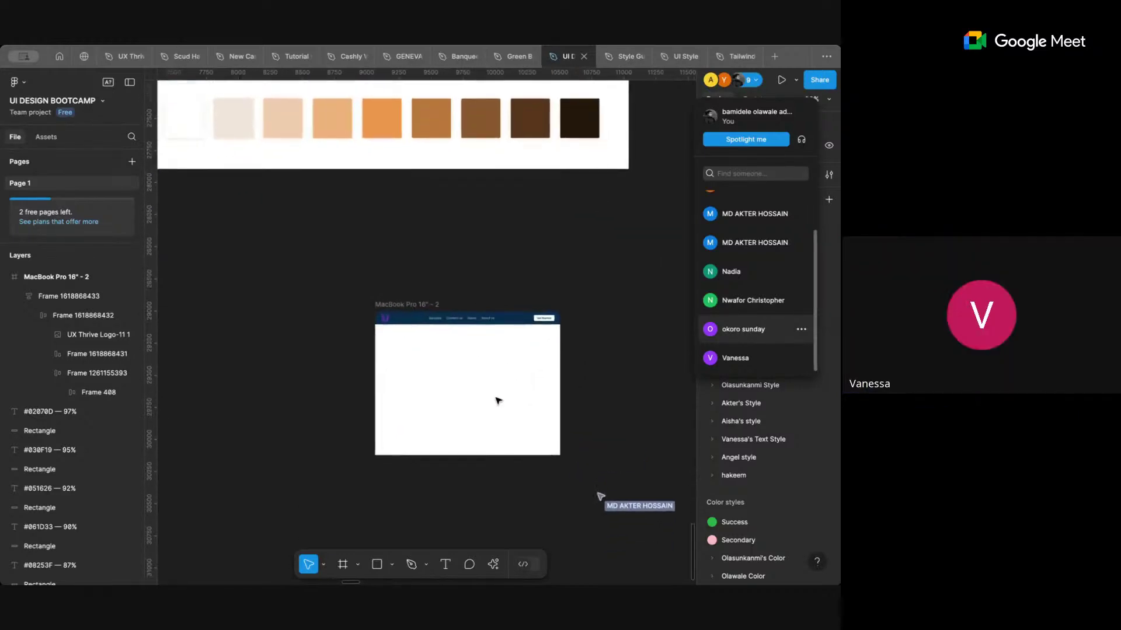
pyautogui.scroll(3, 474, 363)
pyautogui.scroll(-3, 473, 363)
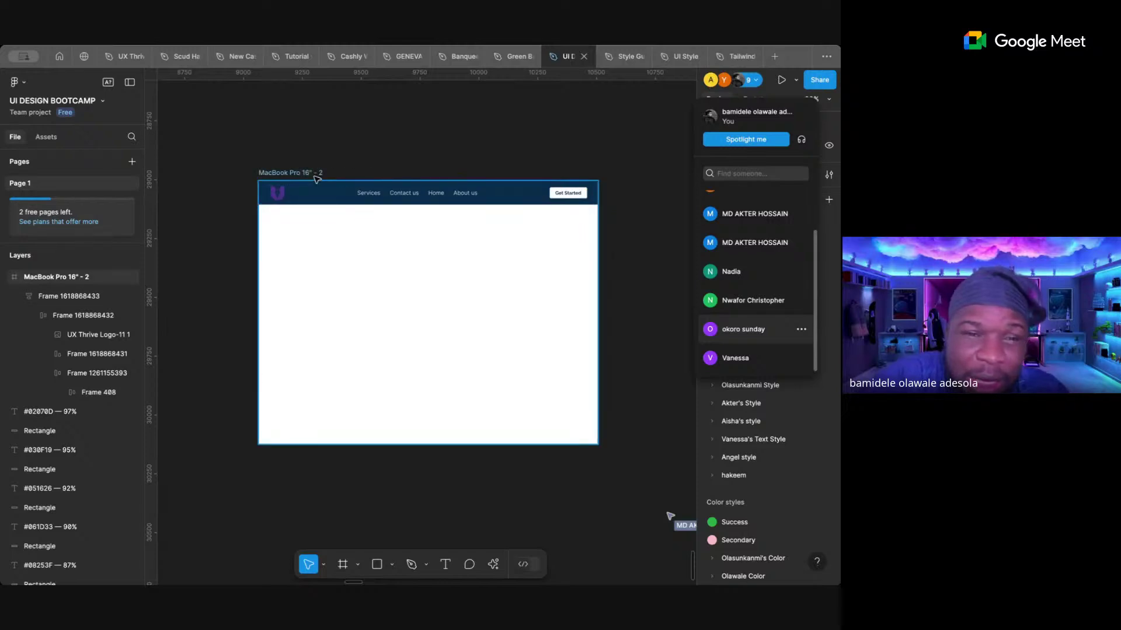
# - Pull the navy navbar frame out of the MacBook Pro frame to sit just above it
pyautogui.click(318, 192)
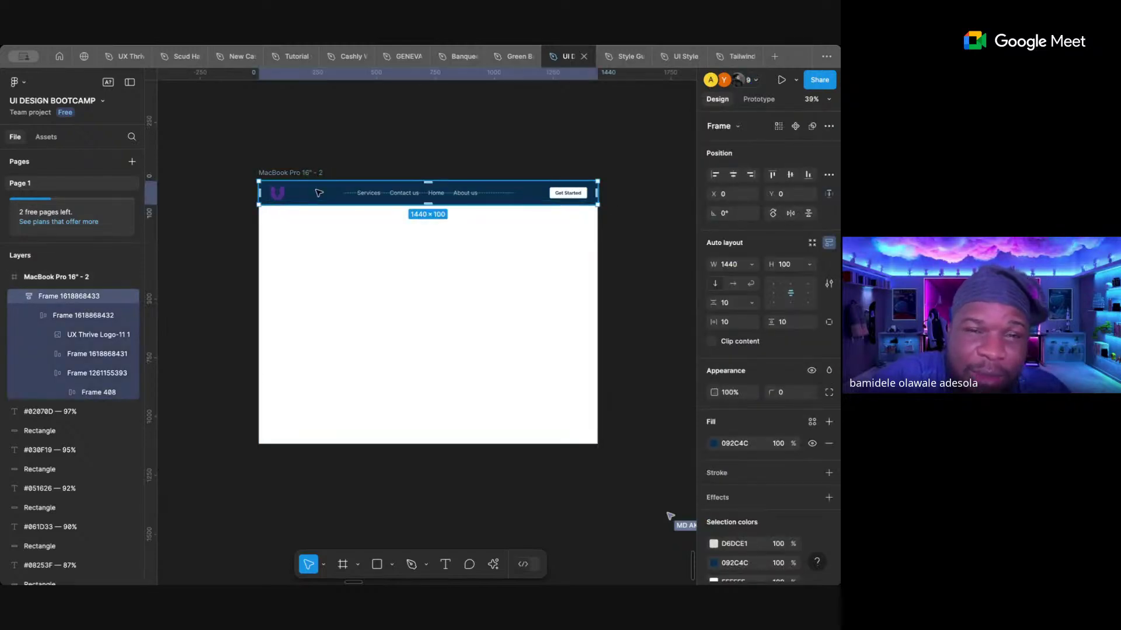
pyautogui.moveTo(319, 193); pyautogui.dragTo(318, 147)
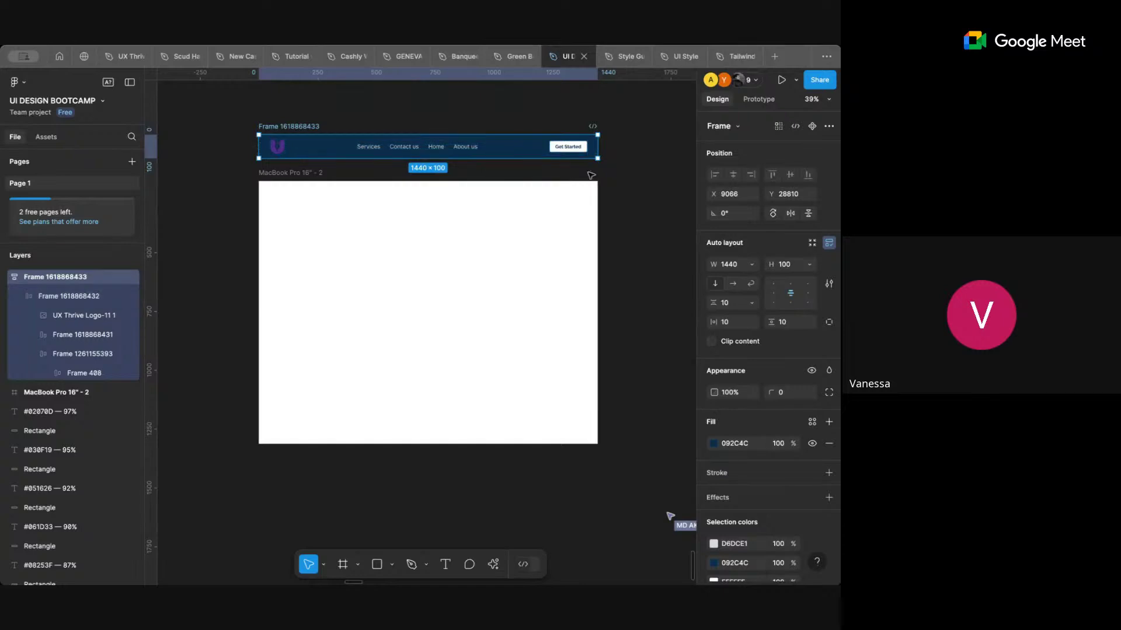
pyautogui.click(651, 191)
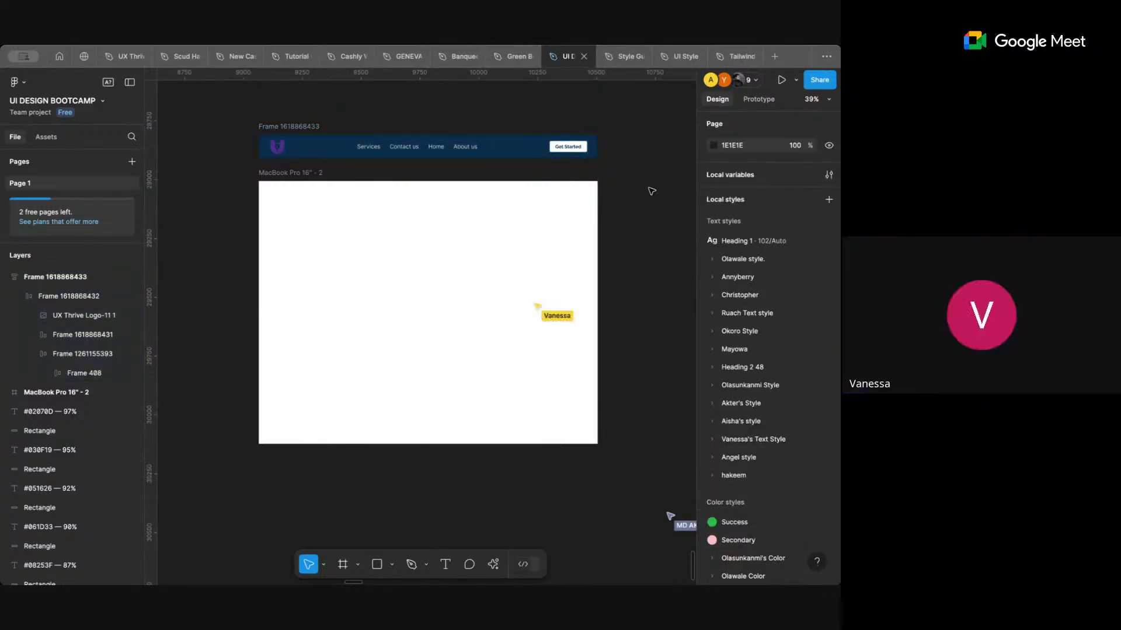
# - Open the navbar's fill colour, try the eyedropper, then cancel sampling
pyautogui.click(324, 125)
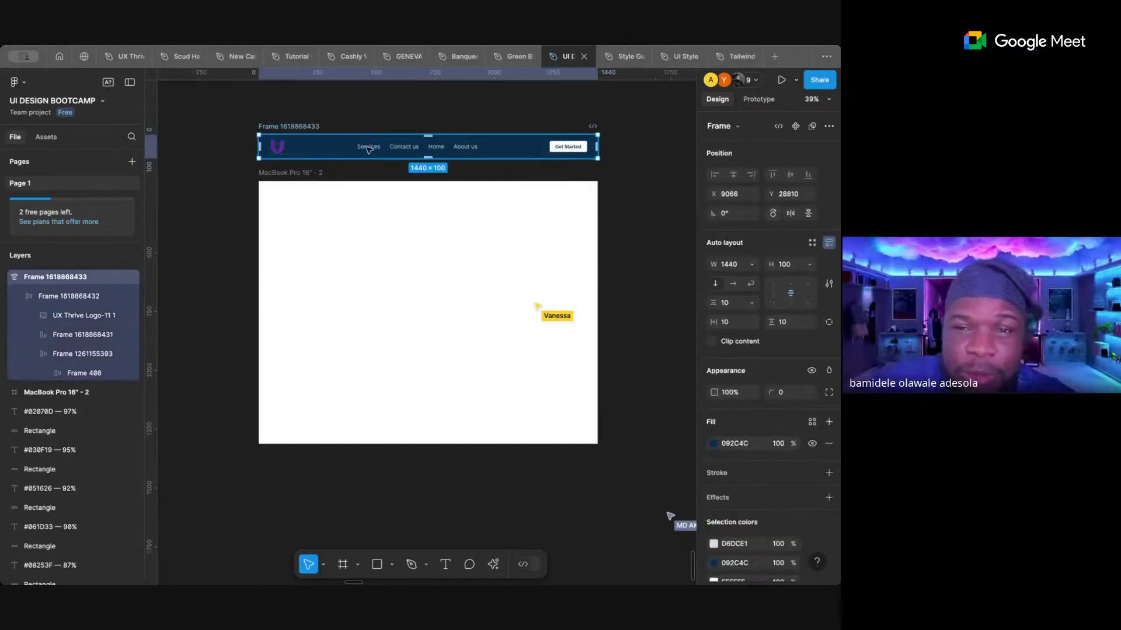
pyautogui.click(714, 443)
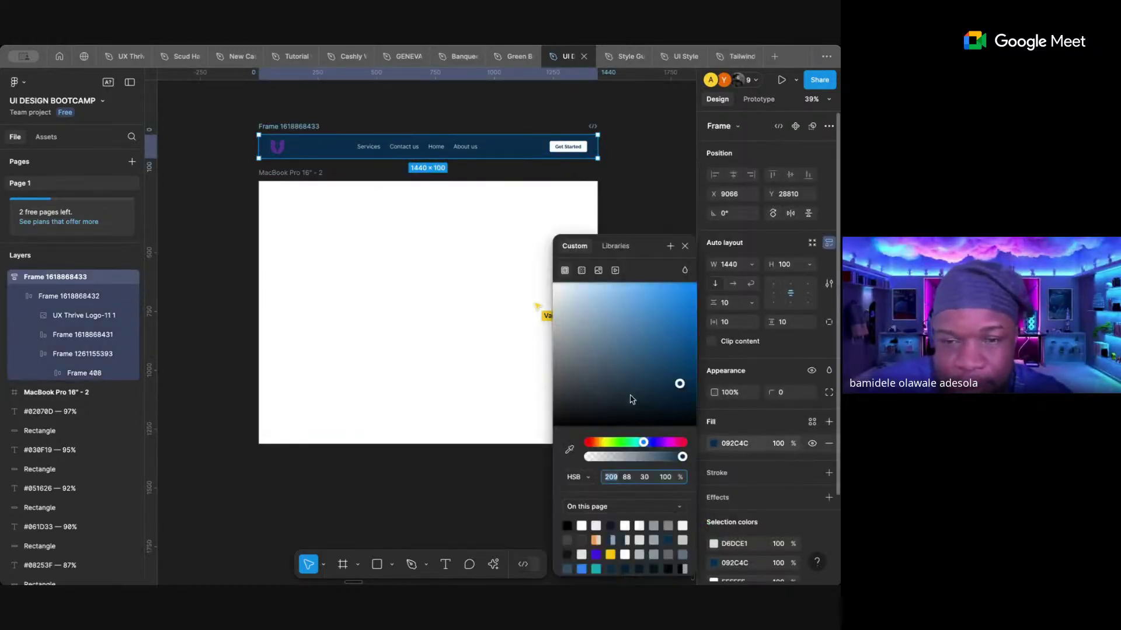
pyautogui.click(569, 451)
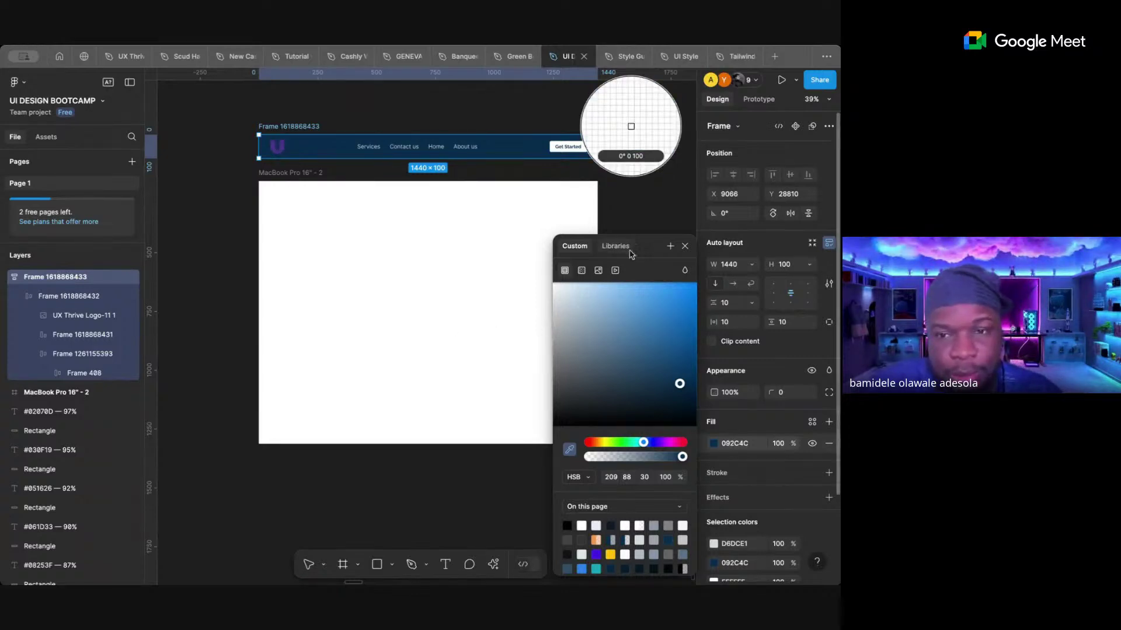
pyautogui.click(684, 246)
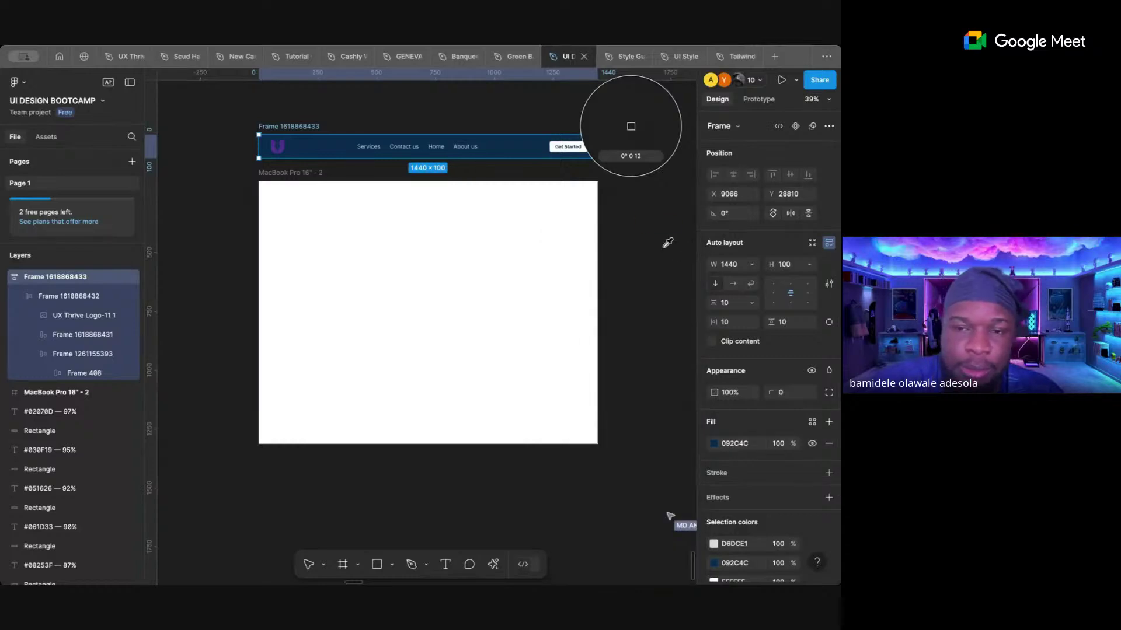
pyautogui.press('Escape')
pyautogui.press('Escape')
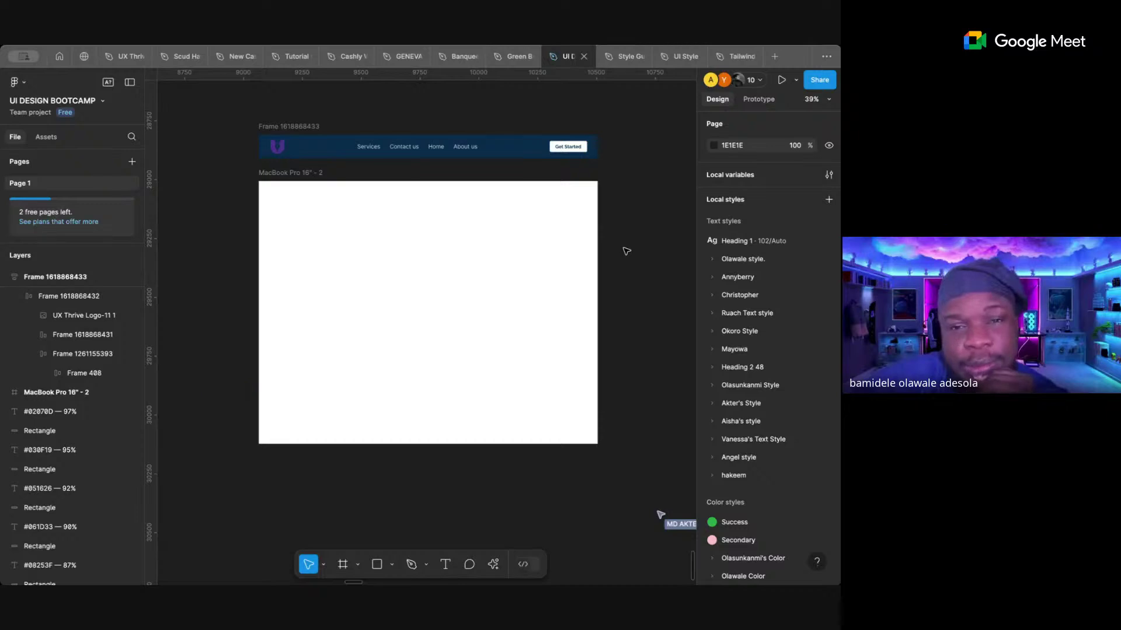
pyautogui.scroll(-5, 626, 251)
pyautogui.scroll(-2, 626, 251)
pyautogui.scroll(10, 626, 251)
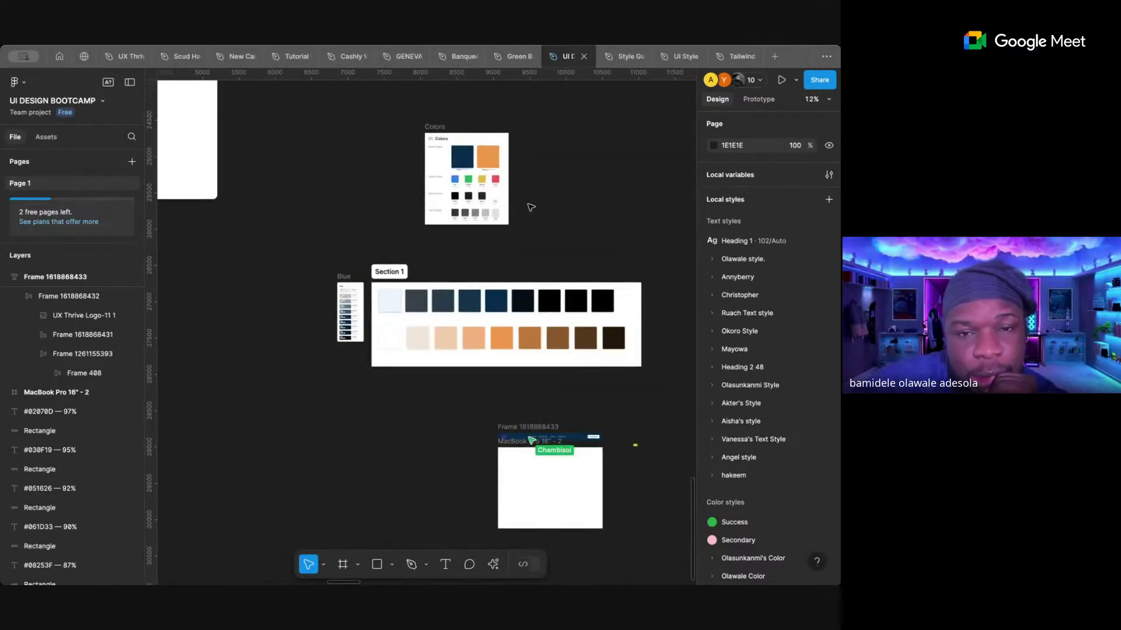
pyautogui.scroll(1, 530, 207)
pyautogui.scroll(5, 530, 207)
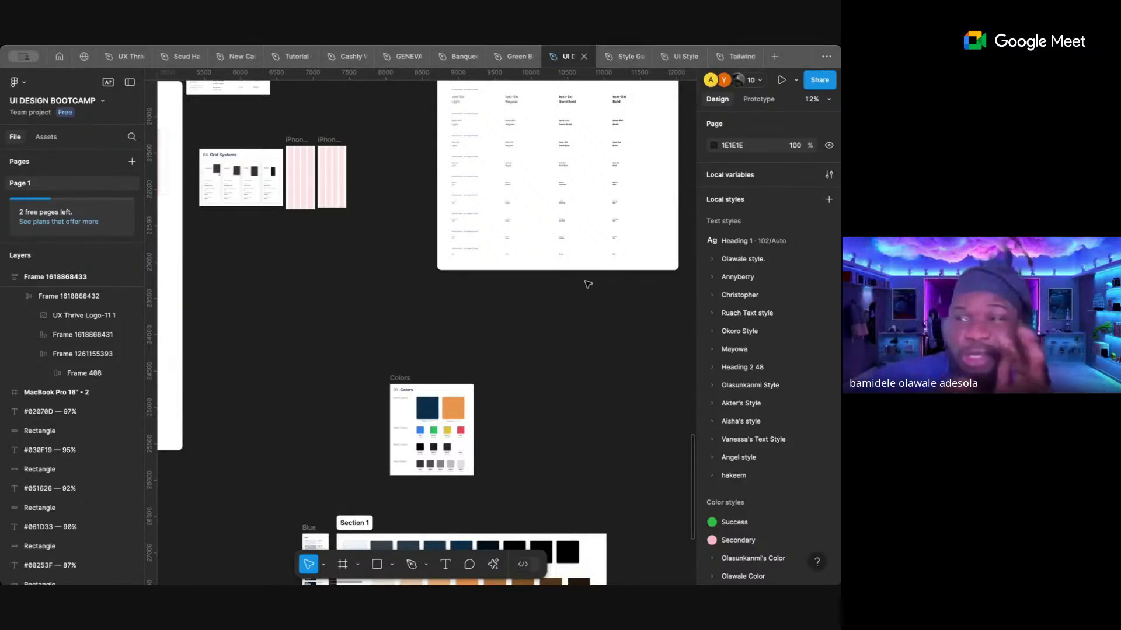
pyautogui.scroll(-5, 582, 297)
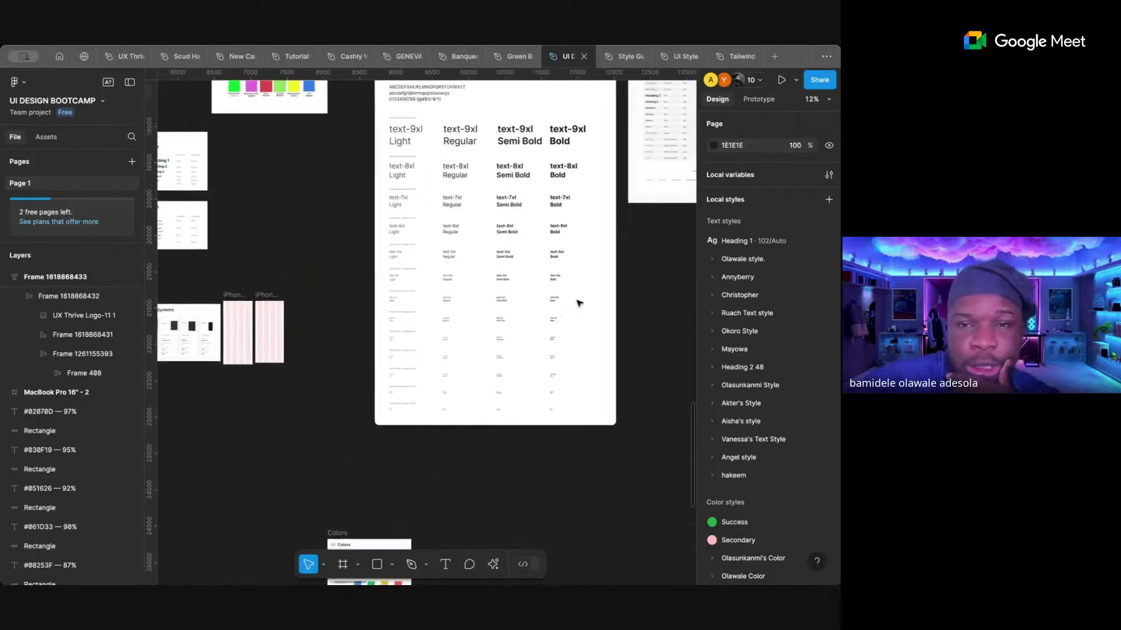
pyautogui.scroll(3, 578, 305)
pyautogui.hscroll(-3, 578, 305)
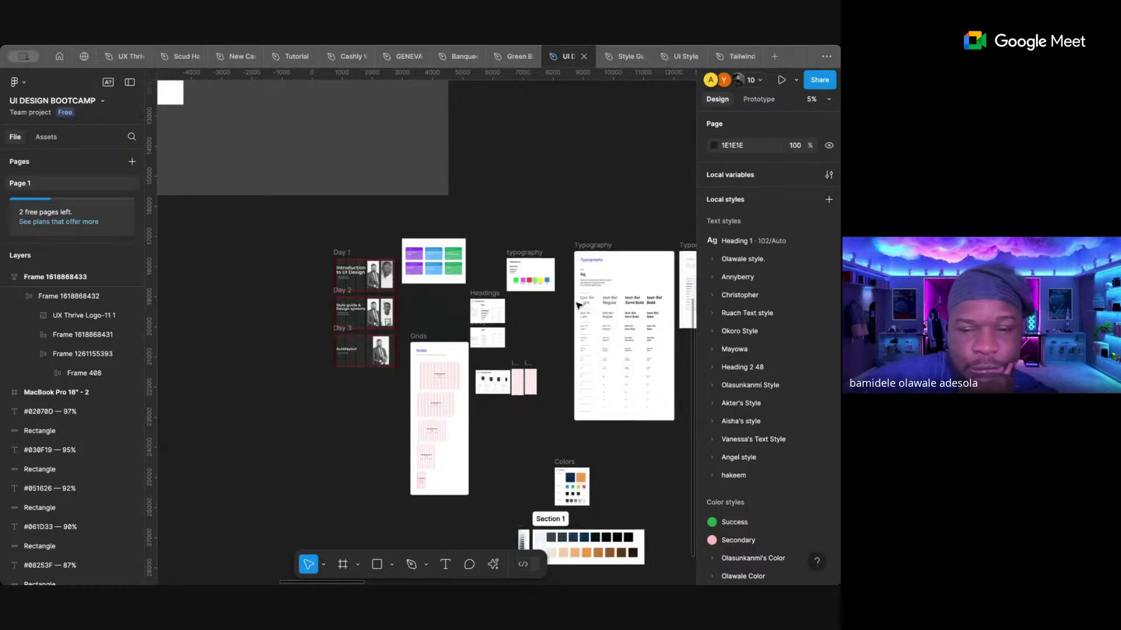
pyautogui.scroll(-2, 578, 305)
pyautogui.hscroll(1, 578, 305)
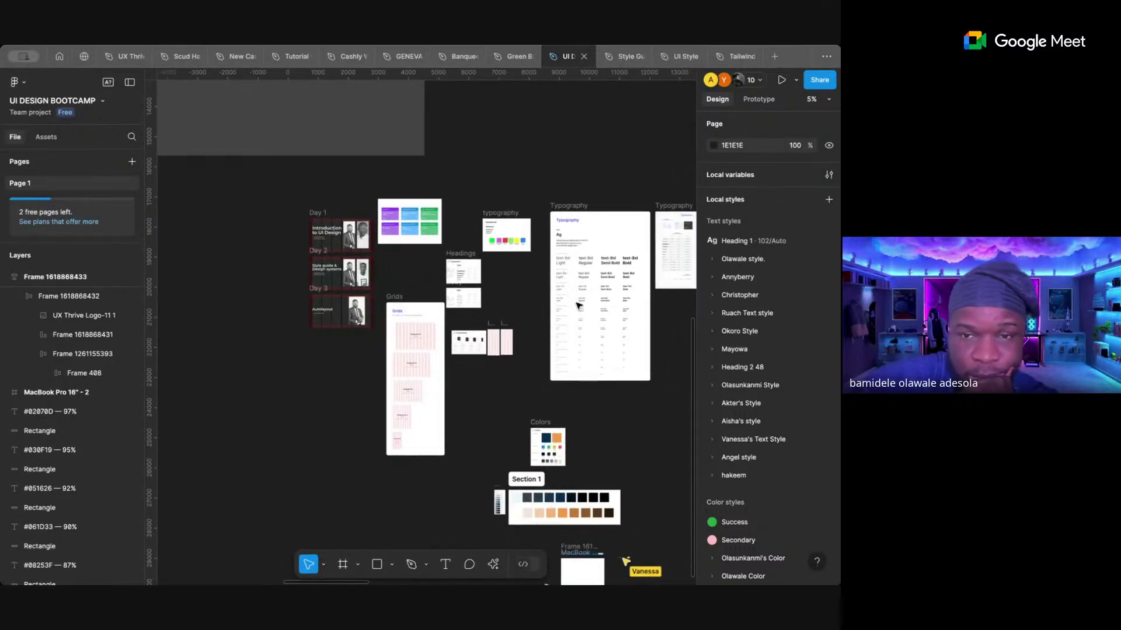
pyautogui.scroll(-5, 578, 305)
pyautogui.hscroll(5, 578, 305)
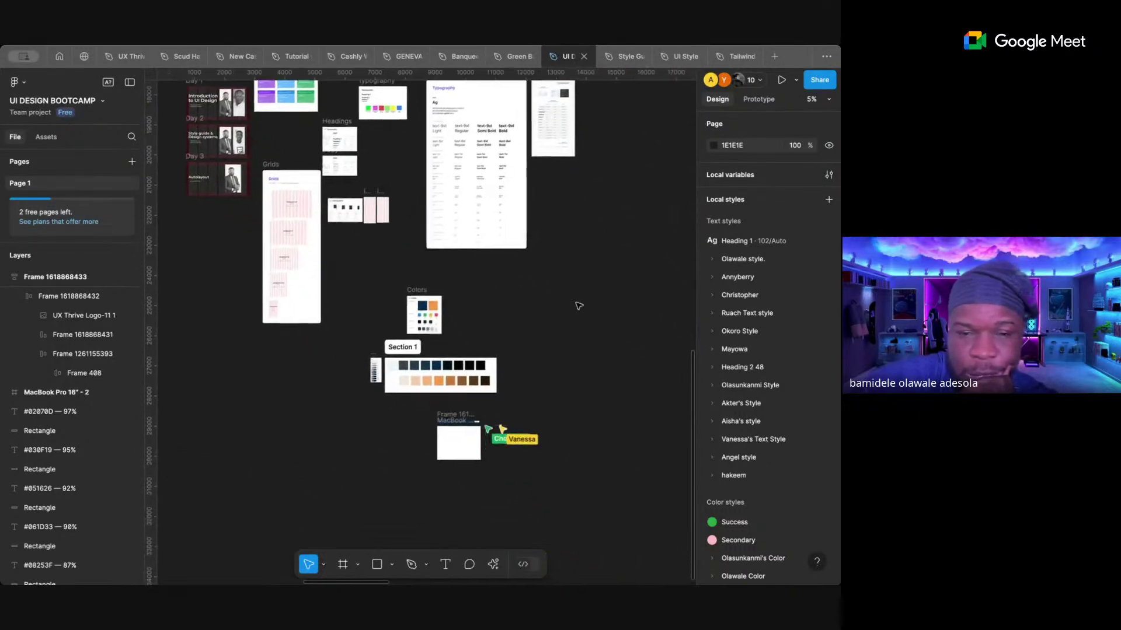
pyautogui.scroll(5, 464, 434)
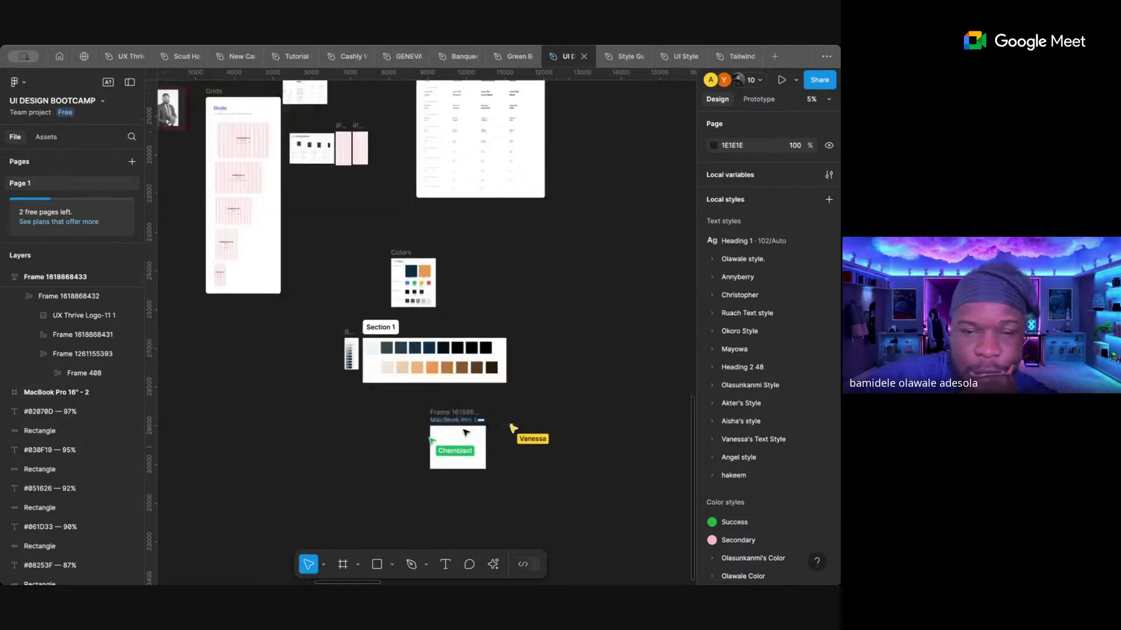
pyautogui.scroll(3, 465, 433)
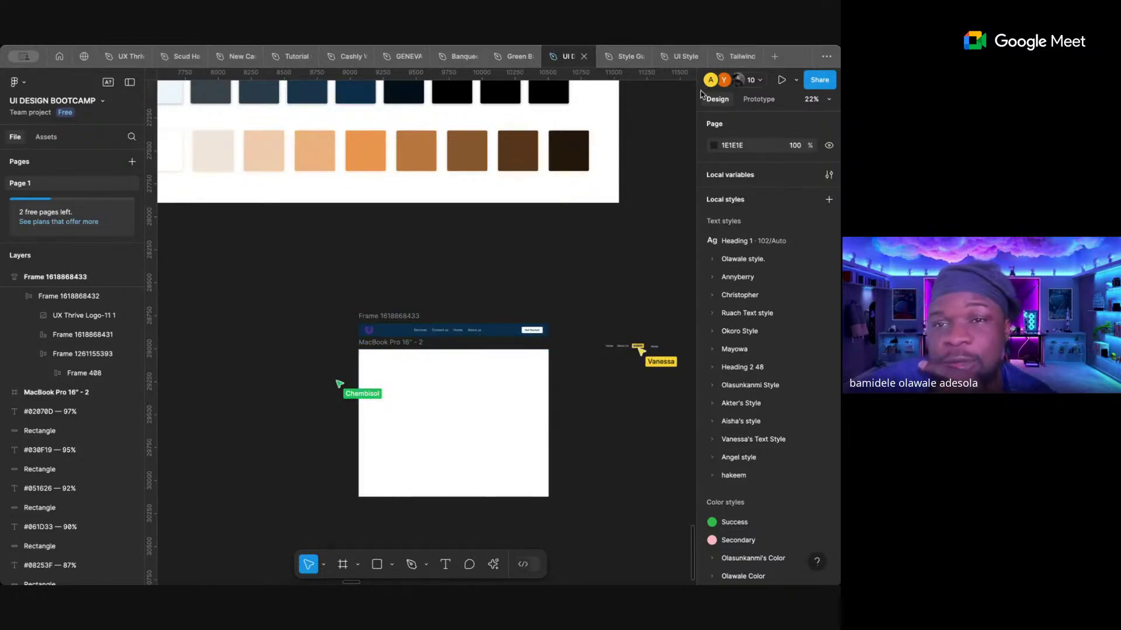
# - Check the collaborators list and follow a participant's view of the canvas
pyautogui.click(752, 80)
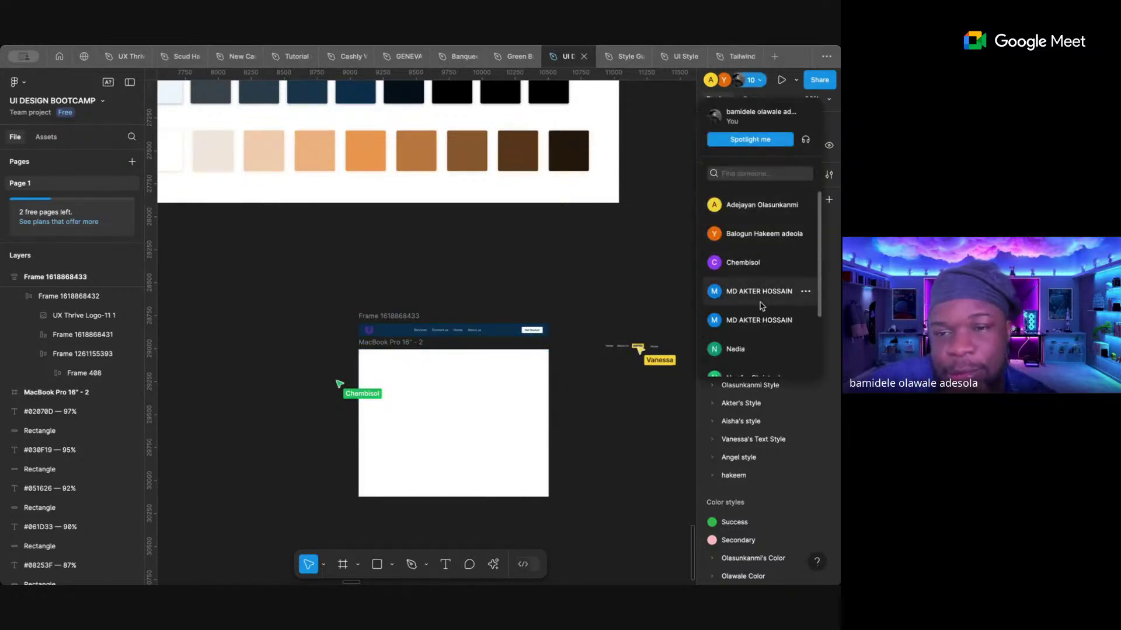
pyautogui.scroll(-3, 761, 295)
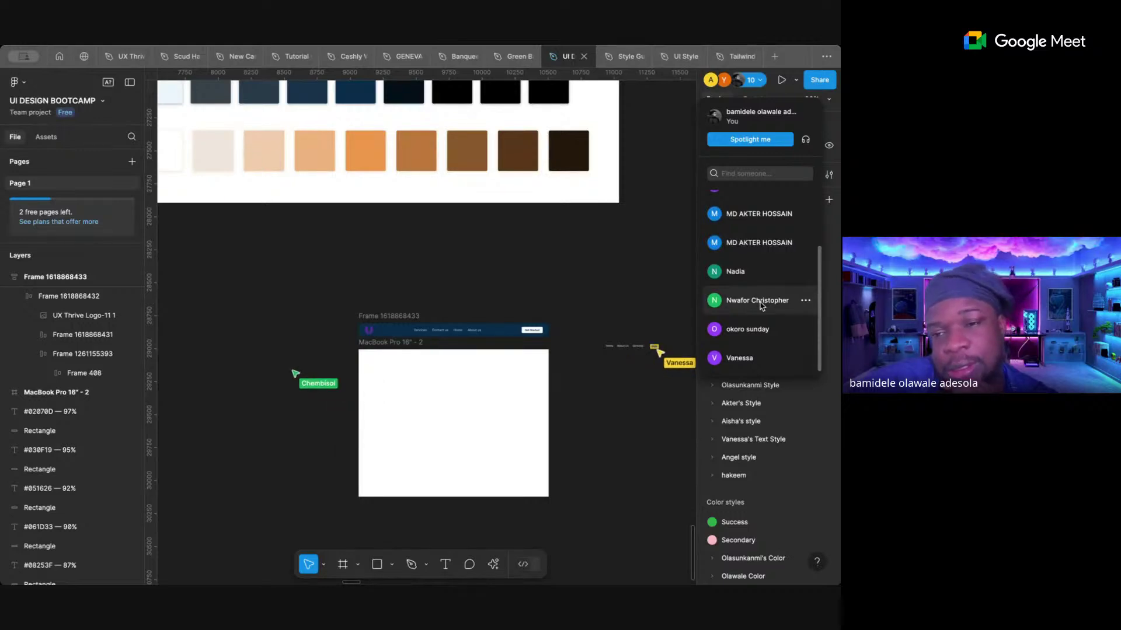
pyautogui.scroll(3, 762, 305)
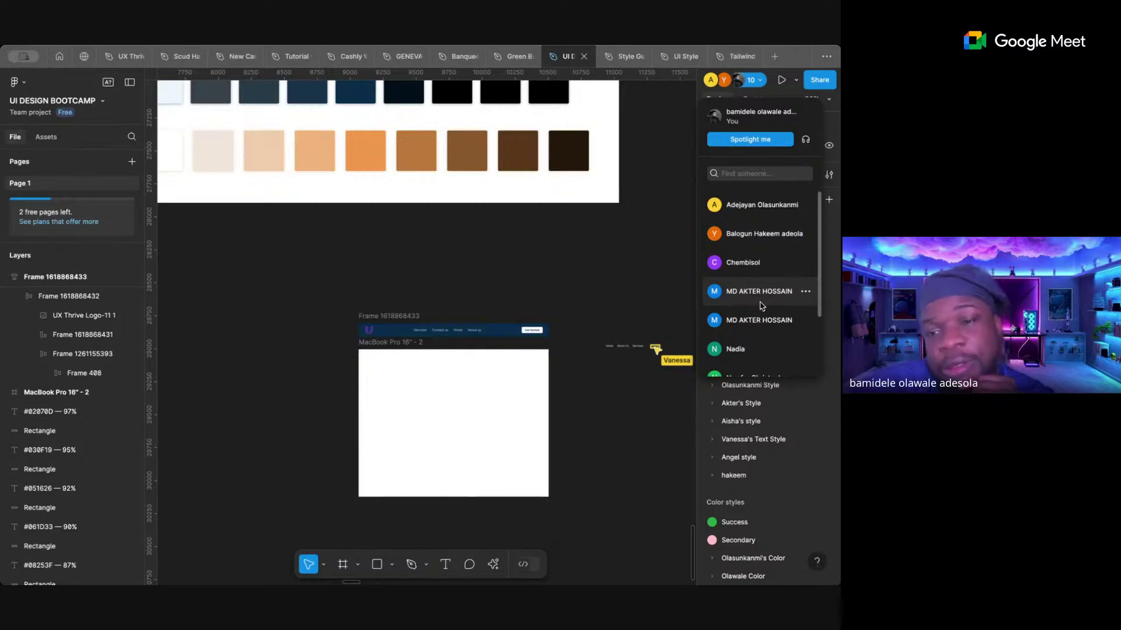
pyautogui.scroll(-3, 762, 306)
pyautogui.scroll(3, 762, 306)
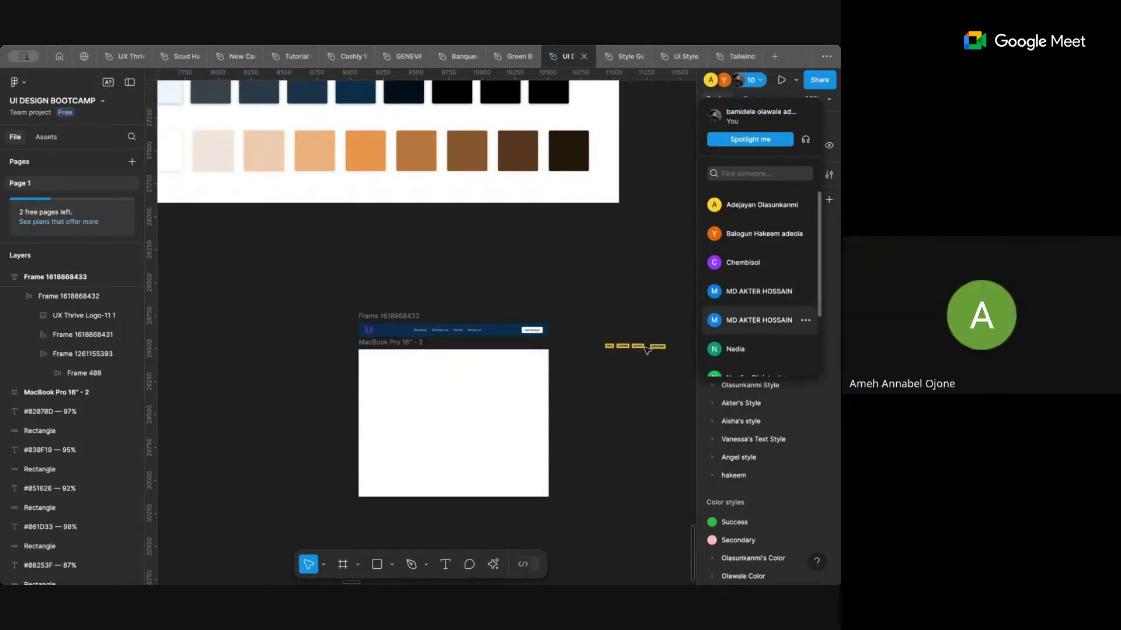
pyautogui.scroll(3, 645, 348)
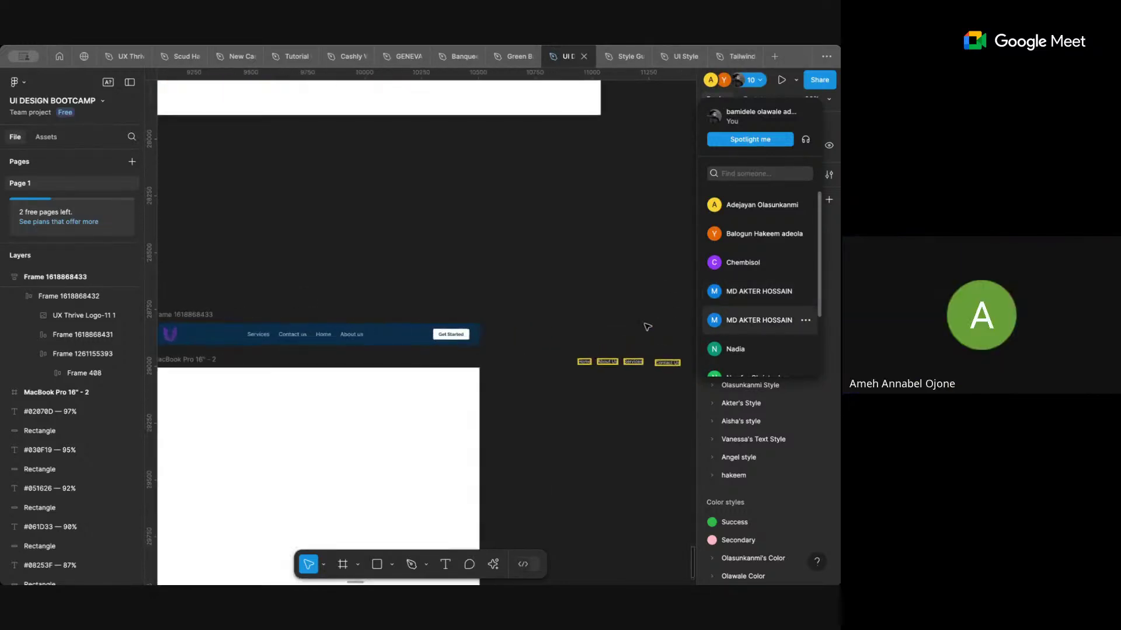
pyautogui.click(761, 84)
pyautogui.click(758, 82)
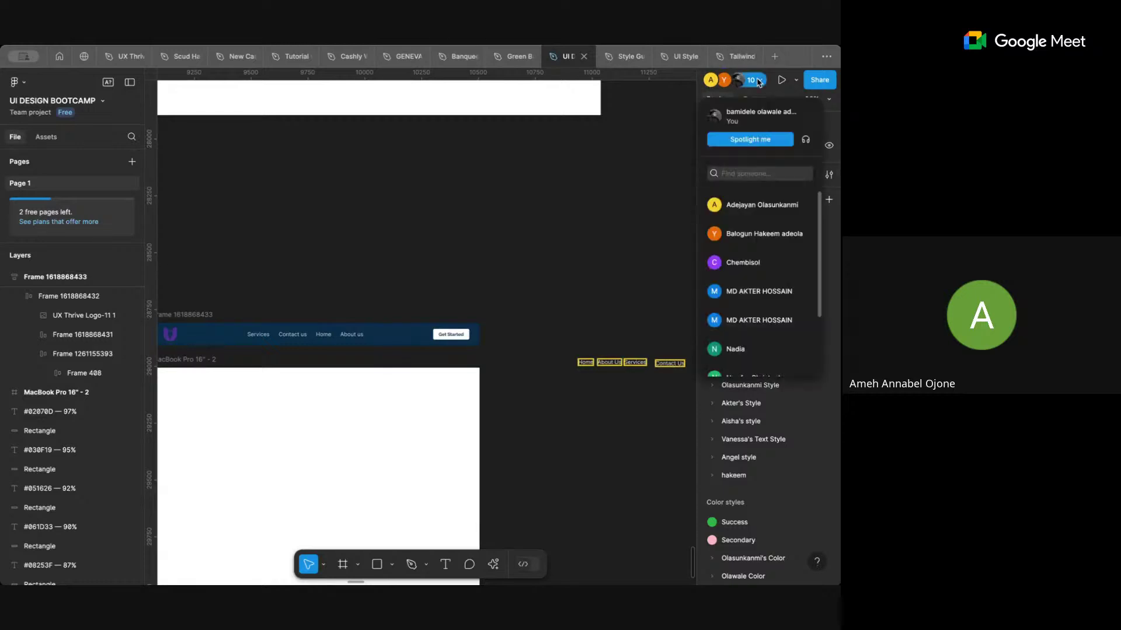
pyautogui.scroll(-3, 759, 263)
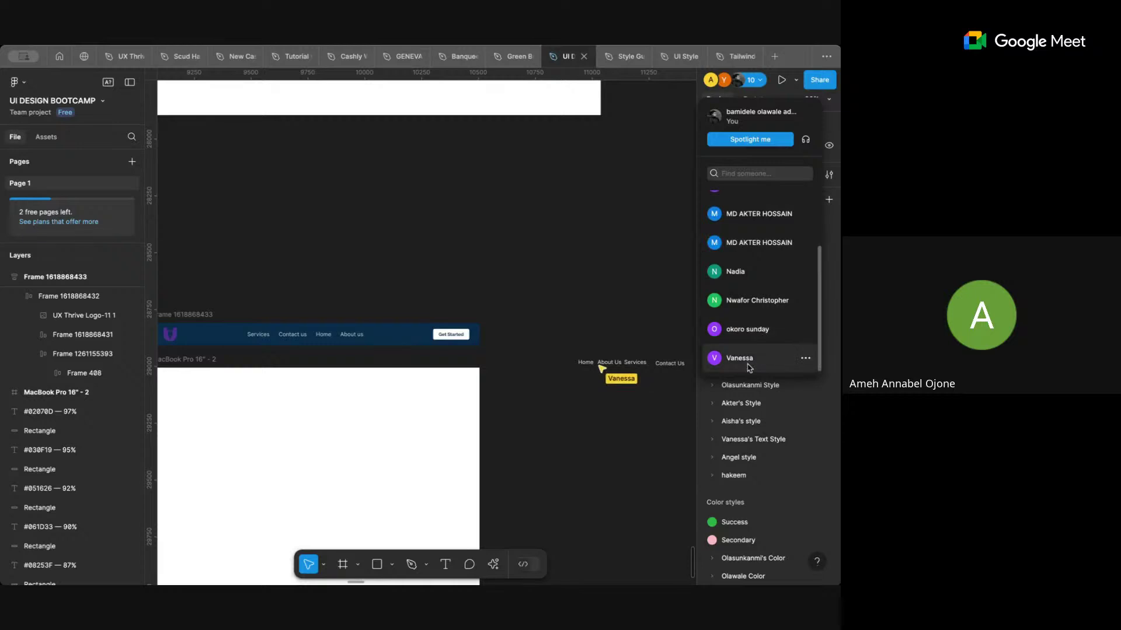
pyautogui.click(747, 365)
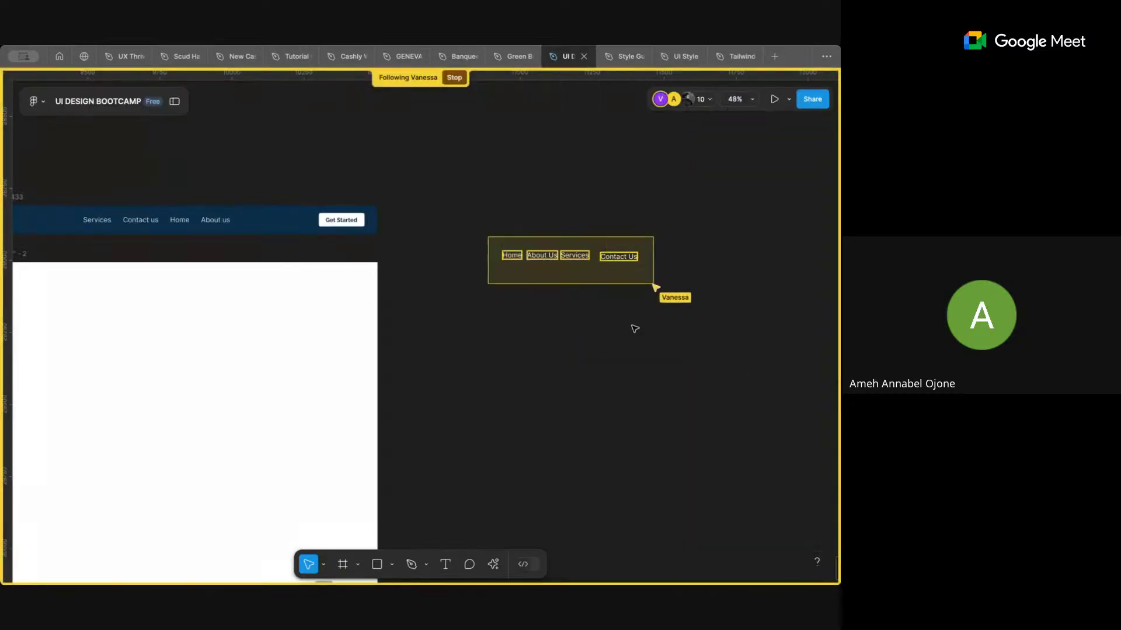
# - Select the navbar's inner frame holding the Services, Contact us, Home and About us links
pyautogui.scroll(-6, 635, 329)
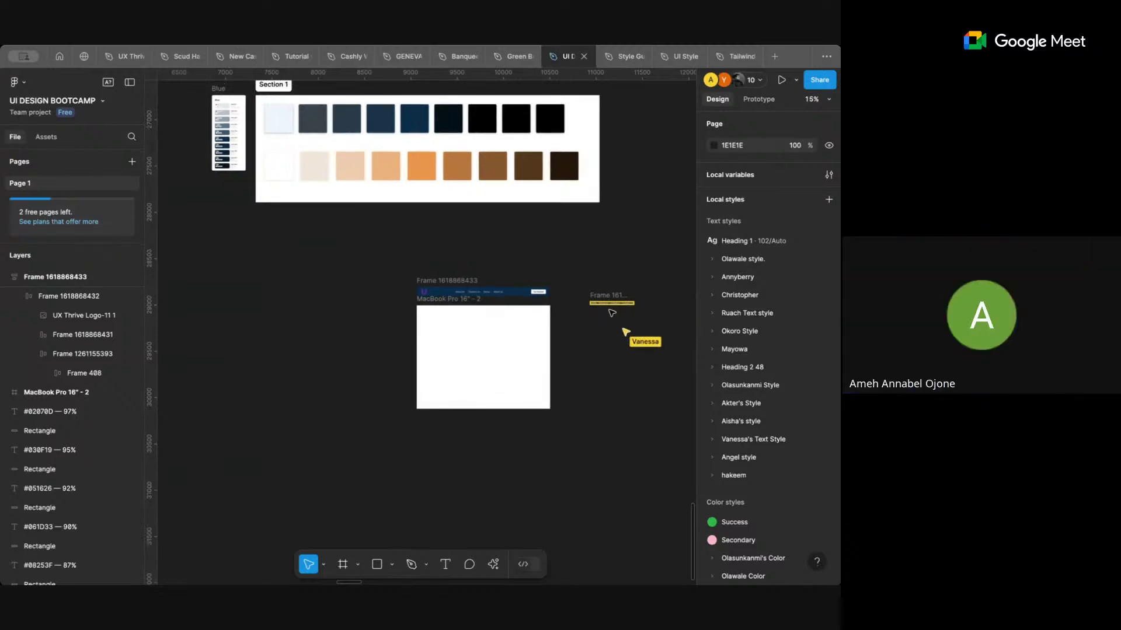
pyautogui.scroll(5, 615, 289)
pyautogui.hscroll(1, 616, 286)
pyautogui.scroll(-1, 616, 286)
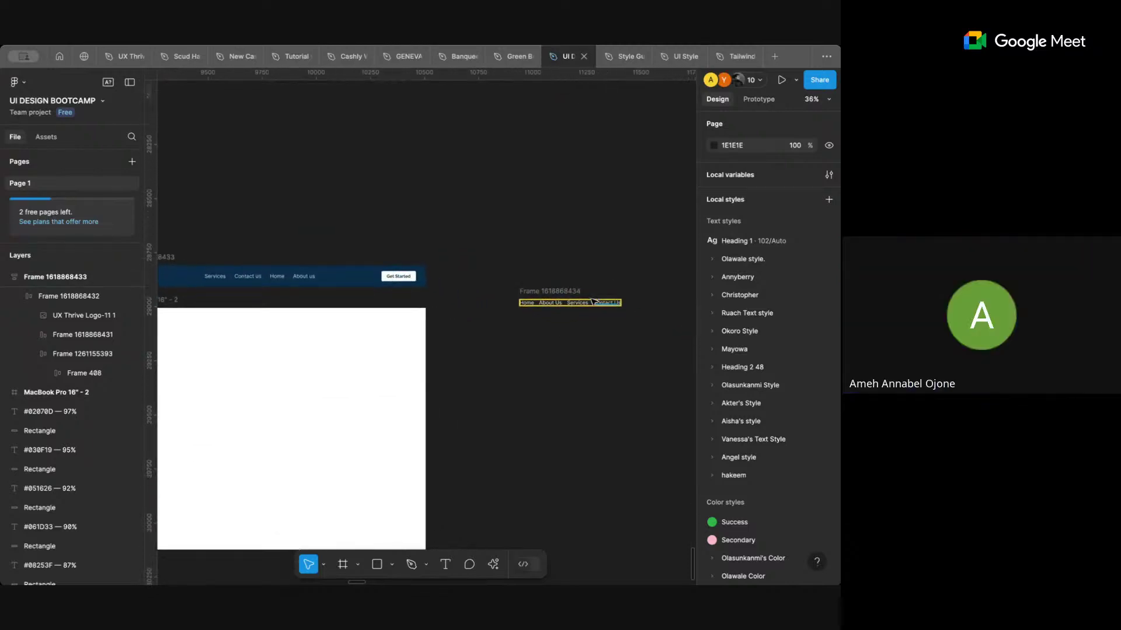
pyautogui.scroll(5, 586, 303)
pyautogui.scroll(-7, 575, 303)
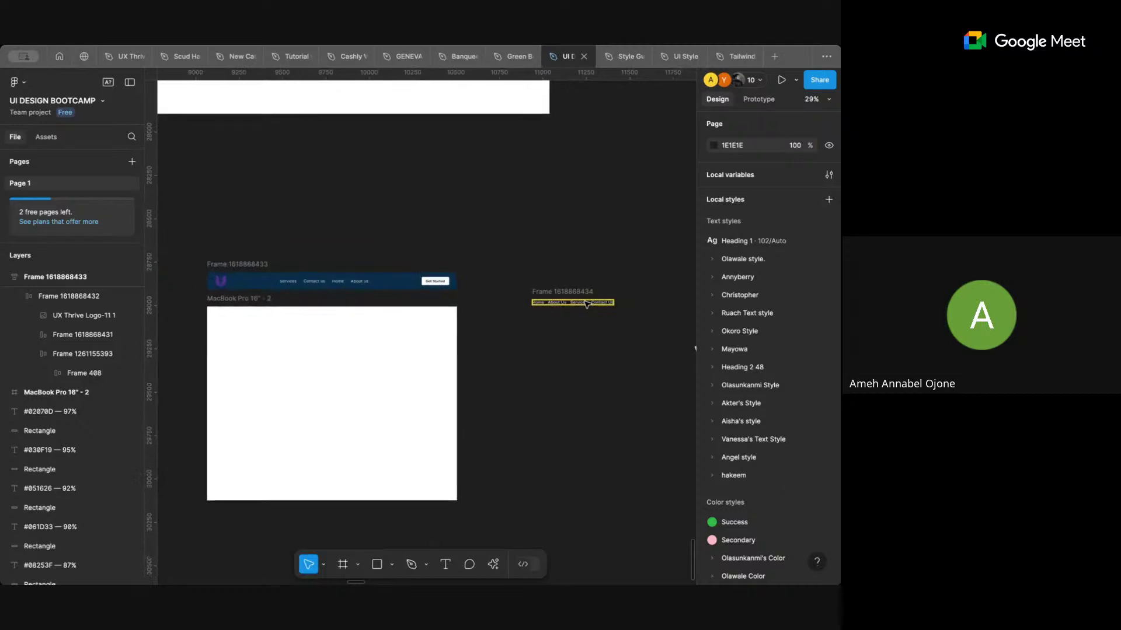
pyautogui.click(380, 287)
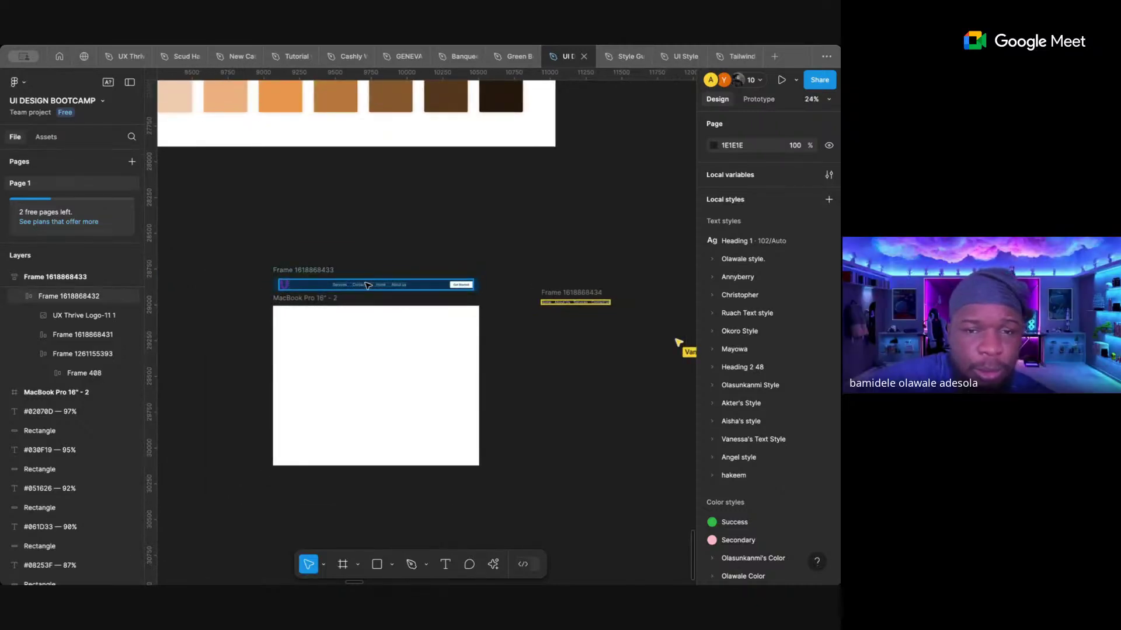
pyautogui.doubleClick(369, 288)
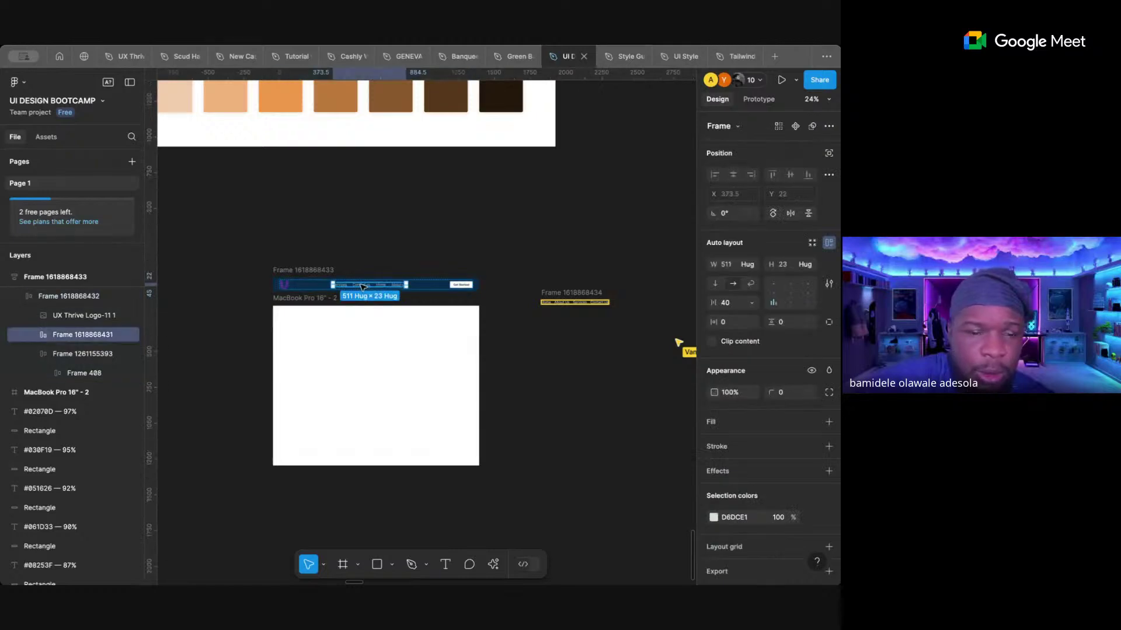
pyautogui.moveTo(363, 287); pyautogui.dragTo(372, 222)
pyautogui.scroll(8, 371, 223)
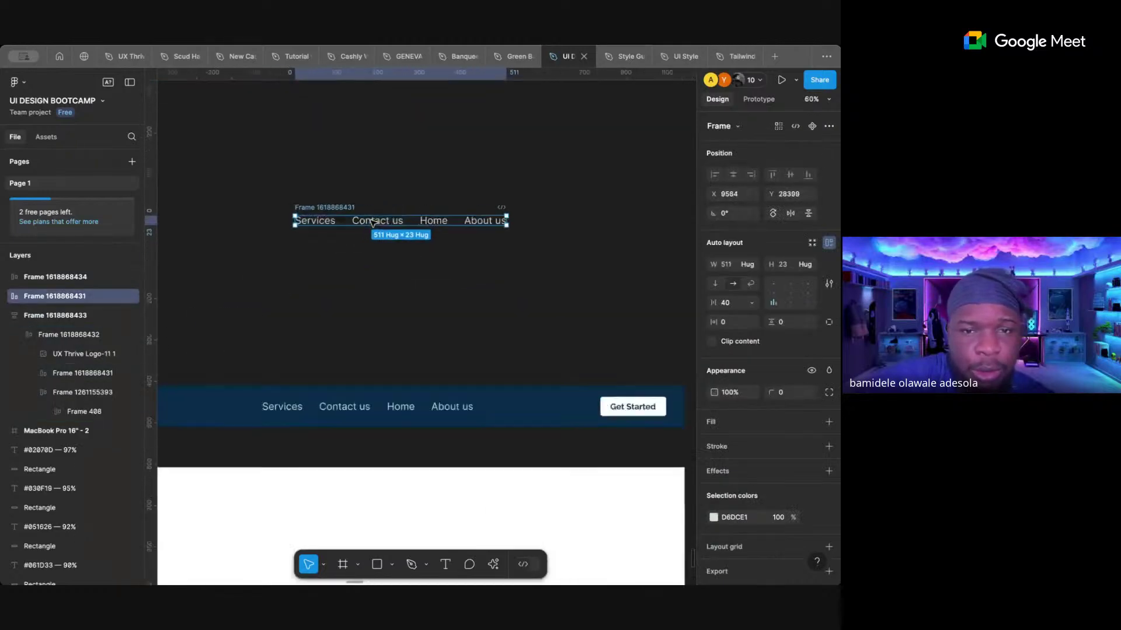
pyautogui.rightClick(299, 219)
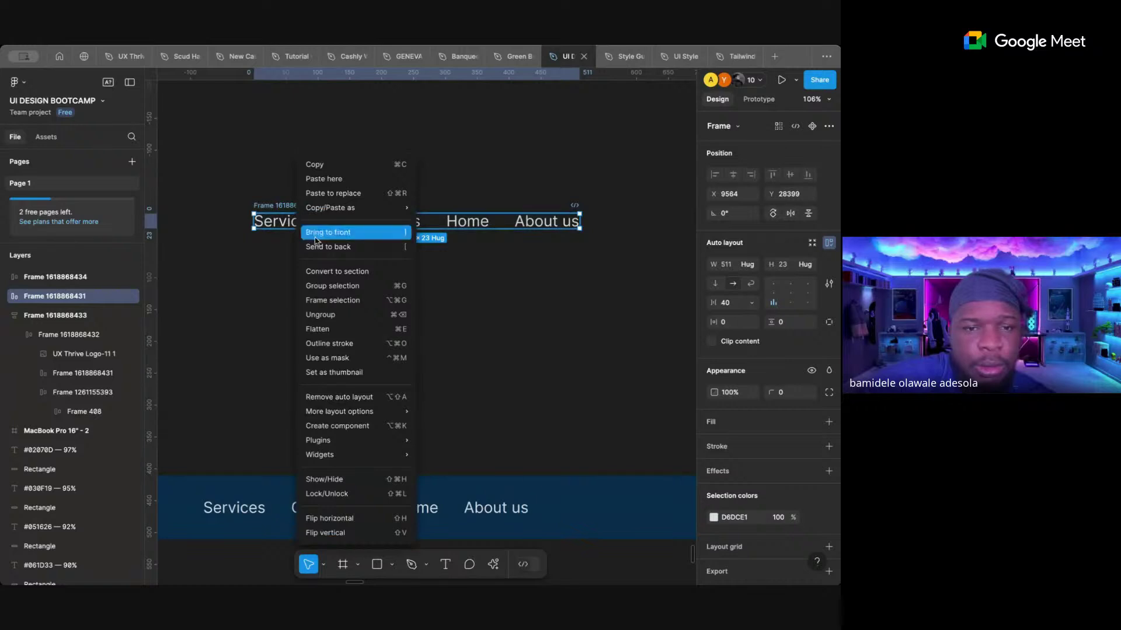
pyautogui.click(346, 314)
pyautogui.click(363, 172)
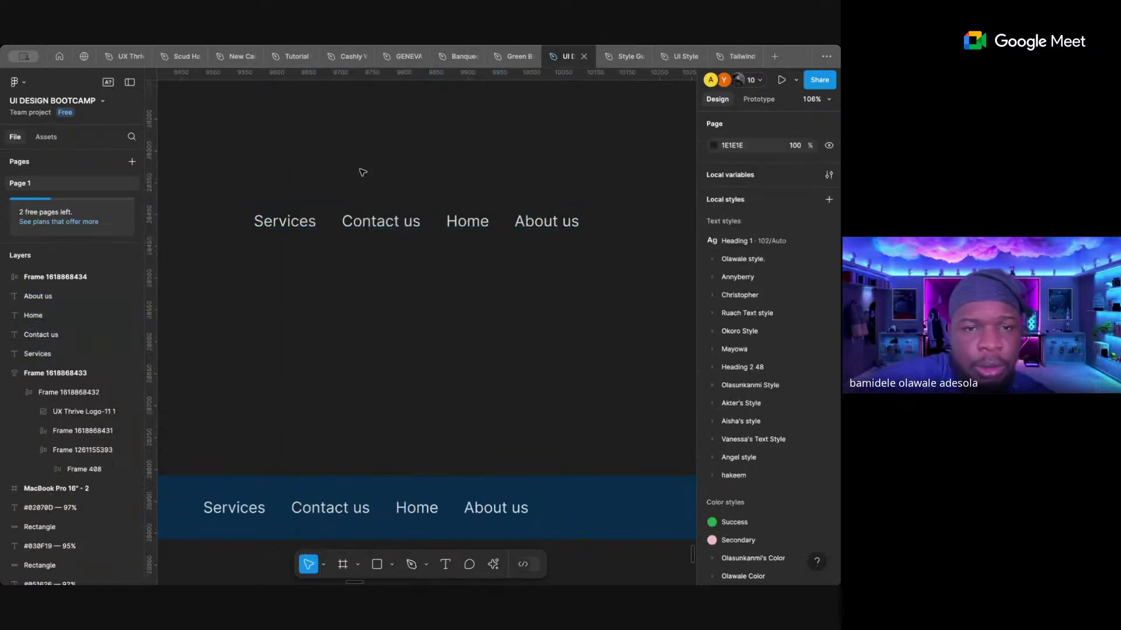
pyautogui.click(371, 219)
pyautogui.click(463, 224)
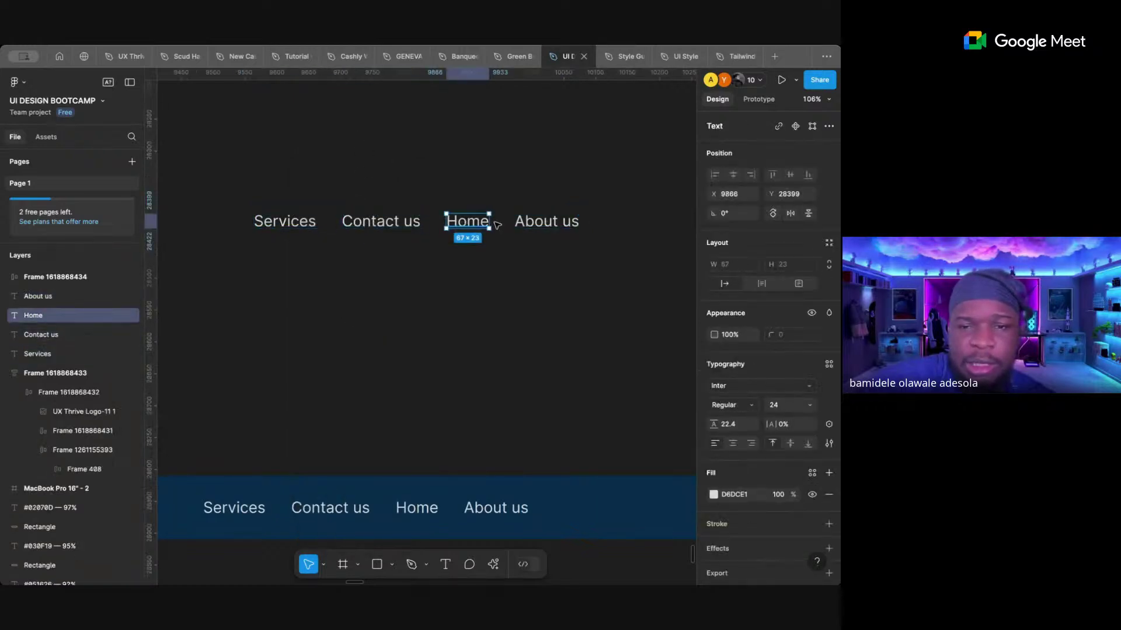
pyautogui.click(552, 224)
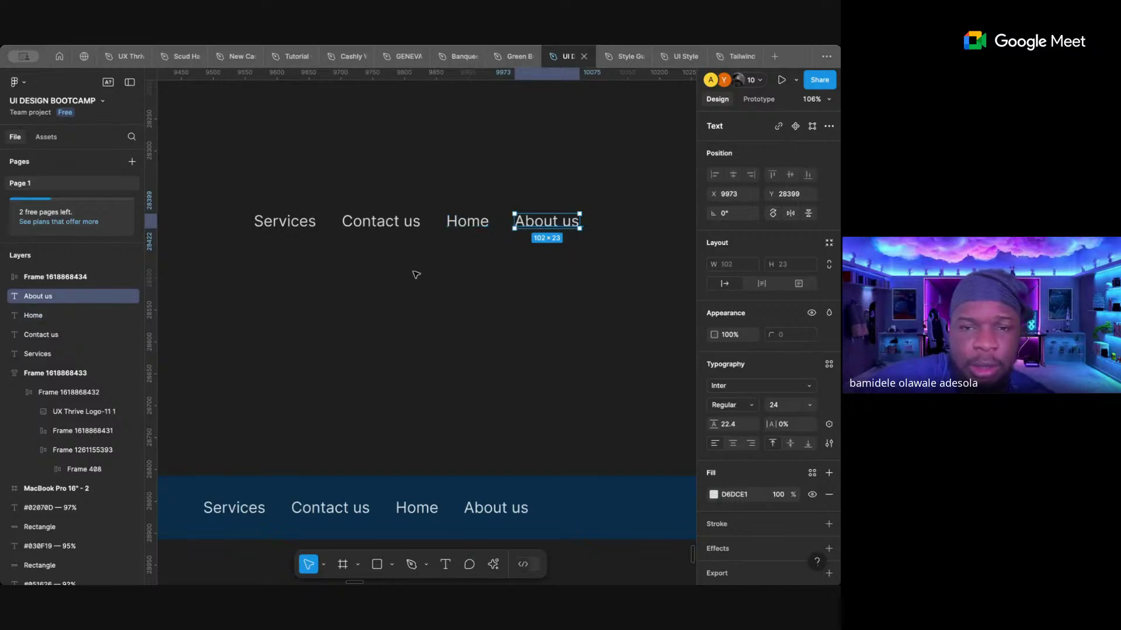
pyautogui.click(386, 273)
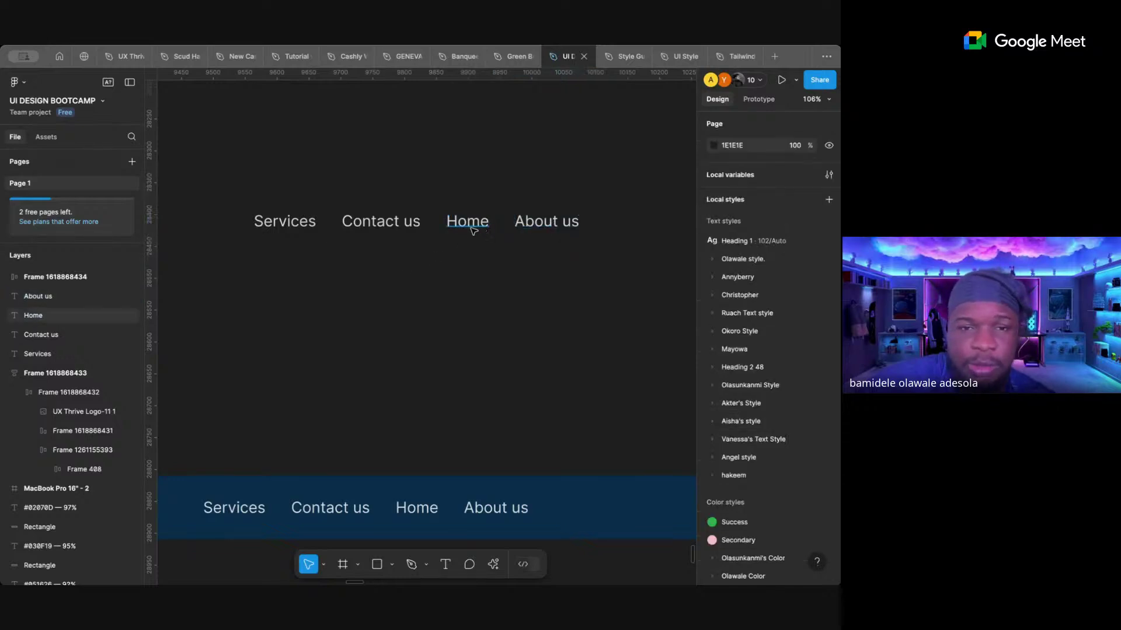
pyautogui.click(392, 231)
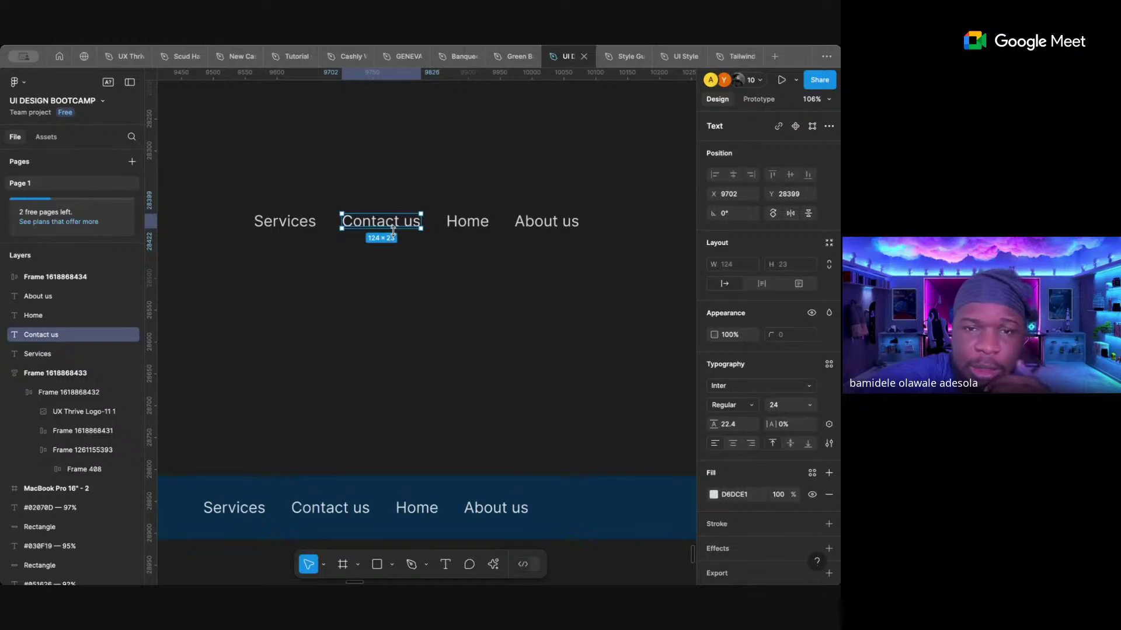
pyautogui.rightClick(390, 228)
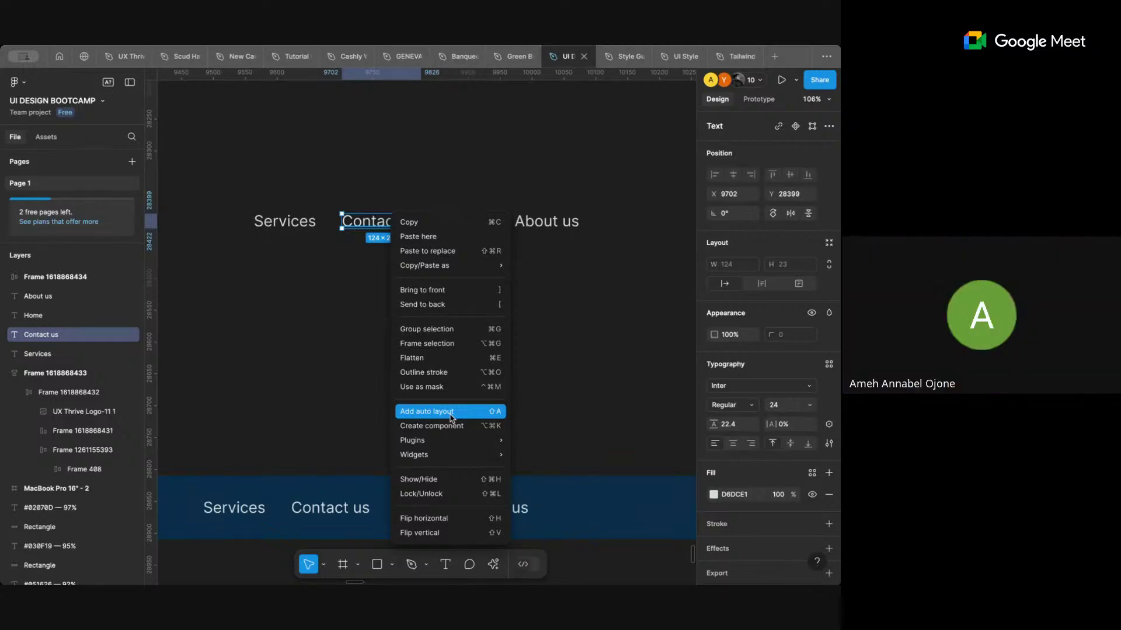
pyautogui.press('Escape')
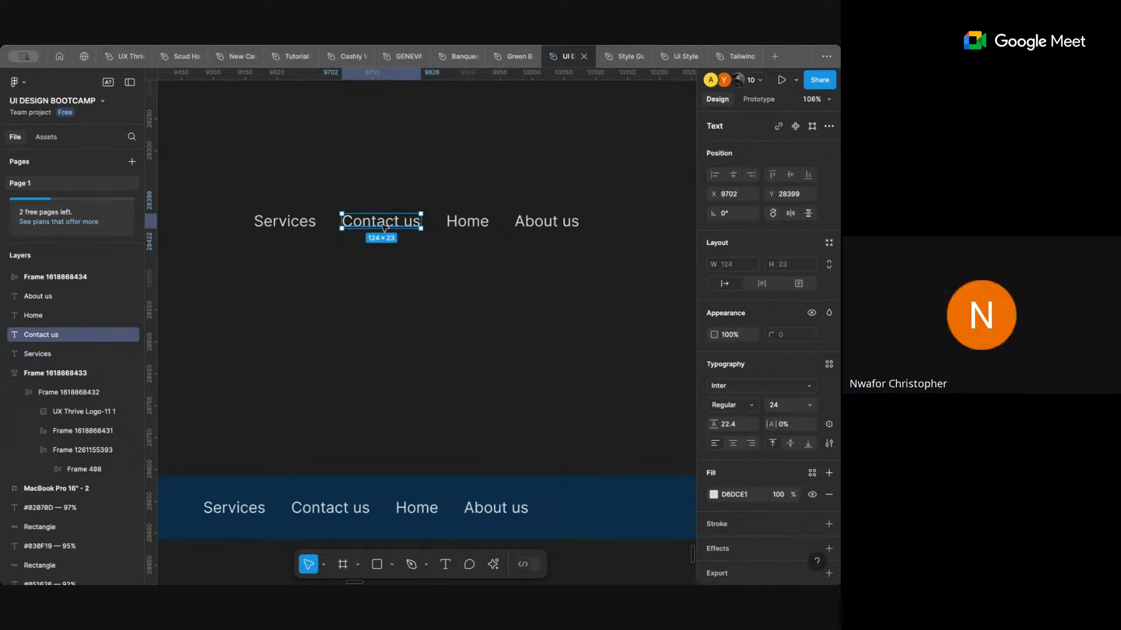
pyautogui.moveTo(244, 200); pyautogui.dragTo(646, 262)
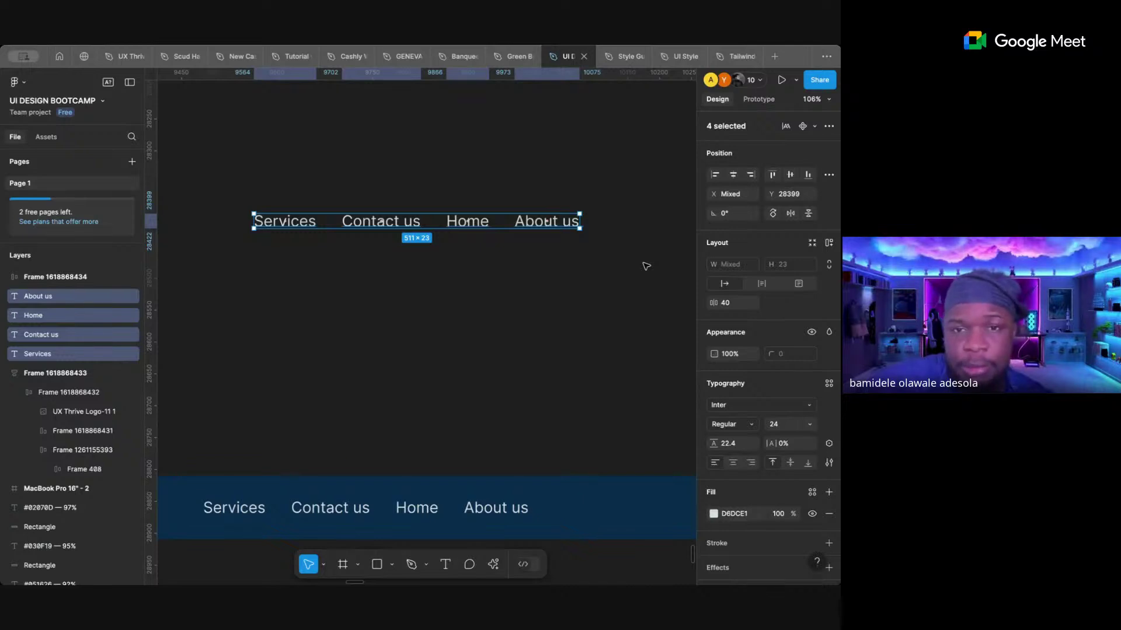
pyautogui.press('Delete')
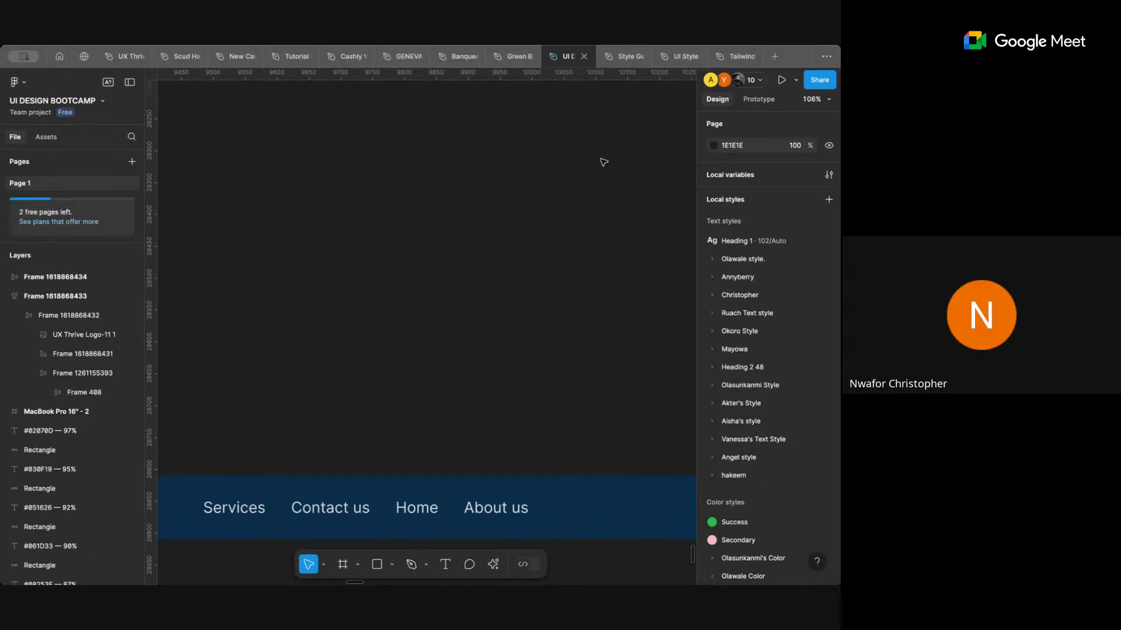
pyautogui.scroll(-5, 528, 342)
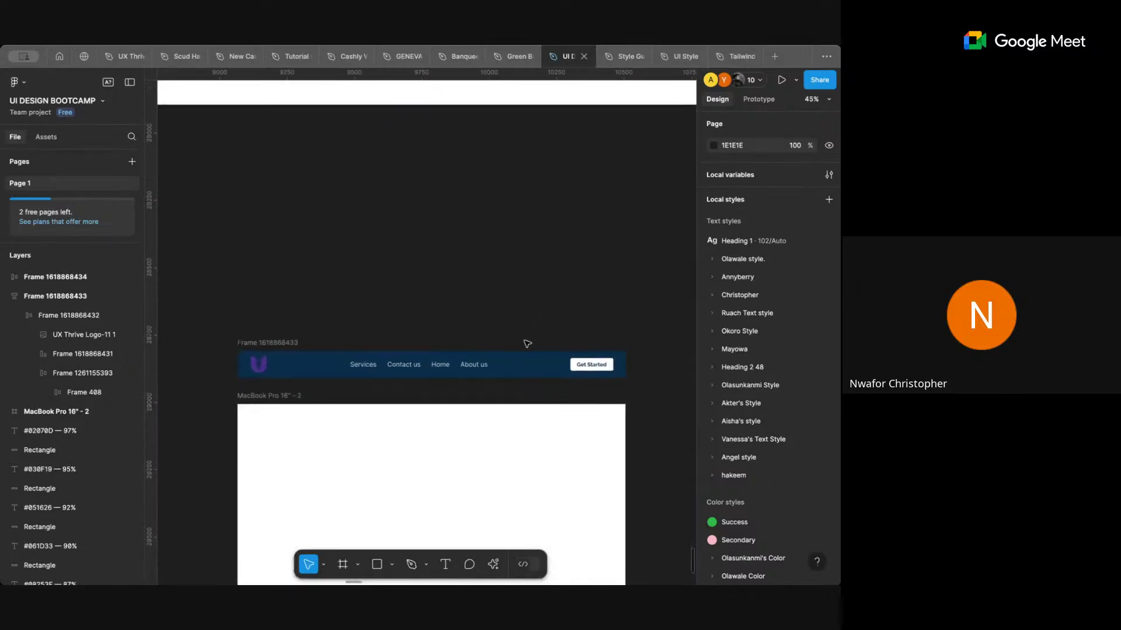
pyautogui.moveTo(677, 57)
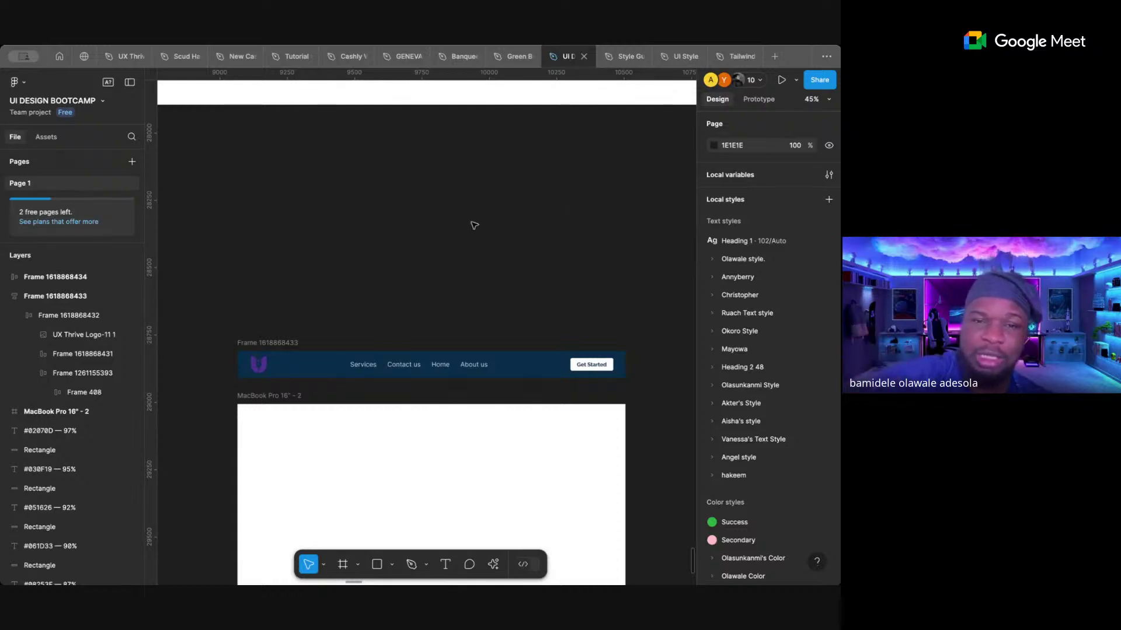
# - Copy the nav links group above the navbar and ungroup it into separate texts
pyautogui.doubleClick(410, 370)
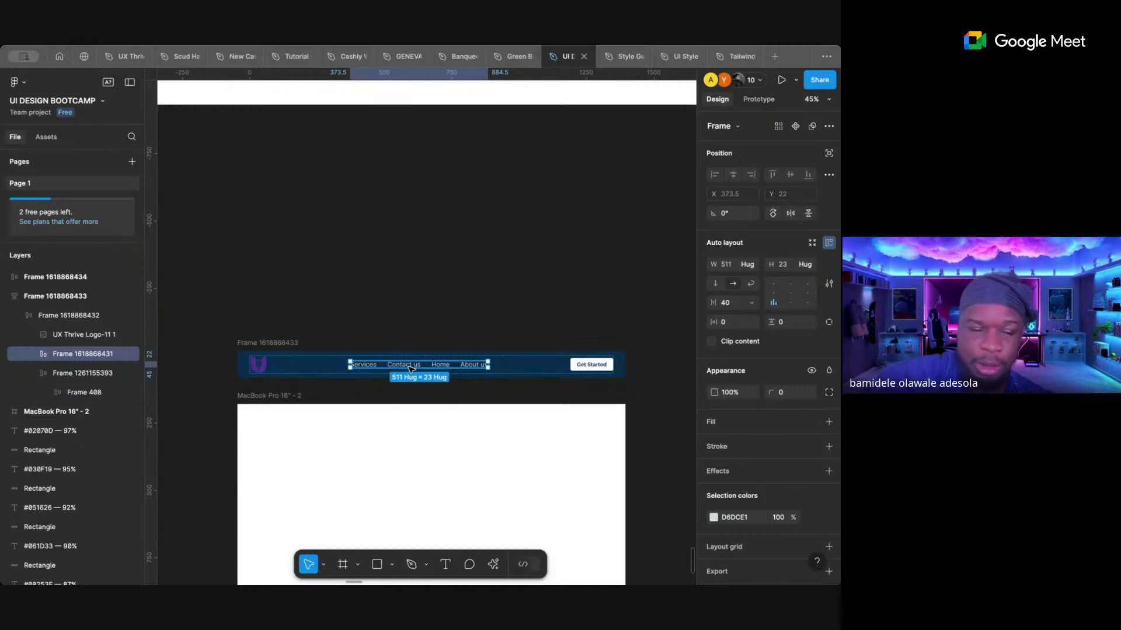
pyautogui.moveTo(411, 367); pyautogui.dragTo(412, 235)
pyautogui.rightClick(418, 235)
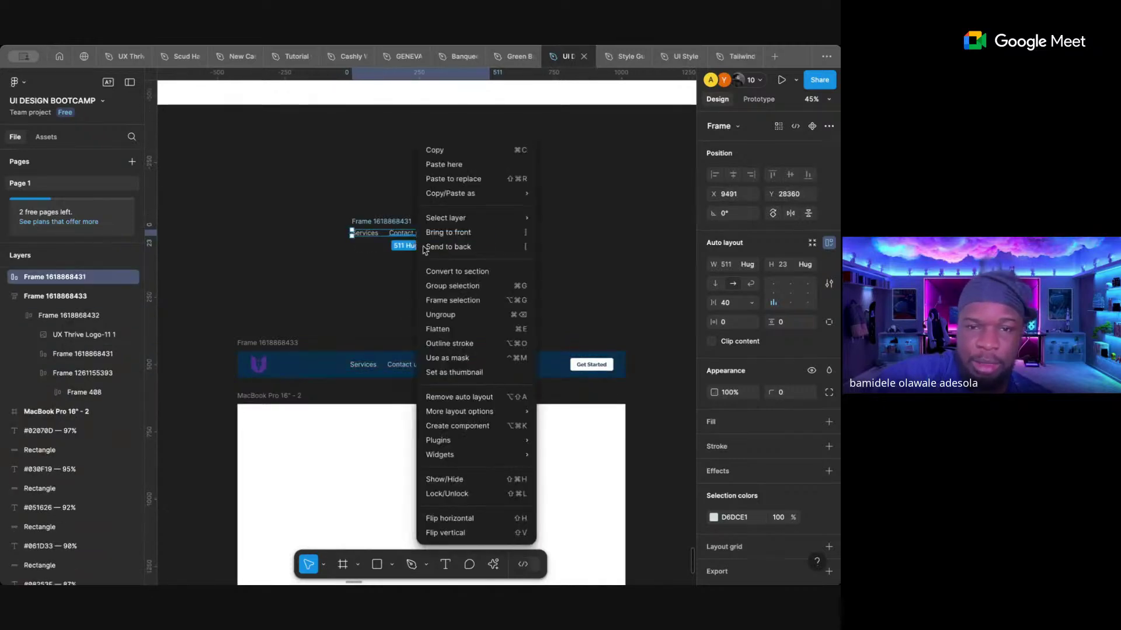
pyautogui.click(442, 316)
pyautogui.click(468, 285)
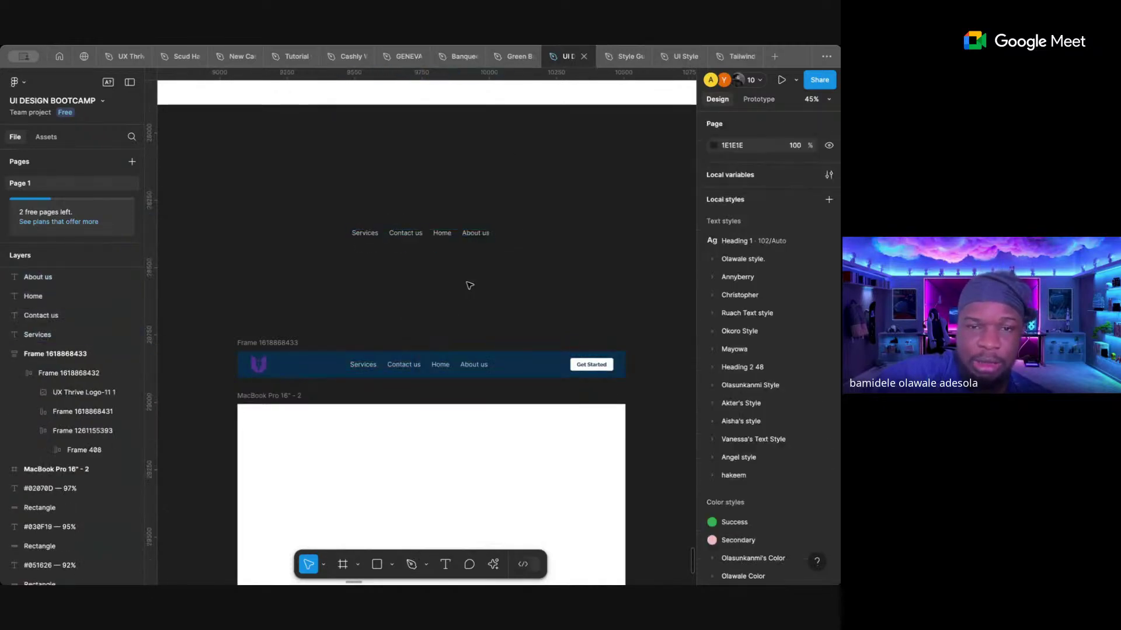
# - Wrap the loose Contact us text in its own auto-layout frame, 144 × 43 with 10 padding
pyautogui.click(473, 233)
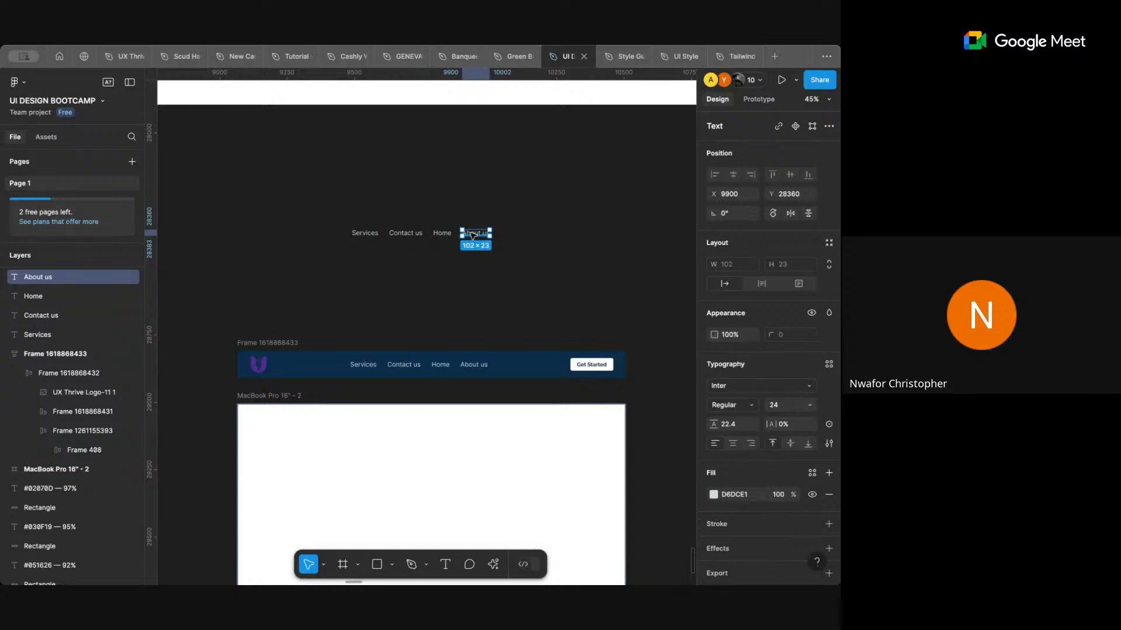
pyautogui.click(469, 200)
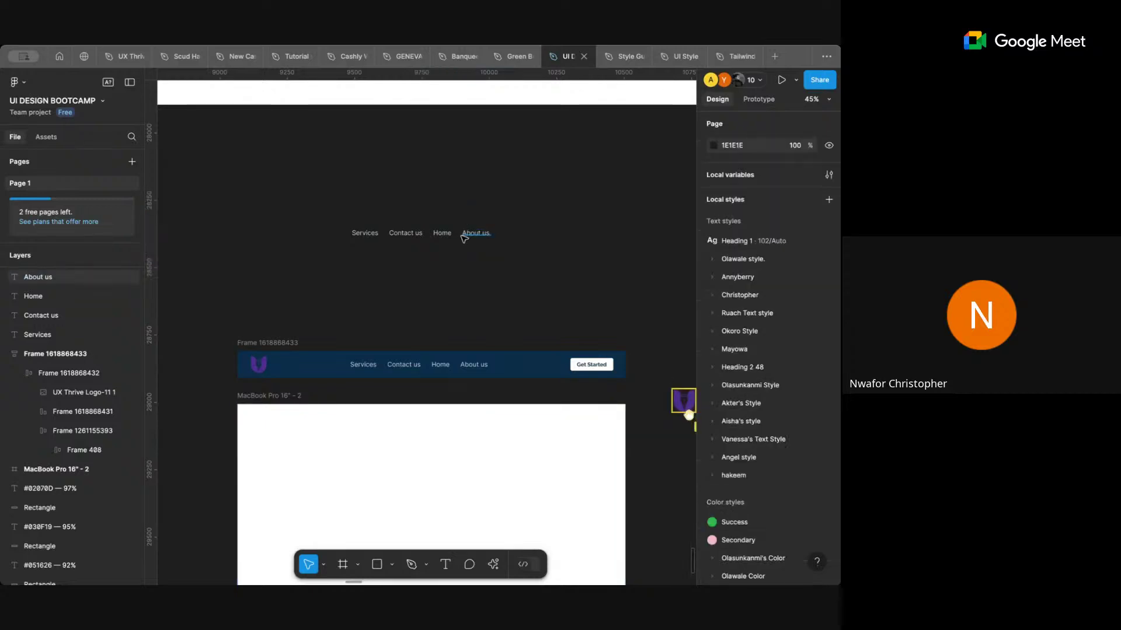
pyautogui.scroll(5, 464, 238)
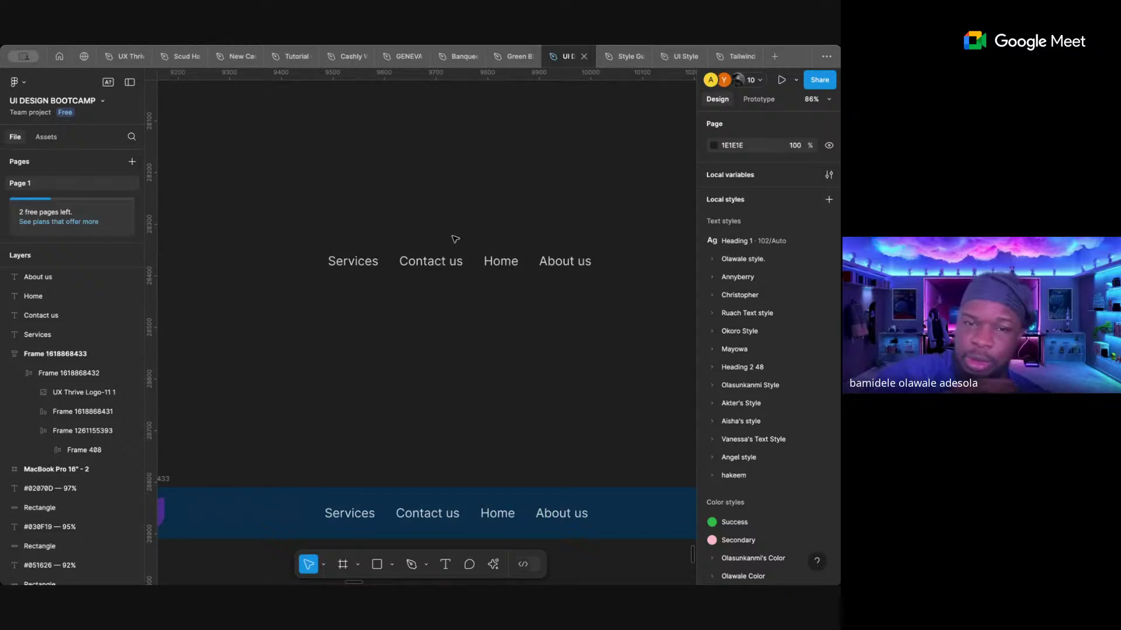
pyautogui.click(415, 264)
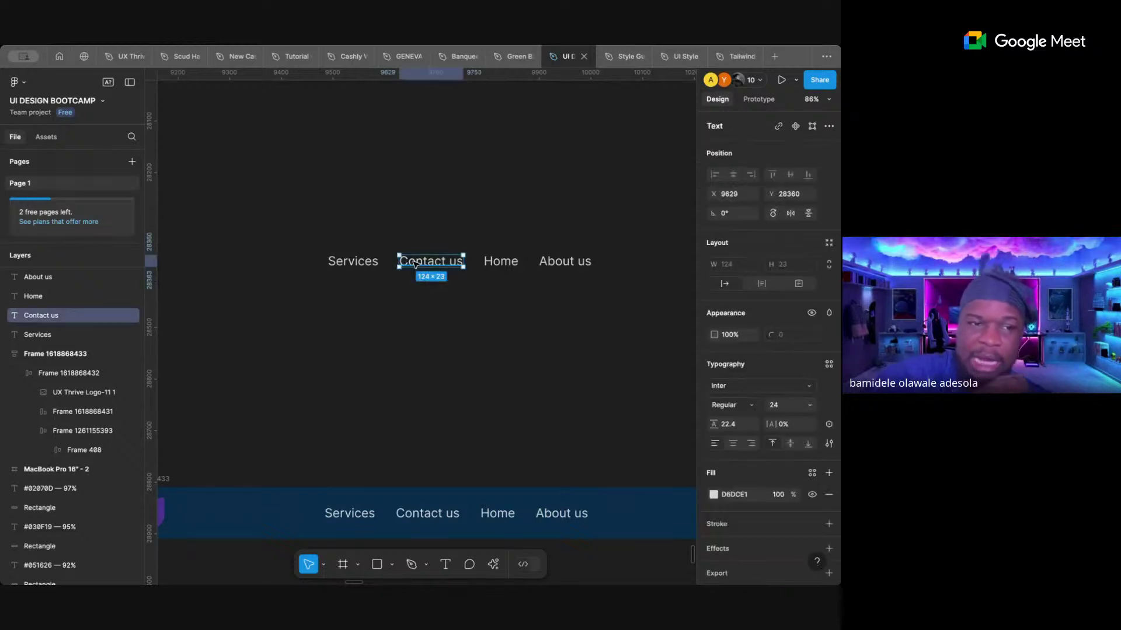
pyautogui.click(500, 263)
pyautogui.click(548, 266)
pyautogui.click(353, 264)
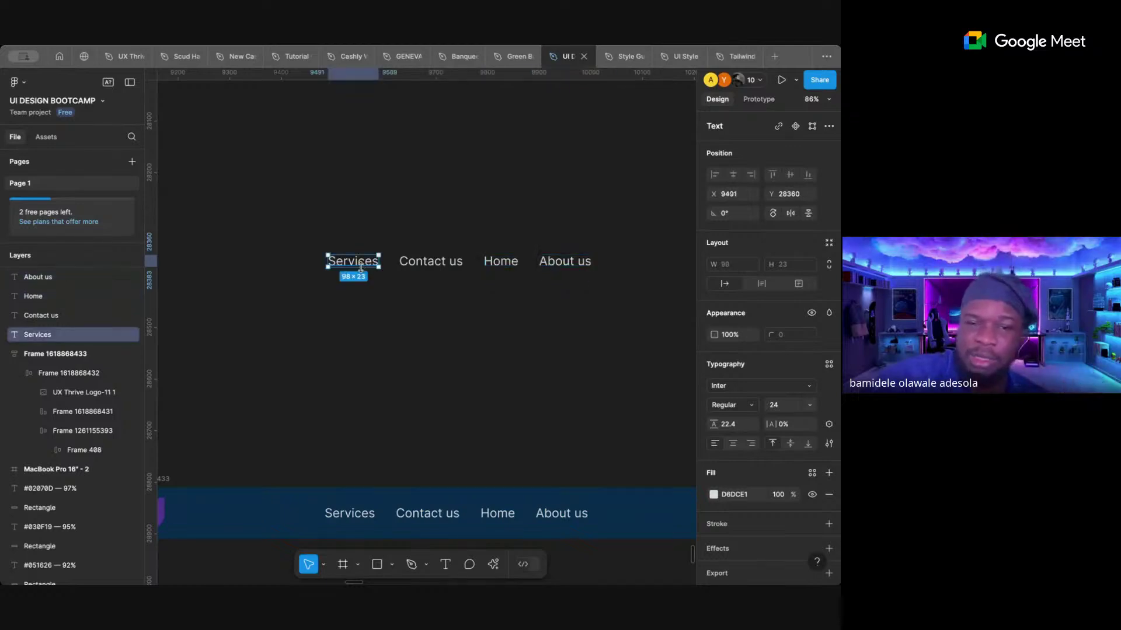
pyautogui.click(422, 268)
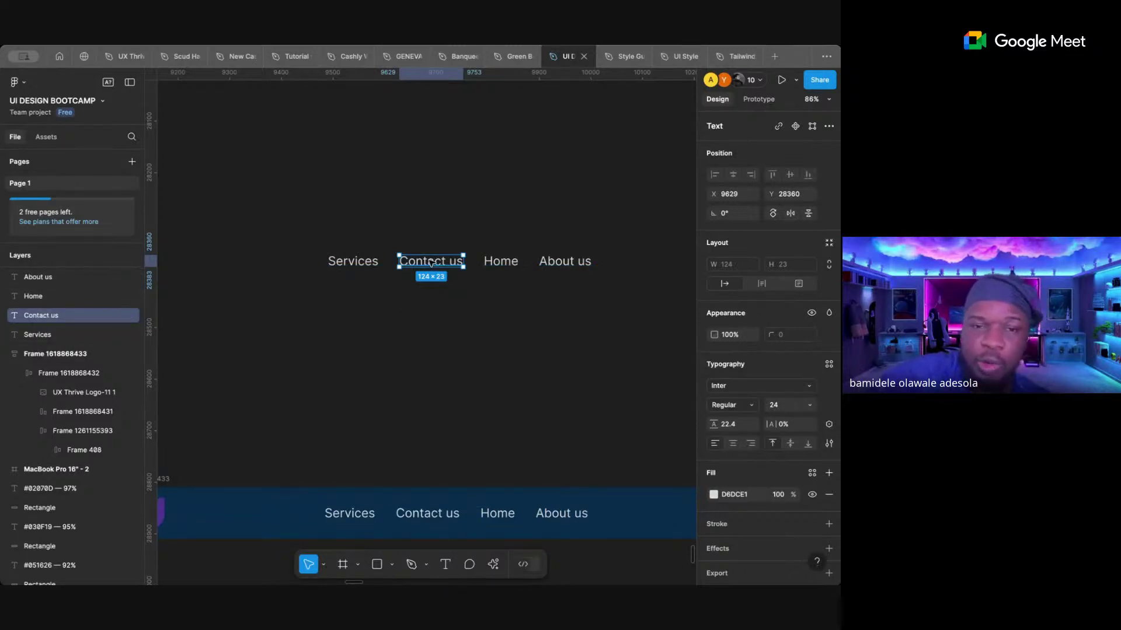
pyautogui.hotkey('shift', 'a')
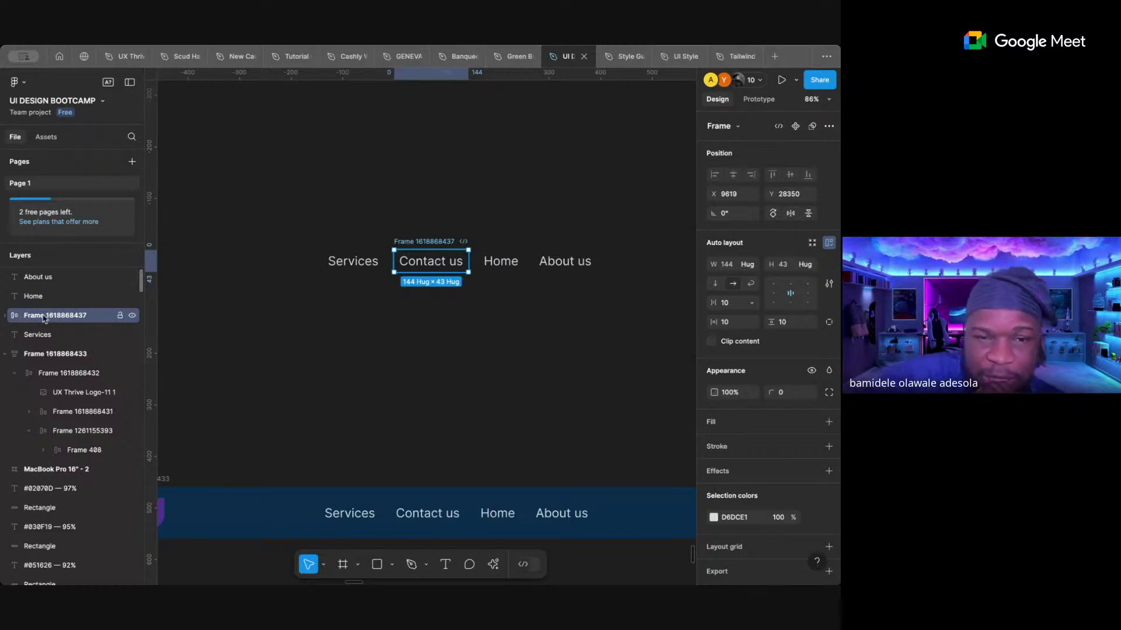
pyautogui.click(6, 316)
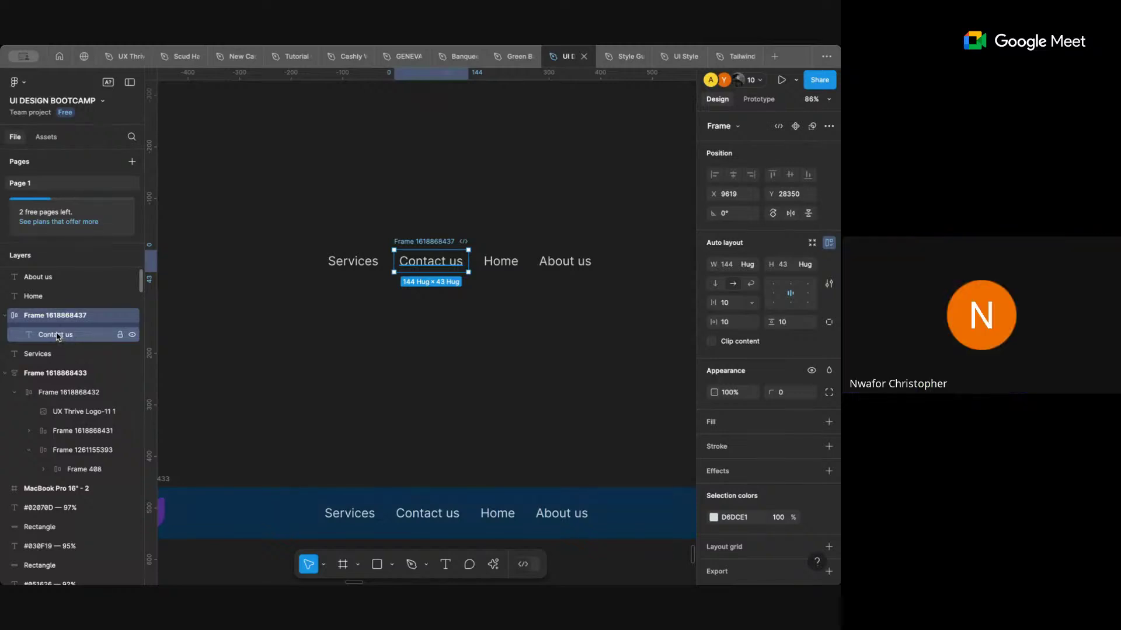
pyautogui.click(5, 316)
pyautogui.click(256, 347)
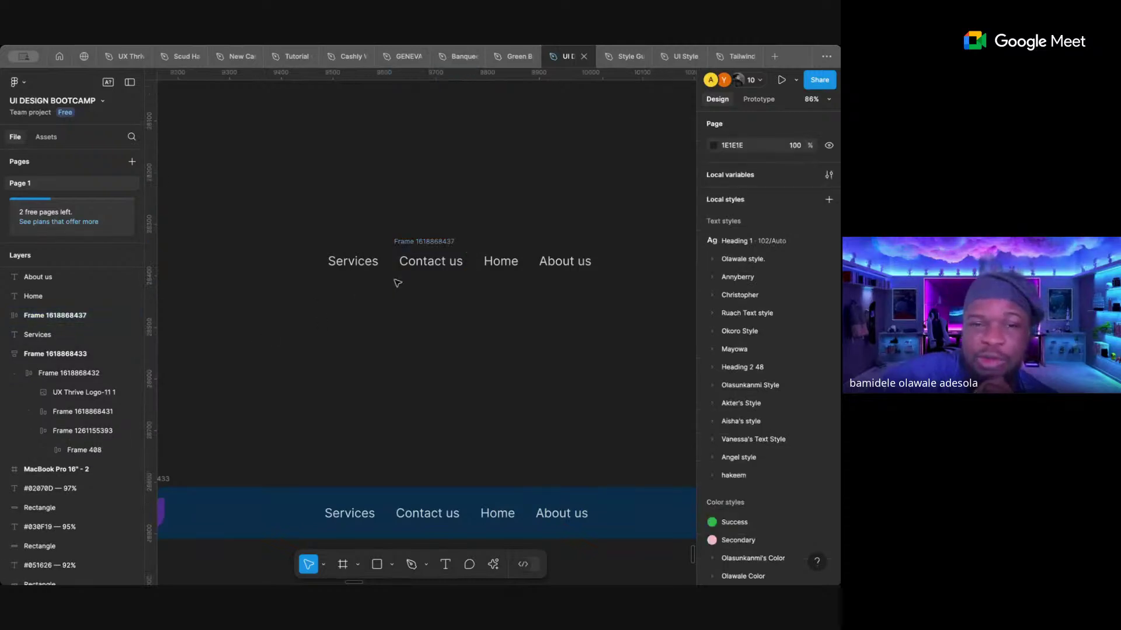
pyautogui.click(415, 239)
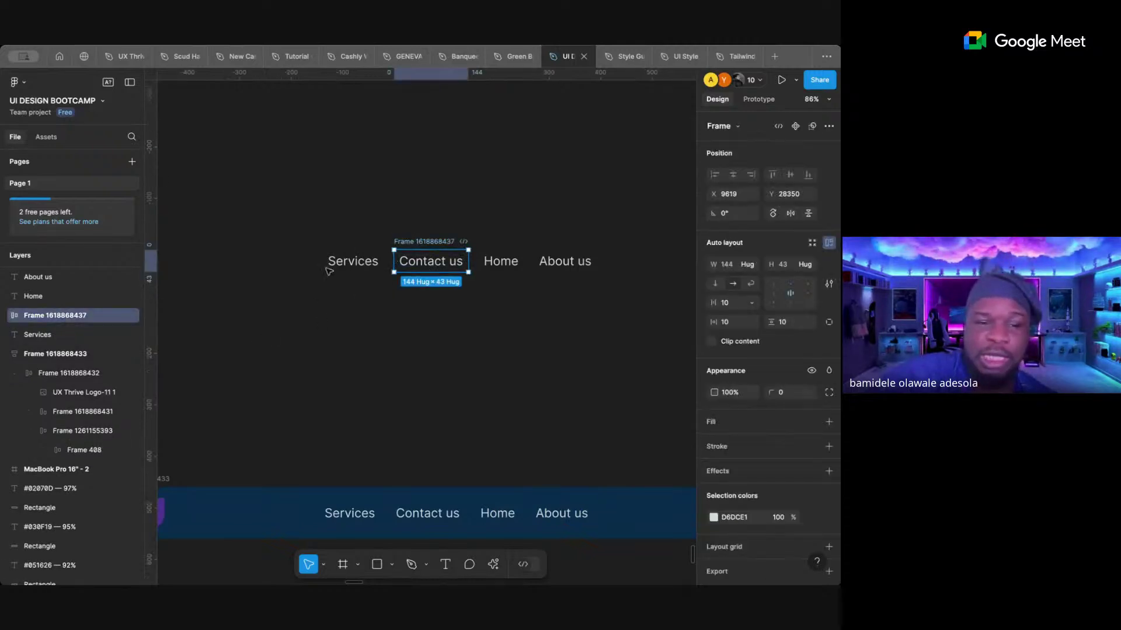
pyautogui.click(342, 564)
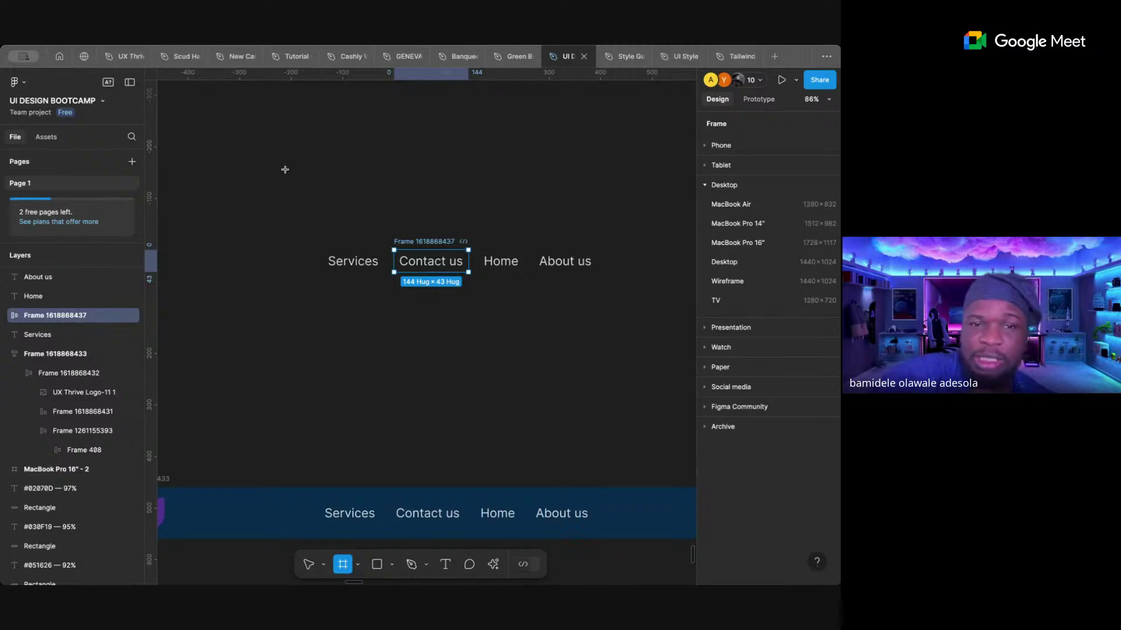
pyautogui.moveTo(285, 170)
pyautogui.mouseDown()
pyautogui.moveTo(400, 187)
pyautogui.moveTo(409, 198)
pyautogui.mouseUp()
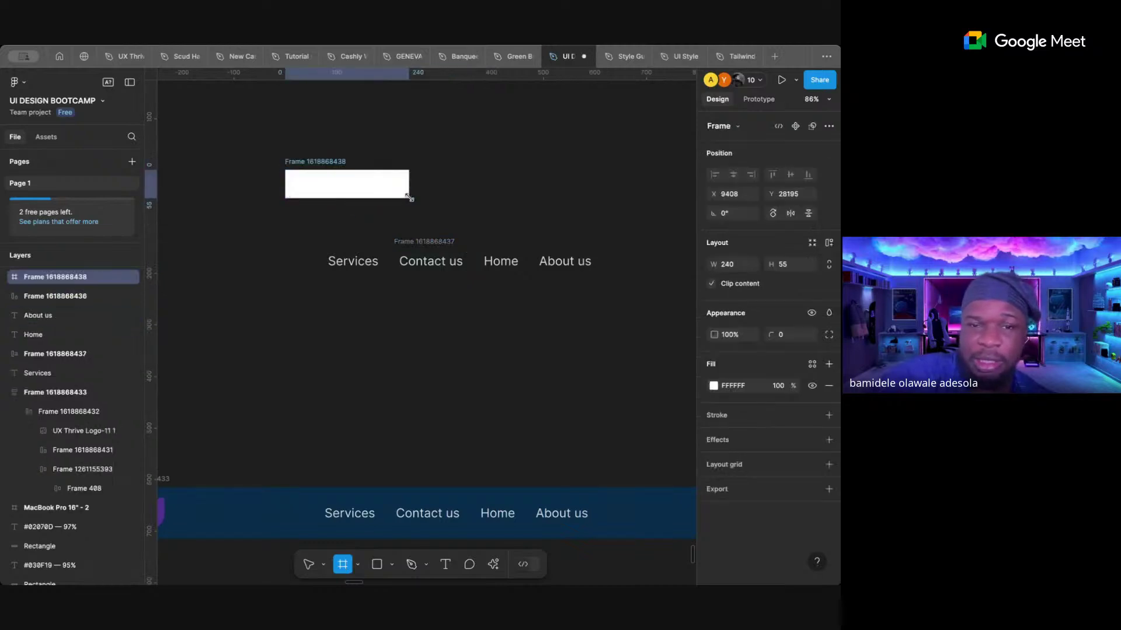
pyautogui.click(437, 241)
pyautogui.moveTo(438, 242); pyautogui.dragTo(372, 177)
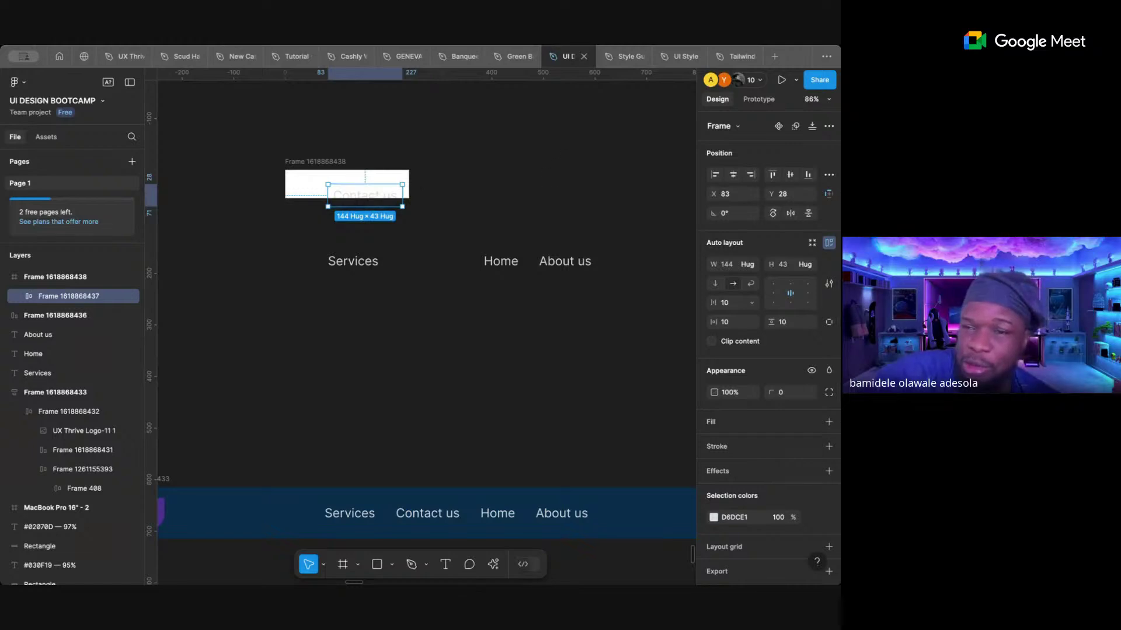
pyautogui.click(359, 168)
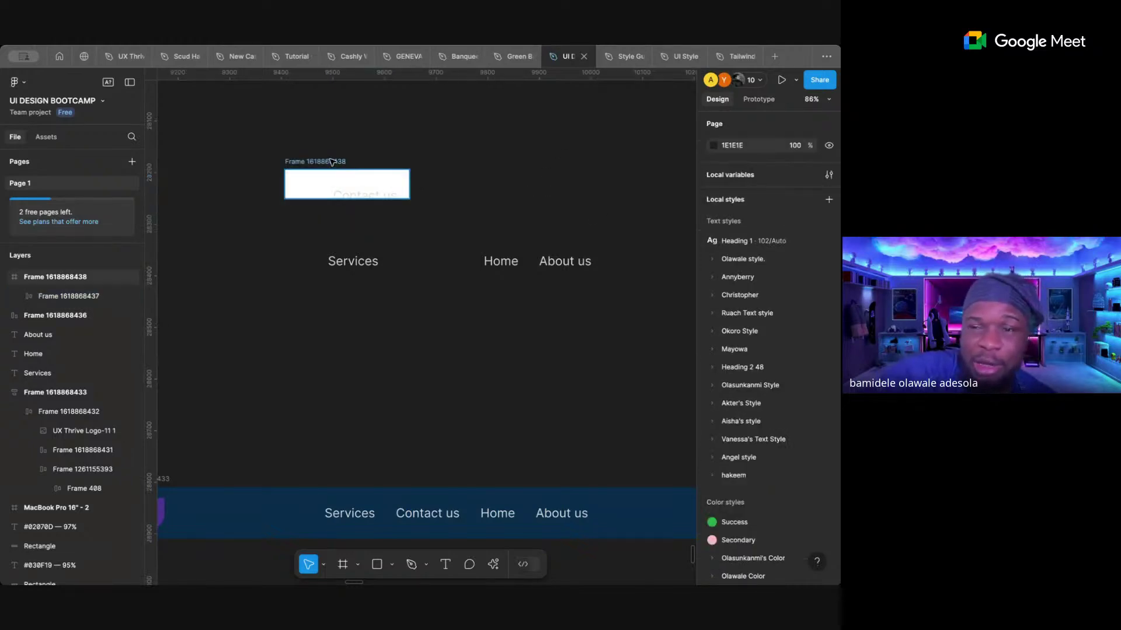
pyautogui.click(359, 169)
pyautogui.click(451, 184)
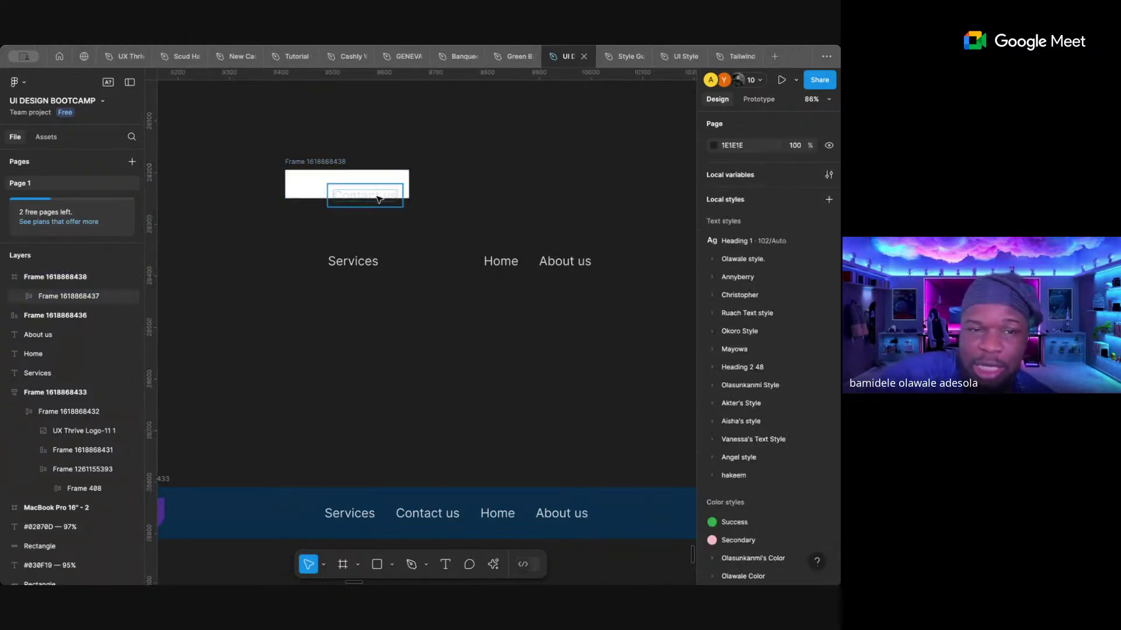
pyautogui.click(383, 199)
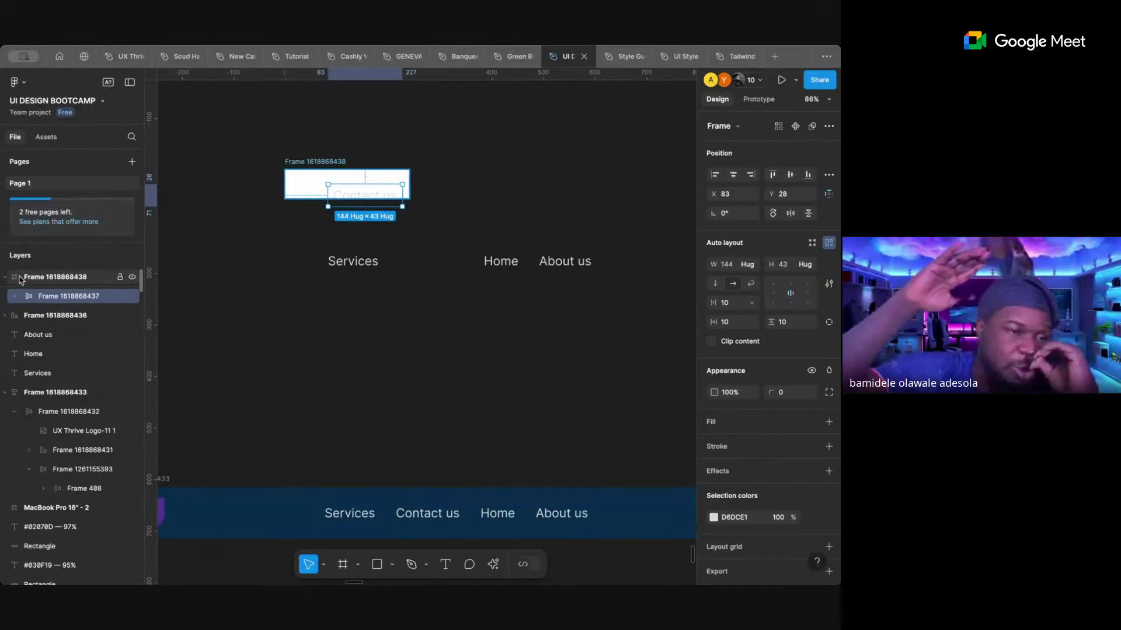
pyautogui.click(174, 322)
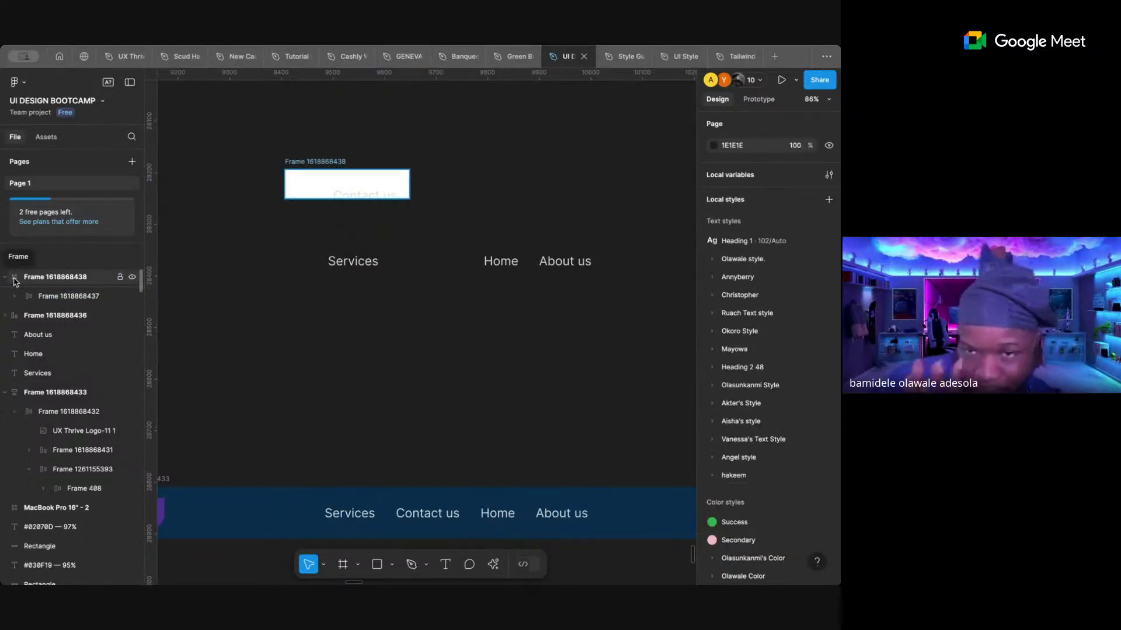
pyautogui.click(357, 565)
pyautogui.click(314, 432)
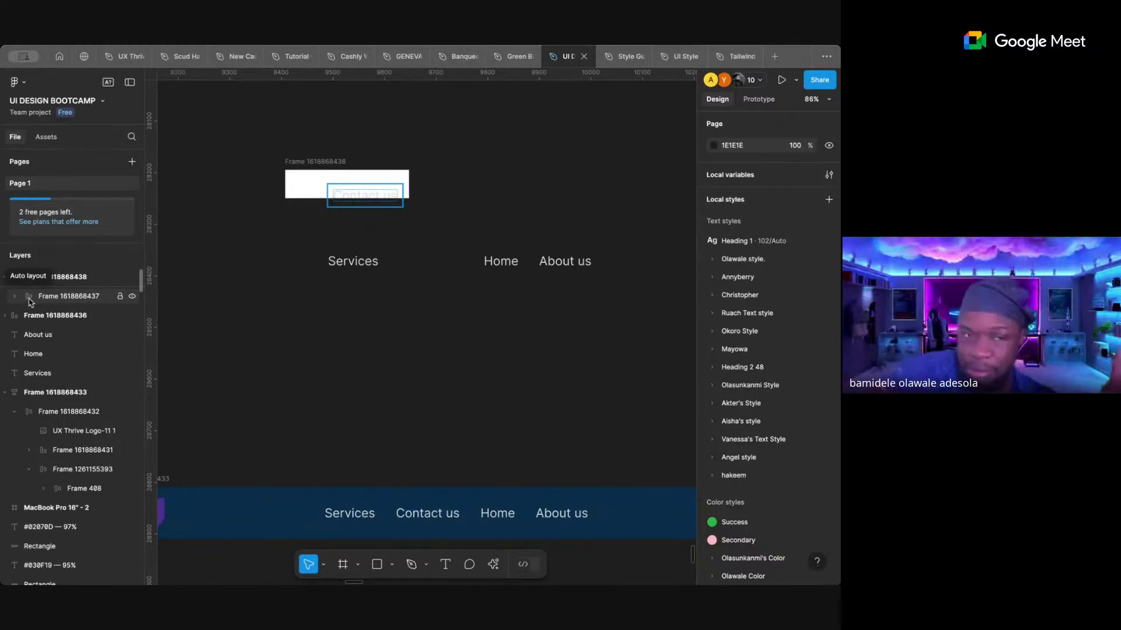
pyautogui.click(361, 229)
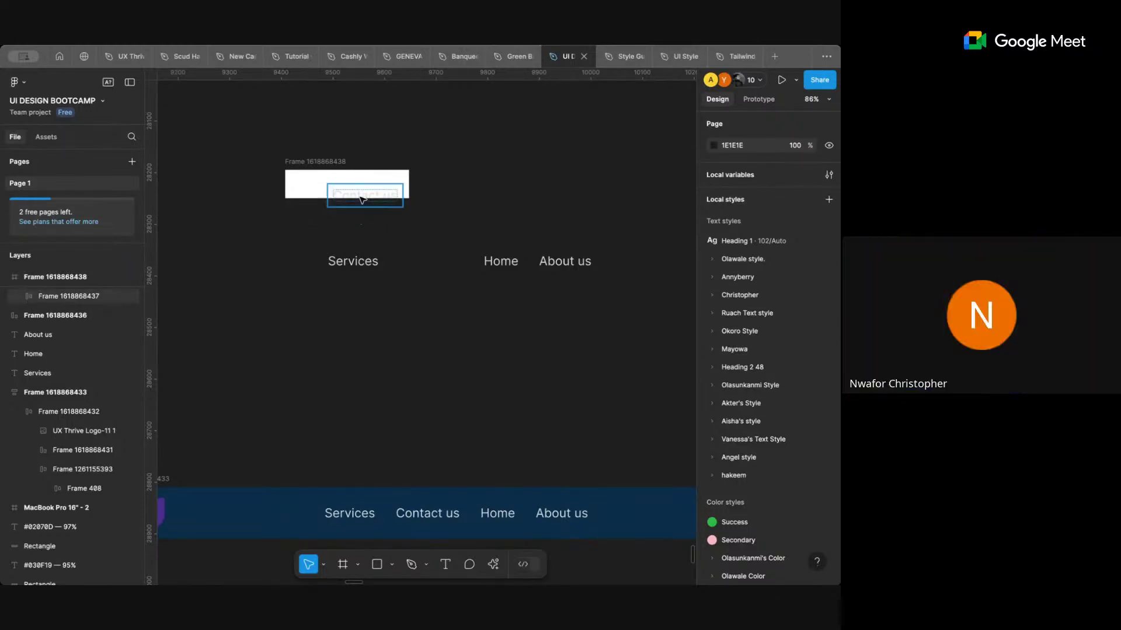
pyautogui.moveTo(365, 192); pyautogui.dragTo(398, 231)
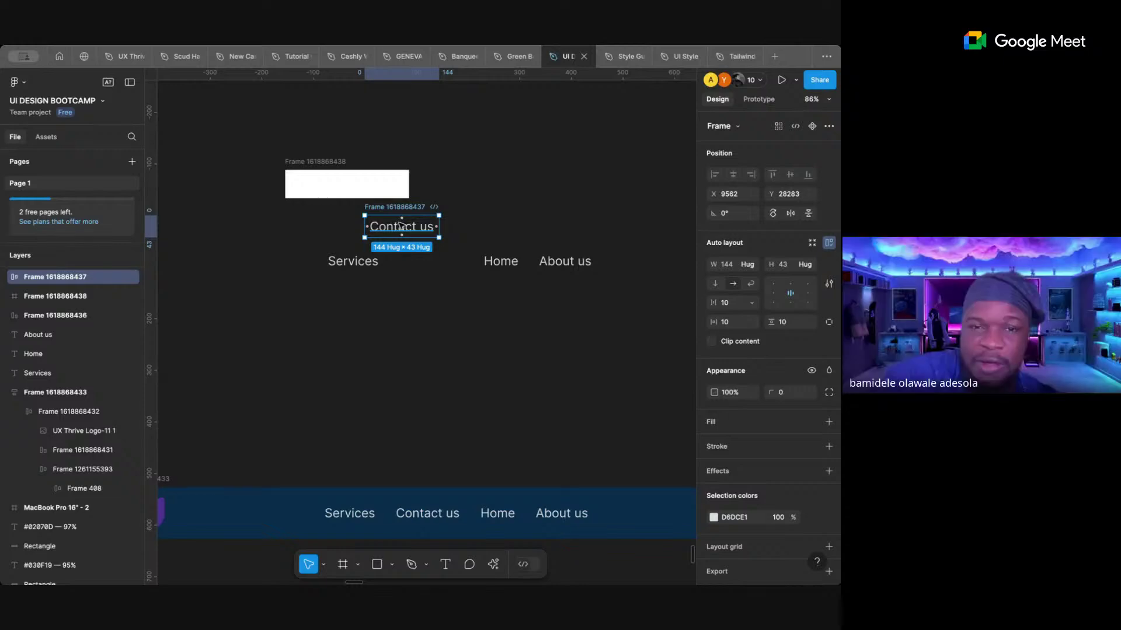
pyautogui.rightClick(406, 209)
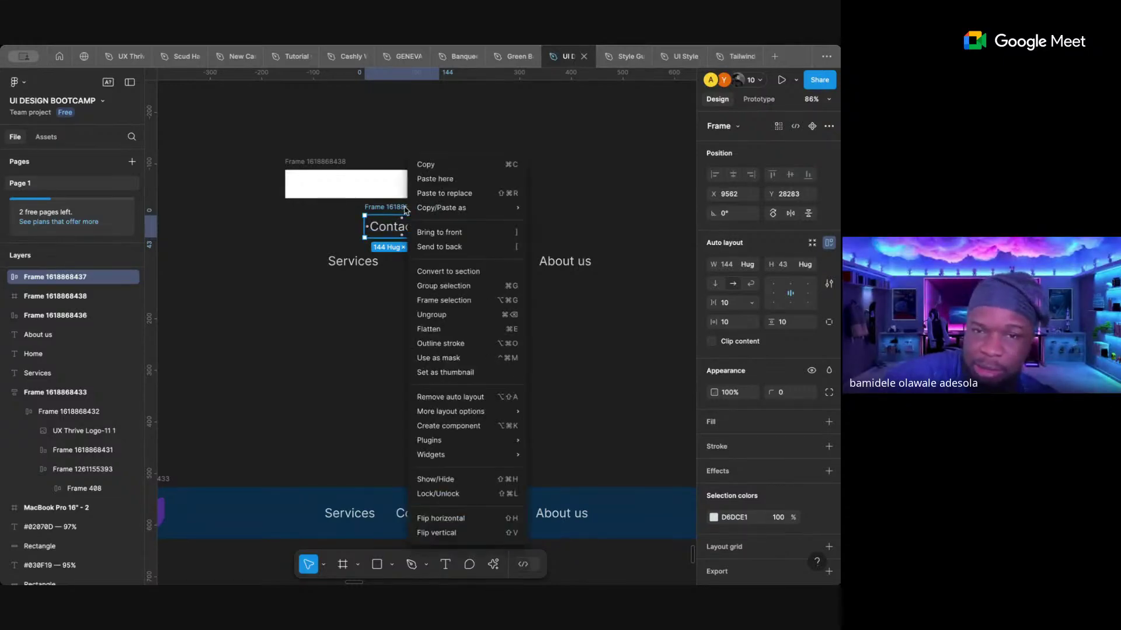
pyautogui.click(441, 315)
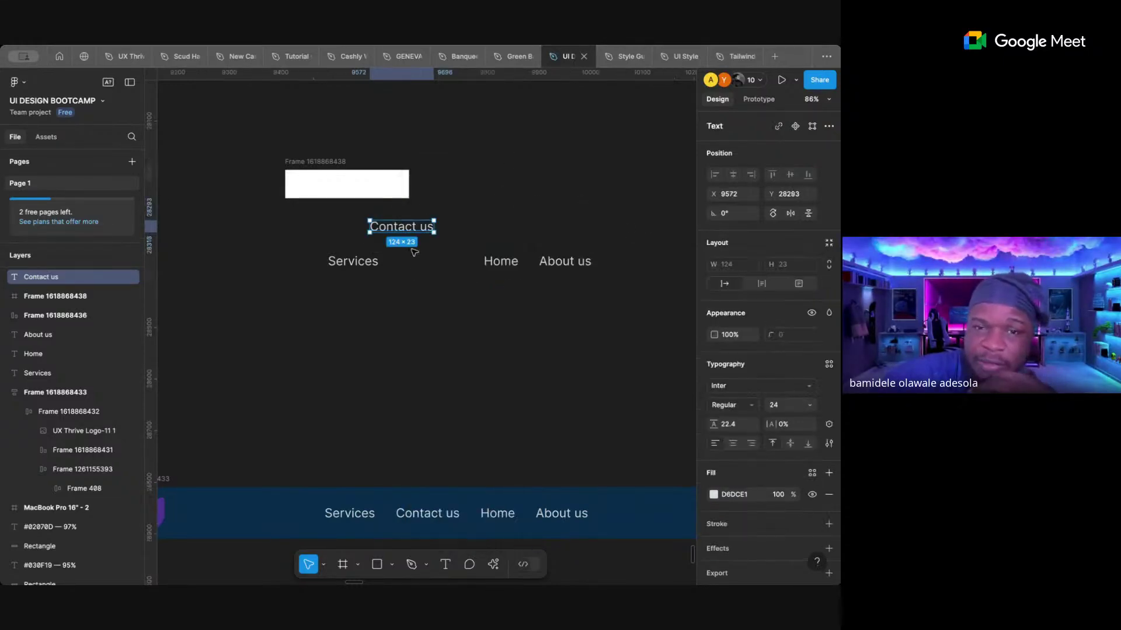
pyautogui.moveTo(412, 232); pyautogui.dragTo(356, 164)
pyautogui.click(453, 165)
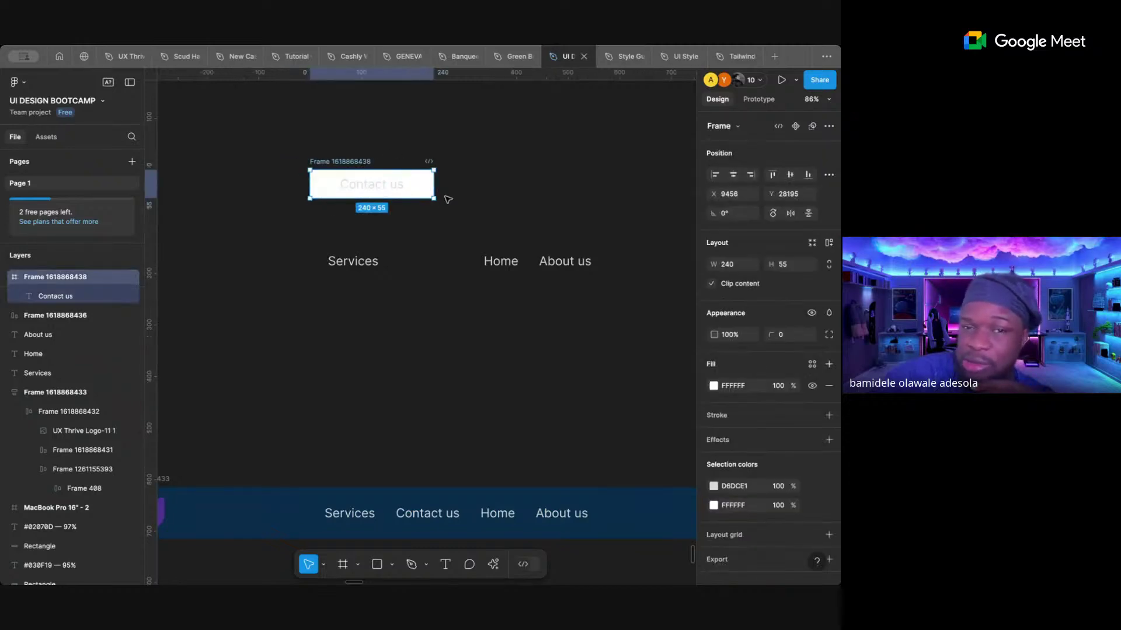
# - Nudge the white frame's edge, then select the MacBook Pro 16" - 2 frame
pyautogui.moveTo(435, 199)
pyautogui.mouseDown()
pyautogui.moveTo(403, 199)
pyautogui.moveTo(435, 200)
pyautogui.mouseUp()
pyautogui.scroll(-3, 462, 363)
pyautogui.scroll(-5, 463, 362)
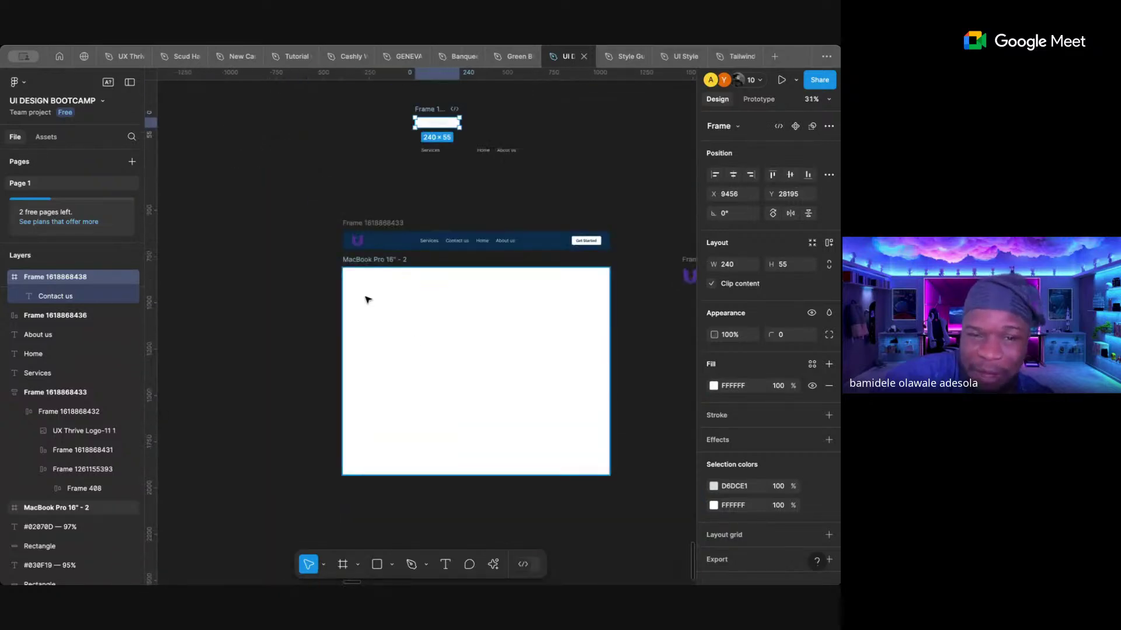
pyautogui.click(372, 260)
pyautogui.scroll(2, 431, 350)
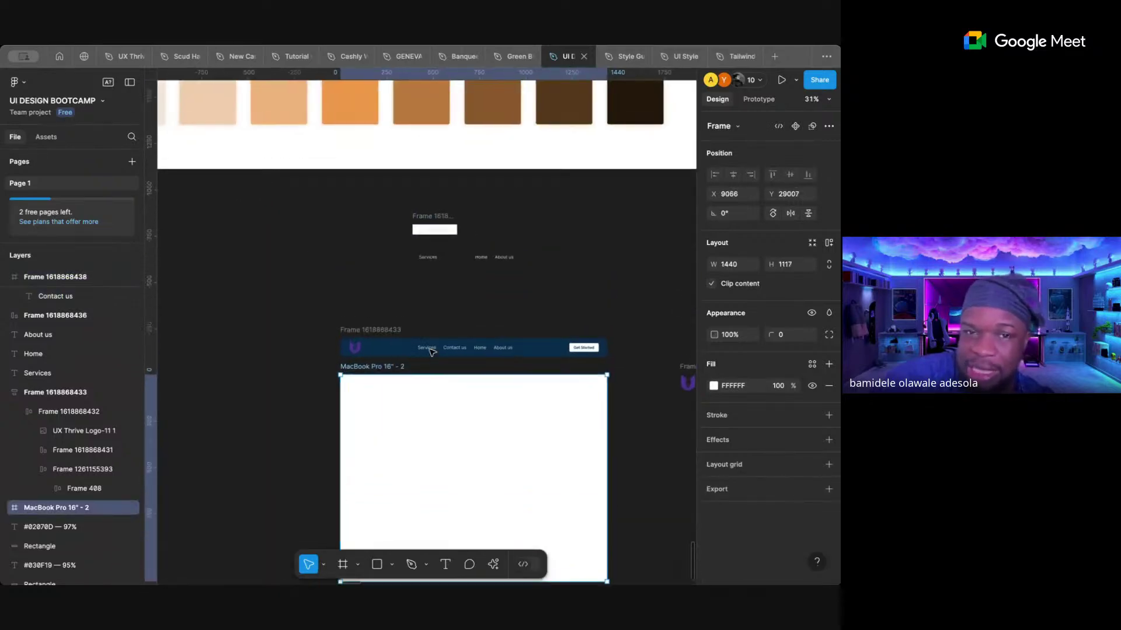
pyautogui.scroll(3, 441, 233)
# - Wrap Contact us in a 144×43 auto-layout frame and move it below the white frame
pyautogui.scroll(6, 440, 235)
pyautogui.click(437, 228)
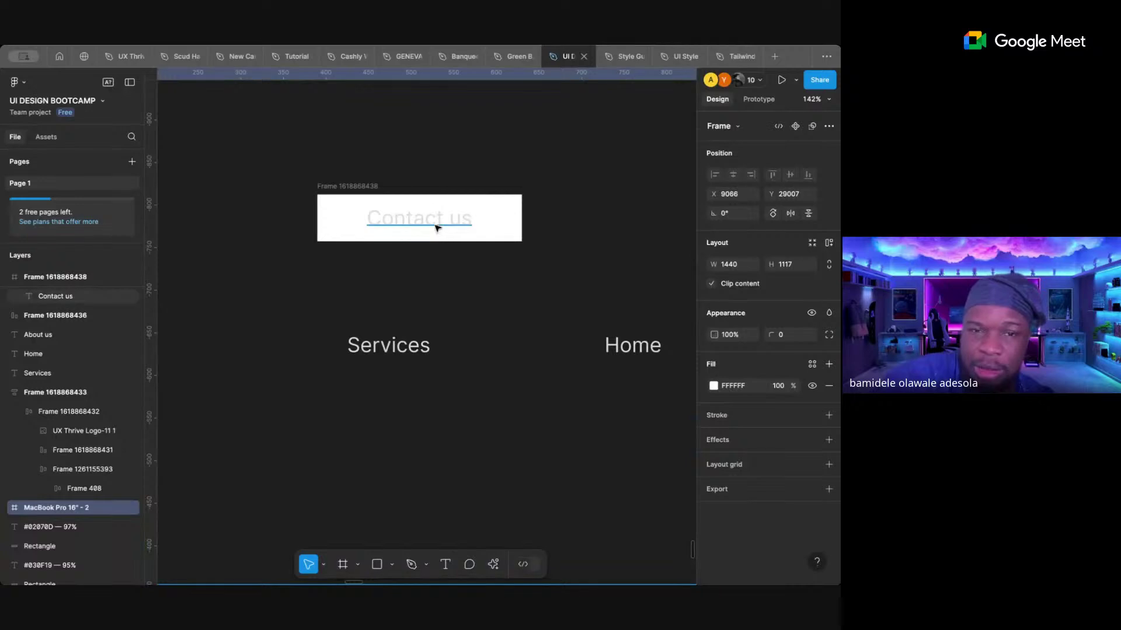
pyautogui.hotkey('shift', 'a')
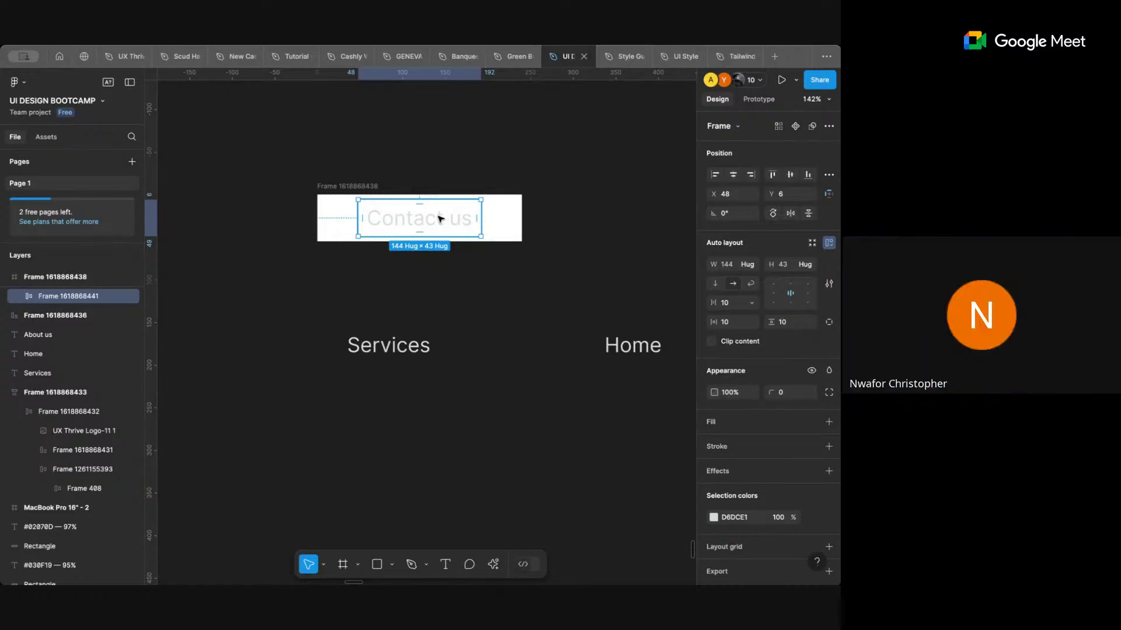
pyautogui.moveTo(441, 227); pyautogui.dragTo(472, 298)
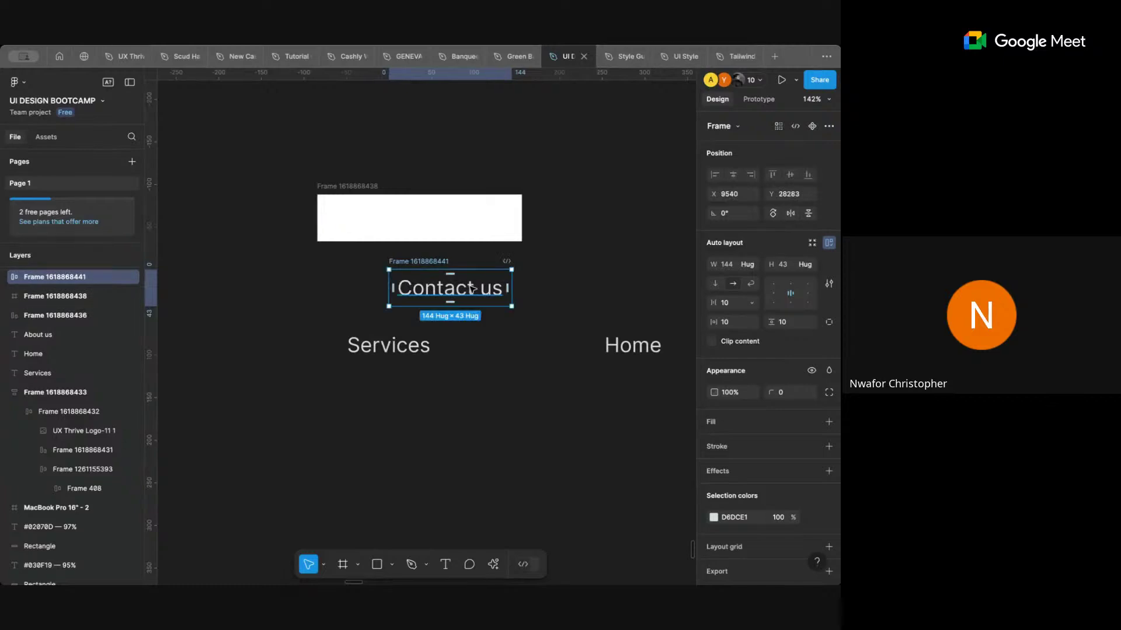
pyautogui.click(349, 188)
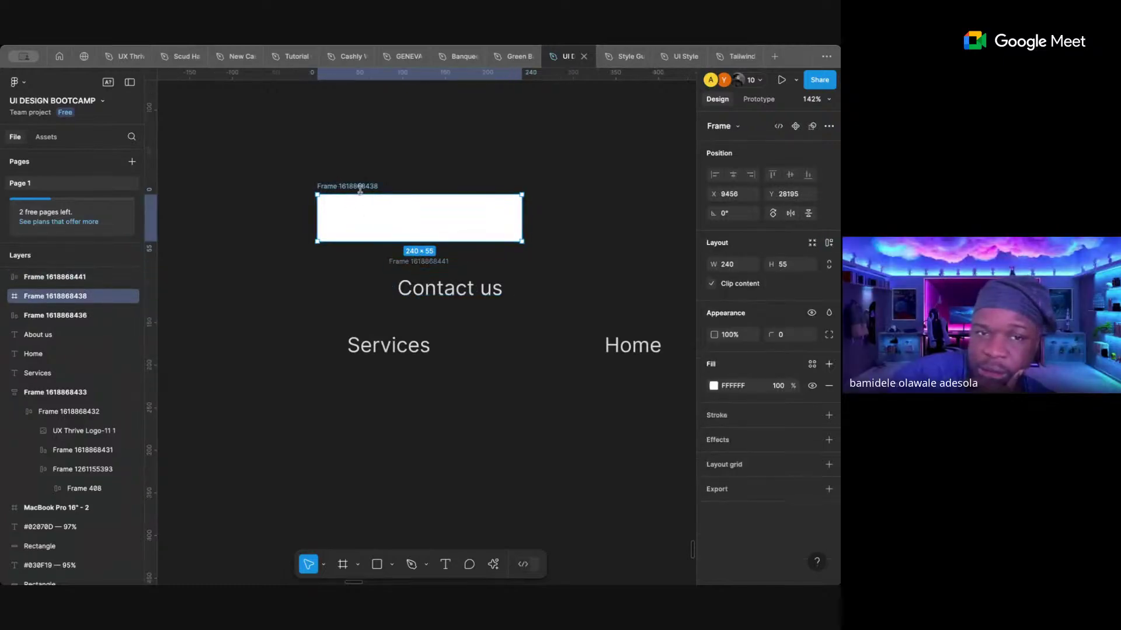
# - Delete the empty white frame and drag the Contact us frame between Services and Home
pyautogui.press('Delete')
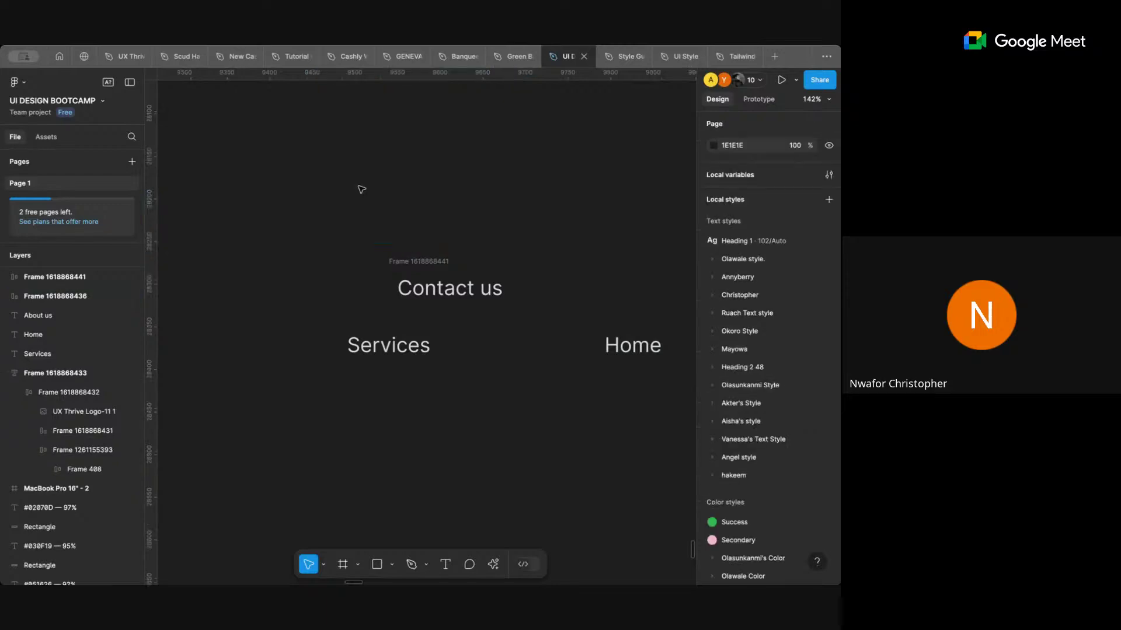
pyautogui.moveTo(435, 261); pyautogui.dragTo(486, 277)
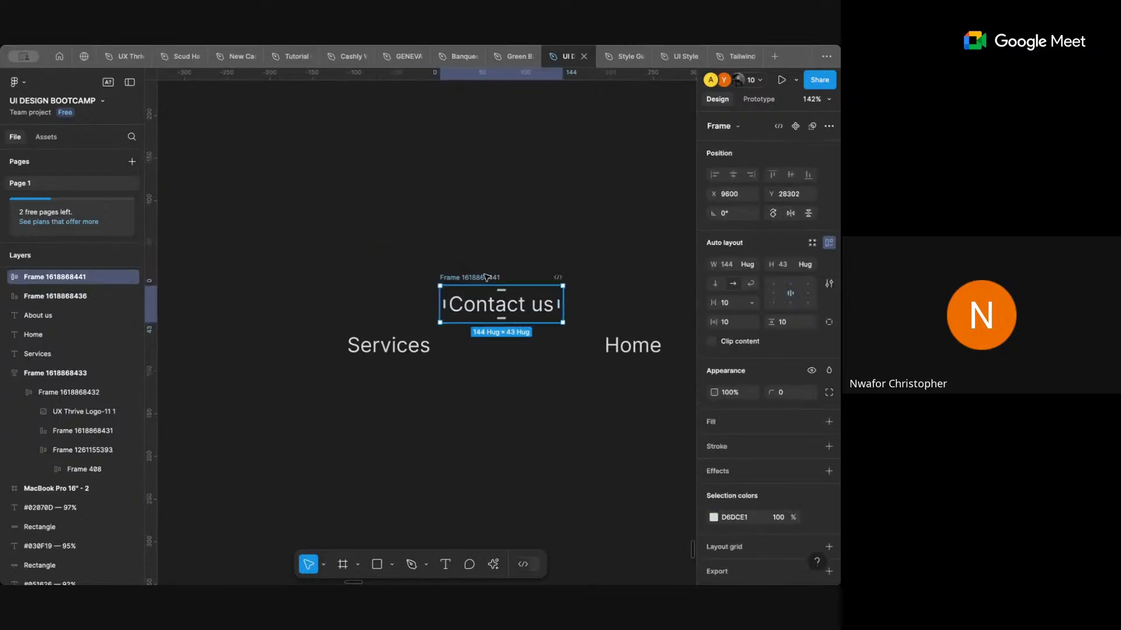
pyautogui.scroll(-3, 481, 284)
pyautogui.scroll(1, 479, 285)
pyautogui.hscroll(1, 479, 285)
pyautogui.moveTo(449, 325); pyautogui.dragTo(454, 350)
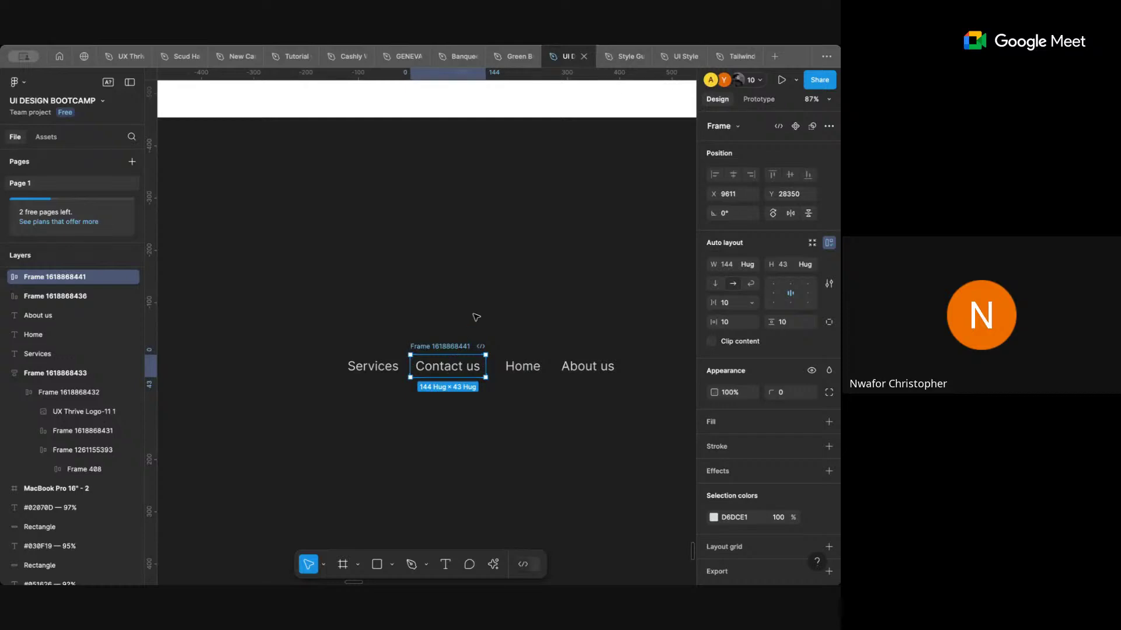
# - Check the placement by selecting the Contact us frame and the navy navbar in turn
pyautogui.click(521, 262)
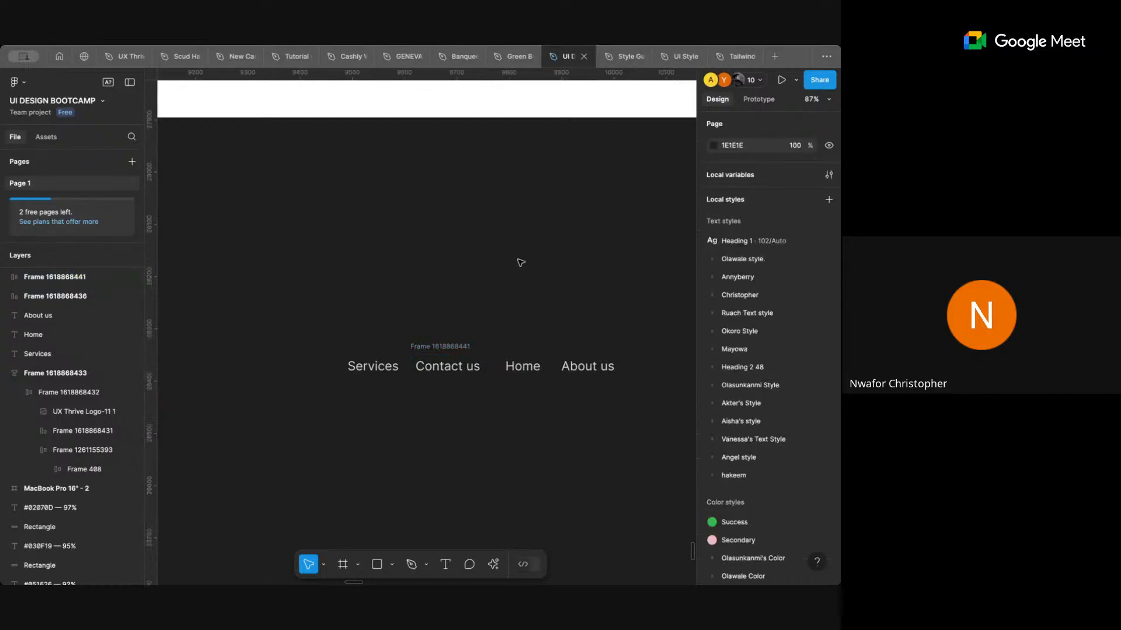
pyautogui.click(464, 353)
pyautogui.scroll(-5, 429, 361)
pyautogui.scroll(-2, 433, 390)
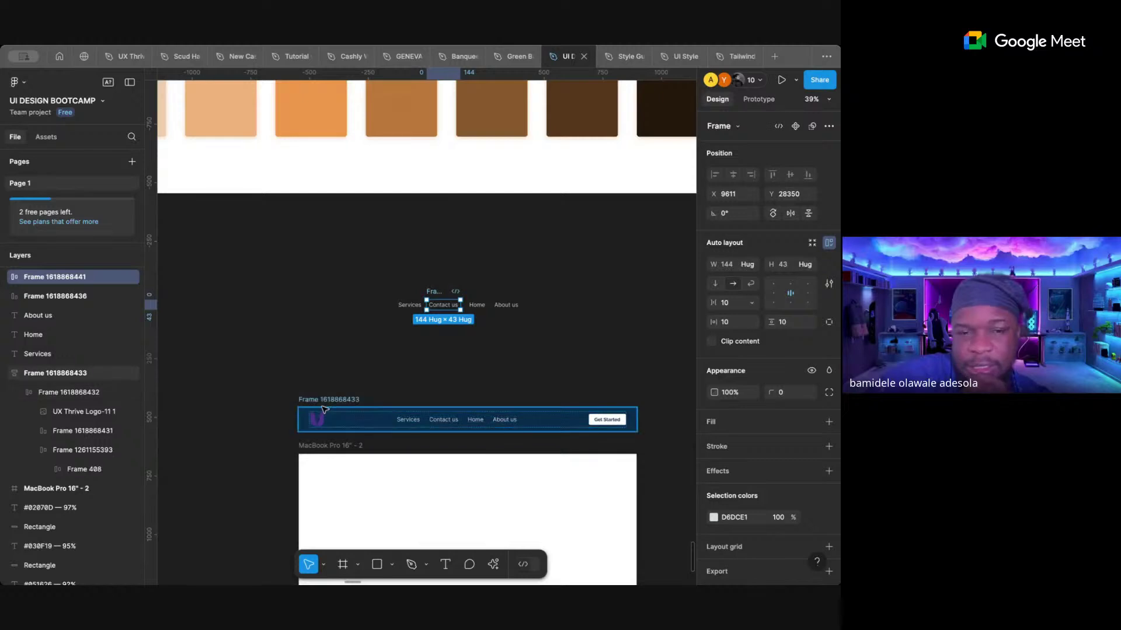
pyautogui.click(321, 417)
pyautogui.scroll(-2, 320, 414)
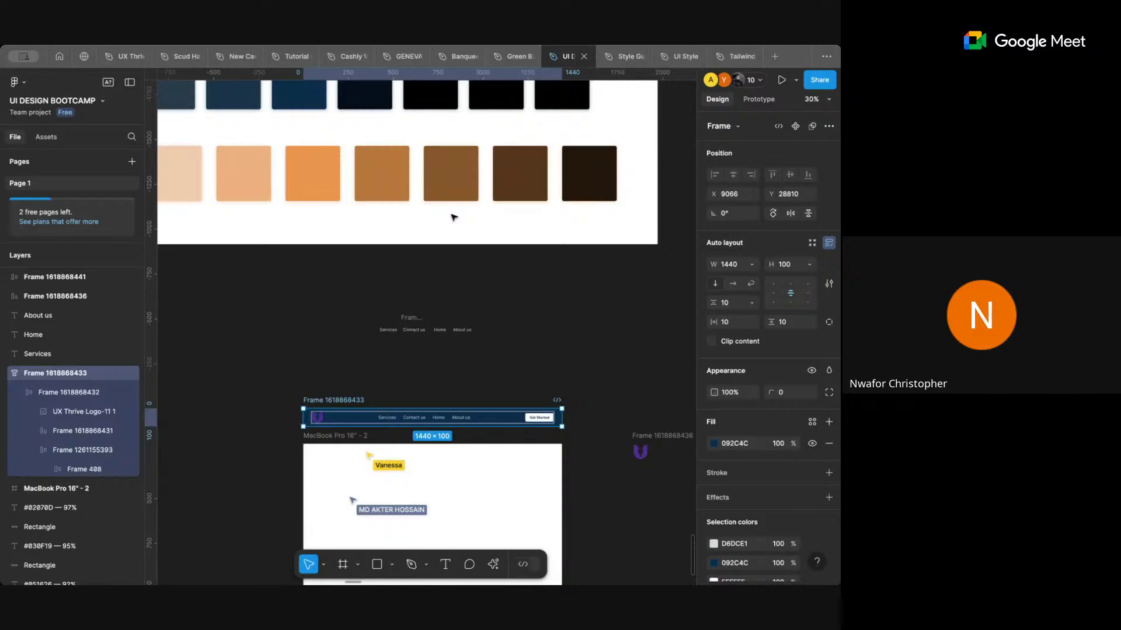
pyautogui.scroll(8, 418, 323)
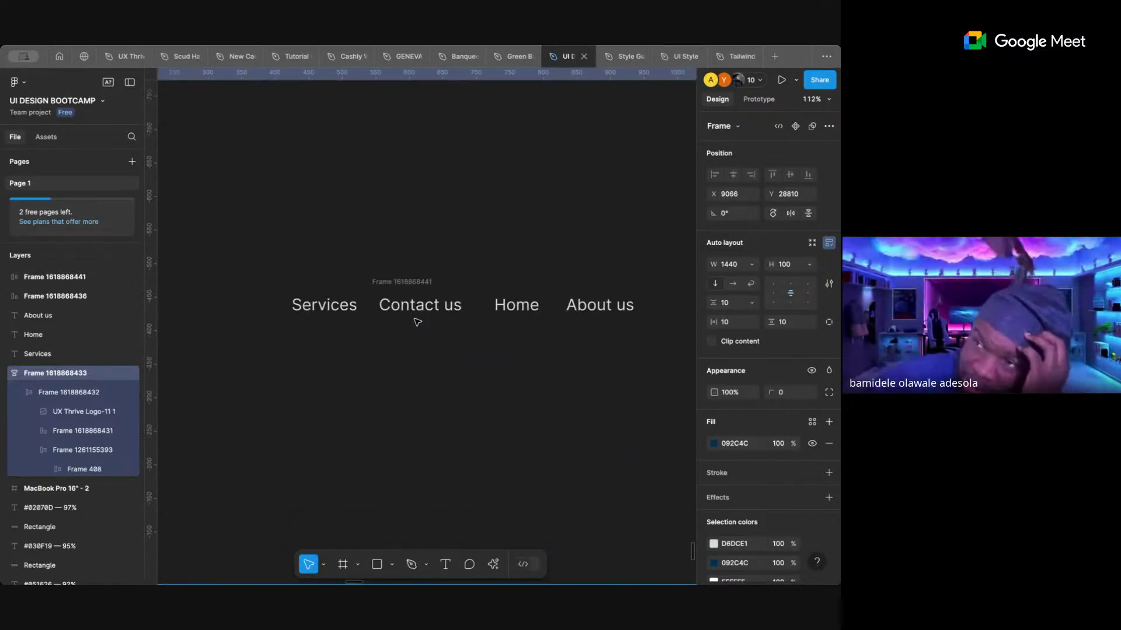
pyautogui.click(410, 281)
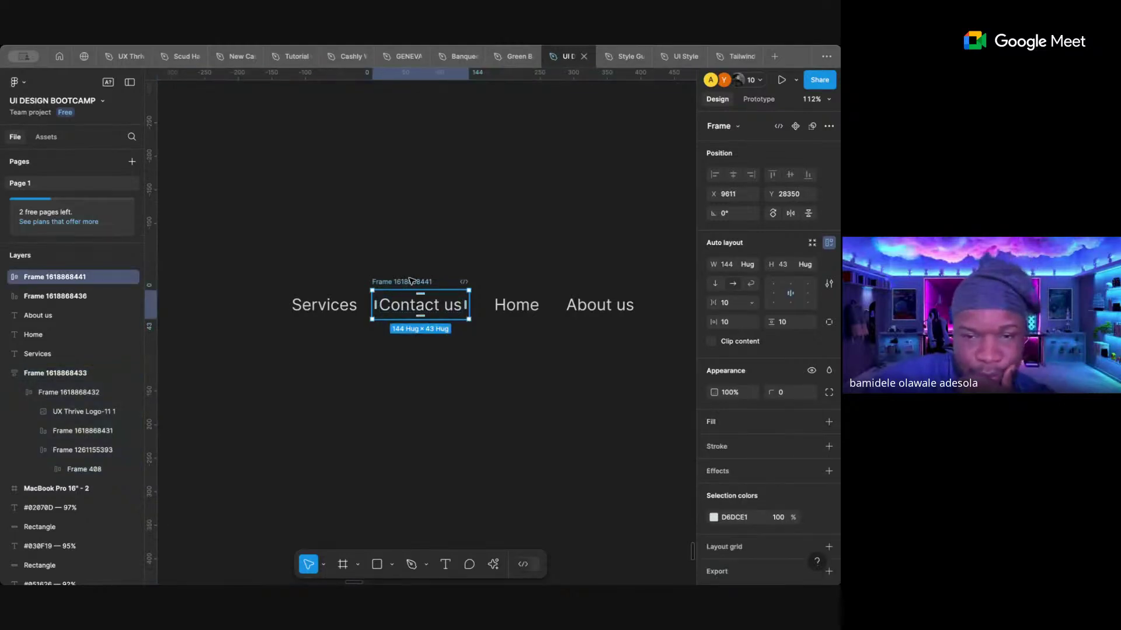
# - Remove the auto-layout frame around Contact us, leaving it a plain text layer
pyautogui.rightClick(412, 282)
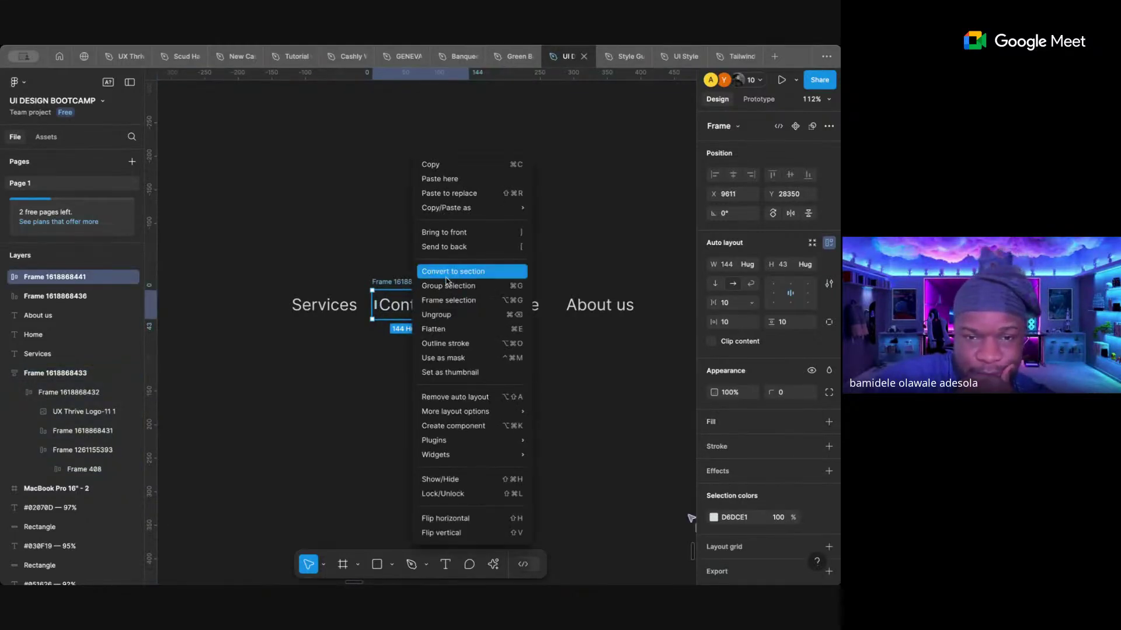
pyautogui.click(447, 314)
pyautogui.click(438, 223)
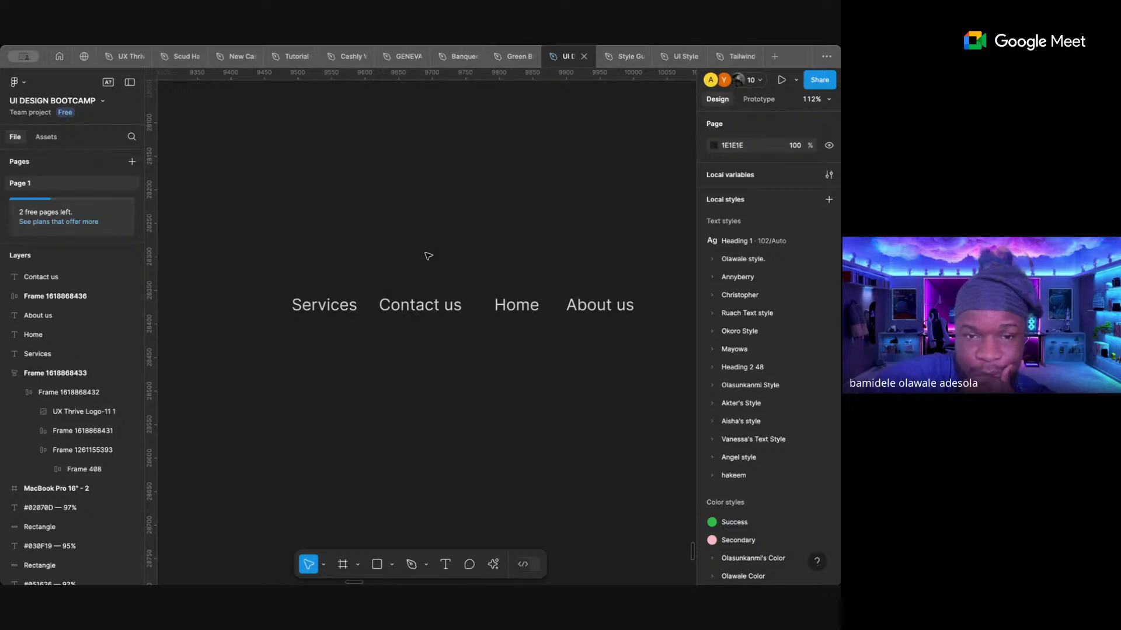
pyautogui.scroll(-3, 425, 263)
pyautogui.scroll(-2, 424, 264)
pyautogui.scroll(-2, 416, 281)
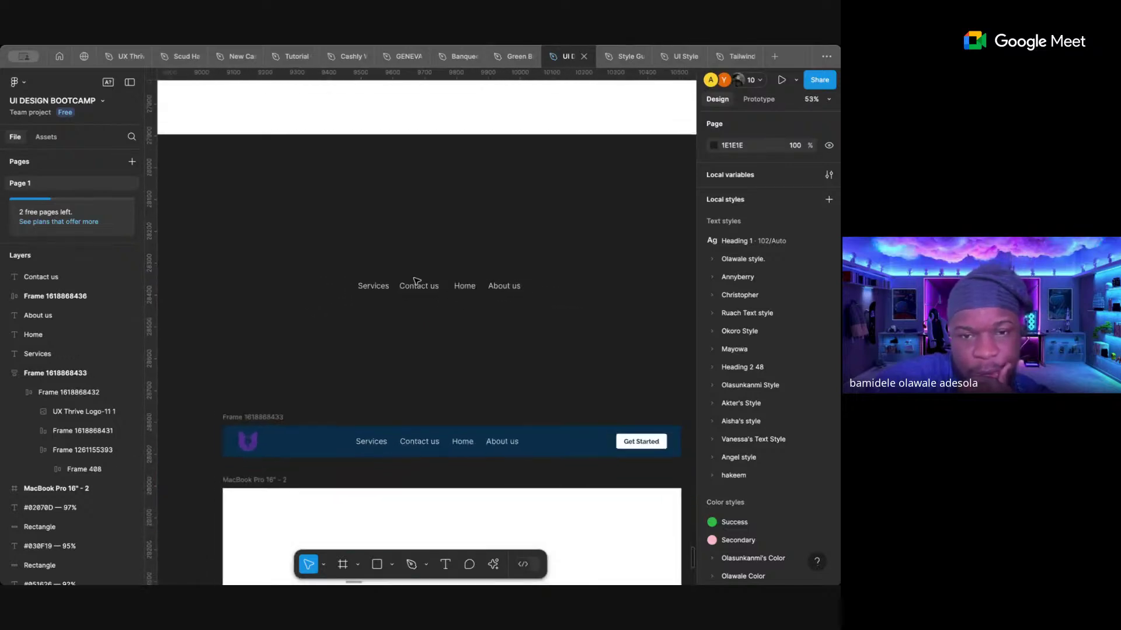
# - Marquee-select the four nav texts: Services, Contact us, Home and About us
pyautogui.click(380, 292)
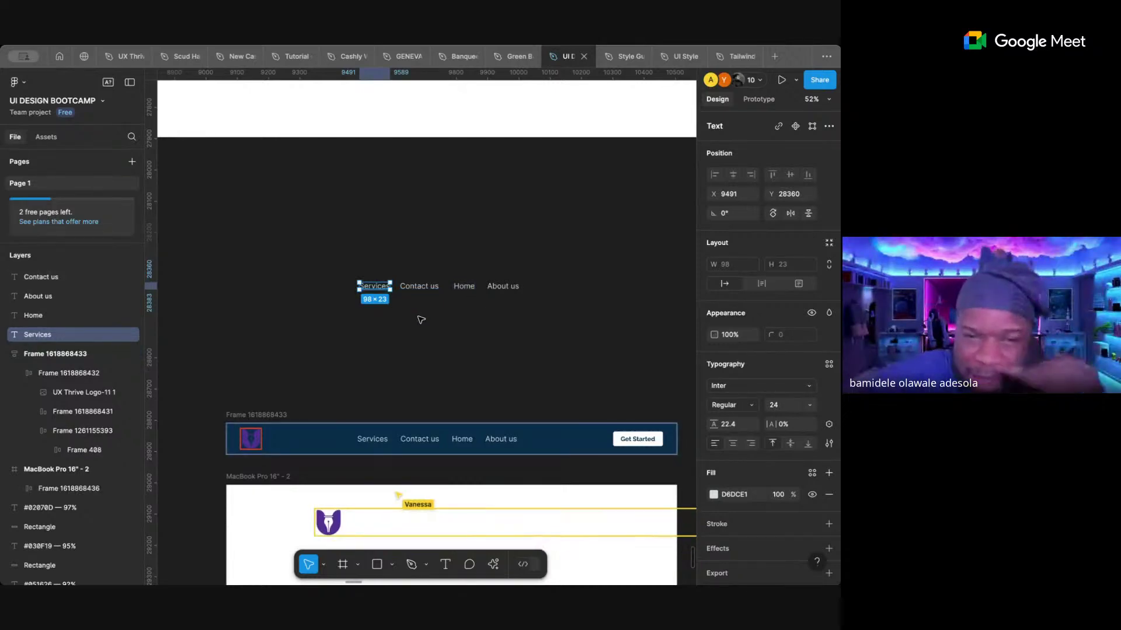
pyautogui.click(421, 323)
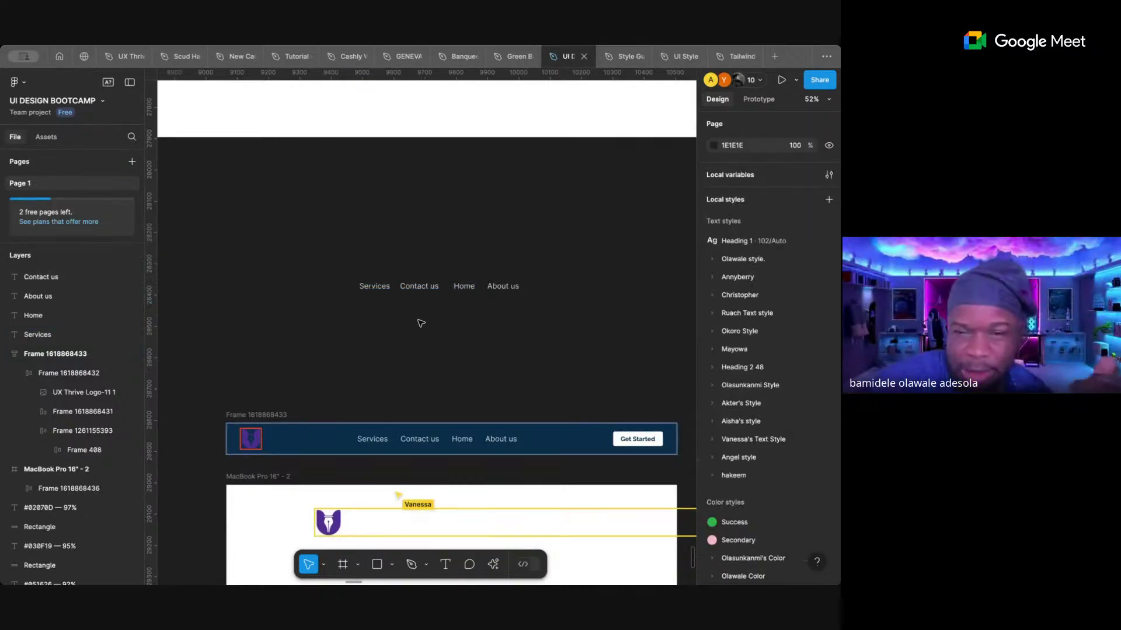
pyautogui.click(264, 417)
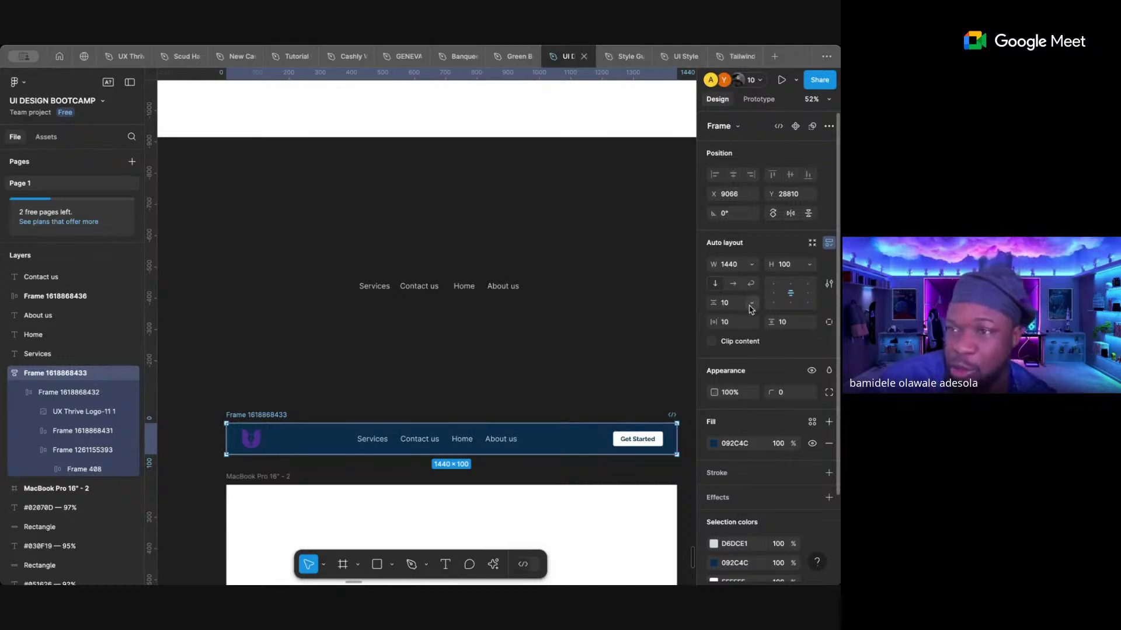
pyautogui.click(469, 334)
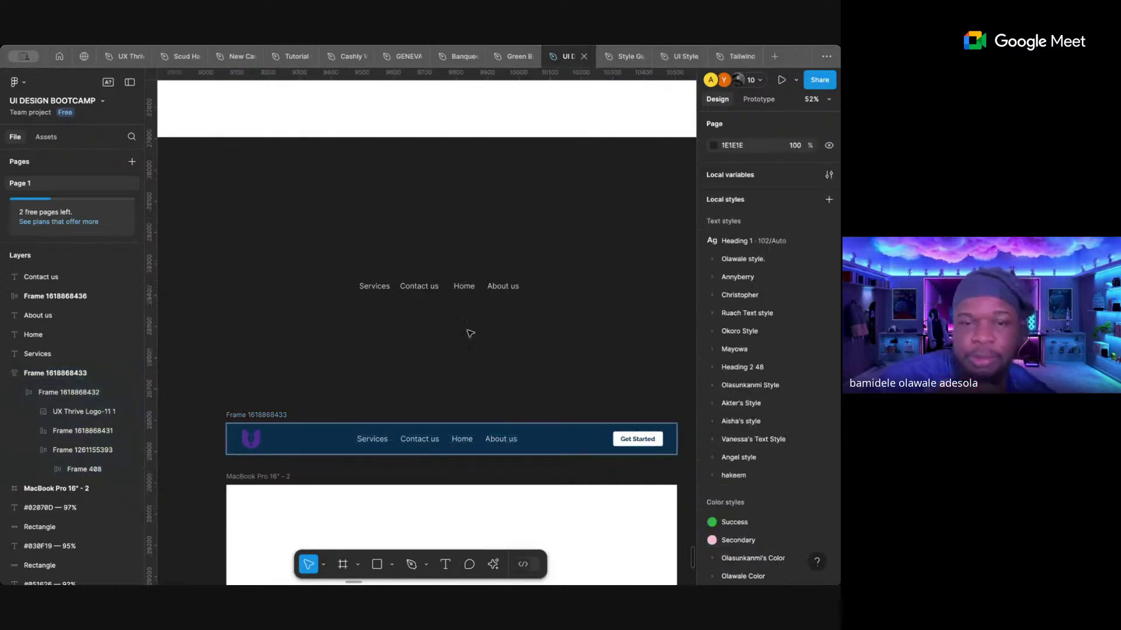
pyautogui.click(27, 356)
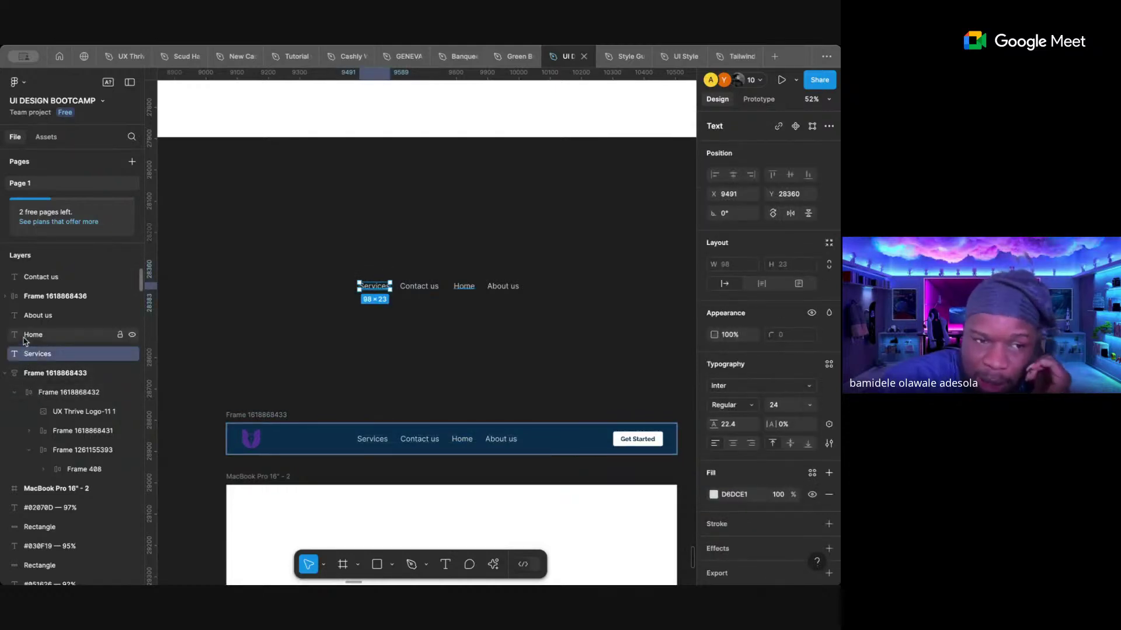
pyautogui.click(415, 286)
pyautogui.click(466, 288)
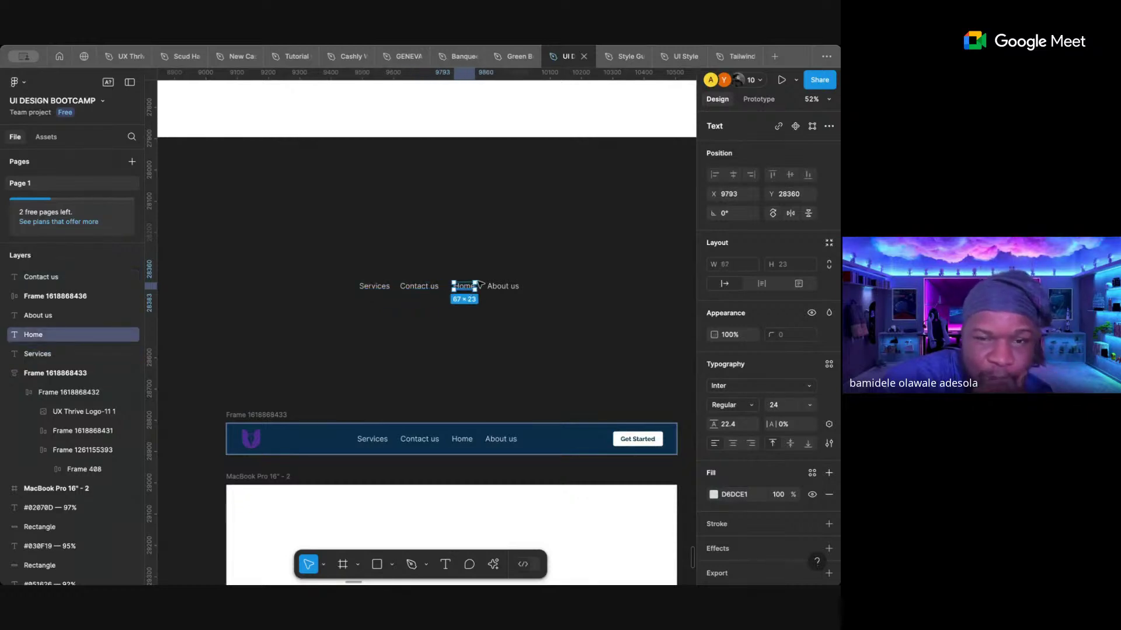
pyautogui.click(500, 289)
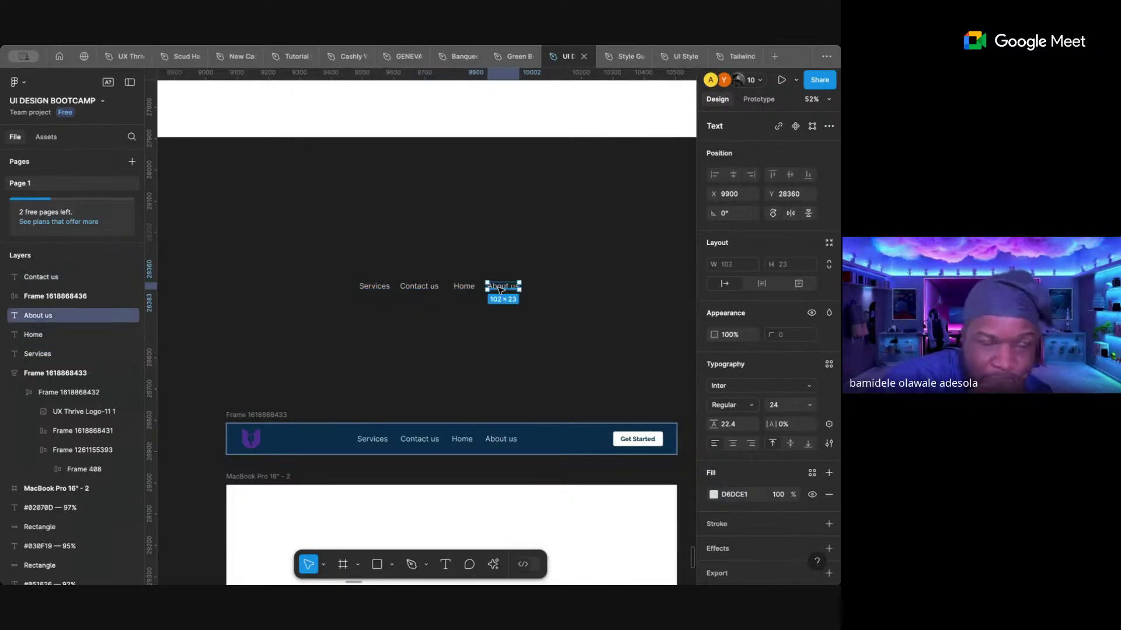
pyautogui.click(354, 259)
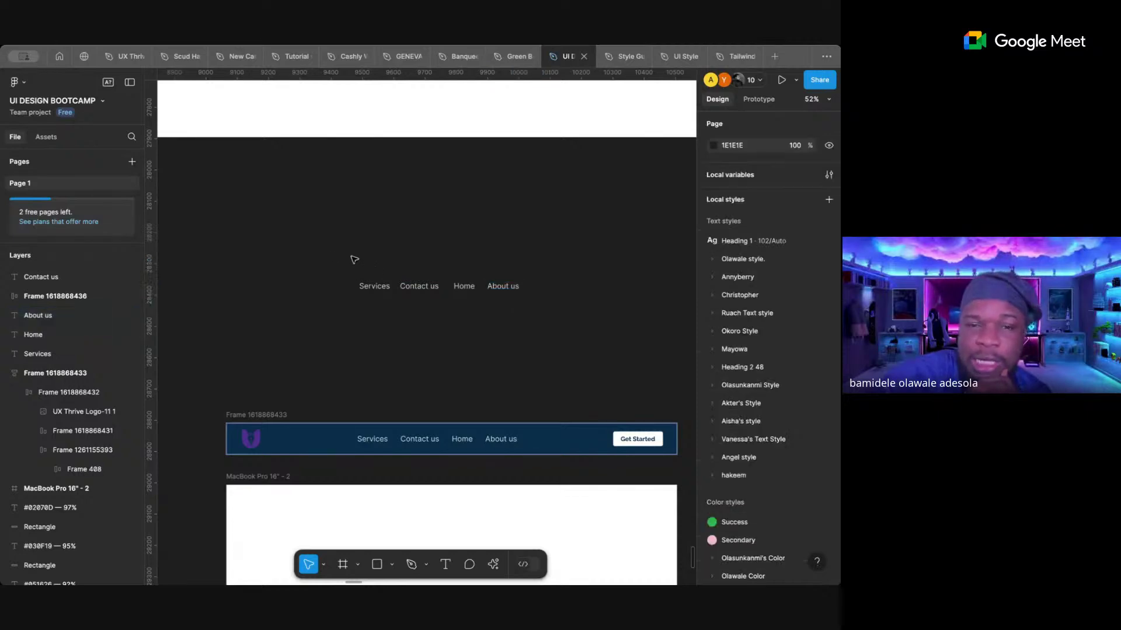
pyautogui.moveTo(337, 256); pyautogui.dragTo(563, 311)
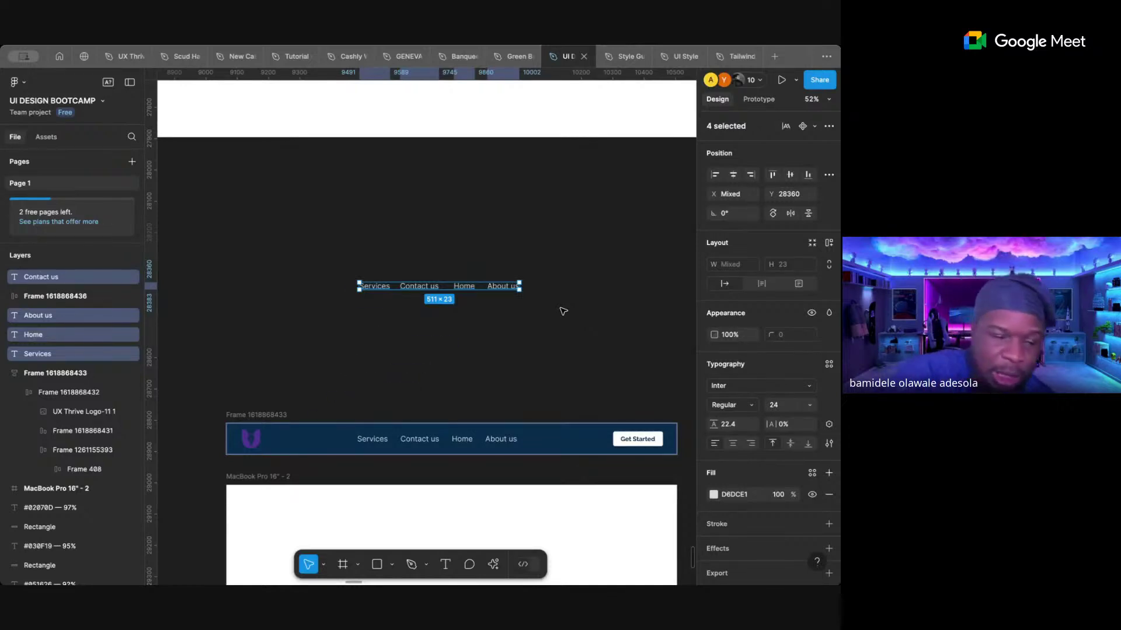
# - Wrap the four nav texts in a 40-gap auto-layout frame, then duplicate About us
pyautogui.hotkey('shift', 'a')
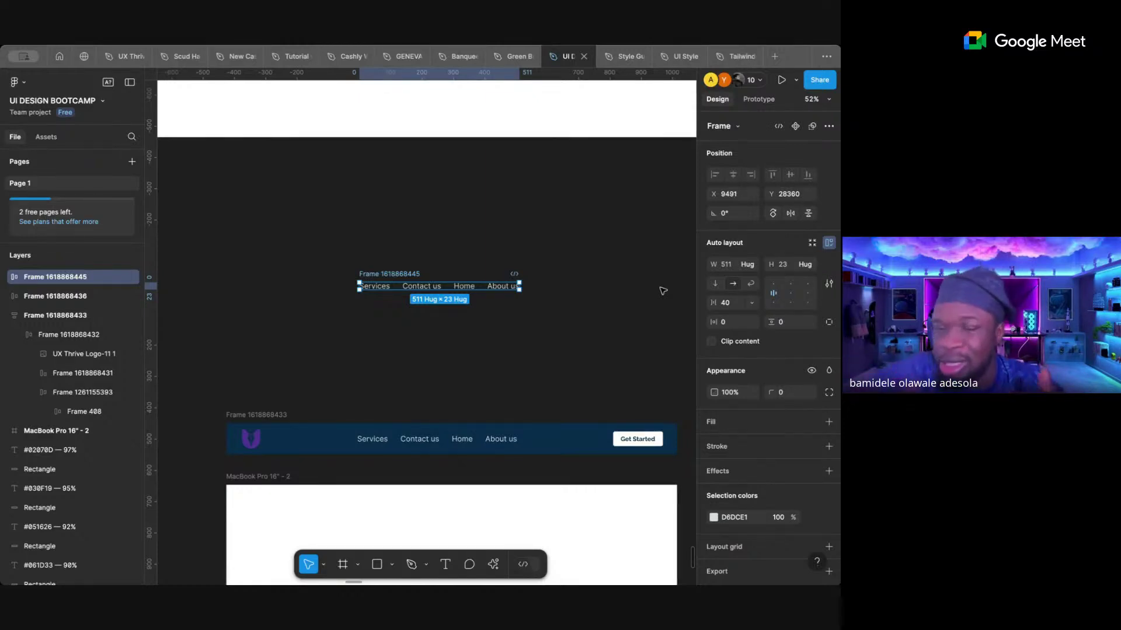
pyautogui.click(498, 287)
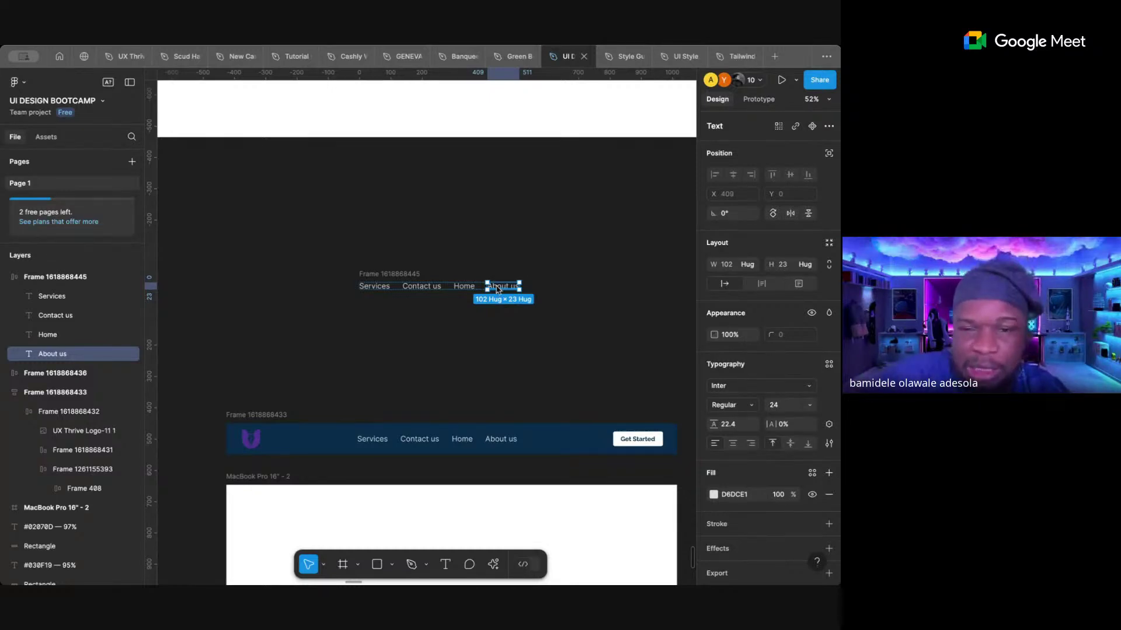
pyautogui.hotkey('shift', 'd')
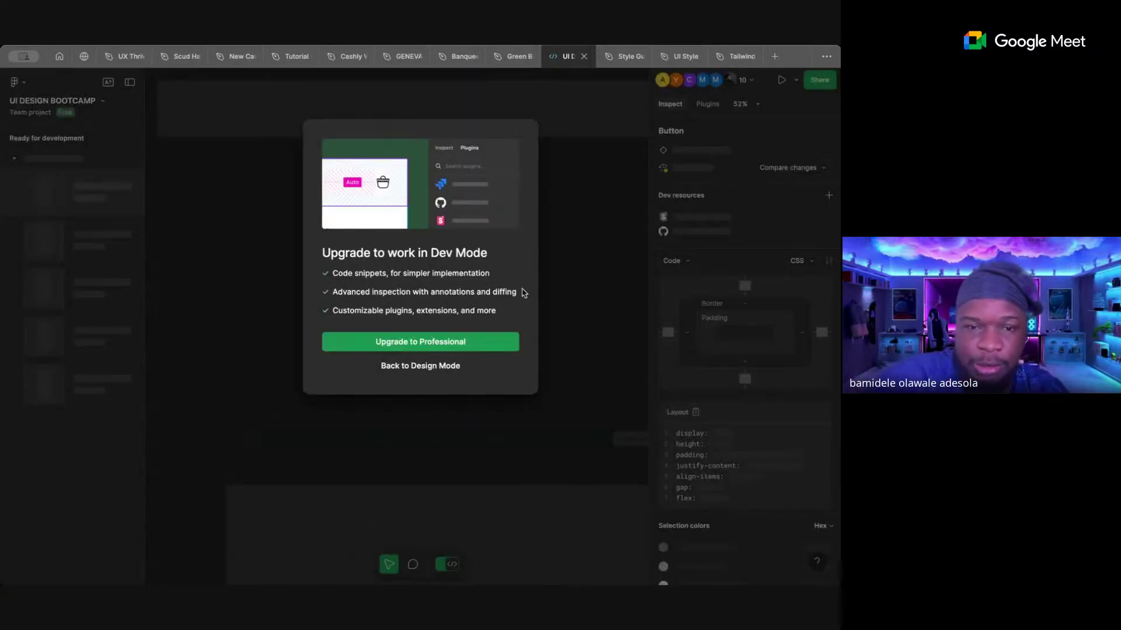
pyautogui.click(447, 365)
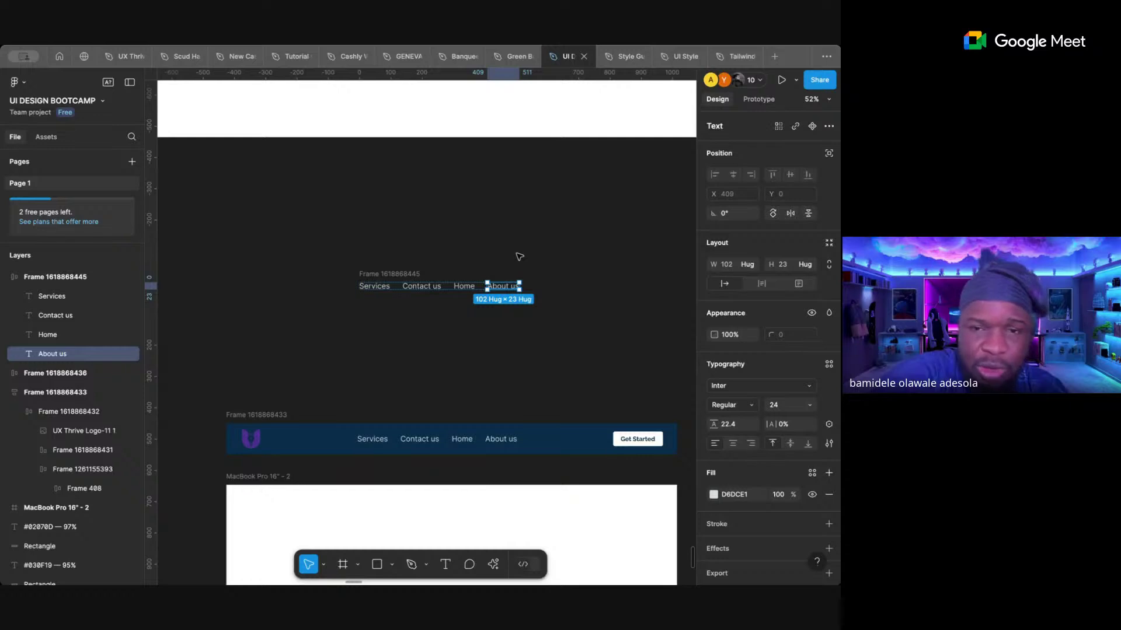
pyautogui.hotkey('ctrl', 'd')
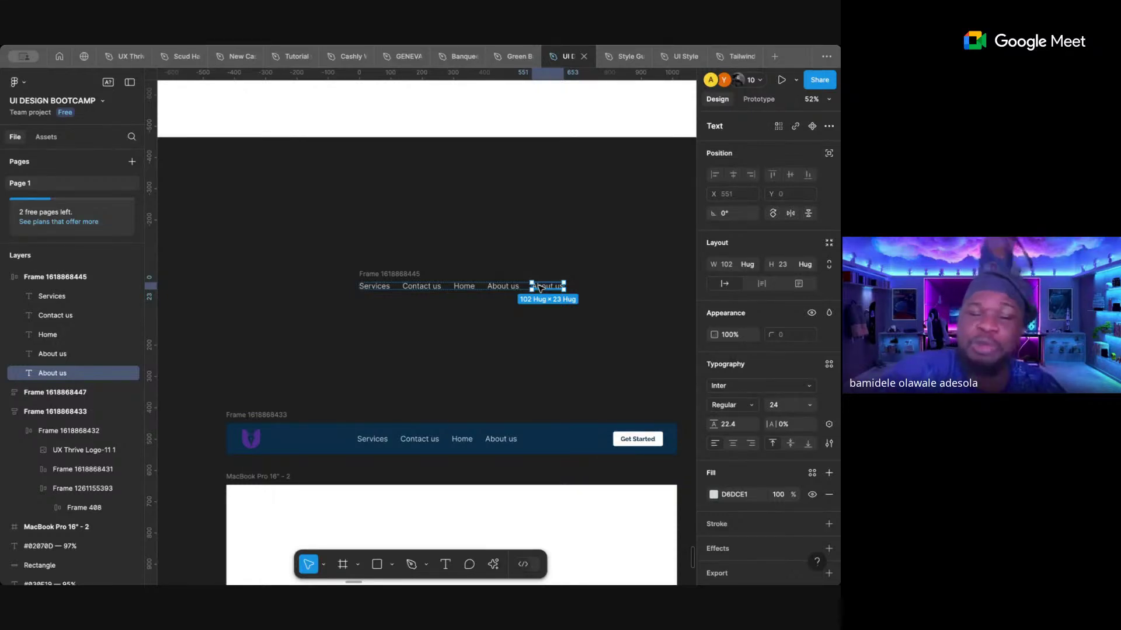
# - Undo the extra About us copies and set About us to a fixed 102 width
pyautogui.hotkey('ctrl', 'd')
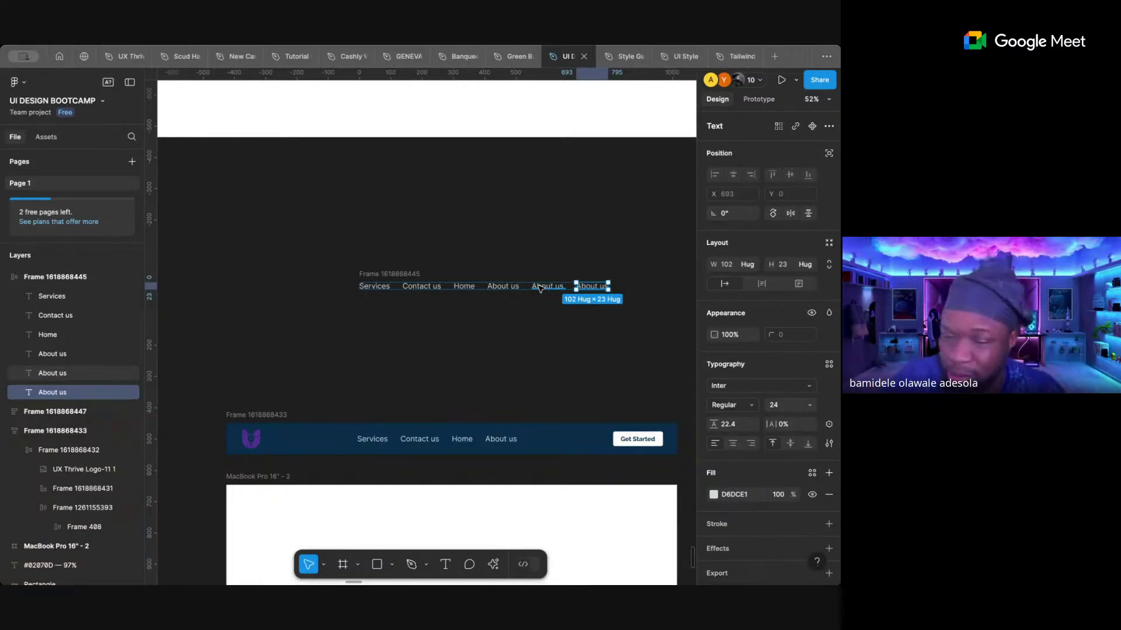
pyautogui.hotkey('ctrl', 'z')
pyautogui.hotkey('ctrl', 'z')
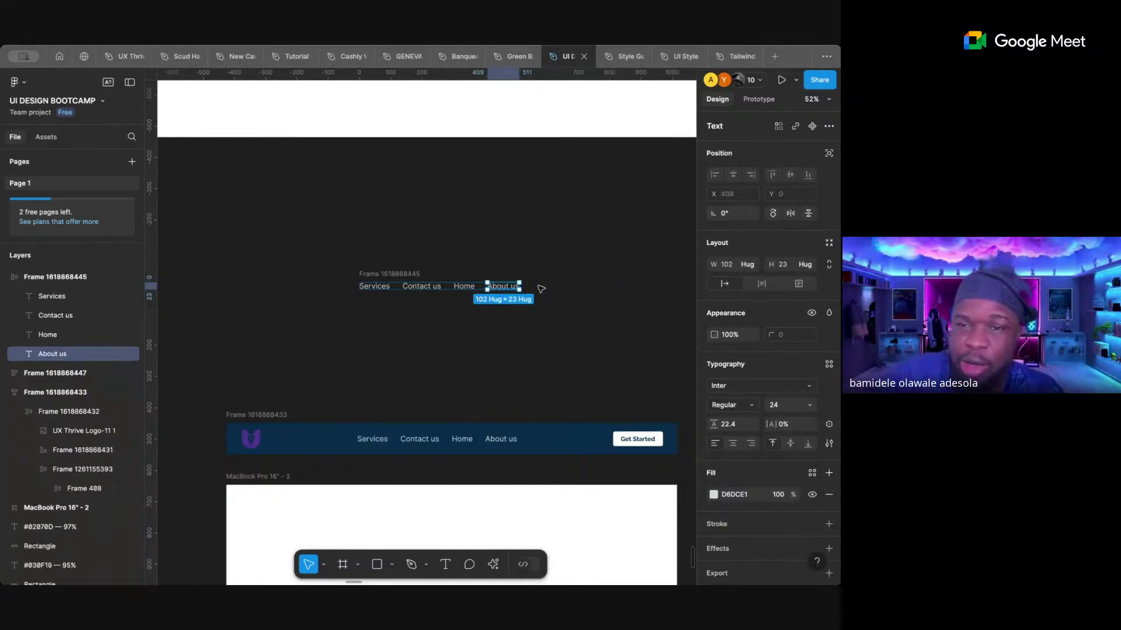
pyautogui.click(748, 265)
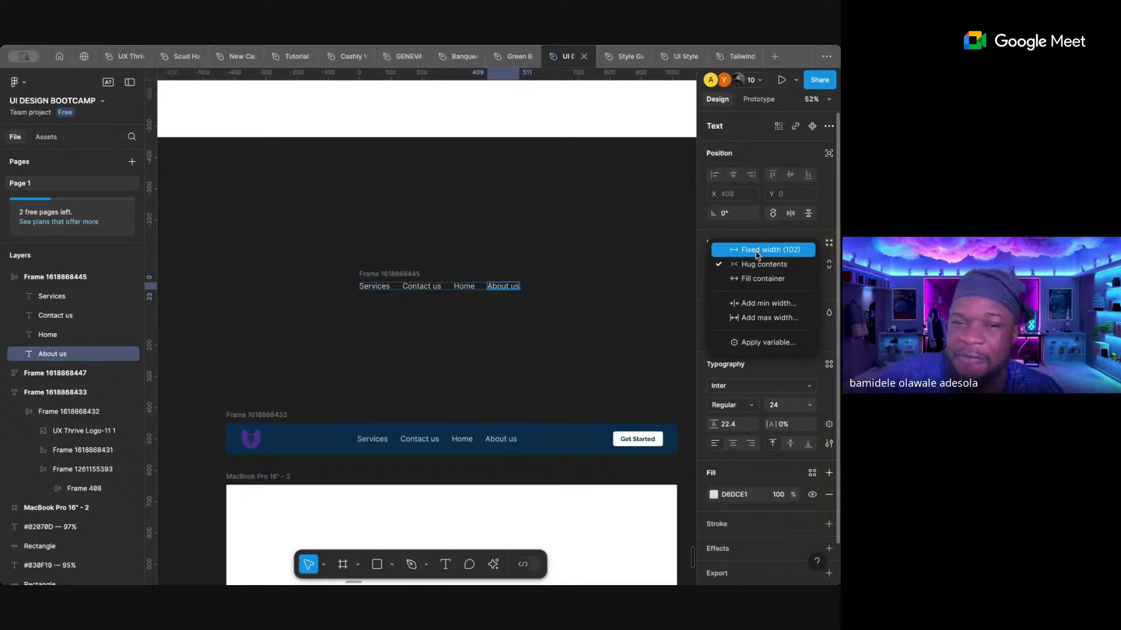
pyautogui.click(757, 251)
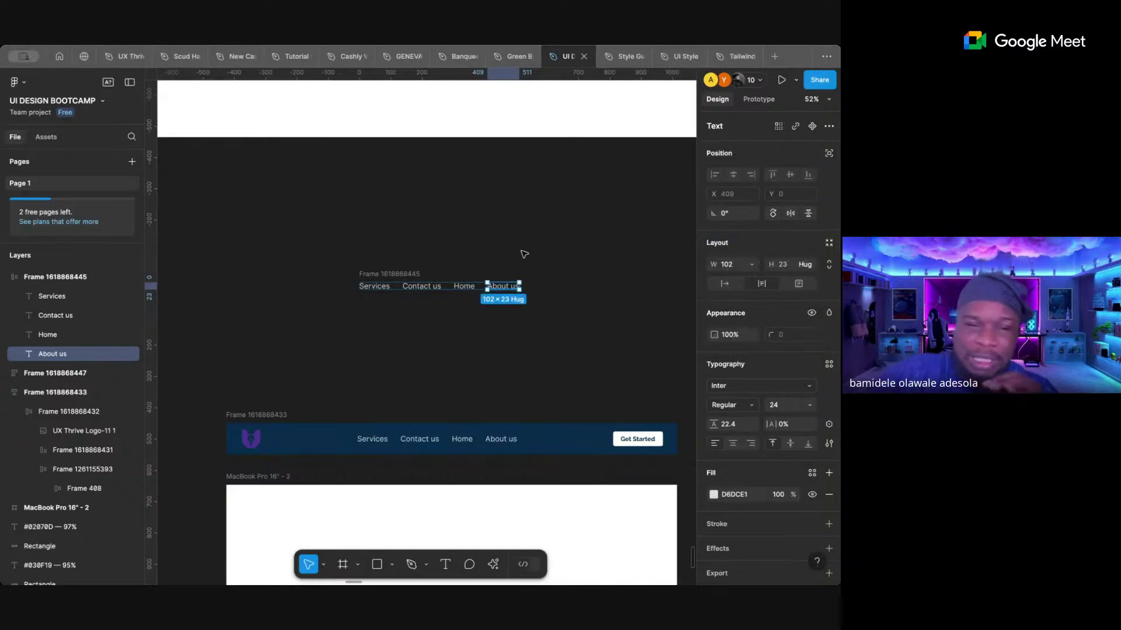
# - Fix the nav links frame at 511 width and duplicate About us so it overflows
pyautogui.click(412, 273)
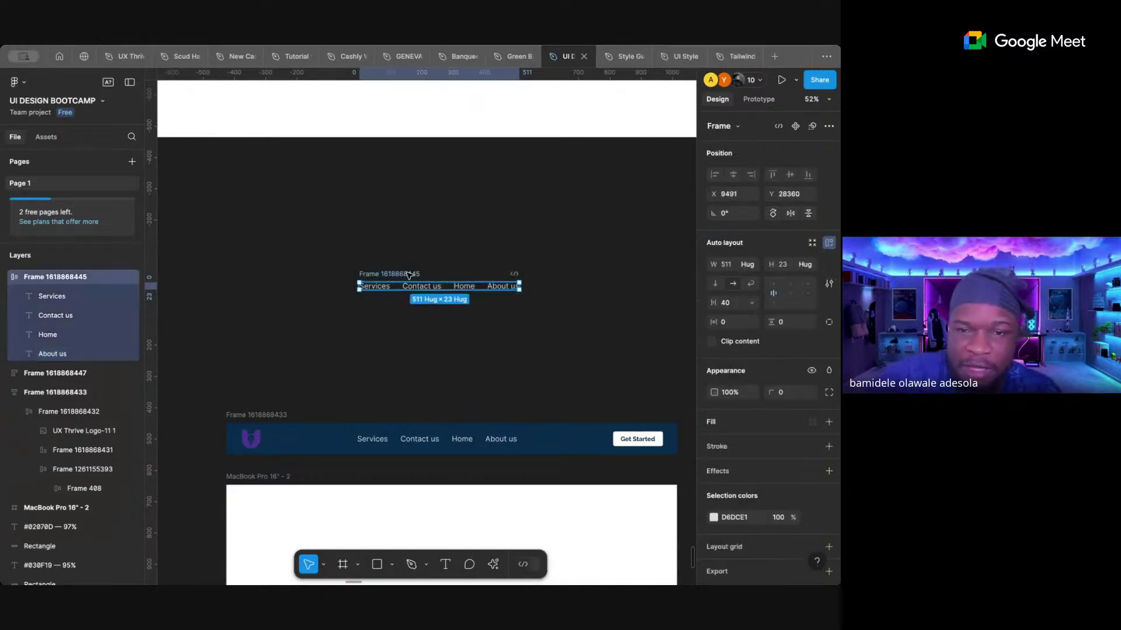
pyautogui.click(754, 264)
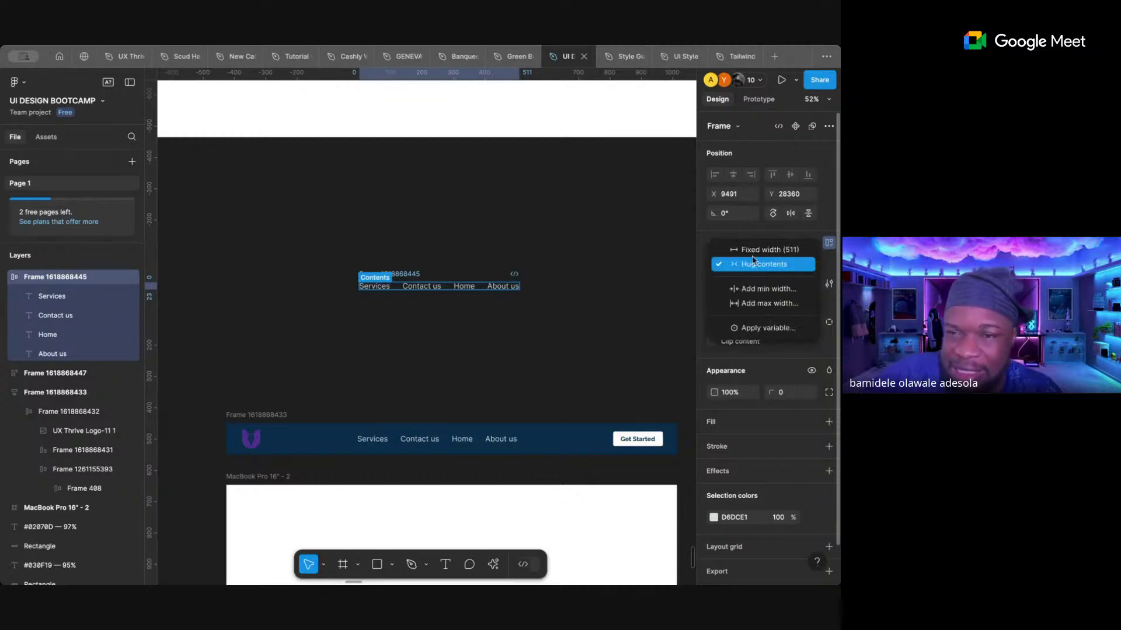
pyautogui.click(752, 254)
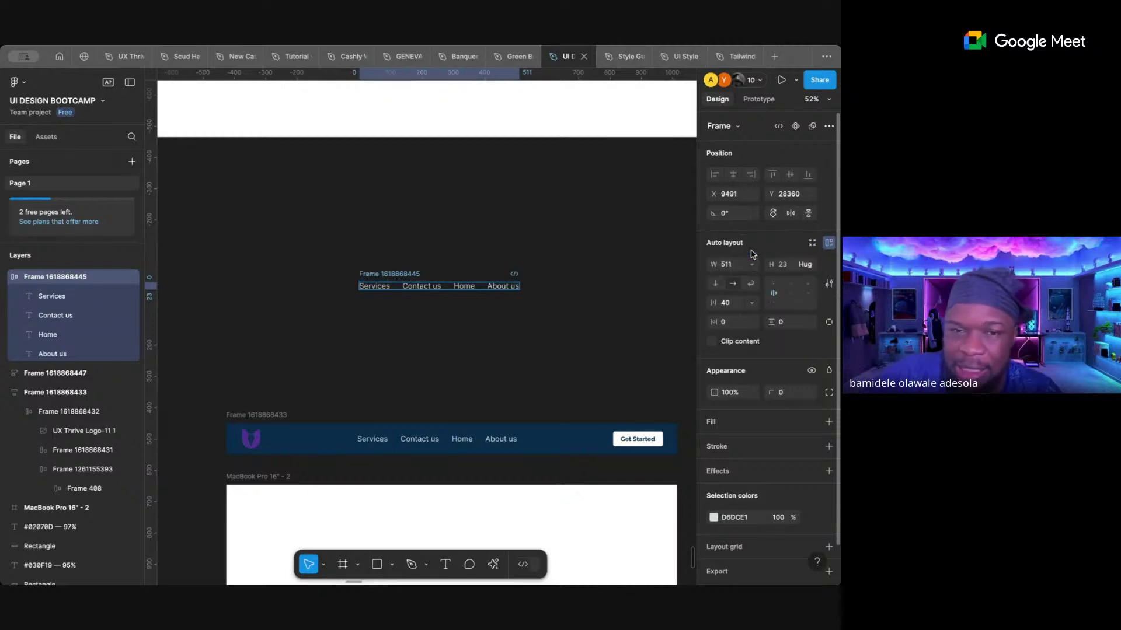
pyautogui.click(506, 286)
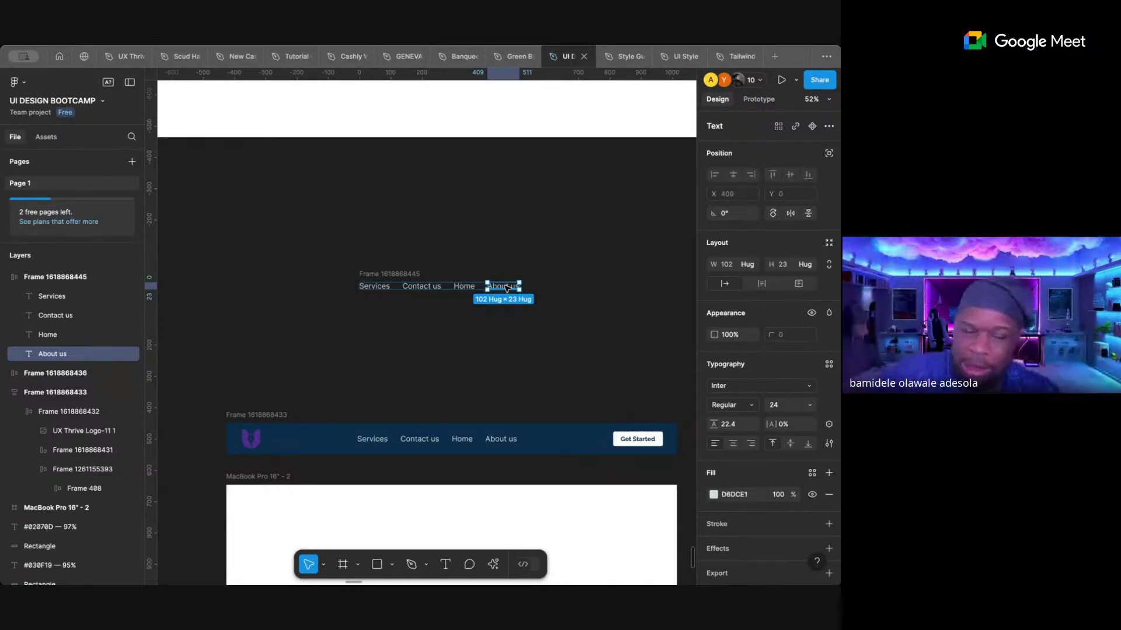
pyautogui.hotkey('ctrl', 'd')
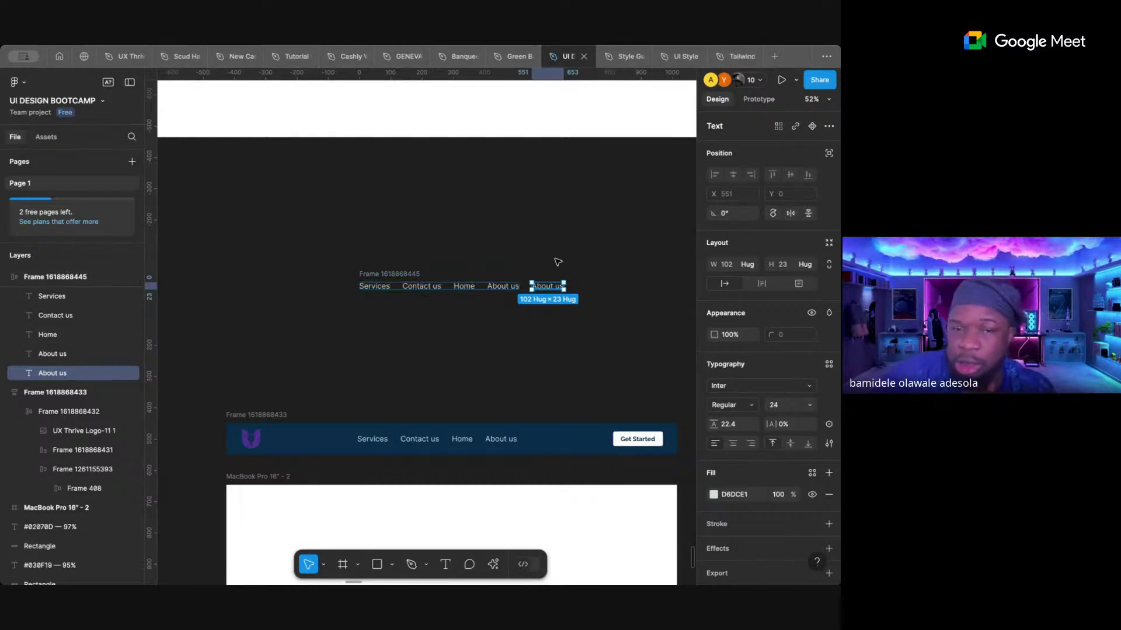
pyautogui.click(398, 272)
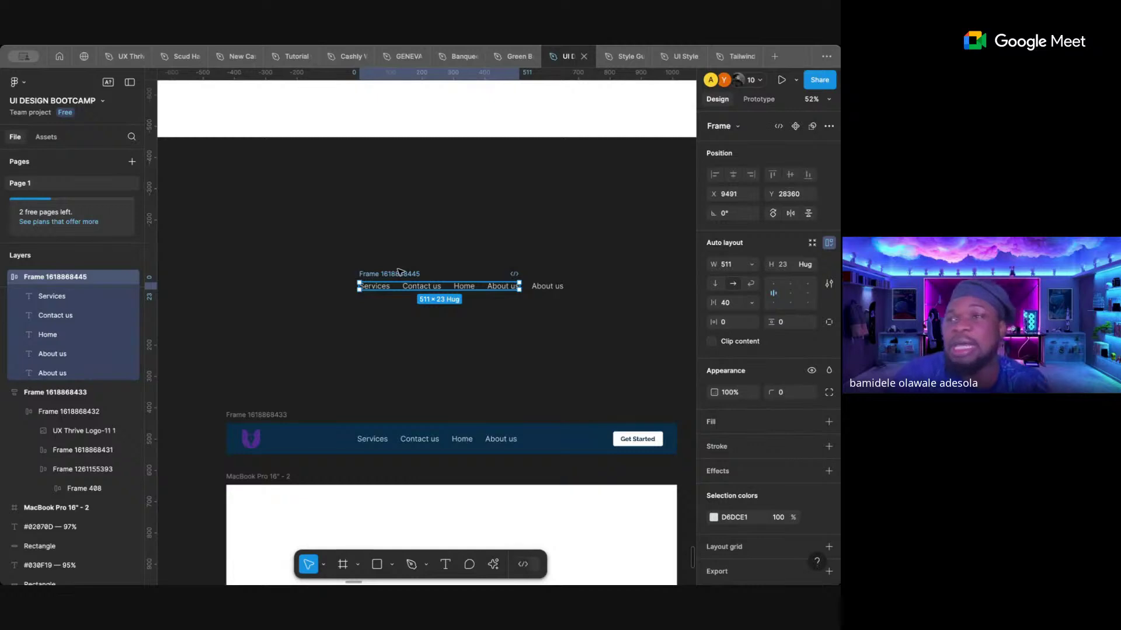
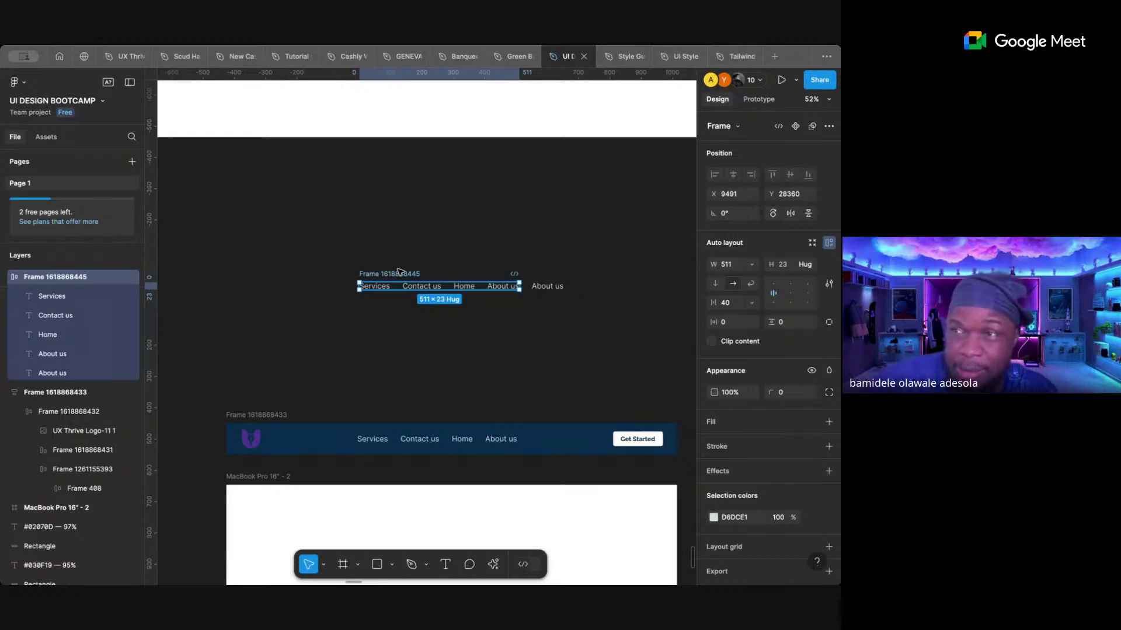
# - Remove the stray duplicate About us text
pyautogui.click(554, 292)
pyautogui.hotkey('ctrl', 'z')
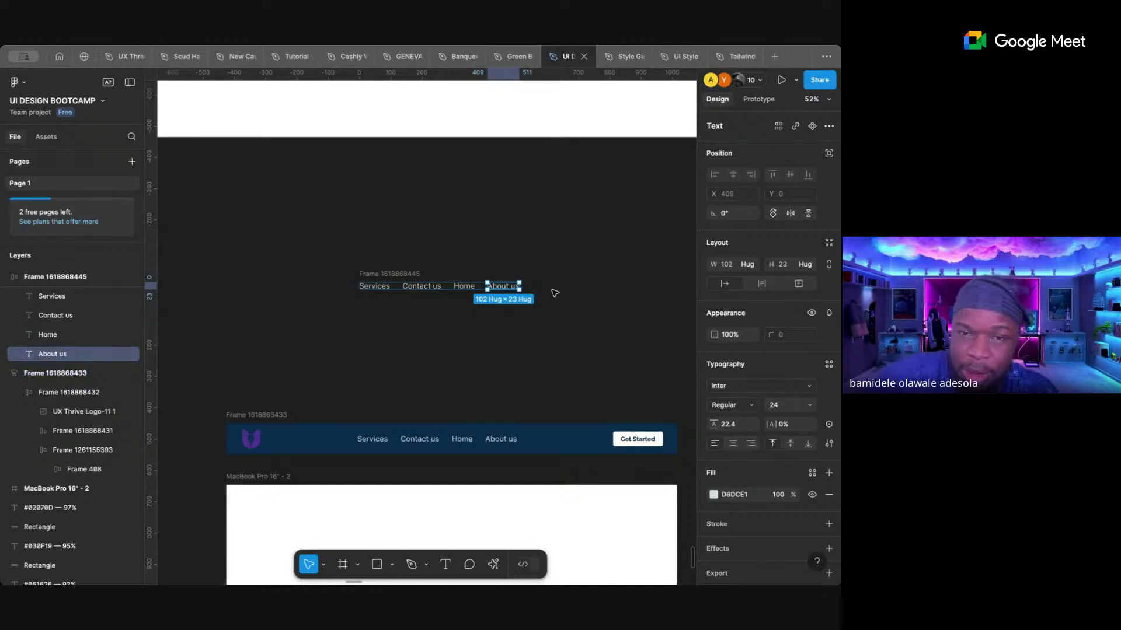
pyautogui.click(420, 266)
# - Set the four-link nav frame's width to Hug contents, giving 511×23
pyautogui.click(402, 274)
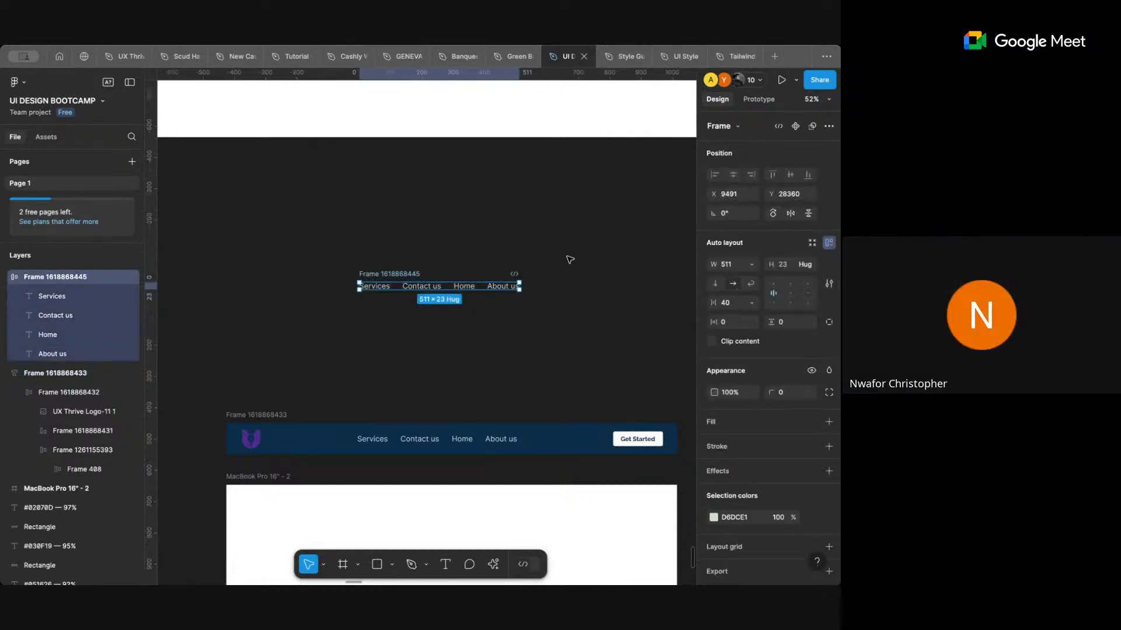
pyautogui.click(753, 264)
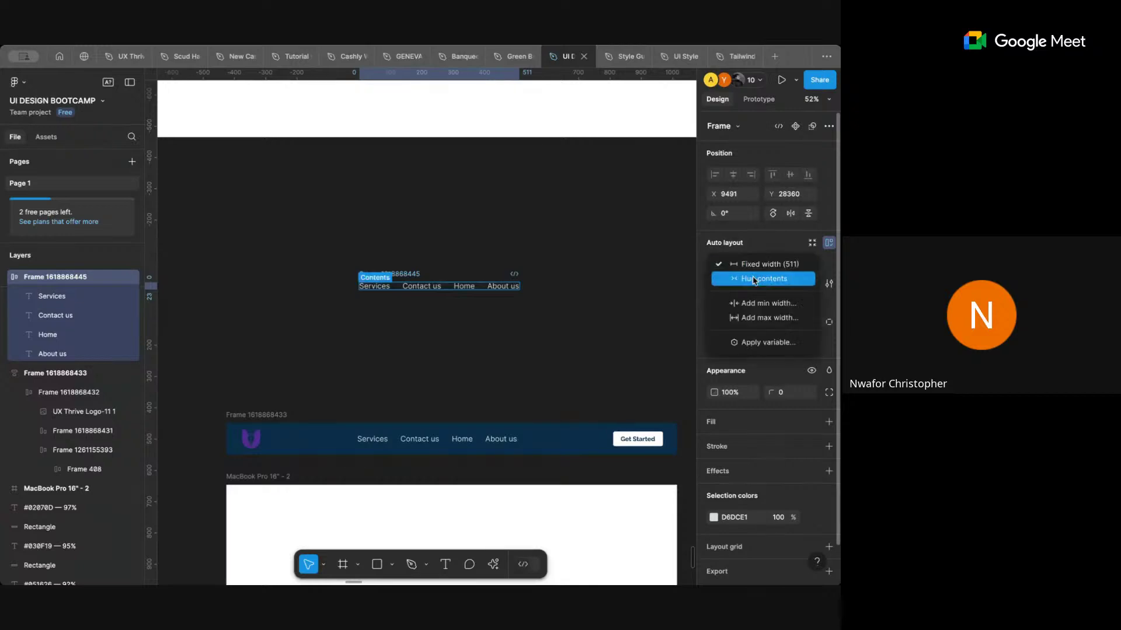
pyautogui.click(762, 278)
pyautogui.press('Escape')
pyautogui.click(409, 274)
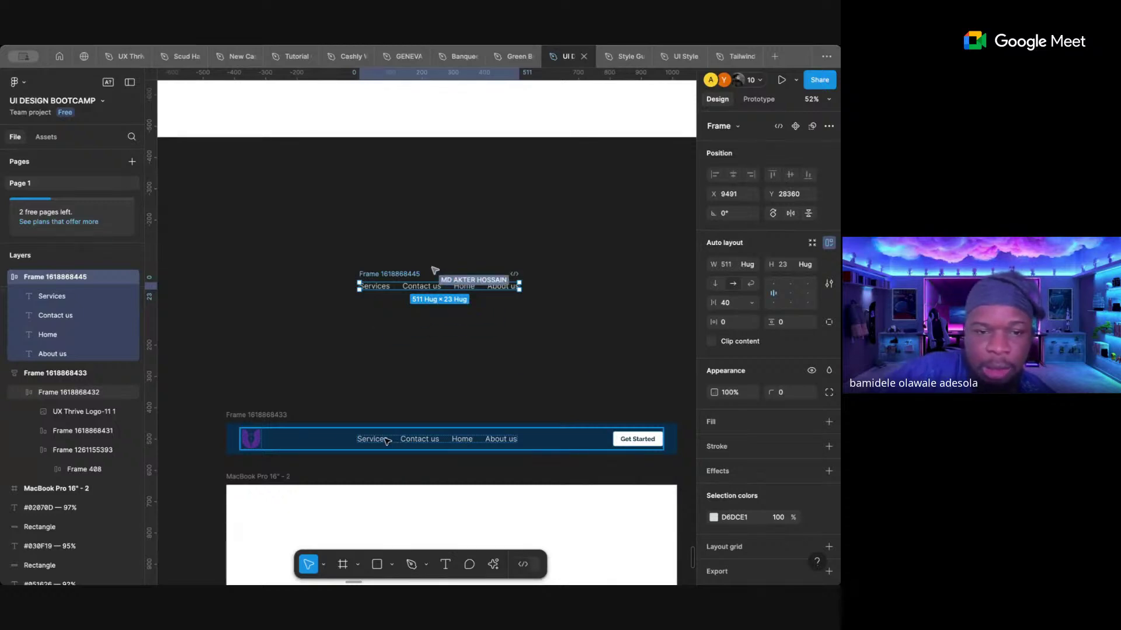
# - Copy the purple logo out of the navbar and wrap it with the links frame in auto layout
pyautogui.doubleClick(258, 442)
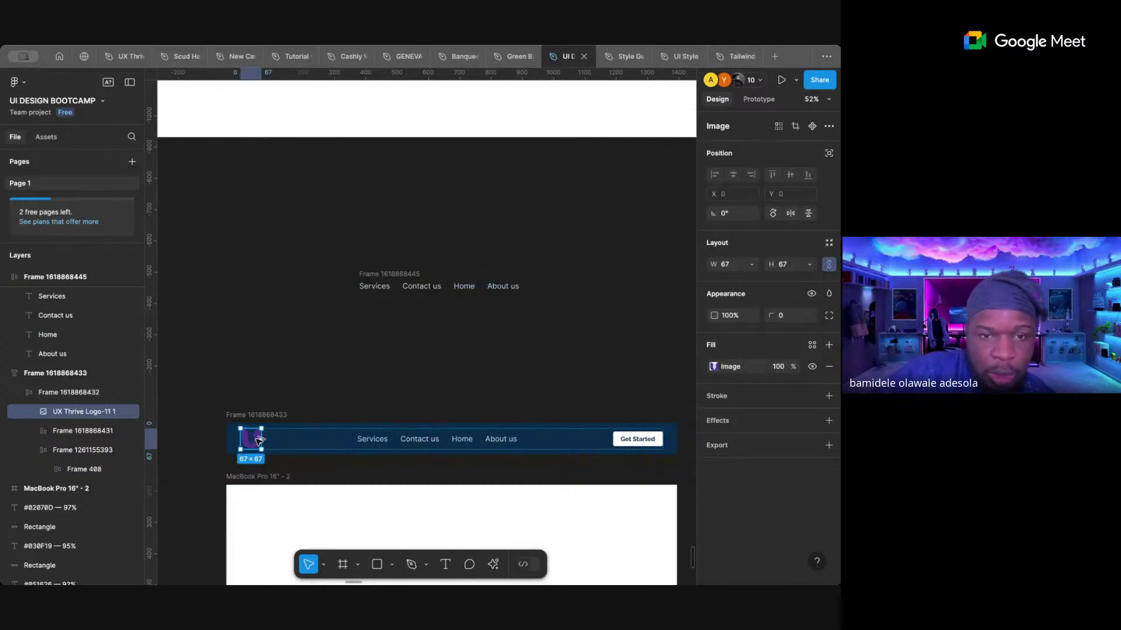
pyautogui.moveTo(259, 442); pyautogui.dragTo(292, 209)
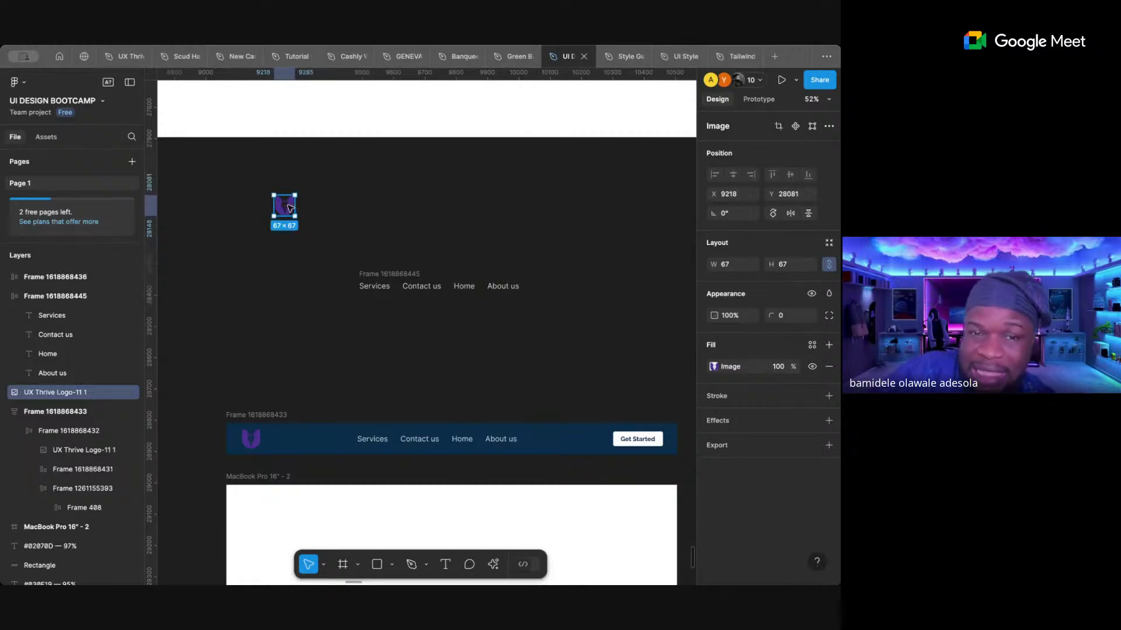
pyautogui.keyDown('shift'); pyautogui.click(391, 274); pyautogui.keyUp('shift')
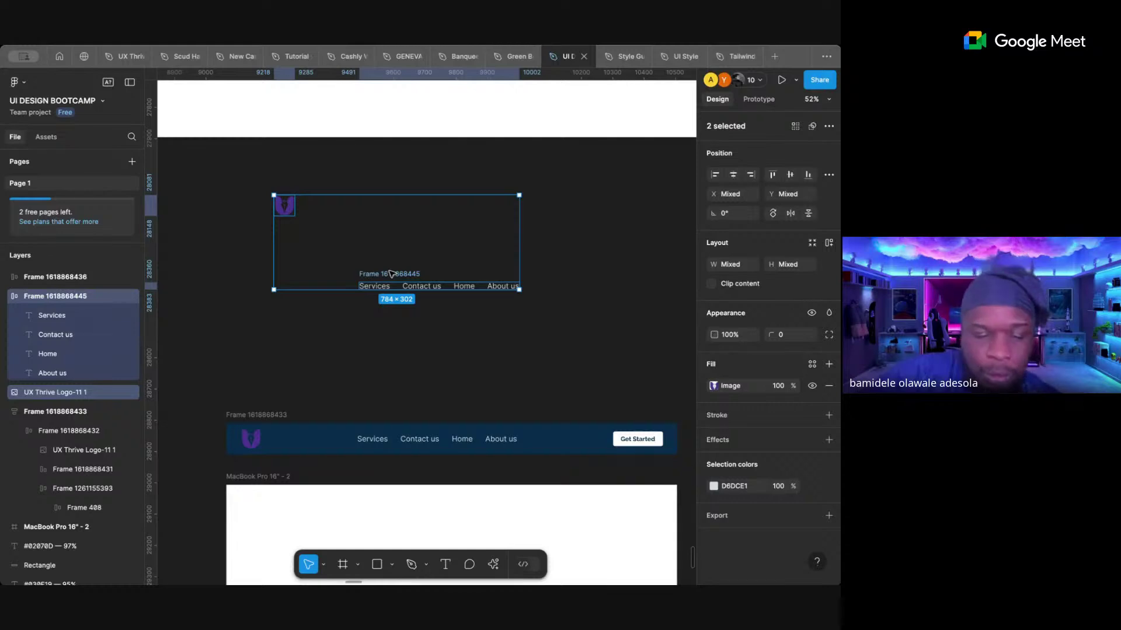
pyautogui.hotkey('shift', 'a')
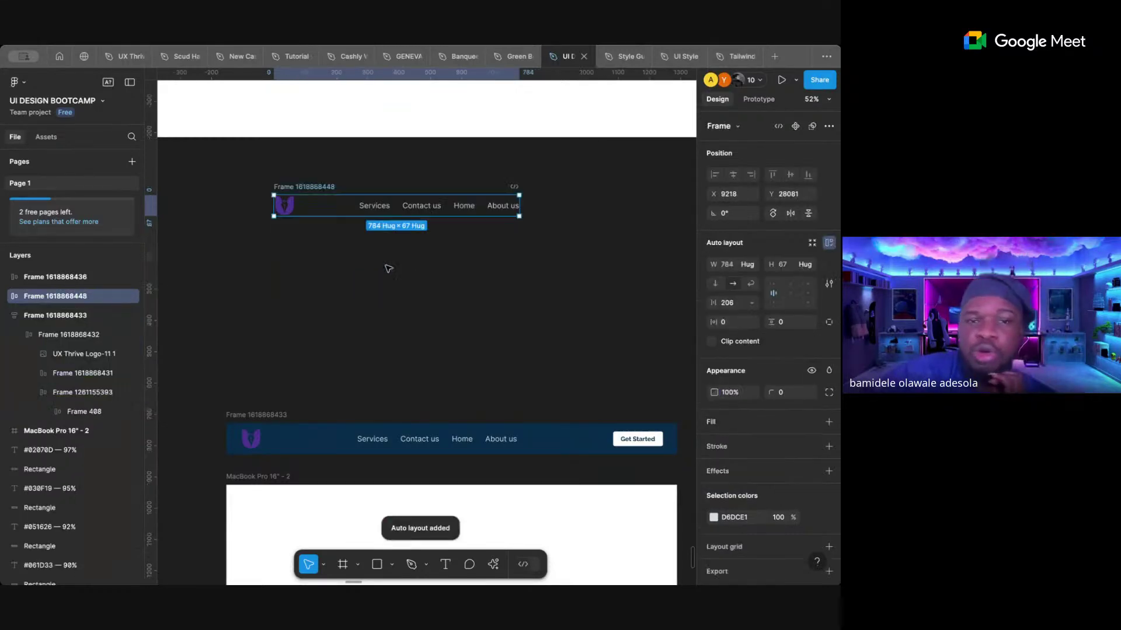
pyautogui.moveTo(327, 188); pyautogui.dragTo(339, 286)
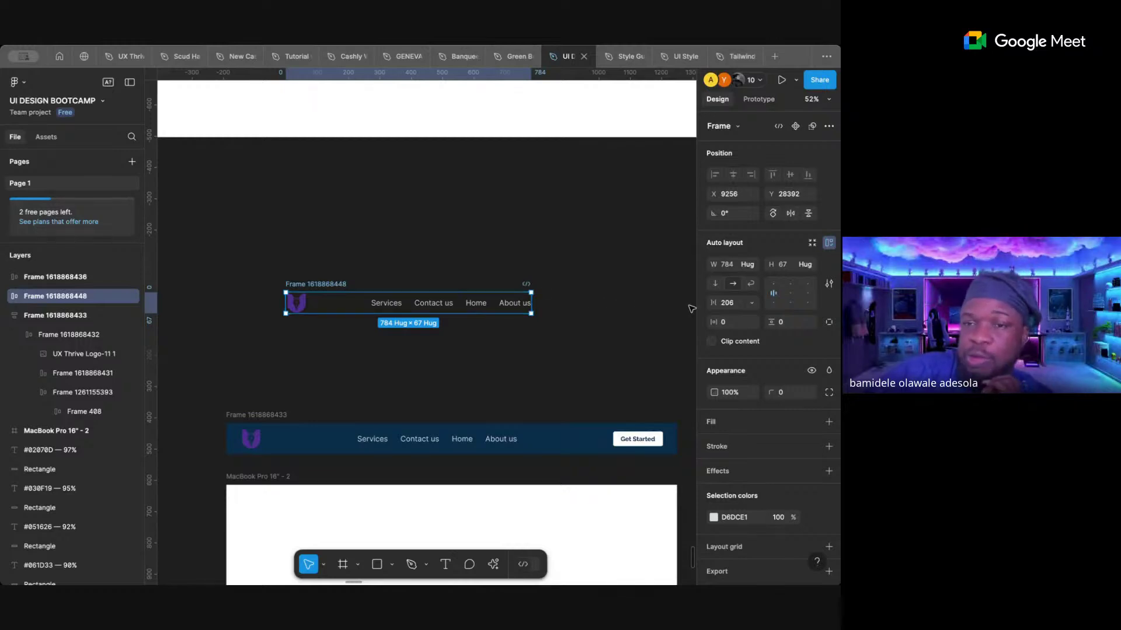
# - Set the logo-and-links frame's gap to 20, making it 598×67
pyautogui.click(732, 303)
pyautogui.write('20')
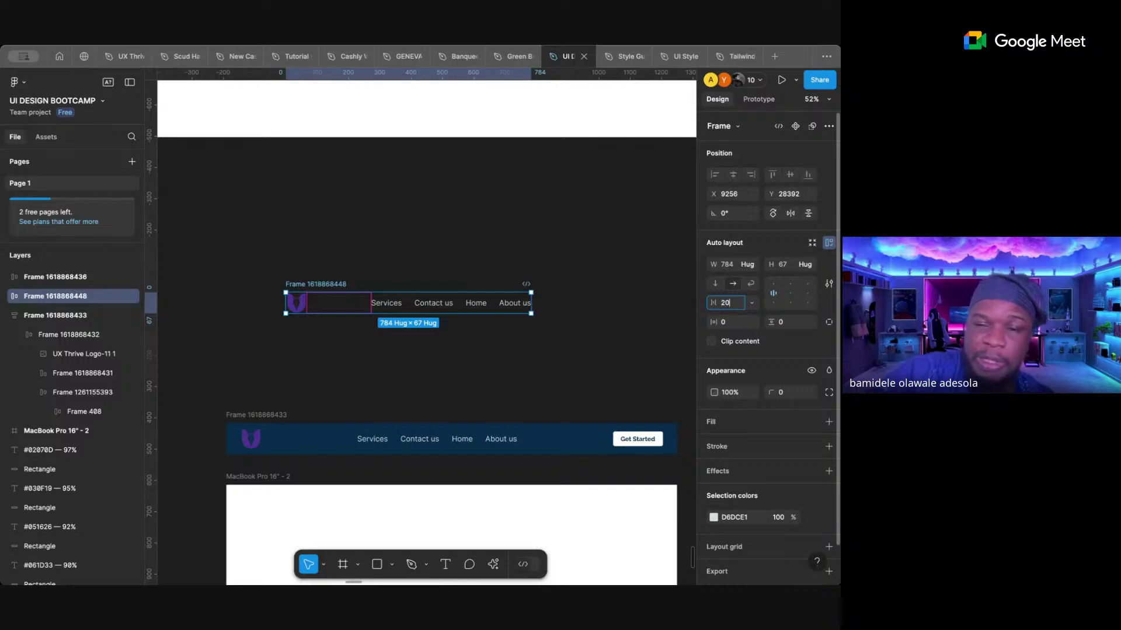
pyautogui.press('Return')
pyautogui.click(550, 309)
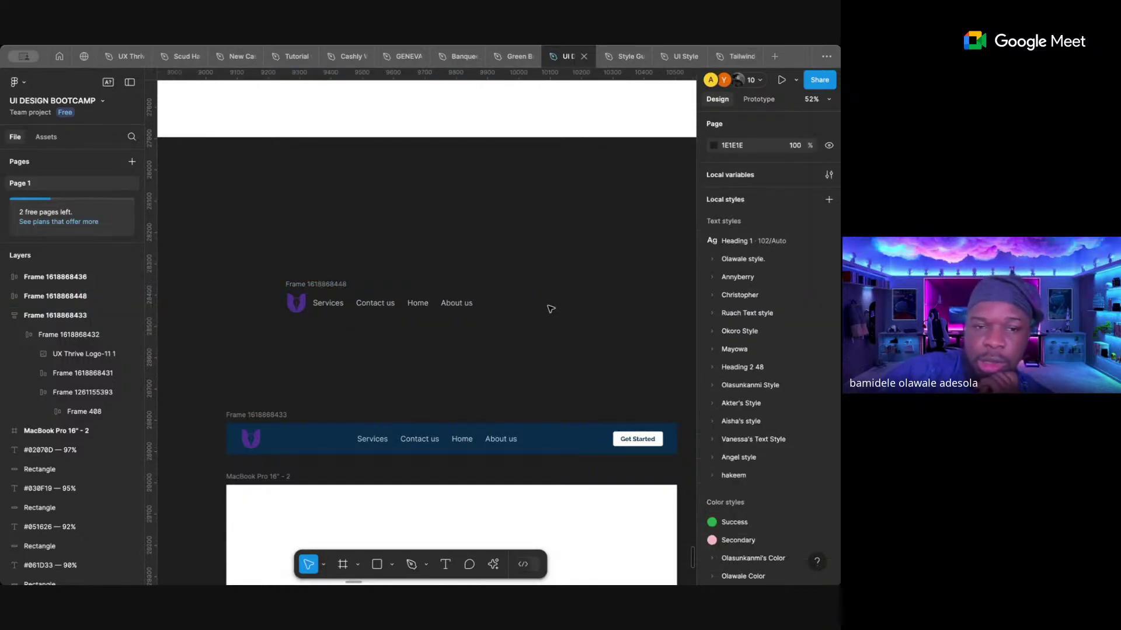
pyautogui.click(315, 283)
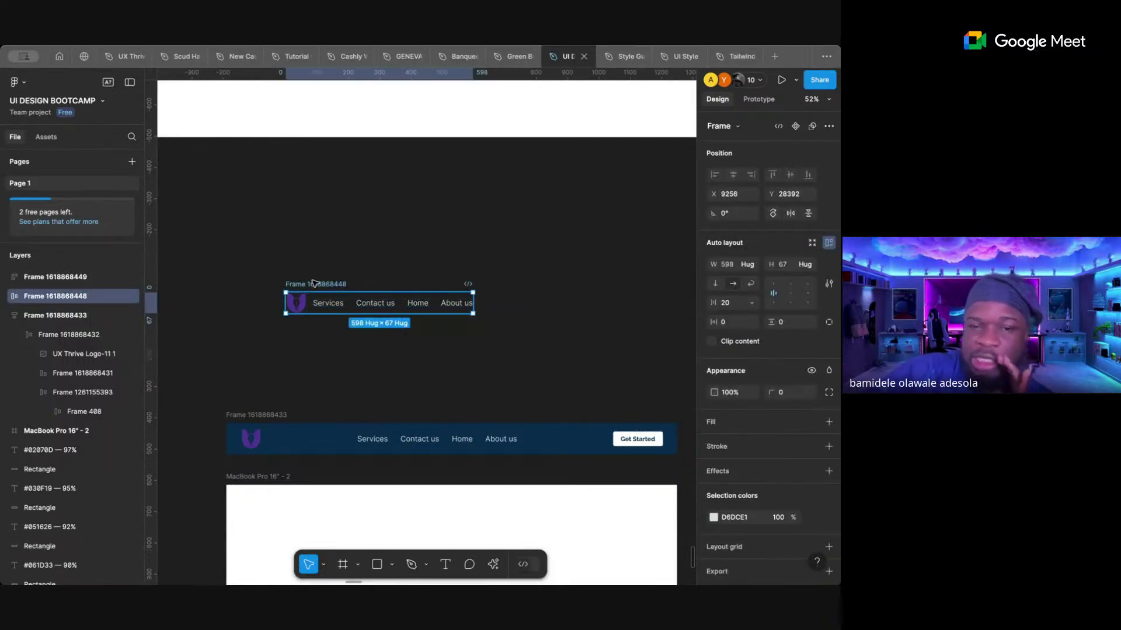
pyautogui.click(273, 274)
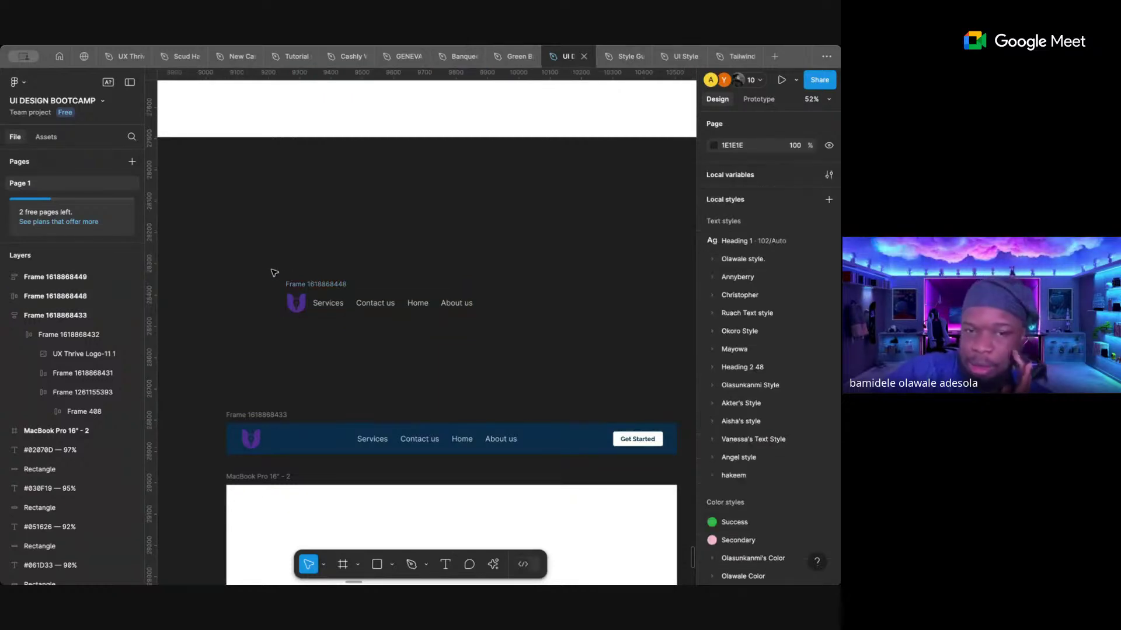
pyautogui.click(330, 287)
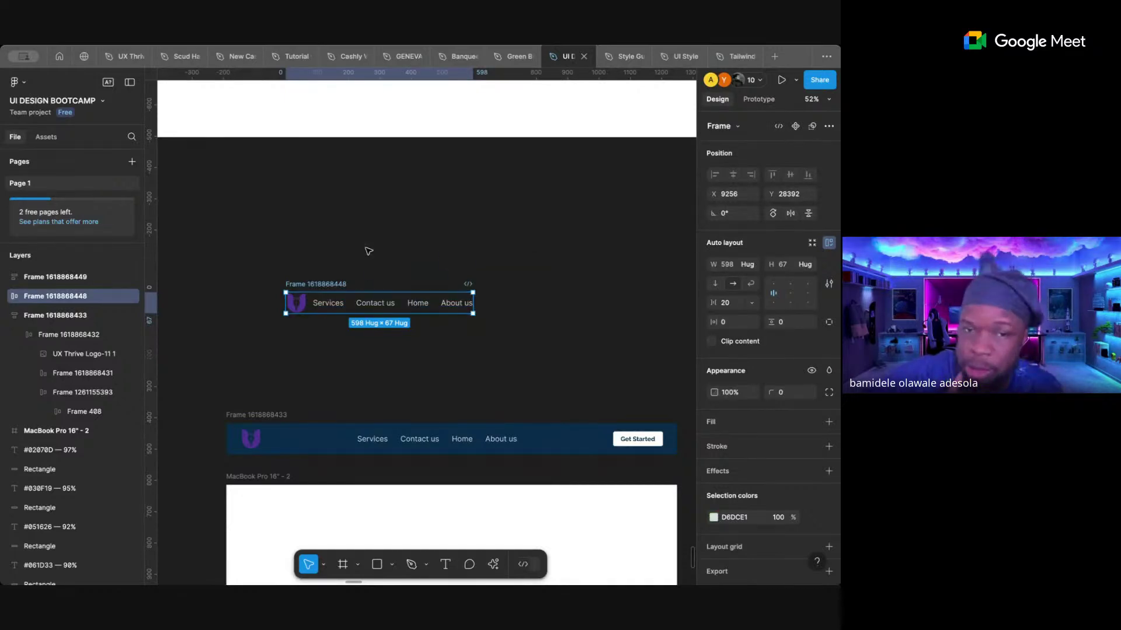
pyautogui.moveTo(262, 250); pyautogui.dragTo(565, 370)
pyautogui.click(413, 219)
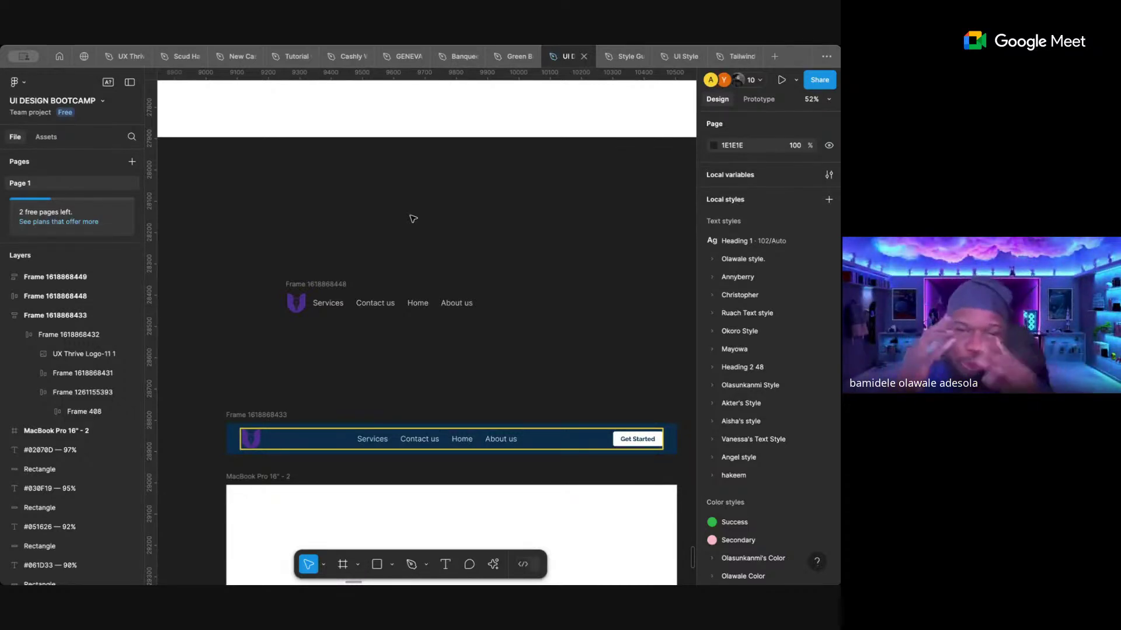
pyautogui.click(332, 285)
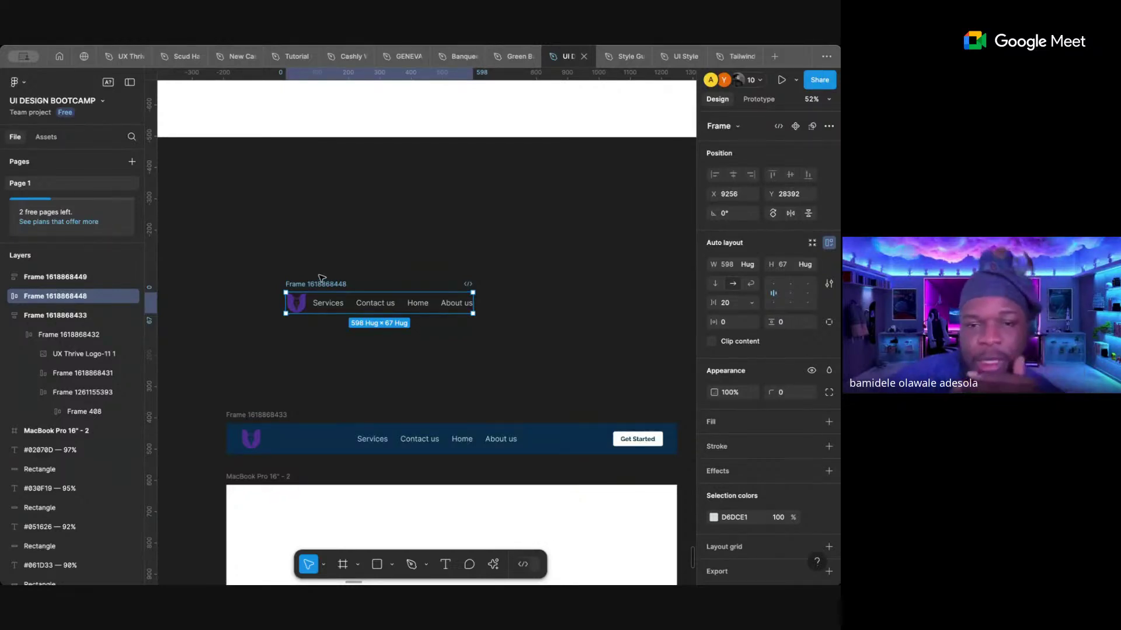
# - Place a Get Started button copy beside the logo-and-links frame and wrap both in a 1036×67 auto-layout frame
pyautogui.doubleClick(637, 440)
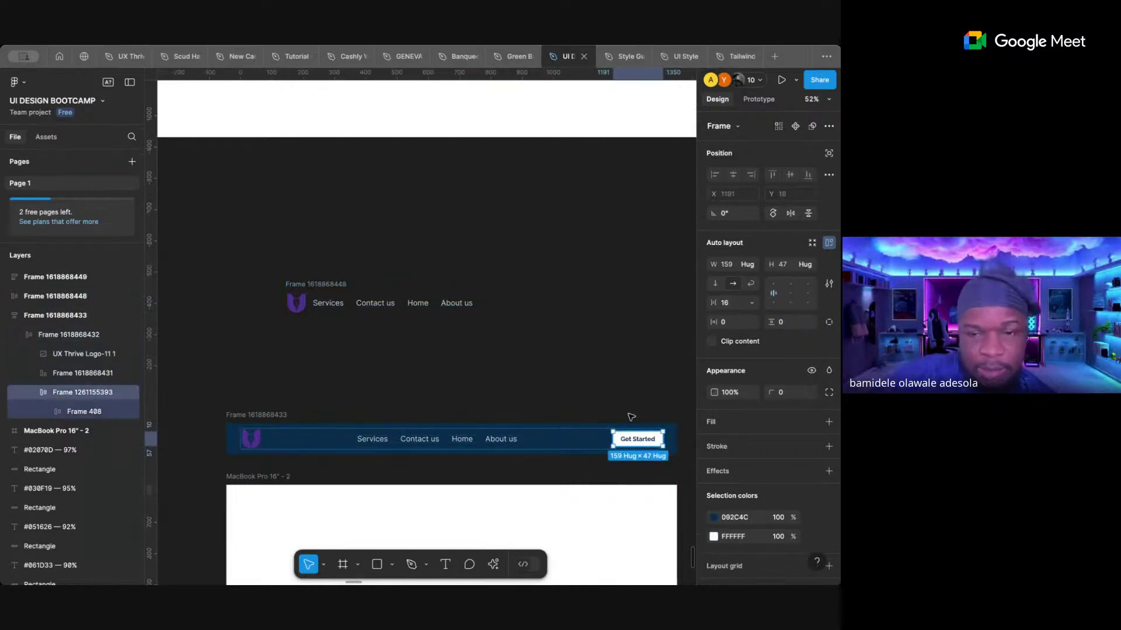
pyautogui.moveTo(637, 439); pyautogui.dragTo(587, 295)
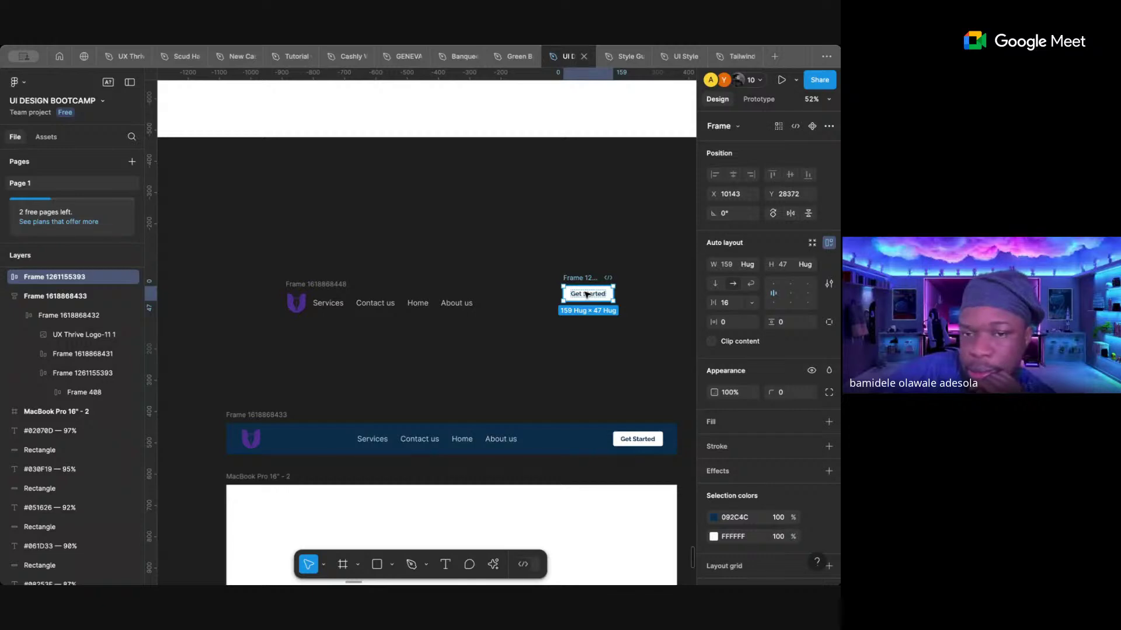
pyautogui.moveTo(581, 282); pyautogui.dragTo(579, 289)
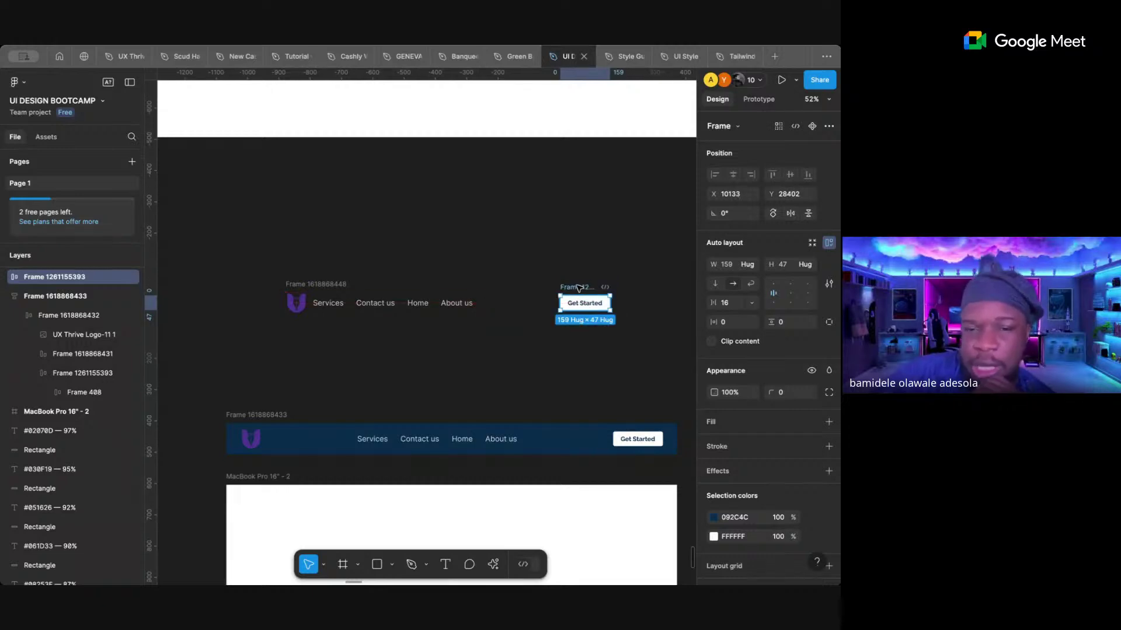
pyautogui.click(315, 285)
pyautogui.click(578, 290)
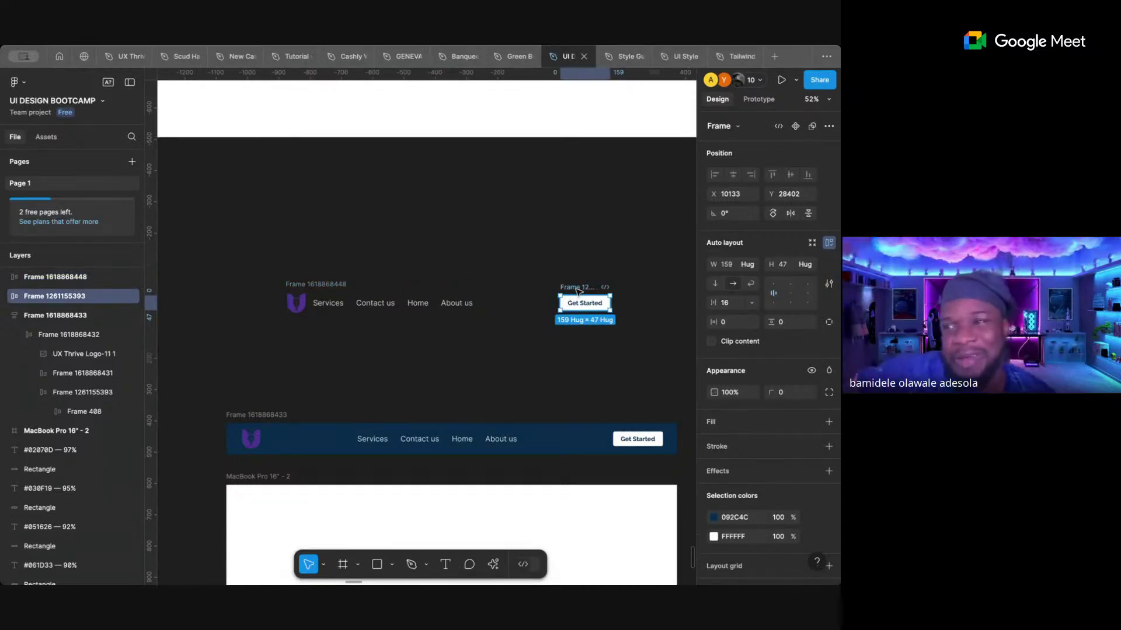
pyautogui.keyDown('shift'); pyautogui.click(339, 285); pyautogui.keyUp('shift')
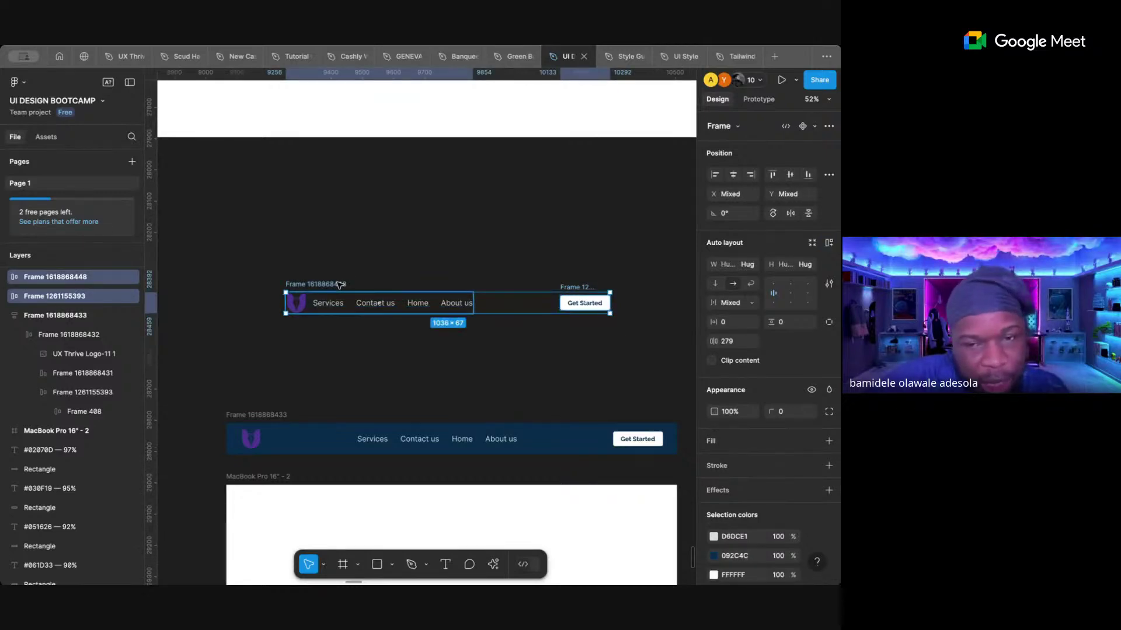
pyautogui.hotkey('shift', 'a')
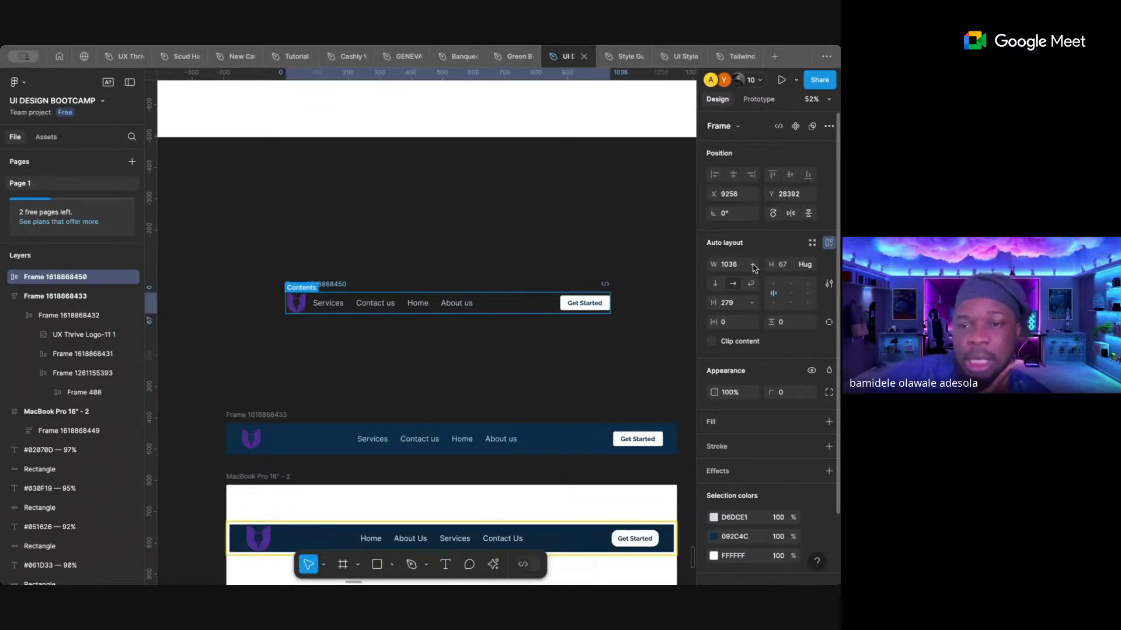
# - Set the combined nav frame's item spacing to Auto, leaving its 1036 width unchanged
pyautogui.click(572, 444)
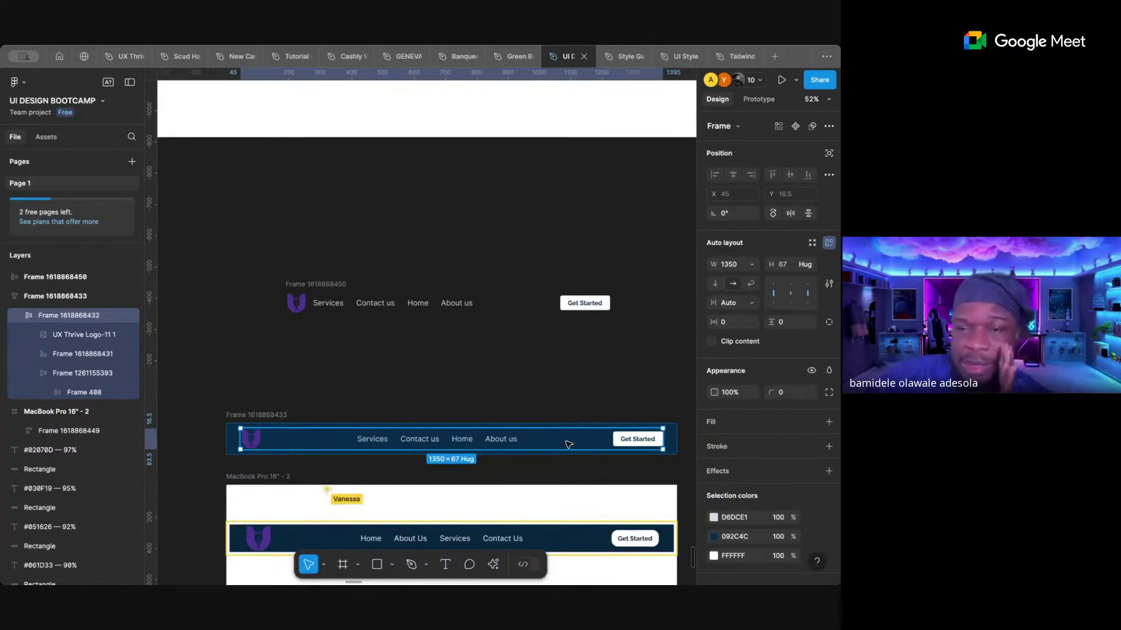
pyautogui.click(335, 284)
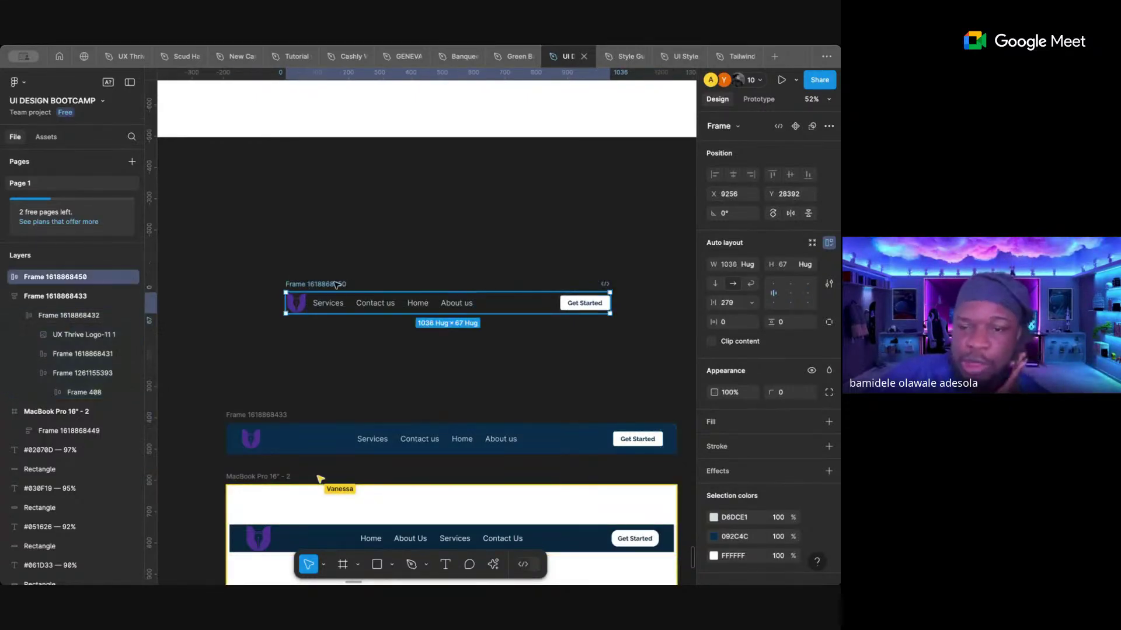
pyautogui.click(751, 266)
pyautogui.click(752, 256)
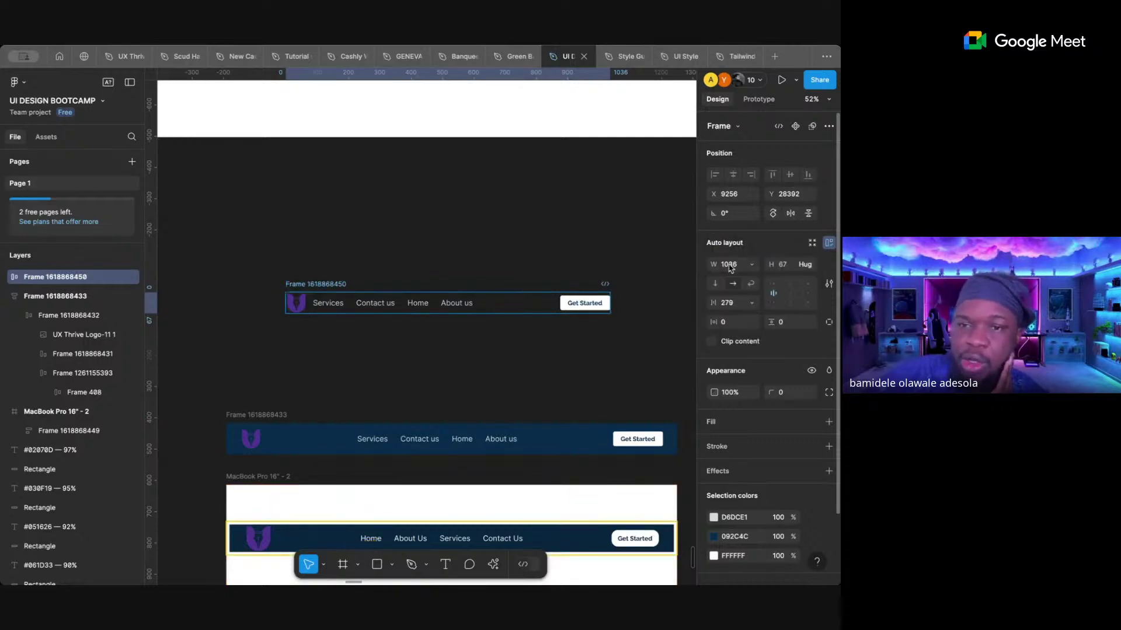
pyautogui.click(729, 265)
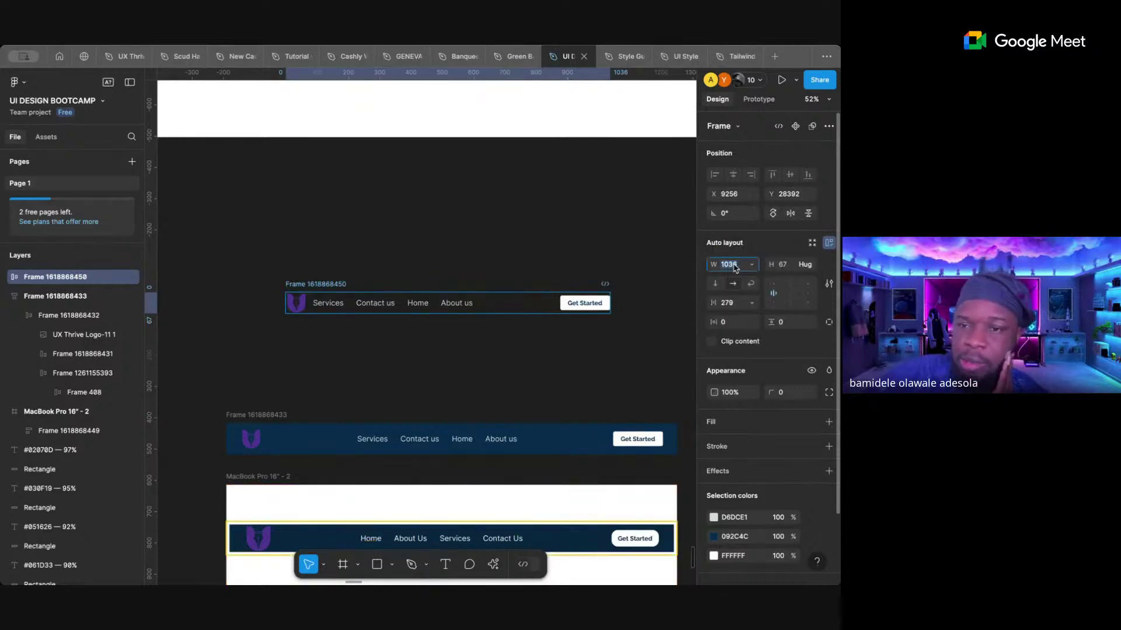
pyautogui.click(734, 267)
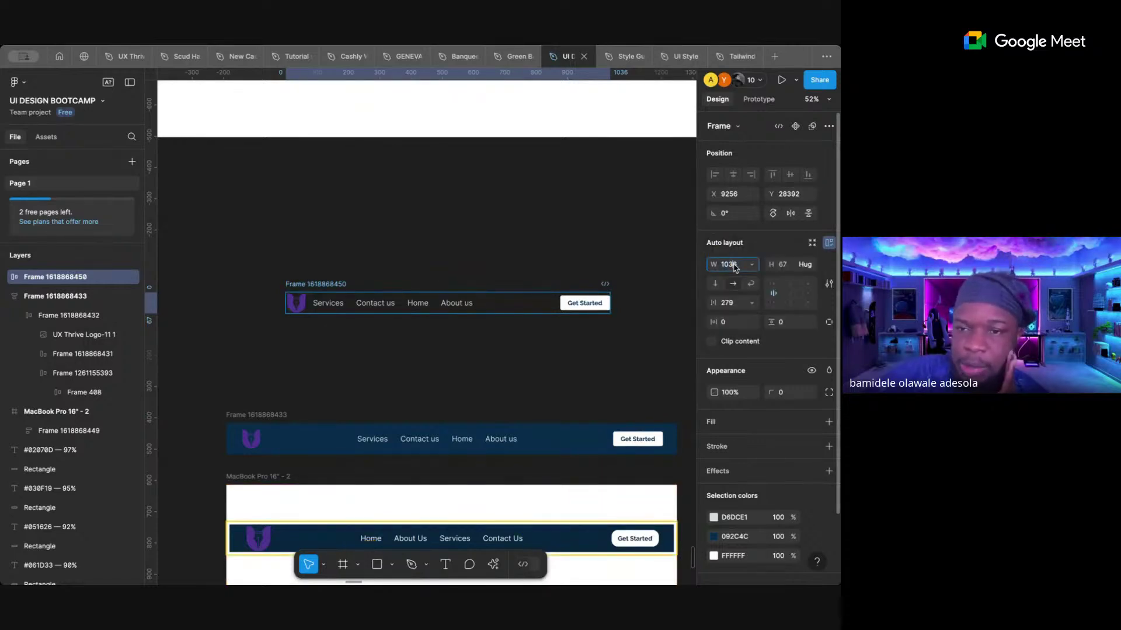
pyautogui.click(650, 251)
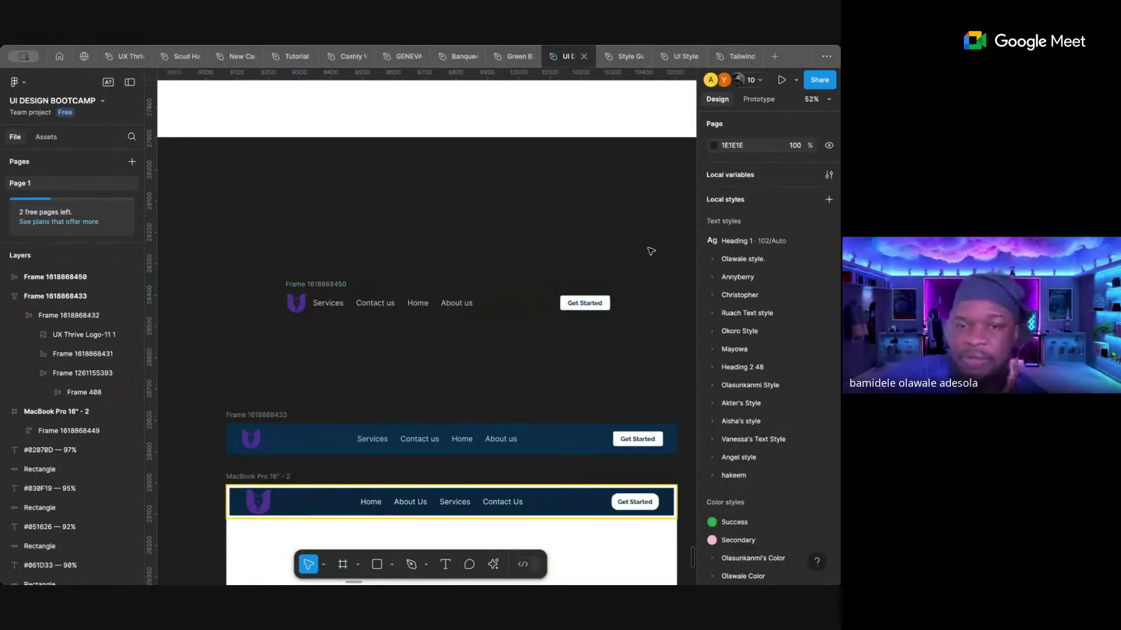
pyautogui.click(342, 284)
pyautogui.click(754, 306)
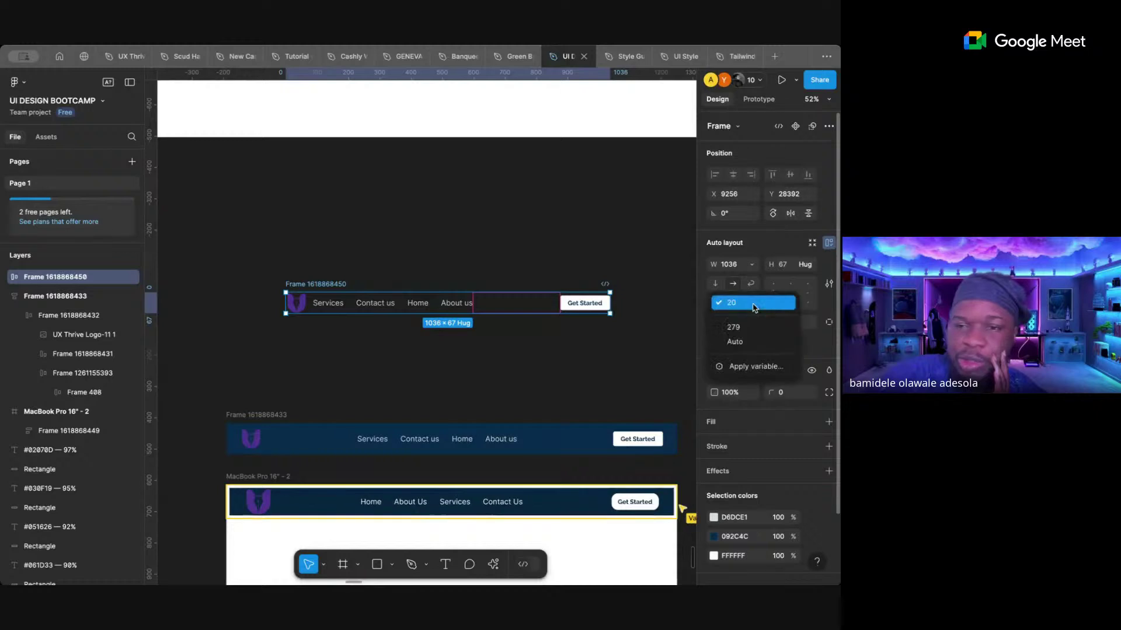
pyautogui.click(734, 341)
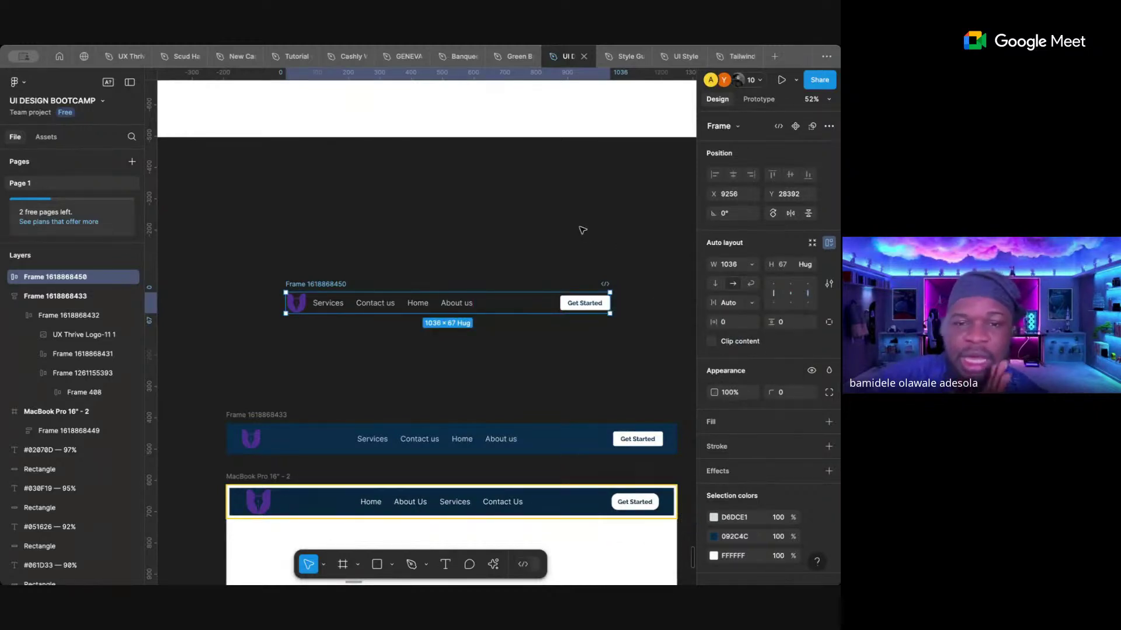
# - Widen the nav frame to 1093, trying a fixed 258 gap before restoring Auto spacing
pyautogui.moveTo(610, 300); pyautogui.dragTo(628, 299)
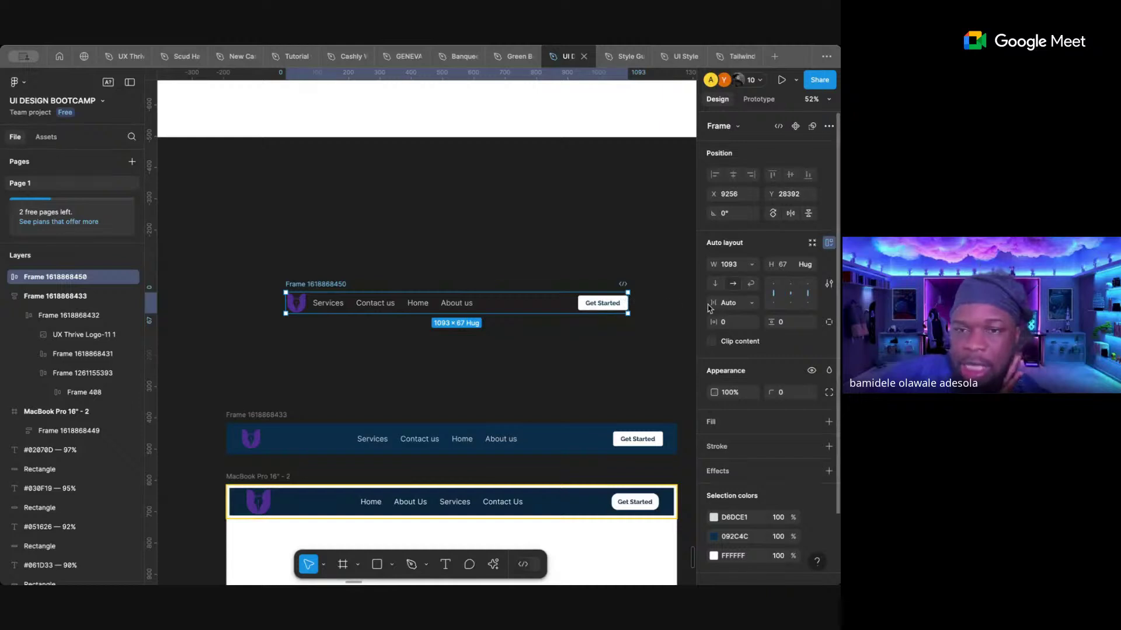
pyautogui.click(749, 308)
pyautogui.click(726, 290)
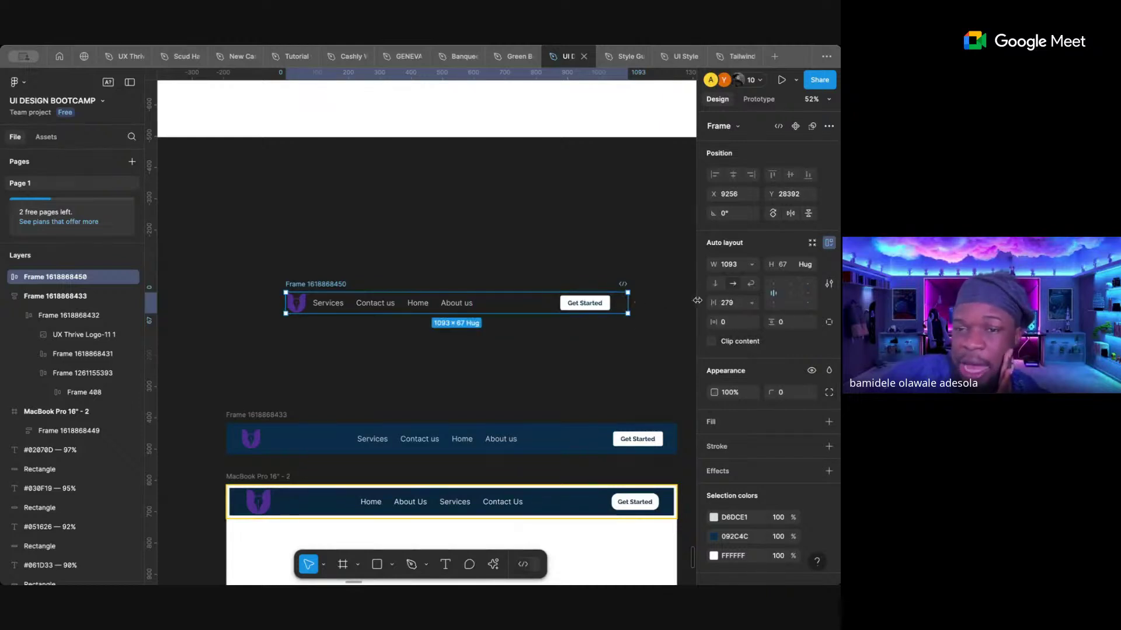
pyautogui.moveTo(697, 300); pyautogui.dragTo(694, 304)
pyautogui.click(753, 303)
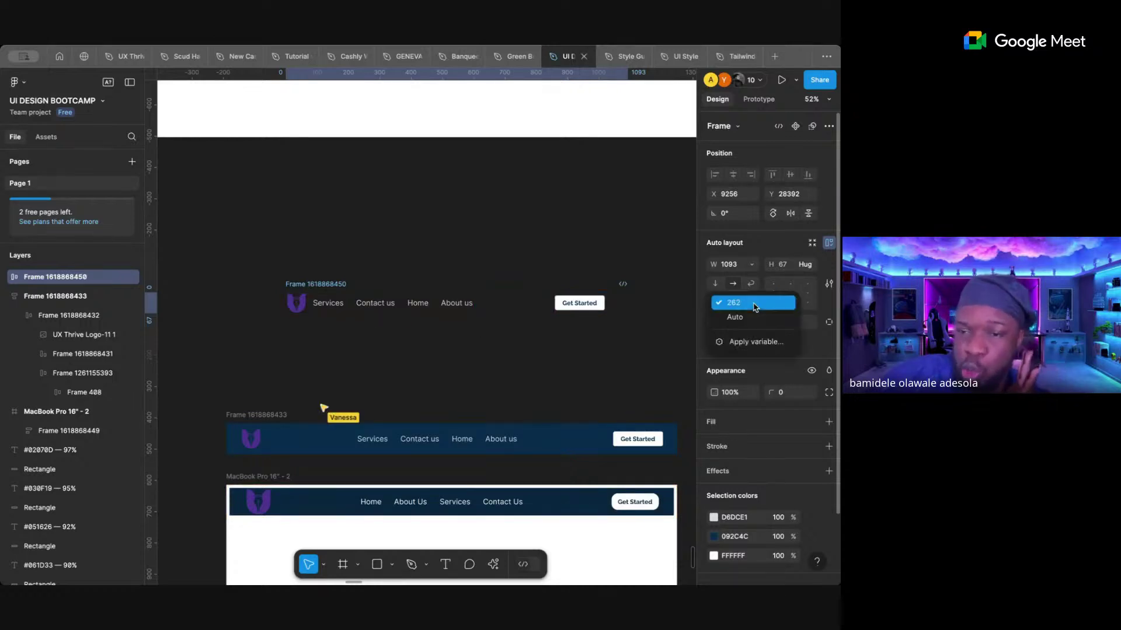
pyautogui.click(737, 317)
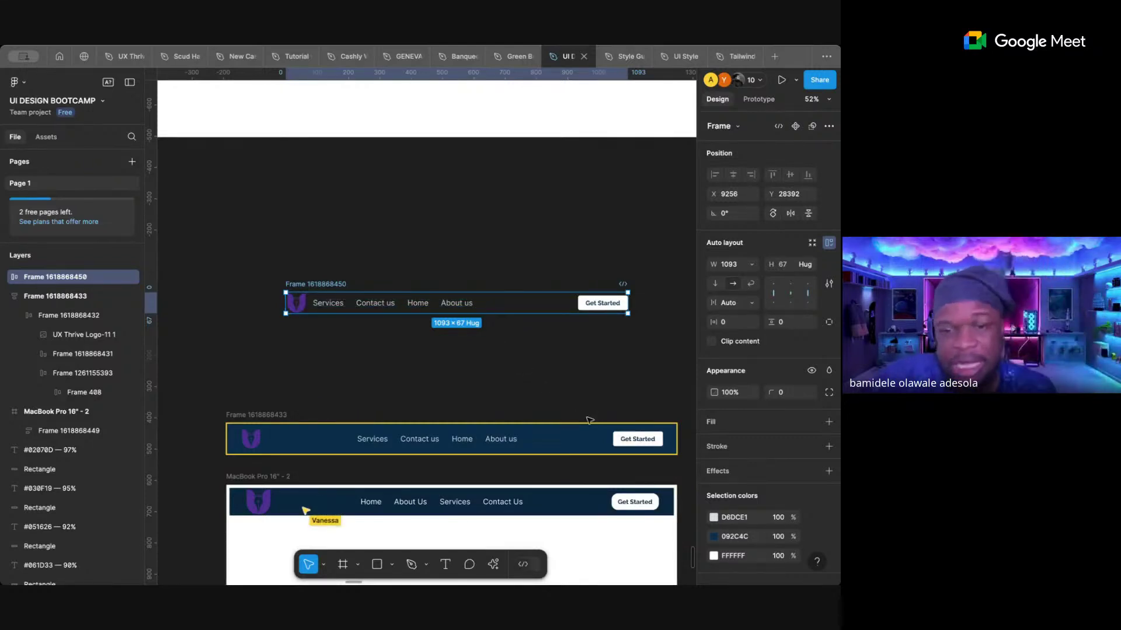
# - Drag a spare Get Started copy into the top navbar, then delete it
pyautogui.doubleClick(624, 439)
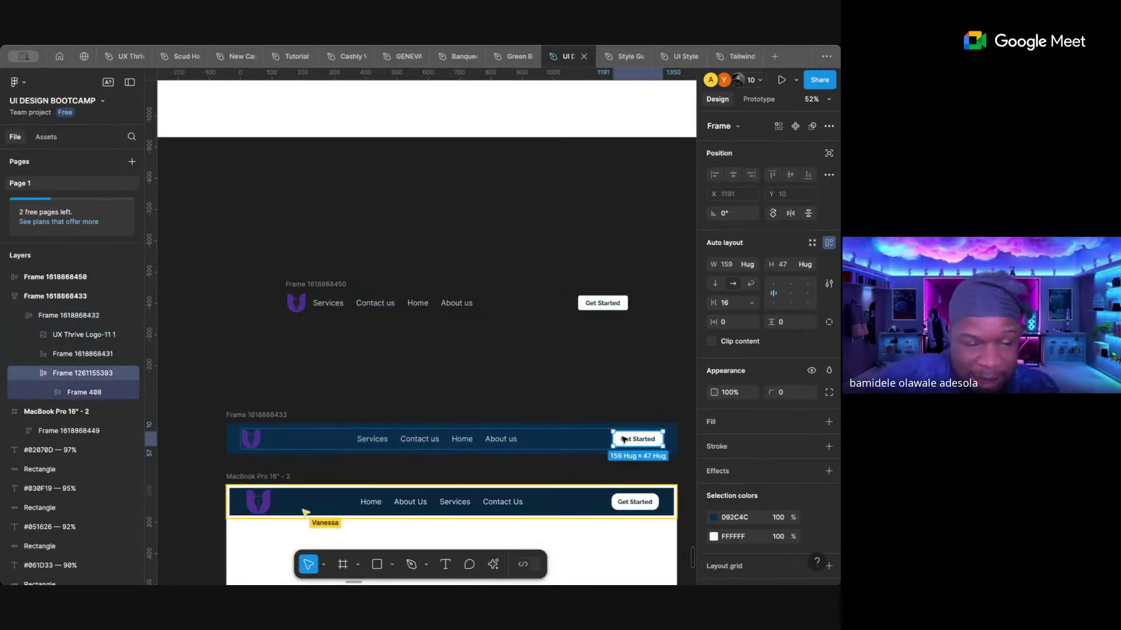
pyautogui.moveTo(623, 438); pyautogui.dragTo(541, 311)
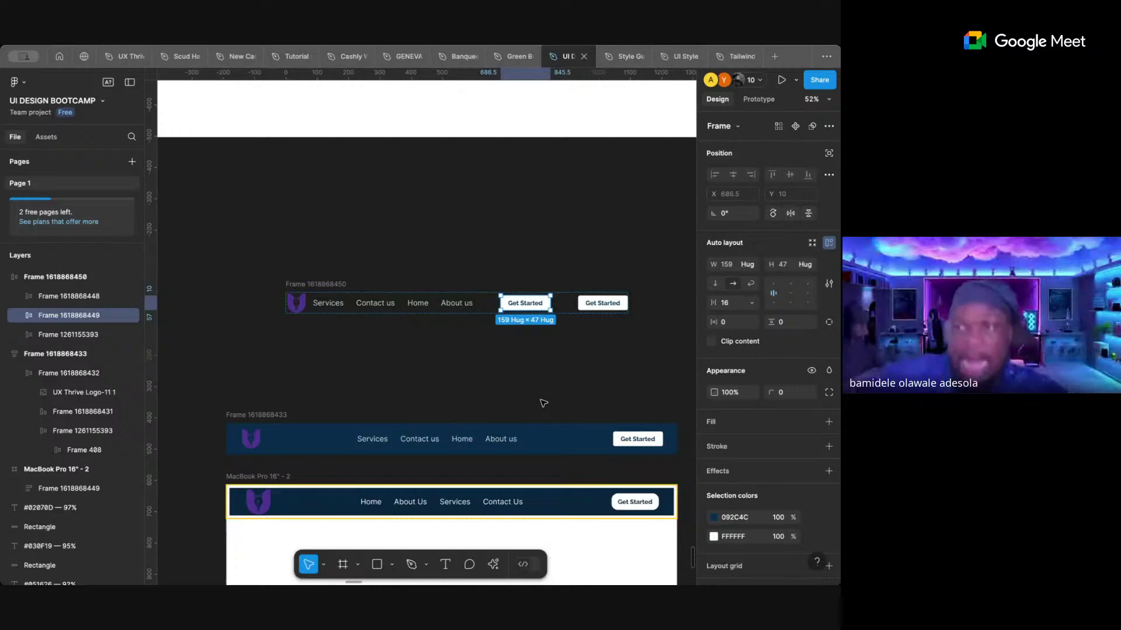
pyautogui.press('Delete')
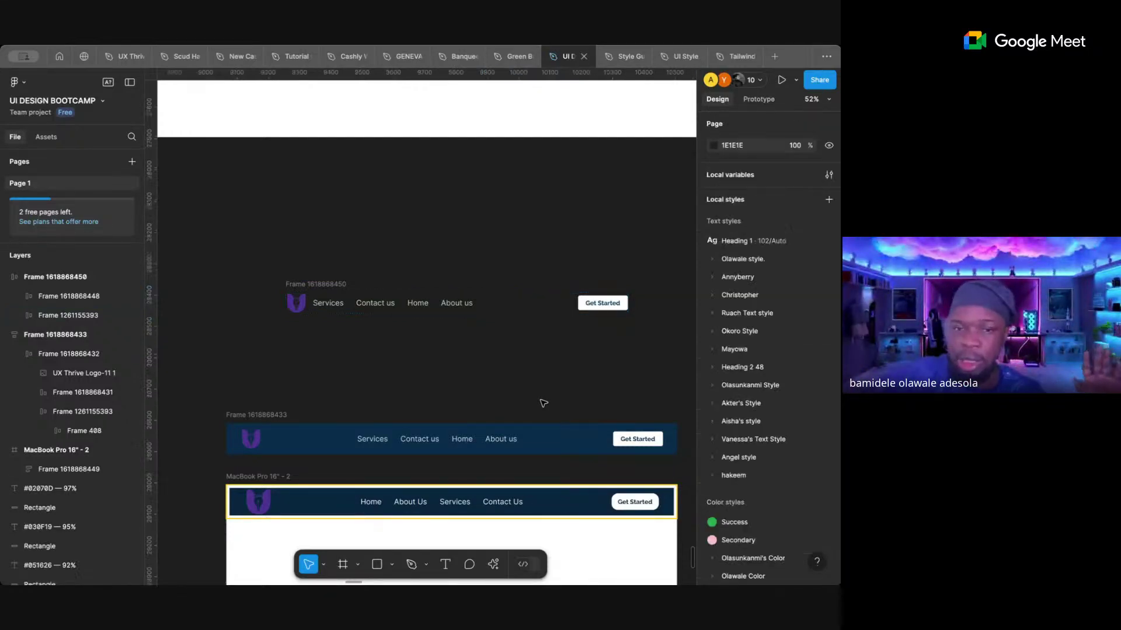
pyautogui.click(338, 284)
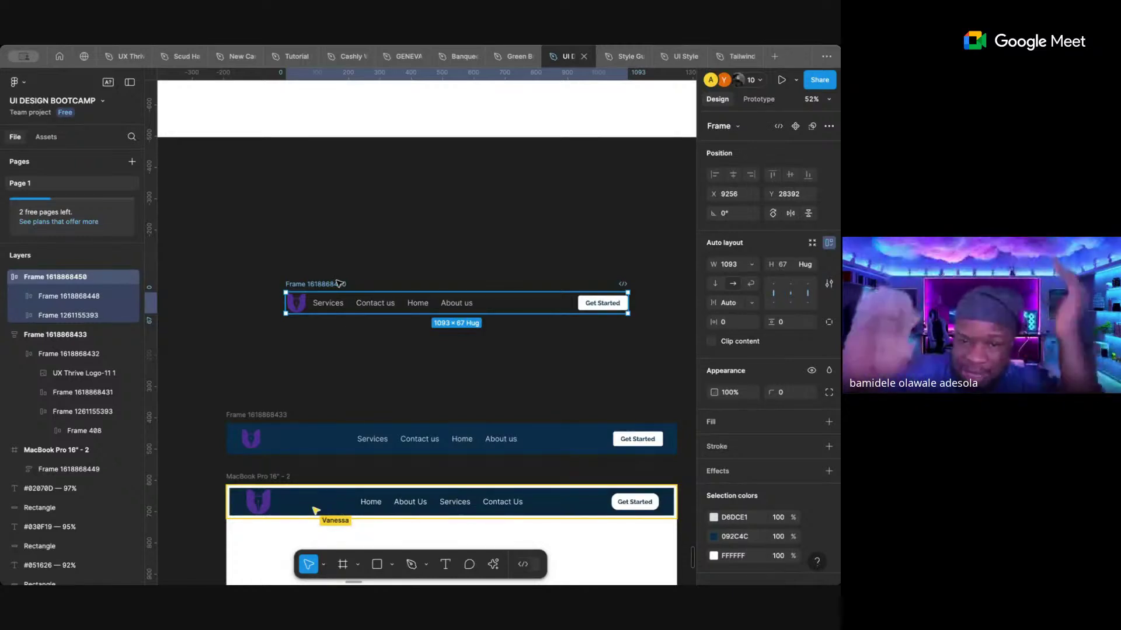
pyautogui.scroll(-5, 316, 326)
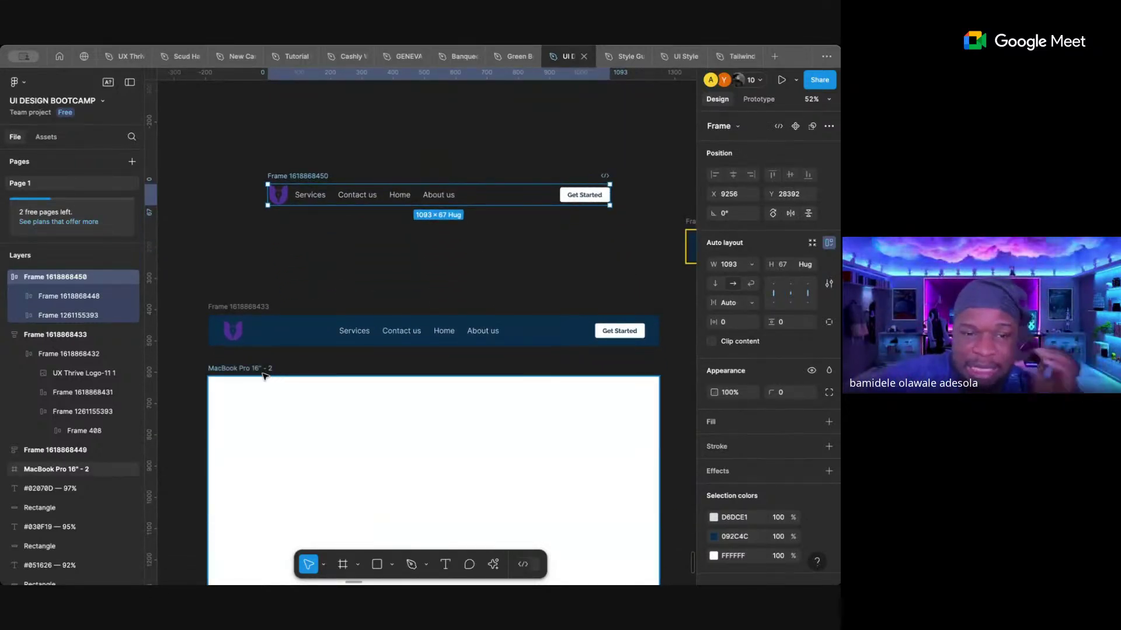
# - Move the navbar into MacBook Pro 16" - 2 and wrap it in a 1440-wide auto-layout frame with 10 padding
pyautogui.click(263, 376)
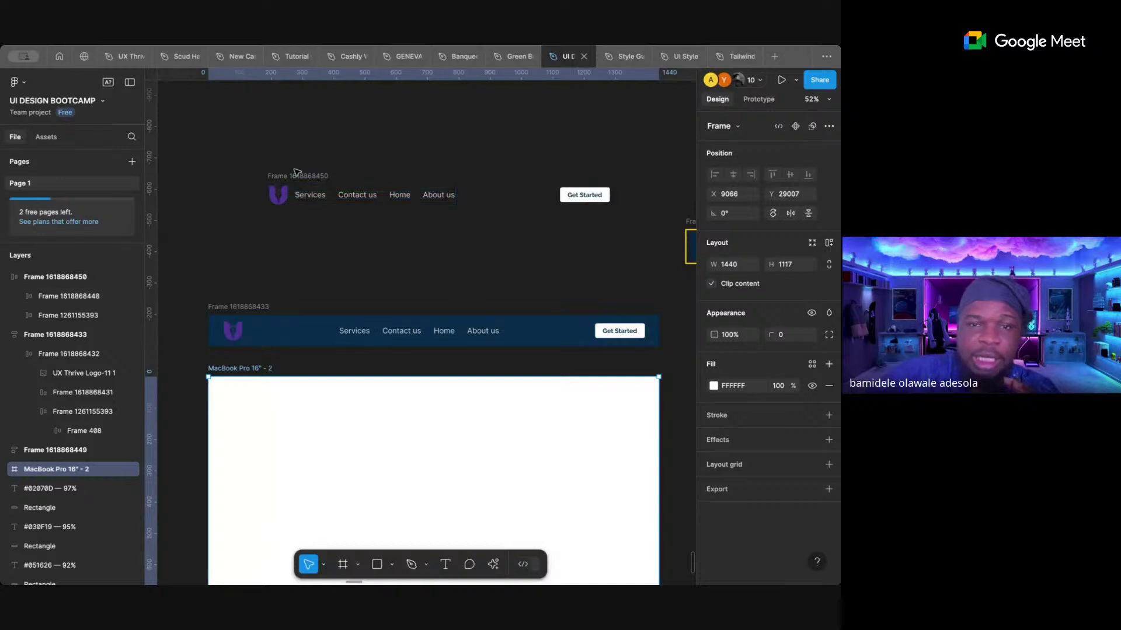
pyautogui.moveTo(296, 176); pyautogui.dragTo(260, 407)
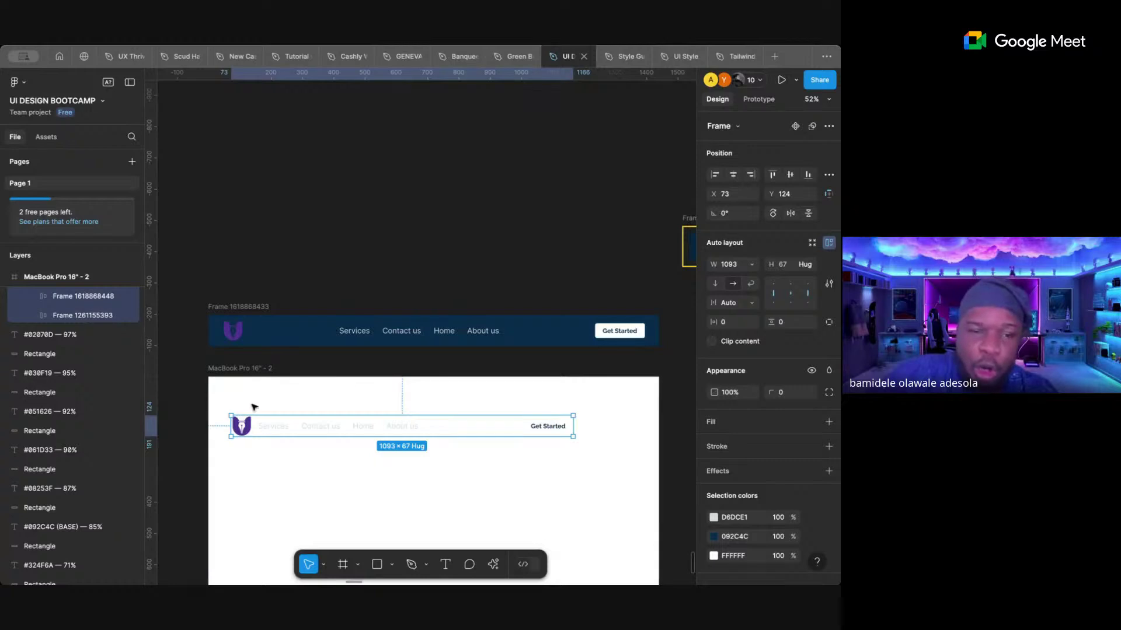
pyautogui.hotkey('ctrl', 'alt', 'g')
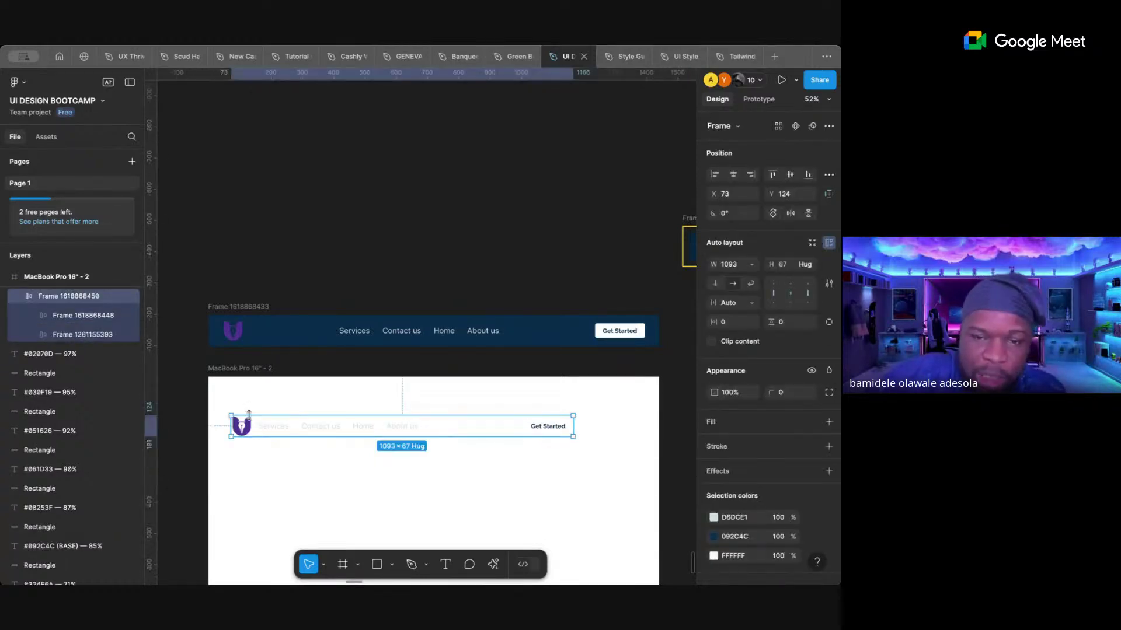
pyautogui.hotkey('shift', 'a')
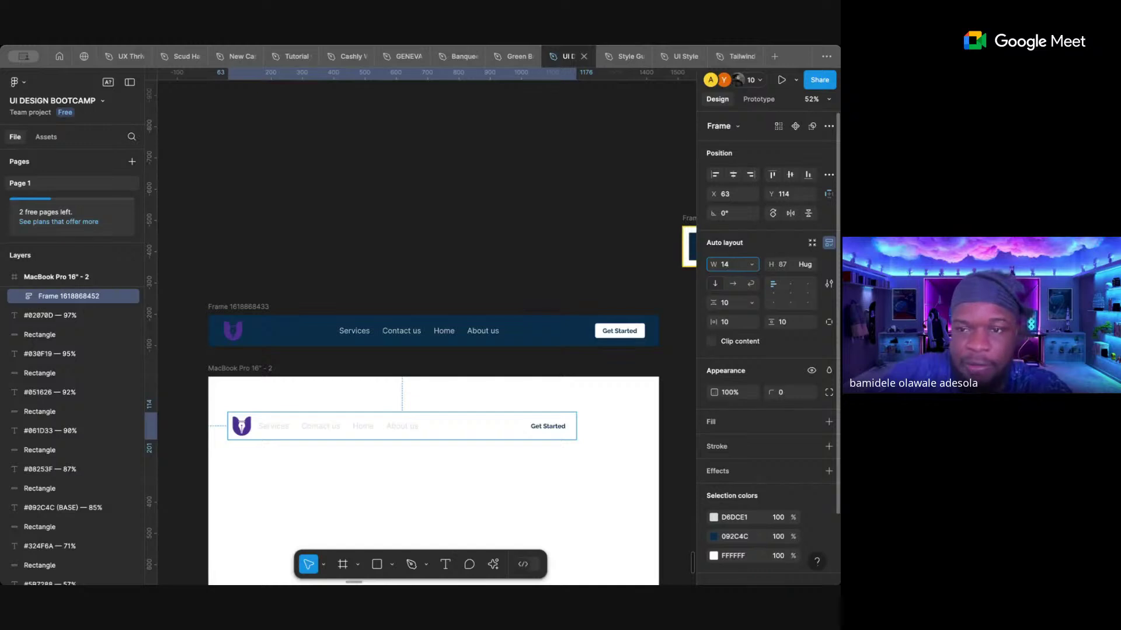
pyautogui.press('Return')
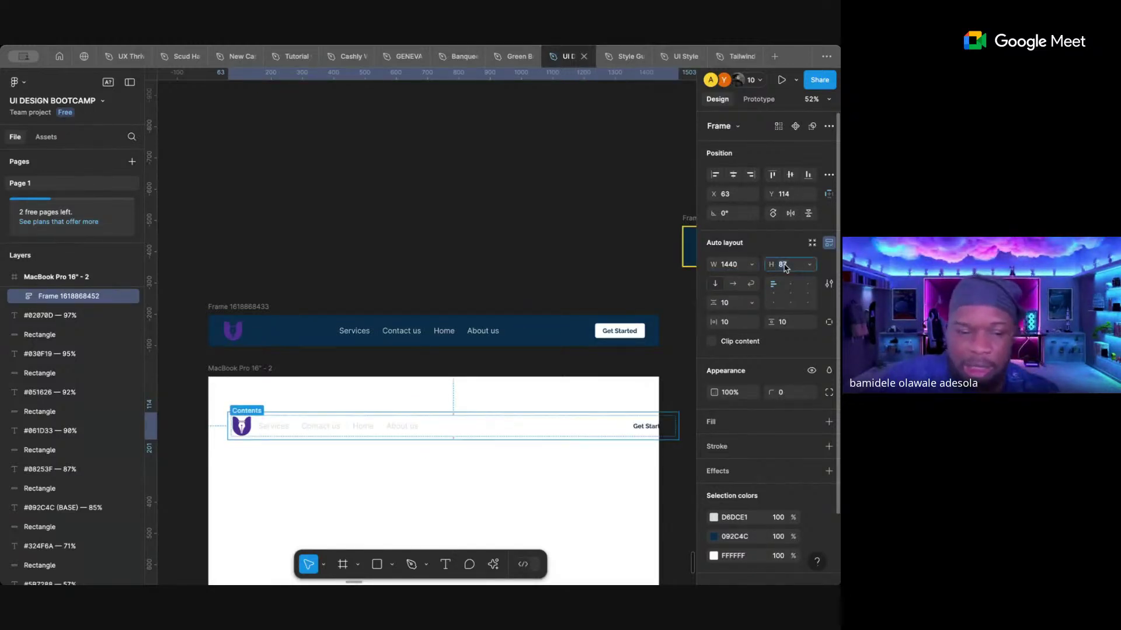
# - Set the wrapper's height to 100 and align it to the MacBook frame's top-left
pyautogui.press('Return')
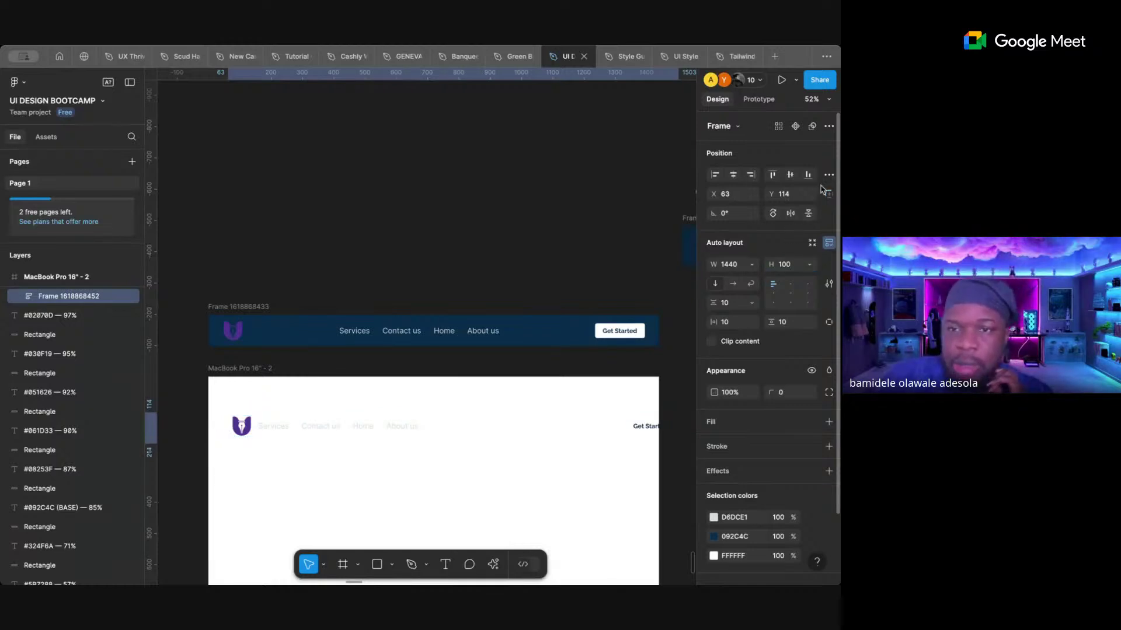
pyautogui.click(733, 175)
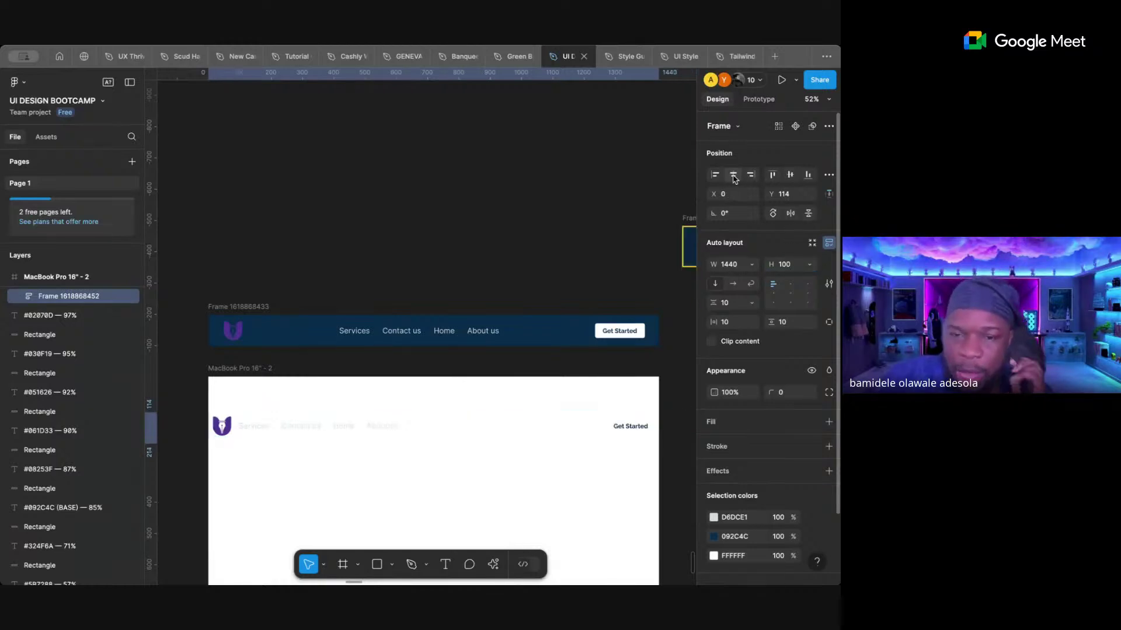
pyautogui.click(773, 178)
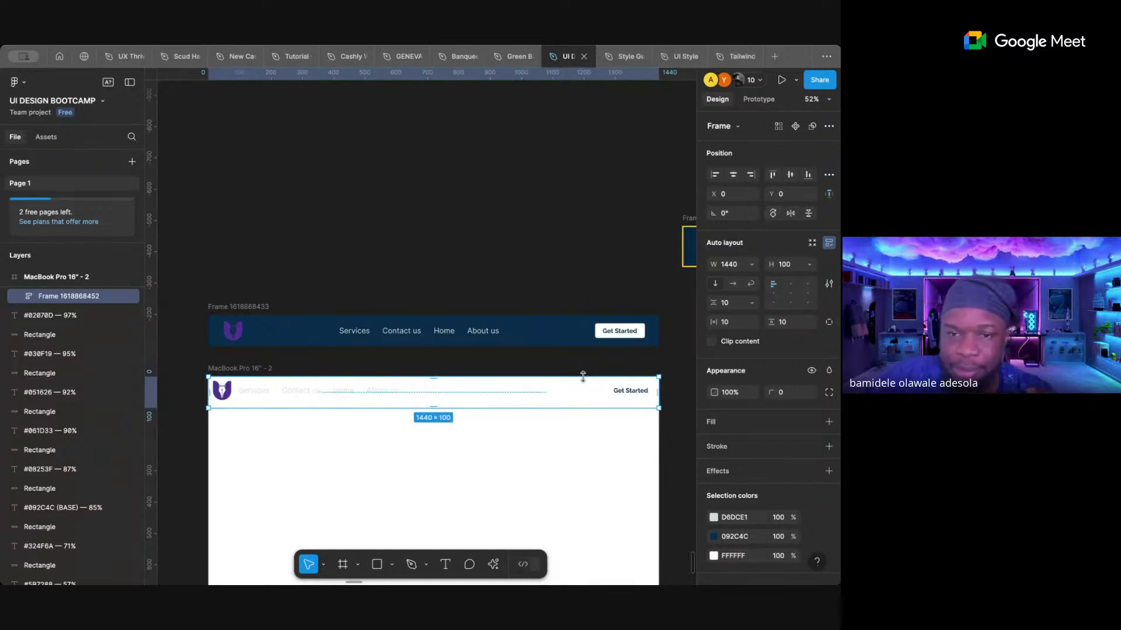
# - Fill the navbar wrapper with dark blue 08253F
pyautogui.click(829, 422)
pyautogui.click(713, 443)
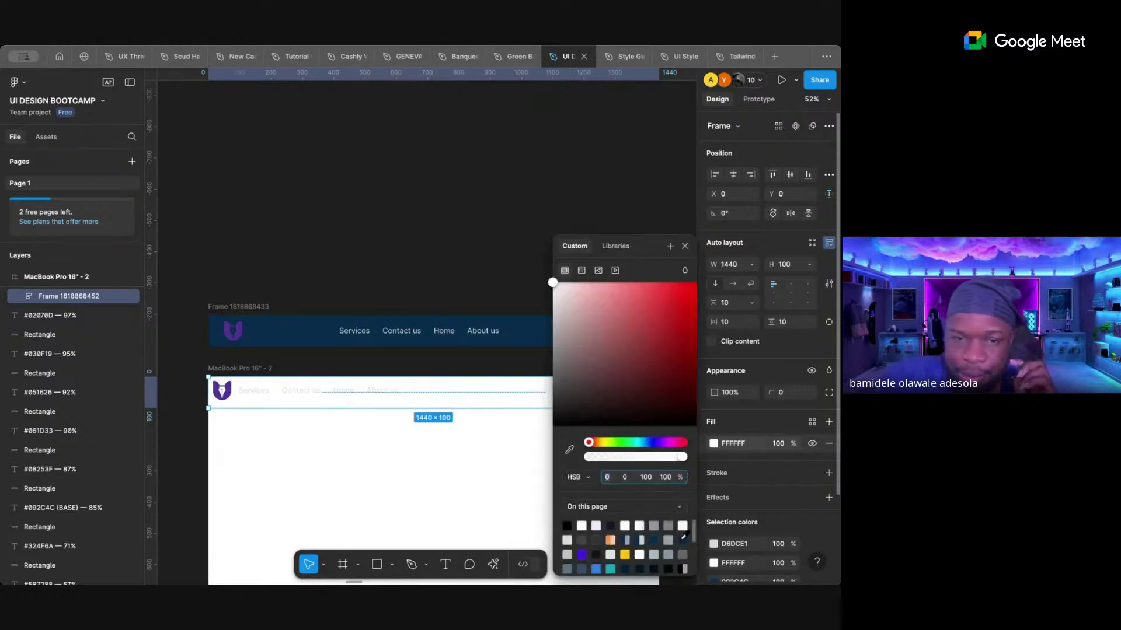
pyautogui.click(683, 538)
pyautogui.click(684, 247)
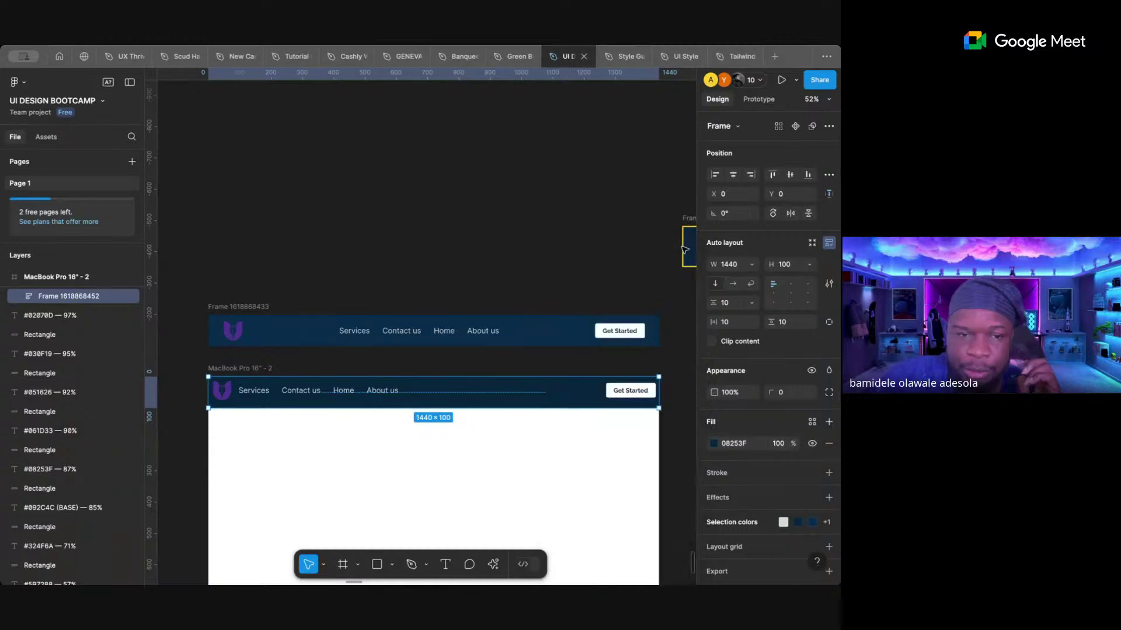
pyautogui.click(360, 395)
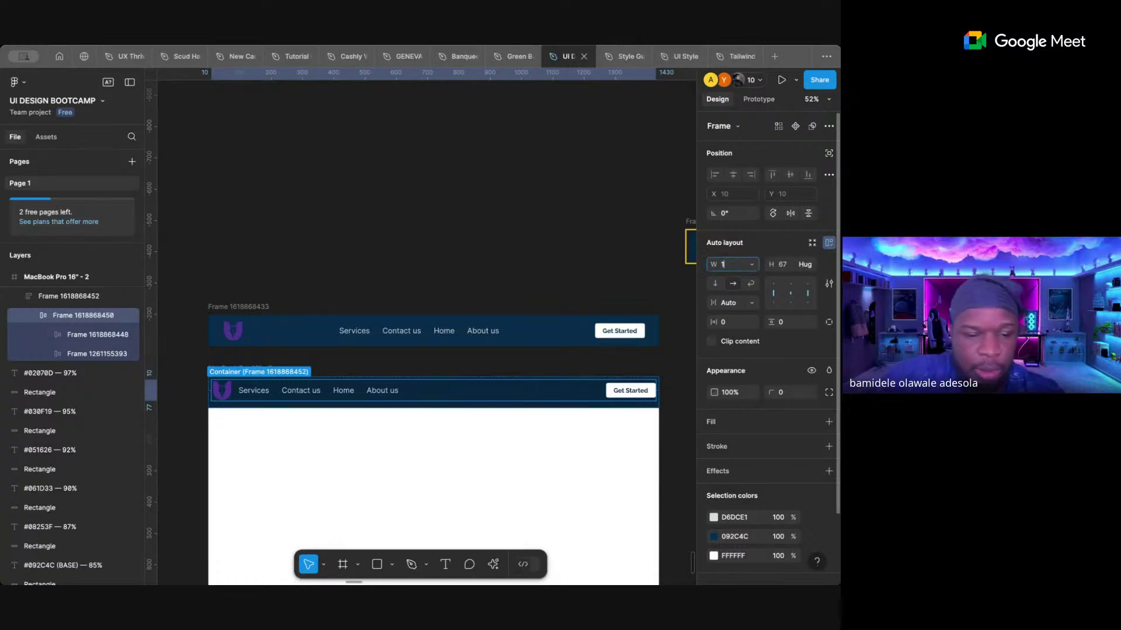
# - Set the inner navbar content frame's width to 1300
pyautogui.write('1300')
pyautogui.press('Return')
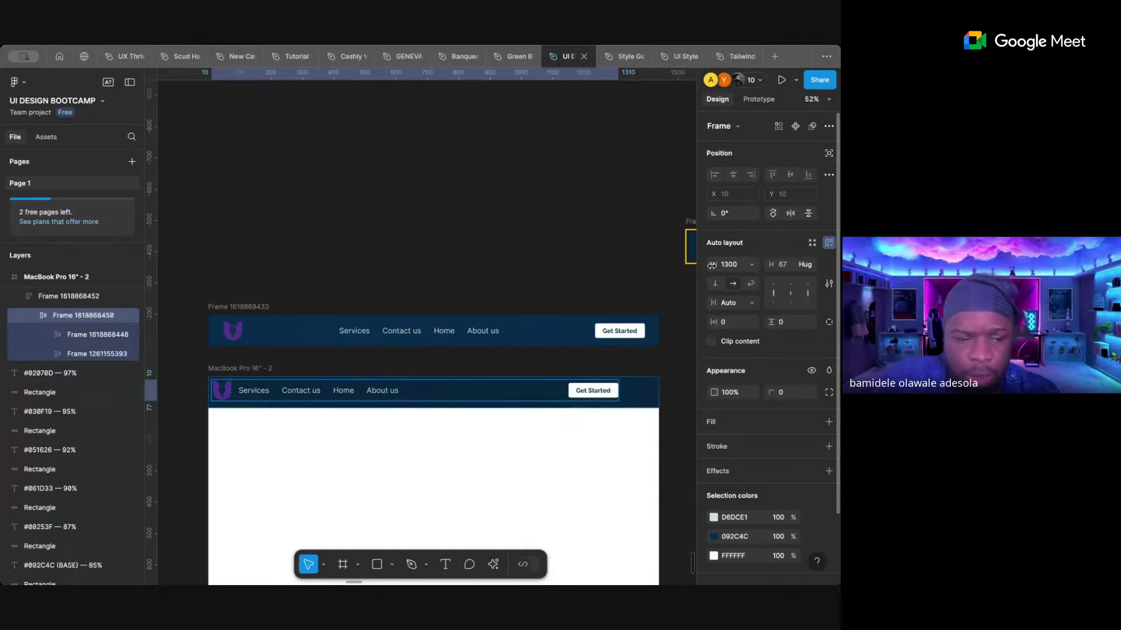
pyautogui.click(405, 374)
pyautogui.click(392, 395)
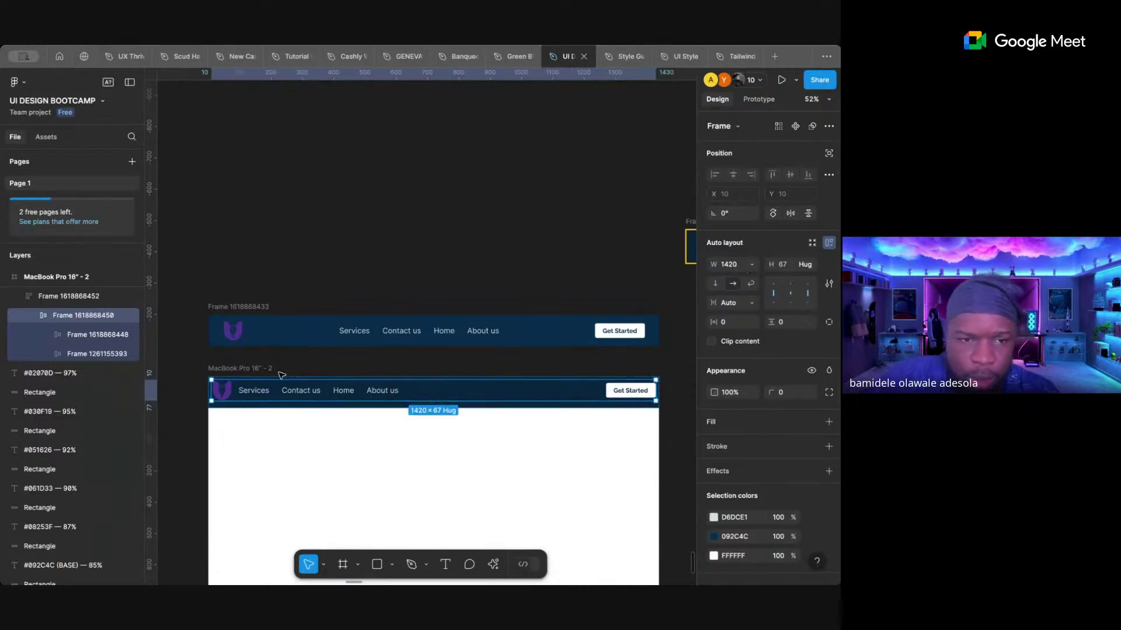
# - Reposition the MacBook Pro 16" - 2 frame, pull the navbar out, and centre its contents vertically
pyautogui.click(258, 369)
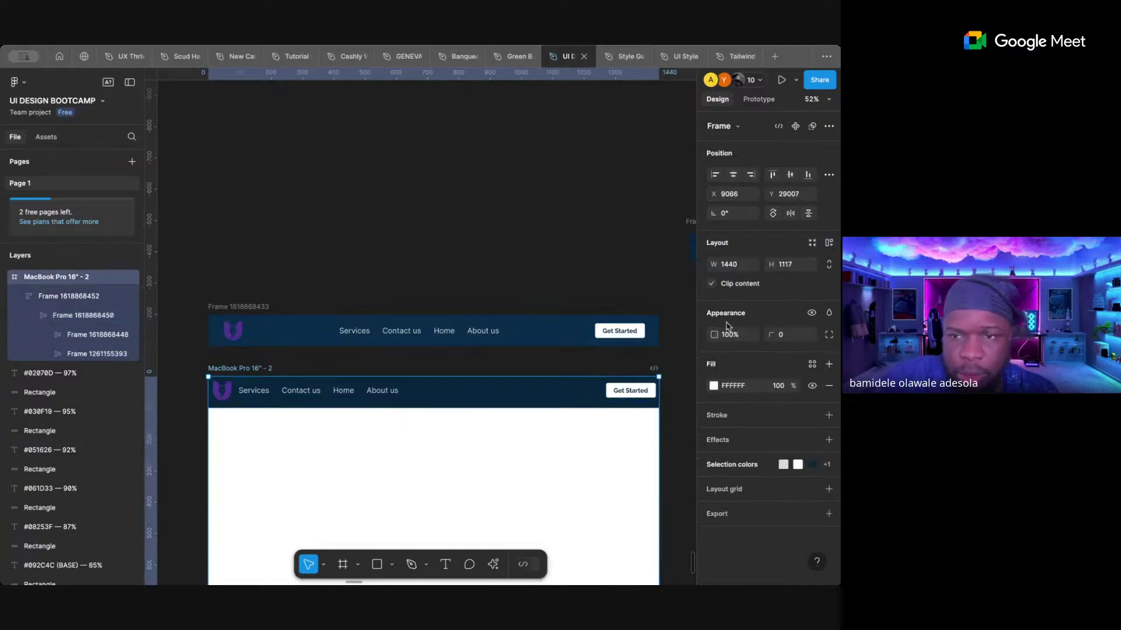
pyautogui.moveTo(266, 371); pyautogui.dragTo(280, 194)
pyautogui.scroll(5, 357, 278)
pyautogui.scroll(-3, 333, 316)
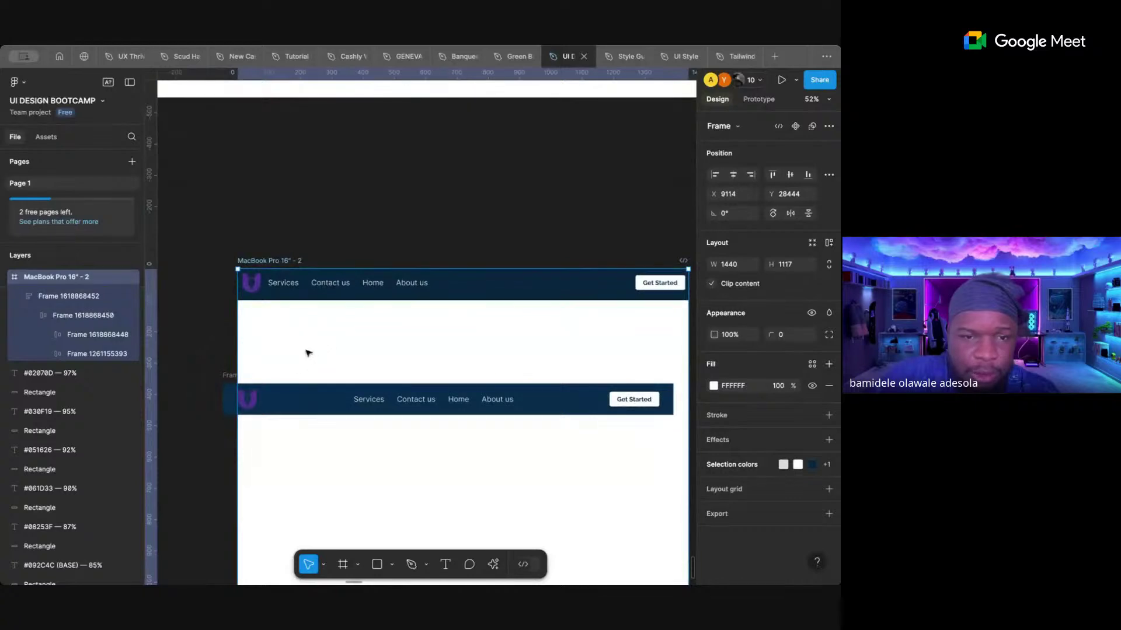
pyautogui.scroll(3, 294, 297)
pyautogui.hscroll(2, 294, 296)
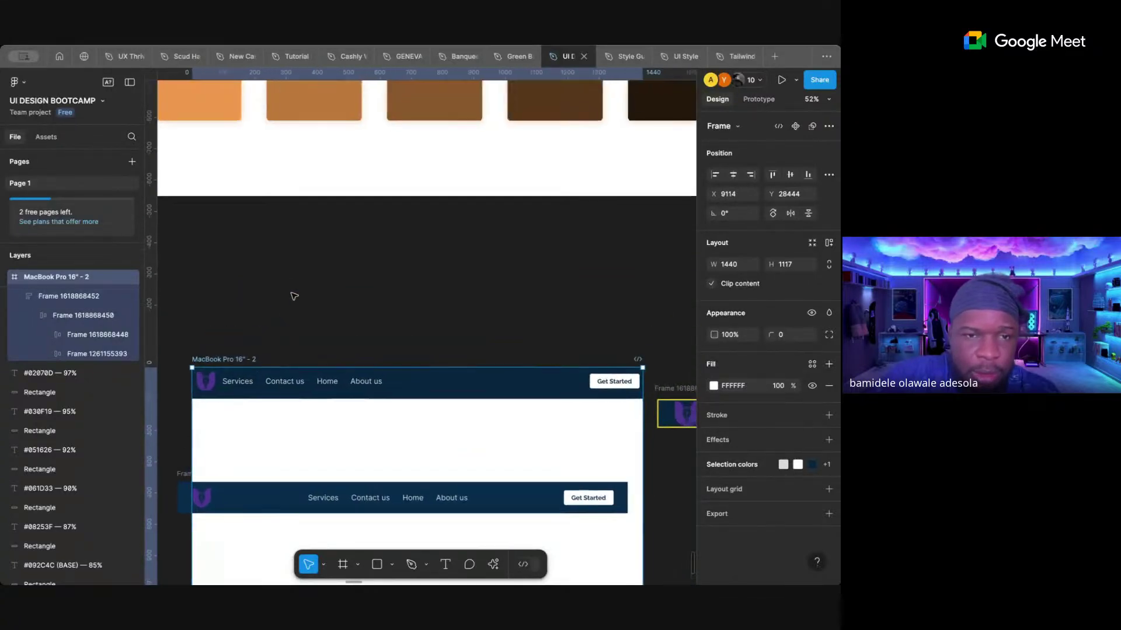
pyautogui.click(236, 377)
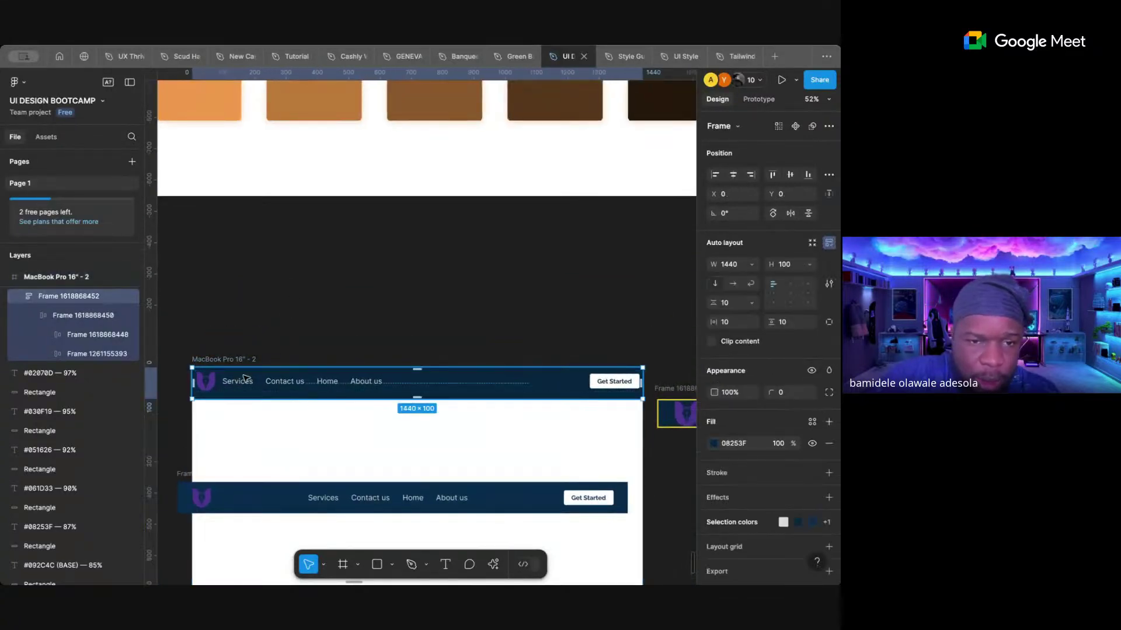
pyautogui.moveTo(244, 378); pyautogui.dragTo(266, 282)
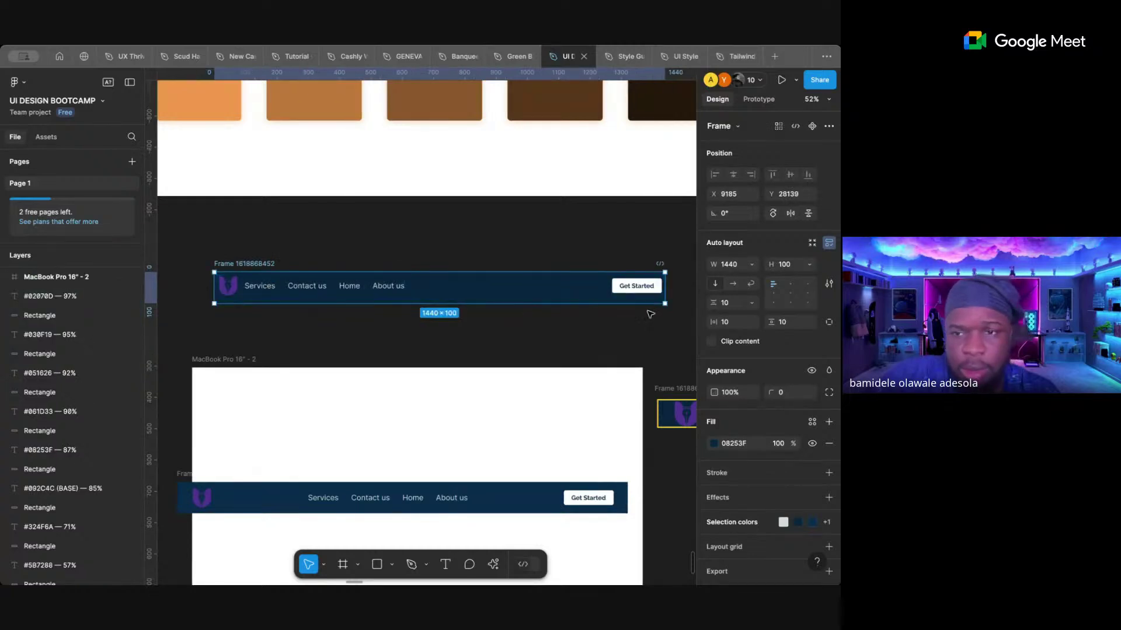
pyautogui.click(792, 288)
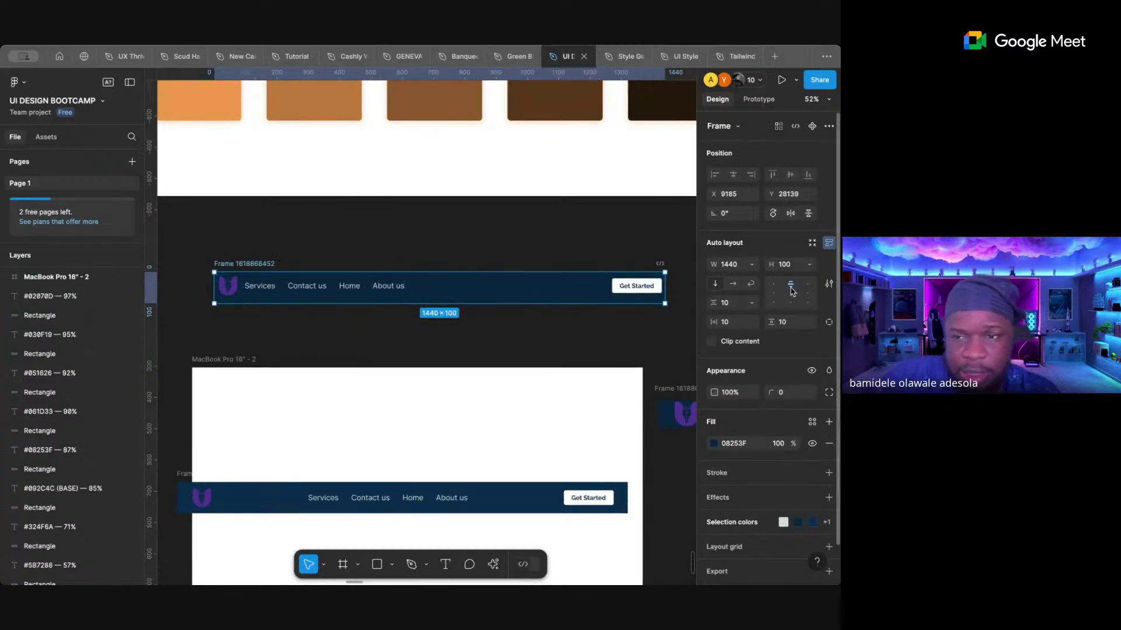
pyautogui.click(791, 293)
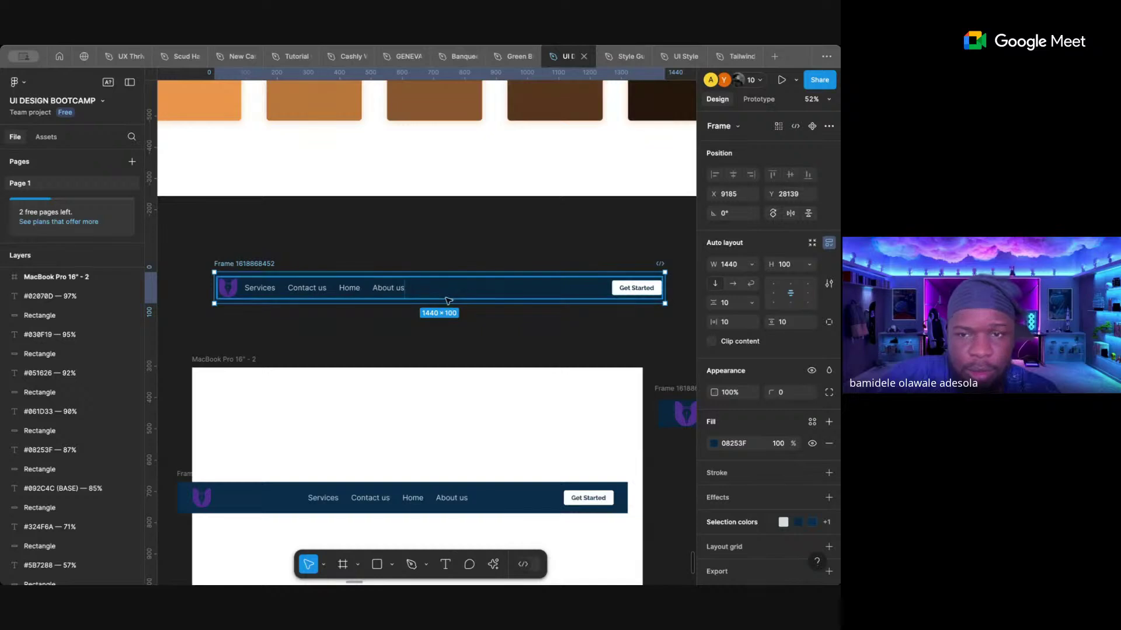
# - Widen the inner content row to 1336 and place the navbar at the MacBook frame's top
pyautogui.doubleClick(535, 288)
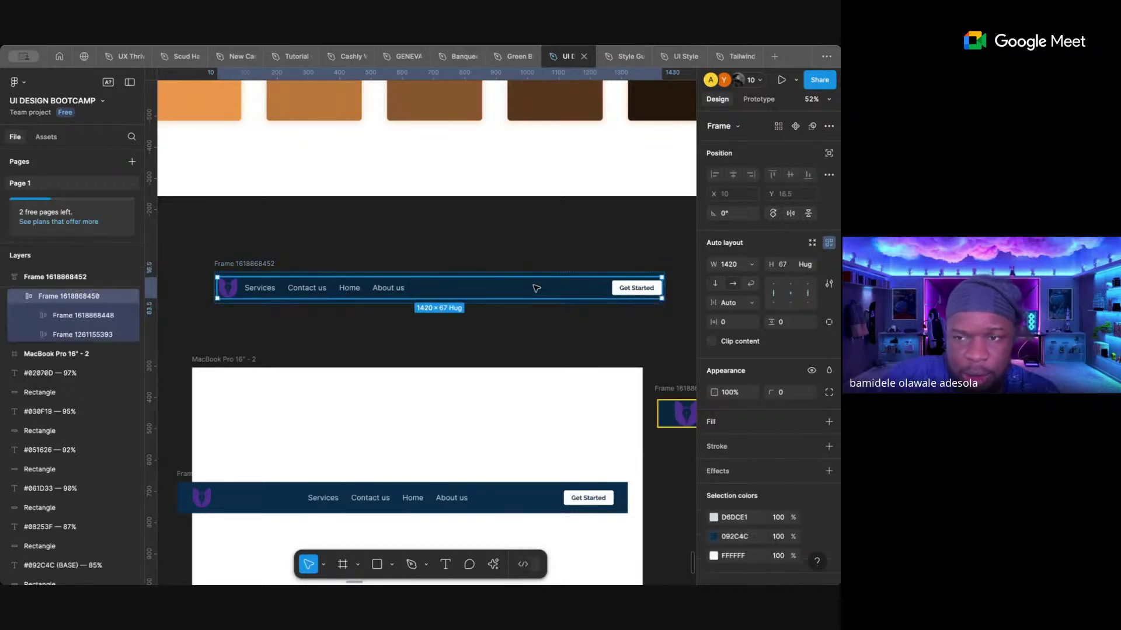
pyautogui.click(734, 266)
pyautogui.write('130')
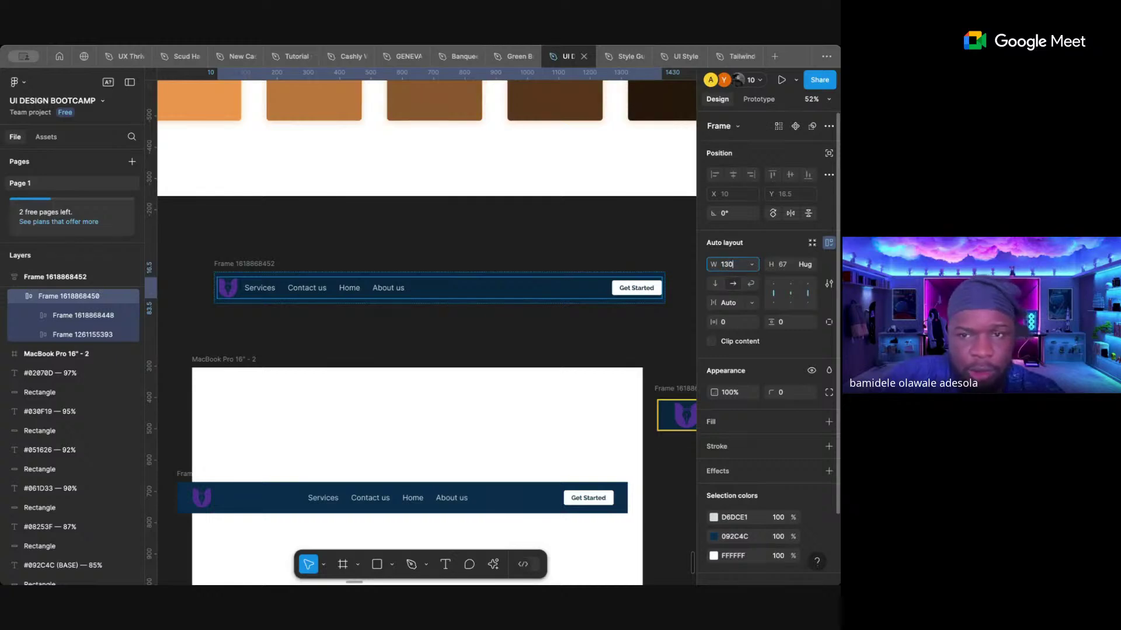
pyautogui.write('0')
pyautogui.press('Return')
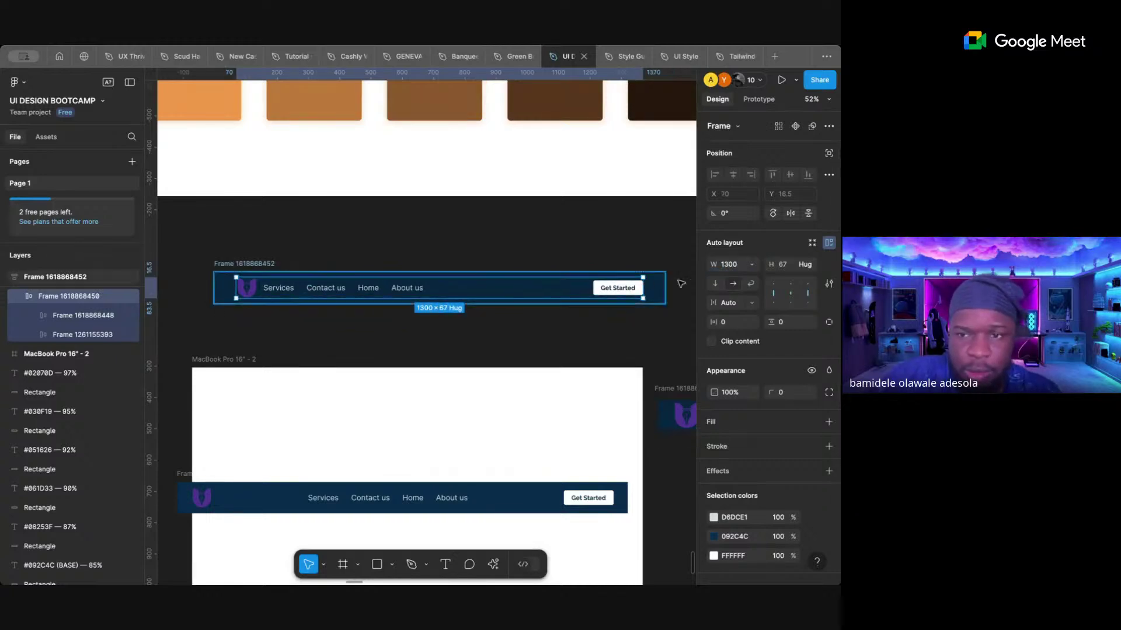
pyautogui.click(729, 266)
pyautogui.write('133')
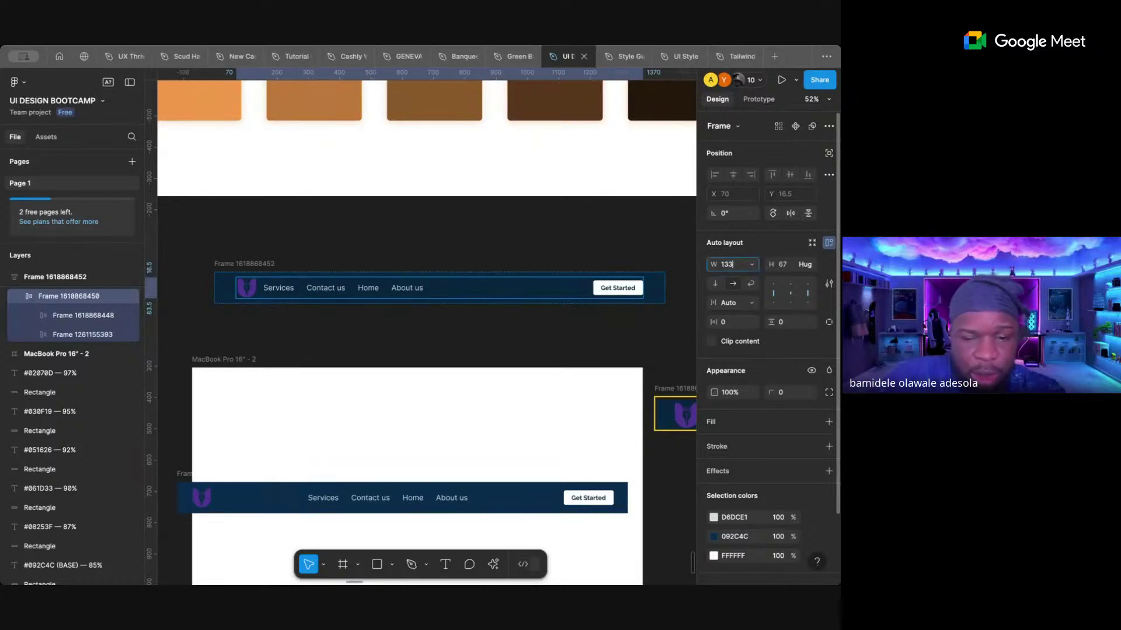
pyautogui.write('6')
pyautogui.press('Return')
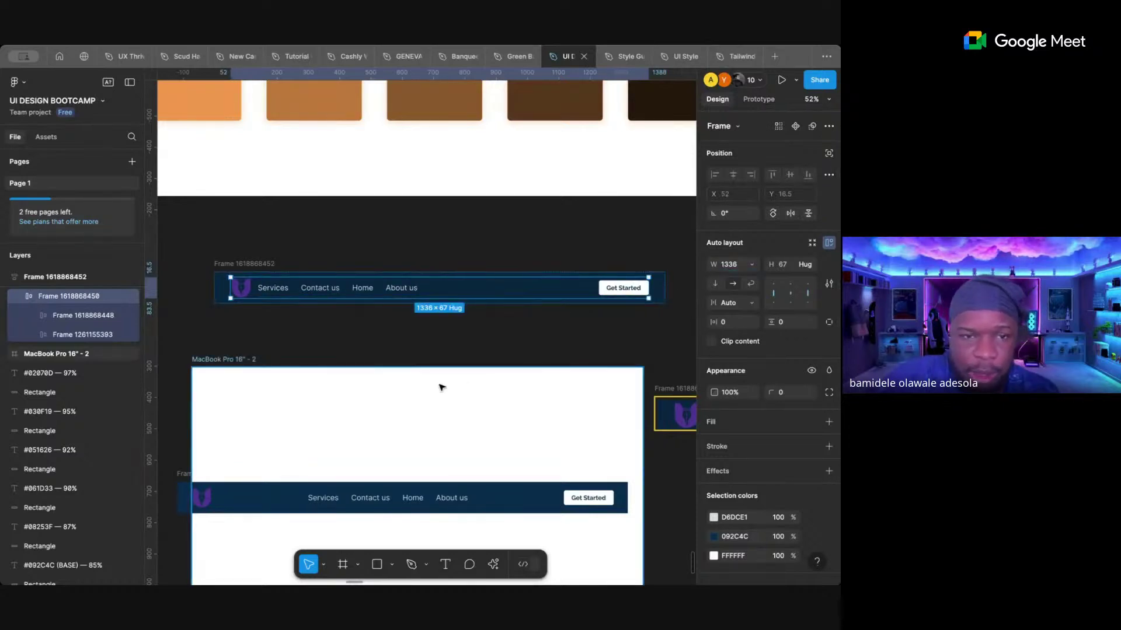
pyautogui.moveTo(255, 263); pyautogui.dragTo(245, 397)
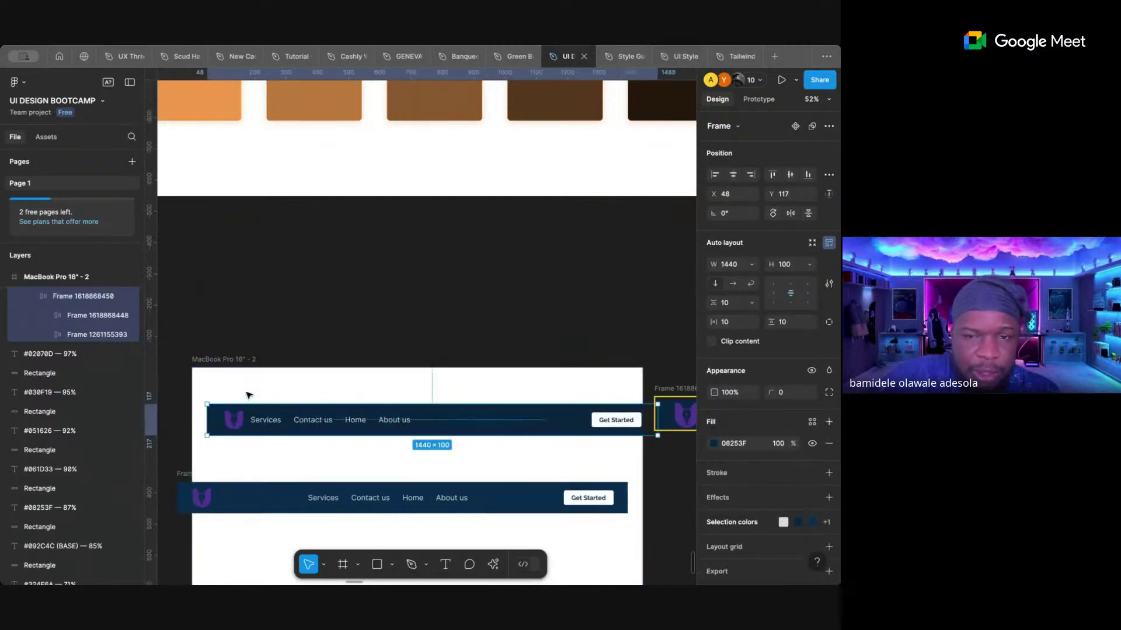
pyautogui.click(772, 174)
# - Move a navbar copy above the MacBook Pro 16" - 2 frame
pyautogui.click(520, 319)
pyautogui.scroll(-1, 520, 318)
pyautogui.scroll(-6, 520, 318)
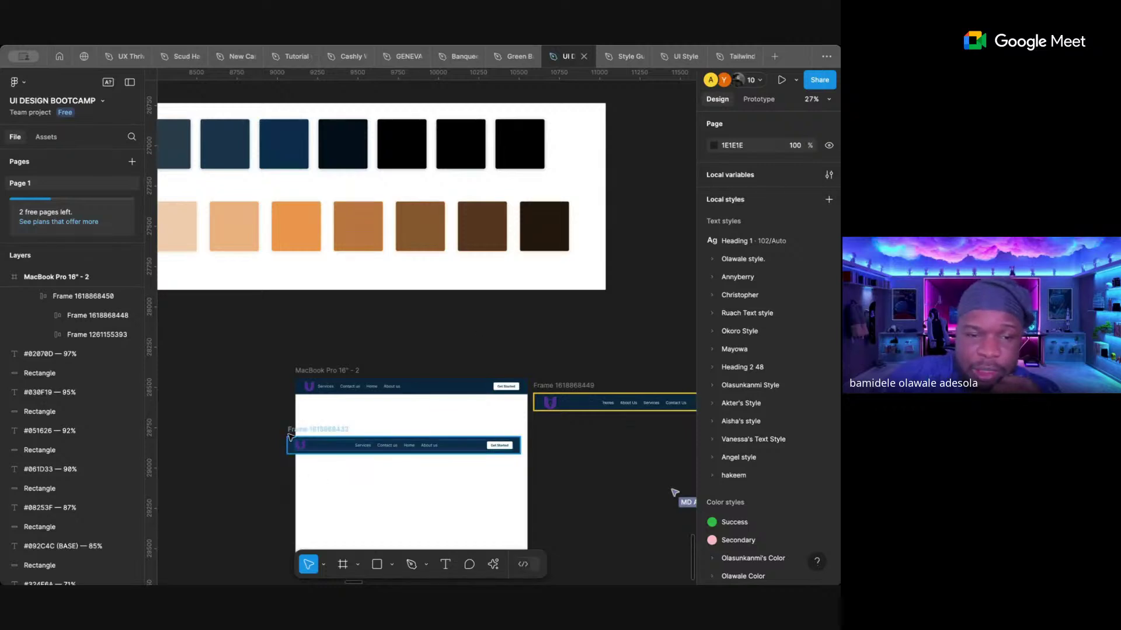
pyautogui.moveTo(295, 434); pyautogui.dragTo(309, 323)
# - Nudge the 1440×108 navbar inside the MacBook frame into place at X 0, Y 238
pyautogui.click(328, 388)
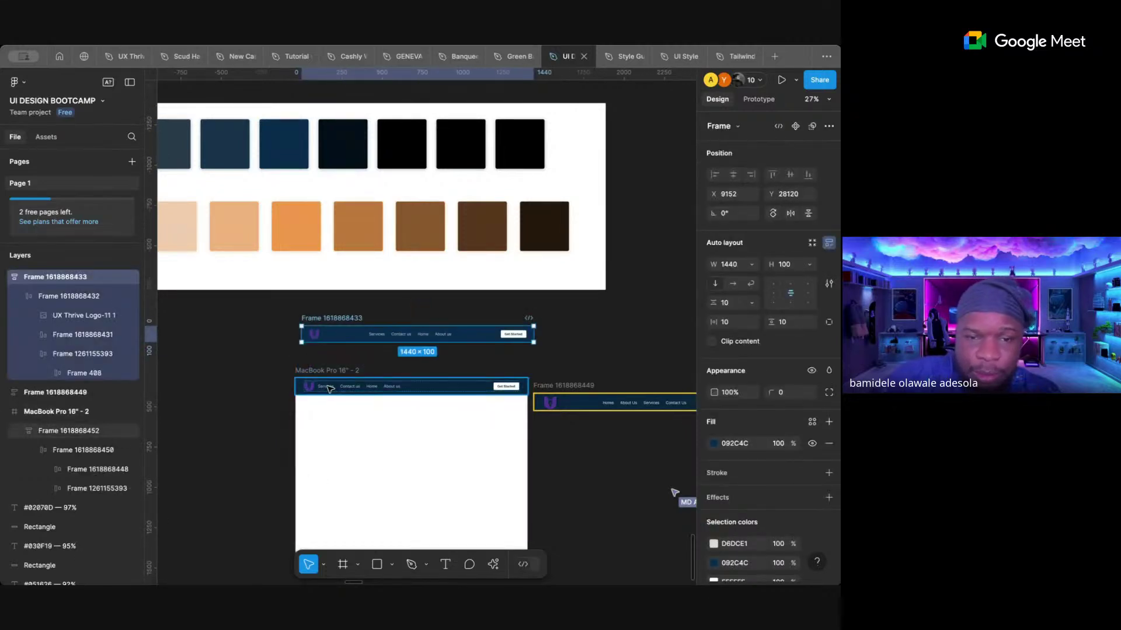
pyautogui.click(329, 389)
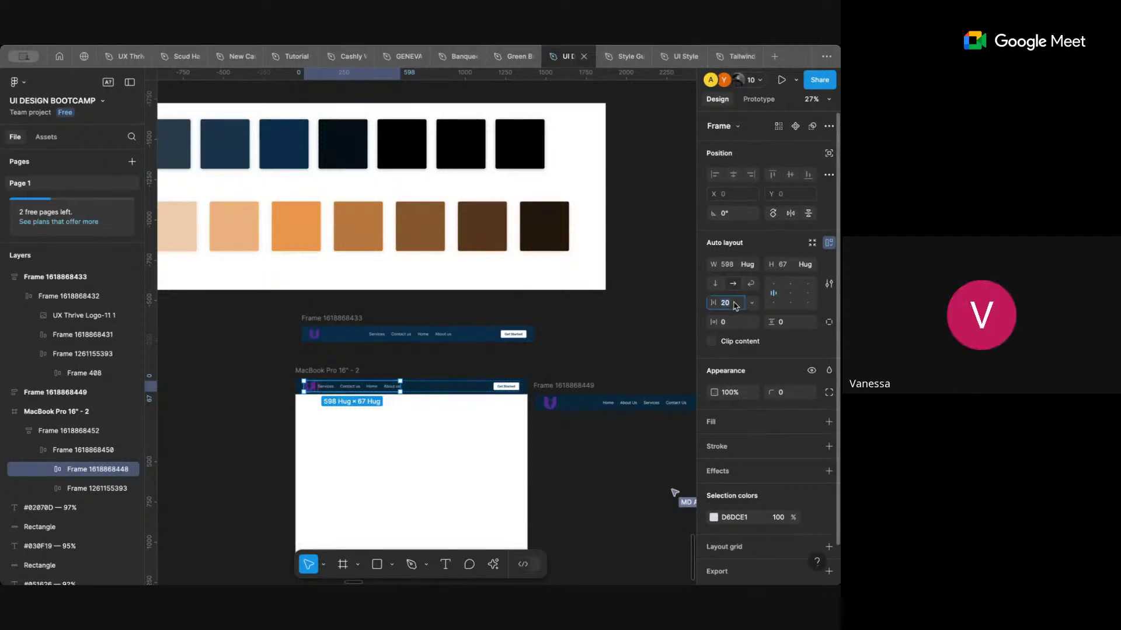
pyautogui.click(517, 360)
pyautogui.hscroll(5, 518, 360)
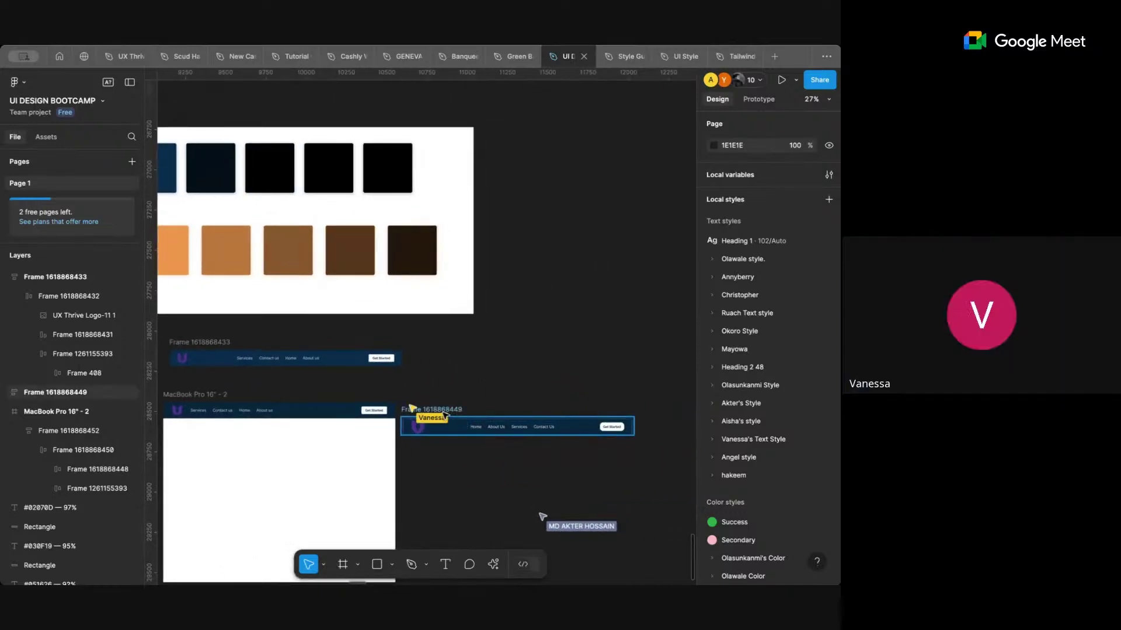
pyautogui.click(443, 411)
pyautogui.scroll(5, 443, 411)
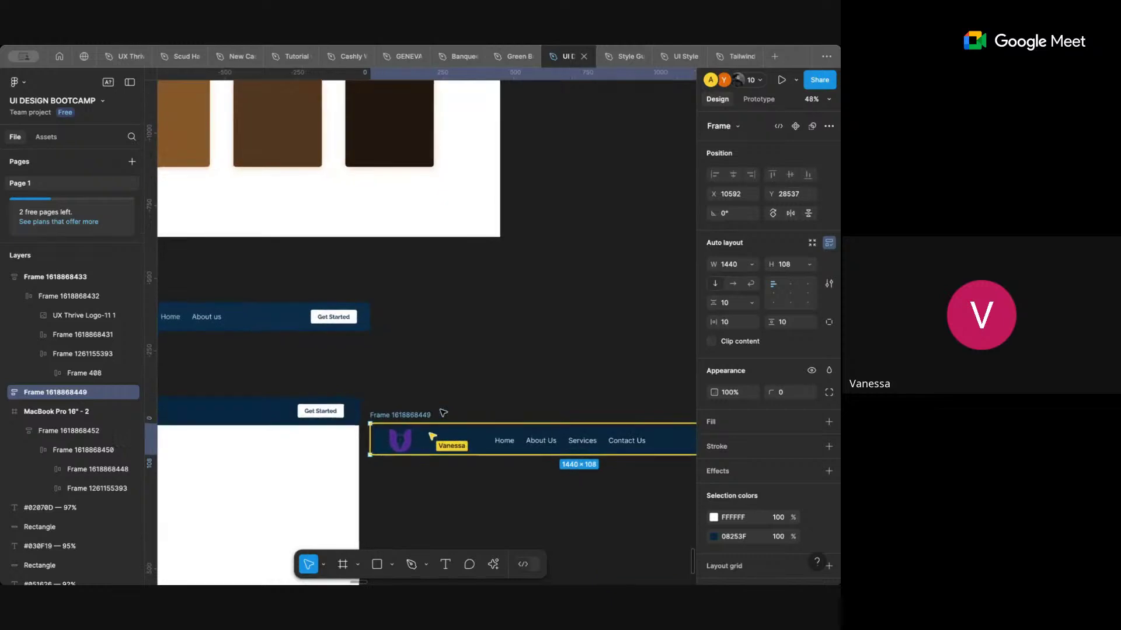
pyautogui.scroll(-5, 444, 411)
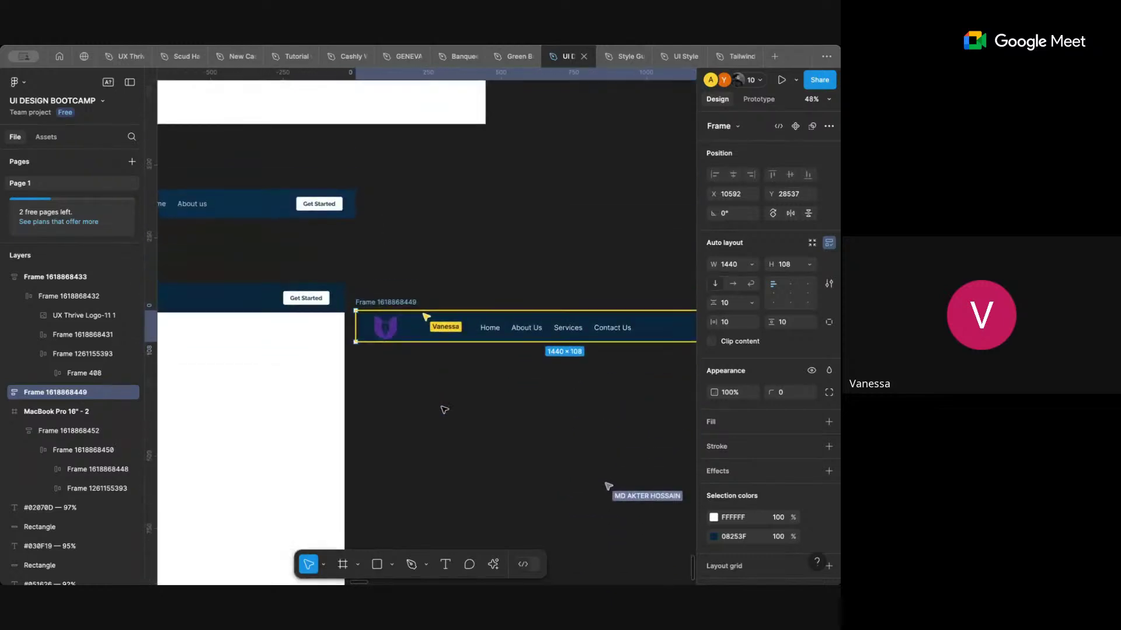
pyautogui.click(493, 325)
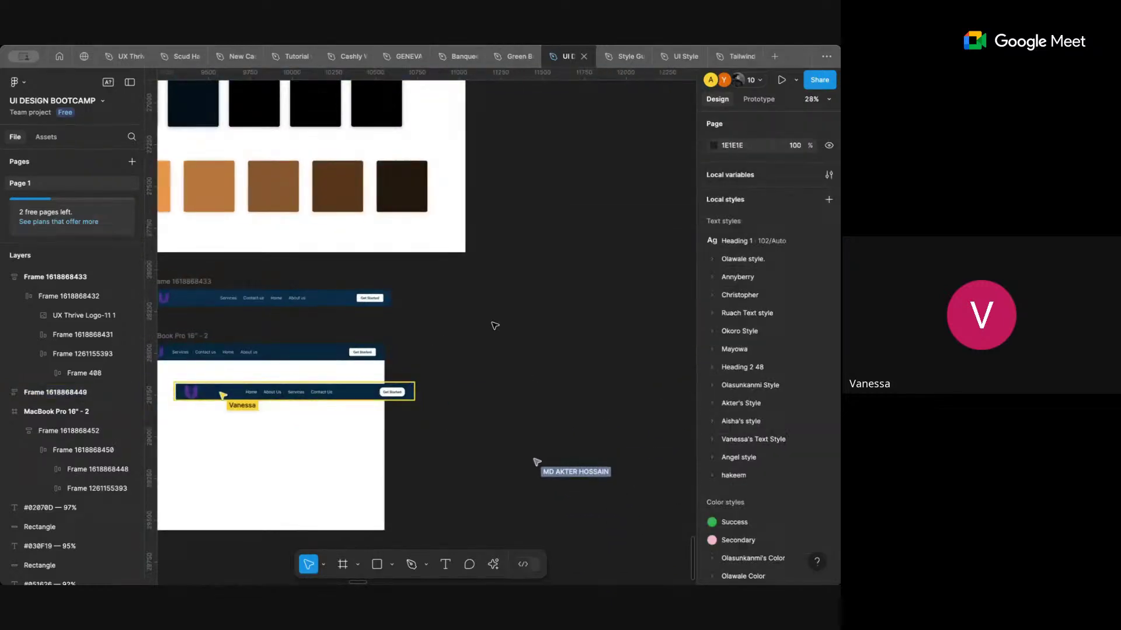
pyautogui.hscroll(-2, 495, 325)
pyautogui.hscroll(-2, 494, 326)
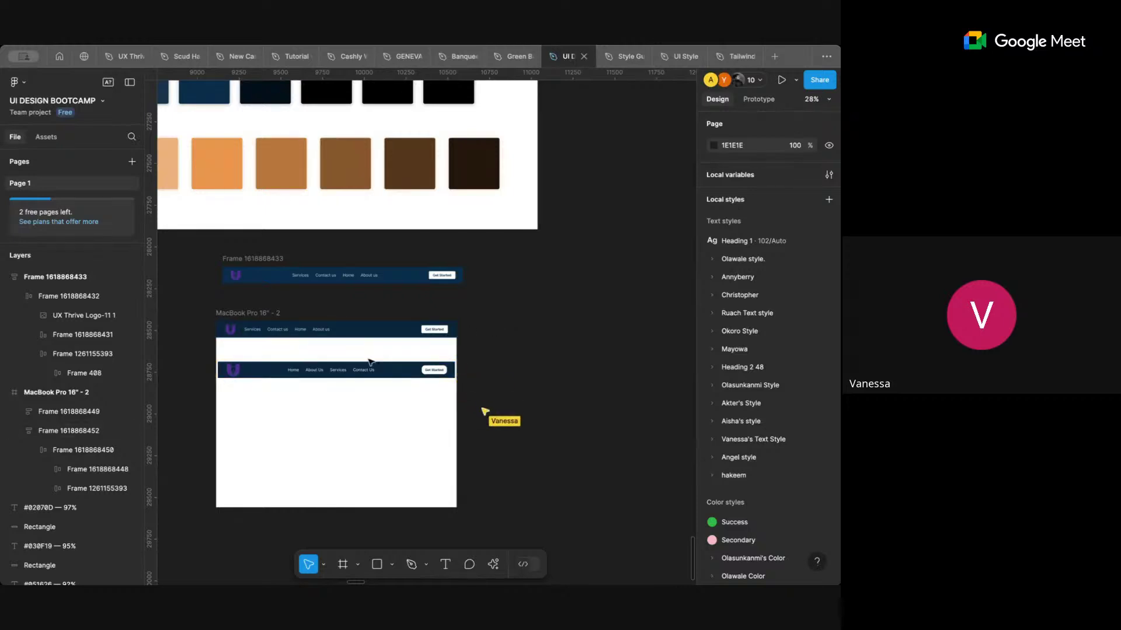
pyautogui.click(272, 374)
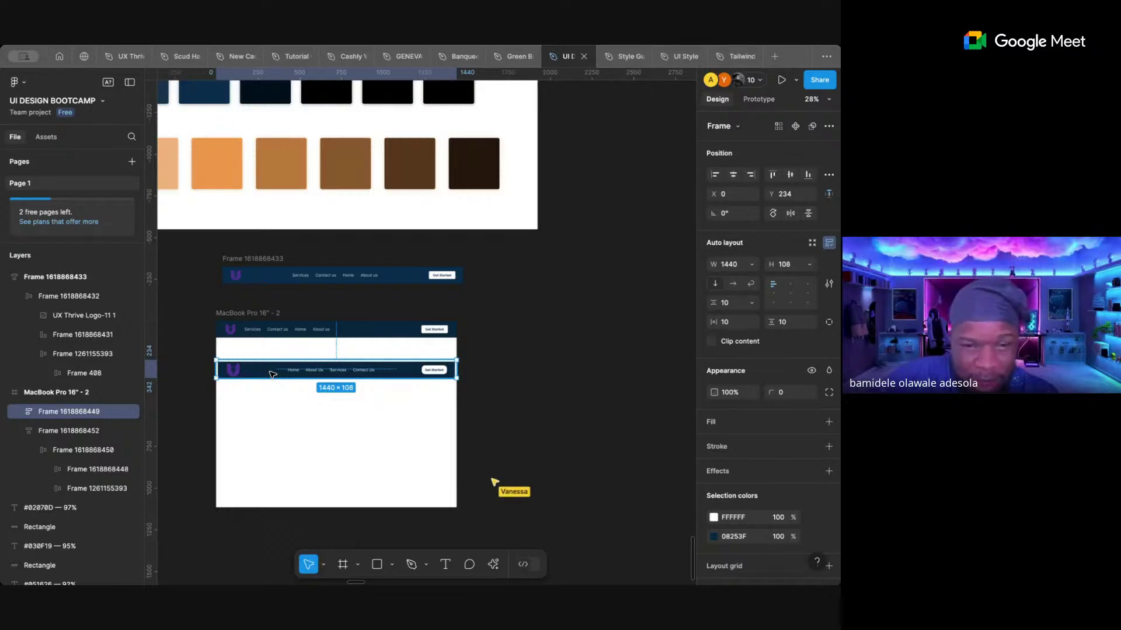
pyautogui.moveTo(272, 374); pyautogui.dragTo(272, 375)
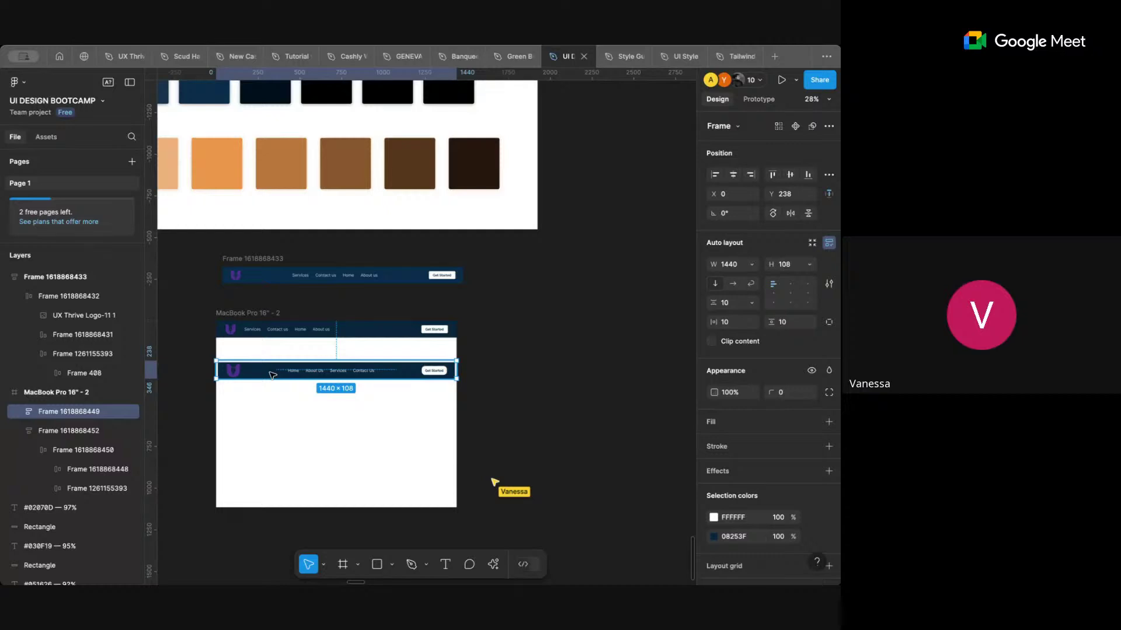
# - Remove the inner content row's fill and give the outer navbar a dark blue 092C4C fill
pyautogui.scroll(6, 283, 372)
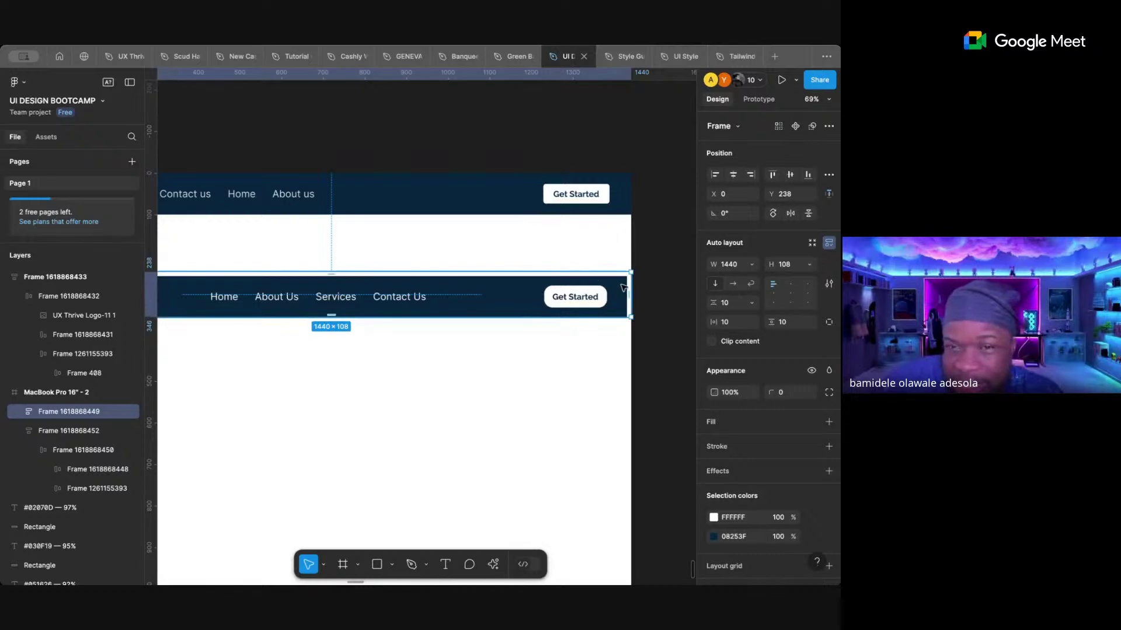
pyautogui.click(490, 292)
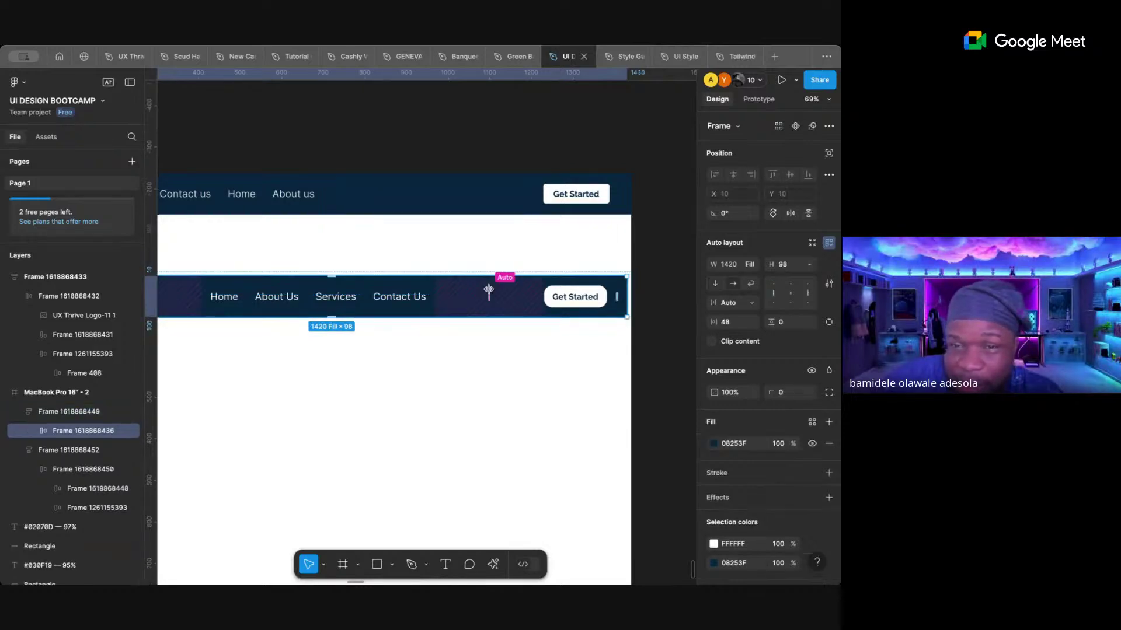
pyautogui.click(829, 445)
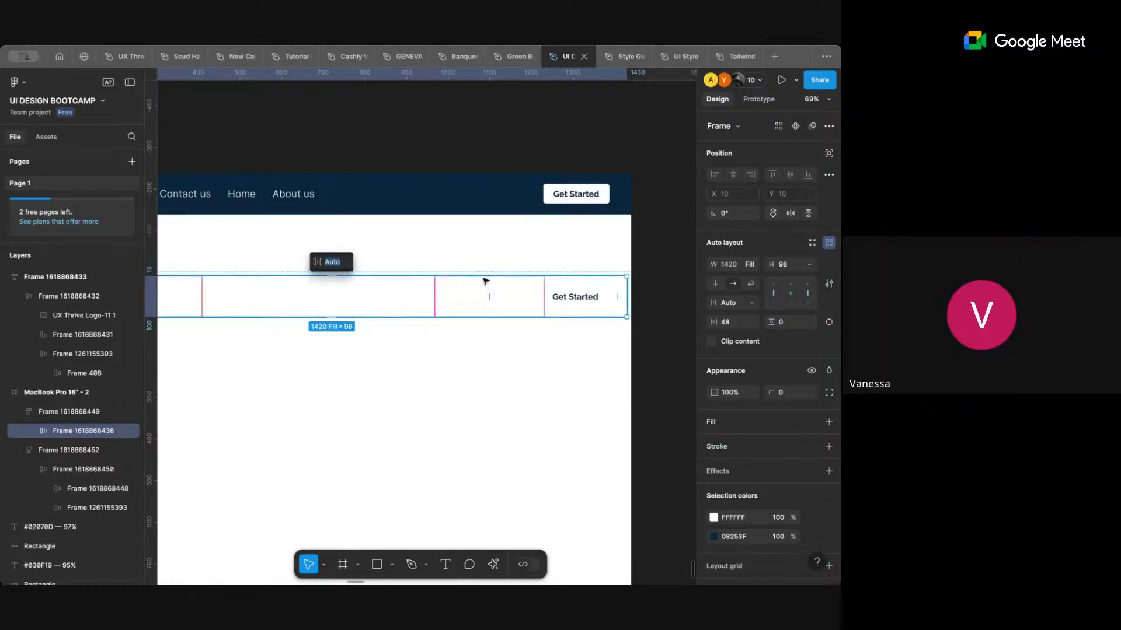
pyautogui.click(493, 251)
pyautogui.click(489, 275)
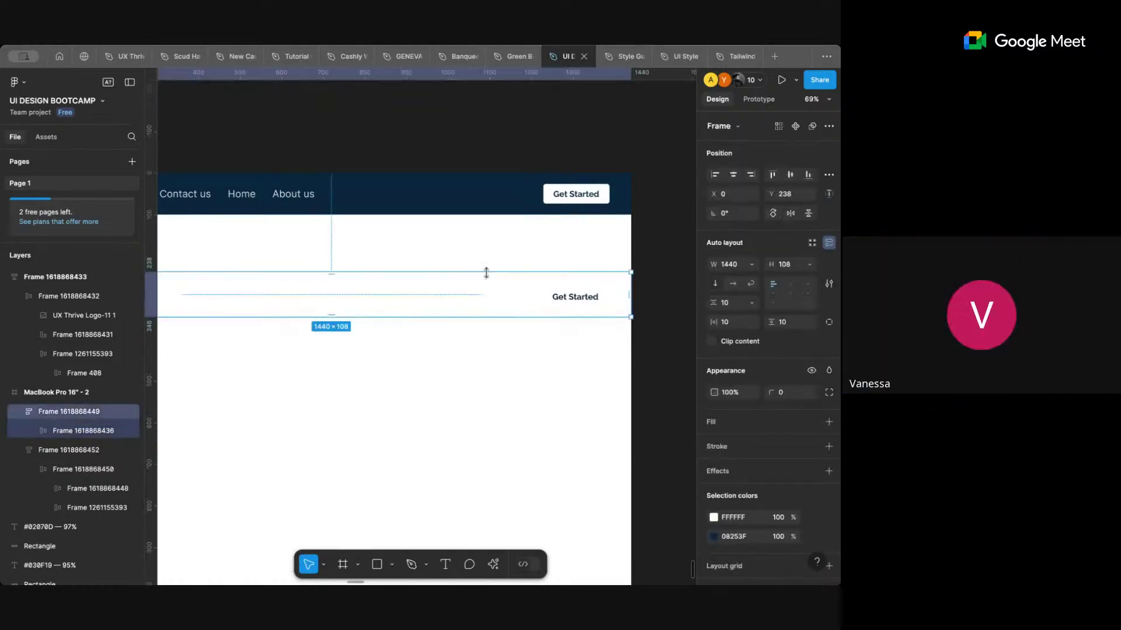
pyautogui.click(829, 421)
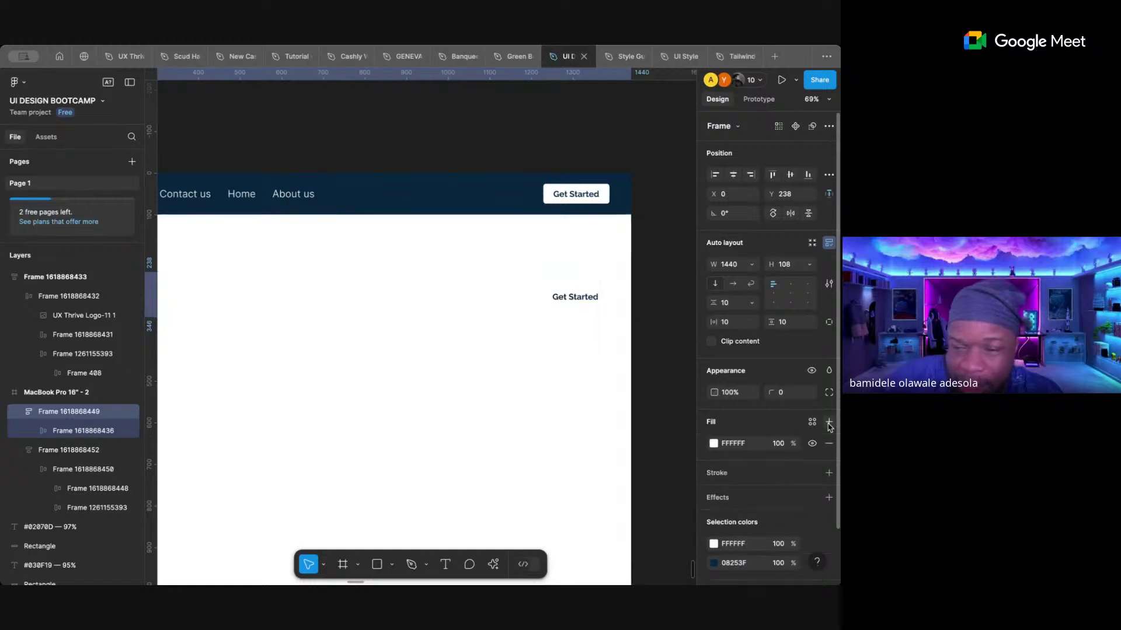
pyautogui.click(713, 443)
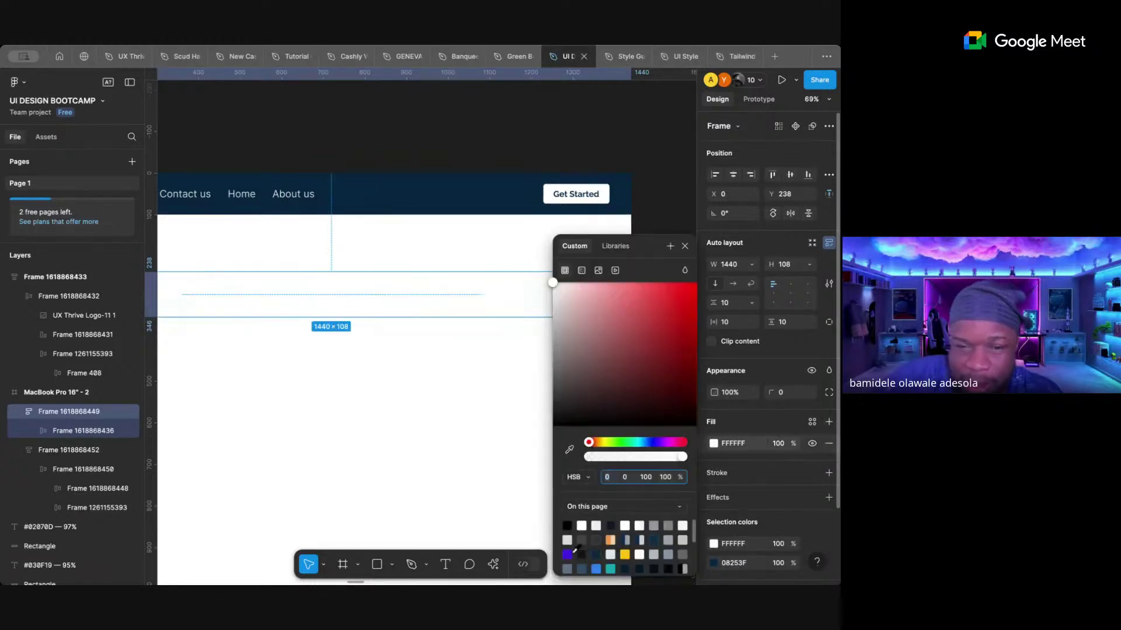
pyautogui.click(658, 538)
pyautogui.click(685, 245)
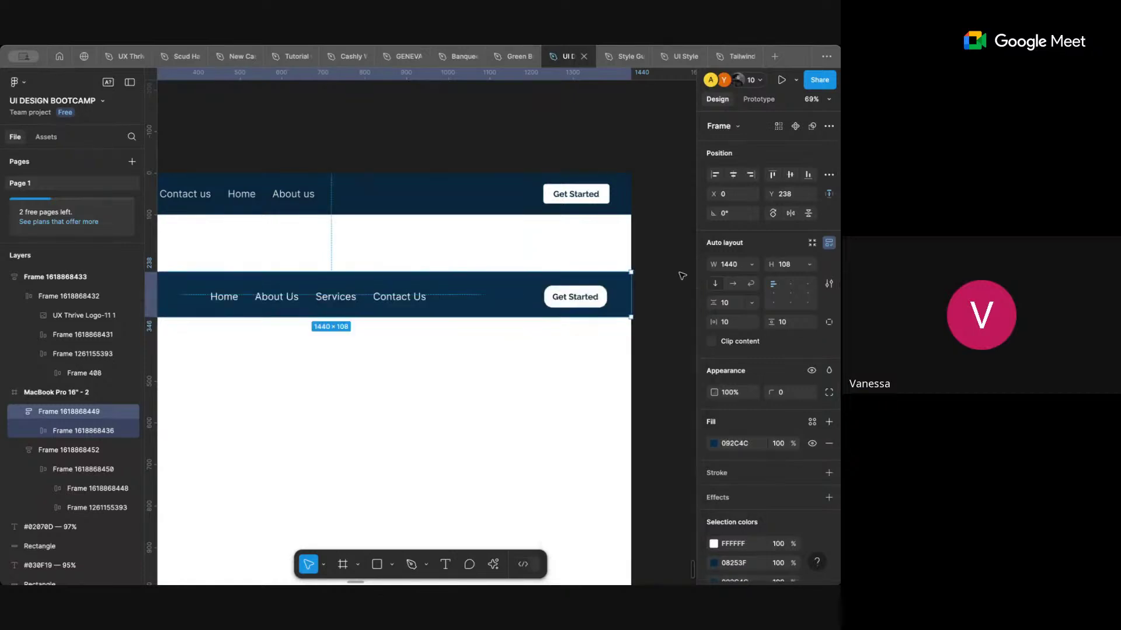
pyautogui.click(681, 275)
pyautogui.scroll(-5, 682, 276)
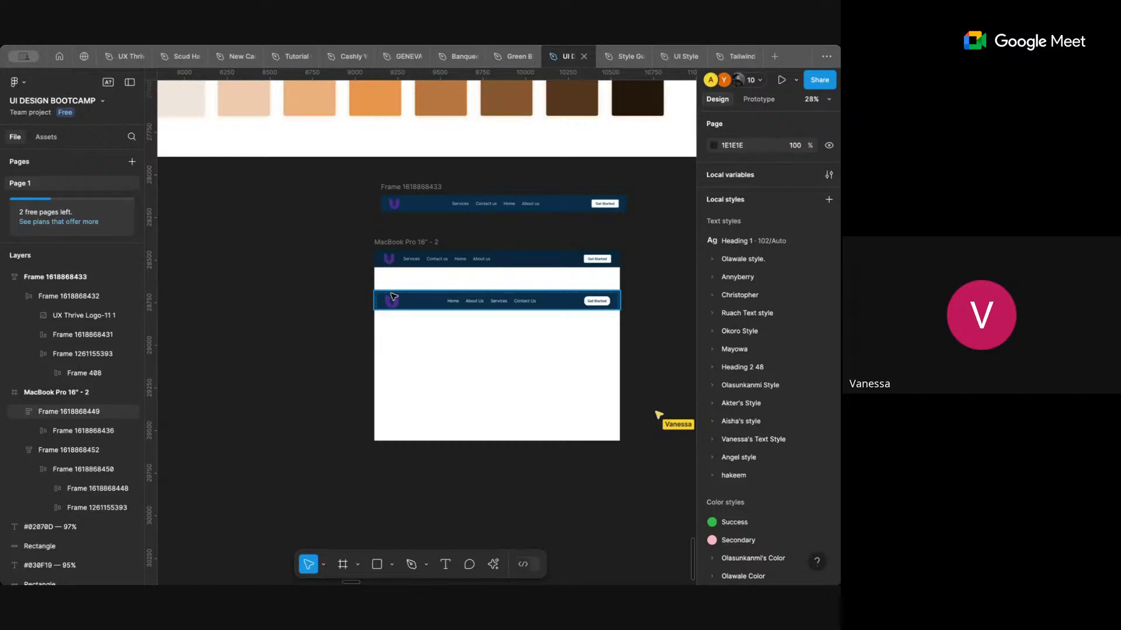
pyautogui.scroll(5, 392, 299)
# - Shrink the upper navbar's logo to 54×54 and enlarge the lower navbar's logo to 66×66
pyautogui.doubleClick(395, 317)
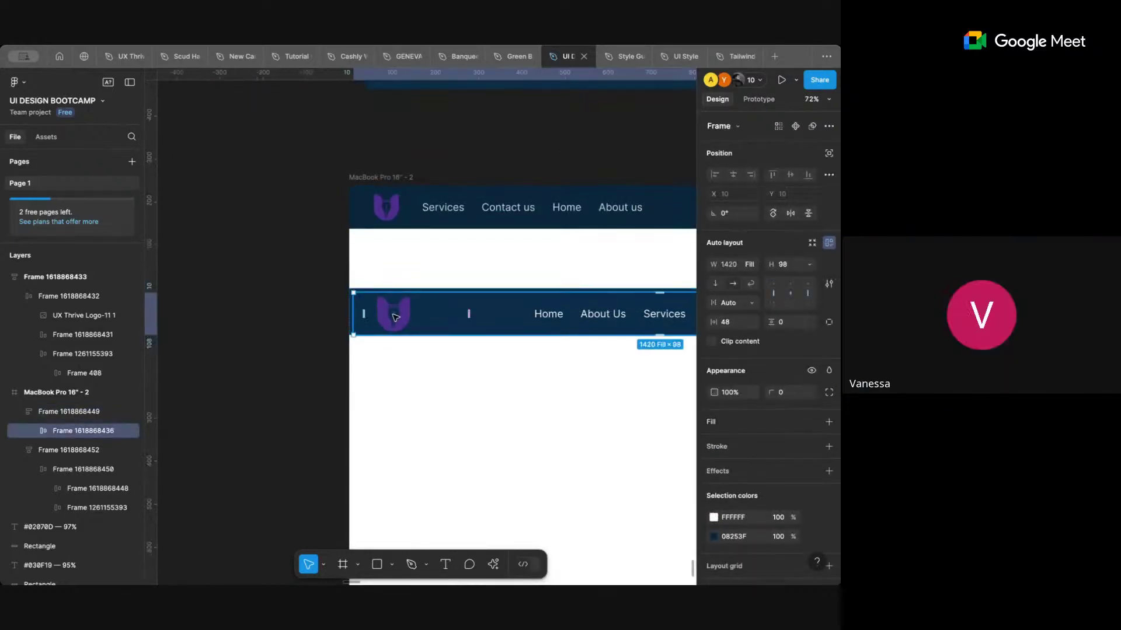
pyautogui.click(395, 317)
pyautogui.moveTo(412, 332); pyautogui.dragTo(404, 325)
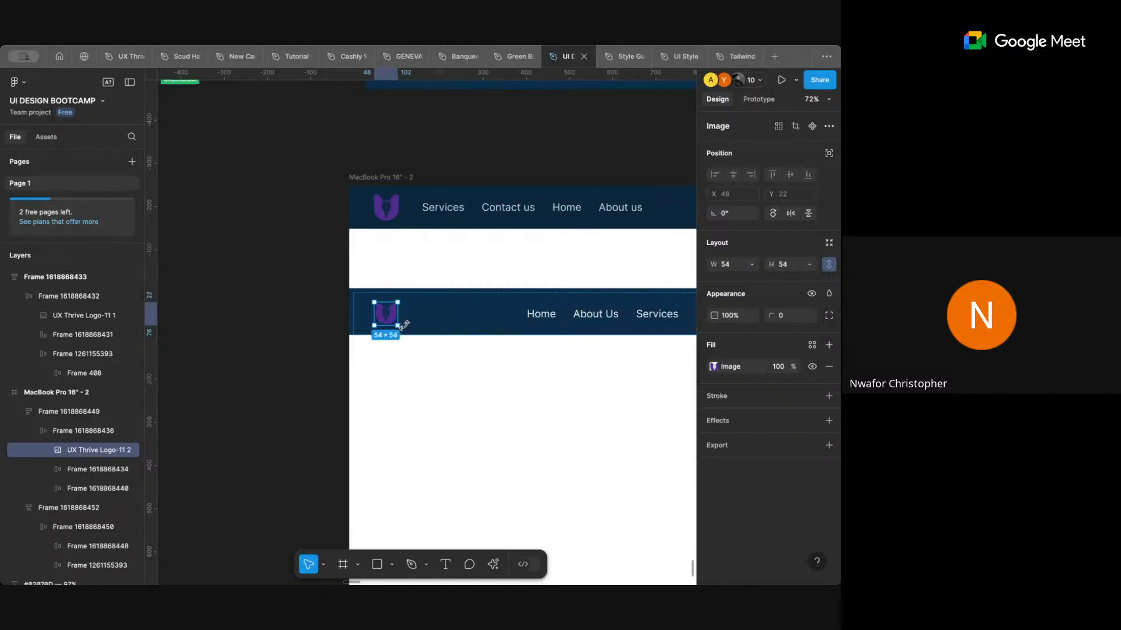
pyautogui.click(280, 299)
pyautogui.scroll(-5, 280, 300)
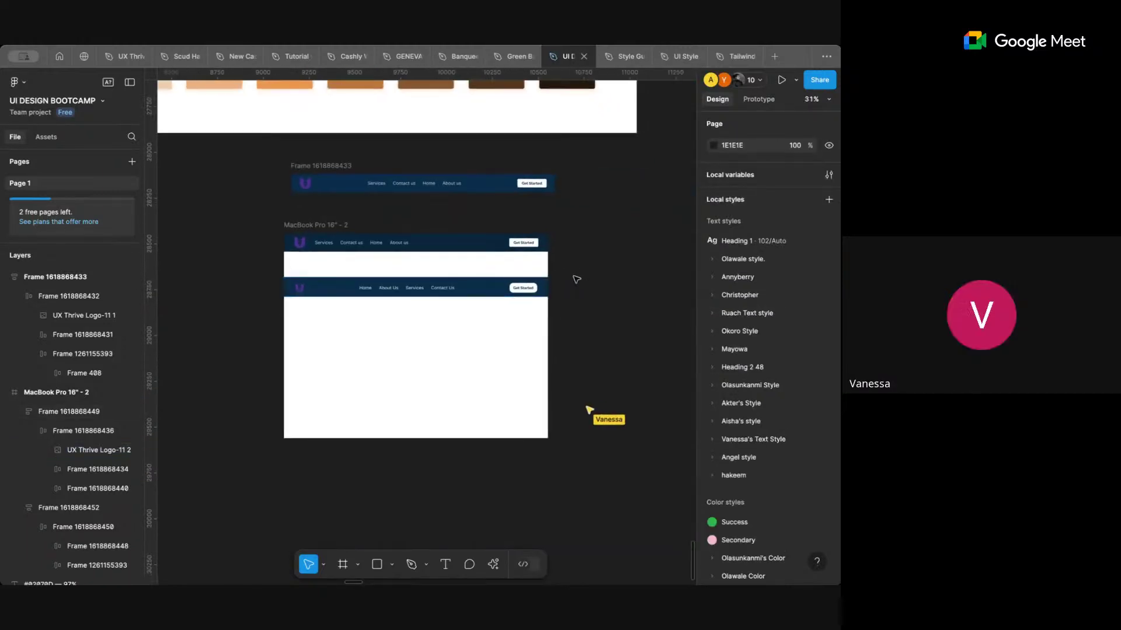
pyautogui.scroll(5, 309, 289)
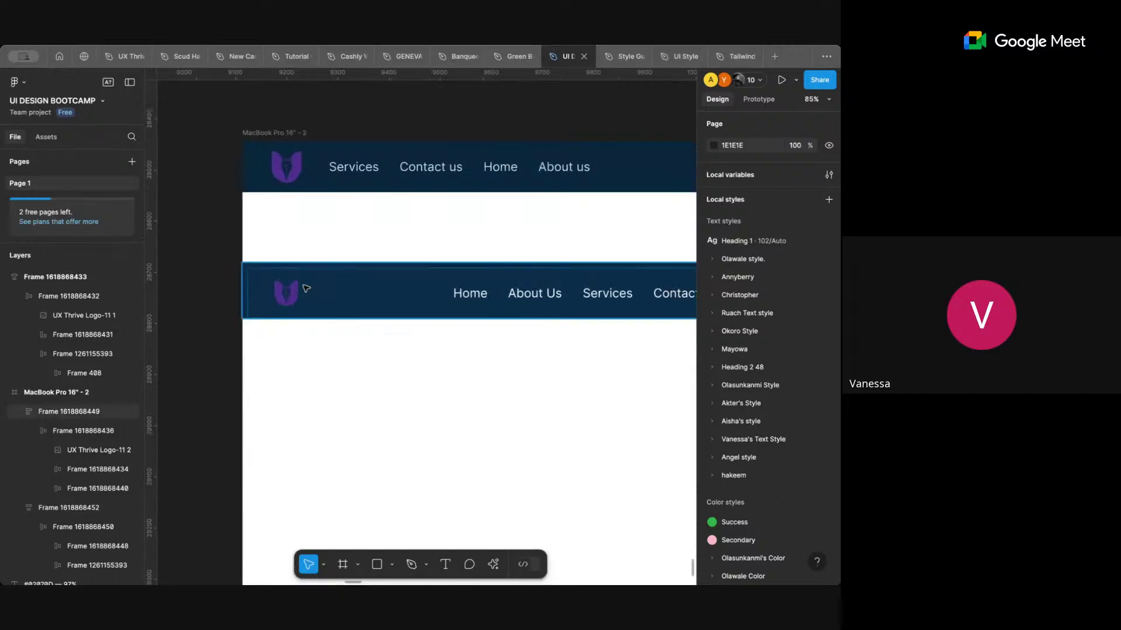
pyautogui.click(290, 294)
pyautogui.click(290, 294)
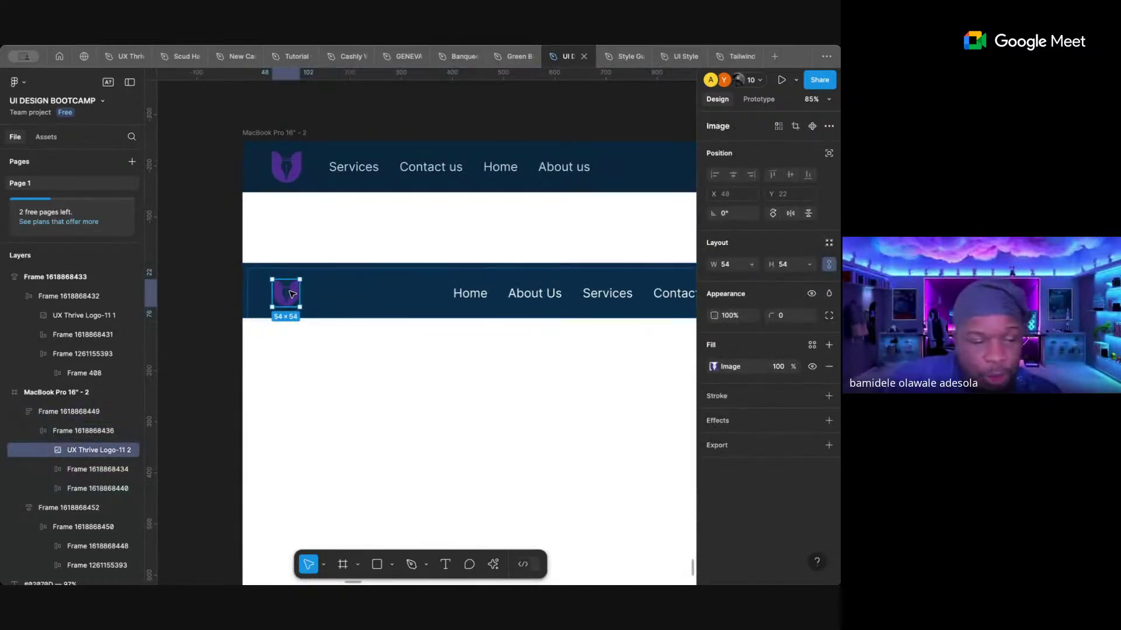
pyautogui.moveTo(300, 304); pyautogui.dragTo(307, 310)
pyautogui.click(214, 320)
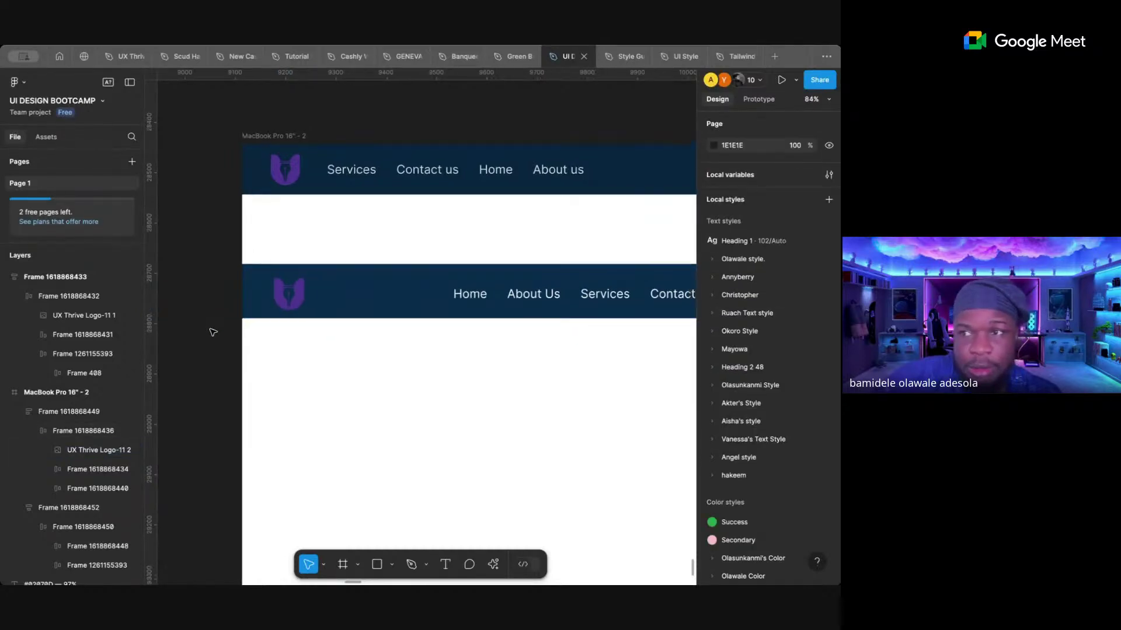
pyautogui.scroll(-5, 213, 321)
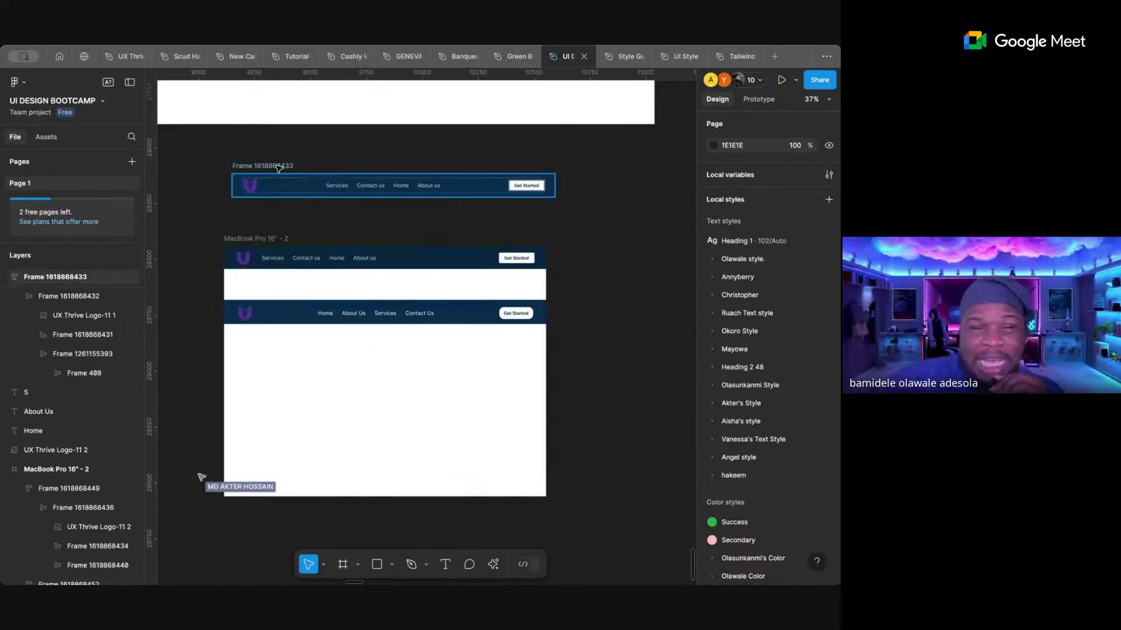
pyautogui.click(295, 187)
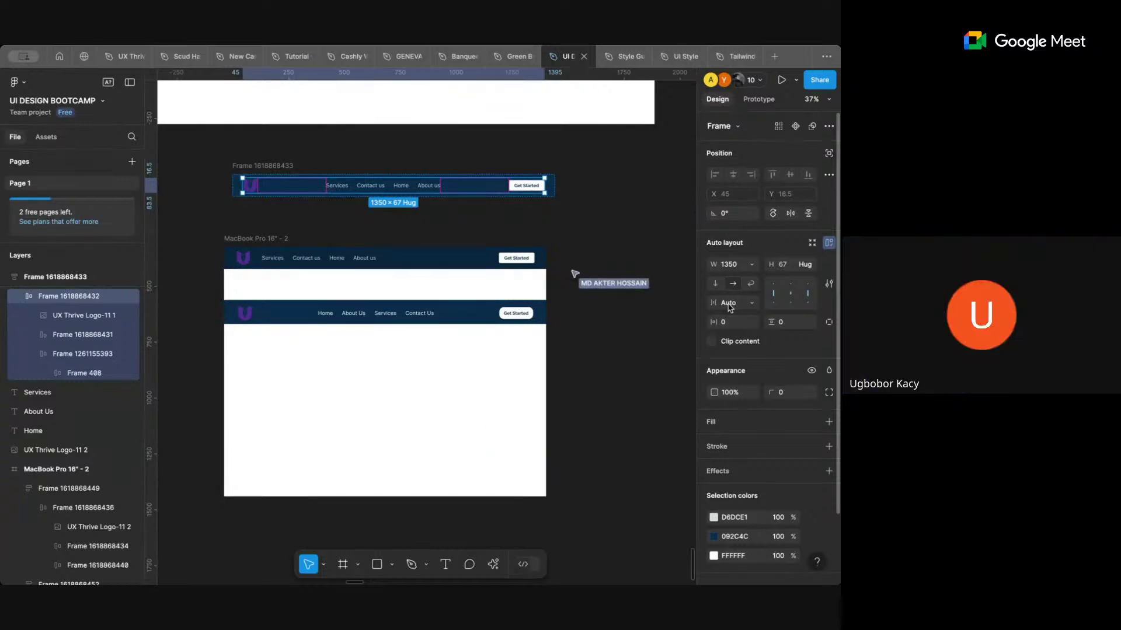
pyautogui.click(276, 167)
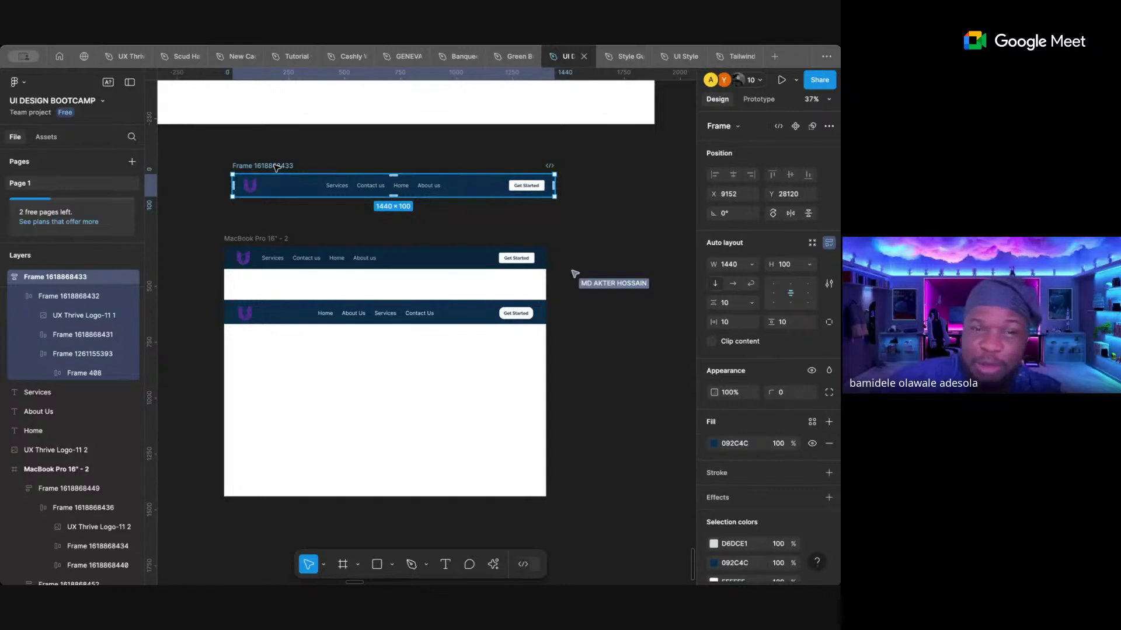
pyautogui.rightClick(278, 161)
pyautogui.click(301, 315)
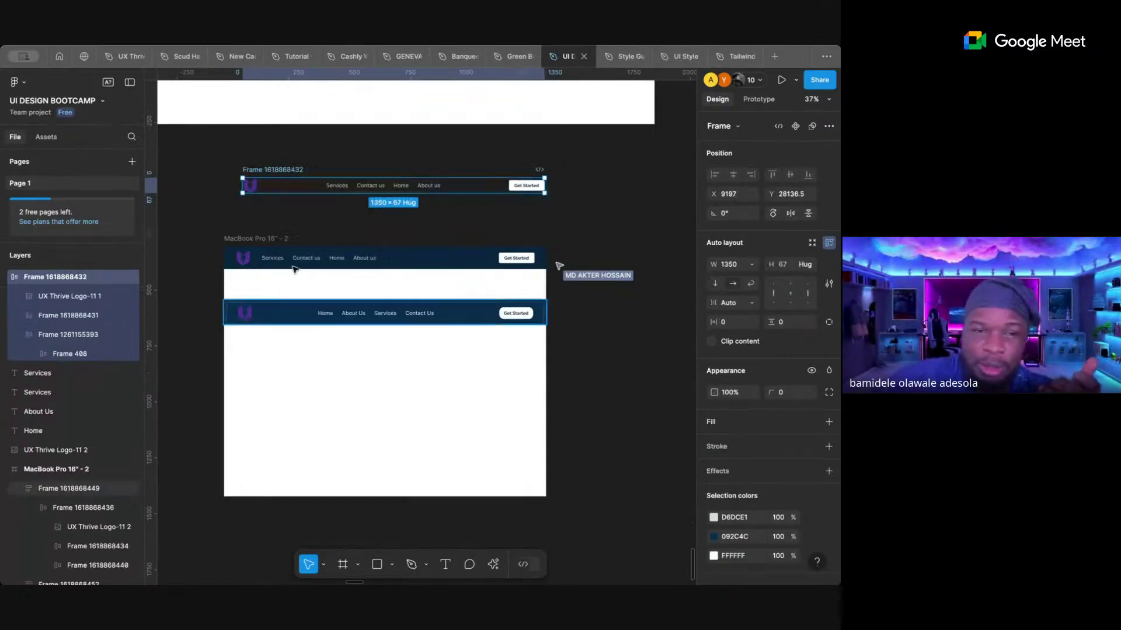
pyautogui.click(295, 240)
pyautogui.click(273, 171)
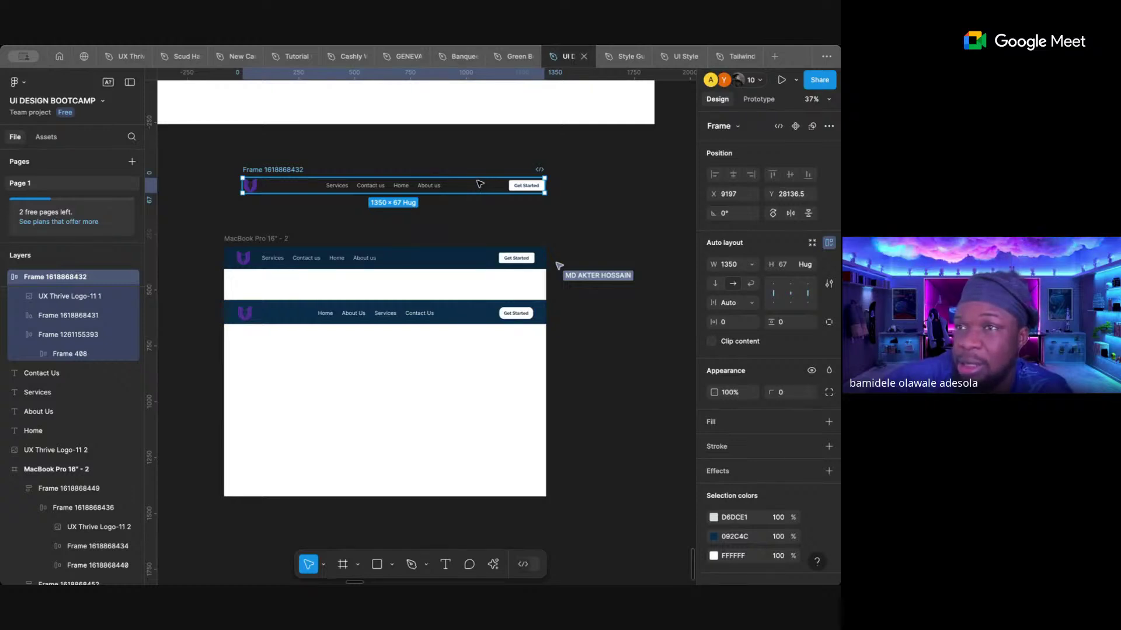
pyautogui.click(437, 168)
pyautogui.click(297, 170)
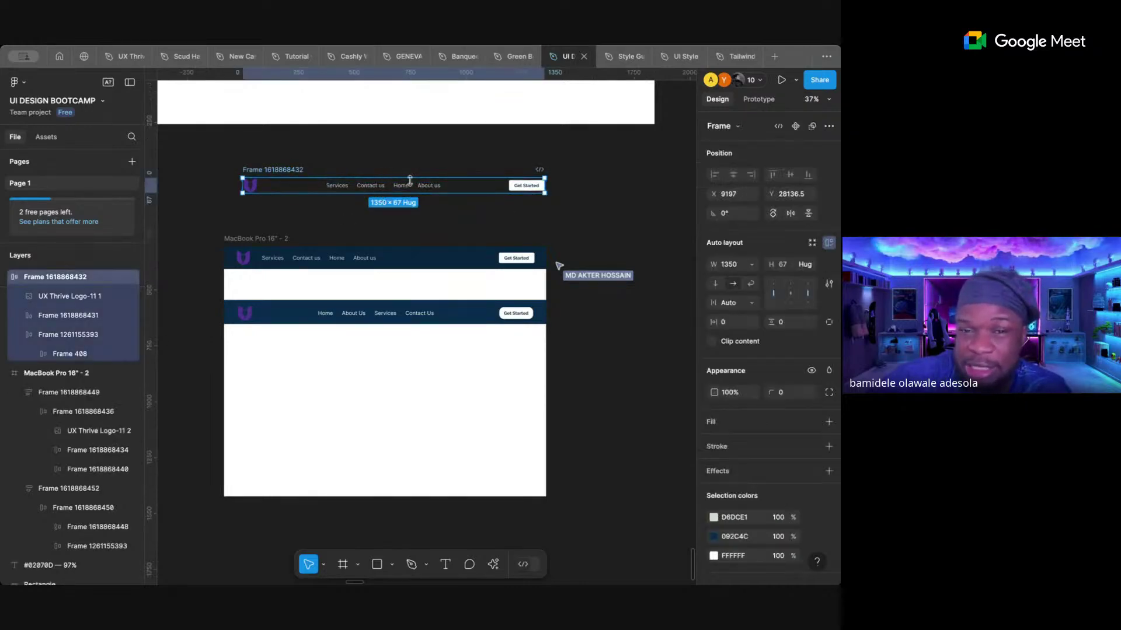
pyautogui.click(751, 303)
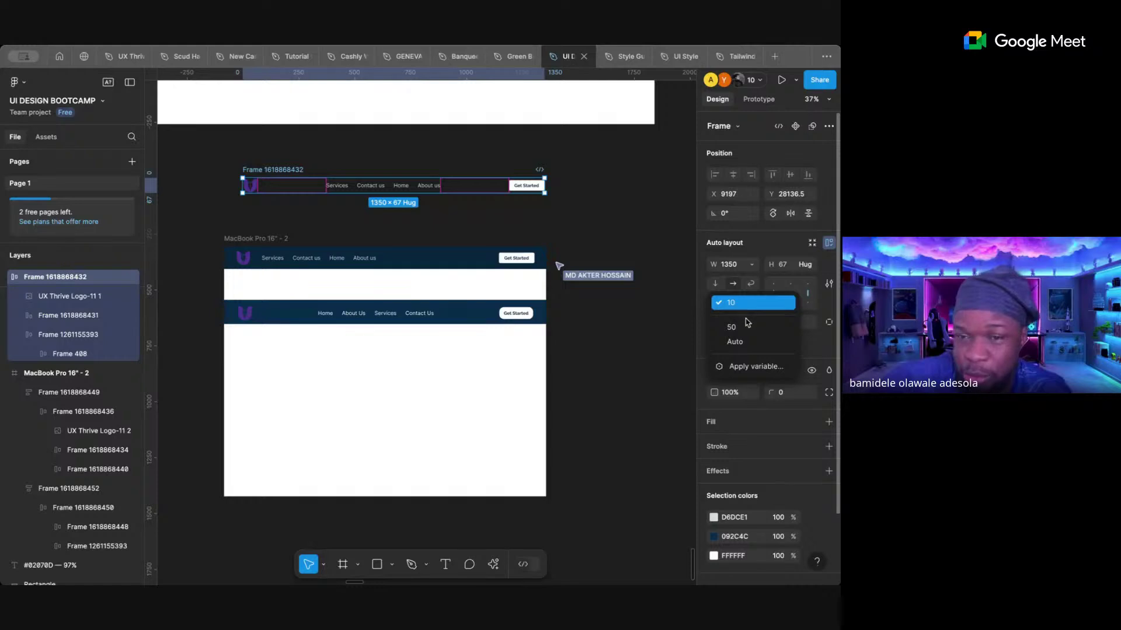
pyautogui.click(747, 327)
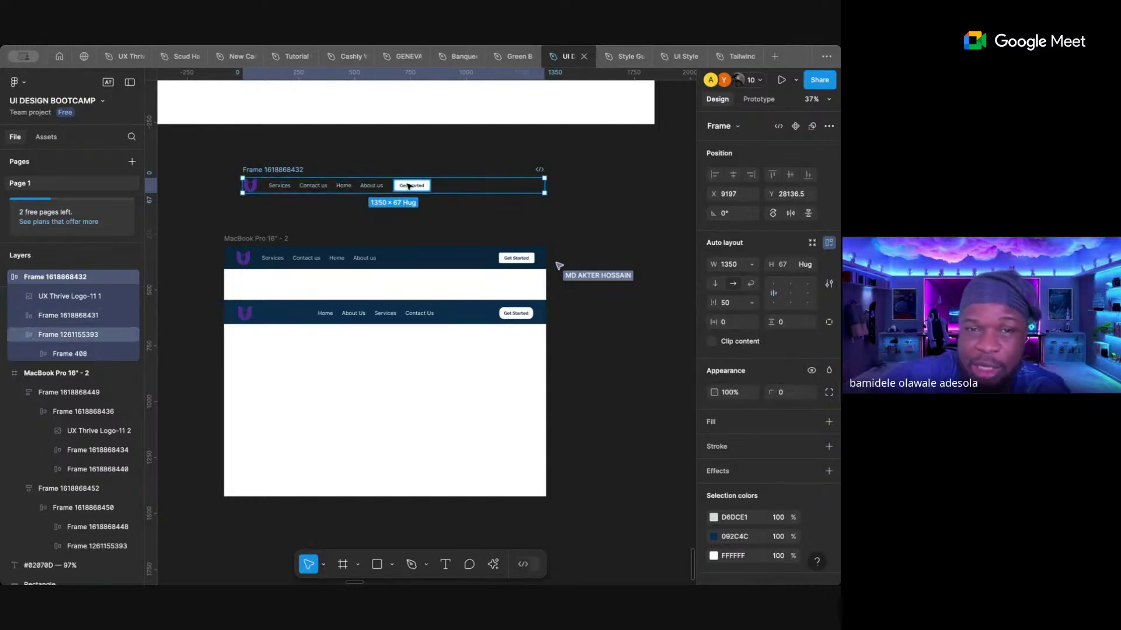
pyautogui.moveTo(713, 302); pyautogui.dragTo(839, 302)
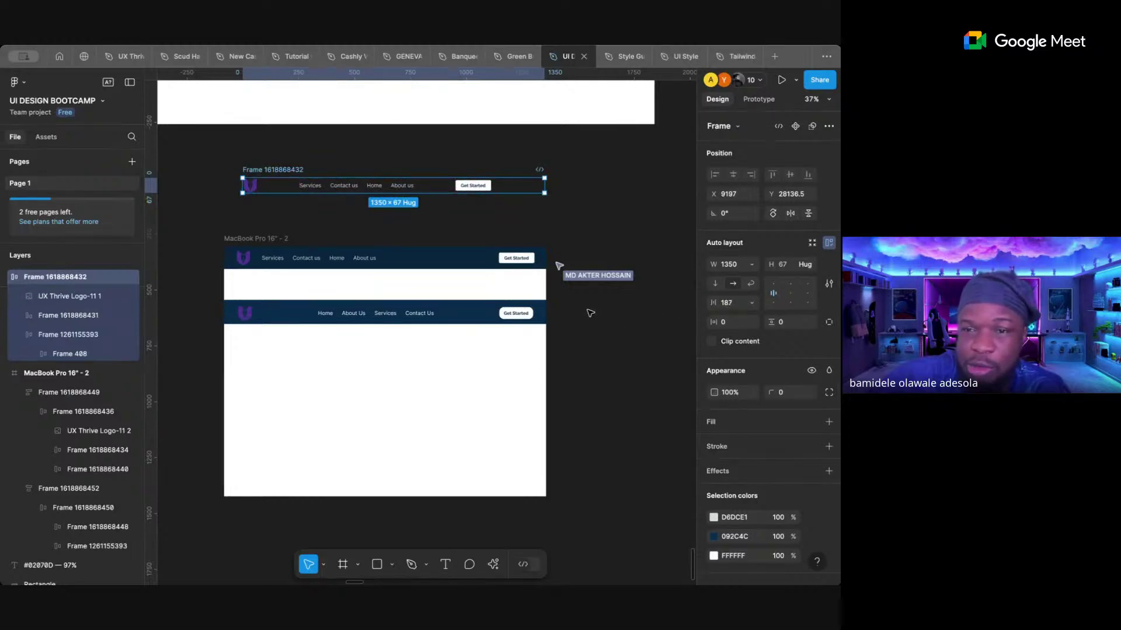
pyautogui.moveTo(704, 304); pyautogui.dragTo(786, 308)
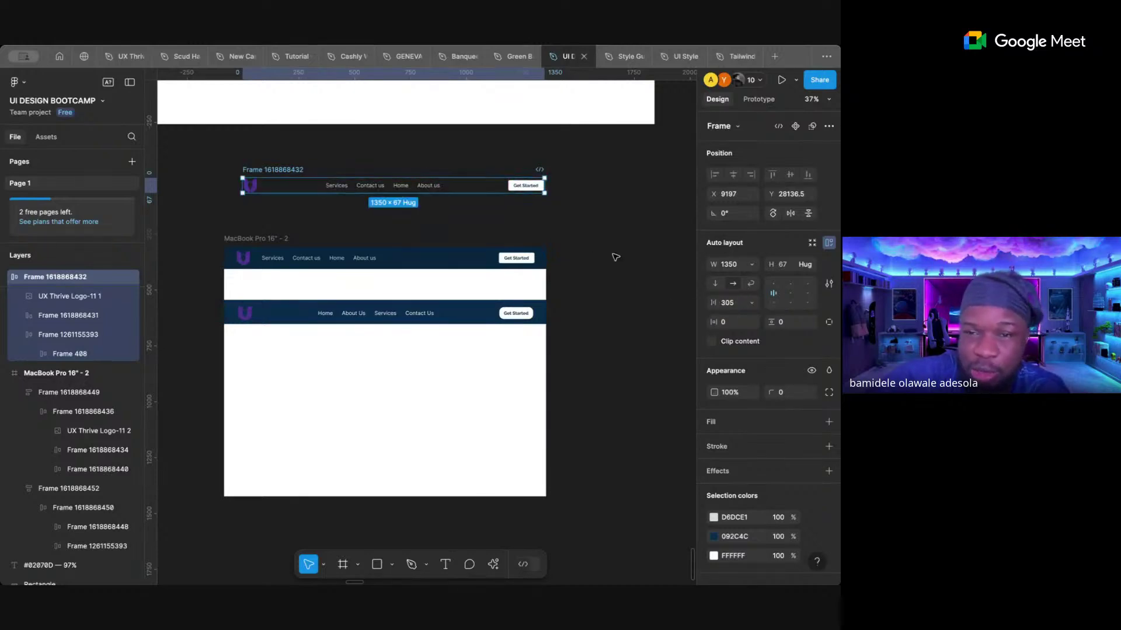
pyautogui.moveTo(713, 303); pyautogui.dragTo(709, 303)
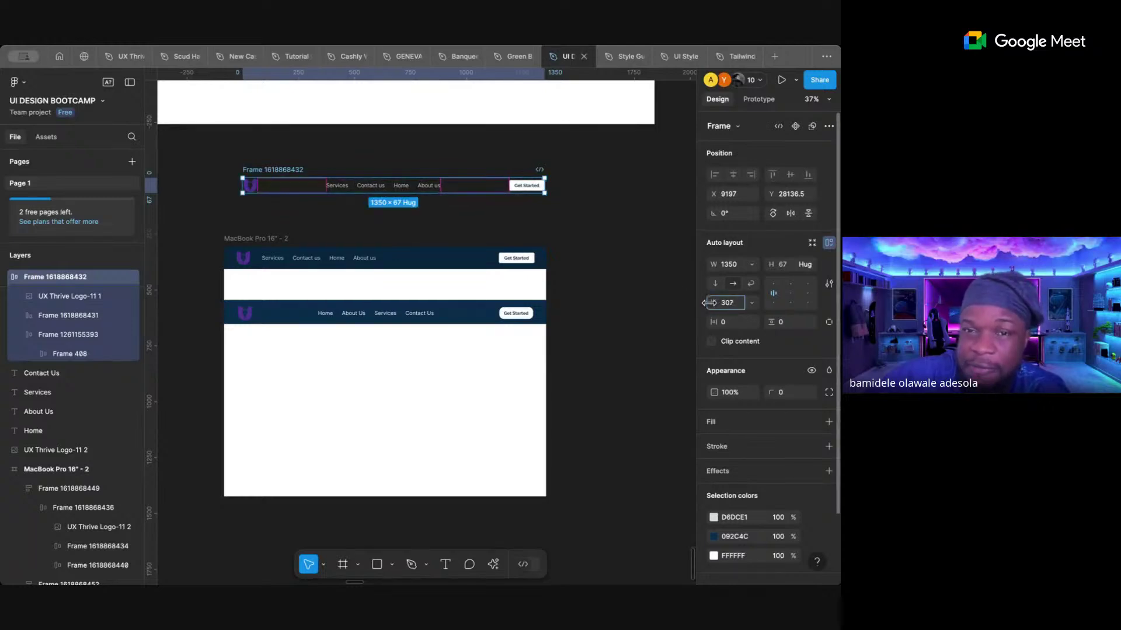
pyautogui.click(618, 249)
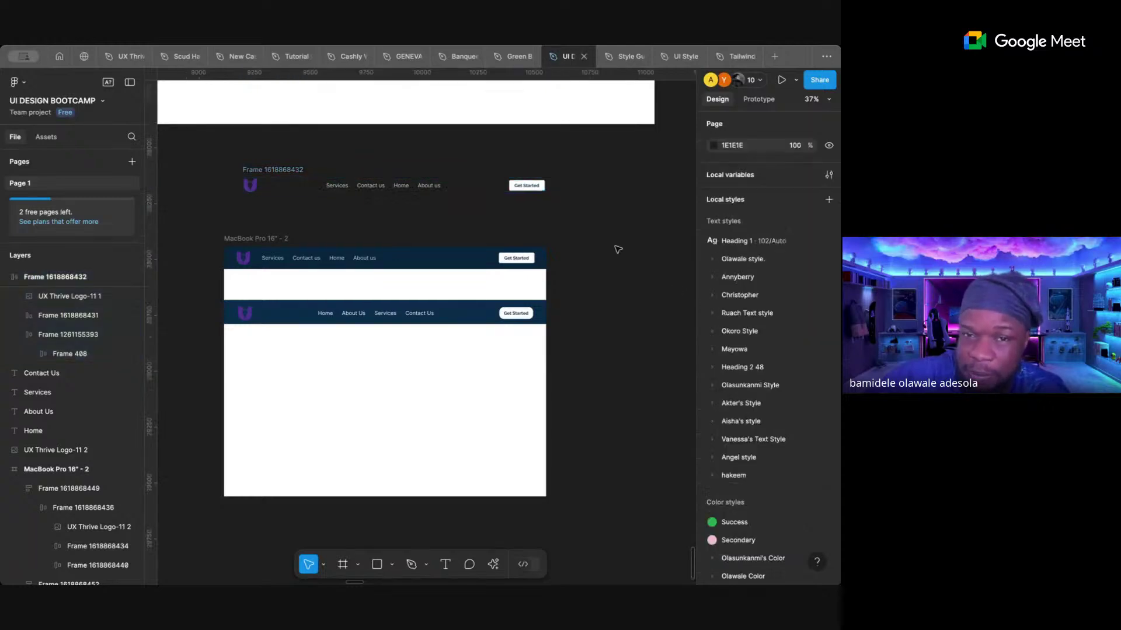
pyautogui.click(309, 175)
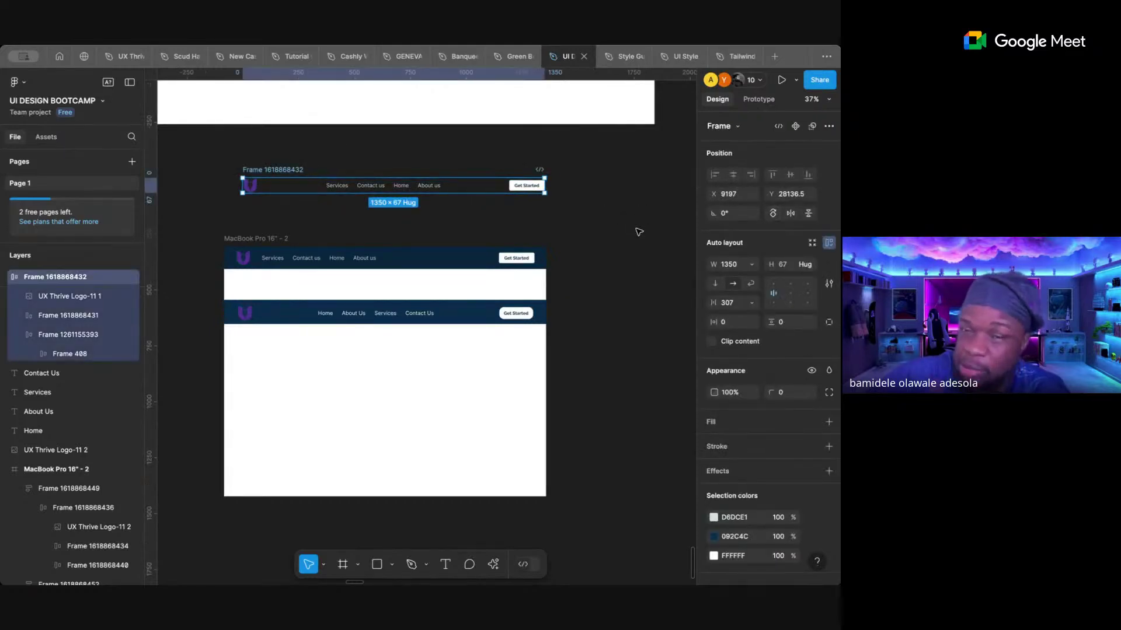
pyautogui.click(446, 169)
pyautogui.click(287, 170)
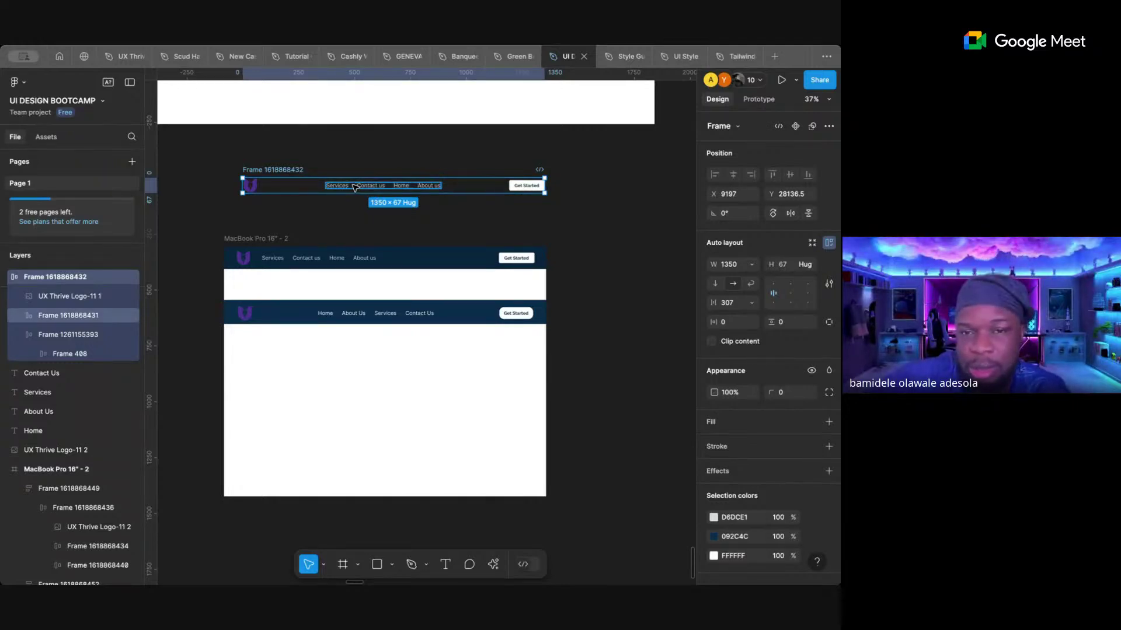
pyautogui.click(516, 259)
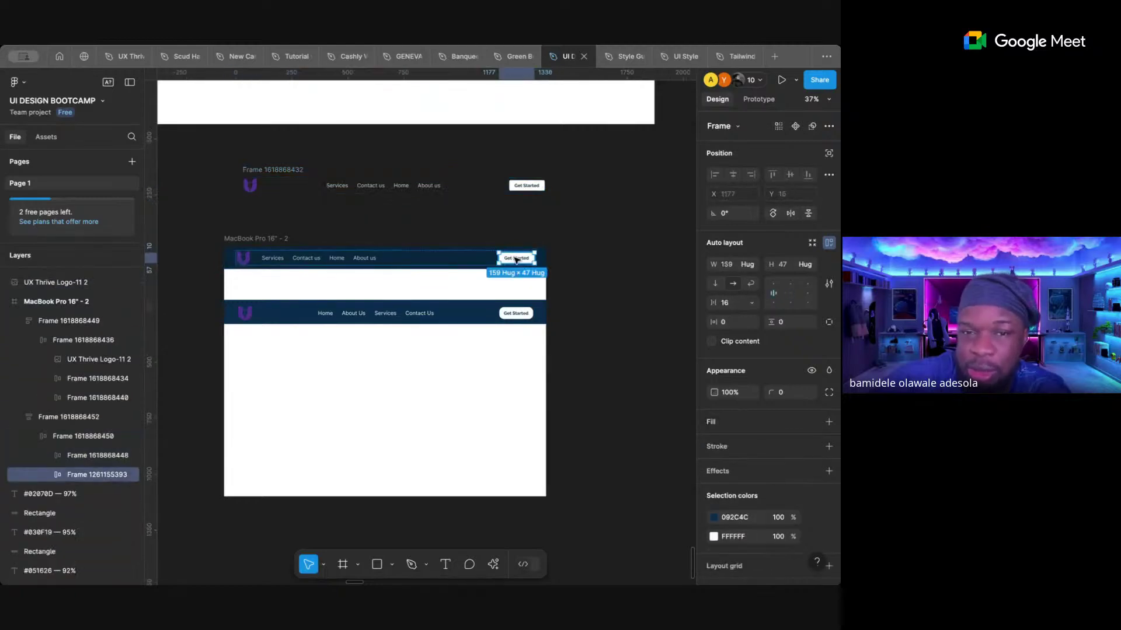
pyautogui.moveTo(516, 258); pyautogui.dragTo(481, 190)
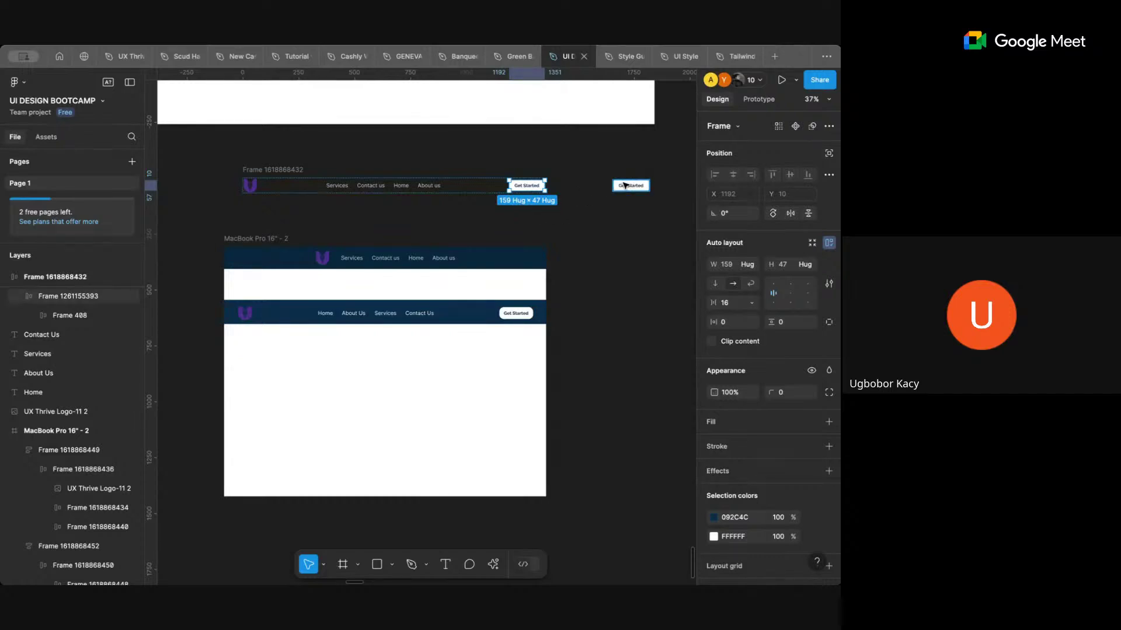
pyautogui.hotkey('ctrl', 'z')
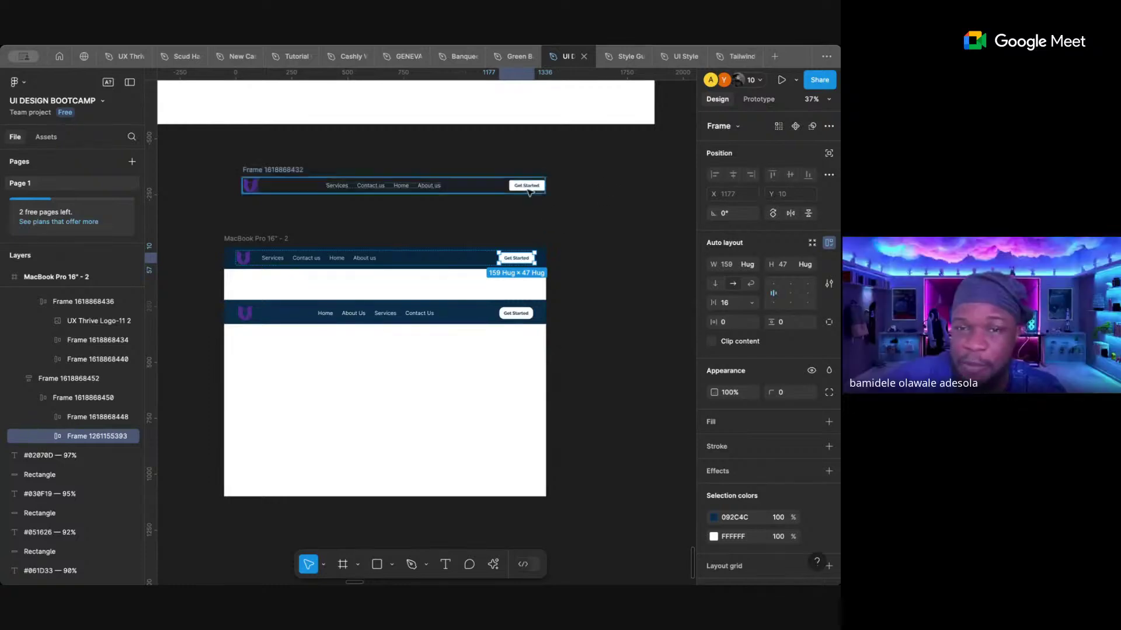
pyautogui.click(286, 171)
pyautogui.hotkey('ctrl', 'z')
pyautogui.hotkey('ctrl', 'z')
pyautogui.hotkey('ctrl', 'z')
pyautogui.hotkey('ctrl', 'z')
pyautogui.hotkey('ctrl', 'z')
pyautogui.hotkey('ctrl', 'z')
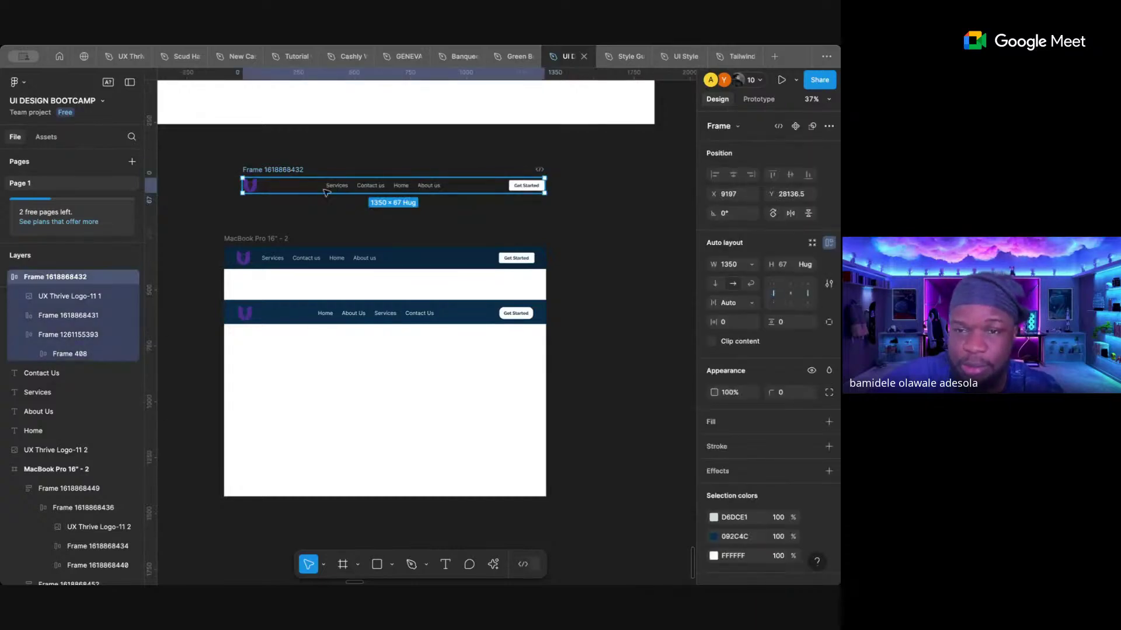
pyautogui.click(599, 222)
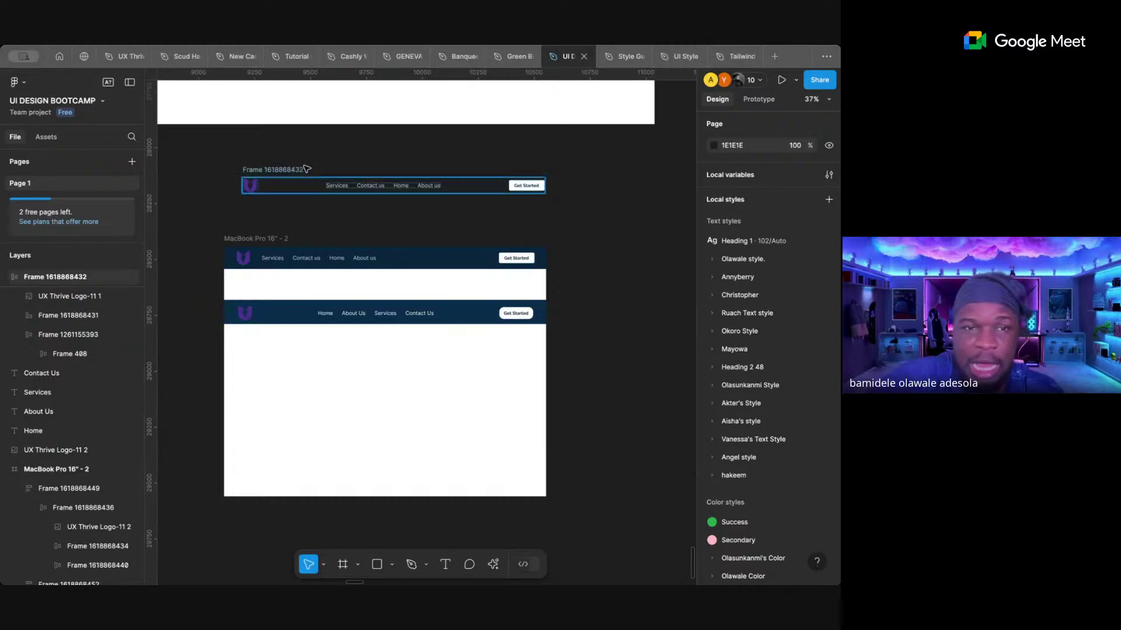
pyautogui.click(303, 170)
pyautogui.moveTo(304, 170)
pyautogui.mouseDown()
pyautogui.moveTo(303, 199)
pyautogui.moveTo(298, 184)
pyautogui.mouseUp()
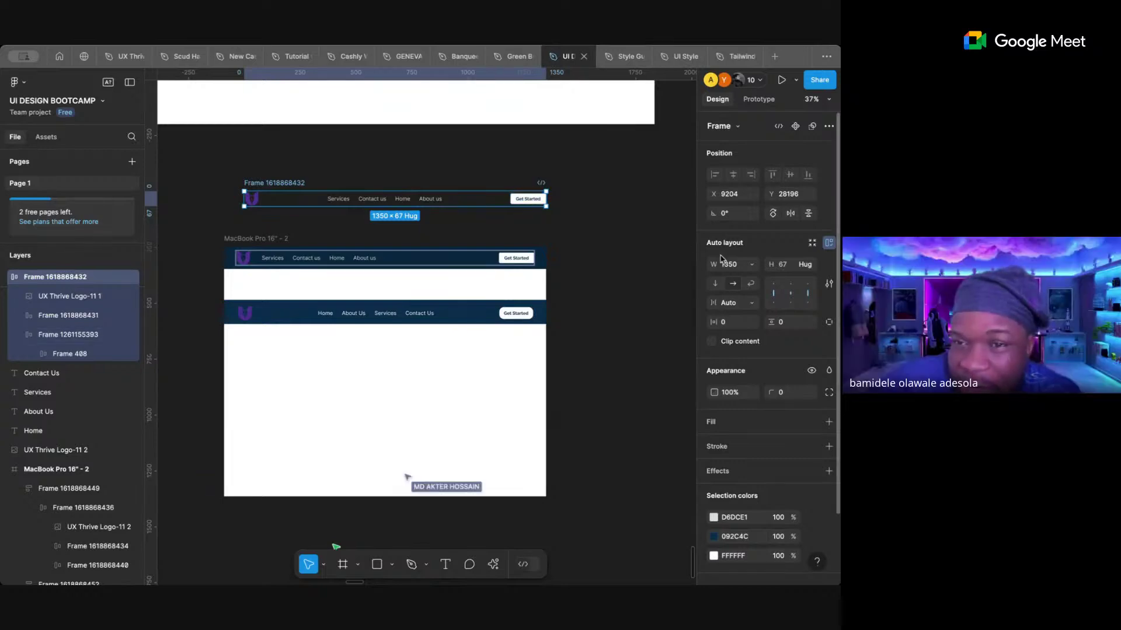
pyautogui.click(750, 265)
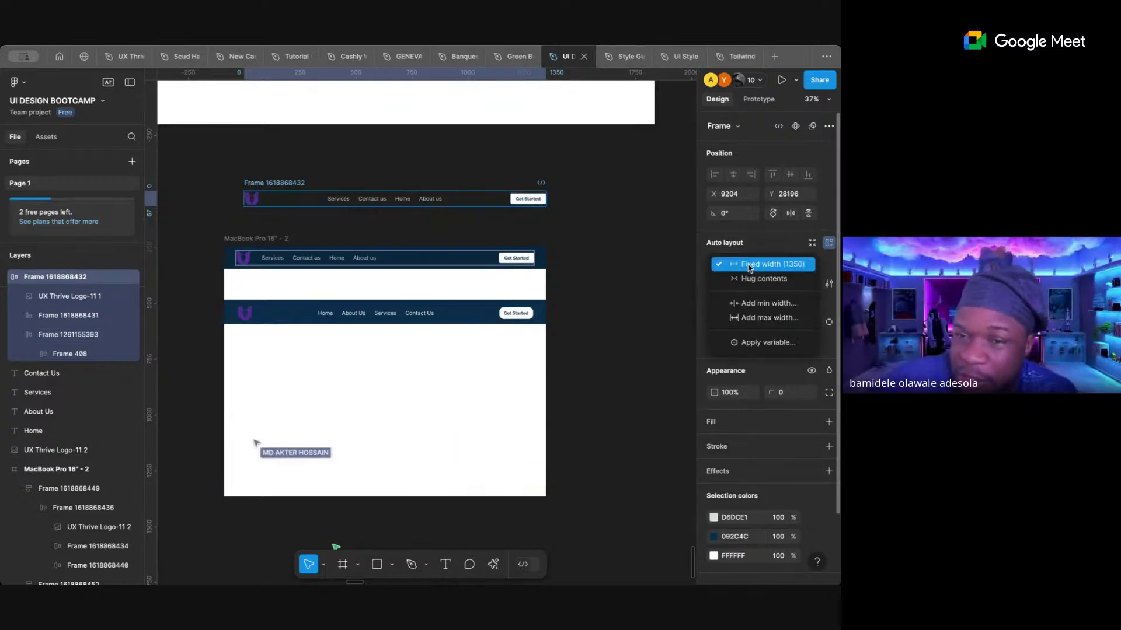
pyautogui.press('Escape')
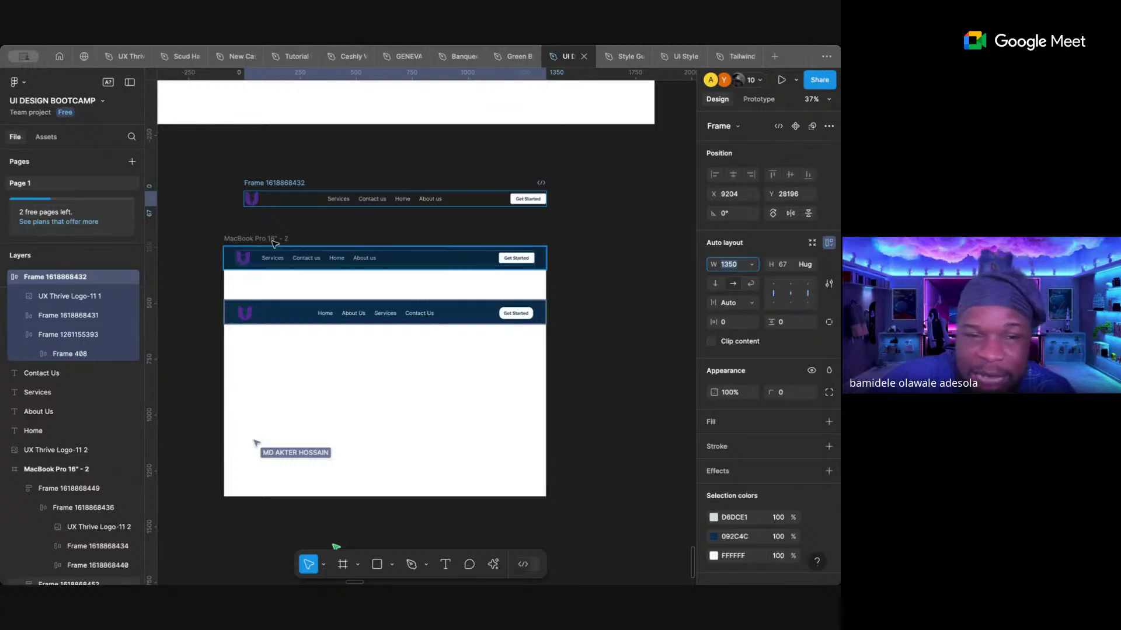
pyautogui.click(239, 240)
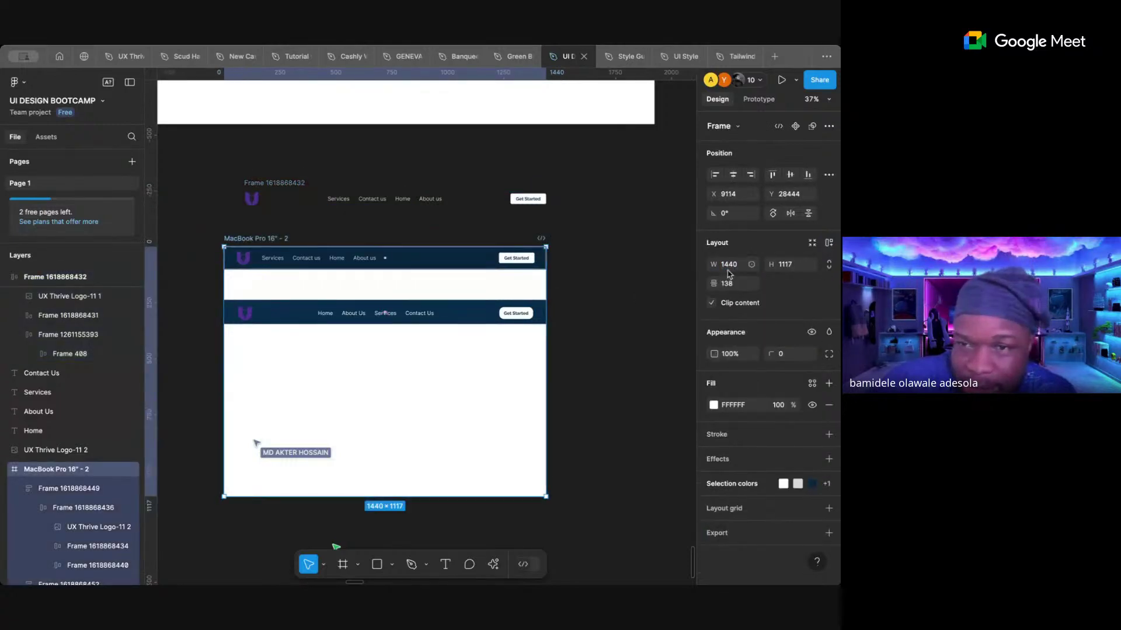
pyautogui.click(292, 199)
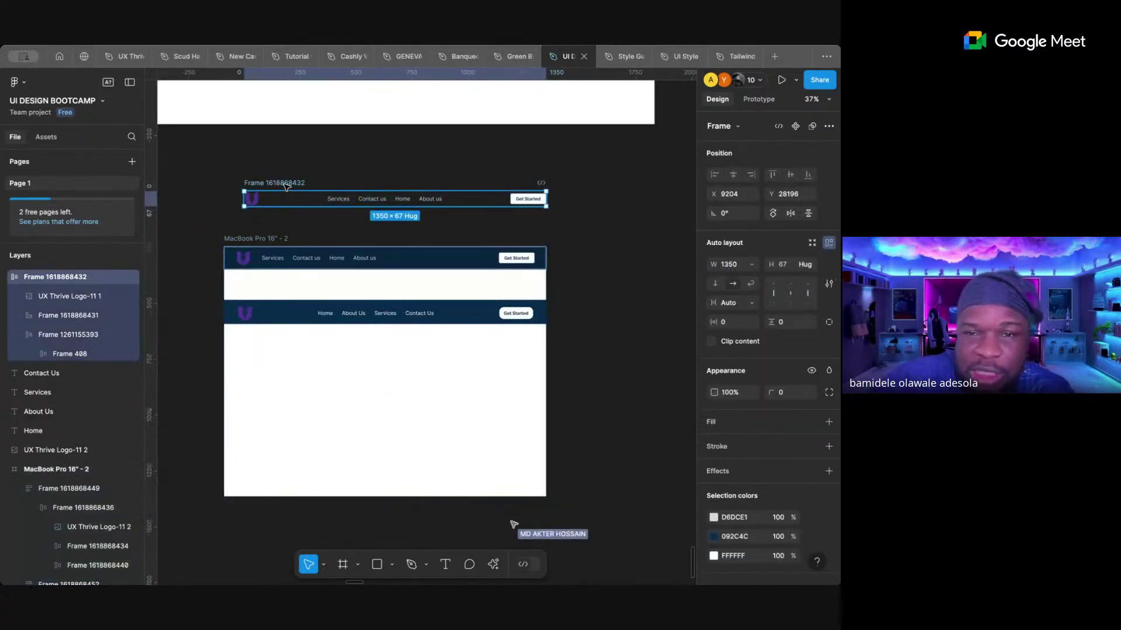
pyautogui.click(732, 268)
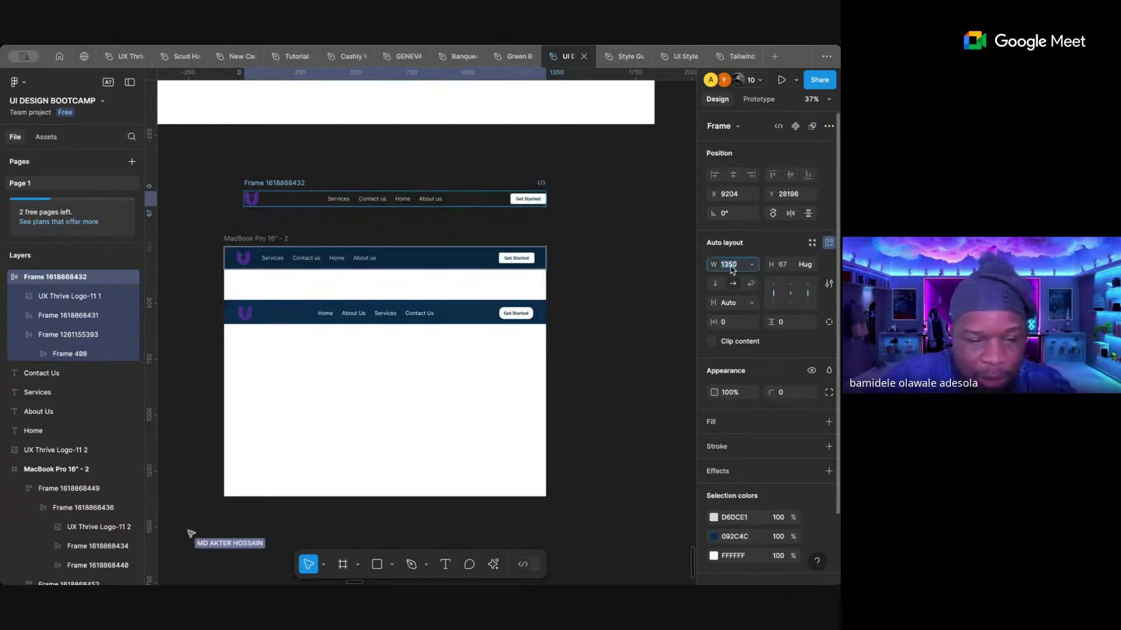
pyautogui.write('1440')
pyautogui.press('Return')
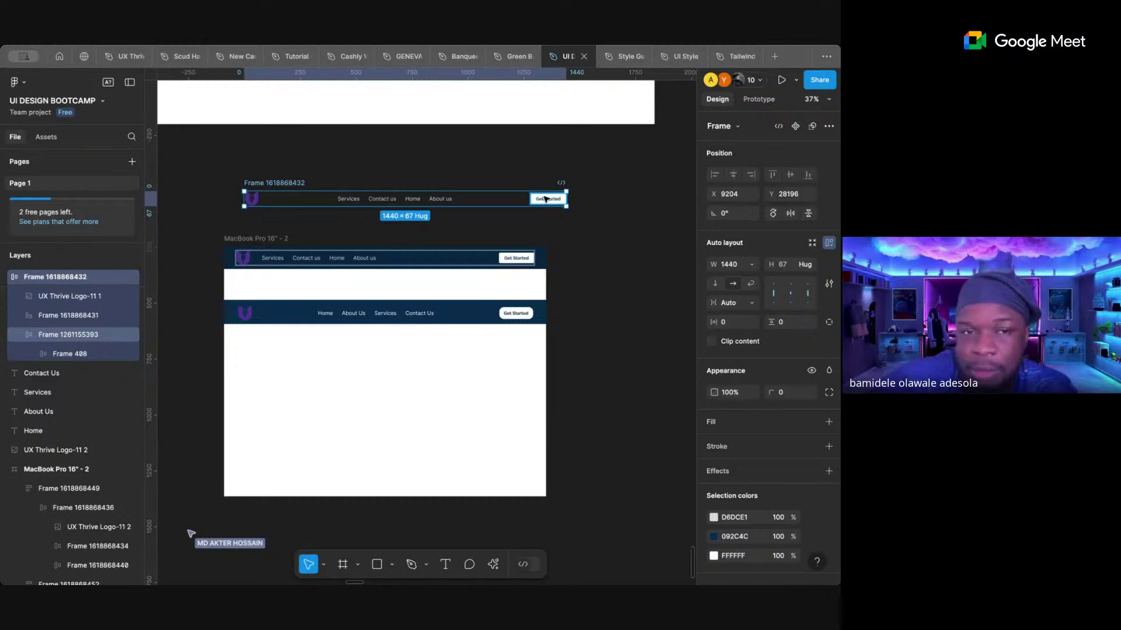
pyautogui.moveTo(284, 204); pyautogui.dragTo(262, 349)
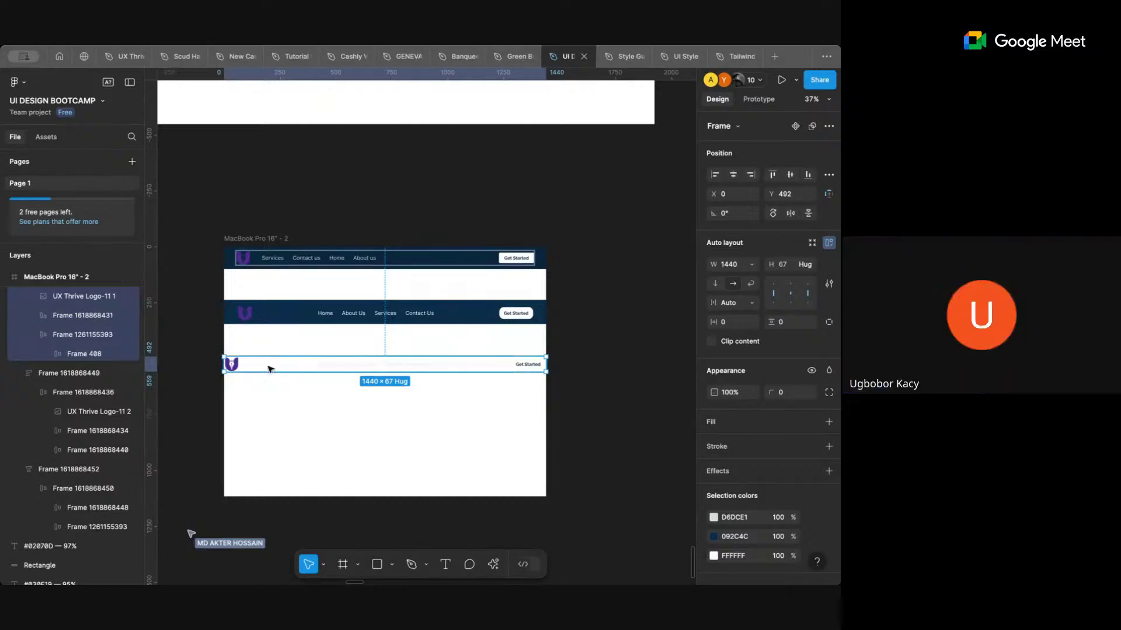
pyautogui.hotkey('ctrl', 'z')
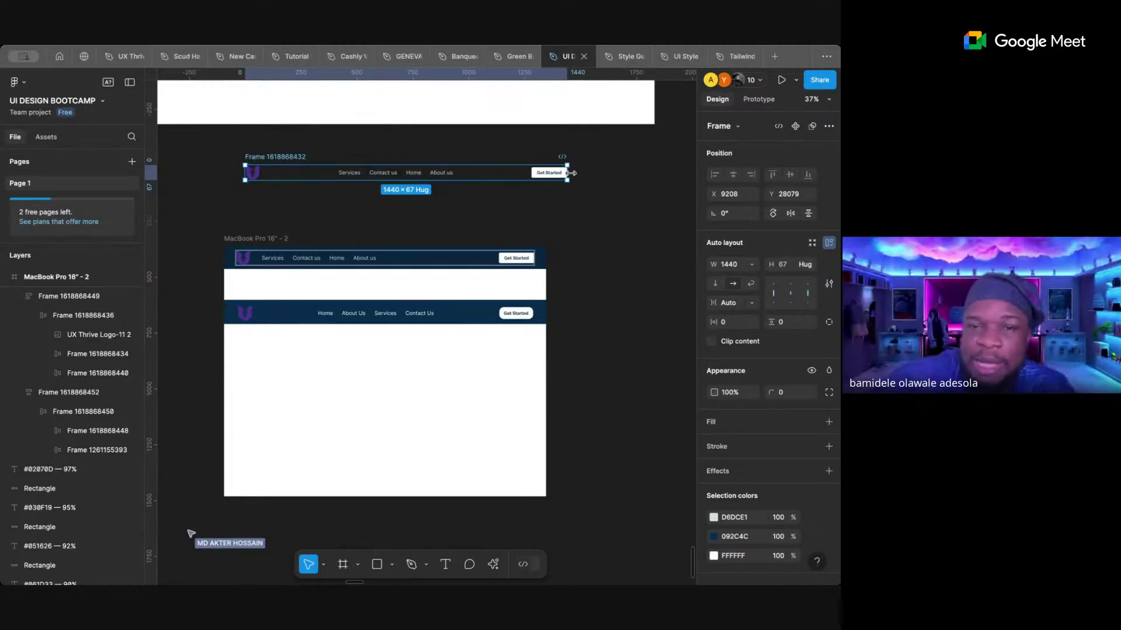
pyautogui.click(516, 263)
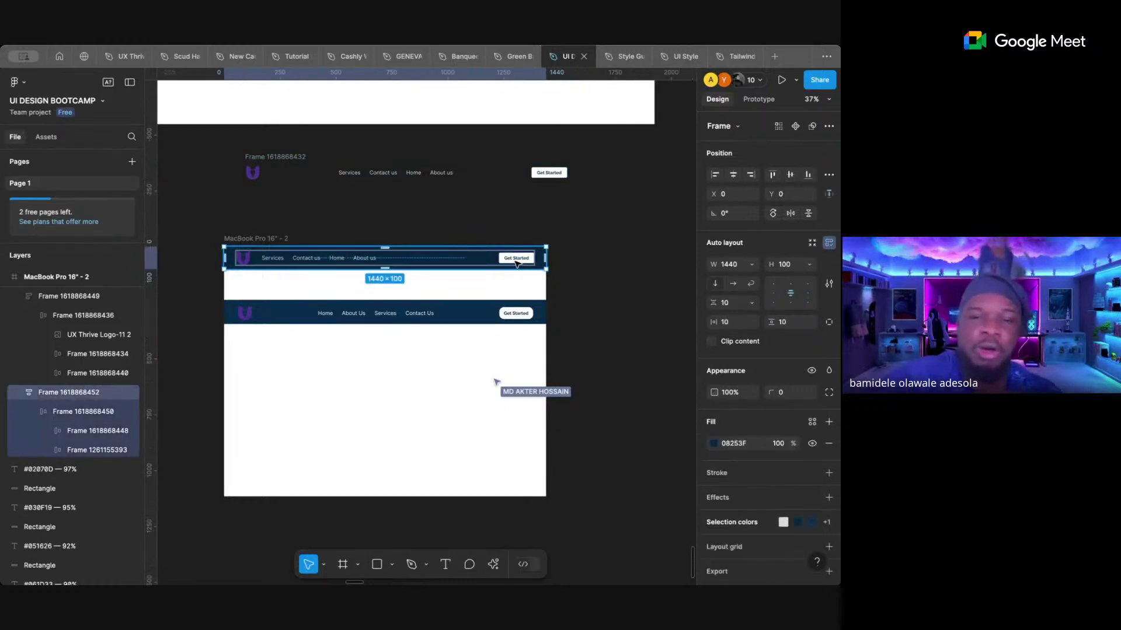
pyautogui.click(517, 262)
pyautogui.click(517, 262)
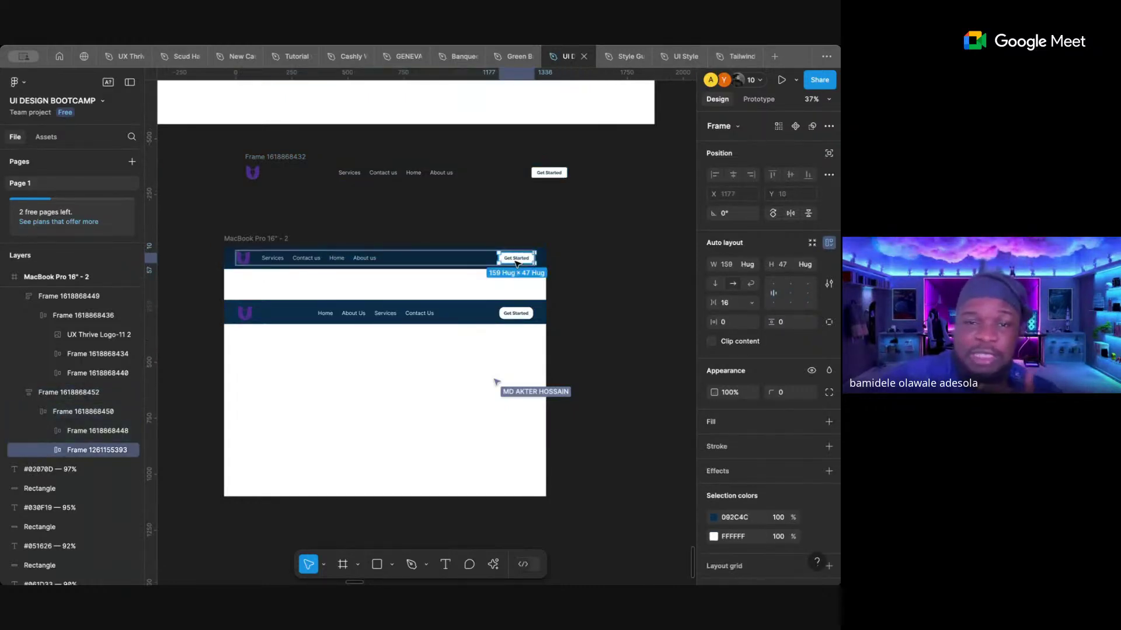
pyautogui.moveTo(517, 263); pyautogui.dragTo(513, 179)
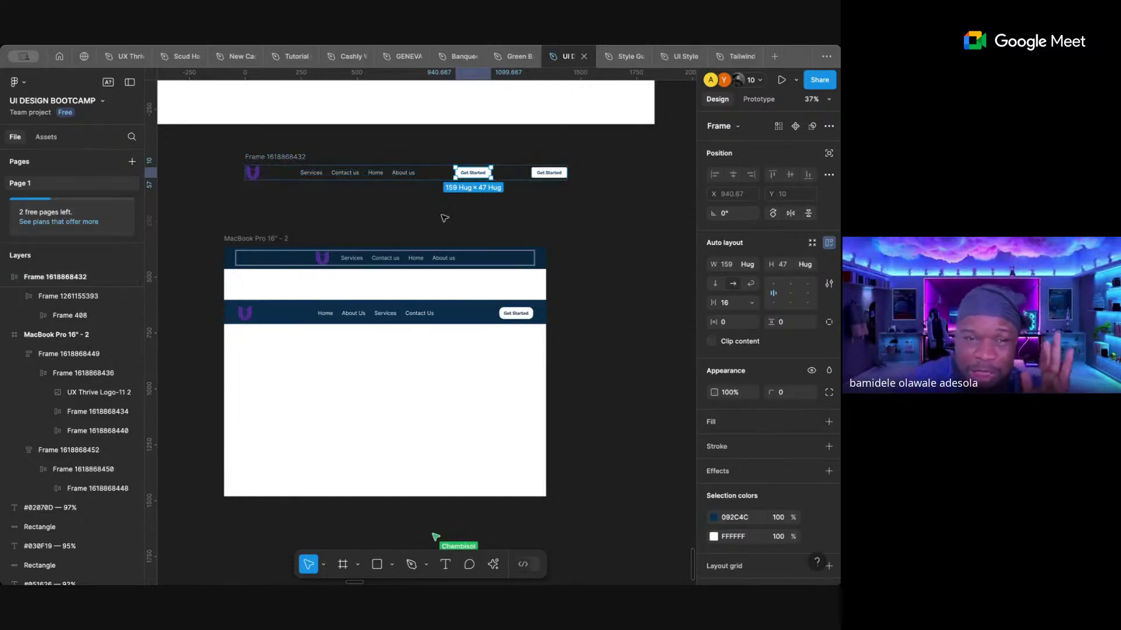
# - Delete the duplicate Get Started button from the standalone navbar frame
pyautogui.click(284, 239)
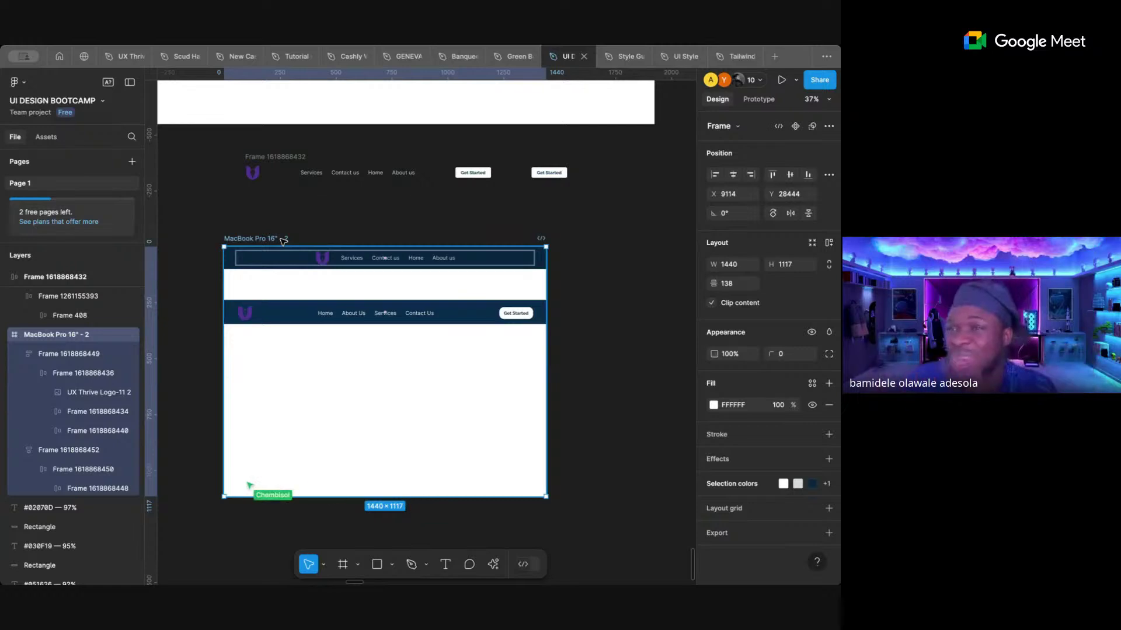
pyautogui.click(412, 208)
pyautogui.click(307, 155)
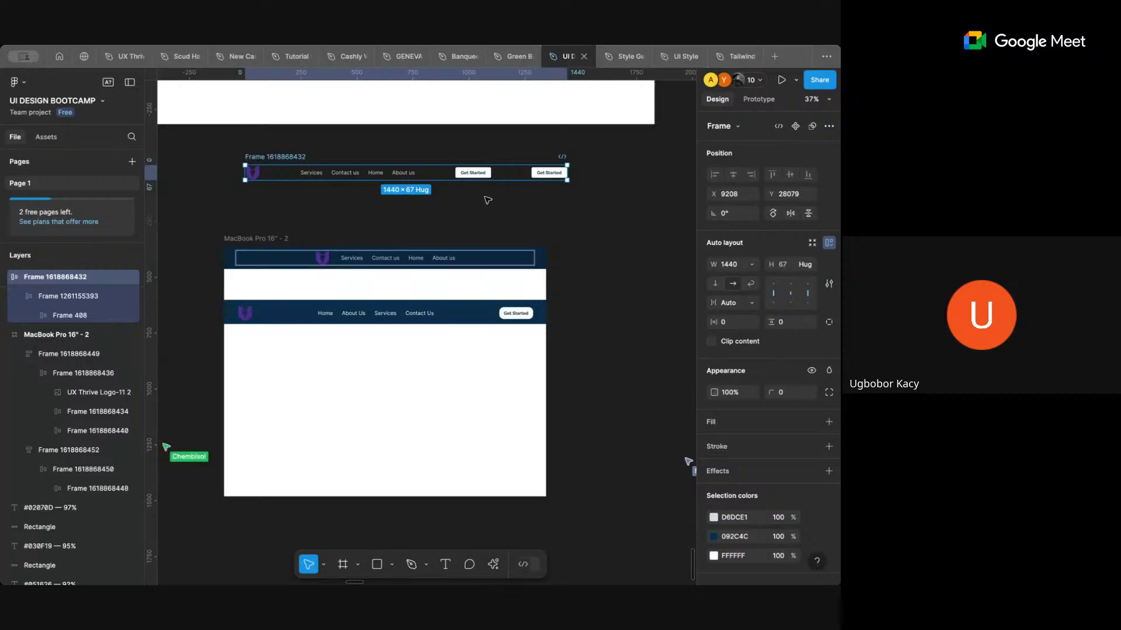
pyautogui.click(471, 175)
pyautogui.press('Delete')
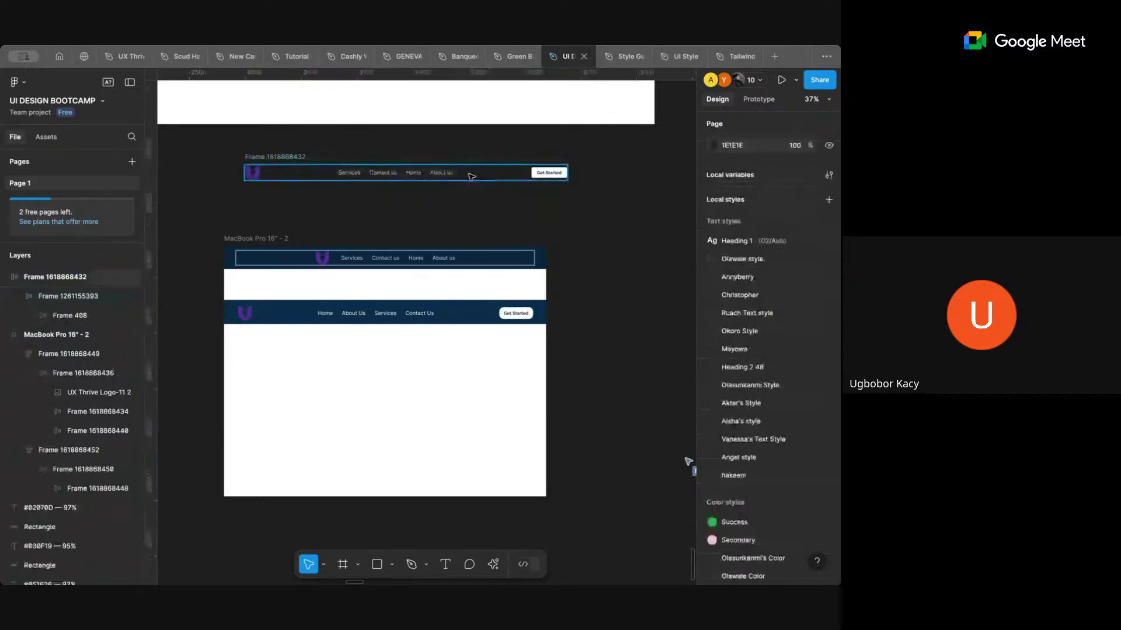
pyautogui.click(295, 159)
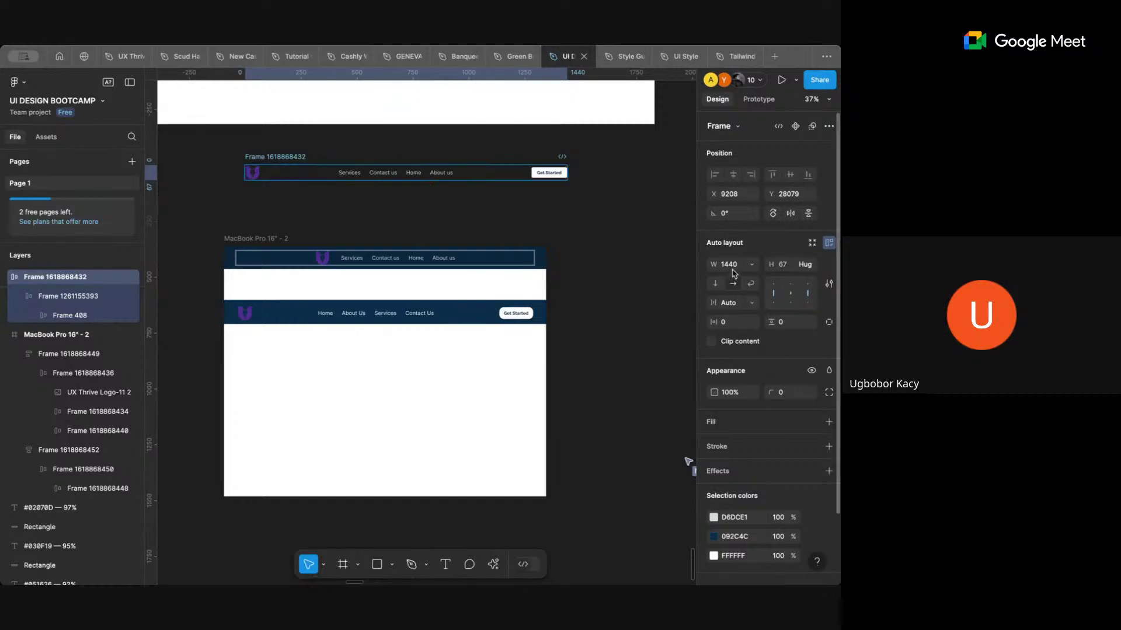
pyautogui.click(596, 252)
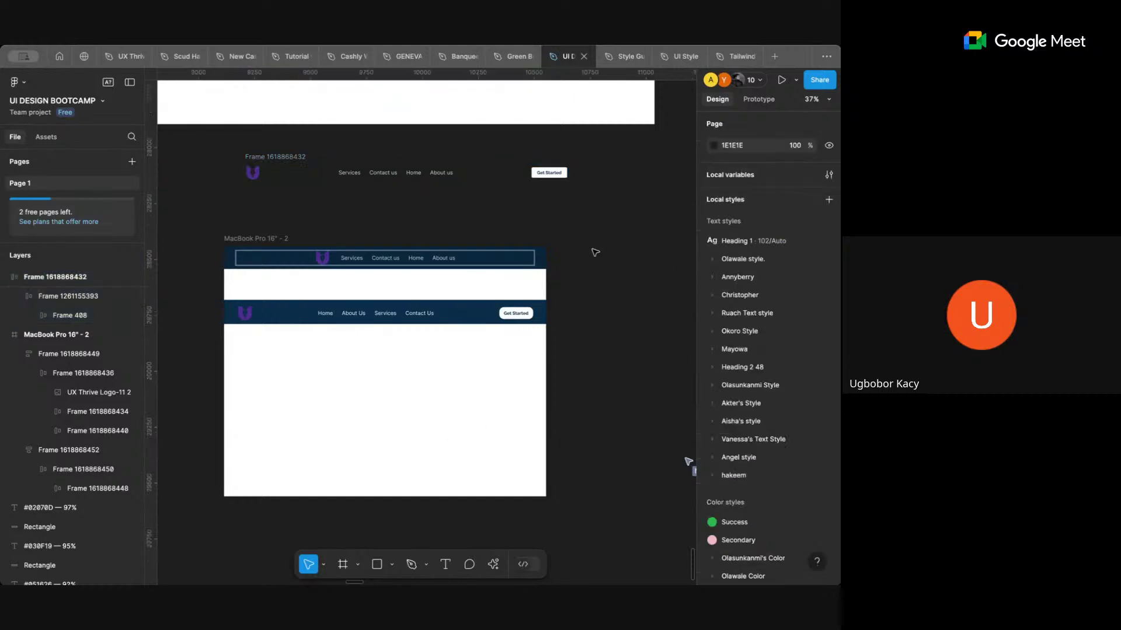
pyautogui.click(268, 239)
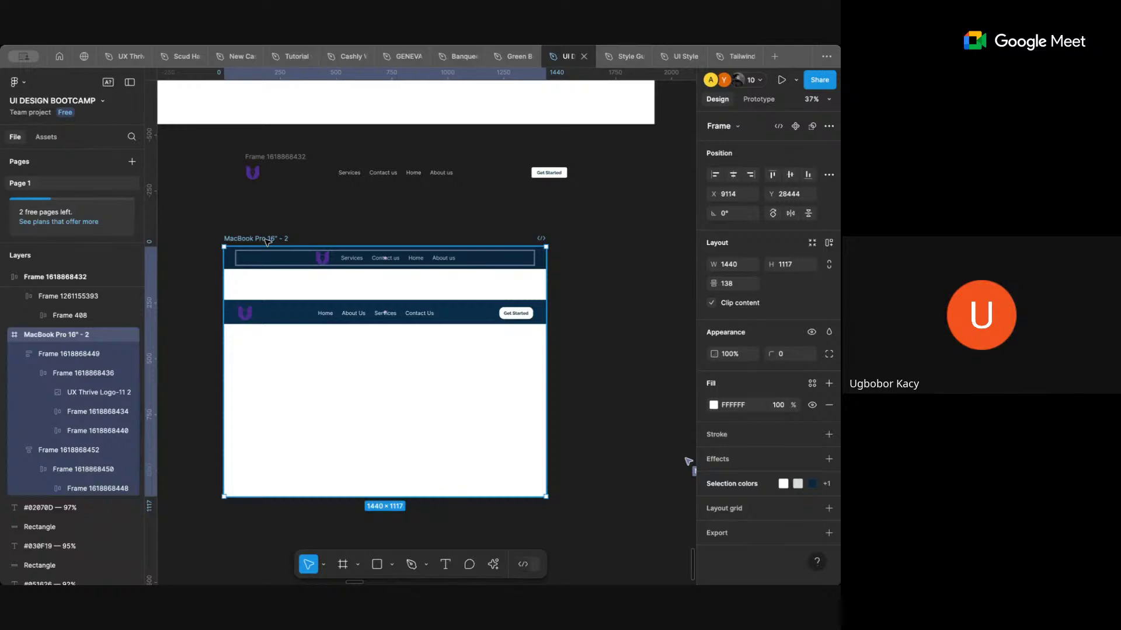
pyautogui.click(298, 158)
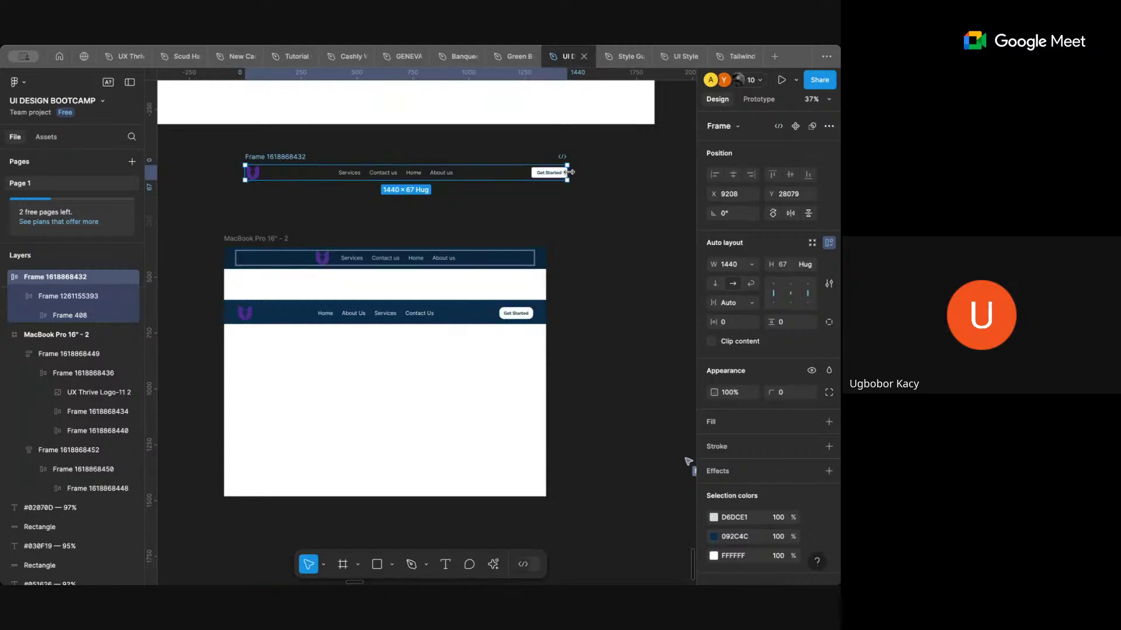
# - Resize the navbar frame to 1440×99 and widen its item gap to 340
pyautogui.moveTo(533, 183); pyautogui.dragTo(532, 188)
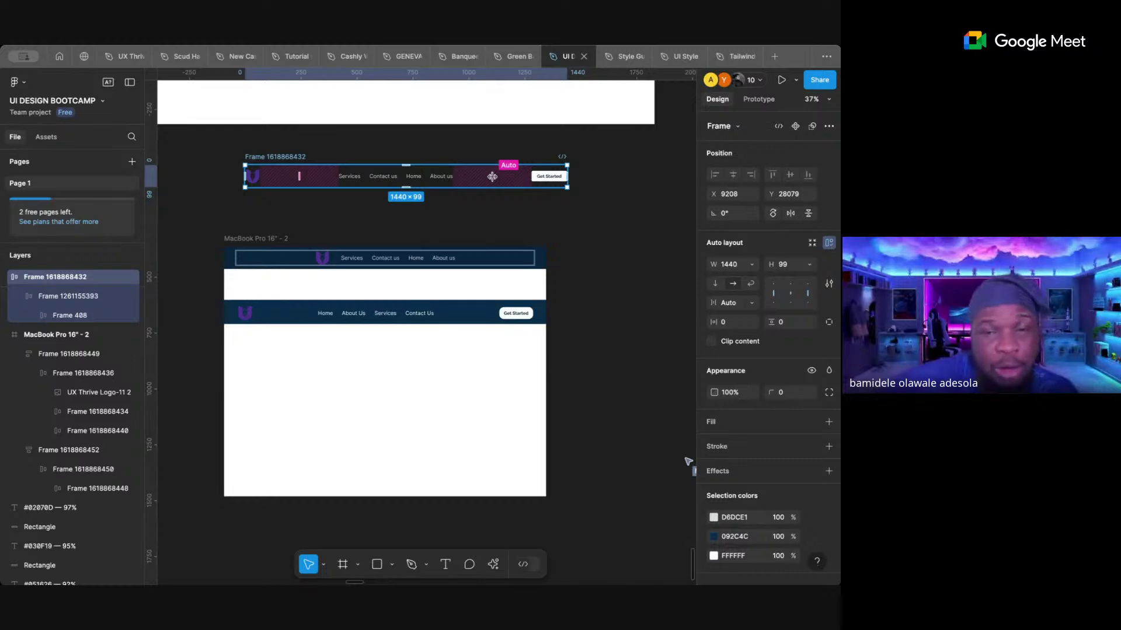
pyautogui.moveTo(492, 177); pyautogui.dragTo(477, 176)
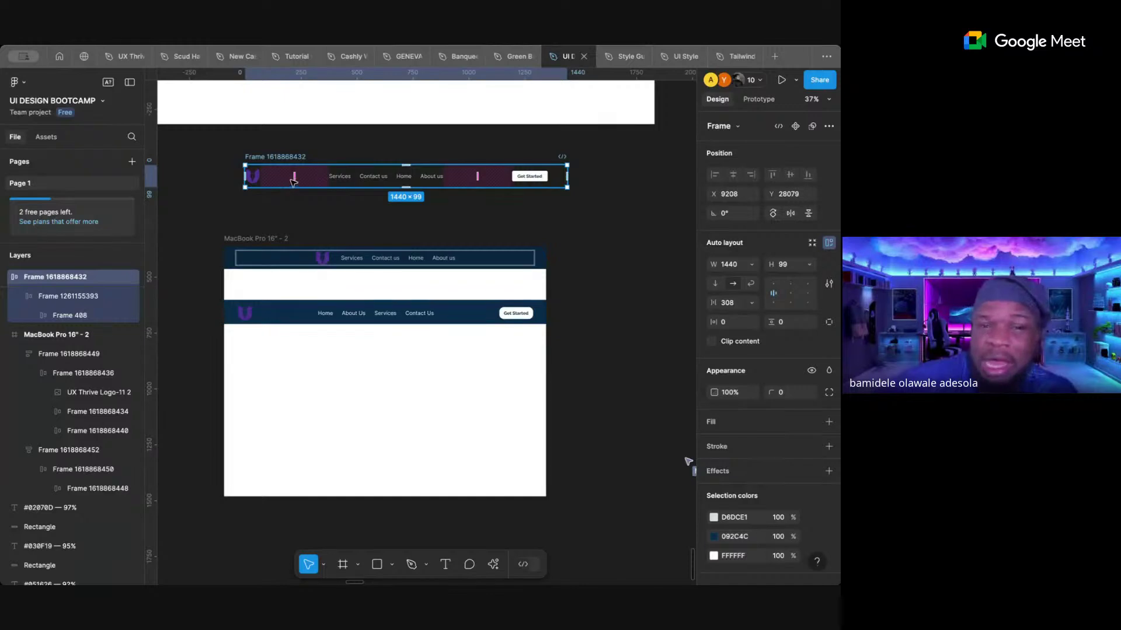
pyautogui.moveTo(293, 178); pyautogui.dragTo(302, 177)
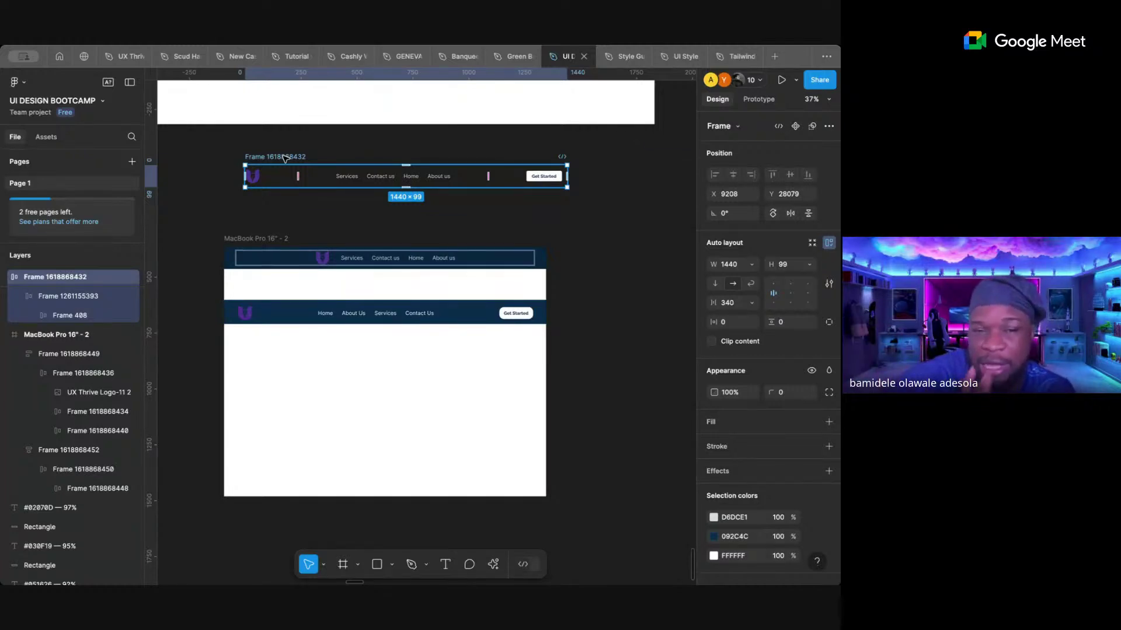
pyautogui.click(403, 56)
pyautogui.press('-')
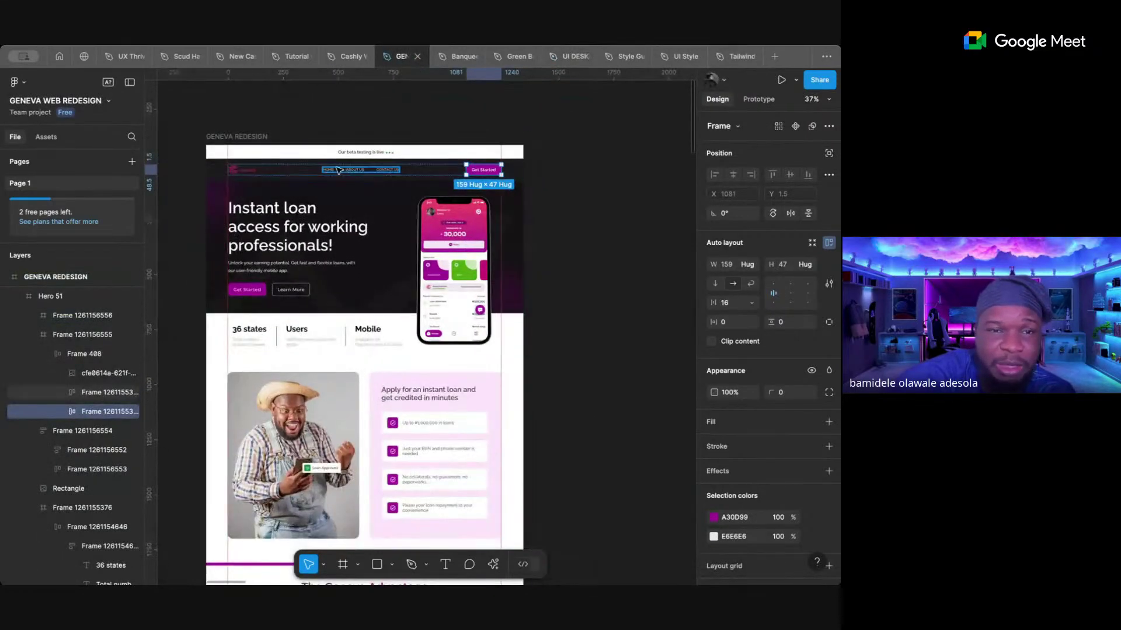
pyautogui.hotkey('shift', 'Tab')
pyautogui.click(287, 165)
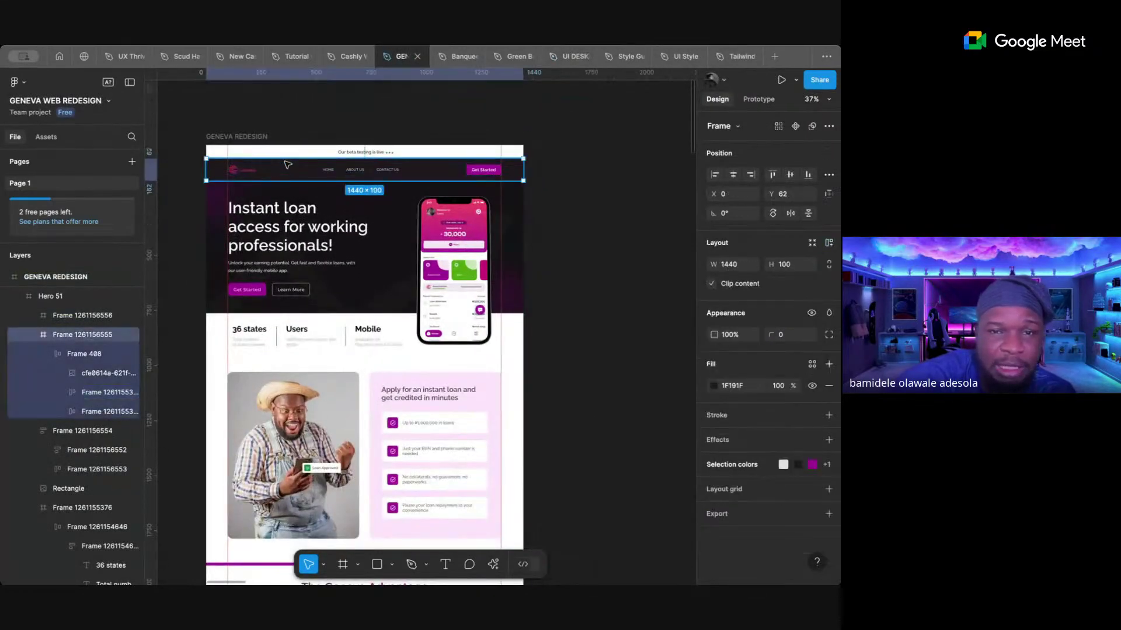
pyautogui.scroll(5, 287, 165)
pyautogui.scroll(-4, 254, 183)
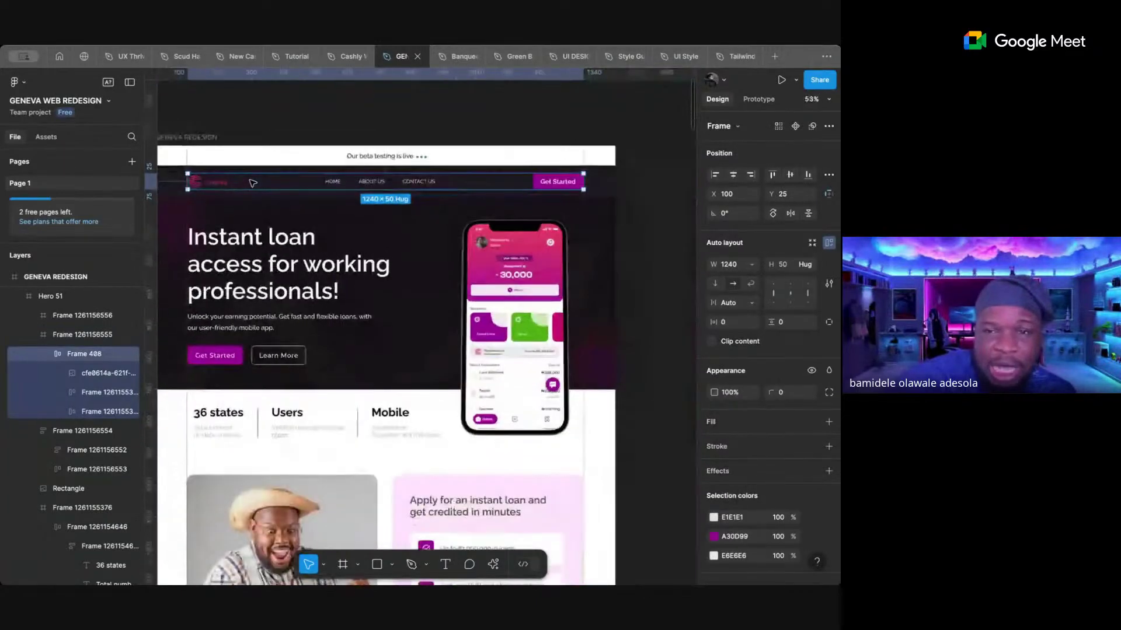
pyautogui.hscroll(-2, 247, 197)
pyautogui.scroll(1, 247, 196)
pyautogui.click(248, 196)
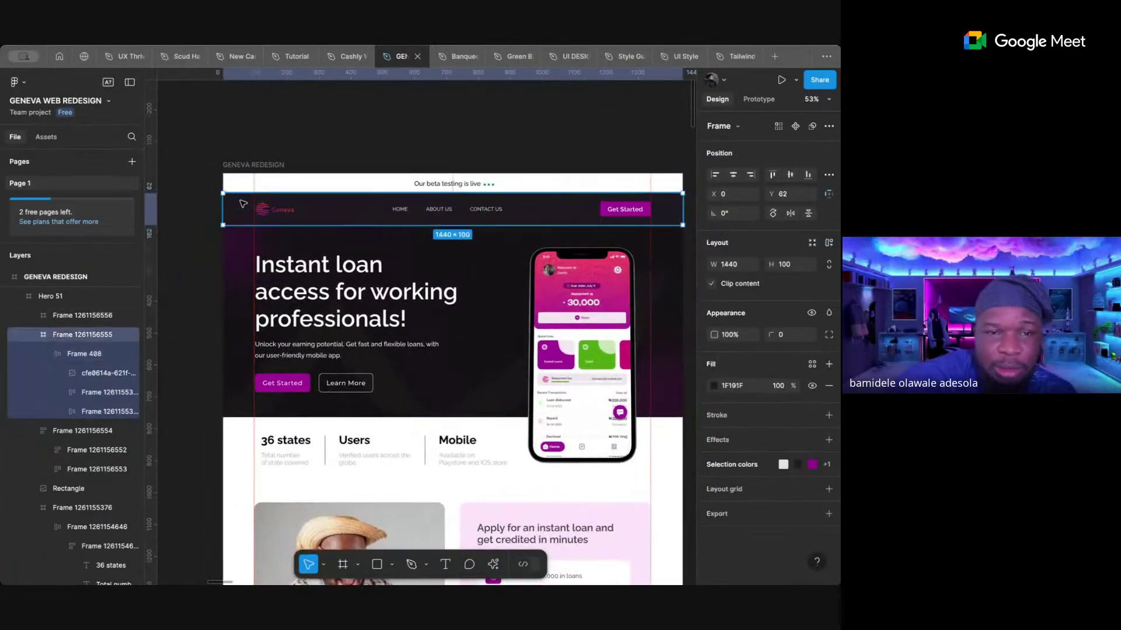
pyautogui.scroll(-3, 284, 270)
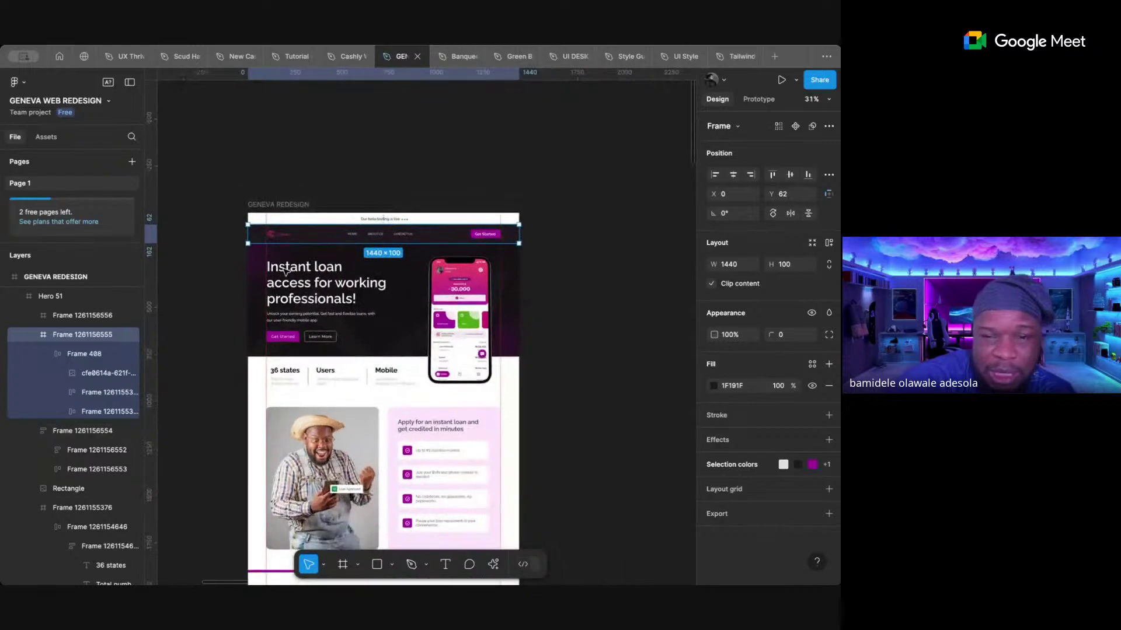
pyautogui.scroll(-5, 491, 388)
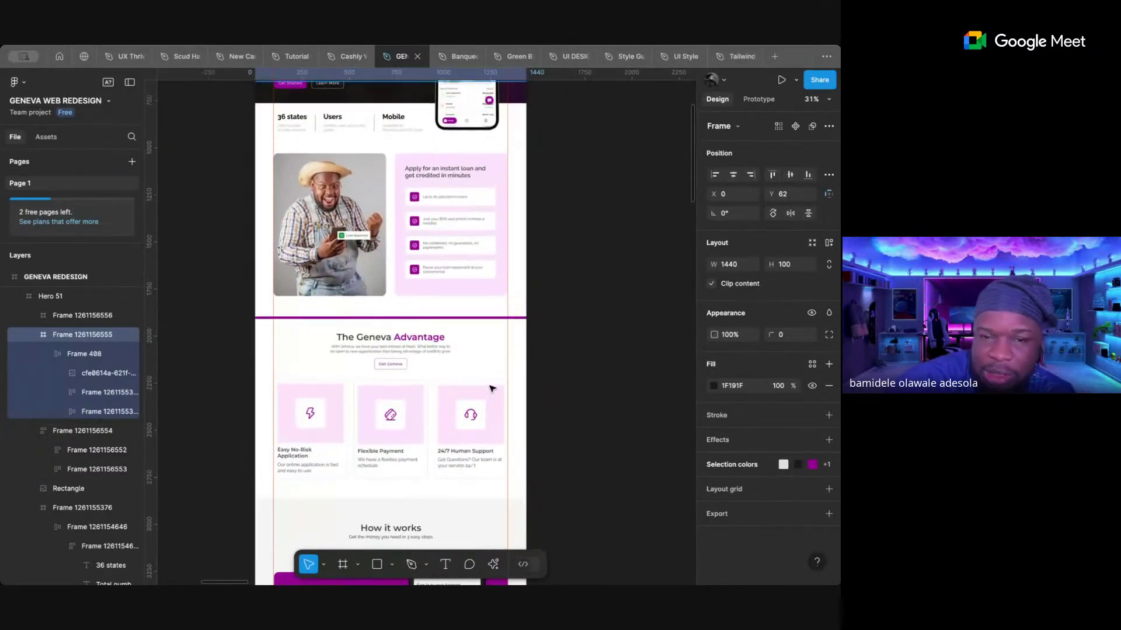
pyautogui.scroll(7, 491, 388)
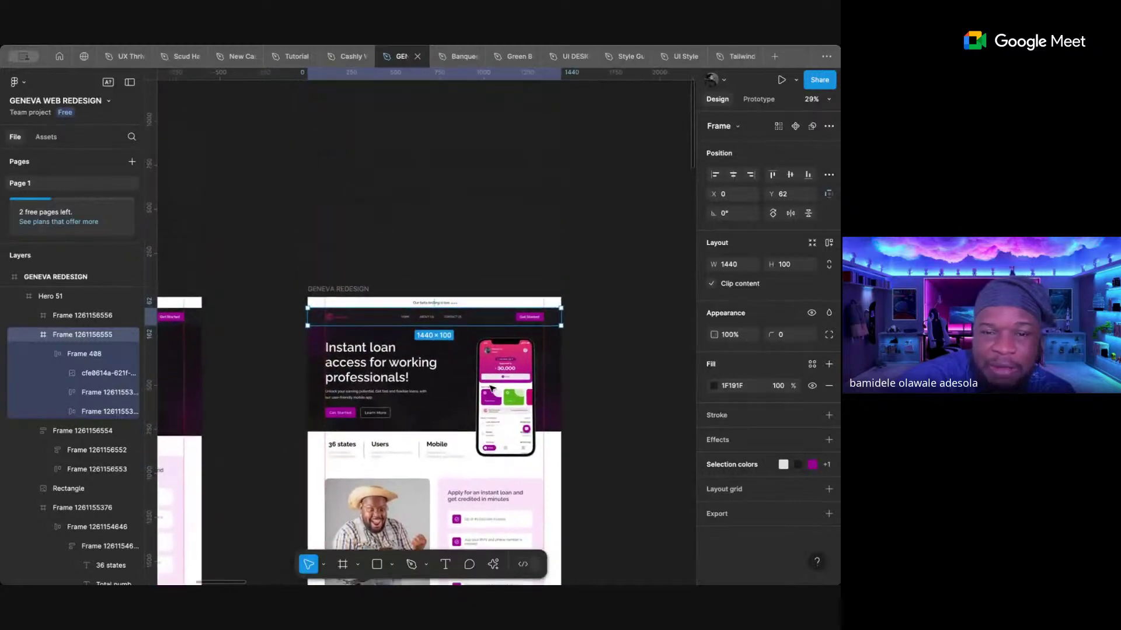
pyautogui.scroll(5, 444, 320)
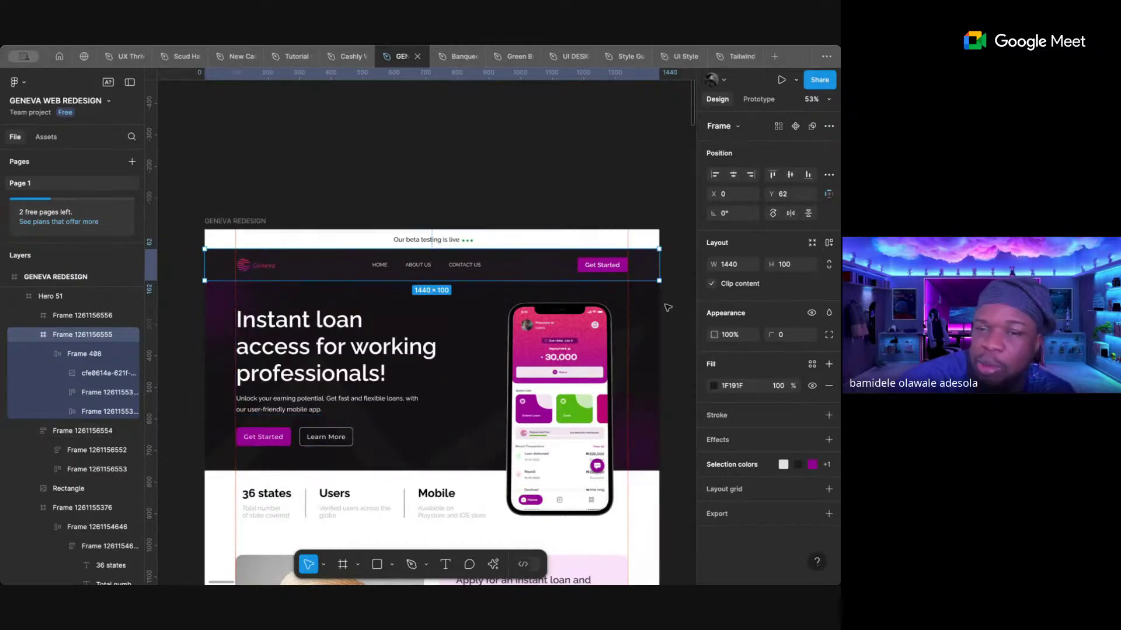
pyautogui.scroll(-6, 438, 358)
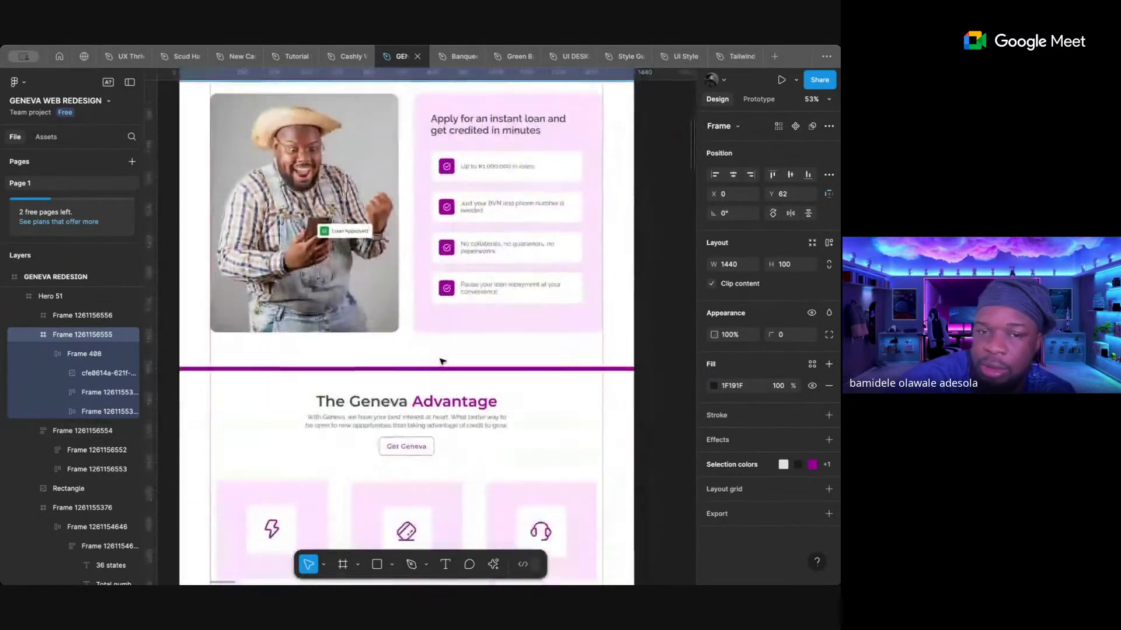
pyautogui.hscroll(-4, 439, 359)
pyautogui.scroll(-5, 439, 359)
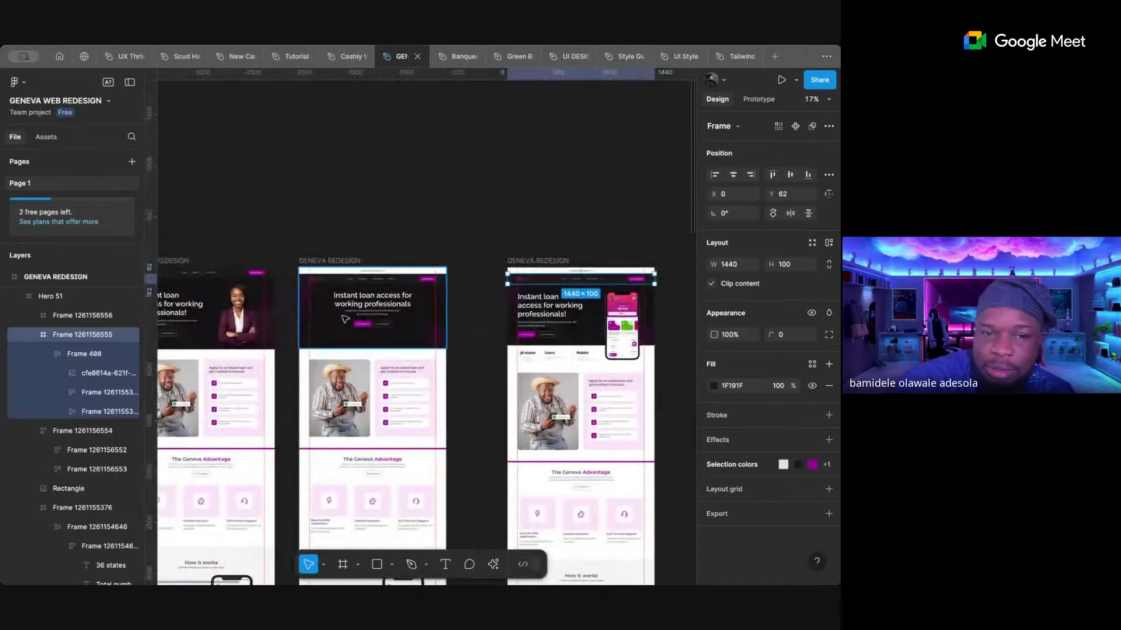
pyautogui.scroll(4, 345, 317)
pyautogui.scroll(-4, 345, 317)
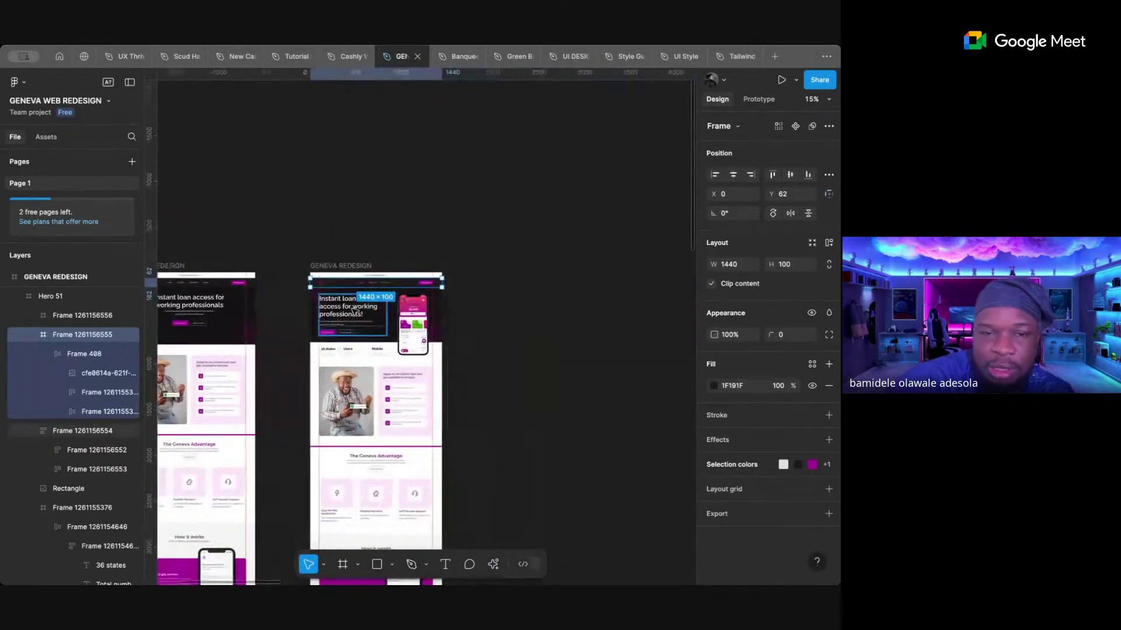
pyautogui.scroll(4, 360, 305)
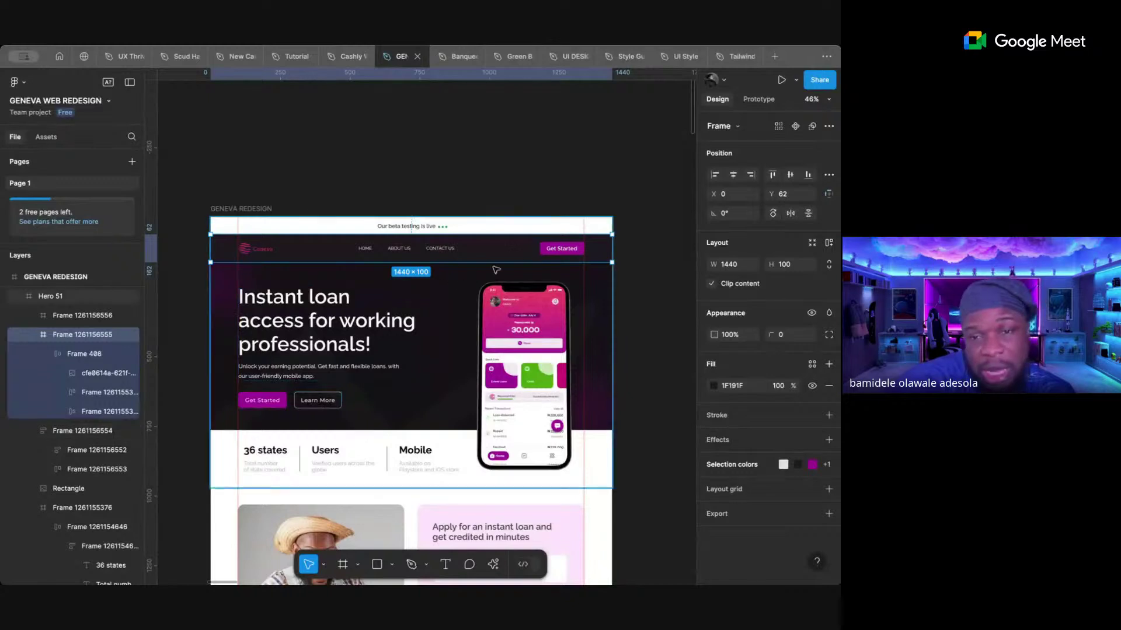
pyautogui.click(569, 57)
# - Adjust the standalone navbar frame's size by dragging its edge
pyautogui.click(607, 237)
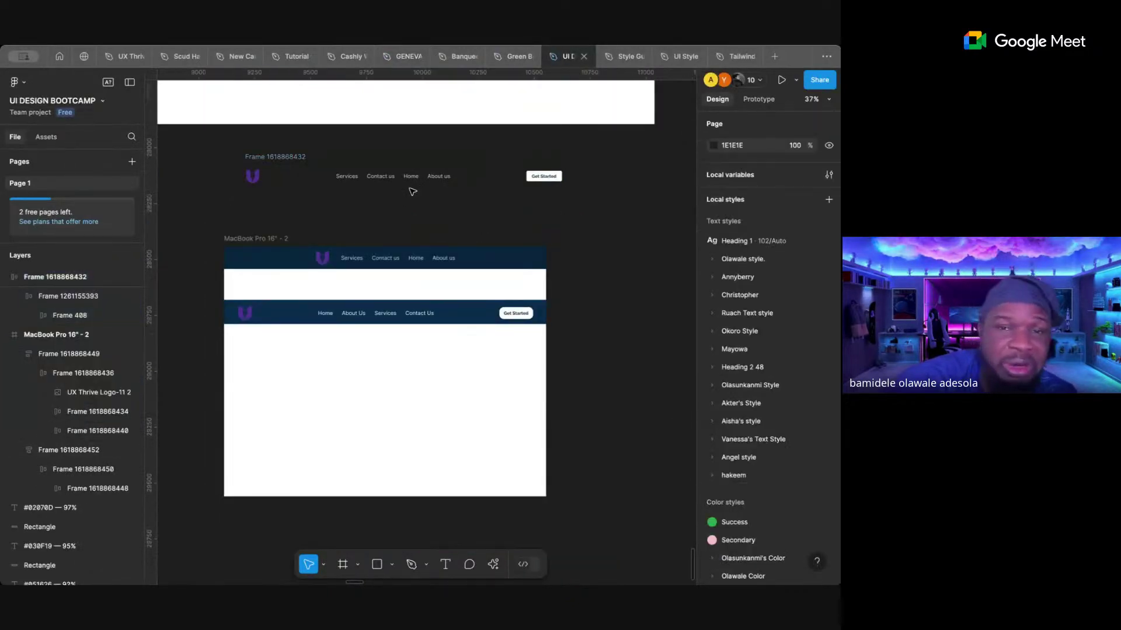
pyautogui.click(305, 157)
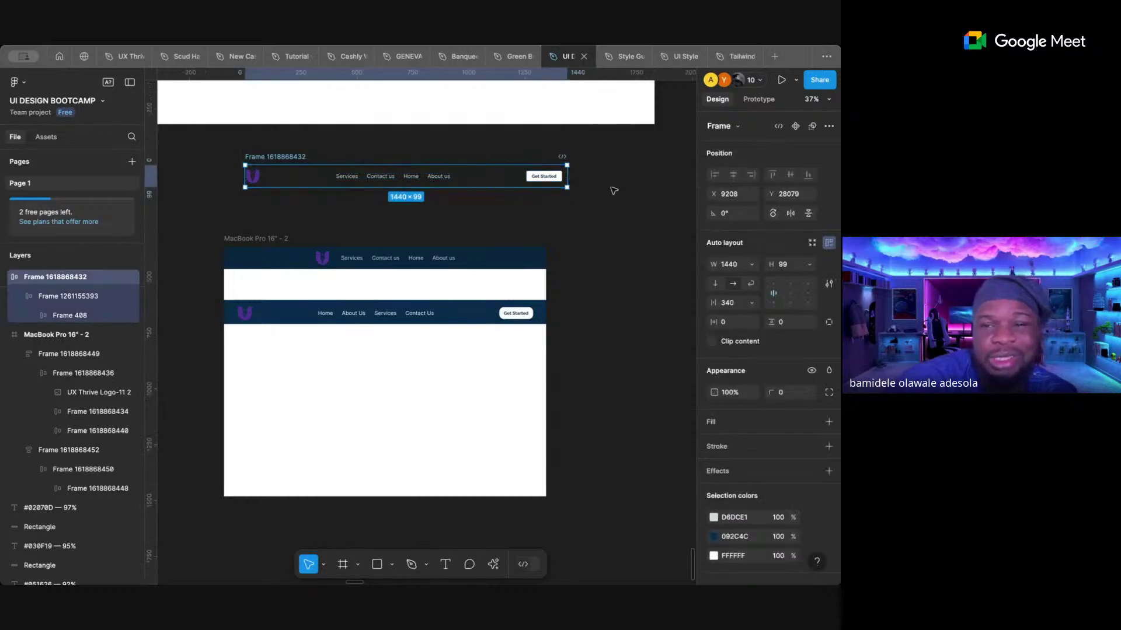
pyautogui.moveTo(567, 176)
pyautogui.mouseDown()
pyautogui.moveTo(501, 178)
pyautogui.moveTo(568, 185)
pyautogui.mouseUp()
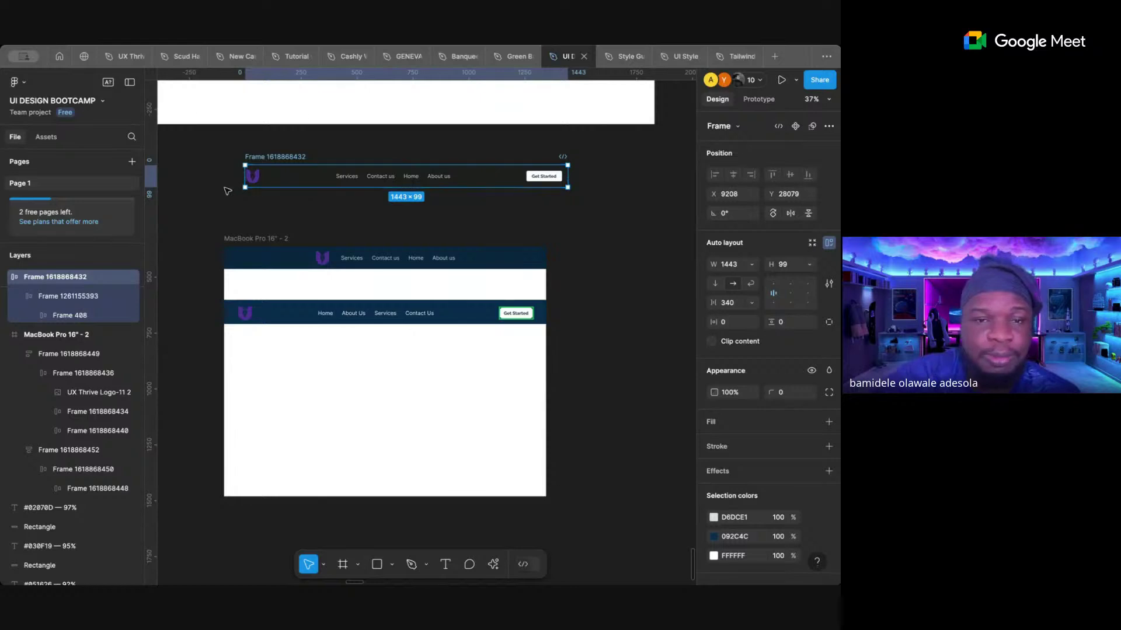
pyautogui.click(263, 205)
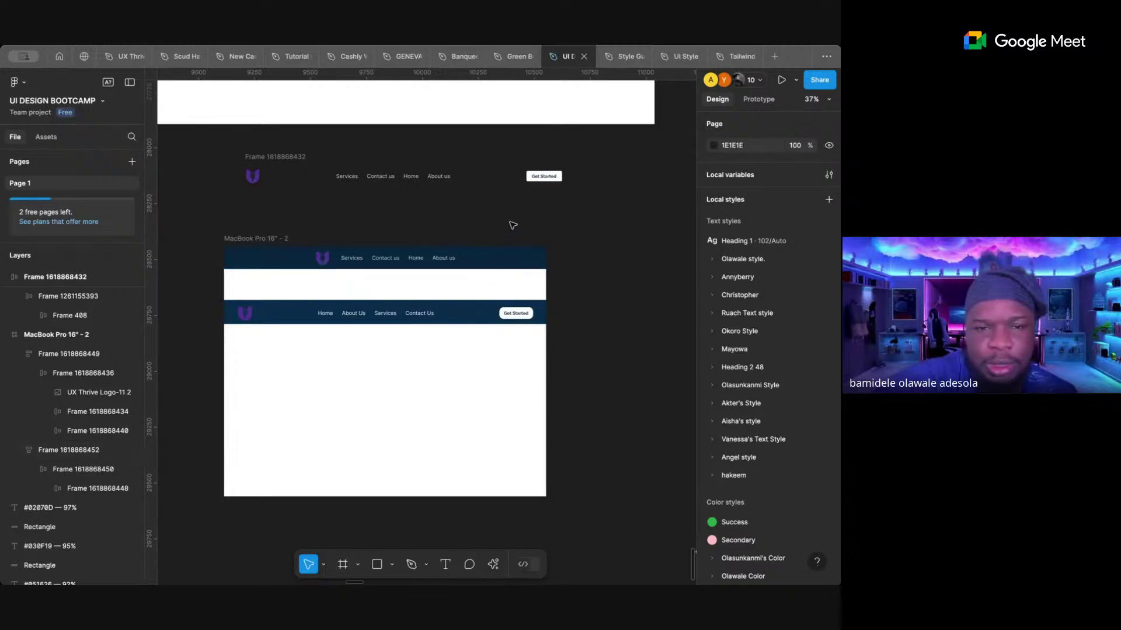
pyautogui.click(534, 182)
pyautogui.moveTo(534, 183); pyautogui.dragTo(506, 265)
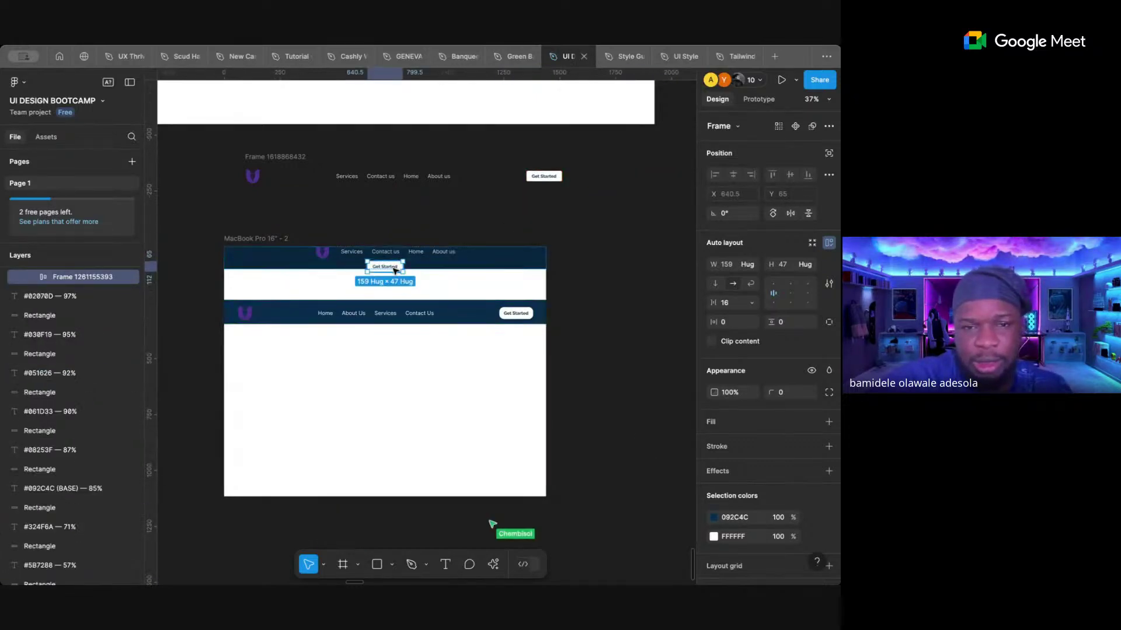
pyautogui.moveTo(388, 271); pyautogui.dragTo(459, 254)
pyautogui.click(492, 231)
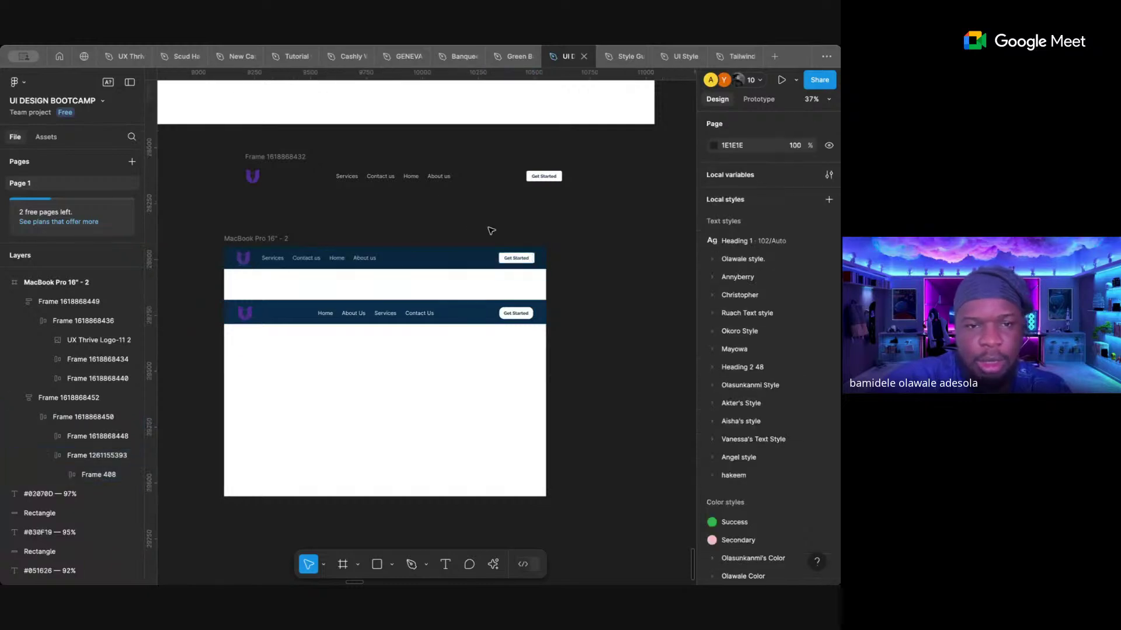
pyautogui.click(278, 239)
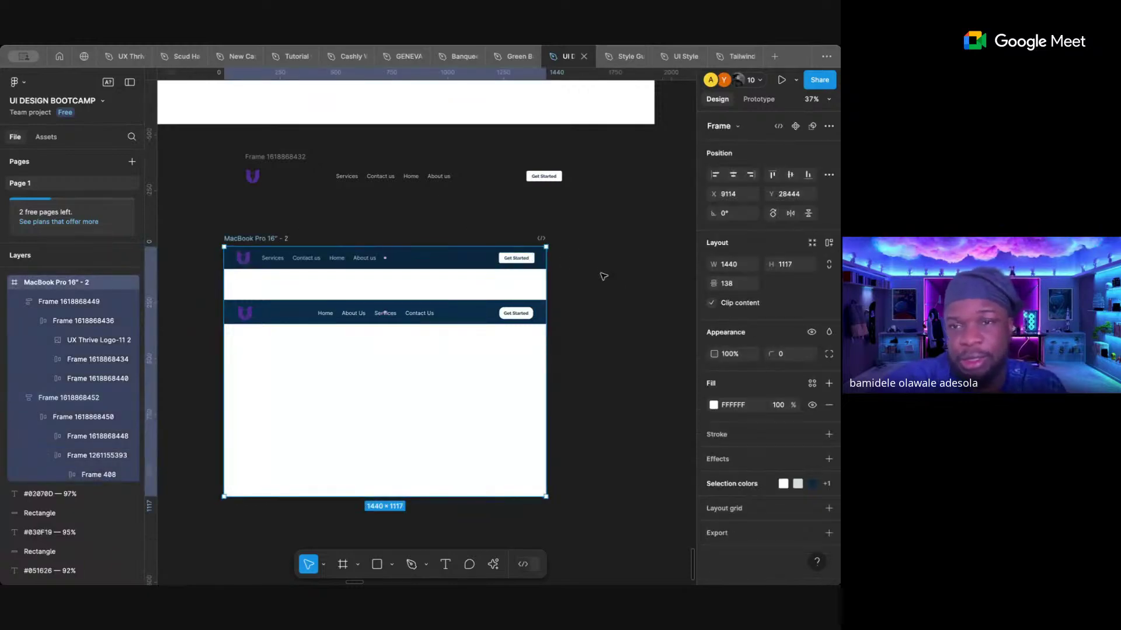
pyautogui.scroll(-5, 615, 258)
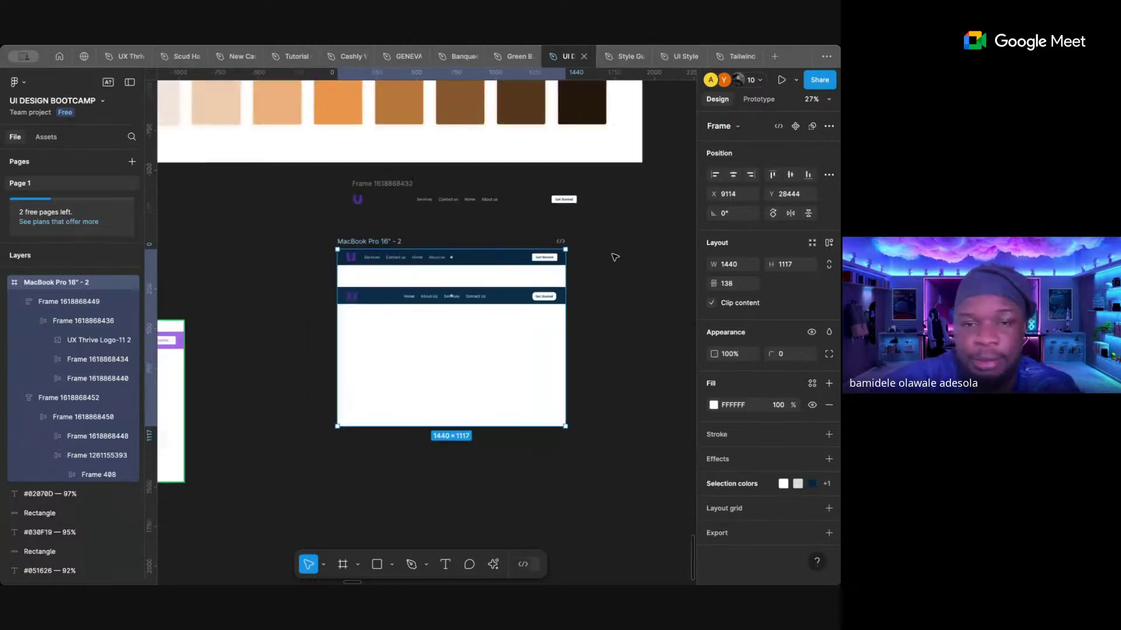
pyautogui.hscroll(1, 615, 257)
pyautogui.click(596, 264)
pyautogui.hscroll(-2, 596, 264)
pyautogui.hscroll(-1, 596, 264)
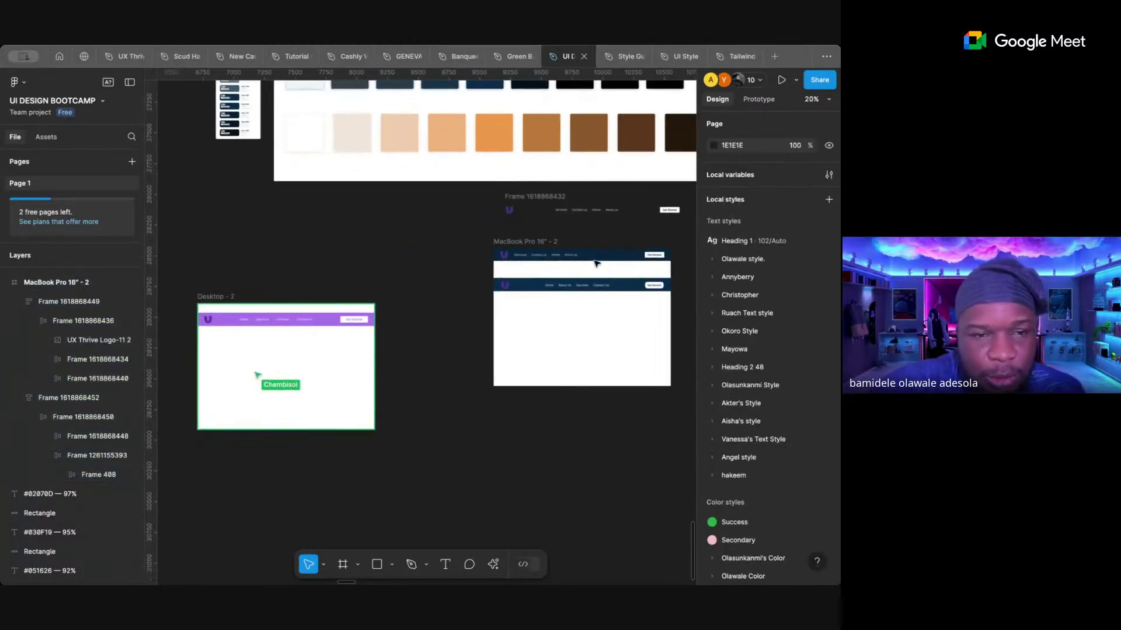
pyautogui.scroll(3, 257, 325)
pyautogui.scroll(1, 257, 324)
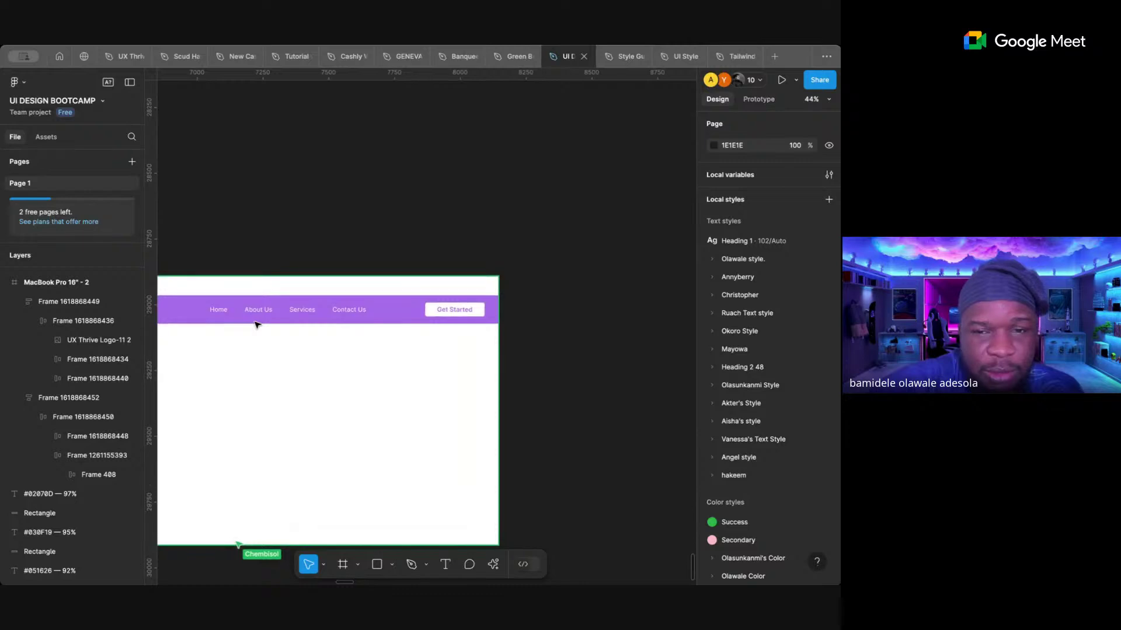
pyautogui.scroll(-4, 257, 324)
pyautogui.hscroll(2, 258, 325)
pyautogui.scroll(1, 258, 325)
pyautogui.hscroll(1, 257, 325)
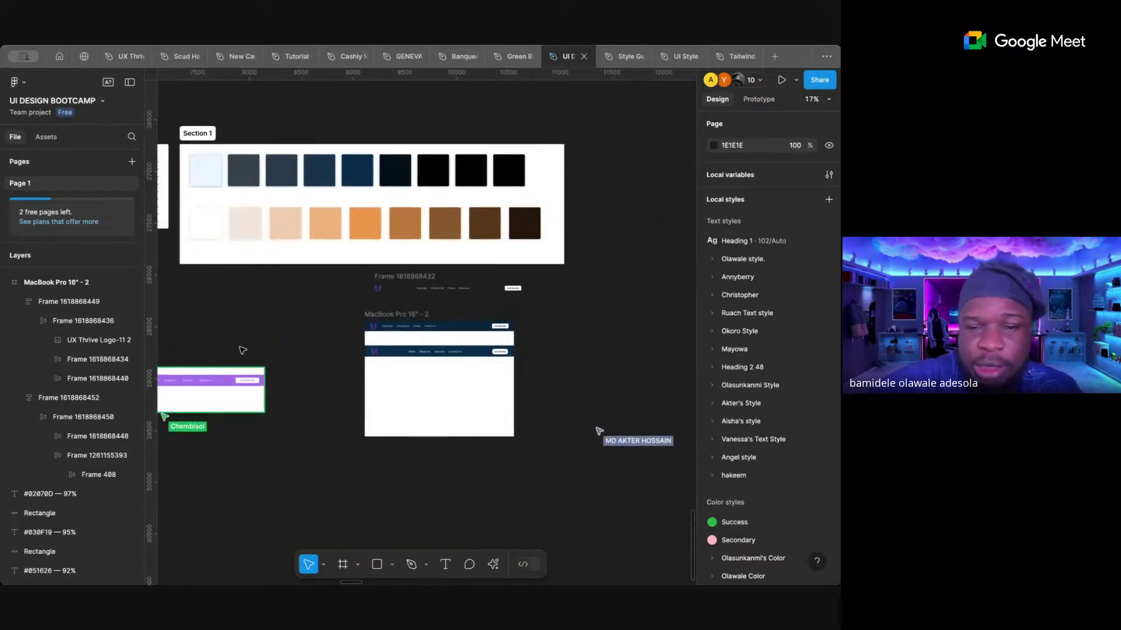
pyautogui.scroll(-5, 565, 325)
pyautogui.scroll(3, 565, 325)
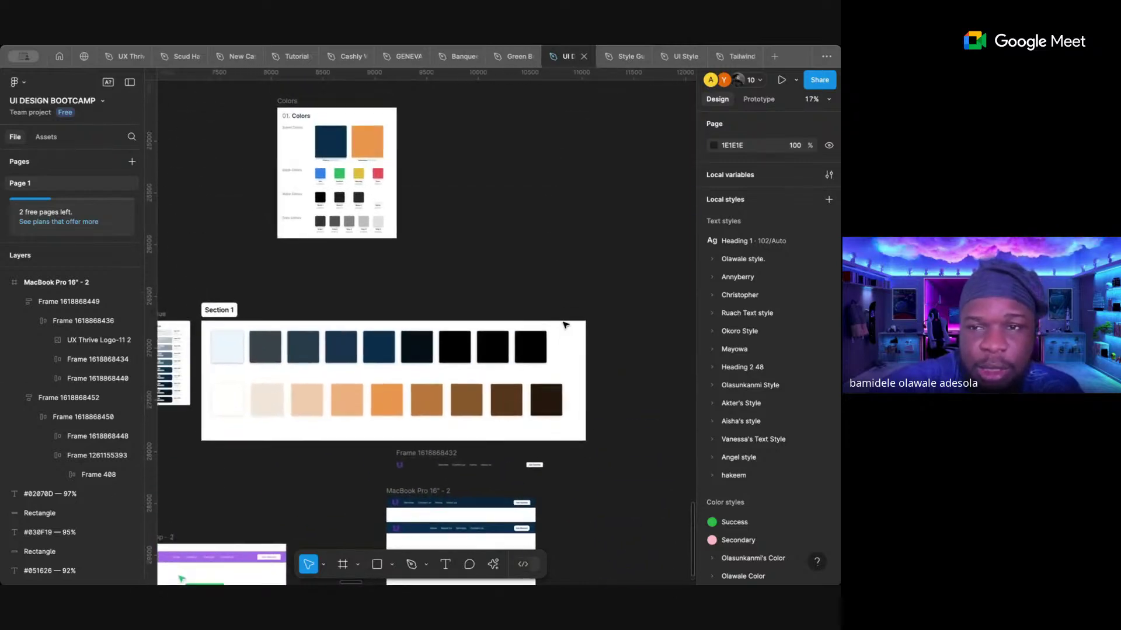
pyautogui.scroll(10, 565, 325)
pyautogui.hscroll(2, 565, 325)
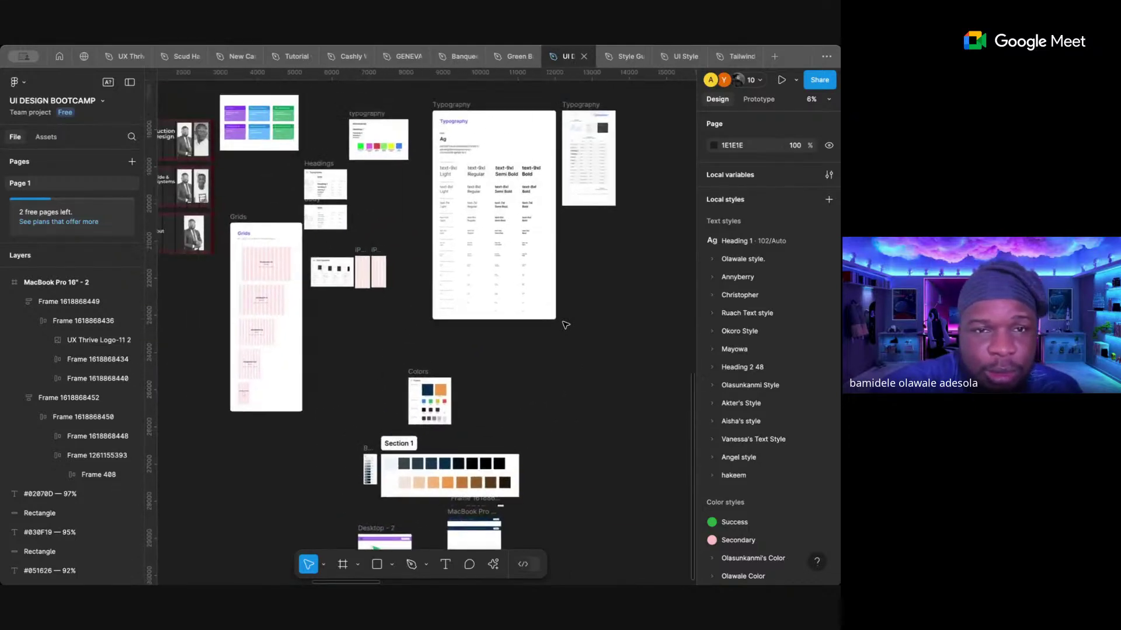
pyautogui.scroll(6, 563, 323)
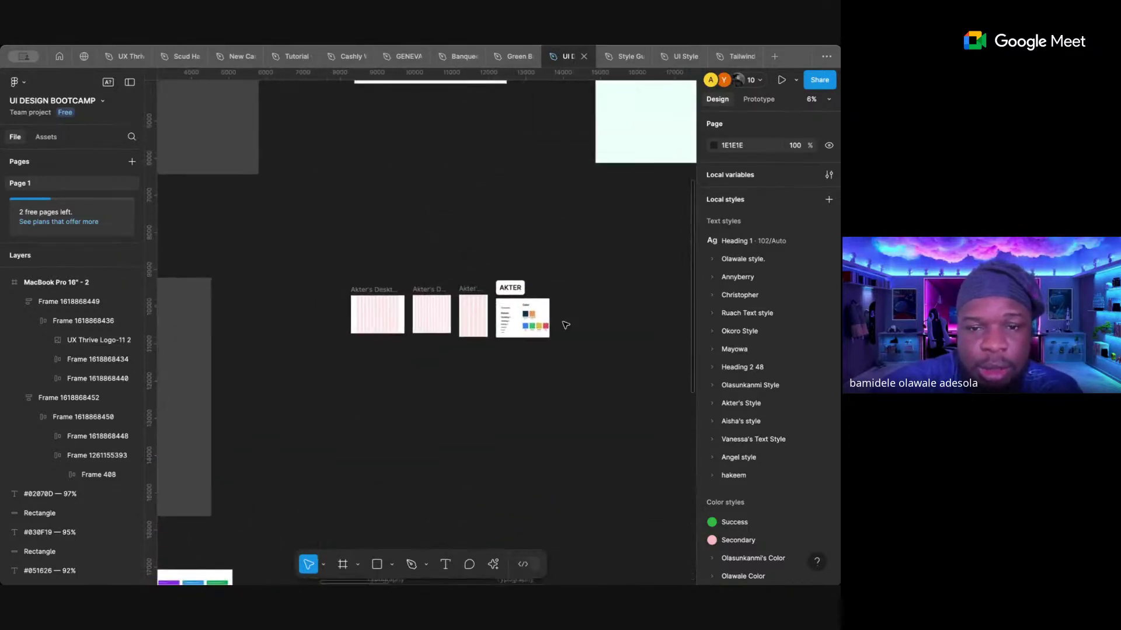
pyautogui.scroll(-2, 563, 327)
pyautogui.scroll(-7, 563, 345)
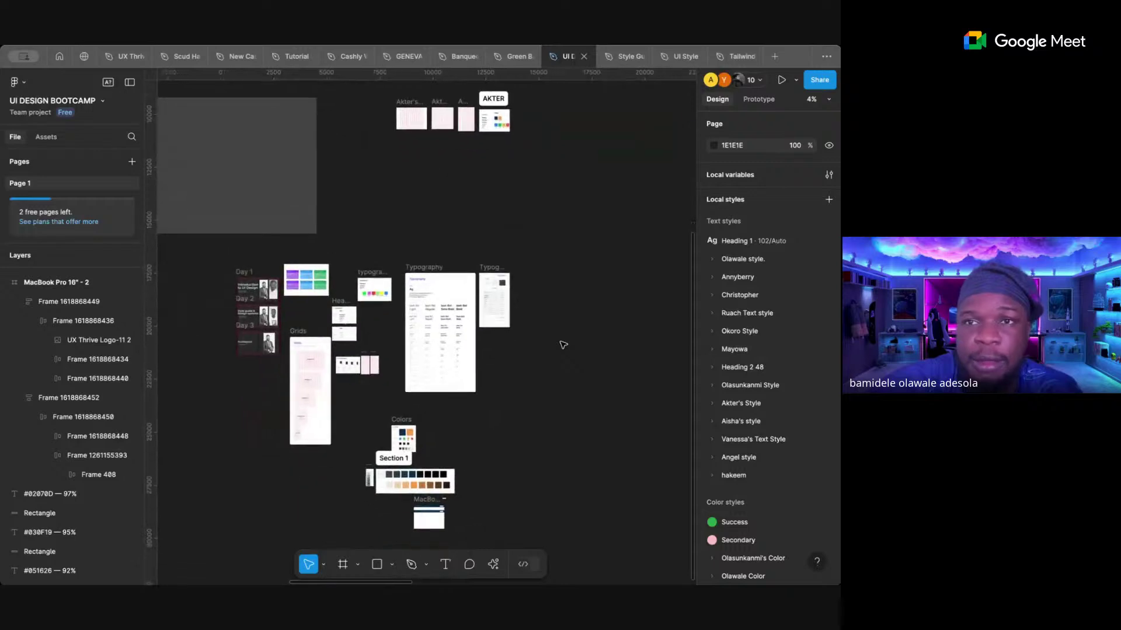
pyautogui.scroll(5, 472, 402)
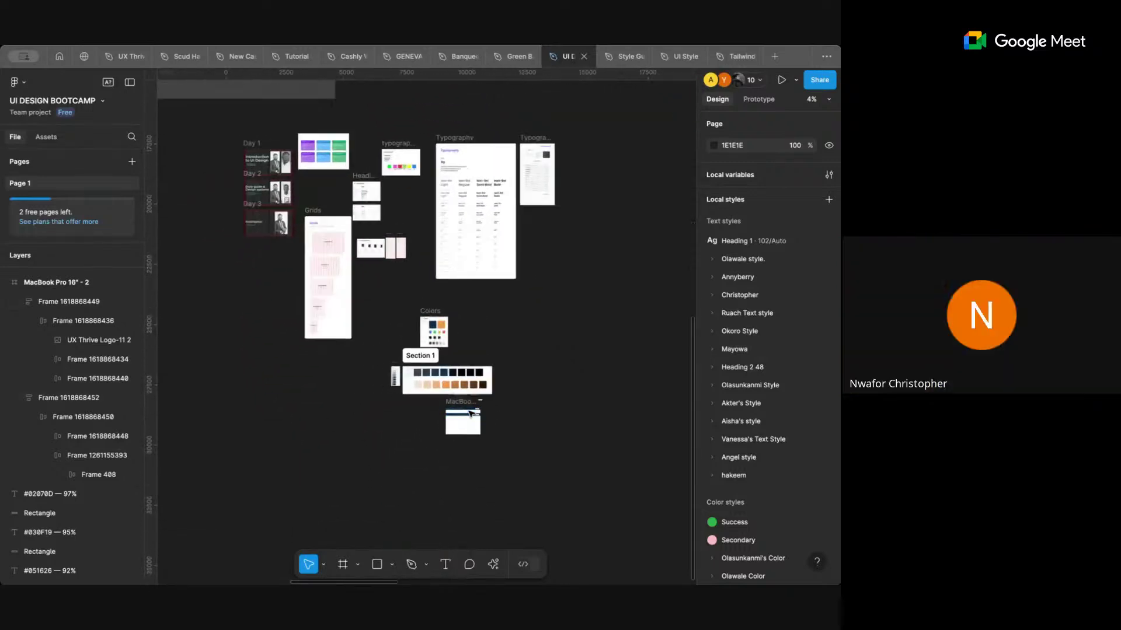
pyautogui.scroll(3, 491, 349)
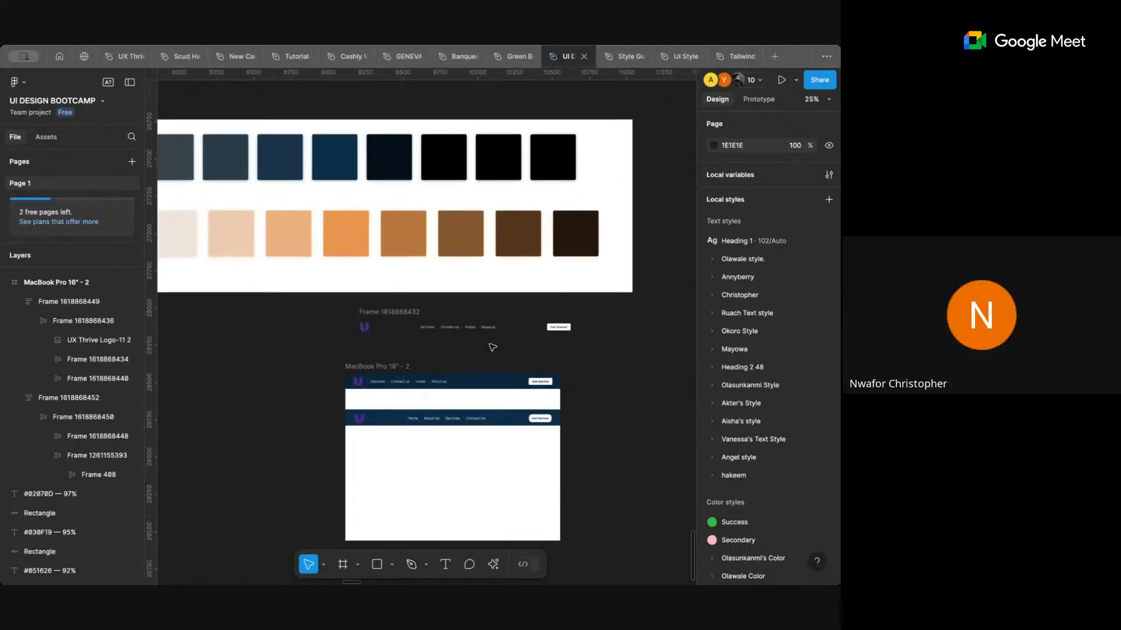
pyautogui.hscroll(5, 492, 347)
pyautogui.scroll(1, 493, 347)
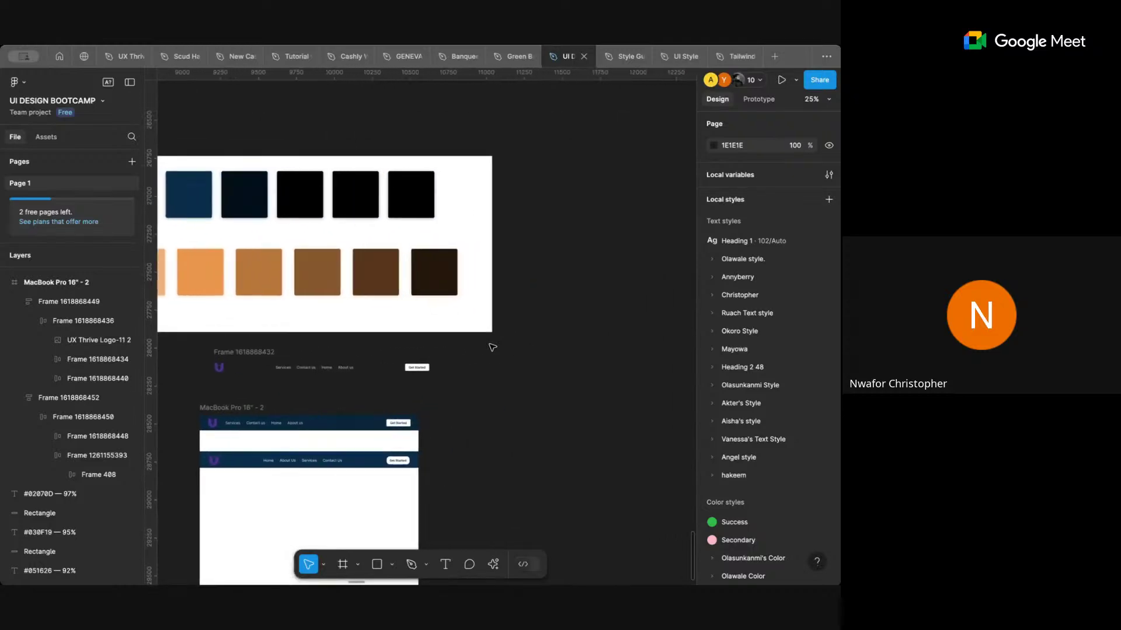
pyautogui.hscroll(-2, 493, 347)
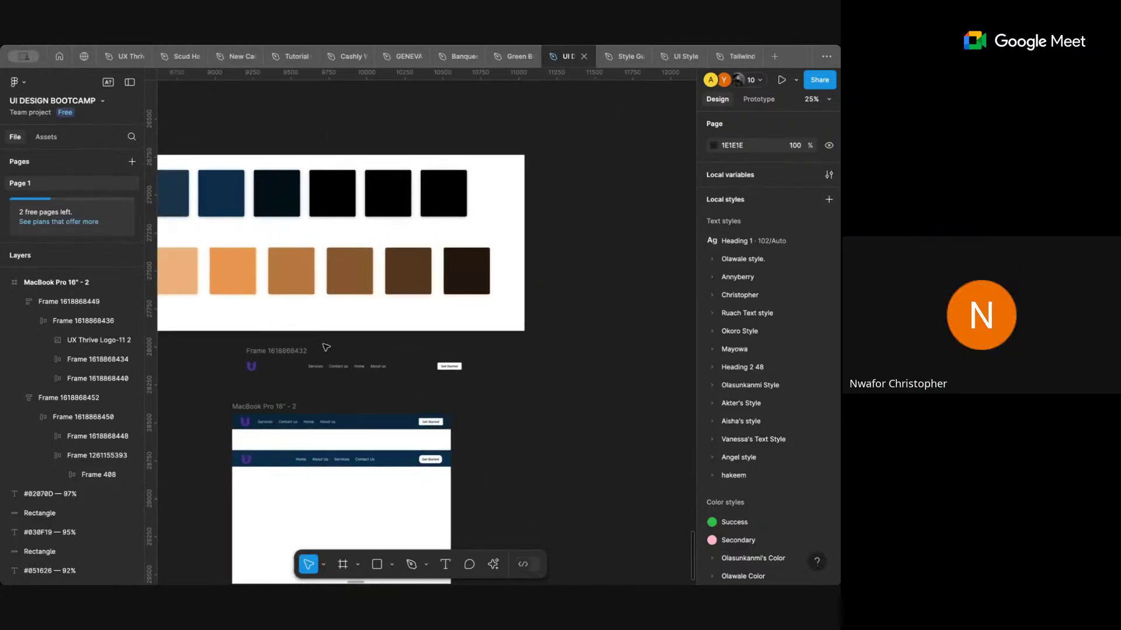
pyautogui.click(305, 351)
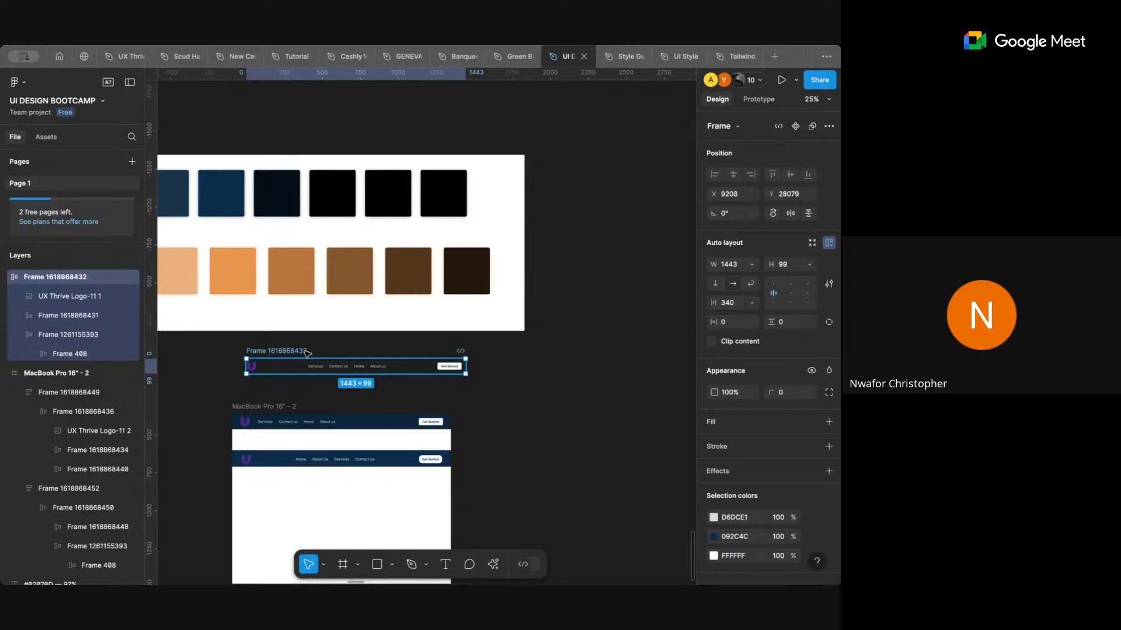
pyautogui.click(490, 377)
pyautogui.click(295, 349)
pyautogui.scroll(-3, 365, 357)
pyautogui.scroll(-2, 365, 357)
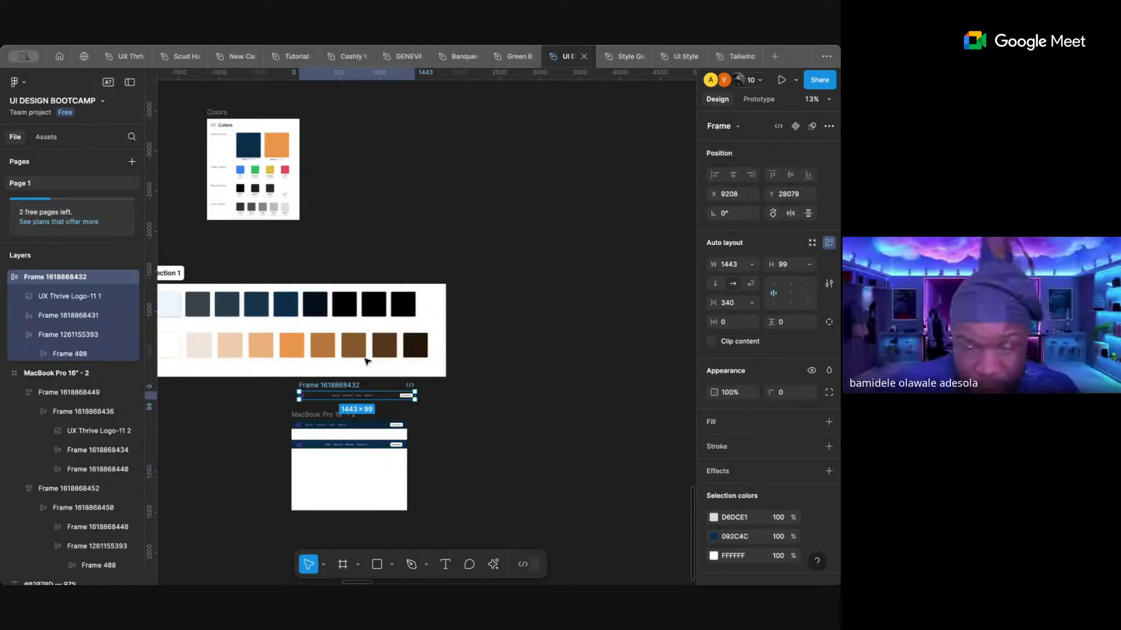
pyautogui.click(452, 245)
pyautogui.scroll(1, 456, 248)
pyautogui.hscroll(-1, 456, 248)
pyautogui.scroll(-2, 456, 248)
pyautogui.scroll(8, 456, 248)
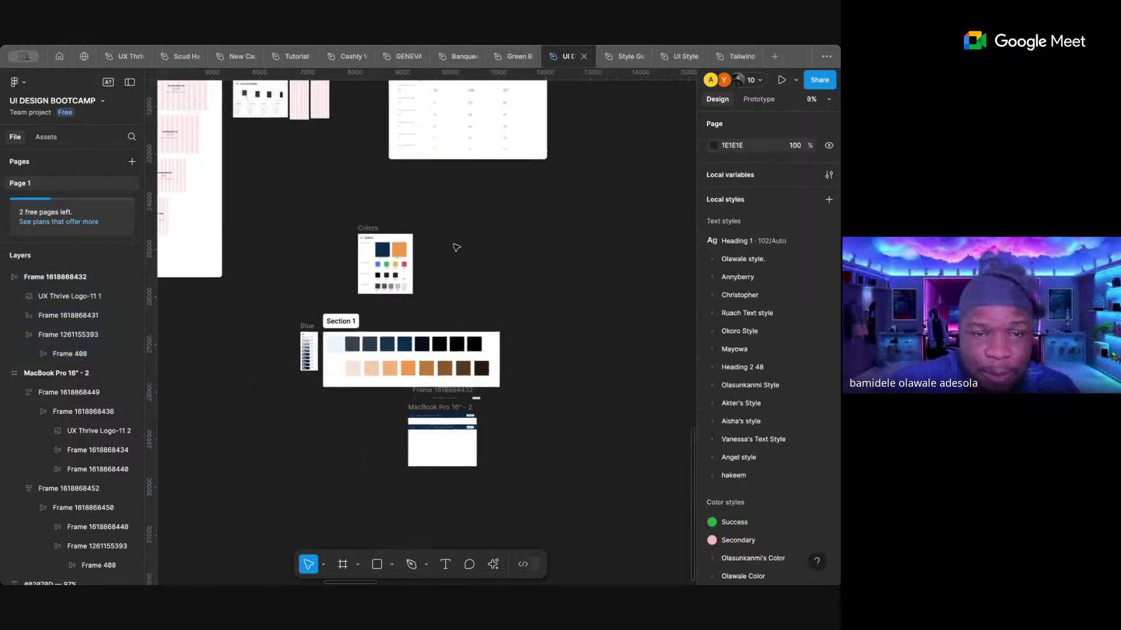
pyautogui.scroll(-5, 457, 248)
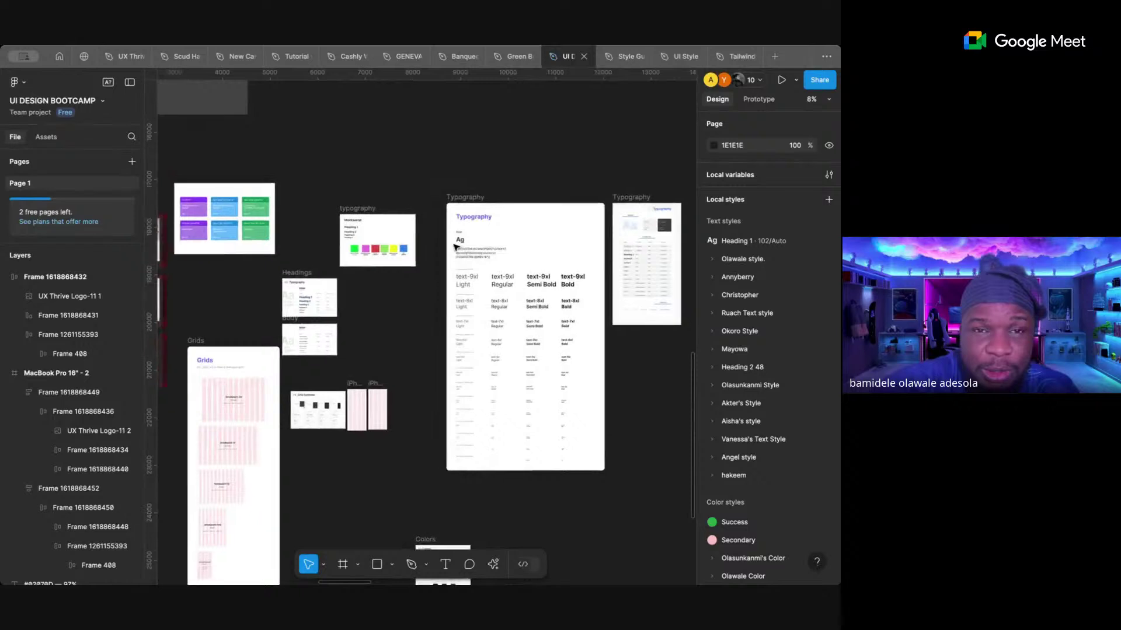
pyautogui.scroll(-2, 457, 248)
pyautogui.hscroll(1, 456, 247)
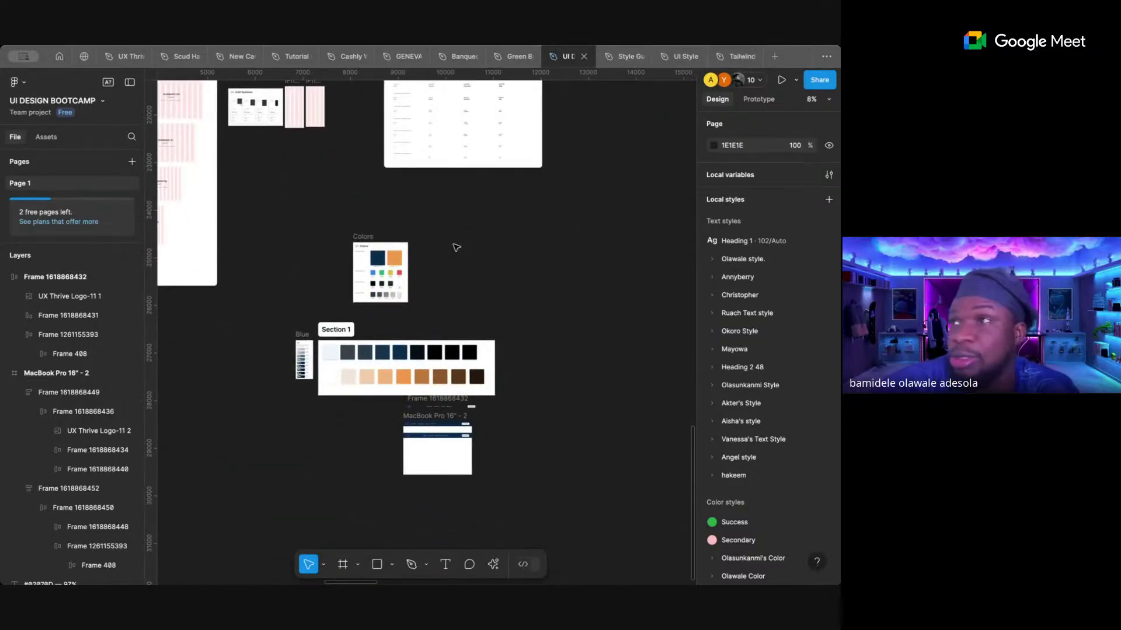
pyautogui.hscroll(1, 456, 247)
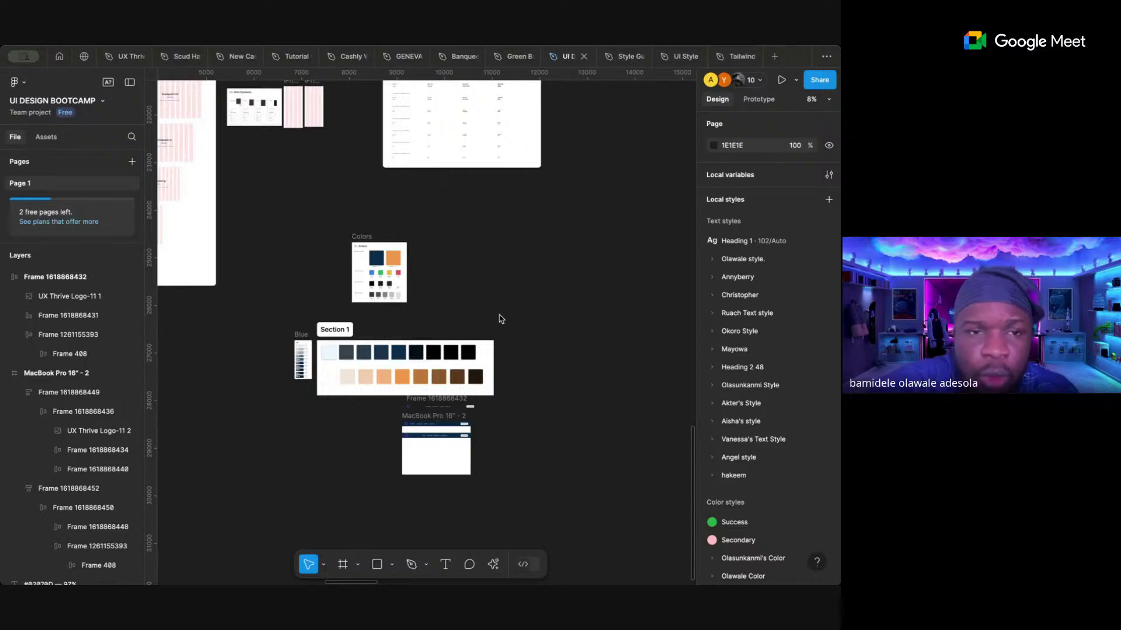
pyautogui.click(68, 211)
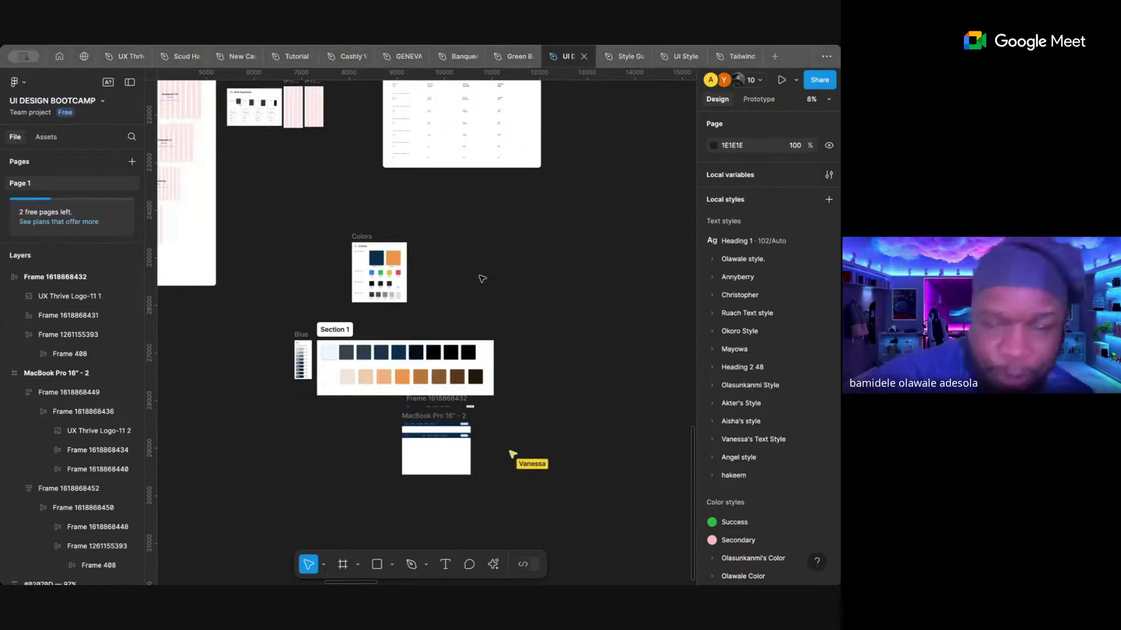
pyautogui.scroll(-1, 519, 344)
pyautogui.scroll(2, 519, 345)
pyautogui.scroll(-2, 519, 345)
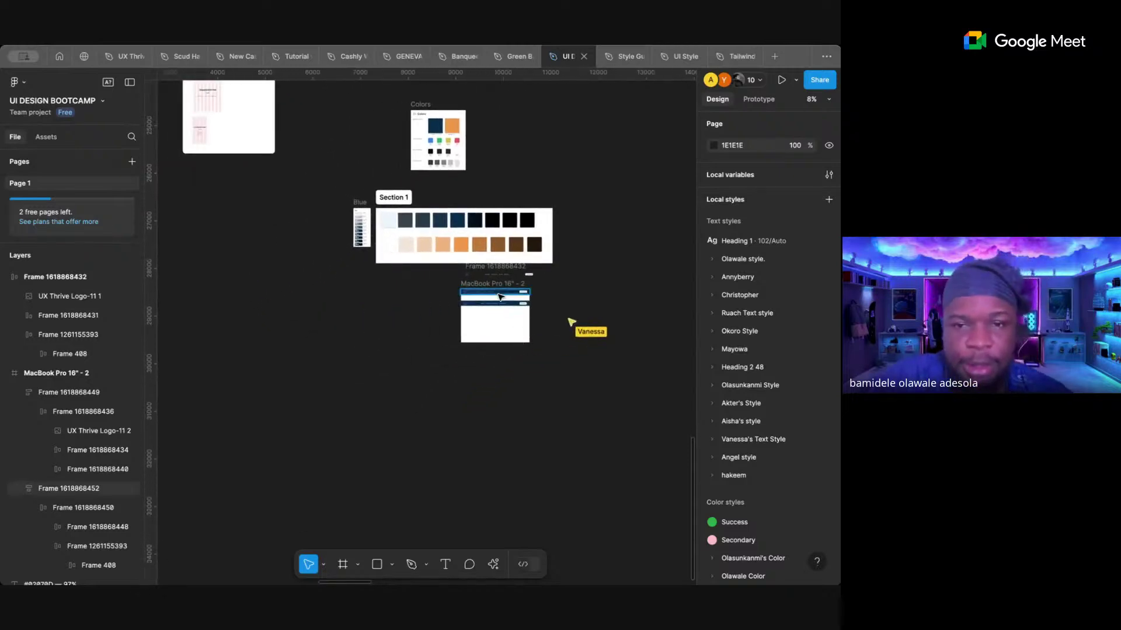
pyautogui.scroll(5, 500, 297)
pyautogui.scroll(2, 500, 297)
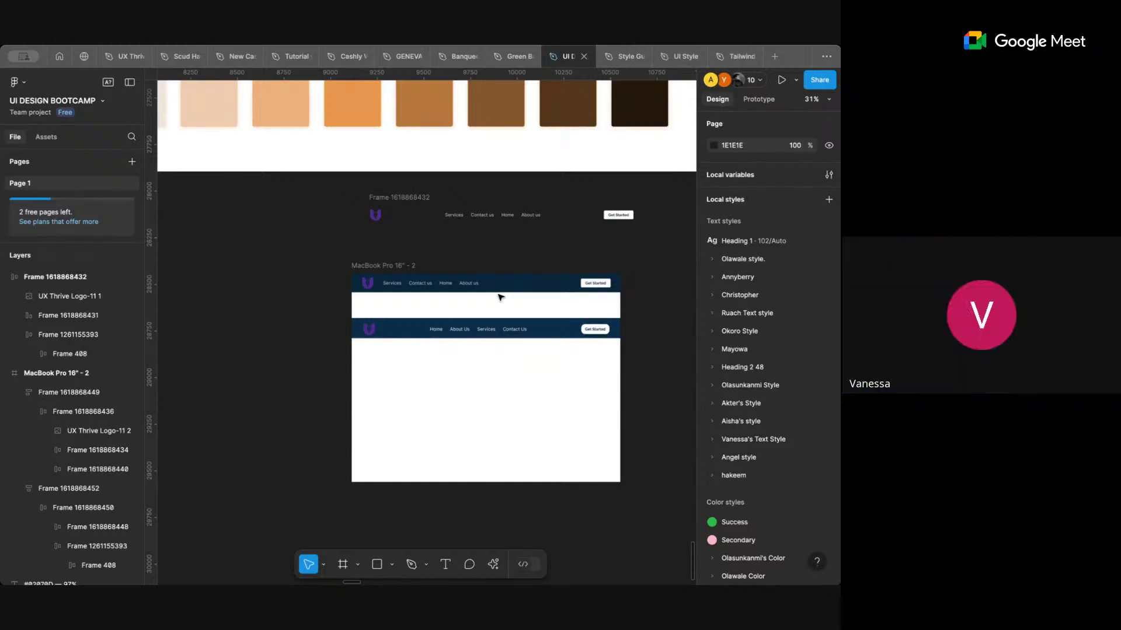
pyautogui.scroll(5, 469, 334)
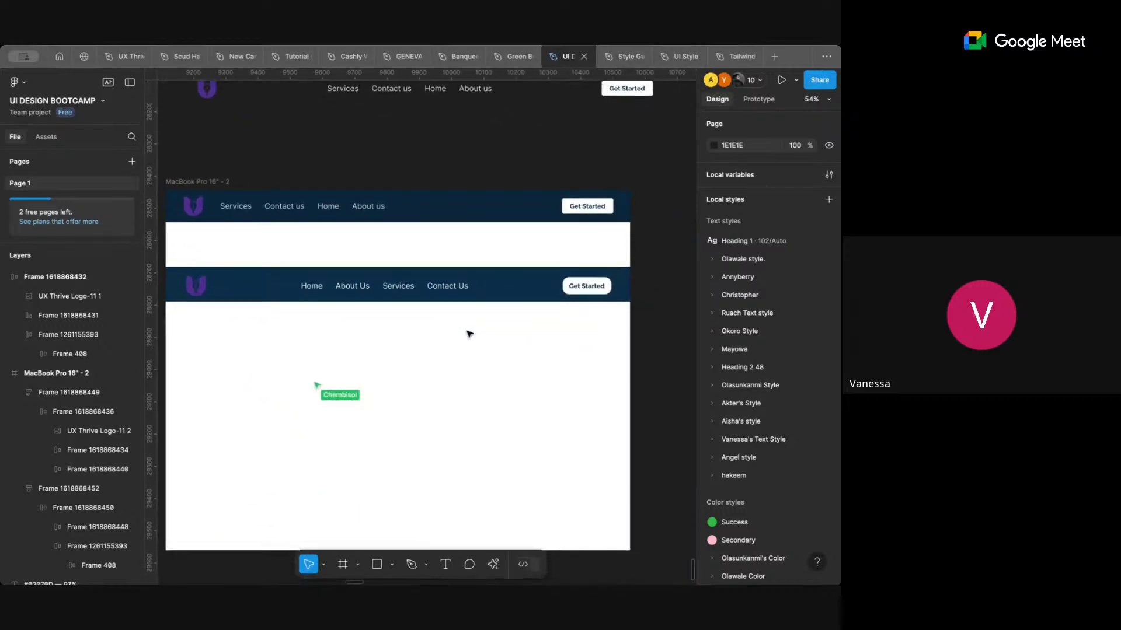
pyautogui.click(475, 286)
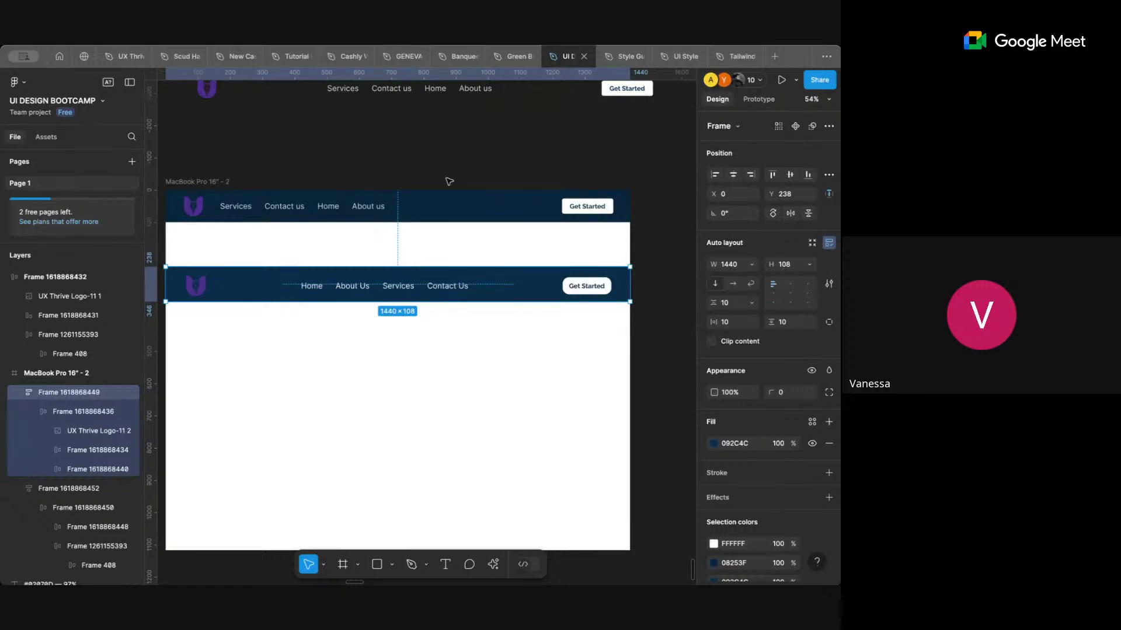
pyautogui.click(431, 212)
pyautogui.hscroll(-2, 432, 212)
pyautogui.scroll(1, 432, 211)
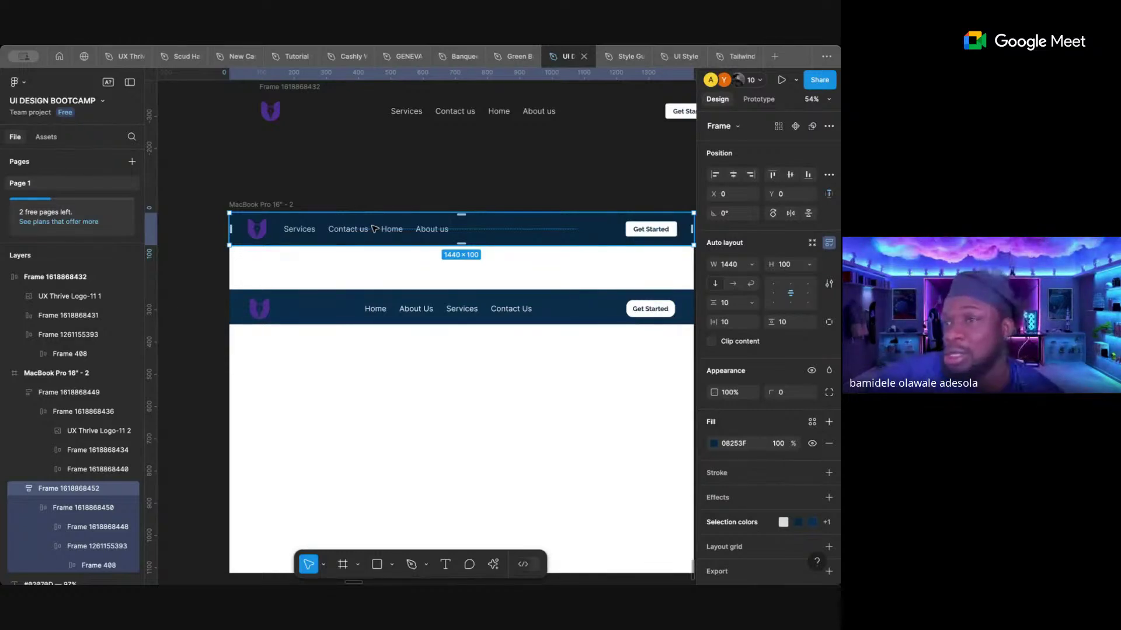
# - Search Figma Community for 'header'
pyautogui.click(88, 55)
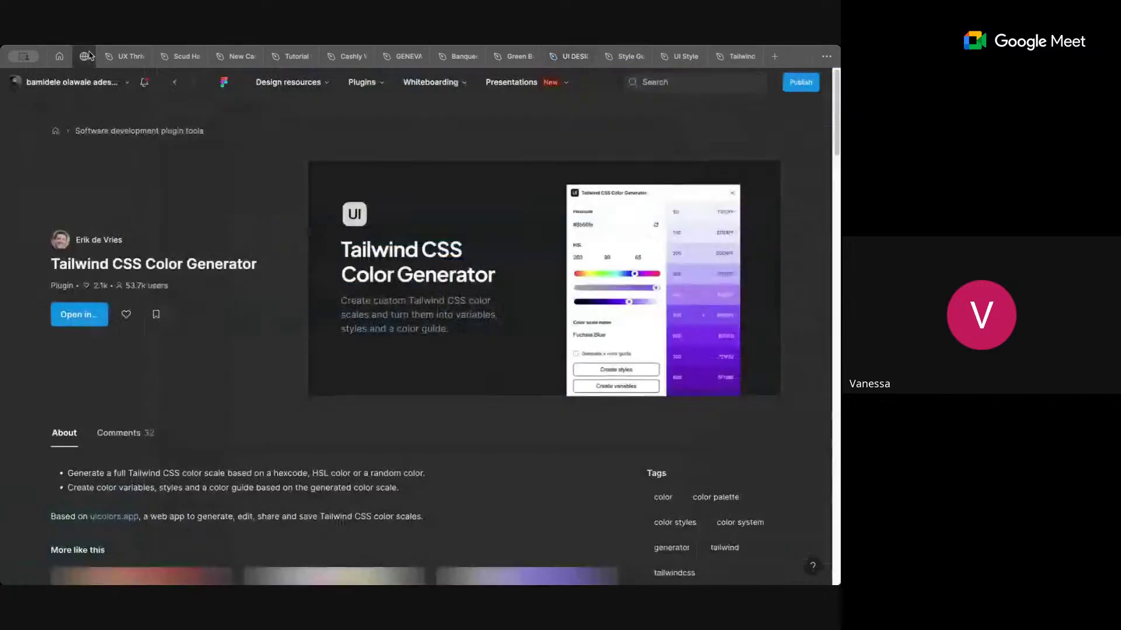
pyautogui.click(677, 86)
pyautogui.write('h')
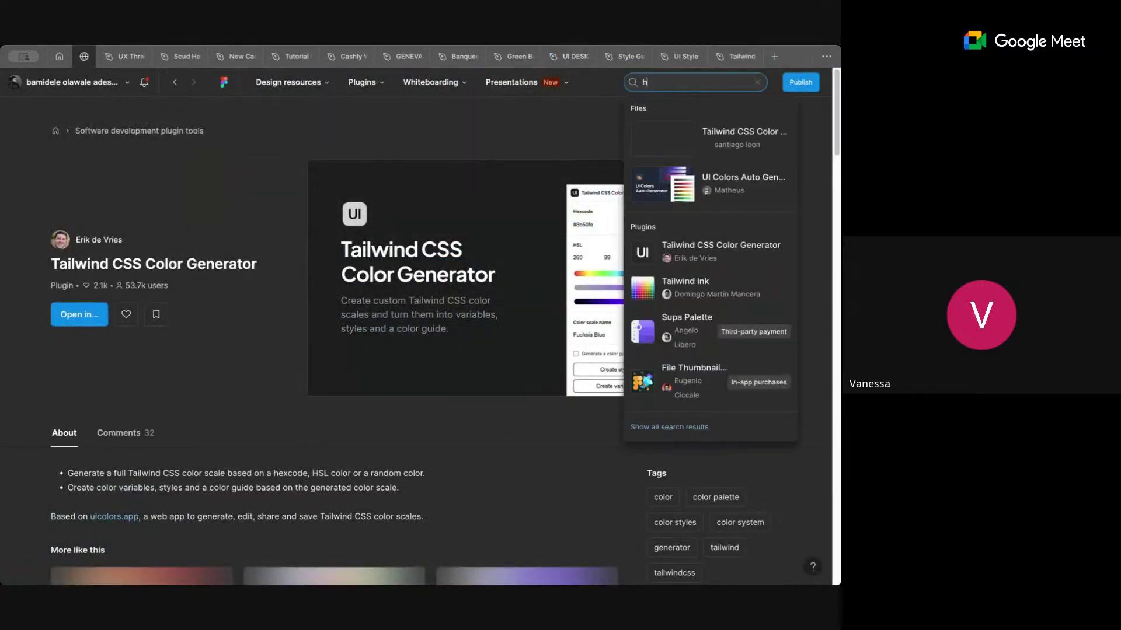
pyautogui.write('eader')
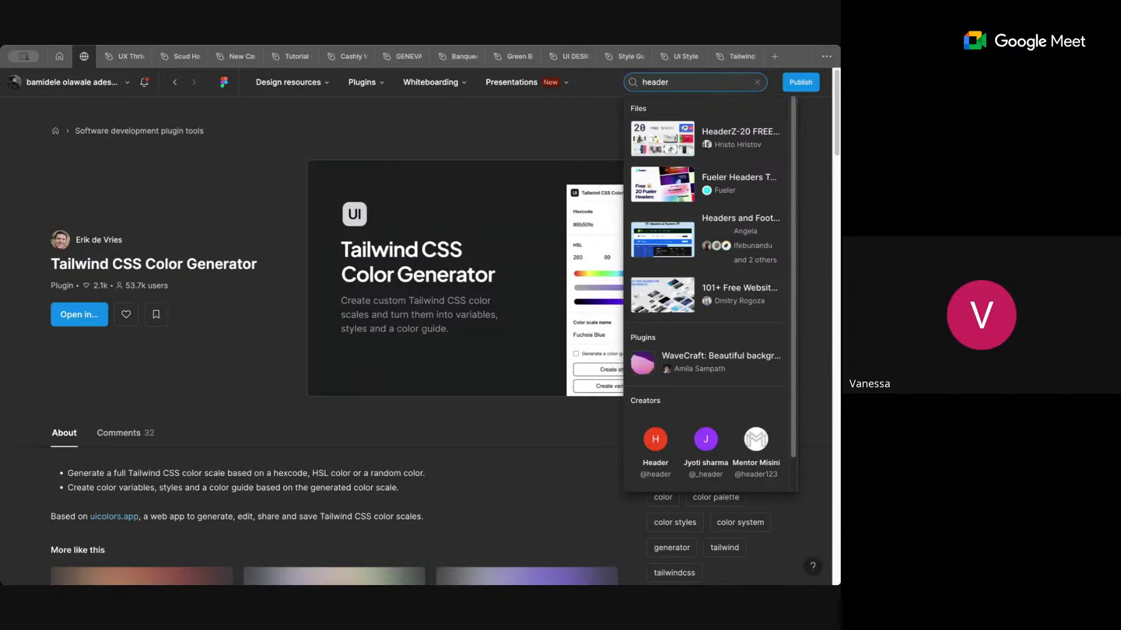
pyautogui.press('Return')
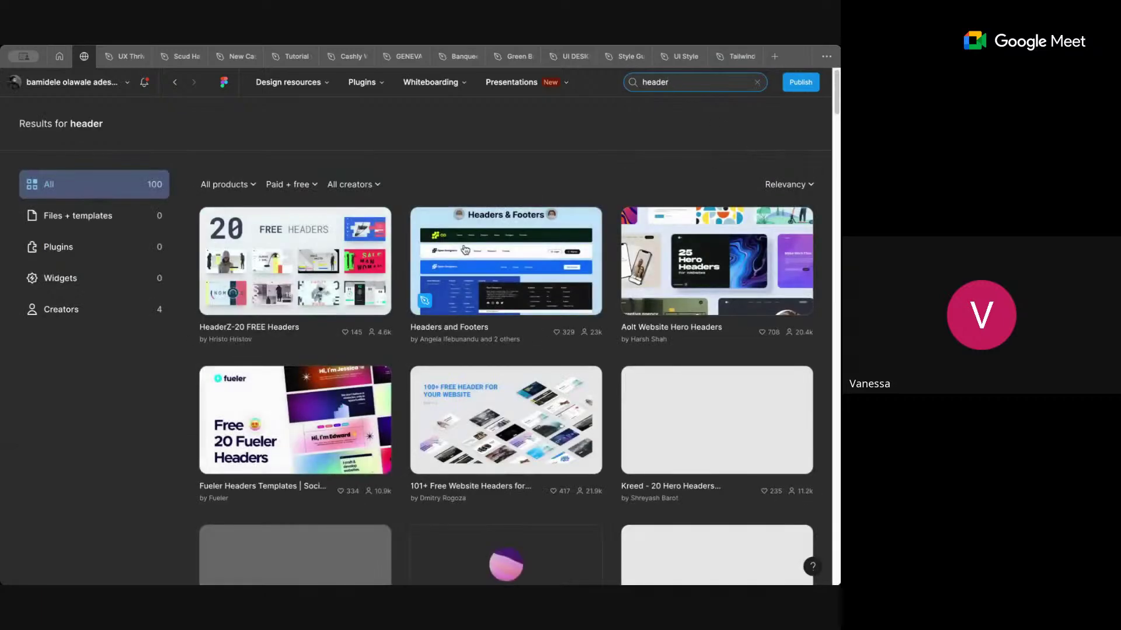
# - Open the Headers and Footers file in a team and switch to its tab
pyautogui.click(465, 250)
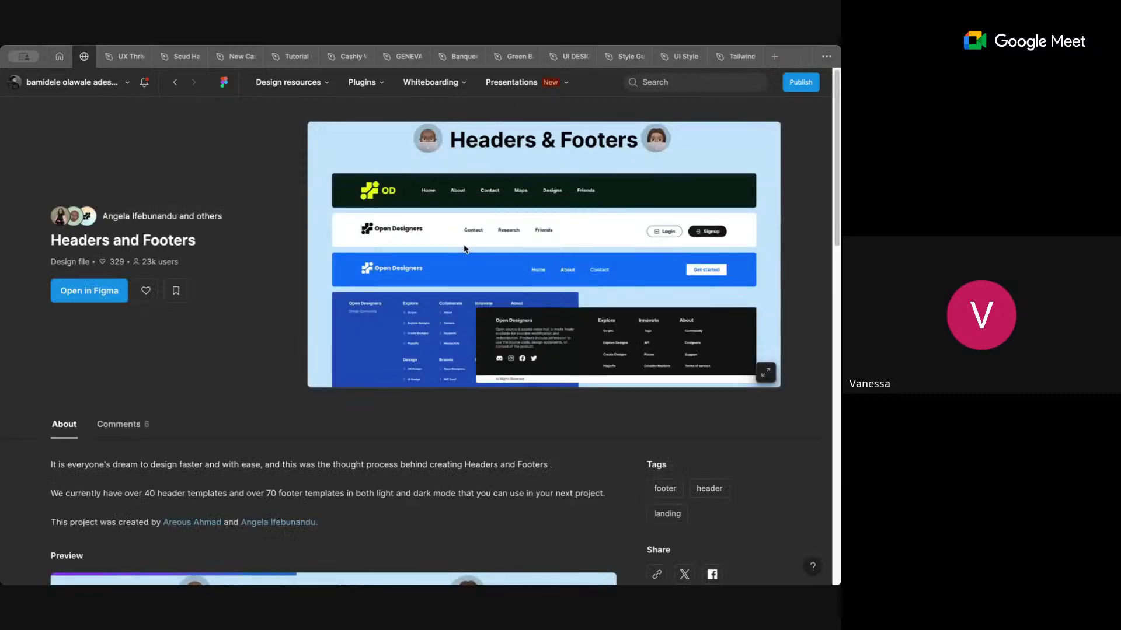
pyautogui.click(98, 290)
pyautogui.click(407, 293)
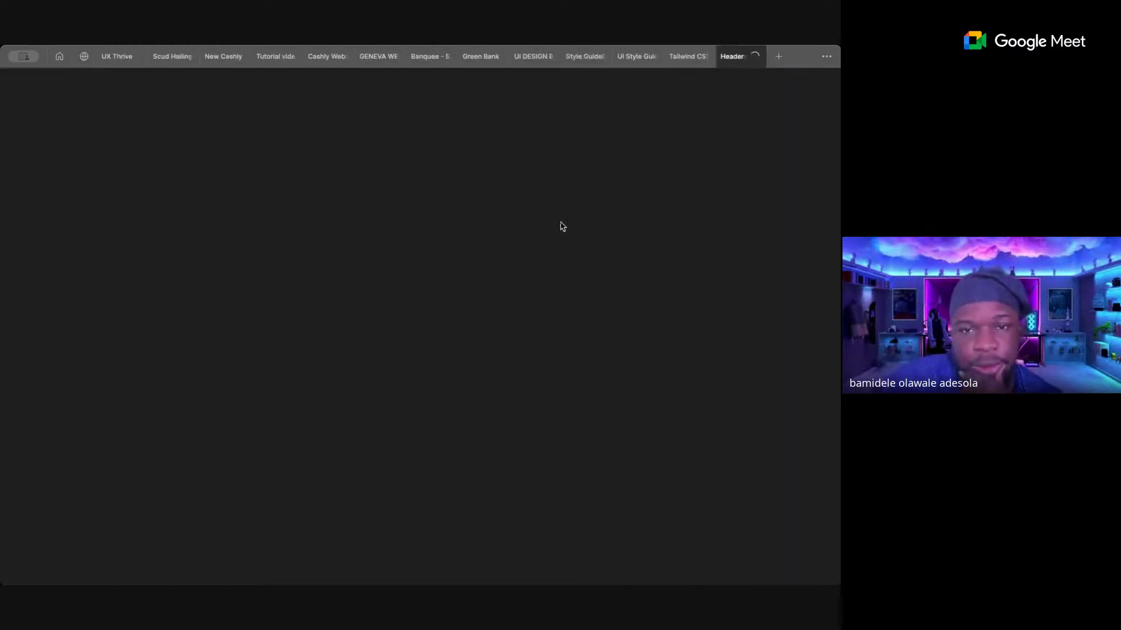
pyautogui.click(84, 57)
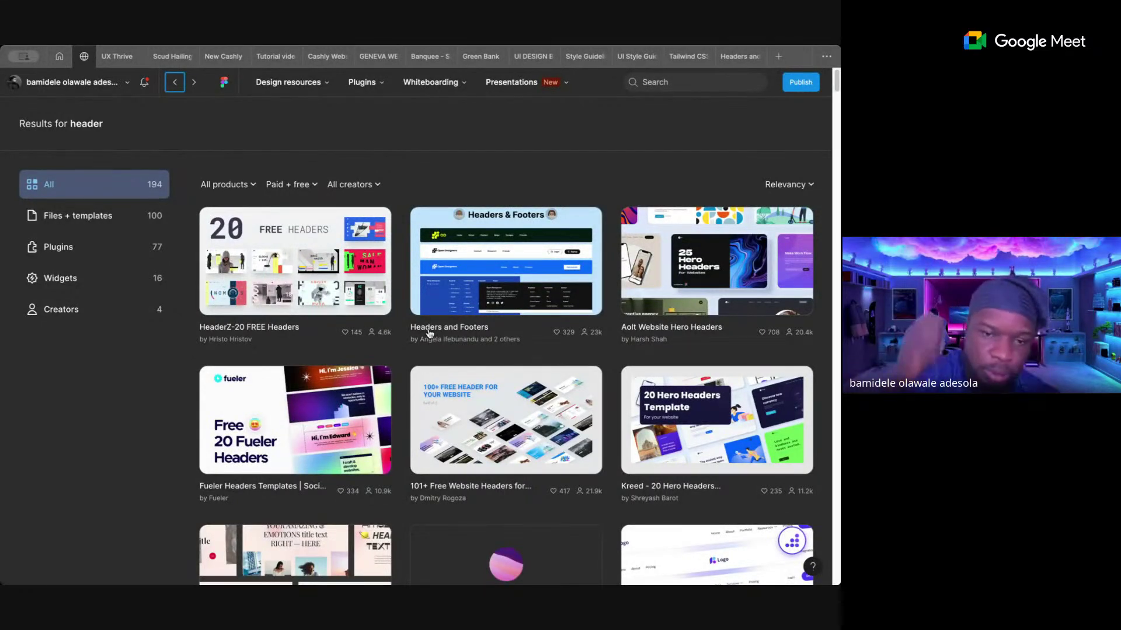
pyautogui.scroll(-3, 562, 432)
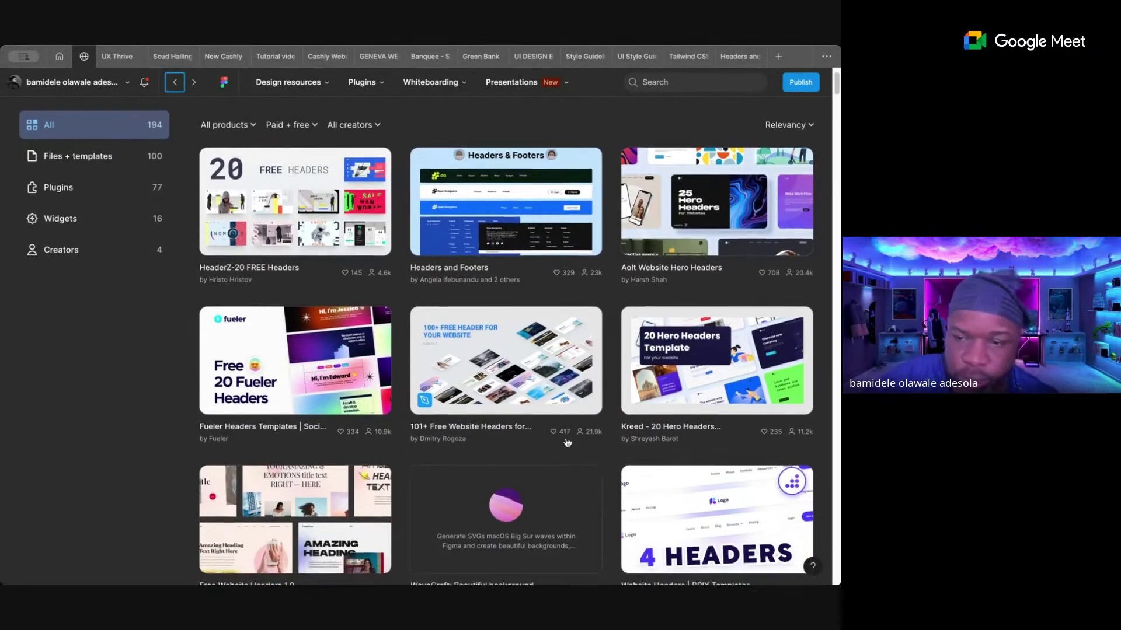
pyautogui.scroll(3, 566, 432)
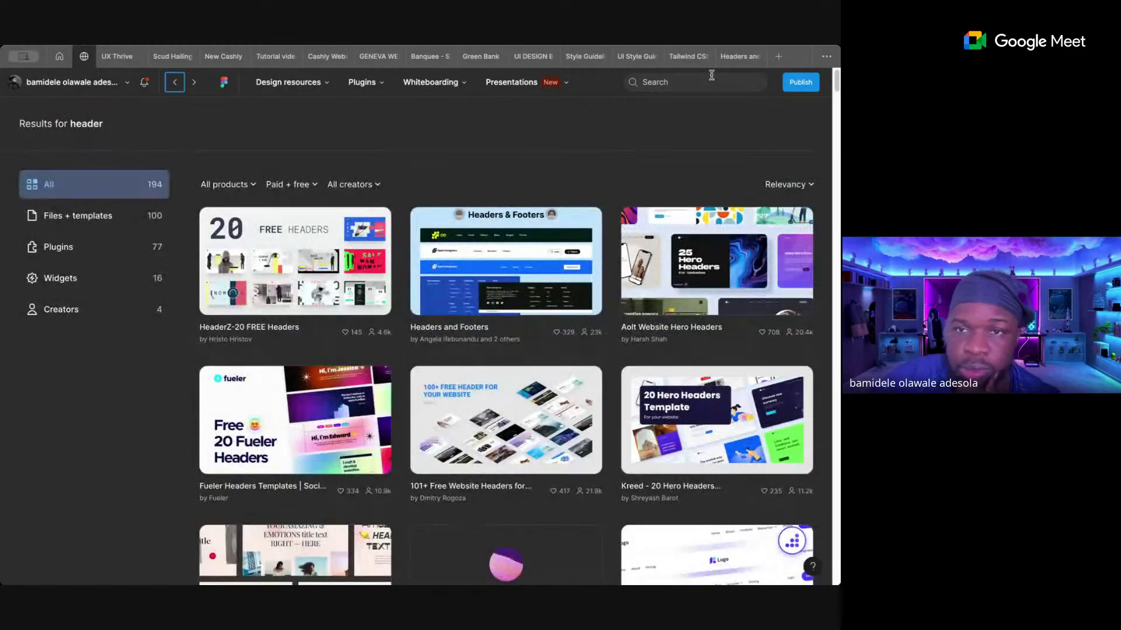
pyautogui.click(732, 56)
# - Open the Headers page of the Headers and Footers file
pyautogui.hscroll(2, 490, 286)
pyautogui.scroll(-2, 490, 286)
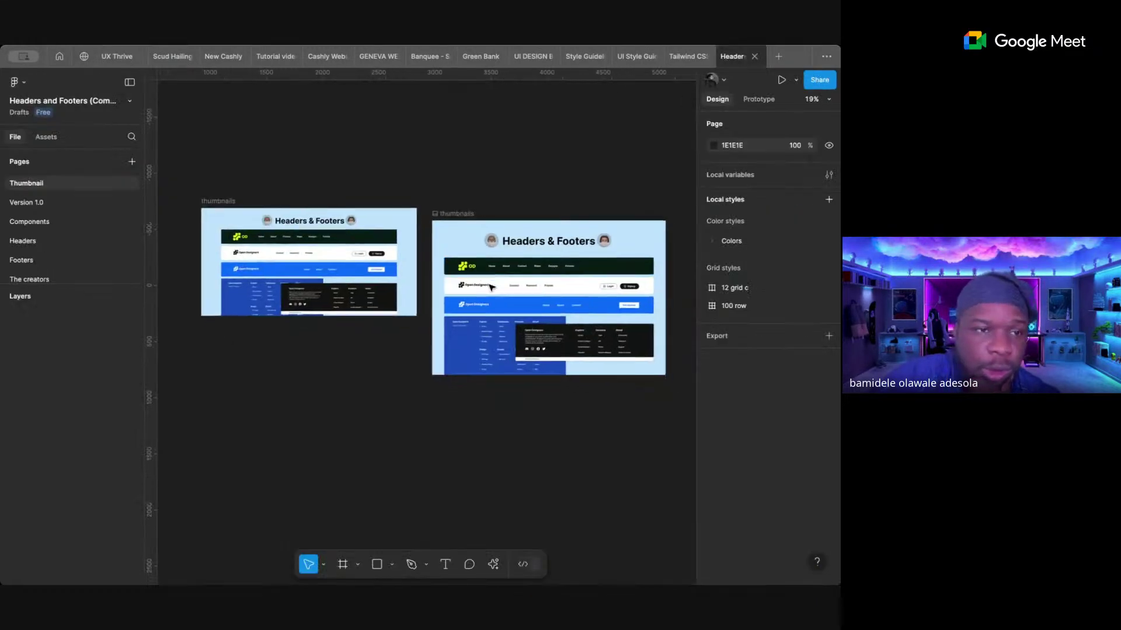
pyautogui.click(60, 241)
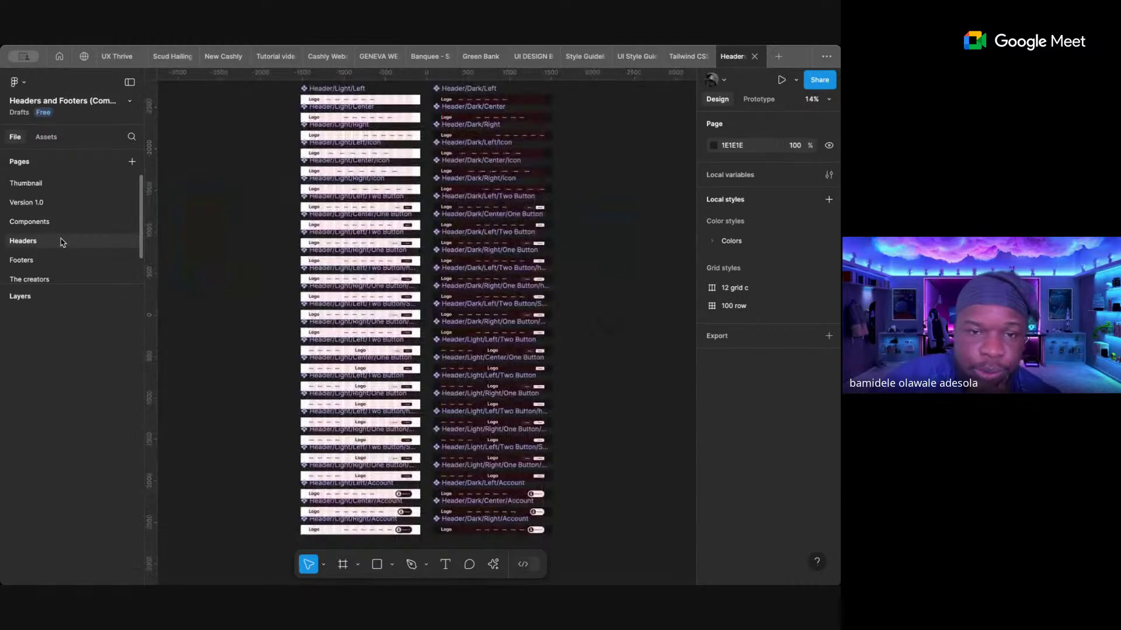
pyautogui.scroll(3, 266, 227)
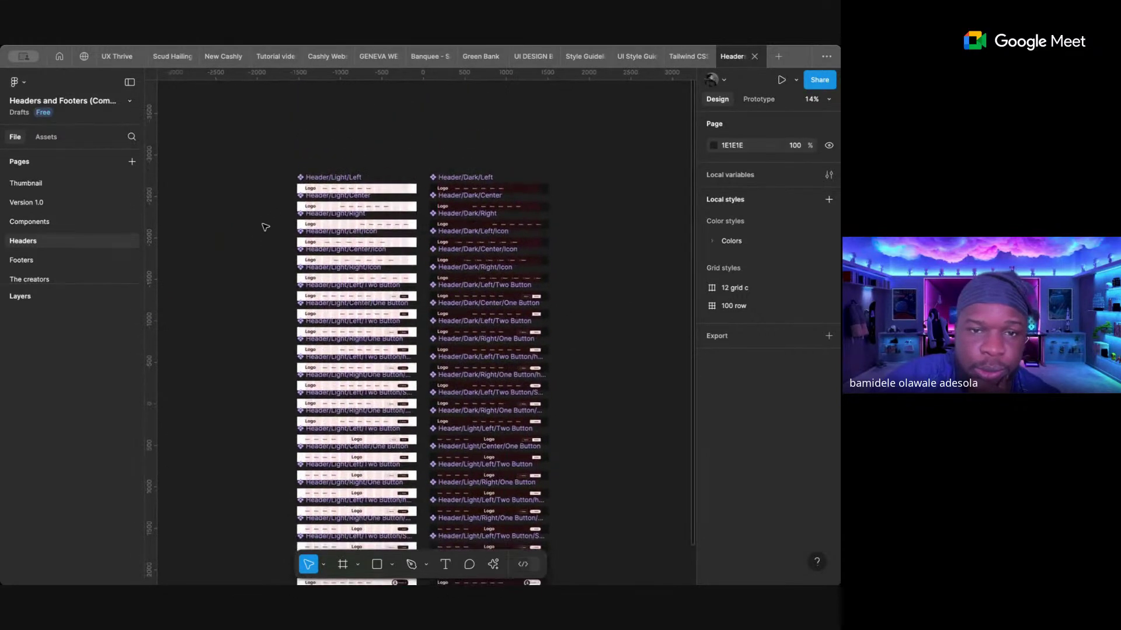
# - Inspect the logos and link rows of the Light Left, Center and Right headers, then hide layout grids
pyautogui.doubleClick(346, 190)
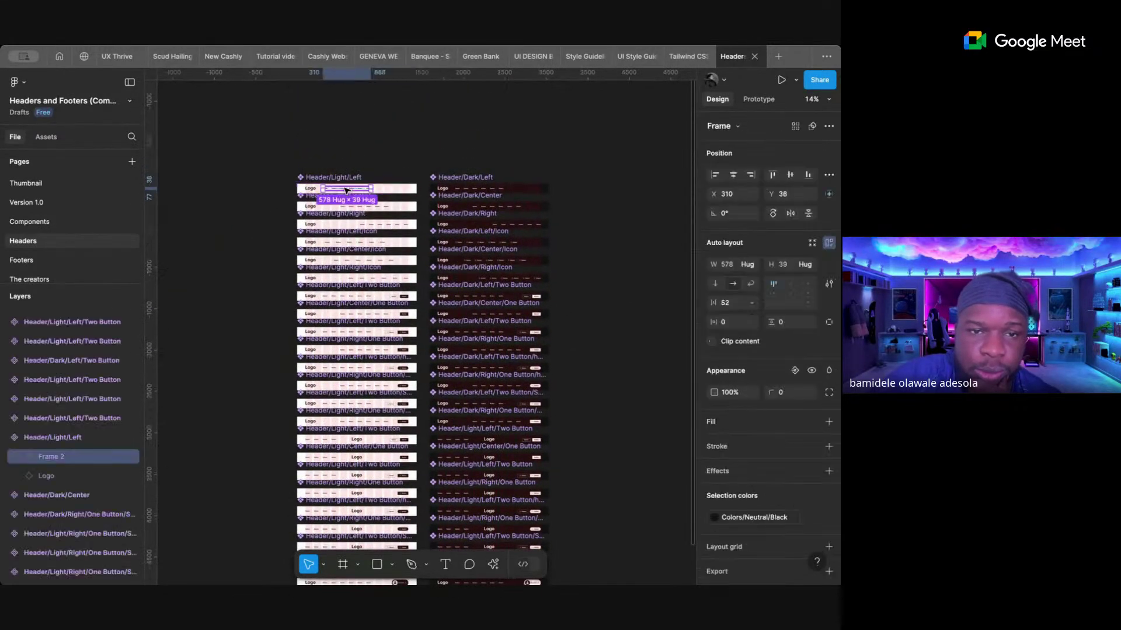
pyautogui.click(310, 187)
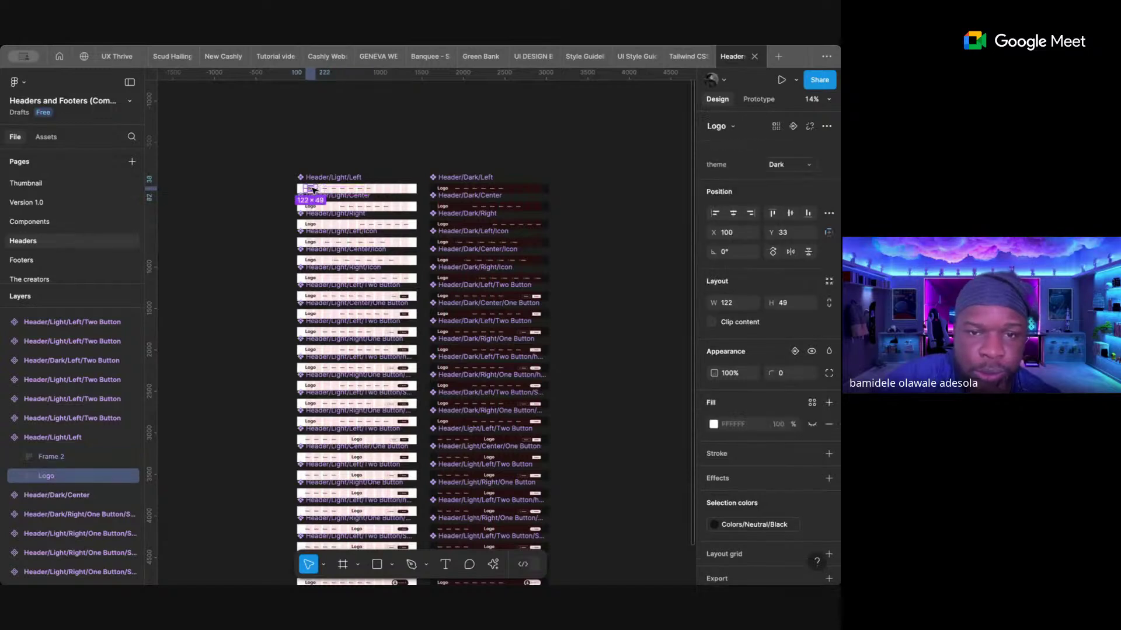
pyautogui.doubleClick(374, 208)
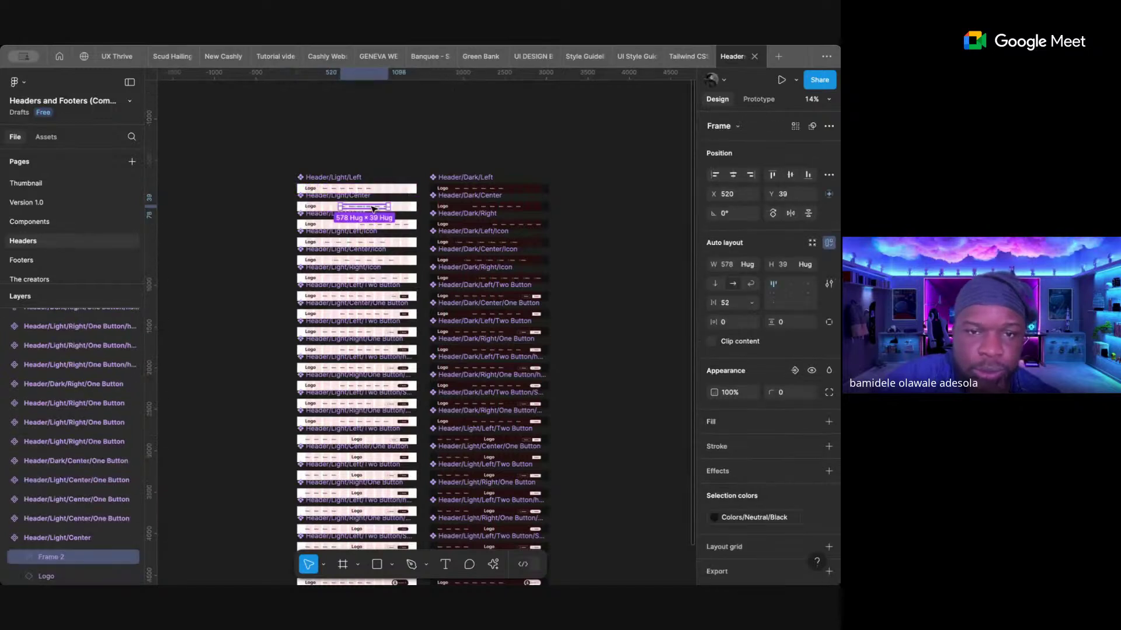
pyautogui.click(314, 207)
pyautogui.click(368, 225)
pyautogui.click(368, 225)
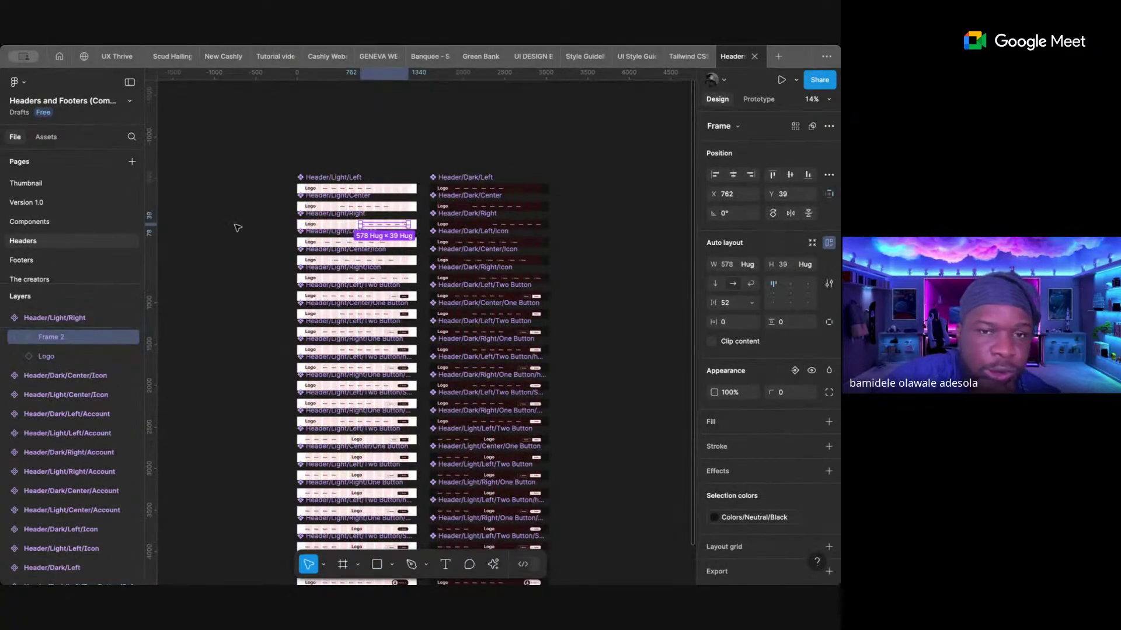
pyautogui.click(368, 142)
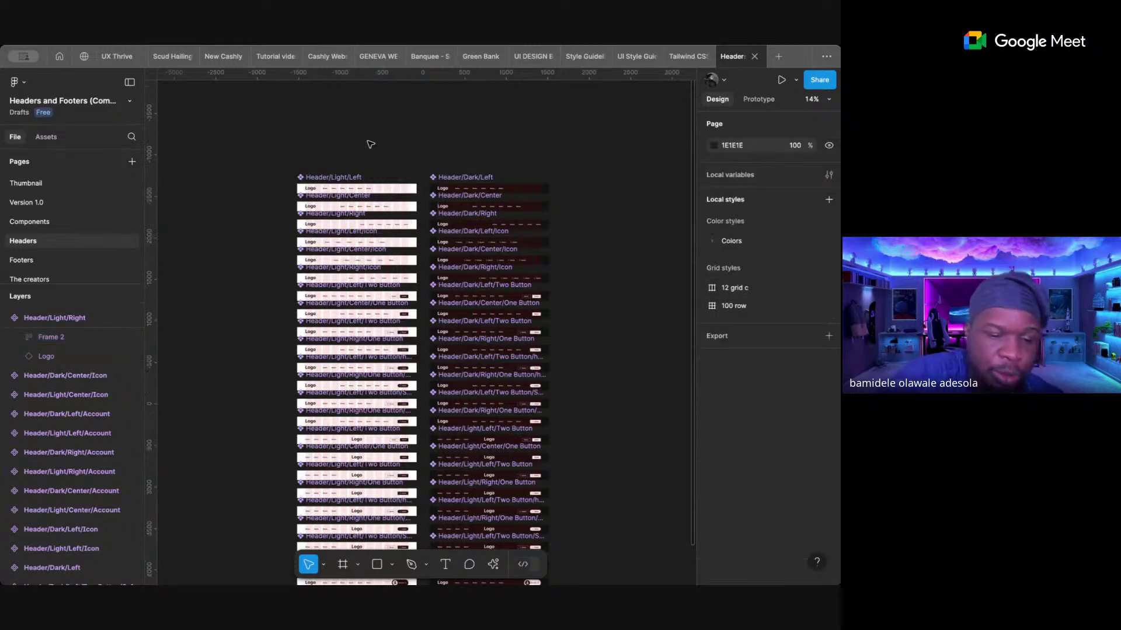
pyautogui.hotkey('shift', 'g')
# - Scroll down through the Headers page's header variants and back up
pyautogui.scroll(5, 353, 178)
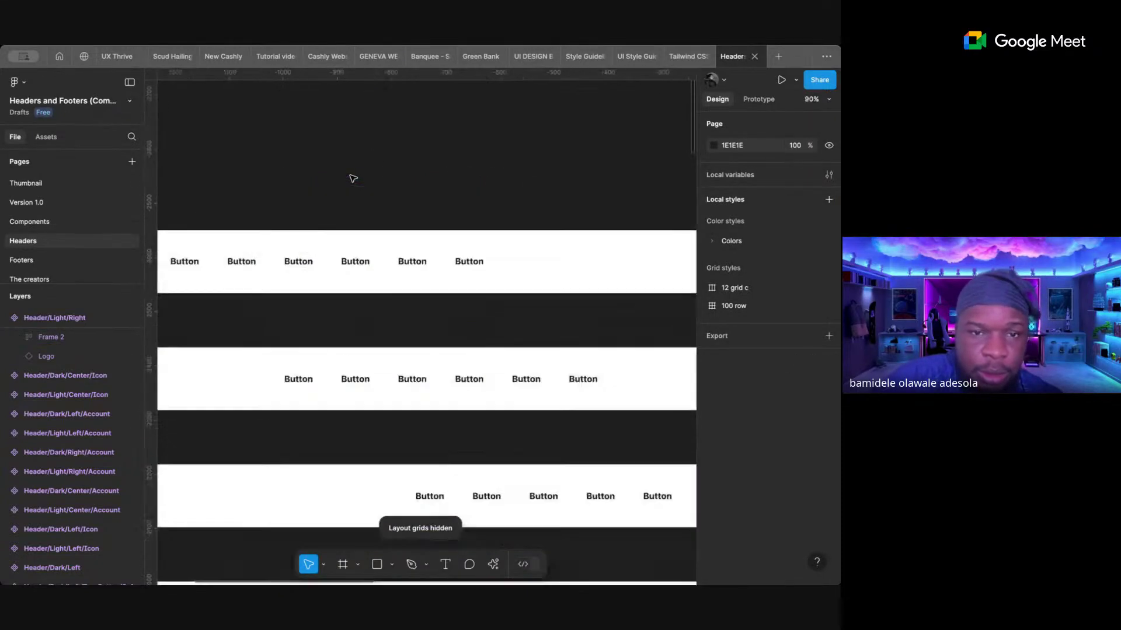
pyautogui.scroll(-5, 353, 178)
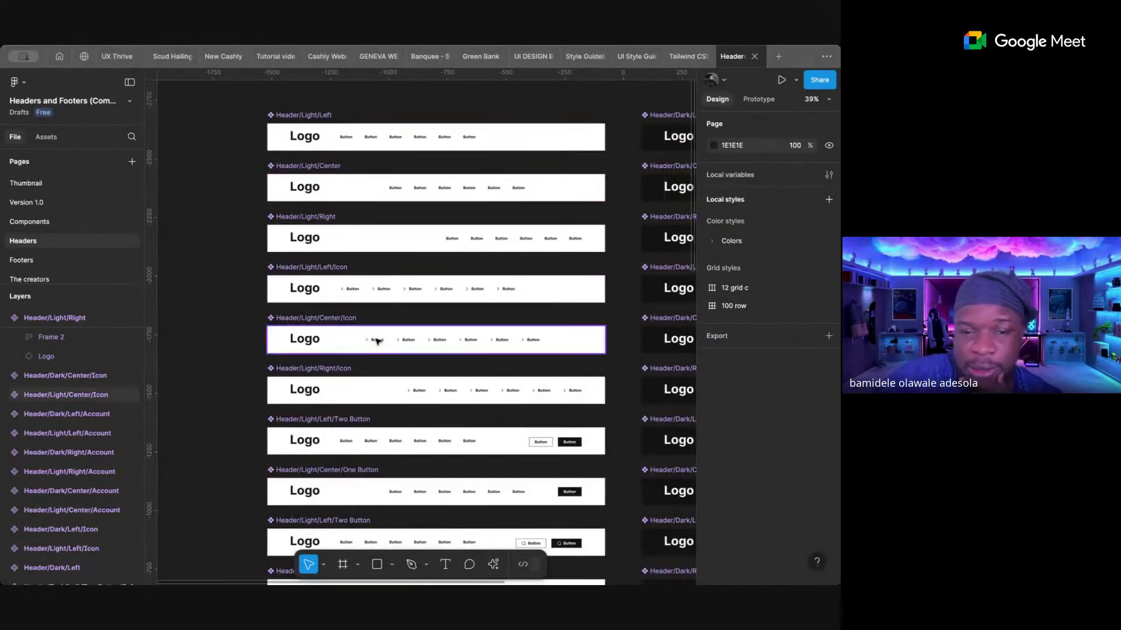
pyautogui.scroll(-5, 378, 341)
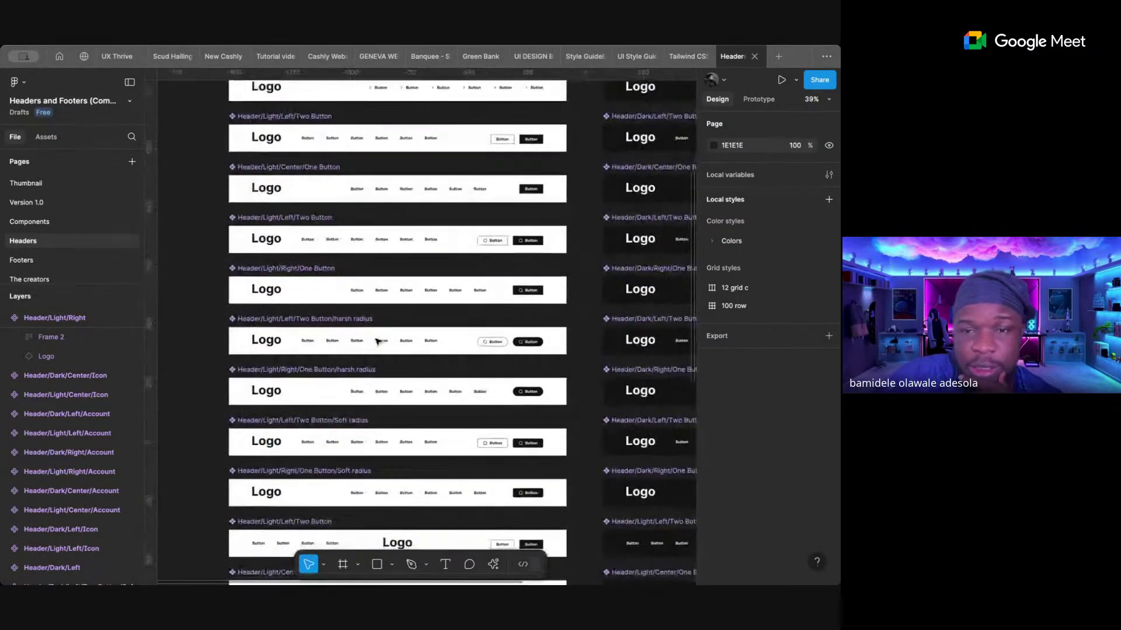
pyautogui.scroll(-2, 426, 383)
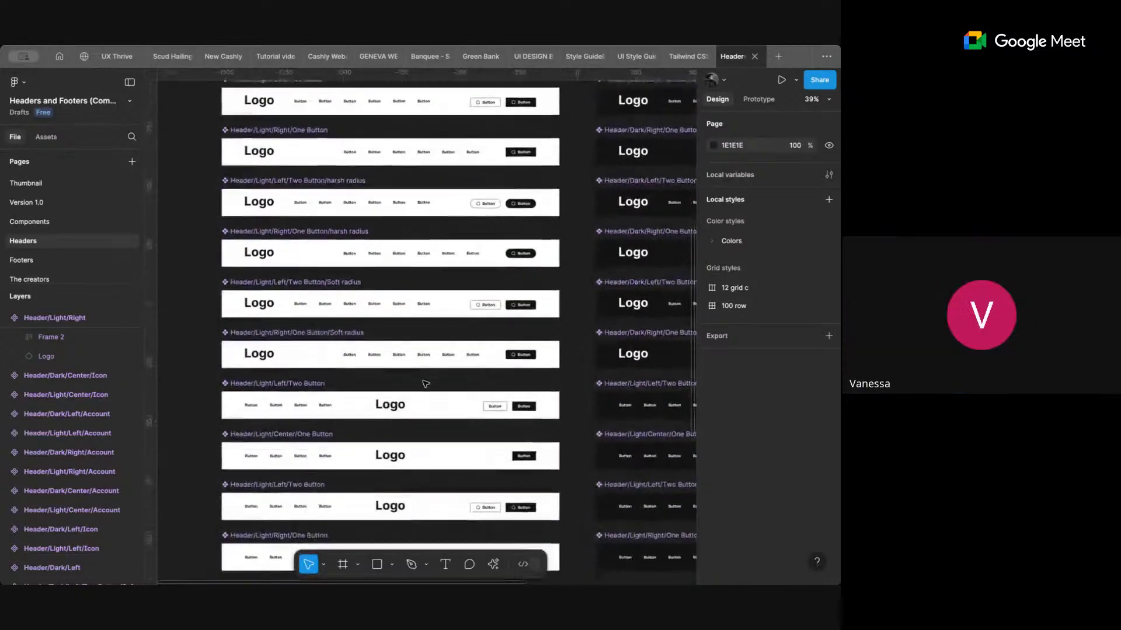
pyautogui.scroll(-4, 425, 384)
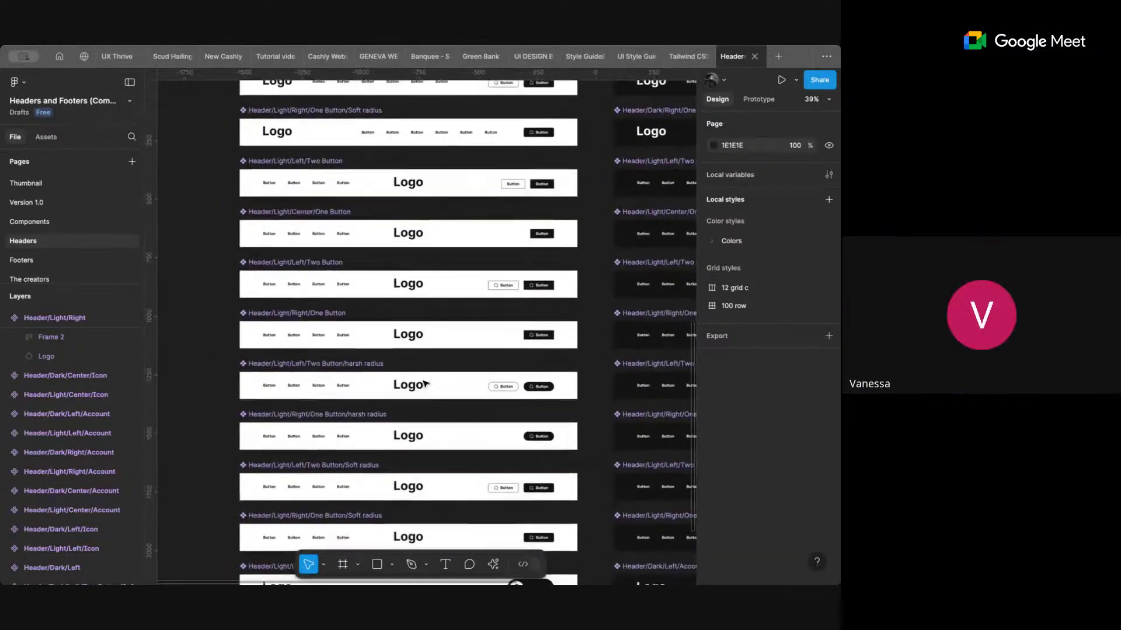
pyautogui.scroll(-2, 425, 384)
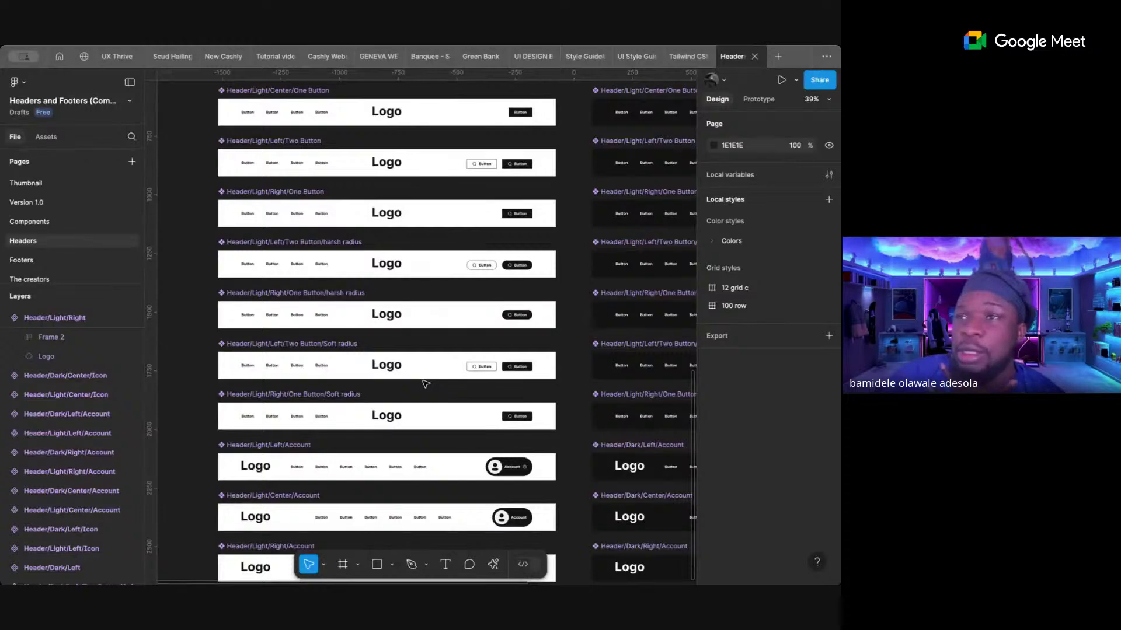
pyautogui.scroll(-2, 426, 383)
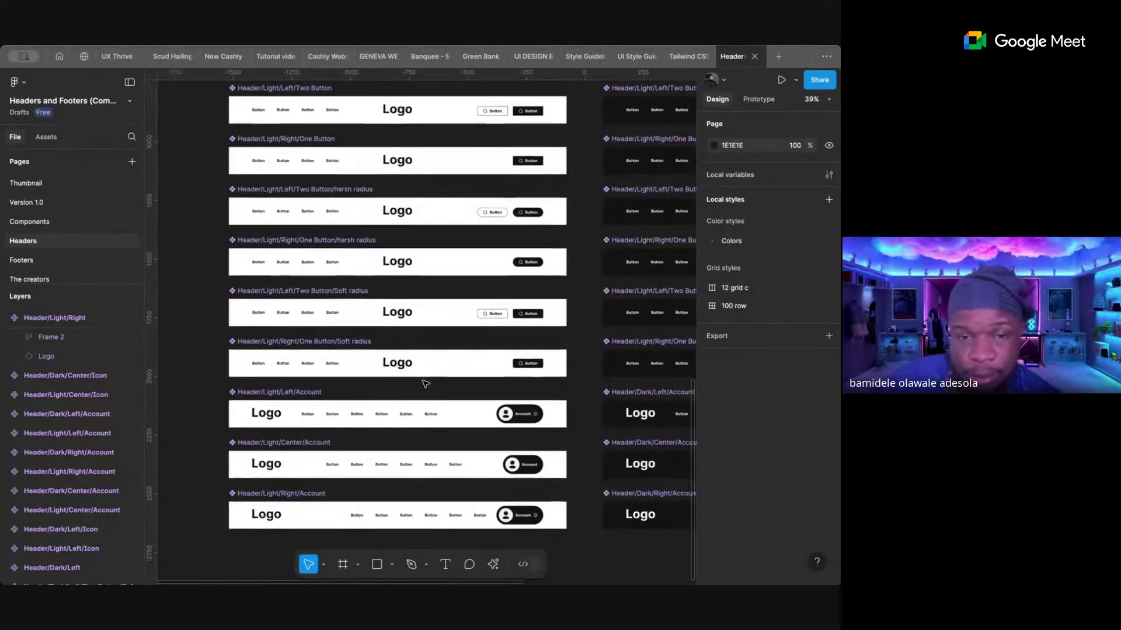
pyautogui.scroll(-1, 425, 384)
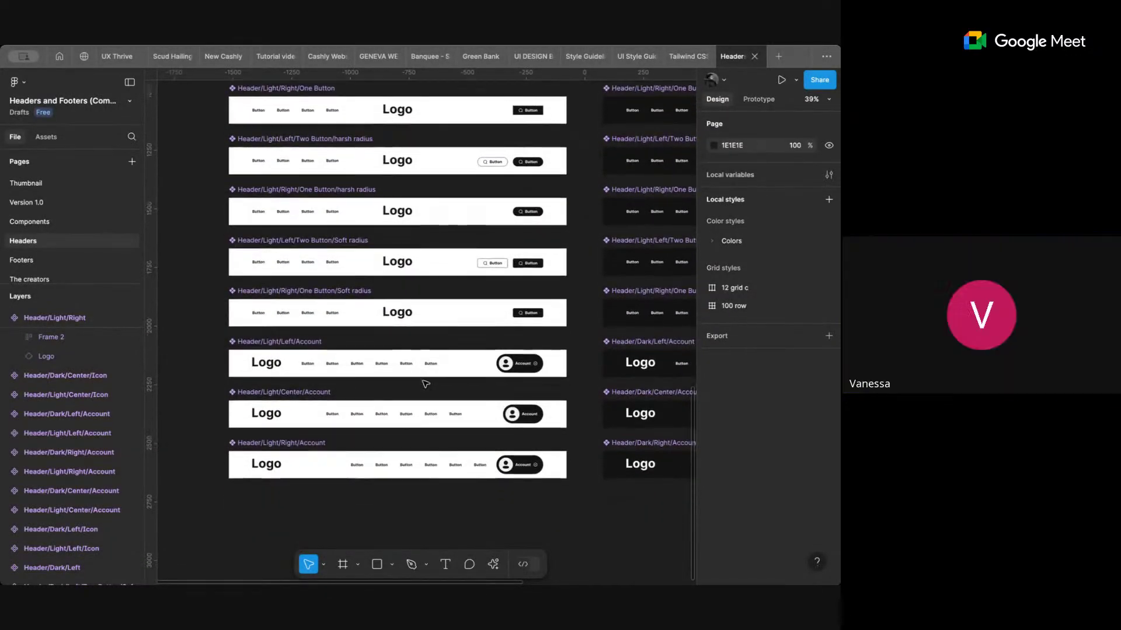
pyautogui.scroll(1, 425, 384)
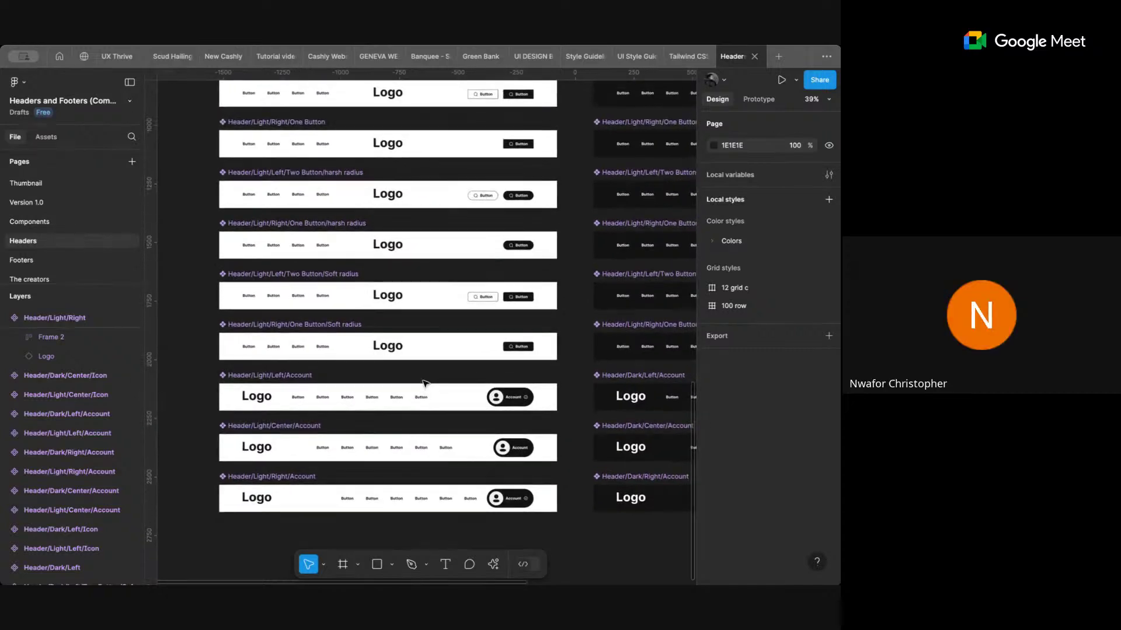
pyautogui.scroll(-6, 425, 384)
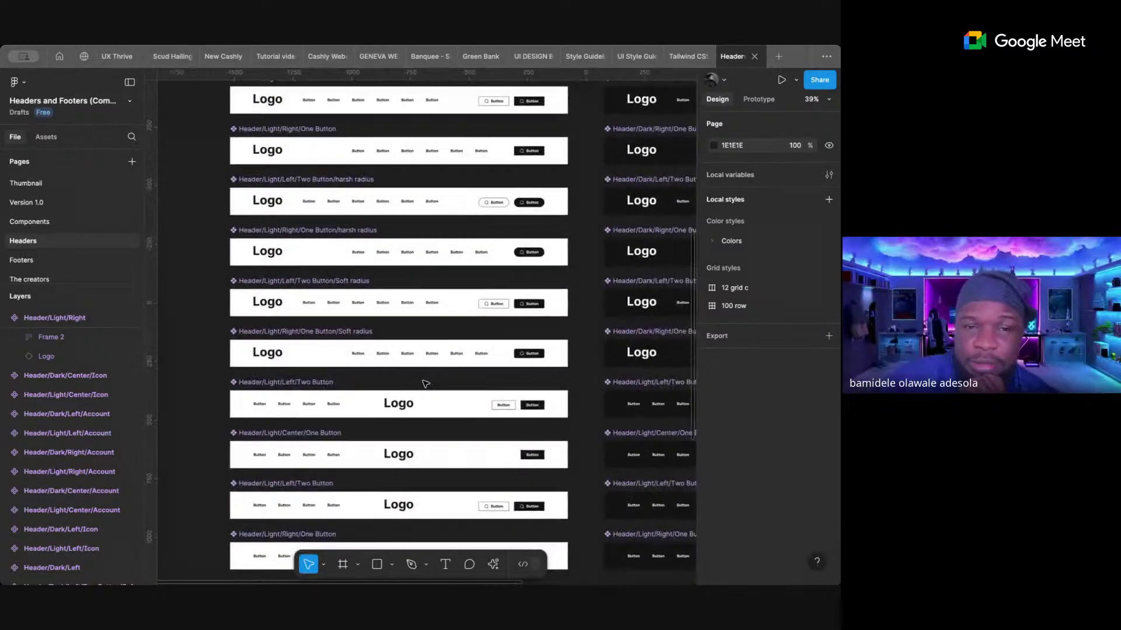
pyautogui.scroll(8, 426, 383)
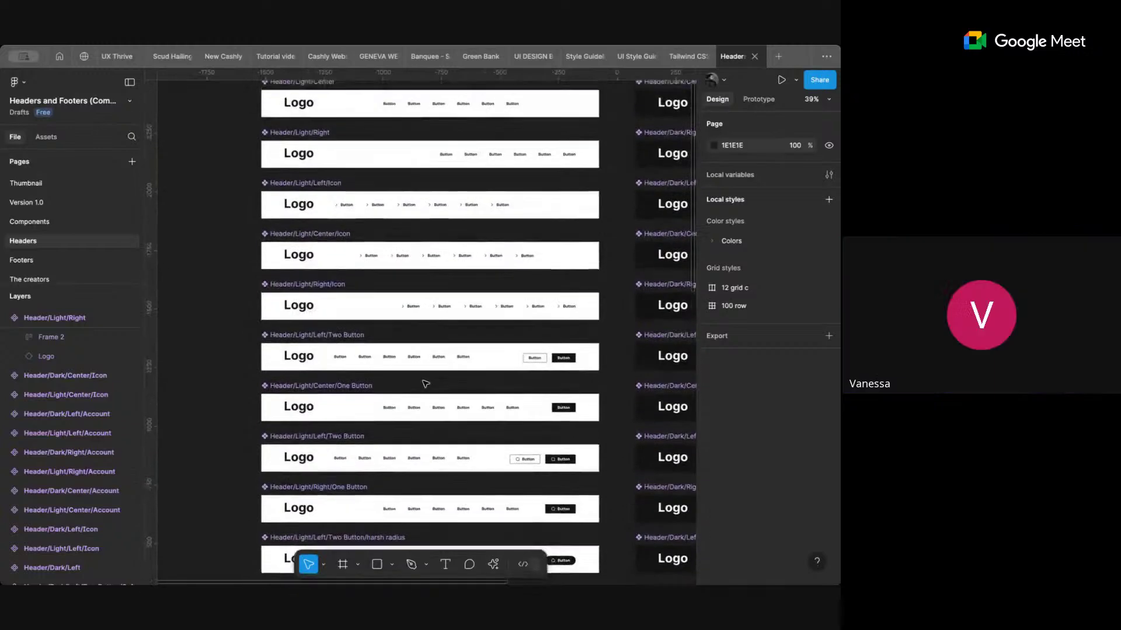
pyautogui.scroll(1, 425, 383)
# - Inspect Header/Light/Right/Icon's link row and logo, then go to the Components page
pyautogui.click(426, 374)
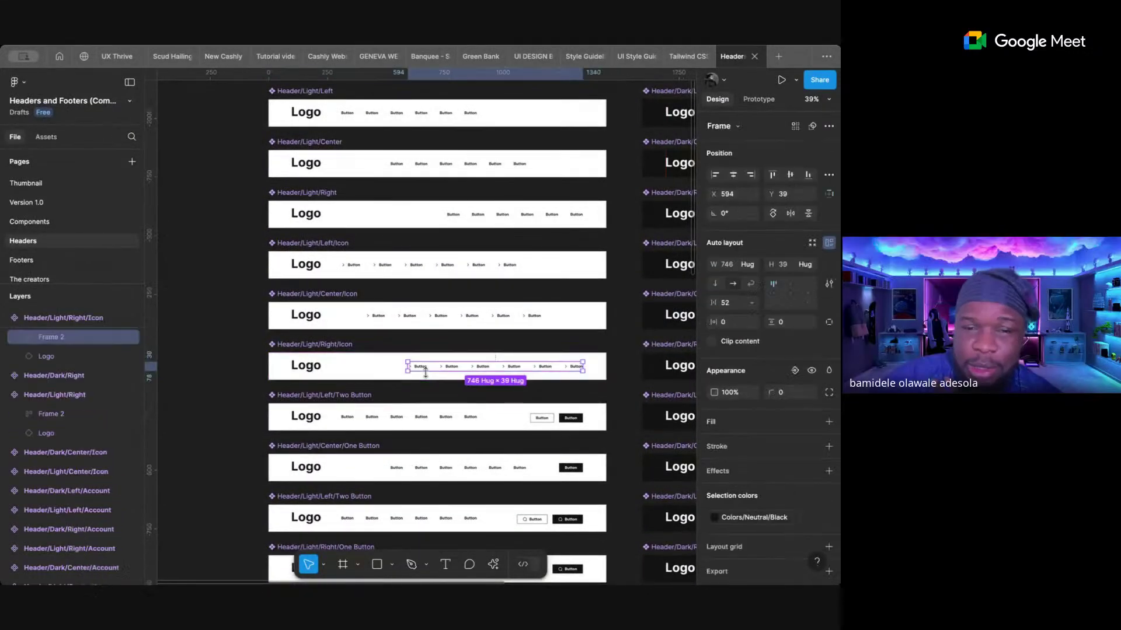
pyautogui.click(328, 345)
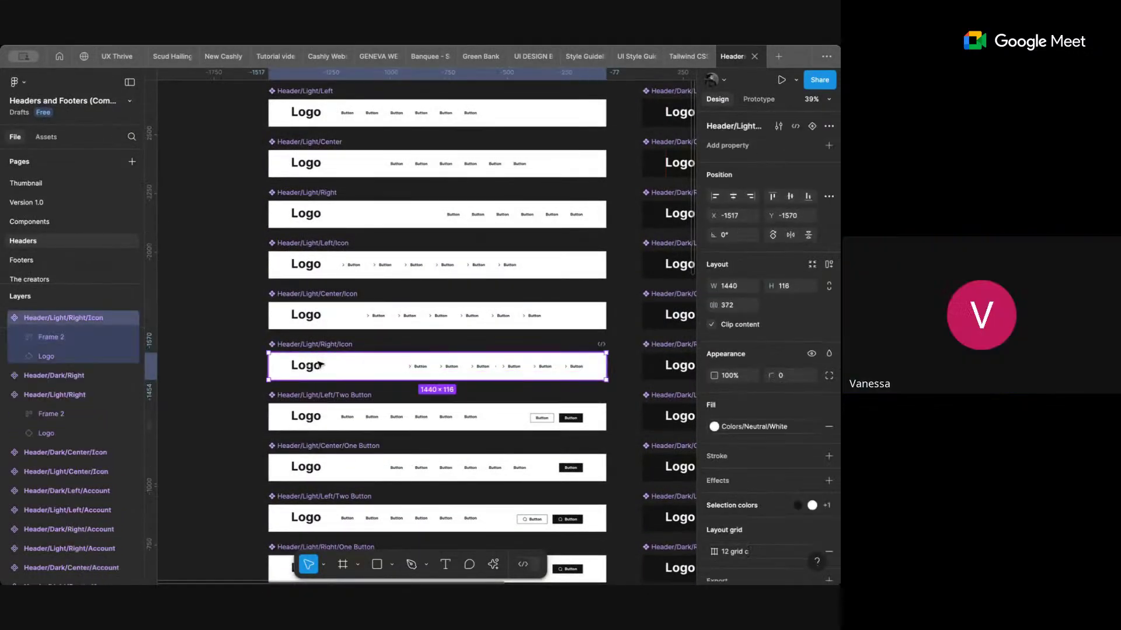
pyautogui.click(318, 366)
pyautogui.click(334, 348)
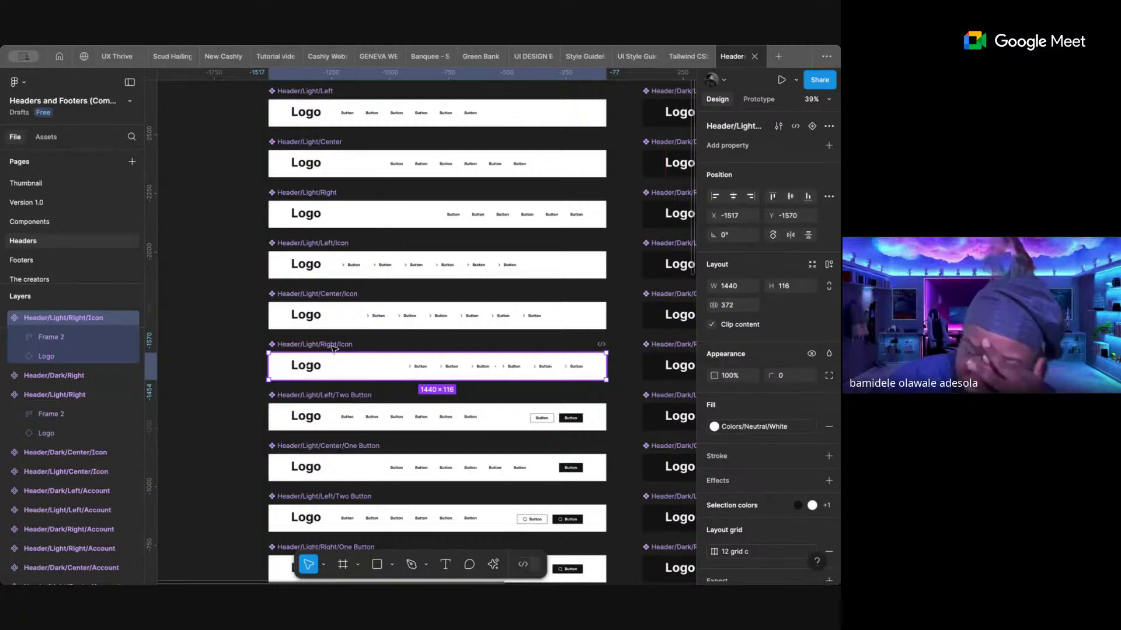
pyautogui.click(85, 225)
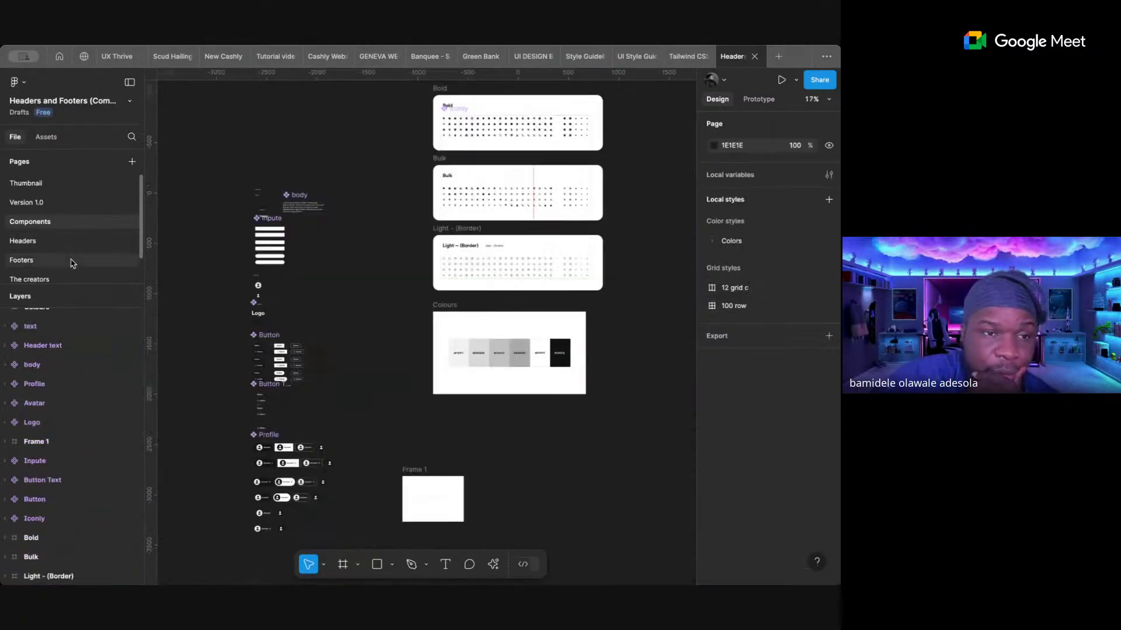
# - Look through the Version 1.0 page, then the Sample Project page
pyautogui.click(47, 208)
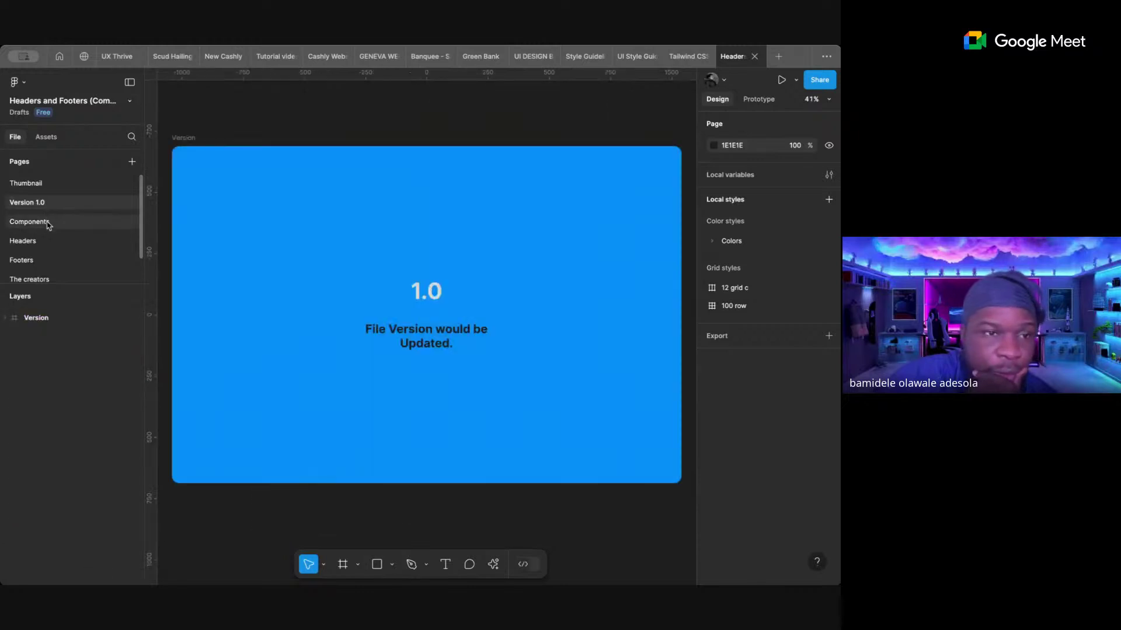
pyautogui.scroll(-1, 50, 234)
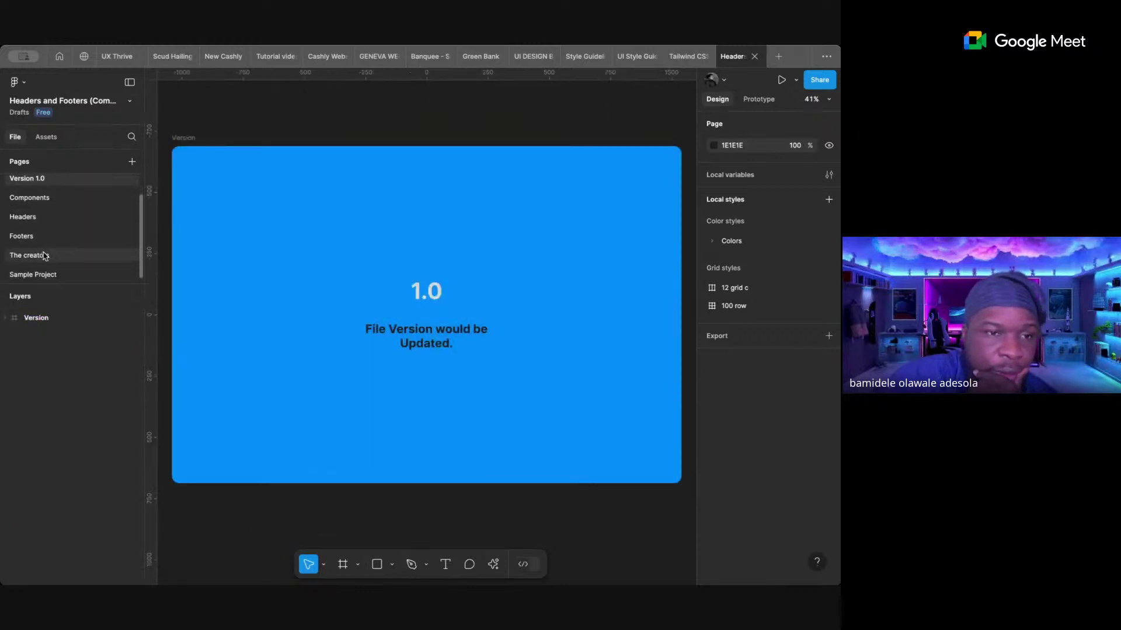
pyautogui.click(46, 275)
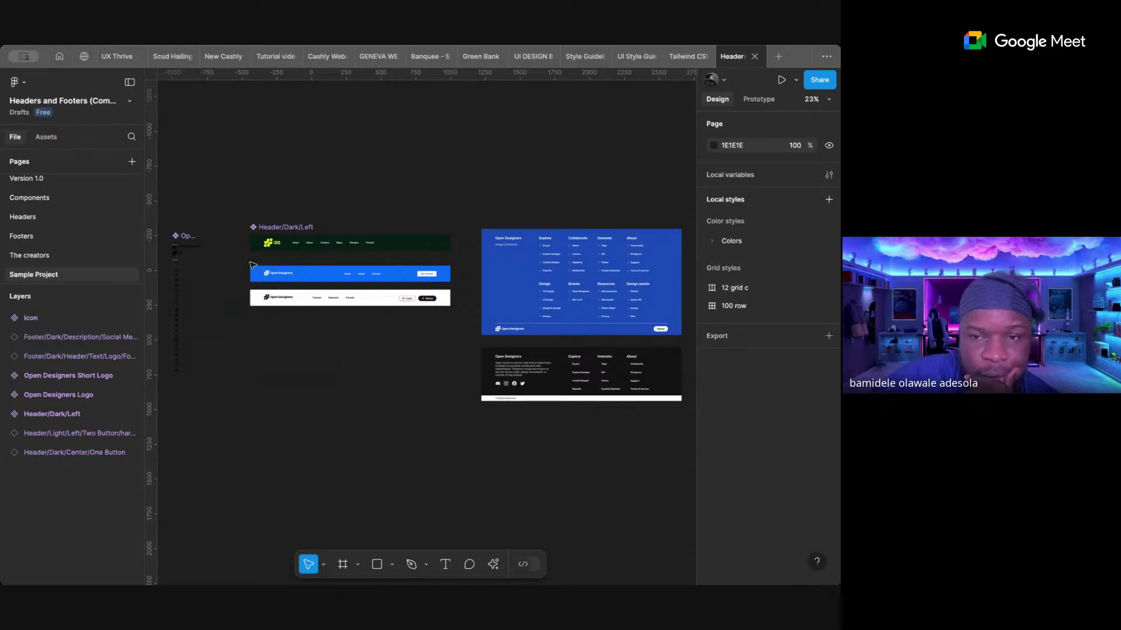
pyautogui.scroll(5, 361, 282)
pyautogui.hscroll(-3, 361, 282)
pyautogui.scroll(-1, 361, 282)
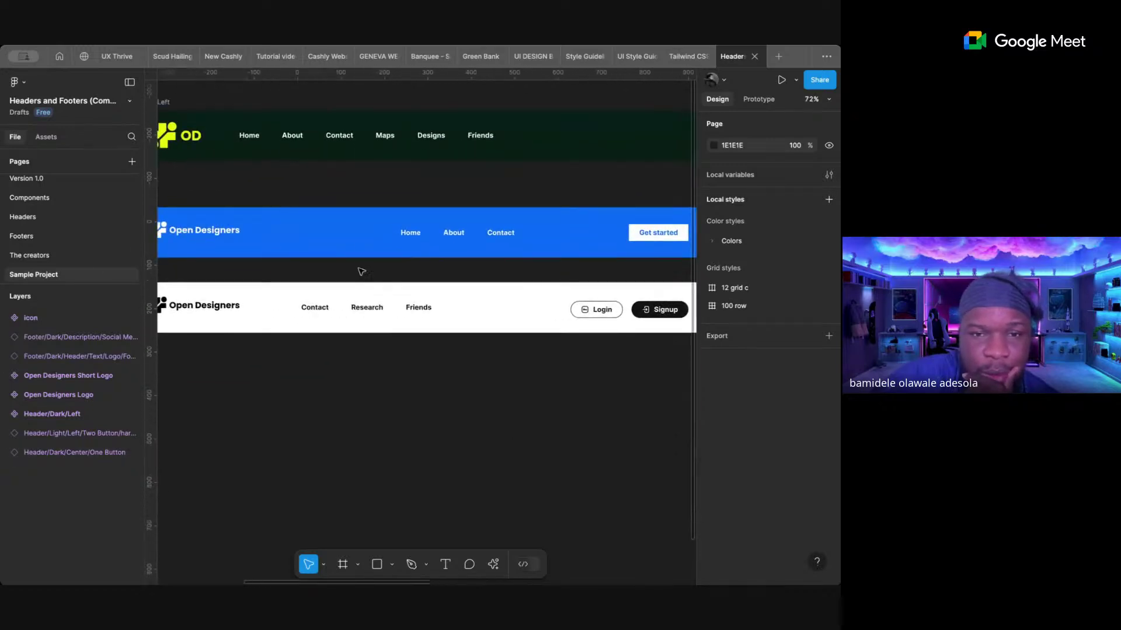
# - Inspect the blue and white headers' logo, nav links, Get started and Signup buttons
pyautogui.click(369, 241)
pyautogui.scroll(-3, 369, 241)
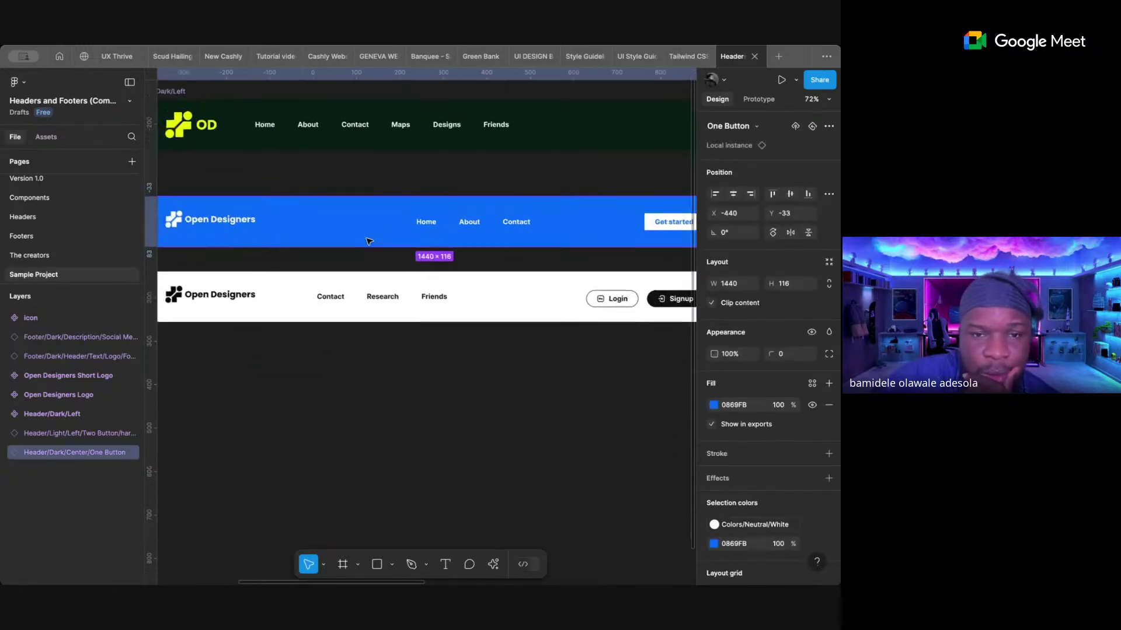
pyautogui.doubleClick(302, 227)
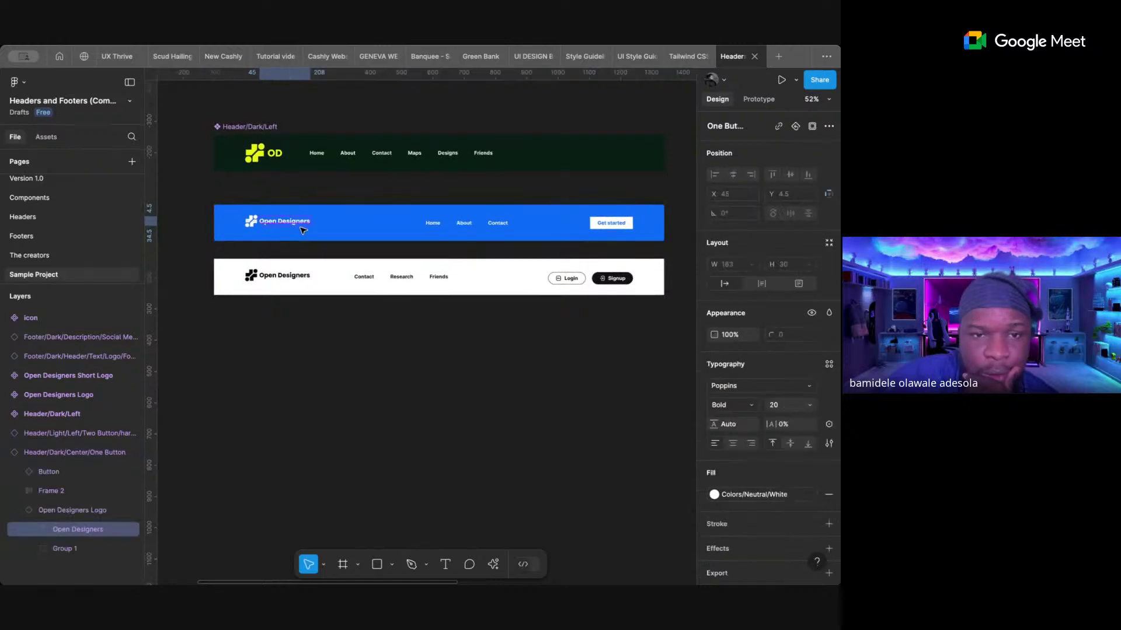
pyautogui.click(446, 227)
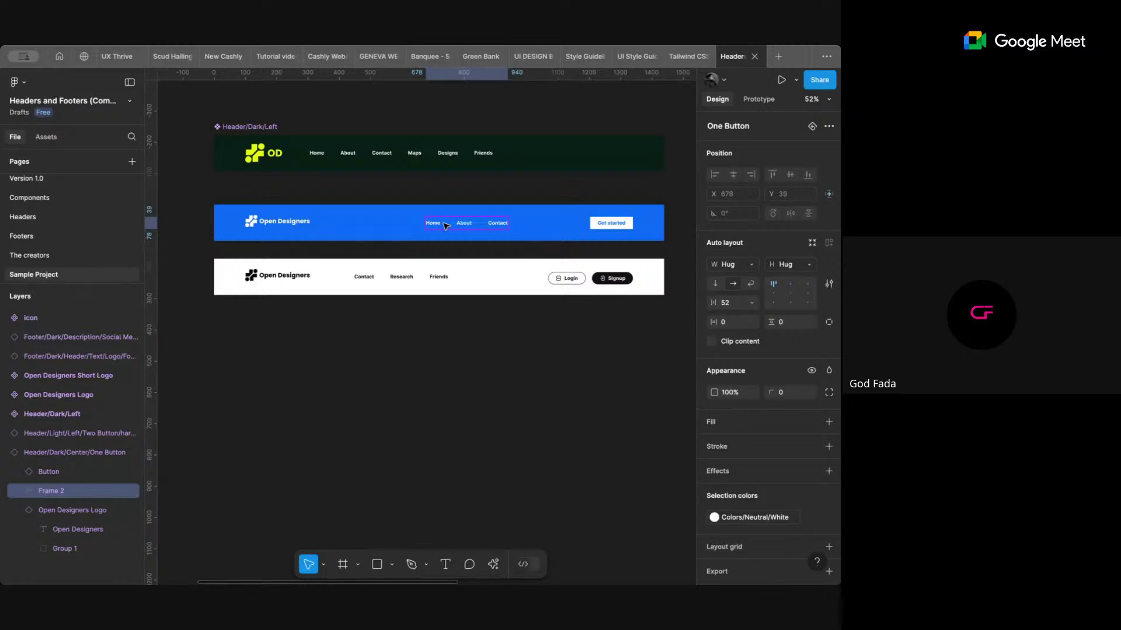
pyautogui.click(48, 472)
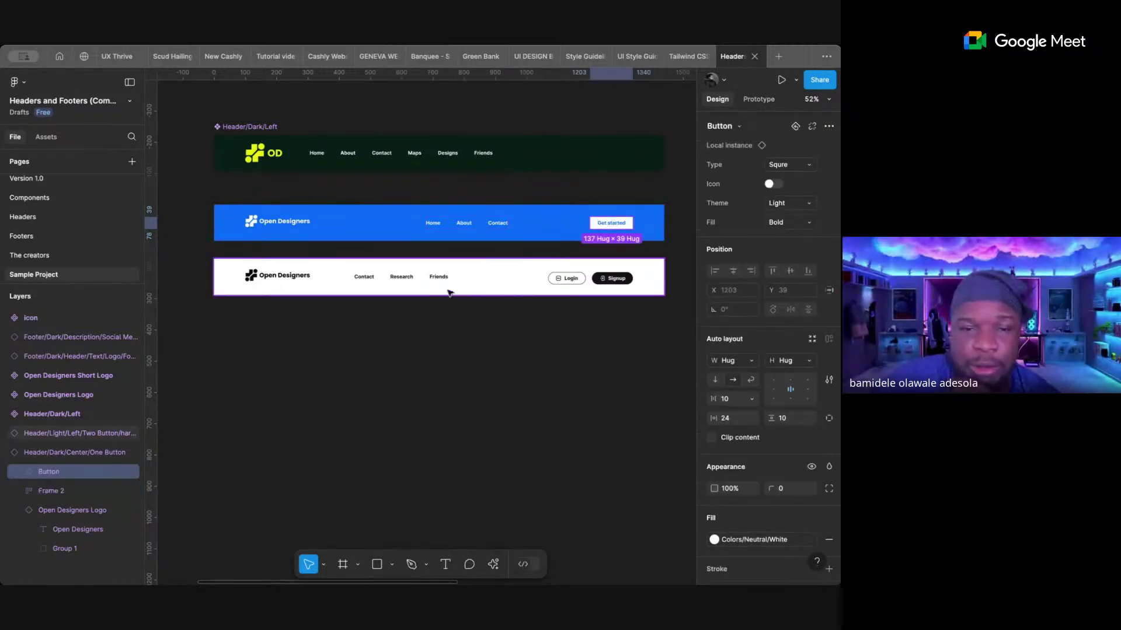
pyautogui.click(432, 281)
pyautogui.click(283, 280)
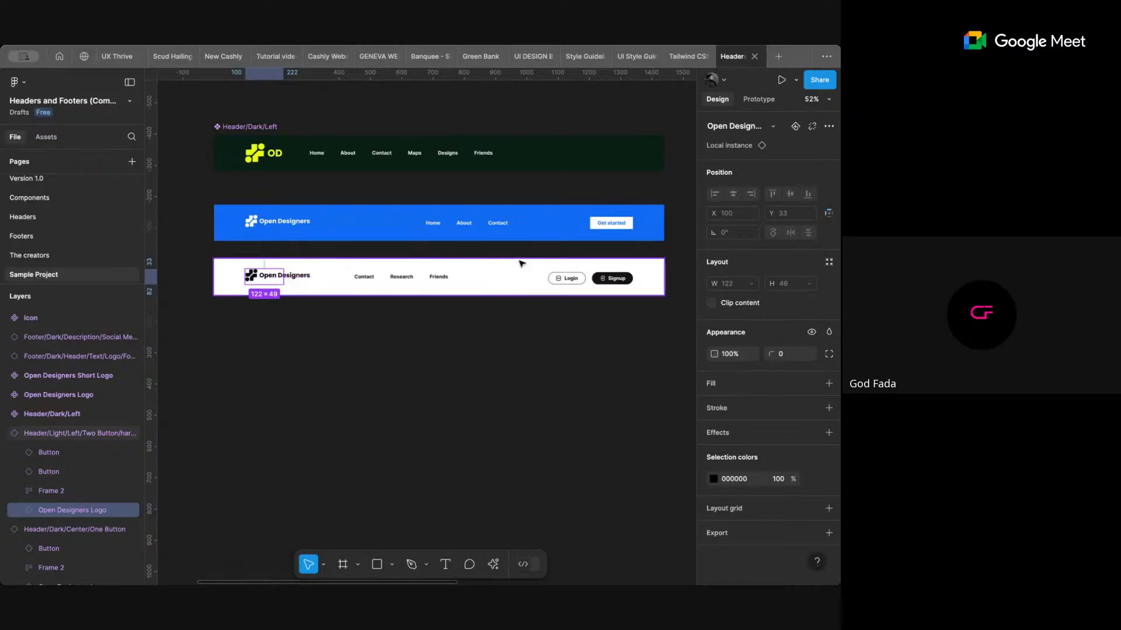
pyautogui.click(611, 278)
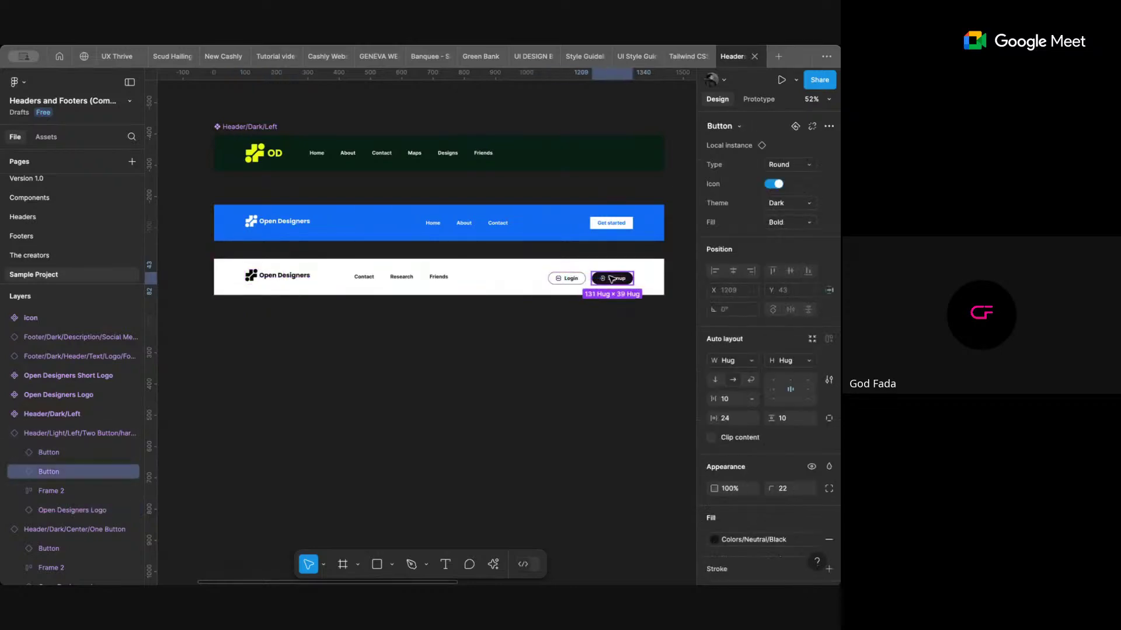
# - Inspect Header/Dark/Left's nav links spacing, overall size and fill
pyautogui.click(460, 161)
pyautogui.click(551, 156)
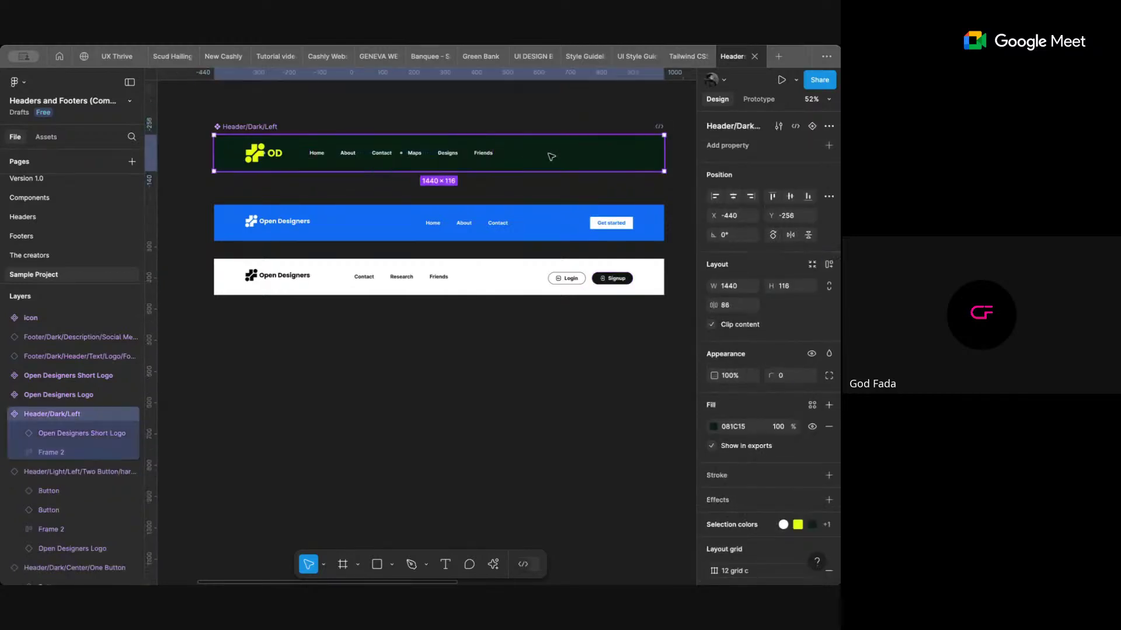
pyautogui.click(270, 154)
pyautogui.click(467, 158)
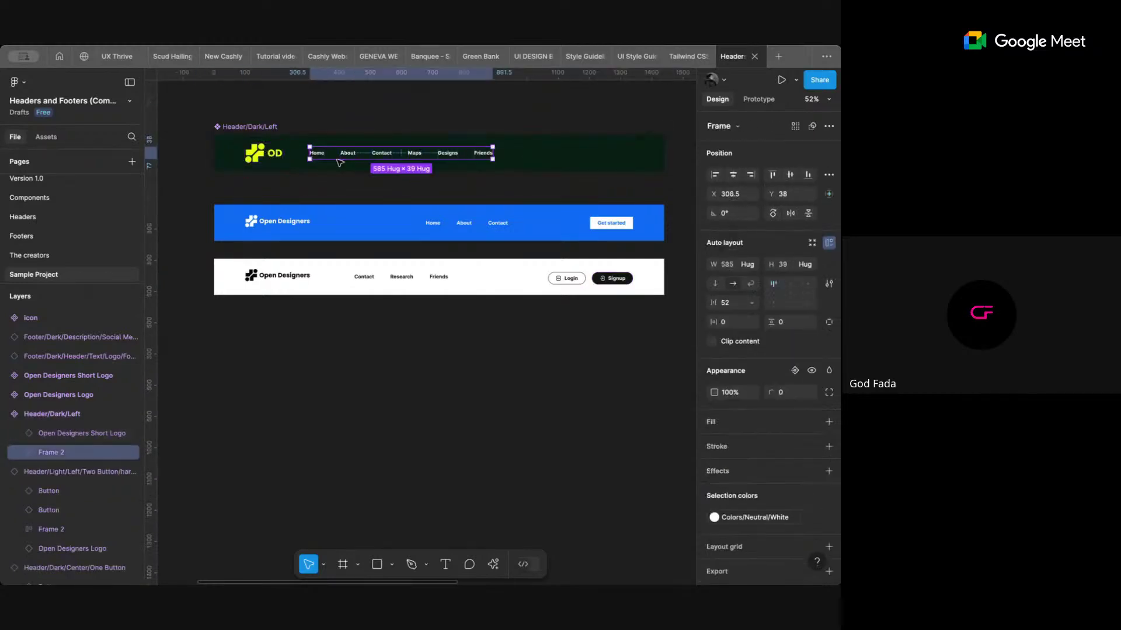
pyautogui.click(584, 169)
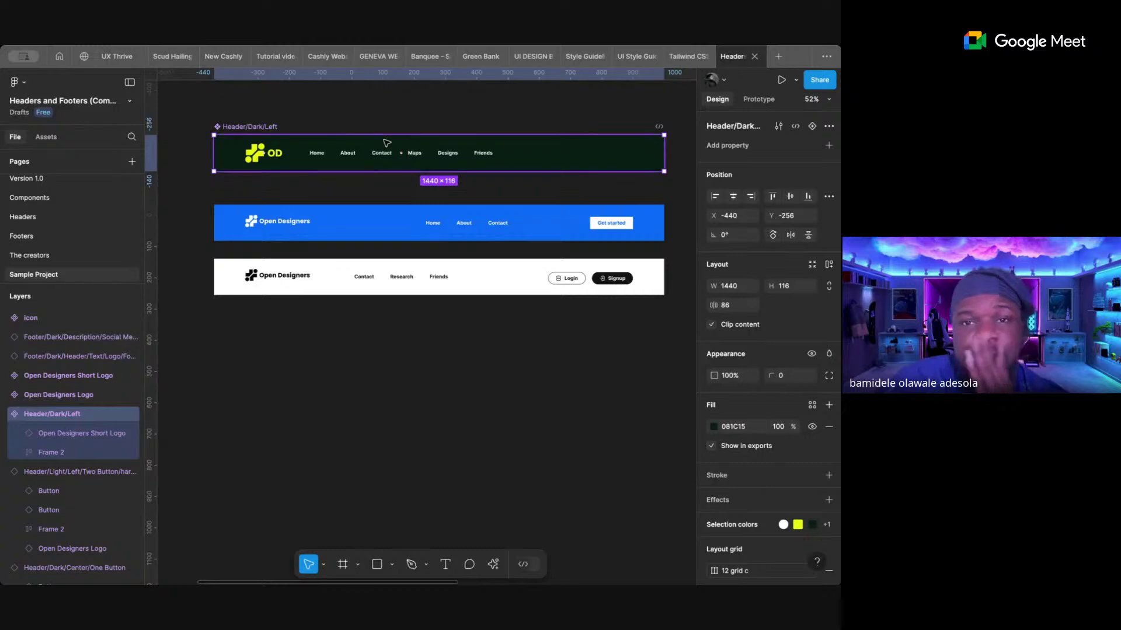
# - Return to the UI DESIGN BOOTCAMP file and clear the selection
pyautogui.click(522, 56)
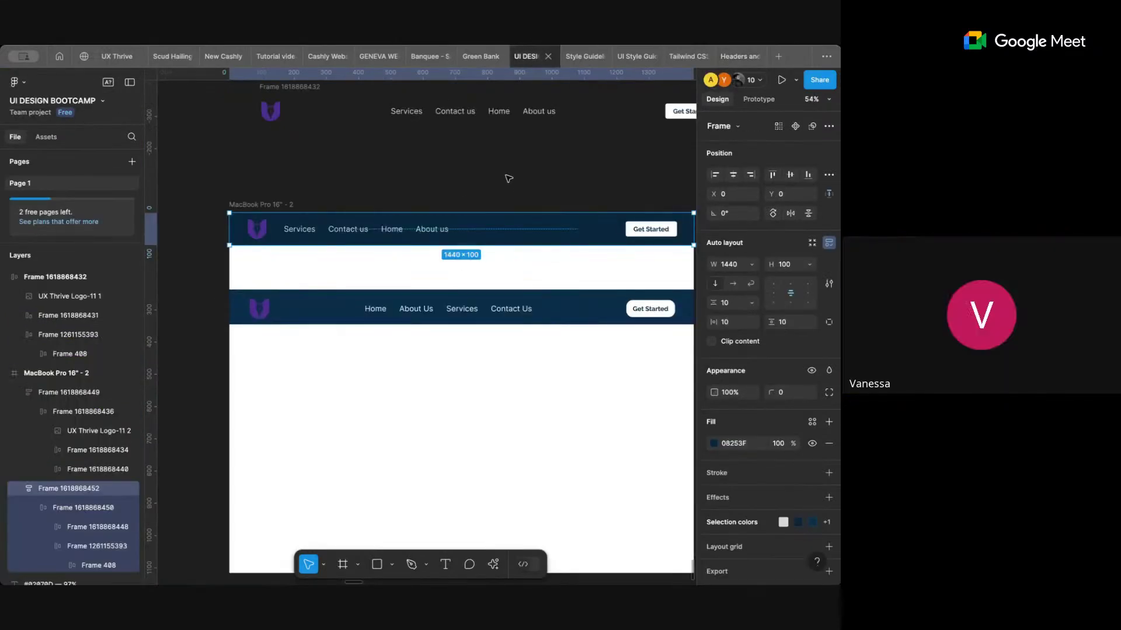
pyautogui.scroll(-3, 508, 178)
pyautogui.hscroll(2, 508, 178)
pyautogui.click(555, 200)
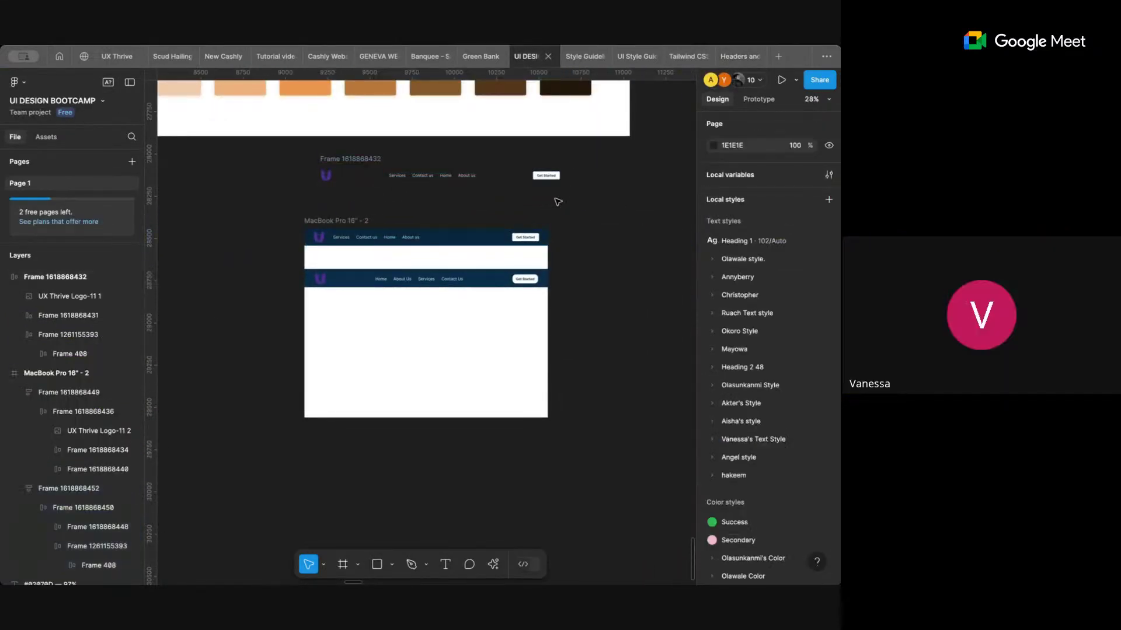
pyautogui.click(368, 166)
pyautogui.scroll(3, 368, 165)
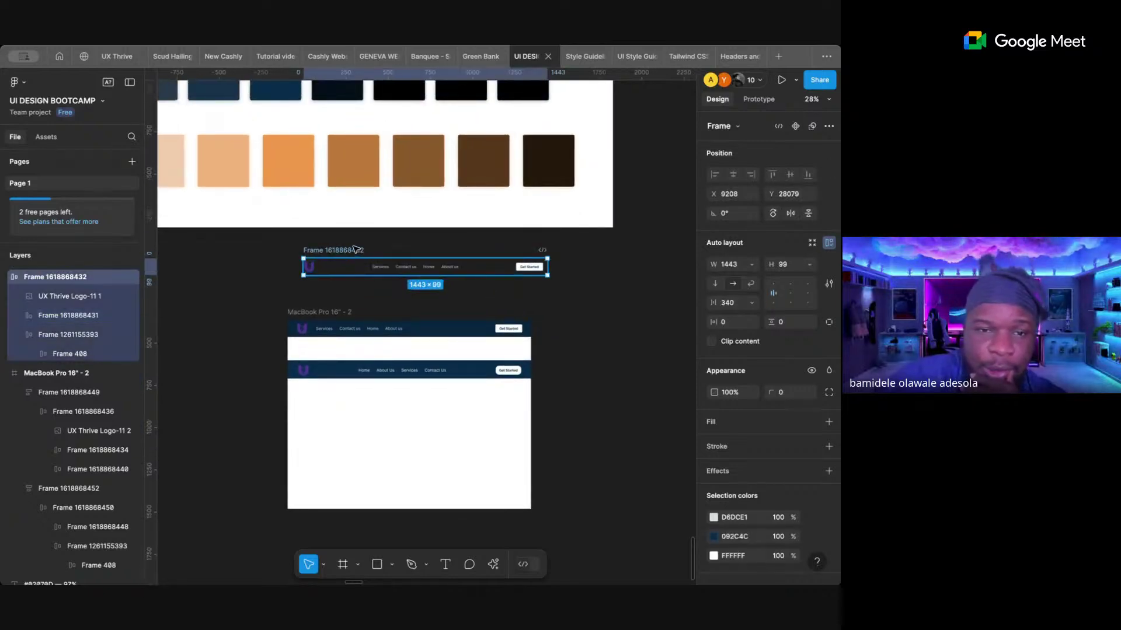
pyautogui.rightClick(358, 267)
pyautogui.click(381, 315)
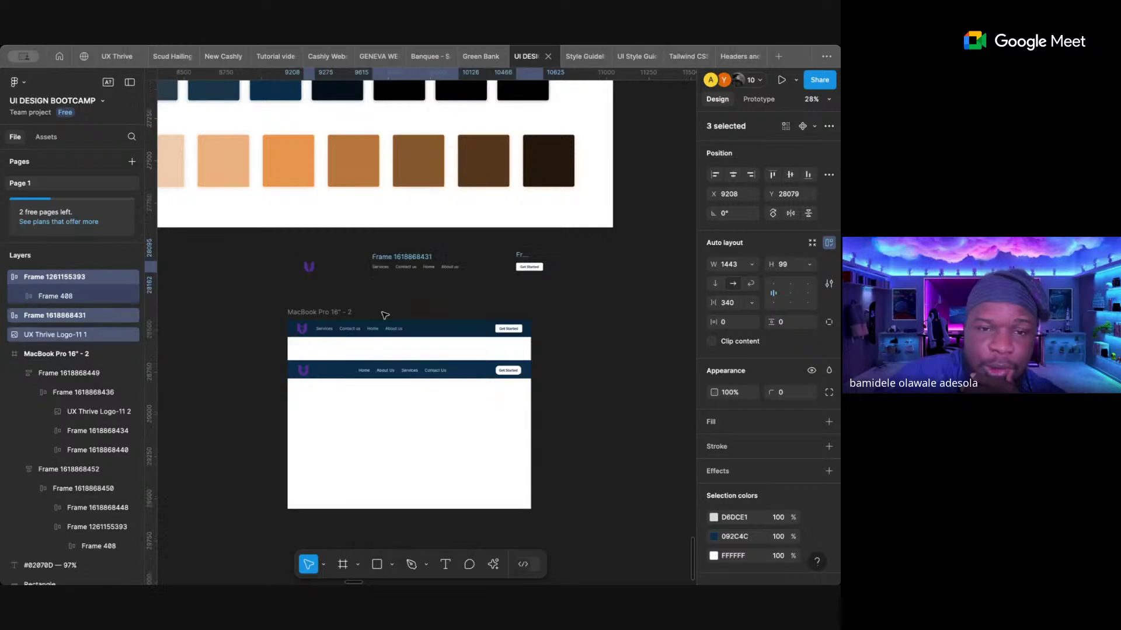
pyautogui.click(377, 293)
pyautogui.click(387, 269)
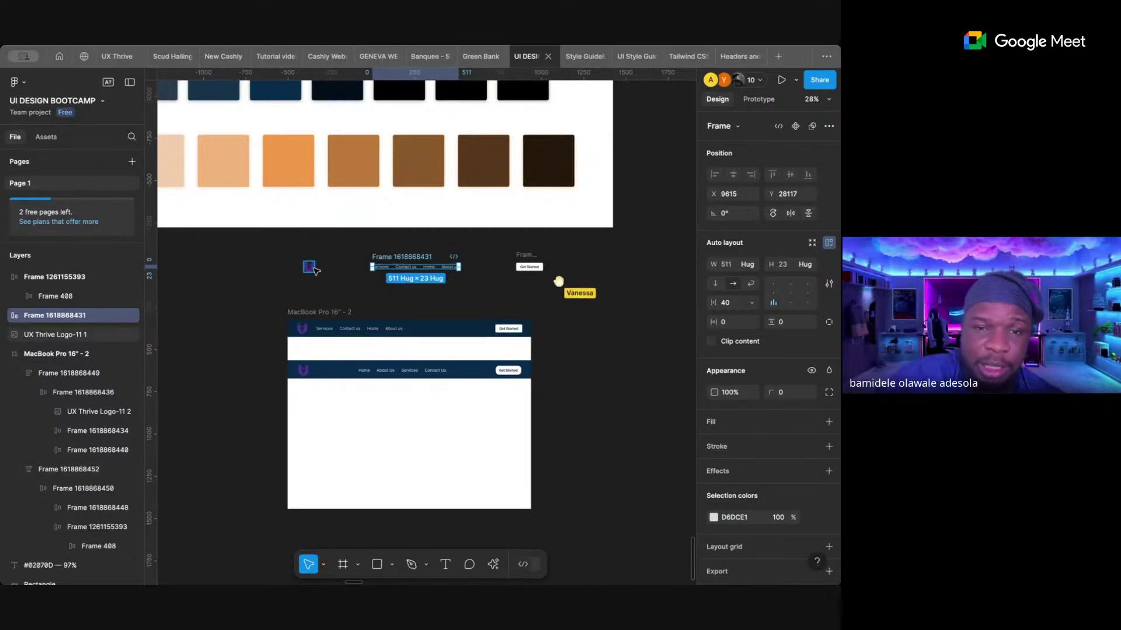
pyautogui.keyDown('shift'); pyautogui.click(313, 268); pyautogui.keyUp('shift')
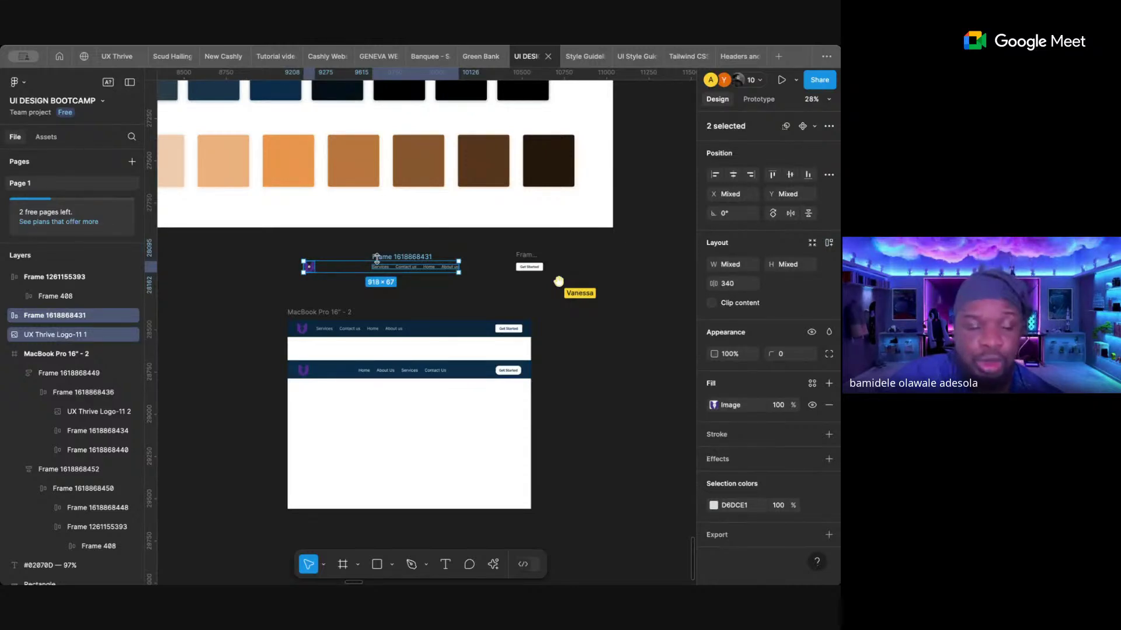
# - Wrap the logo and links in an auto-layout frame with a 50 gap and Hug width
pyautogui.hotkey('shift', 'a')
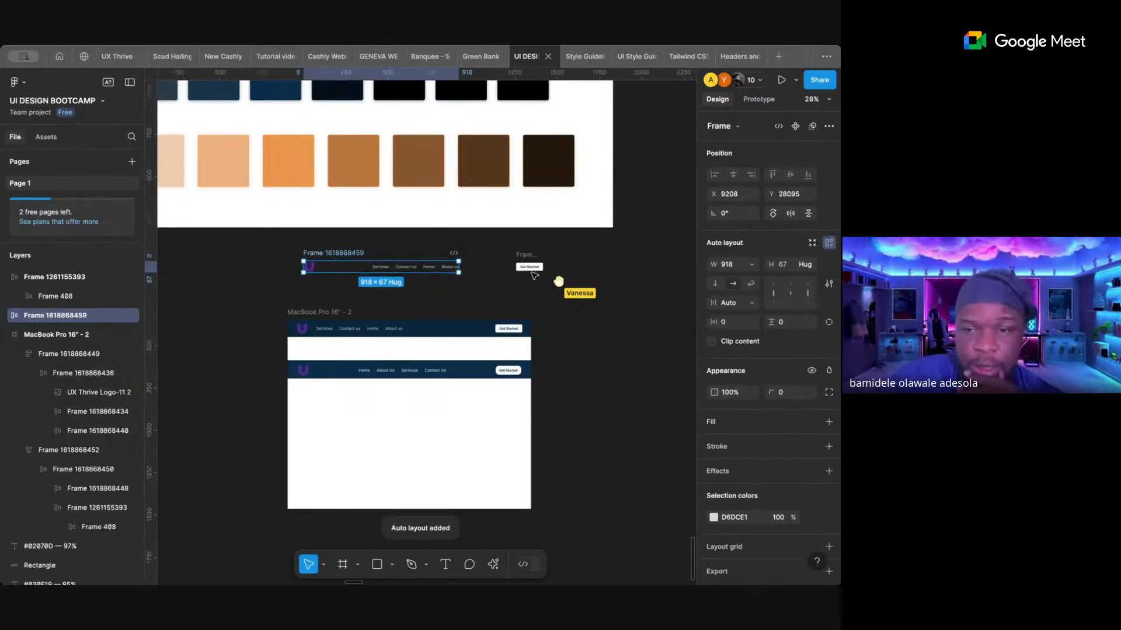
pyautogui.click(751, 302)
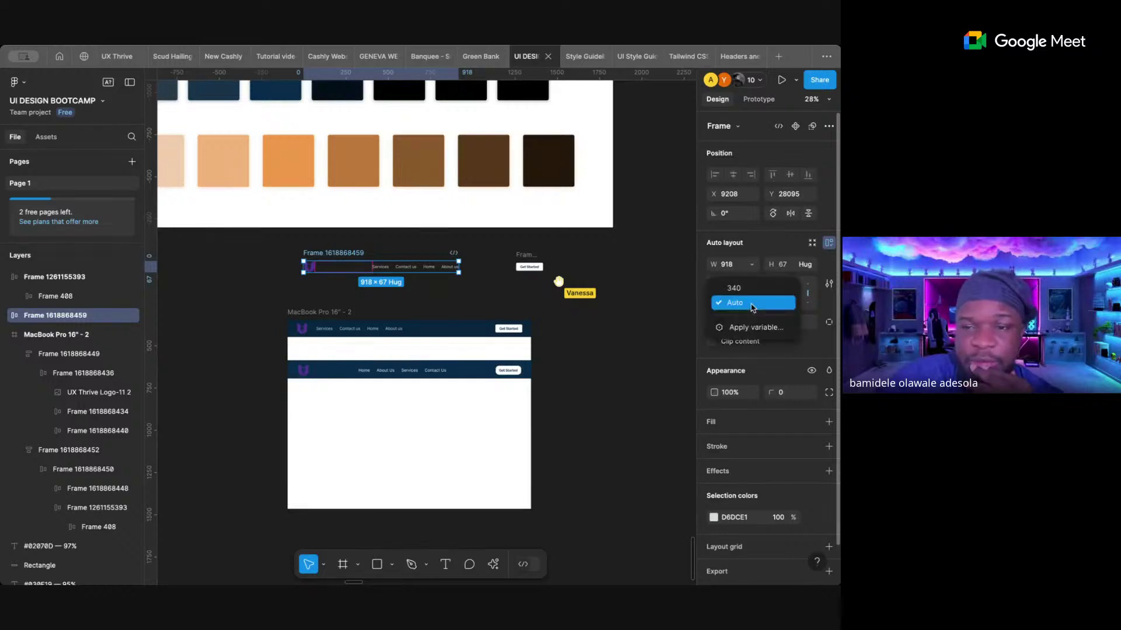
pyautogui.click(729, 299)
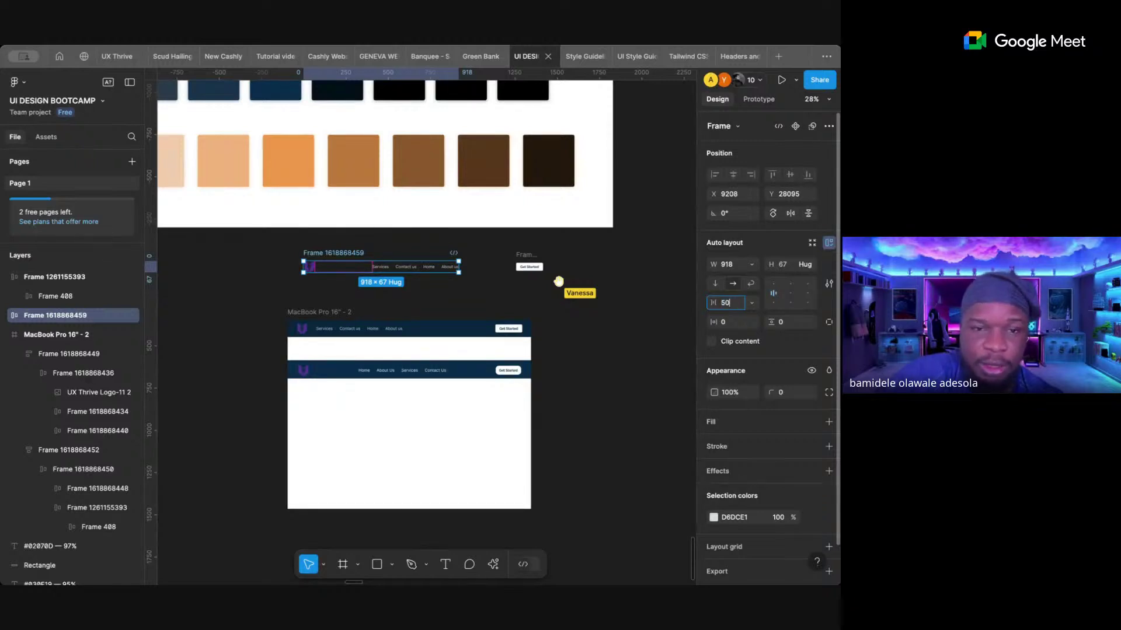
pyautogui.write('50')
pyautogui.press('Return')
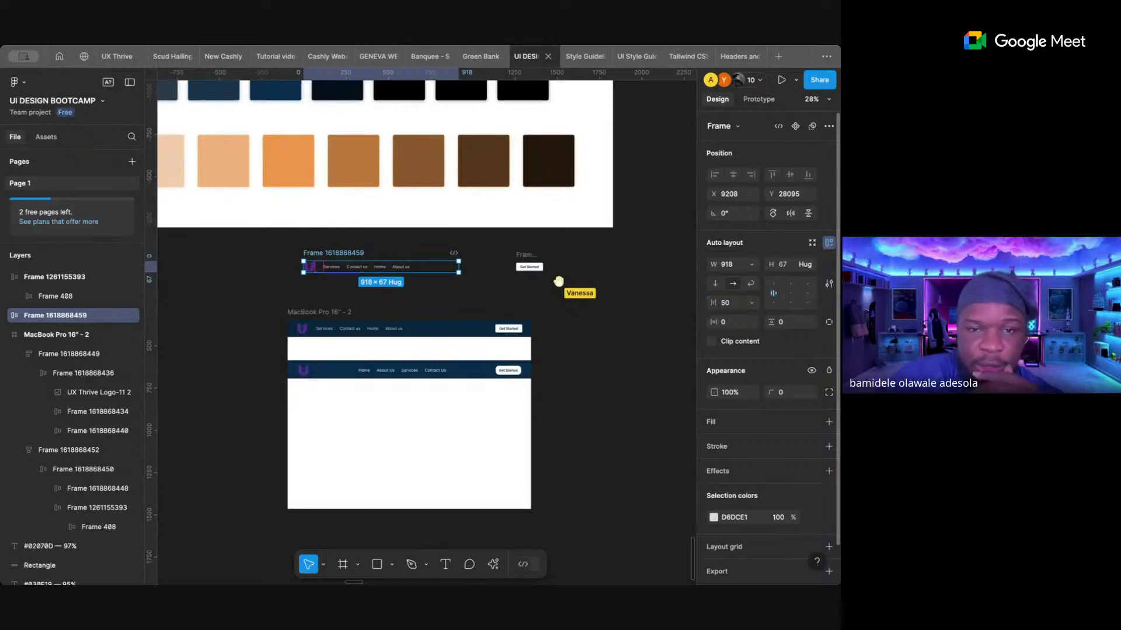
pyautogui.click(598, 317)
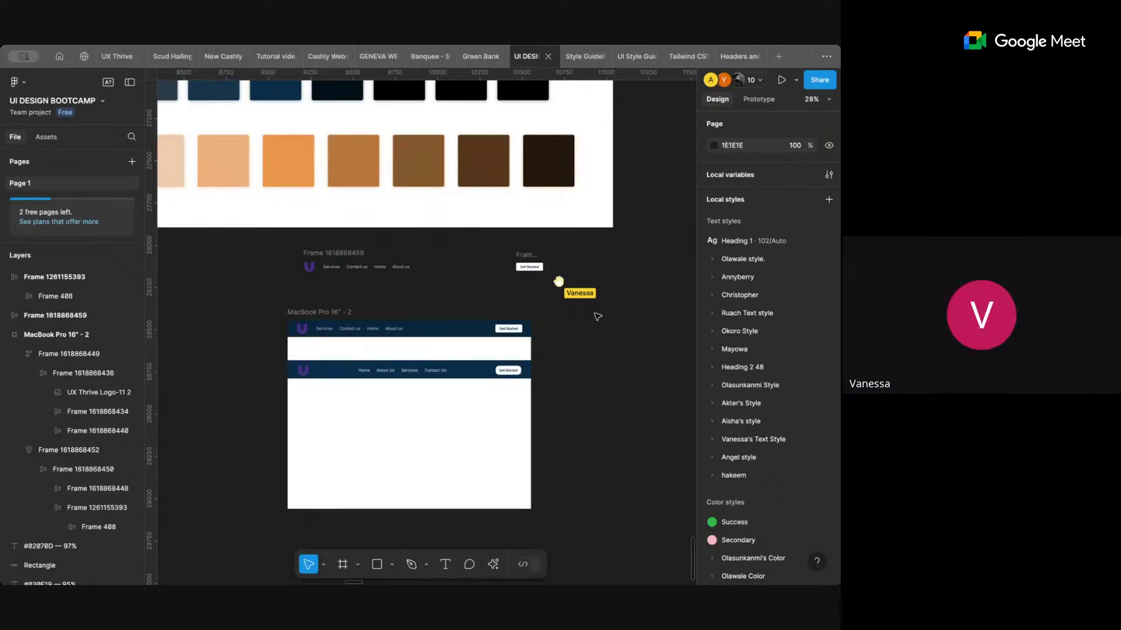
pyautogui.click(352, 255)
pyautogui.click(753, 270)
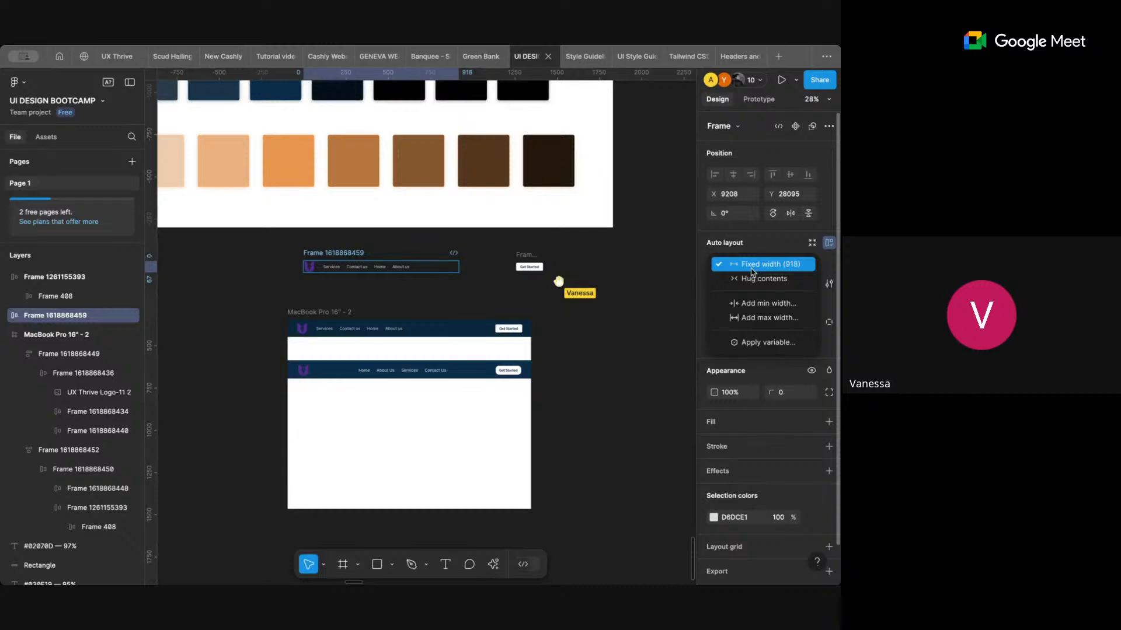
pyautogui.click(757, 278)
# - Ungroup the logo-and-links frame, then select the links frame with the Get Started frame
pyautogui.click(473, 287)
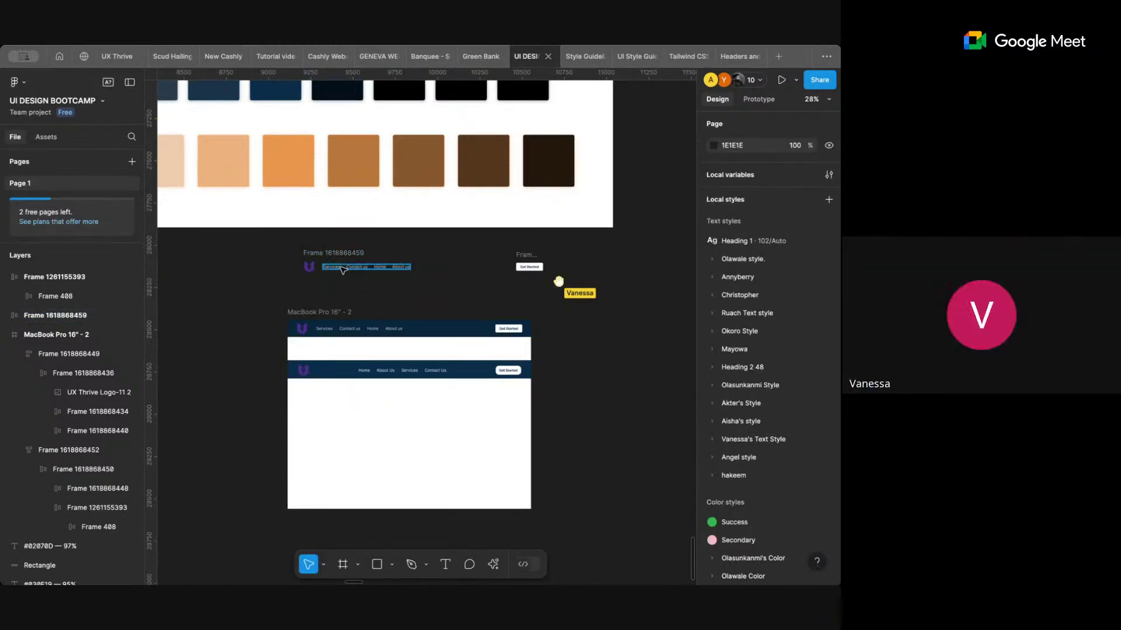
pyautogui.click(343, 256)
pyautogui.rightClick(340, 257)
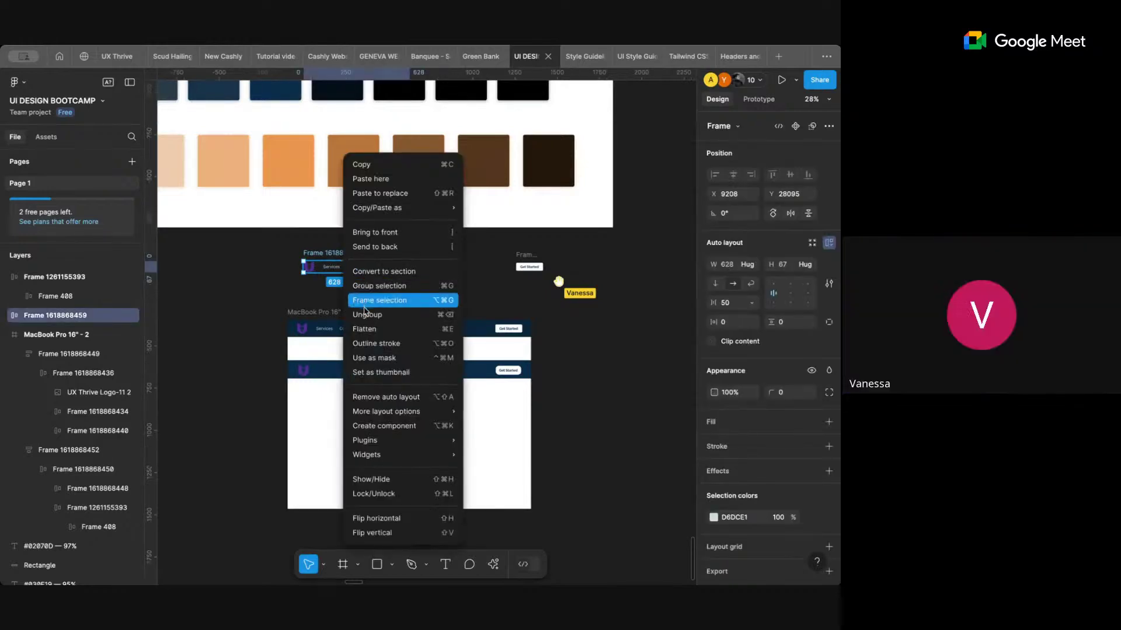
pyautogui.click(373, 315)
pyautogui.click(359, 251)
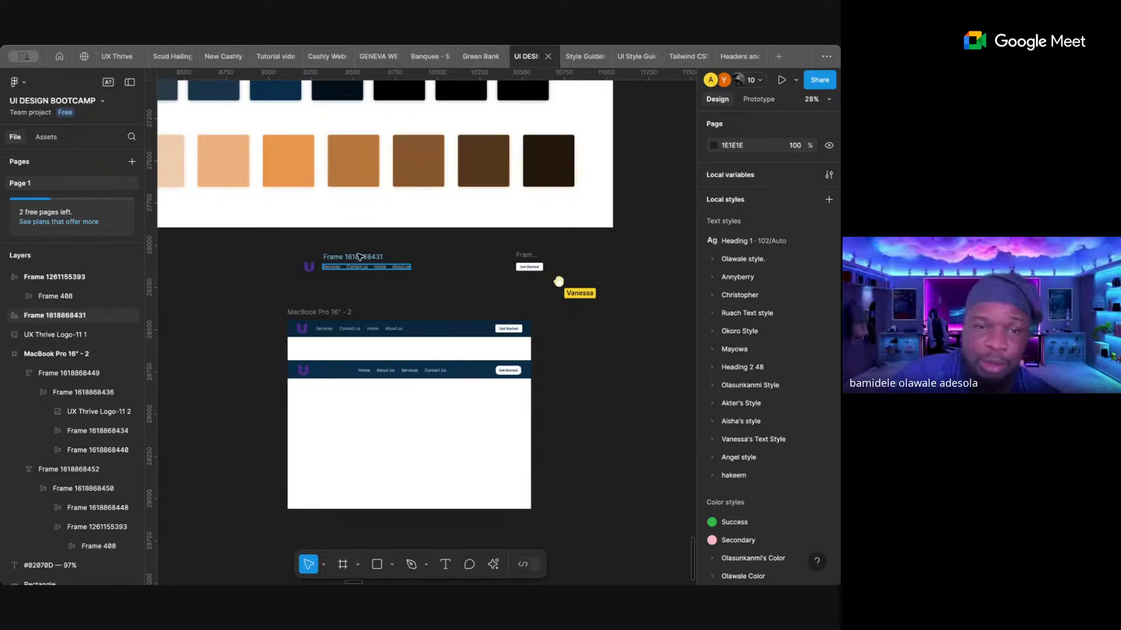
pyautogui.click(357, 256)
pyautogui.keyDown('shift'); pyautogui.click(531, 257); pyautogui.keyUp('shift')
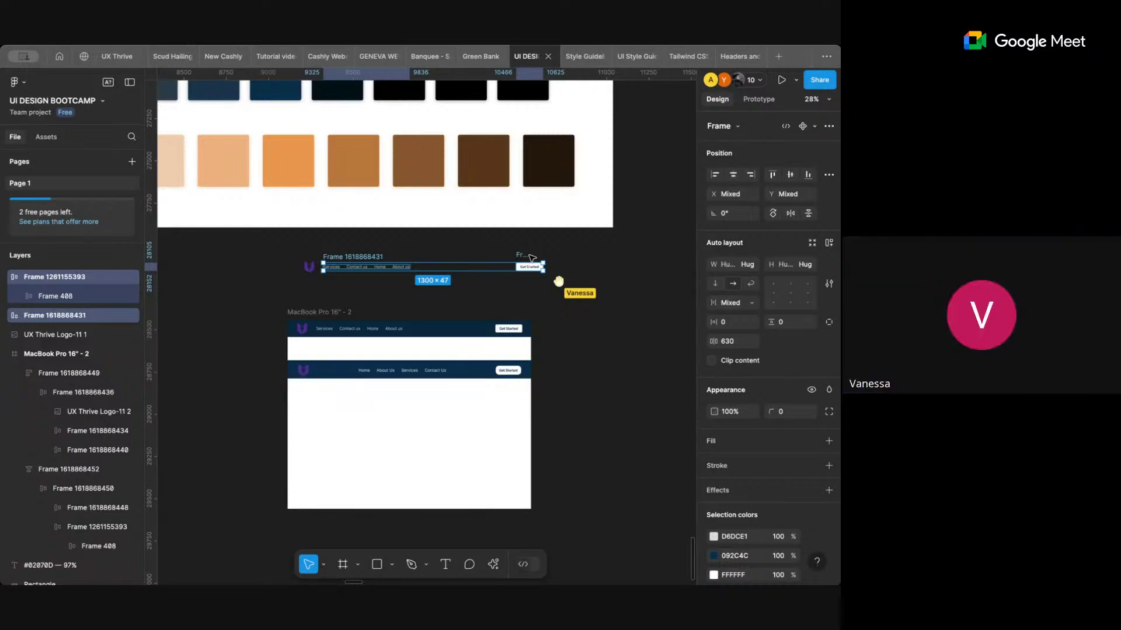
# - Wrap the links and Get Started frames in auto layout with a 50 gap
pyautogui.click(564, 263)
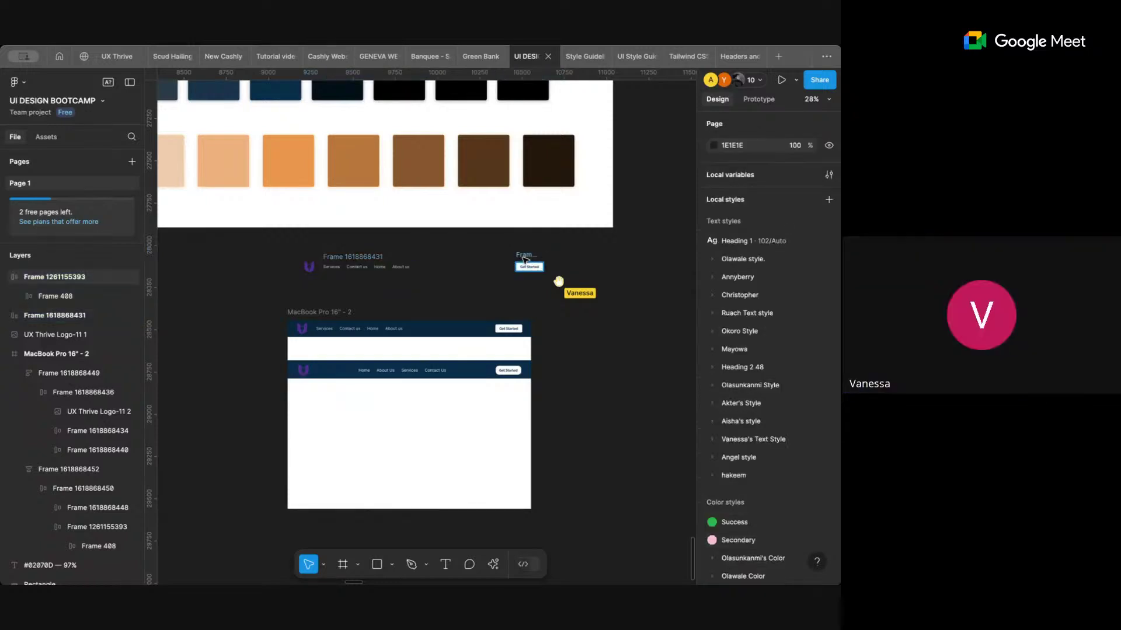
pyautogui.click(381, 258)
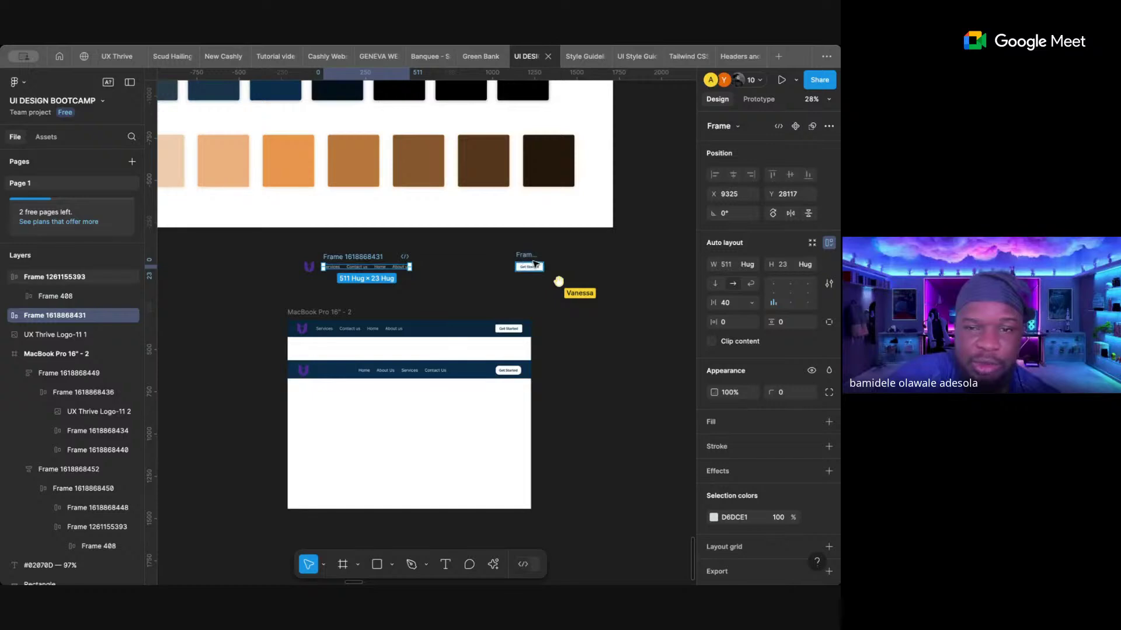
pyautogui.keyDown('shift'); pyautogui.click(534, 263); pyautogui.keyUp('shift')
pyautogui.hotkey('shift', 'a')
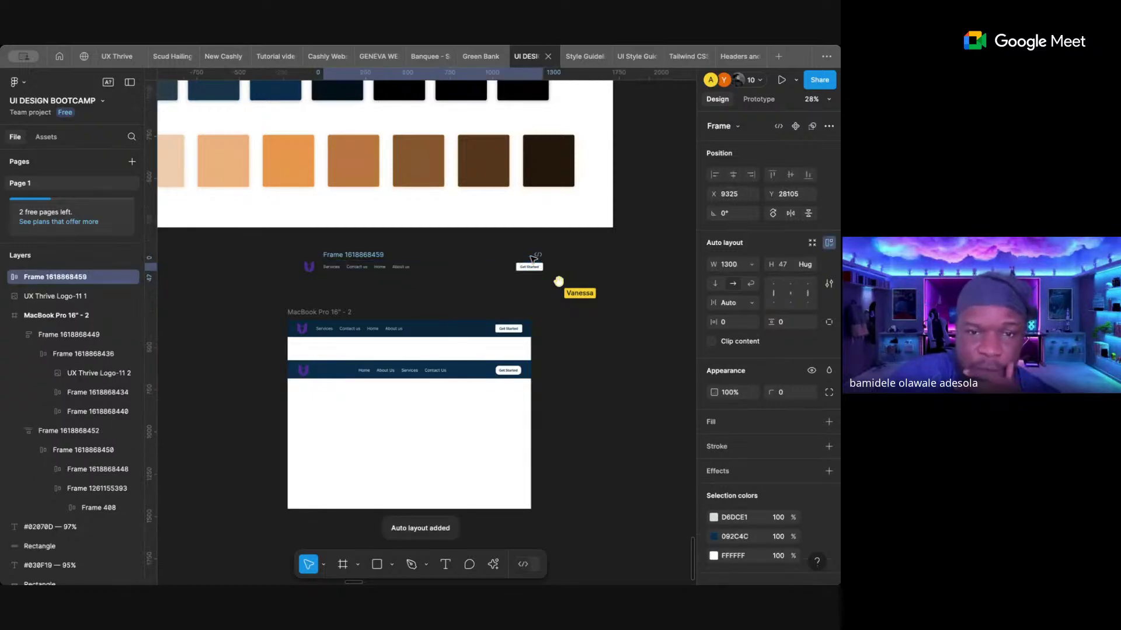
pyautogui.click(752, 303)
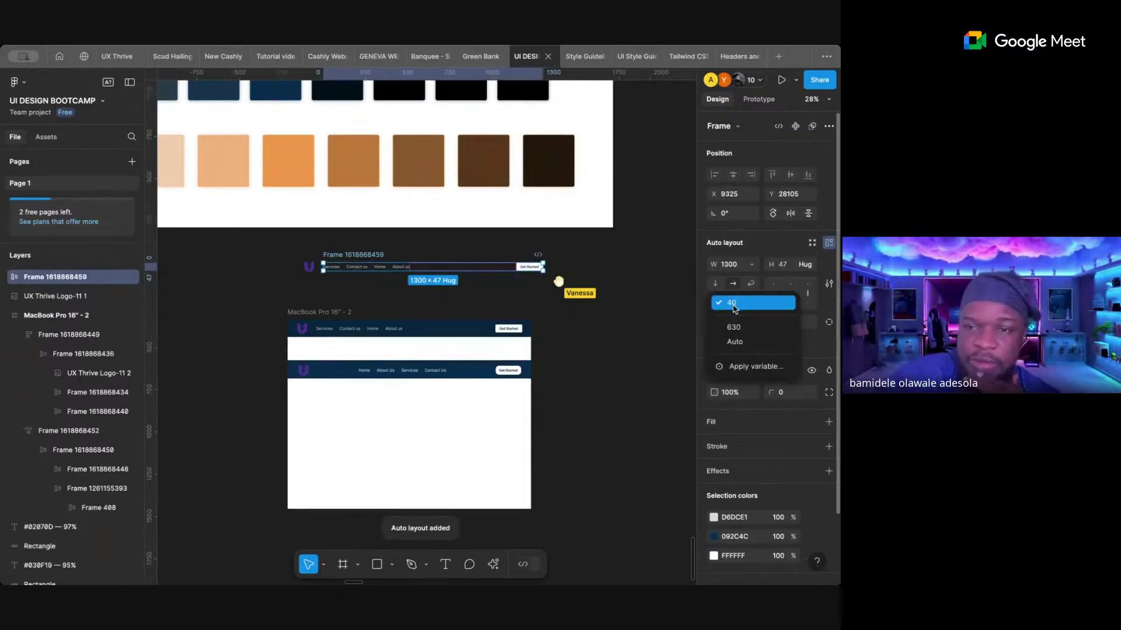
pyautogui.click(734, 327)
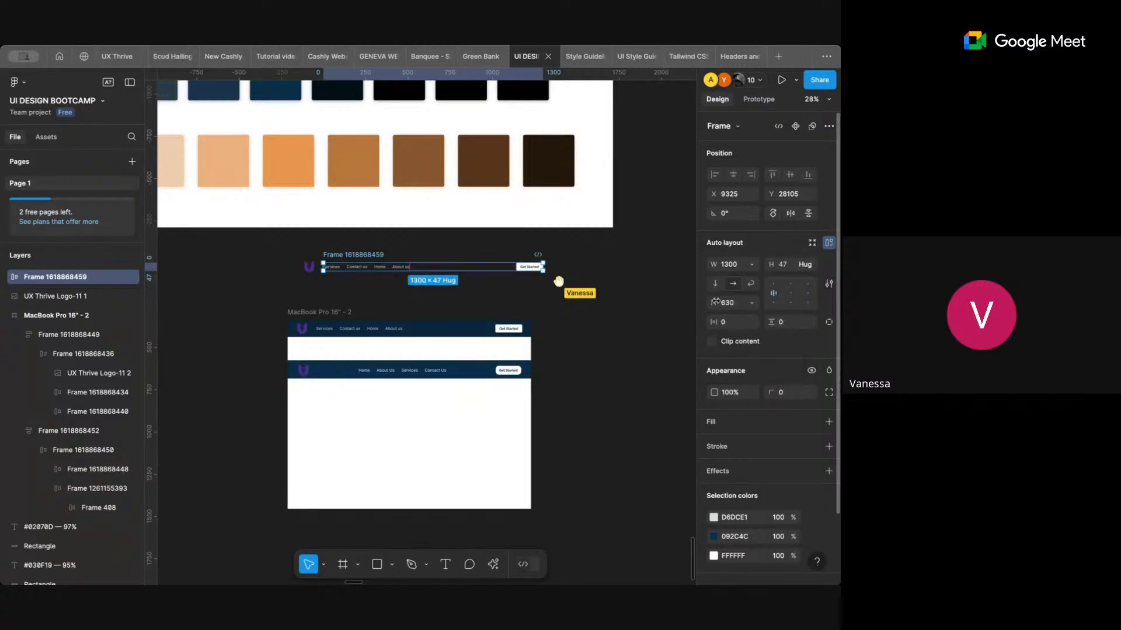
pyautogui.click(727, 304)
pyautogui.write('50')
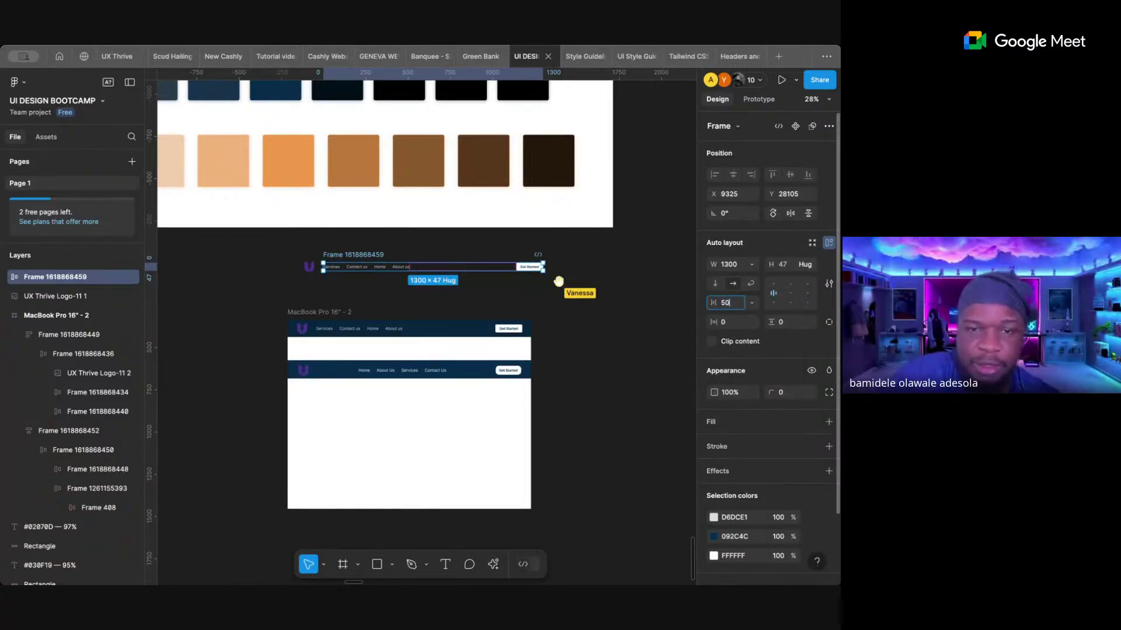
pyautogui.press('Return')
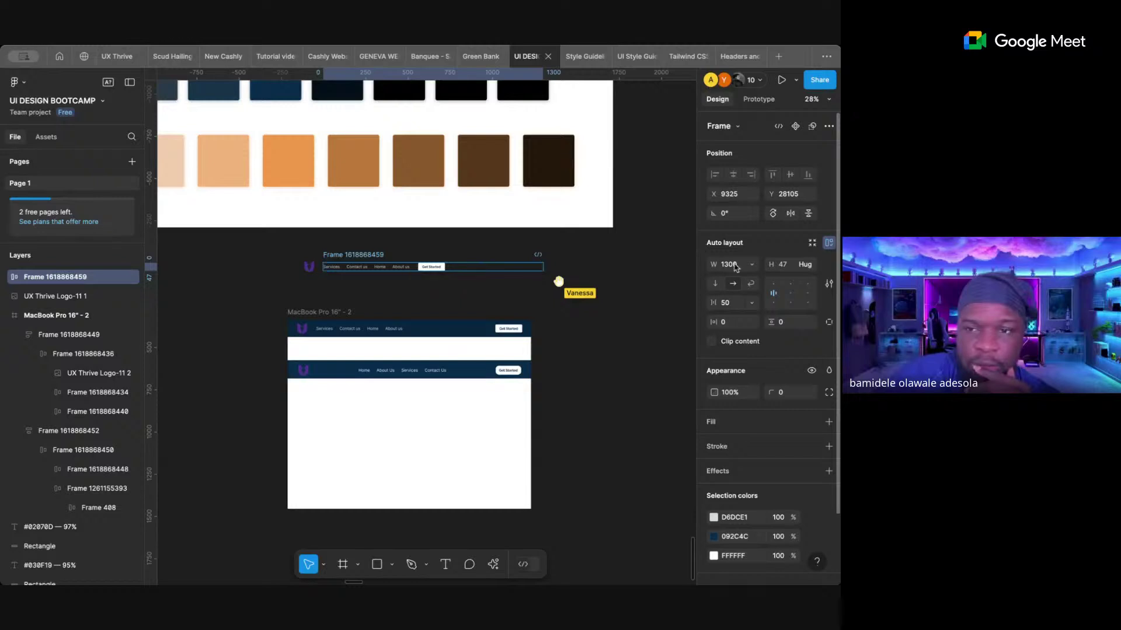
# - Set the new frame's width to Hug contents and add the logo to the selection
pyautogui.click(752, 265)
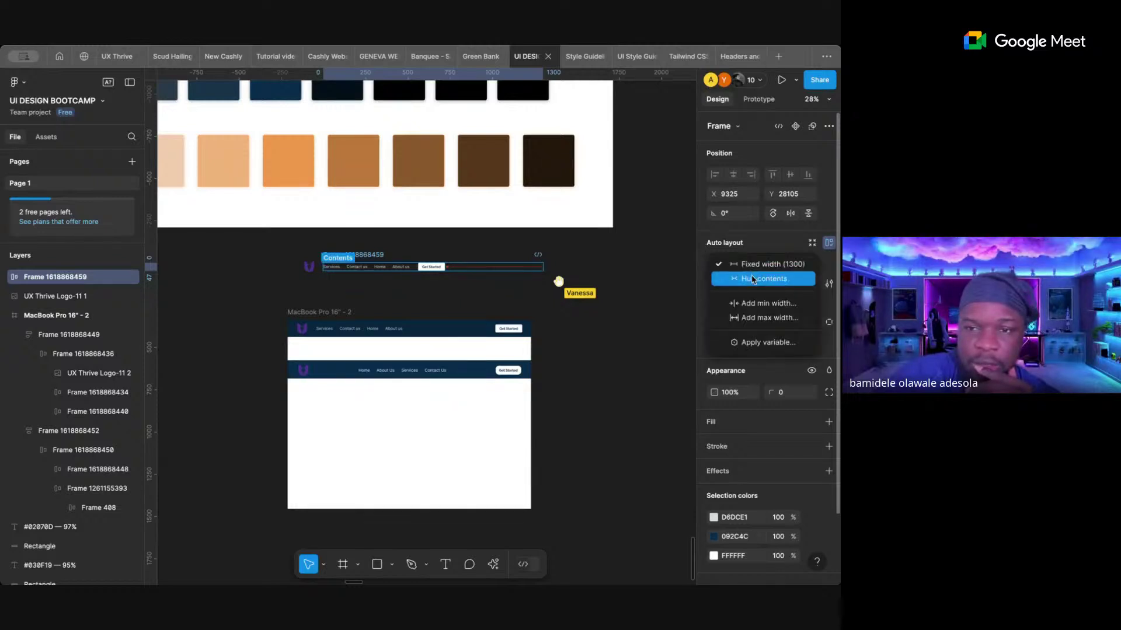
pyautogui.click(753, 280)
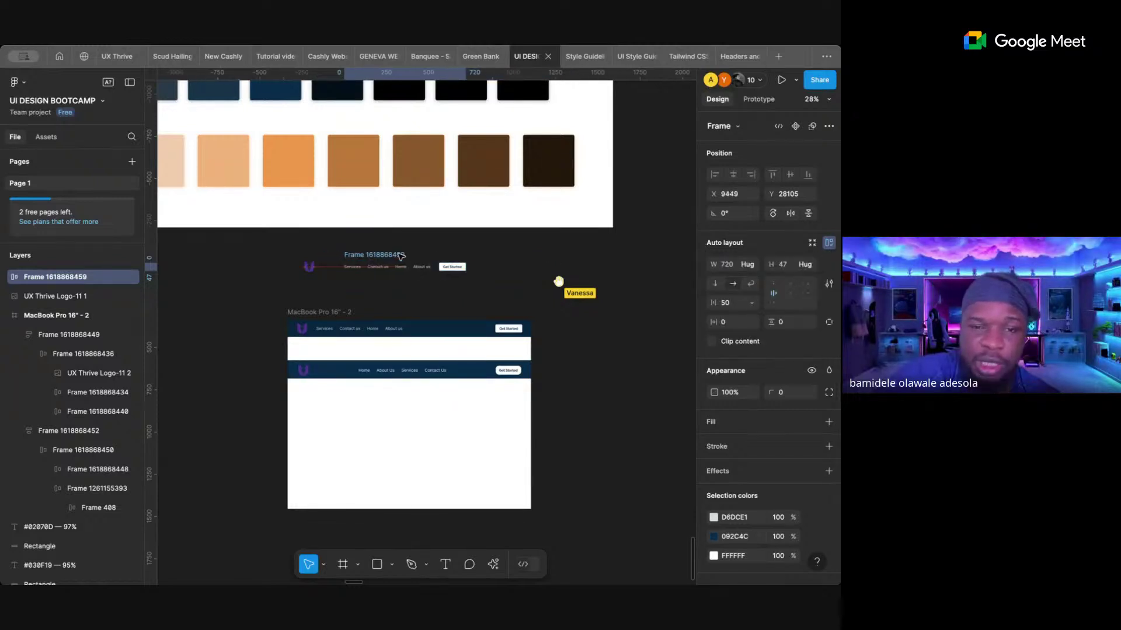
pyautogui.keyDown('shift'); pyautogui.click(310, 267); pyautogui.keyUp('shift')
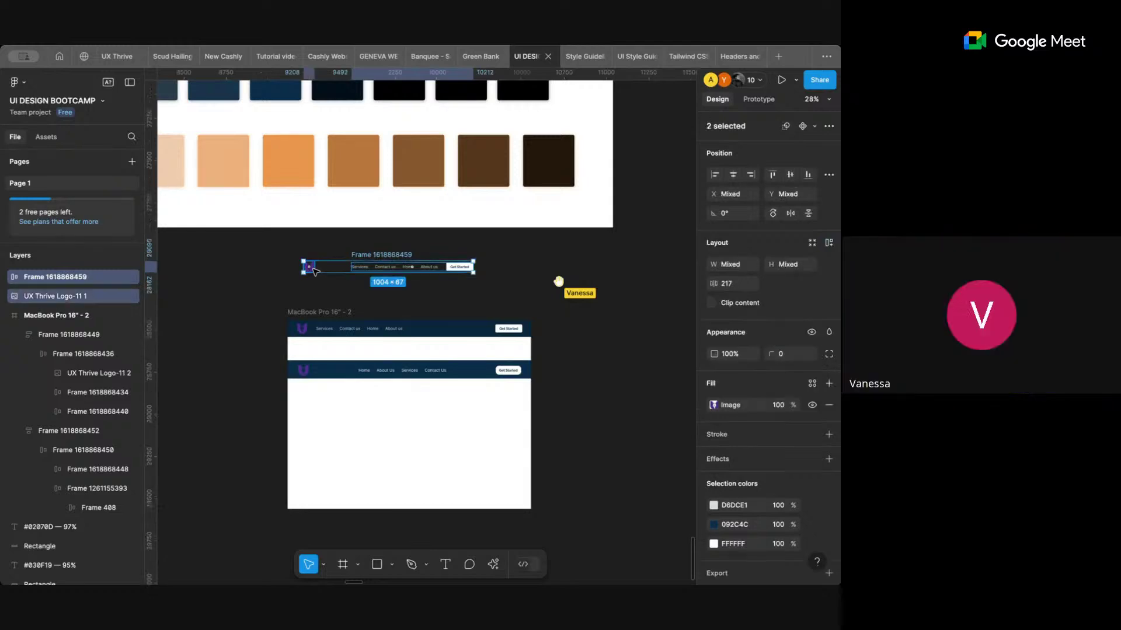
# - Wrap the logo and links frame in auto layout, 104 tall with contents centred
pyautogui.hotkey('shift', 'a')
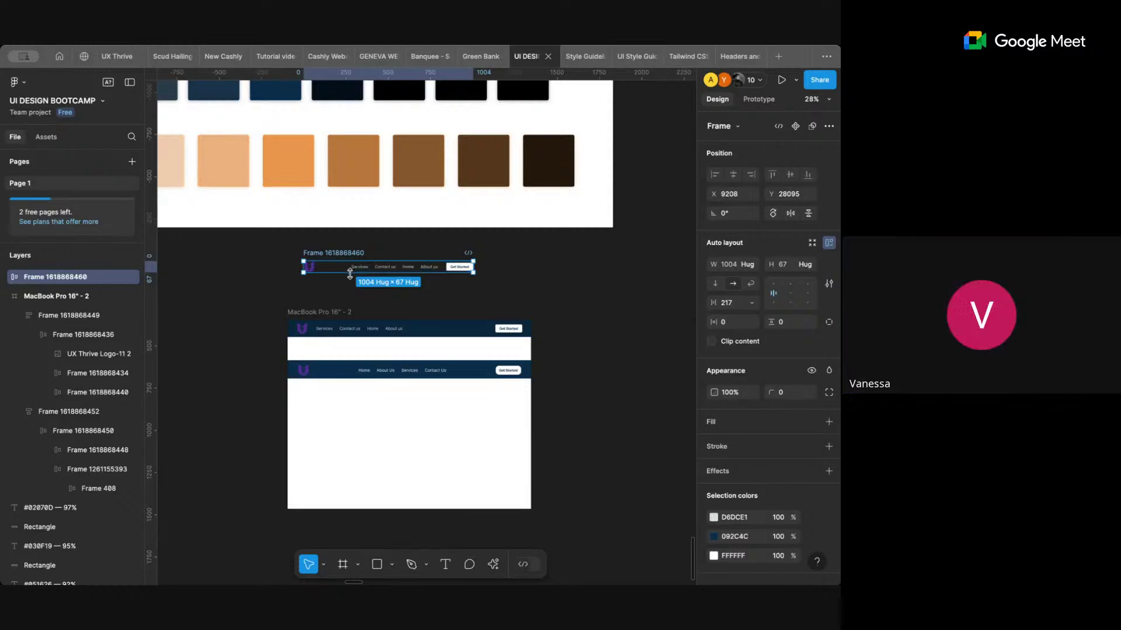
pyautogui.moveTo(349, 276); pyautogui.dragTo(349, 279)
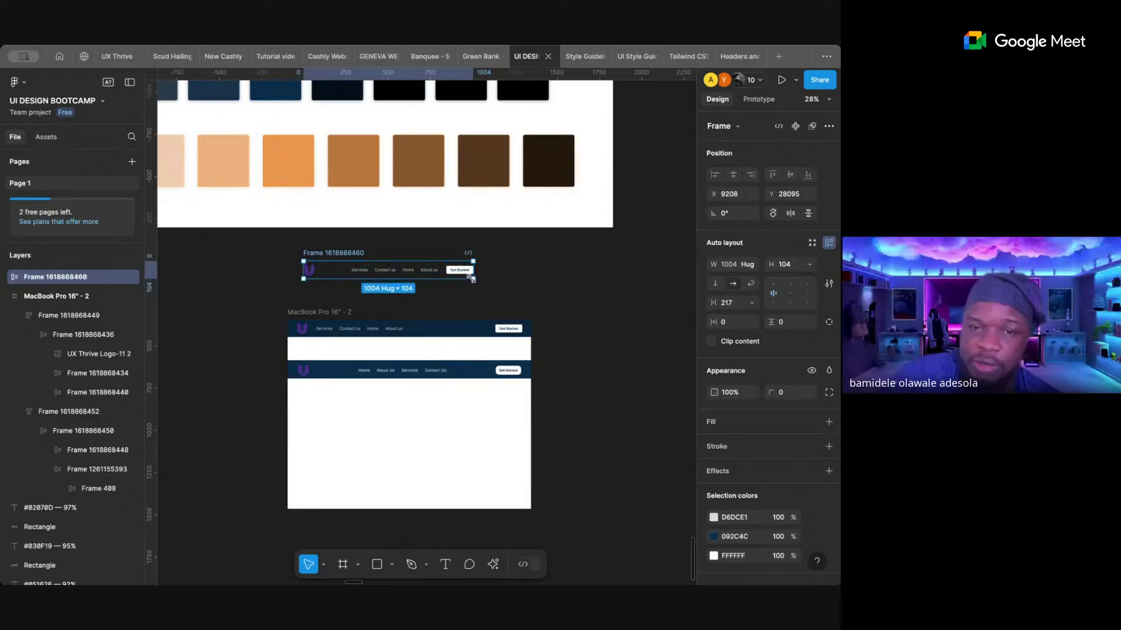
pyautogui.moveTo(478, 274); pyautogui.dragTo(494, 275)
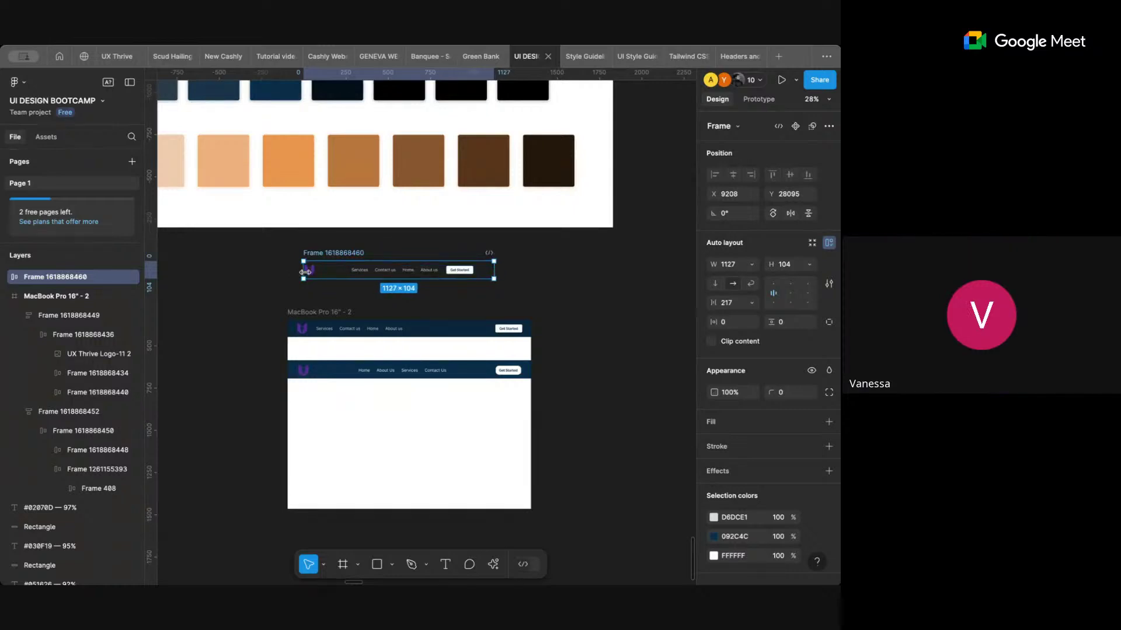
pyautogui.moveTo(301, 272); pyautogui.dragTo(280, 272)
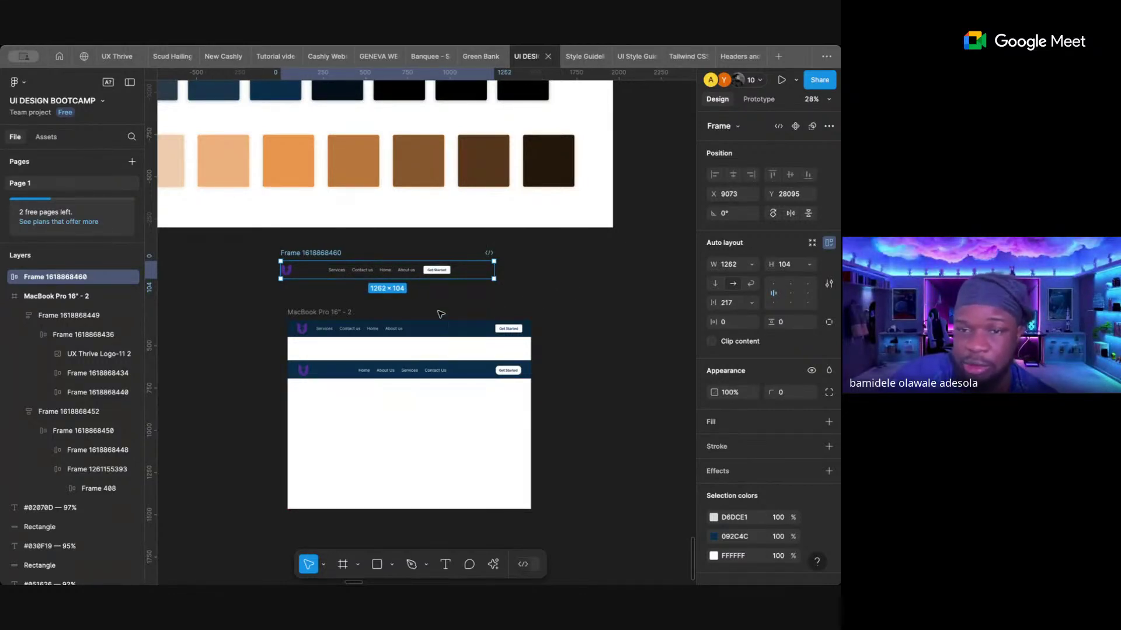
pyautogui.click(791, 294)
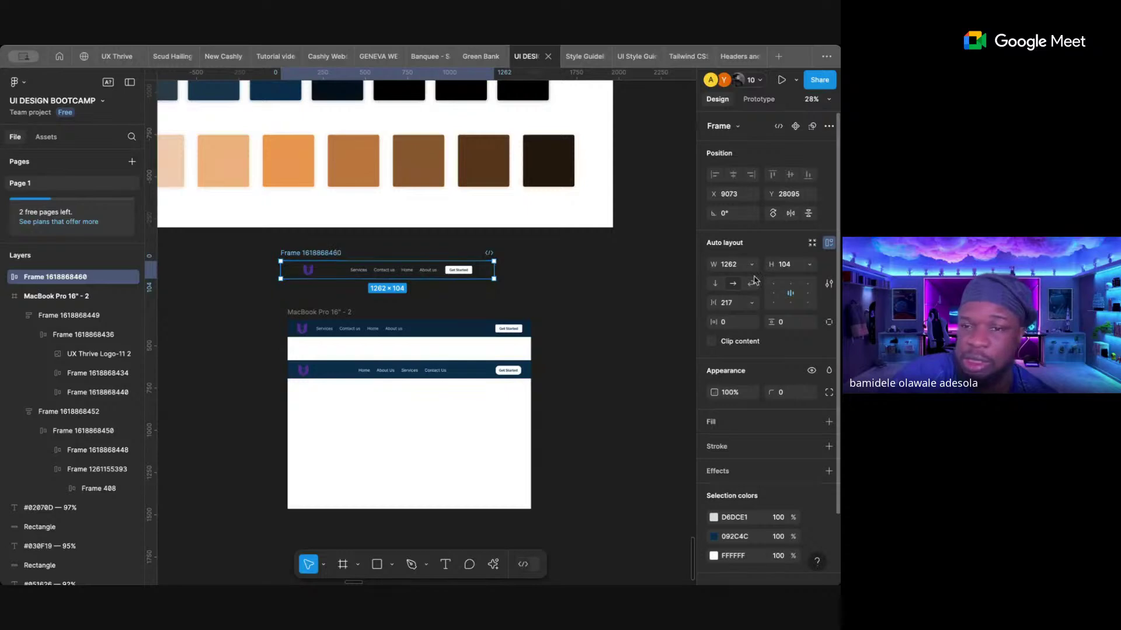
# - Set the navbar width to 1440 and drag it into the MacBook Pro 16" frame
pyautogui.click(730, 264)
pyautogui.write('144')
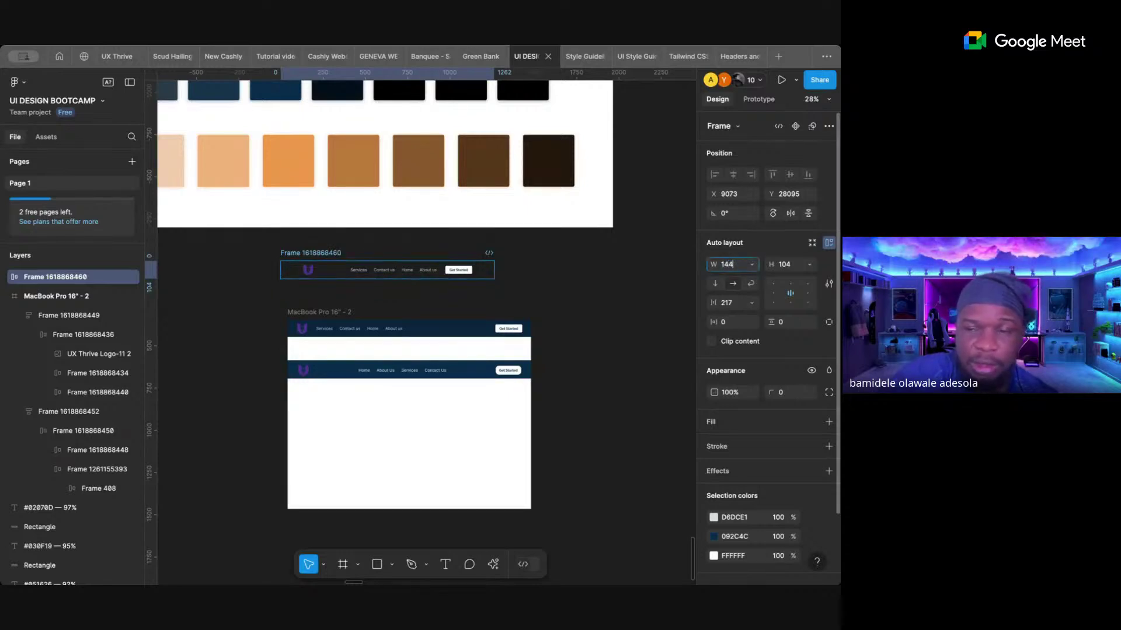
pyautogui.write('0')
pyautogui.press('Return')
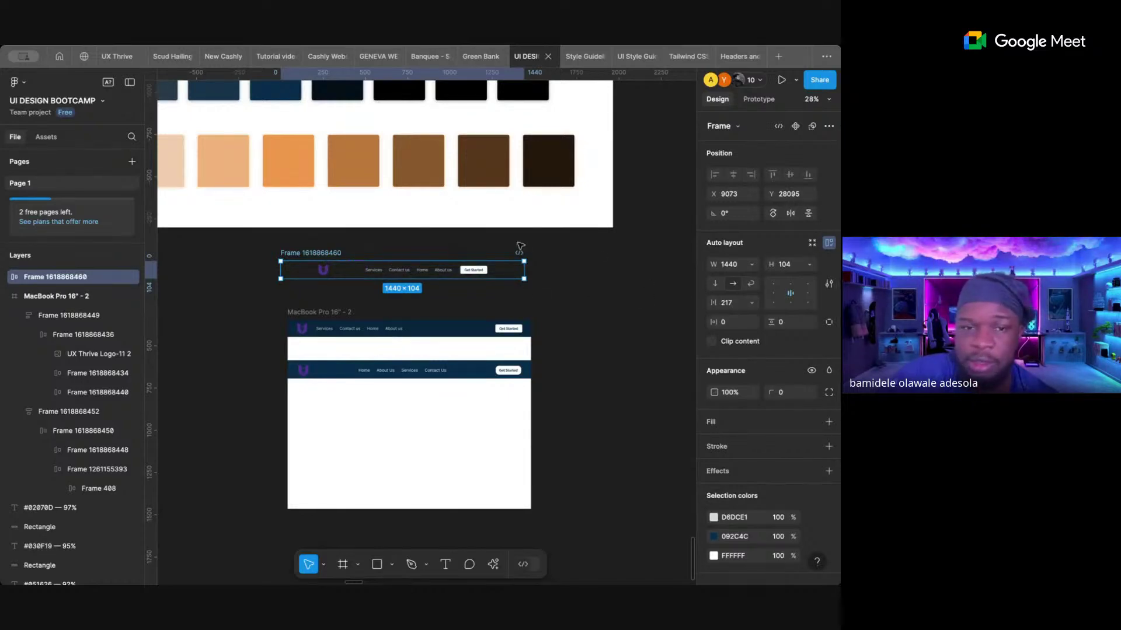
pyautogui.moveTo(345, 255); pyautogui.dragTo(347, 395)
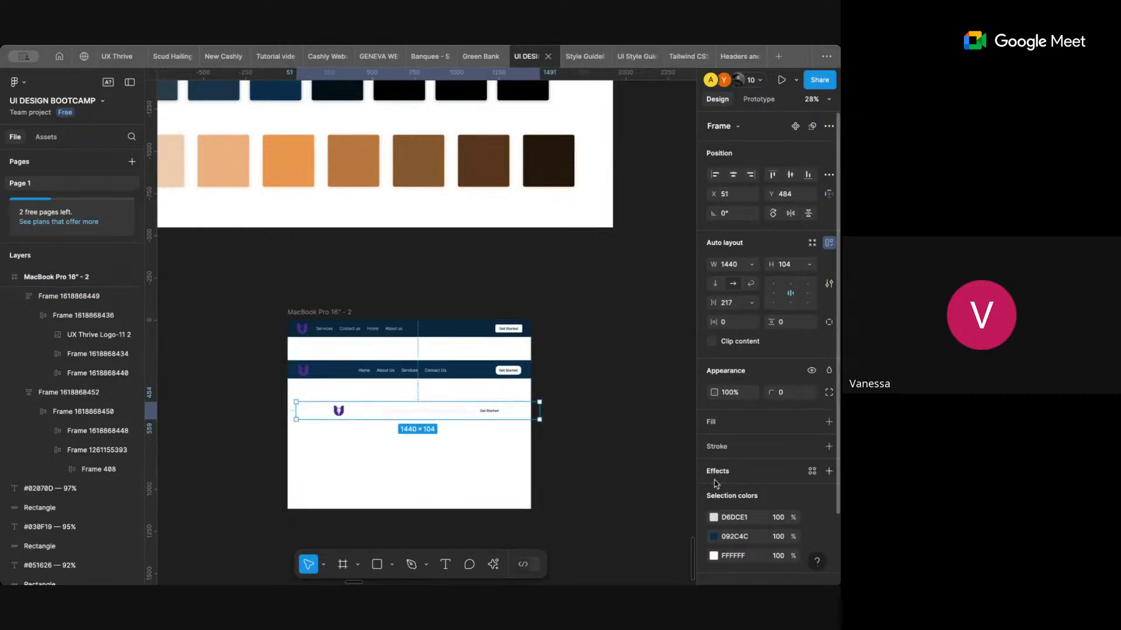
# - Fill the navbar with dark navy 101828 and align it to the frame's left edge
pyautogui.click(829, 421)
pyautogui.click(713, 443)
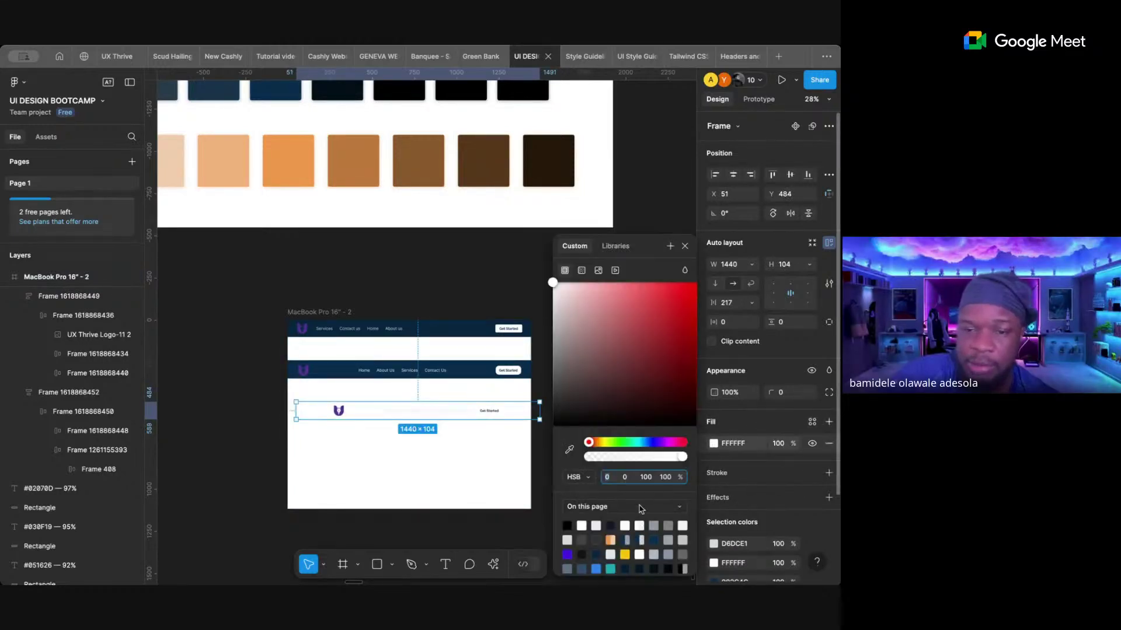
pyautogui.click(622, 521)
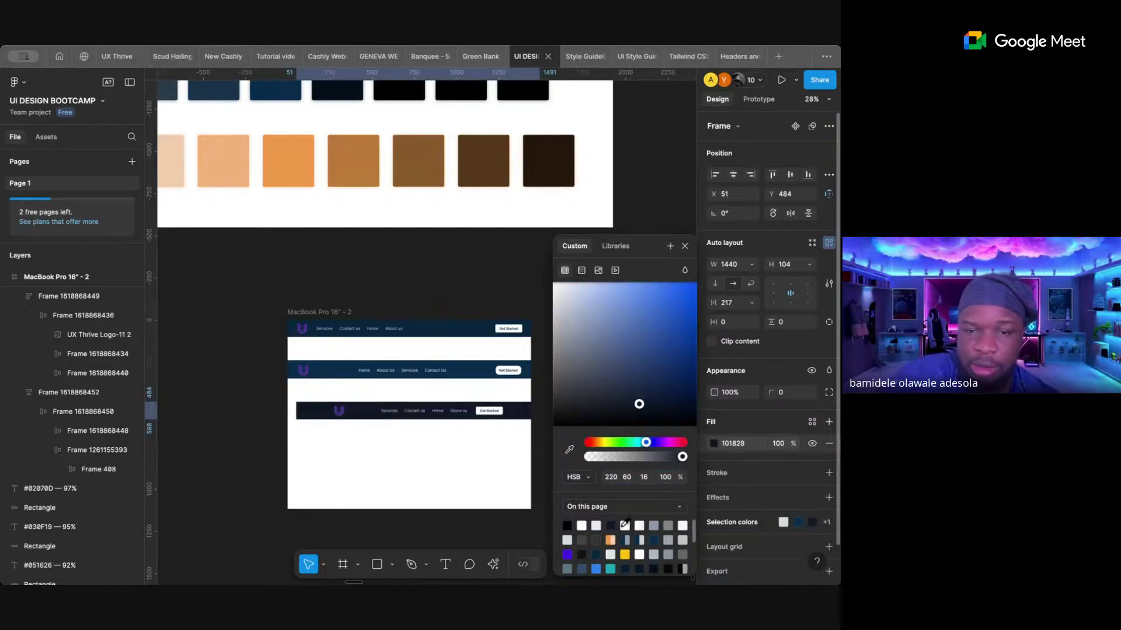
pyautogui.click(733, 175)
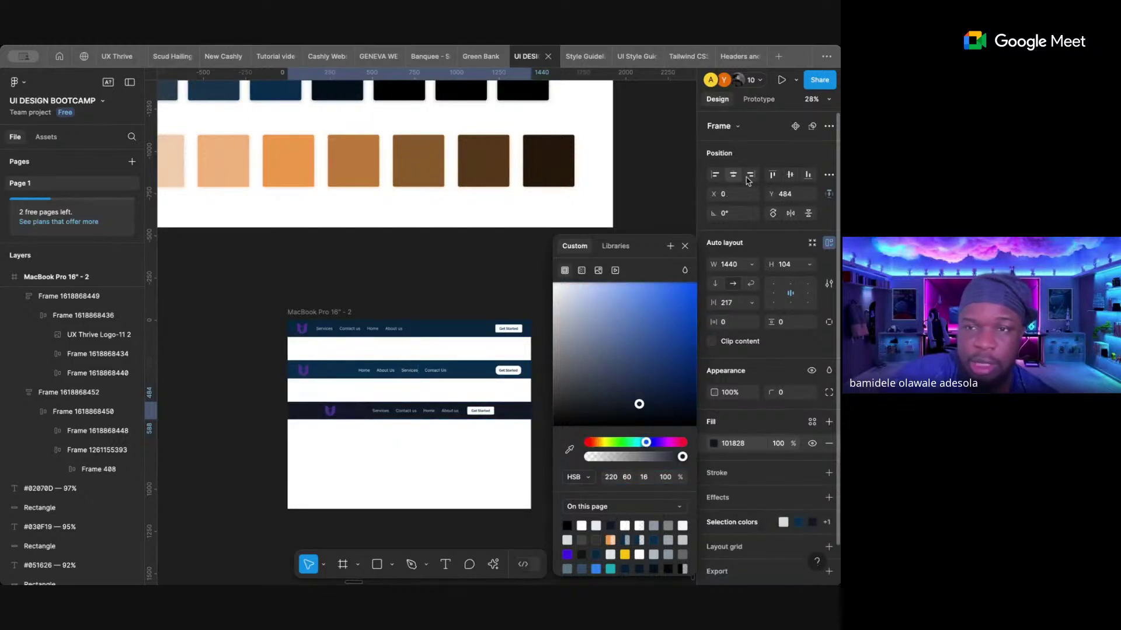
pyautogui.click(542, 286)
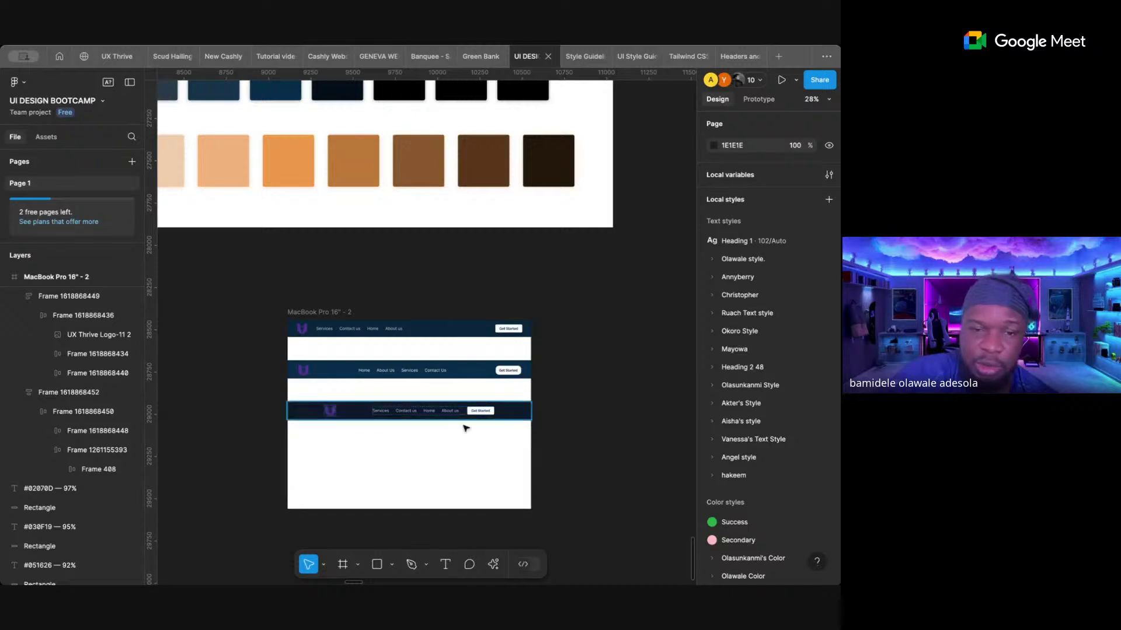
# - Nudge the third navbar up to Y 428, just below the second navbar
pyautogui.click(361, 419)
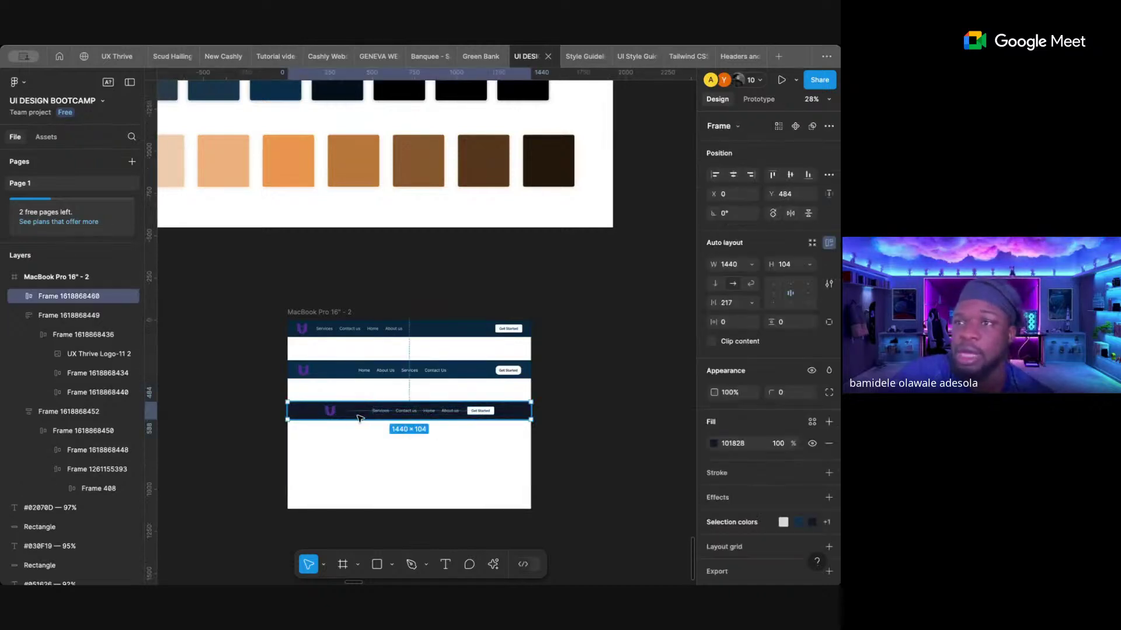
pyautogui.hotkey('shift', '2')
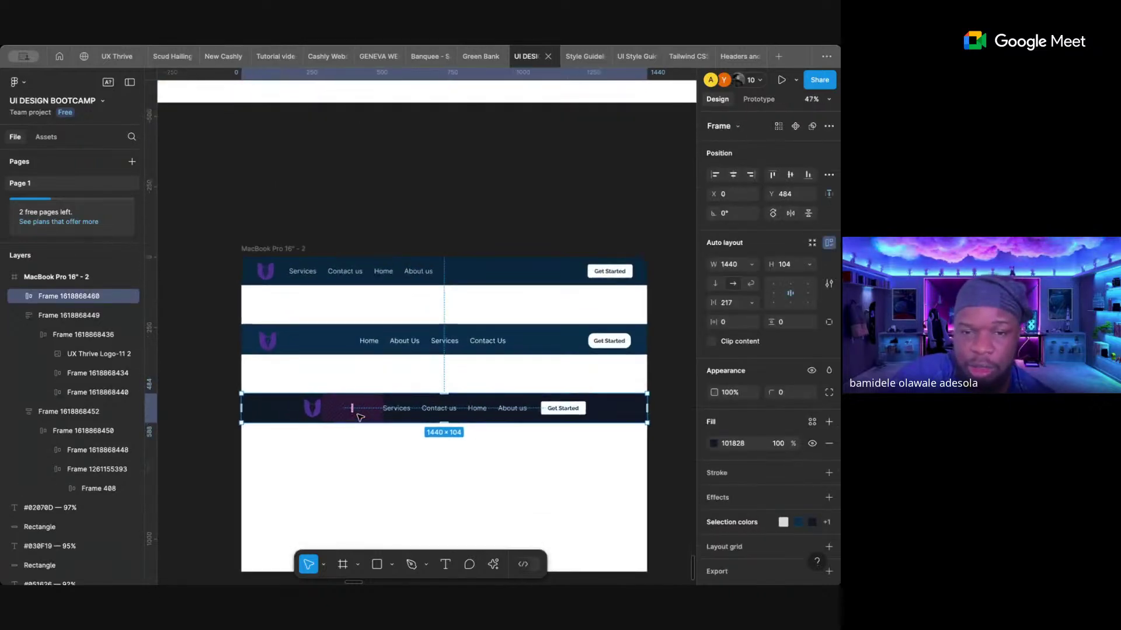
pyautogui.click(629, 352)
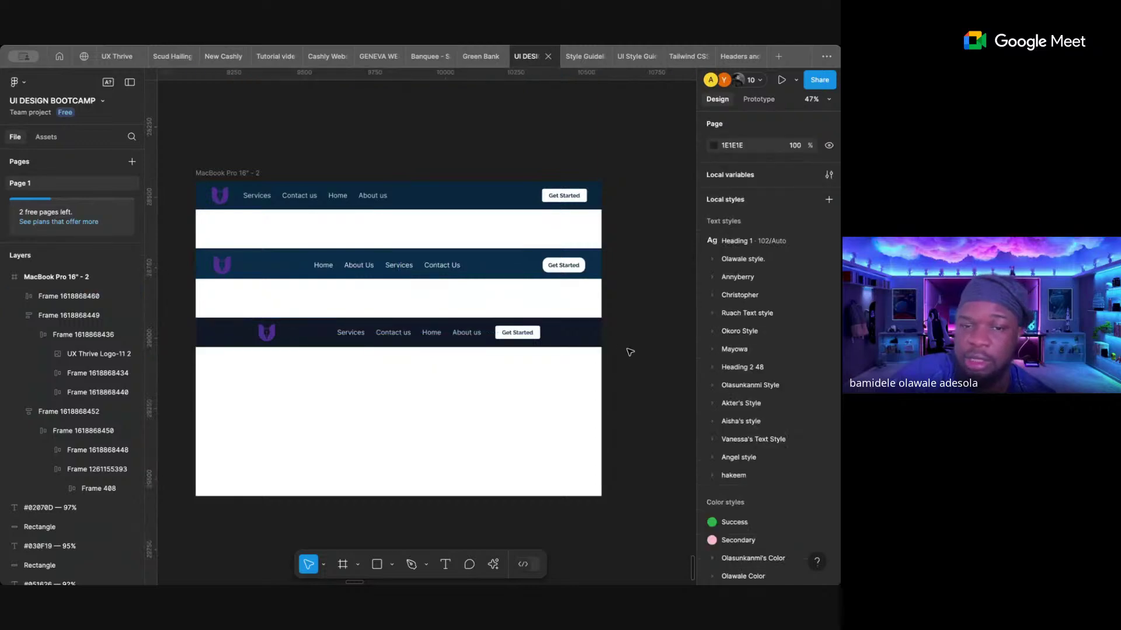
pyautogui.click(549, 335)
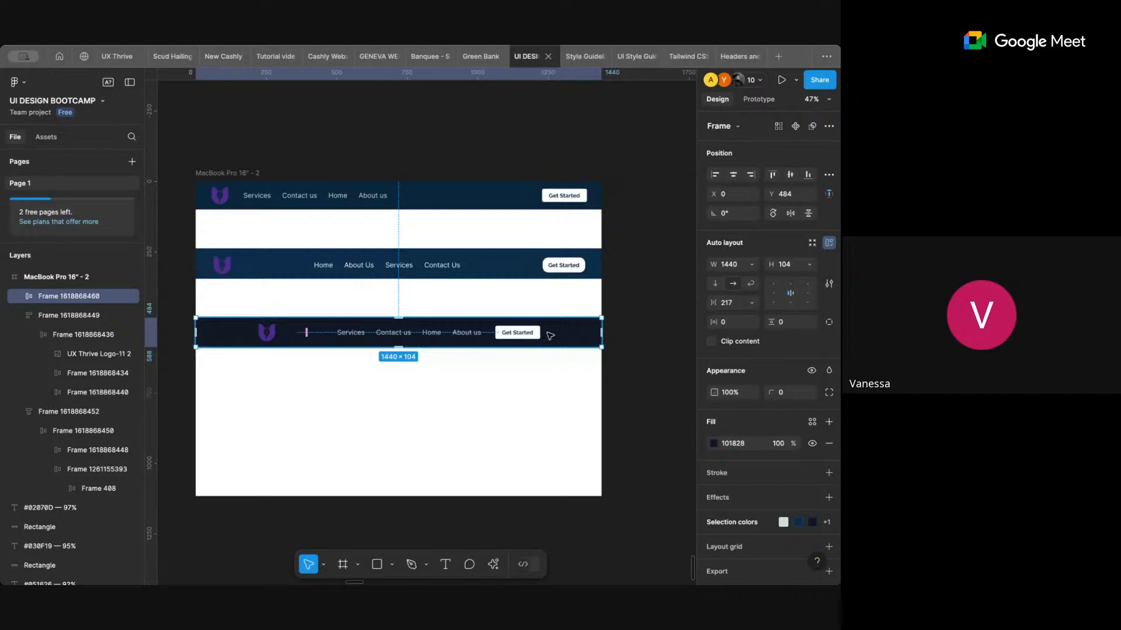
pyautogui.click(647, 311)
pyautogui.scroll(-5, 630, 318)
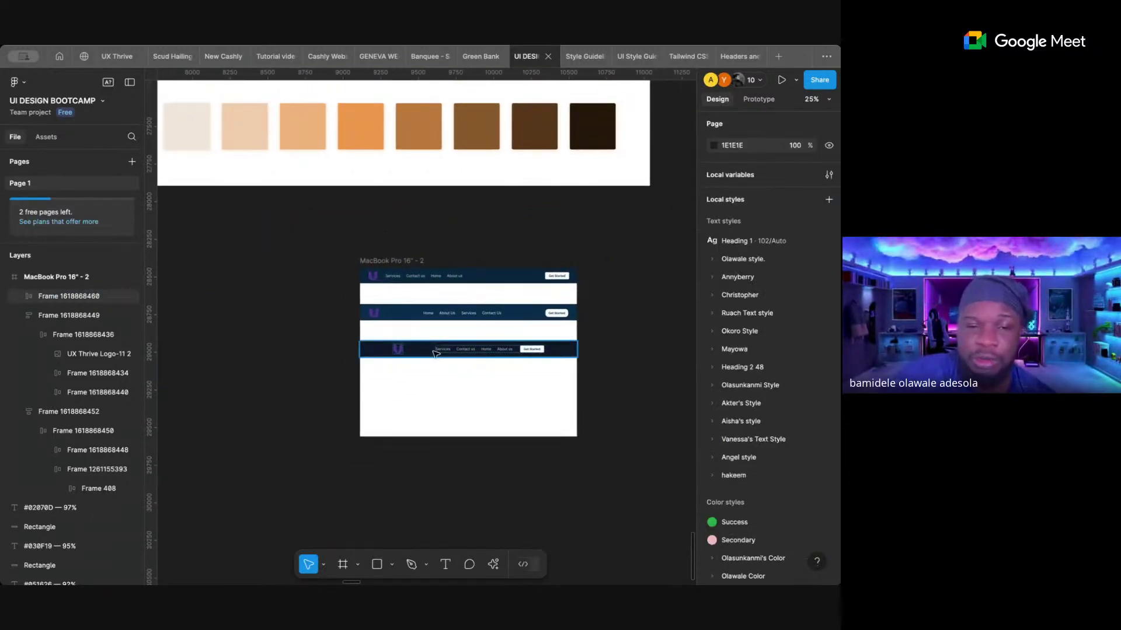
pyautogui.click(435, 353)
pyautogui.moveTo(436, 353); pyautogui.dragTo(435, 345)
pyautogui.click(633, 314)
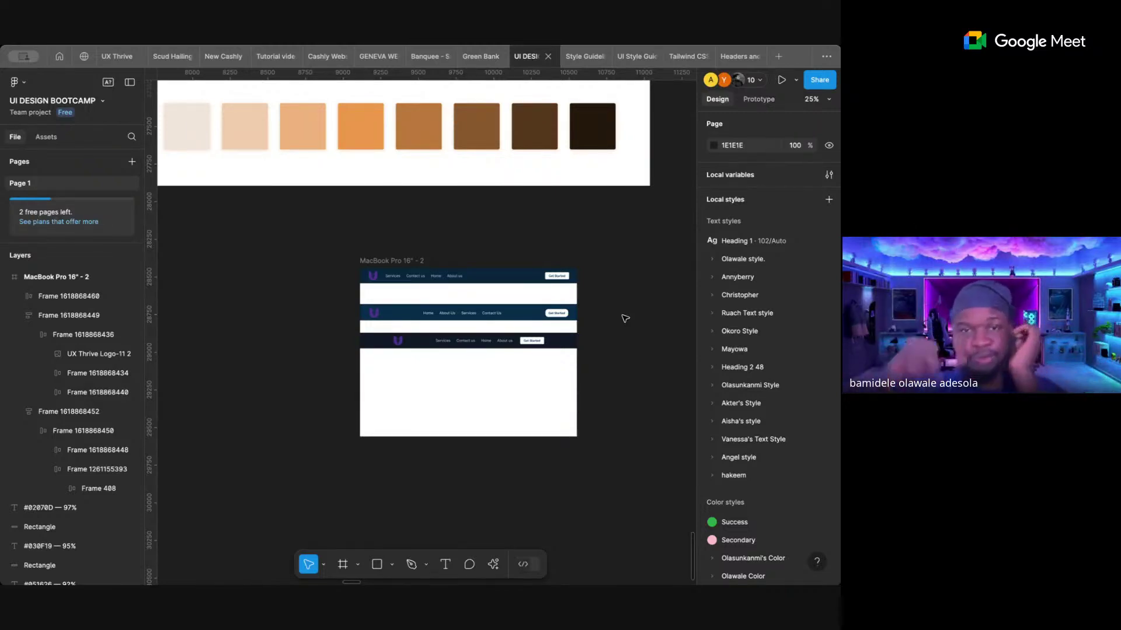
pyautogui.scroll(-5, 626, 318)
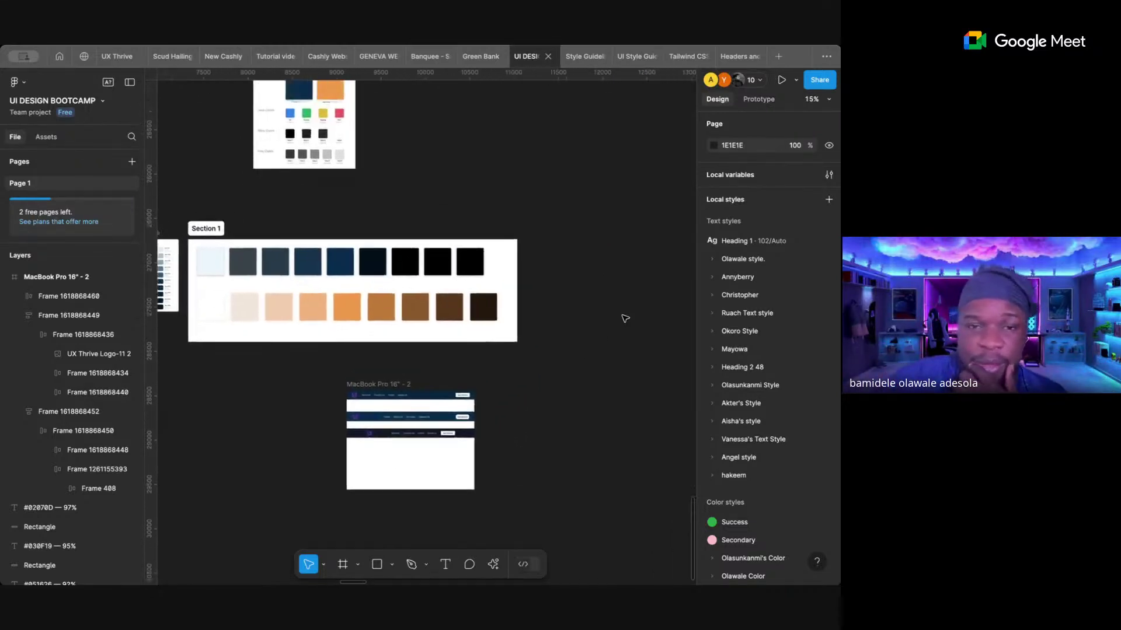
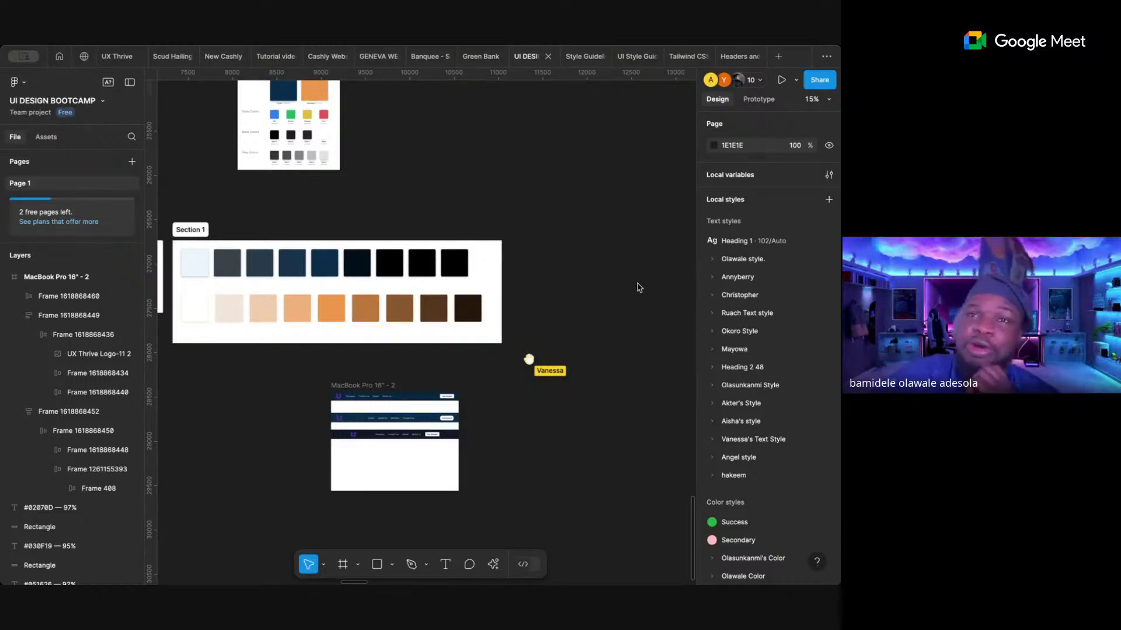
# - Switch to the Tutorial videos file with its Login, Home, Product Page and Cart screens
pyautogui.click(474, 167)
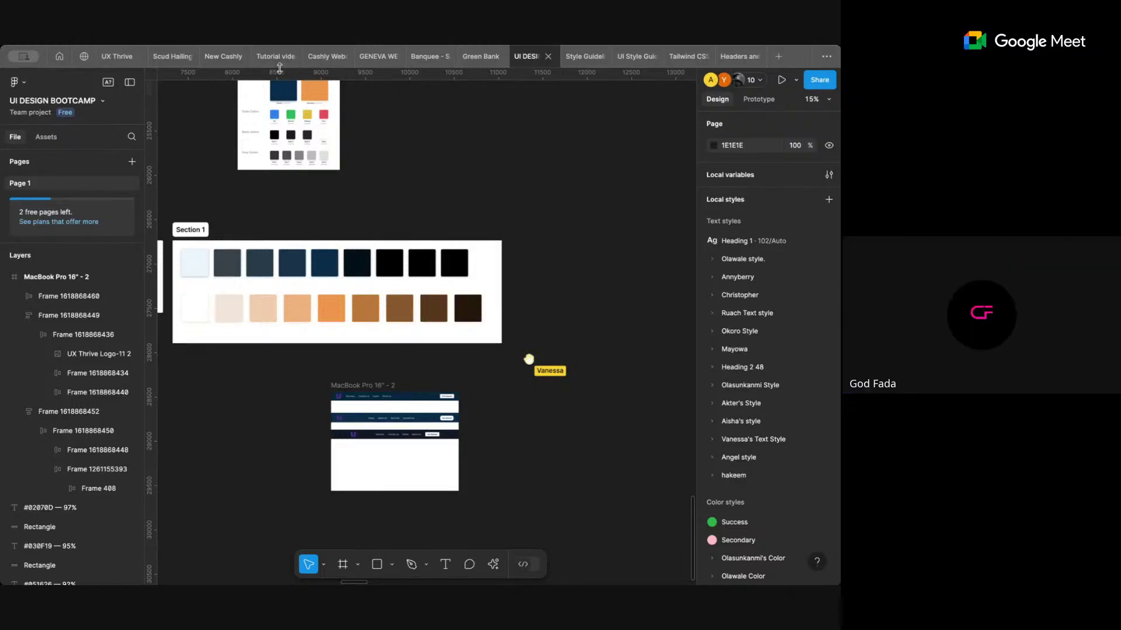
pyautogui.click(277, 57)
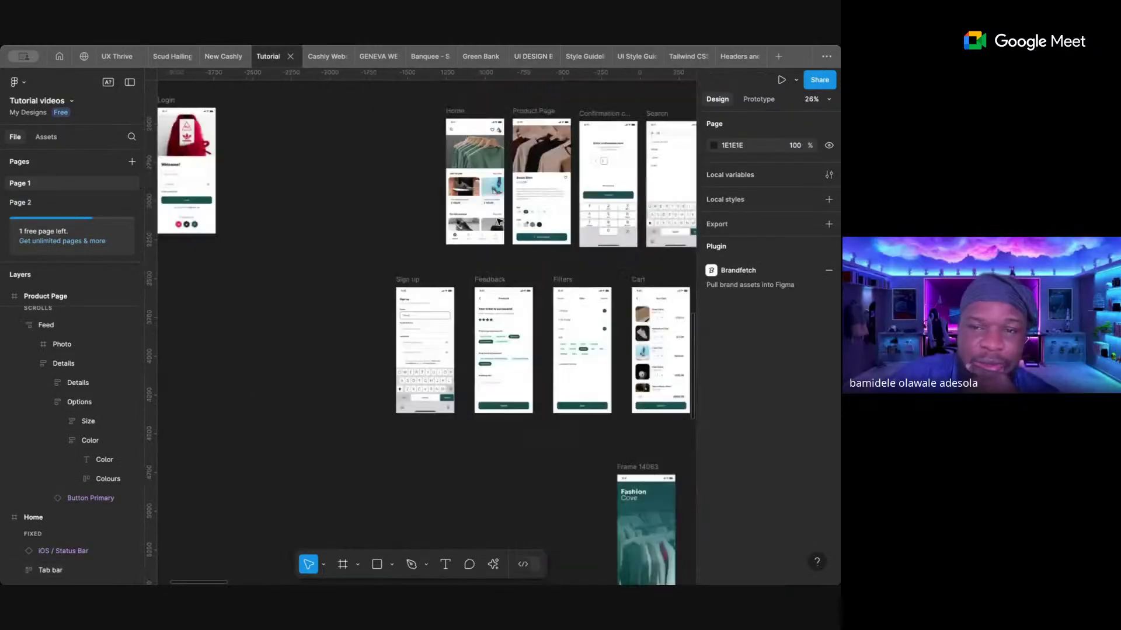
# - Pan over to the components area and select the Component 10 dropdown set
pyautogui.scroll(-5, 499, 222)
pyautogui.scroll(10, 499, 222)
pyautogui.hscroll(10, 499, 222)
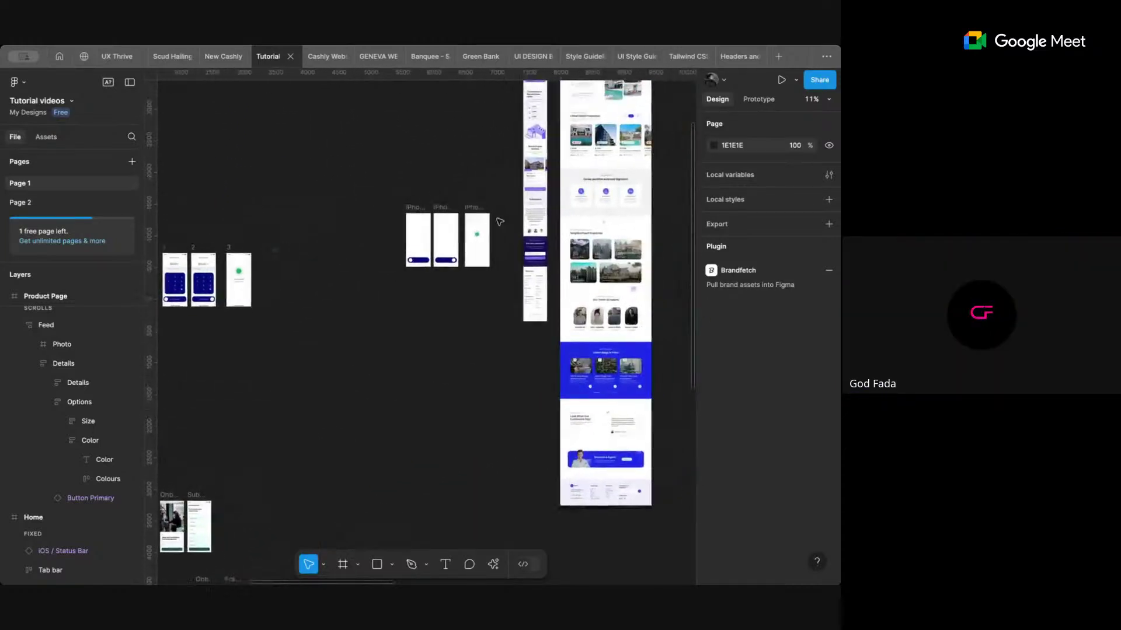
pyautogui.hscroll(10, 499, 222)
pyautogui.scroll(3, 499, 222)
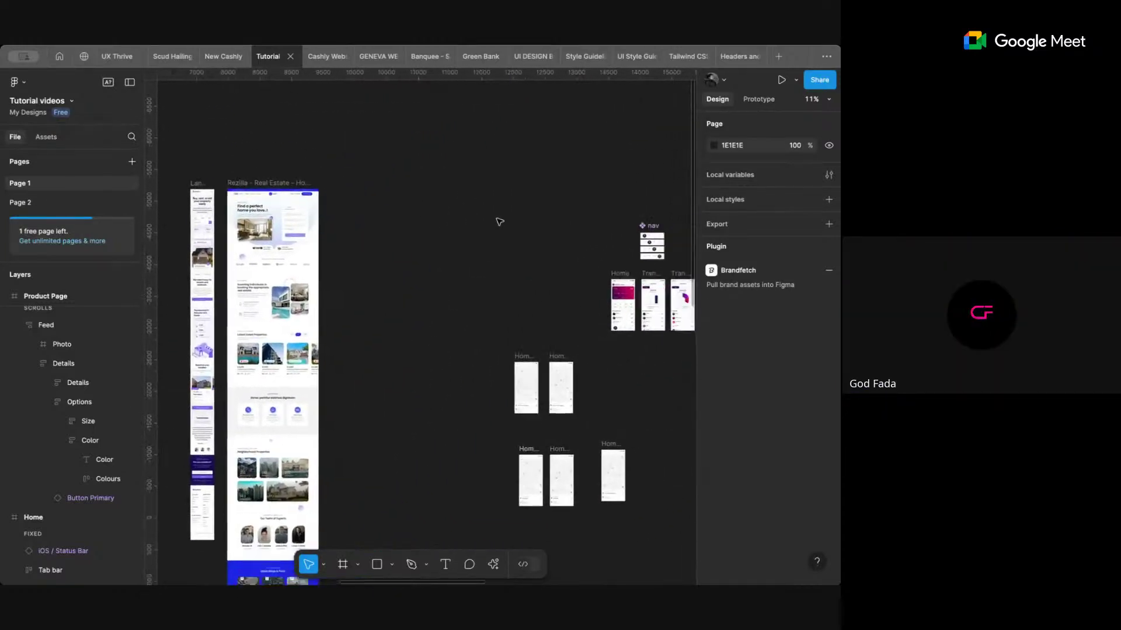
pyautogui.hscroll(10, 499, 222)
pyautogui.scroll(-1, 513, 234)
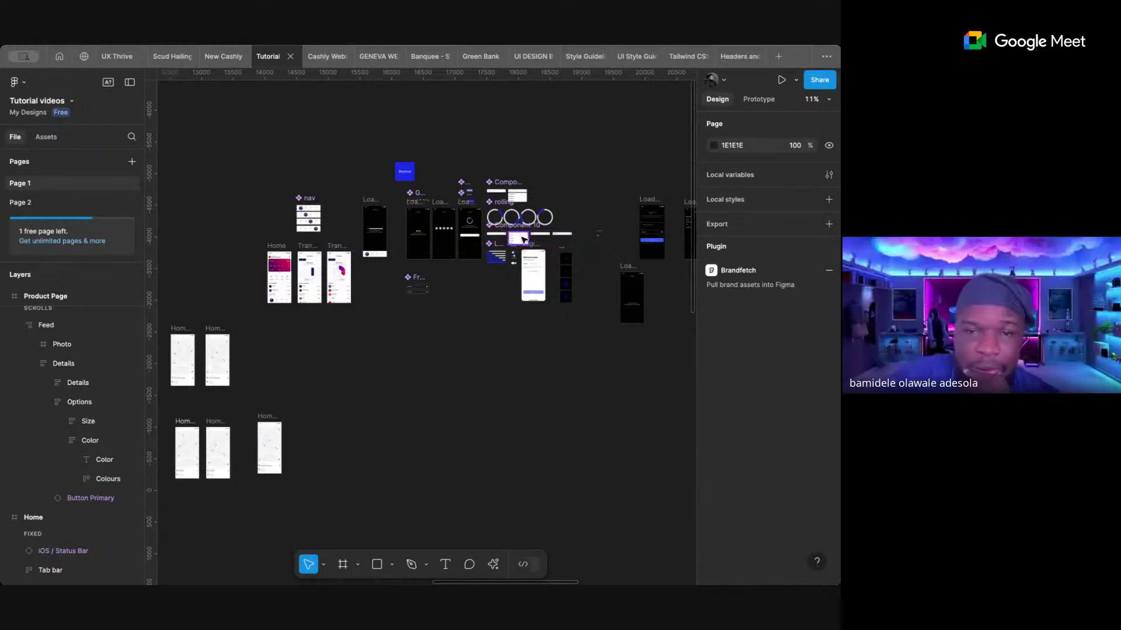
pyautogui.scroll(5, 523, 239)
pyautogui.hscroll(3, 523, 239)
pyautogui.scroll(2, 523, 240)
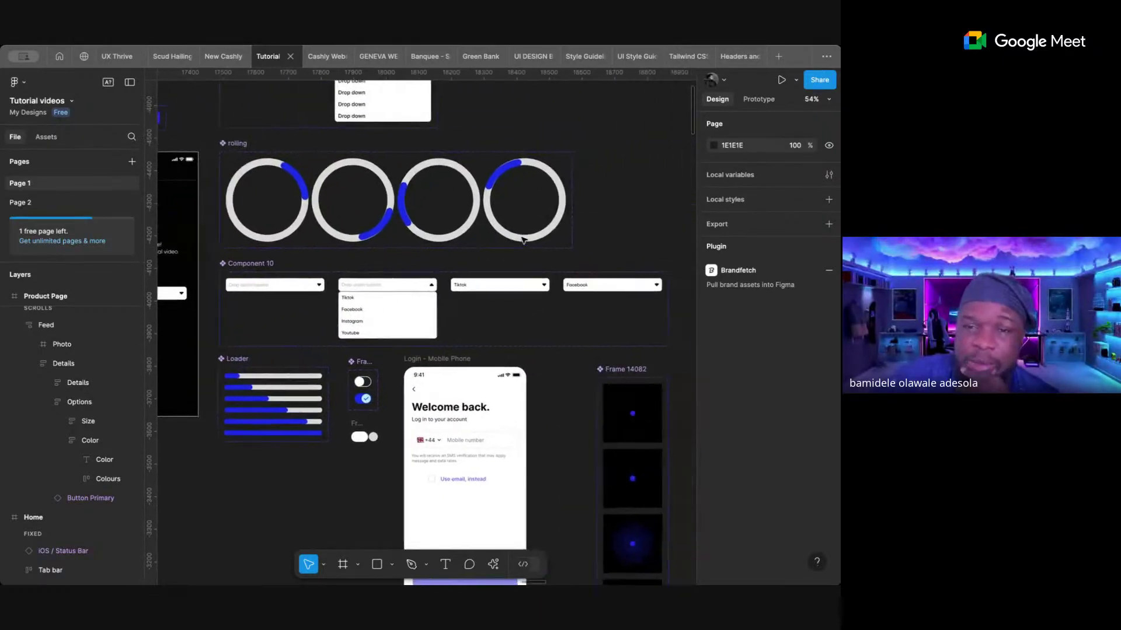
pyautogui.scroll(-1, 522, 239)
pyautogui.click(262, 248)
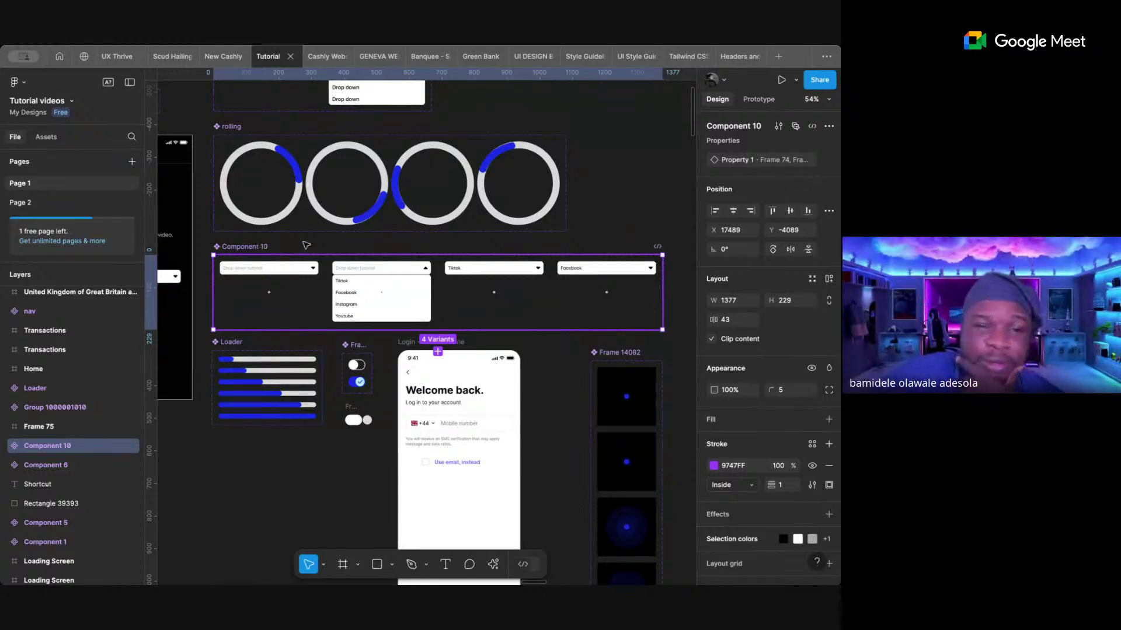
# - Inspect each of Component 10's four 302 × 189 variants, then reselect the whole set
pyautogui.press('Escape')
pyautogui.click(262, 250)
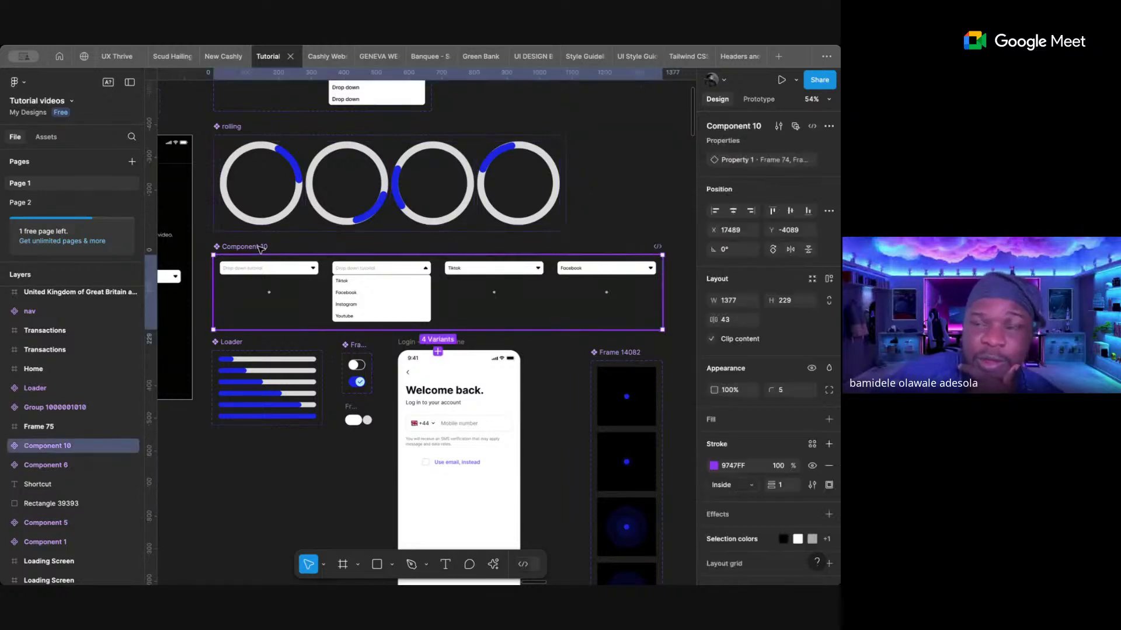
pyautogui.click(271, 268)
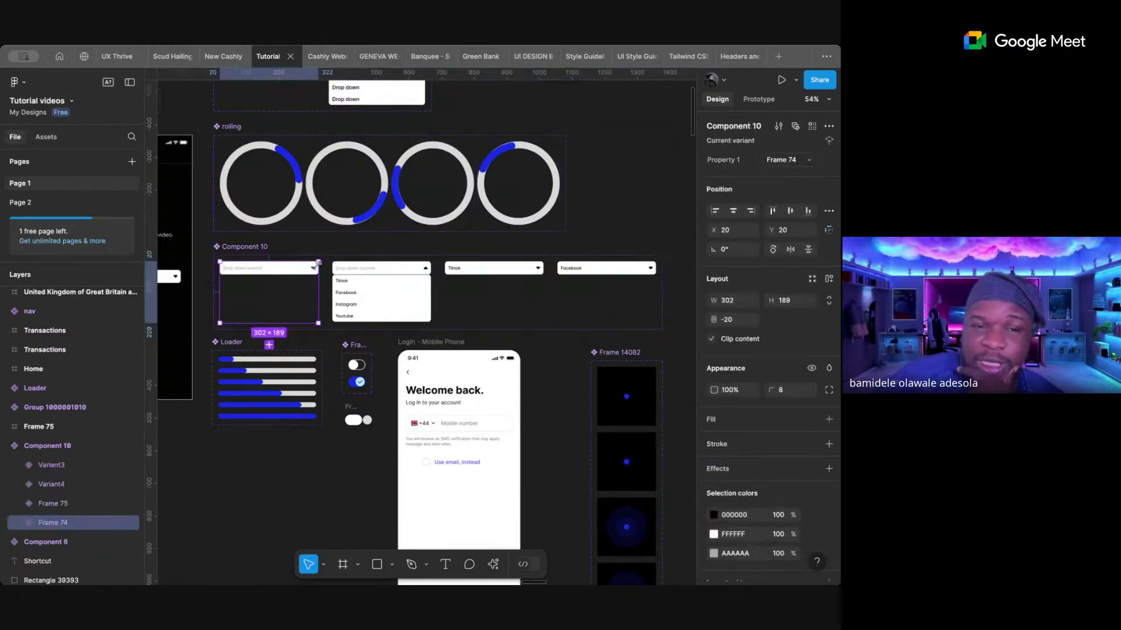
pyautogui.click(353, 270)
pyautogui.click(470, 272)
pyautogui.click(575, 269)
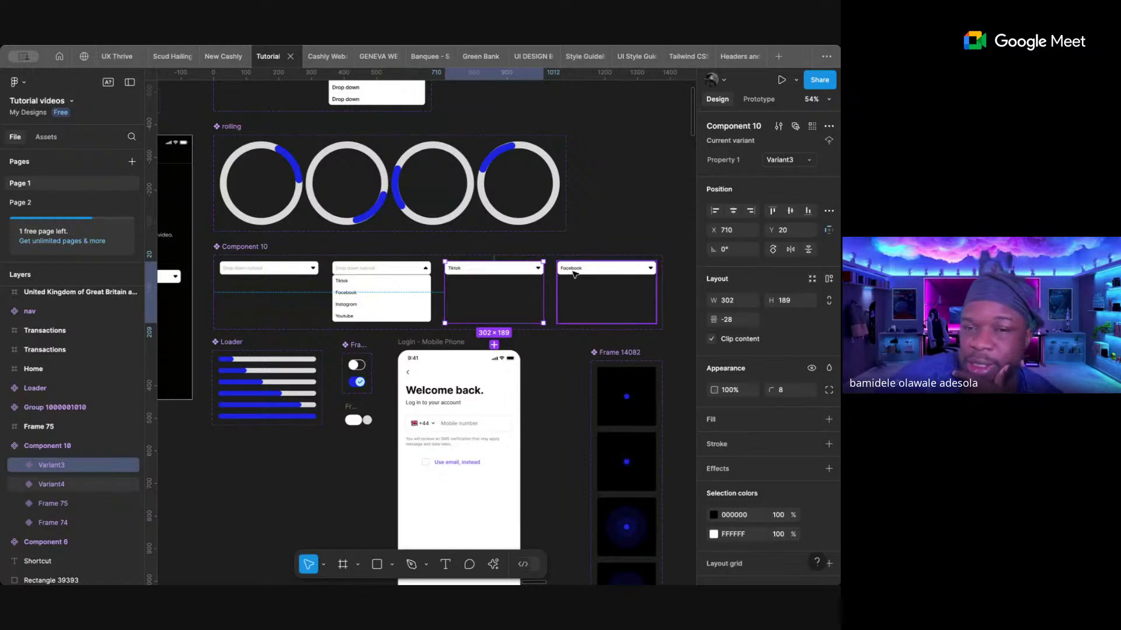
pyautogui.click(280, 266)
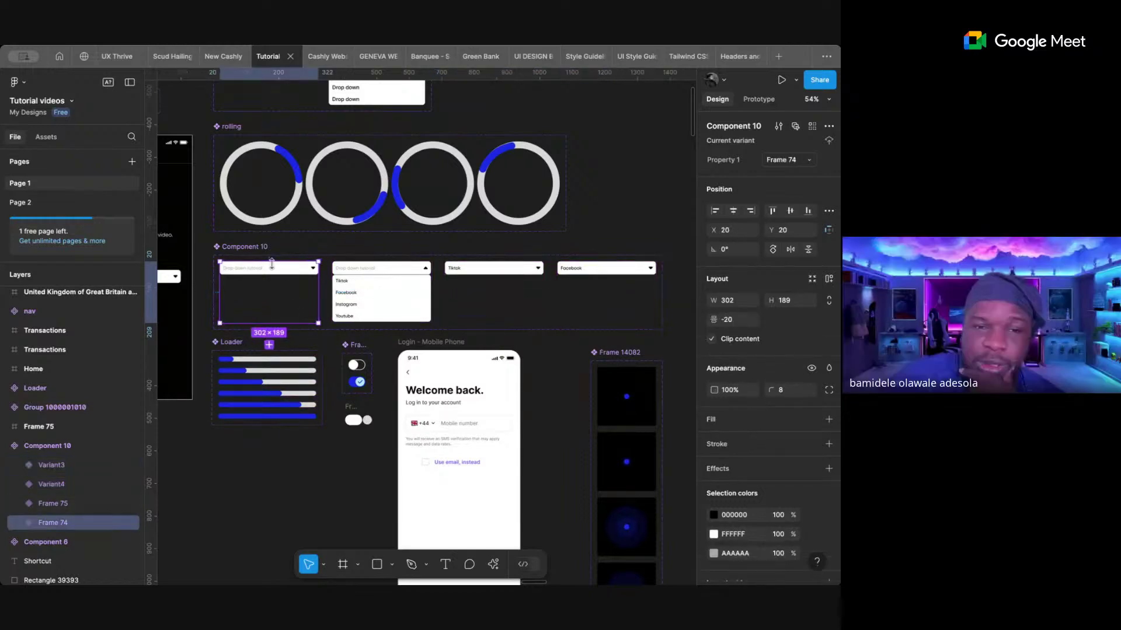
pyautogui.click(266, 247)
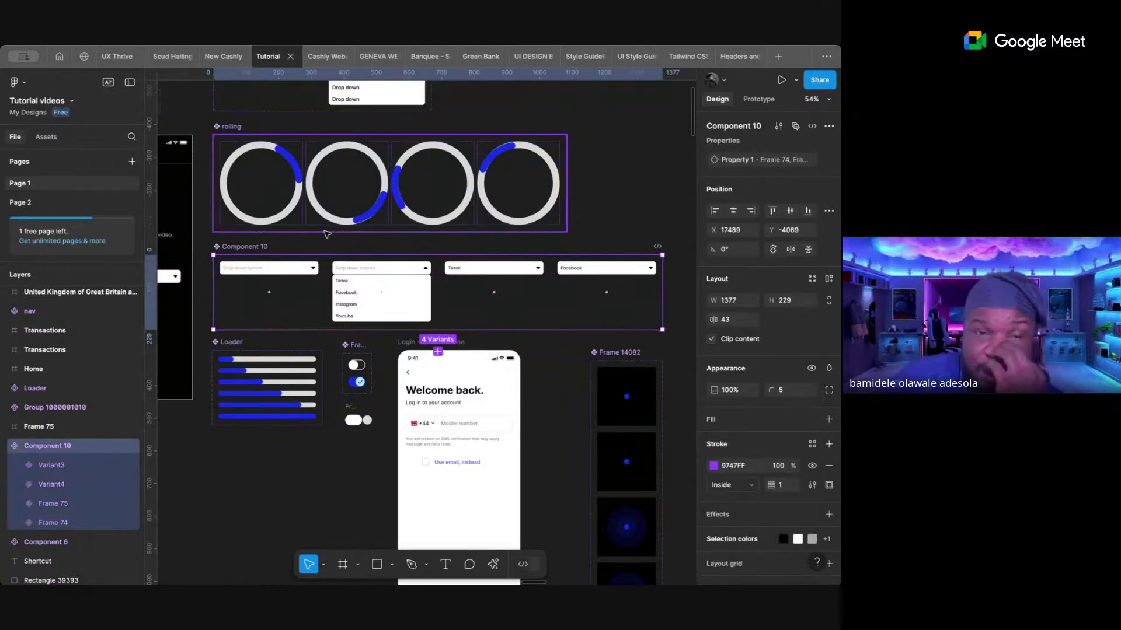
# - View Component 10's prototype interaction settings and the canvas flow starting points
pyautogui.scroll(-2, 275, 248)
pyautogui.hscroll(-2, 275, 248)
pyautogui.hscroll(-4, 327, 240)
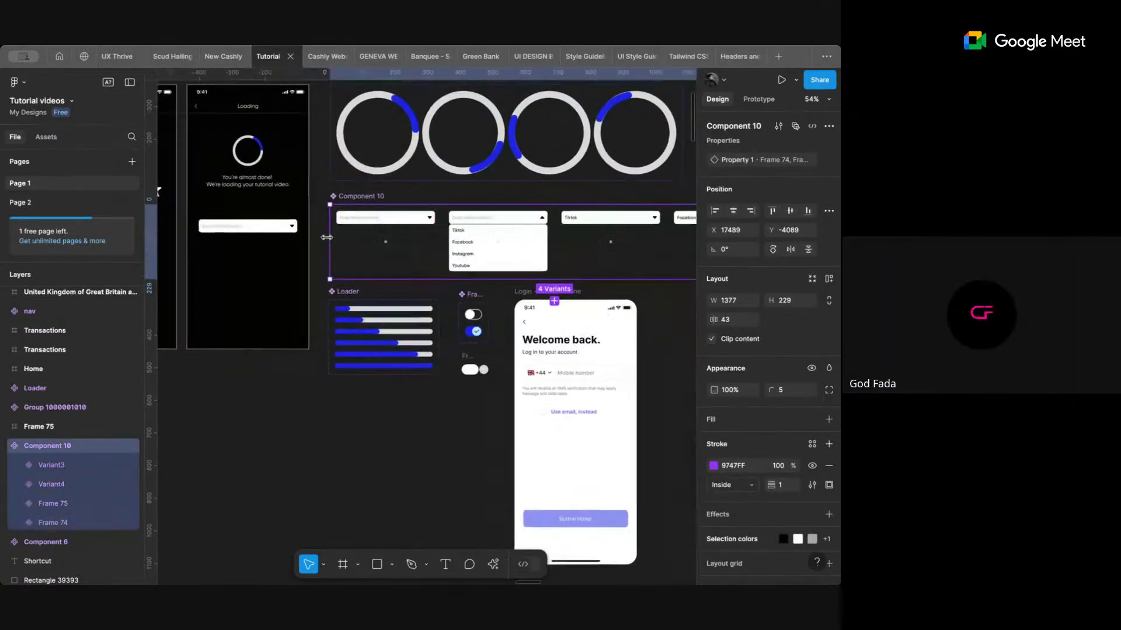
pyautogui.scroll(2, 326, 240)
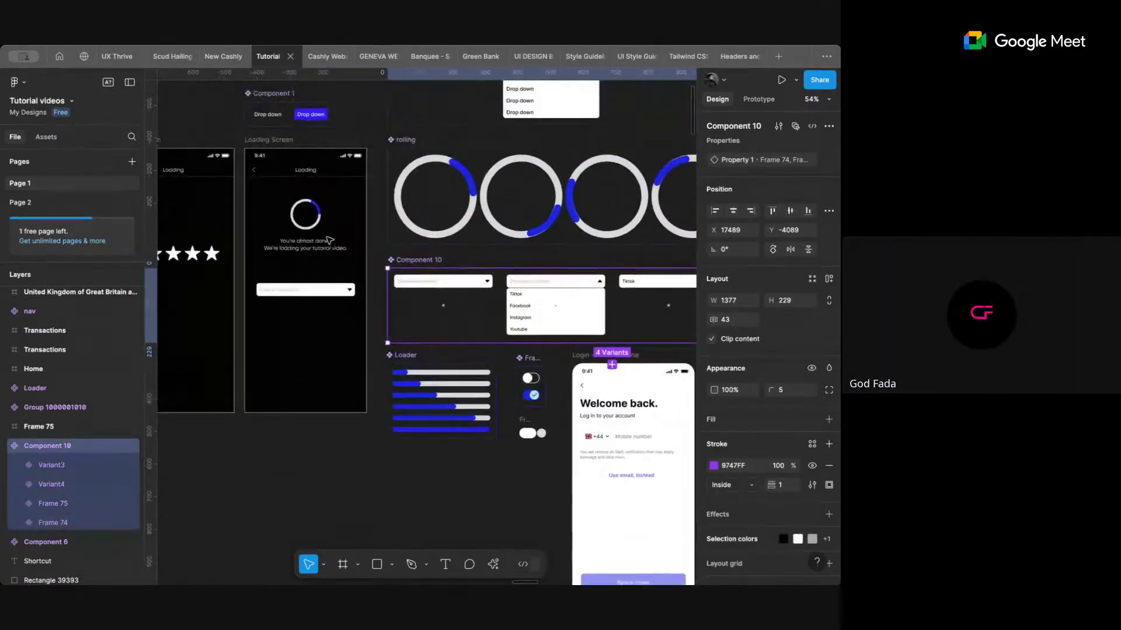
pyautogui.click(758, 99)
pyautogui.hscroll(-5, 501, 172)
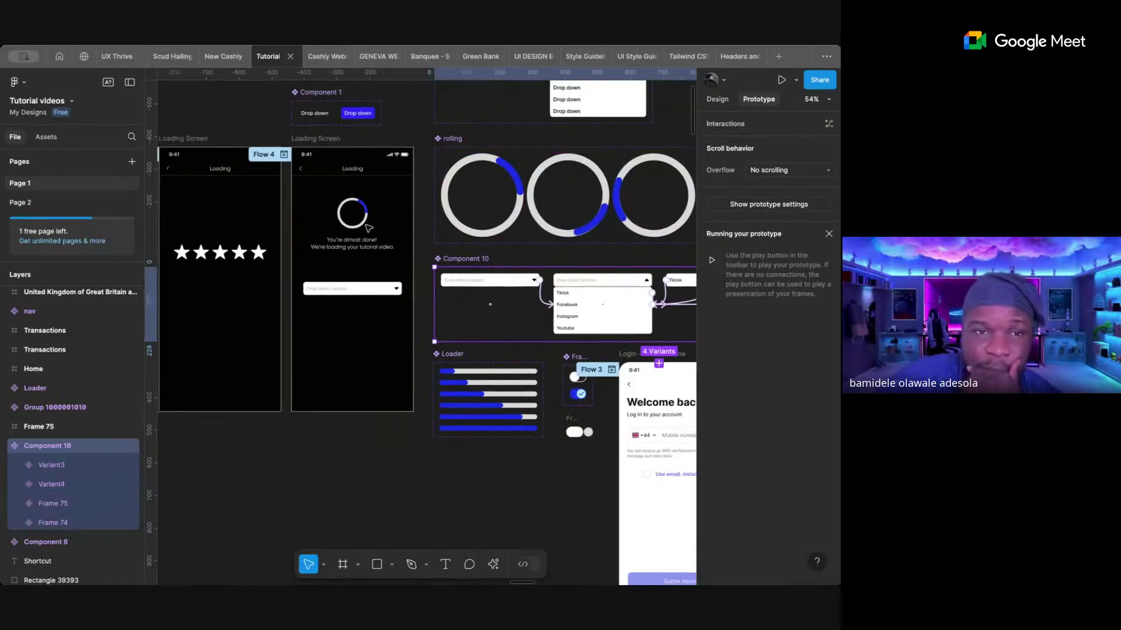
pyautogui.click(345, 144)
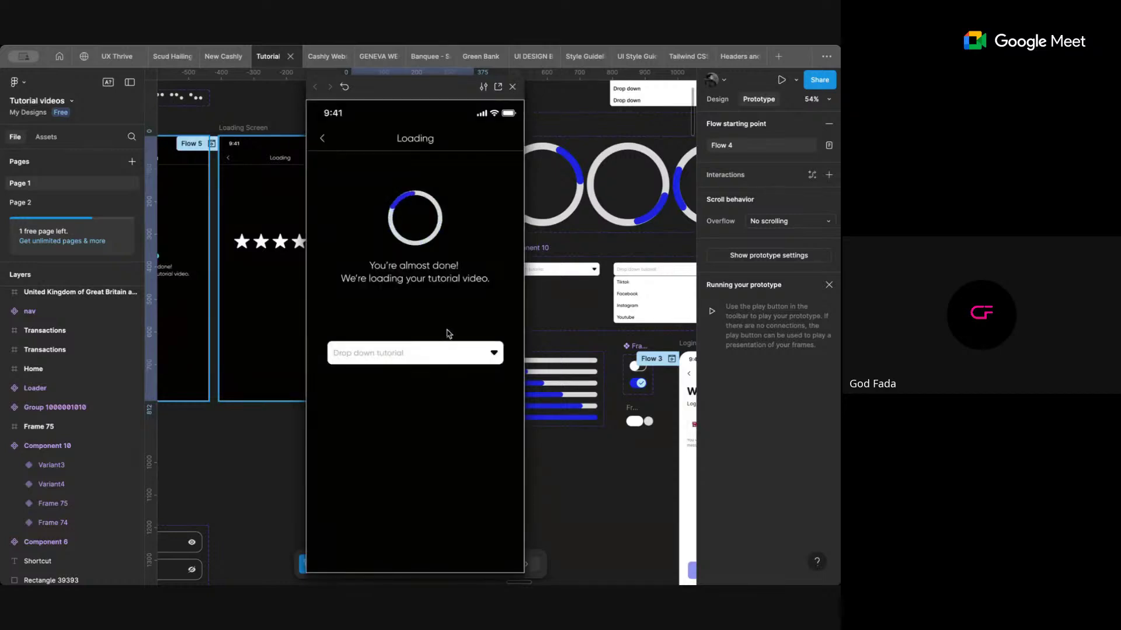
pyautogui.click(495, 354)
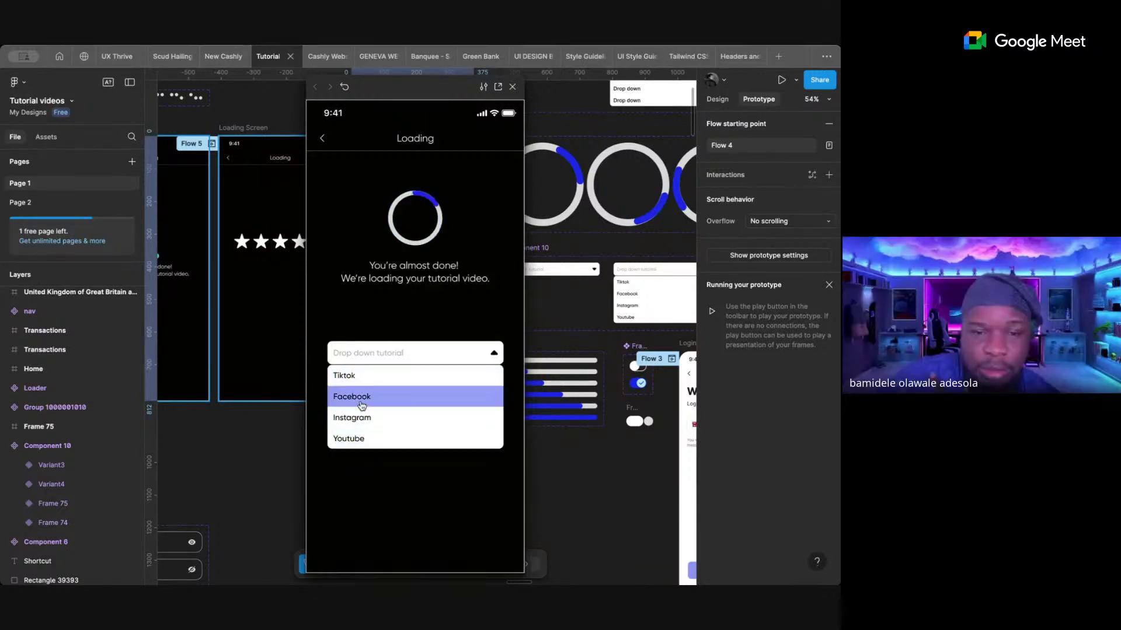
pyautogui.click(361, 403)
pyautogui.click(494, 352)
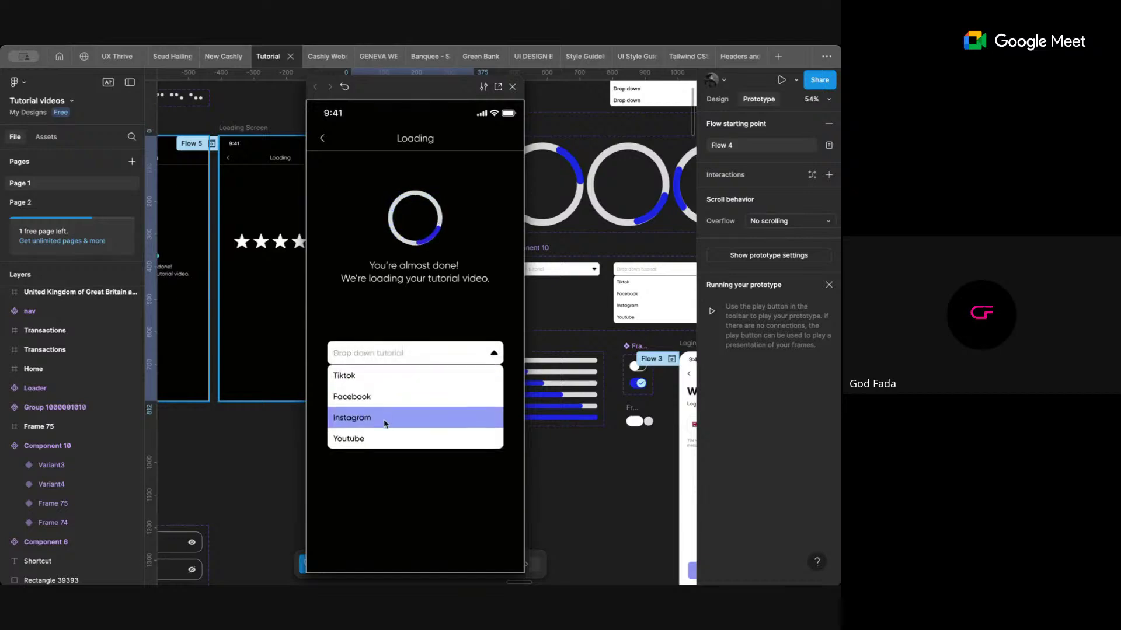
pyautogui.click(383, 398)
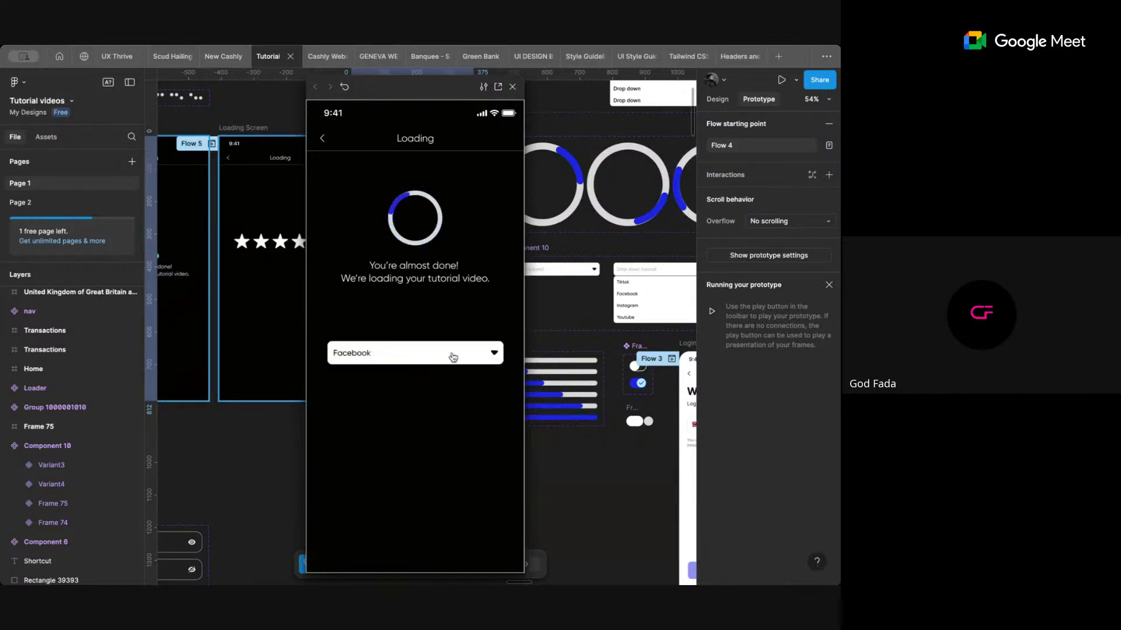
pyautogui.click(513, 87)
pyautogui.scroll(-5, 574, 248)
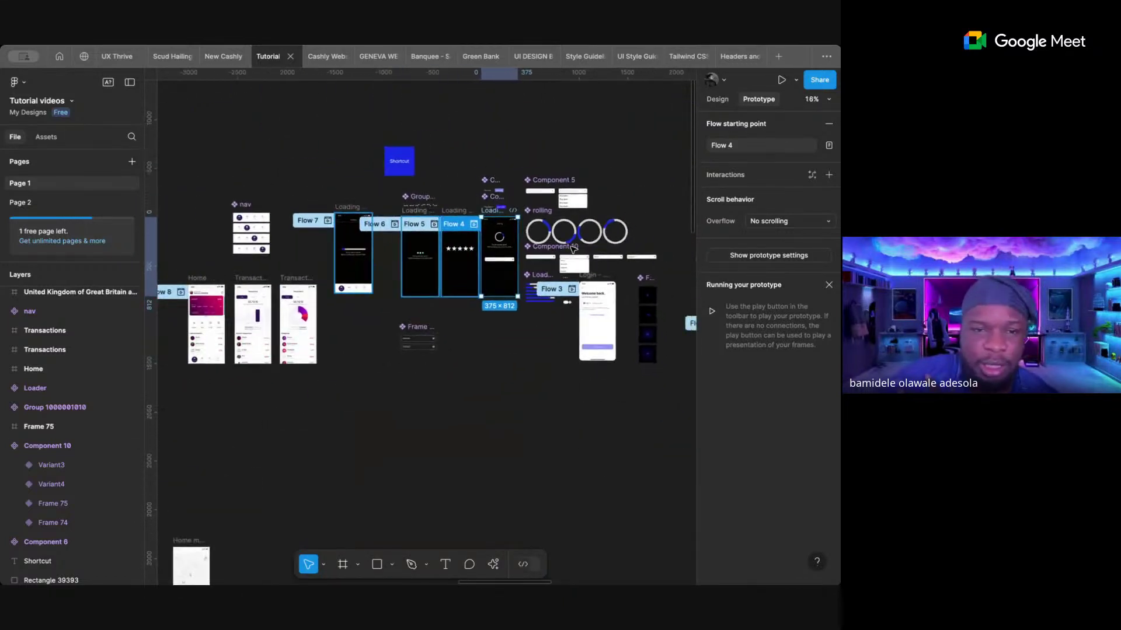
# - Clear the selection to list every prototype flow in the file
pyautogui.hscroll(-1, 574, 248)
pyautogui.click(525, 351)
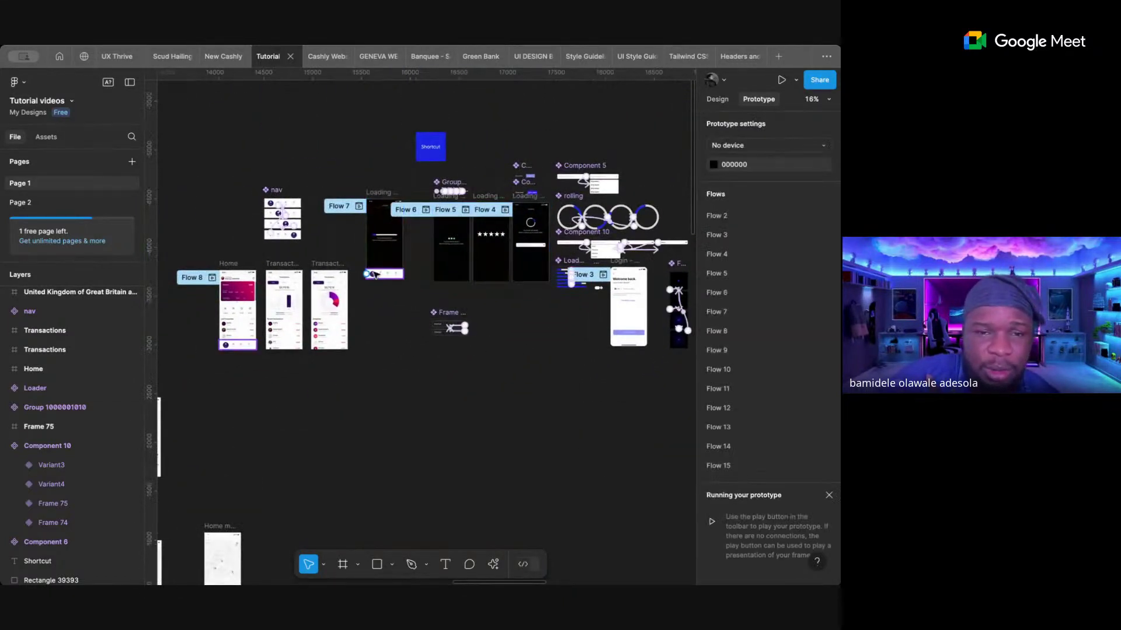
pyautogui.scroll(5, 374, 274)
pyautogui.scroll(-5, 376, 286)
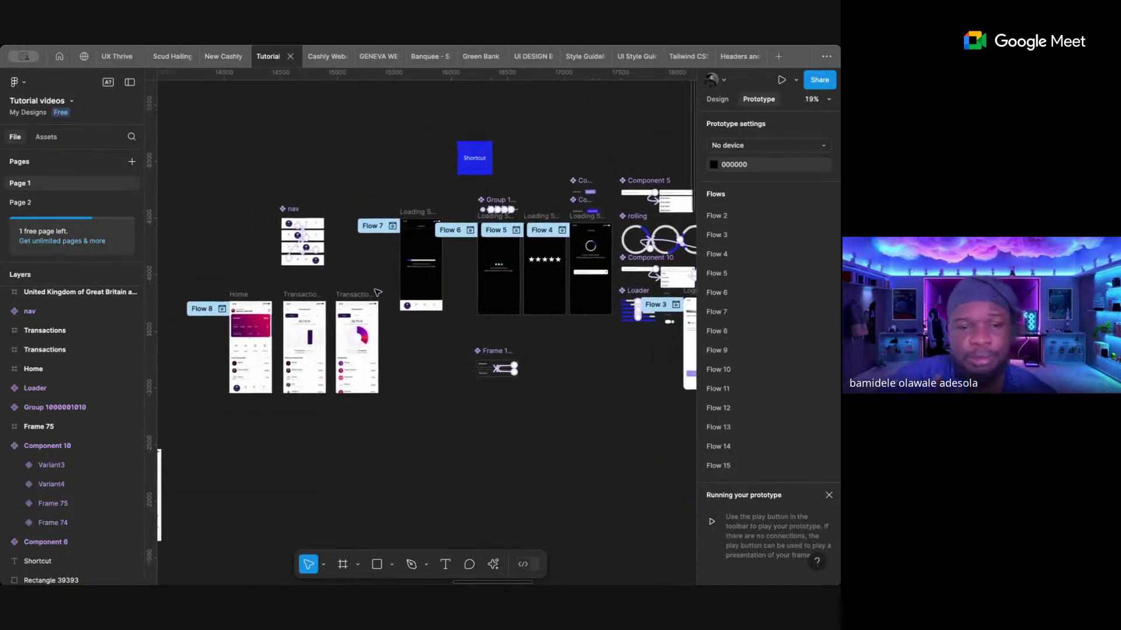
# - Show design properties and zoom in on the Home and Transactions screens
pyautogui.hscroll(-2, 377, 292)
pyautogui.scroll(-1, 376, 292)
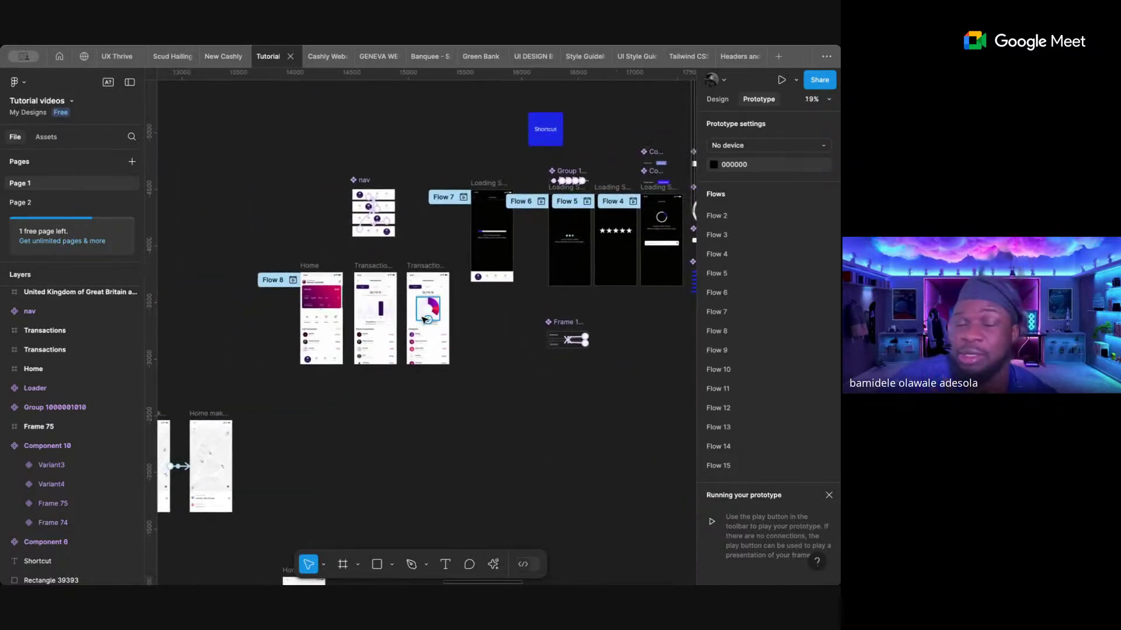
pyautogui.click(722, 101)
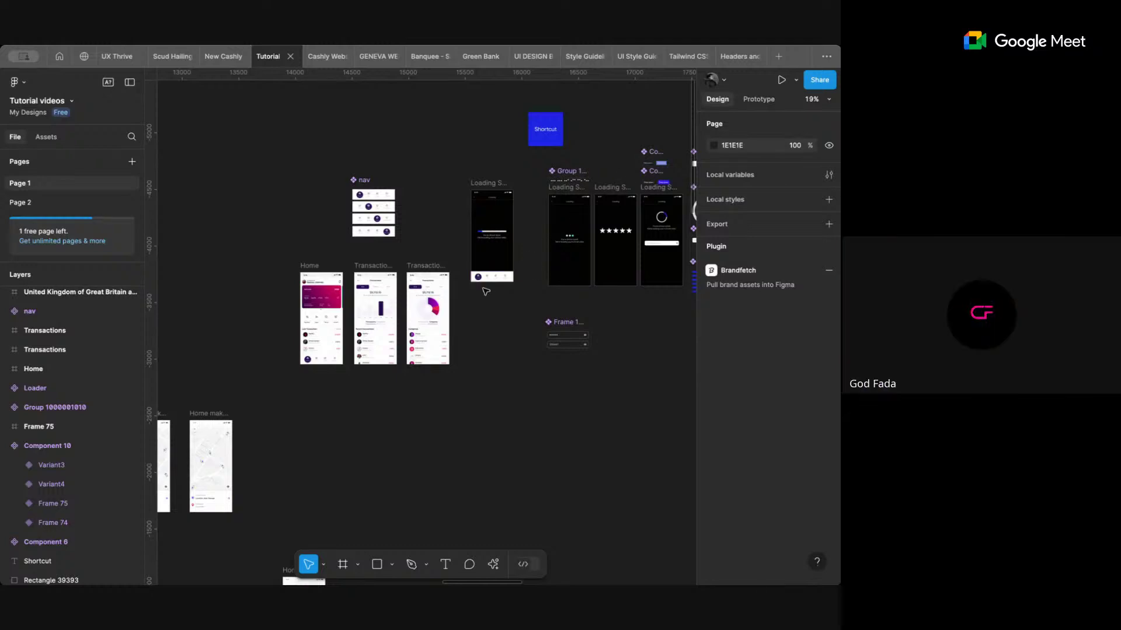
pyautogui.scroll(5, 334, 322)
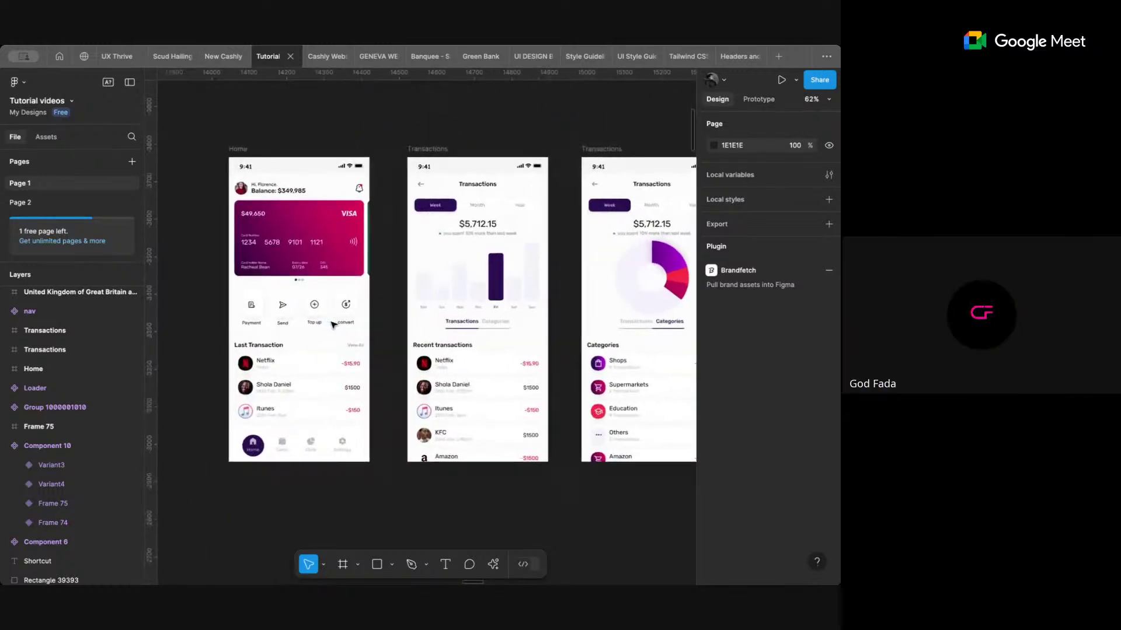
# - Select the donut-chart Transactions frame: 375 × 812, fill FCFDFC, drop shadow, 3-column grid
pyautogui.hscroll(2, 334, 325)
pyautogui.scroll(-1, 333, 325)
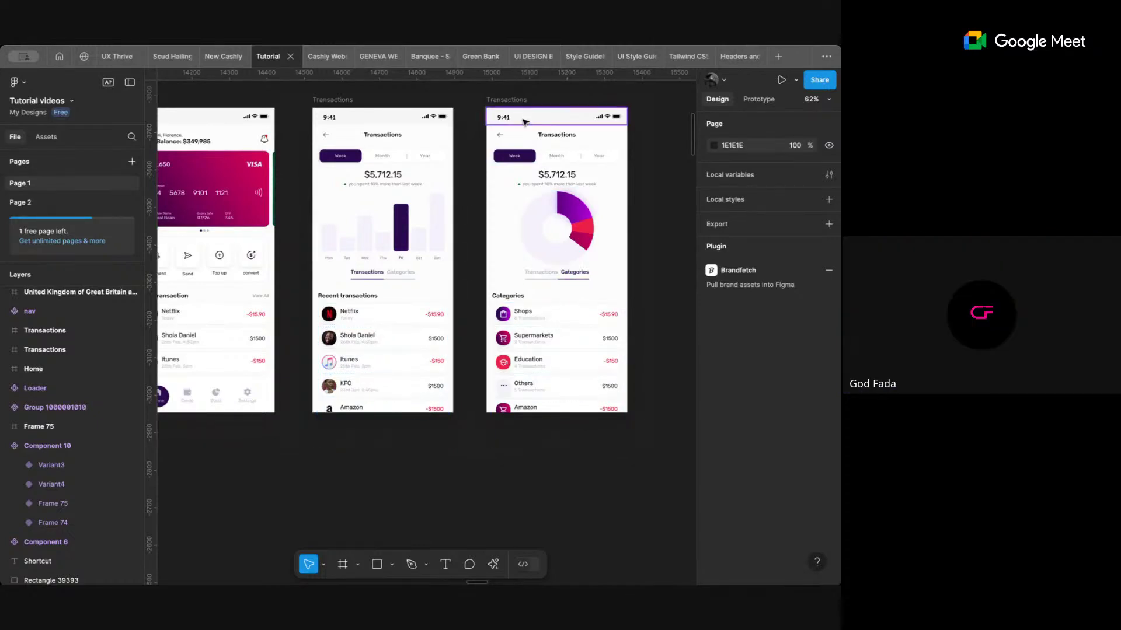
pyautogui.click(569, 241)
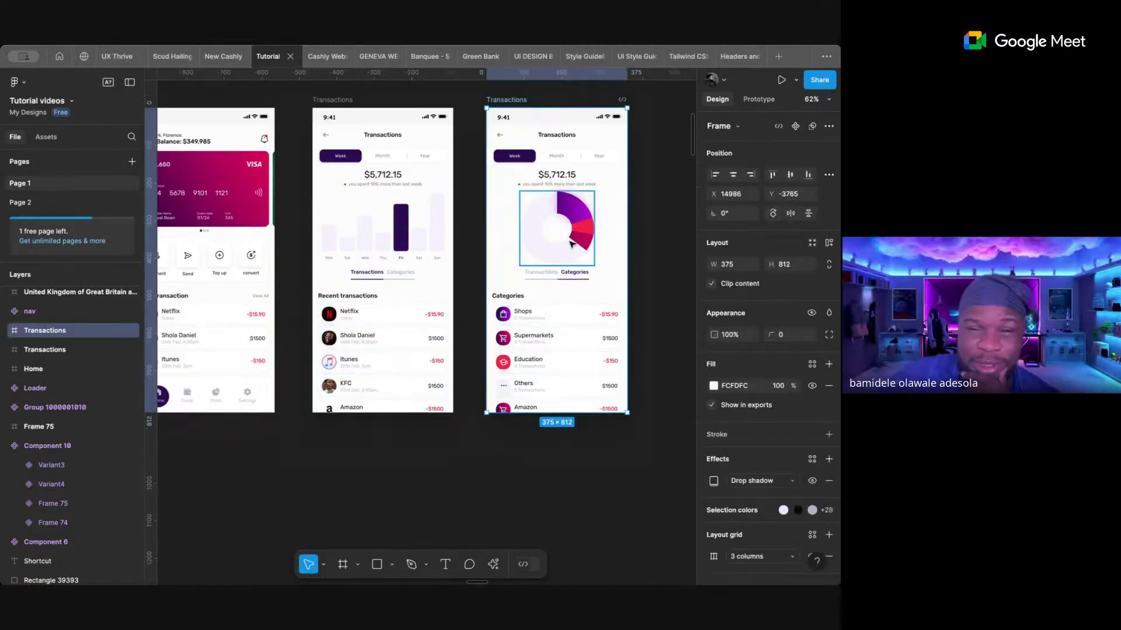
pyautogui.click(505, 100)
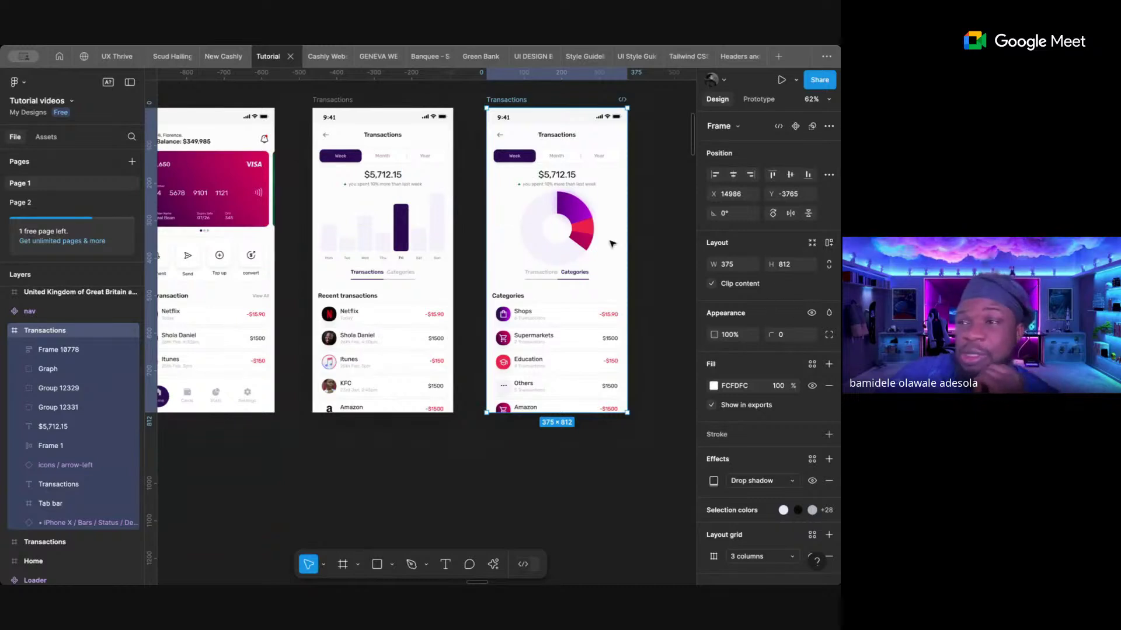
# - Inspect the balance-card auto-layout row, then switch to the UI DESIGN BOOTCAMP file
pyautogui.click(258, 192)
pyautogui.scroll(-3, 274, 196)
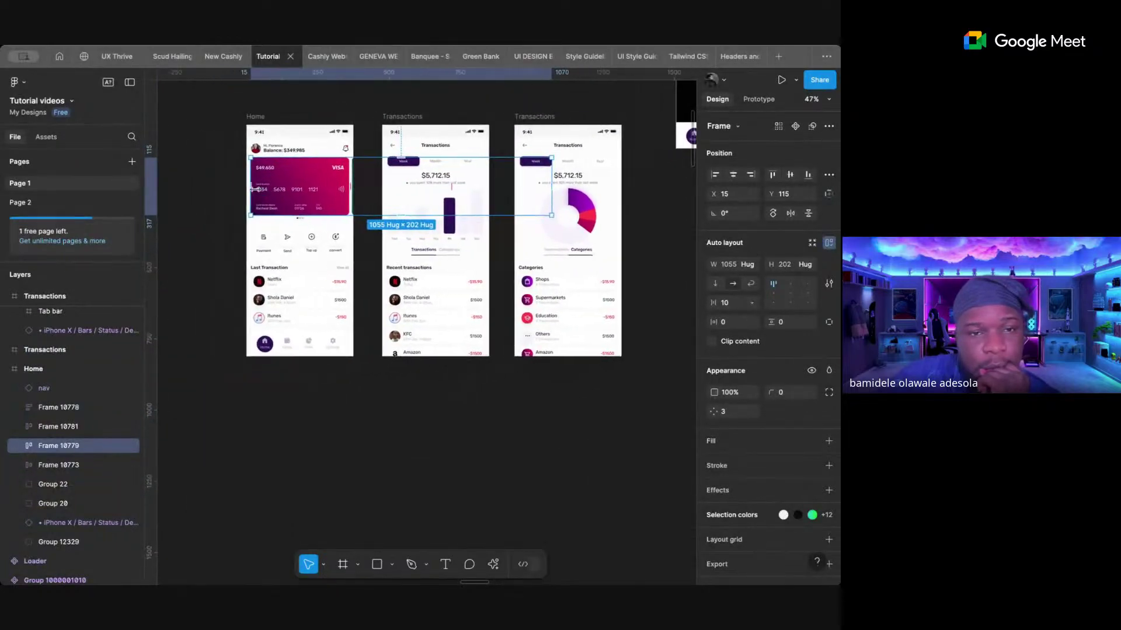
pyautogui.scroll(3, 298, 198)
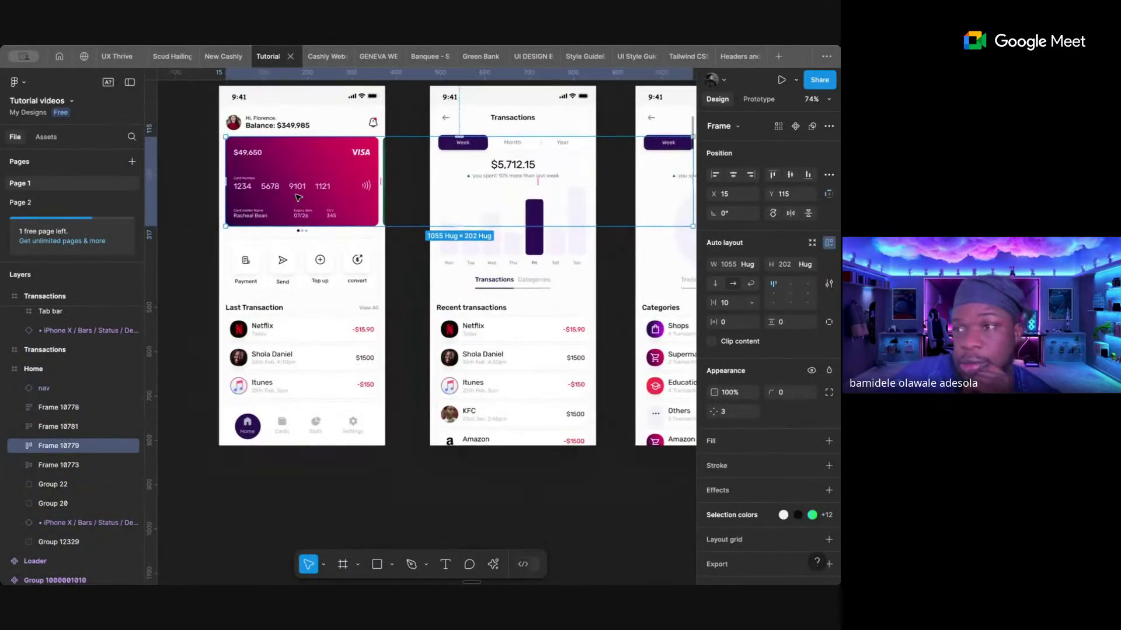
pyautogui.scroll(-1, 299, 198)
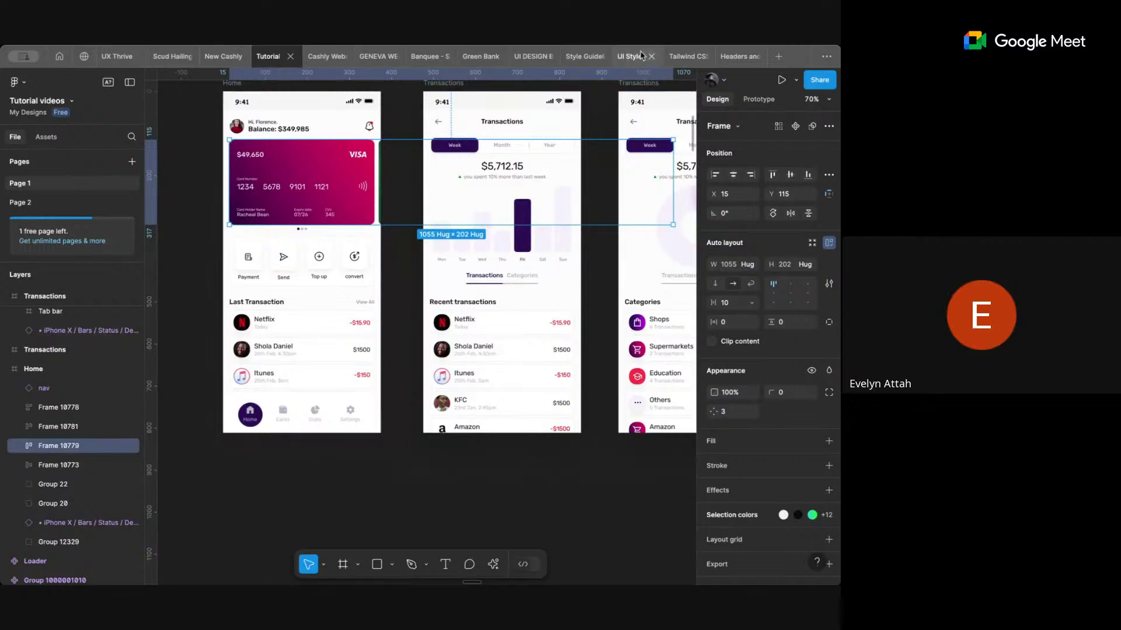
pyautogui.click(521, 56)
# - Select and zoom into the 1440 × 1117 MacBook Pro 16" - 2 frame
pyautogui.scroll(-3, 550, 290)
pyautogui.hscroll(-3, 550, 290)
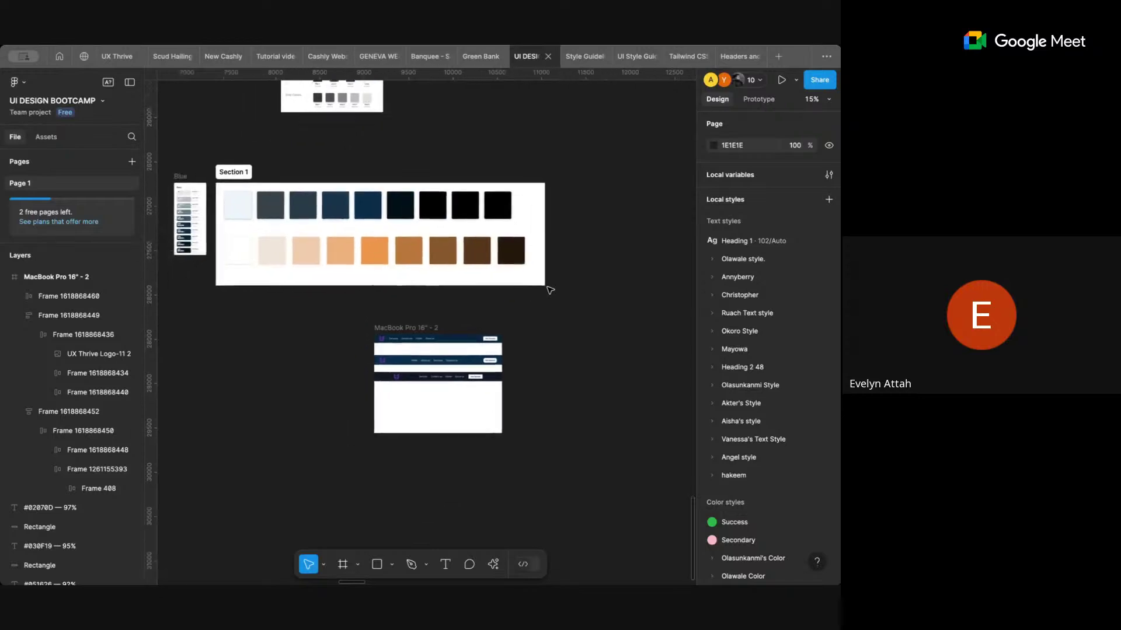
pyautogui.click(478, 289)
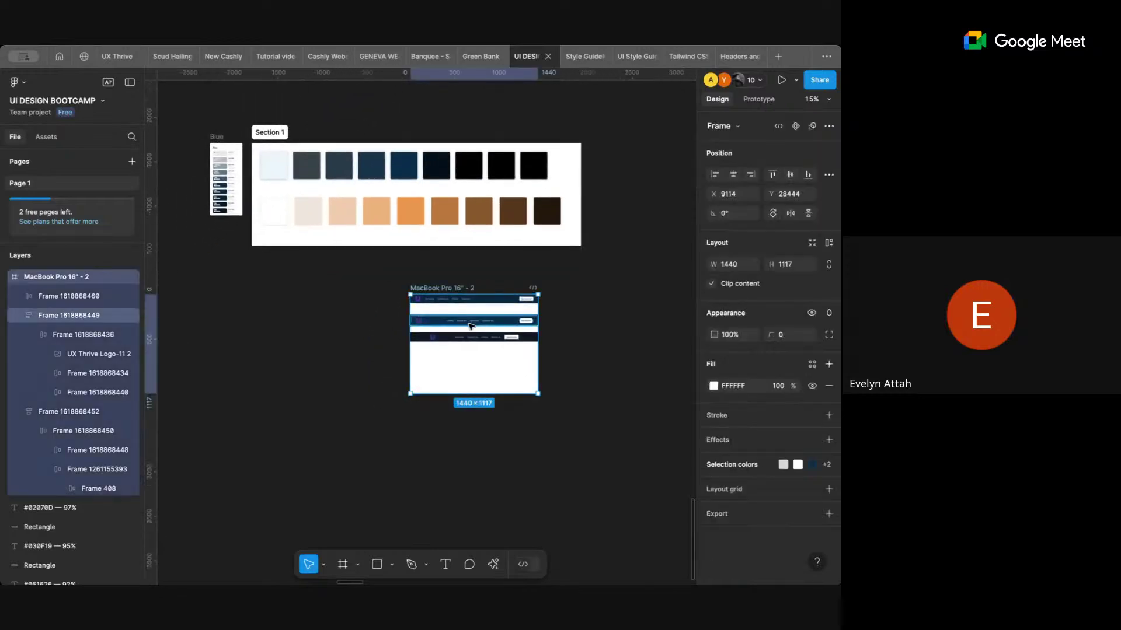
pyautogui.scroll(3, 472, 321)
pyautogui.scroll(3, 430, 294)
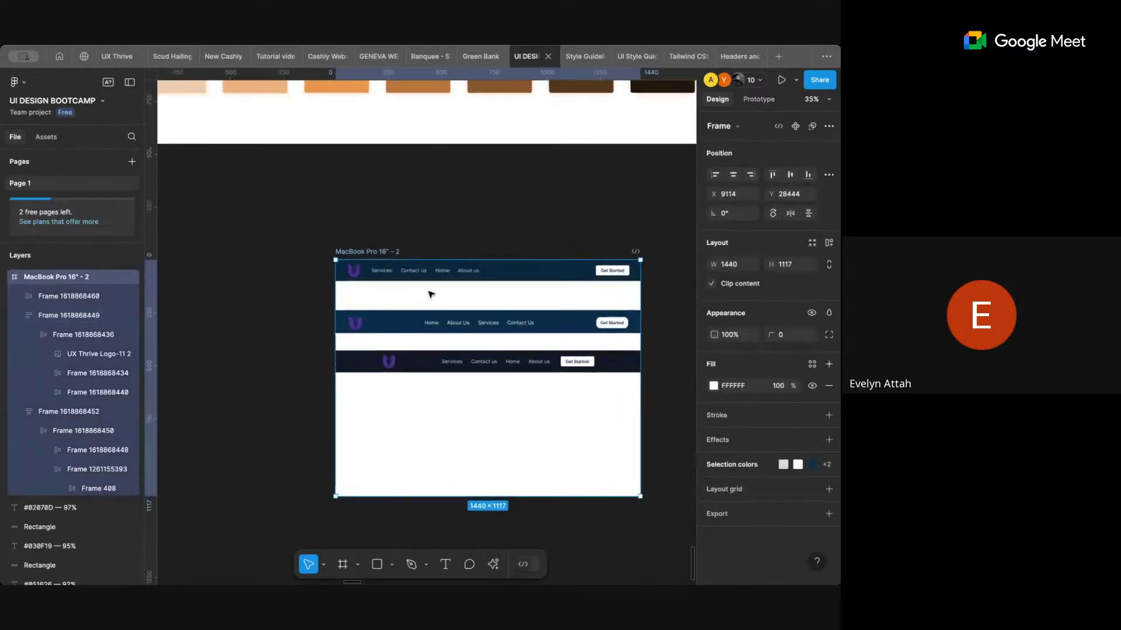
pyautogui.scroll(-2, 512, 252)
pyautogui.hscroll(2, 512, 252)
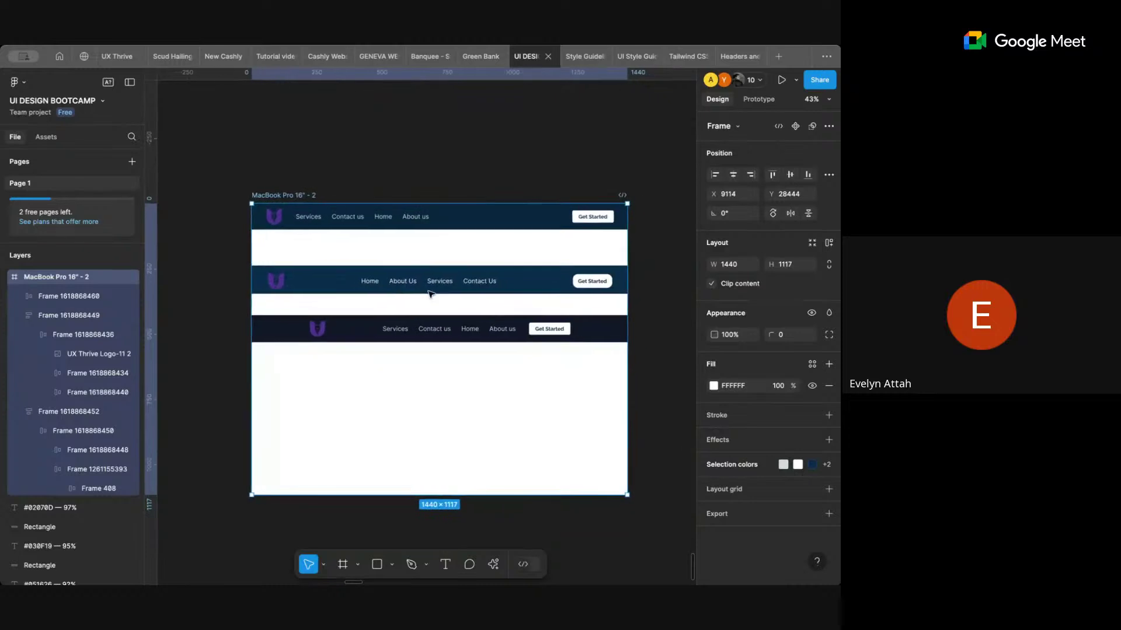
# - Inspect the second and top navbar headers' auto layout, then reselect the MacBook frame
pyautogui.click(506, 273)
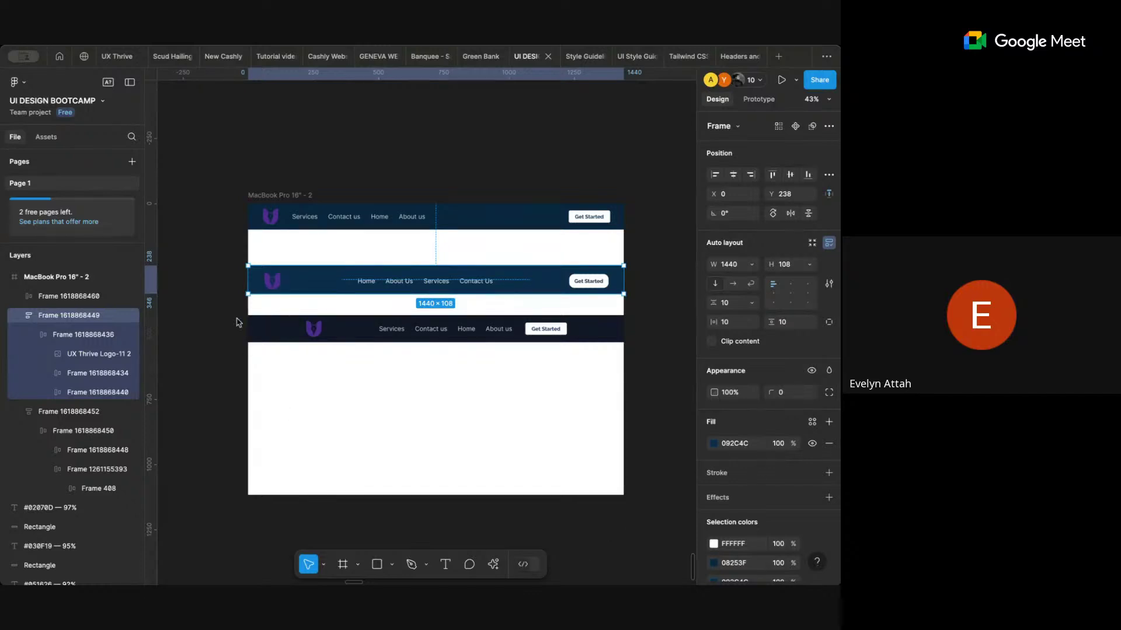
pyautogui.click(263, 207)
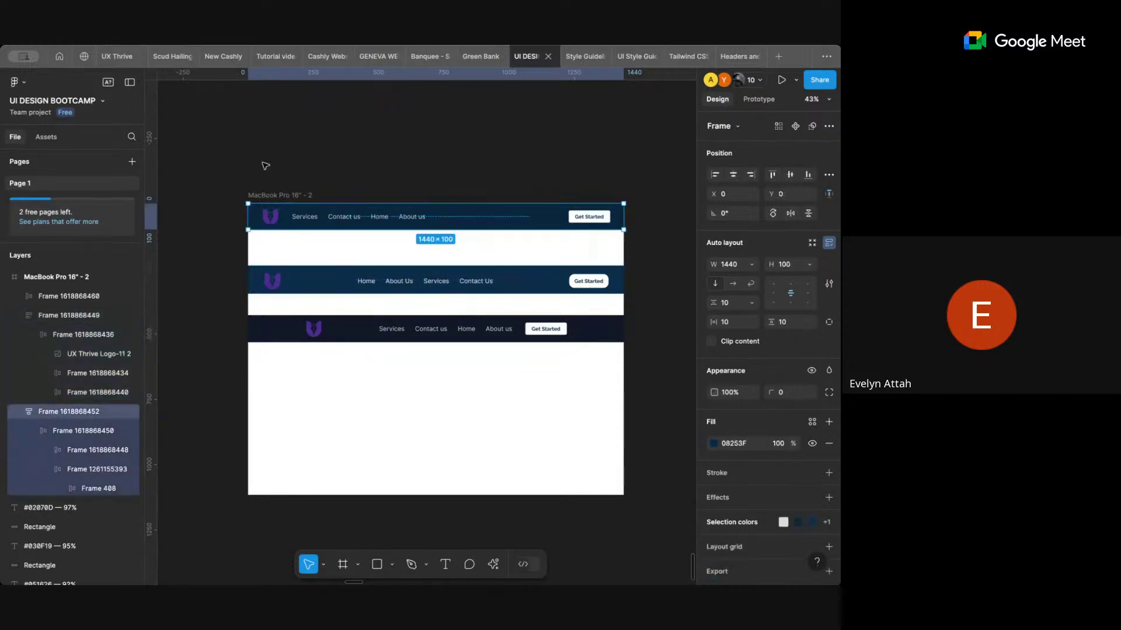
pyautogui.click(266, 166)
pyautogui.click(271, 194)
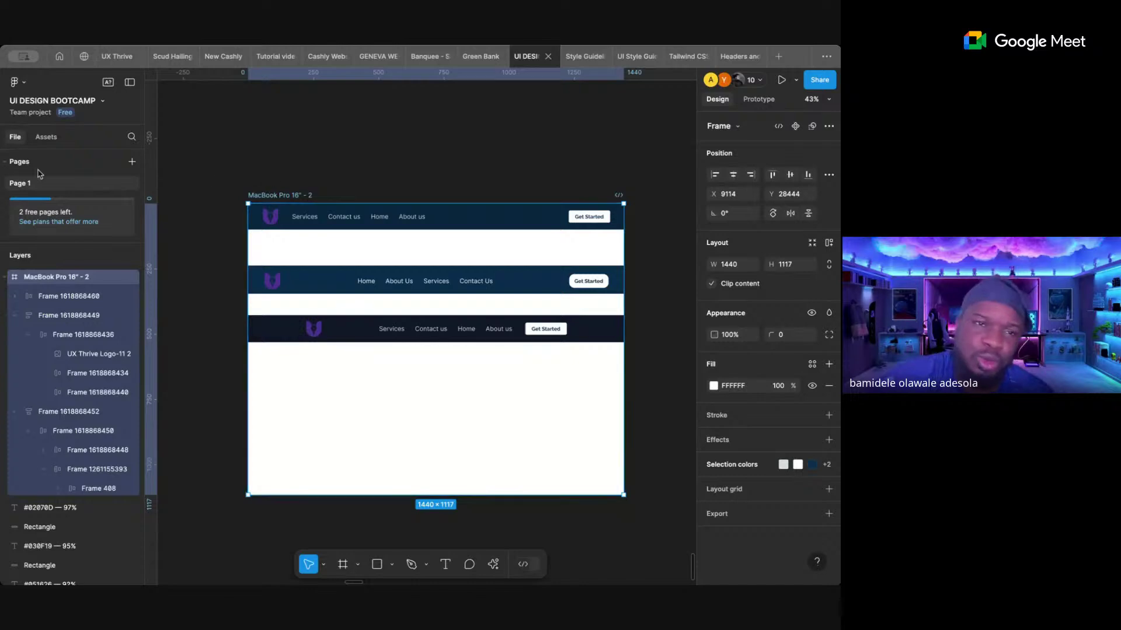
# - Open the Scud Hailing file on its Officer's Managers Dashboard page
pyautogui.click(172, 56)
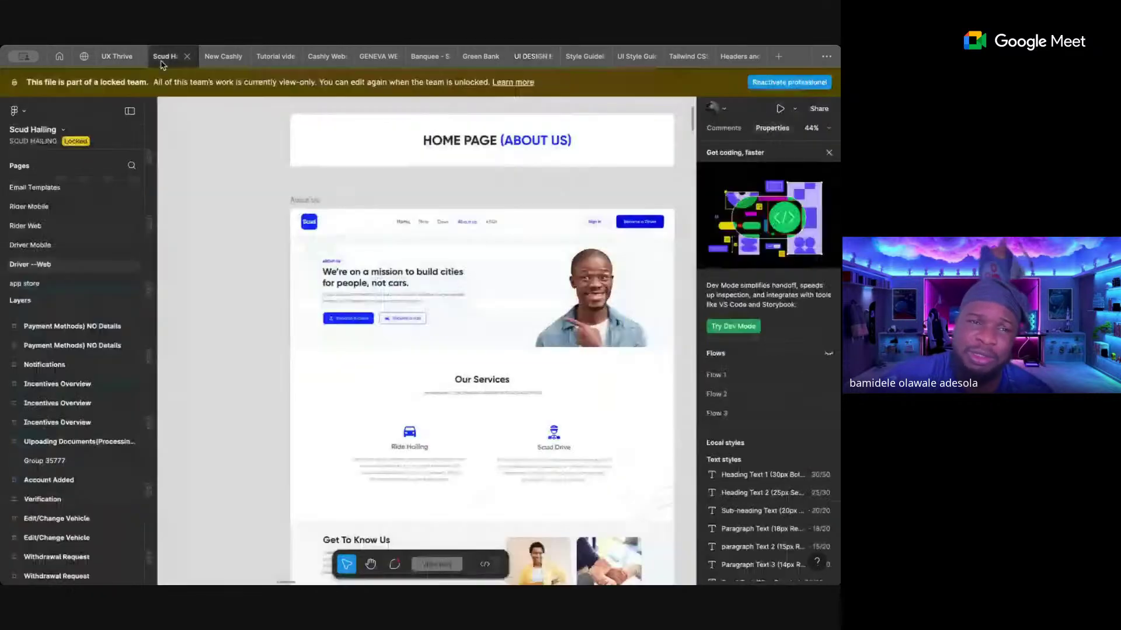
pyautogui.scroll(-2, 35, 245)
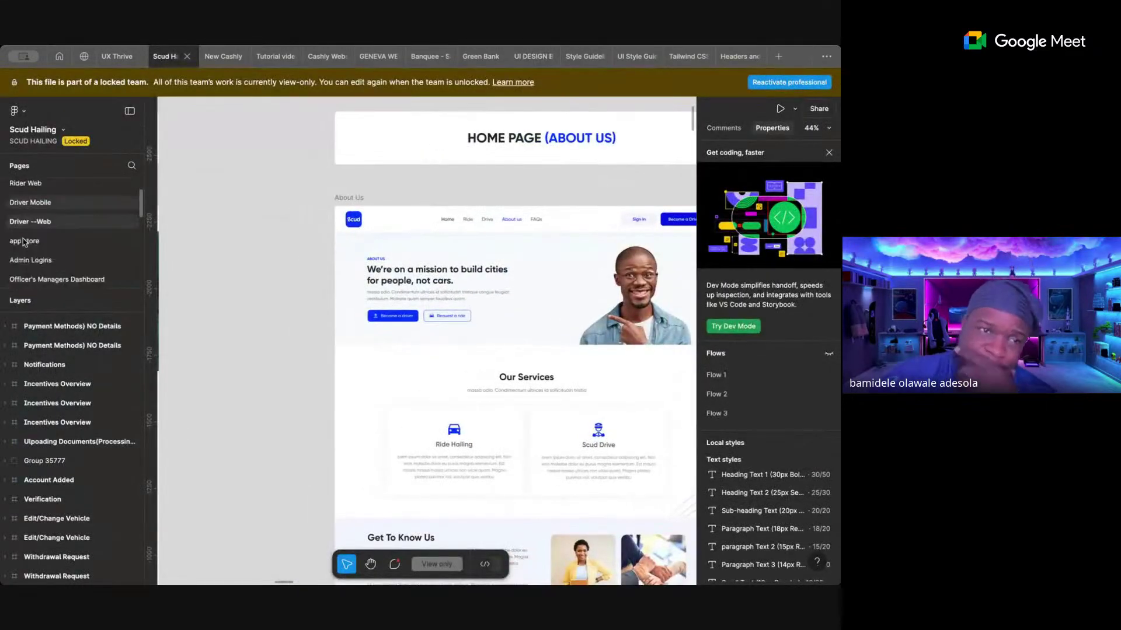
pyautogui.scroll(-1, 23, 242)
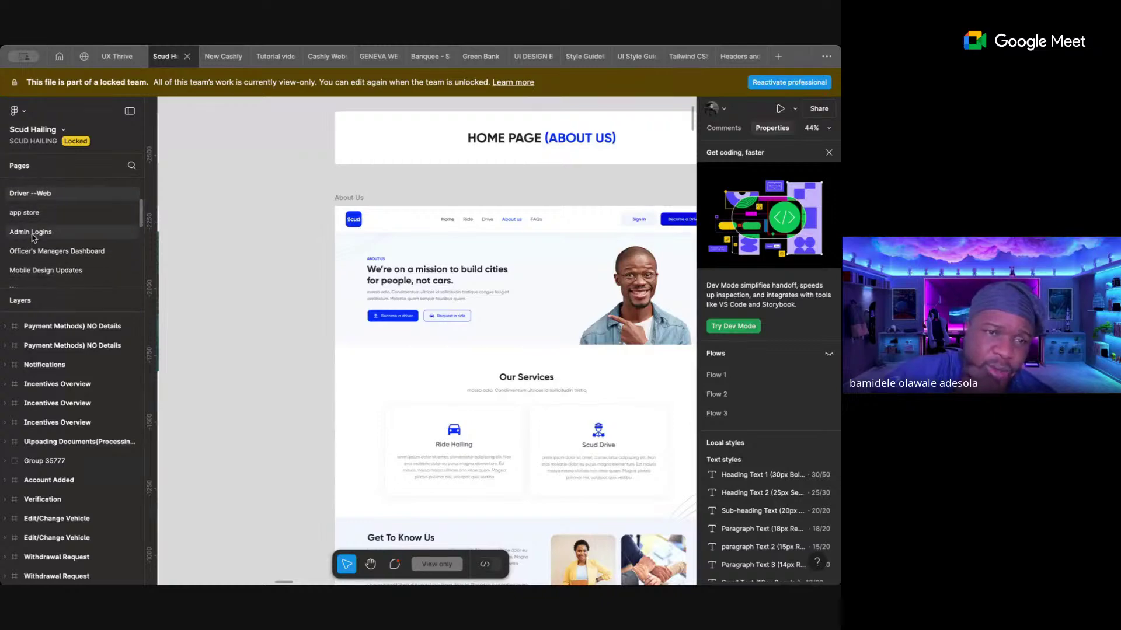
pyautogui.click(35, 250)
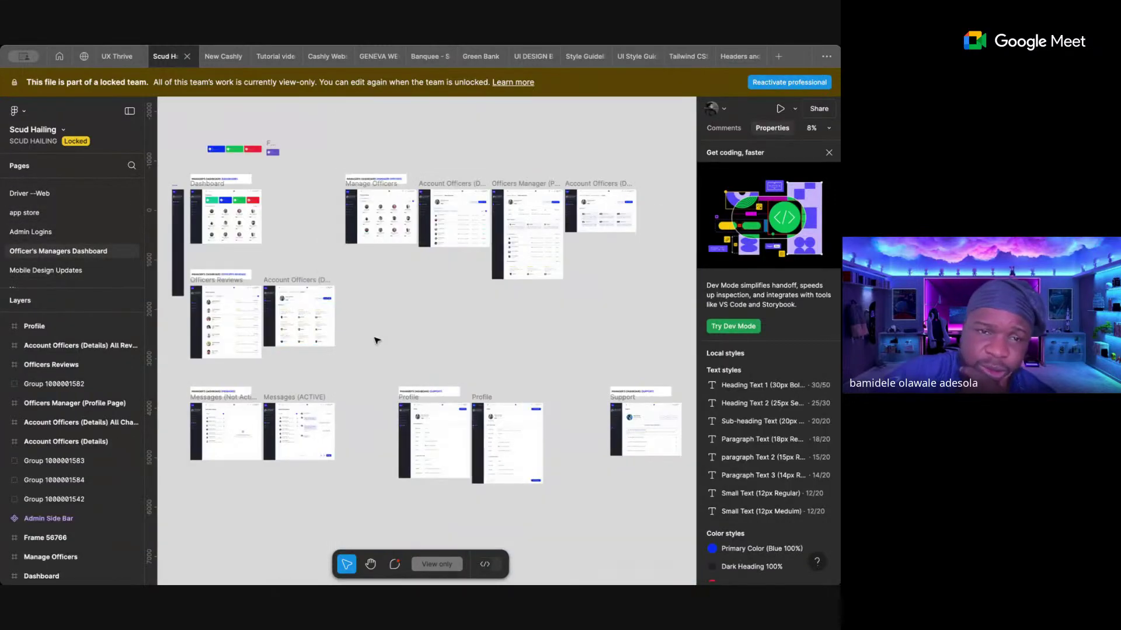
# - Browse the dashboard frames, then switch to the GENEVA WEB REDESIGN file
pyautogui.scroll(5, 377, 340)
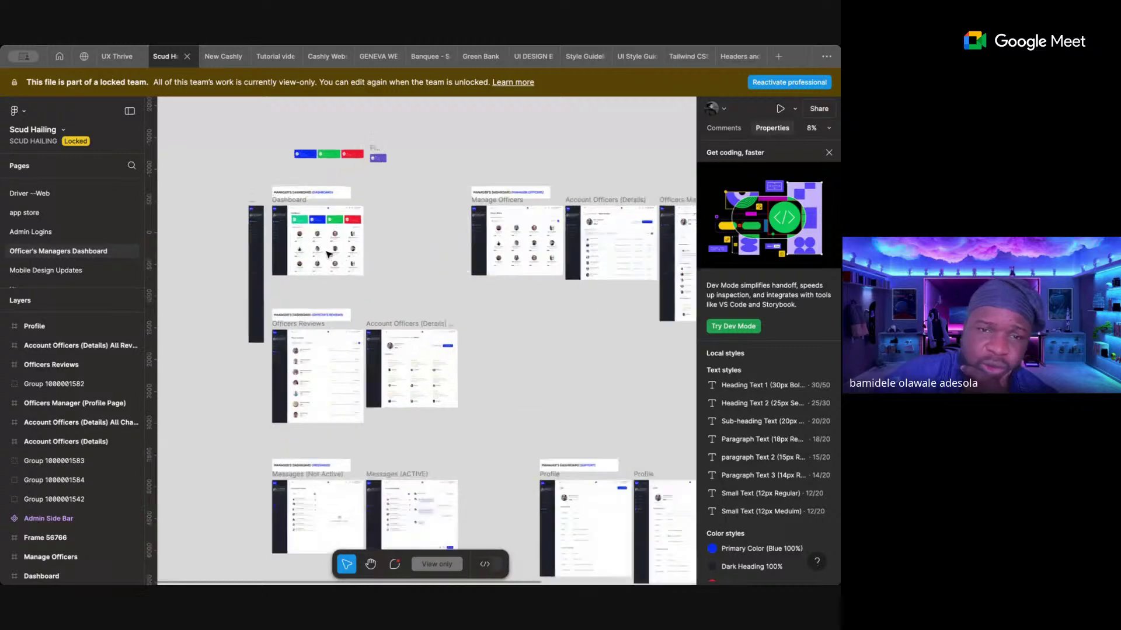
pyautogui.scroll(5, 328, 254)
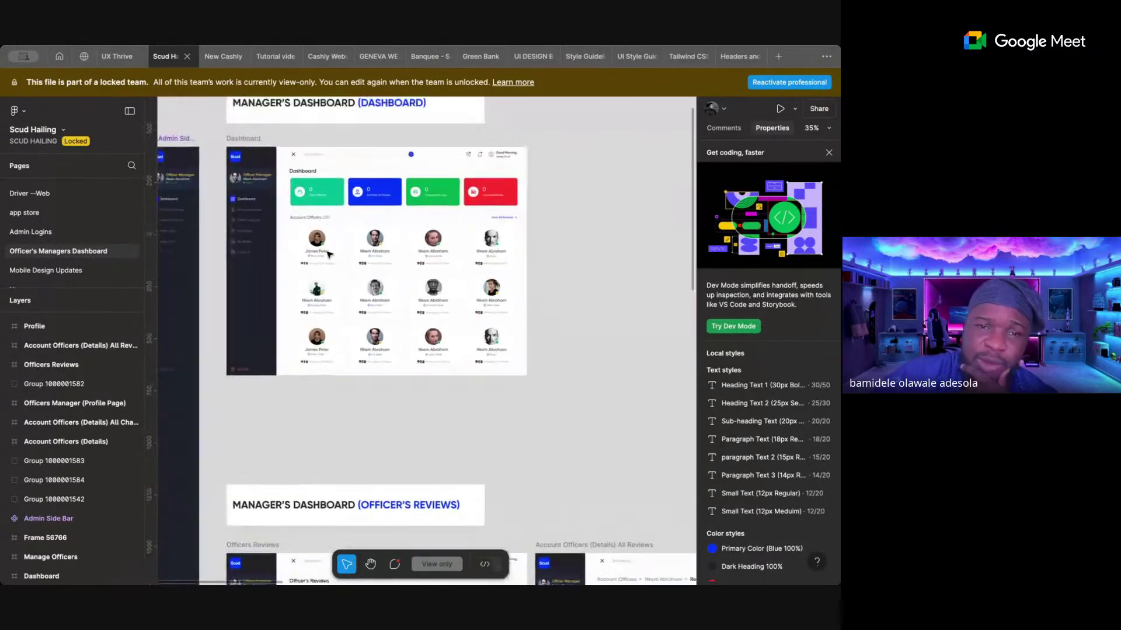
pyautogui.scroll(3, 329, 254)
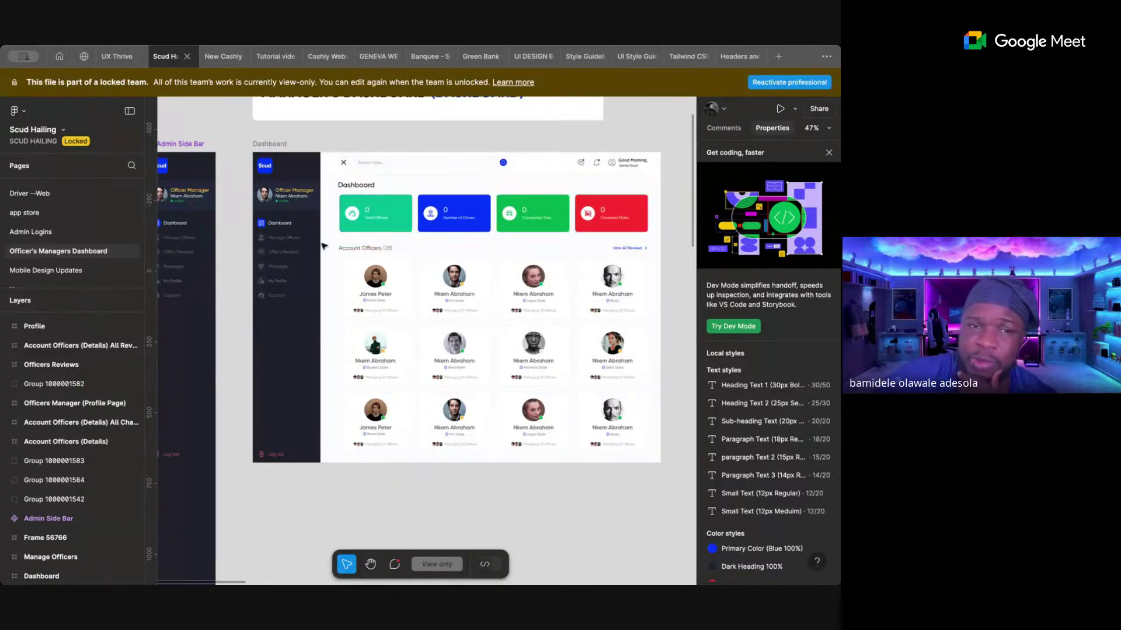
pyautogui.scroll(5, 296, 241)
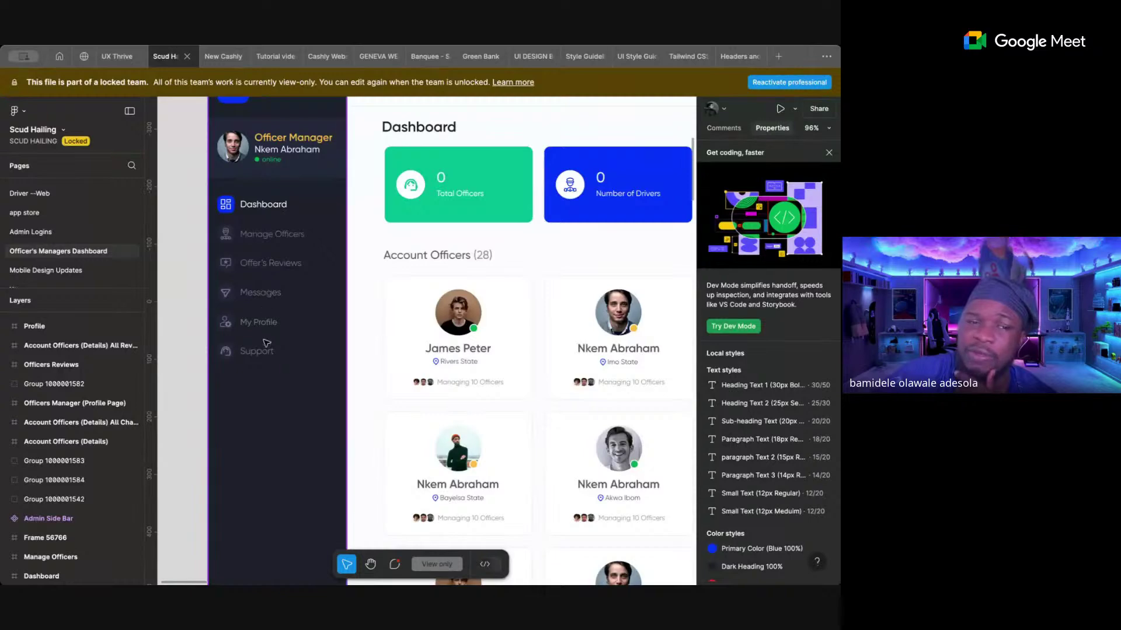
pyautogui.scroll(-3, 516, 321)
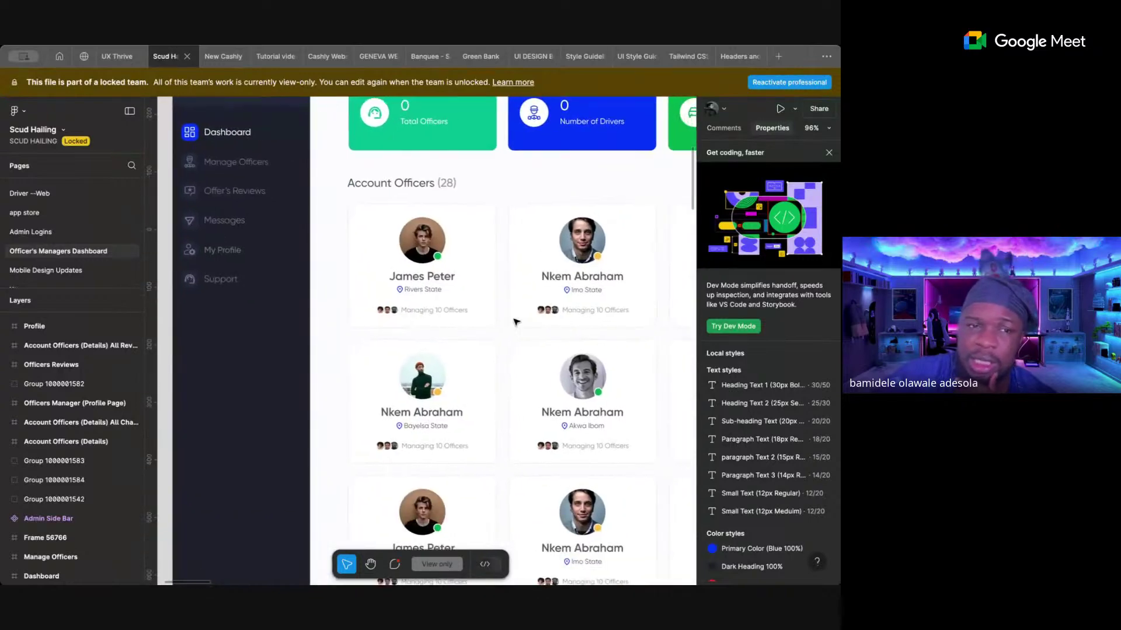
pyautogui.scroll(-5, 508, 316)
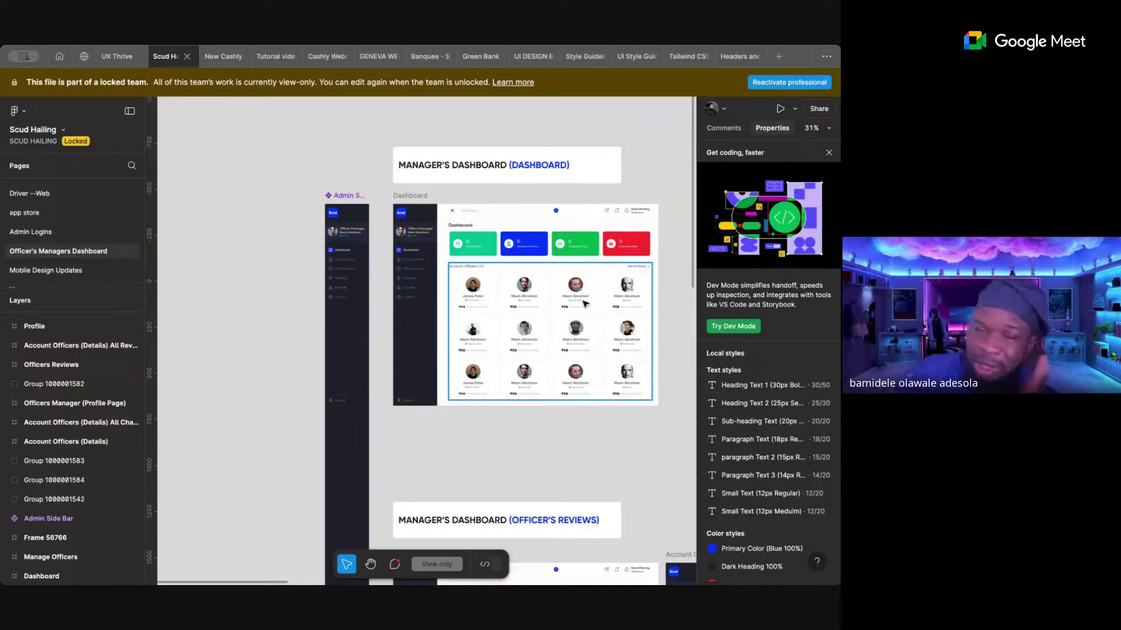
pyautogui.scroll(3, 584, 312)
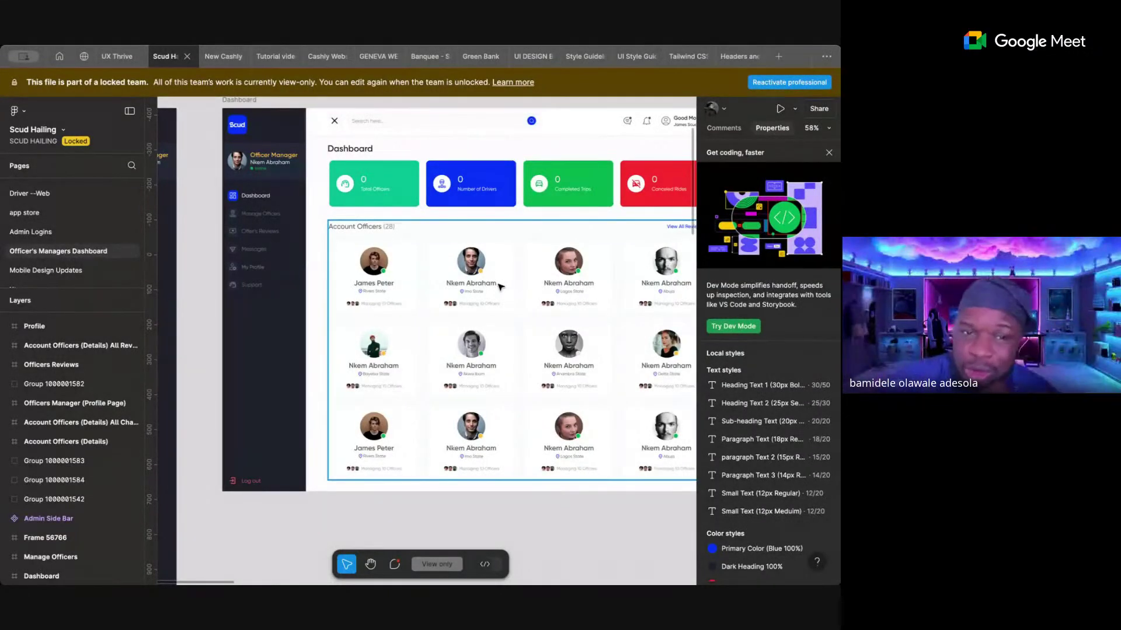
pyautogui.scroll(-5, 500, 287)
pyautogui.scroll(-4, 500, 286)
pyautogui.hscroll(3, 500, 287)
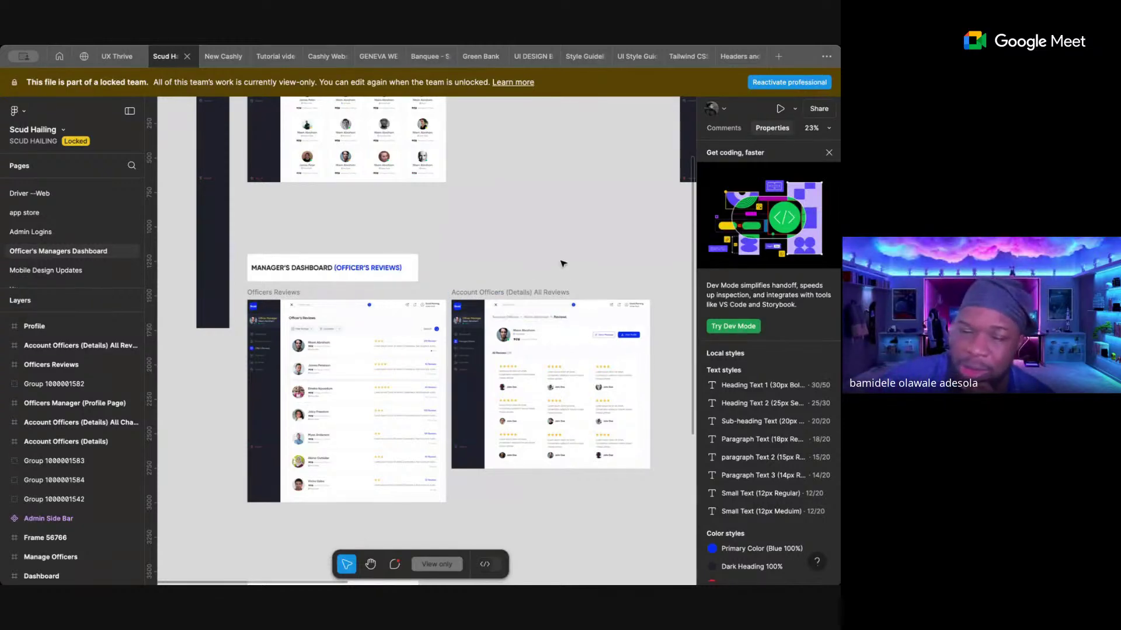
pyautogui.scroll(-5, 560, 262)
pyautogui.hscroll(8, 562, 263)
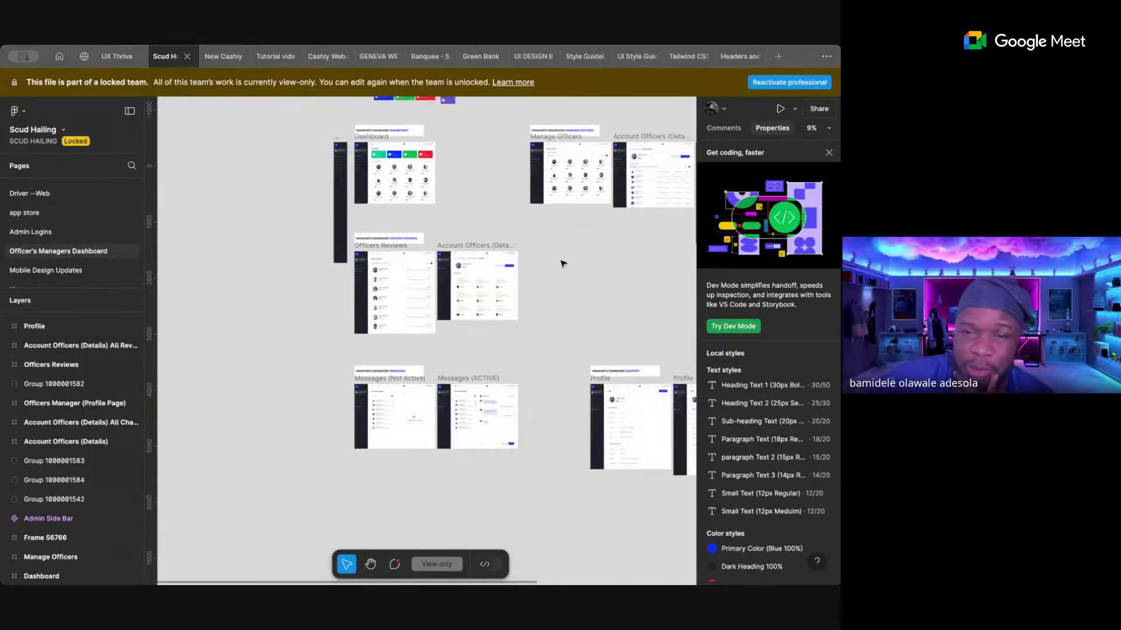
pyautogui.scroll(5, 562, 263)
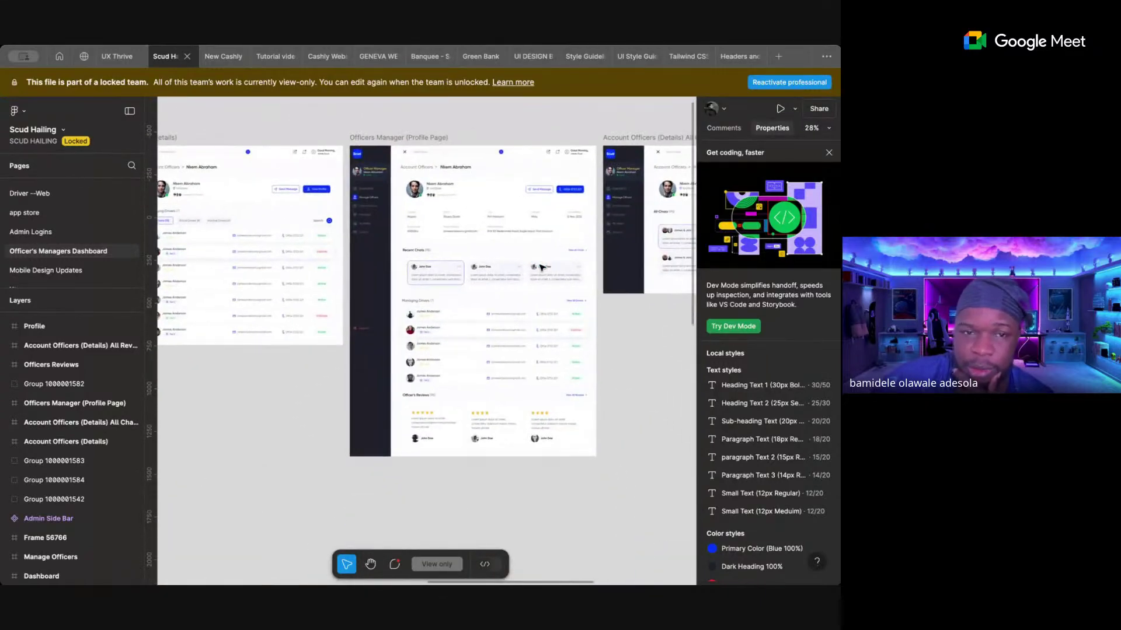
pyautogui.scroll(3, 542, 268)
pyautogui.scroll(-2, 542, 267)
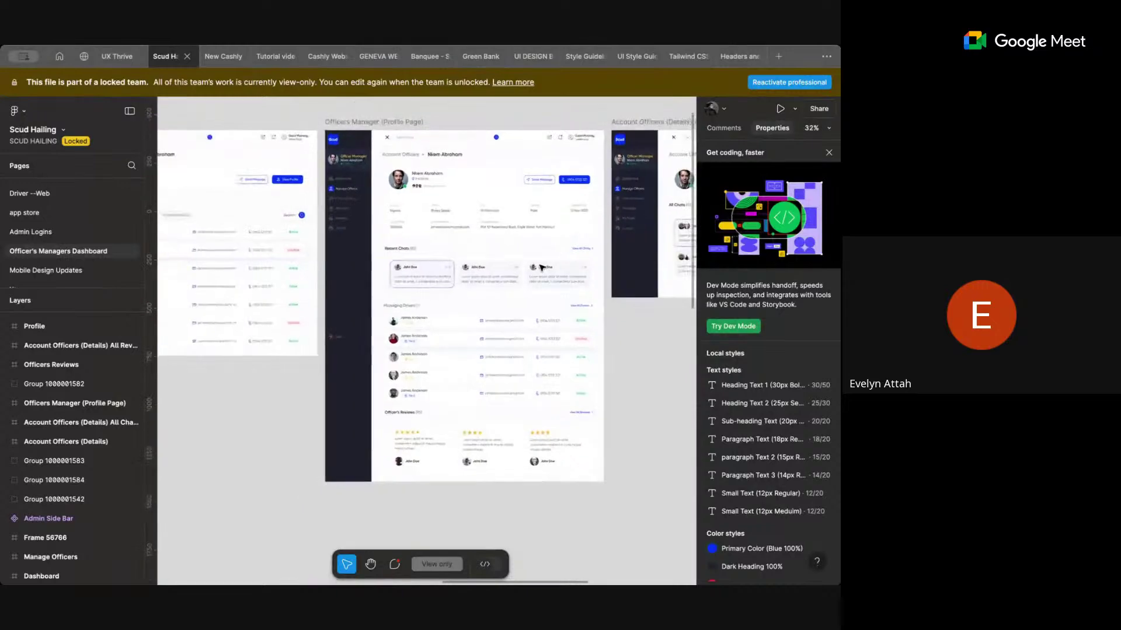
pyautogui.scroll(-3, 541, 267)
pyautogui.hscroll(-3, 531, 266)
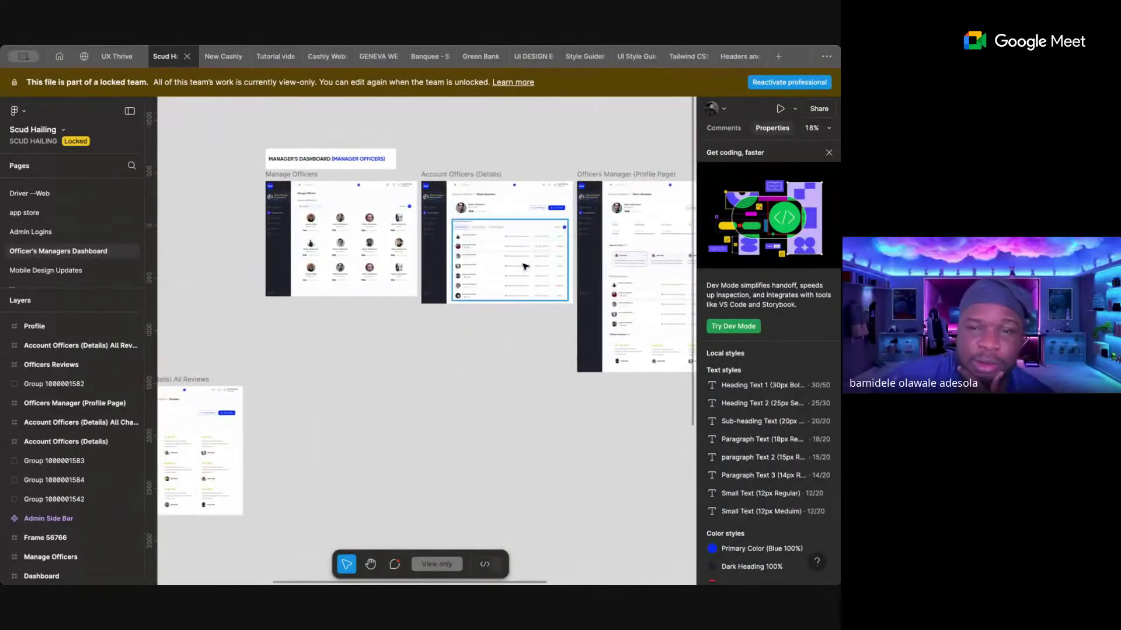
pyautogui.scroll(3, 518, 265)
pyautogui.scroll(3, 518, 266)
pyautogui.scroll(-4, 518, 265)
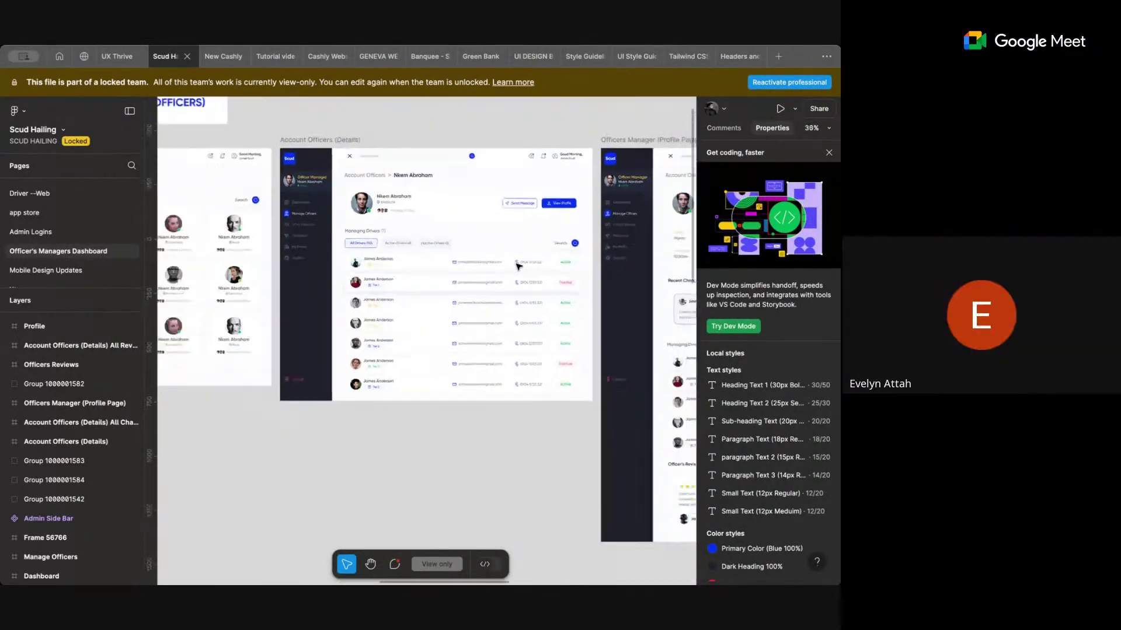
pyautogui.scroll(3, 518, 265)
pyautogui.scroll(-4, 518, 267)
pyautogui.scroll(-3, 518, 269)
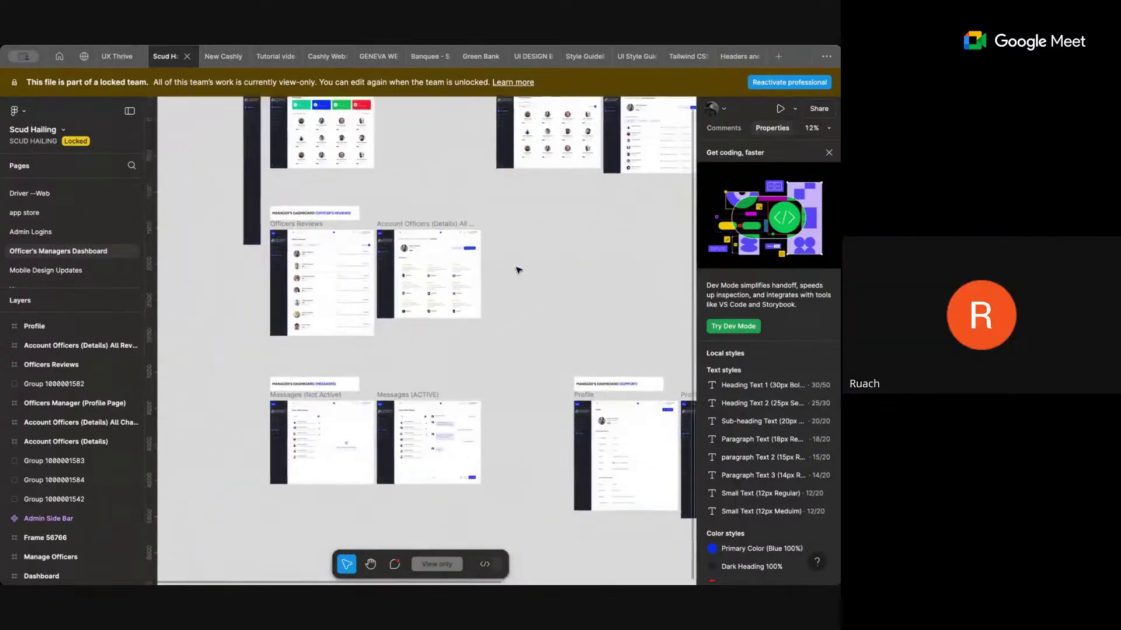
pyautogui.scroll(1, 519, 269)
pyautogui.scroll(5, 518, 270)
pyautogui.hscroll(-2, 517, 280)
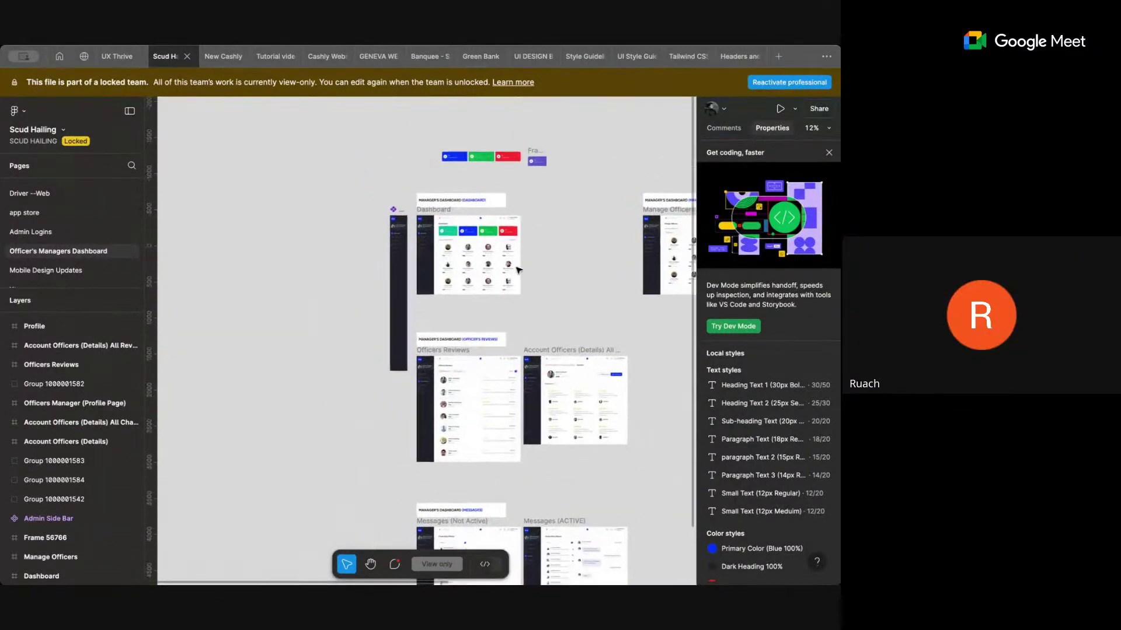
pyautogui.scroll(6, 484, 255)
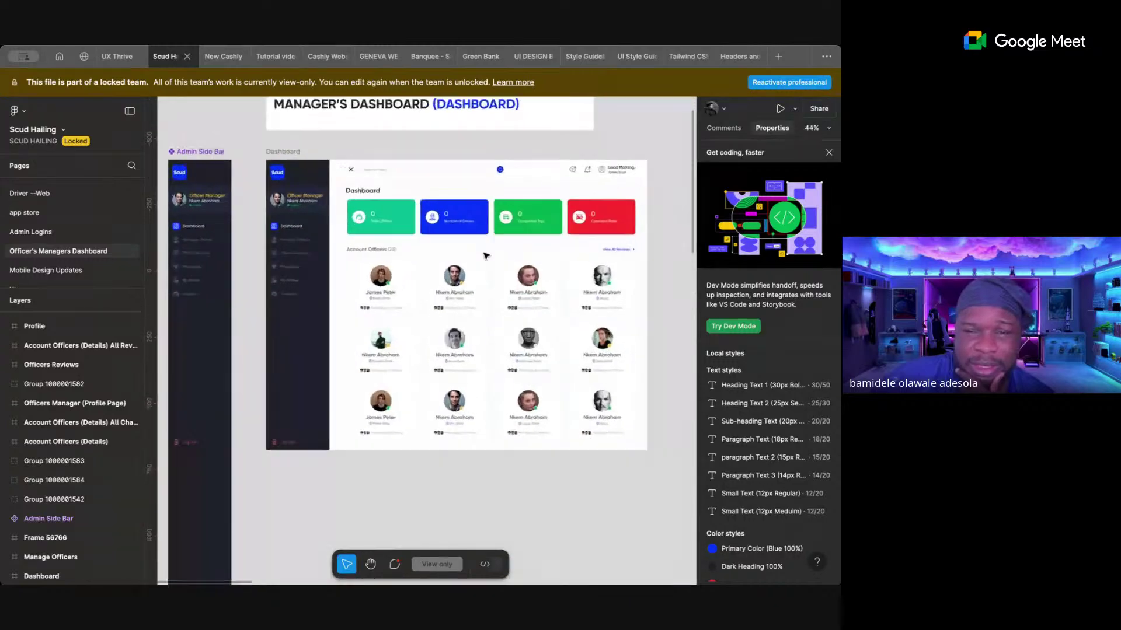
pyautogui.scroll(-6, 485, 256)
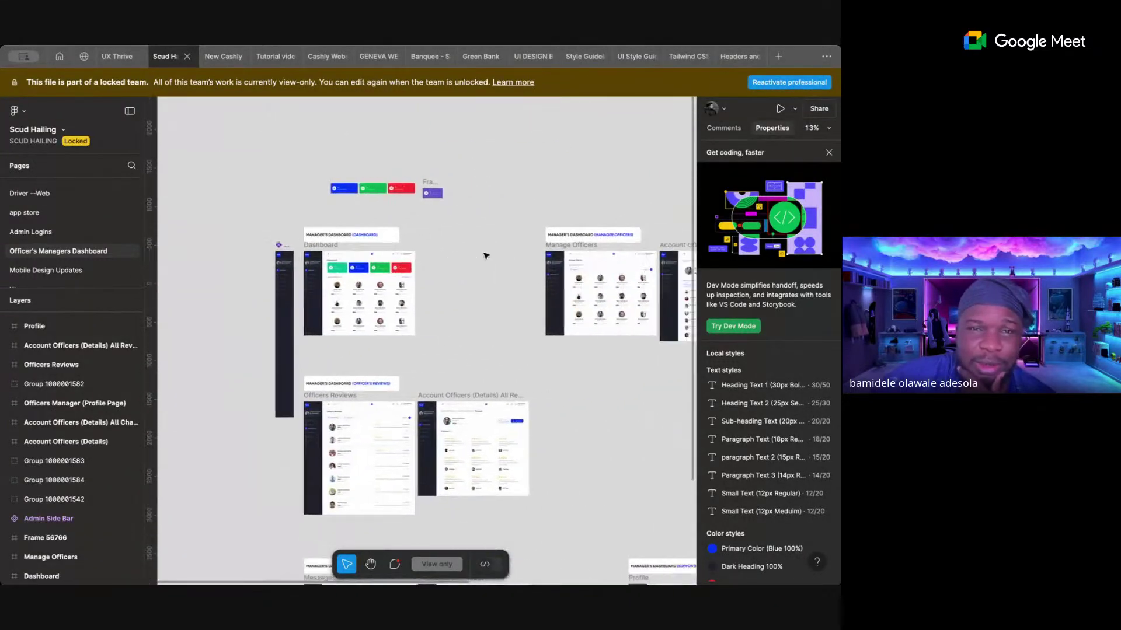
pyautogui.click(371, 56)
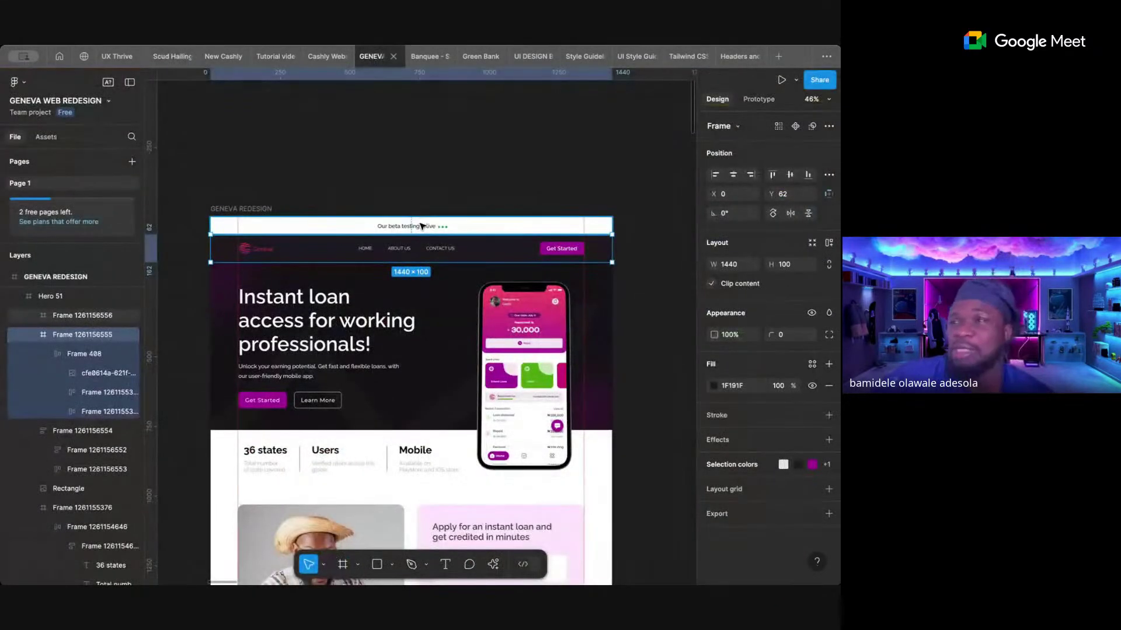
# - Move through the Cashly and UI Design Bootcamp files to UX Thrive's Admin page
pyautogui.click(318, 62)
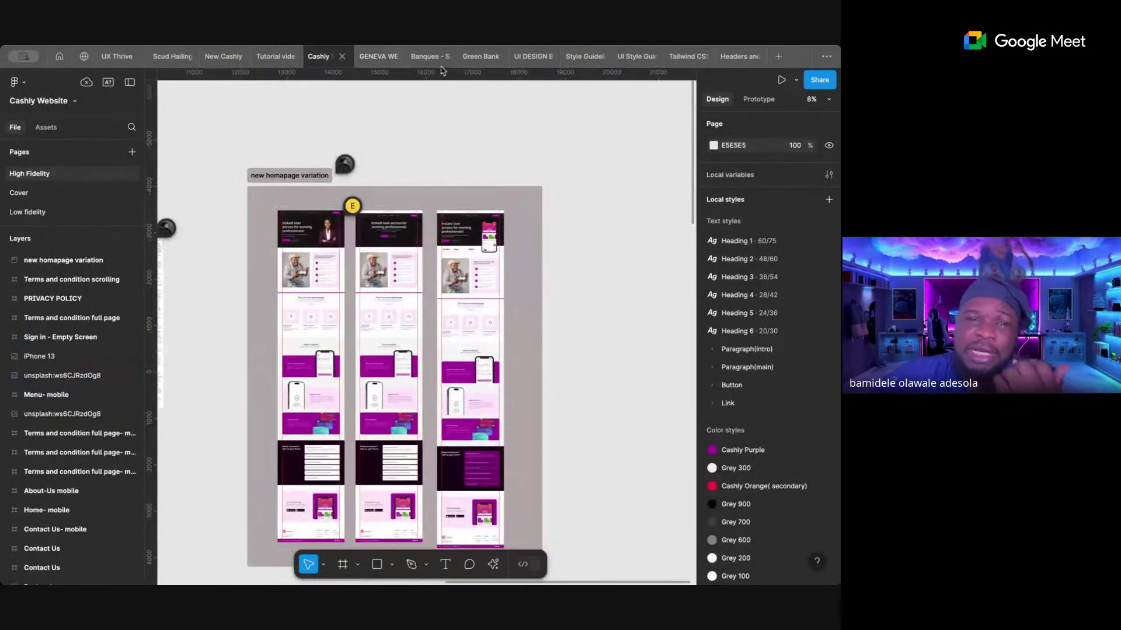
pyautogui.click(525, 60)
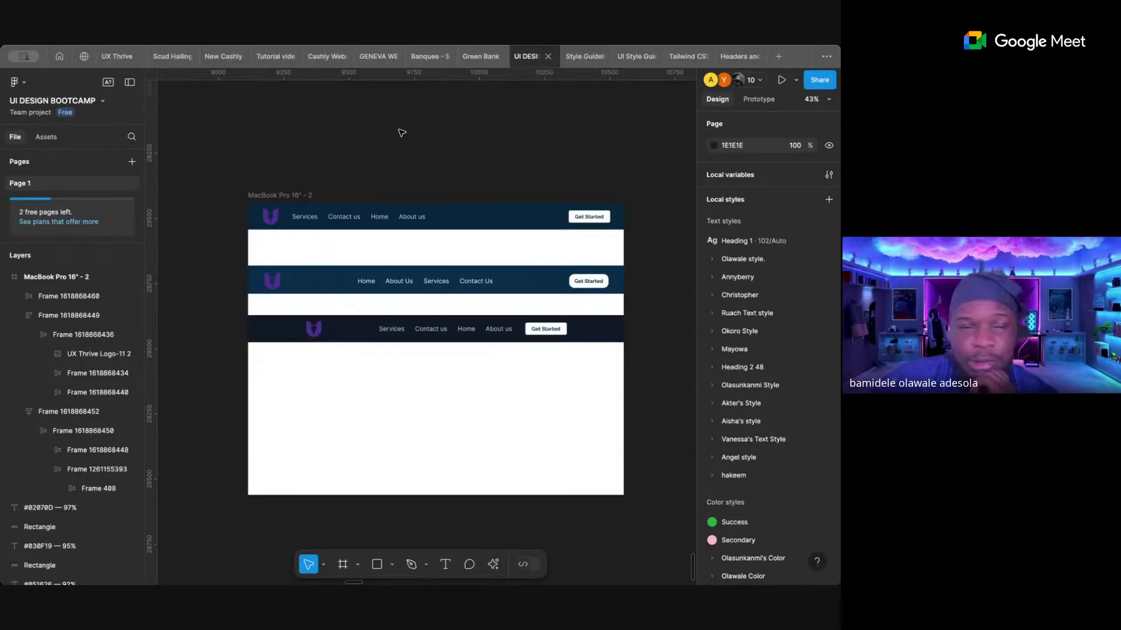
pyautogui.click(114, 58)
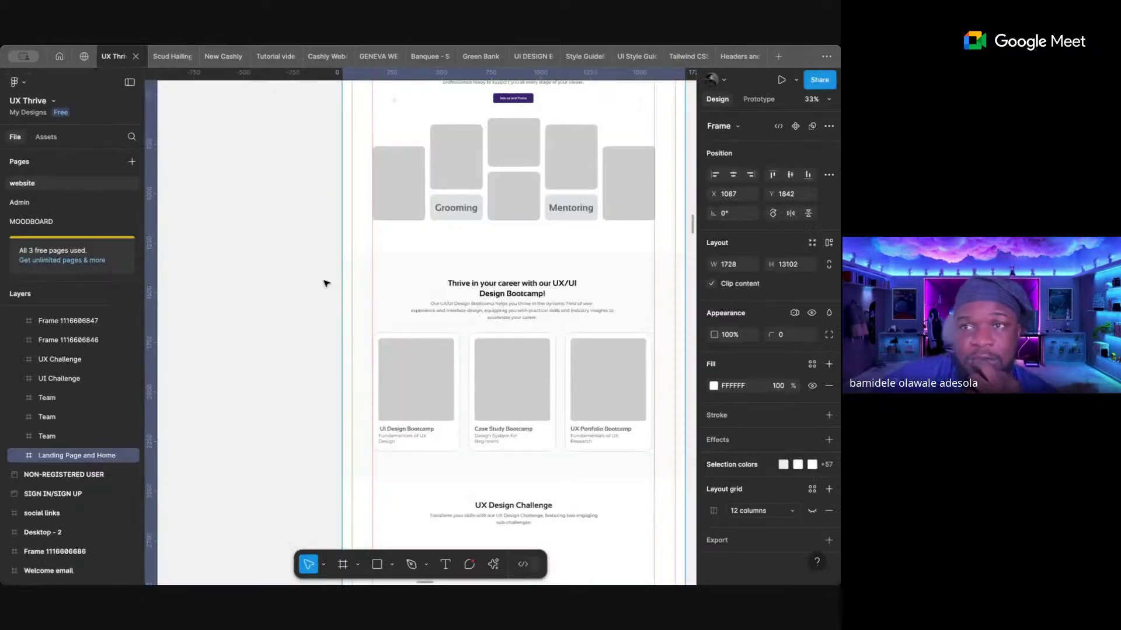
pyautogui.click(58, 205)
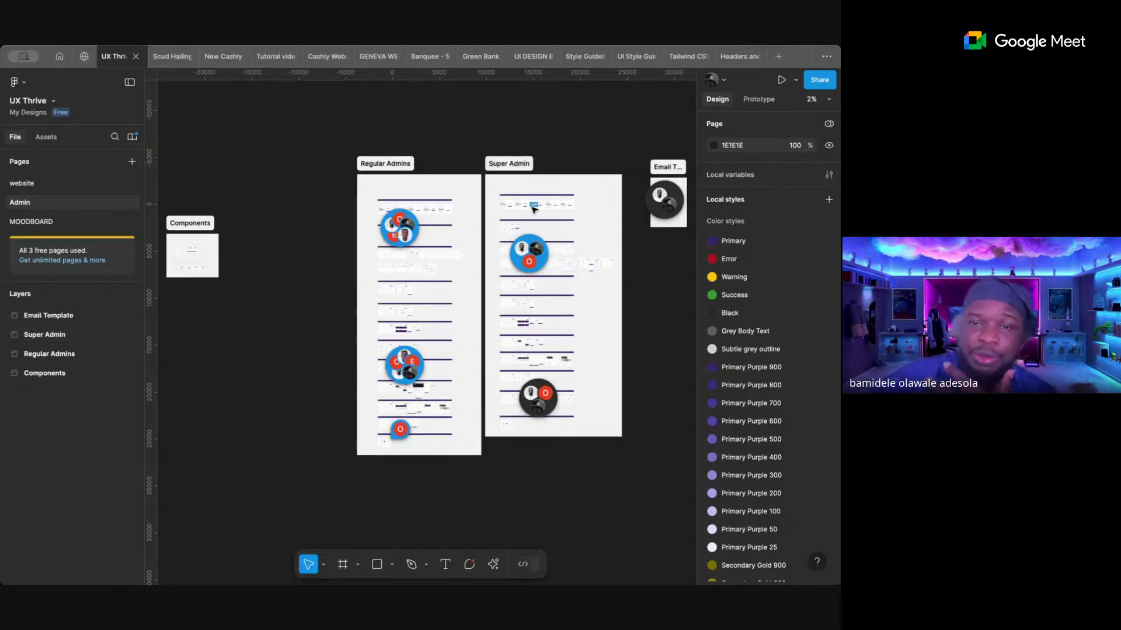
# - Zoom into the Super Admin Dashboard frame with stat cards, Quick Actions and Activity Log
pyautogui.scroll(5, 533, 209)
pyautogui.scroll(5, 533, 208)
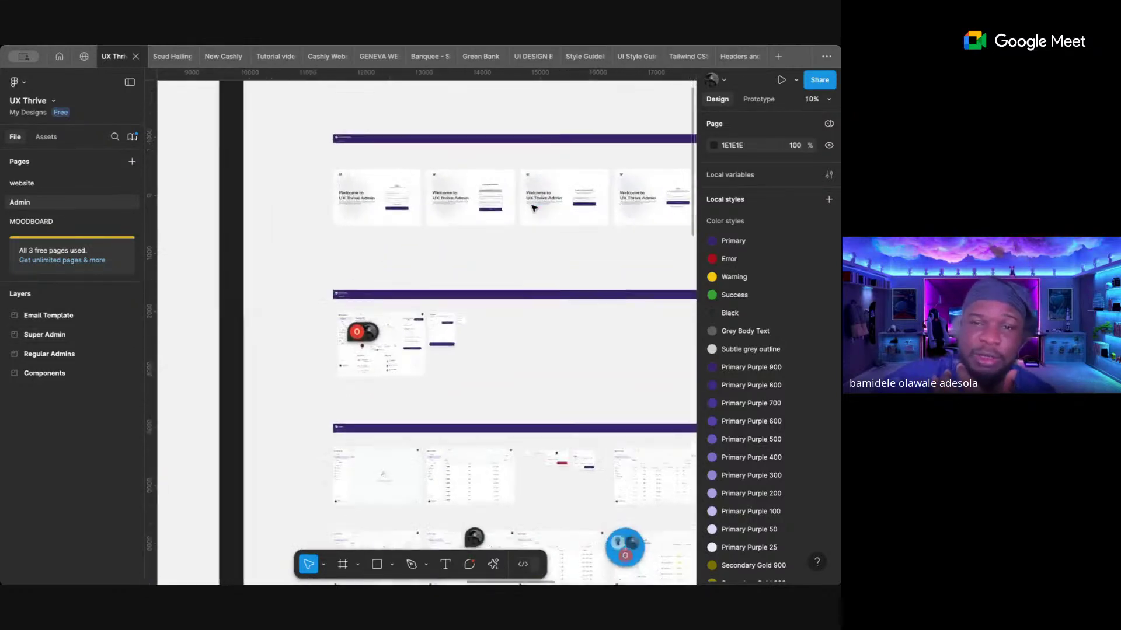
pyautogui.scroll(-2, 521, 210)
pyautogui.hscroll(-1, 521, 211)
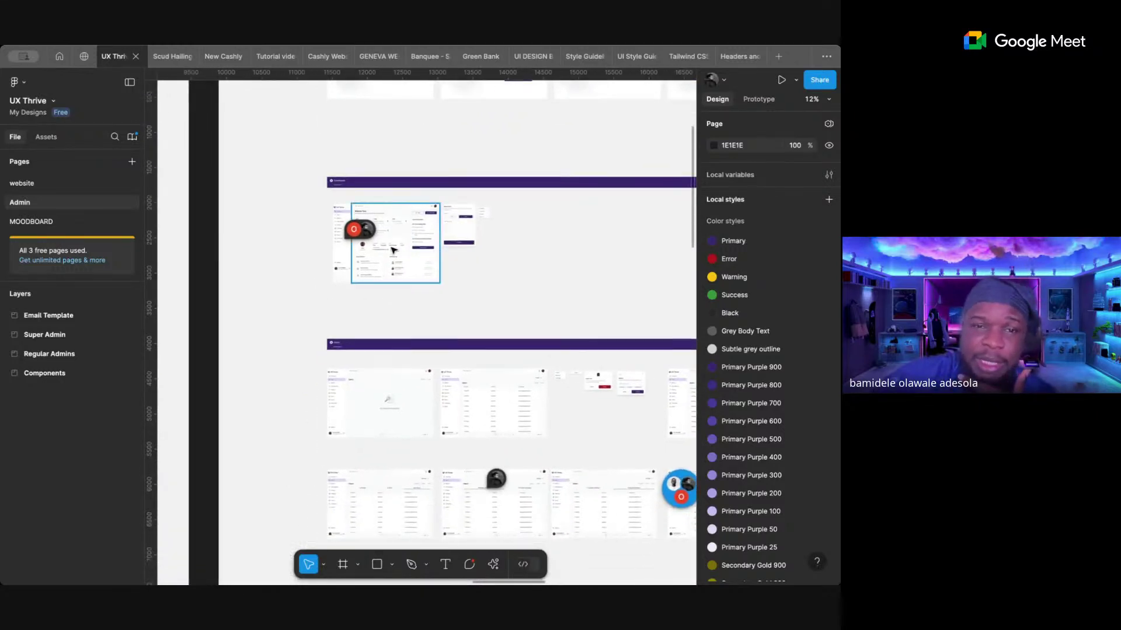
pyautogui.scroll(8, 391, 247)
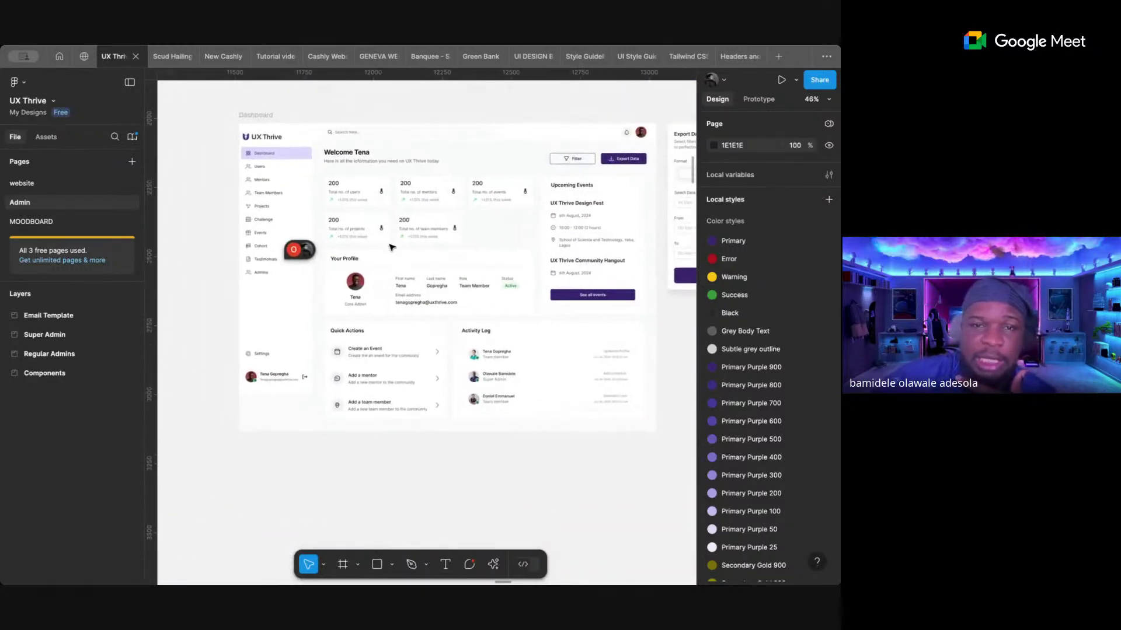
pyautogui.scroll(3, 391, 248)
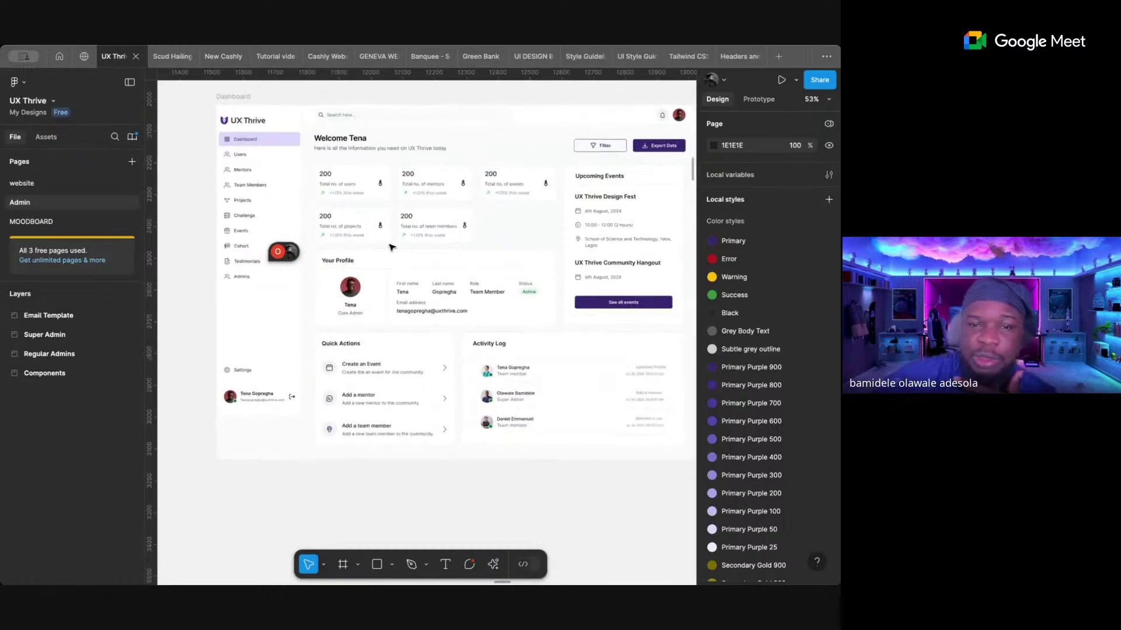
pyautogui.scroll(2, 391, 247)
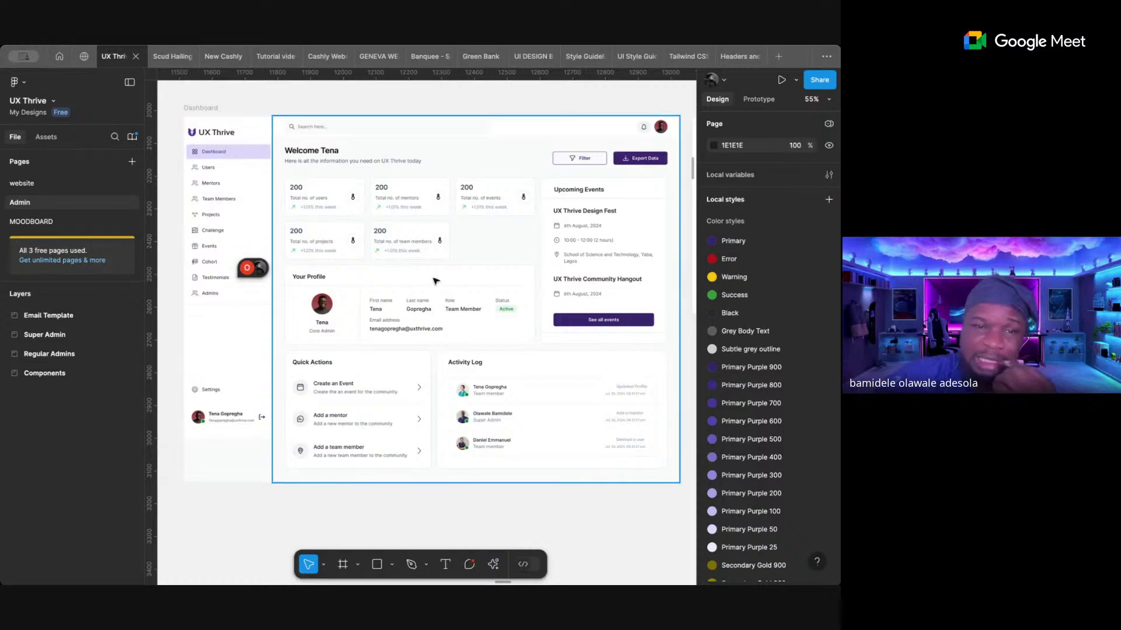
# - Pan and zoom the Admin page canvas until the Dashboard frame is in view at about 46%
pyautogui.scroll(-10, 433, 281)
pyautogui.scroll(-3, 435, 281)
pyautogui.scroll(-5, 435, 281)
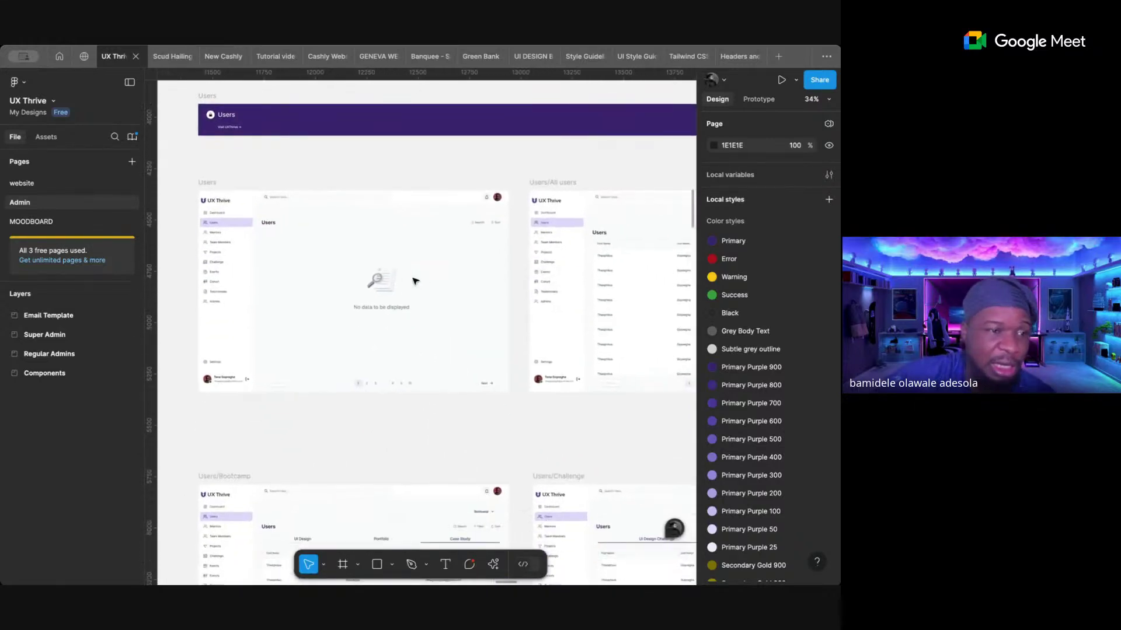
pyautogui.hscroll(5, 413, 281)
pyautogui.scroll(-1, 413, 281)
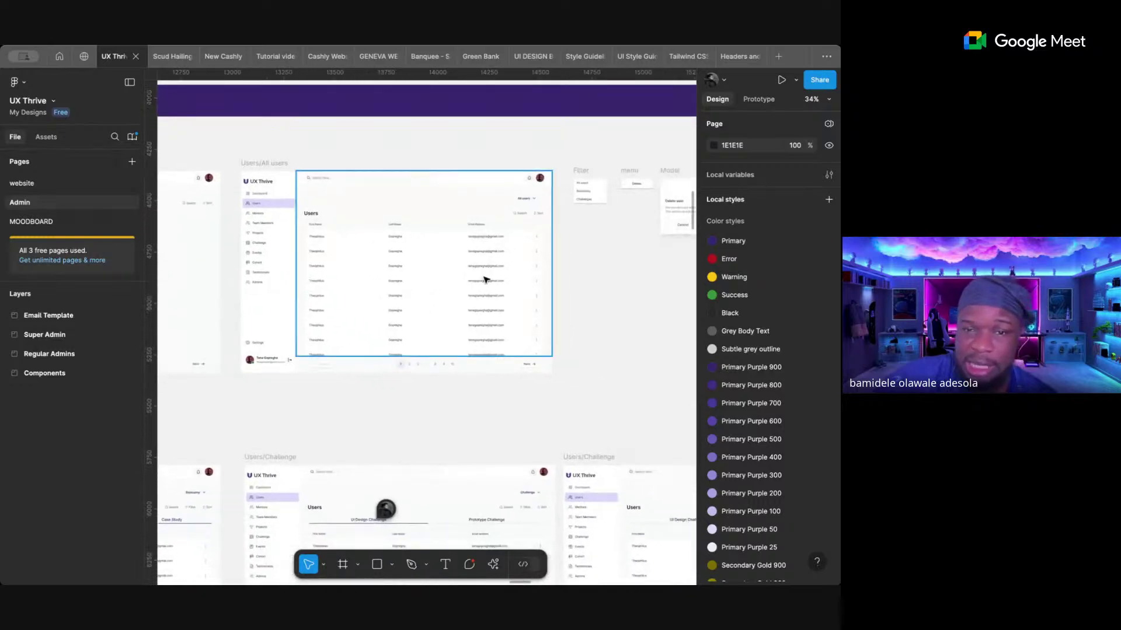
pyautogui.hscroll(10, 484, 279)
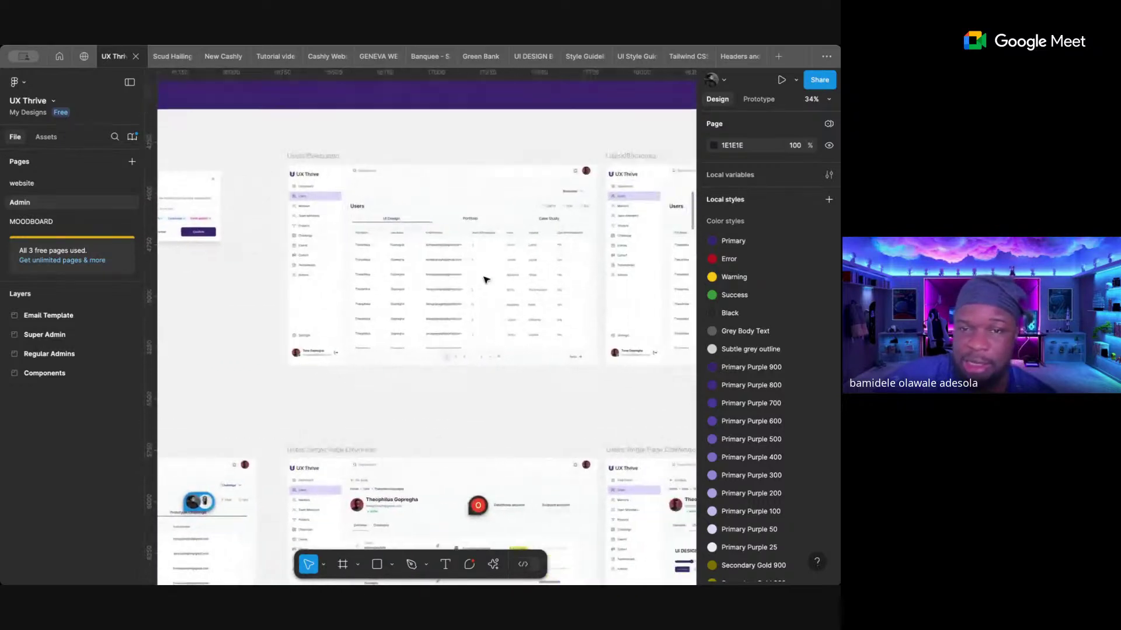
pyautogui.hscroll(-15, 484, 280)
pyautogui.scroll(10, 484, 280)
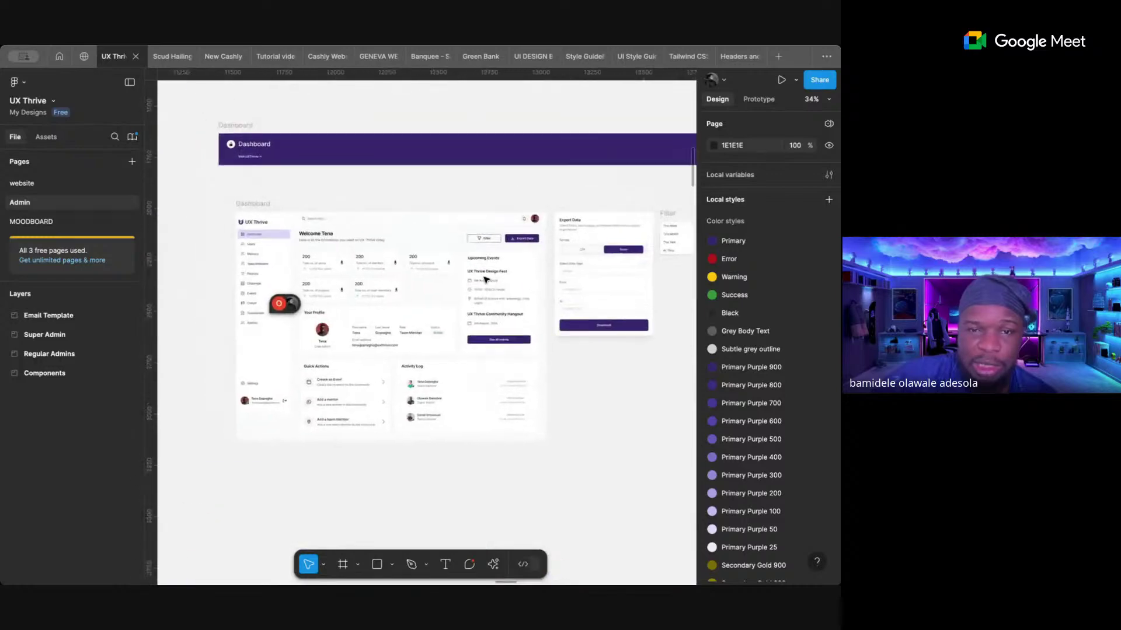
pyautogui.hscroll(-2, 490, 289)
pyautogui.scroll(2, 490, 289)
pyautogui.scroll(5, 545, 337)
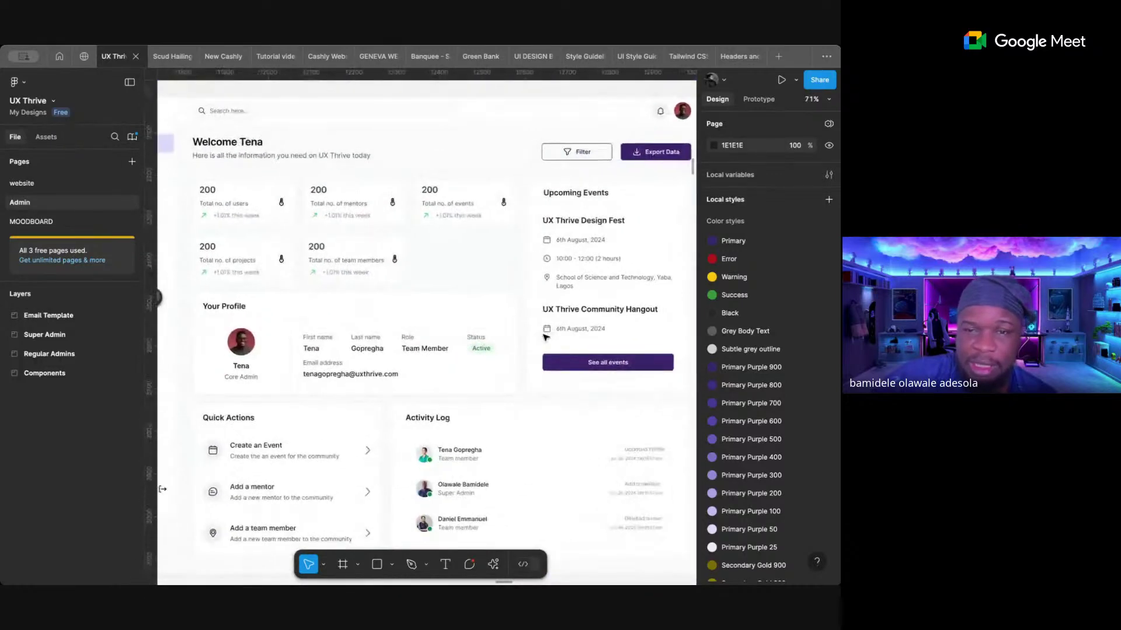
pyautogui.scroll(-5, 280, 304)
pyautogui.scroll(2, 275, 311)
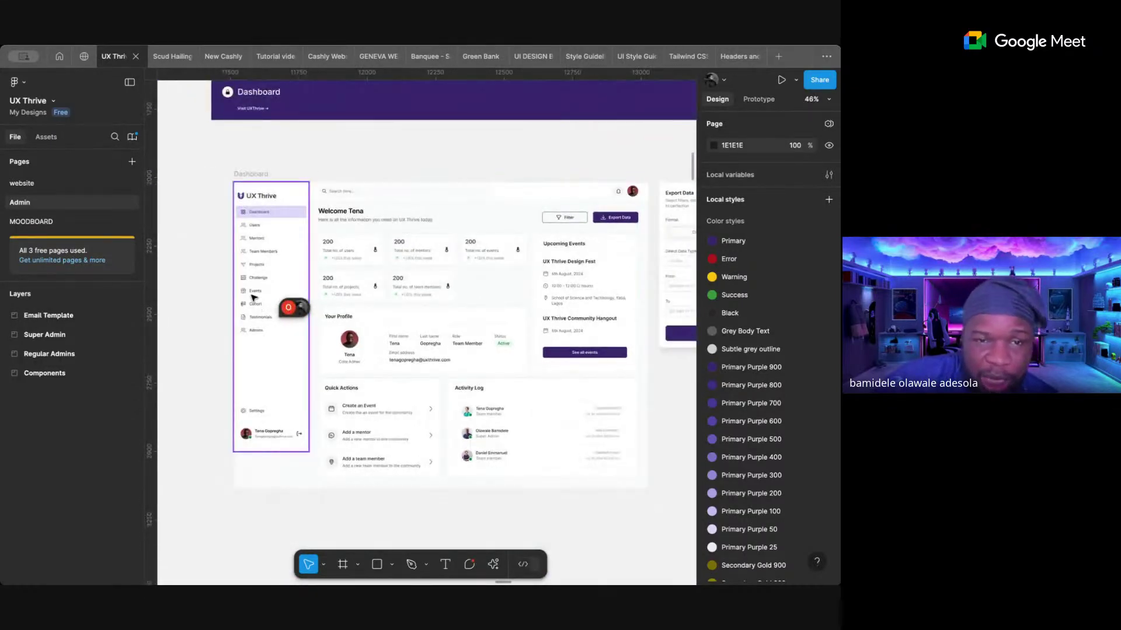
# - Inspect the Dashboard screen's sidebar and its Events menu item, then clear the selection
pyautogui.click(253, 296)
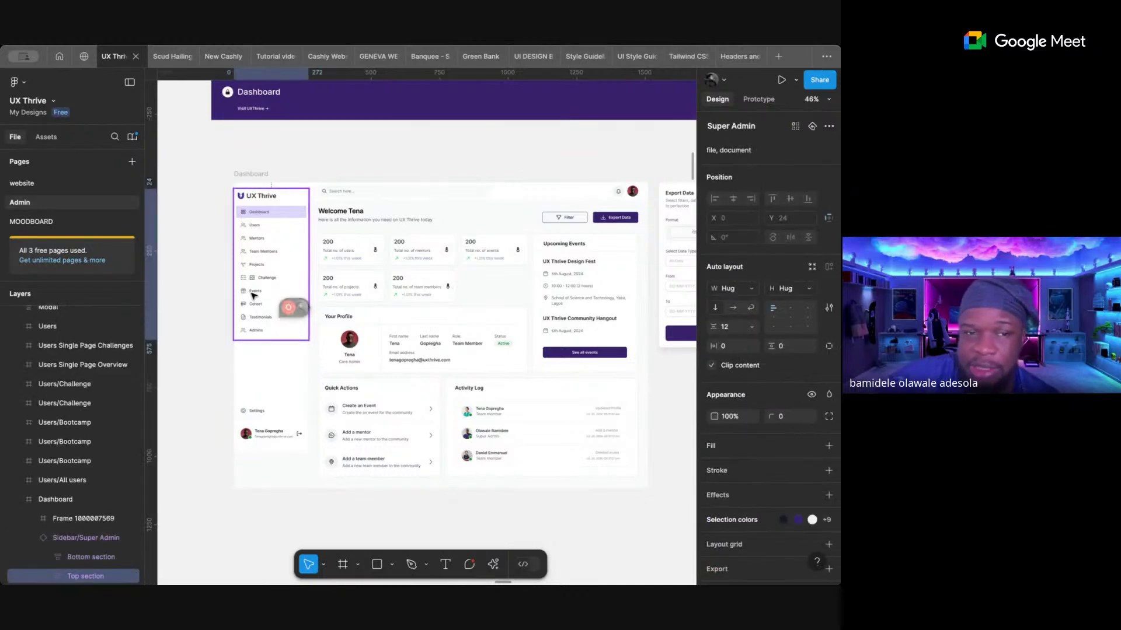
pyautogui.click(252, 293)
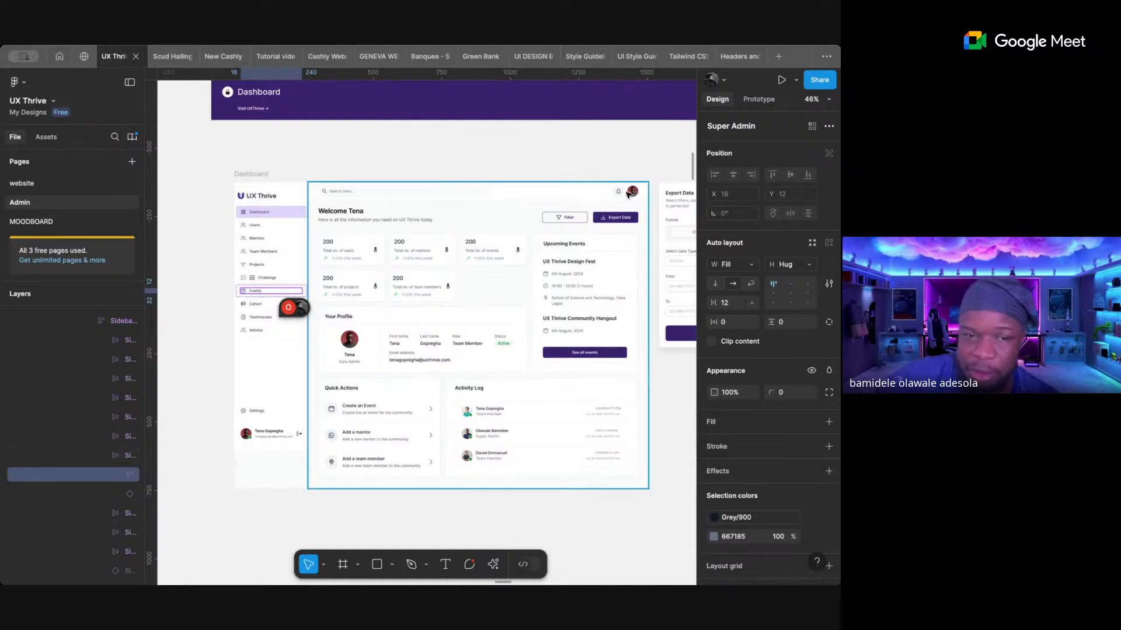
pyautogui.click(478, 169)
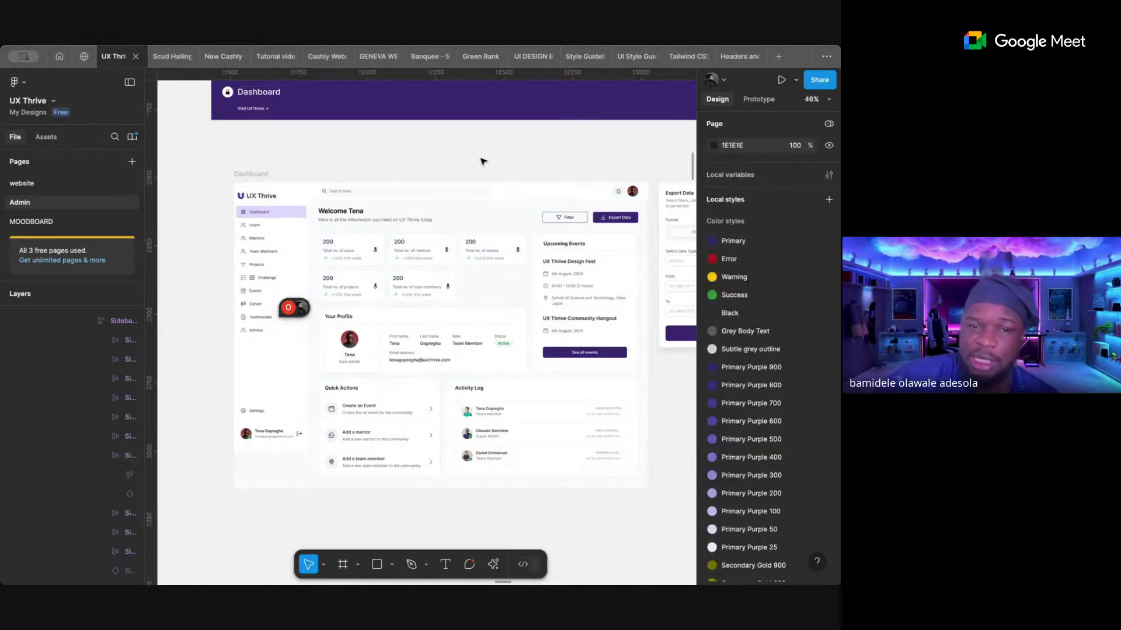
# - Zoom out and select the Super Admin section with its Dashboard, Users and Mentors groups
pyautogui.scroll(-5, 482, 162)
pyautogui.scroll(-3, 482, 162)
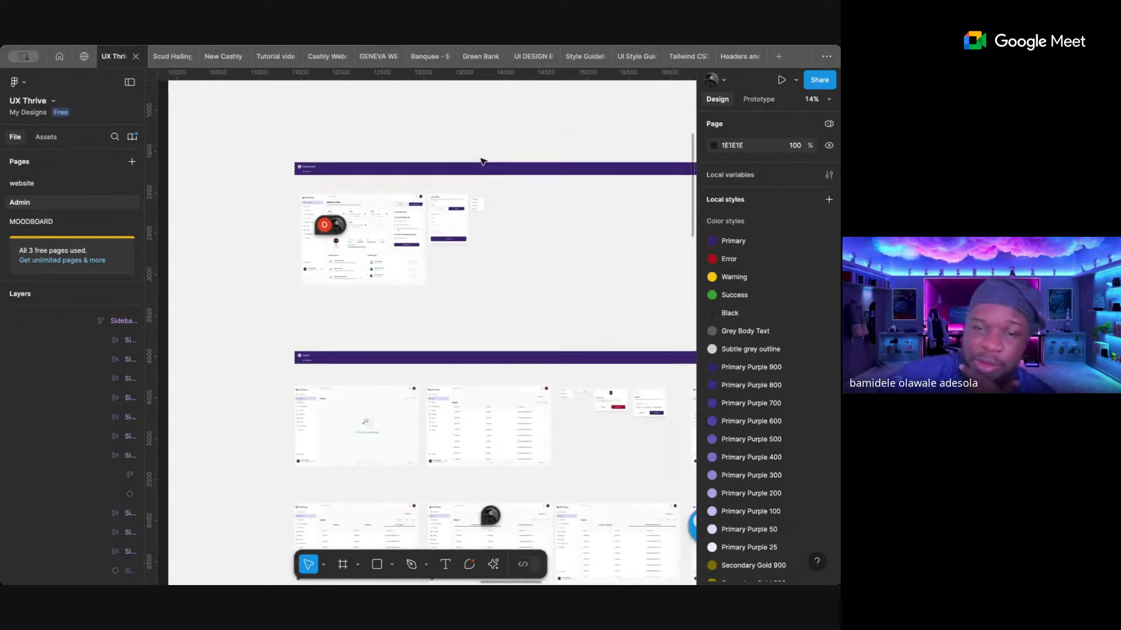
pyautogui.click(564, 243)
pyautogui.scroll(-3, 565, 243)
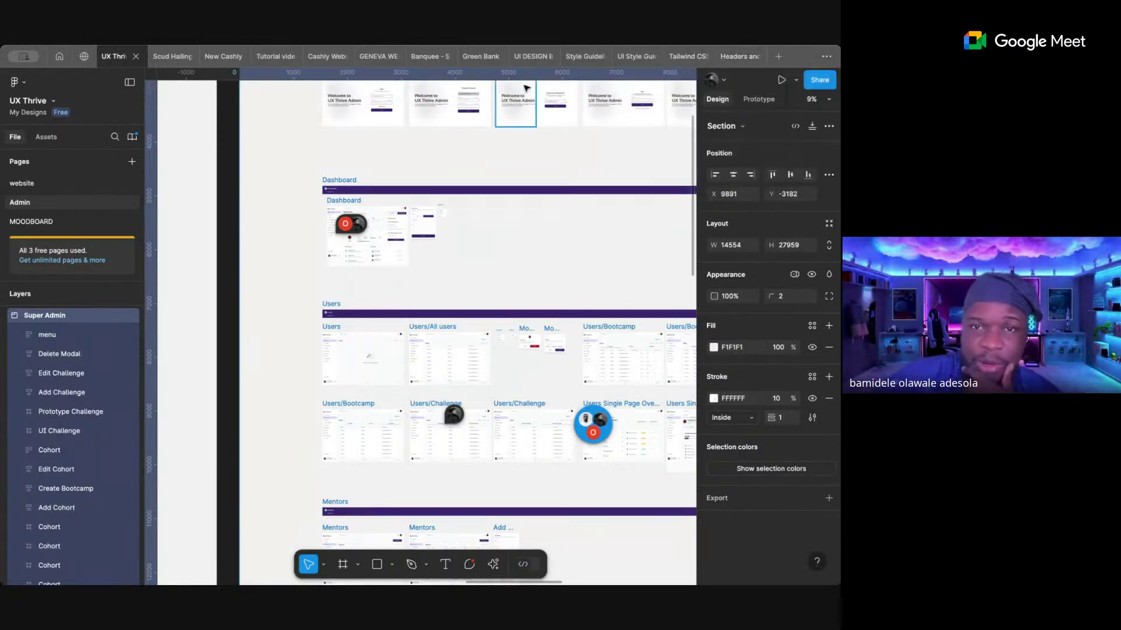
# - Switch back to the UI DESIGN BOOTCAMP file to view the MacBook Pro 16" - 2 navbar frame
pyautogui.click(523, 59)
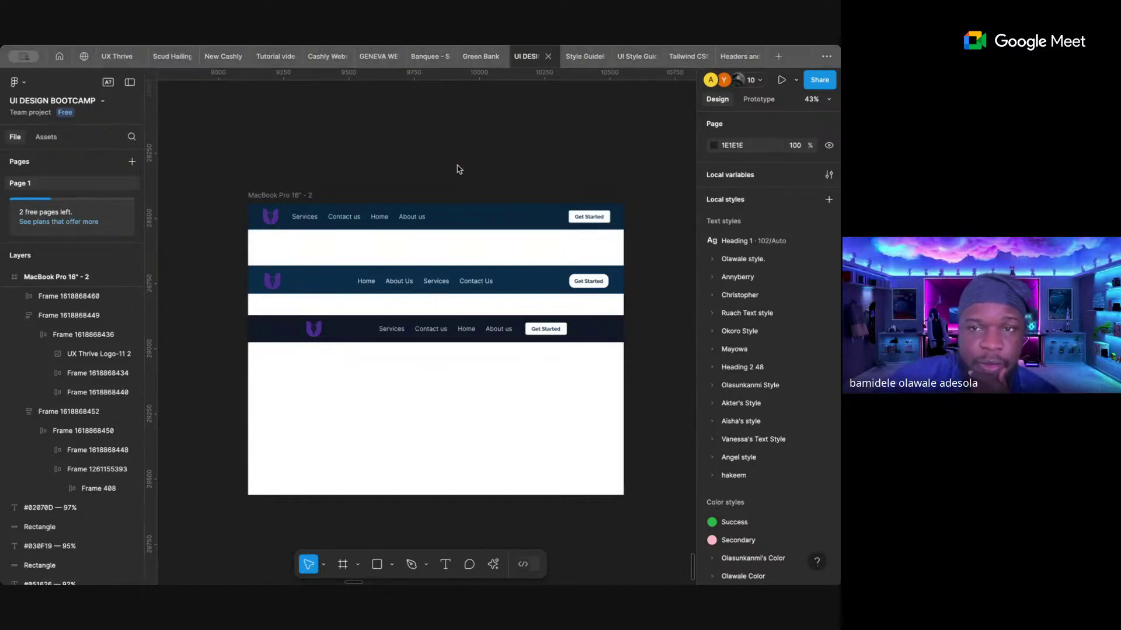
pyautogui.scroll(-3, 460, 175)
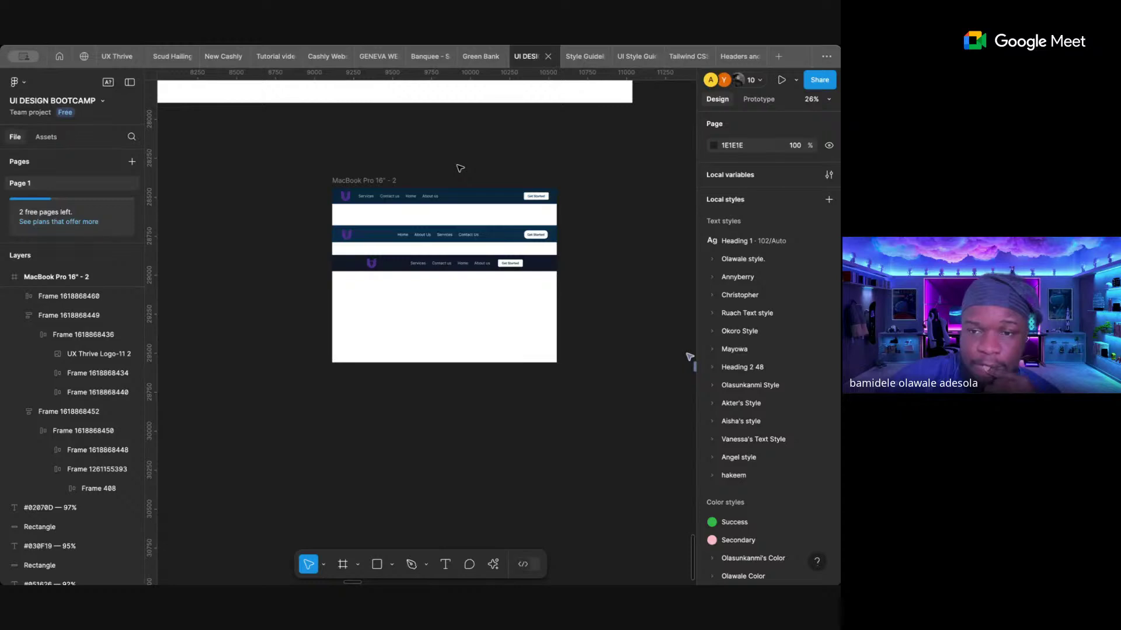
pyautogui.hscroll(3, 460, 168)
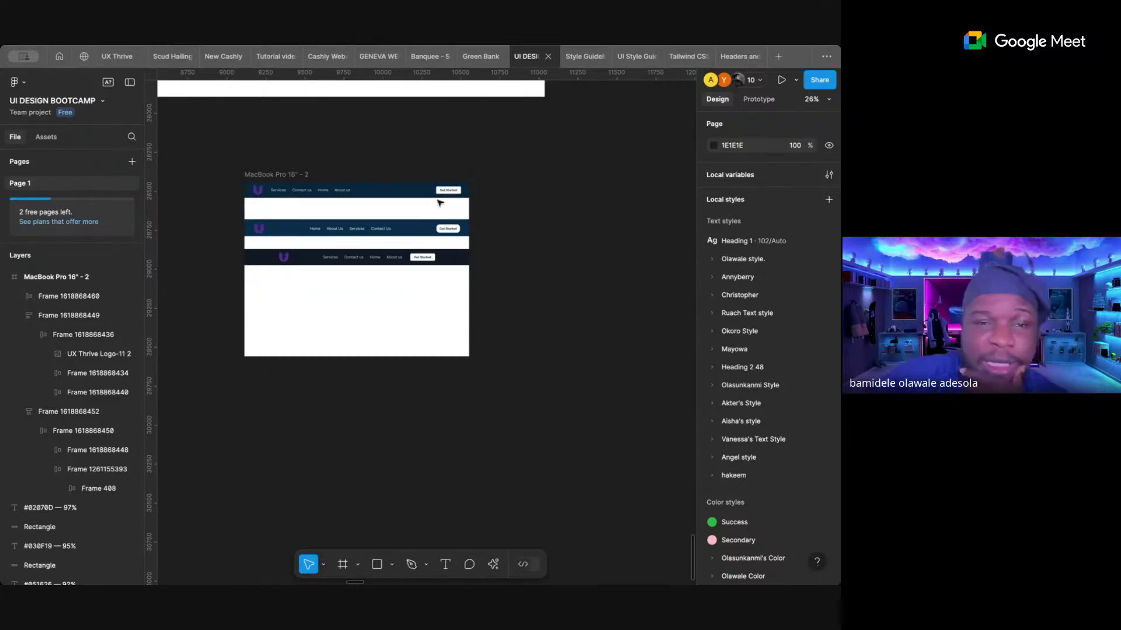
pyautogui.scroll(5, 261, 195)
pyautogui.scroll(-1, 273, 181)
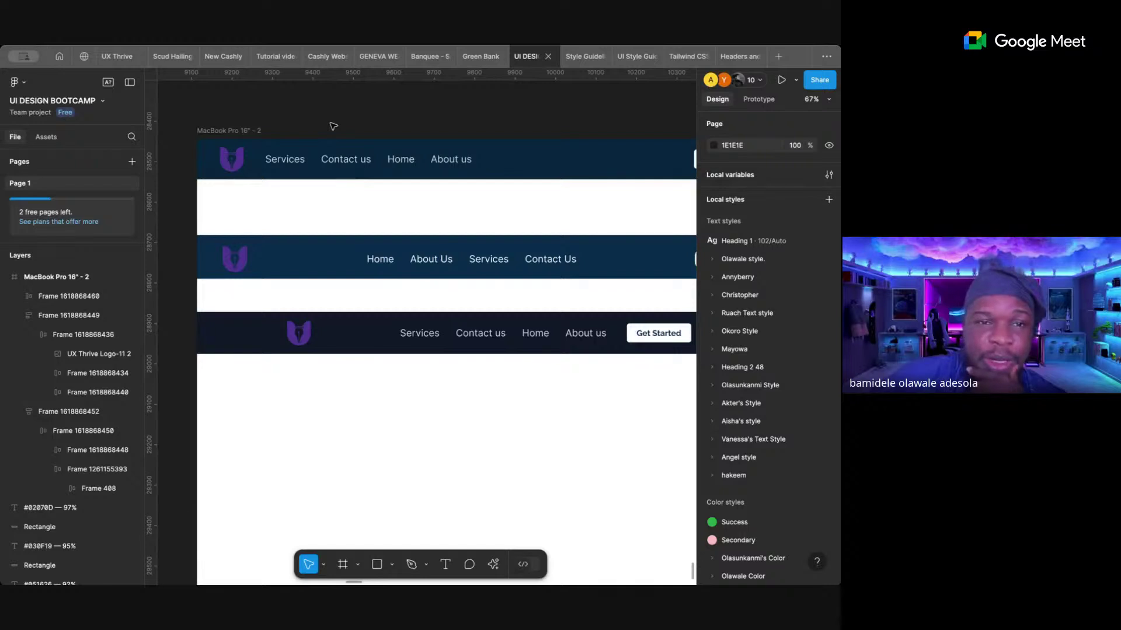
pyautogui.scroll(-5, 333, 126)
pyautogui.scroll(2, 411, 203)
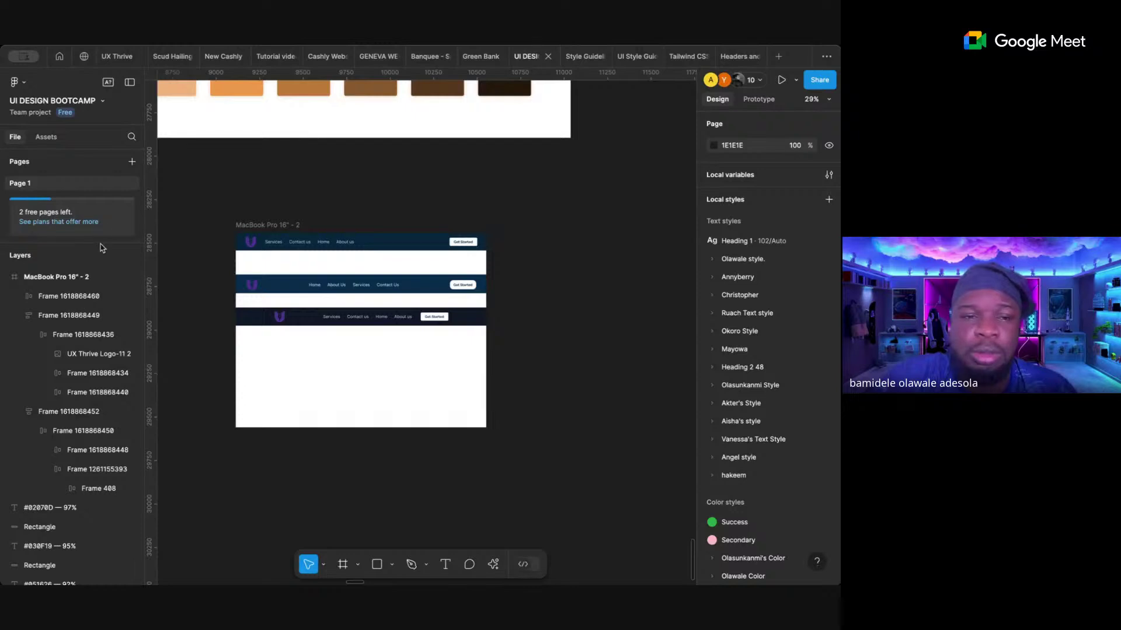
pyautogui.click(278, 237)
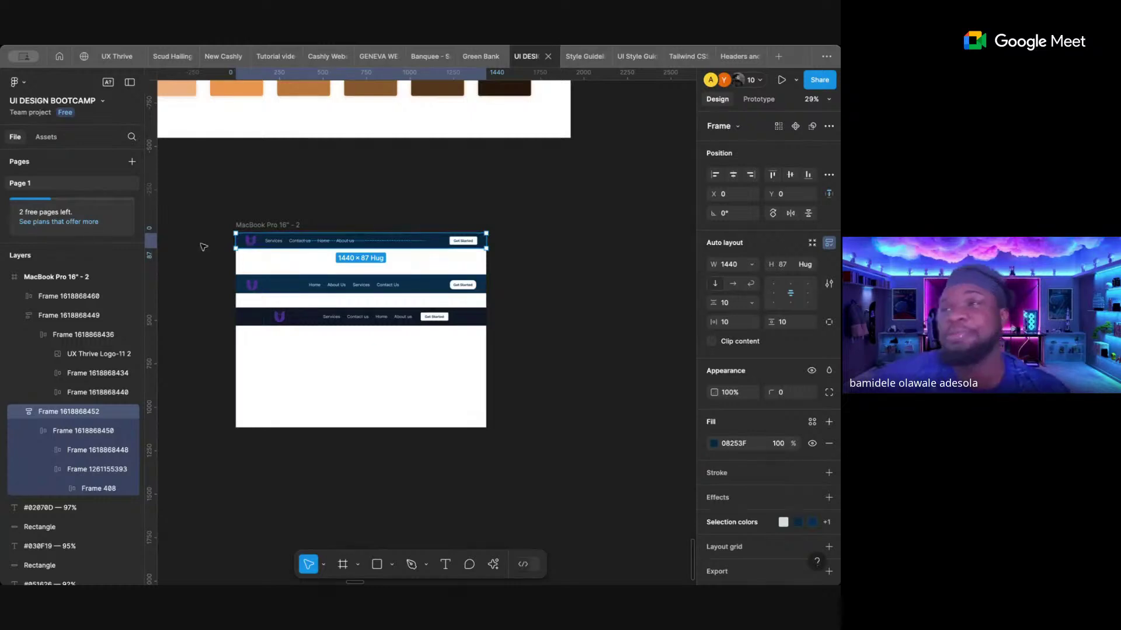
pyautogui.click(654, 343)
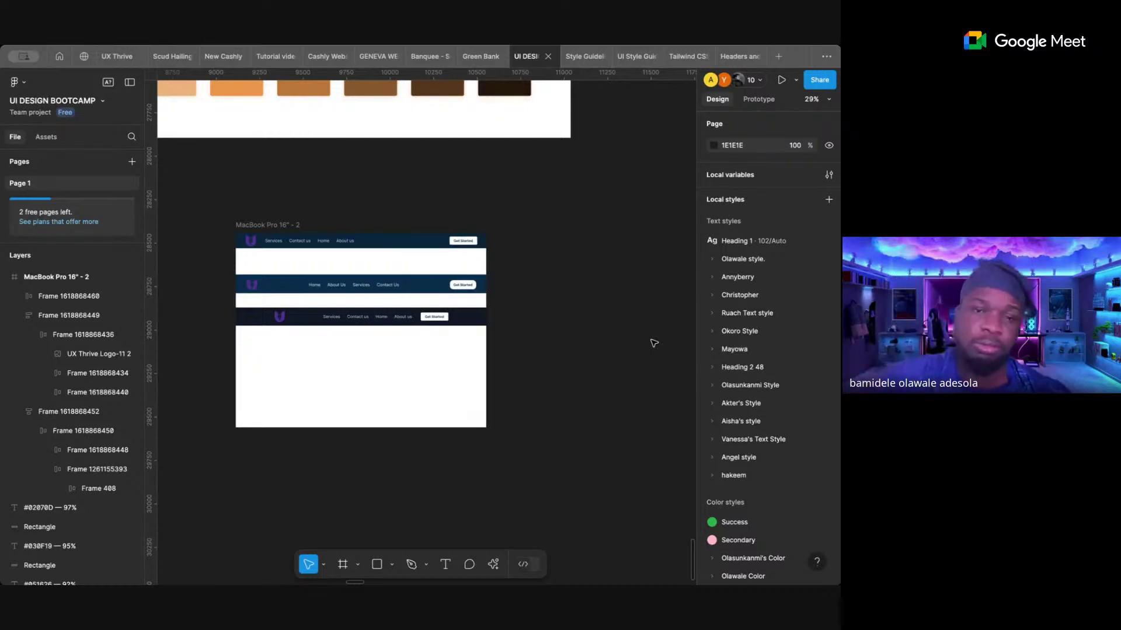
pyautogui.click(415, 320)
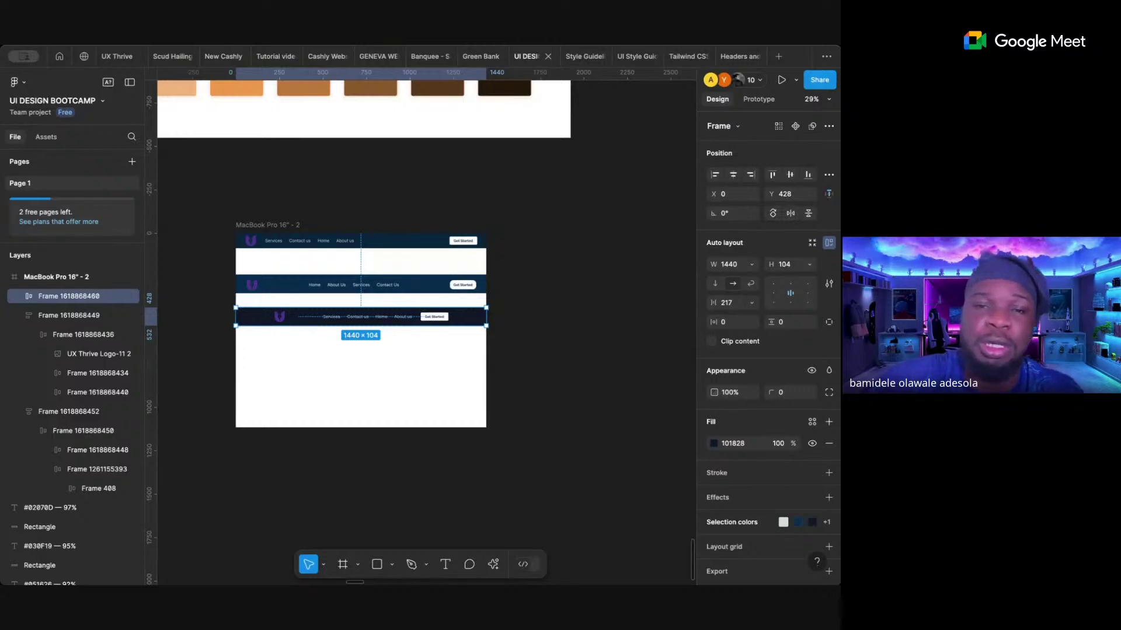
pyautogui.click(618, 372)
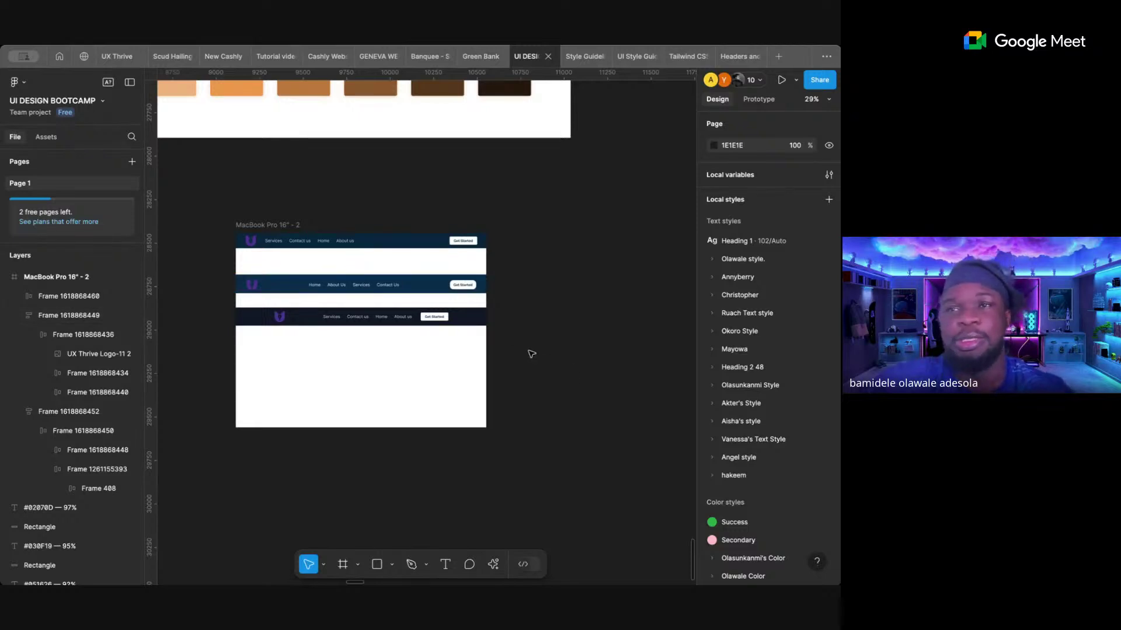
pyautogui.click(404, 248)
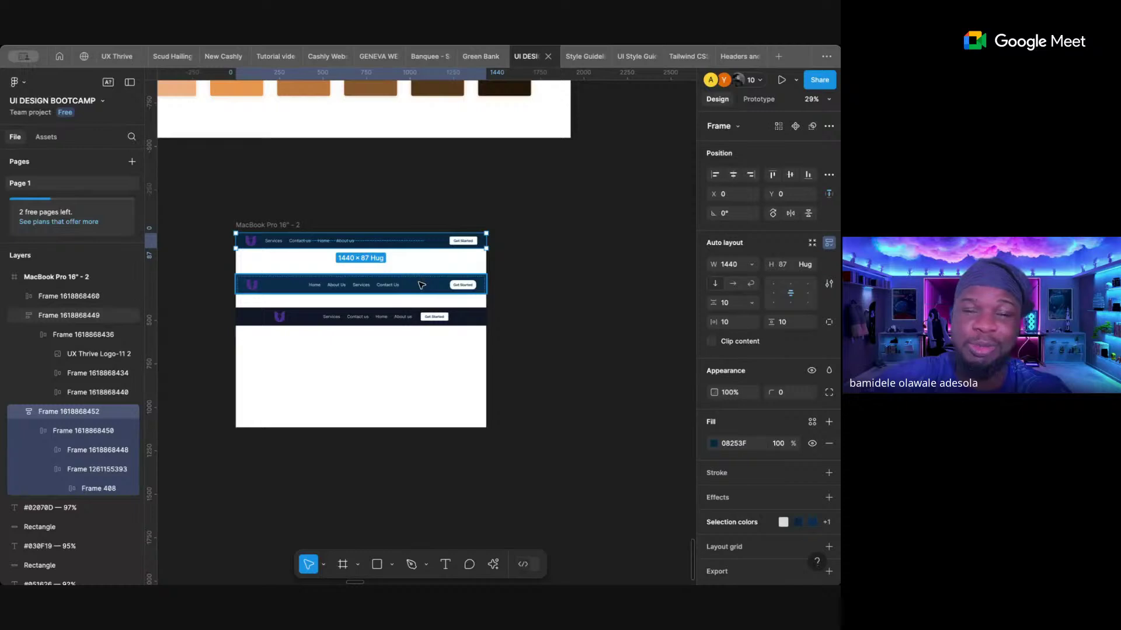
pyautogui.click(438, 285)
pyautogui.click(464, 322)
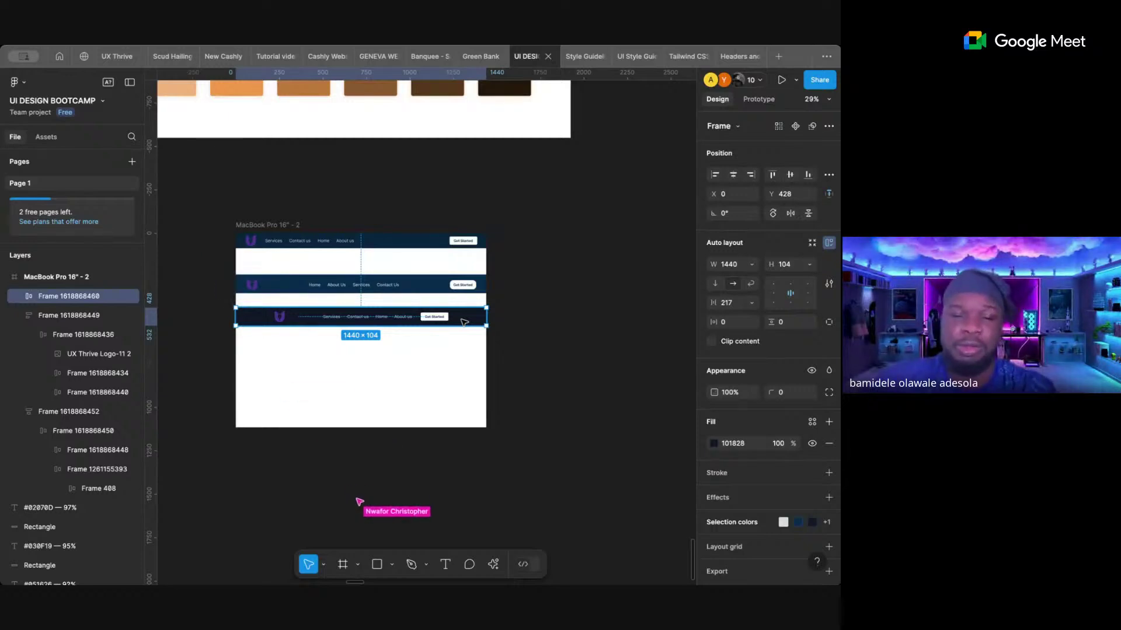
pyautogui.click(522, 306)
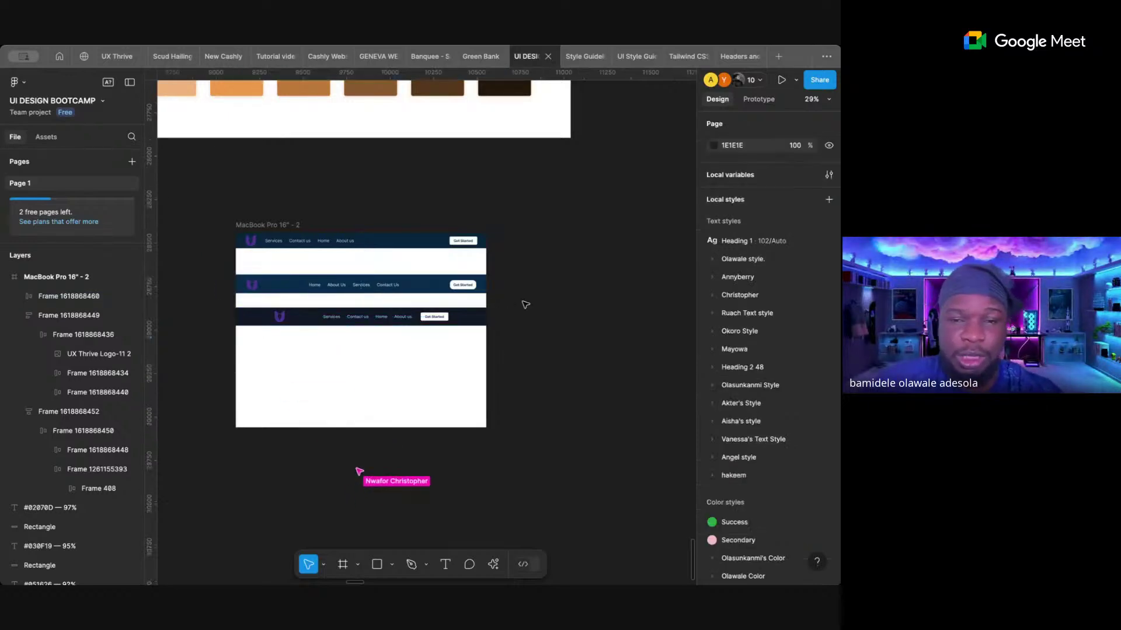
pyautogui.click(429, 283)
pyautogui.press('Tab')
pyautogui.press('Tab')
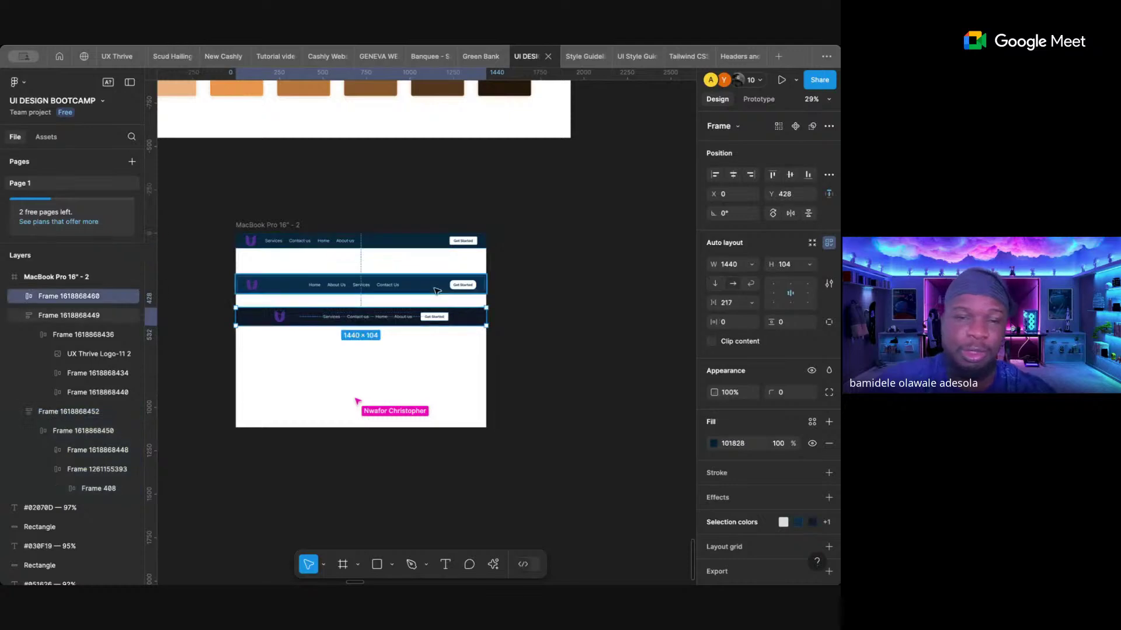
pyautogui.click(436, 289)
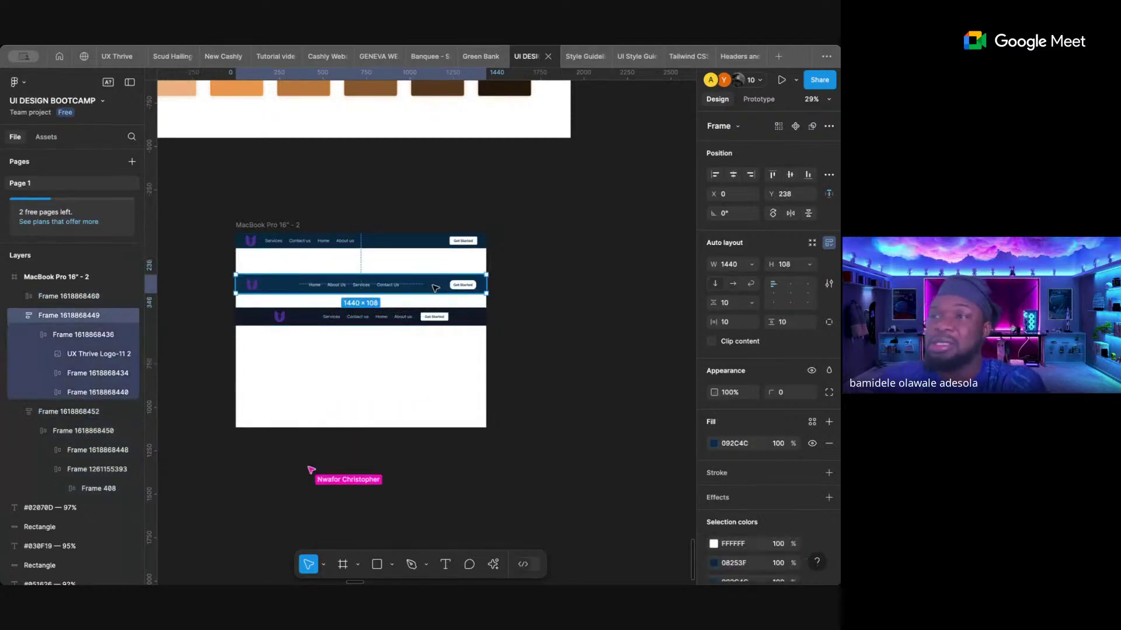